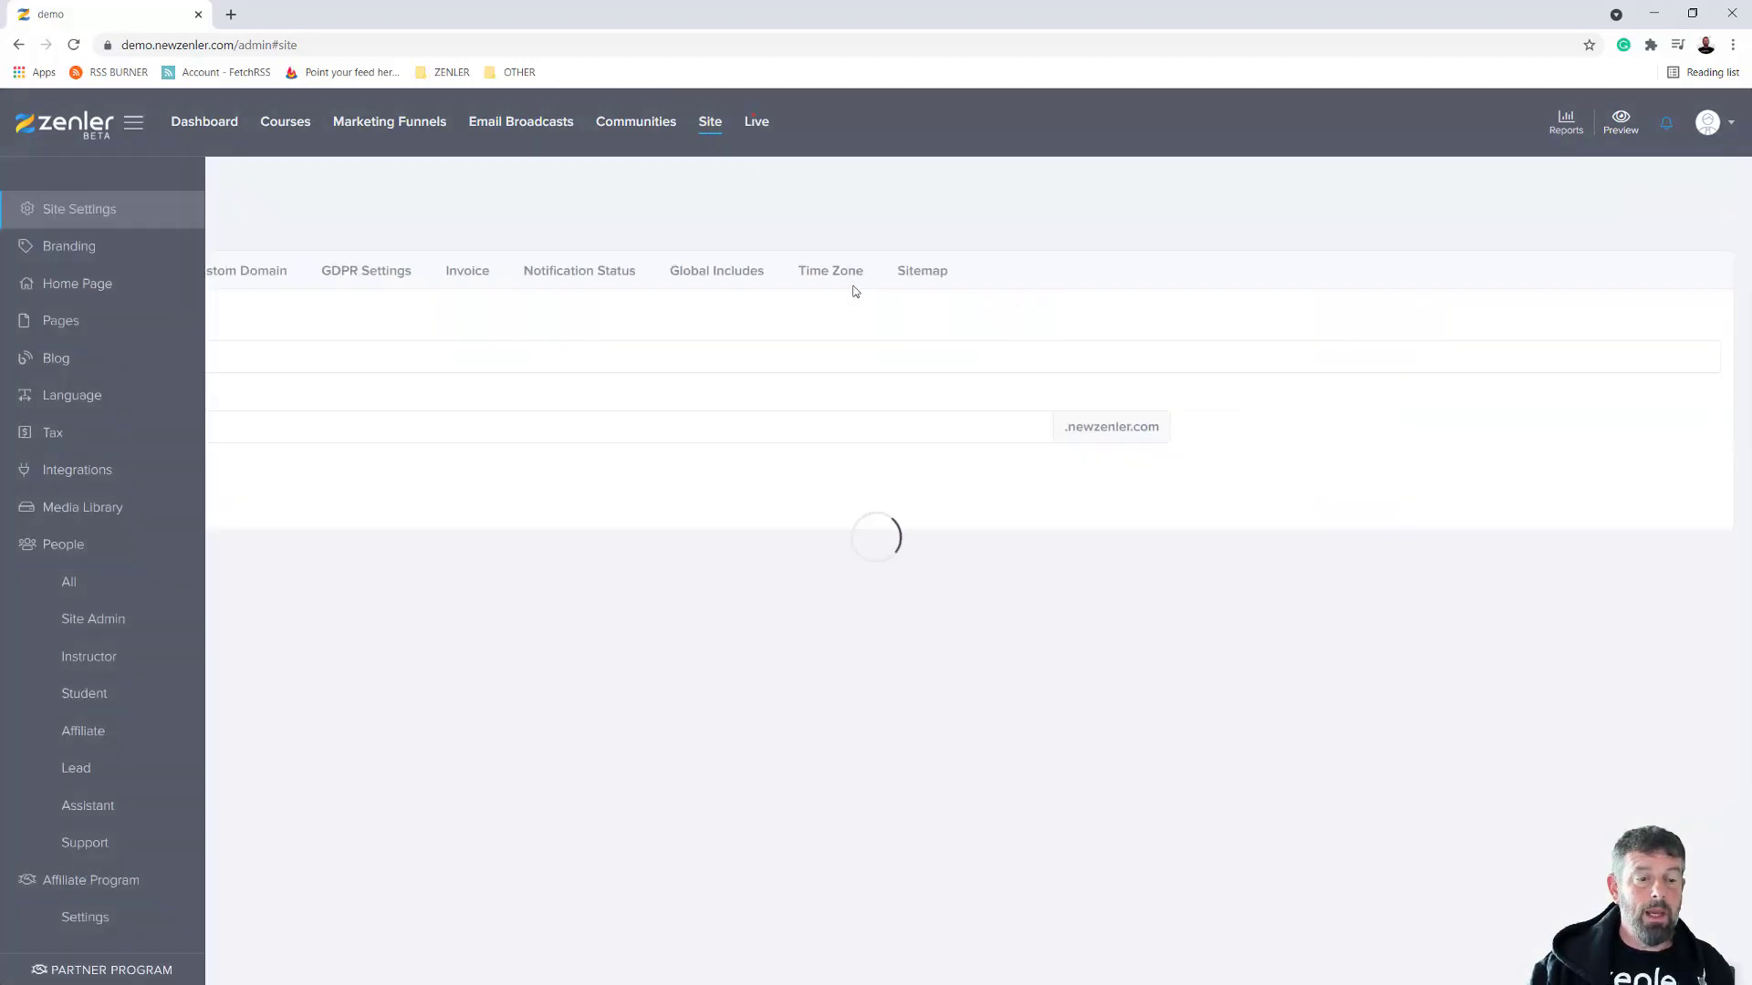
Start a new site page from the Pages list and title it "Quiz the best platform"
{"action": "left_click", "coordinate": [62, 323]}
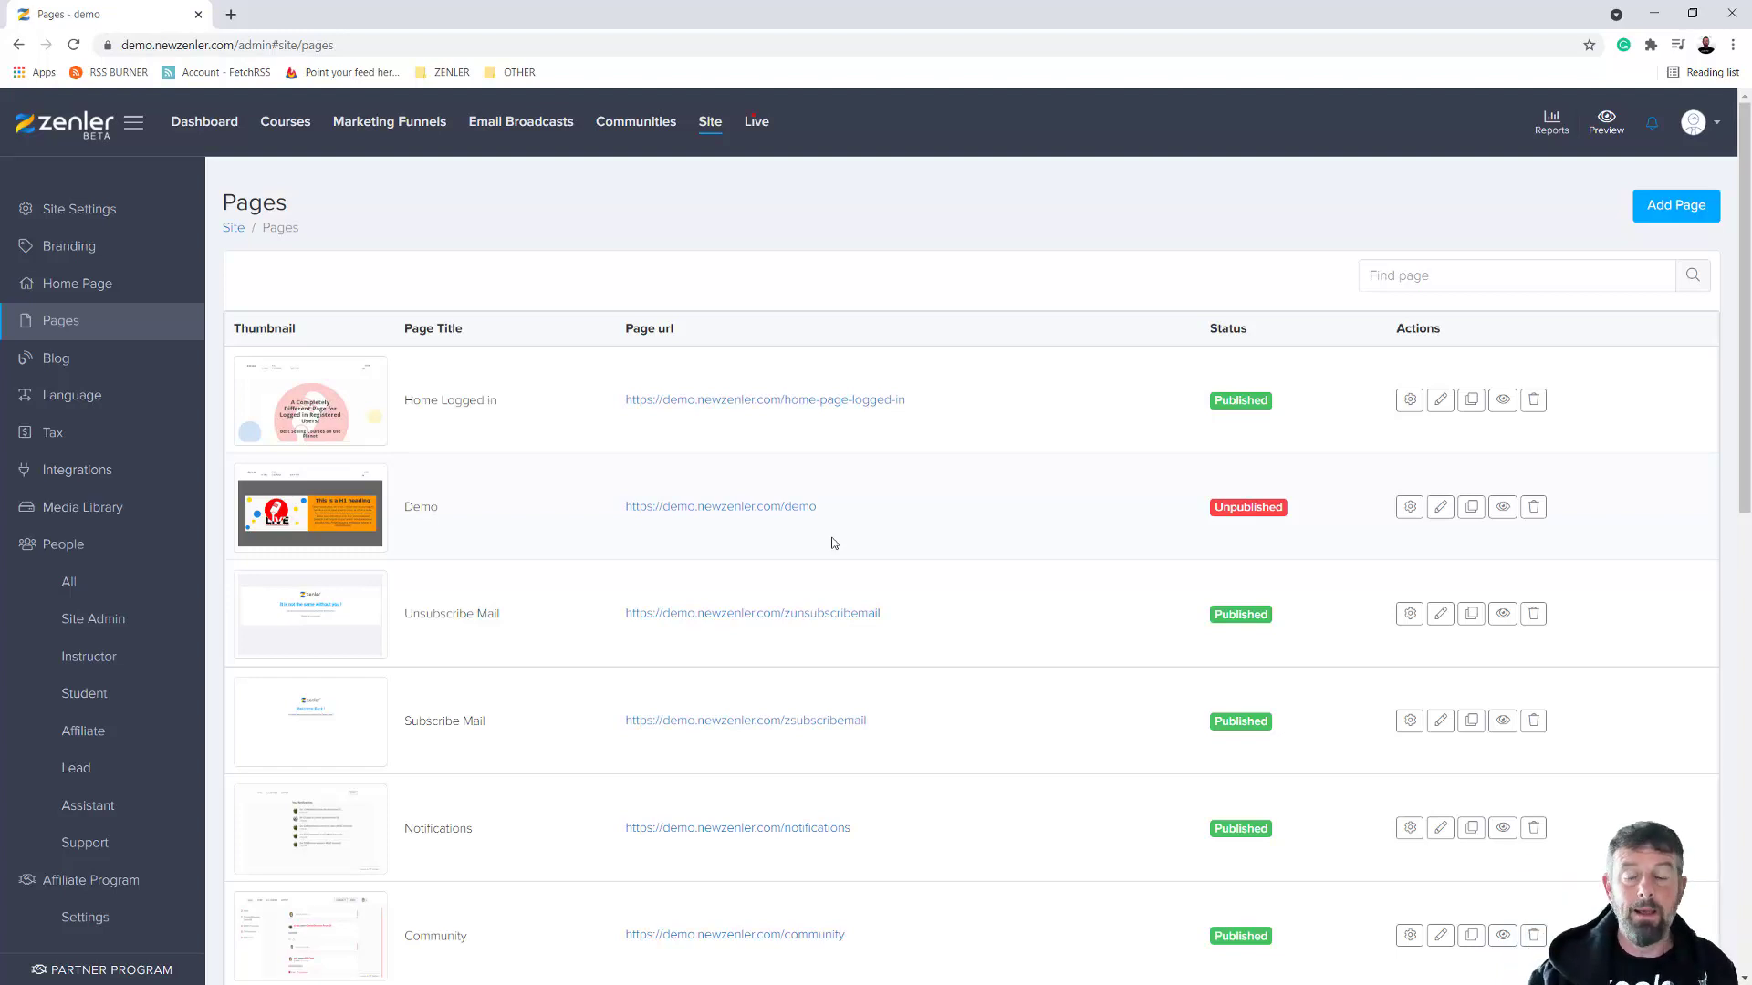
{"action": "left_click", "coordinate": [1652, 212]}
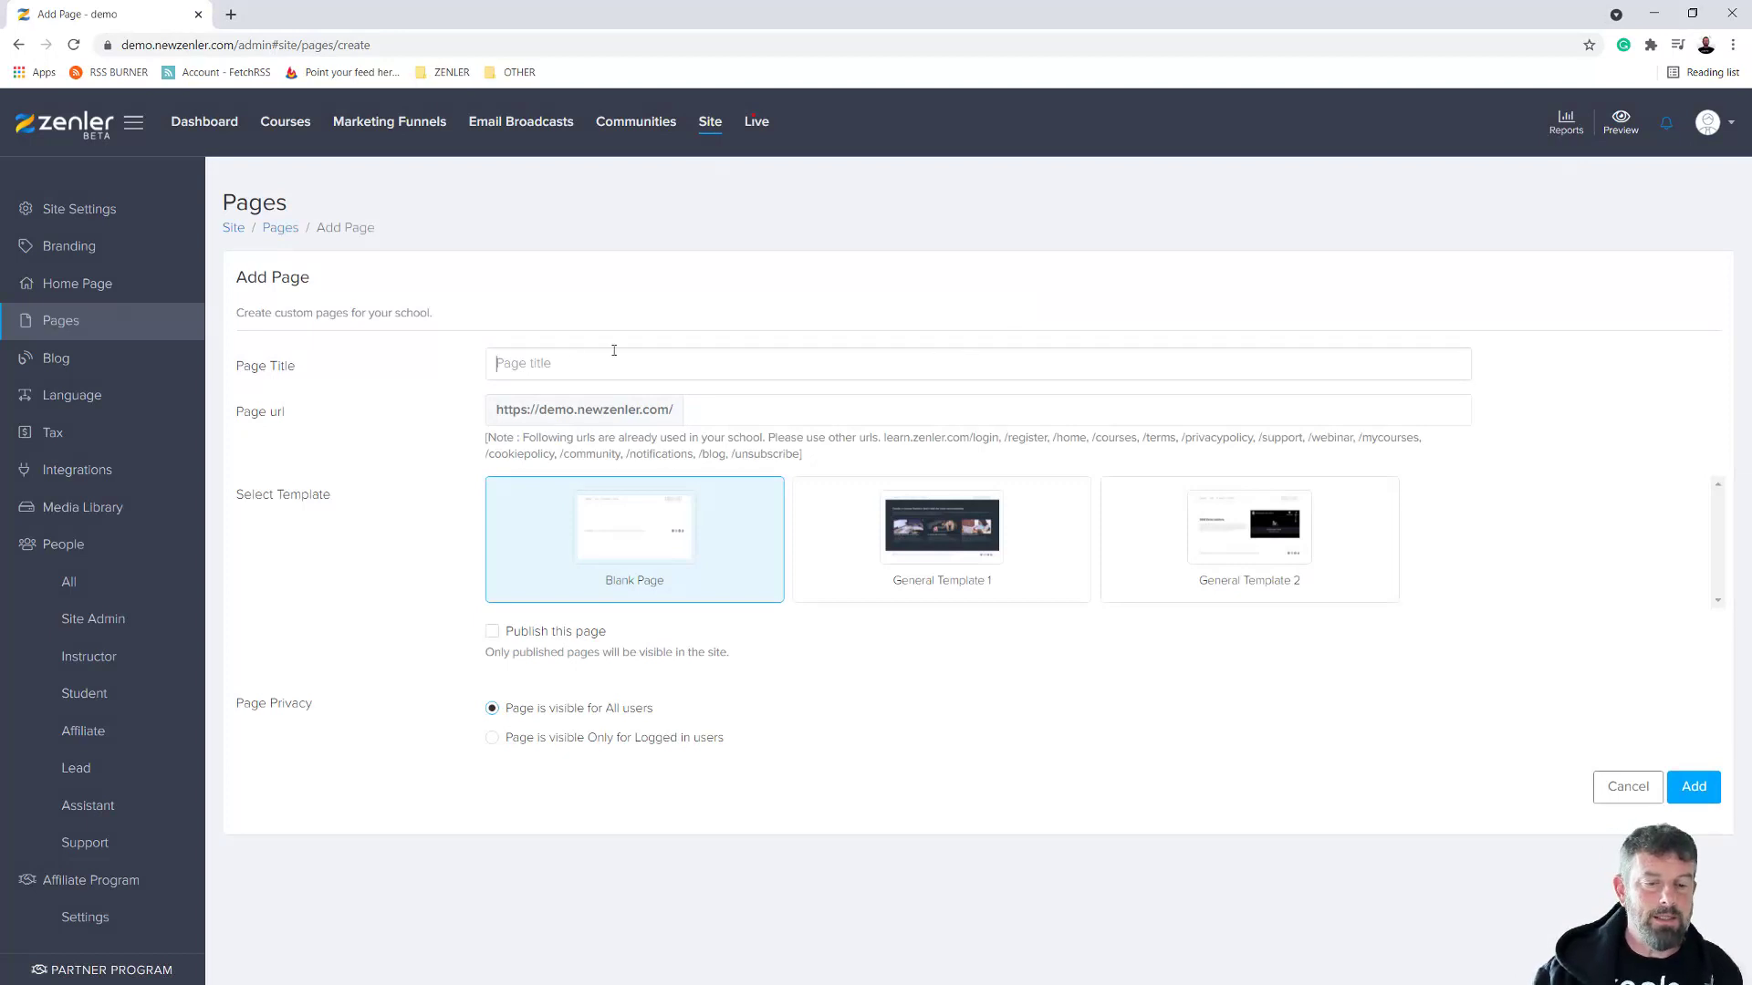
{"action": "type", "text": "Qui"}
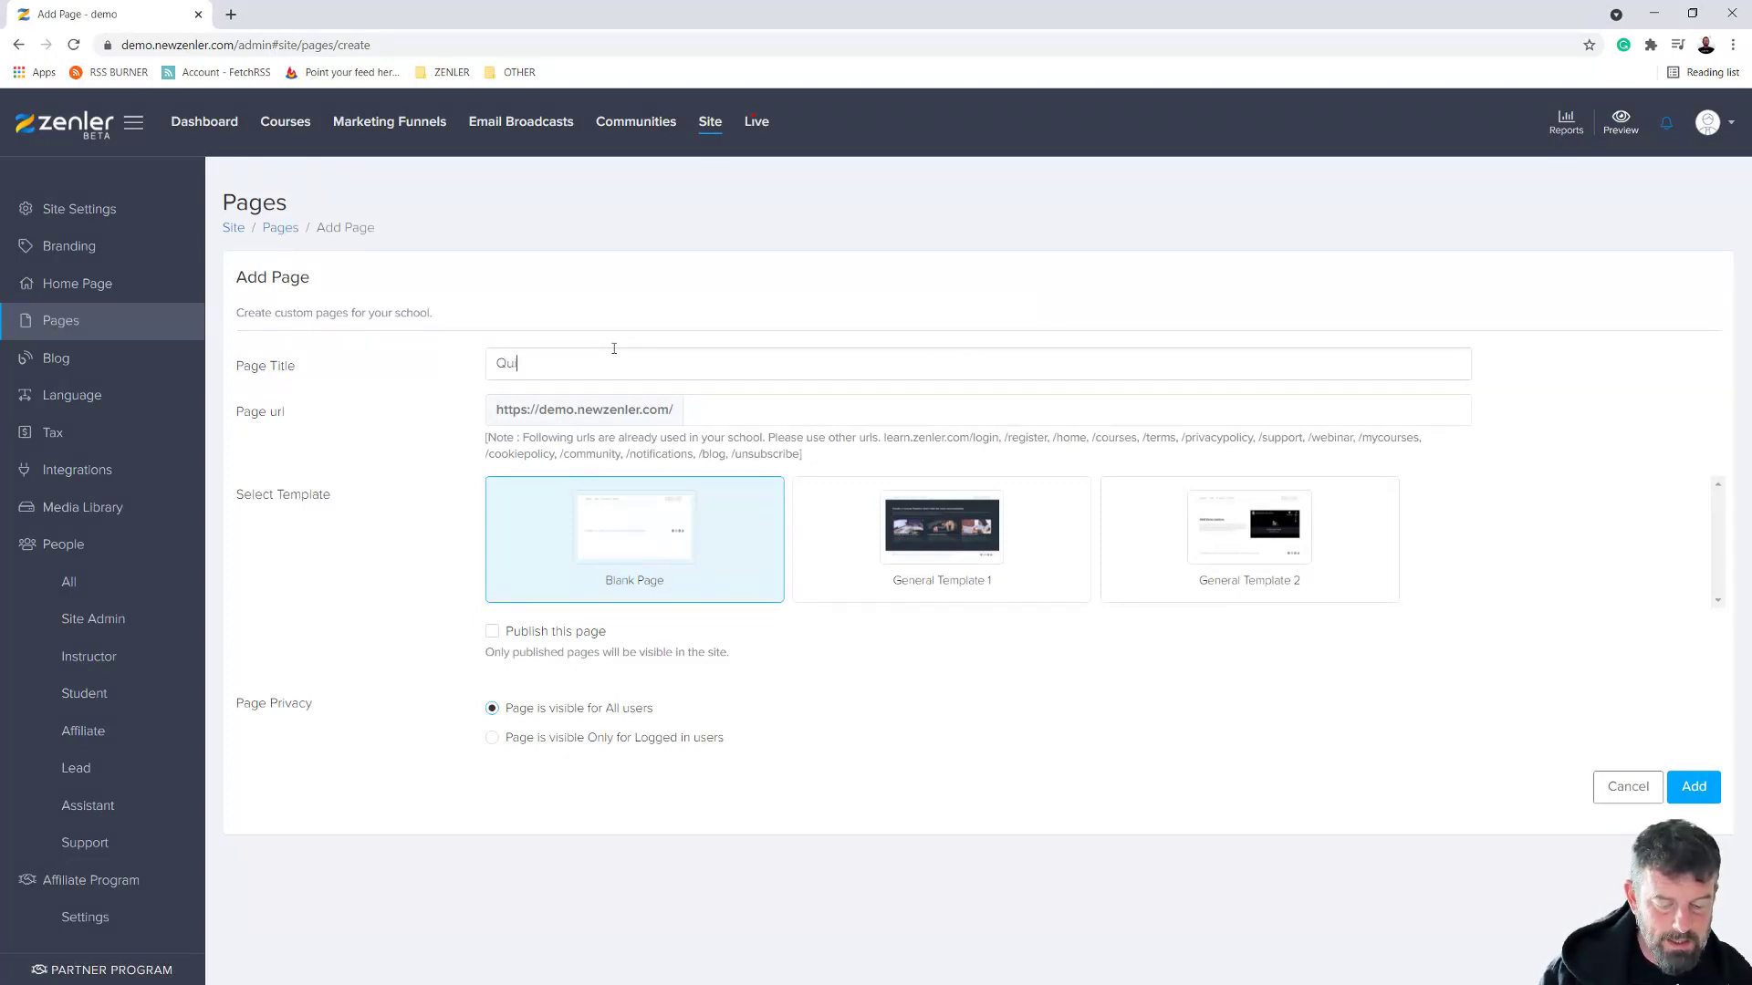
{"action": "type", "text": "z the best platform"}
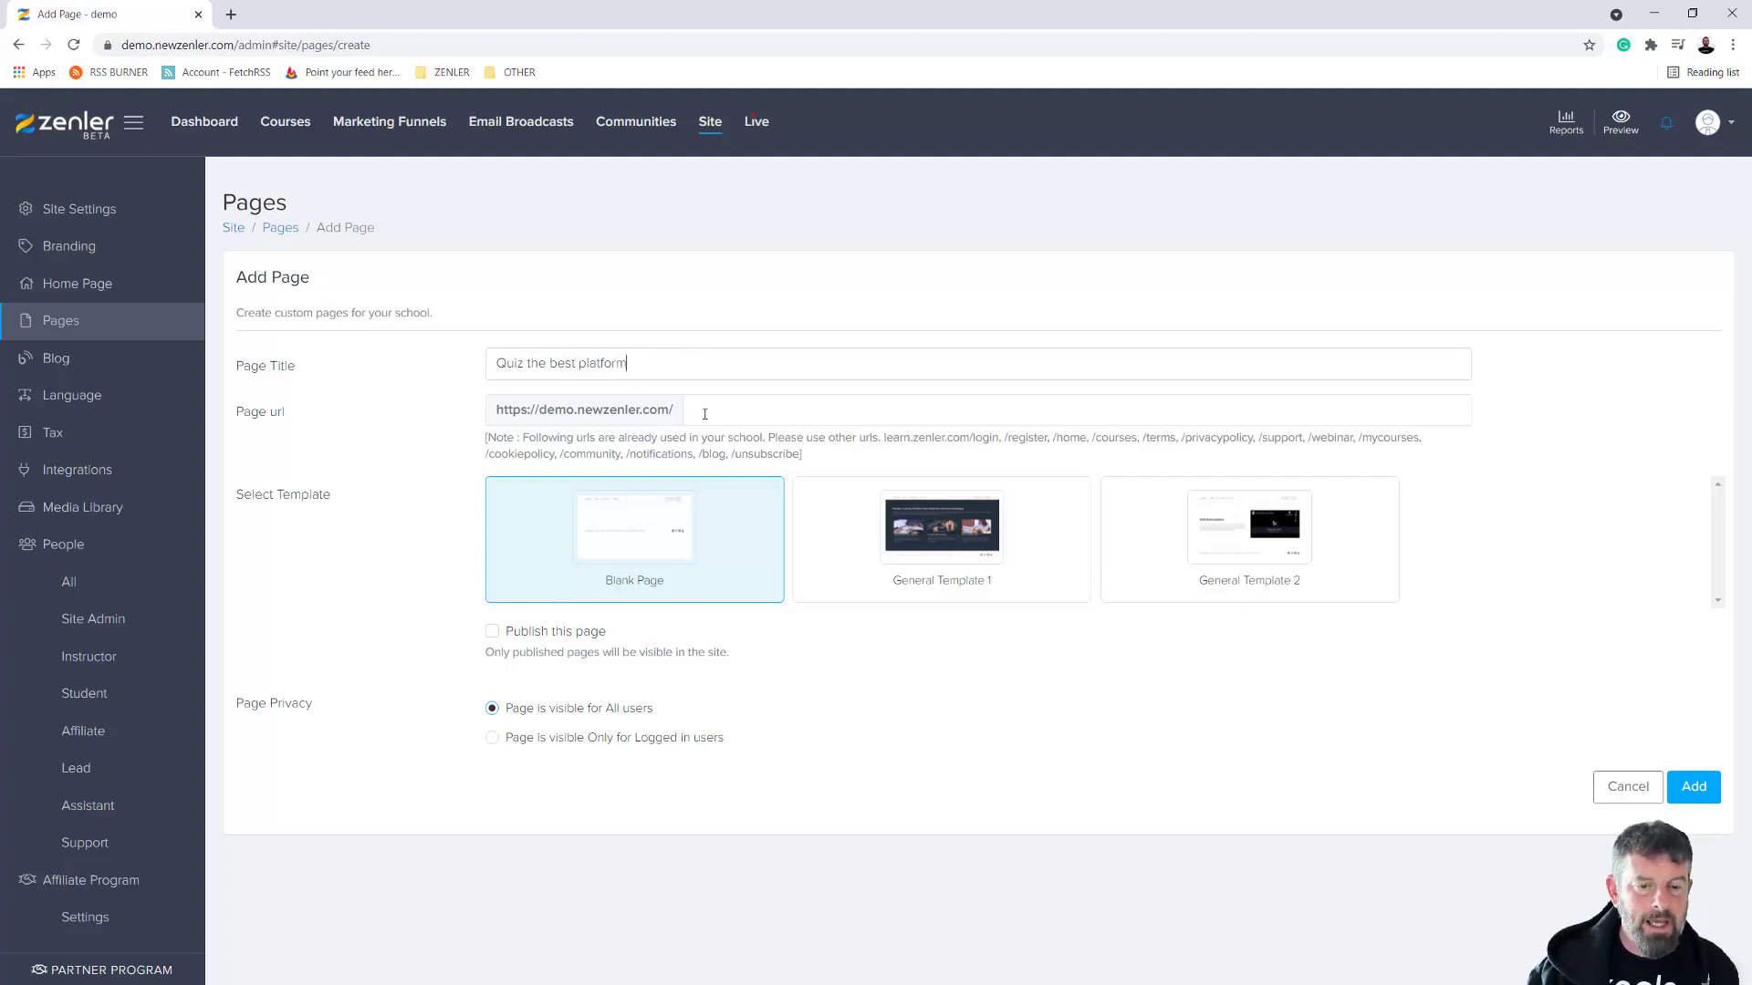
Copy the page title into the page URL and replace its spaces with hyphens, giving "Quiz-the-best-platform"
{"action": "left_click", "coordinate": [704, 413]}
{"action": "left_click_drag", "start_coordinate": [653, 360], "coordinate": [422, 364]}
{"action": "key", "text": "ctrl+c"}
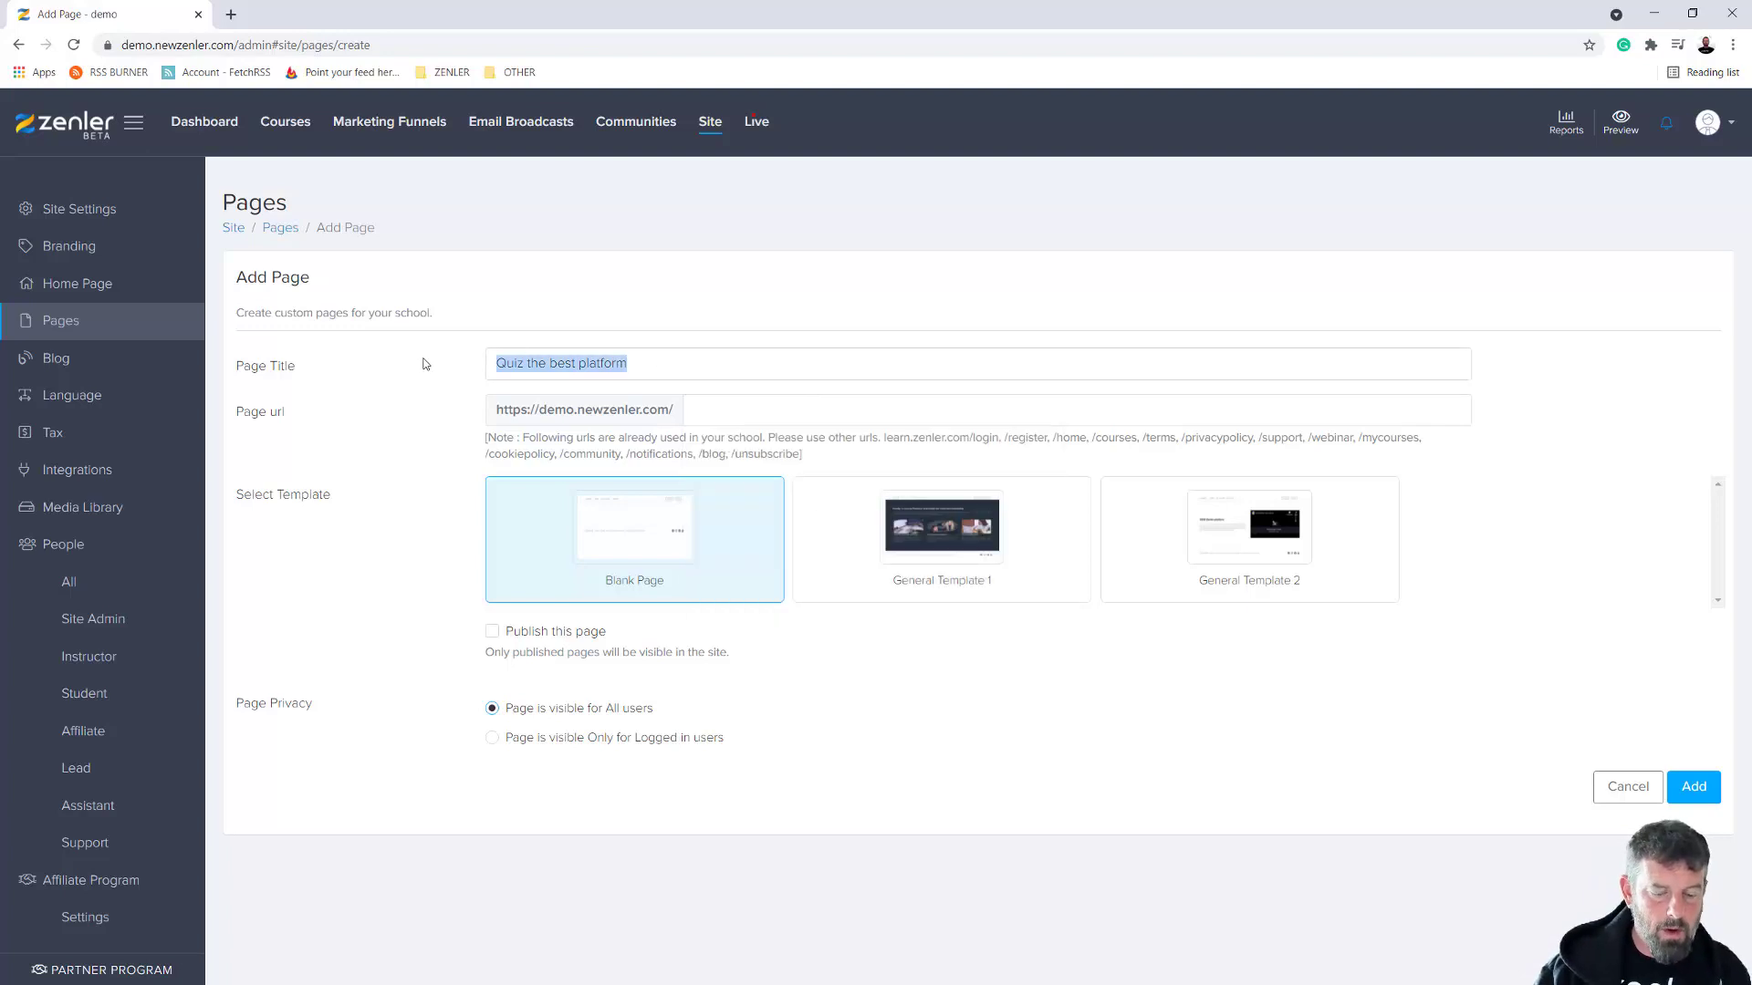
{"action": "left_click", "coordinate": [730, 403]}
{"action": "key", "text": "ctrl+v"}
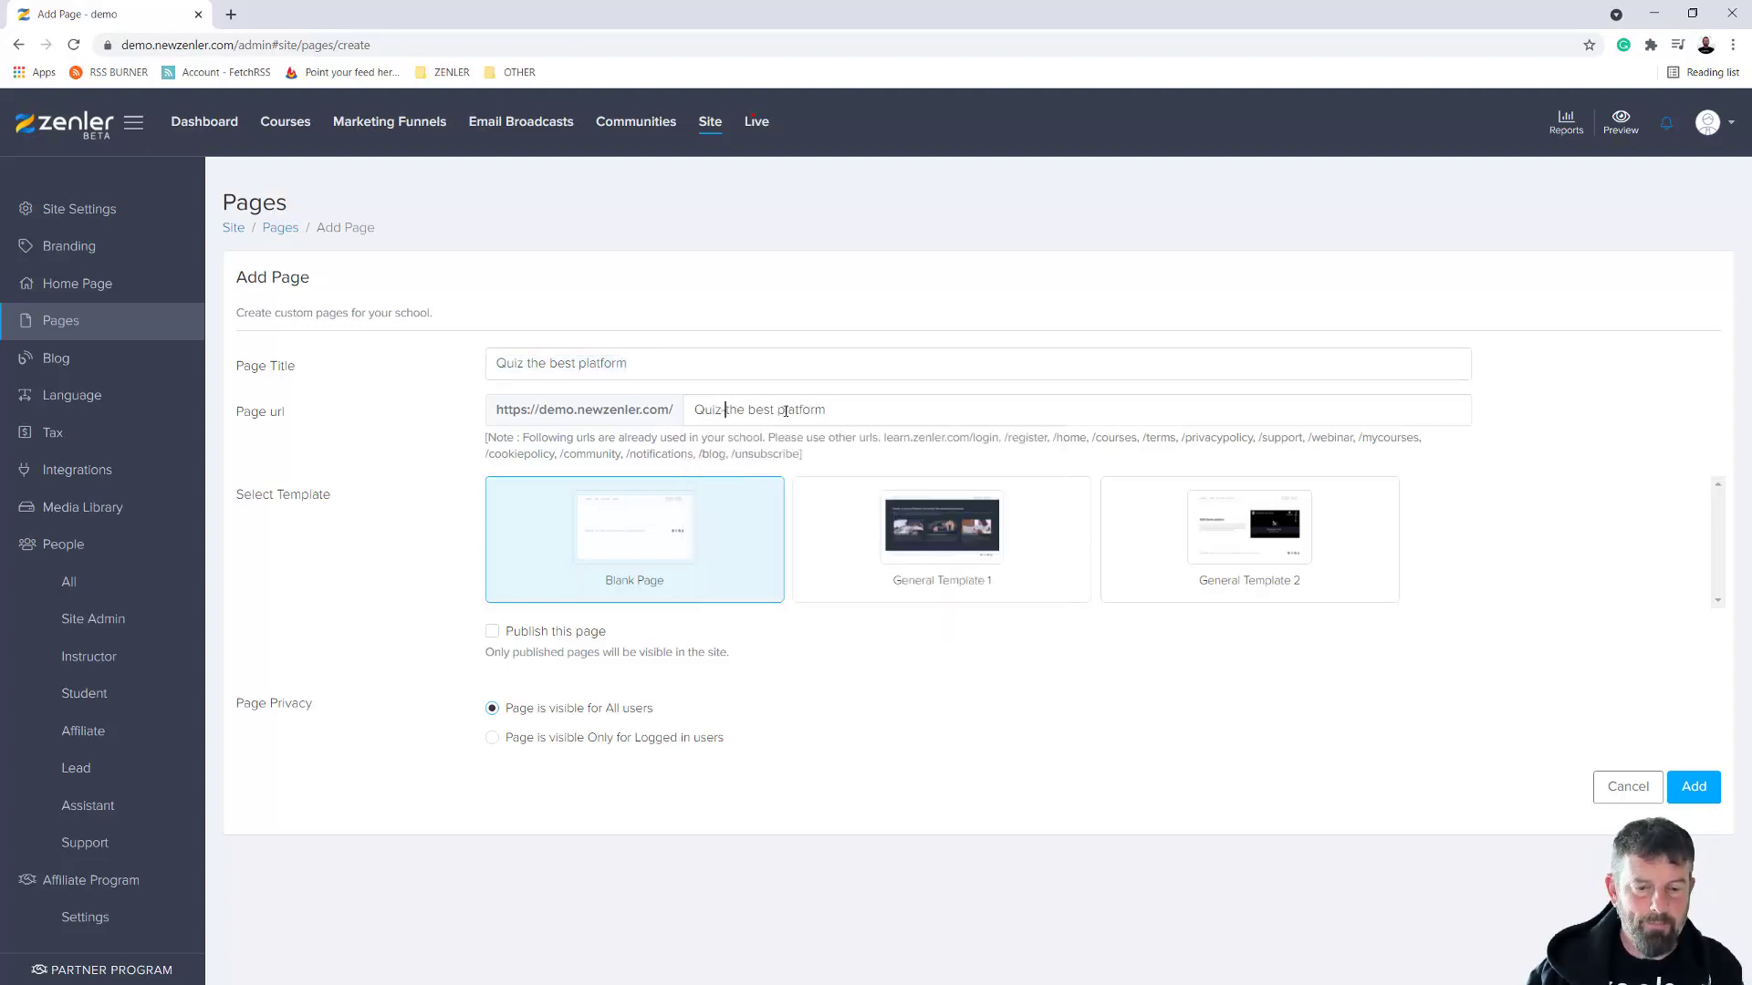
{"action": "key", "text": "BackSpace"}
{"action": "type", "text": "-"}
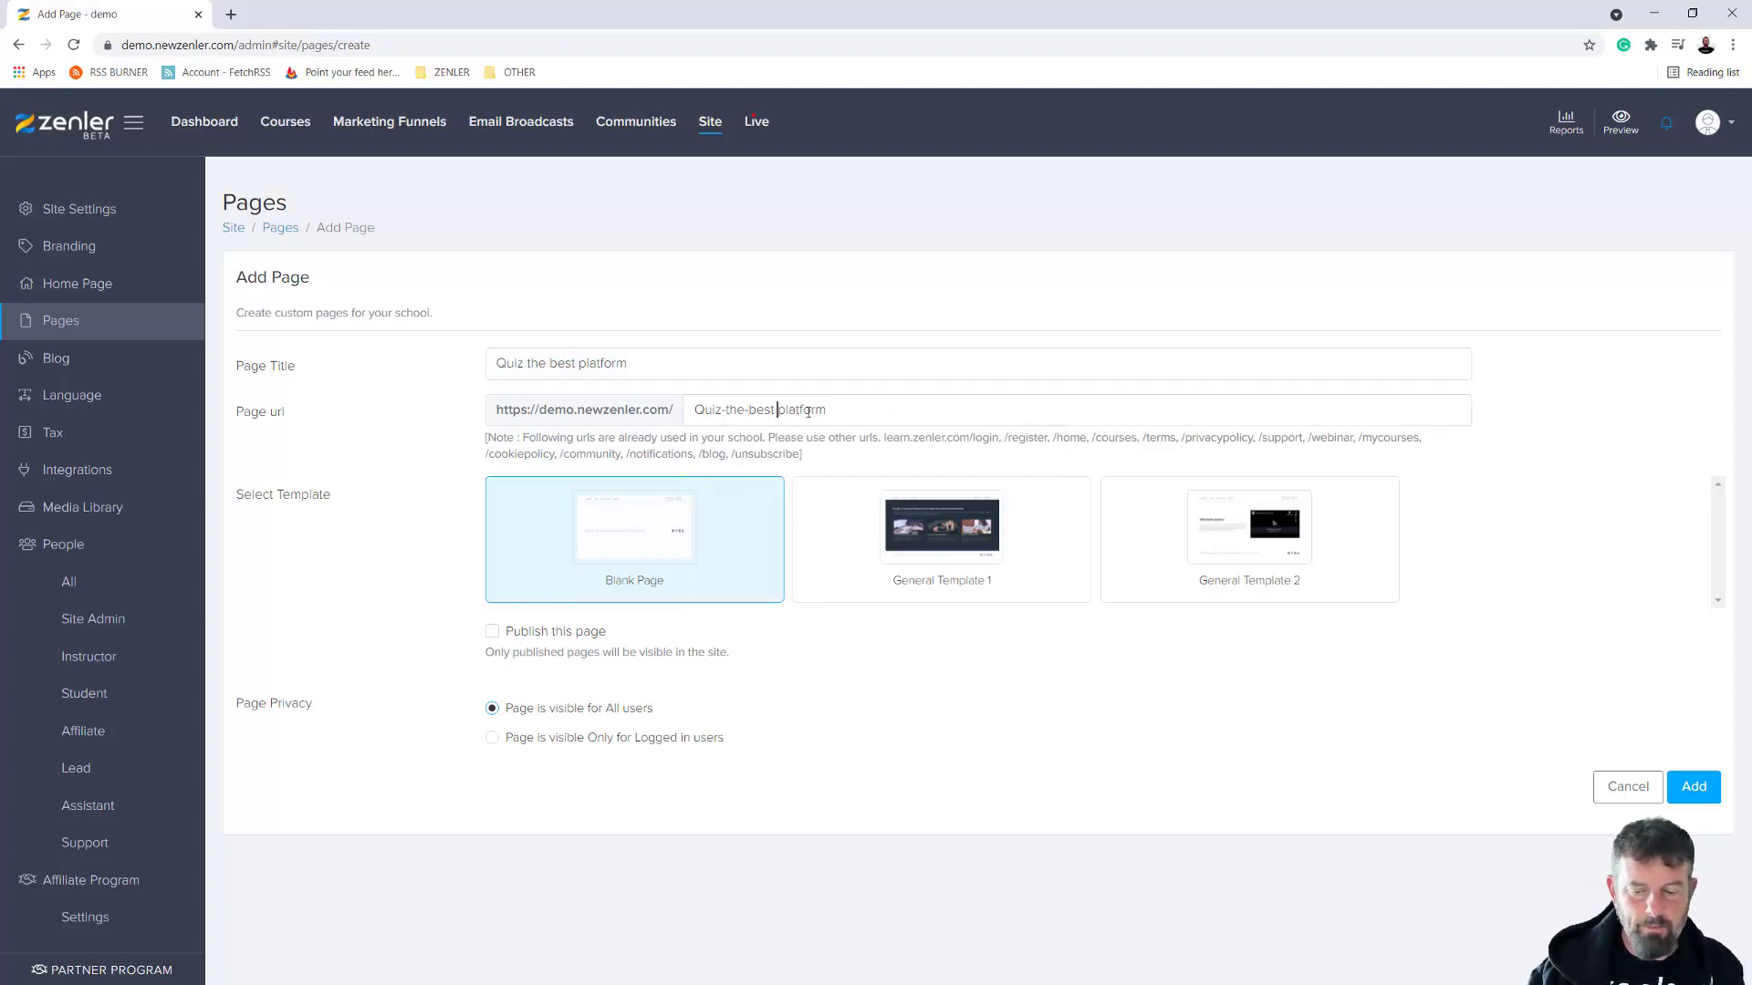
{"action": "key", "text": "BackSpace"}
{"action": "type", "text": "-"}
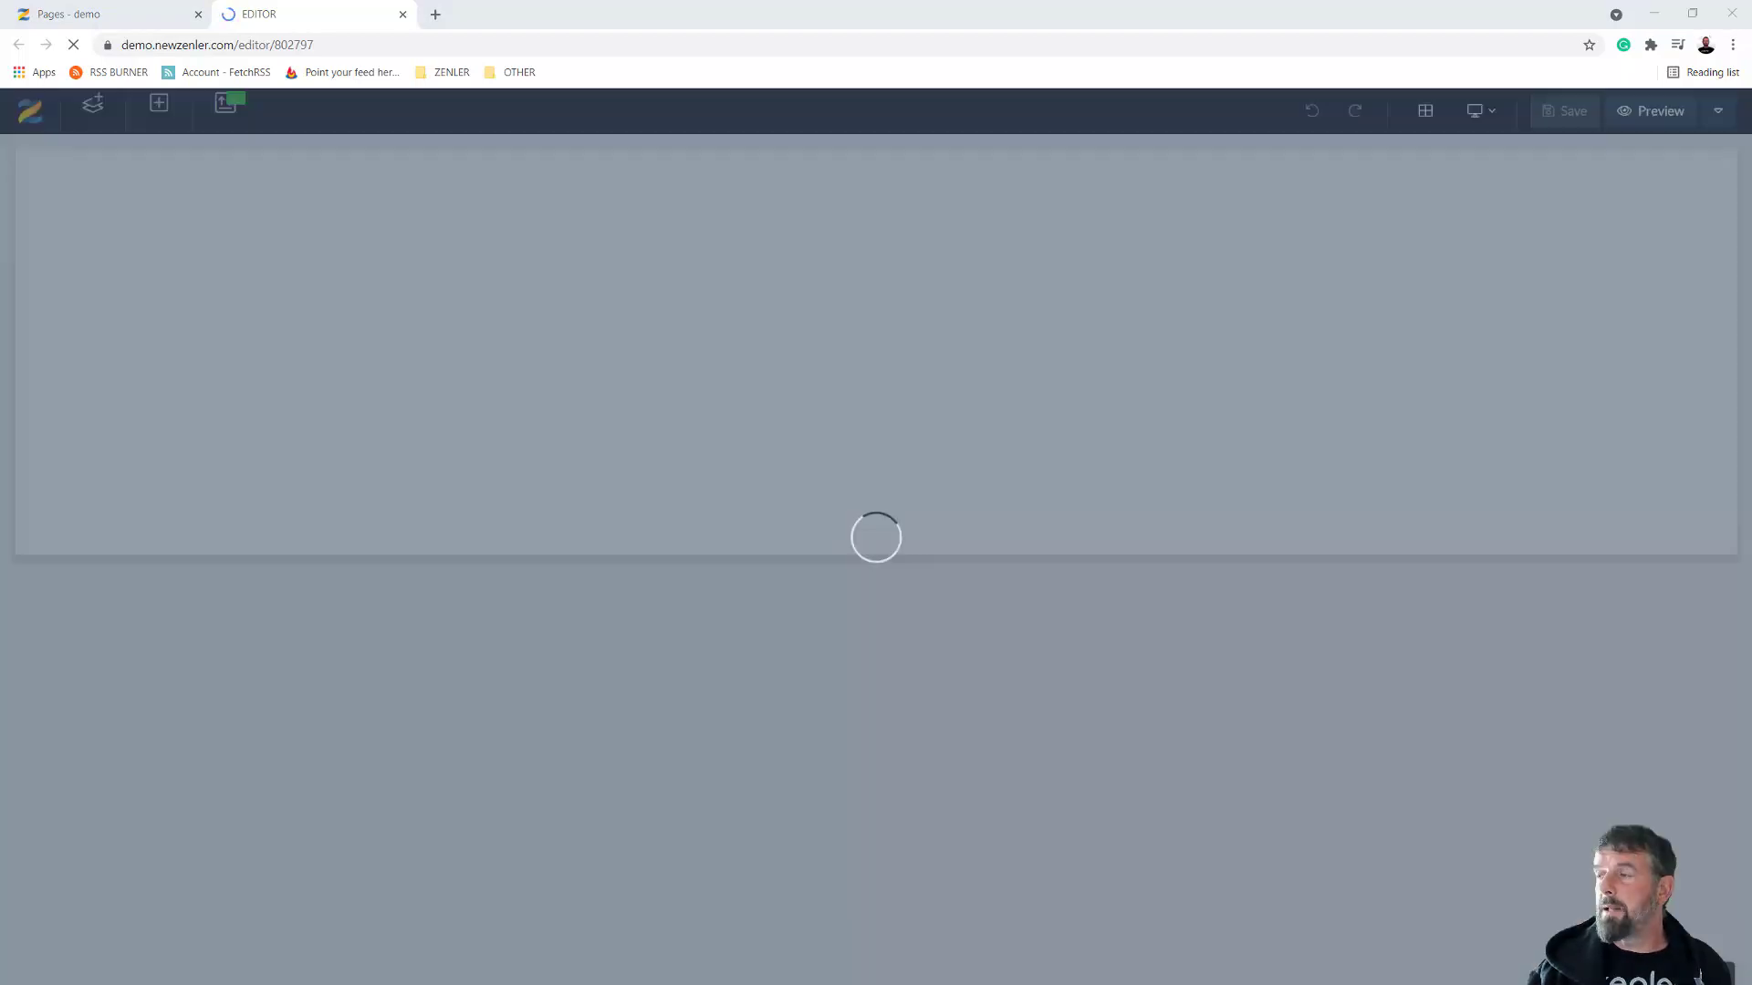
Bring the quiz flowchart PDF in Adobe Acrobat over the page editor, examine its opening text and questions, and move it away again
{"action": "mouse_move", "coordinate": [1751, 410]}
{"action": "left_mouse_down"}
{"action": "mouse_move", "coordinate": [1119, 457]}
{"action": "mouse_move", "coordinate": [868, 273]}
{"action": "mouse_move", "coordinate": [874, 301]}
{"action": "mouse_move", "coordinate": [1073, 98]}
{"action": "left_mouse_up"}
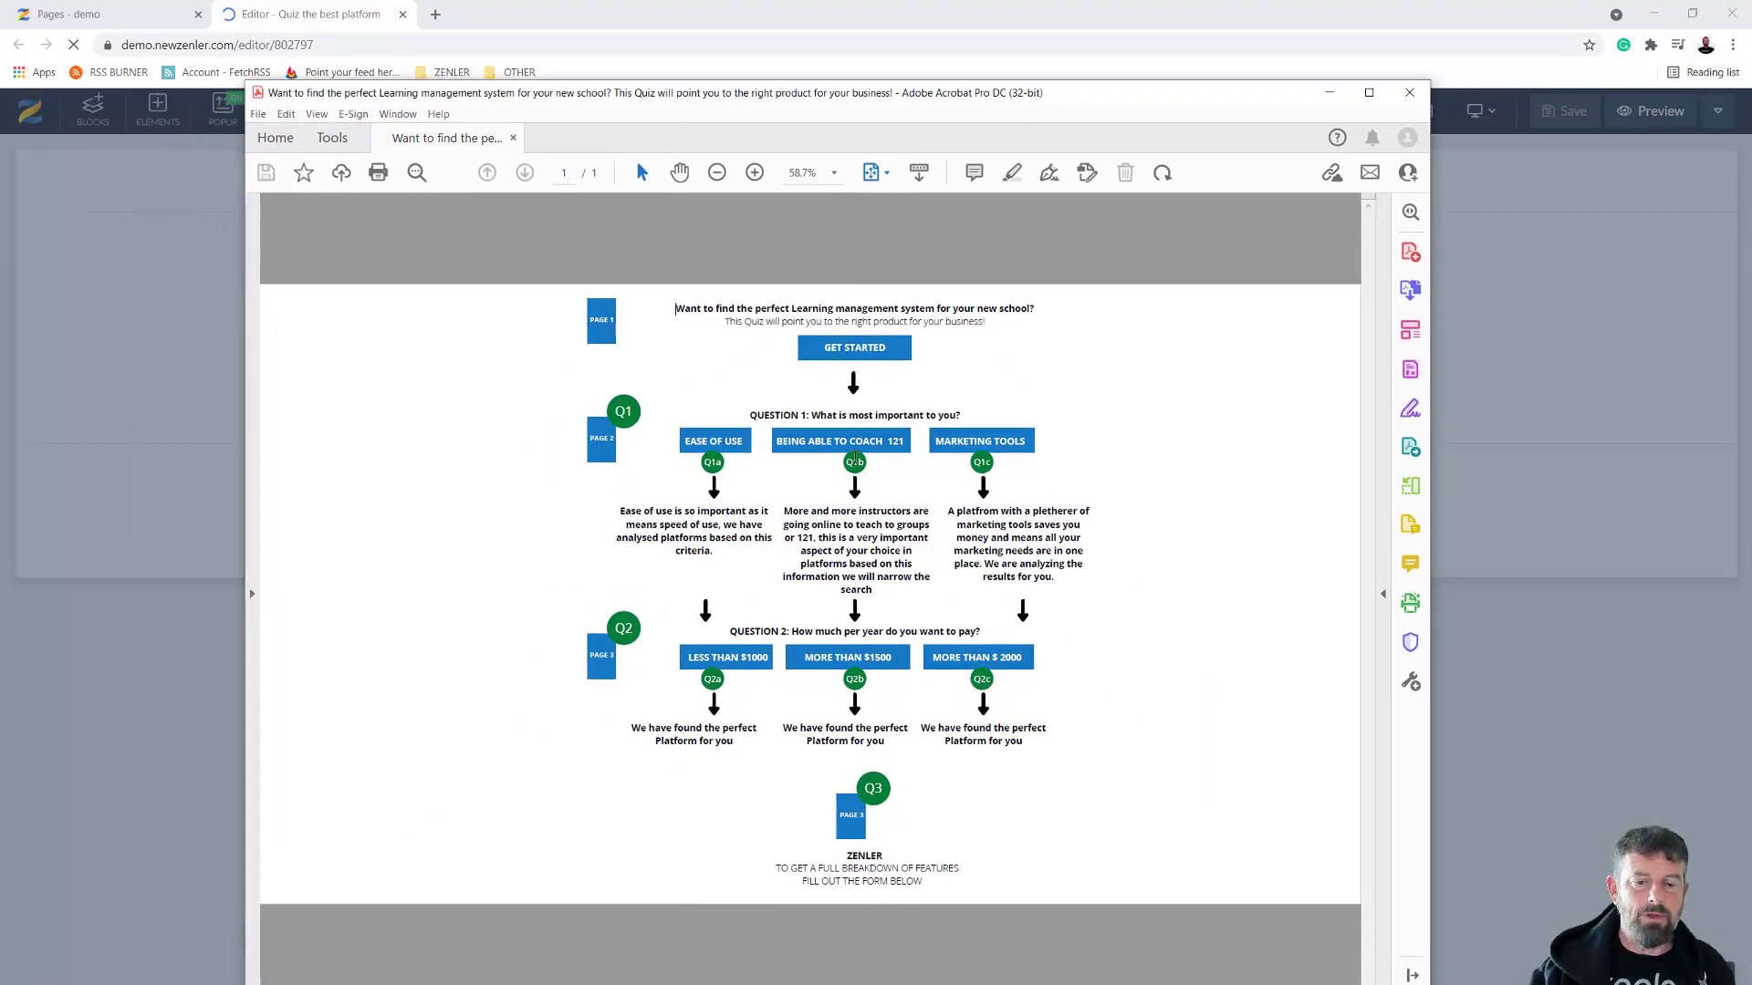
{"action": "left_click_drag", "start_coordinate": [685, 307], "coordinate": [1010, 317]}
{"action": "left_click", "coordinate": [1010, 318]}
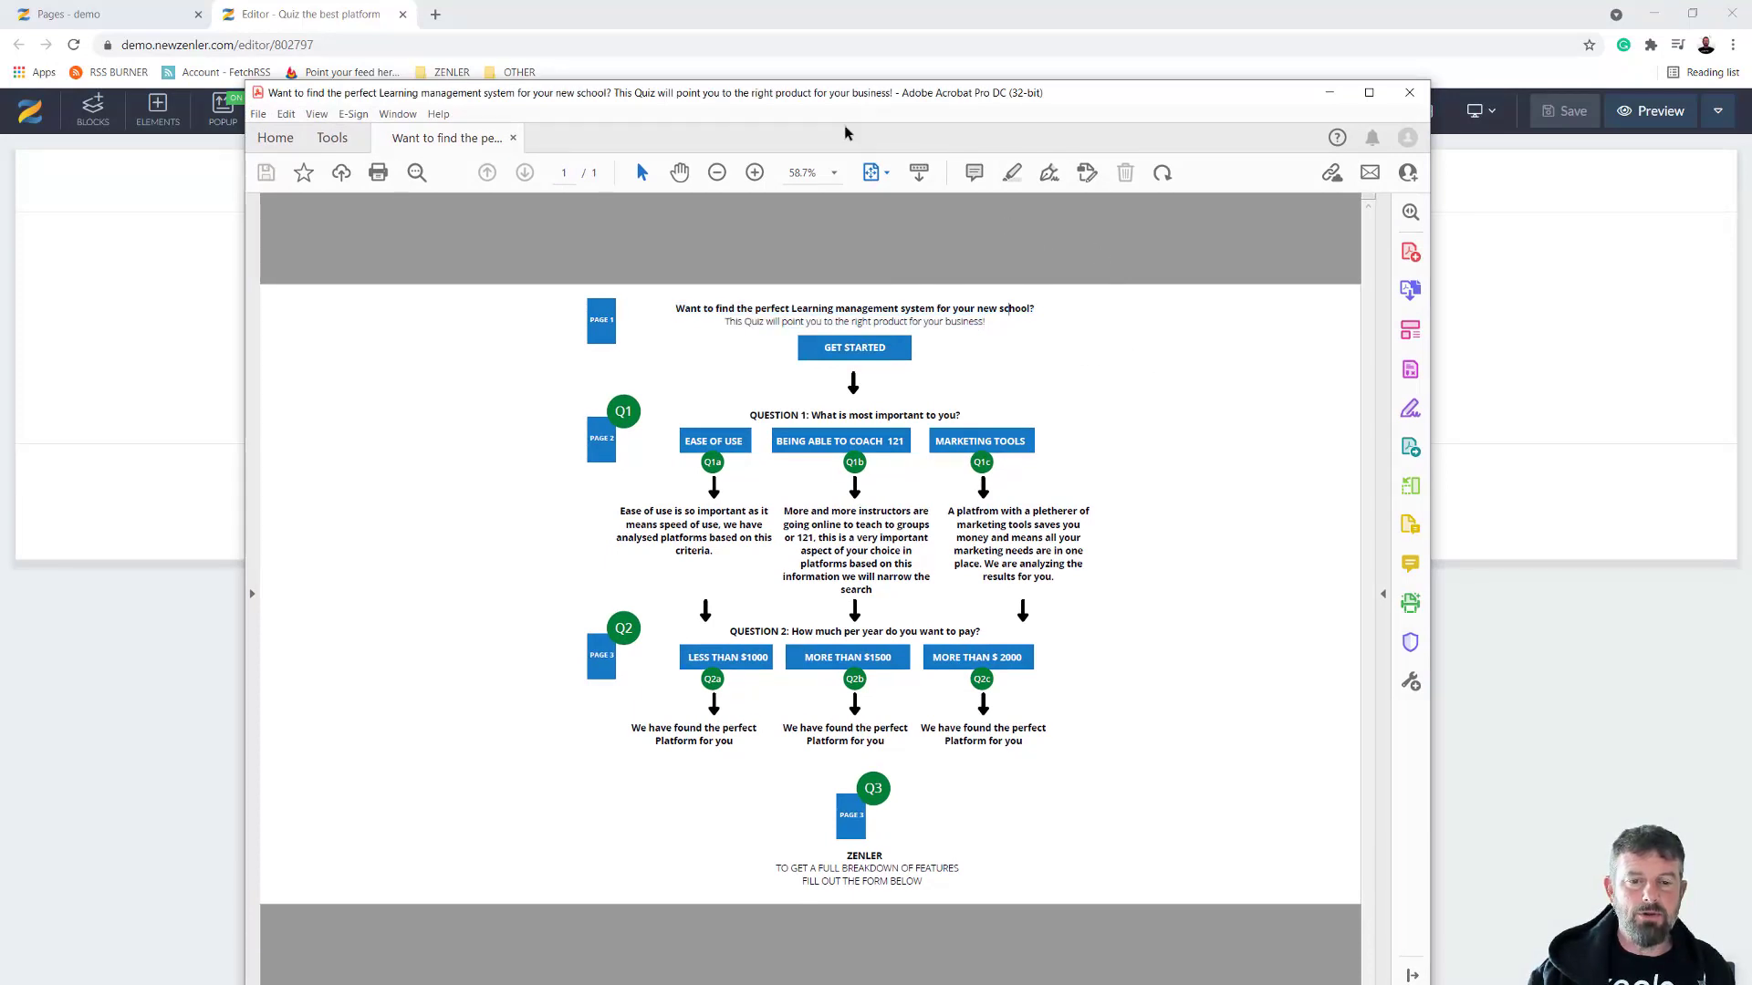
{"action": "left_click_drag", "start_coordinate": [852, 95], "coordinate": [1751, 393]}
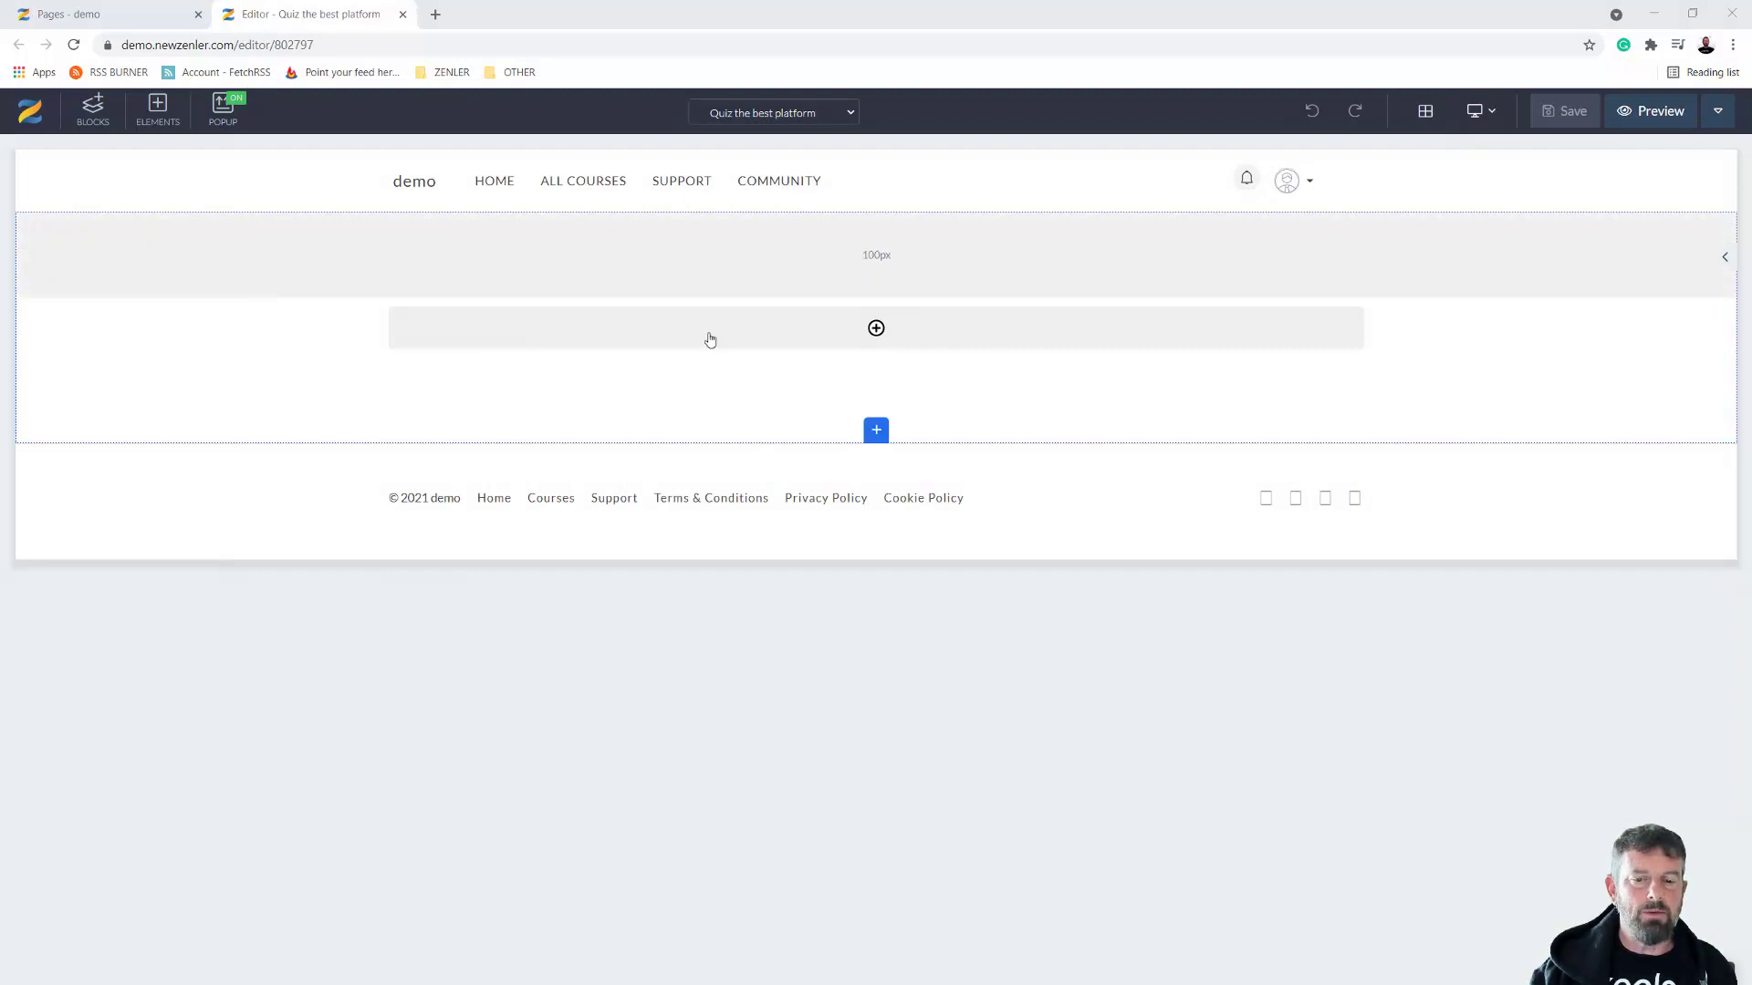
Add a 100% row to the empty block and fill it with the quiz banner JPG uploaded from the Downloads folder
{"action": "left_click", "coordinate": [893, 340]}
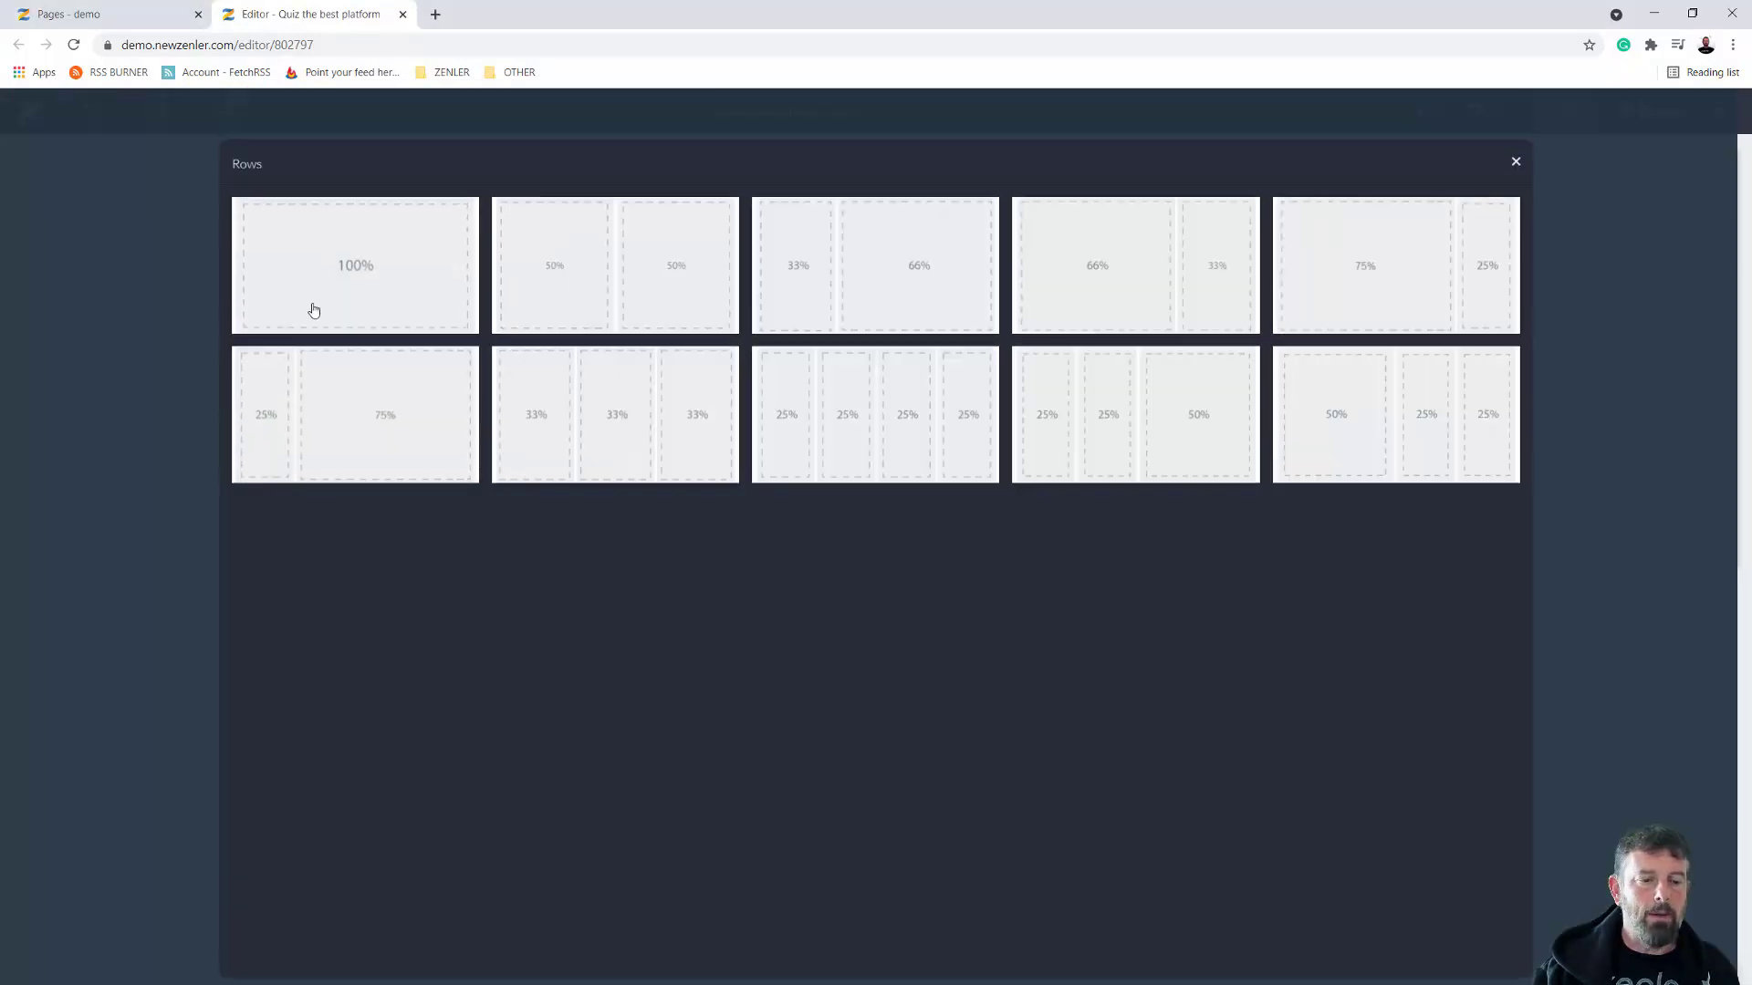
{"action": "left_click", "coordinate": [337, 274]}
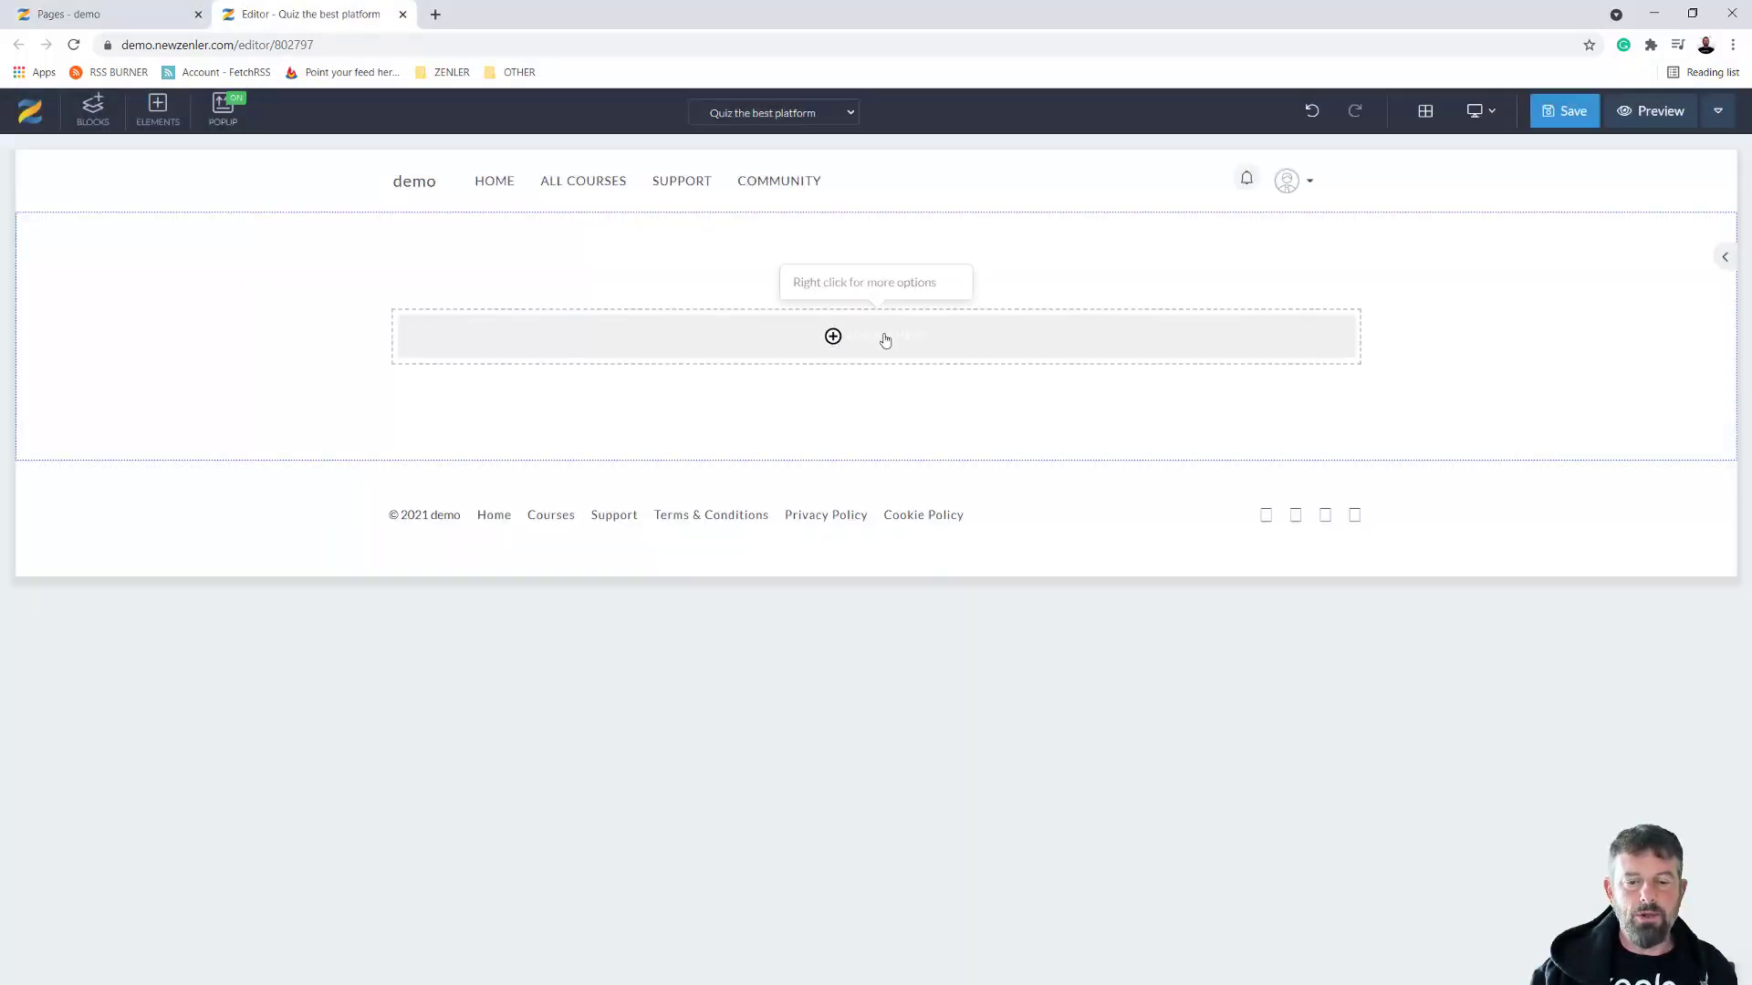
{"action": "left_click", "coordinate": [906, 349]}
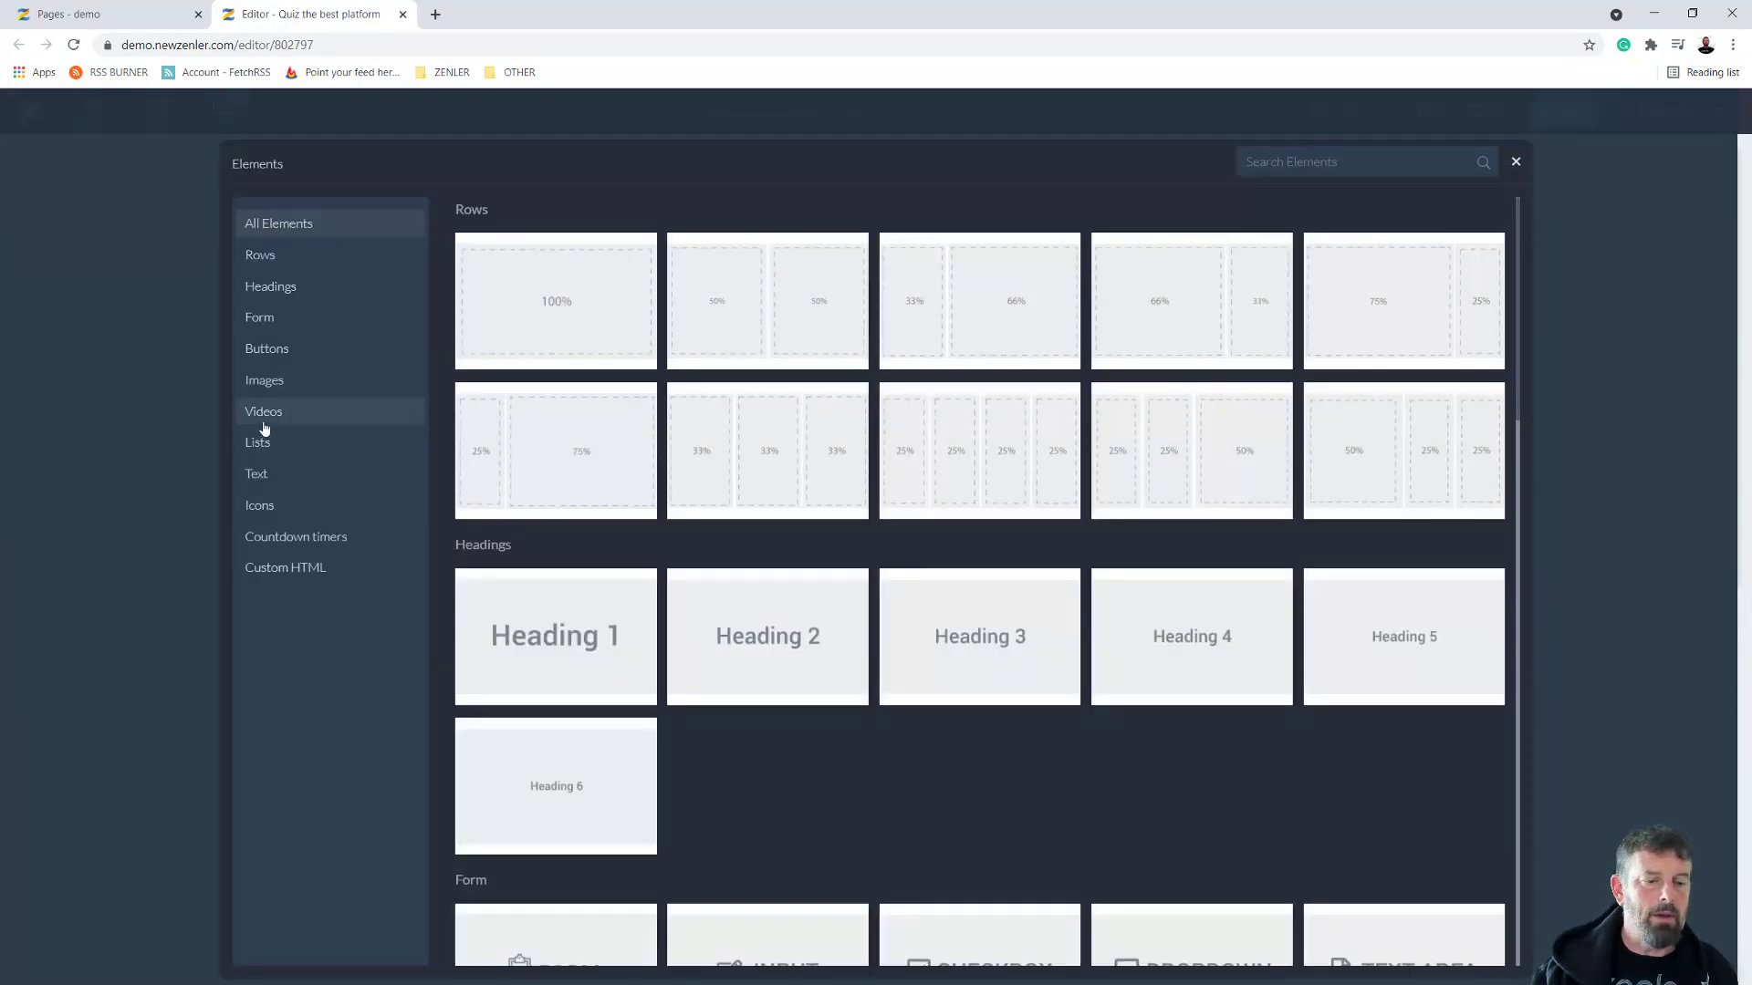
{"action": "left_click", "coordinate": [265, 381]}
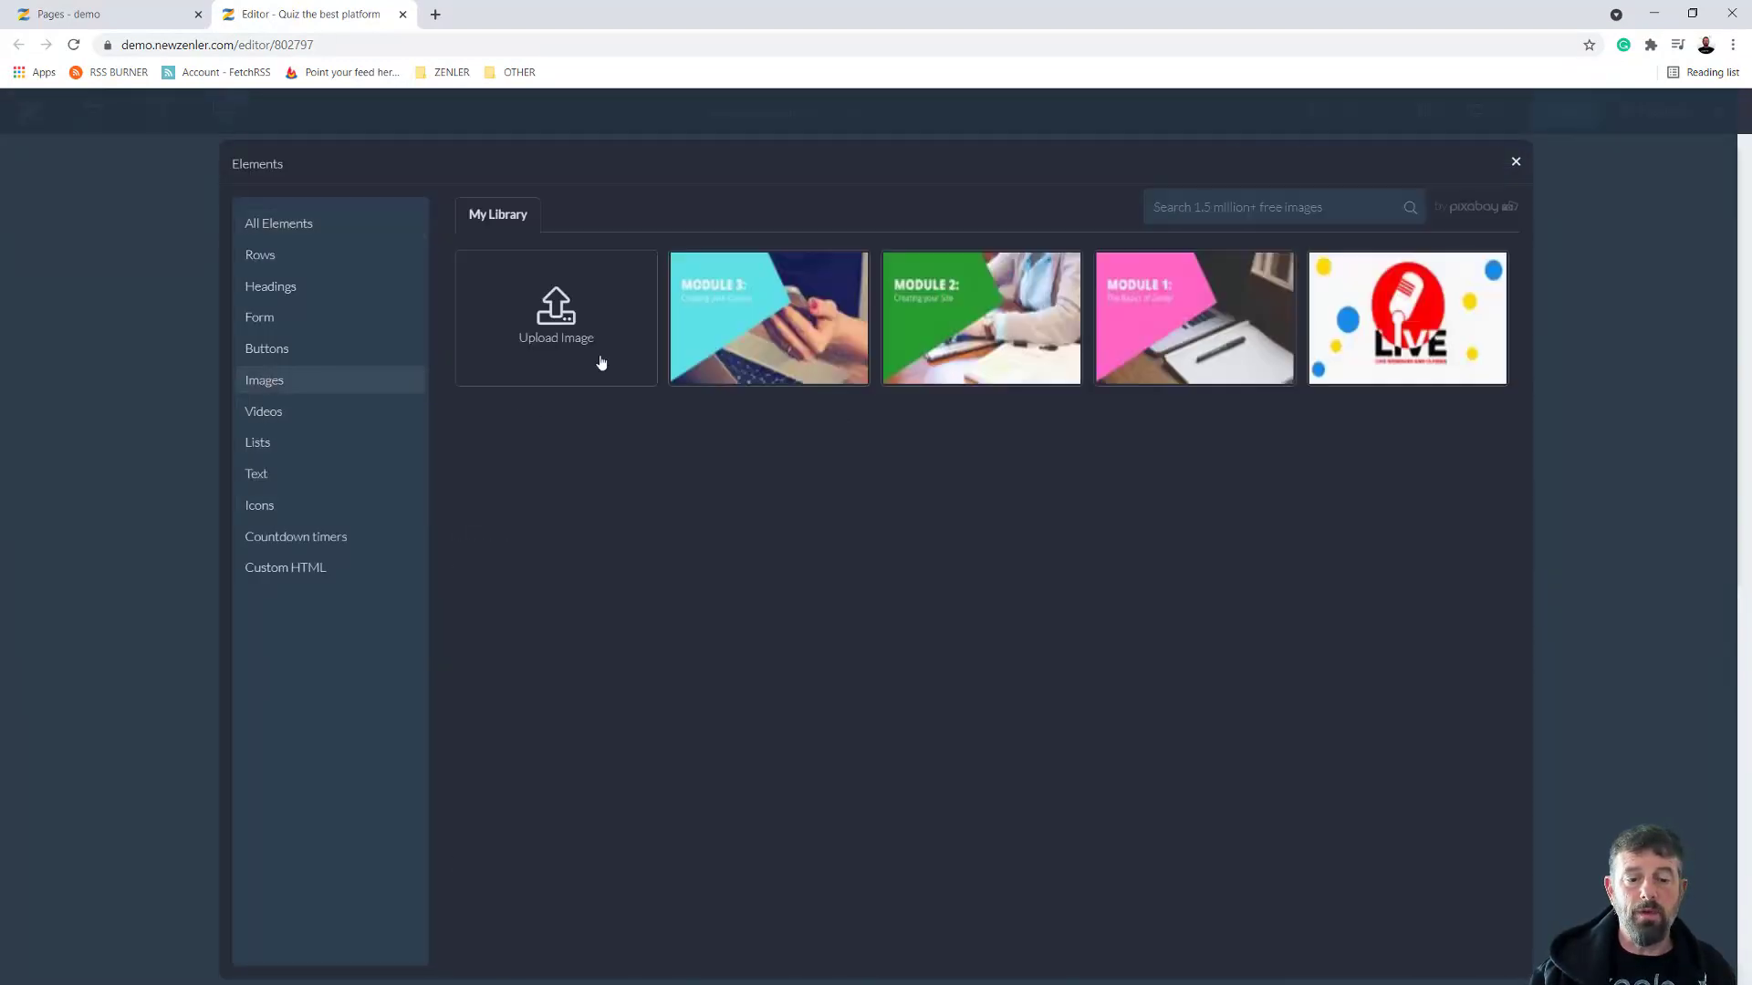
{"action": "left_click", "coordinate": [554, 317]}
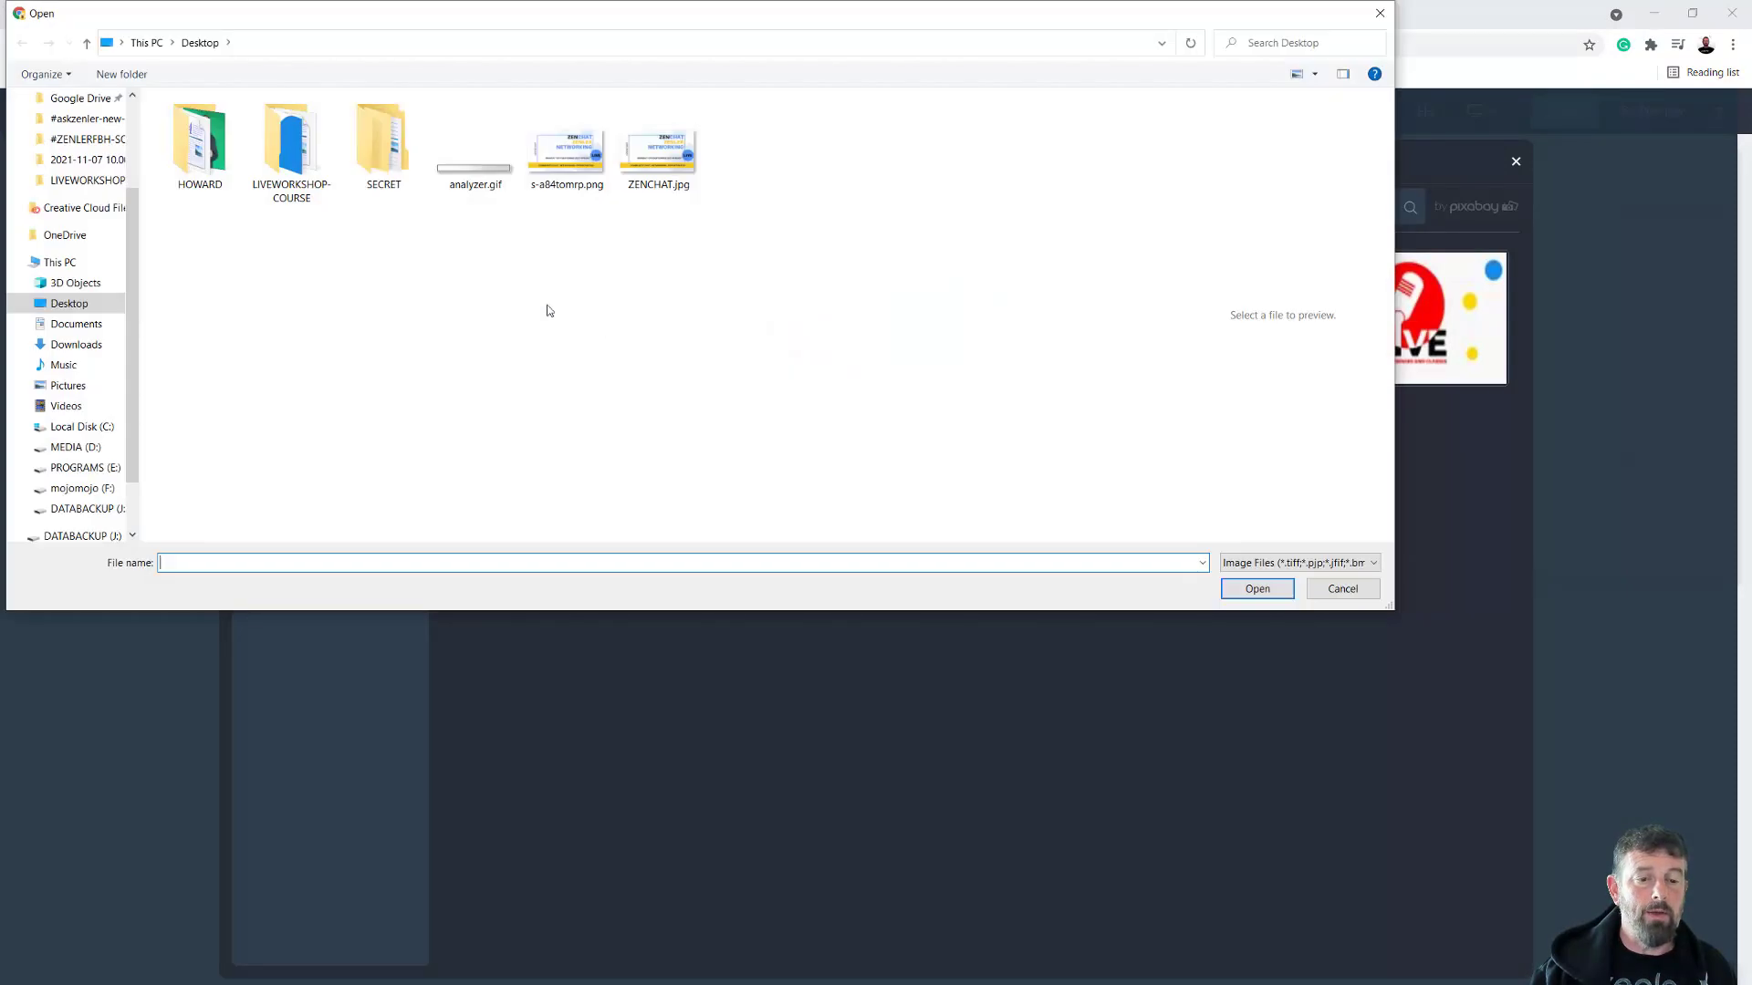
{"action": "left_click", "coordinate": [62, 345]}
{"action": "left_click", "coordinate": [230, 148]}
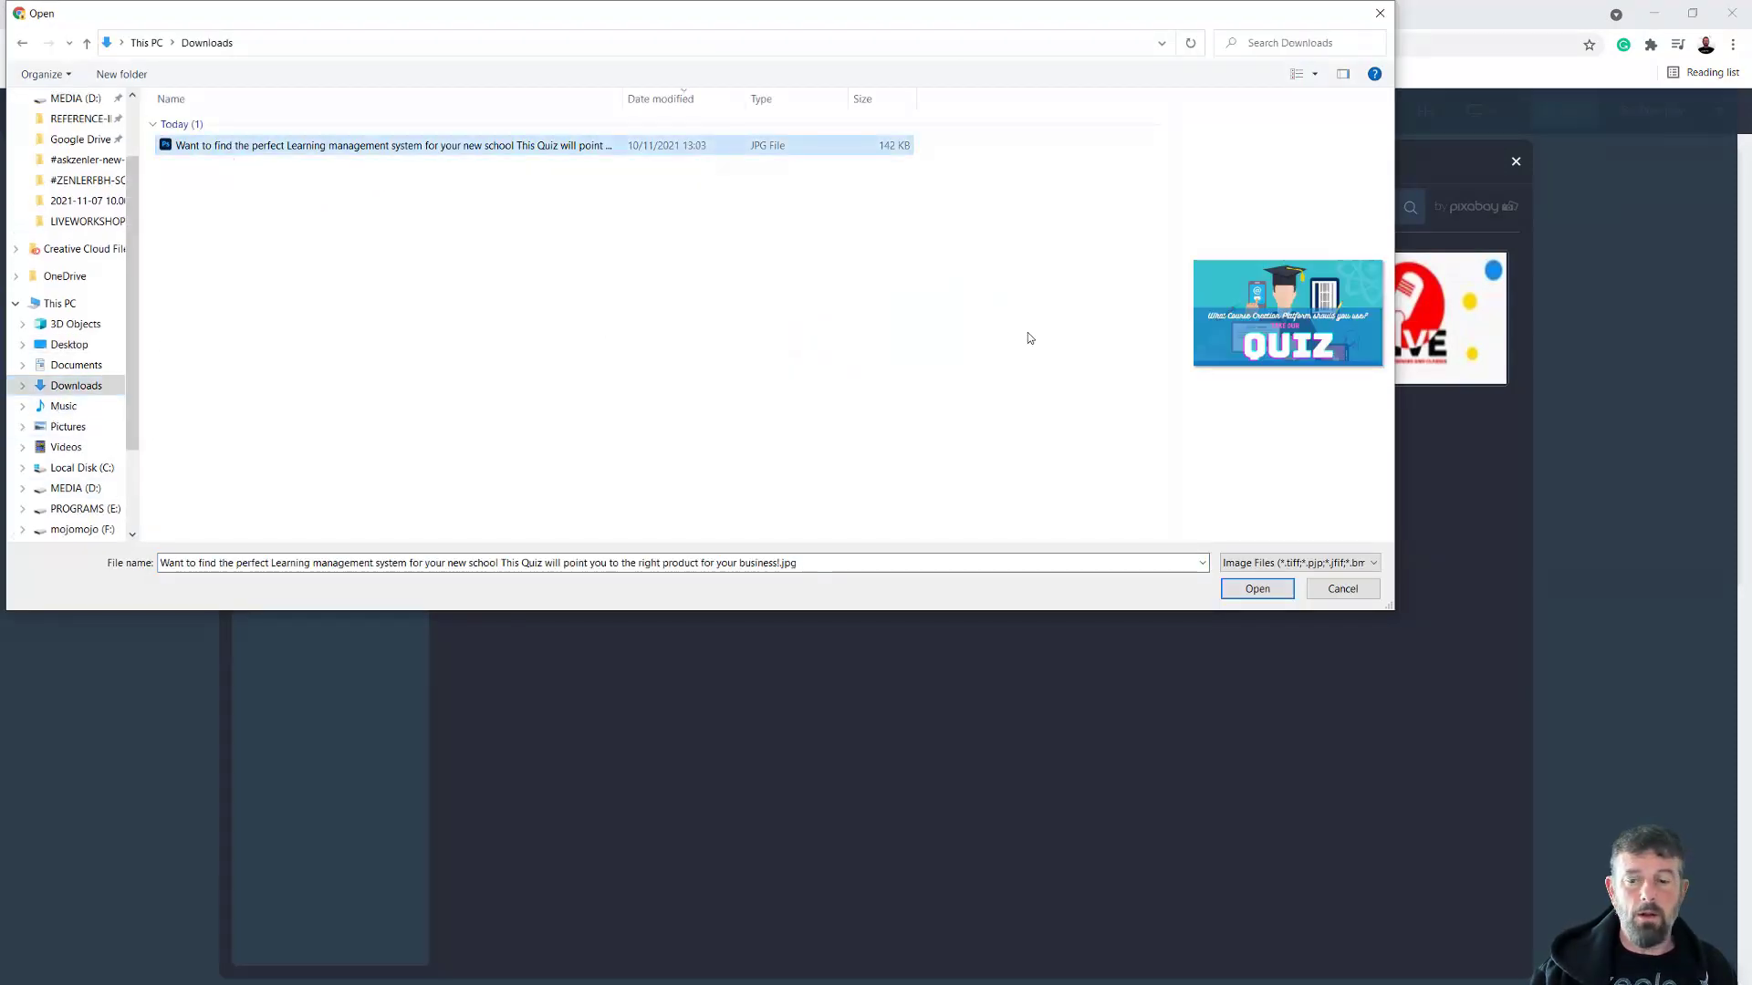
{"action": "left_click", "coordinate": [1241, 598]}
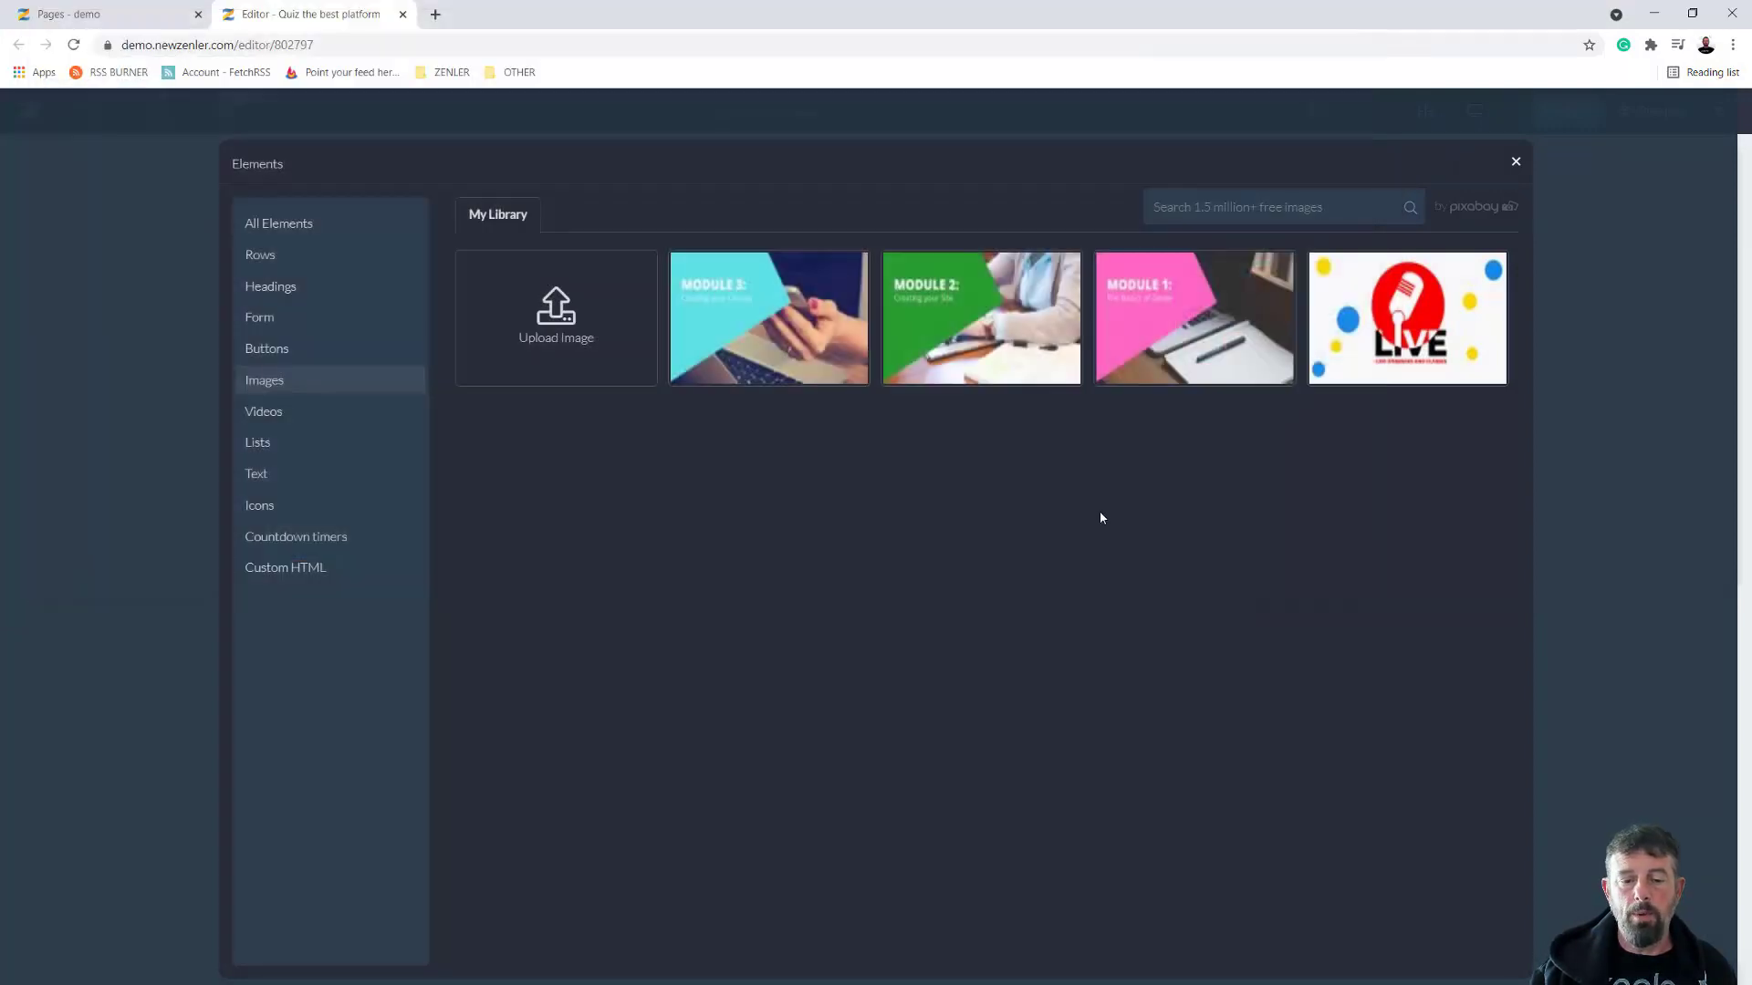
{"action": "left_click", "coordinate": [609, 590]}
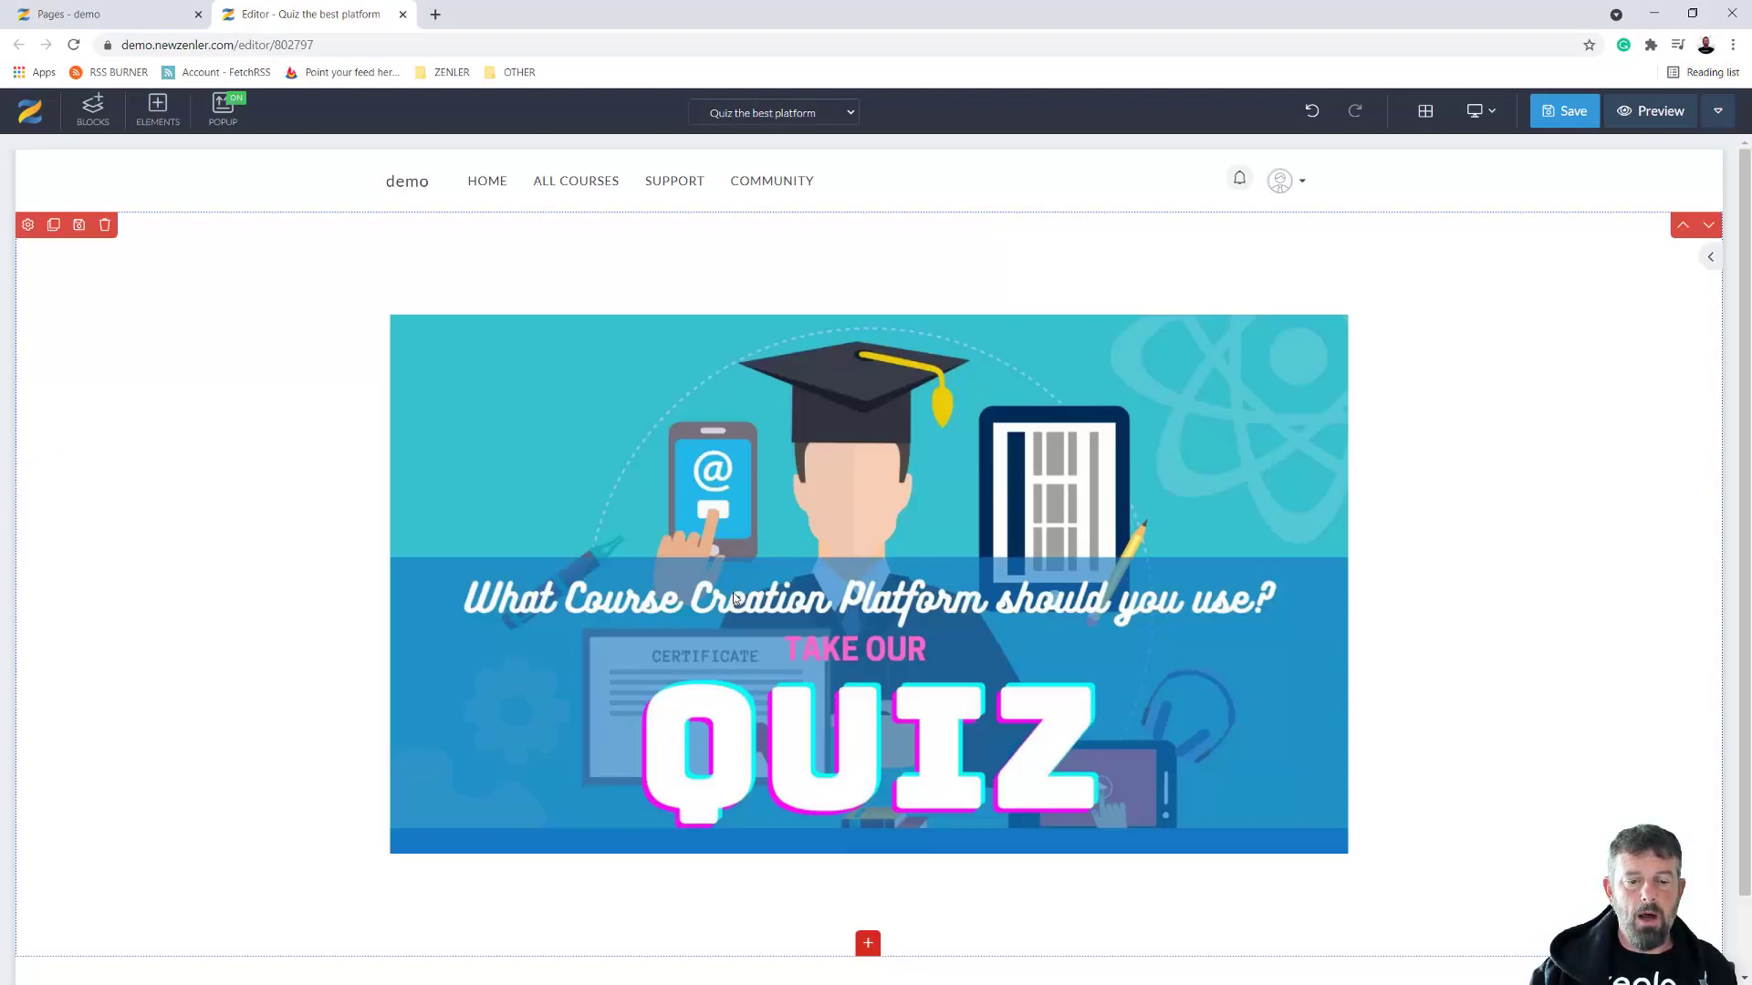
Reduce the empty spacing above and below the quiz image in its block
{"action": "left_click_drag", "start_coordinate": [348, 286], "coordinate": [335, 203]}
{"action": "left_click_drag", "start_coordinate": [293, 867], "coordinate": [286, 790]}
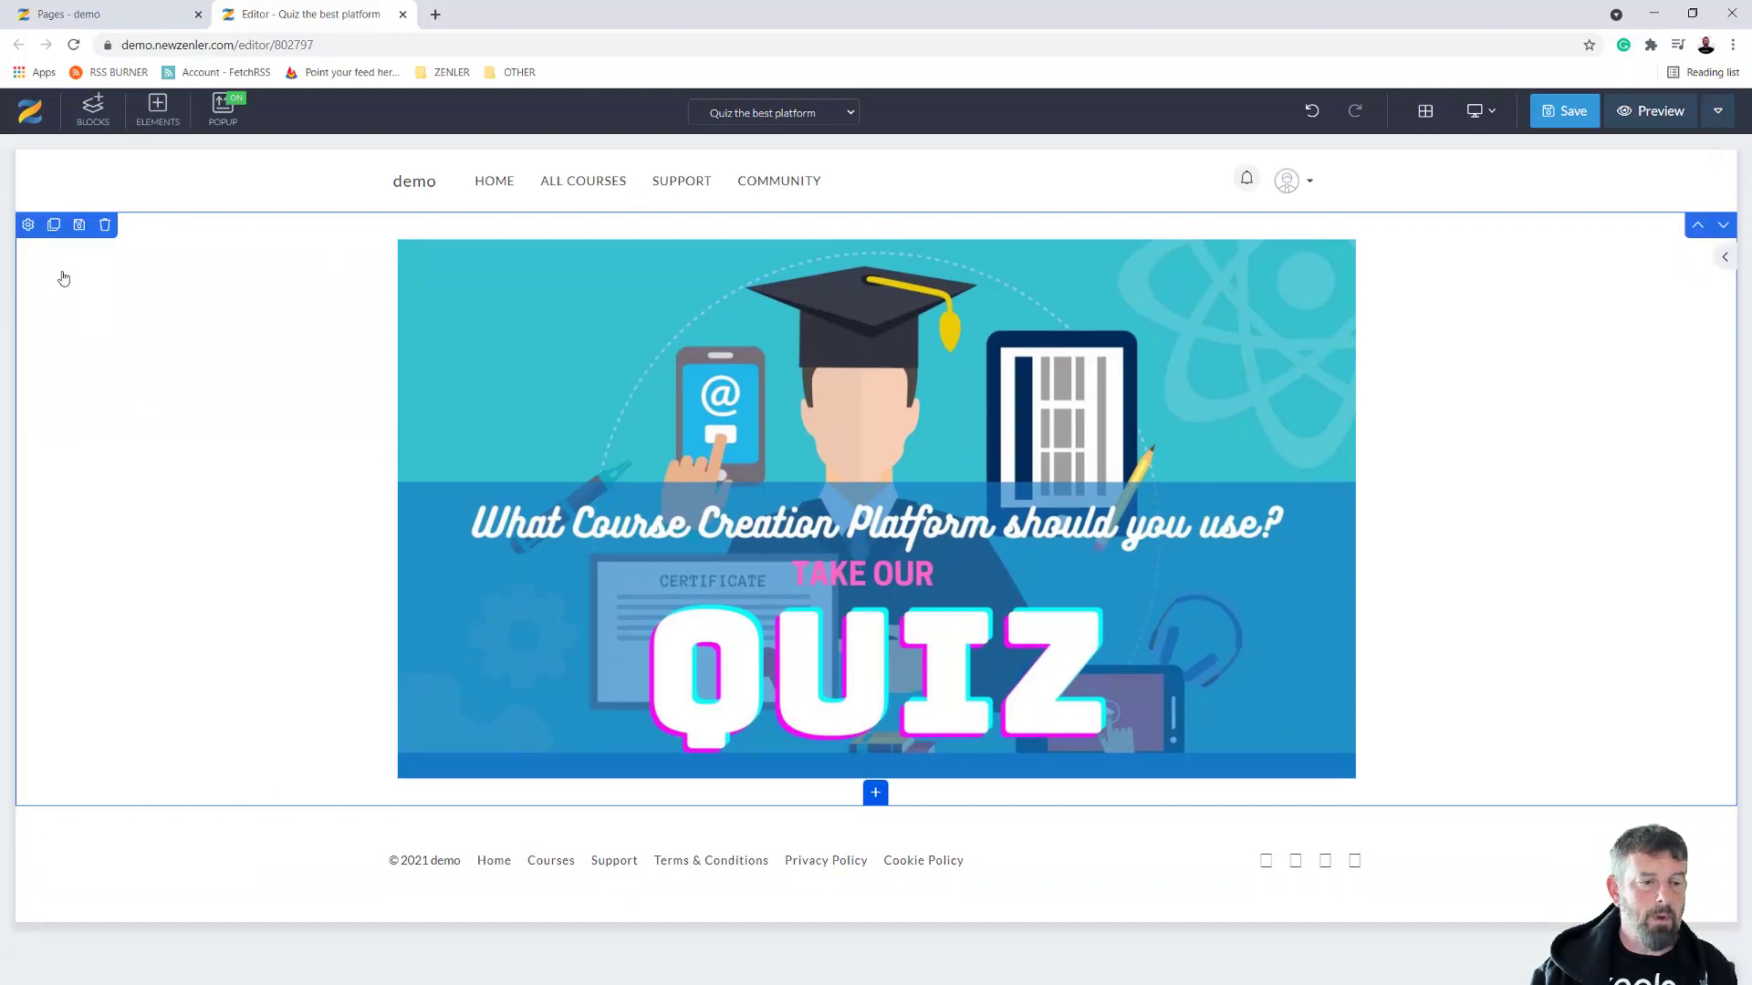
Set the image block's background color to dark navy blue and save the page
{"action": "left_click", "coordinate": [28, 225]}
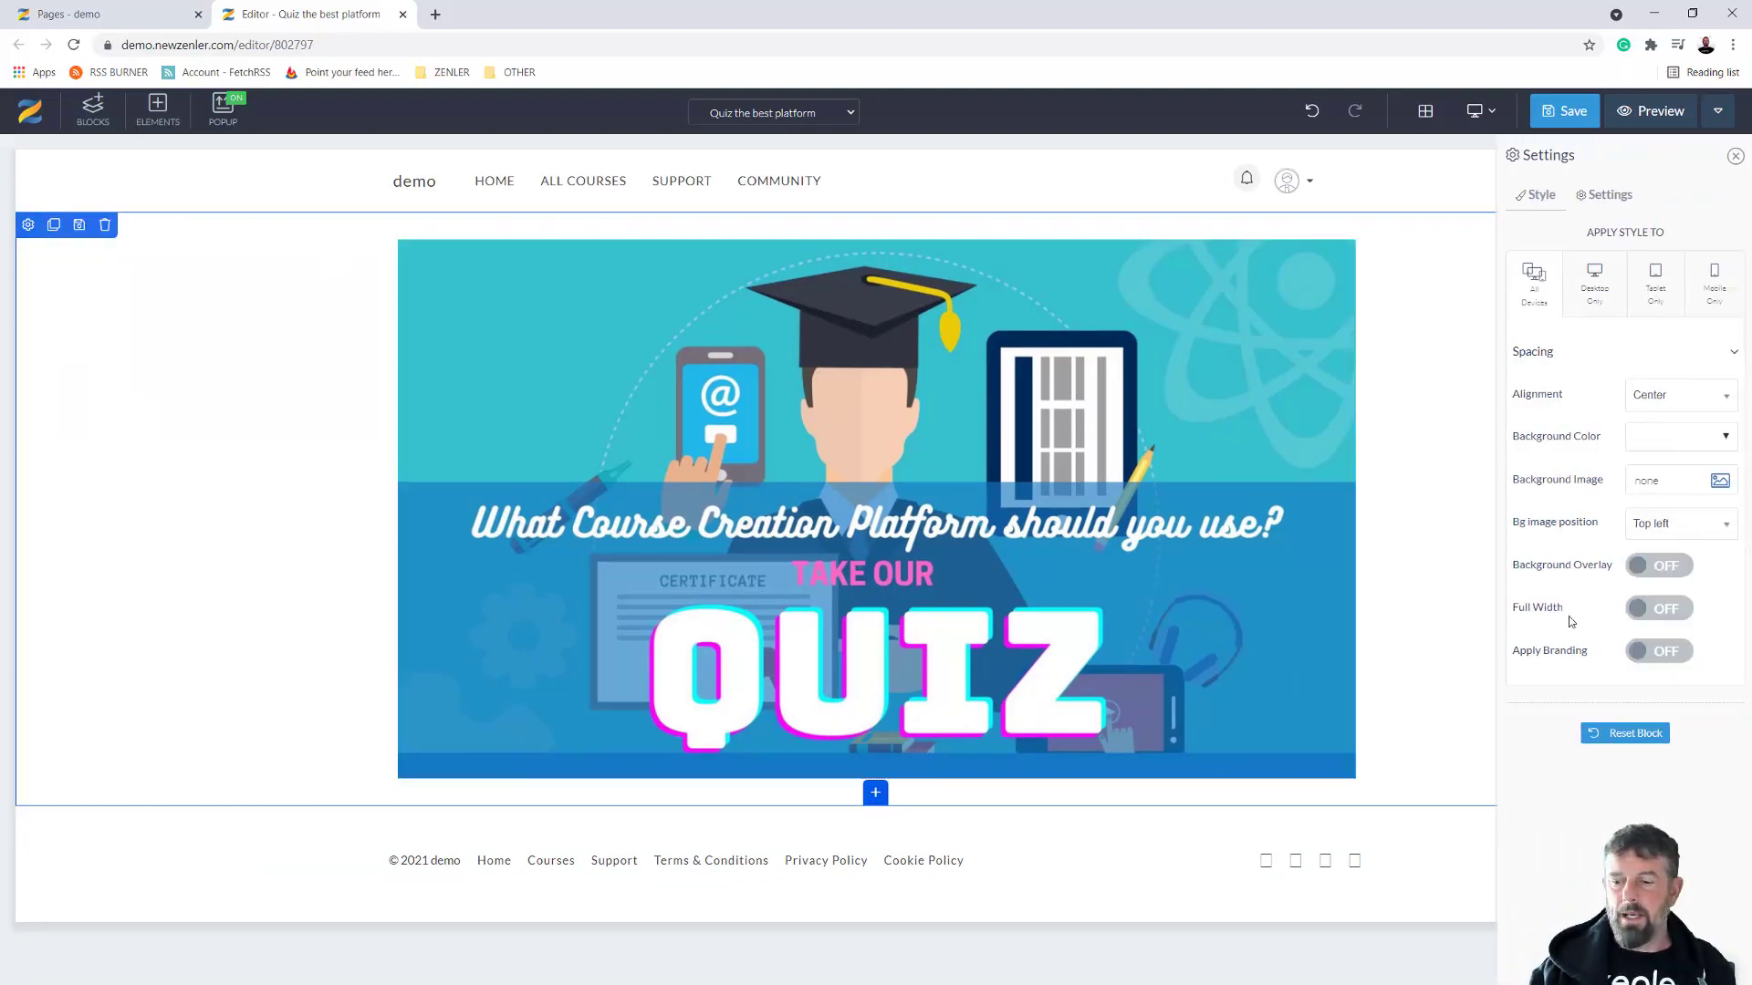
{"action": "left_click", "coordinate": [1725, 437]}
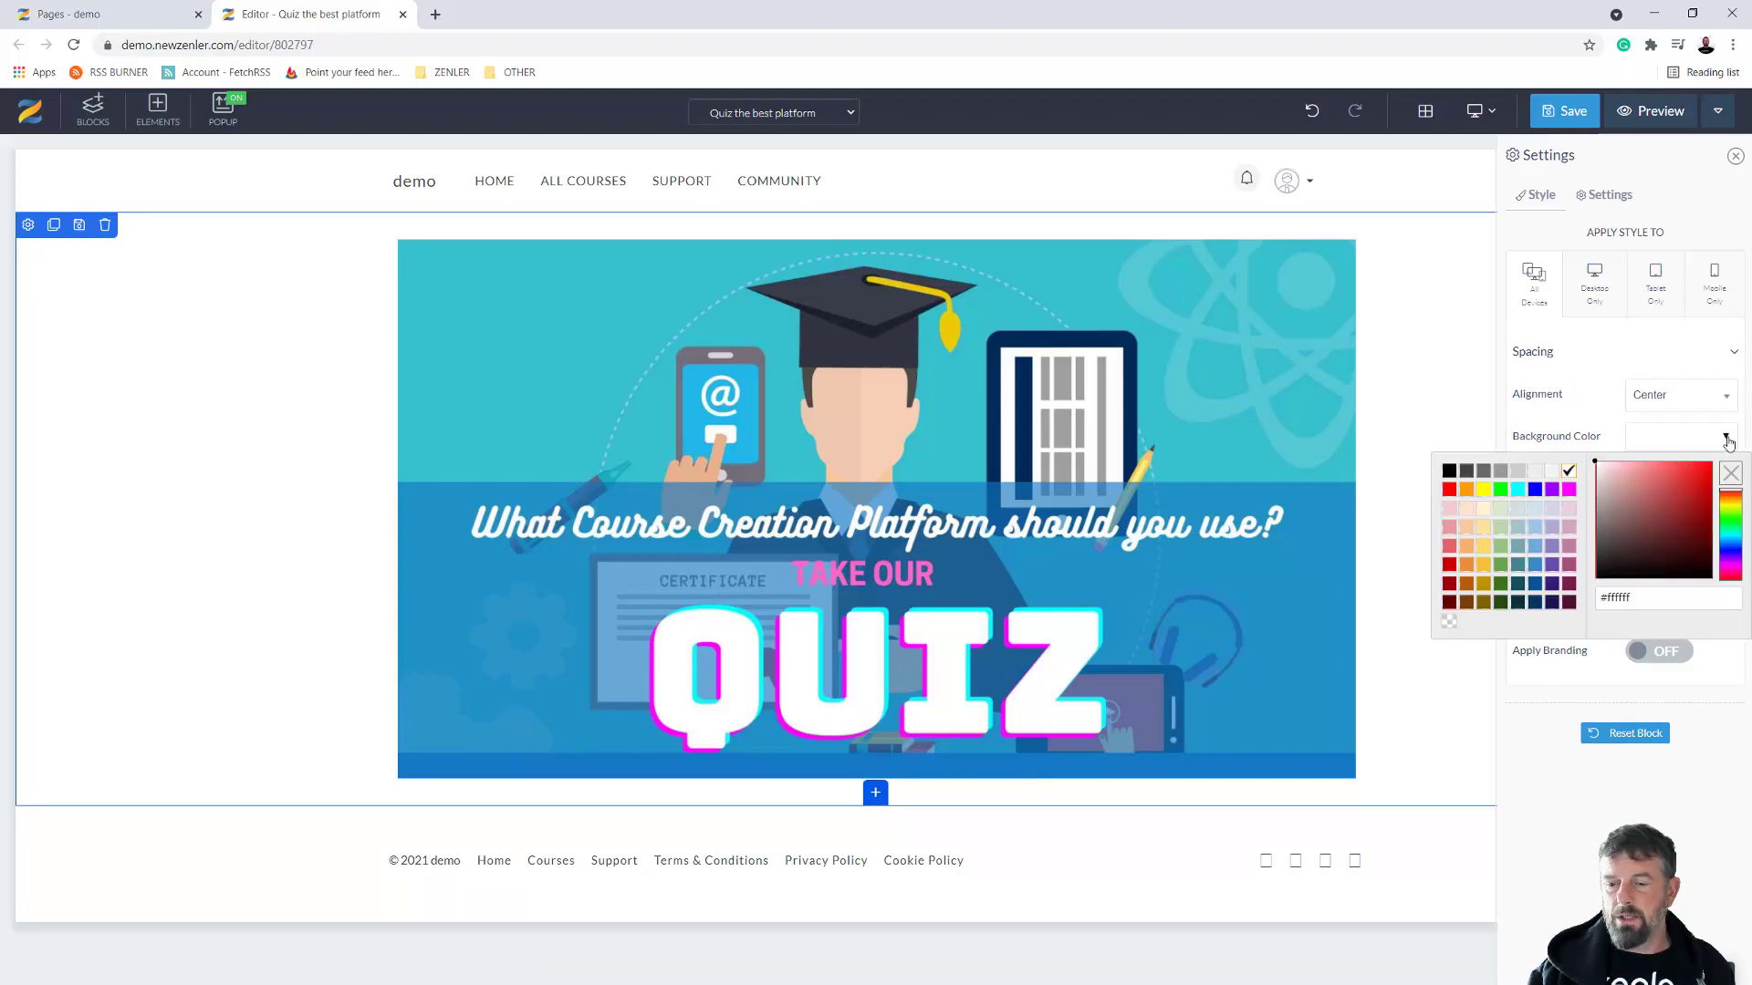
{"action": "left_click", "coordinate": [1535, 603]}
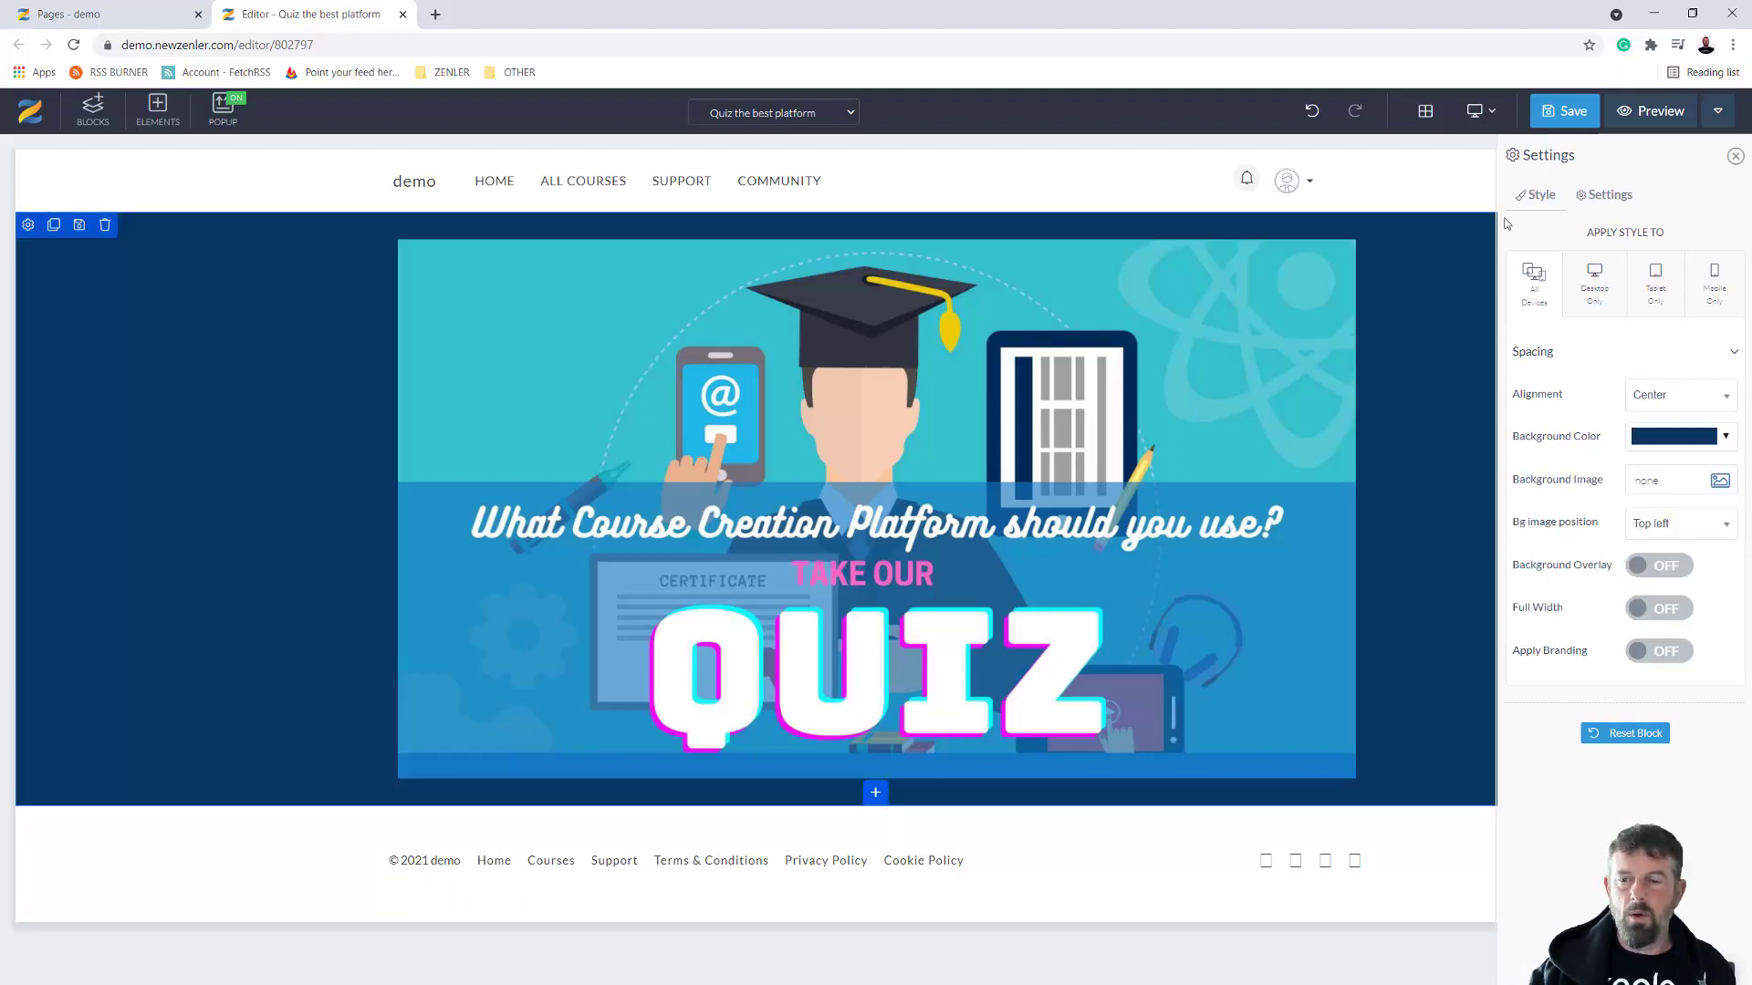
{"action": "left_click", "coordinate": [1559, 126]}
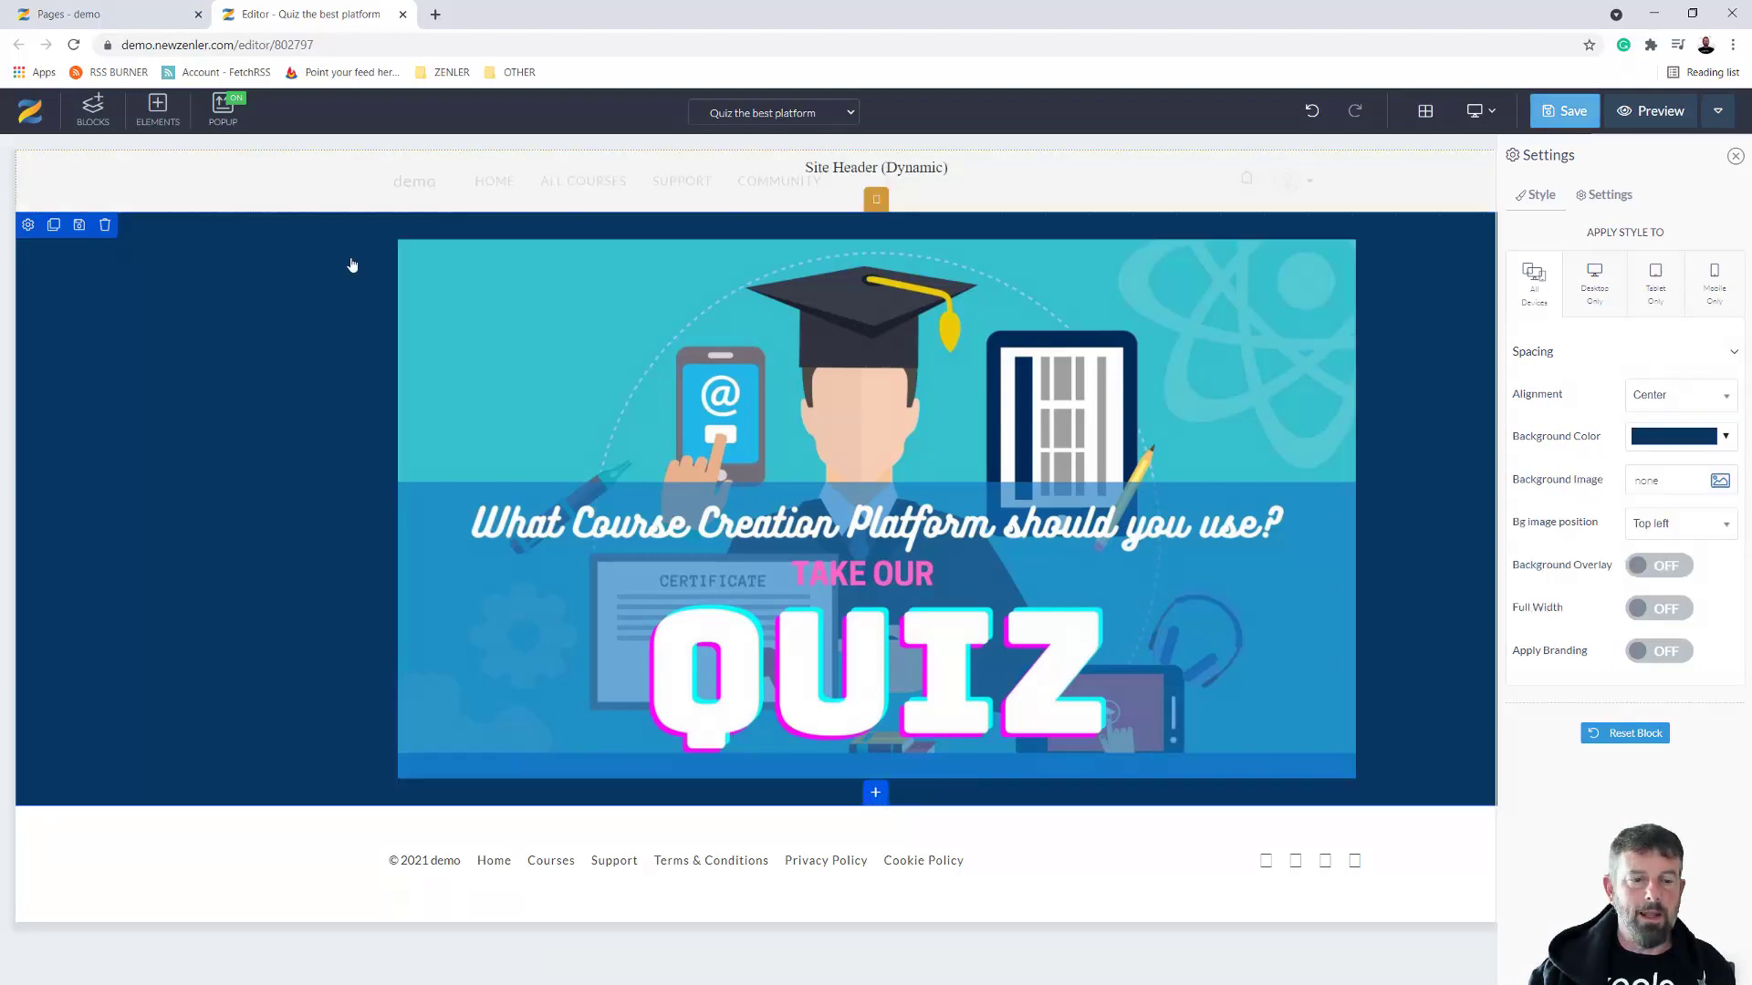
Delete the Site Header and Site Footer blocks from the page
{"action": "left_click", "coordinate": [153, 195]}
{"action": "left_click", "coordinate": [105, 163]}
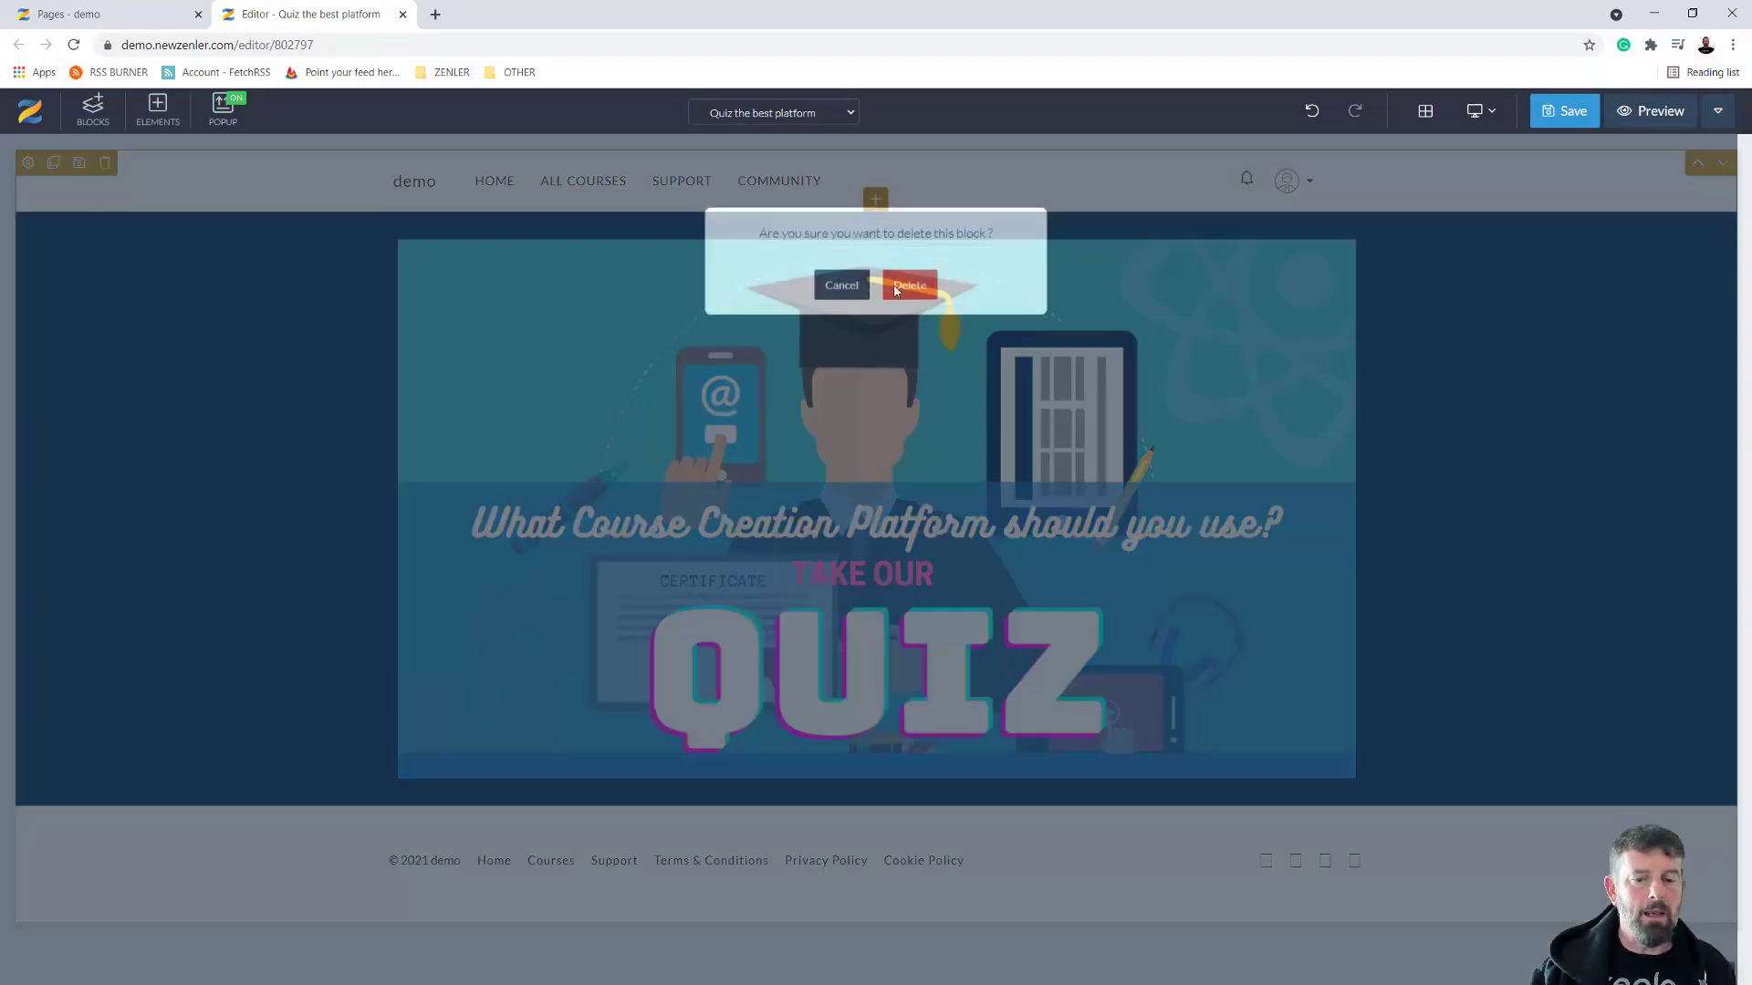
{"action": "left_click", "coordinate": [918, 290]}
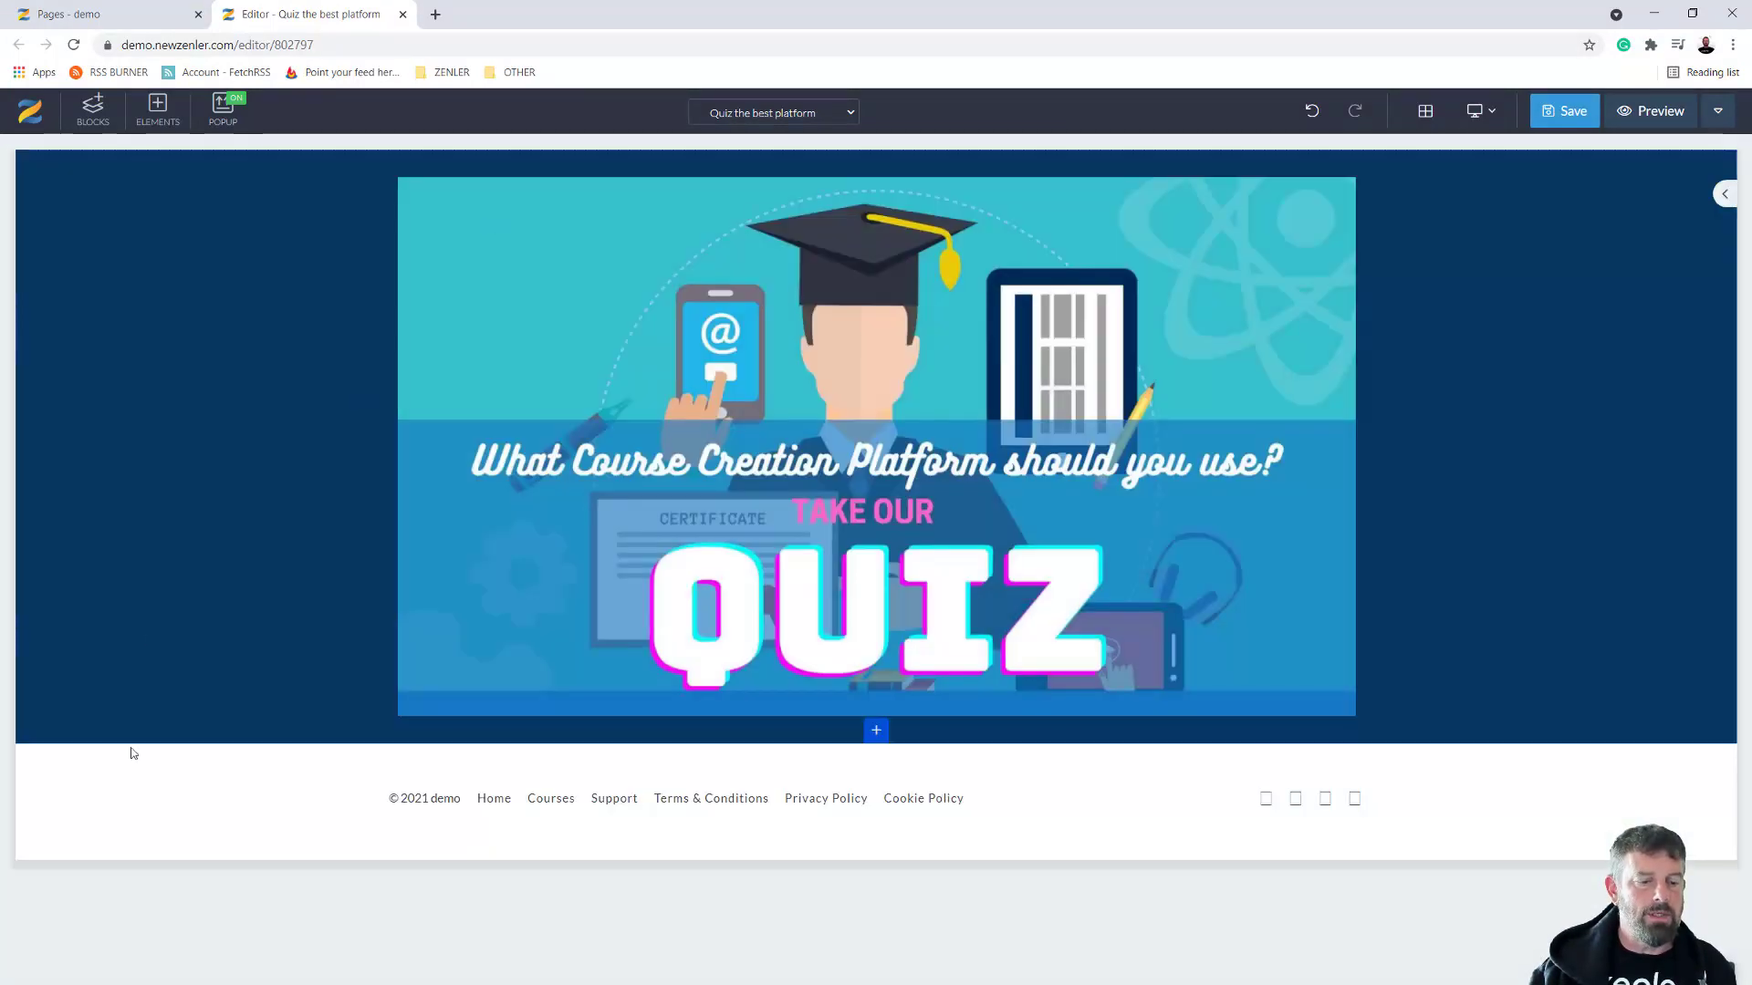
{"action": "left_click", "coordinate": [105, 757]}
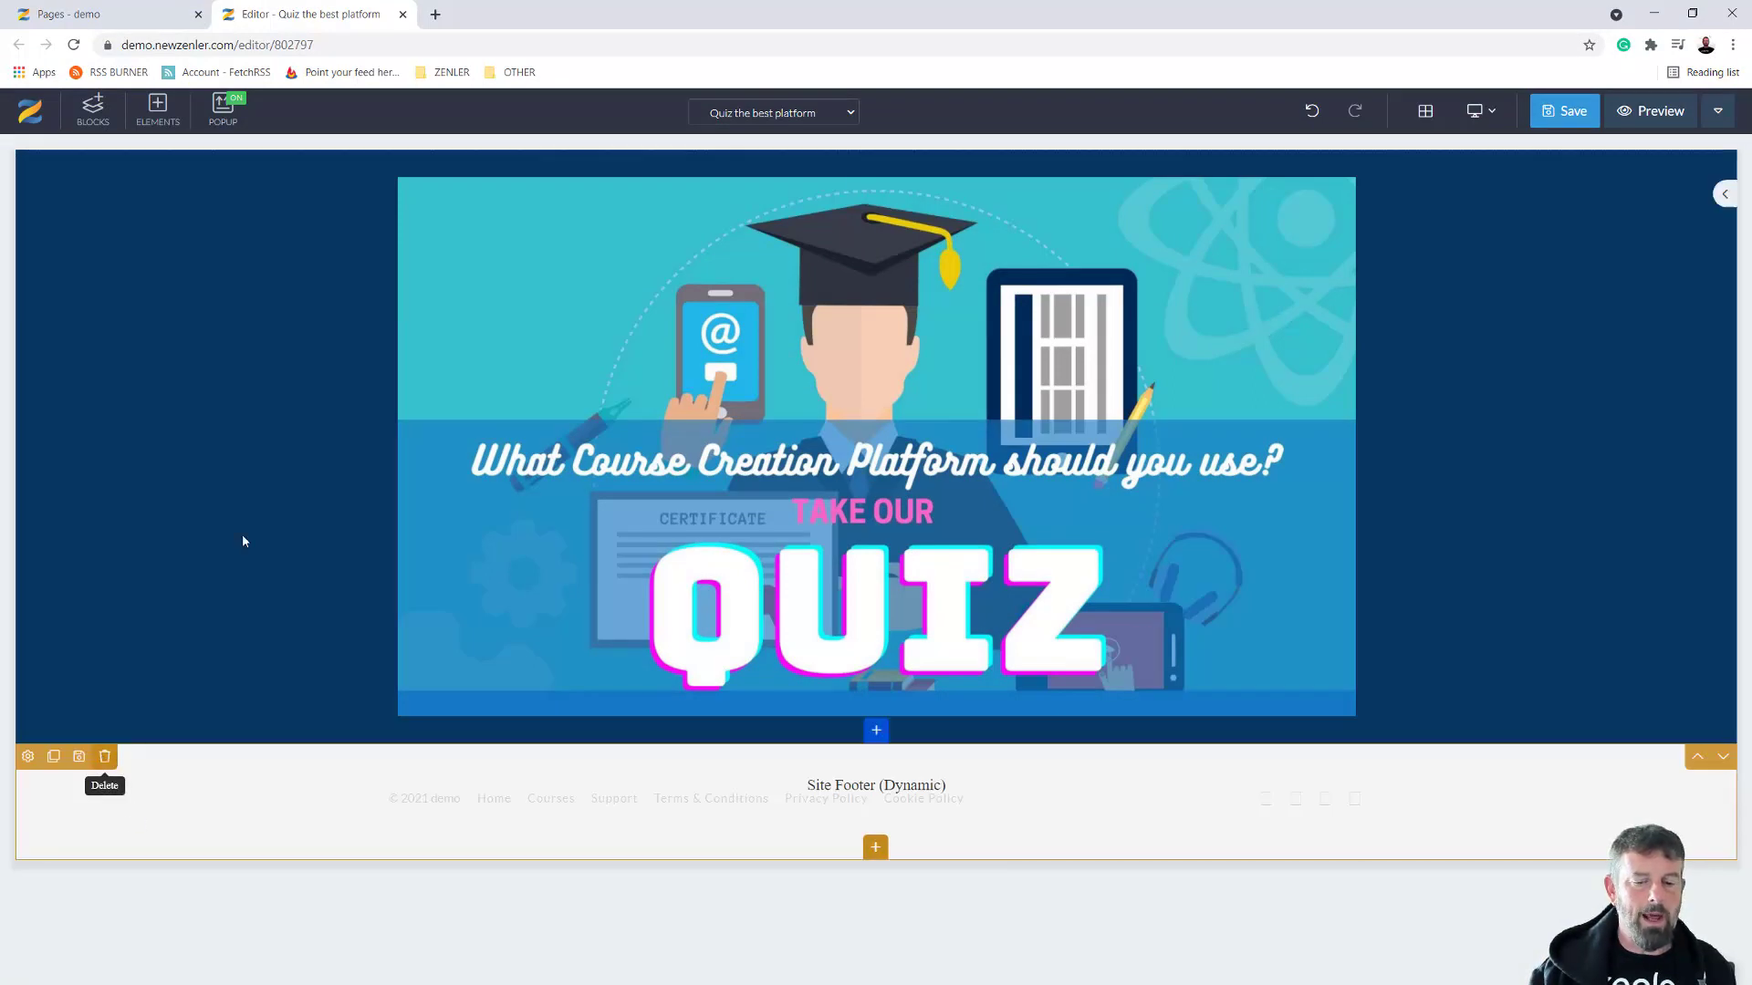
{"action": "left_click", "coordinate": [926, 287]}
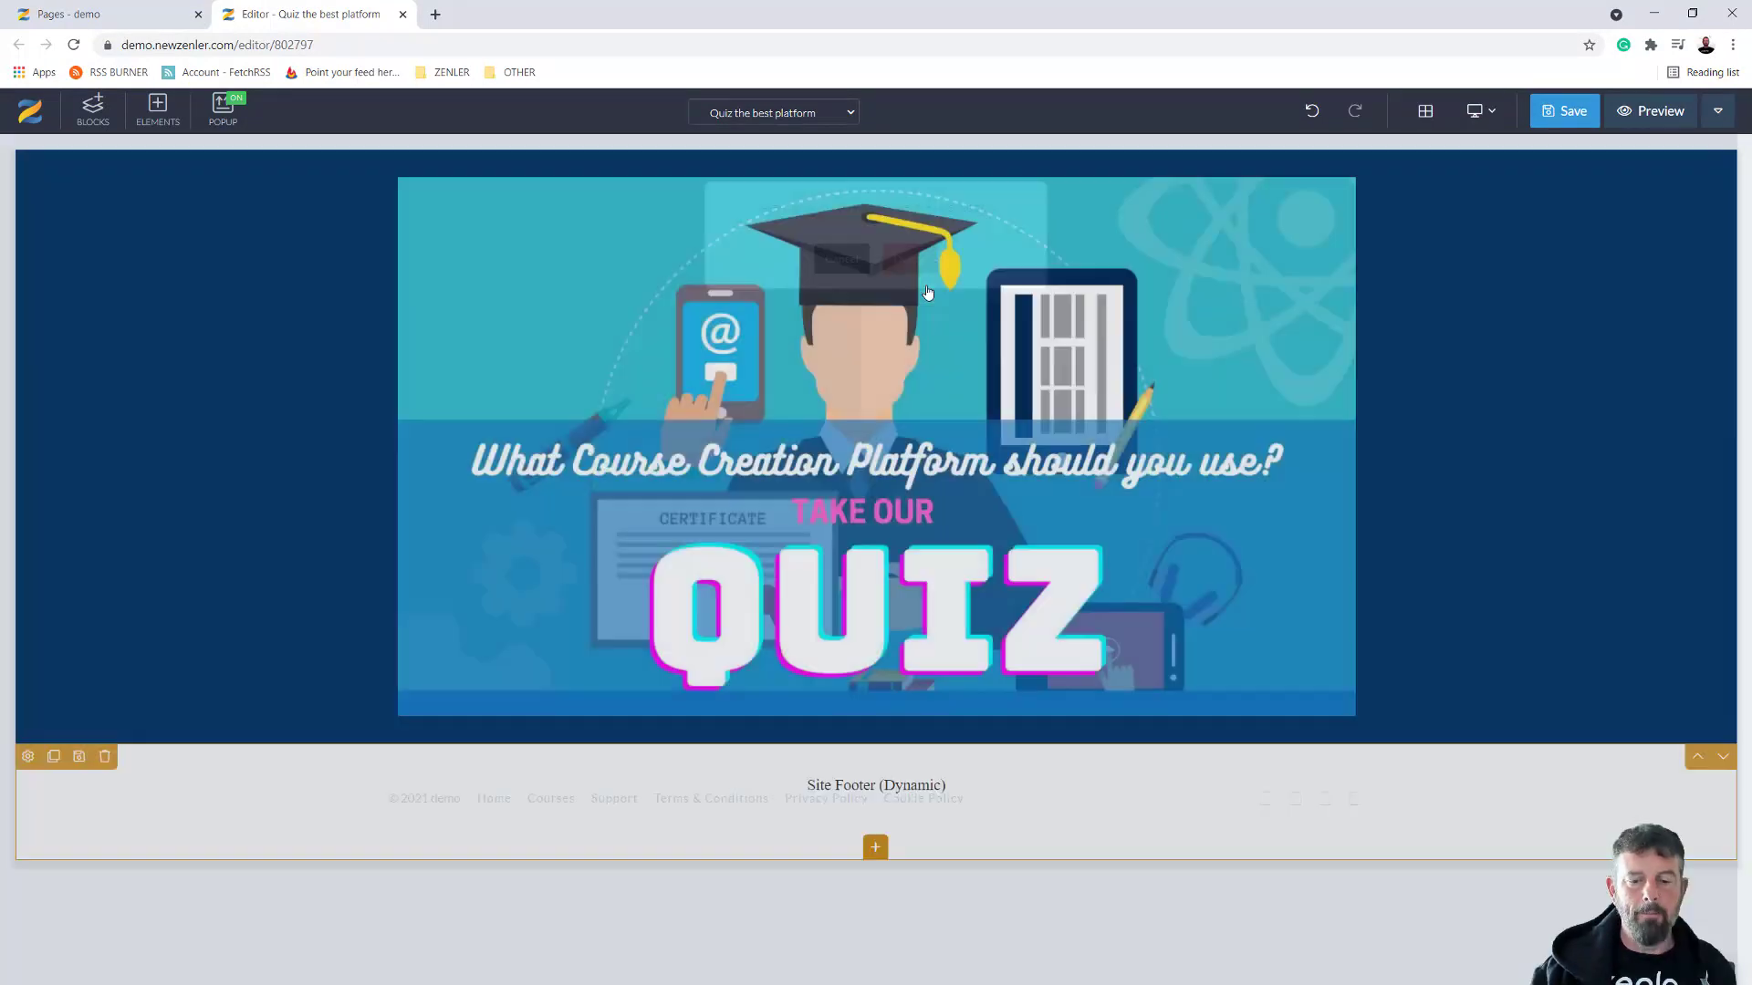
Save the page and accept its SEO settings with the title "Quiz the best platform"
{"action": "left_click", "coordinate": [1564, 110]}
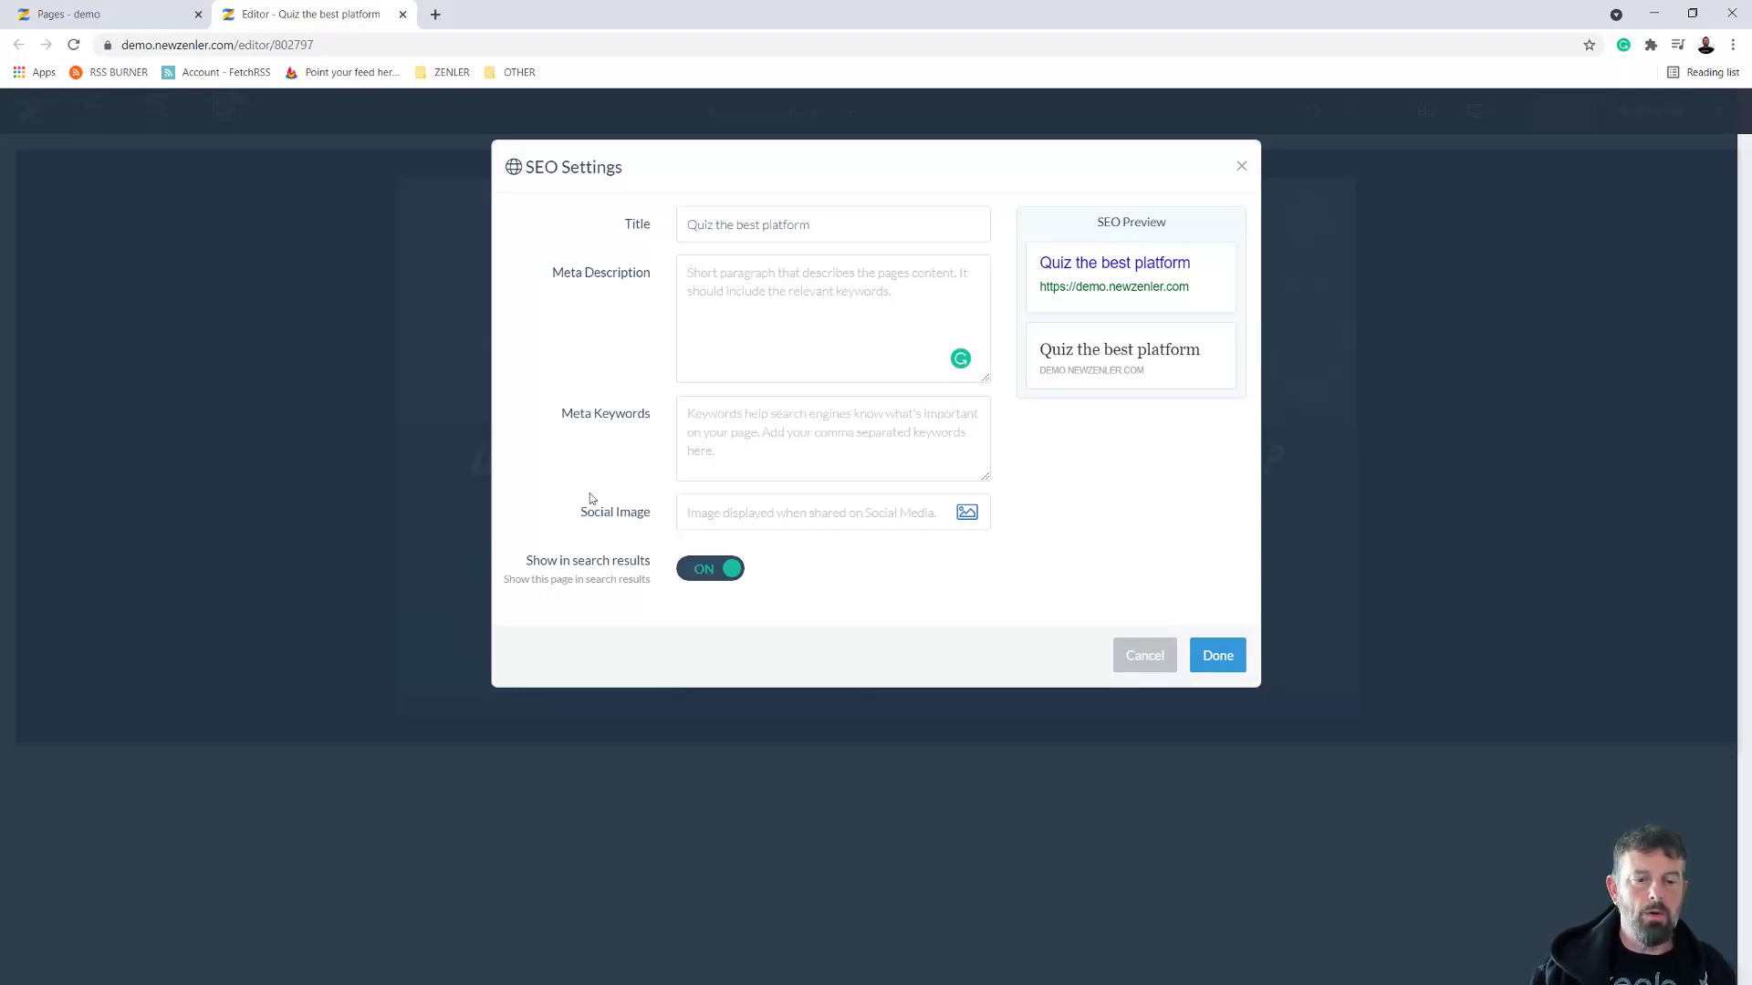
{"action": "left_click", "coordinate": [1218, 657]}
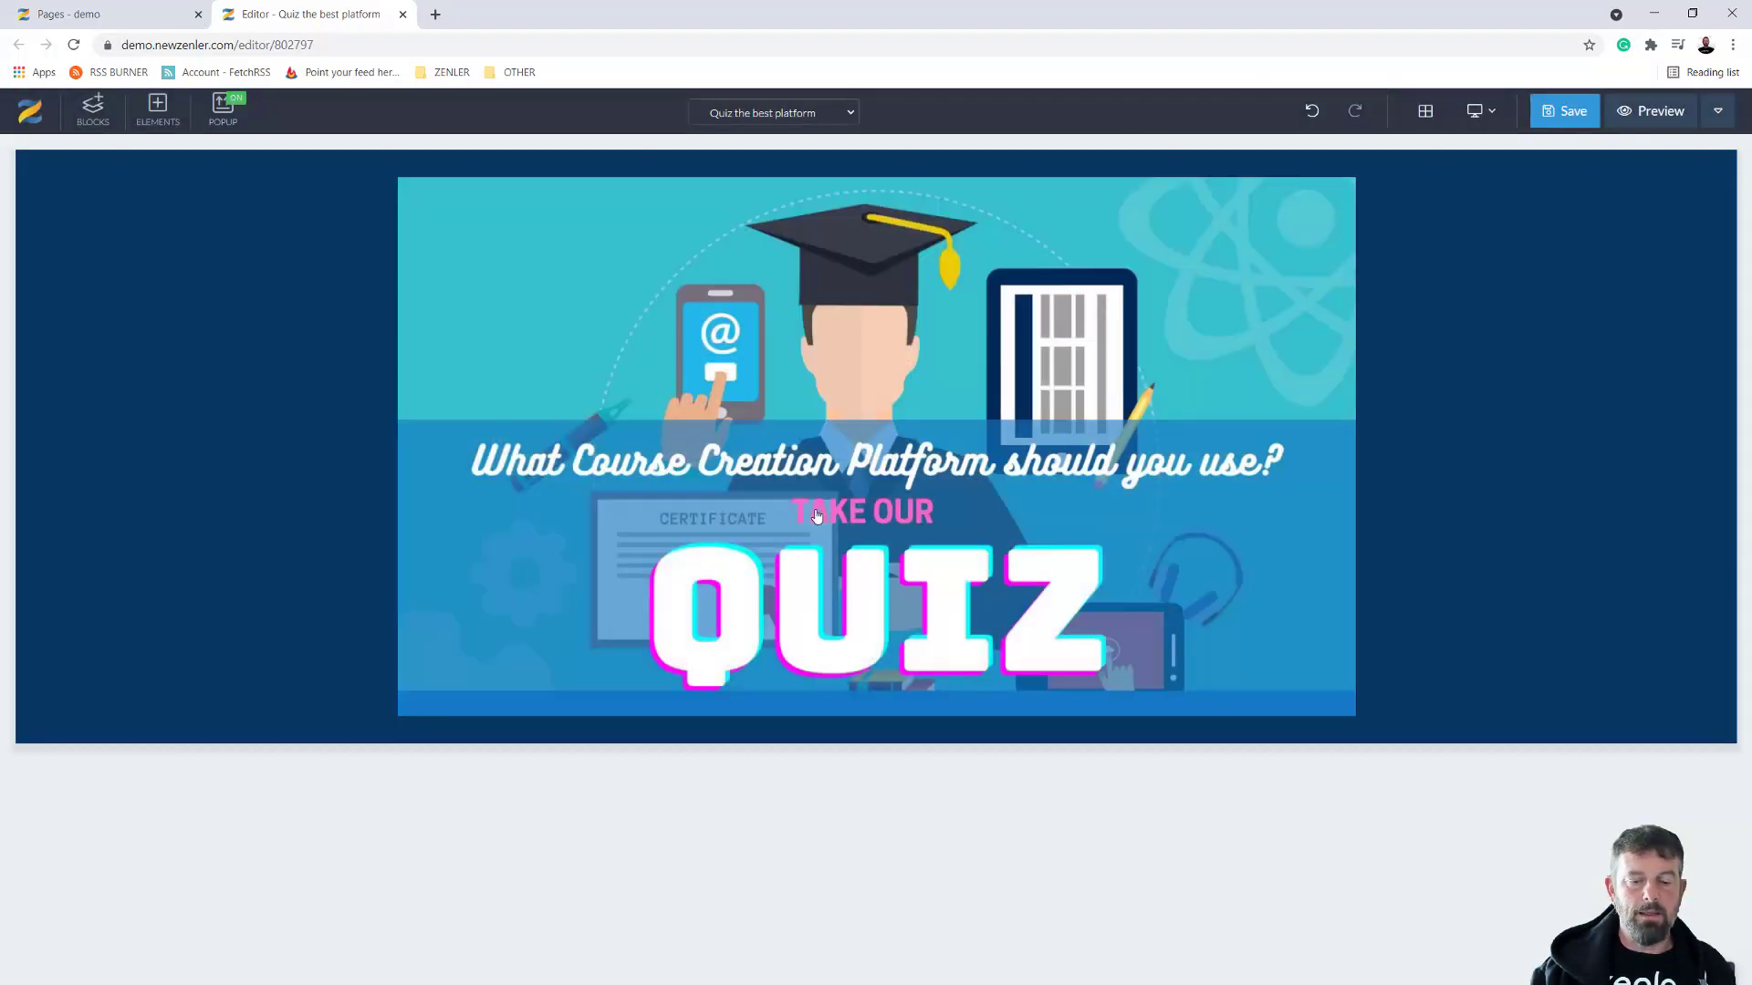
Add a new empty block below the quiz image block and insert a 100% row in it
{"action": "left_click", "coordinate": [83, 119]}
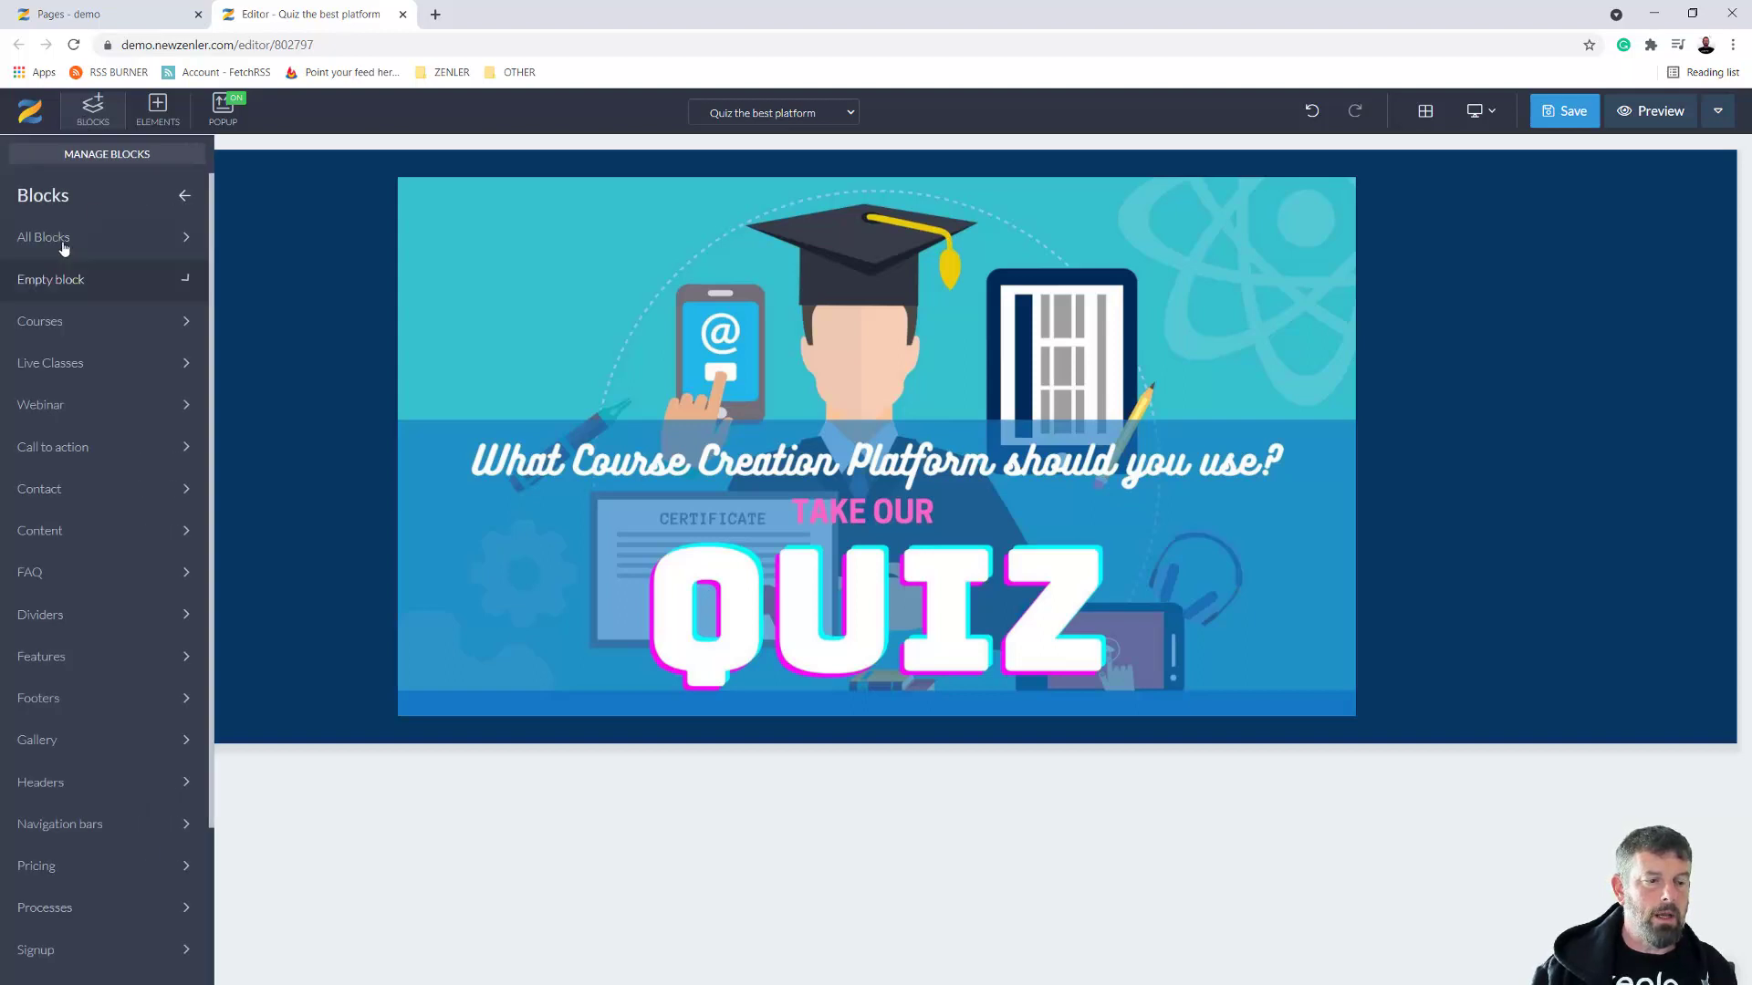
{"action": "left_click", "coordinate": [128, 279]}
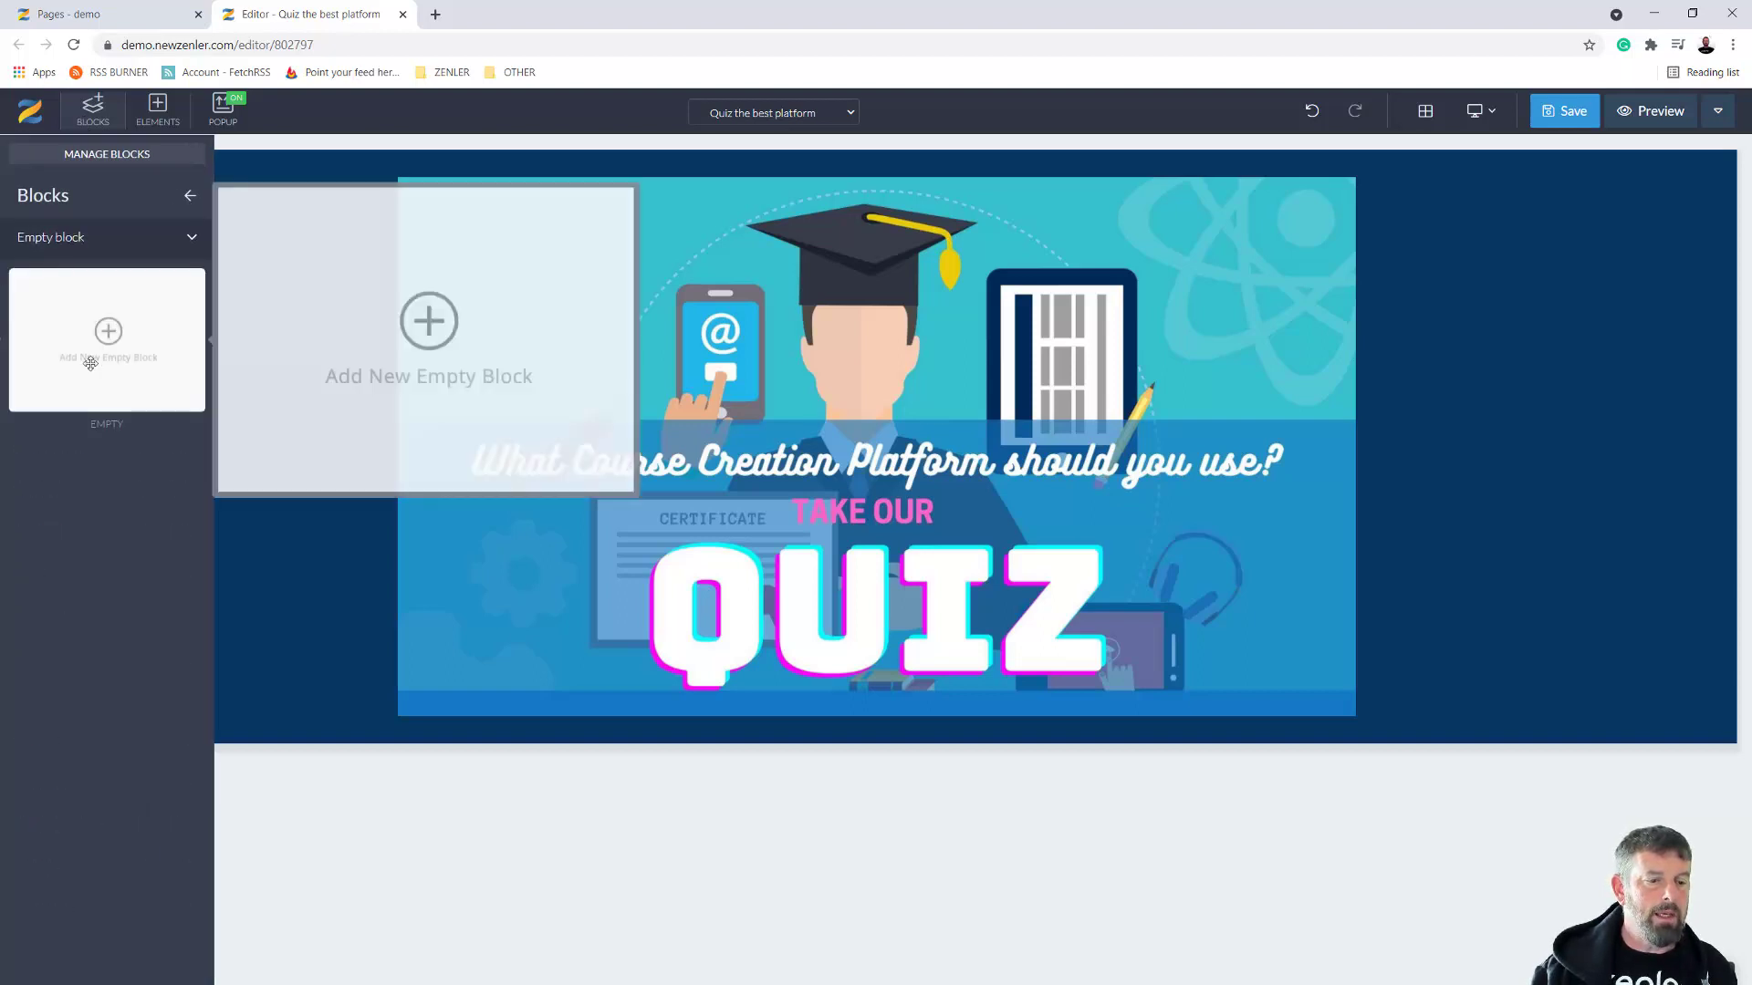
{"action": "left_click_drag", "start_coordinate": [107, 328], "coordinate": [821, 783]}
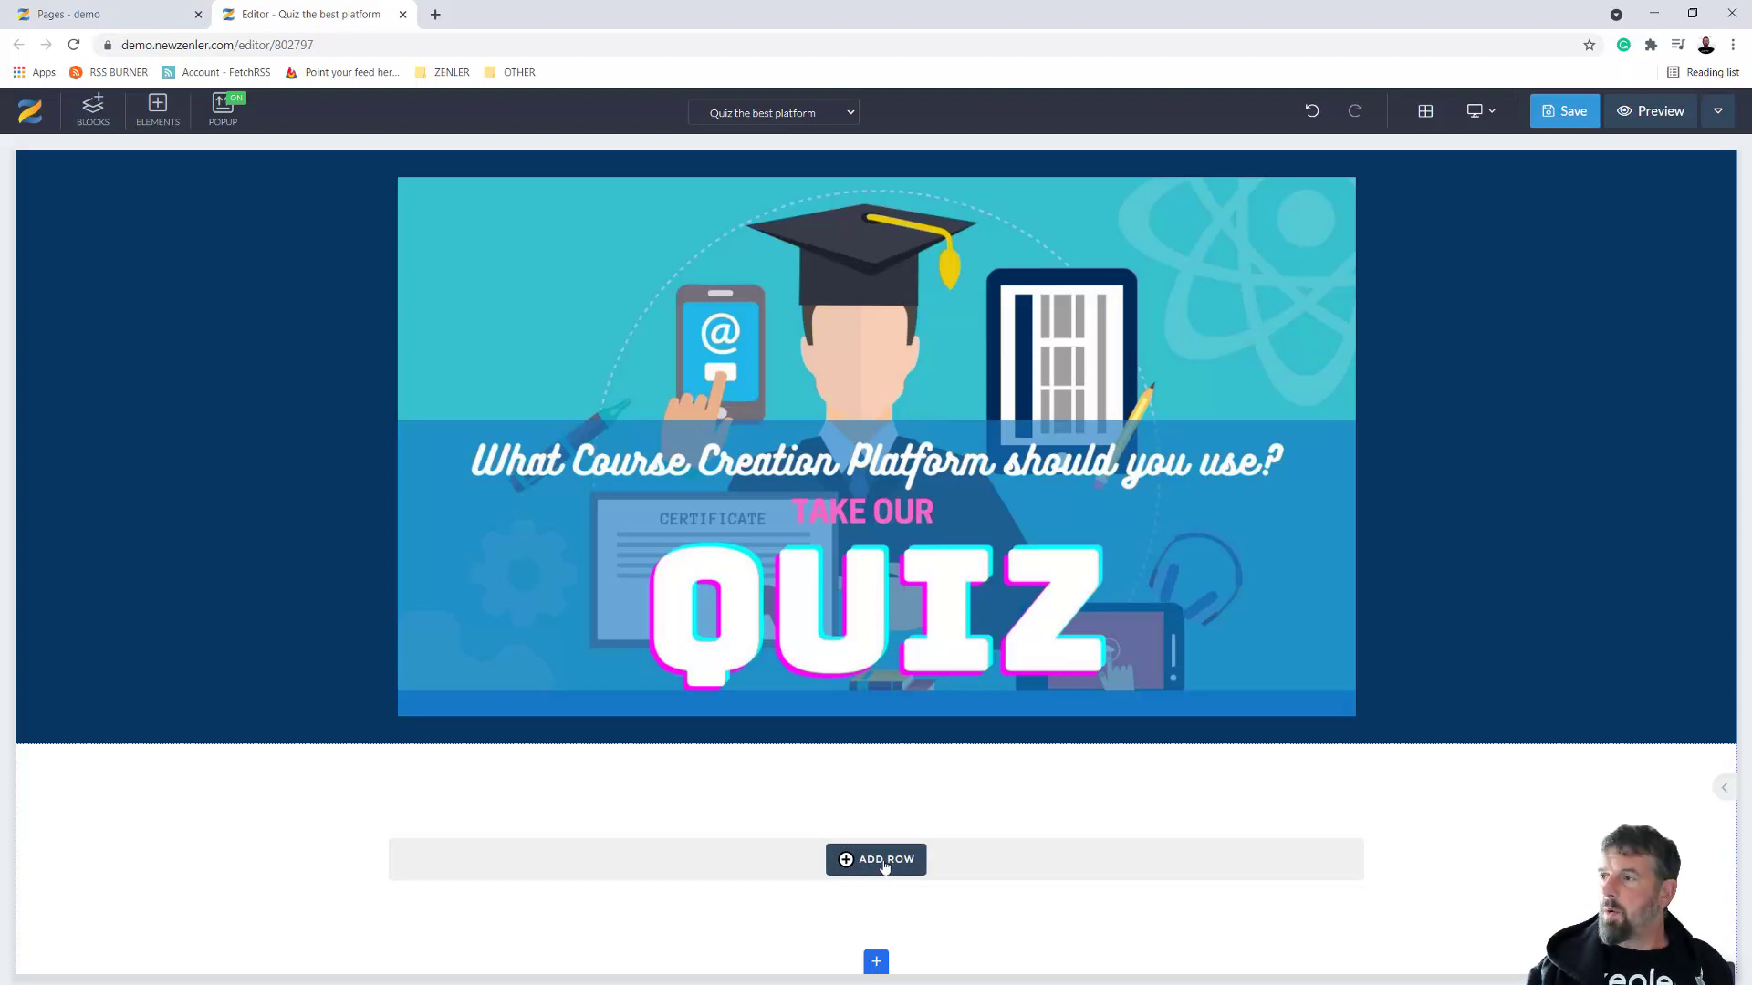
{"action": "left_click", "coordinate": [884, 863]}
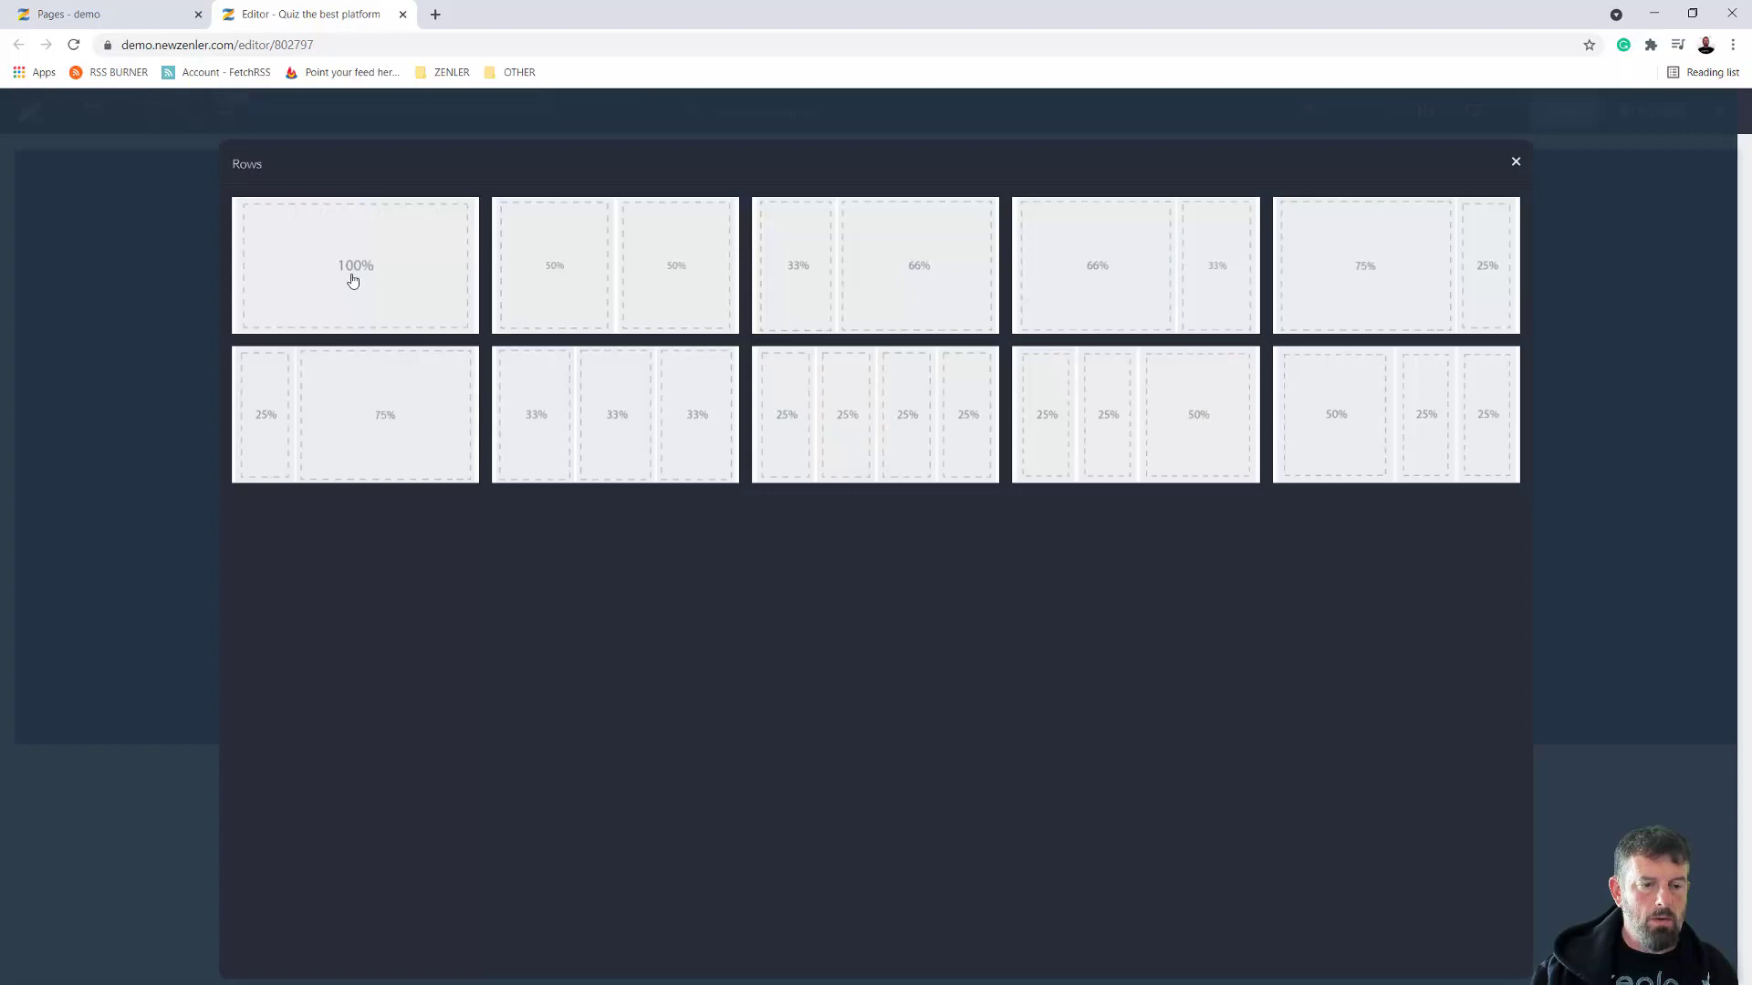
{"action": "left_click", "coordinate": [591, 431]}
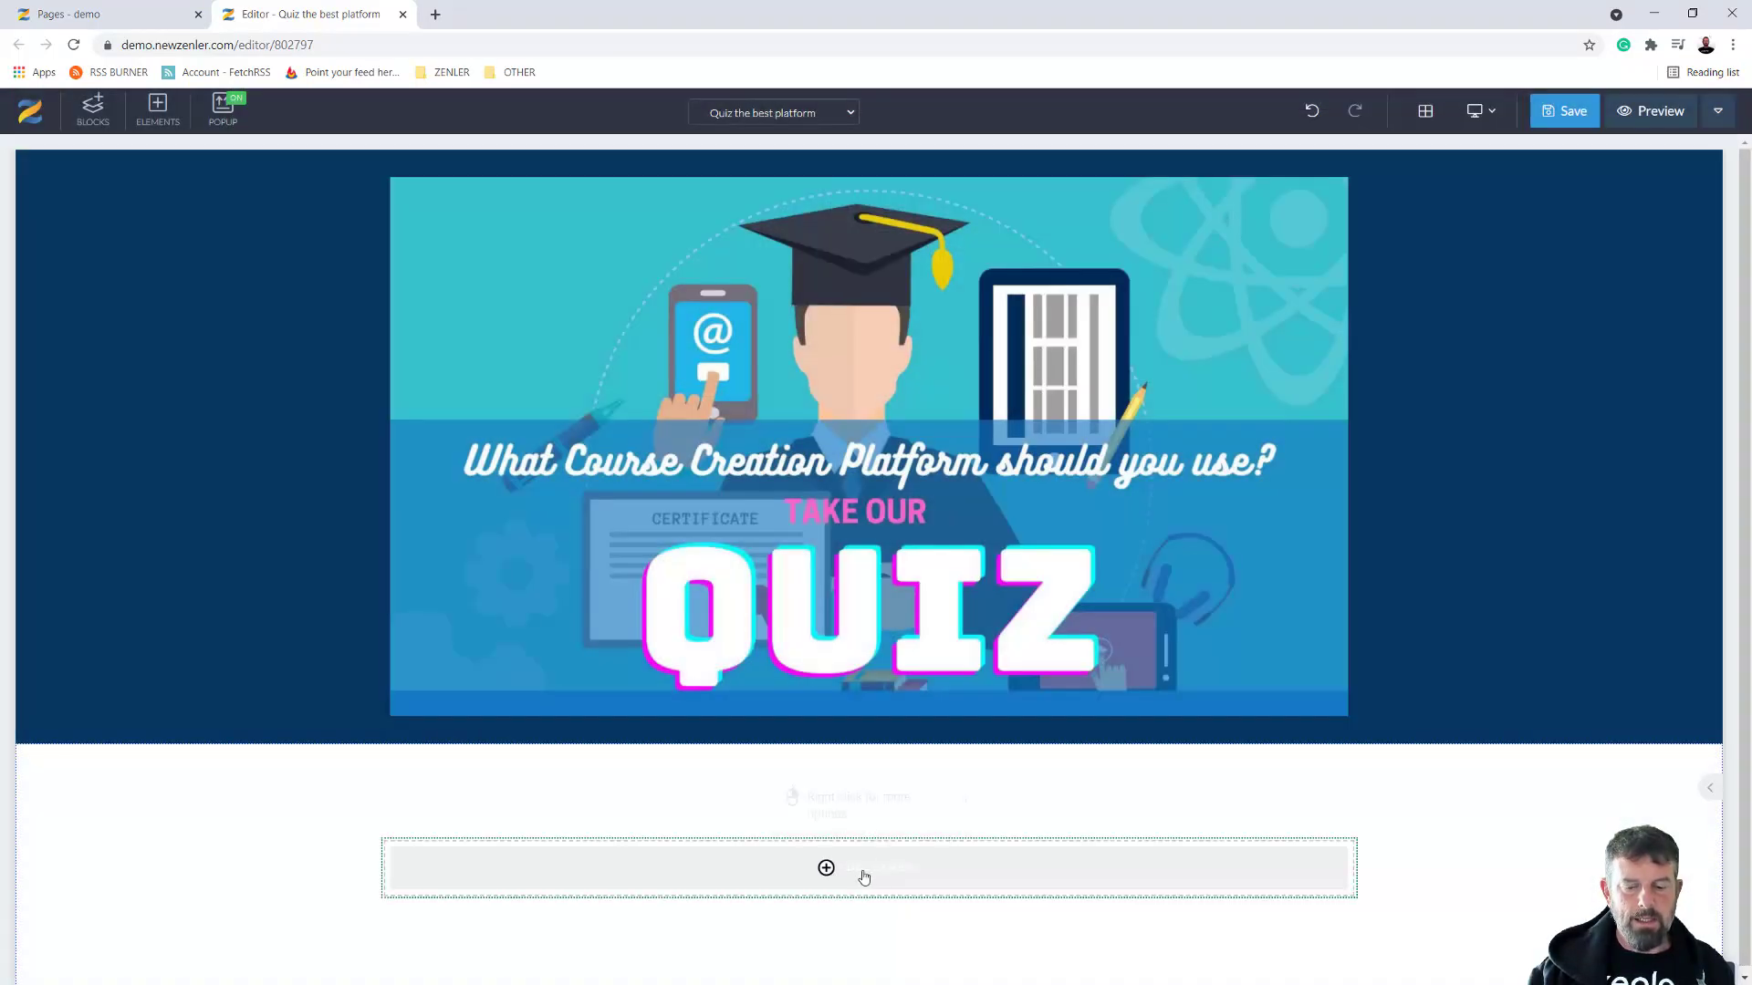
Insert a Heading 1 in the new row reading "Want to find the perfect Learning management system for your new school?"
{"action": "left_click", "coordinate": [859, 871]}
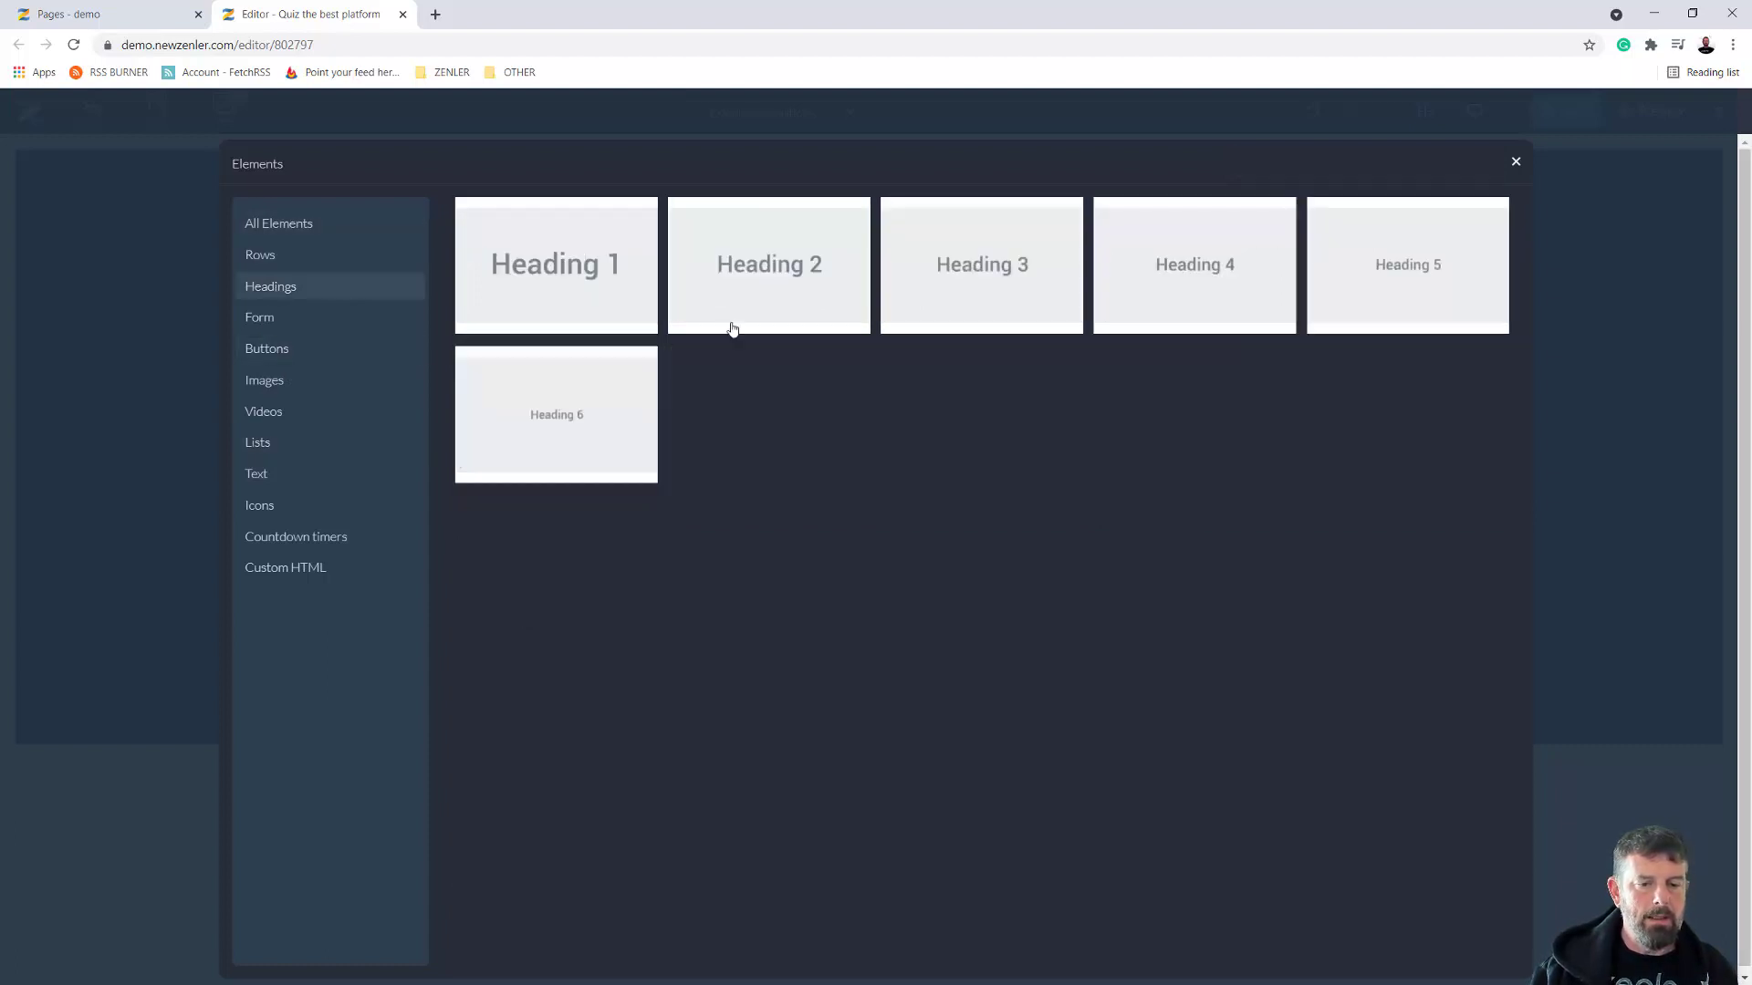
{"action": "left_click", "coordinate": [556, 265]}
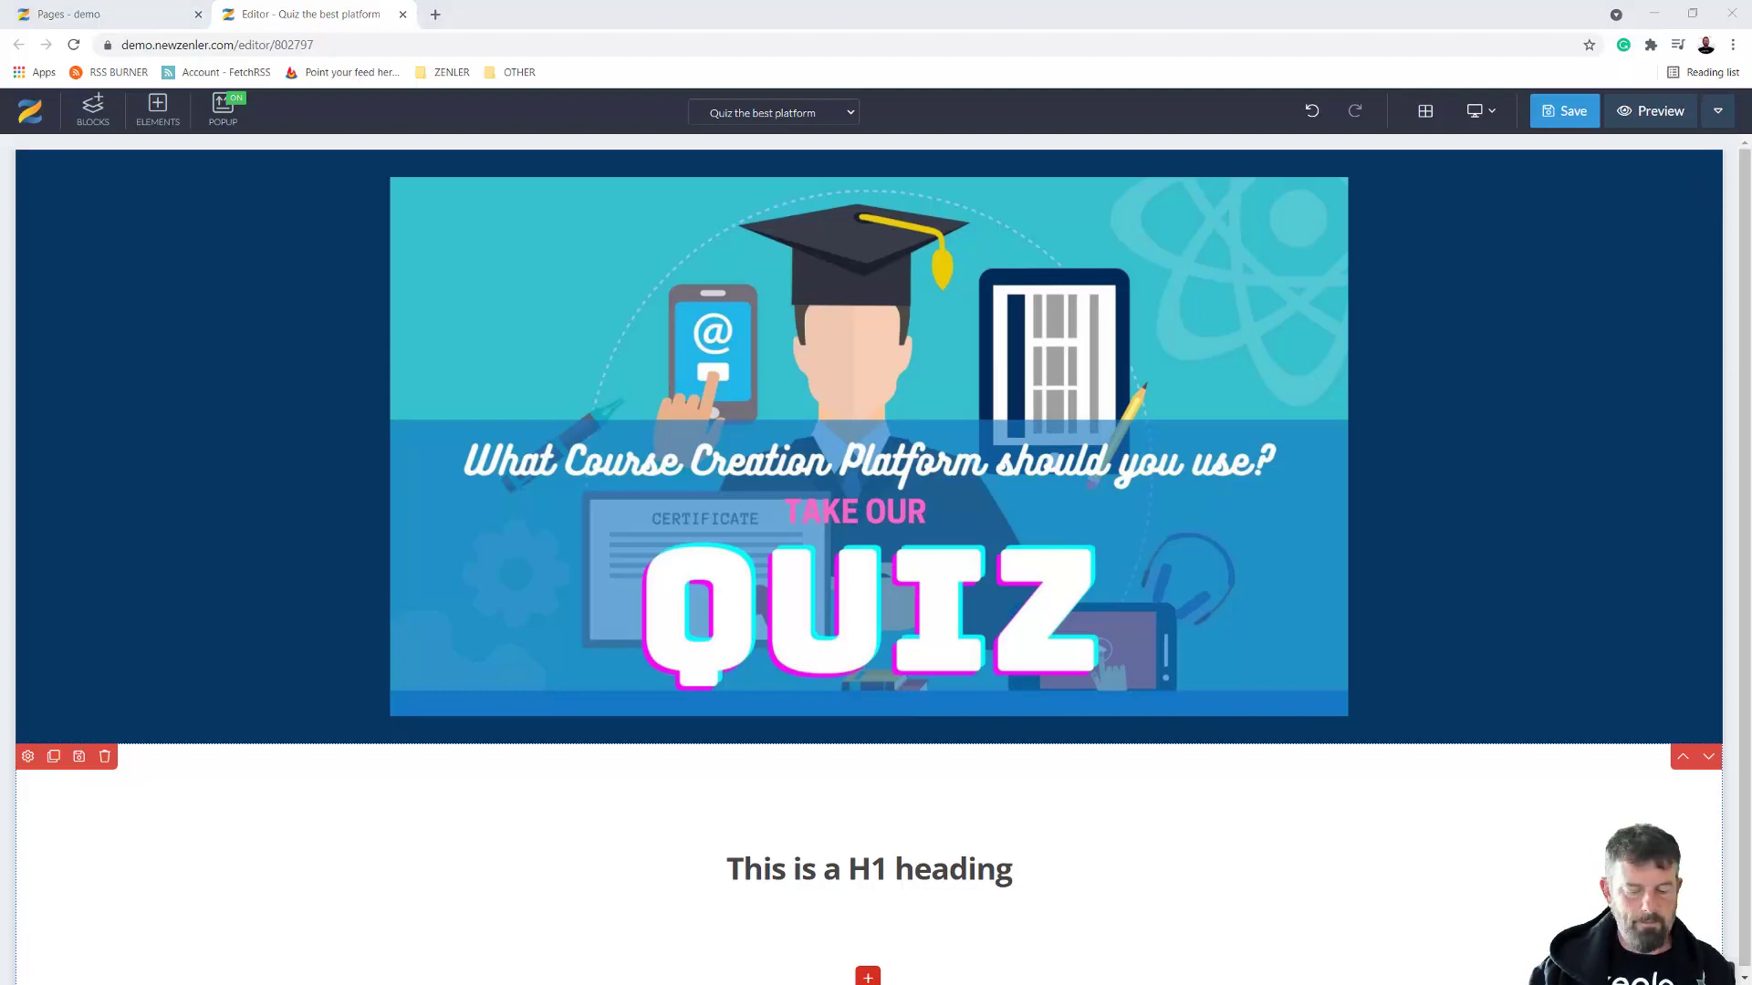
{"action": "triple_click", "coordinate": [948, 871]}
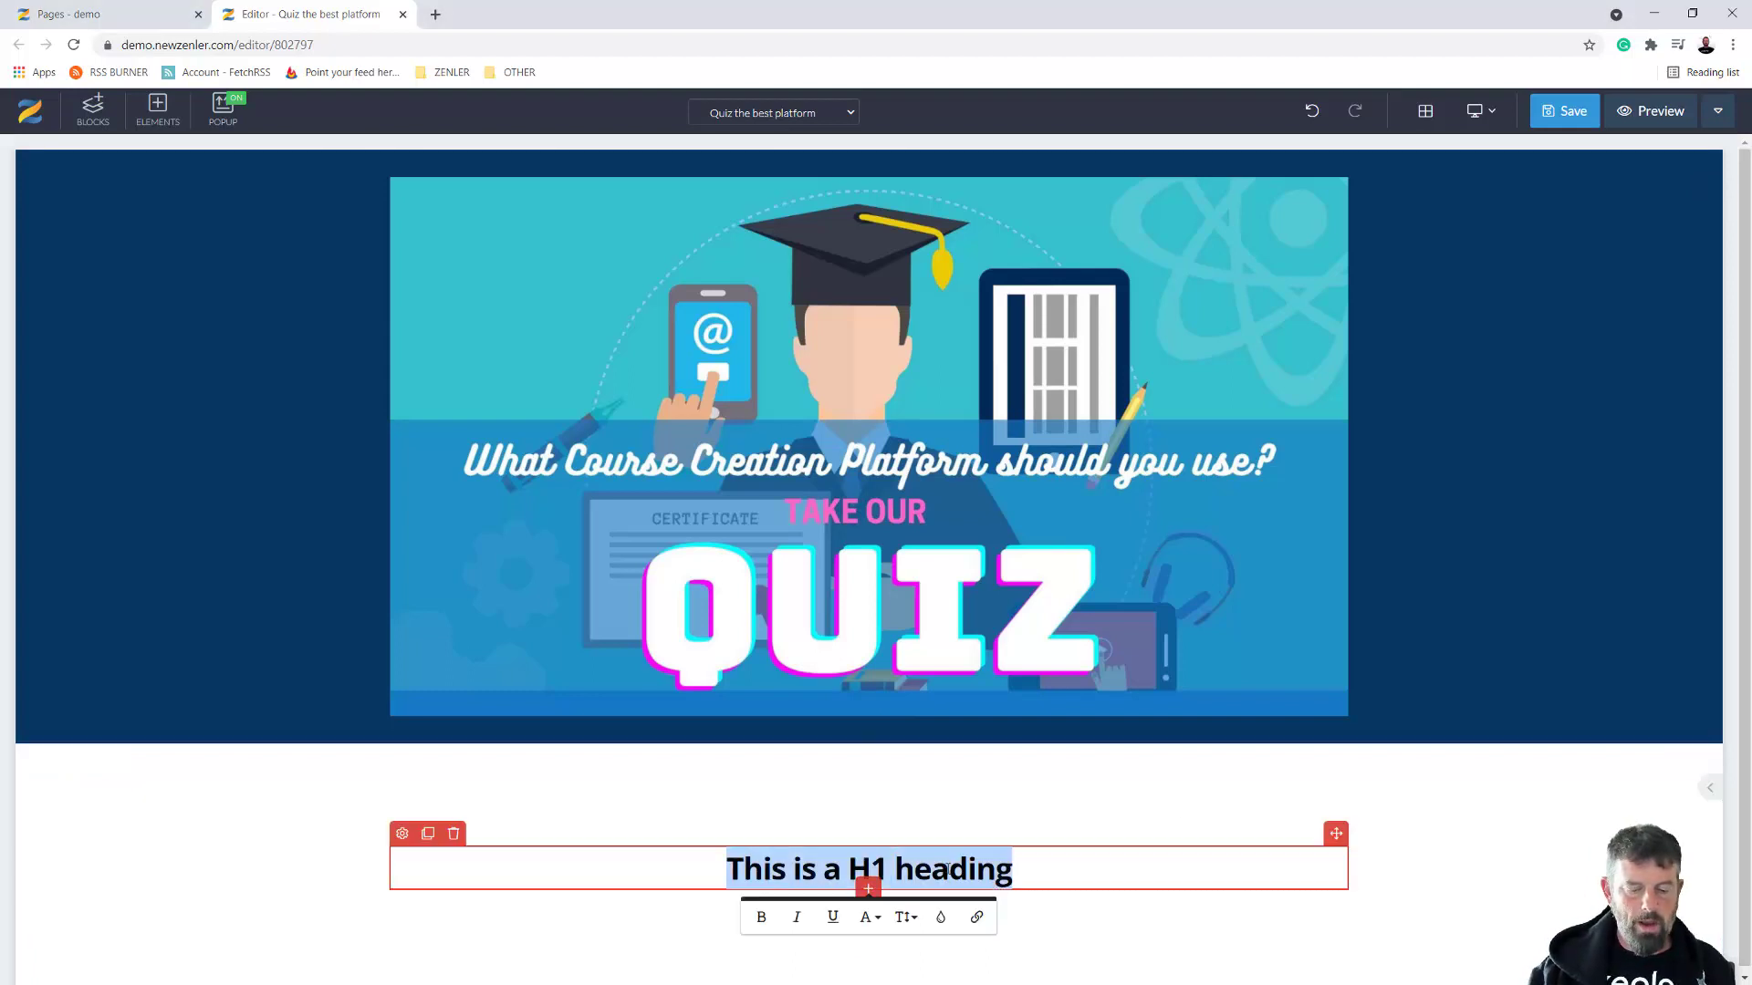
{"action": "type", "text": "Want to find the perfect Learning management system for your new school?"}
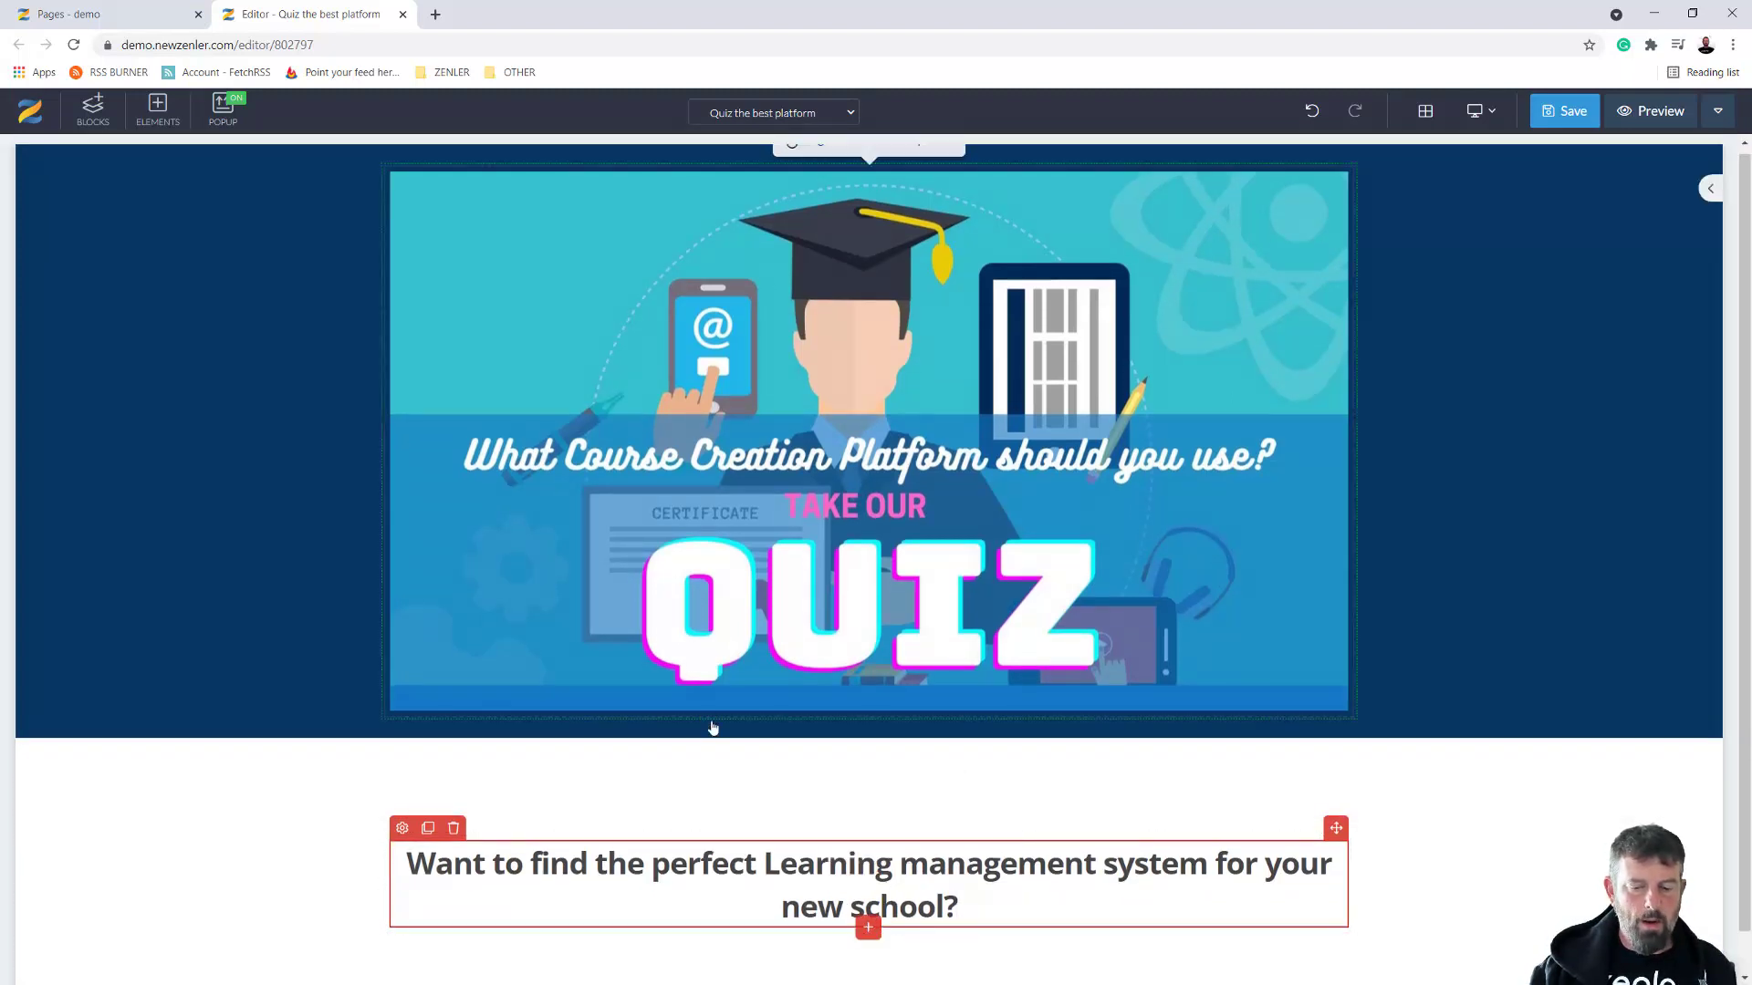
Add a Heading 2 below the main heading reading "This Quiz will point you to the right product for your business!"
{"action": "left_click", "coordinate": [867, 928]}
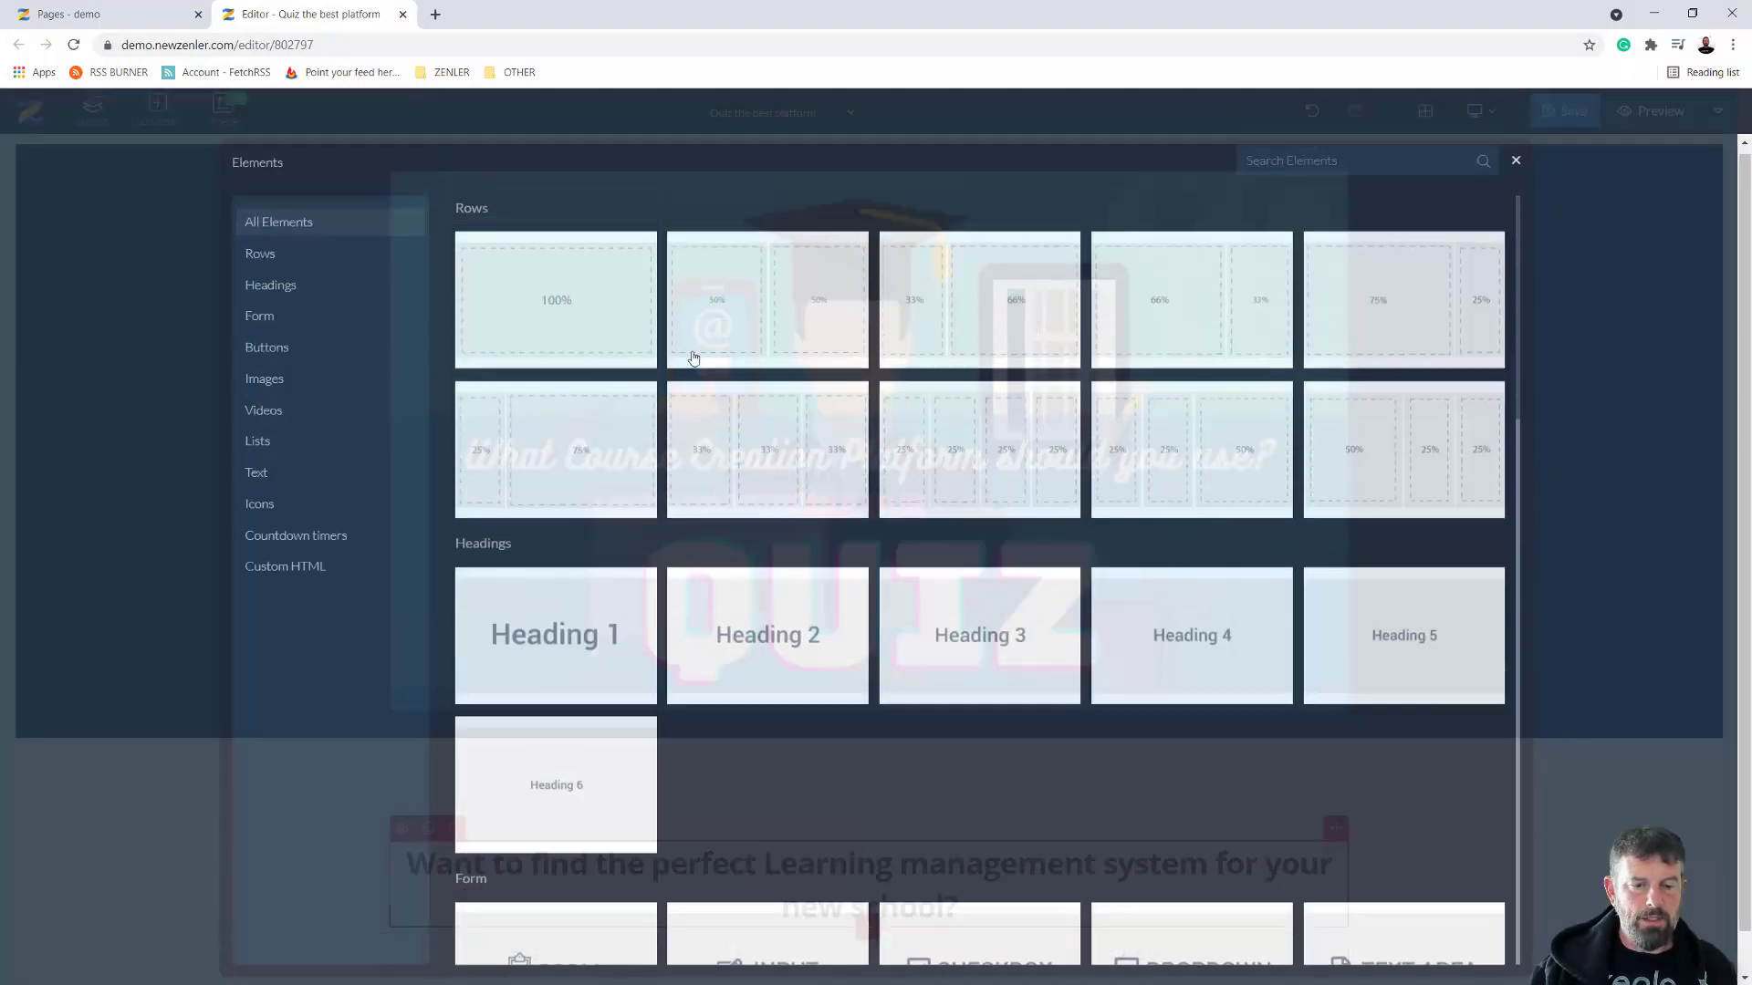
{"action": "left_click", "coordinate": [777, 633]}
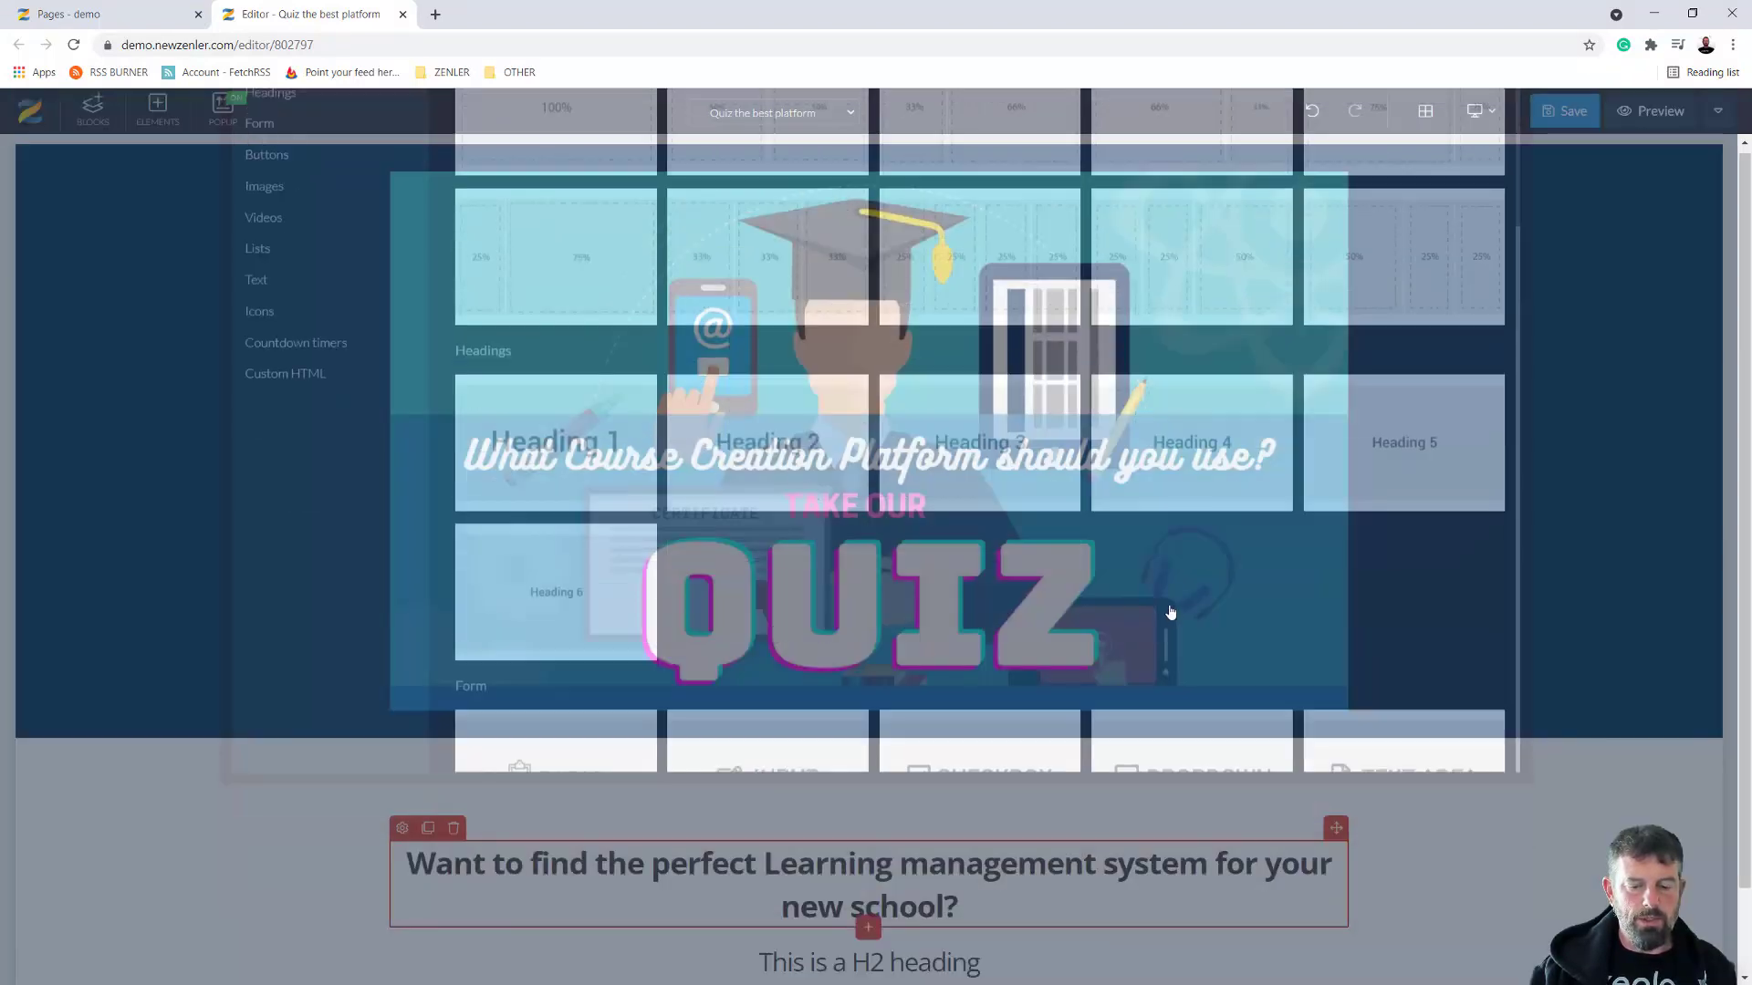
{"action": "scroll", "coordinate": [1018, 821], "scroll_direction": "down", "scroll_amount": 2}
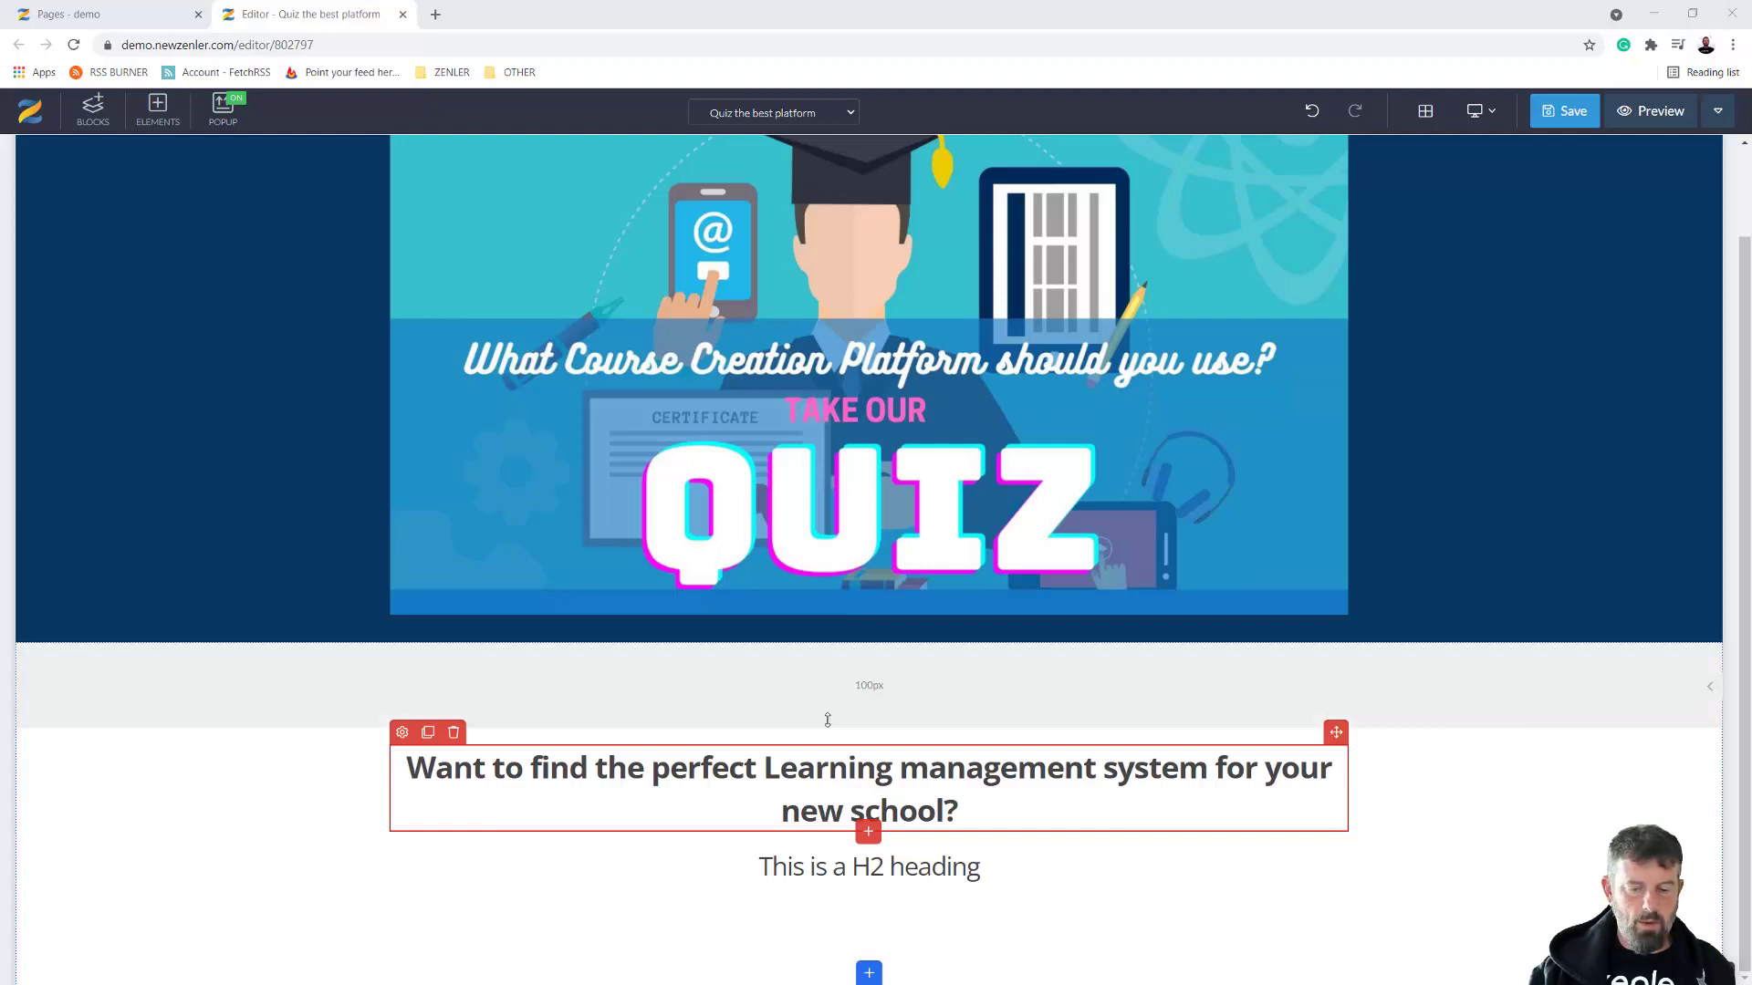
{"action": "double_click", "coordinate": [798, 865]}
{"action": "triple_click", "coordinate": [798, 865]}
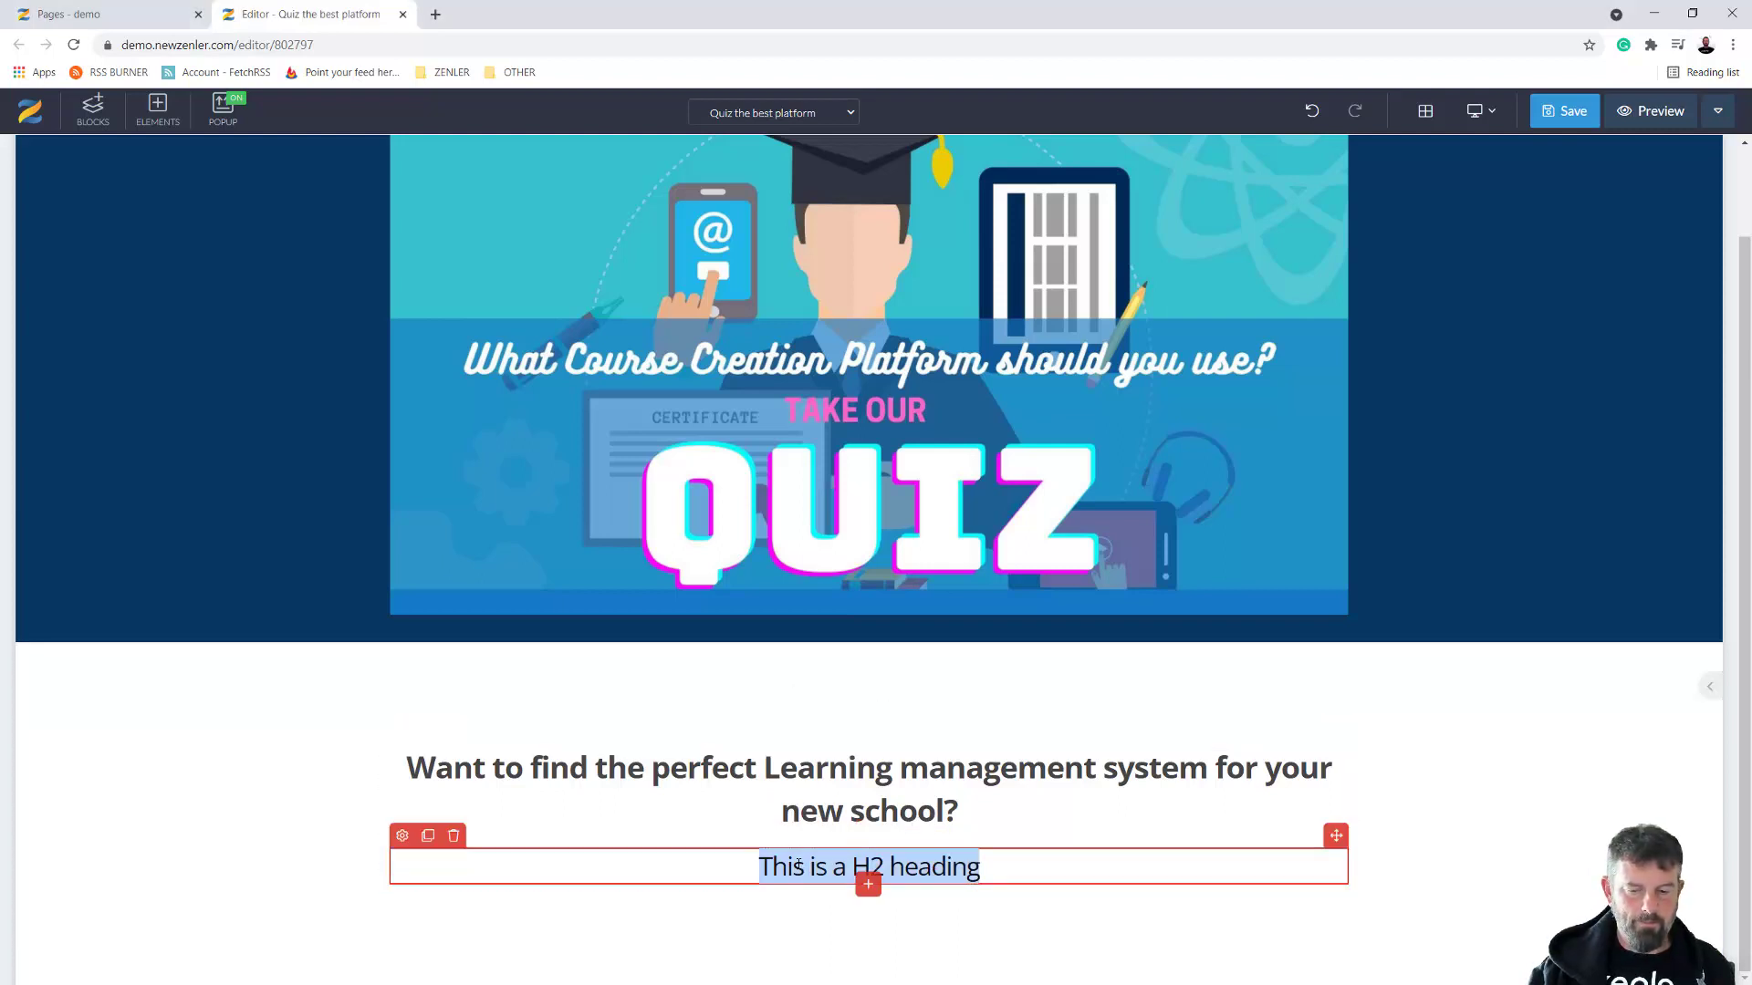
{"action": "type", "text": "This Quiz will point you to the right product for your business!"}
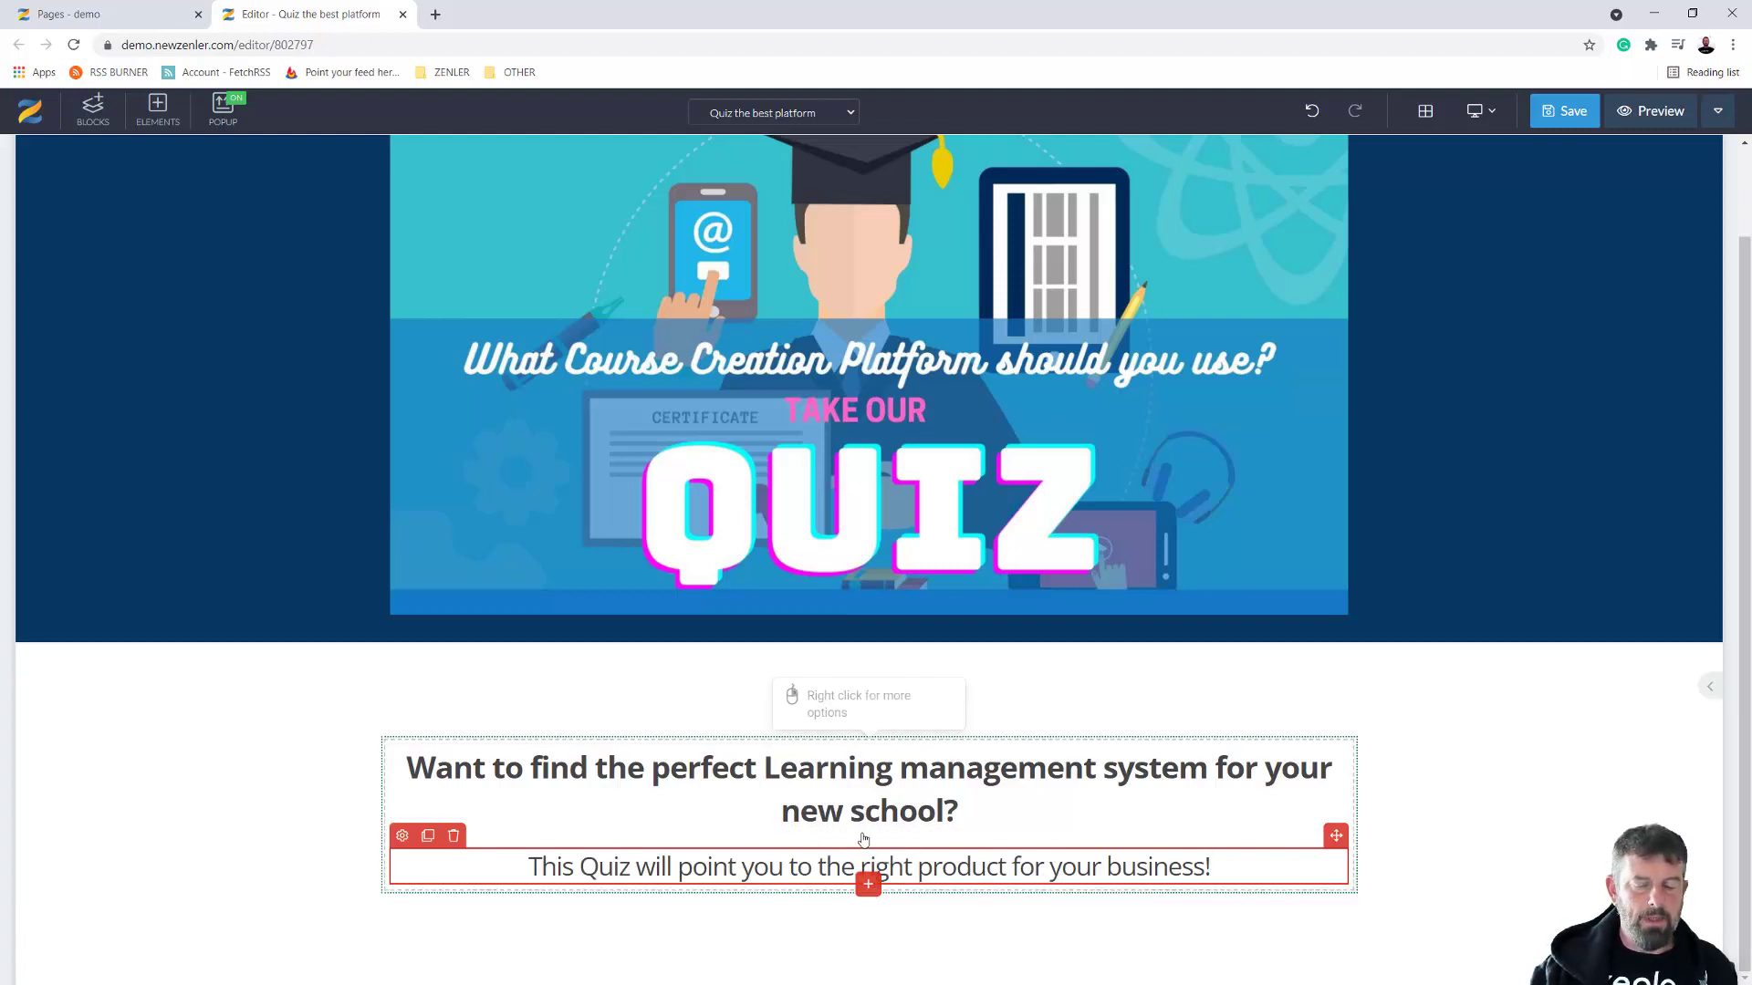
Insert a button below the subheading and set its text to "GET STARTED"
{"action": "left_click", "coordinate": [868, 887]}
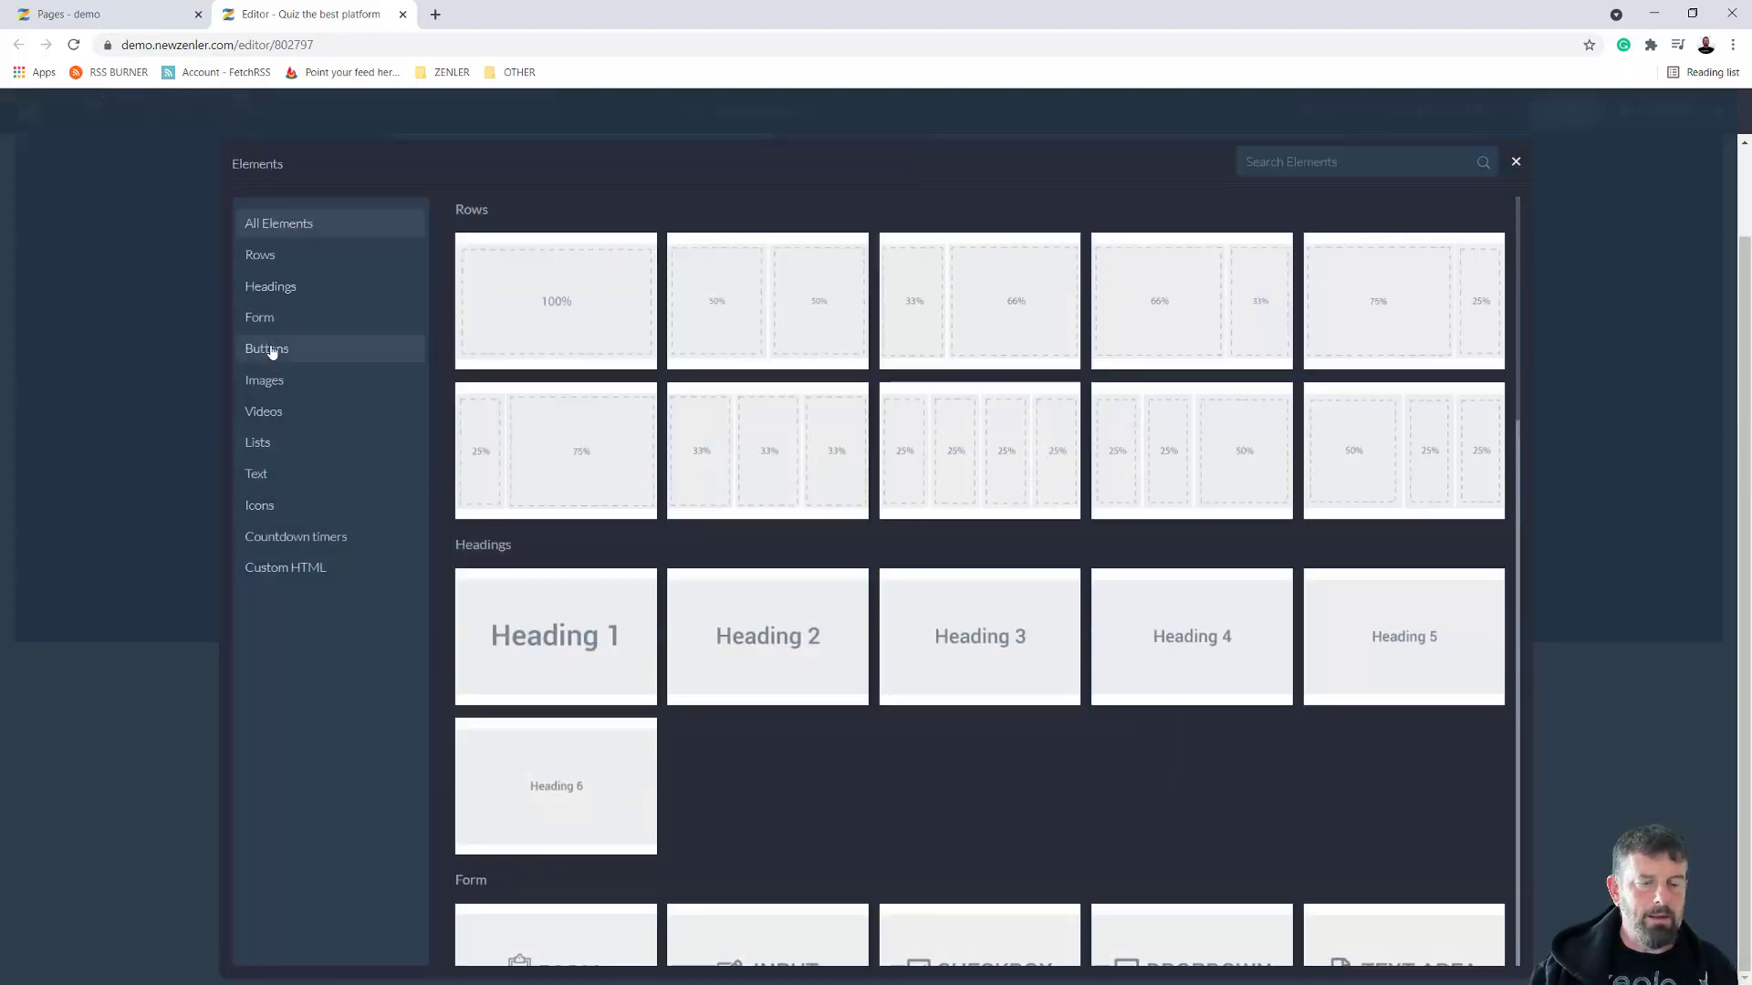
{"action": "left_click", "coordinate": [273, 348]}
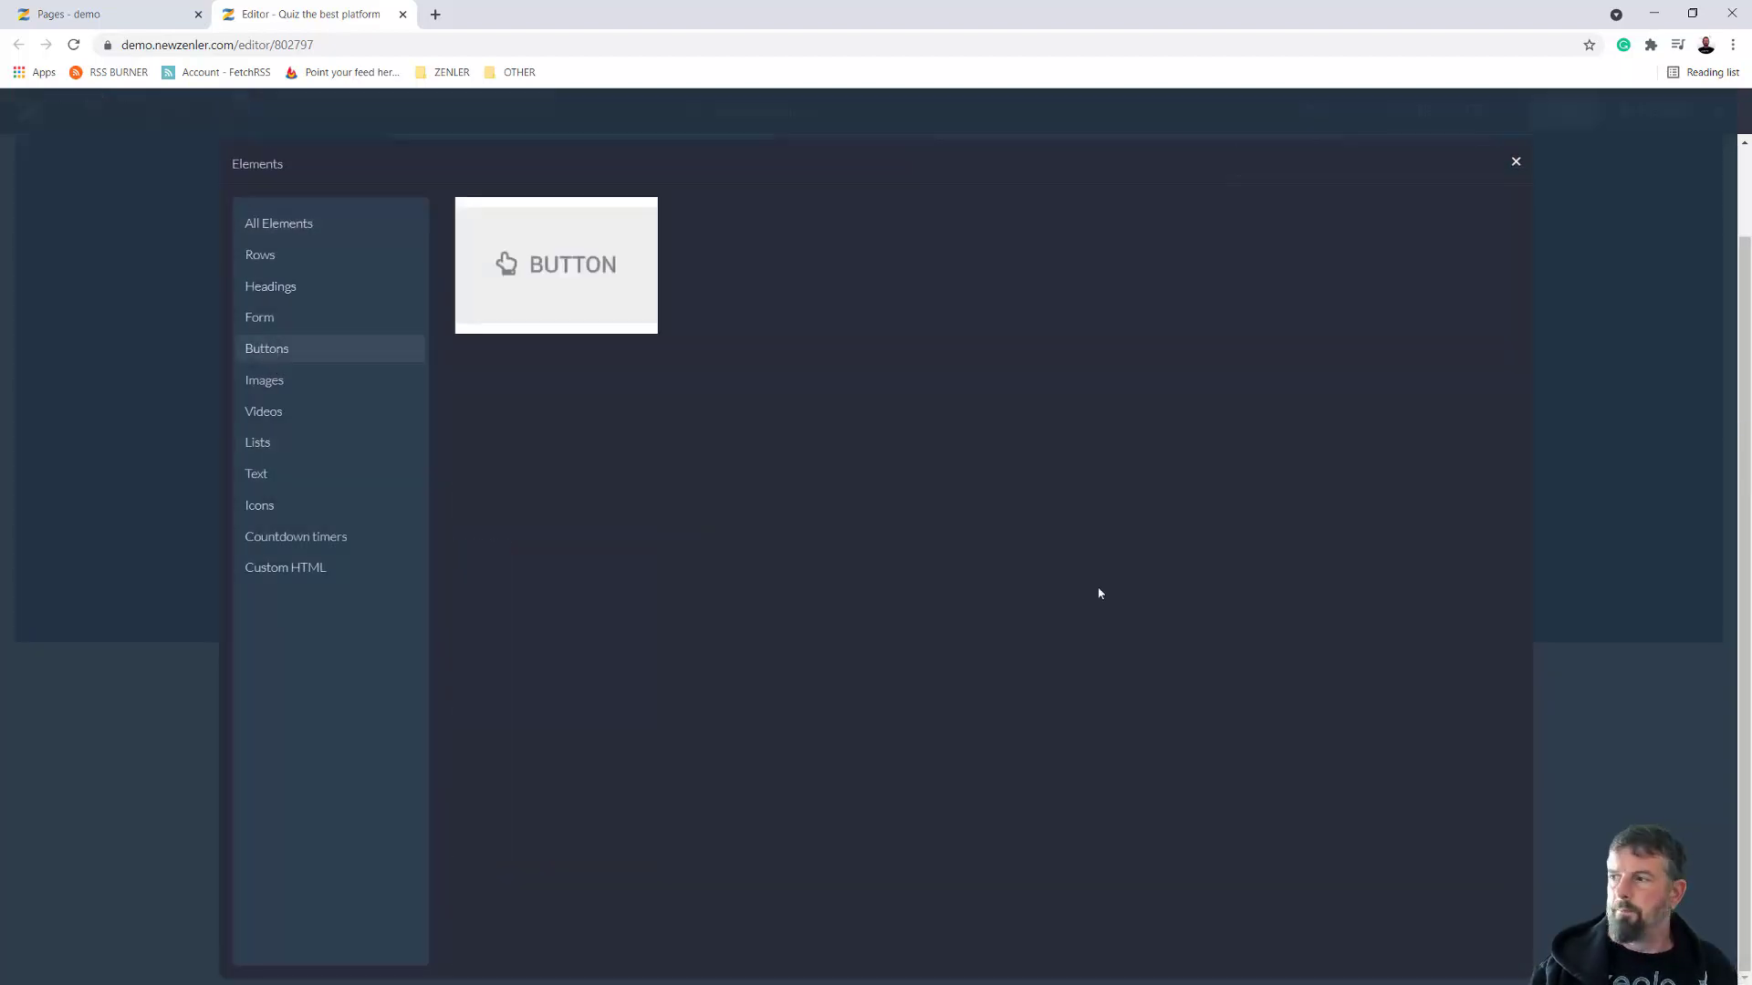
{"action": "left_click", "coordinate": [609, 301]}
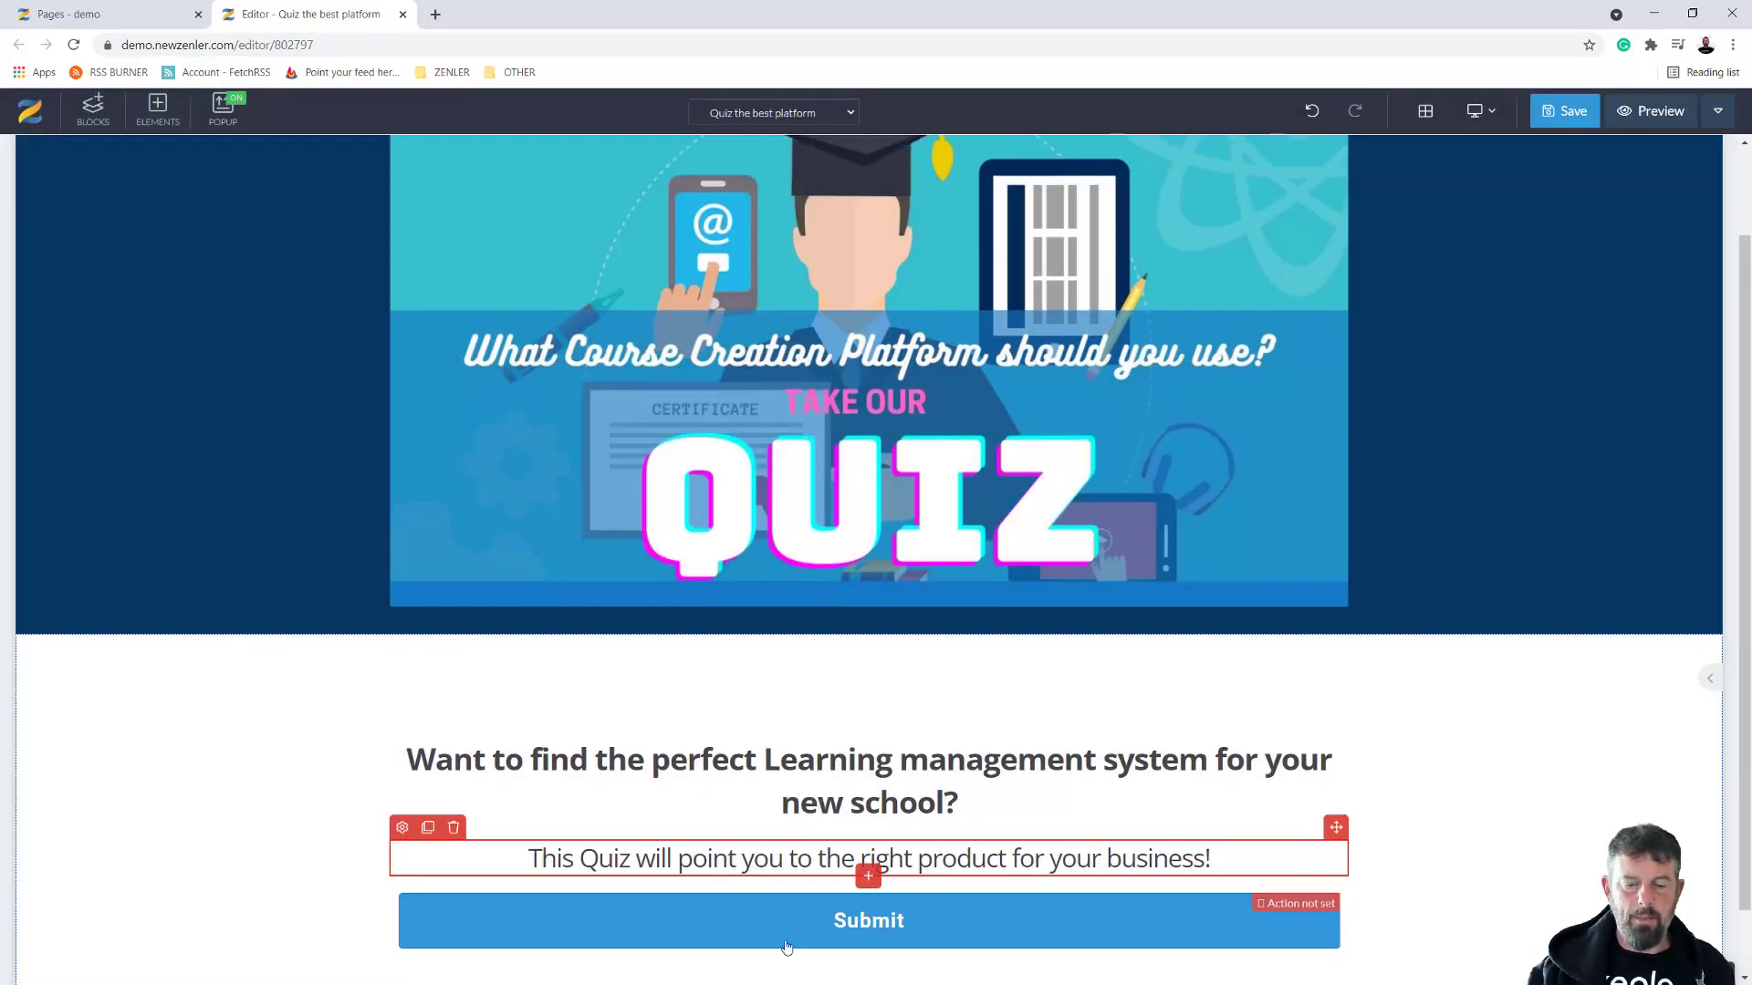
{"action": "scroll", "coordinate": [606, 903], "scroll_direction": "down", "scroll_amount": 1}
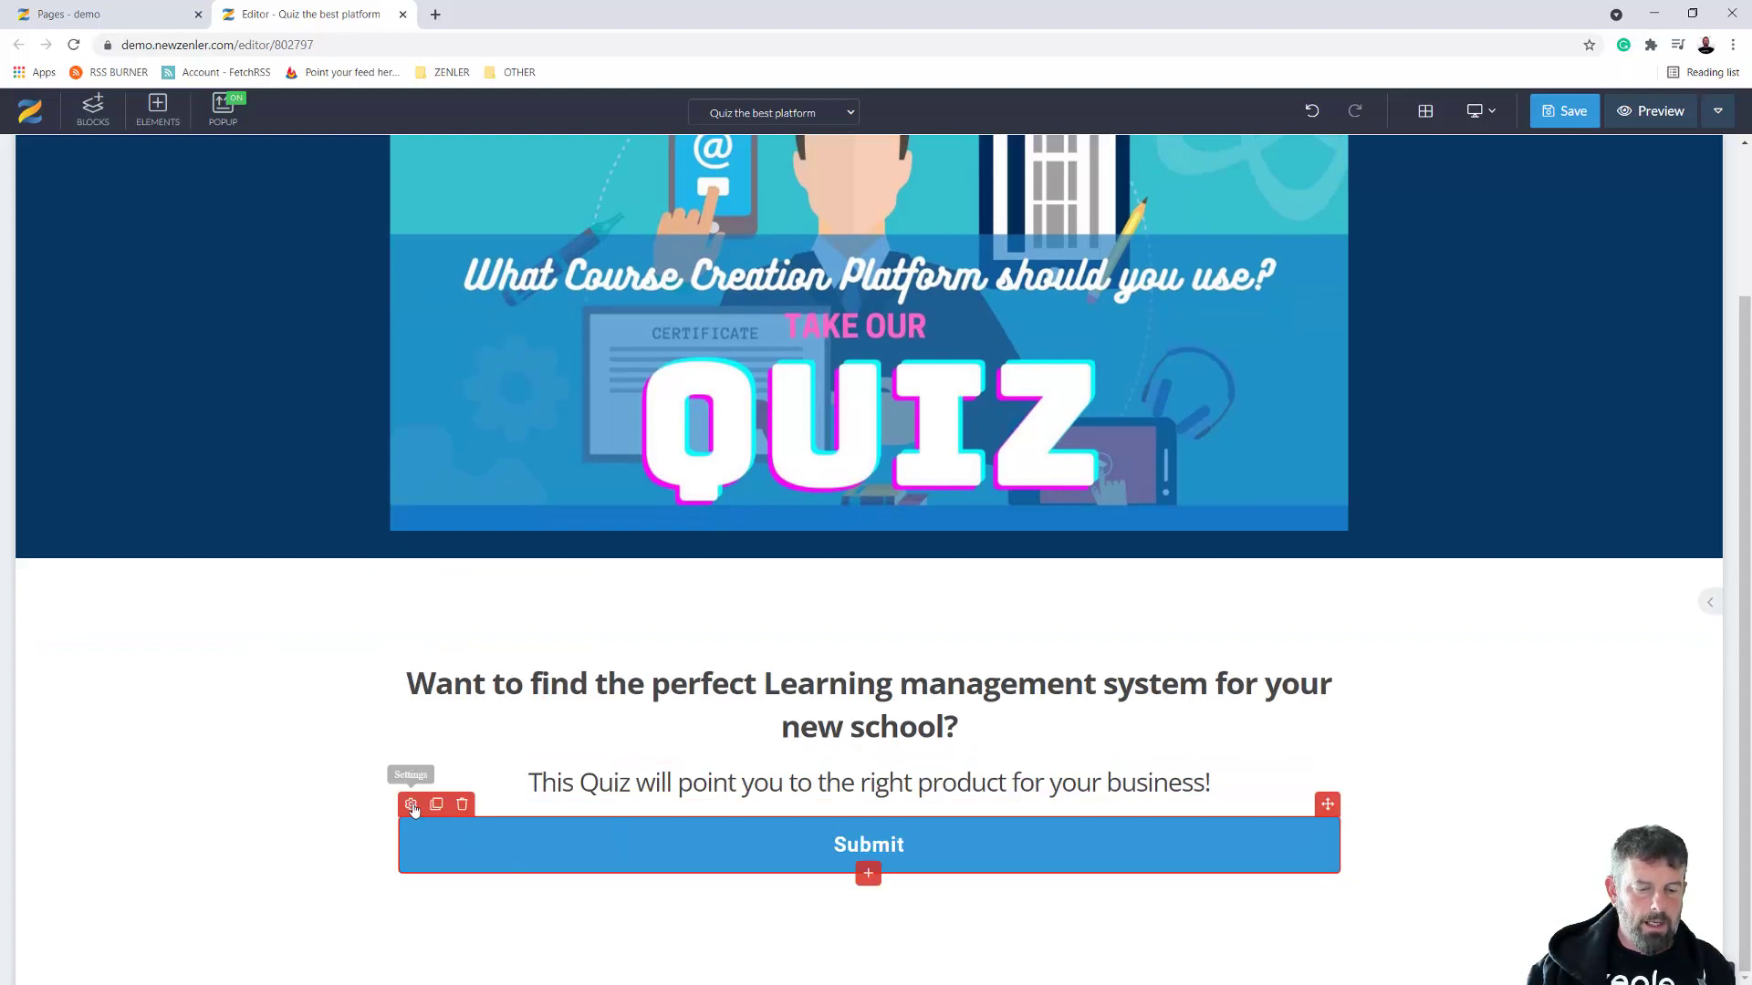
{"action": "left_click", "coordinate": [1360, 502]}
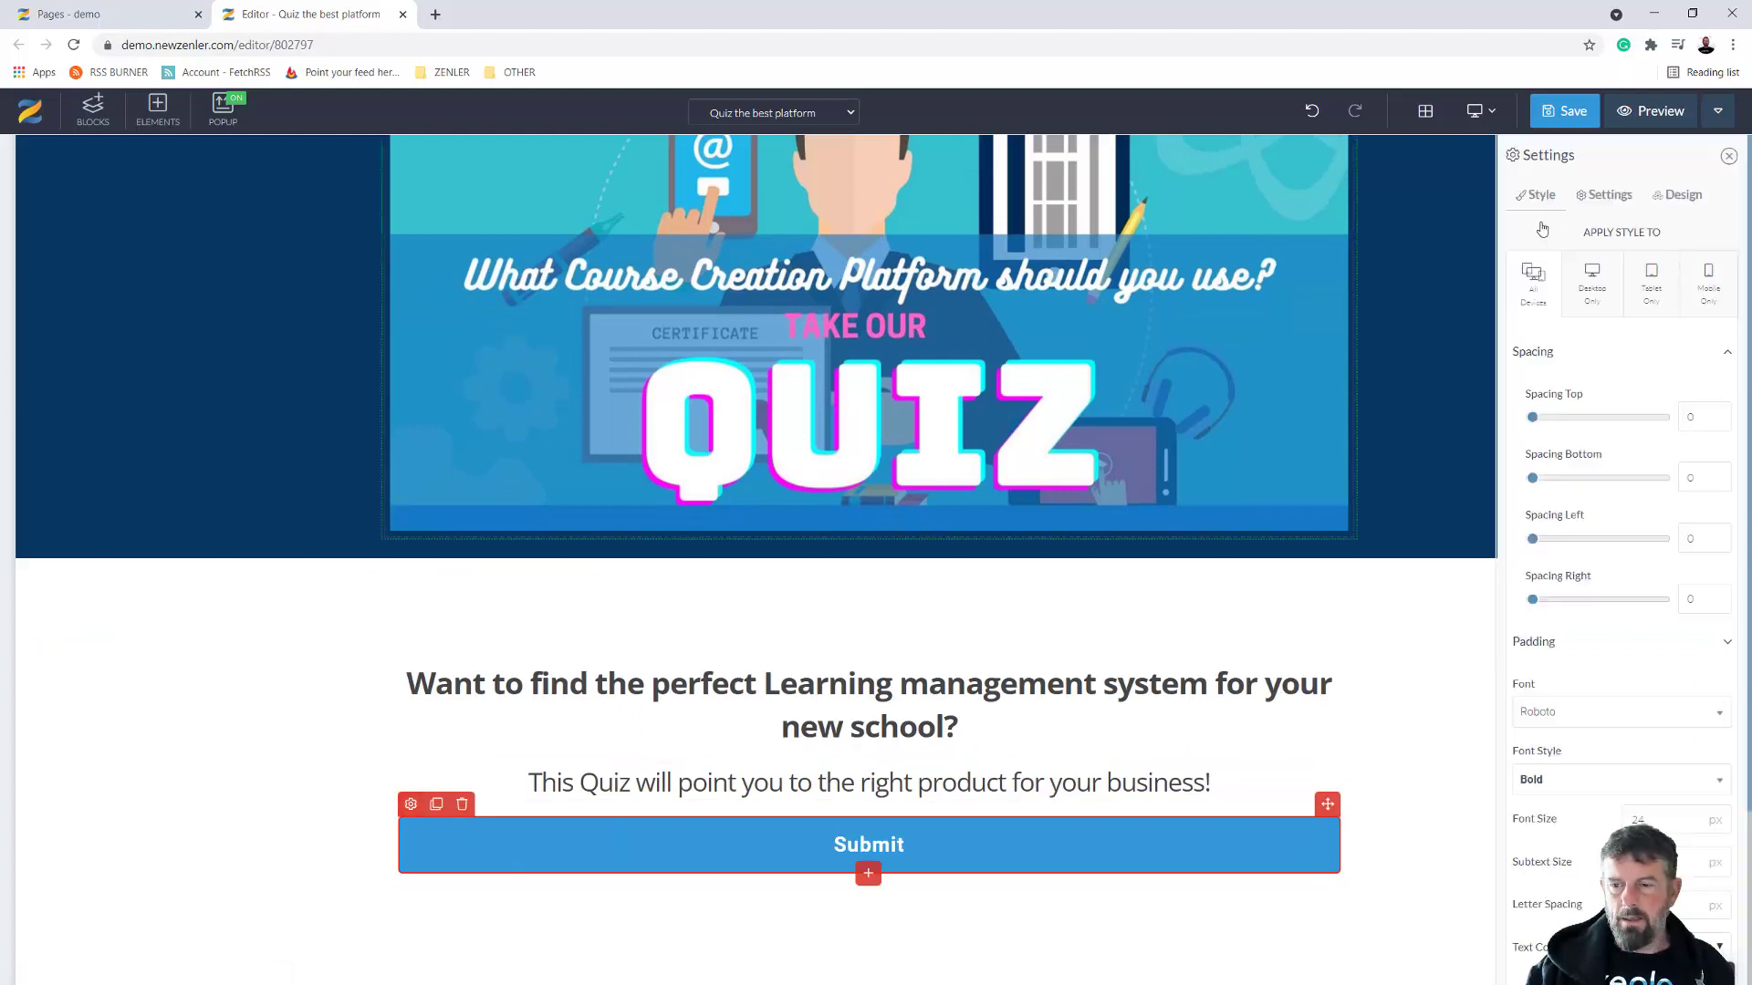
{"action": "left_click", "coordinate": [1606, 195]}
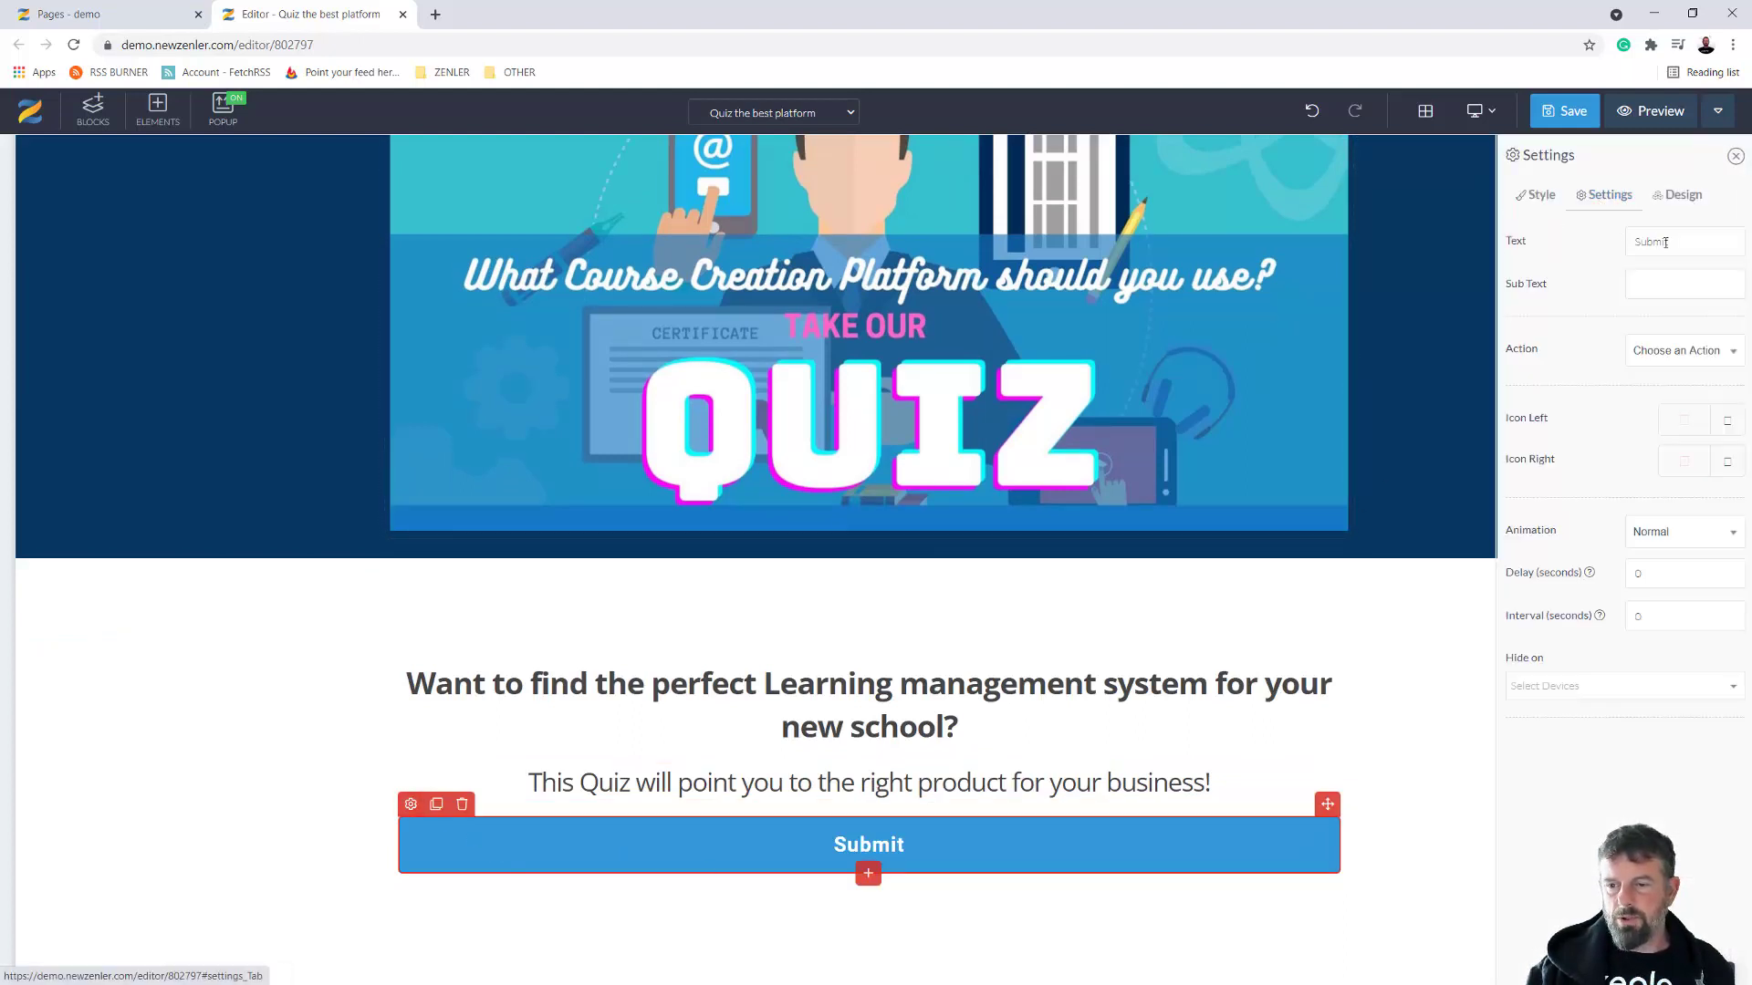
{"action": "left_click_drag", "start_coordinate": [1674, 242], "coordinate": [1591, 242]}
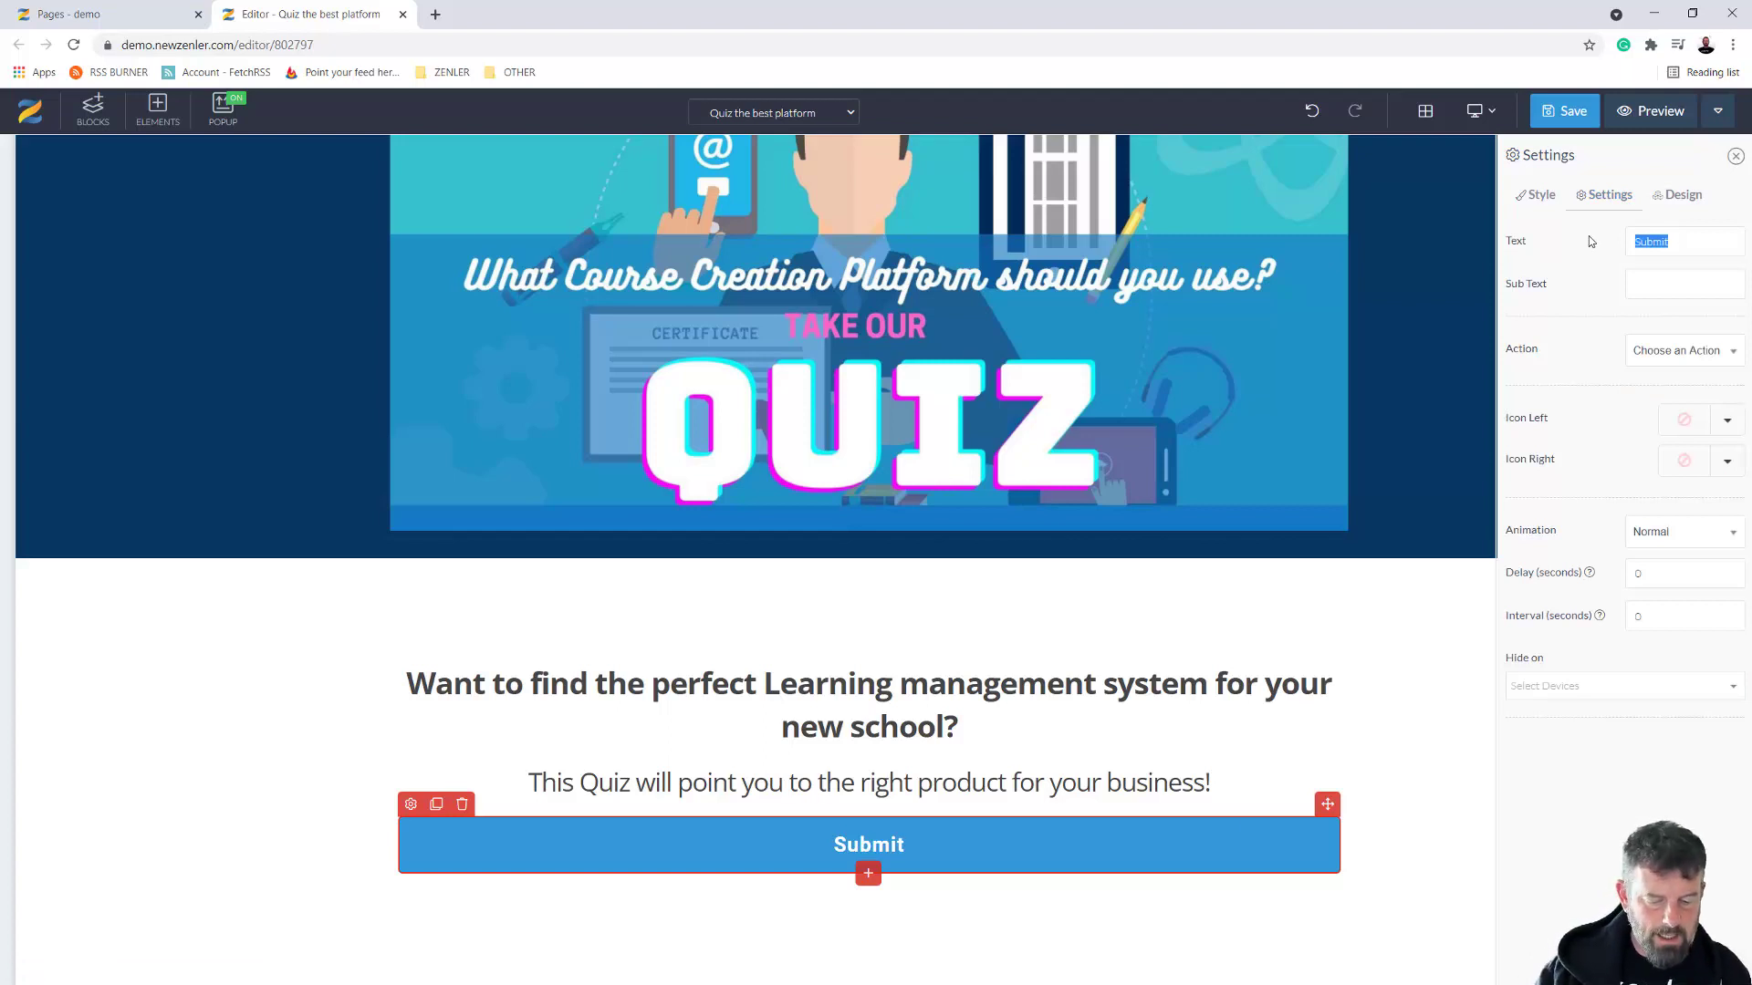
{"action": "type", "text": "GET STARTED"}
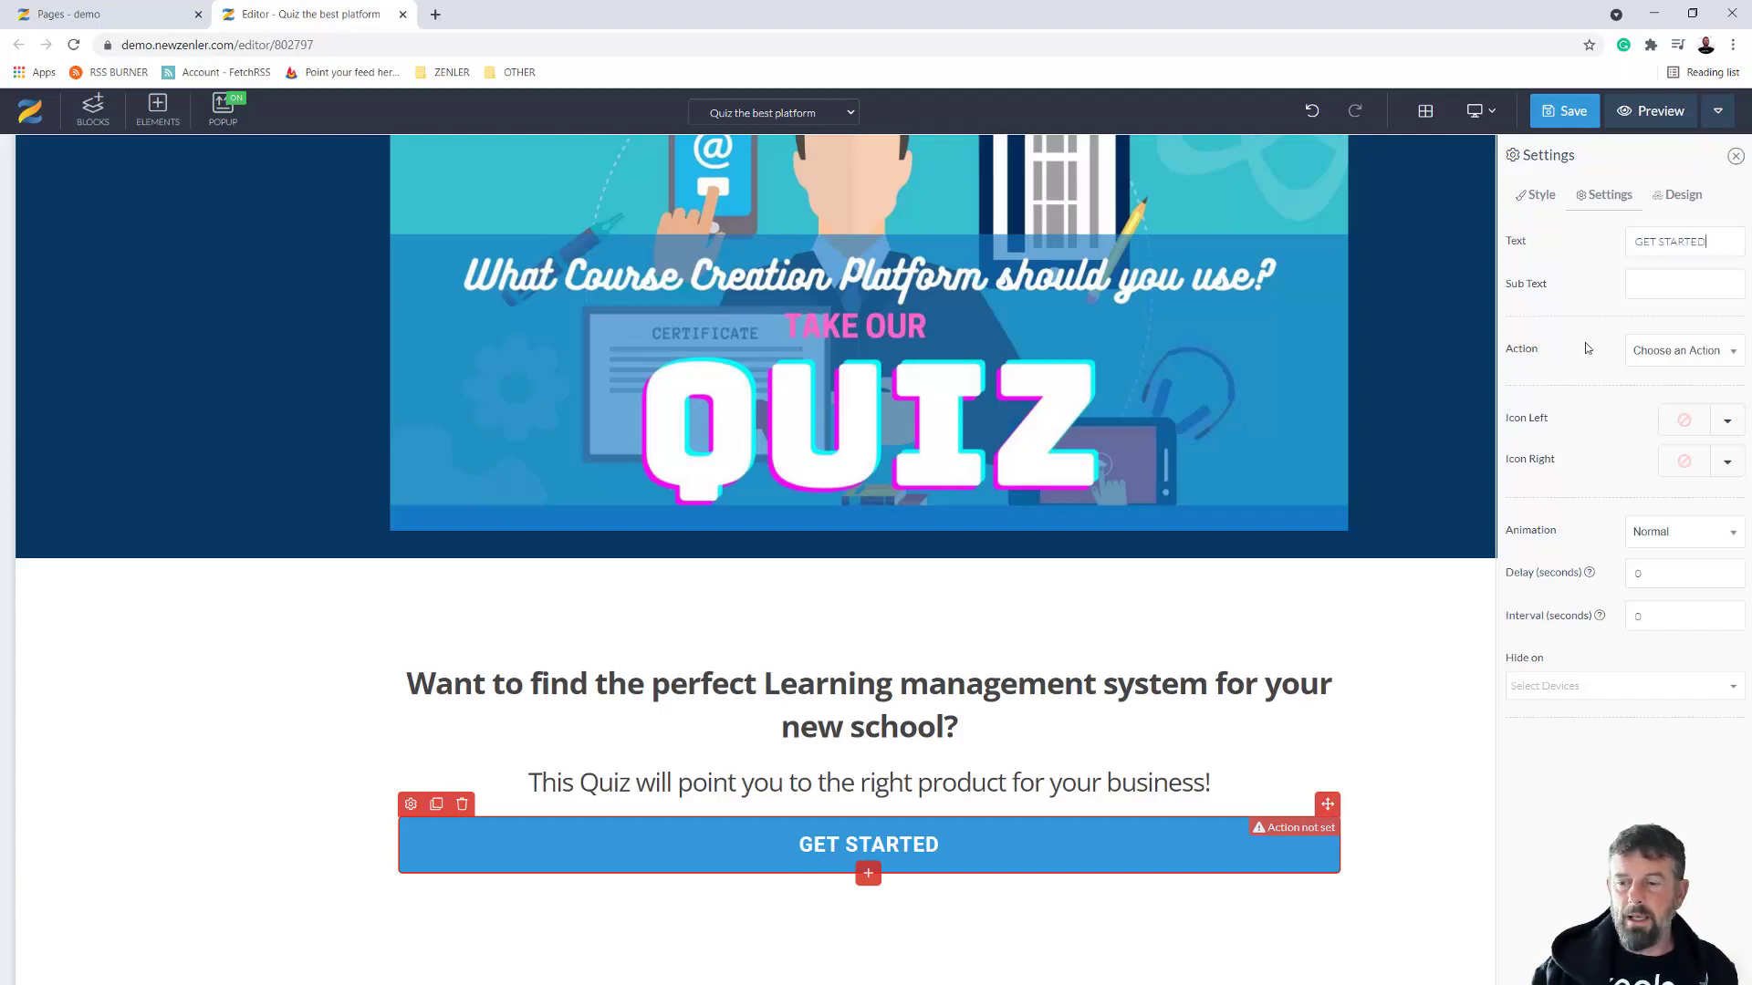
Set the GET STARTED button's action to Go to Link with "#" as the link
{"action": "left_click", "coordinate": [1706, 358]}
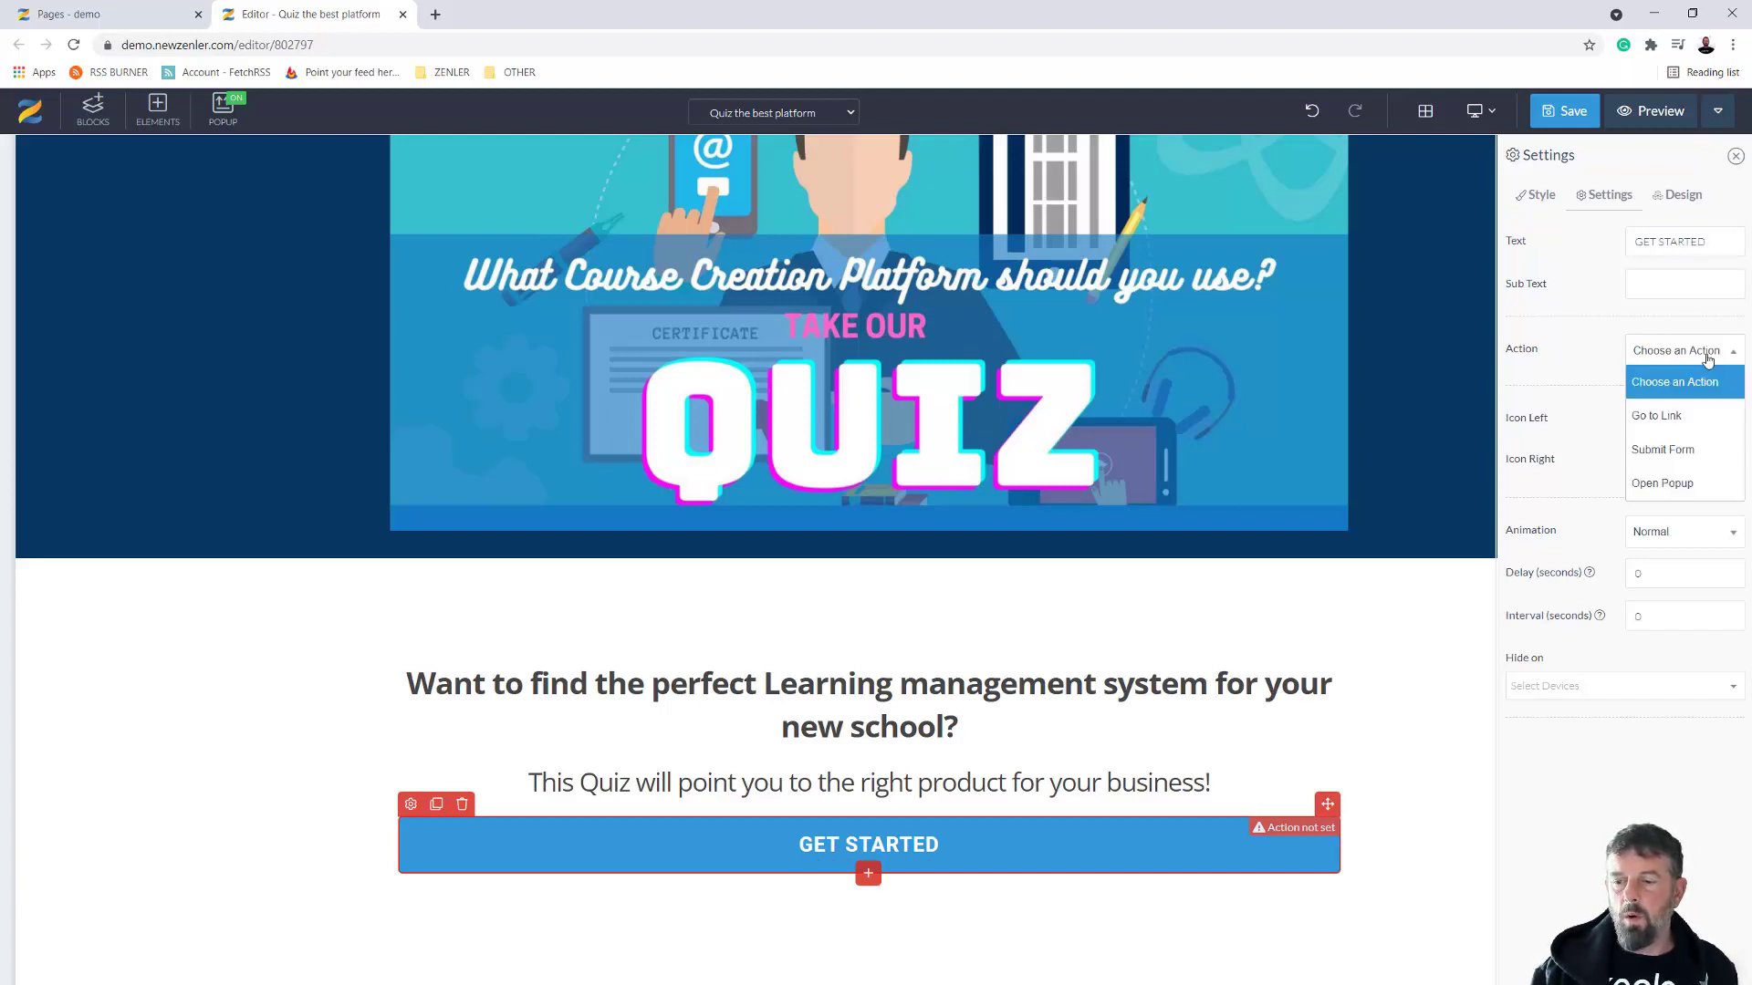
{"action": "left_click", "coordinate": [1659, 418]}
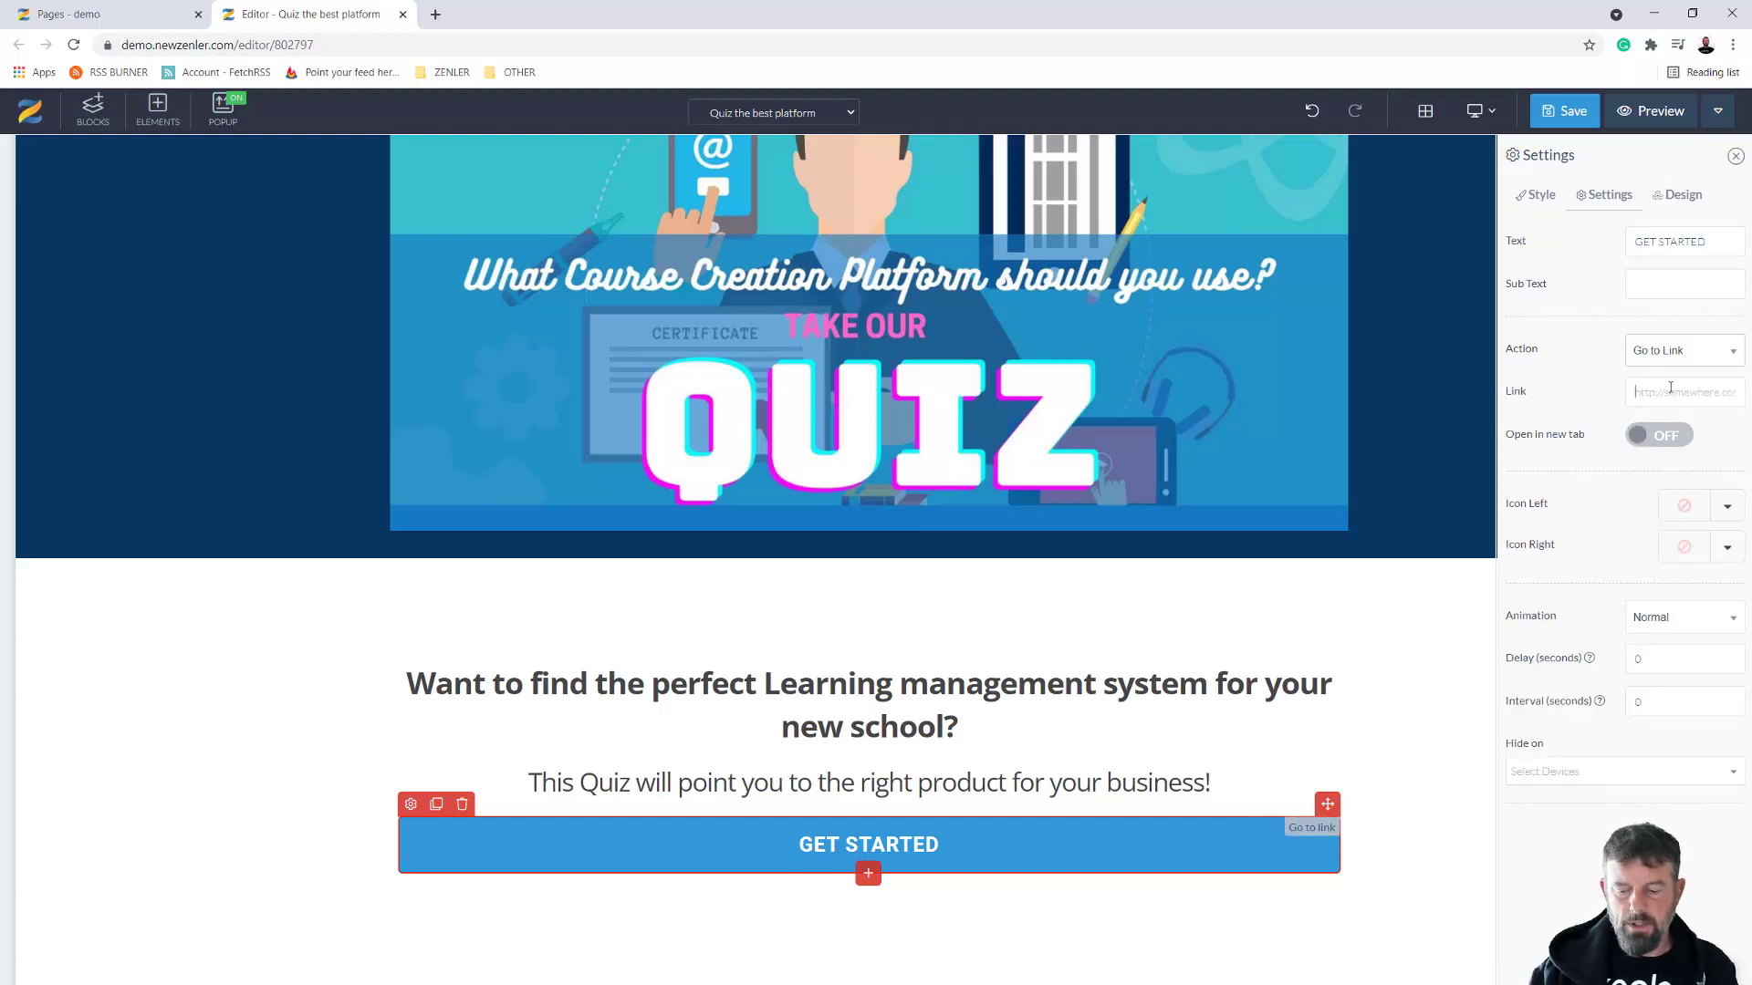
{"action": "type", "text": "#"}
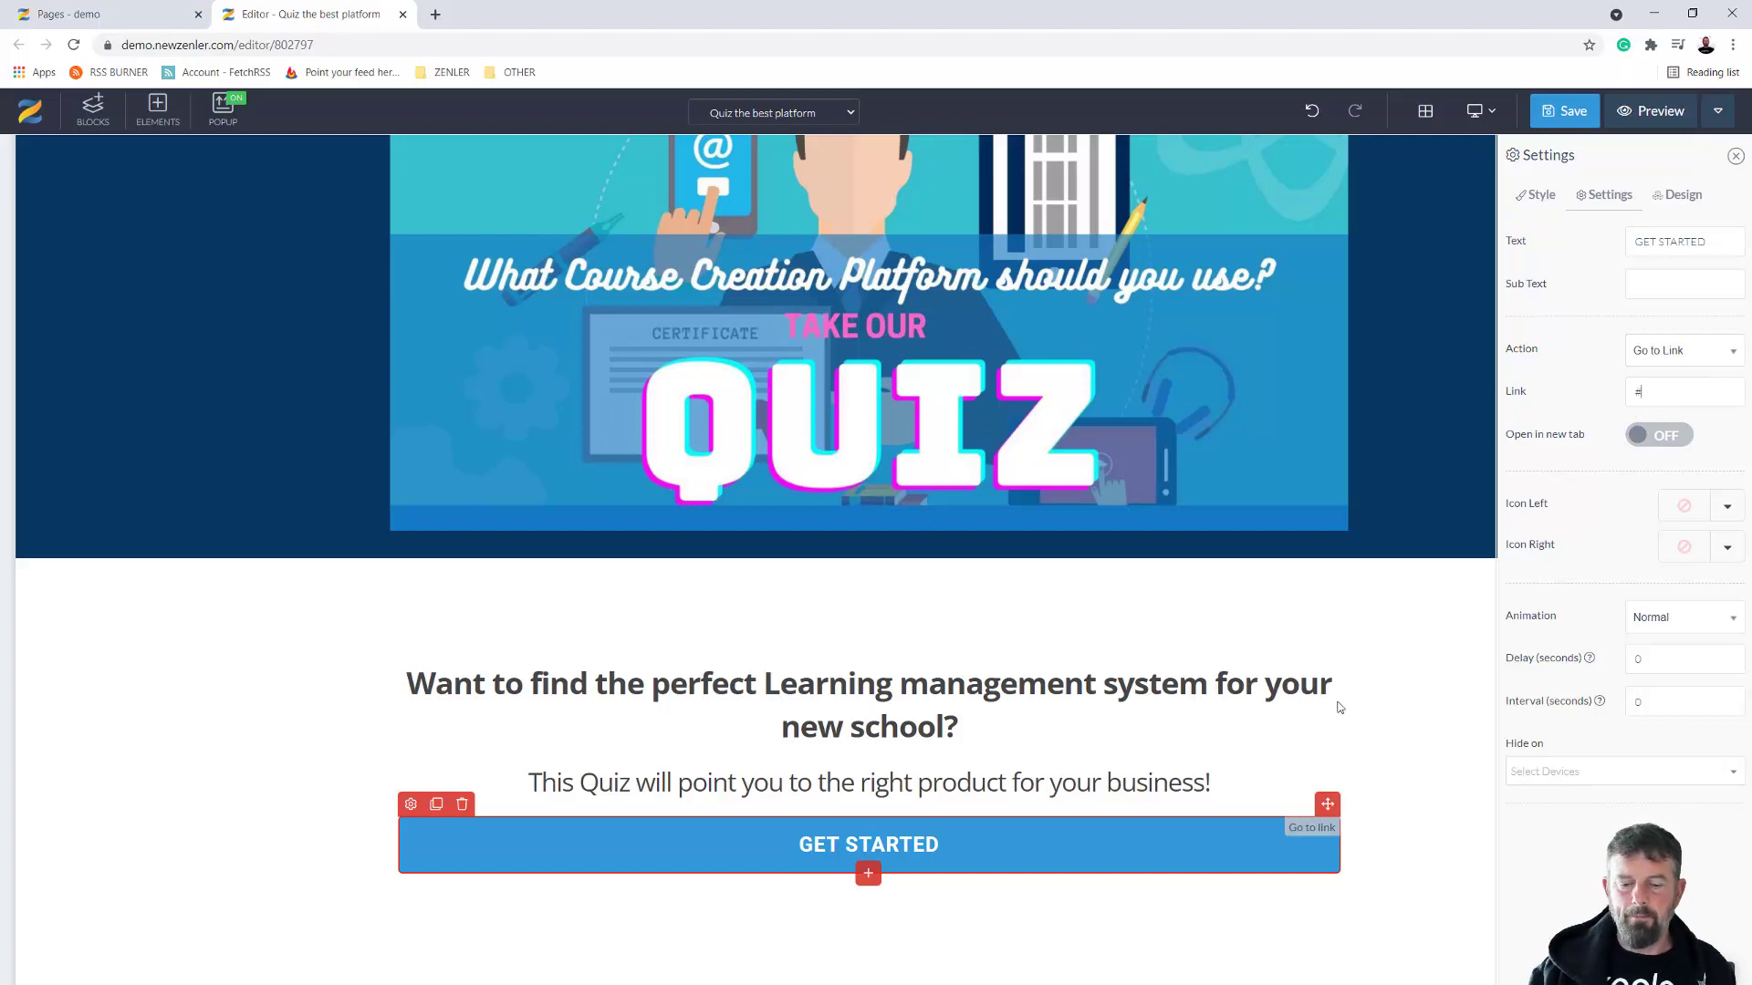
Make the GET STARTED button only as wide as its label and set its background color to dark blue
{"action": "left_click", "coordinate": [1541, 196]}
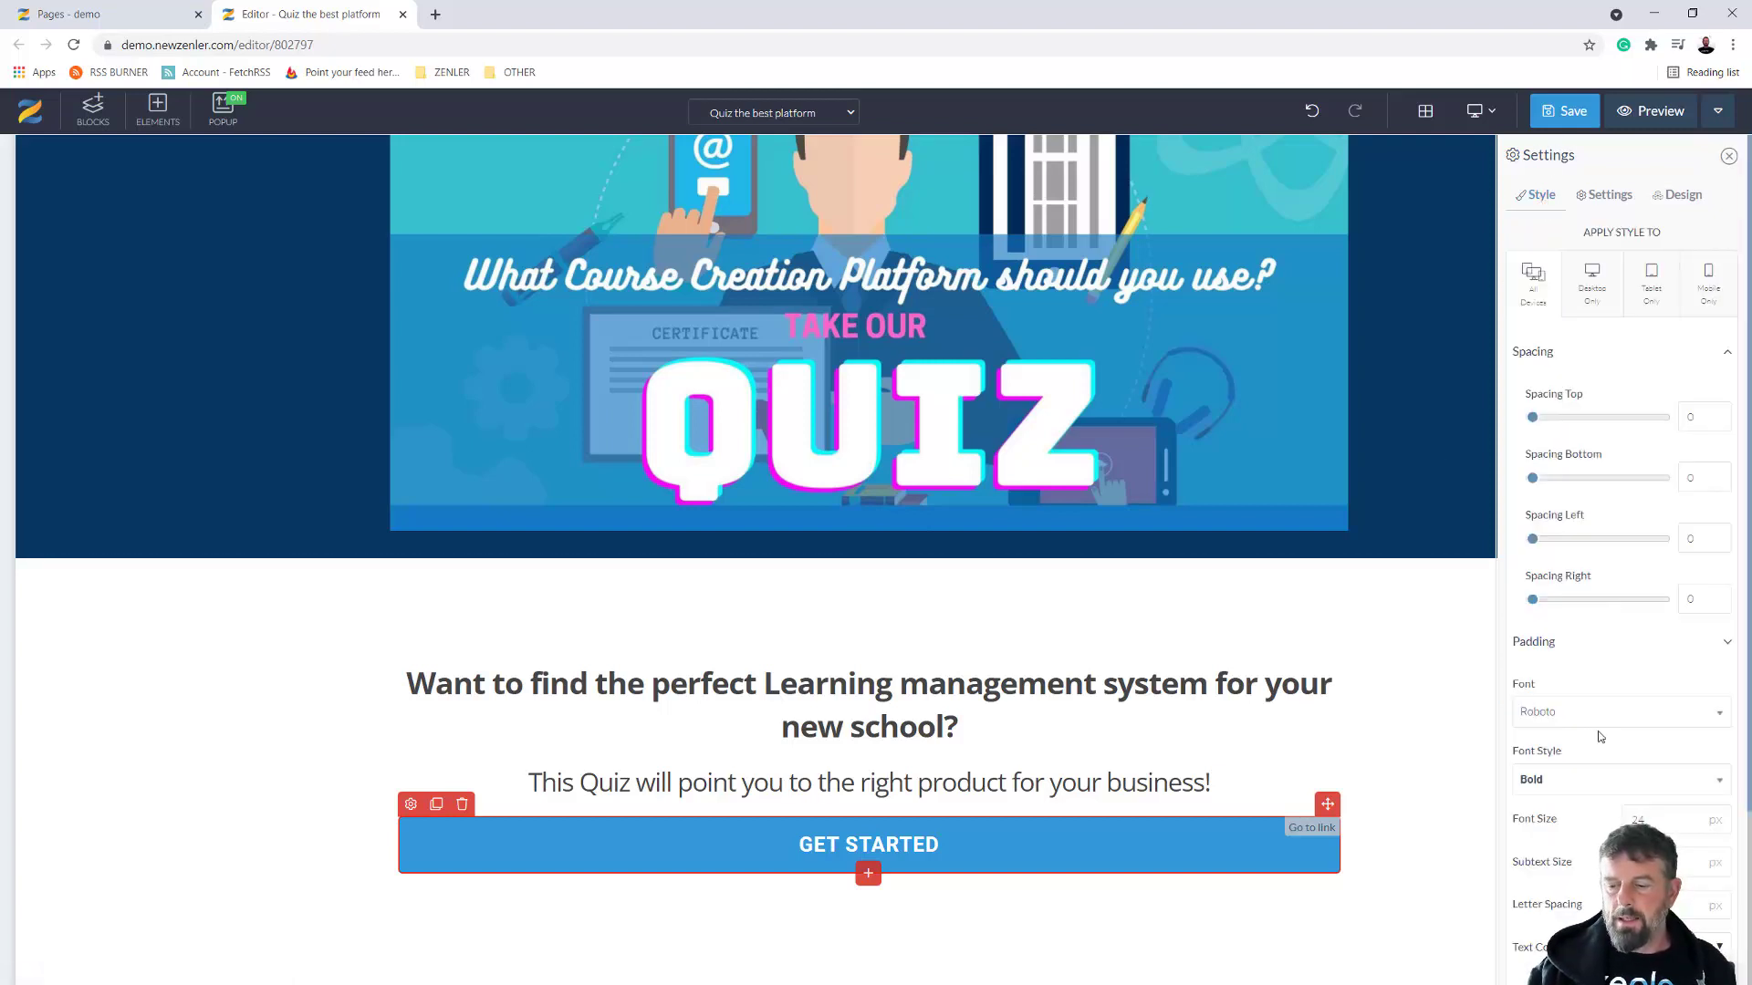
{"action": "scroll", "coordinate": [1560, 918], "scroll_direction": "down", "scroll_amount": 3}
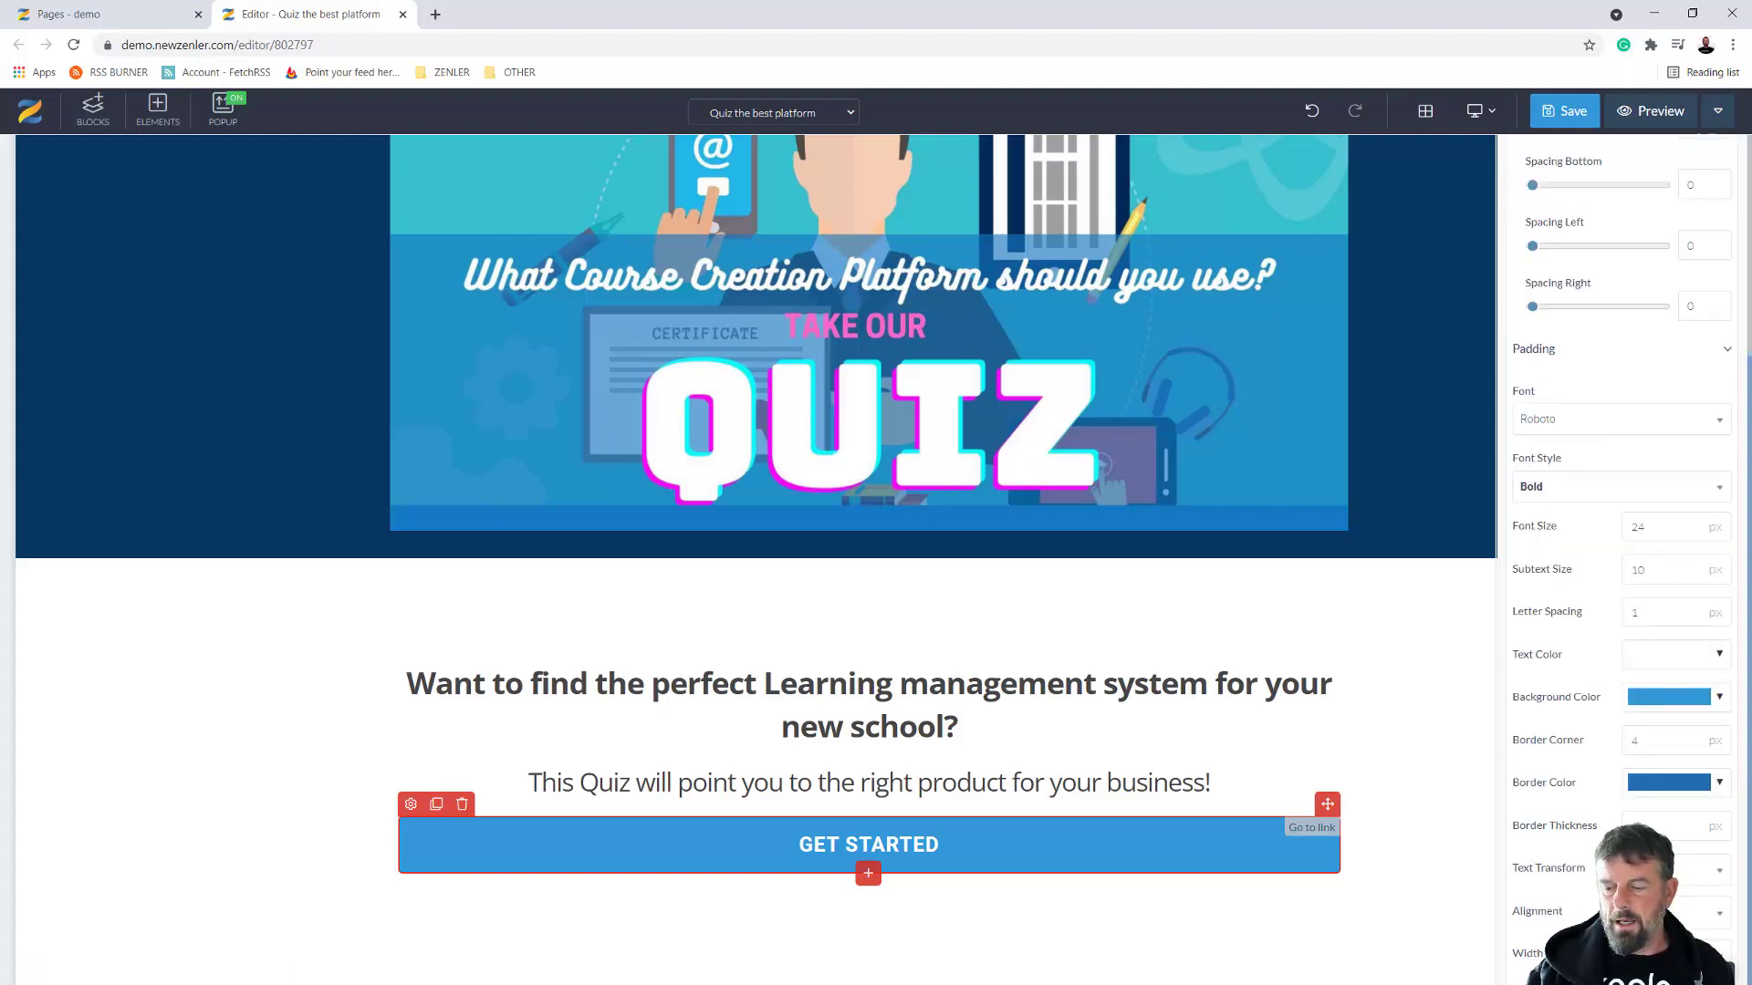
{"action": "left_click", "coordinate": [1648, 893]}
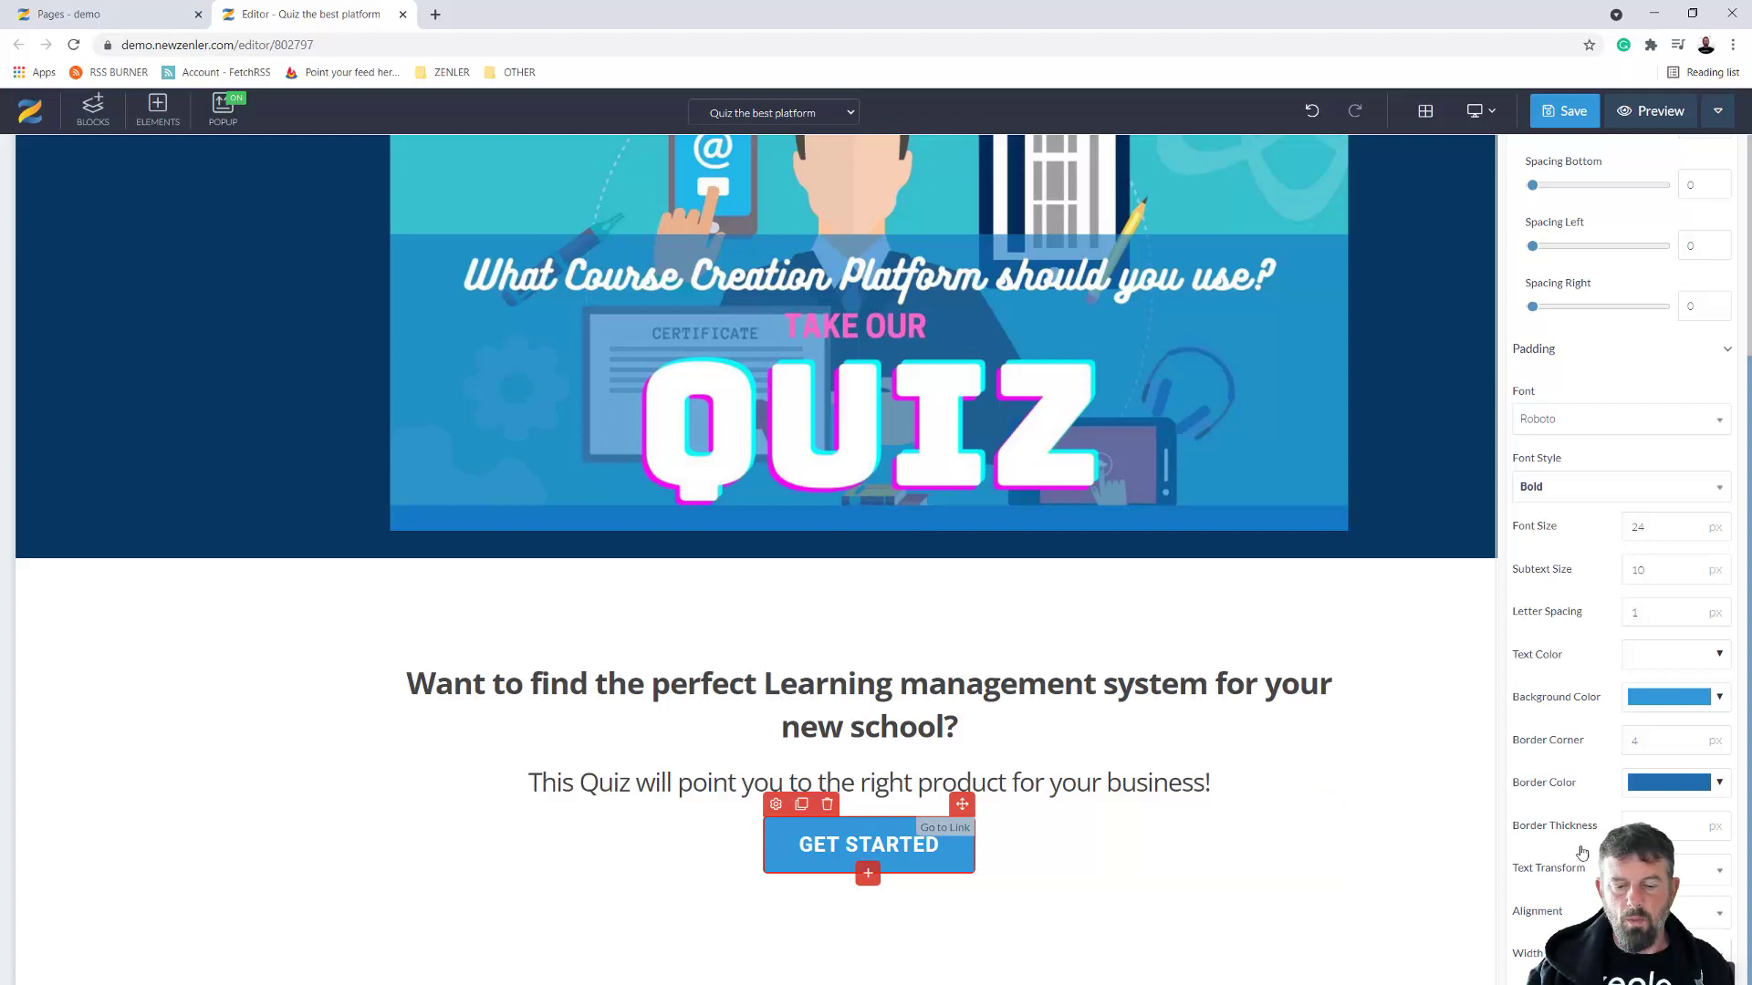
{"action": "left_click", "coordinate": [1721, 699]}
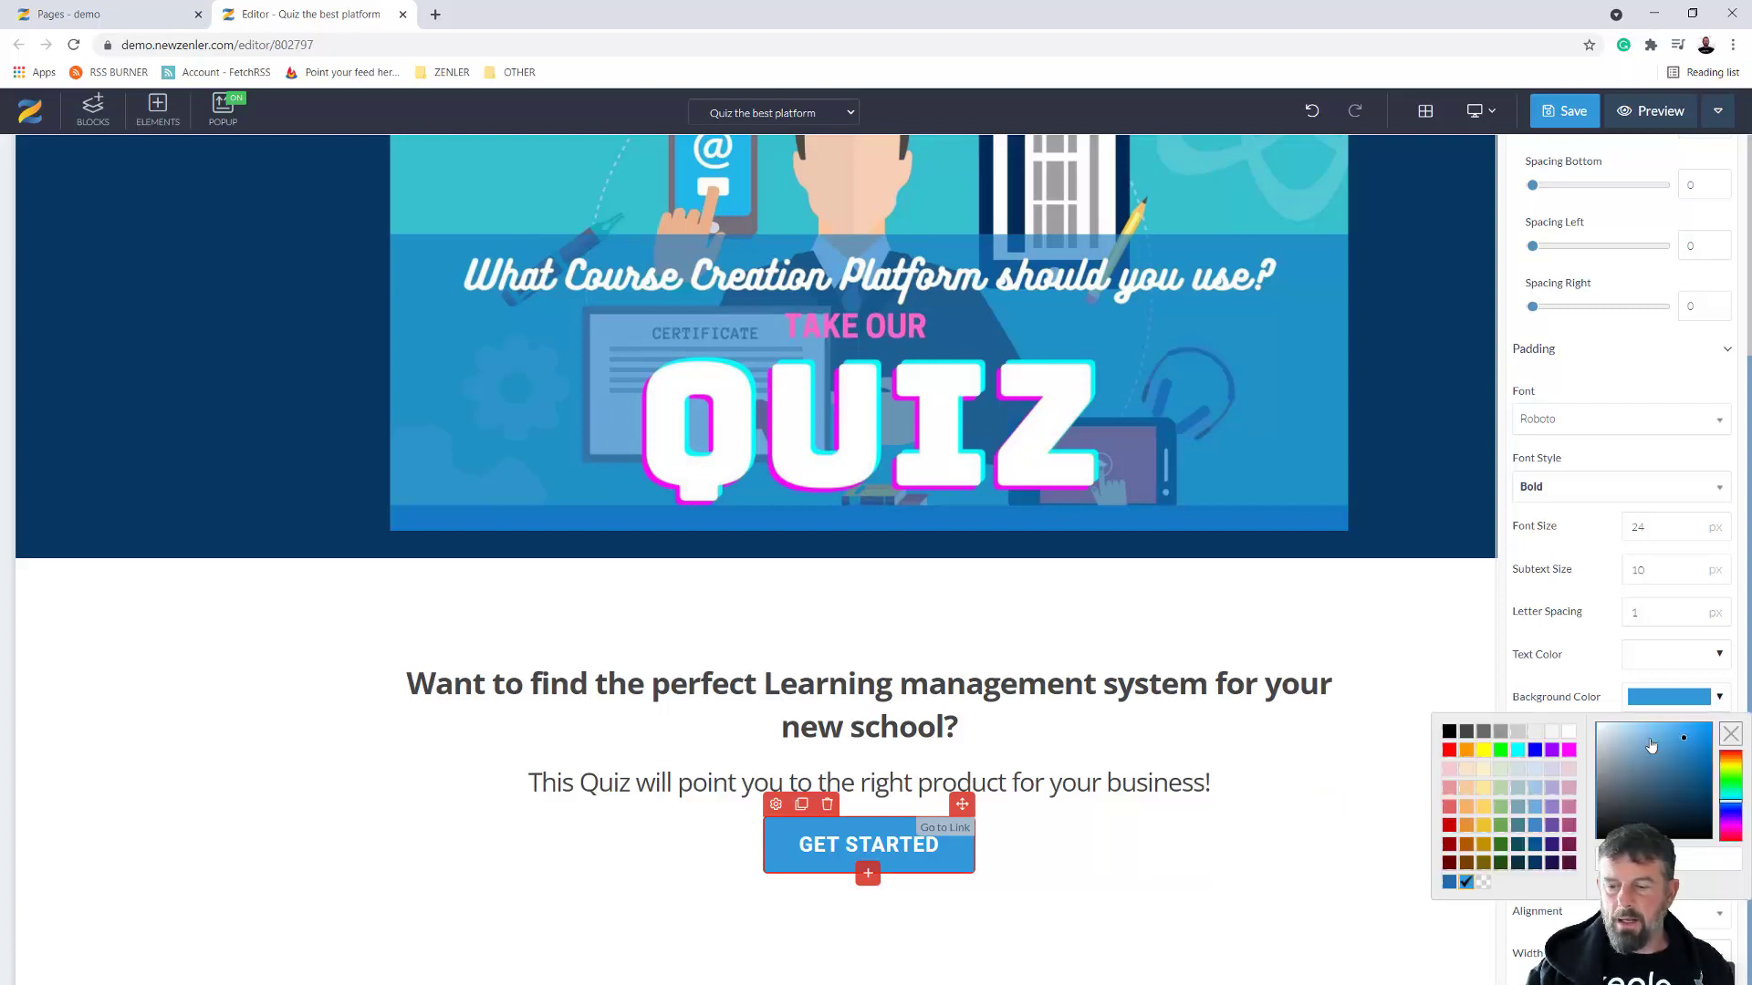
{"action": "left_click", "coordinate": [1535, 851]}
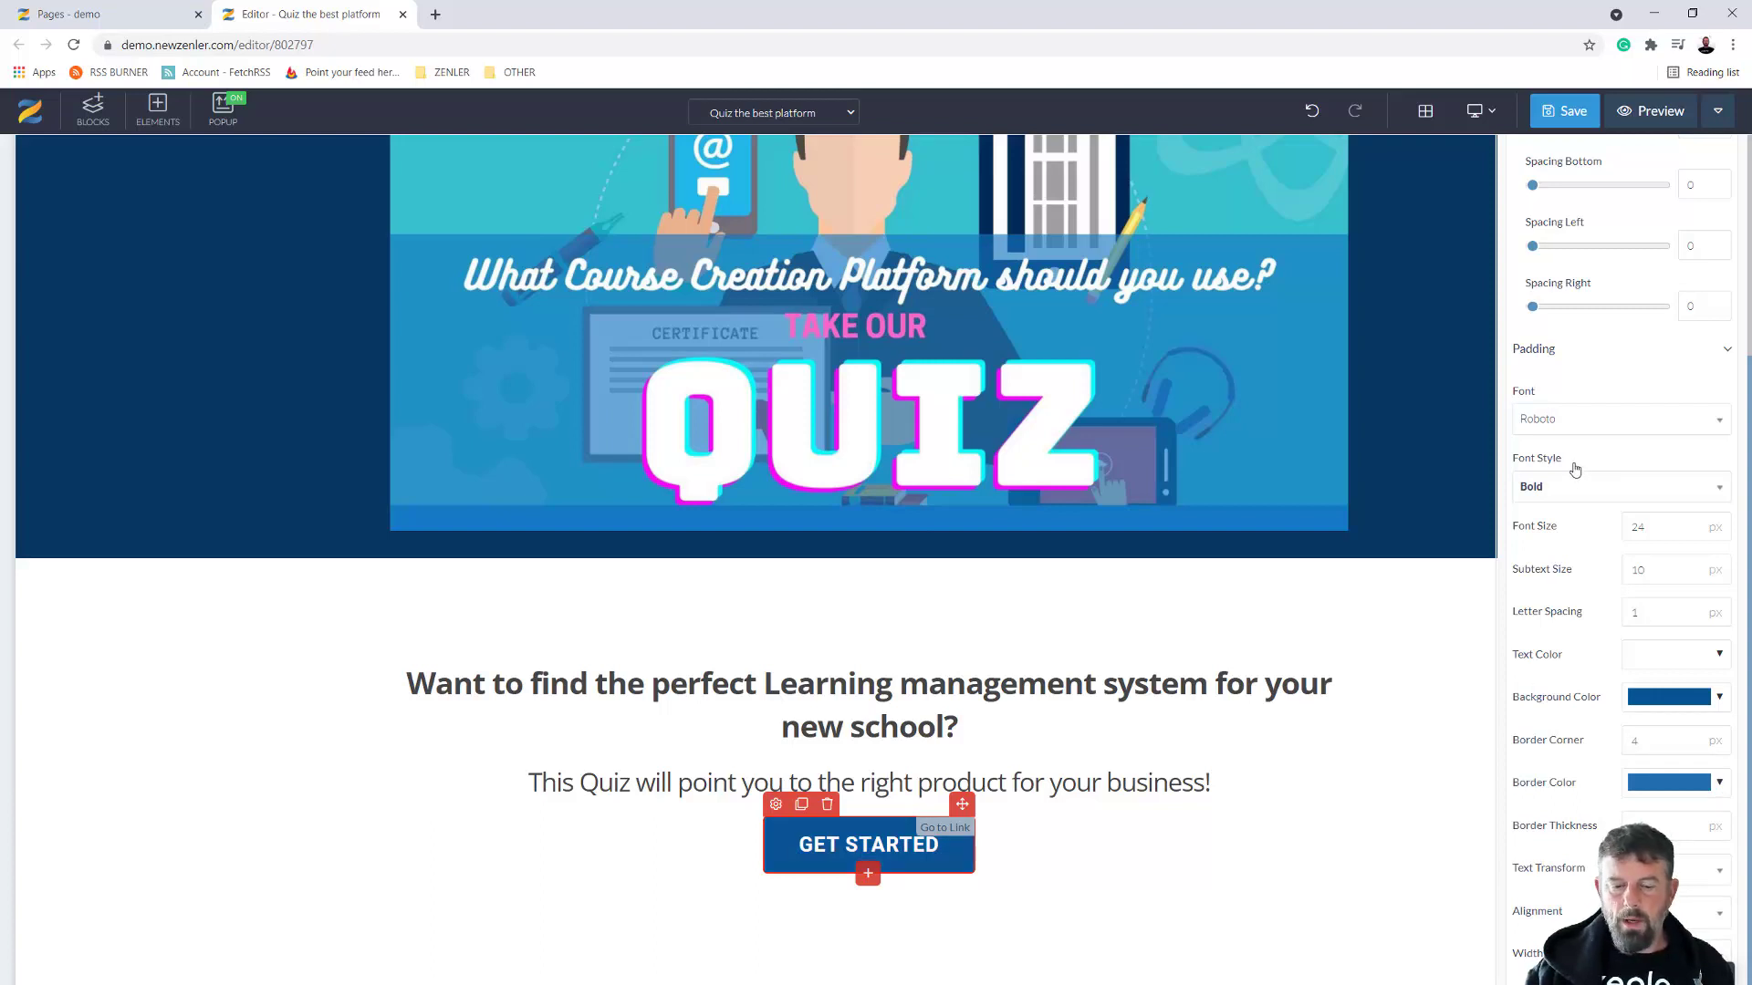
Reduce the top spacing of the block above the main heading and save the page
{"action": "left_click", "coordinate": [828, 889]}
{"action": "left_click", "coordinate": [330, 657]}
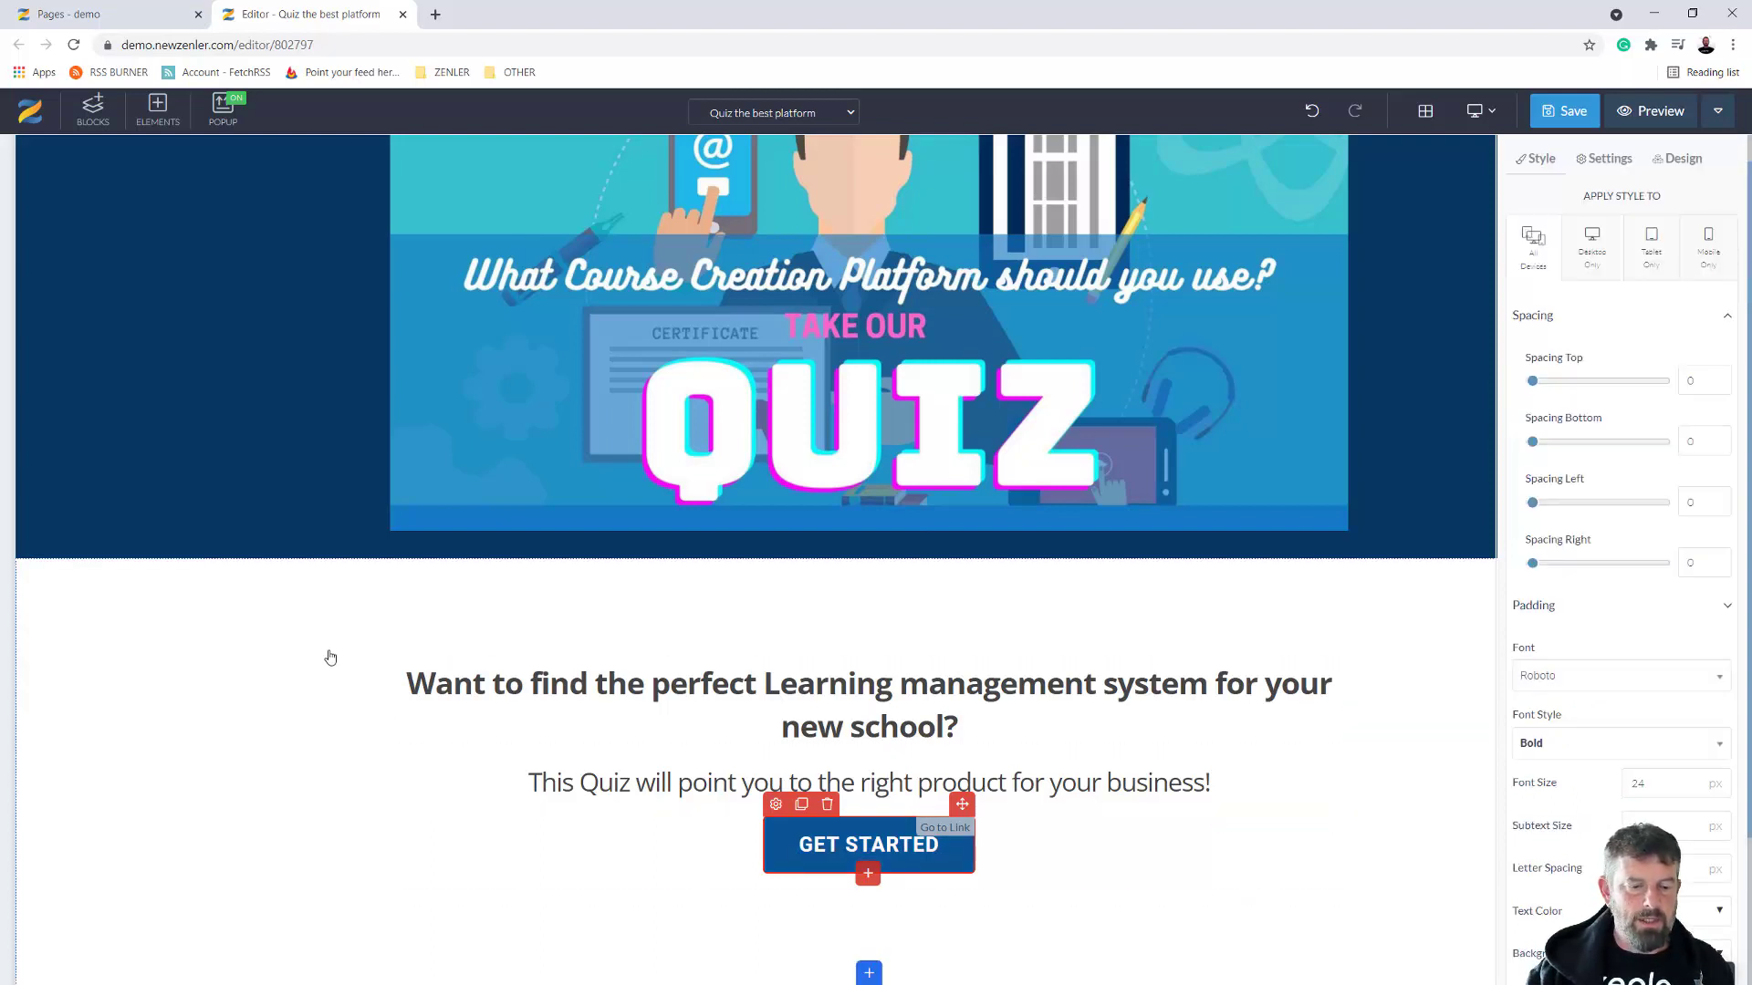
{"action": "left_click_drag", "start_coordinate": [307, 633], "coordinate": [301, 571]}
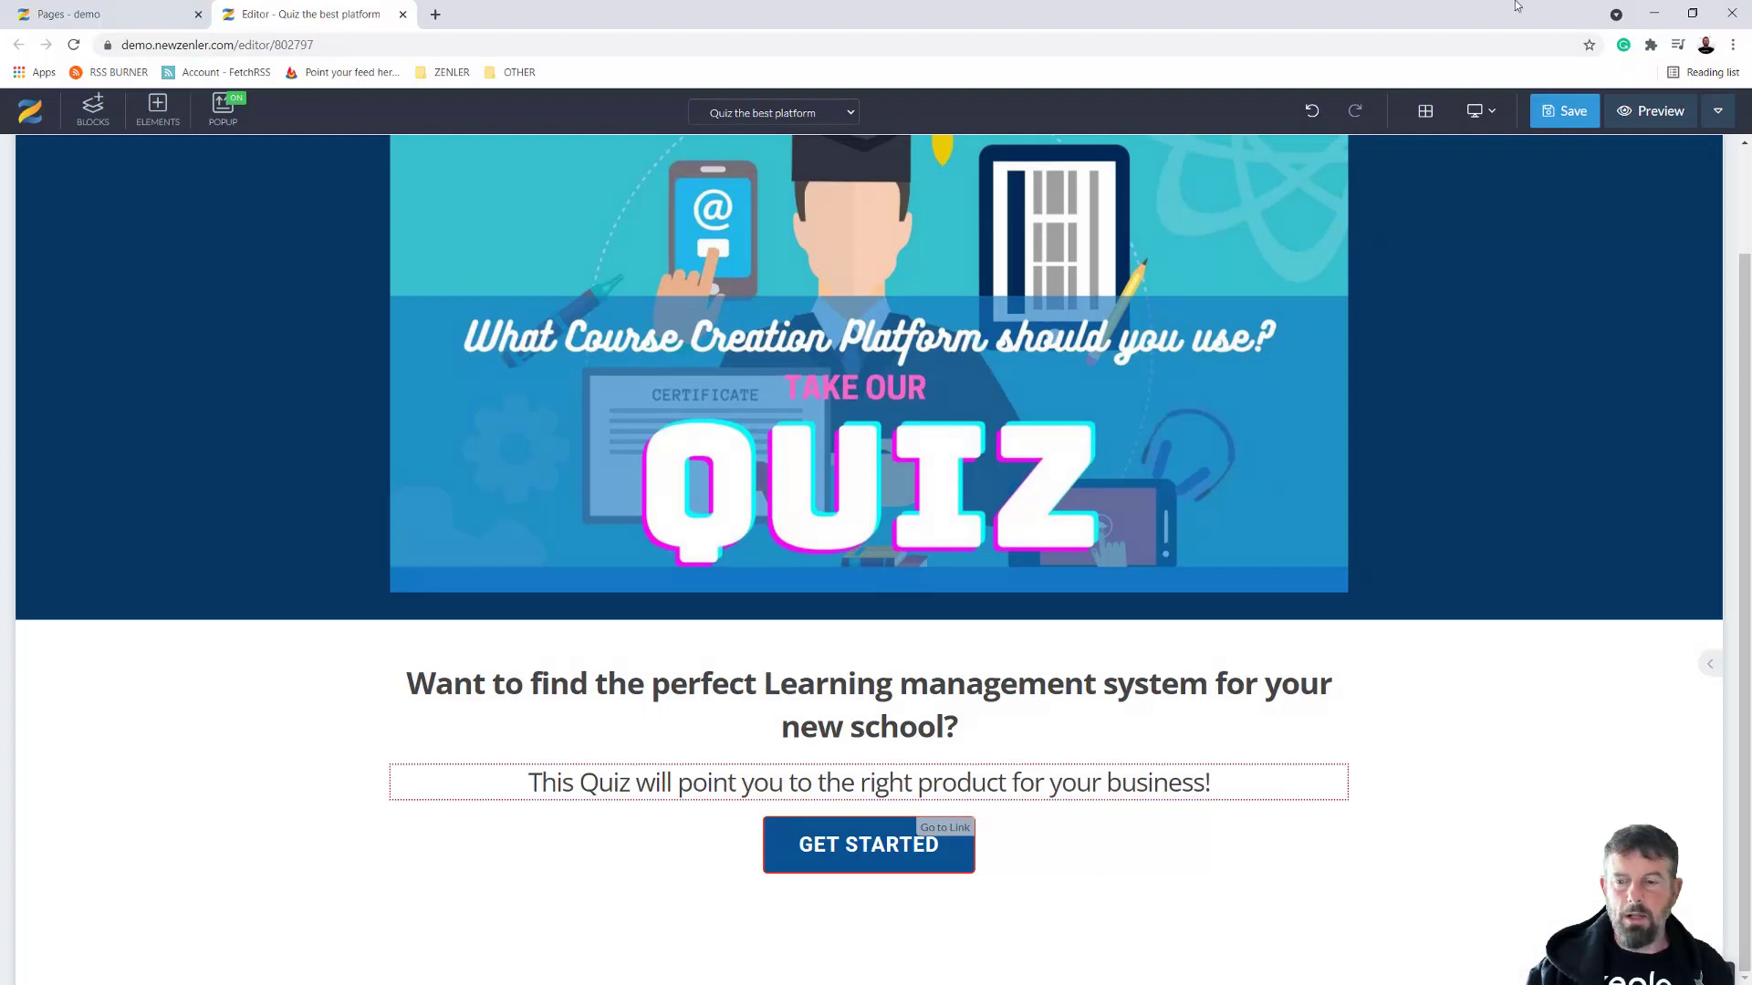
{"action": "key", "text": "ctrl+s"}
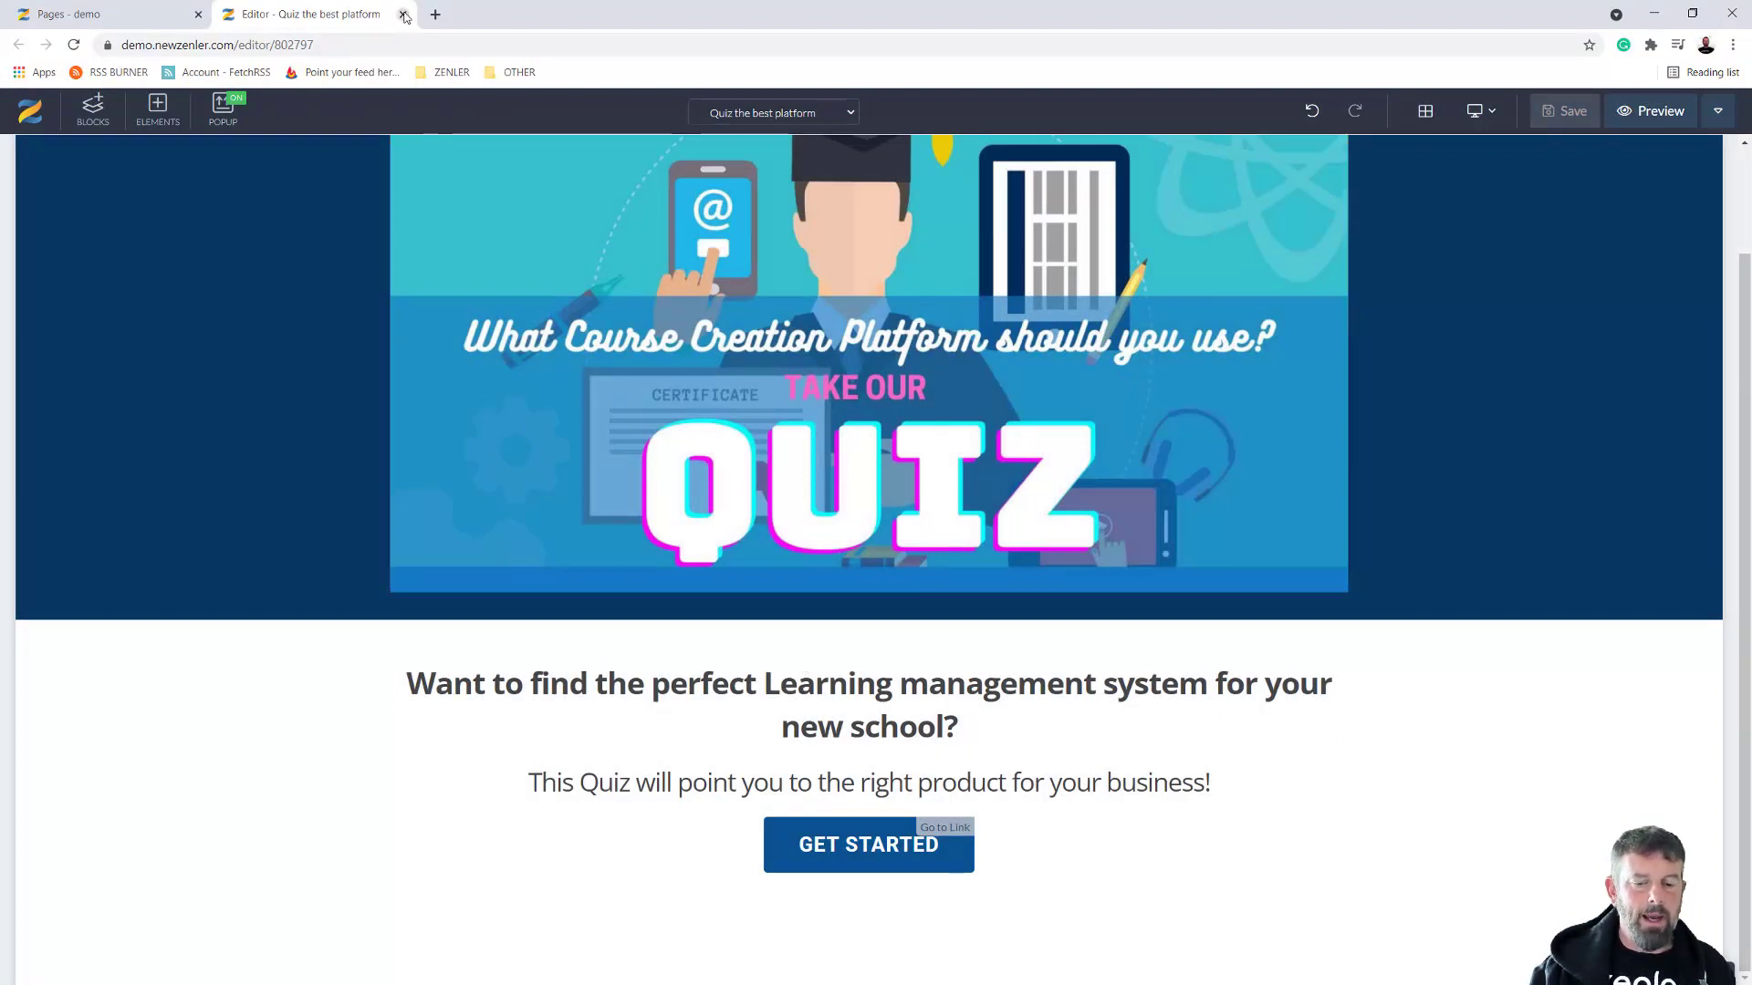
Preview the quiz page and close both the preview and the editor, returning to the site's Pages list
{"action": "left_click", "coordinate": [1645, 111]}
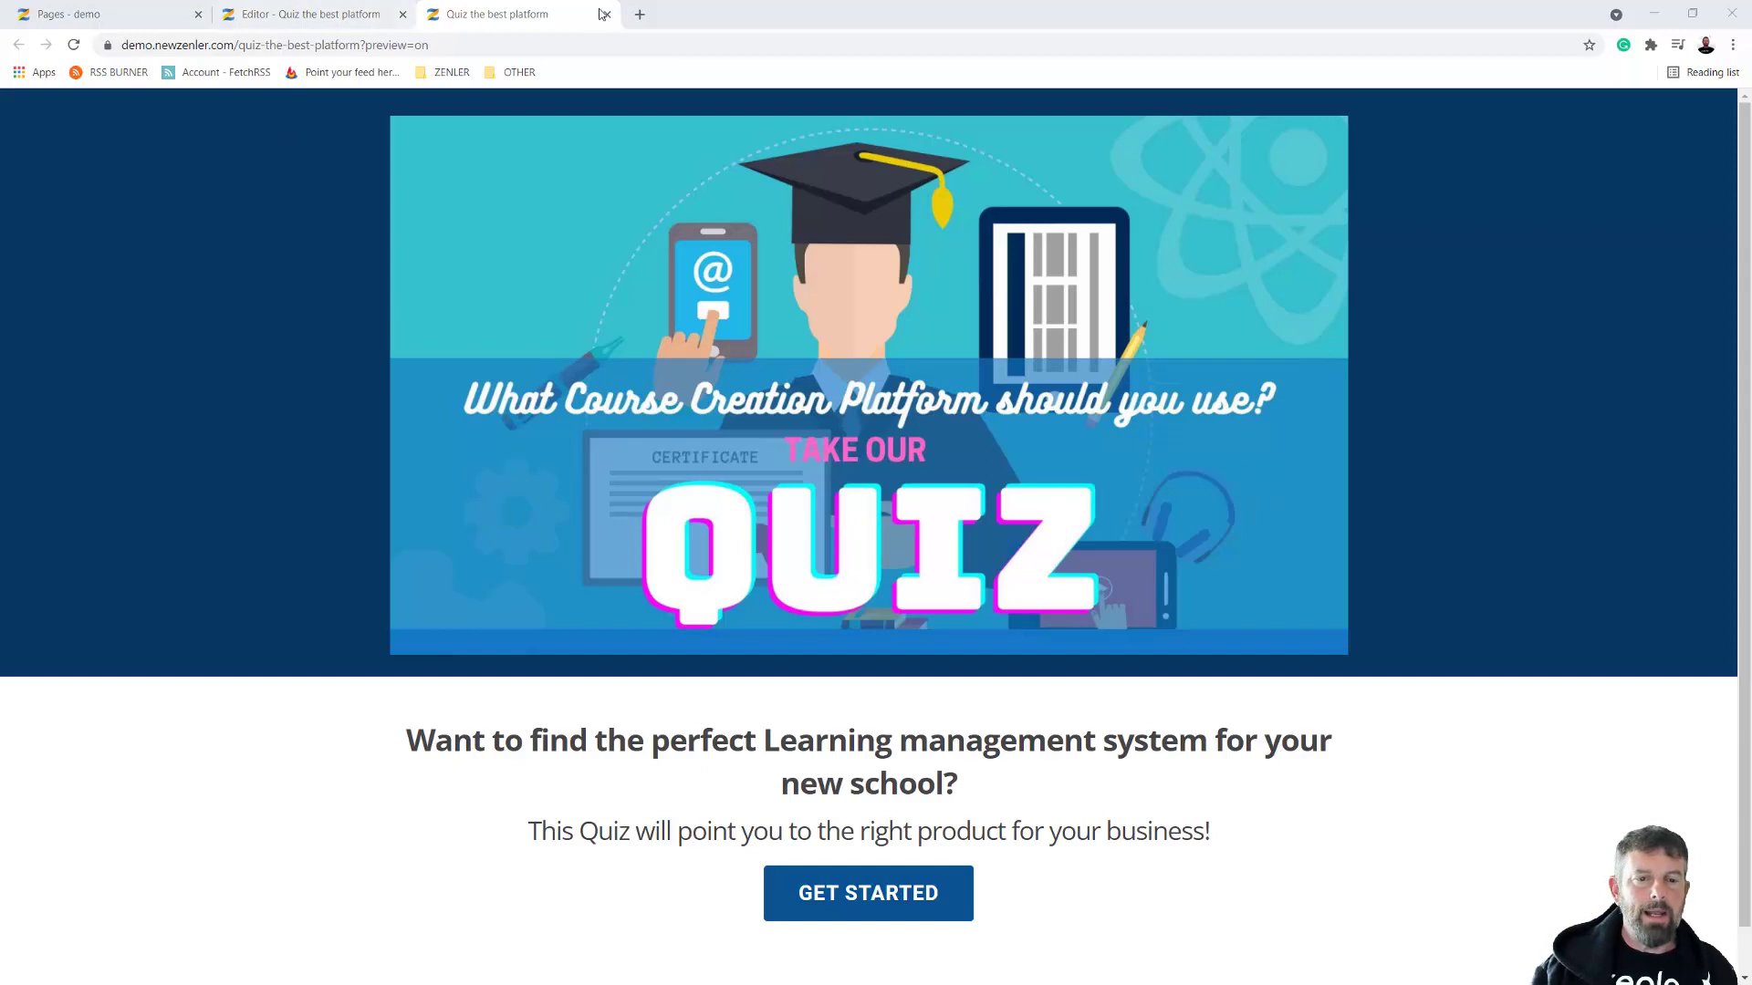
{"action": "left_click", "coordinate": [607, 13]}
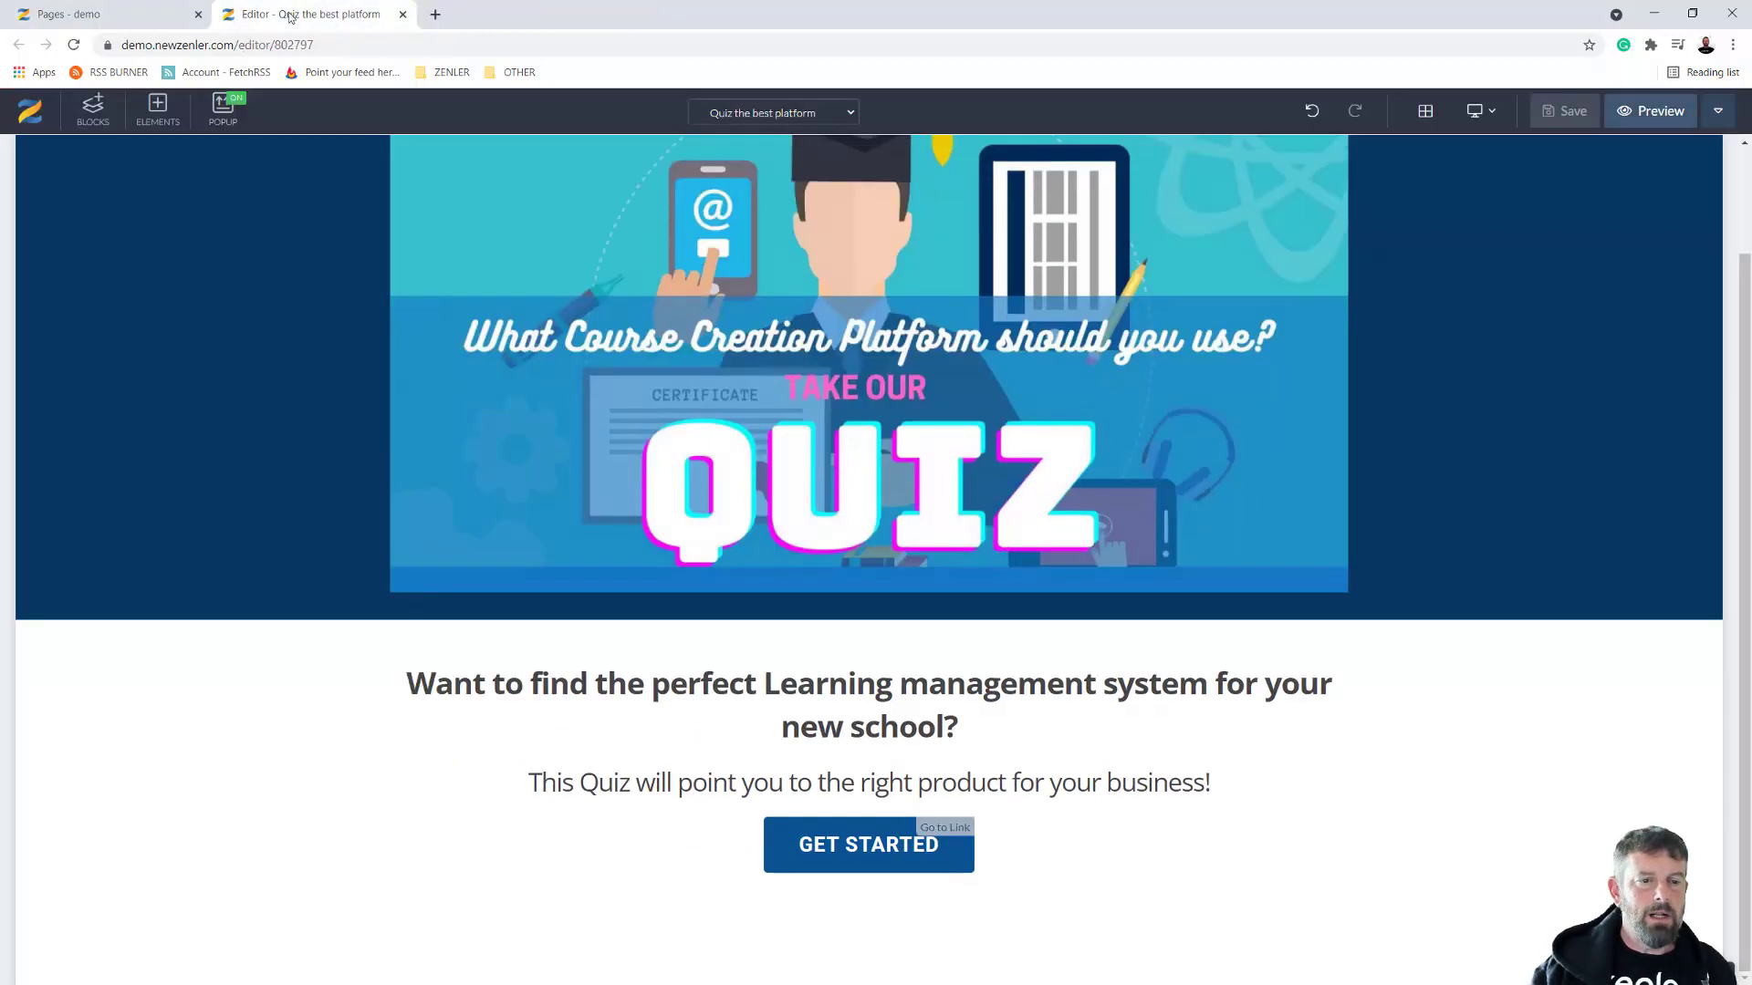
{"action": "left_click", "coordinate": [402, 14]}
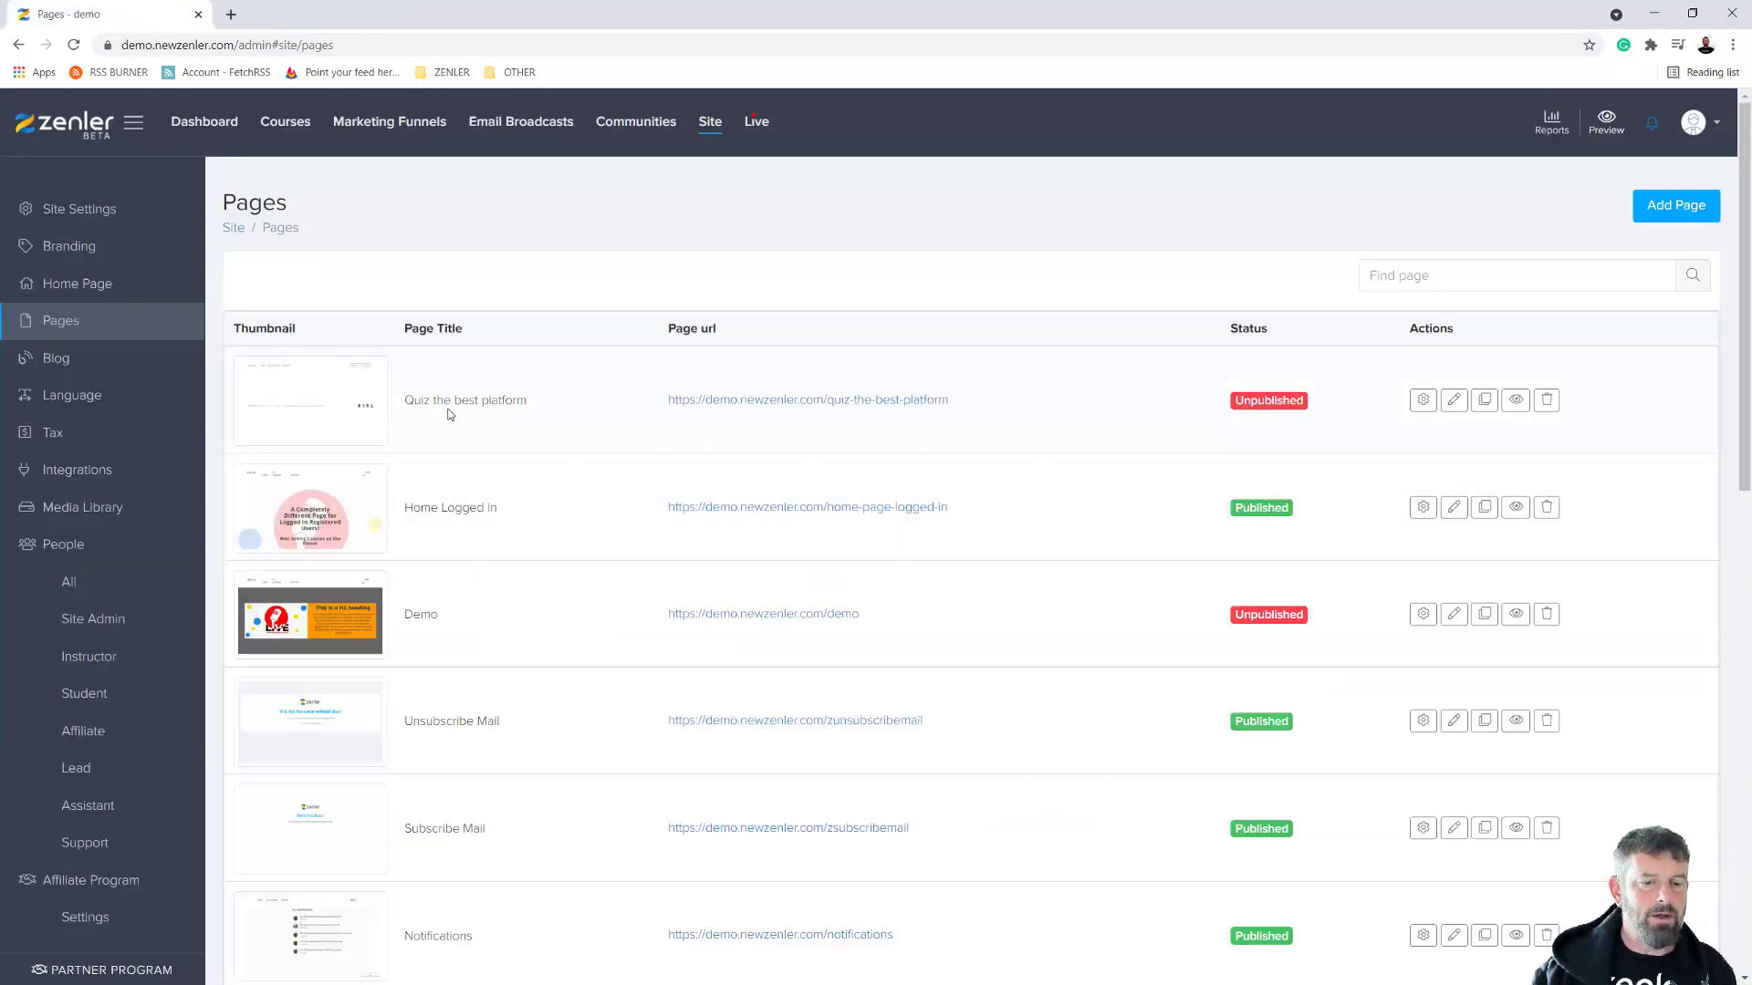
Check the page title in the Pages list against the quiz flowchart PDF in Adobe Acrobat, examining the Q1 label for page 2
{"action": "left_click_drag", "start_coordinate": [406, 401], "coordinate": [542, 406]}
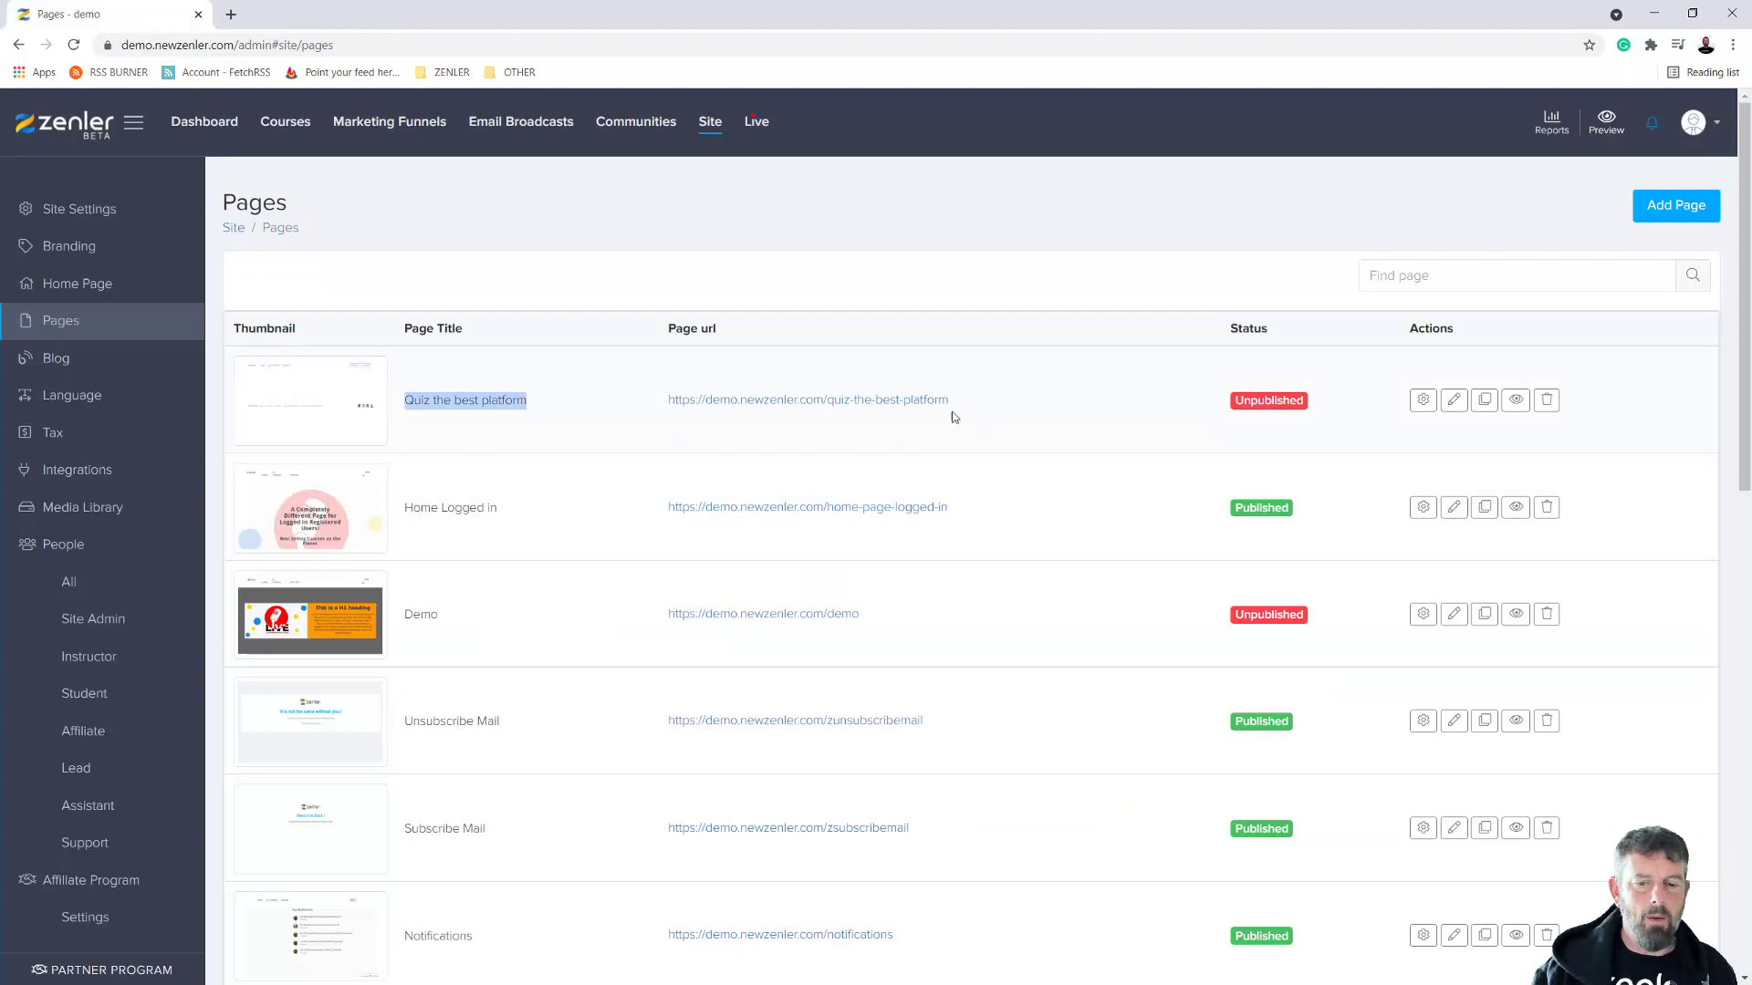
{"action": "left_click_drag", "start_coordinate": [1751, 438], "coordinate": [999, 173]}
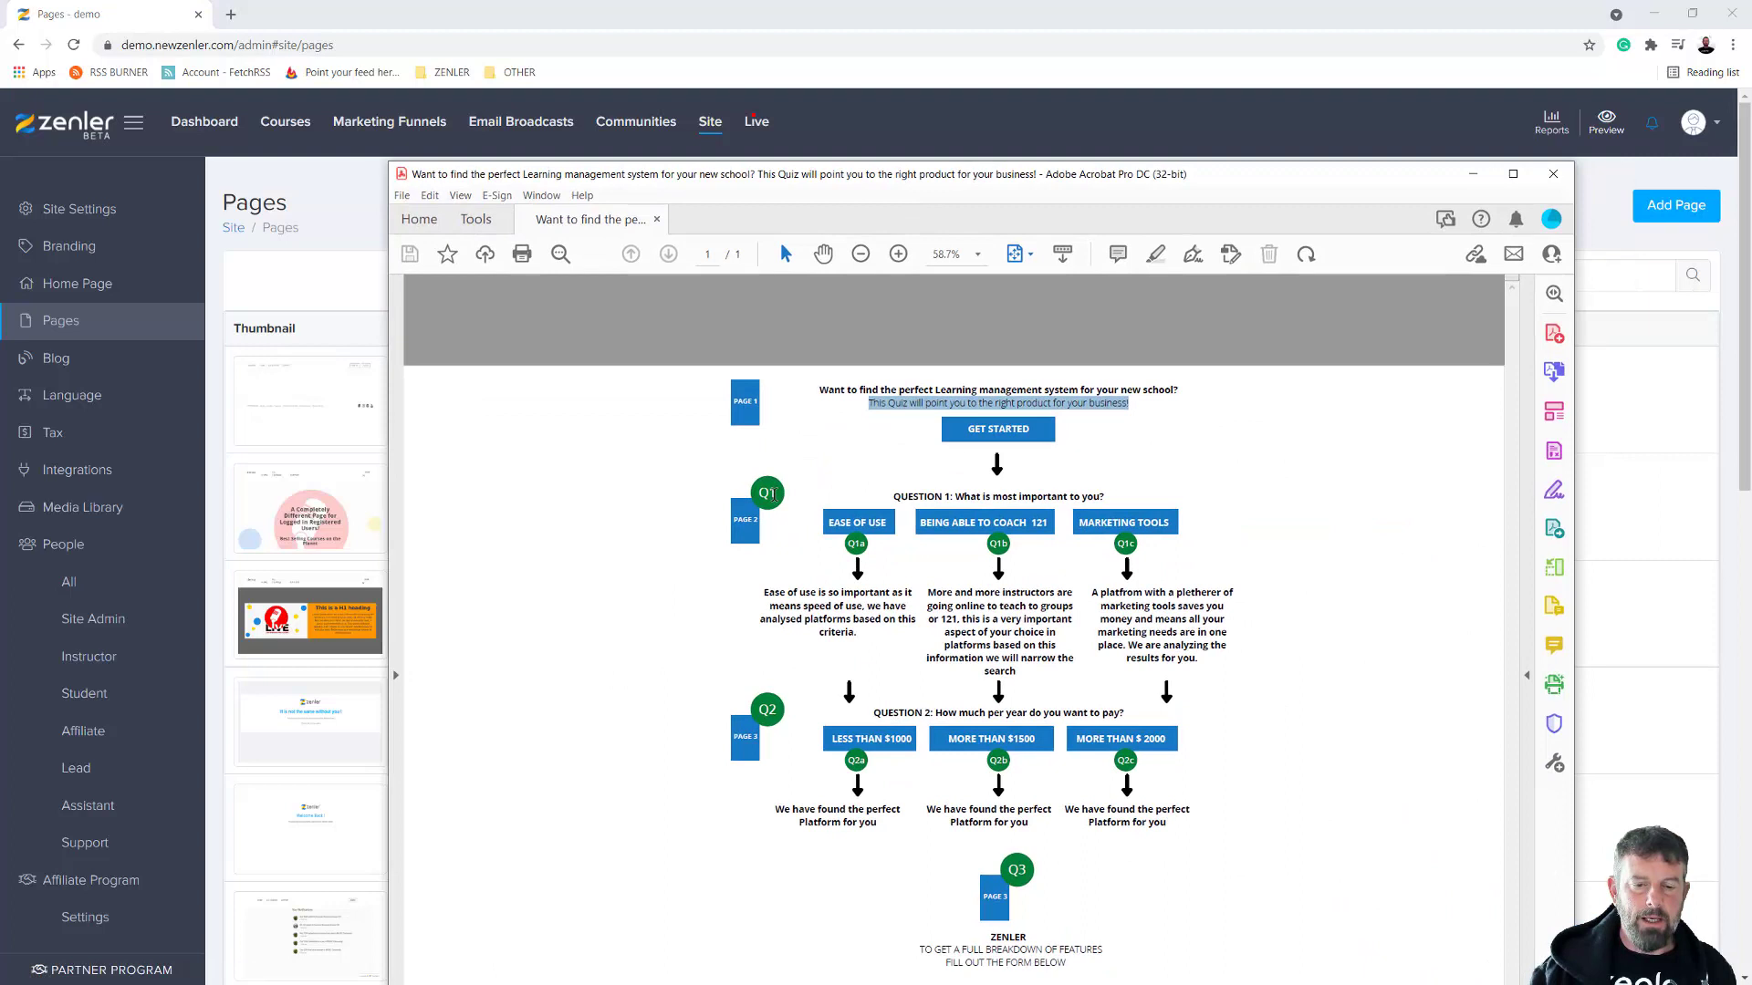
{"action": "left_click", "coordinate": [766, 494]}
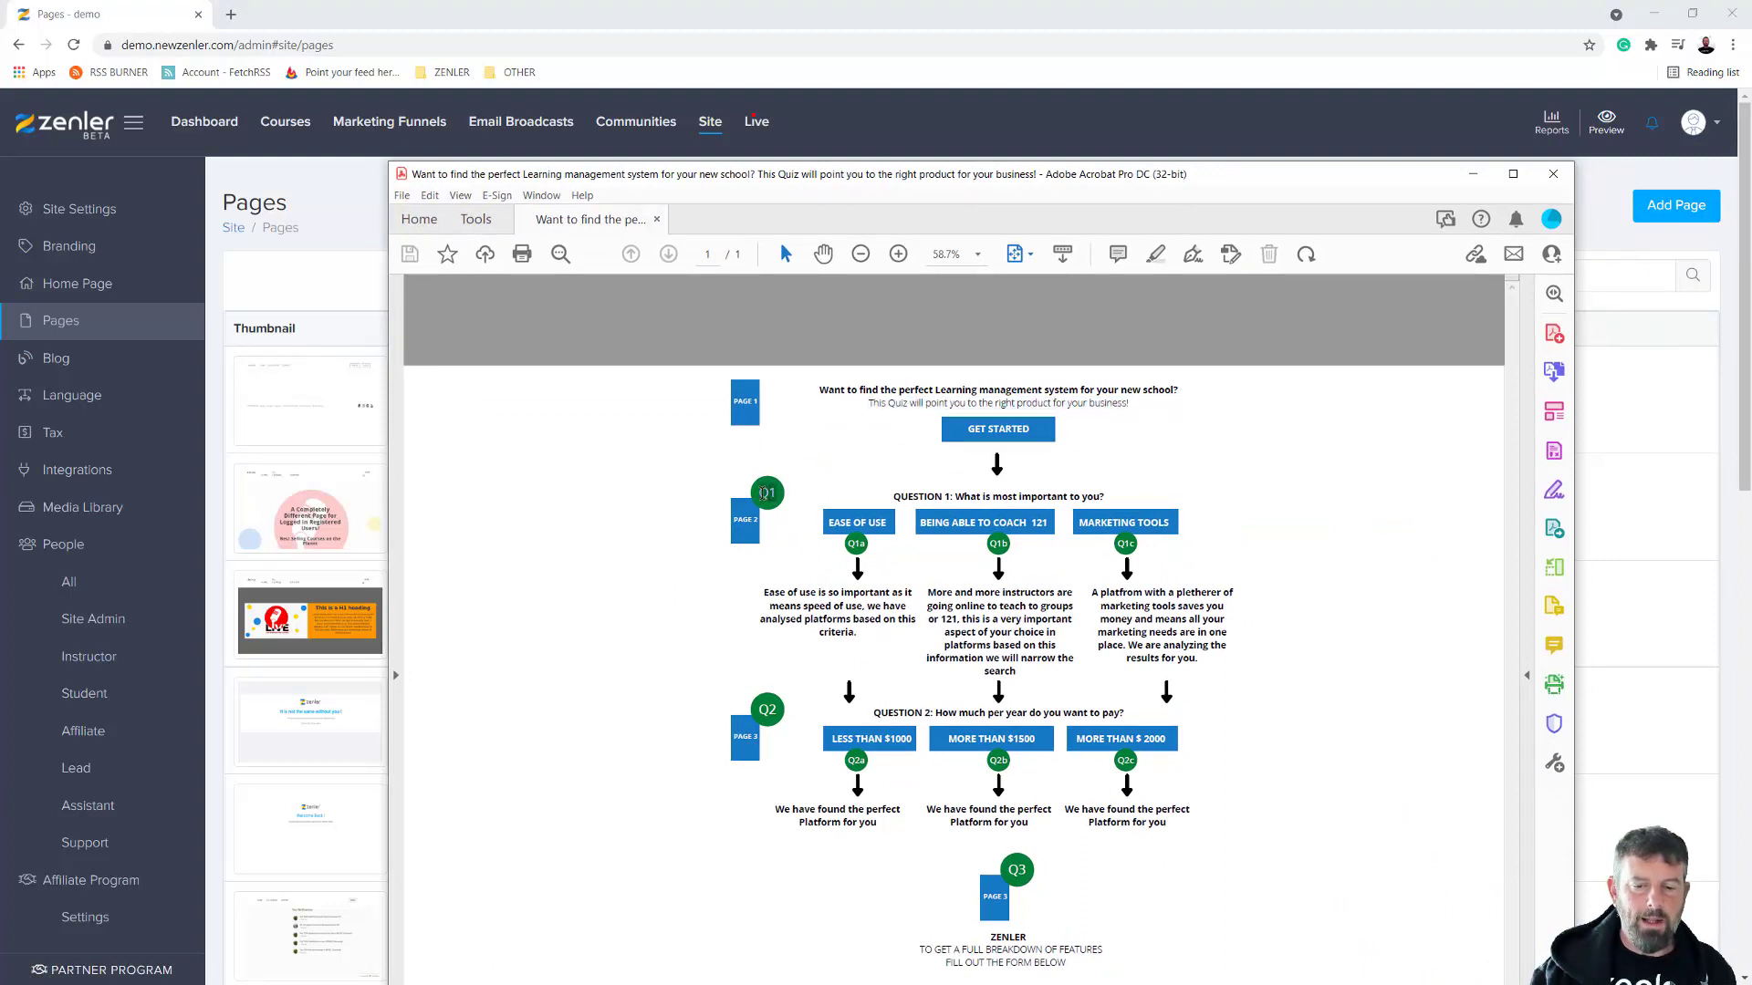
{"action": "left_click_drag", "start_coordinate": [716, 182], "coordinate": [1751, 484]}
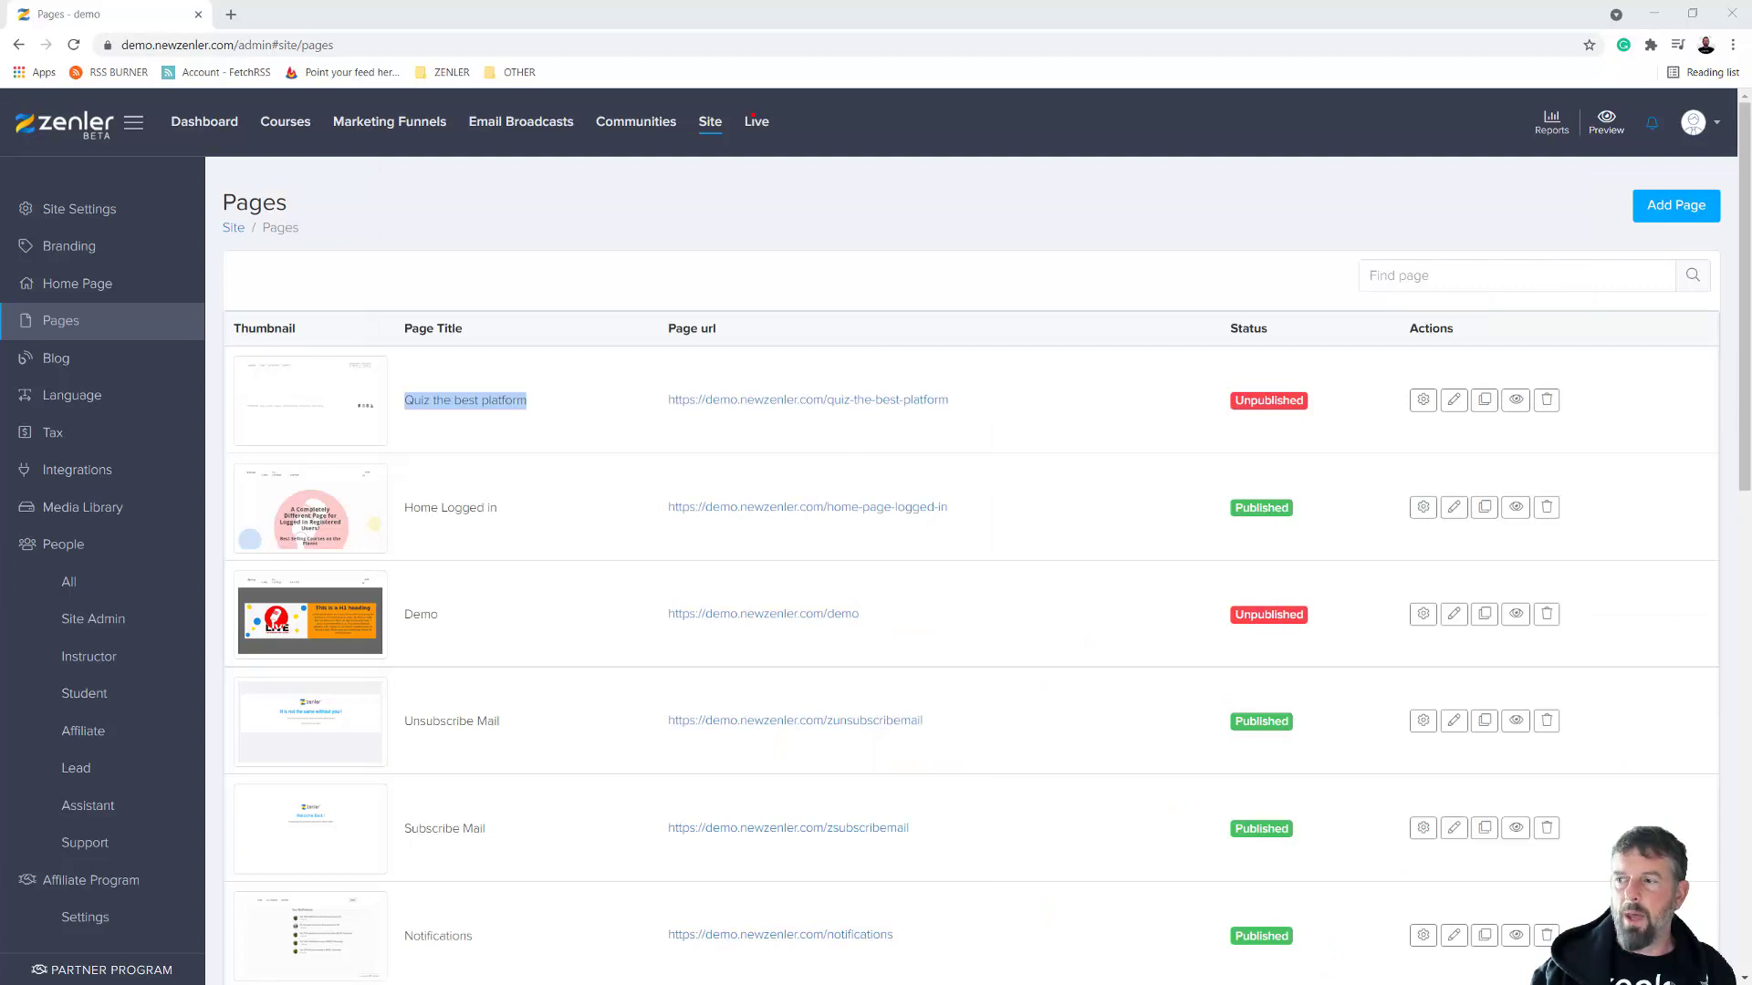
Clone the page "Quiz the best platform" and change the copy's page name to "Quiz the best platform Question 1"
{"action": "left_click", "coordinate": [1484, 401]}
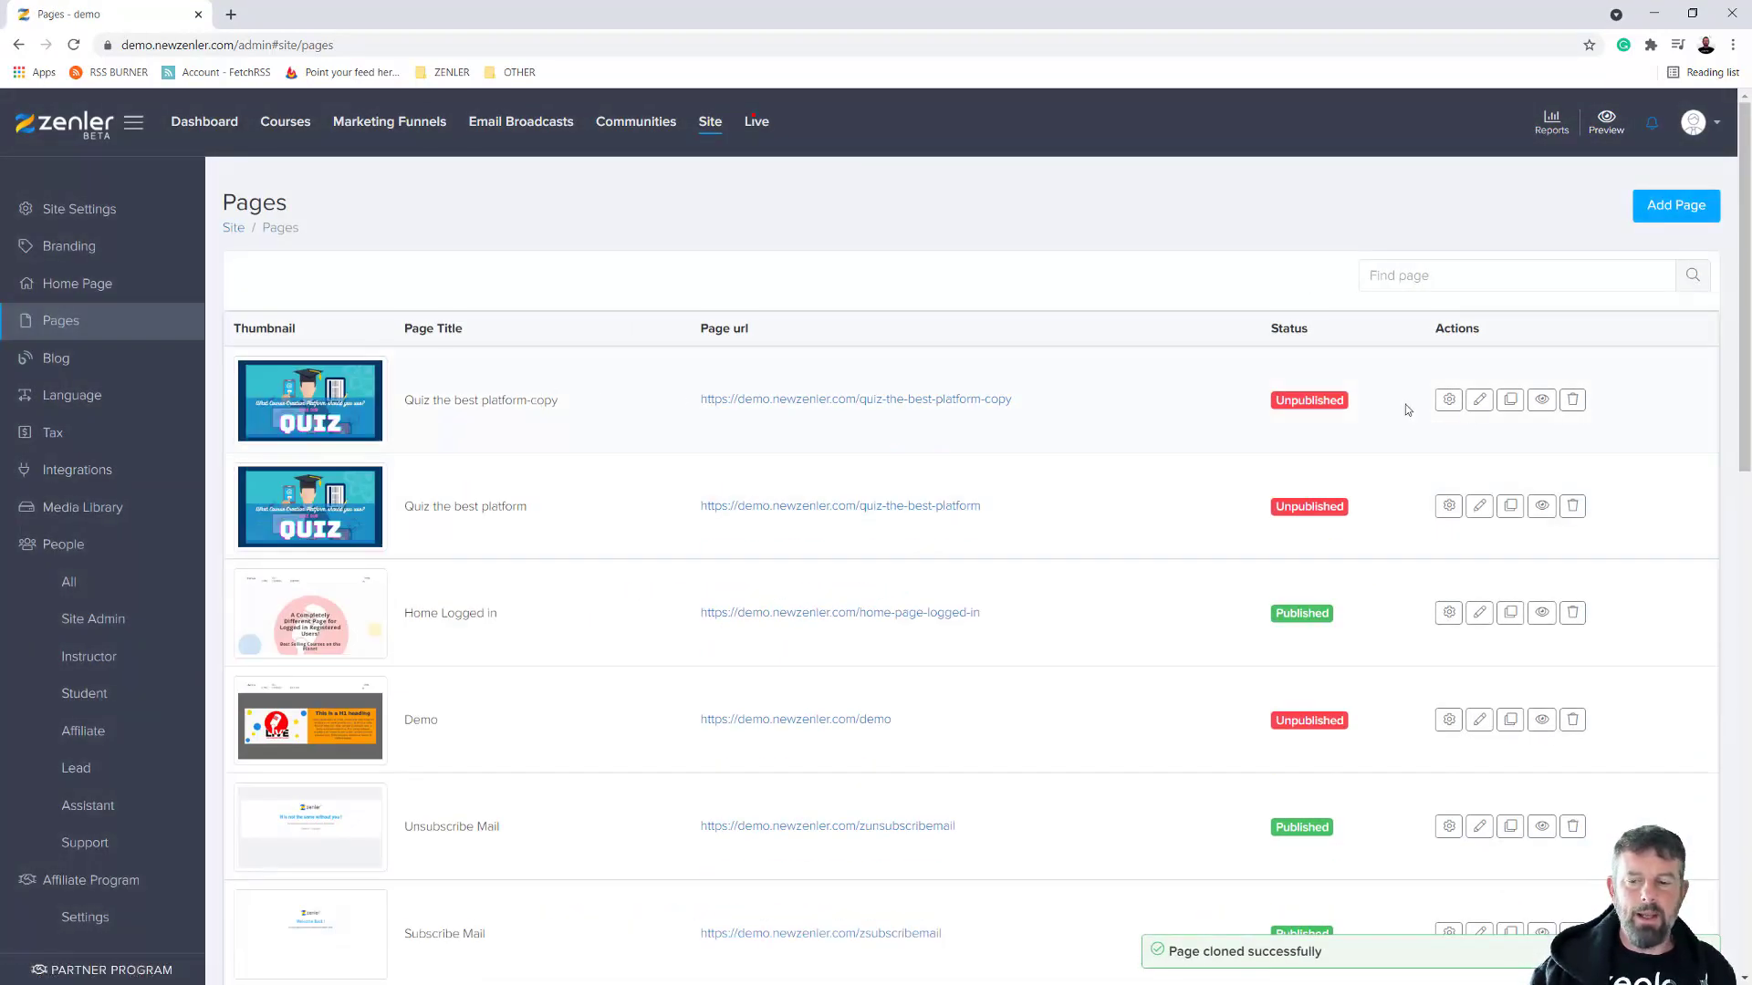
{"action": "left_click", "coordinate": [1449, 399]}
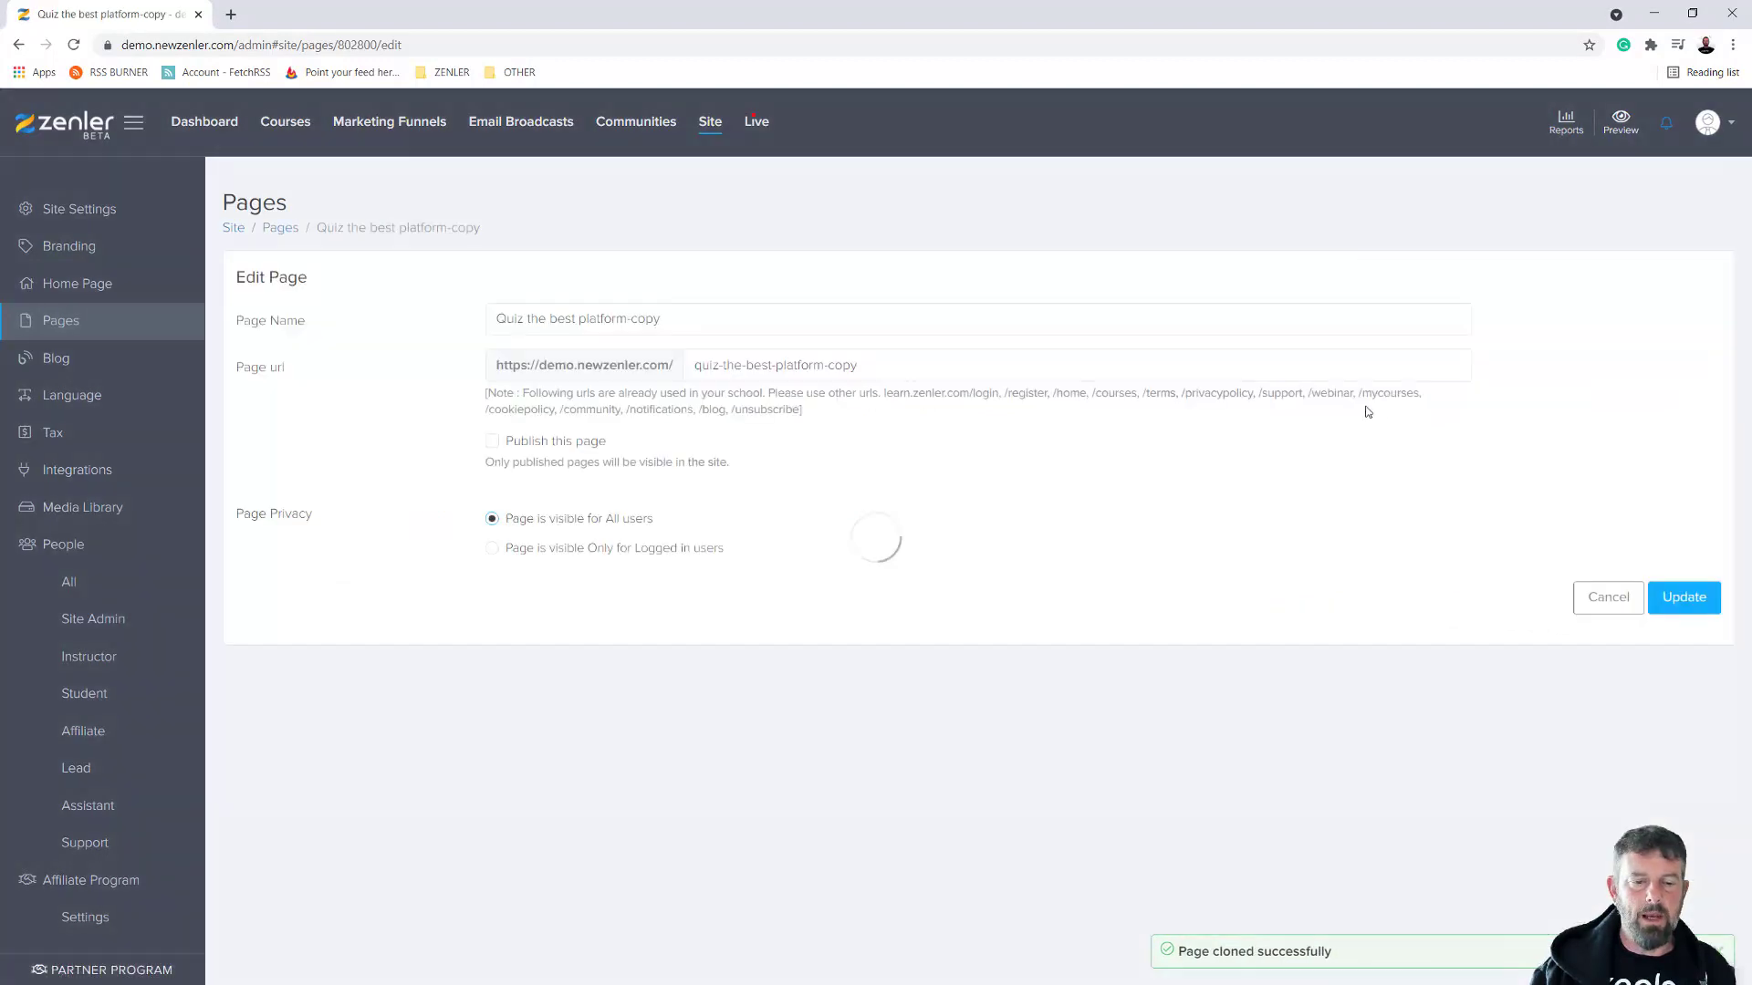
{"action": "left_click_drag", "start_coordinate": [664, 318], "coordinate": [630, 319]}
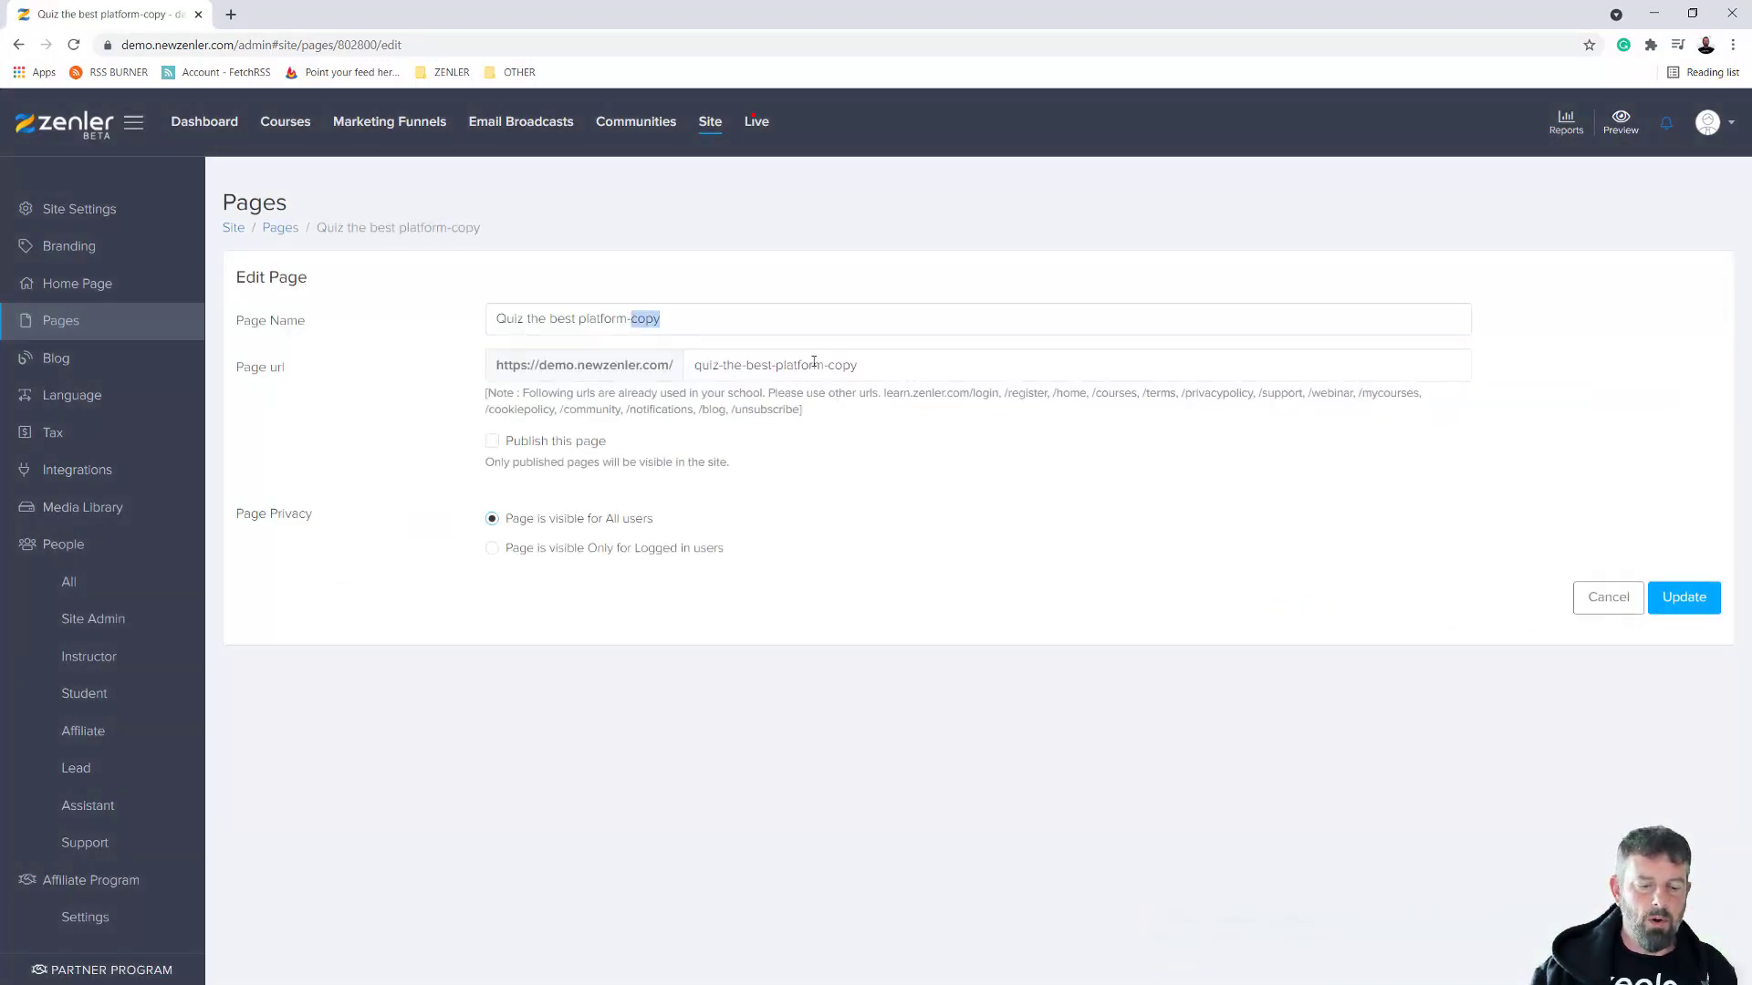
{"action": "type", "text": "Question 1"}
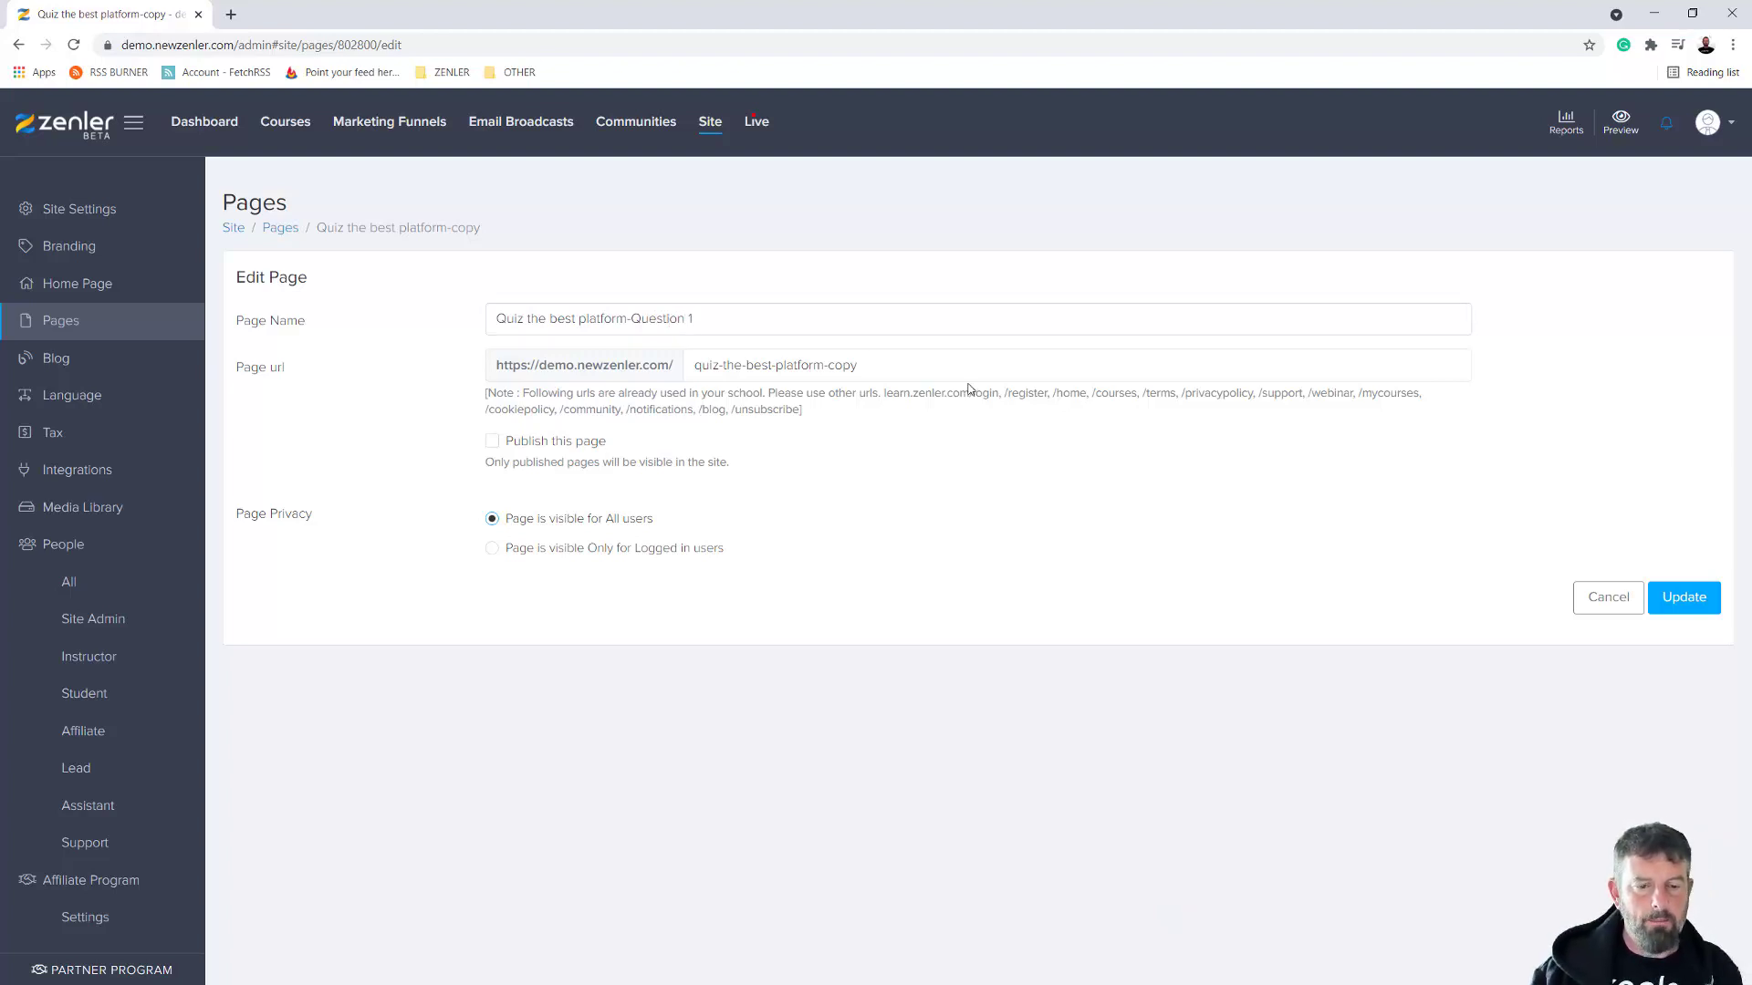
{"action": "key", "text": "BackSpace"}
Change the cloned page's URL to quiz-the-best-platform-Q1 and update the page
{"action": "left_click_drag", "start_coordinate": [871, 363], "coordinate": [841, 365]}
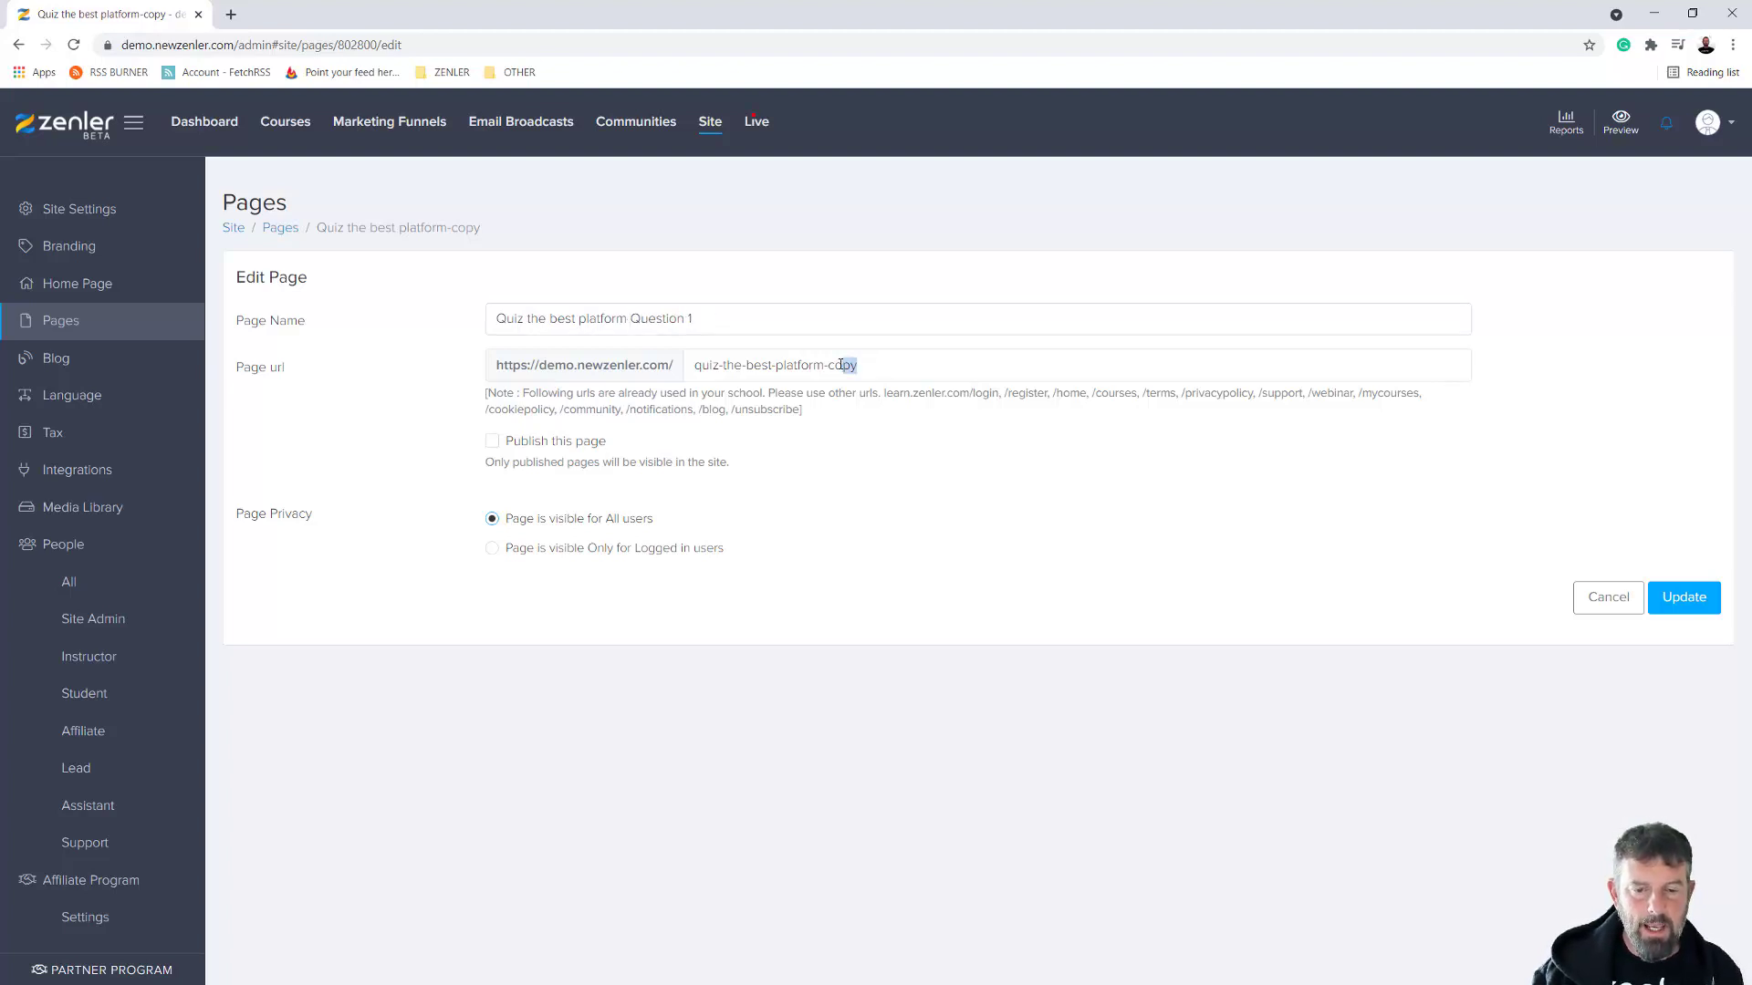
{"action": "type", "text": "Q1"}
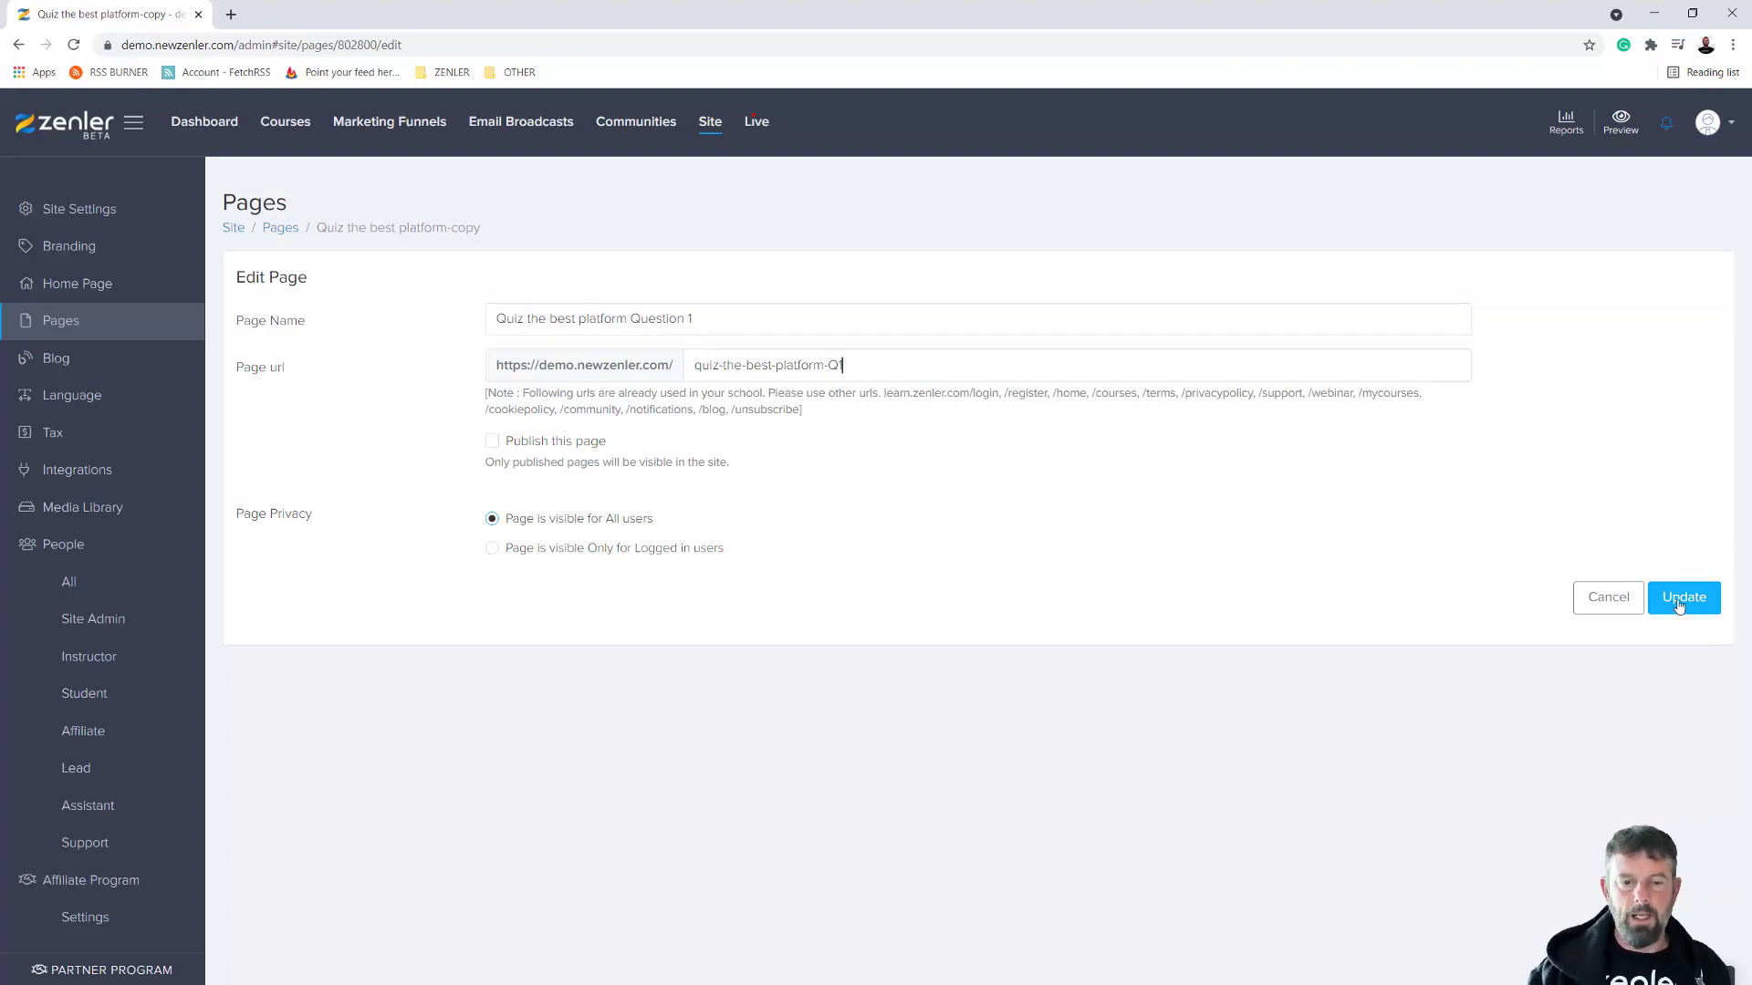
{"action": "left_click", "coordinate": [1680, 605]}
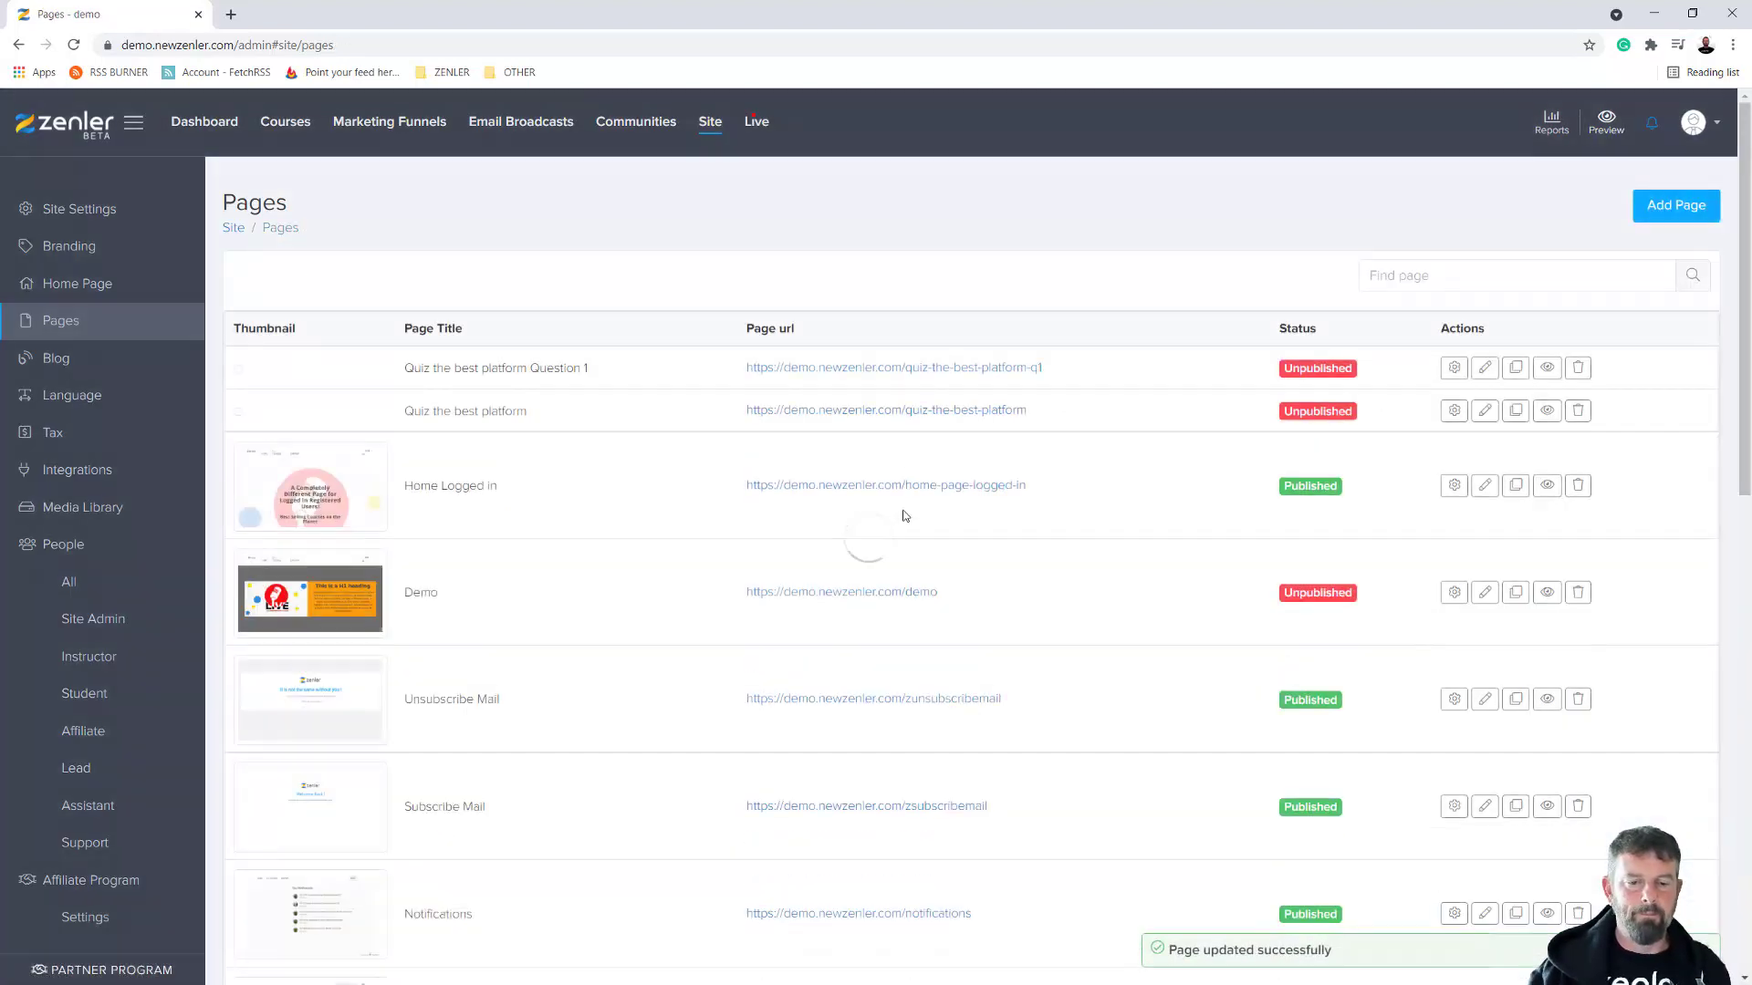
Open the Question 1 page in the editor and replace its main heading with "What is most important to you?", copied from the flowchart PDF in Adobe Acrobat
{"action": "left_click", "coordinate": [1482, 402]}
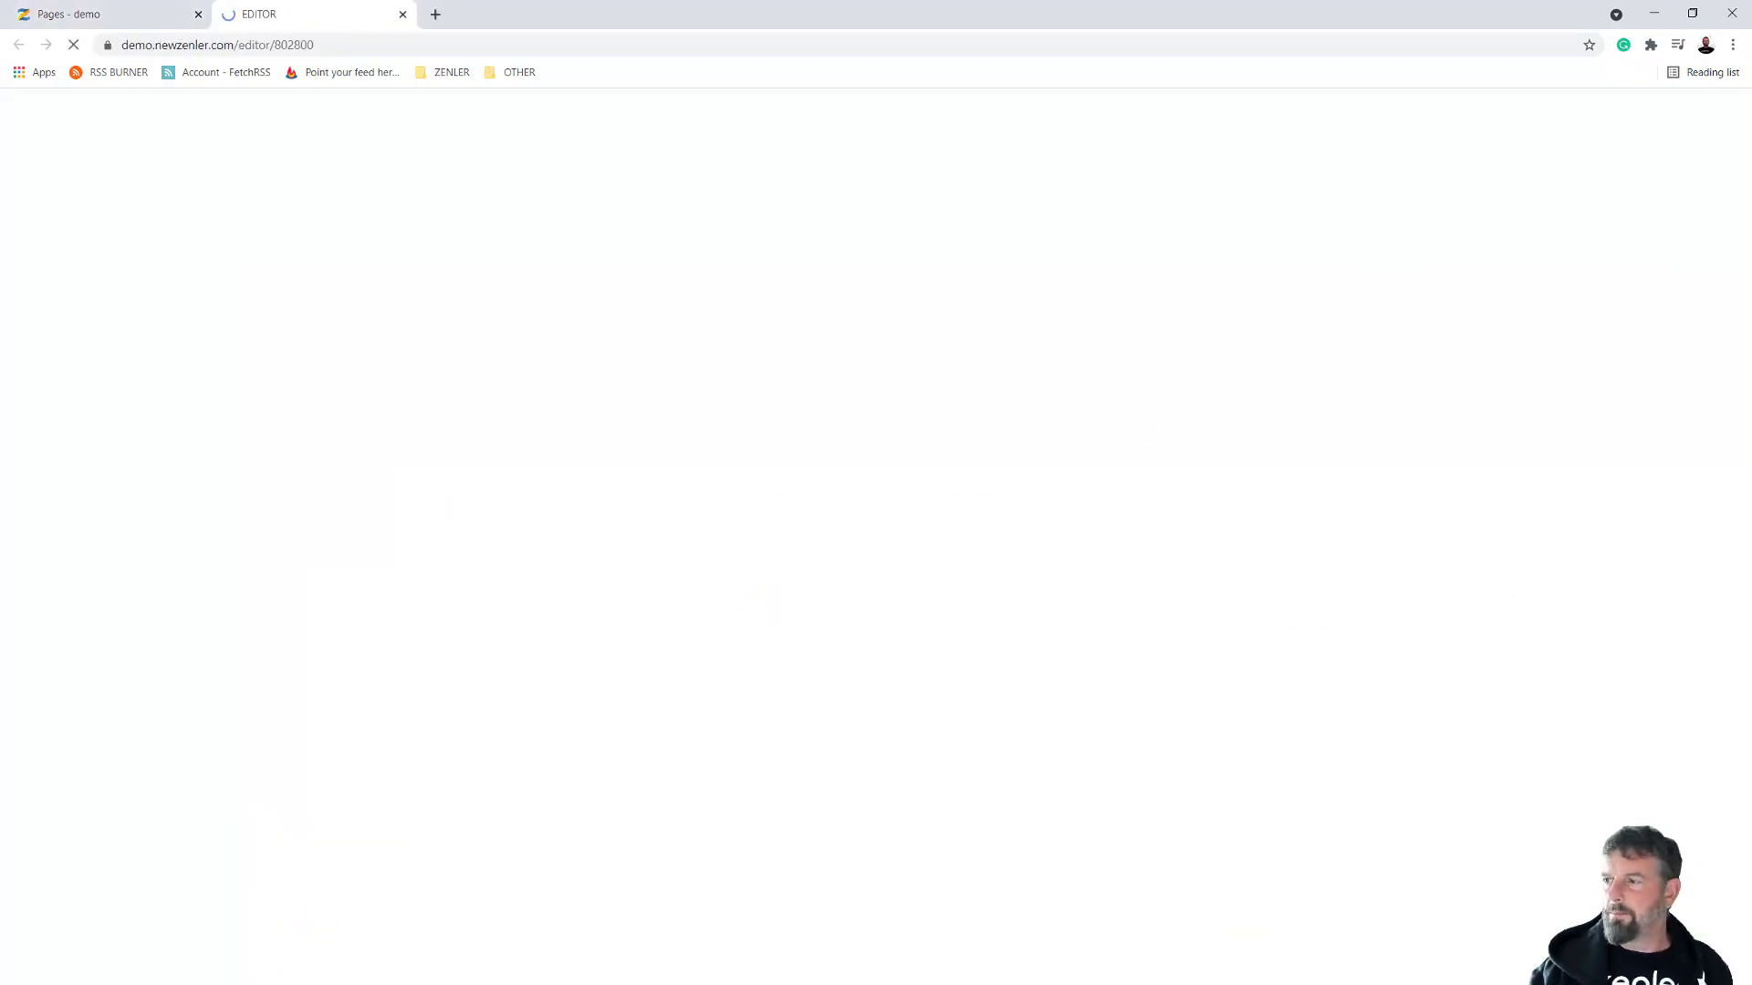
{"action": "left_click_drag", "start_coordinate": [1751, 492], "coordinate": [885, 206]}
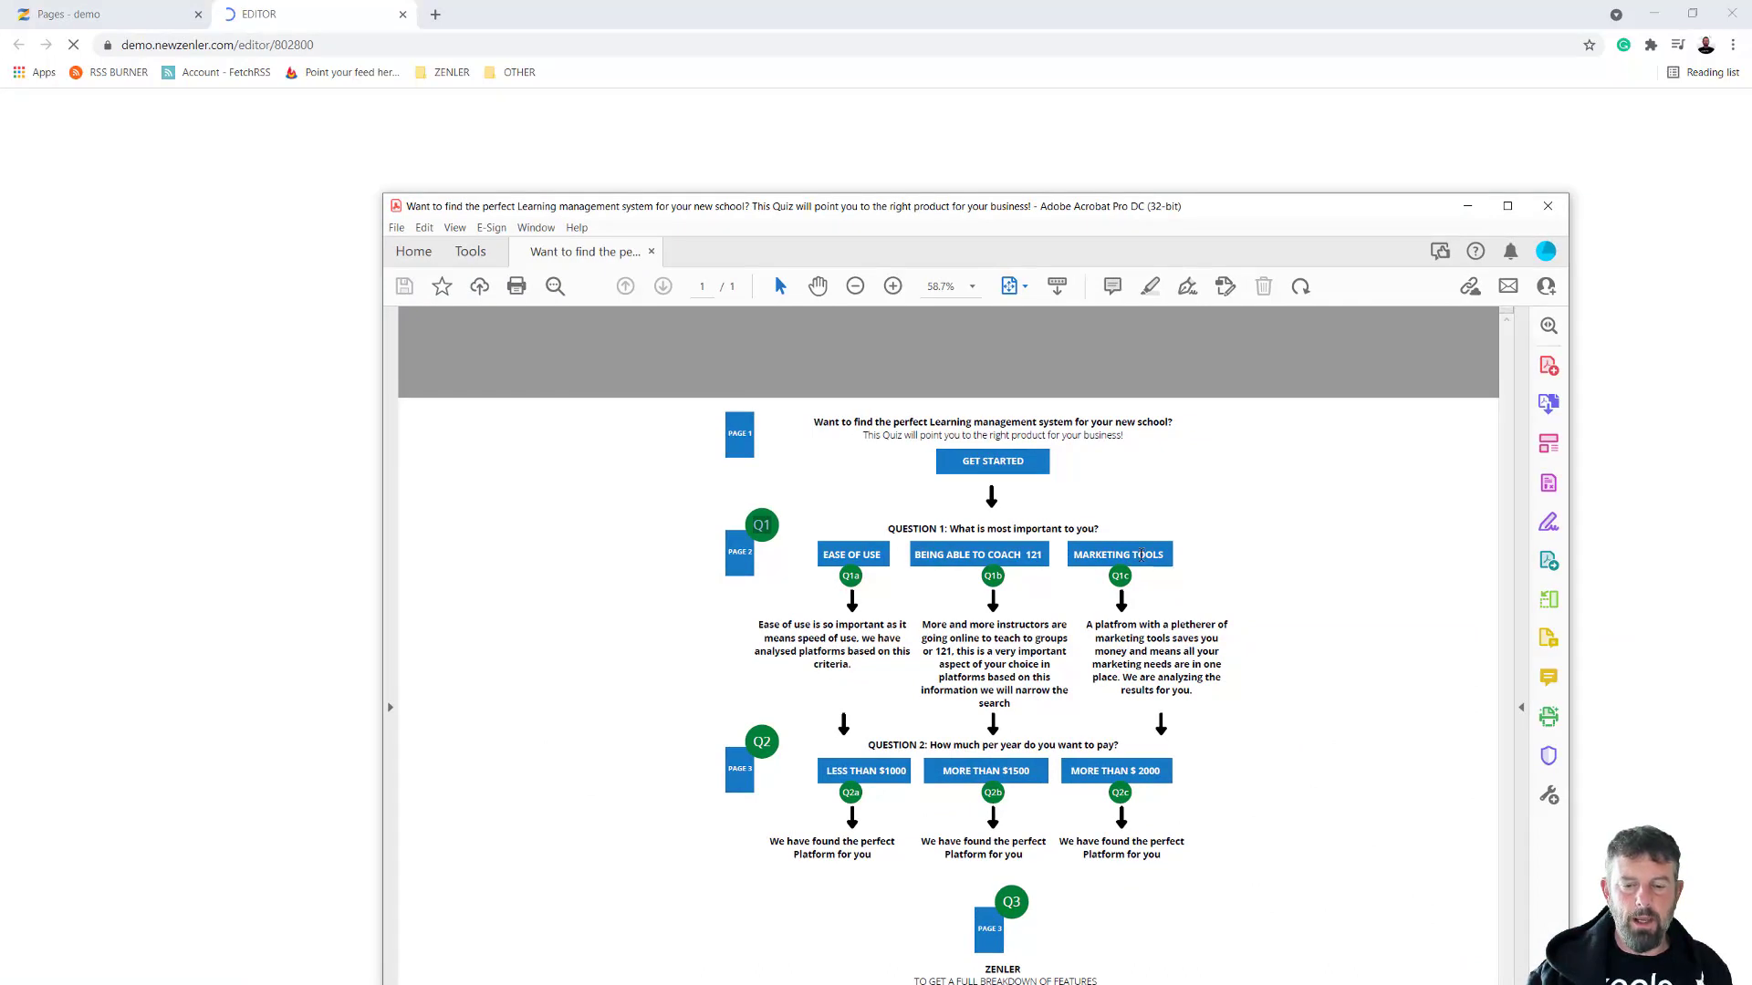
{"action": "left_click_drag", "start_coordinate": [1111, 529], "coordinate": [1005, 537]}
{"action": "key", "text": "ctrl+c"}
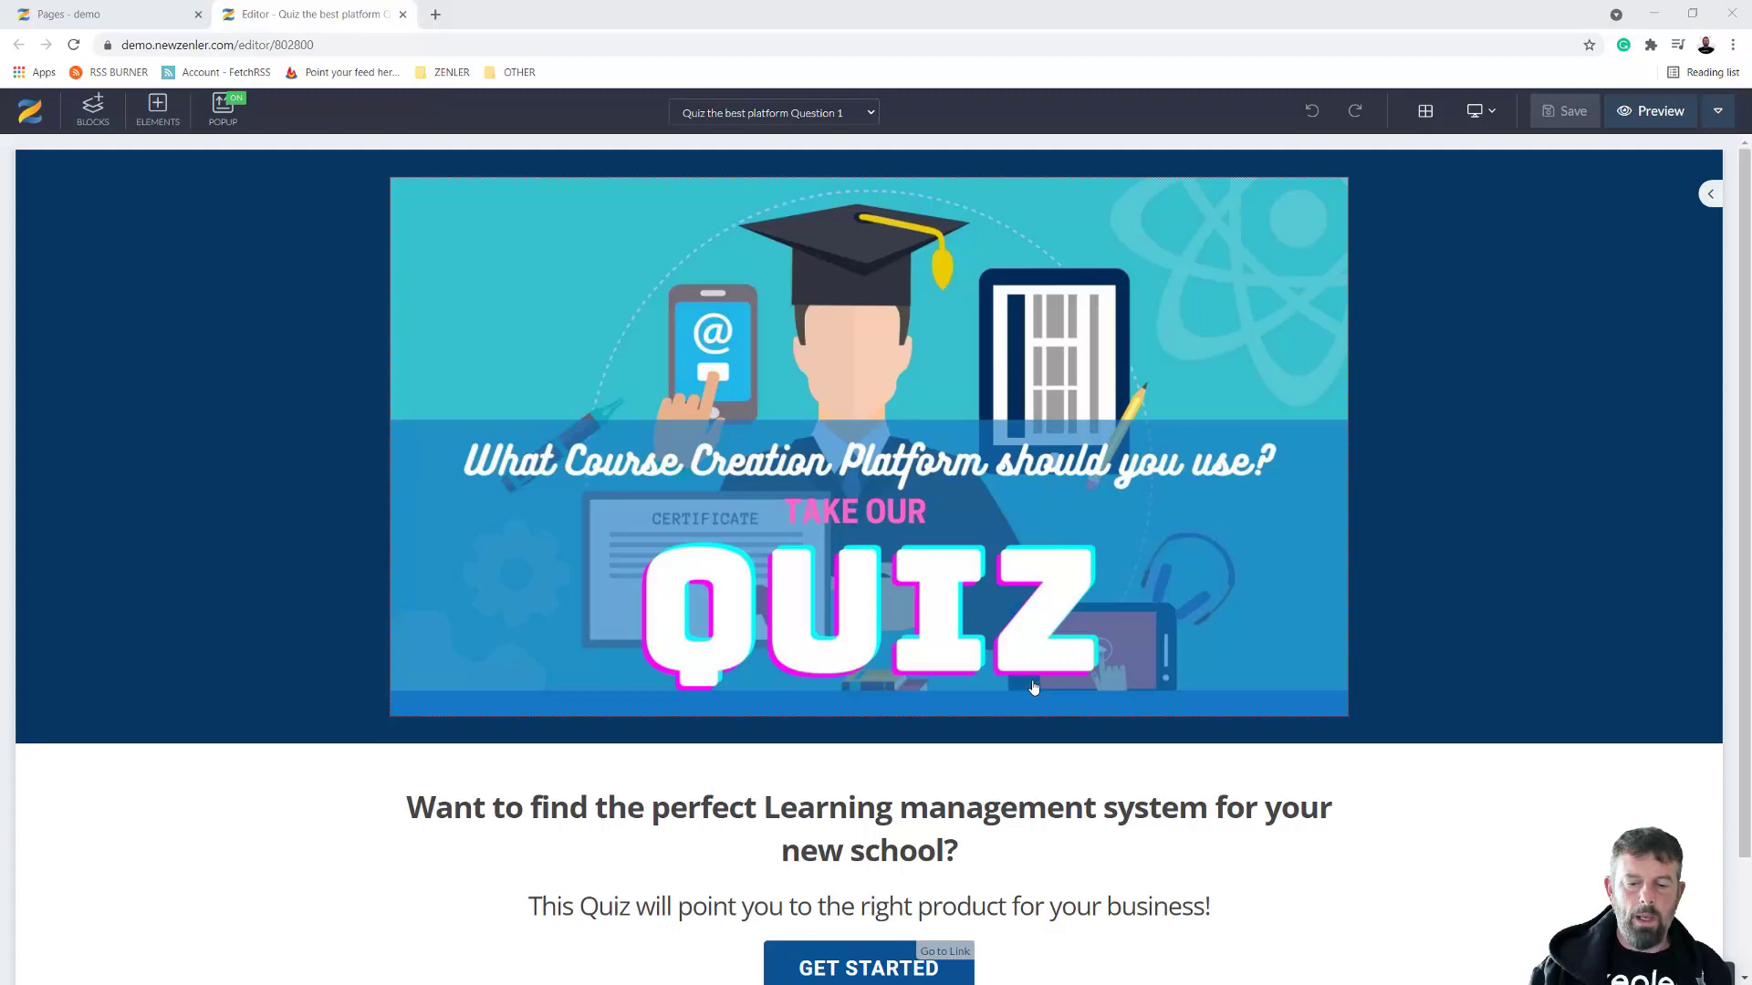
{"action": "scroll", "coordinate": [1031, 689], "scroll_direction": "down", "scroll_amount": 2}
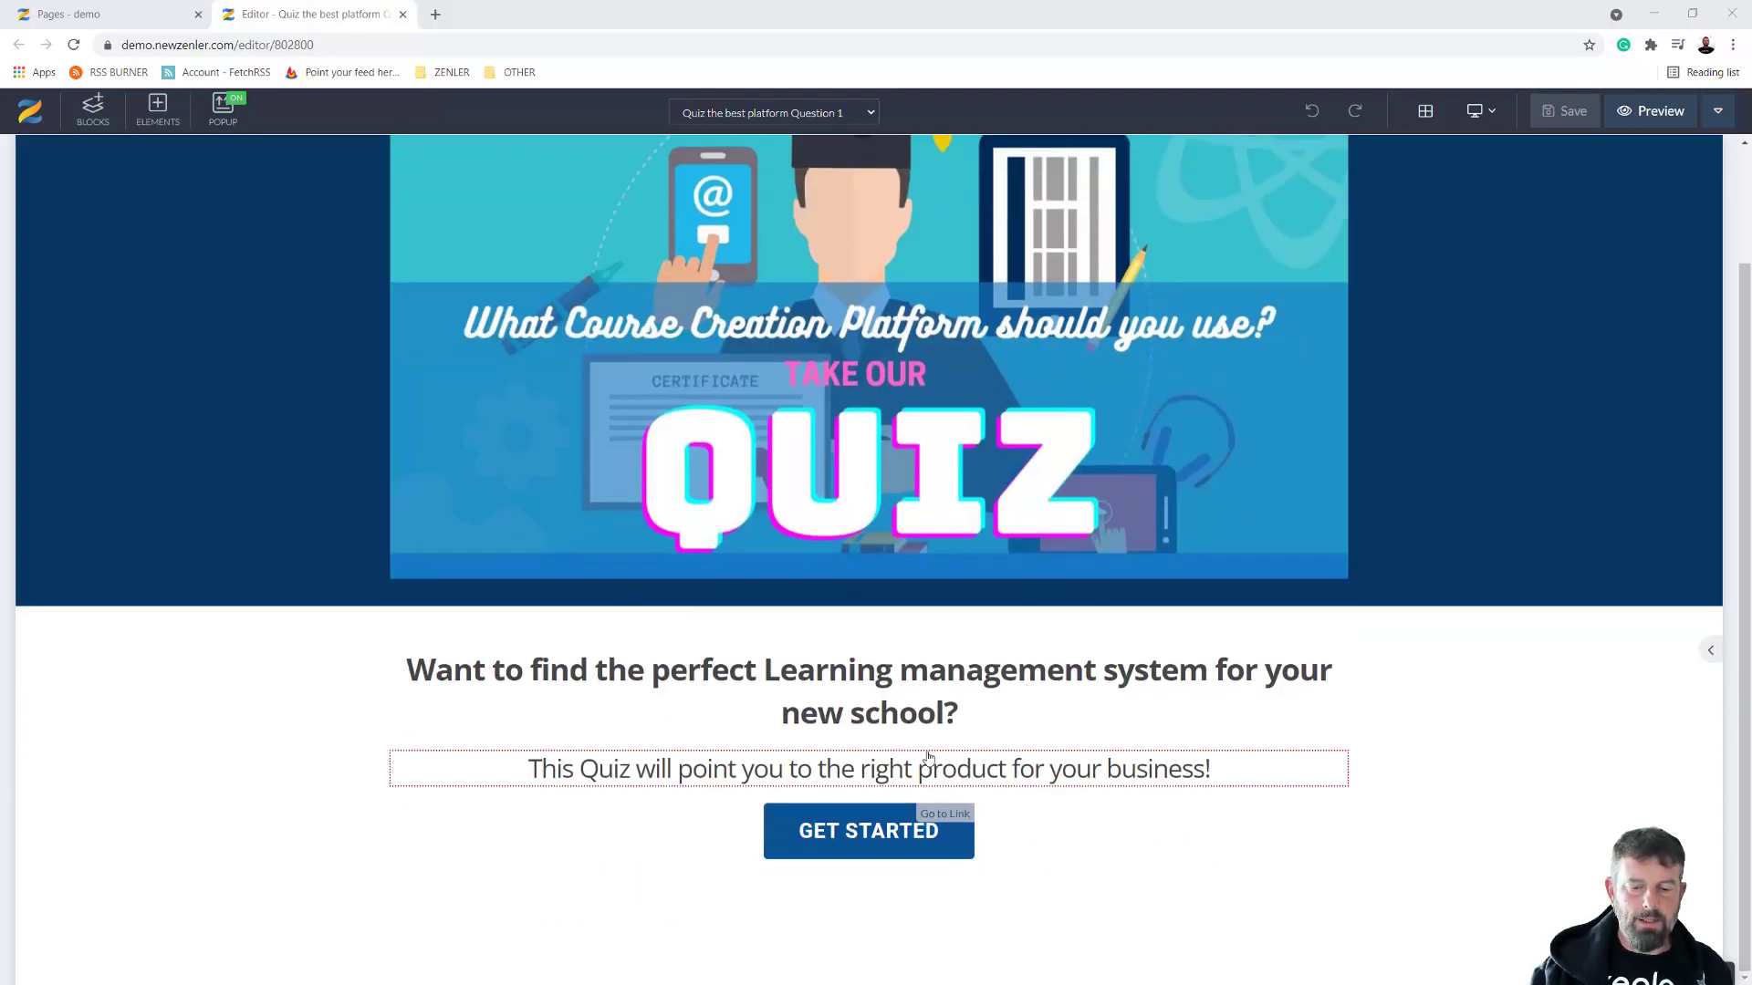
{"action": "left_click", "coordinate": [850, 703]}
{"action": "left_click_drag", "start_coordinate": [958, 715], "coordinate": [419, 676]}
{"action": "key", "text": "ctrl+v"}
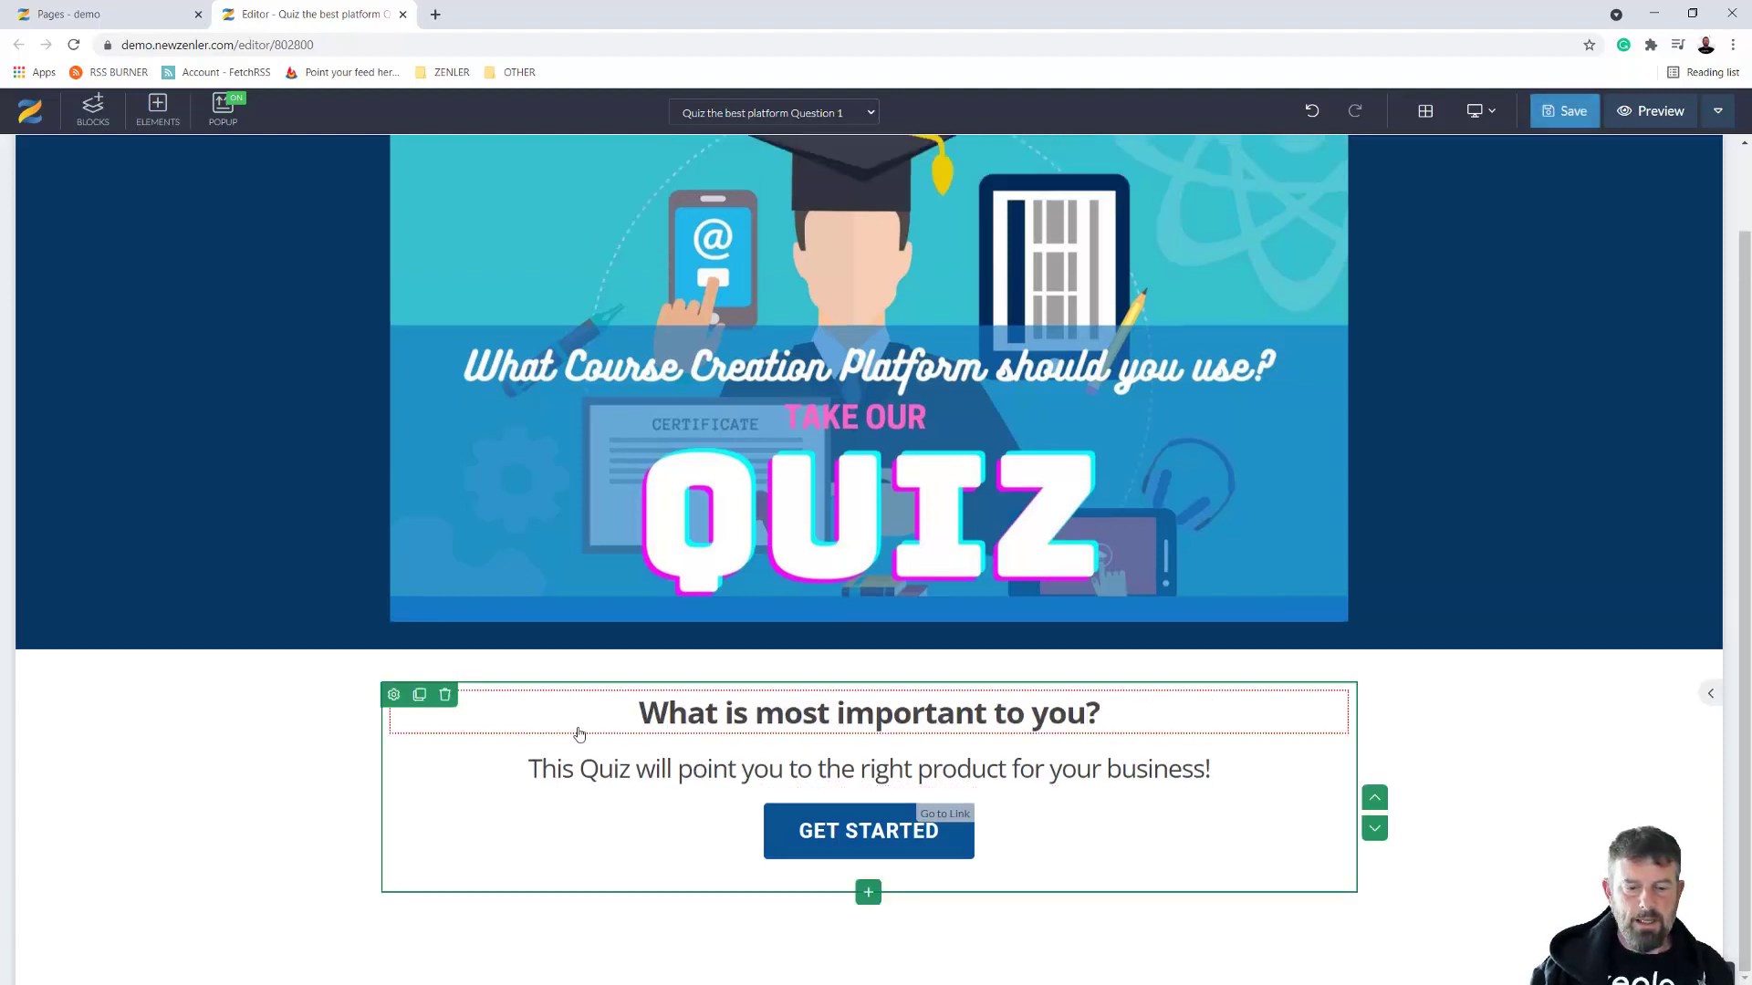
Delete the text line "This Quiz will point you to the right product for your business!" below the heading
{"action": "left_click", "coordinate": [541, 766]}
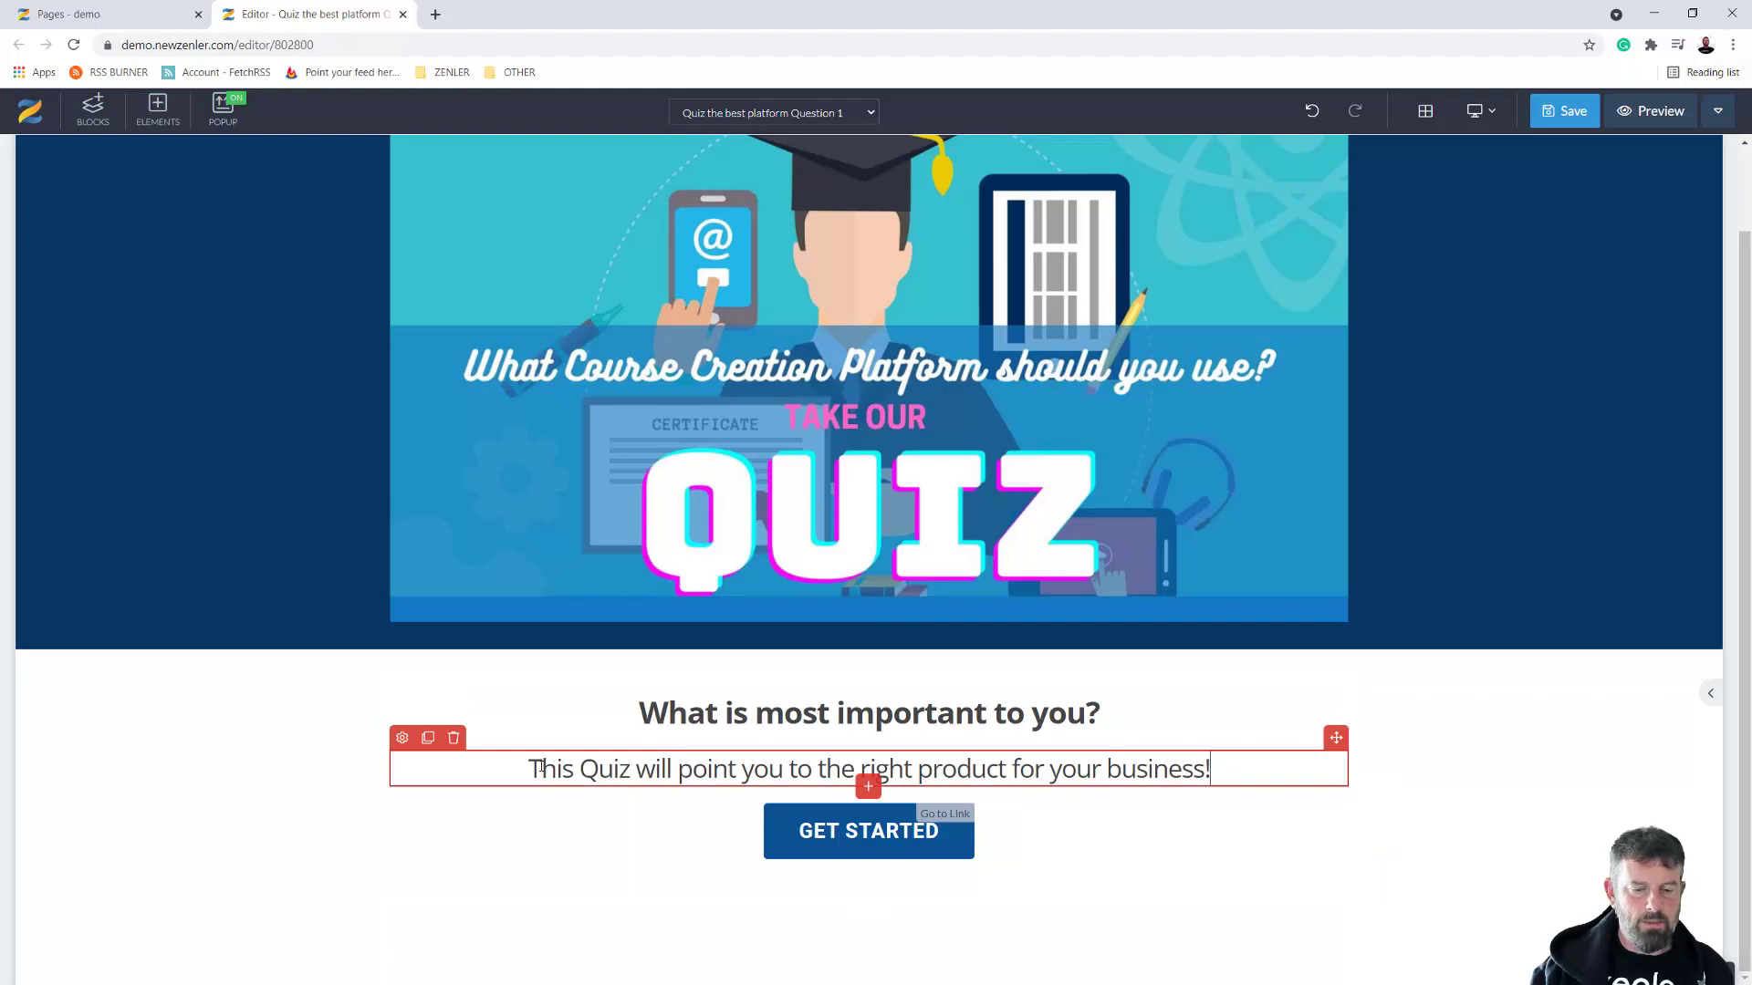
{"action": "left_click", "coordinate": [454, 737]}
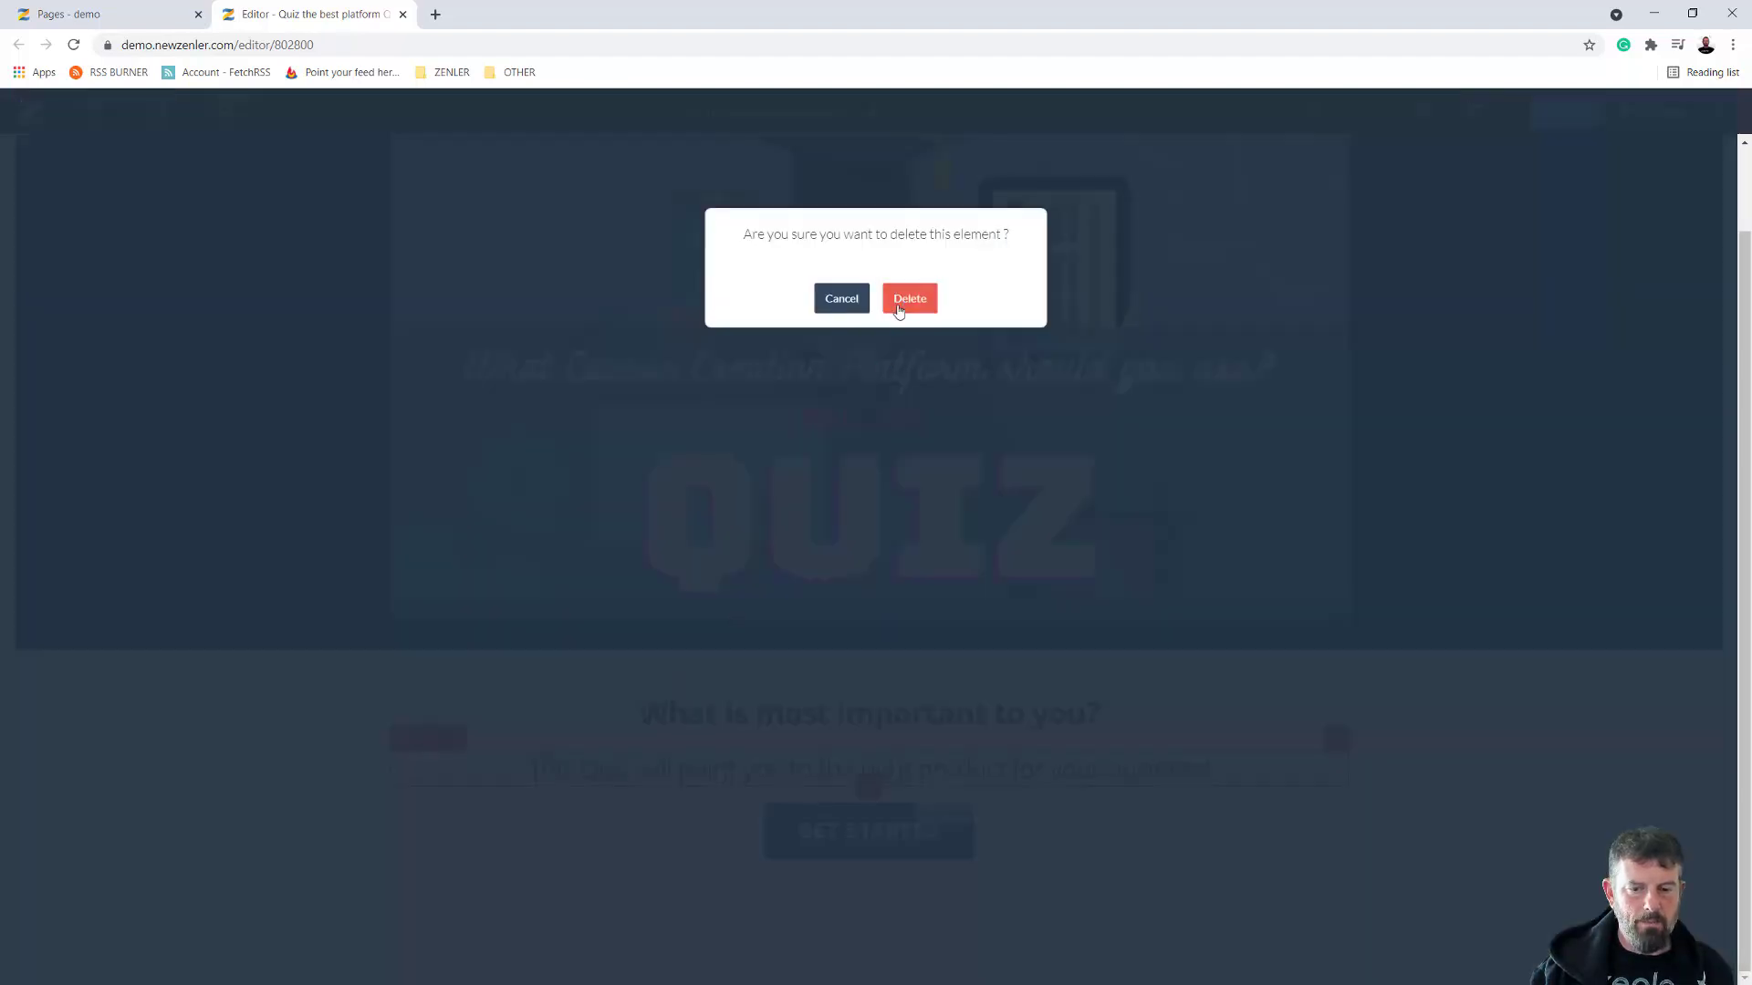
{"action": "left_click", "coordinate": [907, 301]}
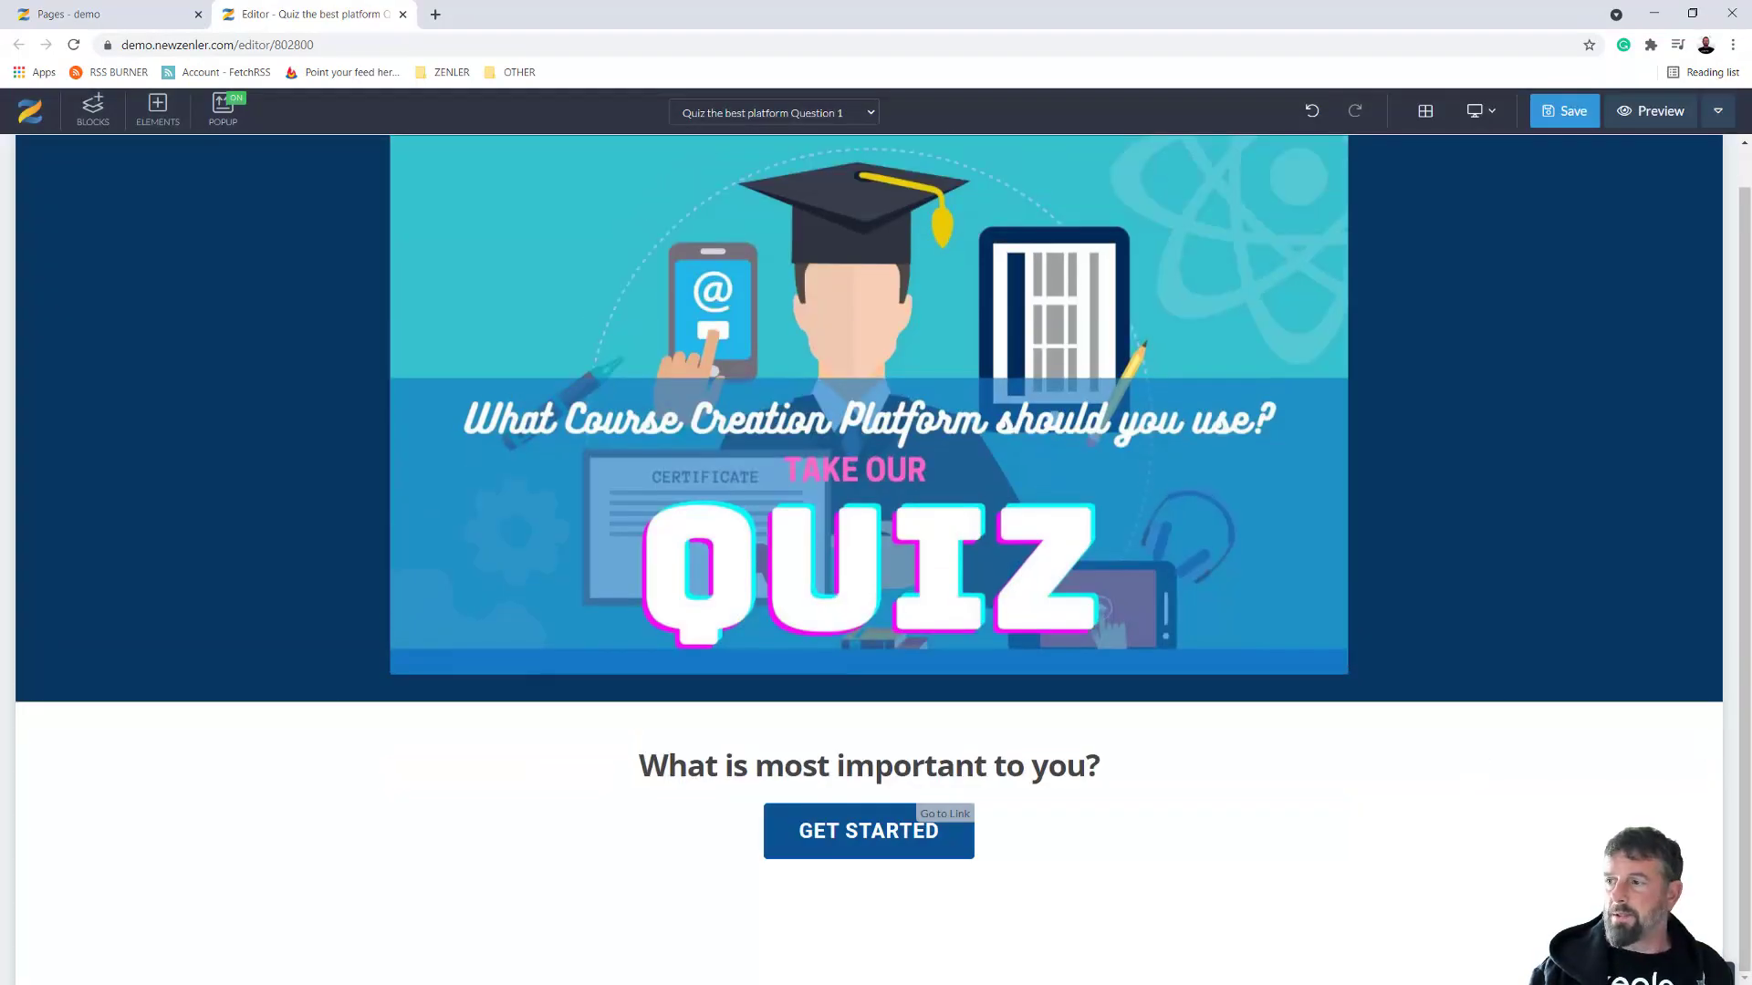
Add a row of three 33% columns below the heading's row and move the GET STARTED button into its first column
{"action": "left_click_drag", "start_coordinate": [1751, 475], "coordinate": [1751, 558]}
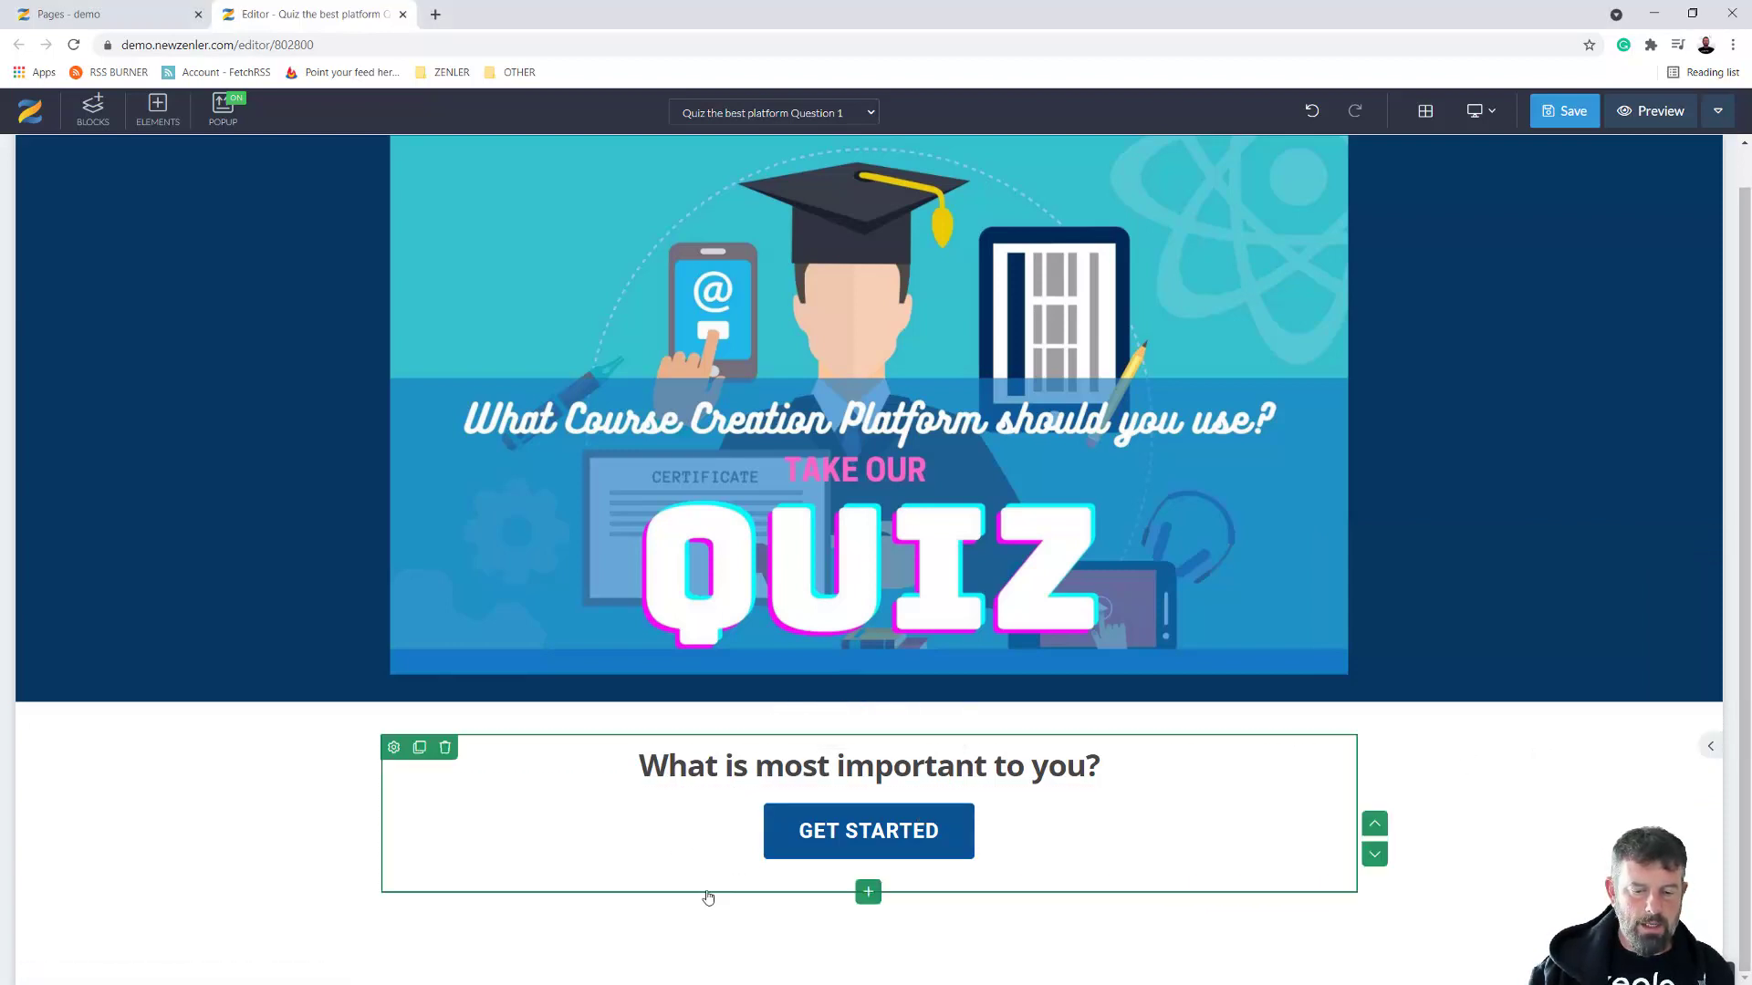
{"action": "left_click", "coordinate": [868, 891]}
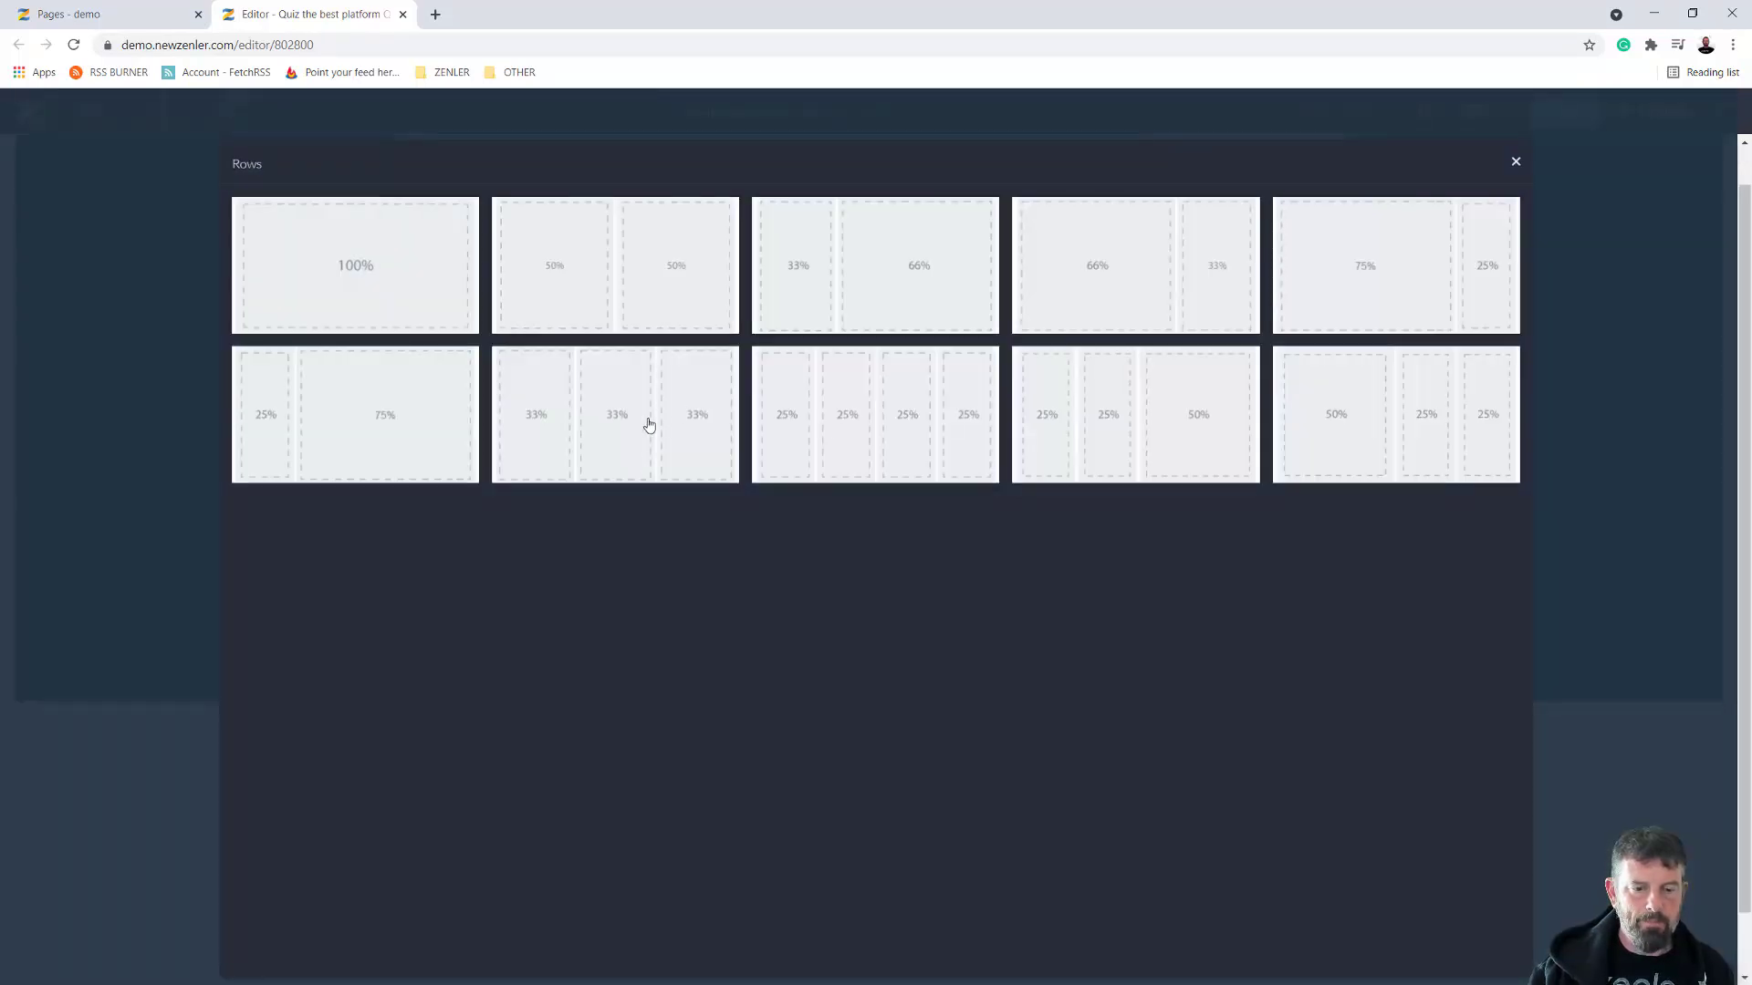
{"action": "left_click", "coordinate": [648, 418]}
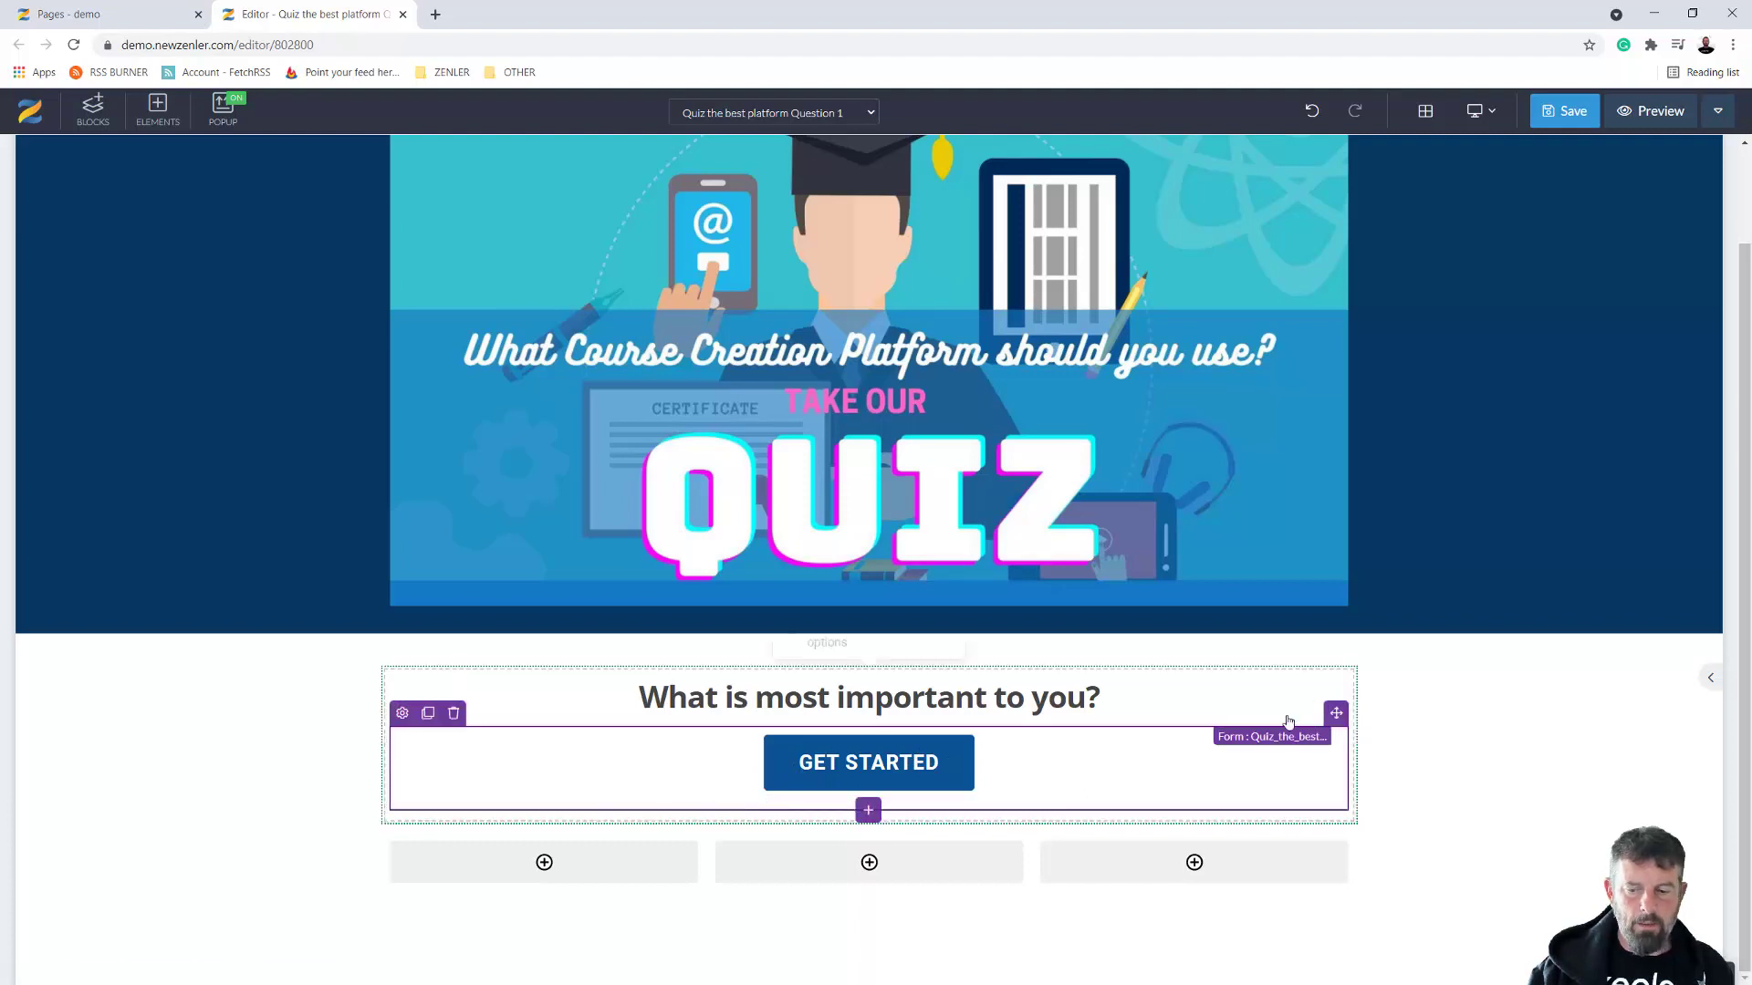
{"action": "left_click_drag", "start_coordinate": [1336, 712], "coordinate": [586, 861]}
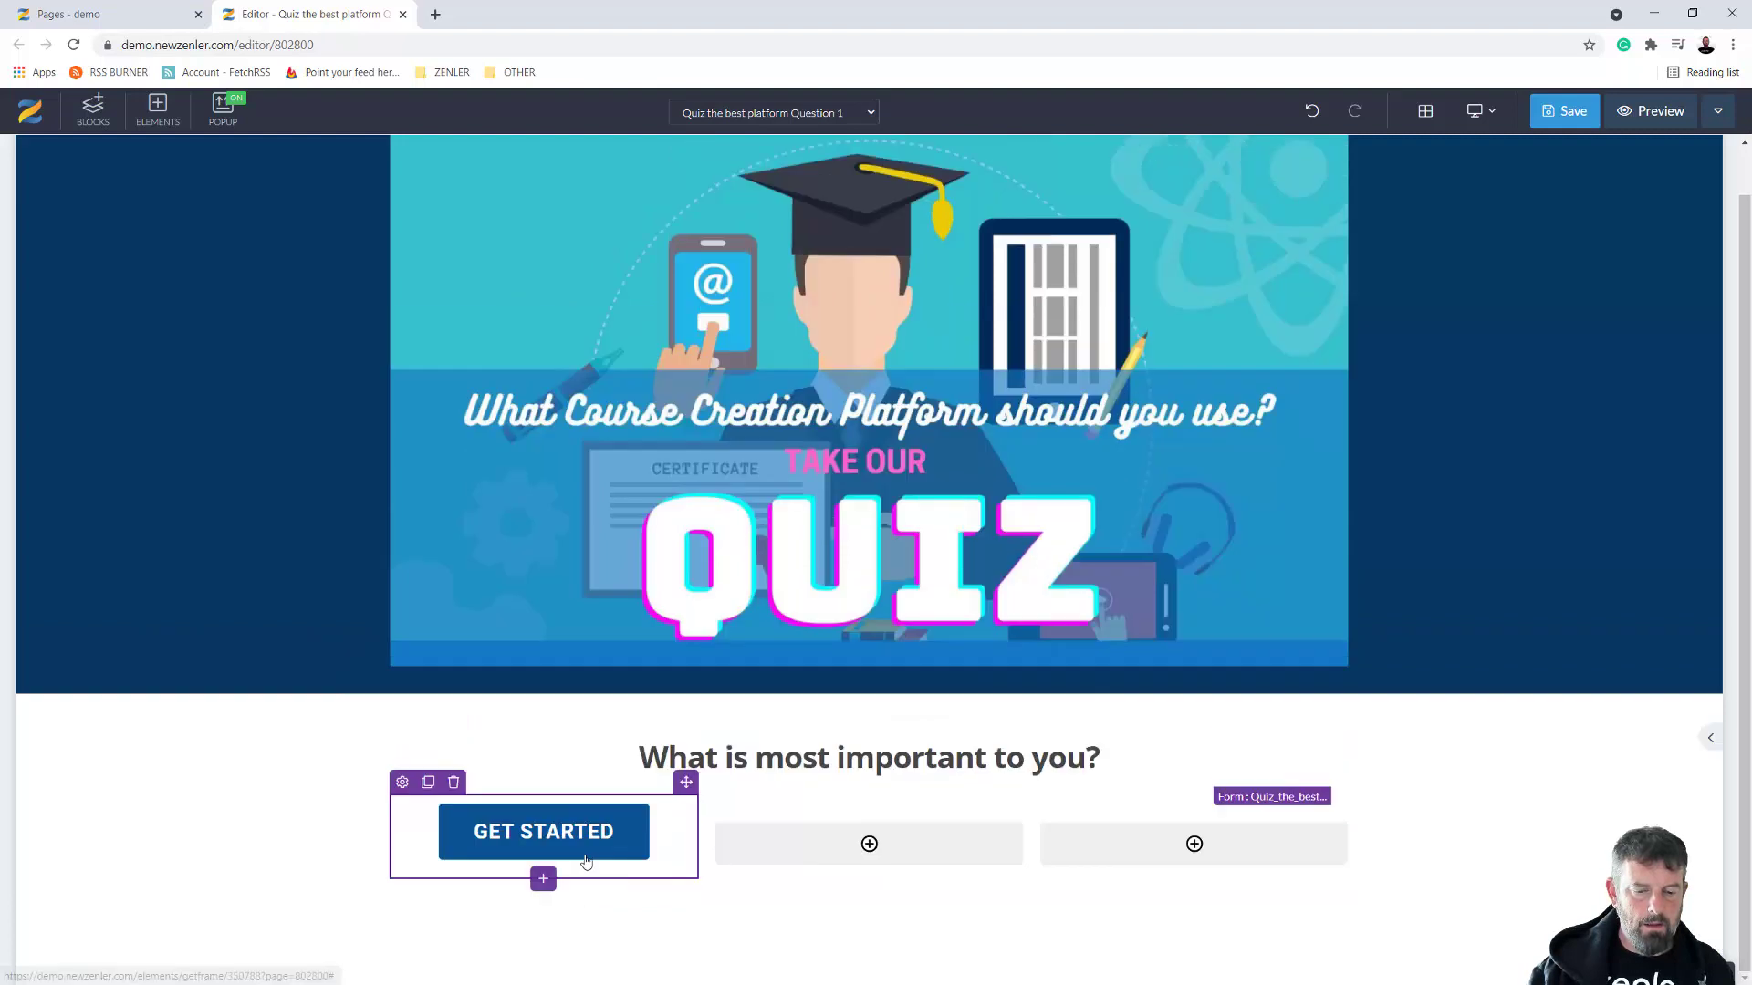
Duplicate the GET STARTED button twice and place the copies in the second and third columns
{"action": "left_click", "coordinate": [428, 782]}
{"action": "left_click_drag", "start_coordinate": [686, 721], "coordinate": [803, 836]}
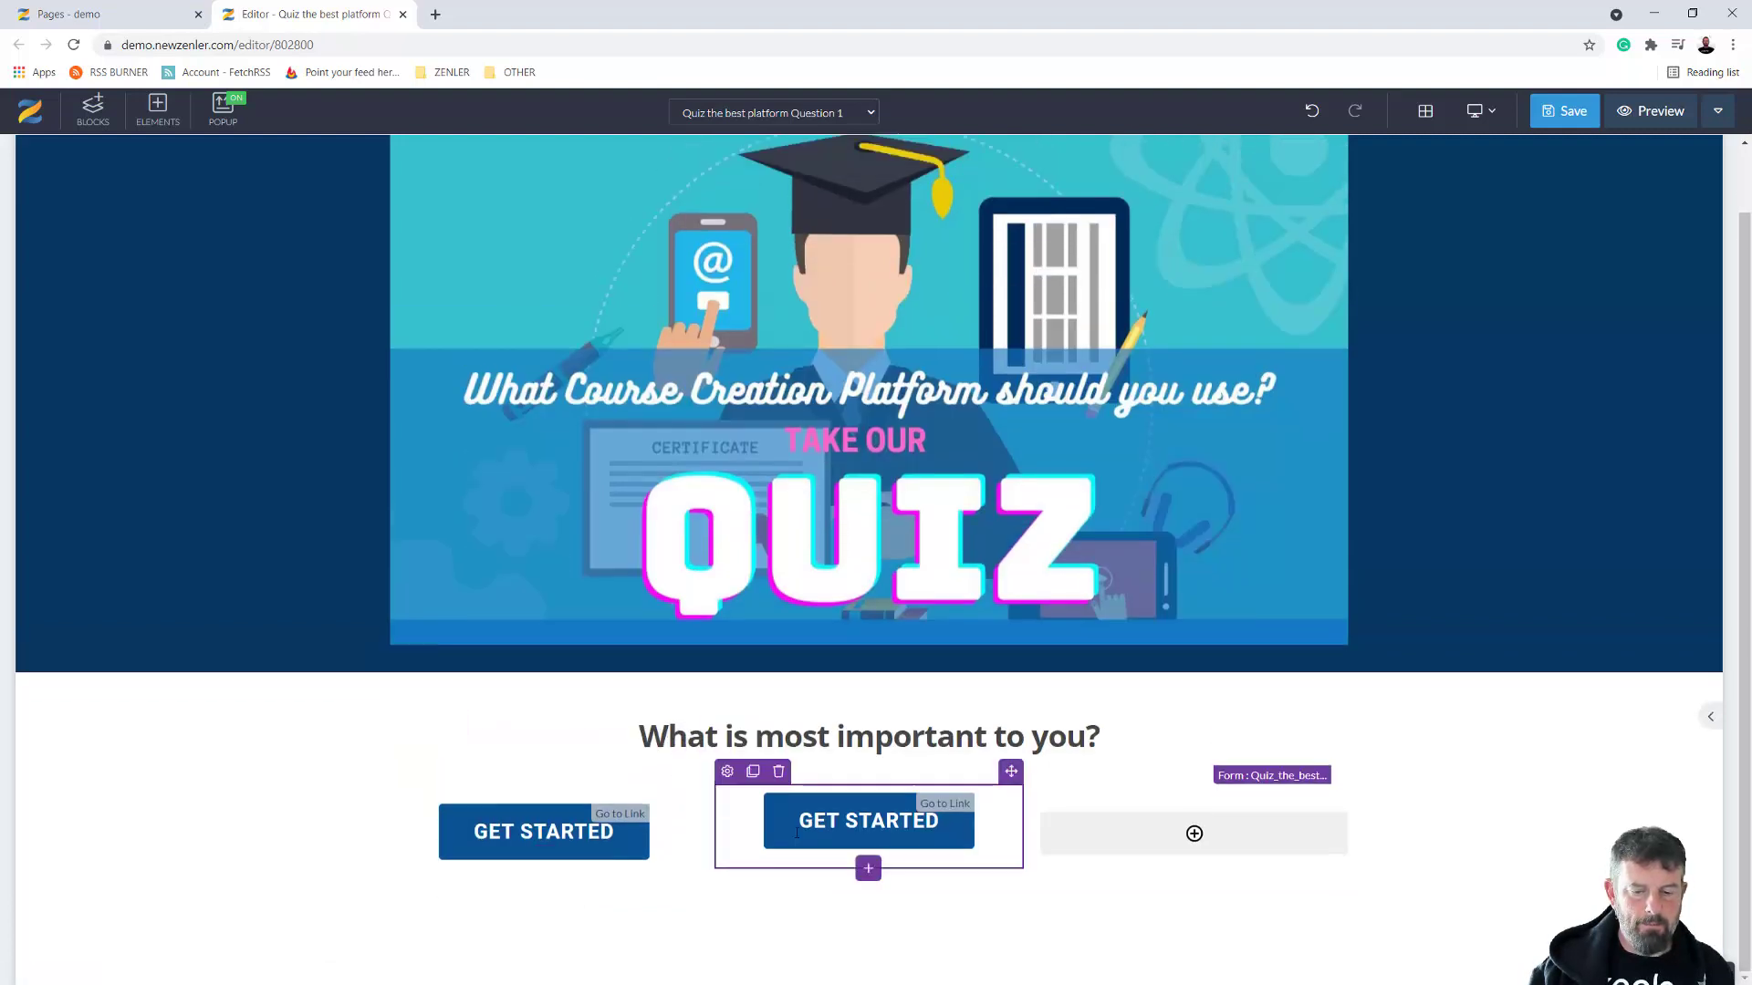
{"action": "left_click", "coordinate": [754, 771]}
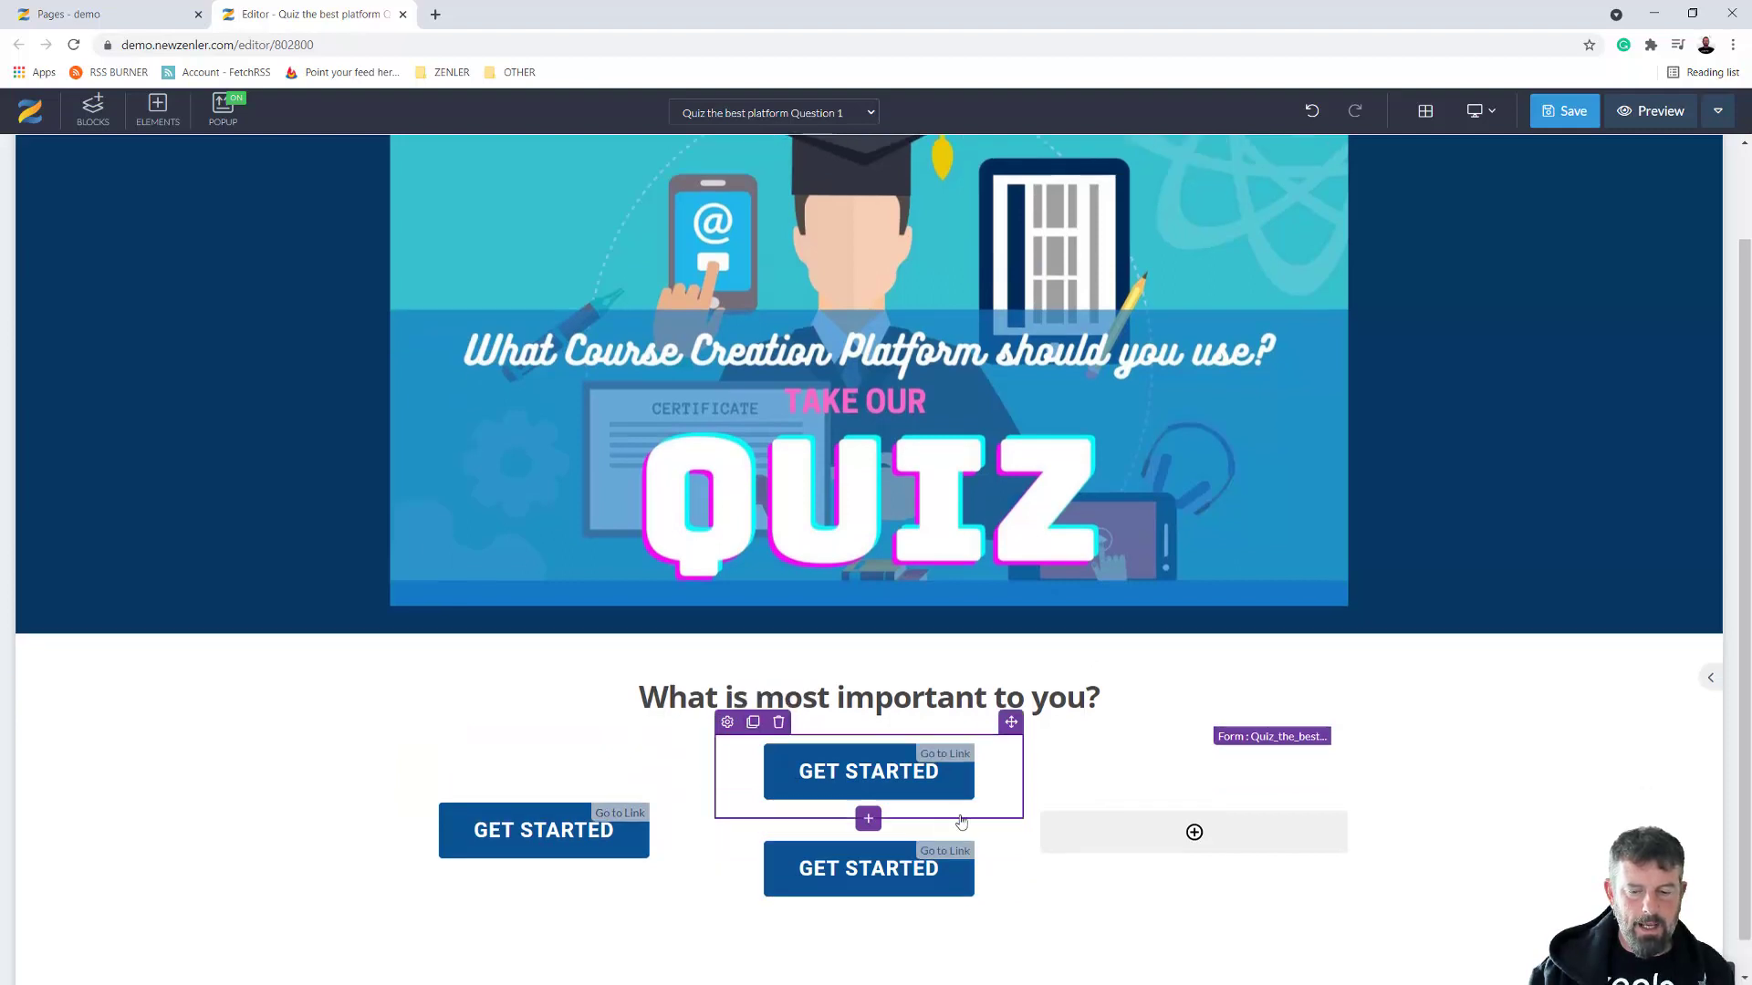
{"action": "left_click_drag", "start_coordinate": [1011, 721], "coordinate": [1142, 826]}
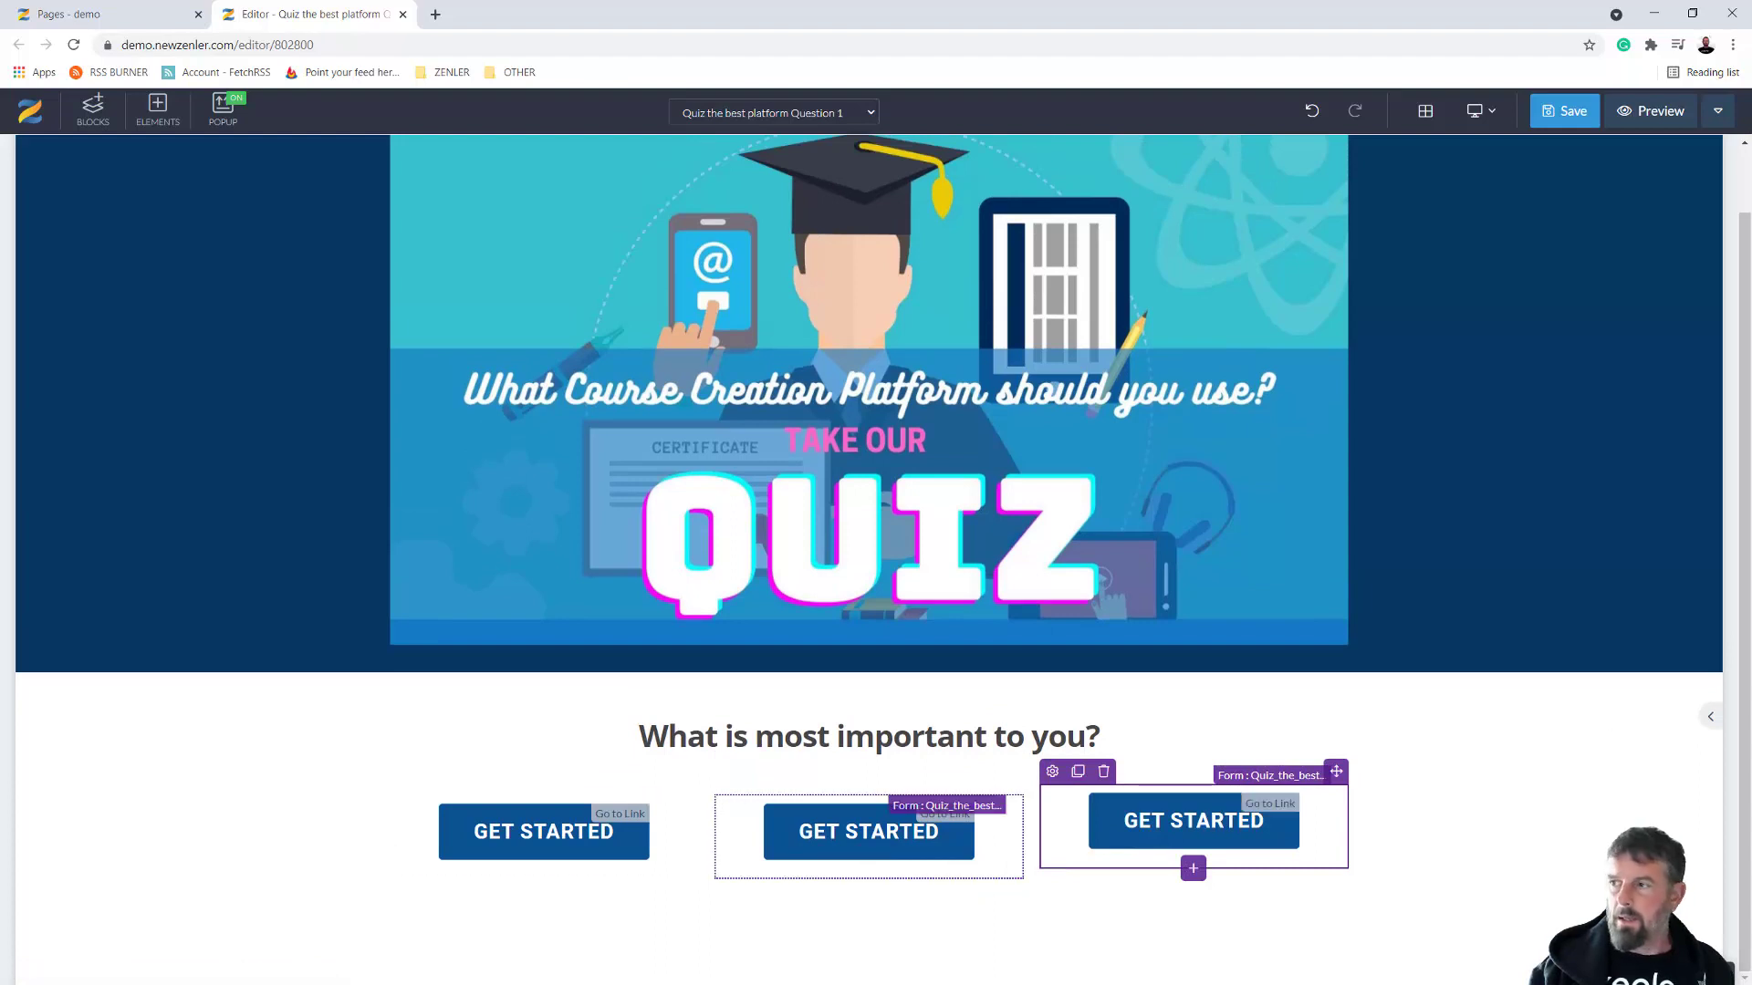
Check the Question 1 answers in the flowchart PDF and change the first column's button text to "EASE OF USE"
{"action": "left_click_drag", "start_coordinate": [1751, 484], "coordinate": [706, 130]}
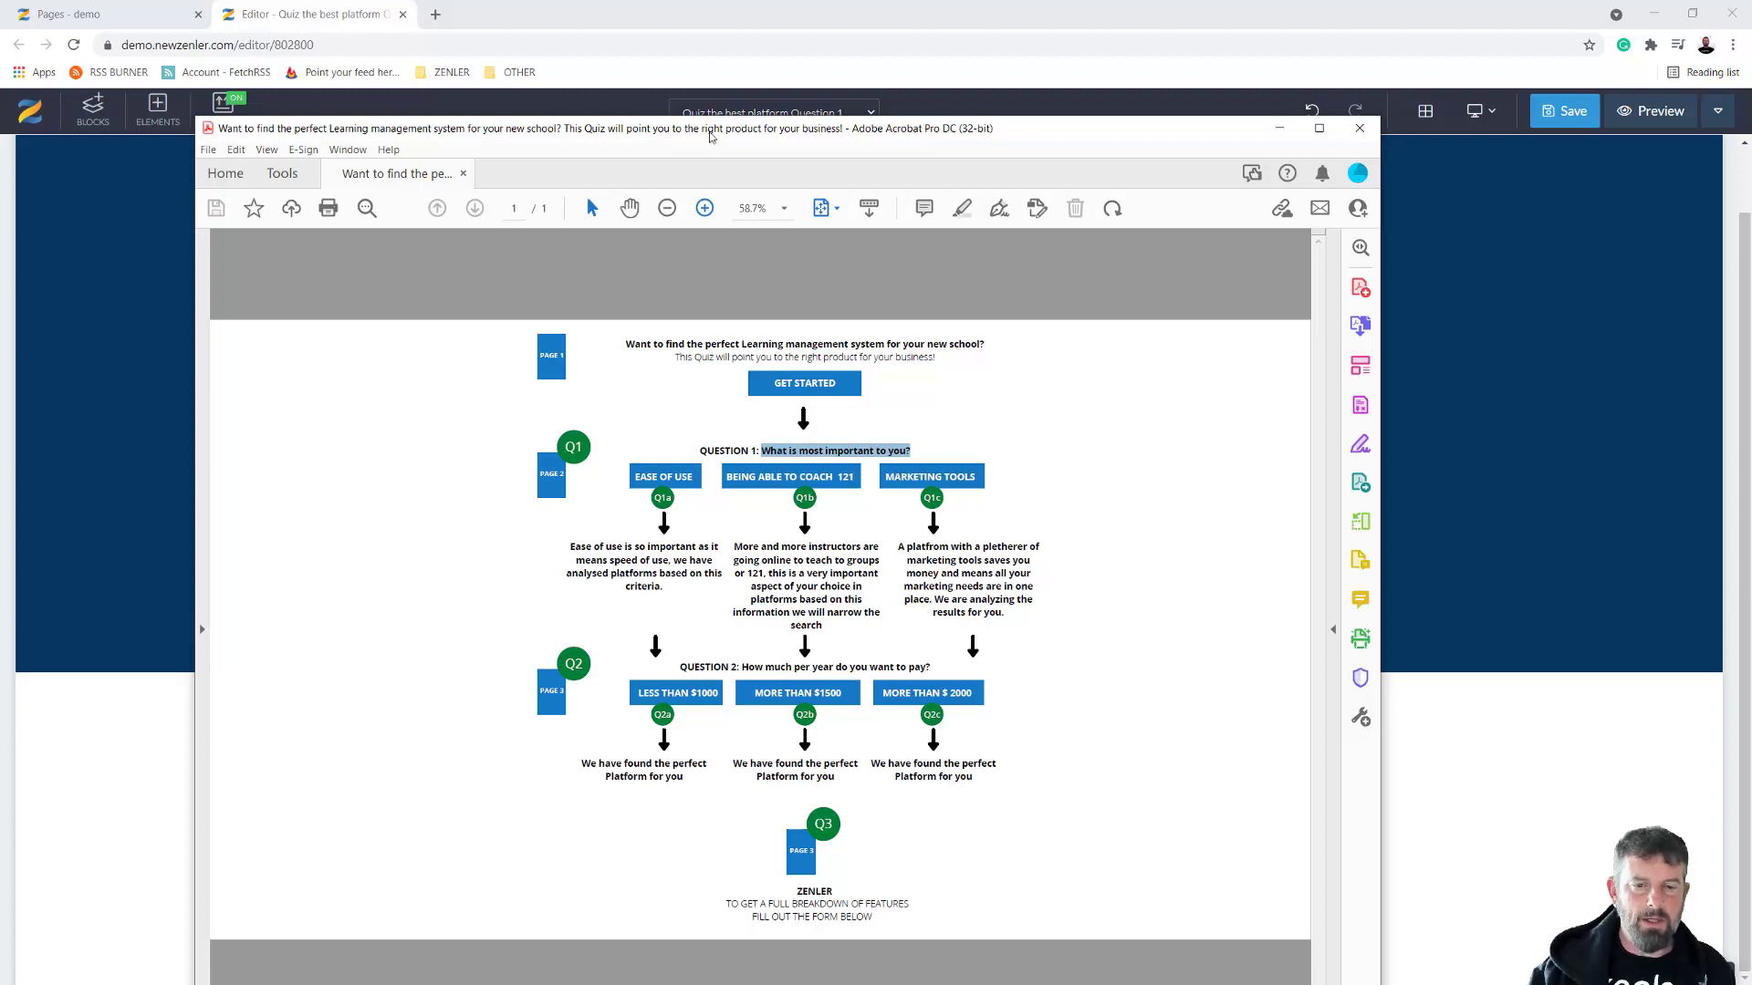
{"action": "left_click_drag", "start_coordinate": [708, 137], "coordinate": [1751, 401]}
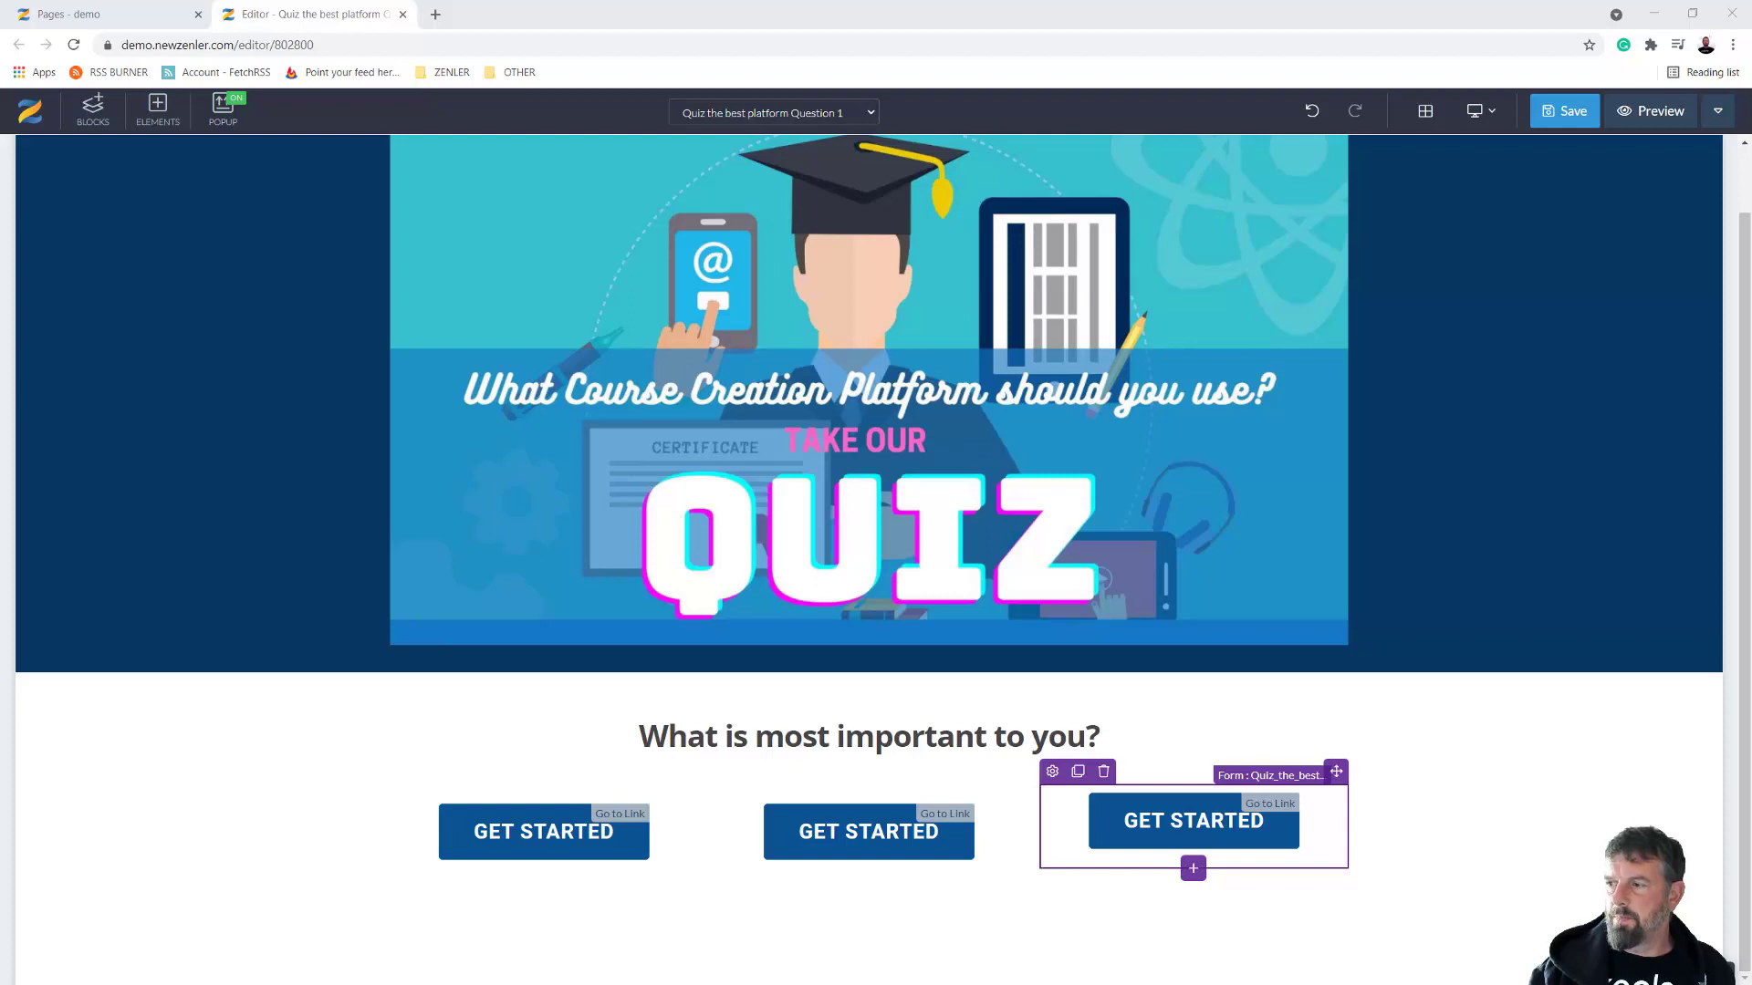
{"action": "left_click", "coordinate": [568, 836]}
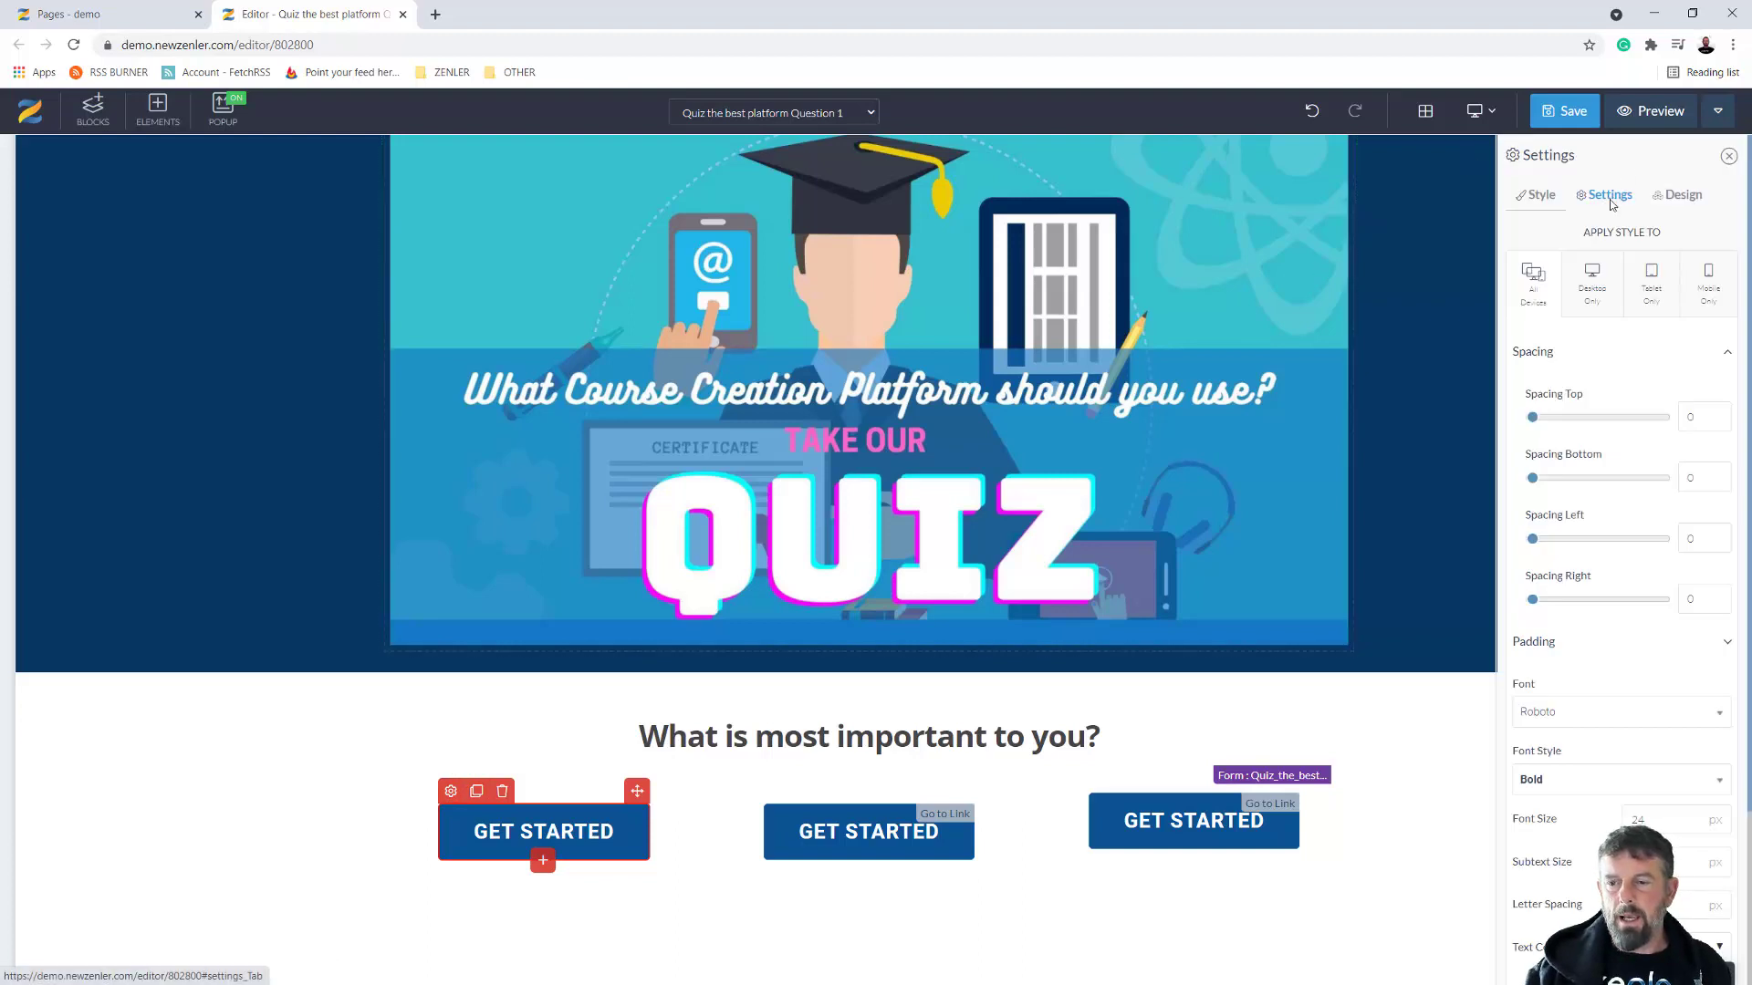
{"action": "left_click", "coordinate": [1606, 195]}
{"action": "left_click_drag", "start_coordinate": [1708, 242], "coordinate": [1620, 240]}
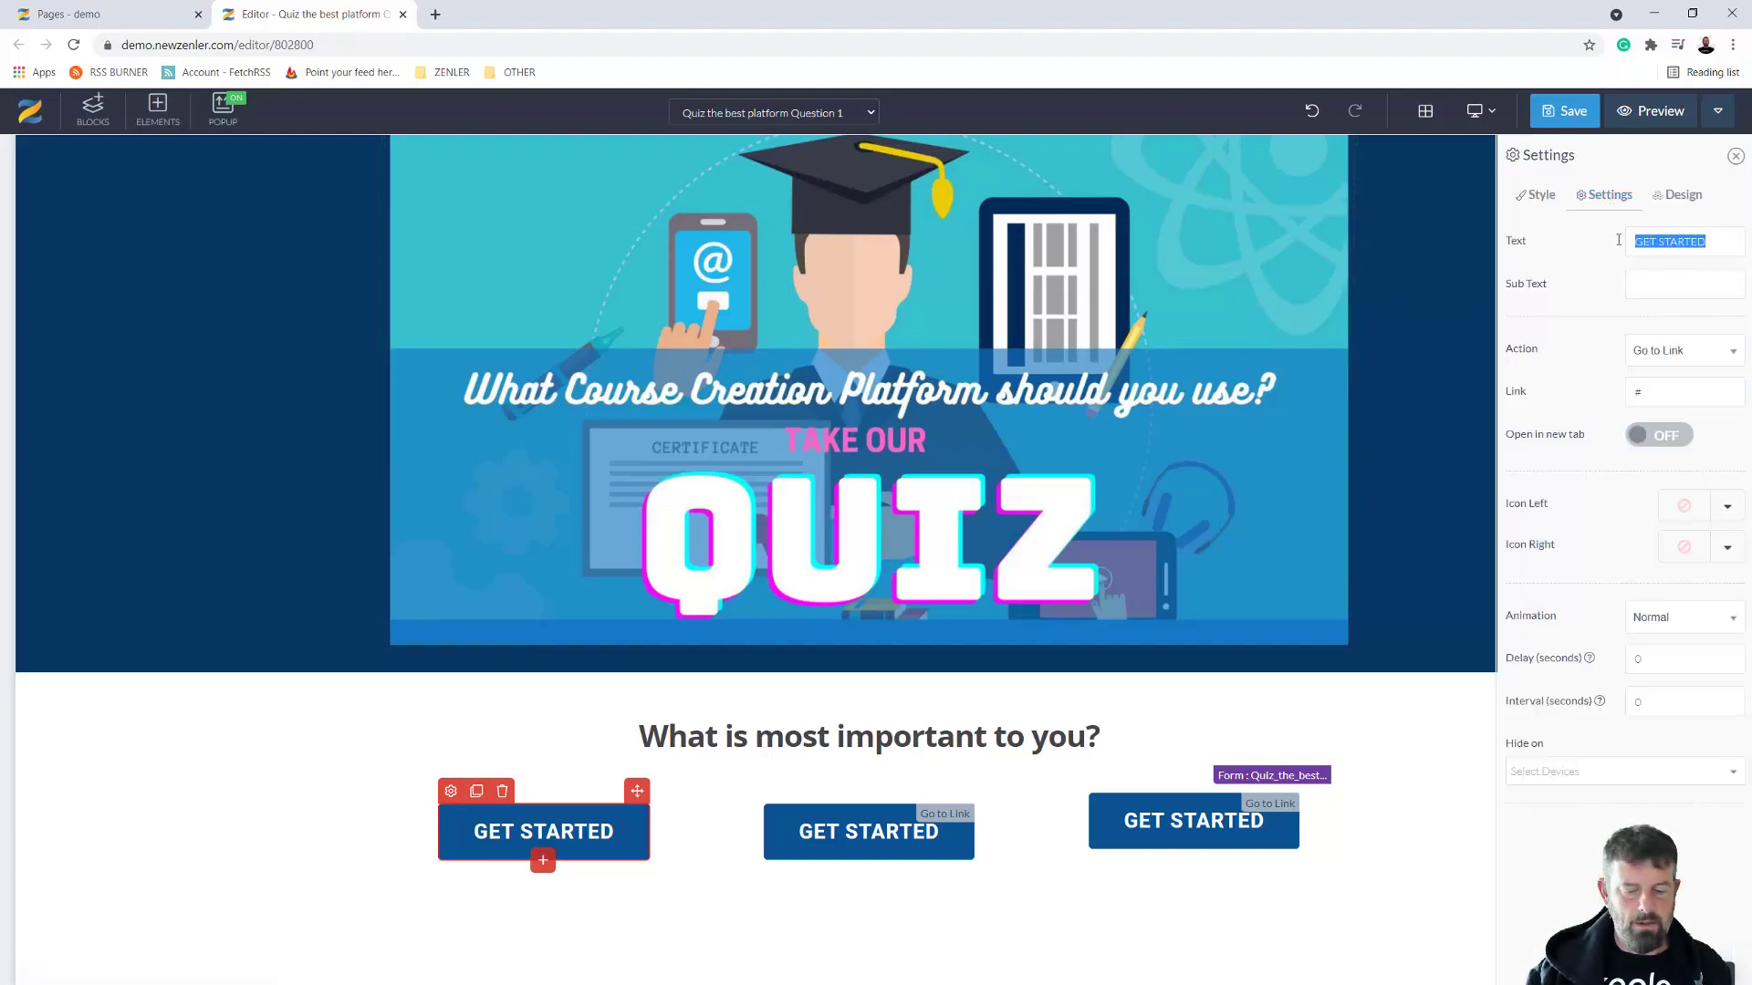
{"action": "type", "text": "EASE OF USE"}
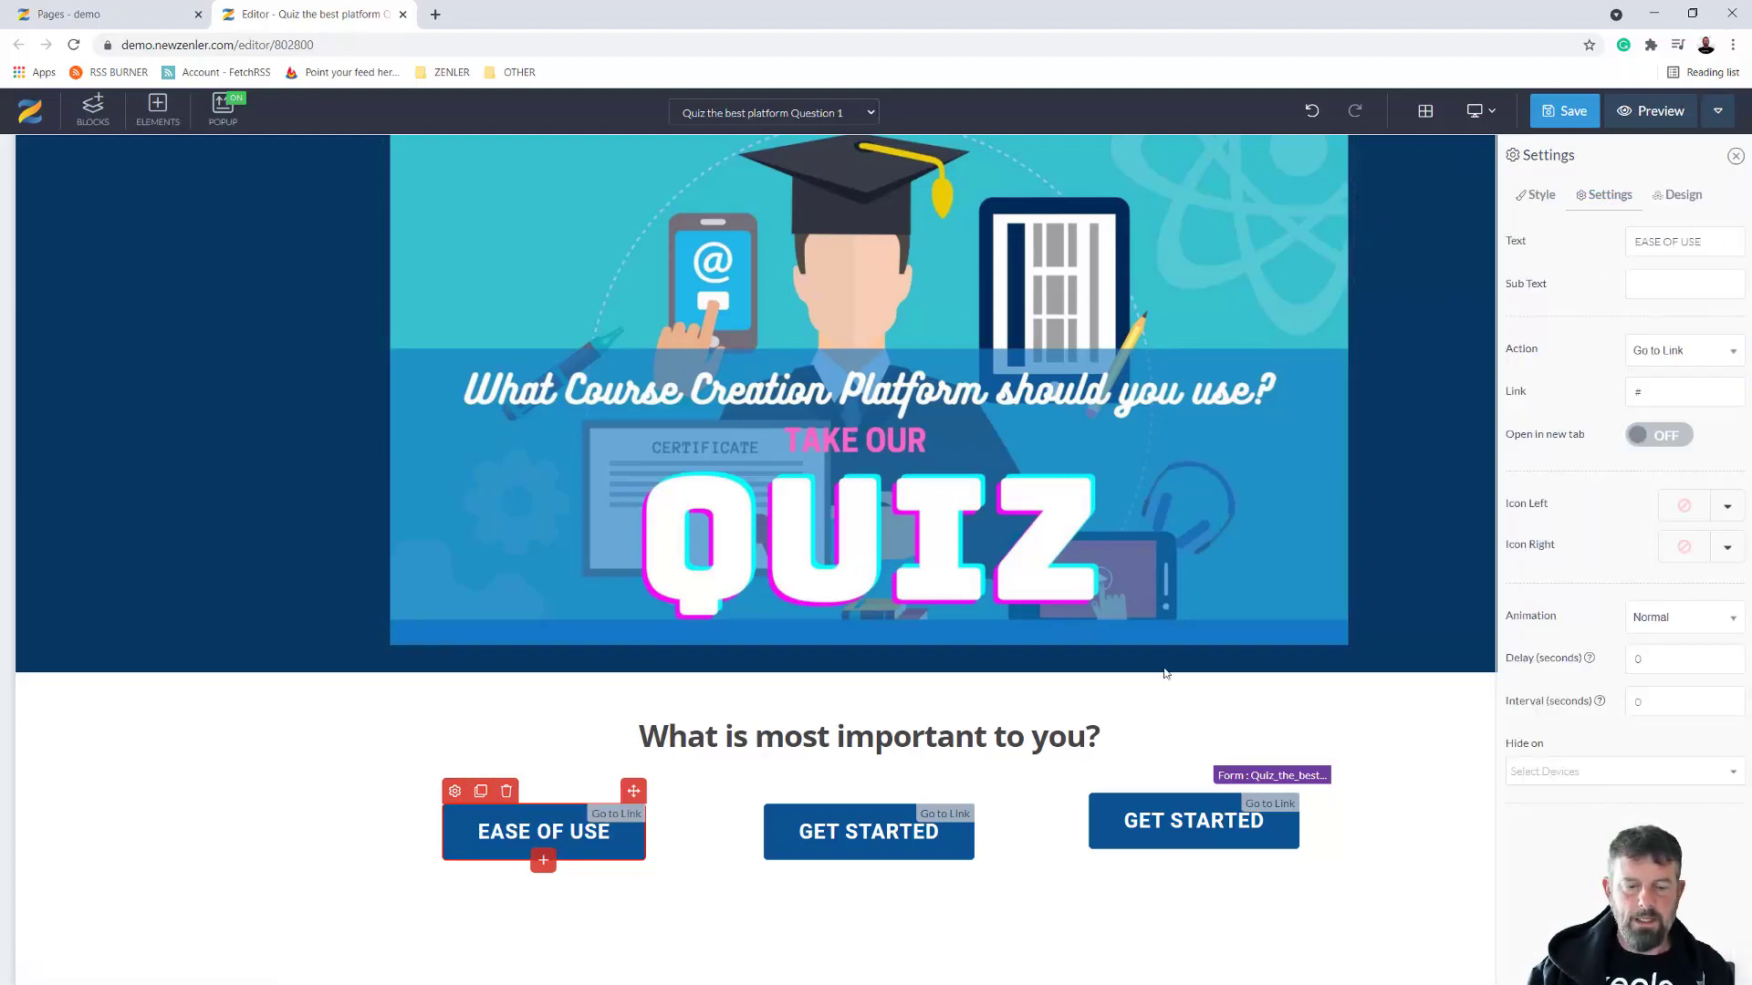
Change the middle column's button text to "BEING ABLE TO COACH 121"
{"action": "left_click", "coordinate": [821, 830]}
{"action": "left_click", "coordinate": [776, 792]}
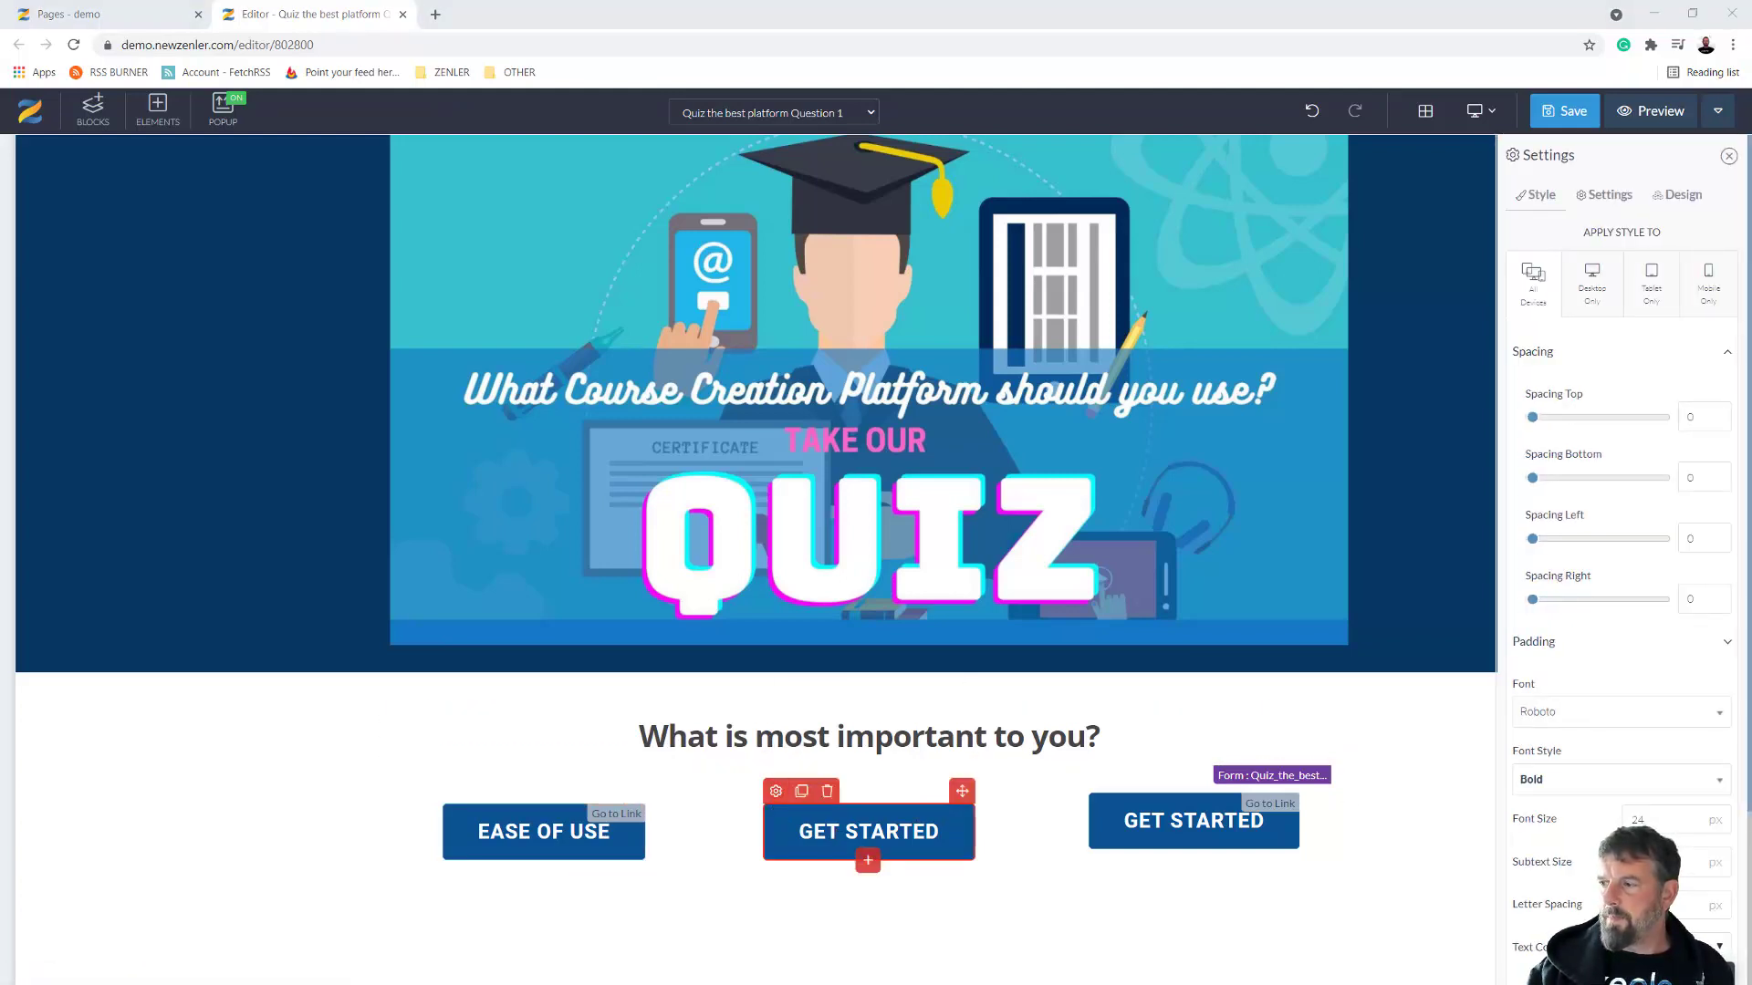
{"action": "left_click", "coordinate": [1603, 194]}
{"action": "left_click_drag", "start_coordinate": [1711, 238], "coordinate": [1611, 244]}
{"action": "type", "text": "BEING ABLE TO COACH 121"}
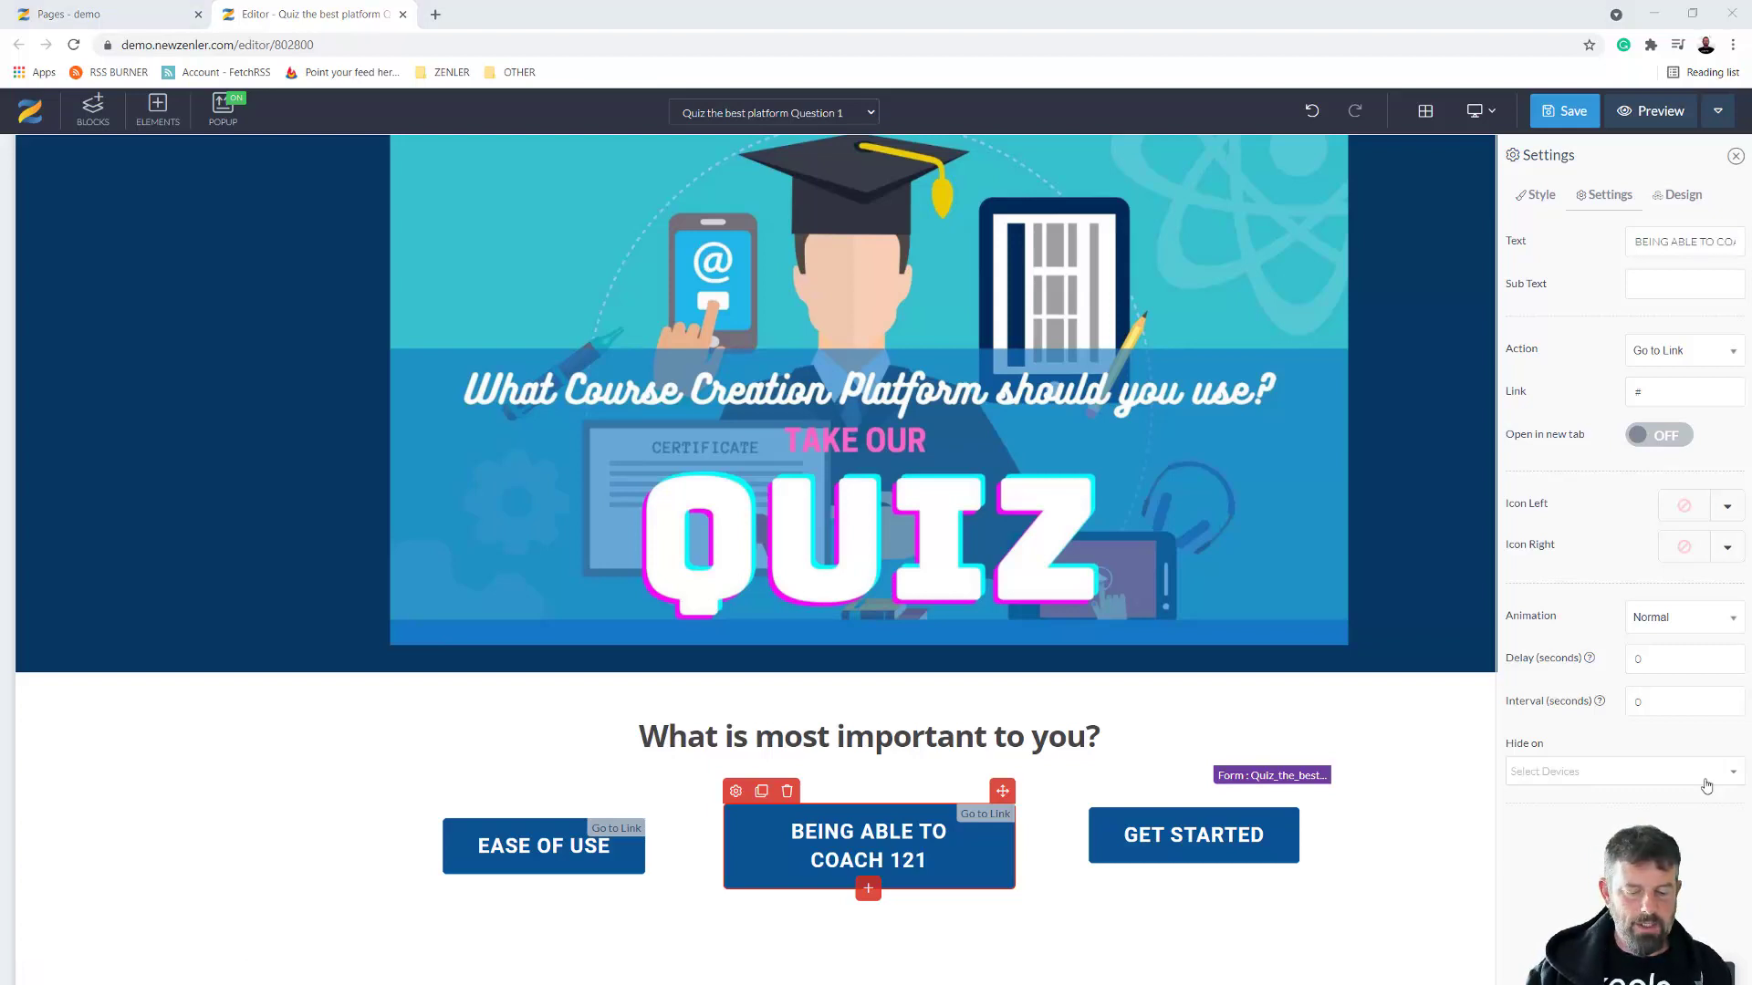
Change the third column's button text to "MARKETING TOOLS"
{"action": "left_click", "coordinate": [1122, 832]}
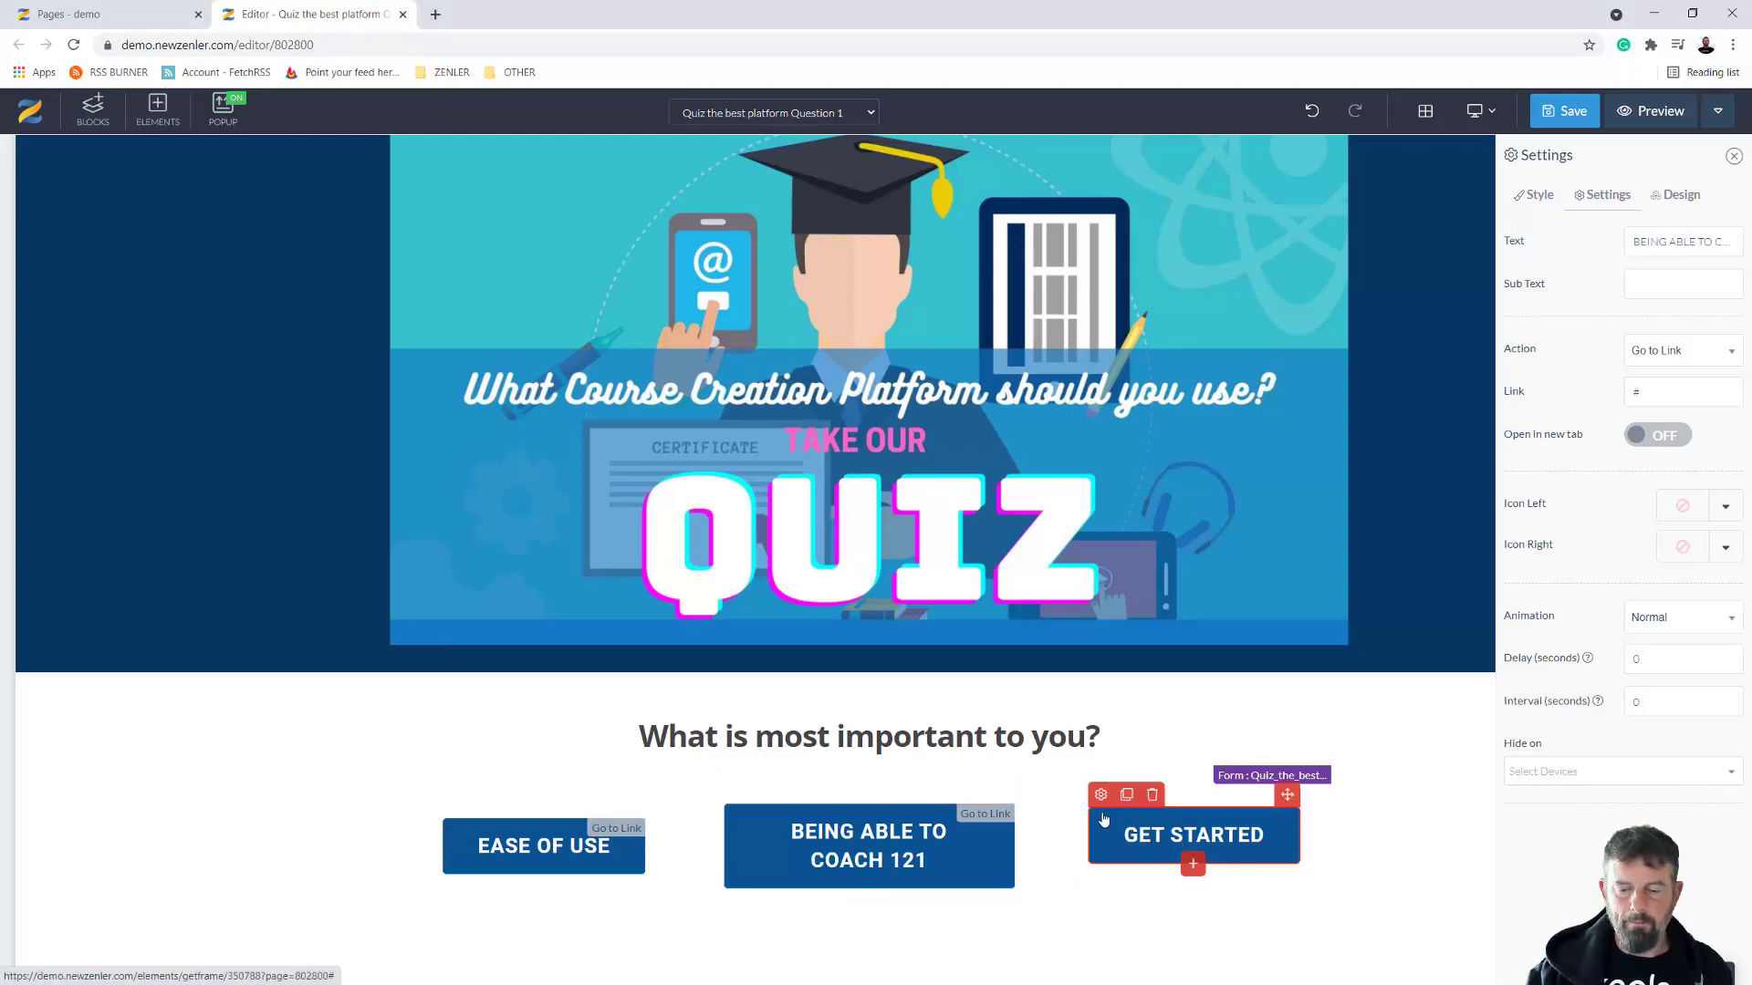
{"action": "left_click", "coordinate": [1101, 795]}
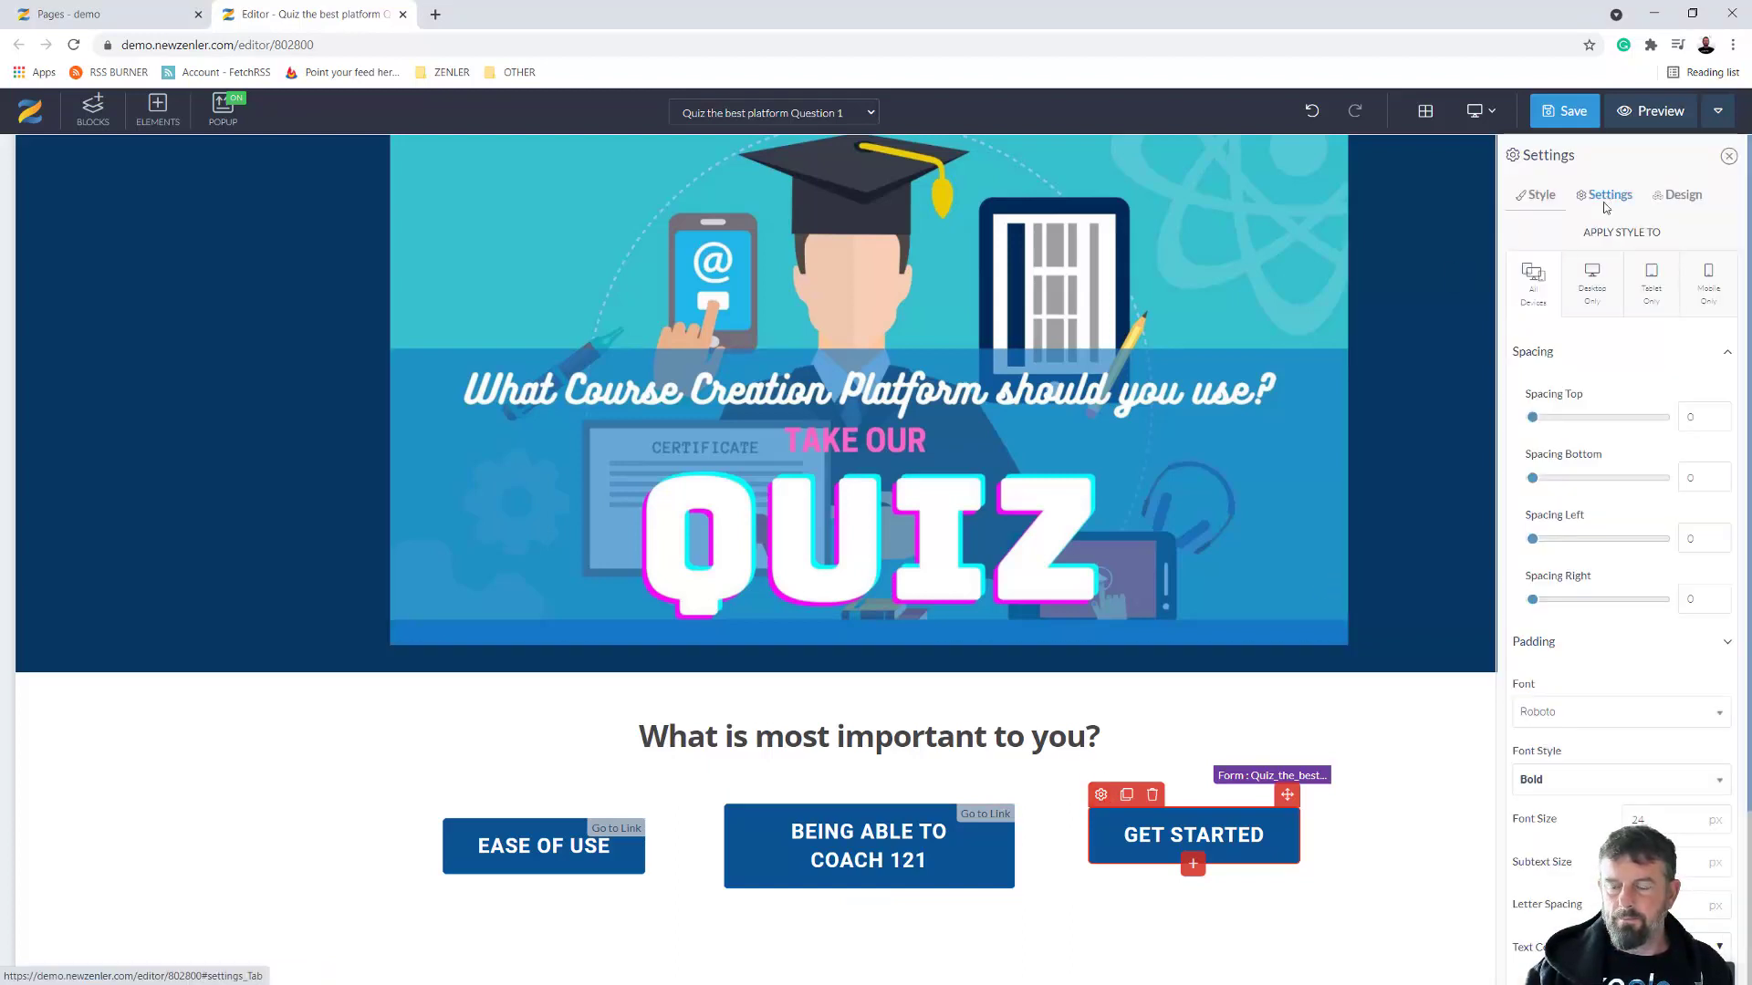
{"action": "left_click", "coordinate": [1606, 202]}
{"action": "left_click_drag", "start_coordinate": [1708, 242], "coordinate": [1608, 286]}
{"action": "type", "text": "MARKETING TOOLS"}
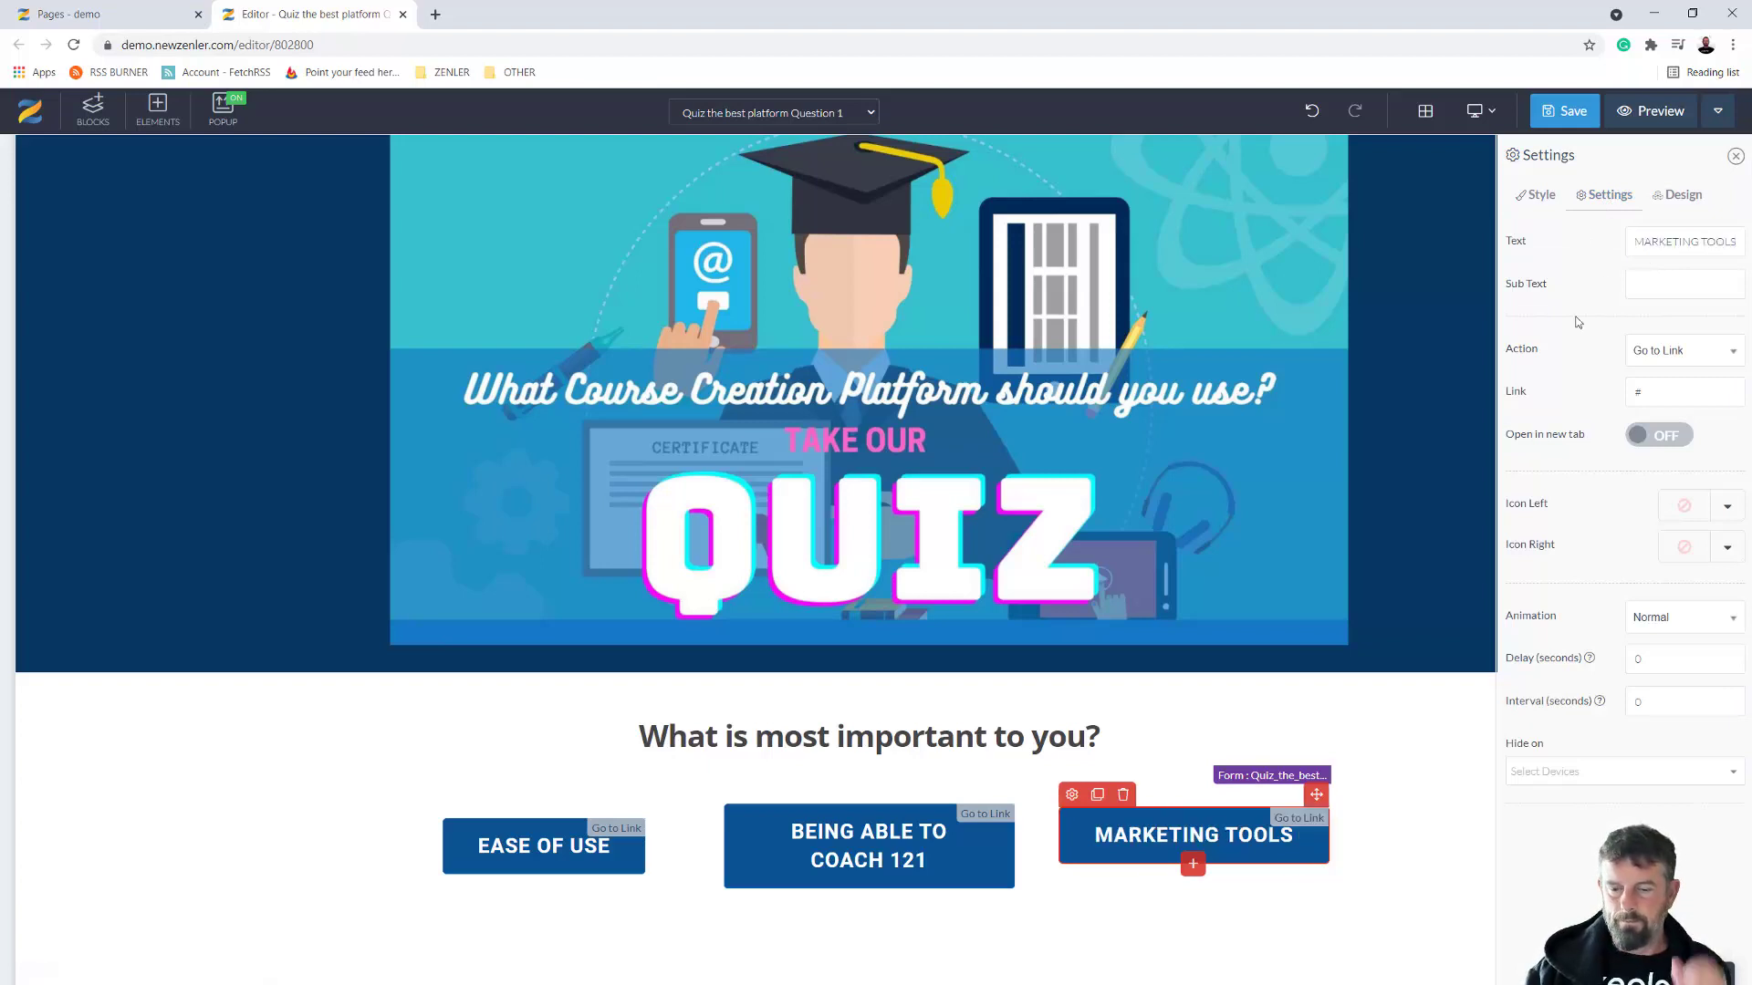
Set the font size of the middle "BEING ABLE TO COACH 121" button to 18 px
{"action": "left_click", "coordinate": [814, 870]}
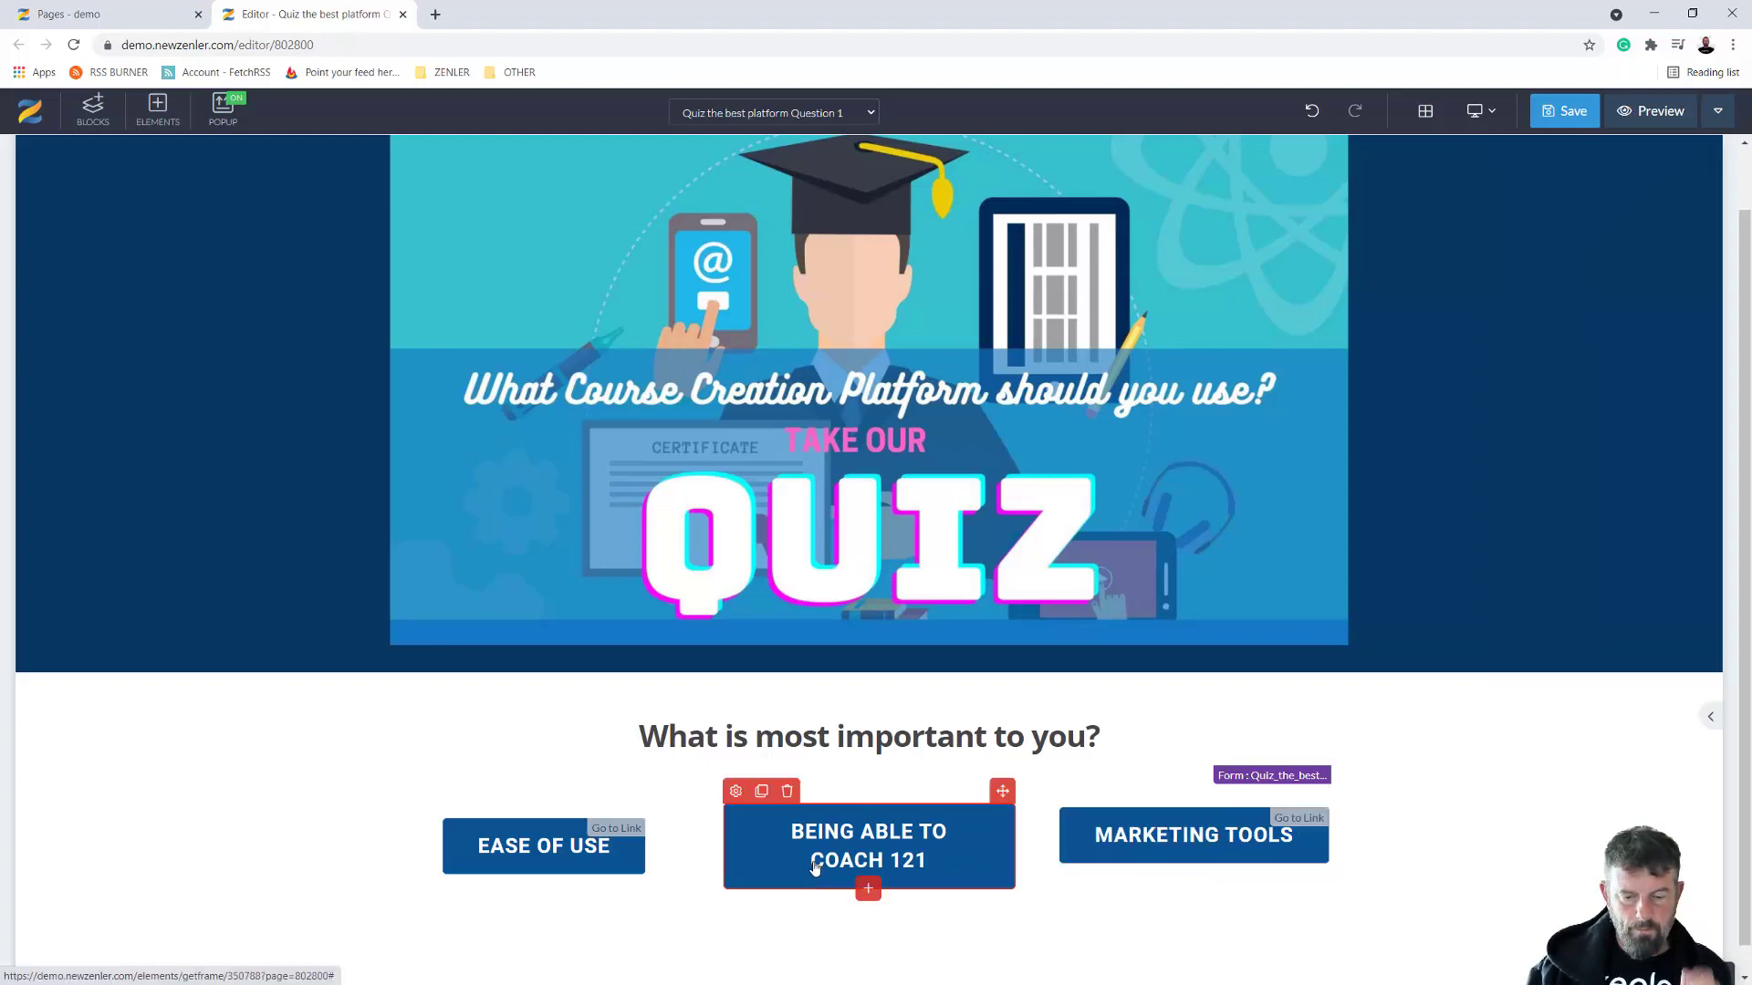
{"action": "left_click", "coordinate": [736, 792]}
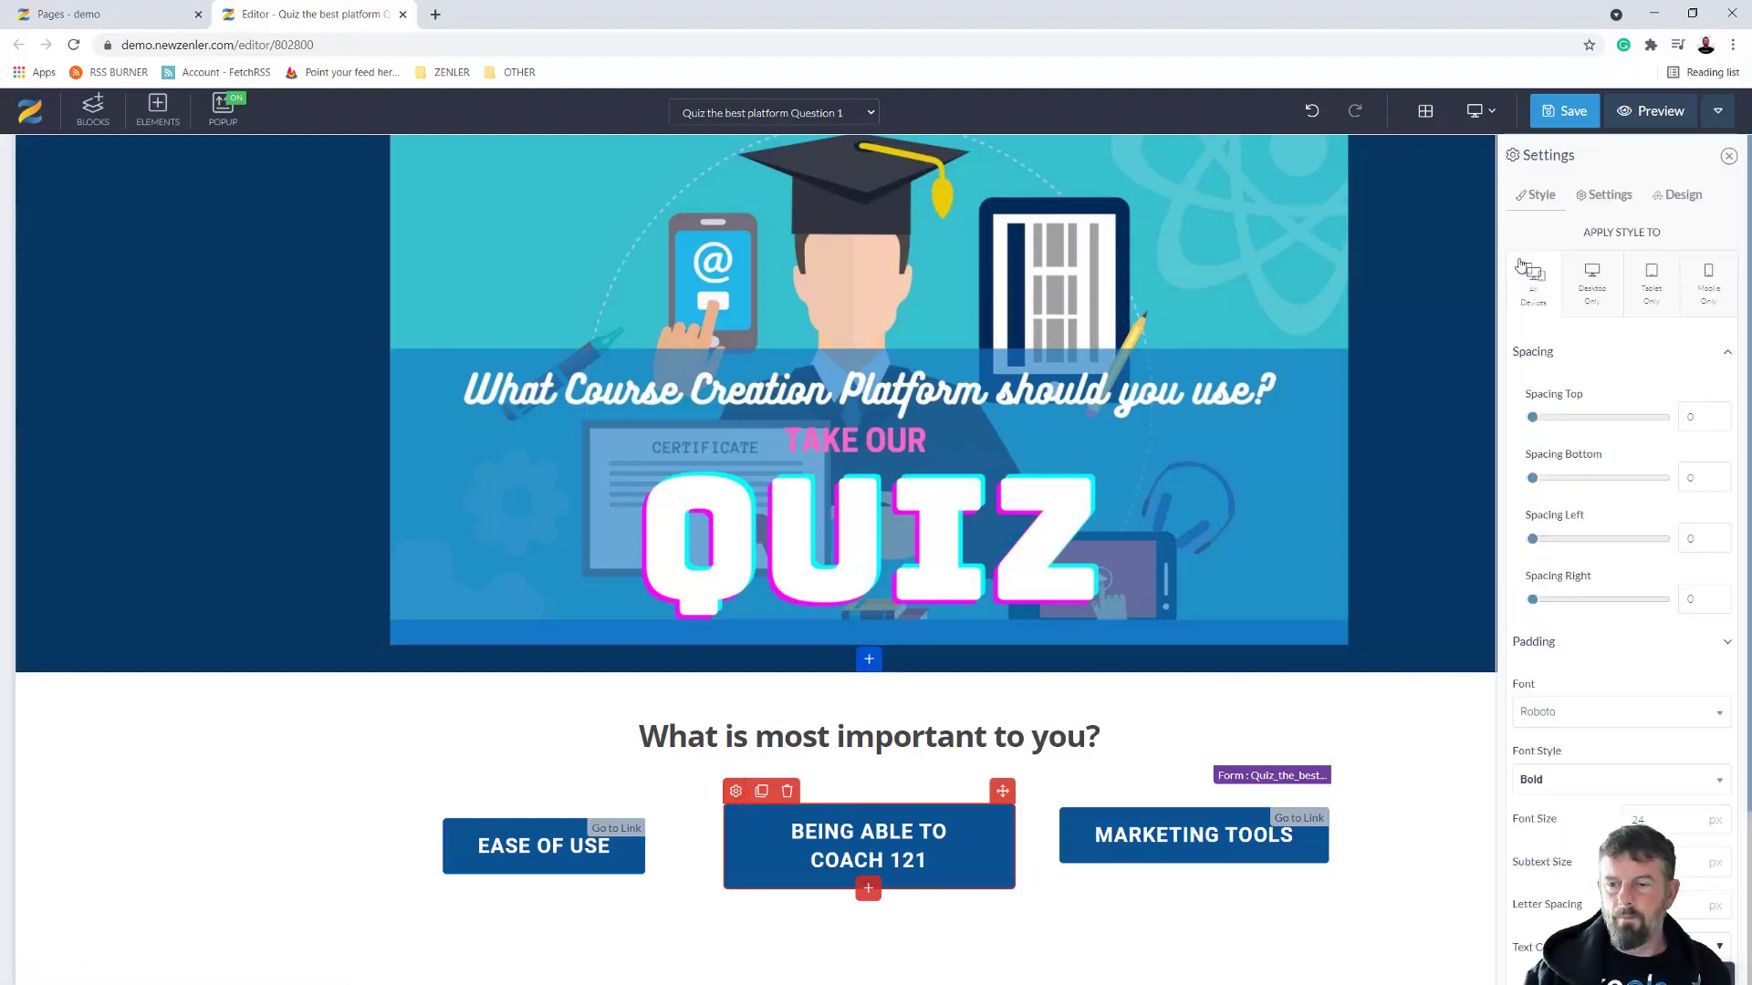
{"action": "left_click", "coordinate": [1603, 195]}
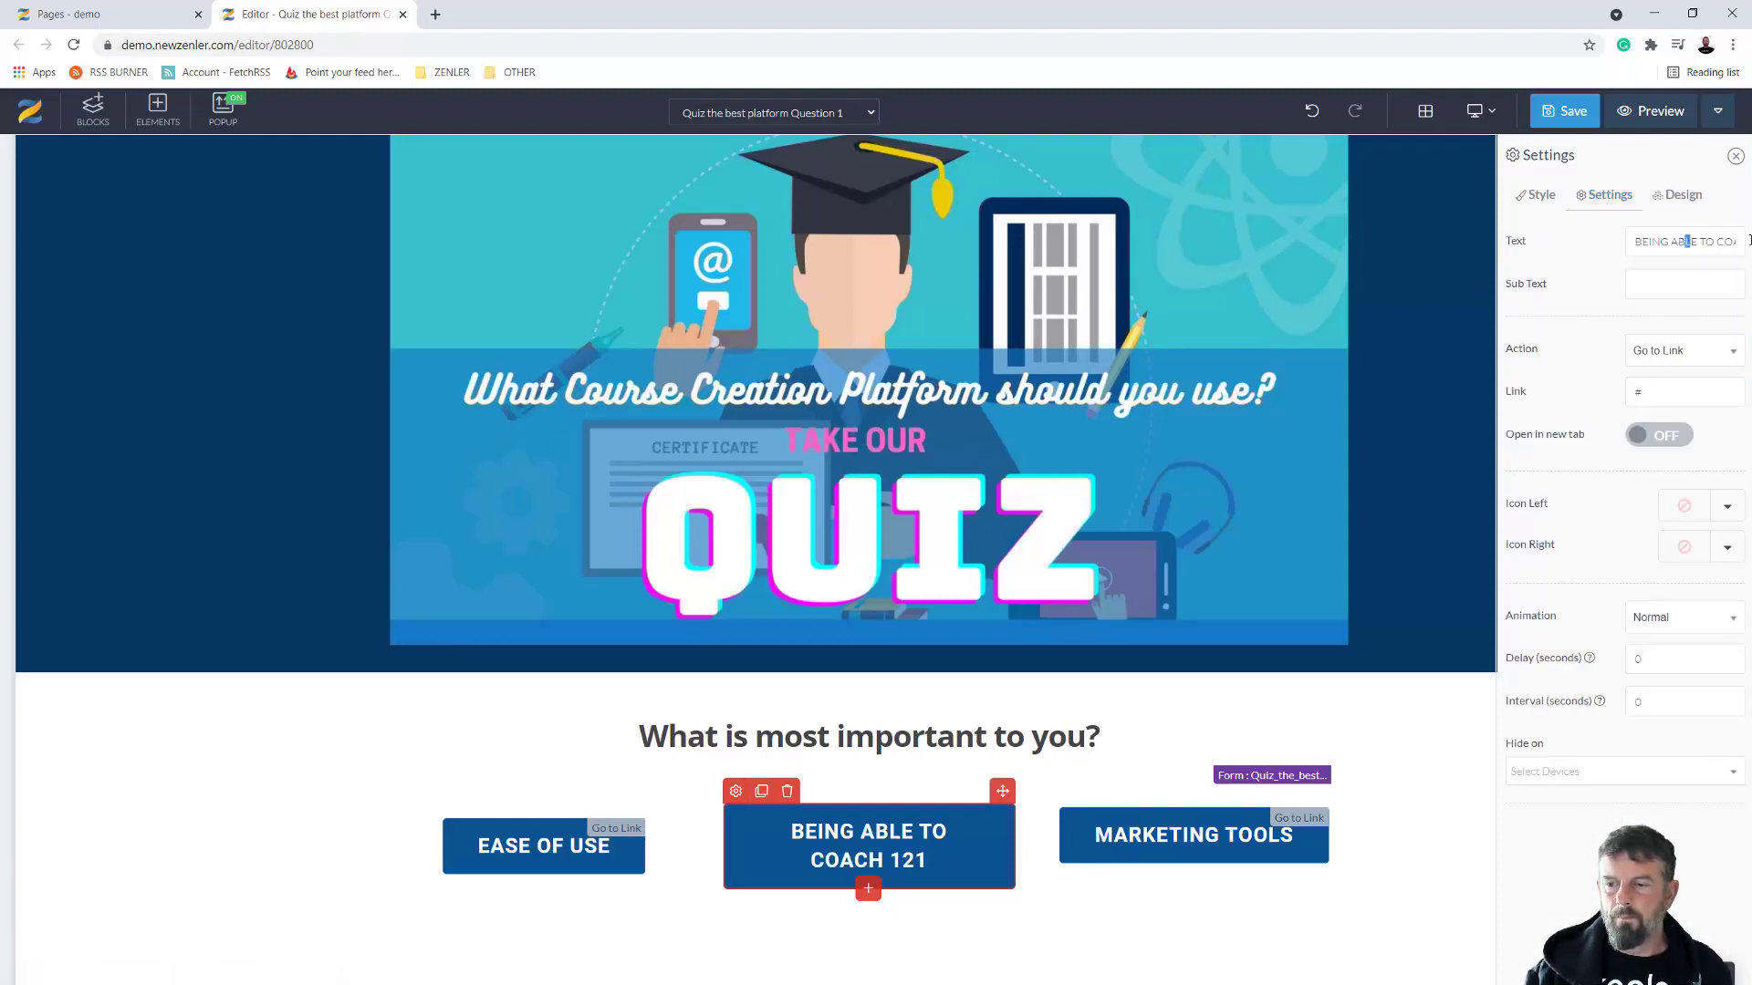
{"action": "left_click_drag", "start_coordinate": [1748, 240], "coordinate": [1747, 243]}
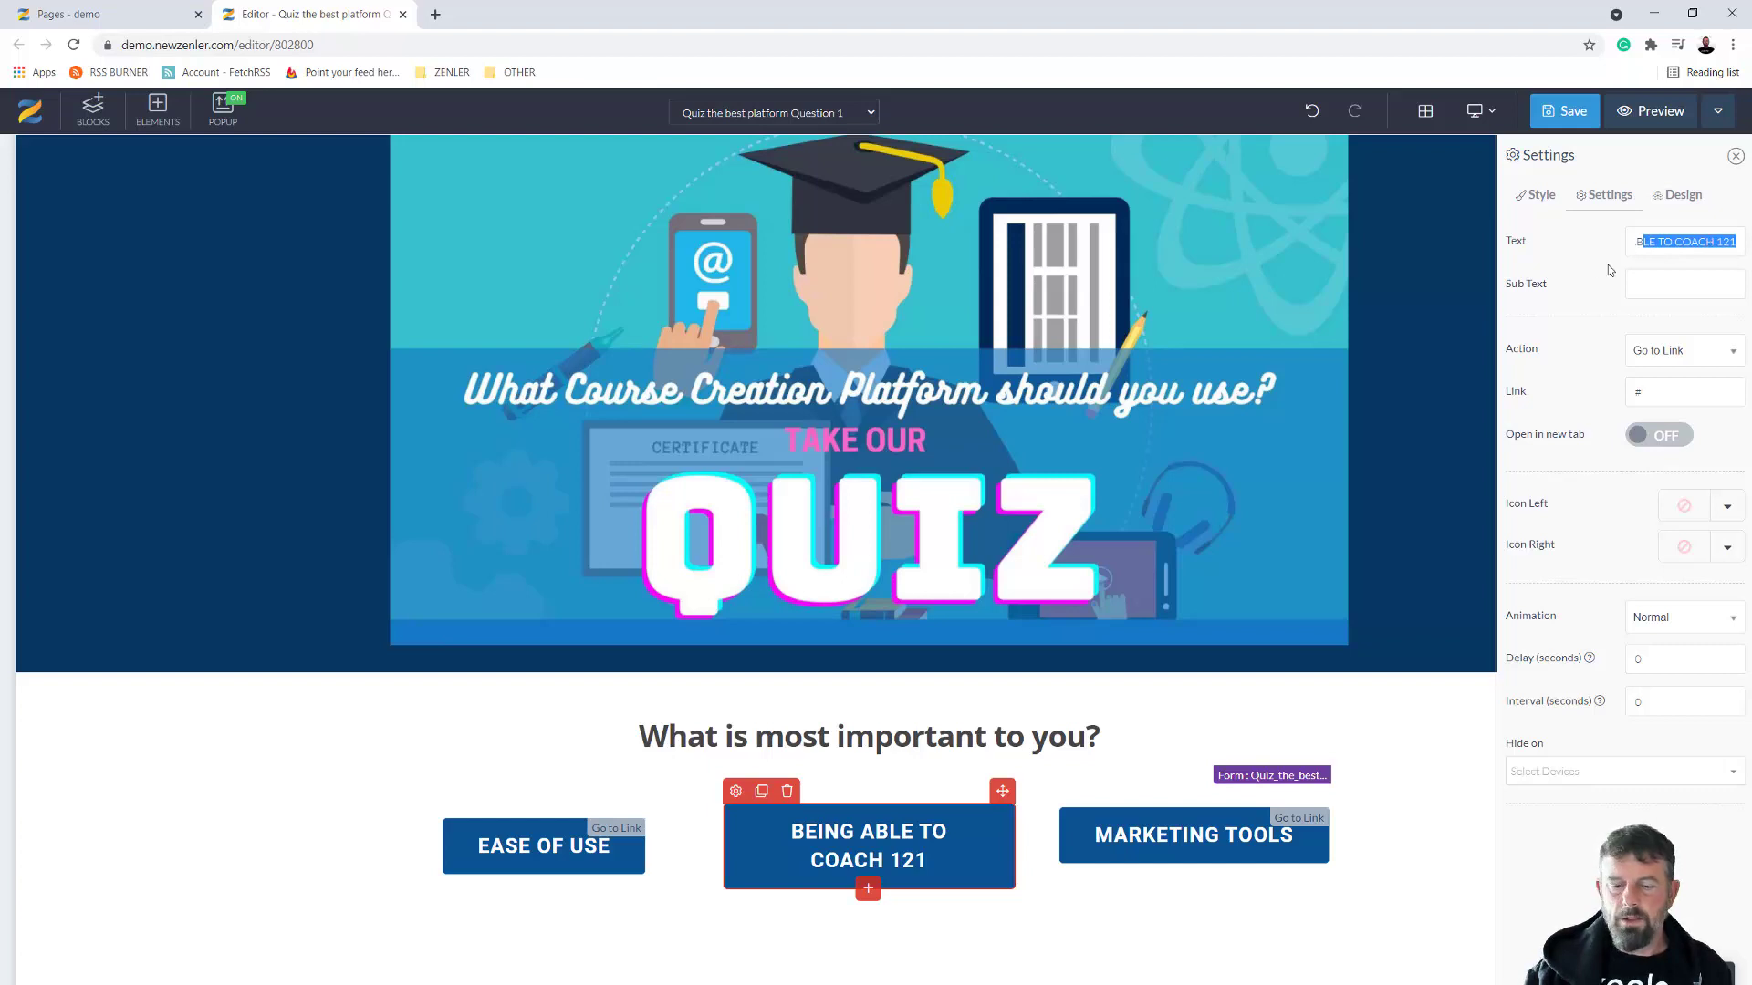
{"action": "left_click", "coordinate": [855, 853]}
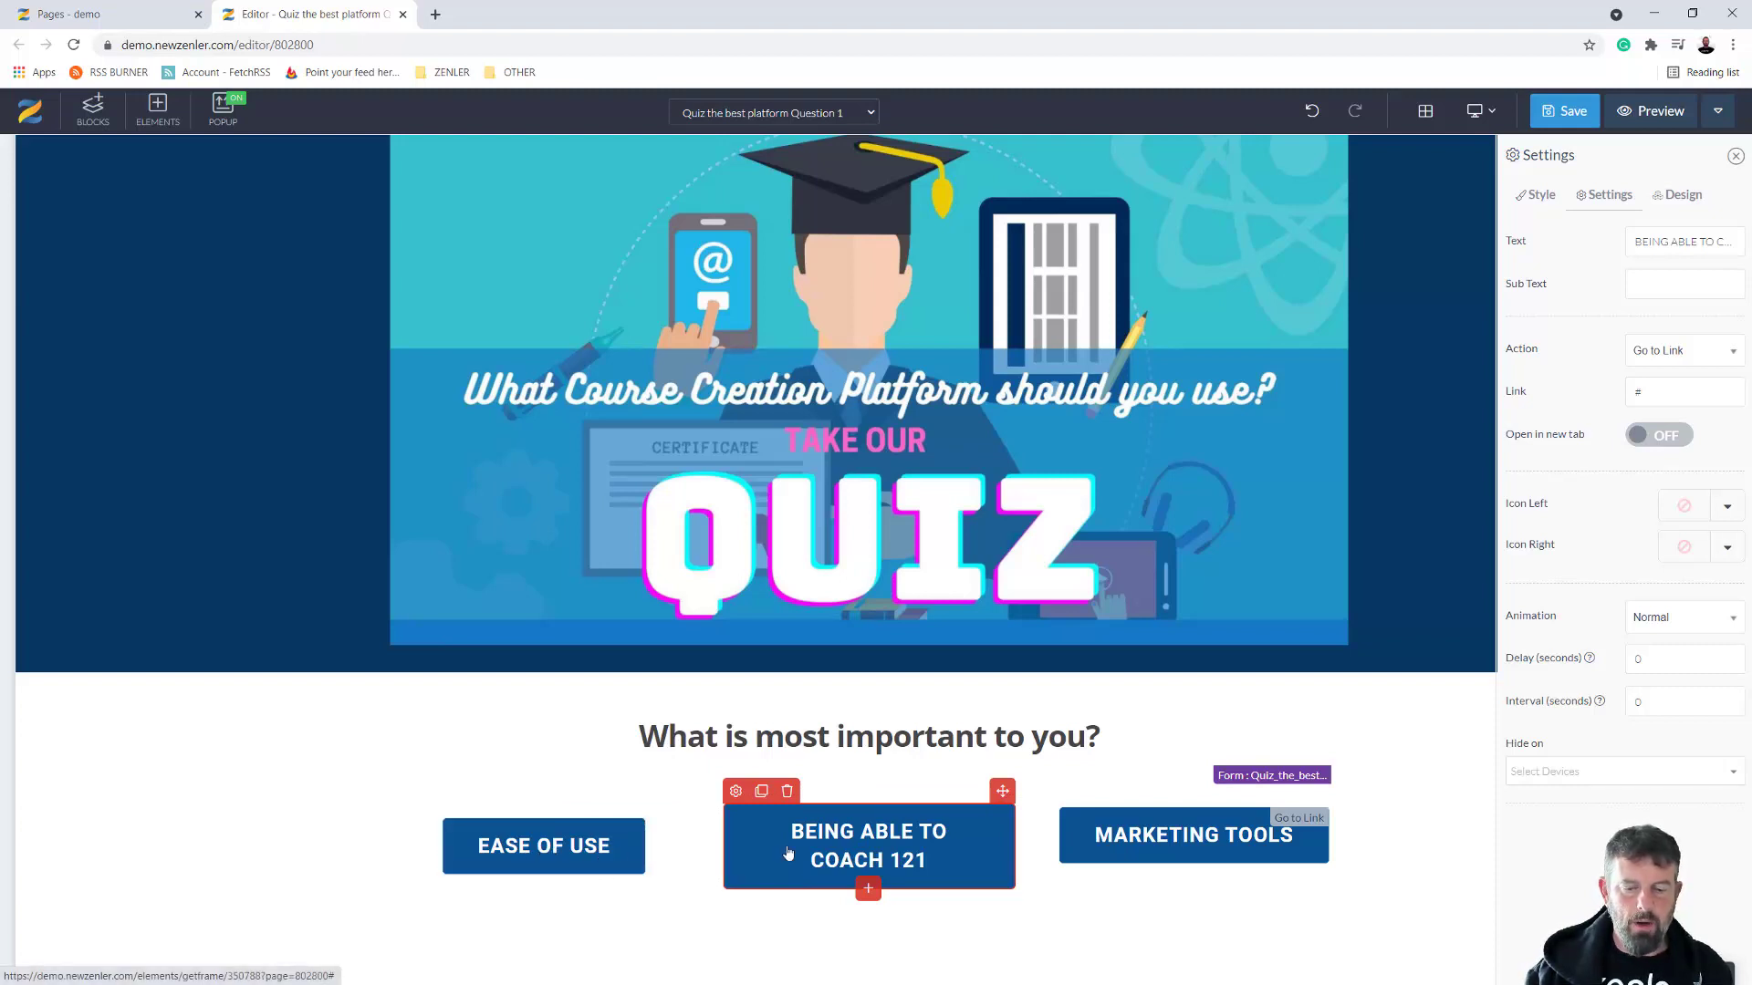
{"action": "left_click", "coordinate": [1538, 195]}
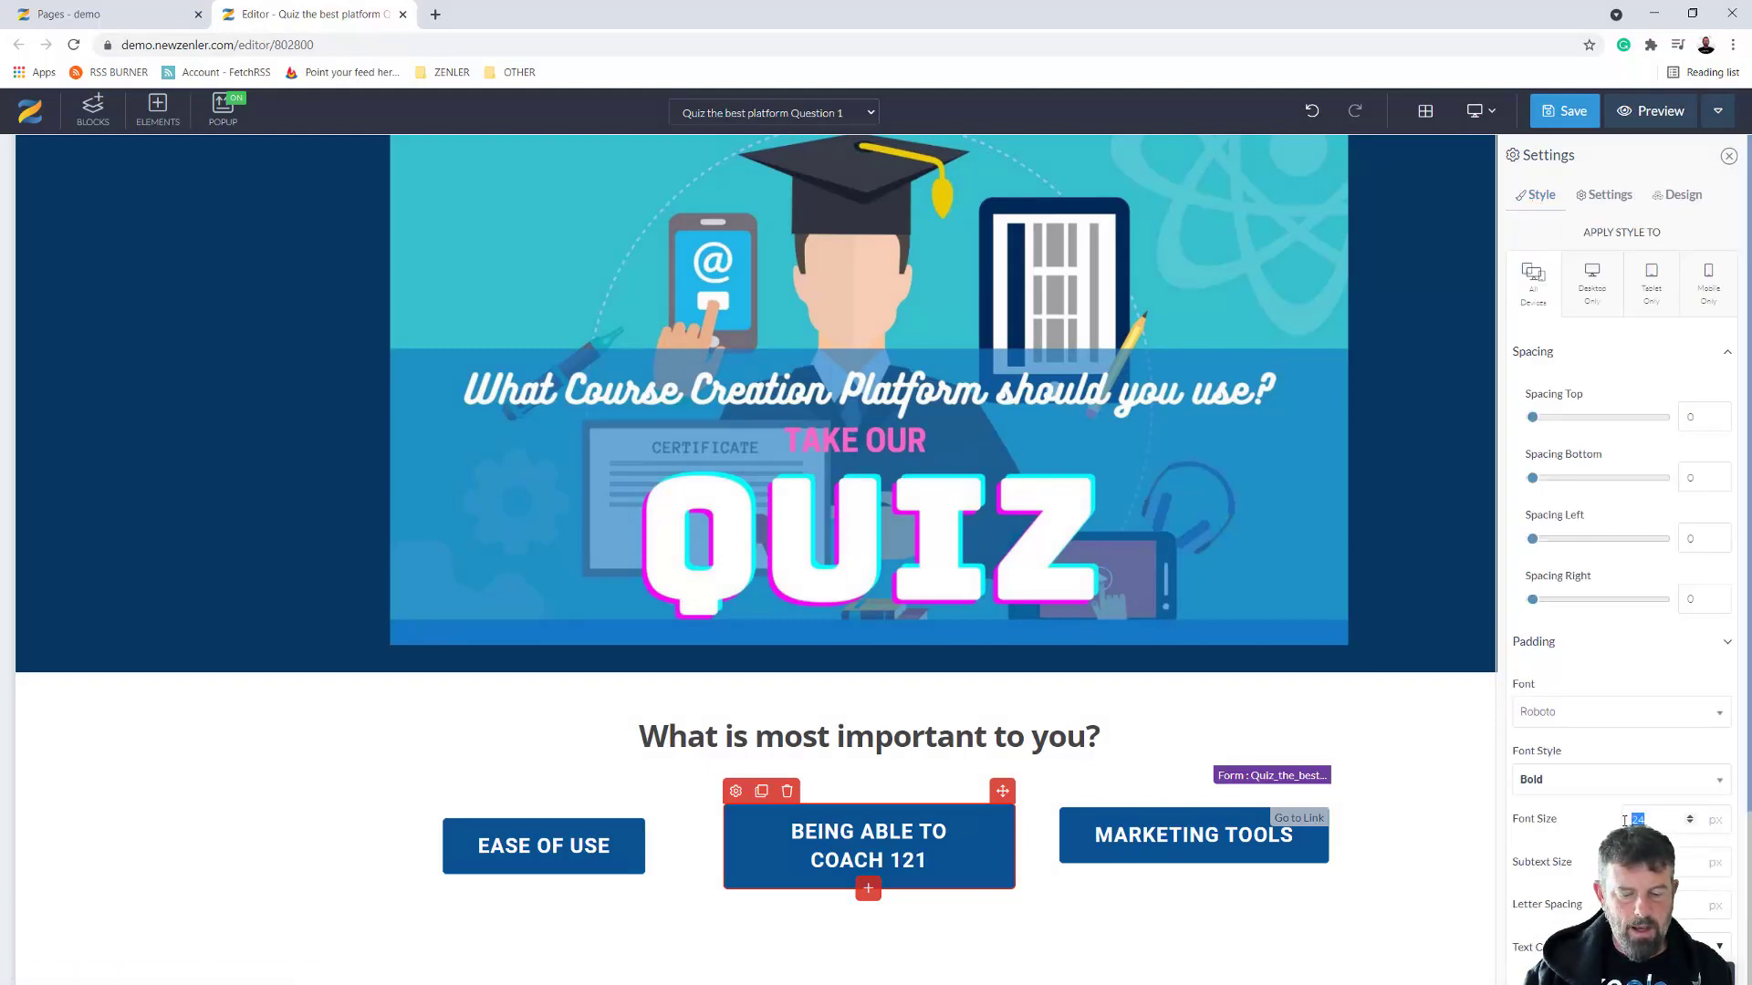
{"action": "type", "text": "18"}
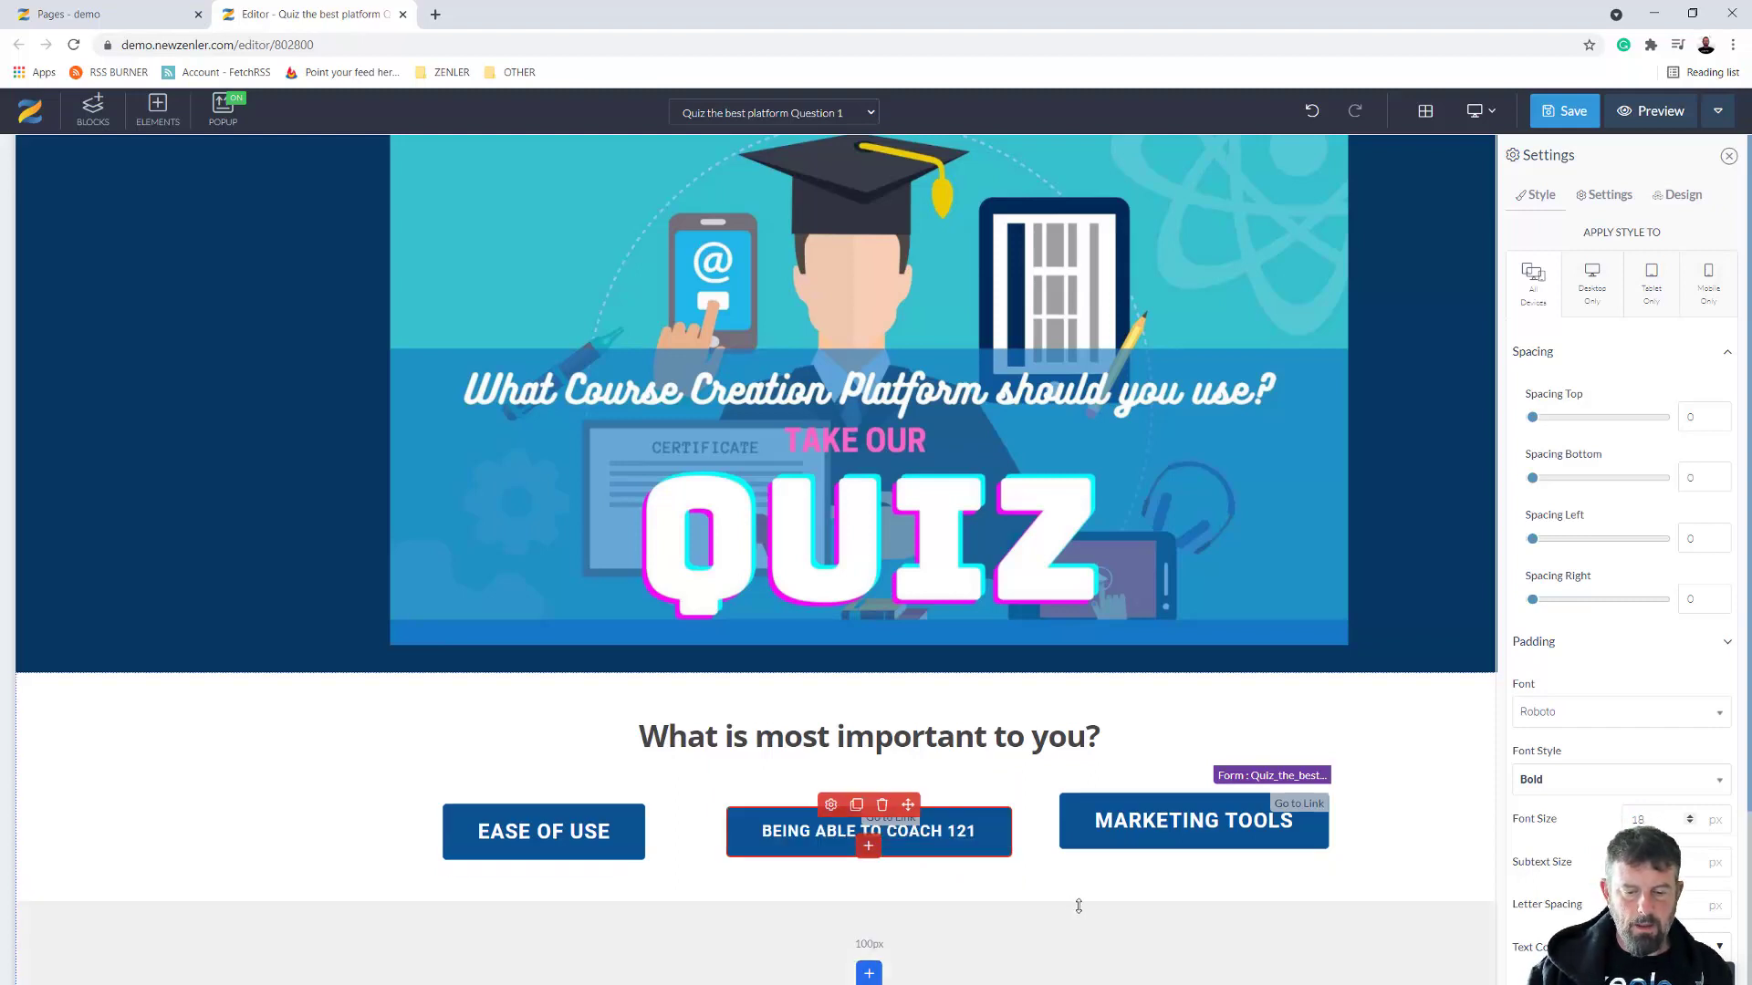
Set the font size of the "MARKETING TOOLS" and "EASE OF USE" buttons to 18 px to match the middle one
{"action": "left_click", "coordinate": [1099, 812]}
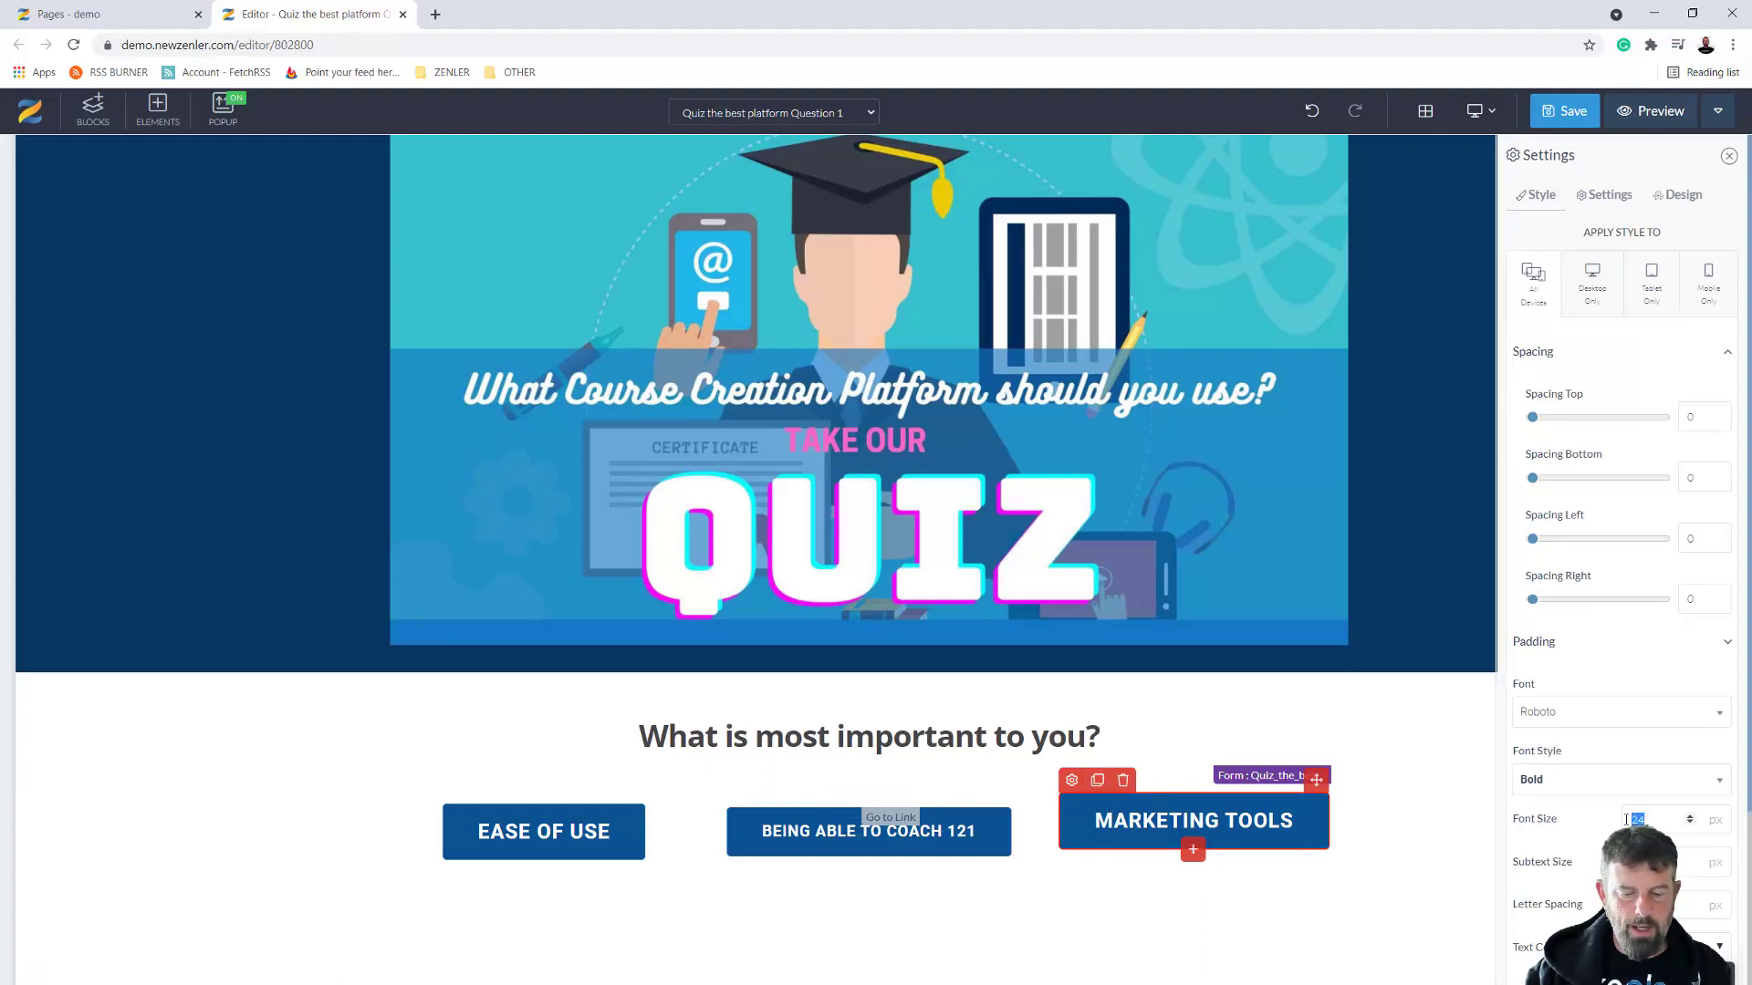
{"action": "type", "text": "18"}
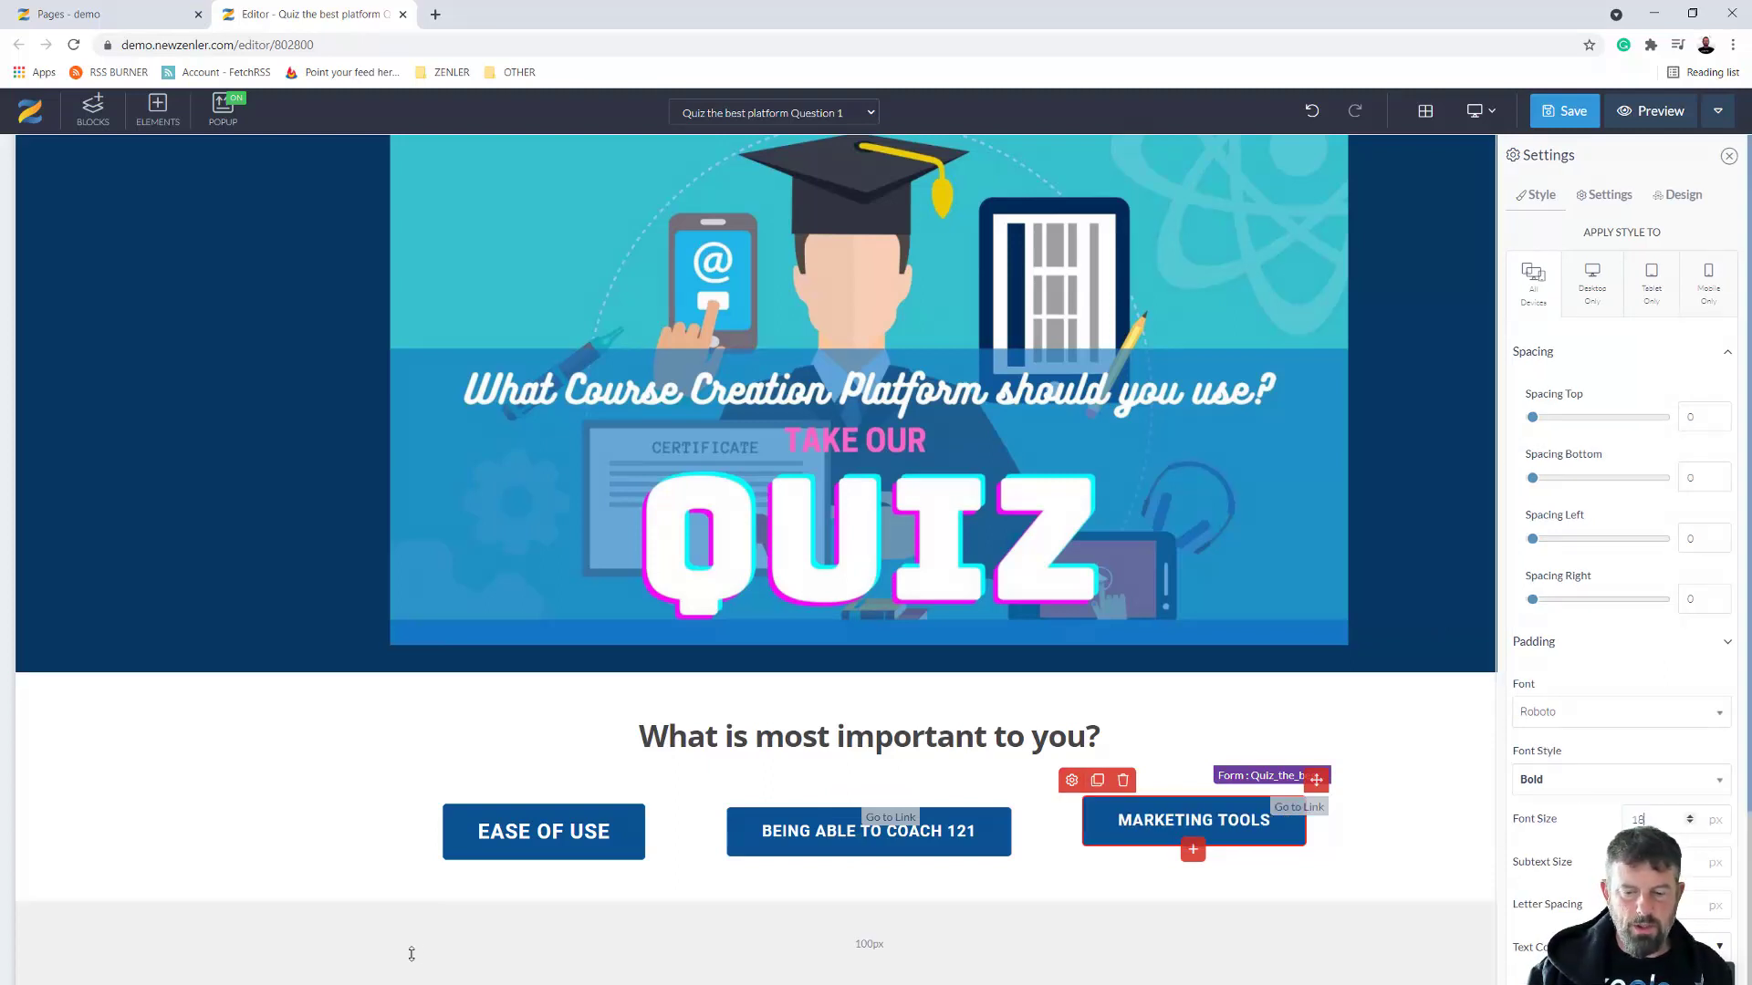
{"action": "left_click", "coordinate": [554, 844]}
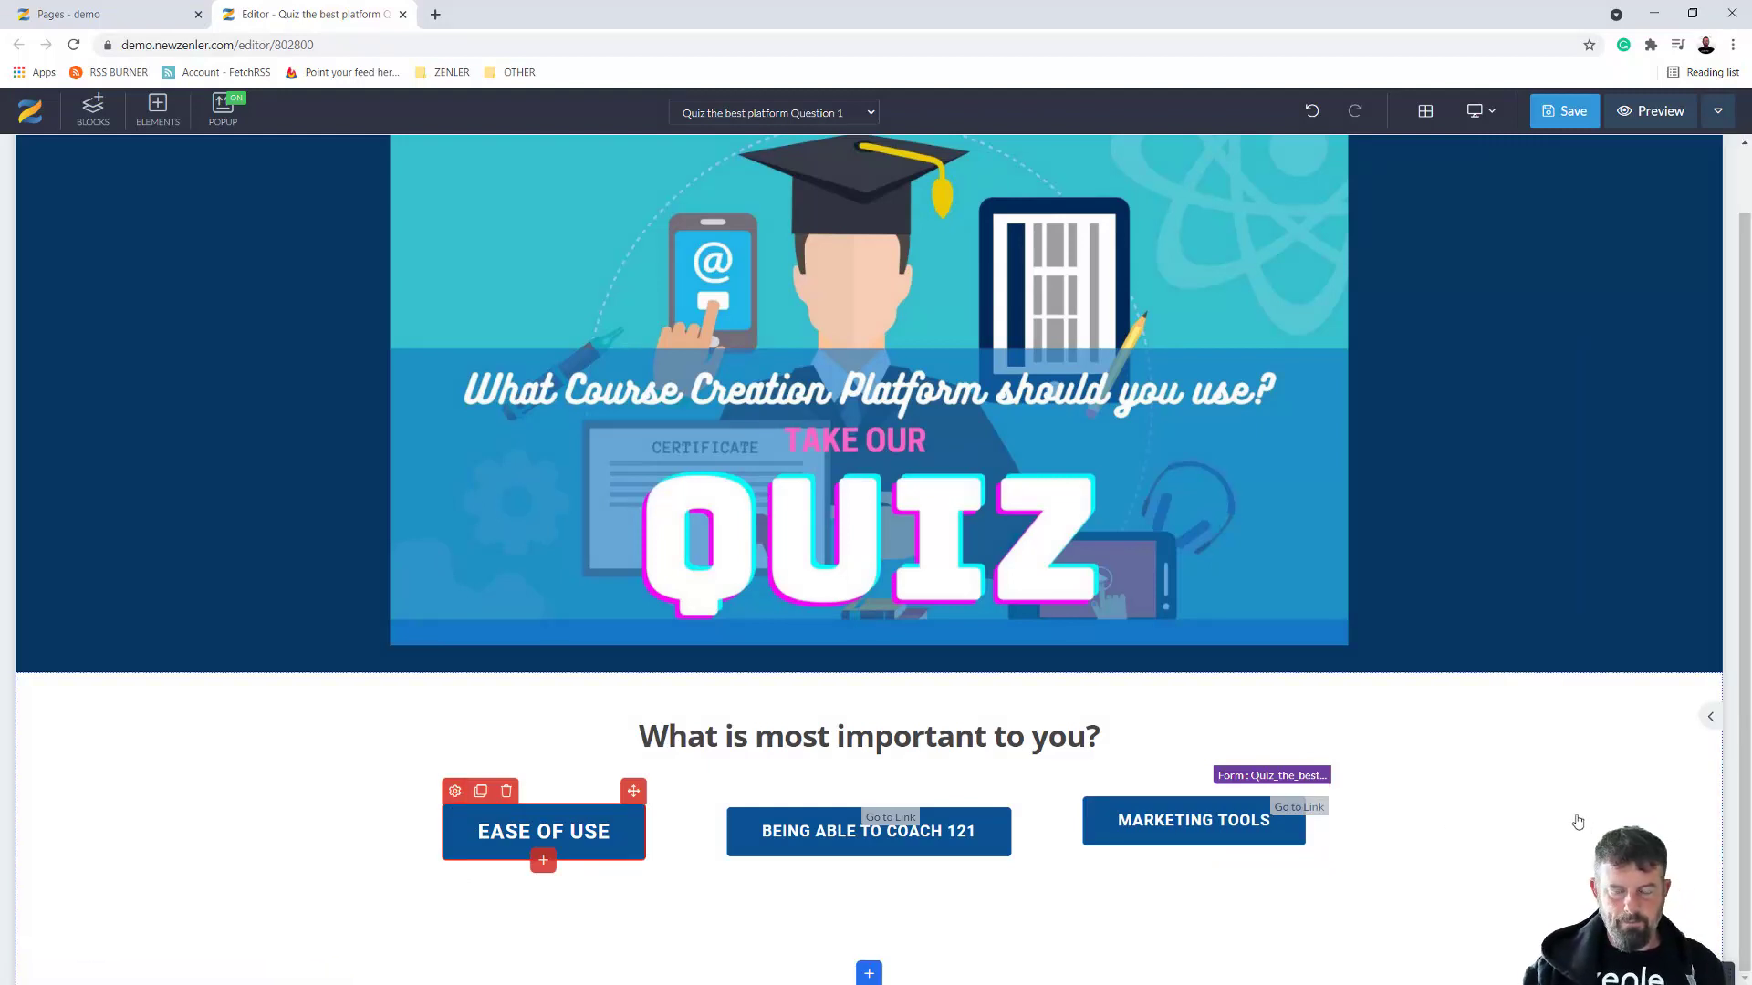
{"action": "left_click", "coordinate": [576, 811]}
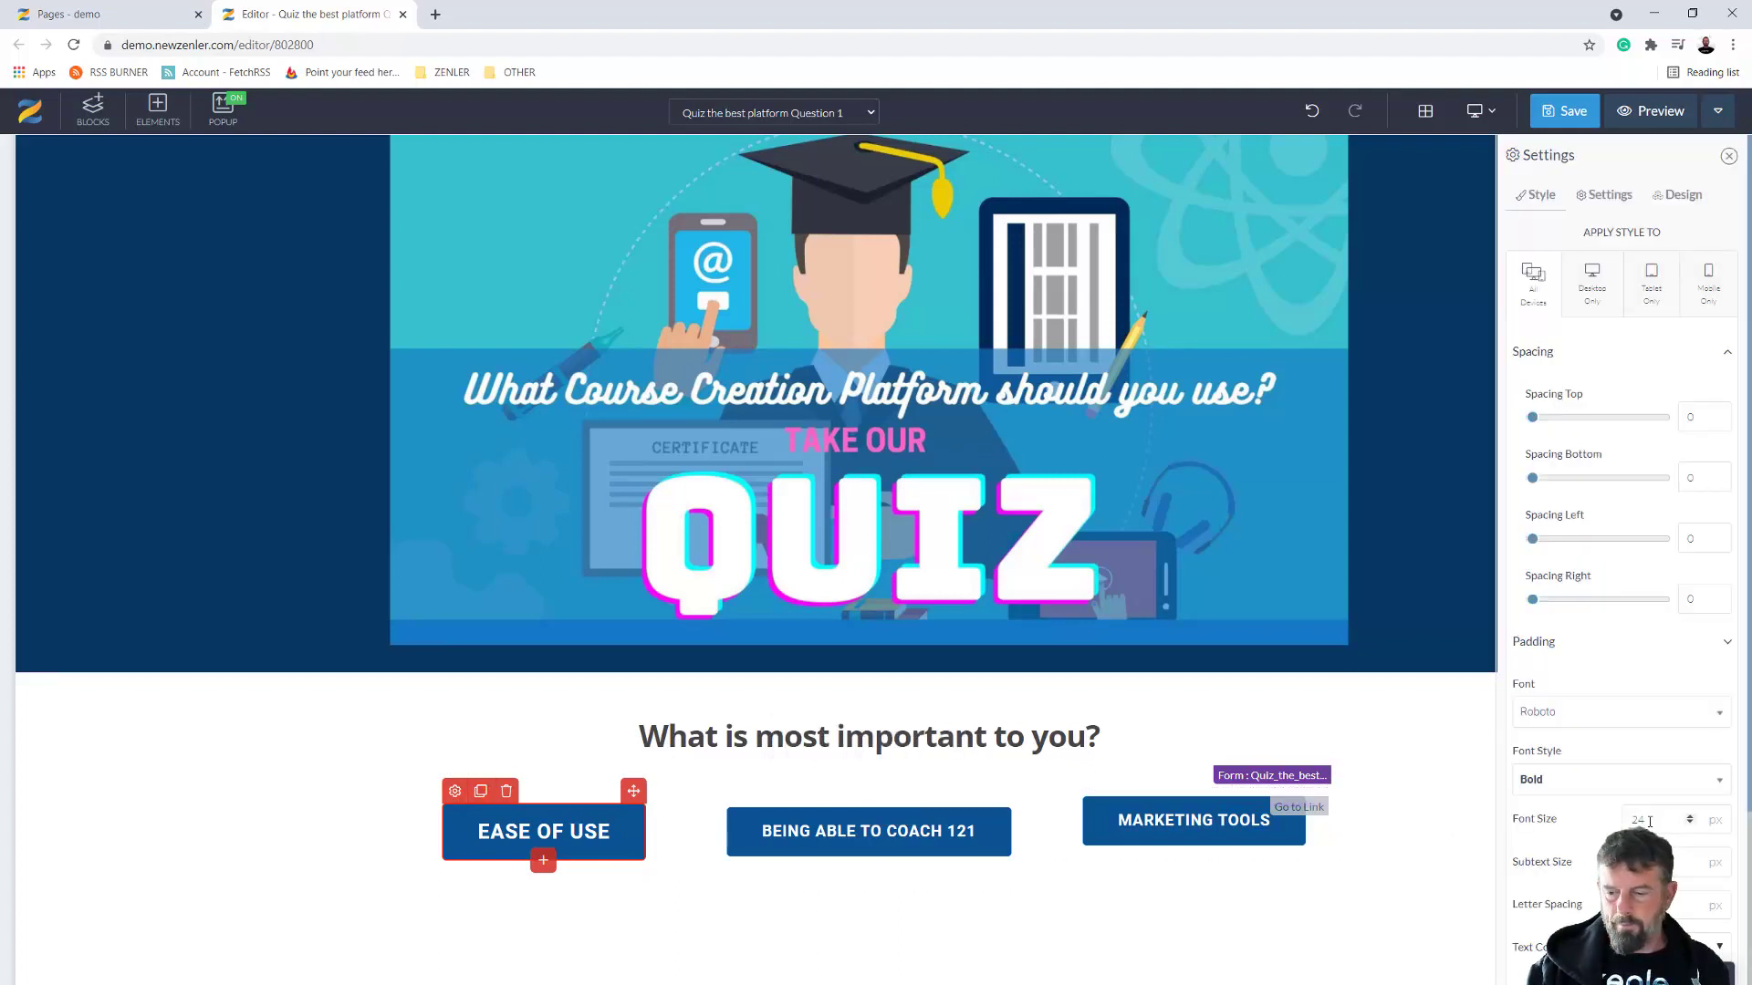
{"action": "type", "text": "1"}
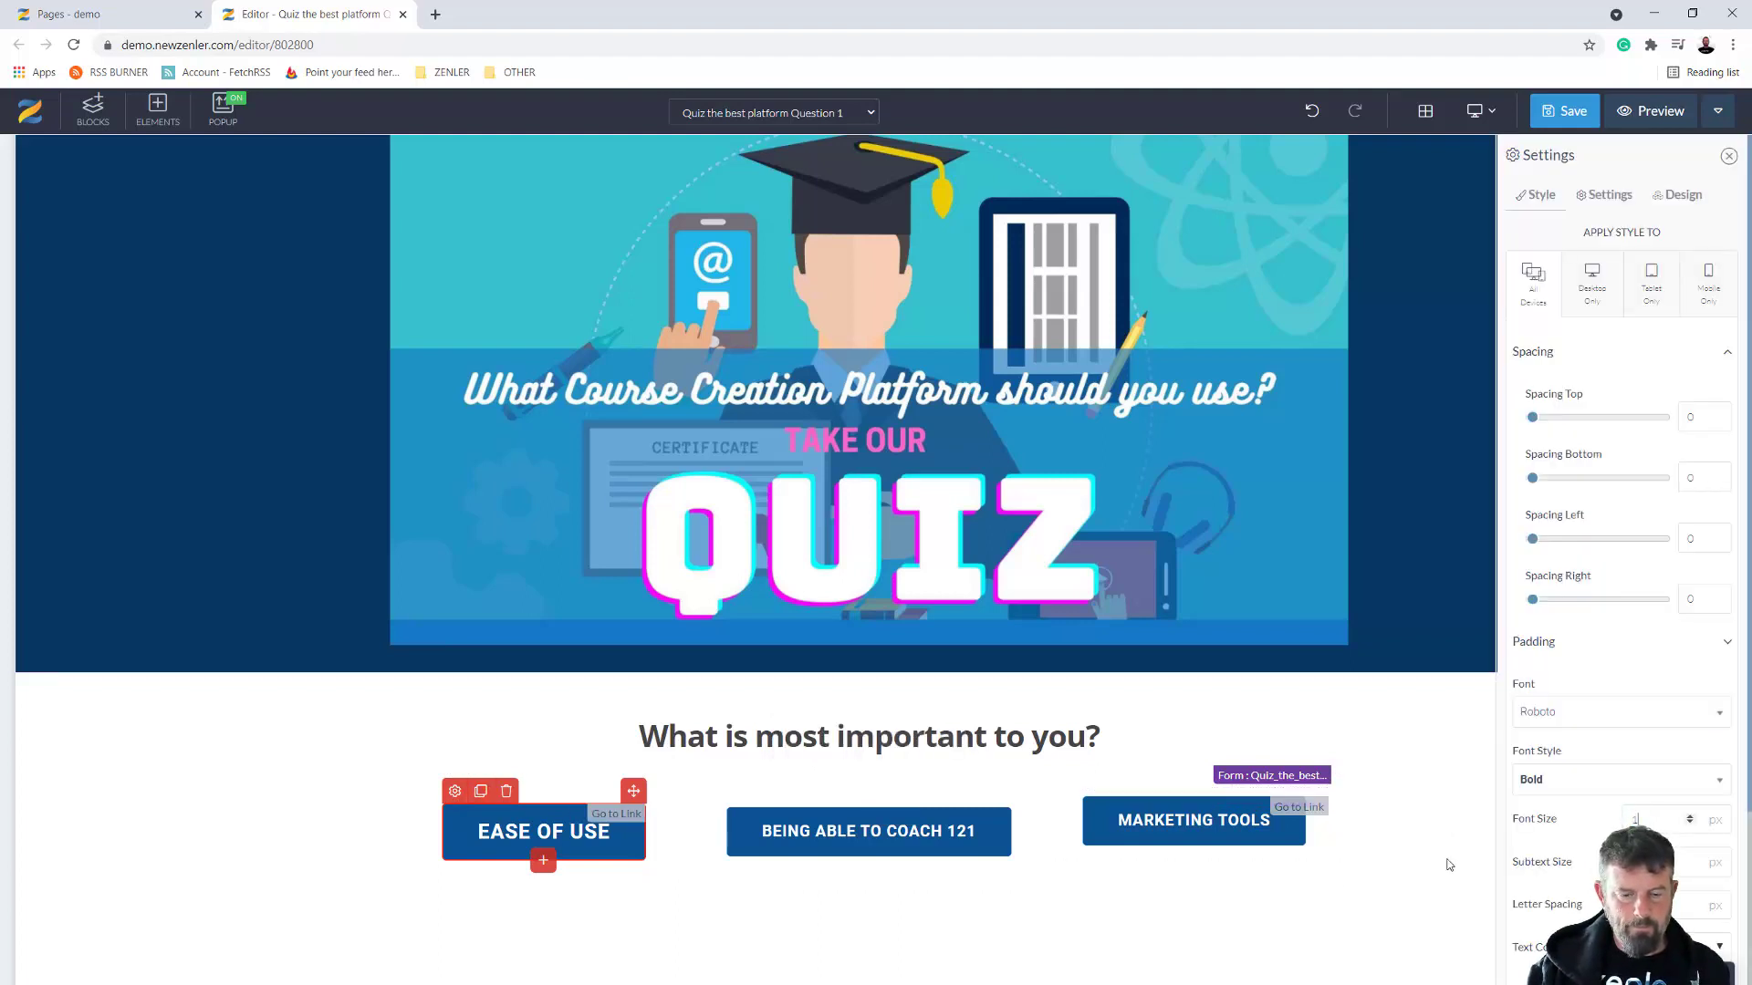
{"action": "type", "text": "8"}
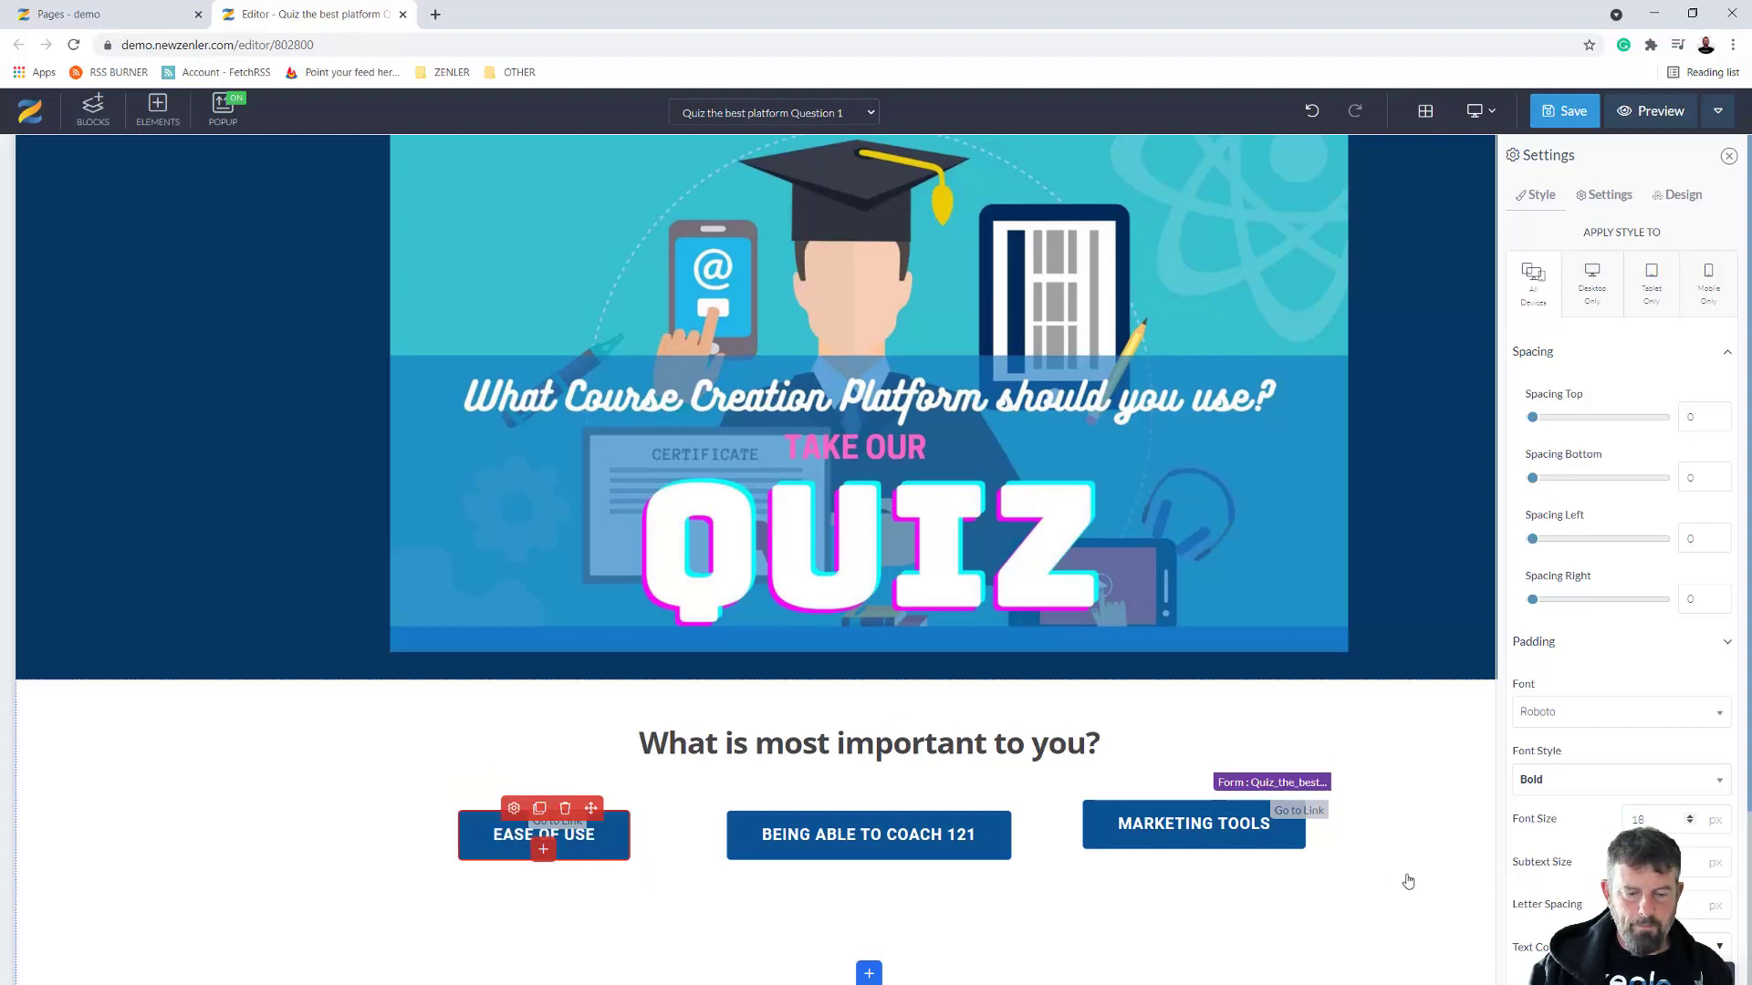
Line up the "MARKETING TOOLS" button with the other two by setting its form's top spacing to 25
{"action": "left_click", "coordinate": [1443, 790]}
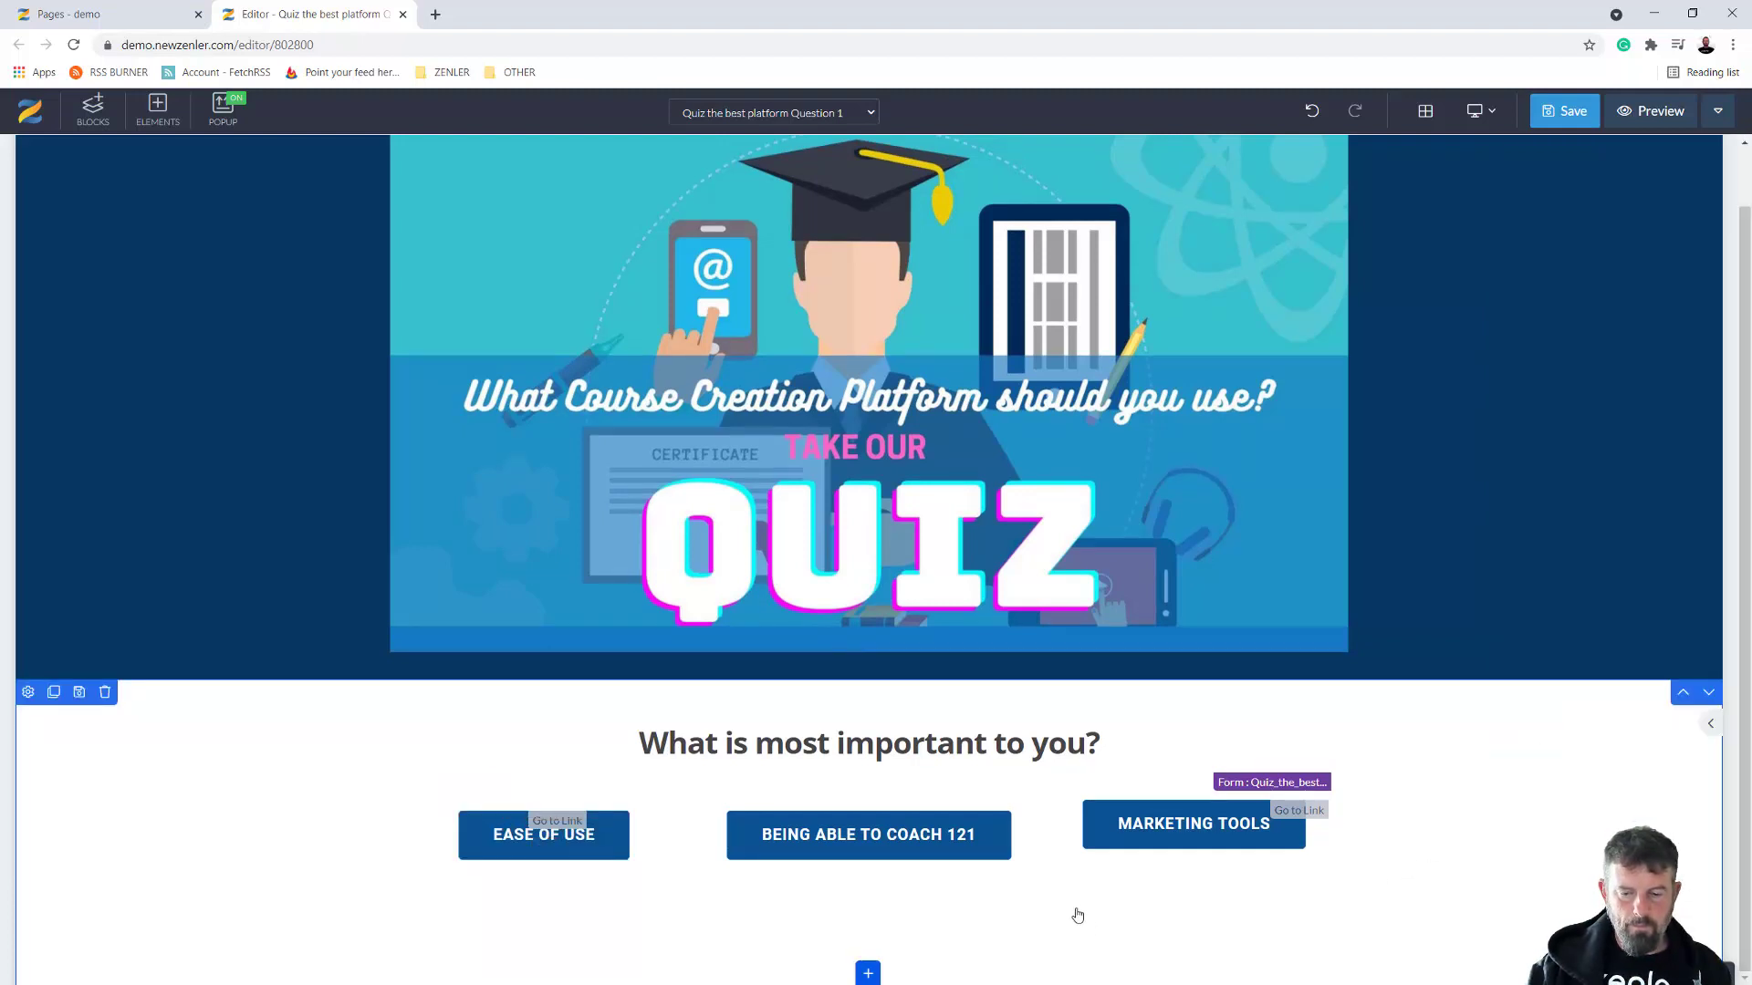
{"action": "left_click", "coordinate": [1030, 874]}
{"action": "left_click", "coordinate": [395, 771]}
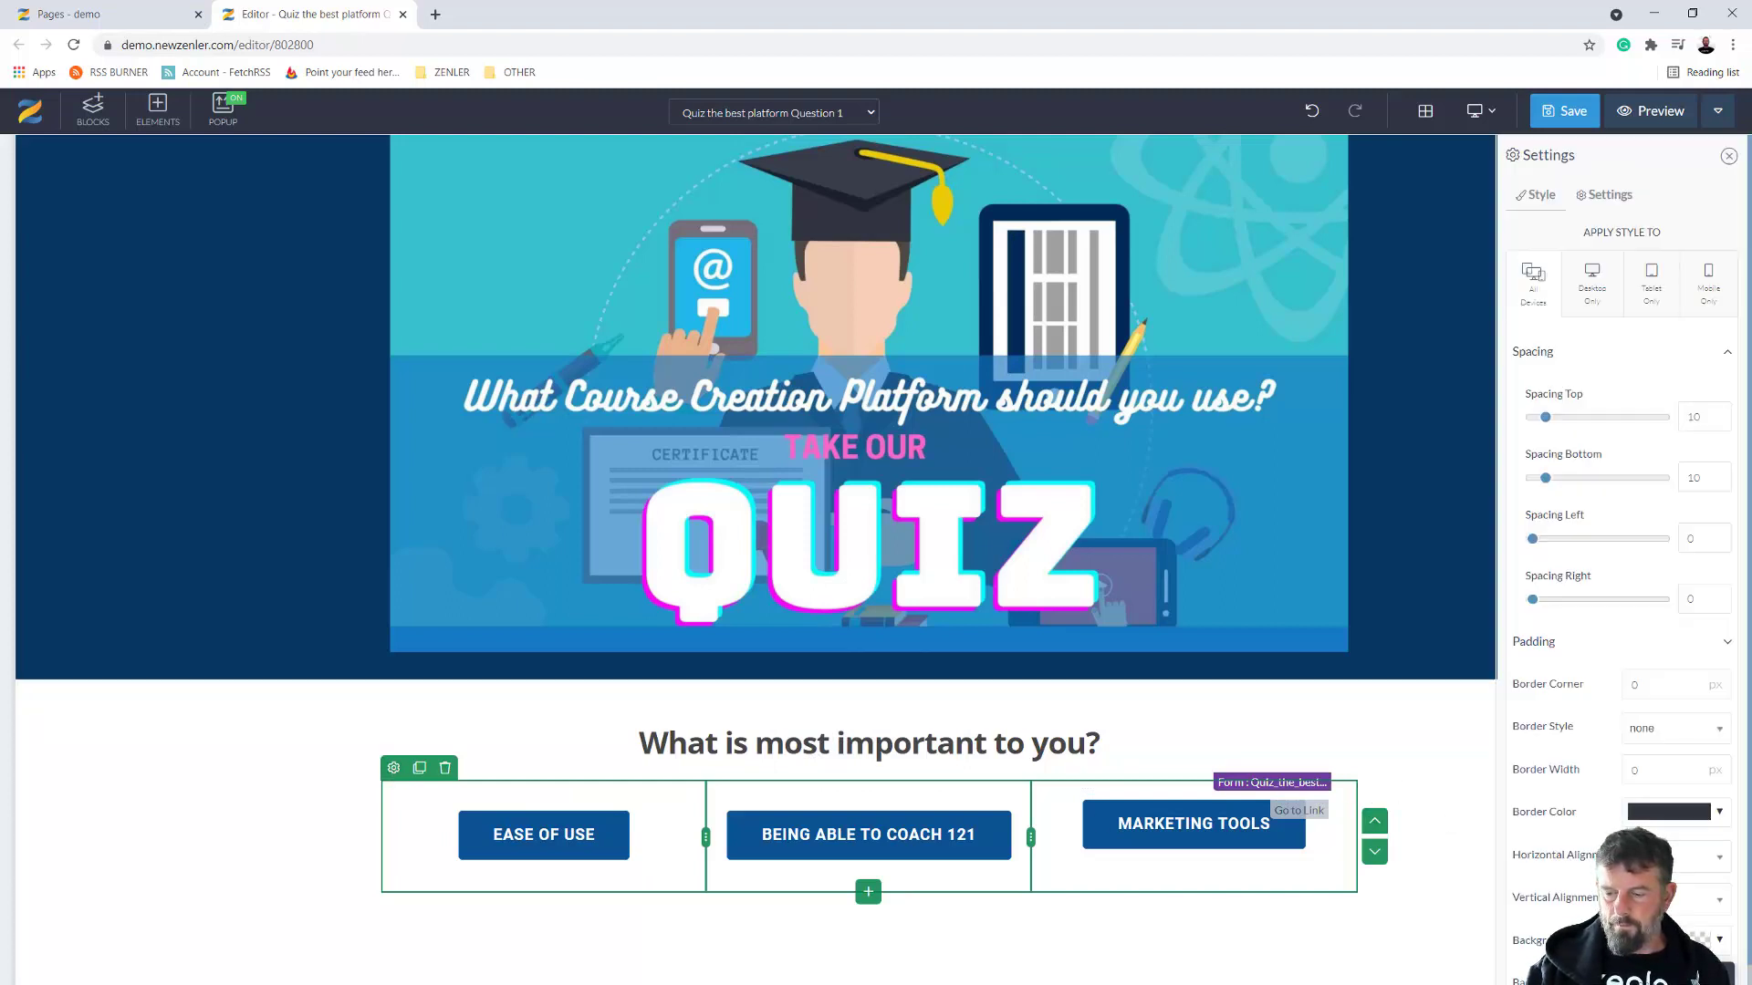
{"action": "left_click", "coordinate": [1653, 809]}
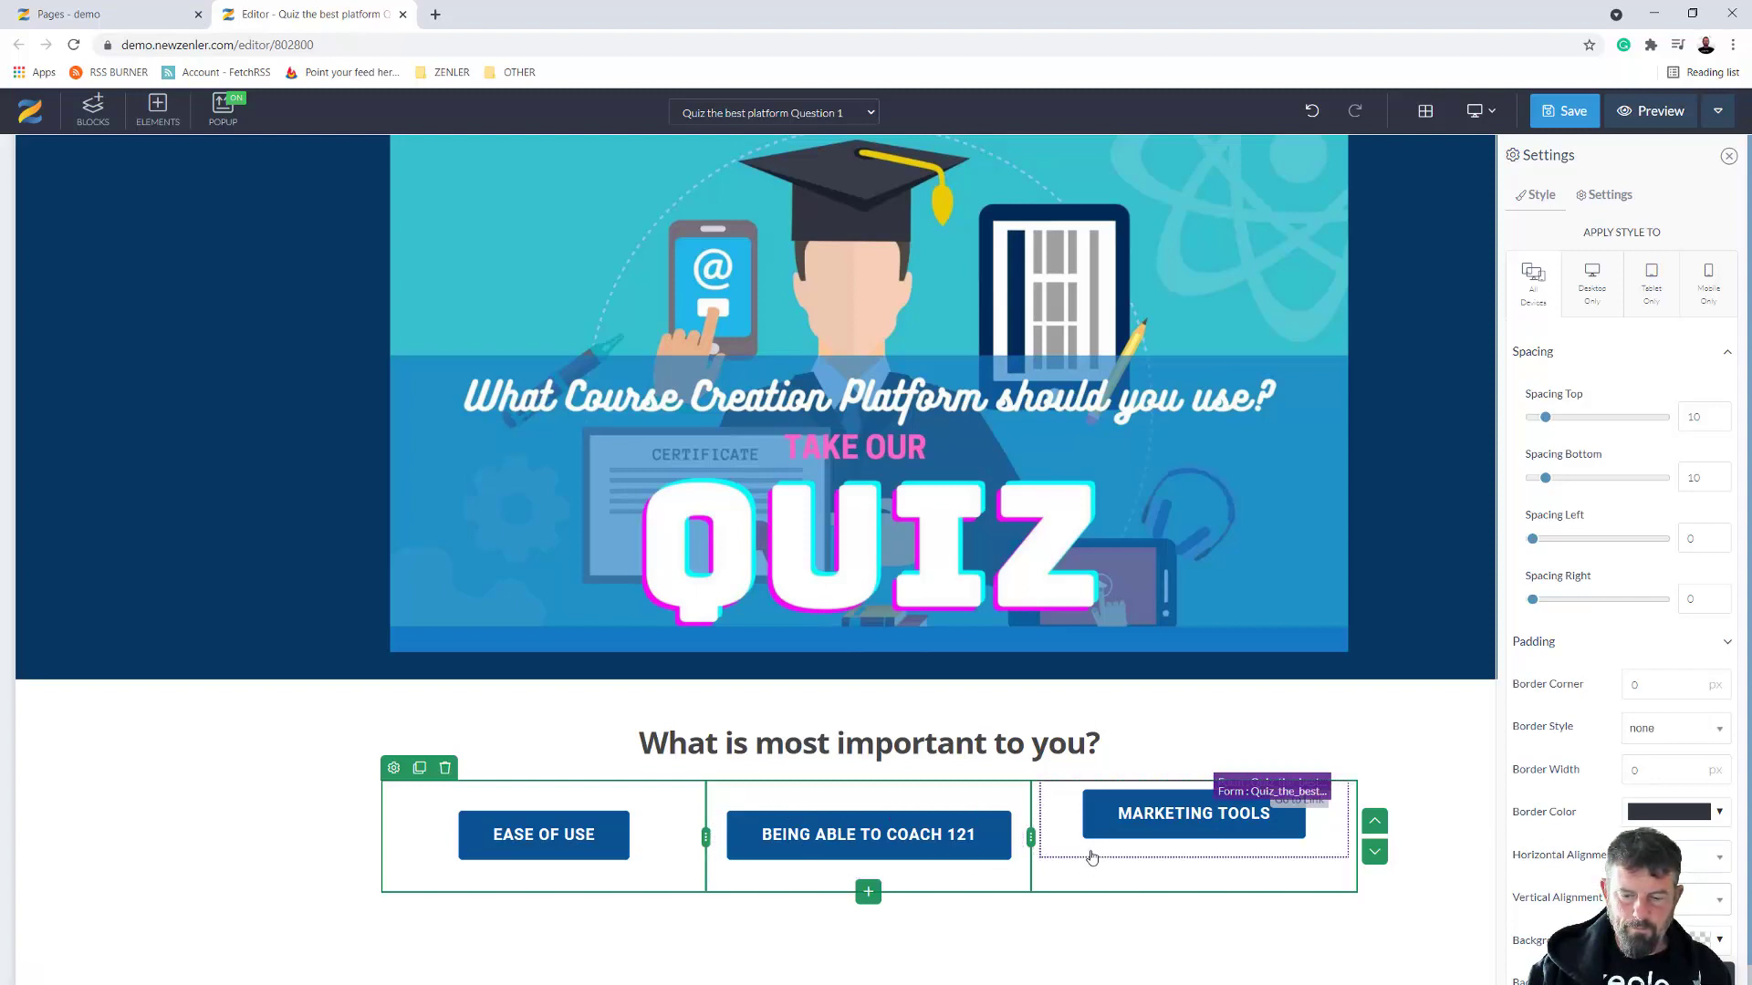
{"action": "left_click", "coordinate": [1058, 811]}
{"action": "left_click", "coordinate": [1054, 769]}
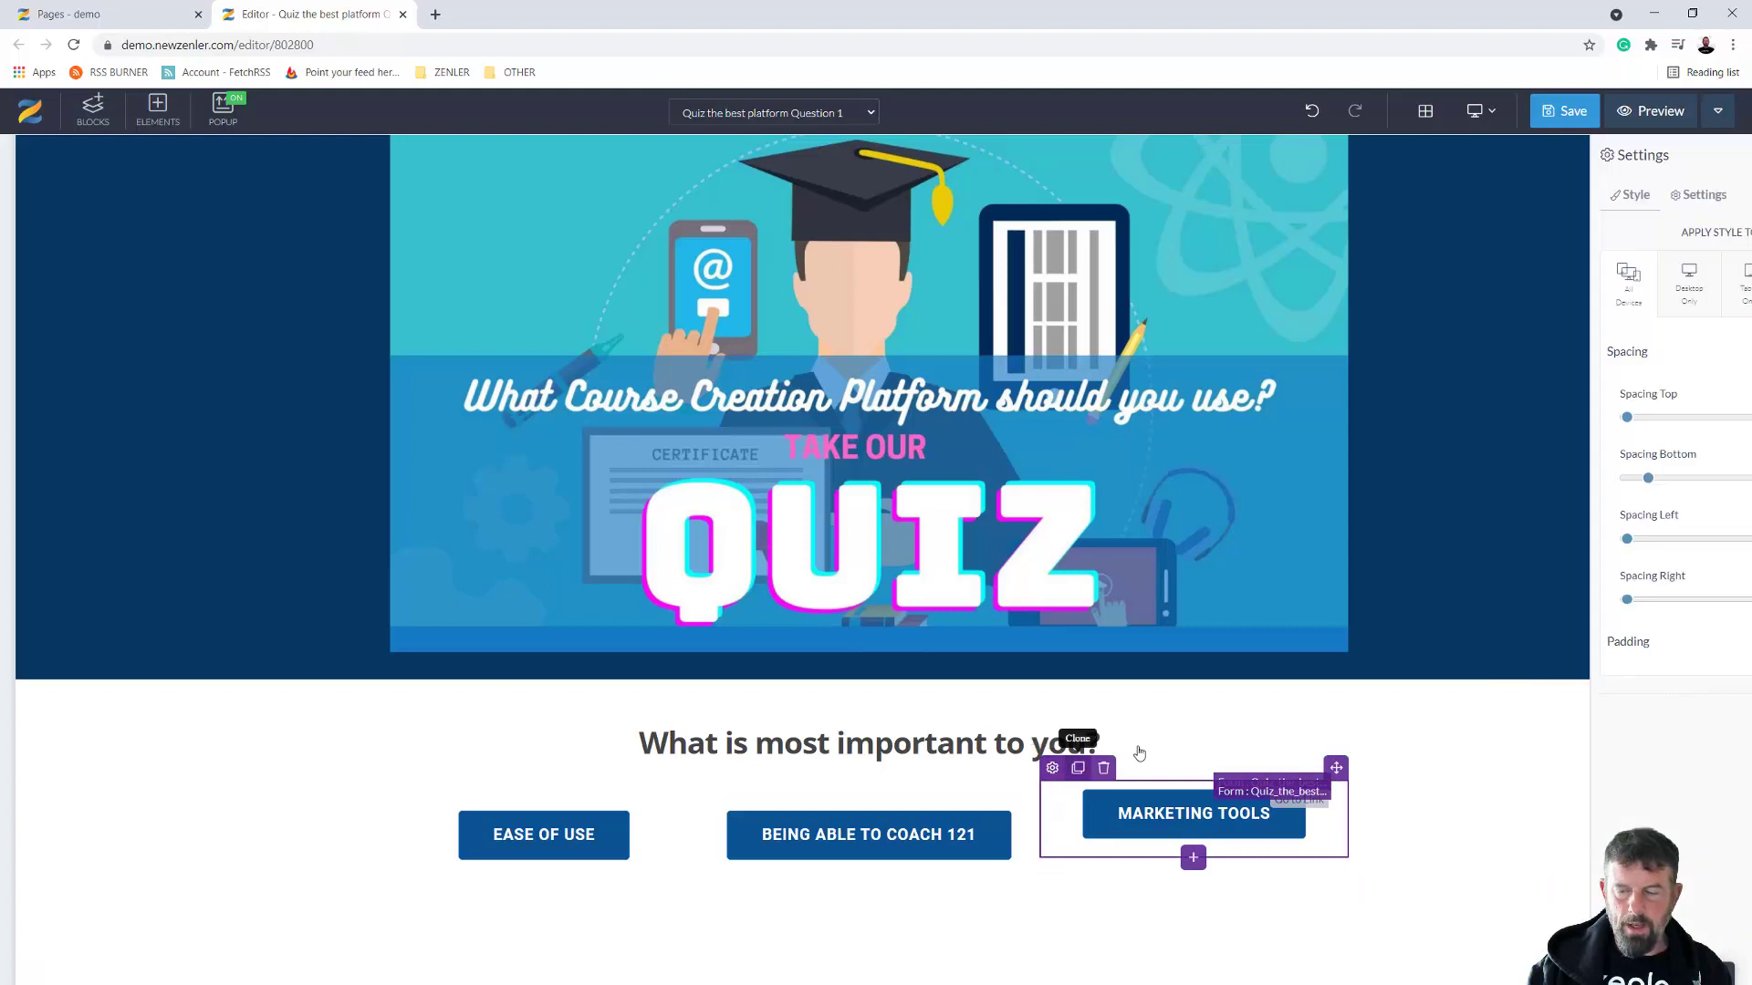
{"action": "left_click_drag", "start_coordinate": [1534, 420], "coordinate": [1567, 419]}
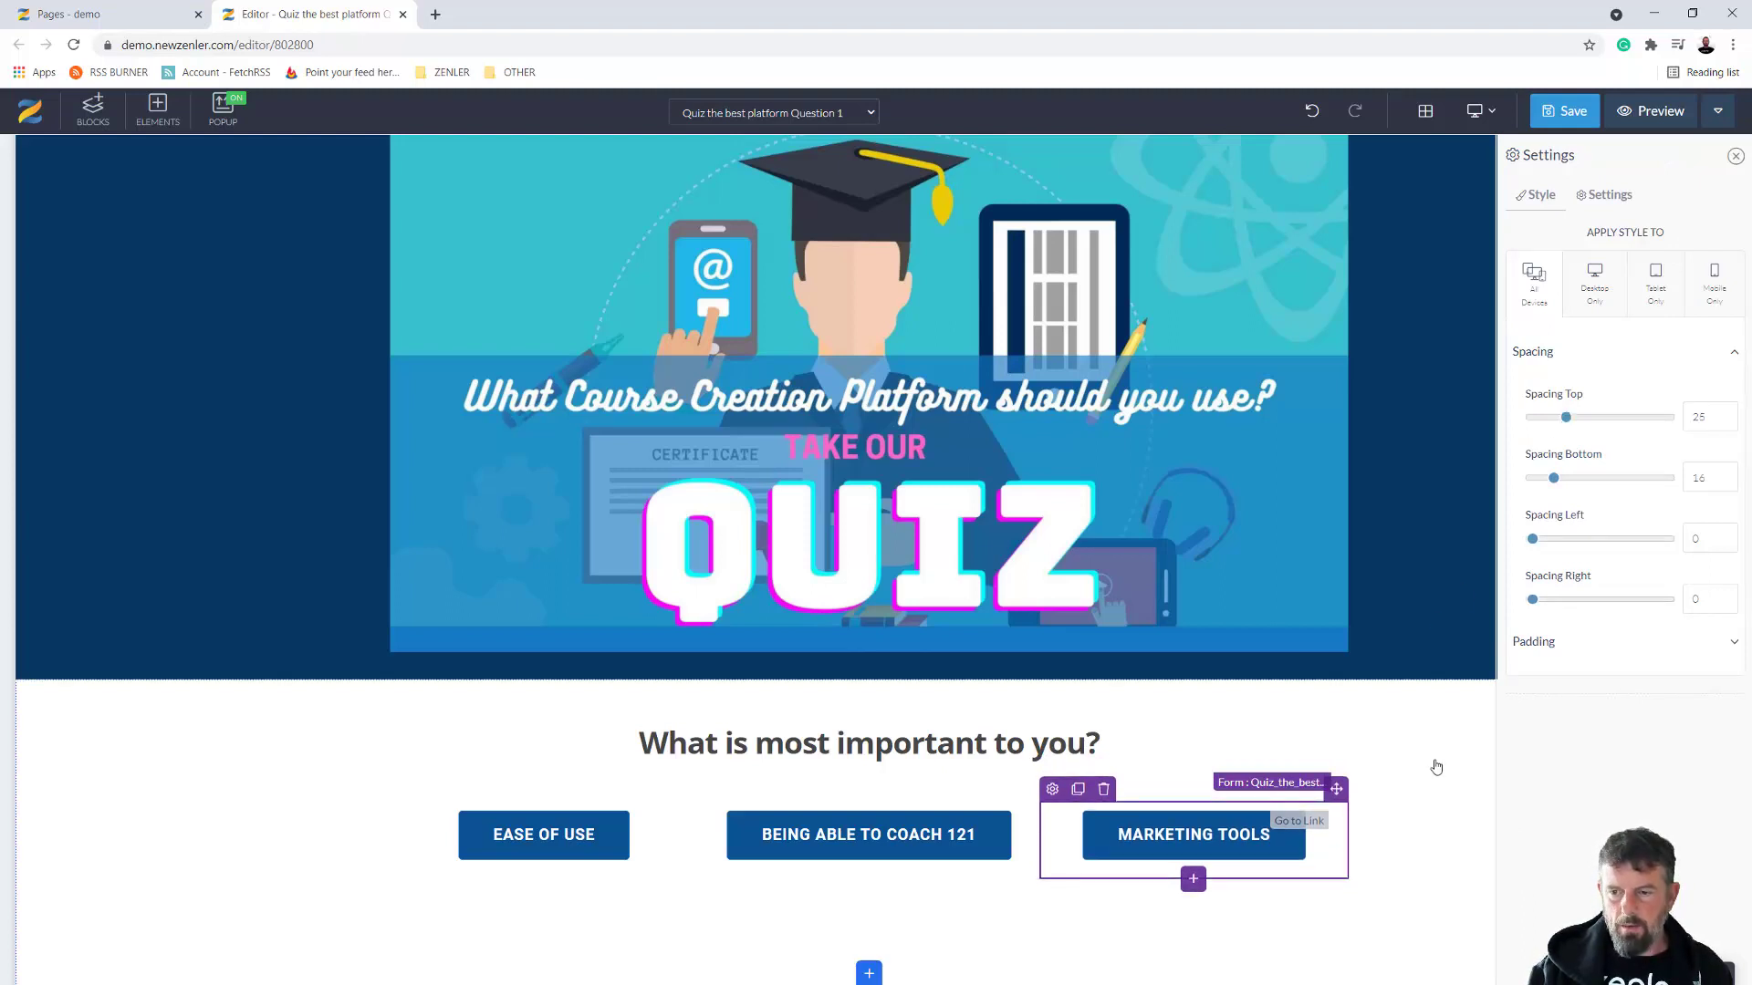
Change the heading above the answer buttons to "What is most important for you?" and save the page
{"action": "left_click", "coordinate": [1150, 707]}
{"action": "left_click", "coordinate": [676, 748]}
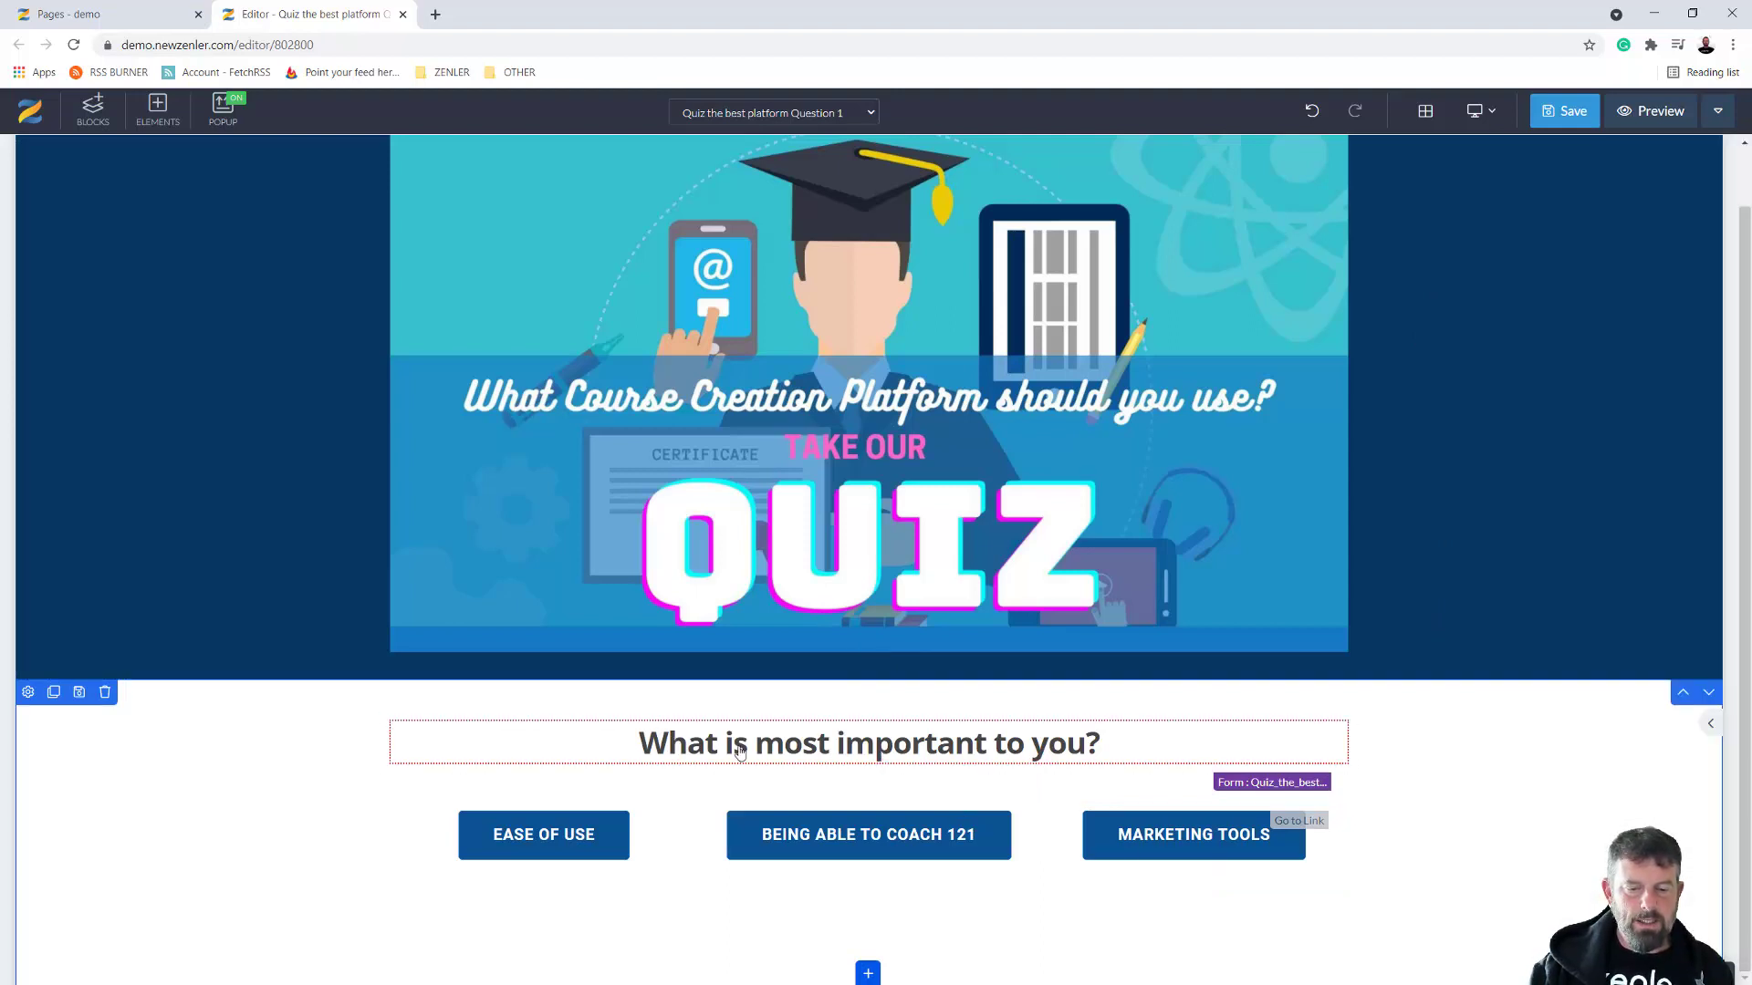
{"action": "left_click", "coordinate": [1016, 752]}
{"action": "left_click_drag", "start_coordinate": [1021, 746], "coordinate": [999, 750]}
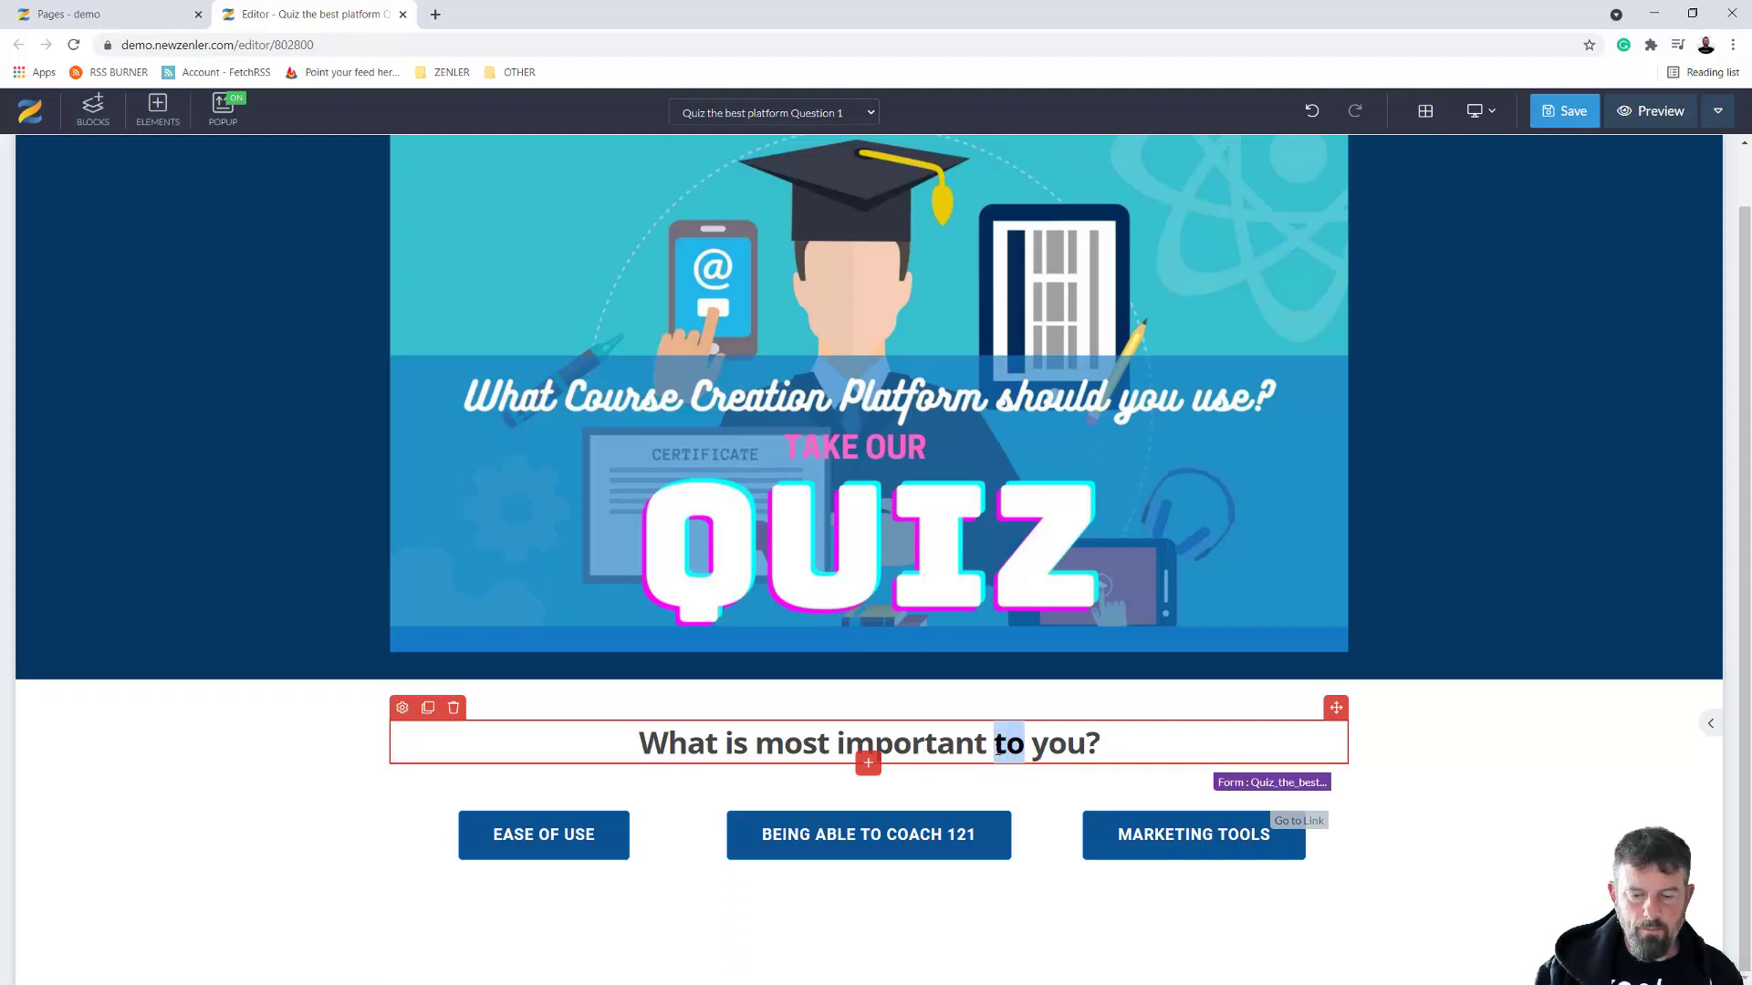
{"action": "type", "text": "for"}
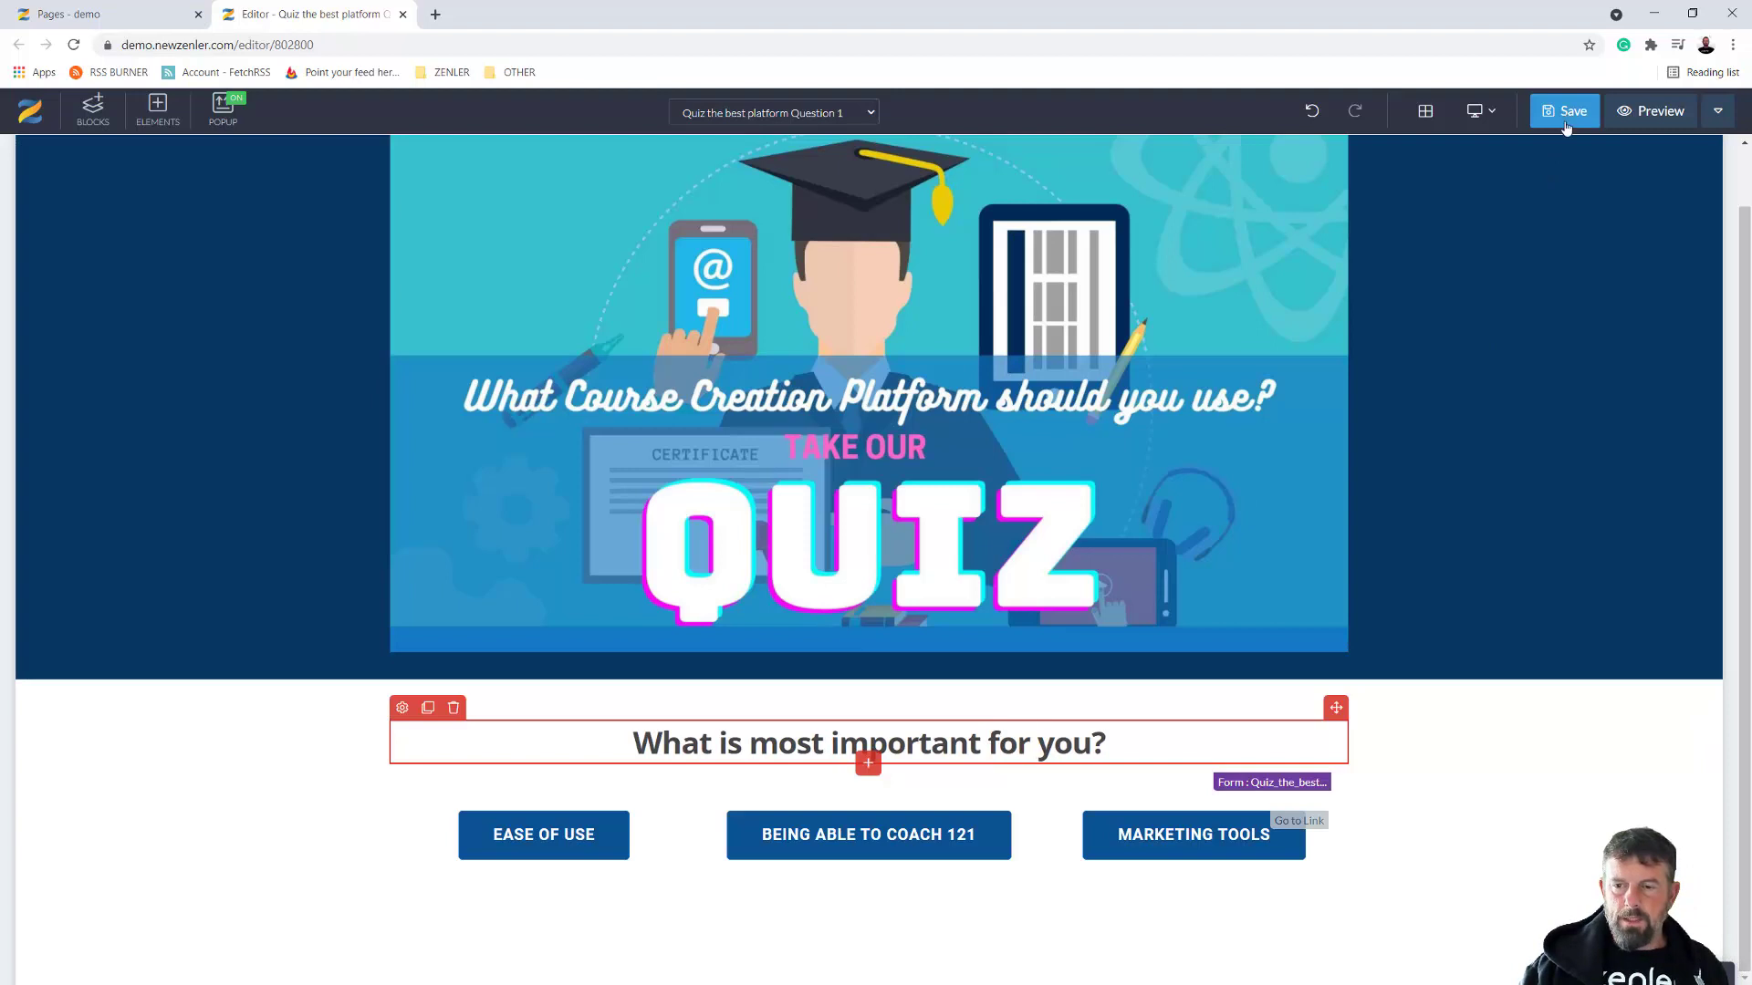
{"action": "left_click", "coordinate": [1566, 117]}
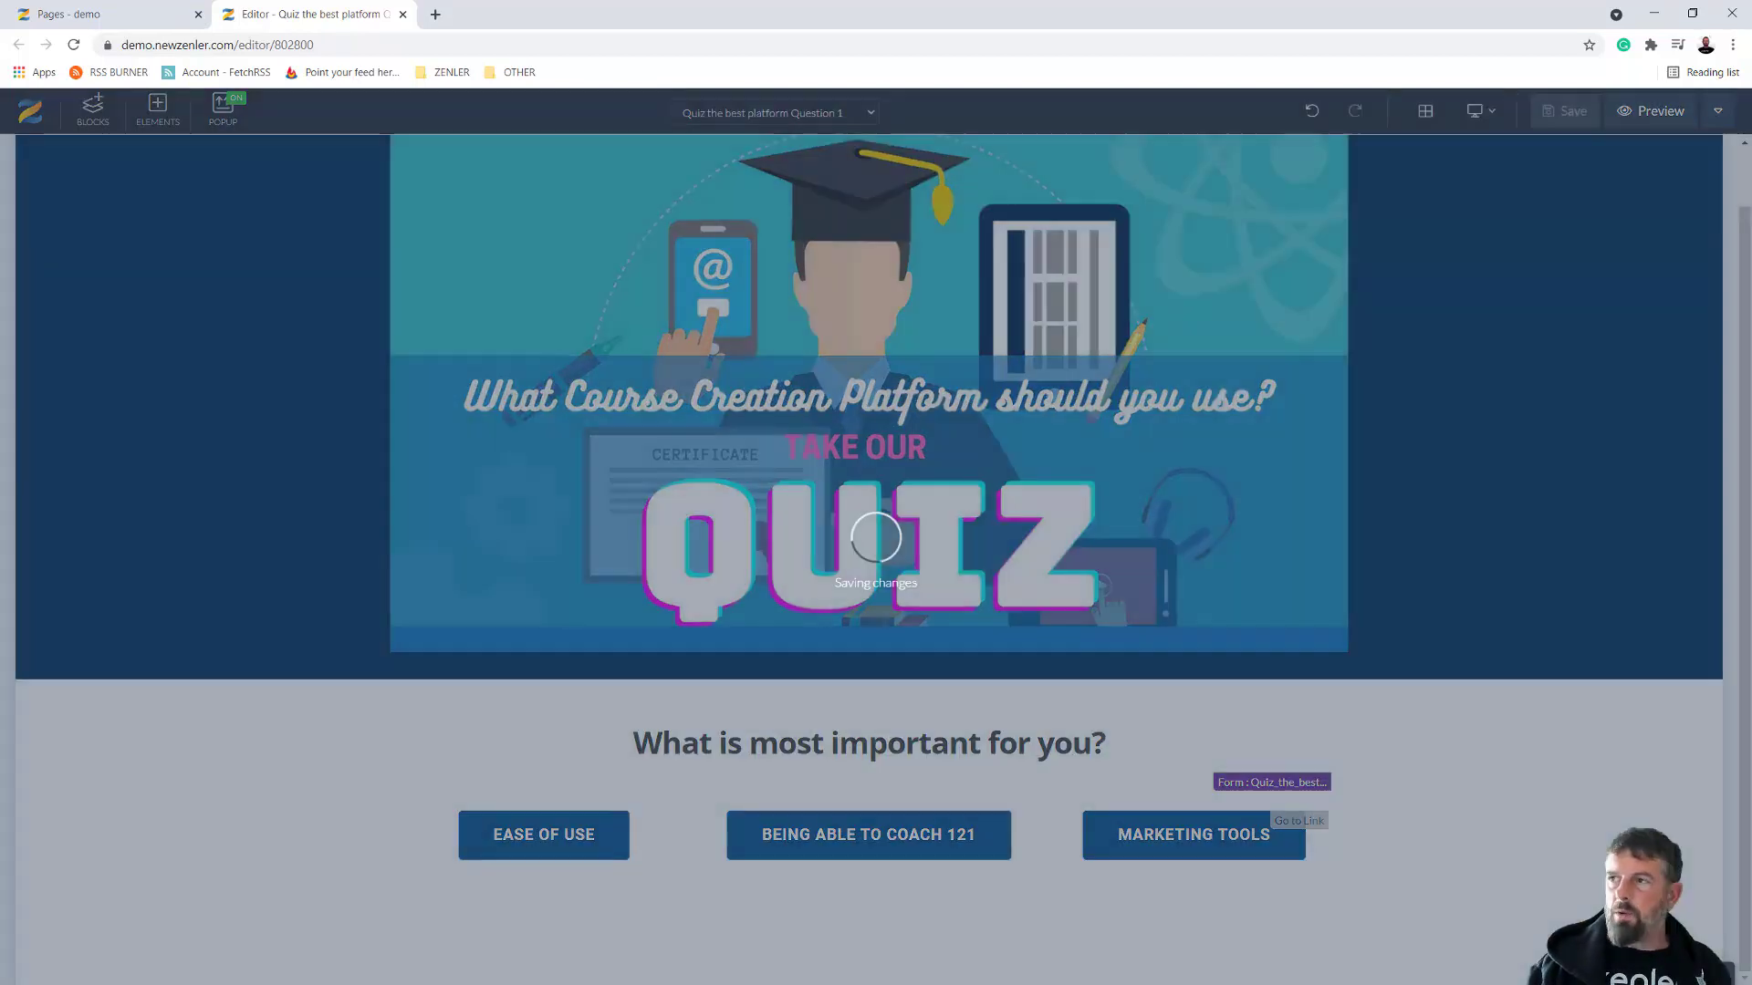
Check the quiz flowchart in the Adobe Acrobat PDF, move its window aside and save the Question 1 page again
{"action": "key", "text": "alt+Tab"}
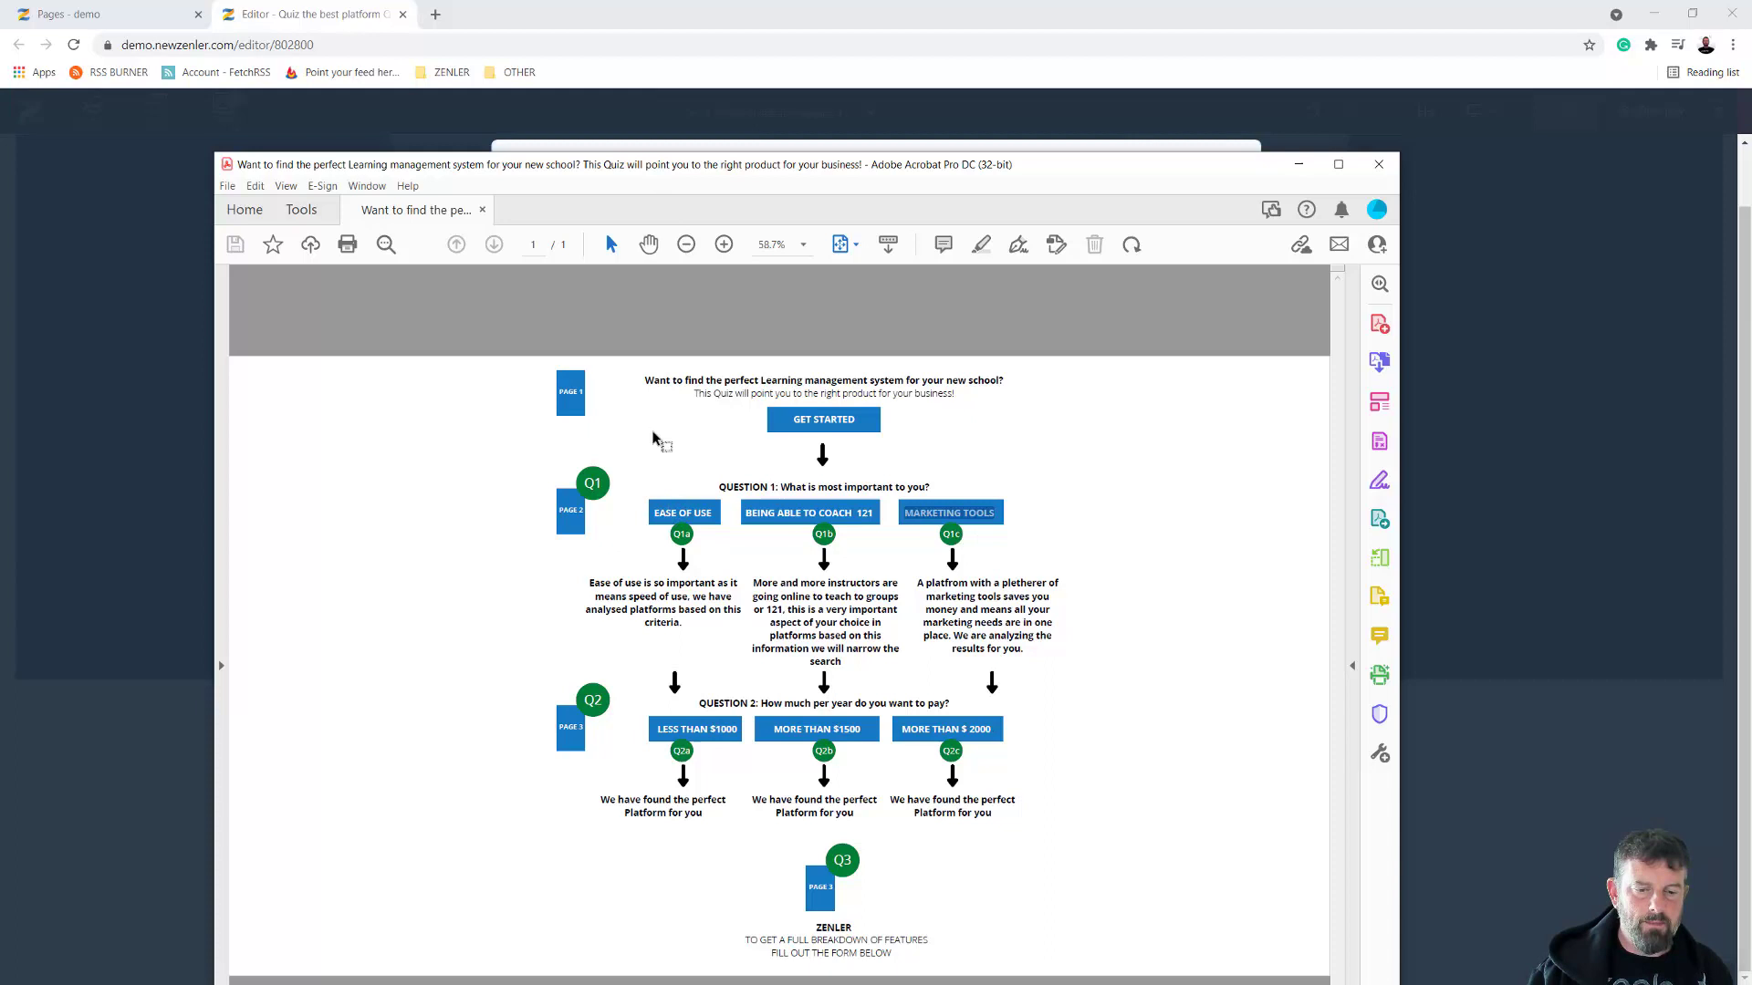
{"action": "left_click_drag", "start_coordinate": [619, 166], "coordinate": [1751, 489]}
{"action": "left_click", "coordinate": [1224, 655]}
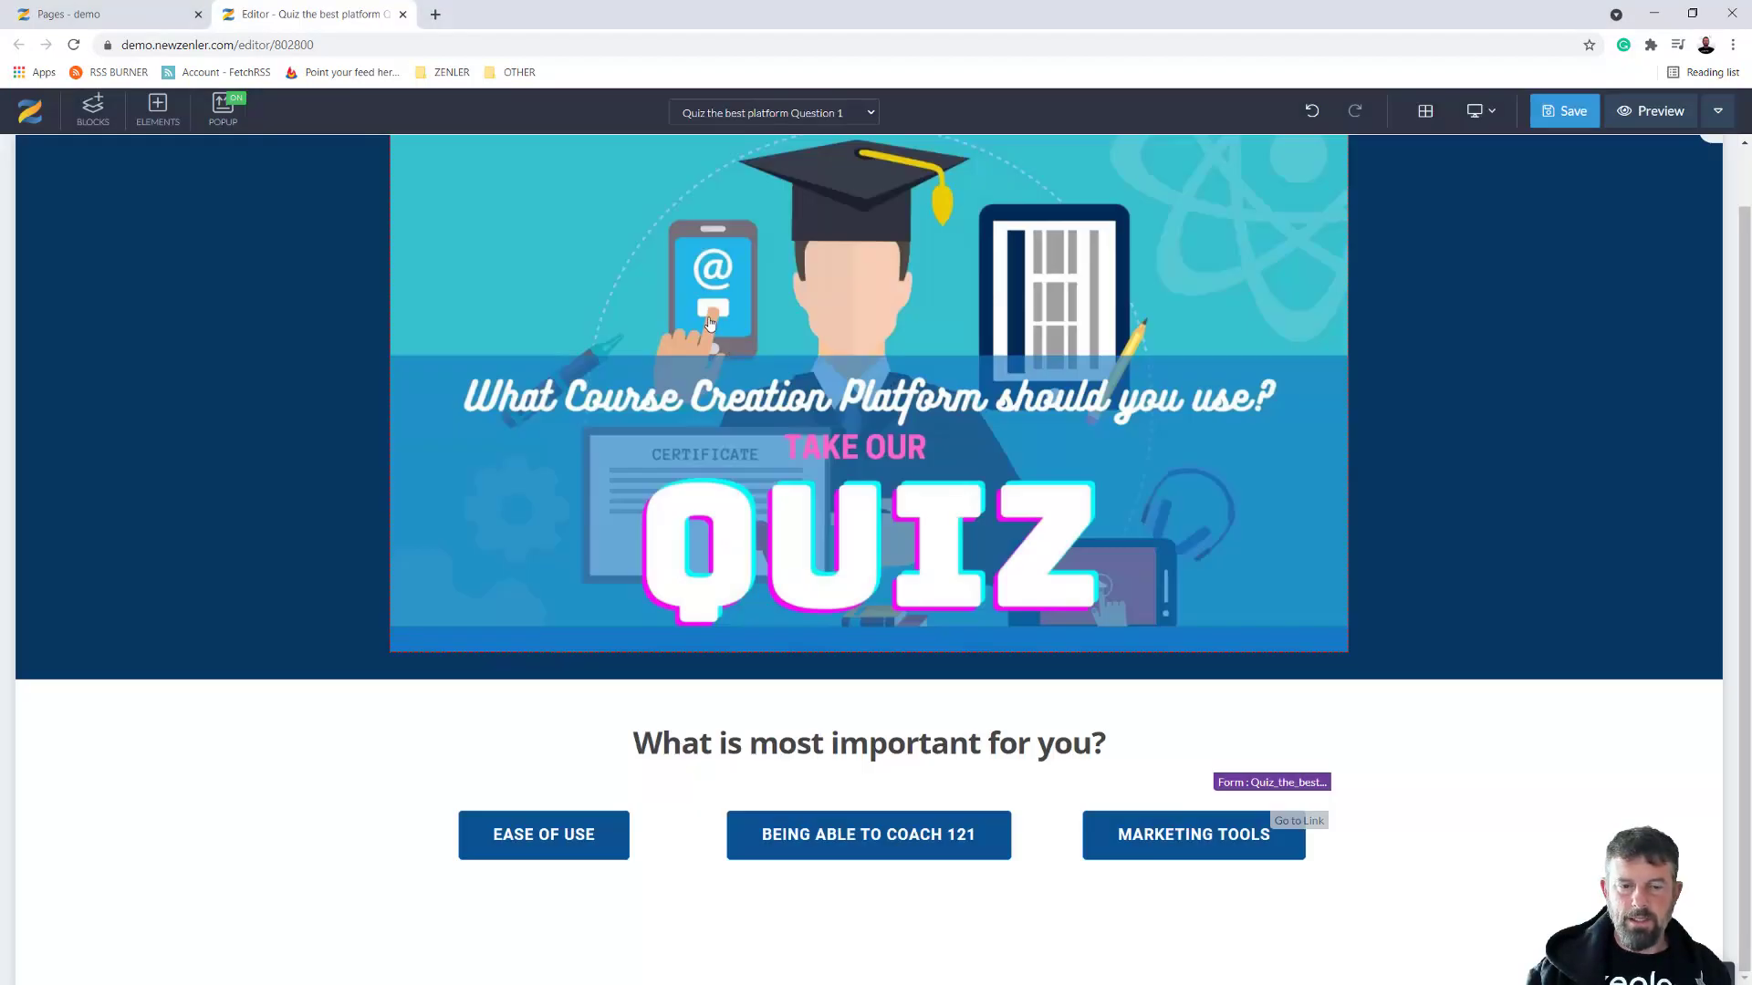
{"action": "left_click", "coordinate": [1564, 110]}
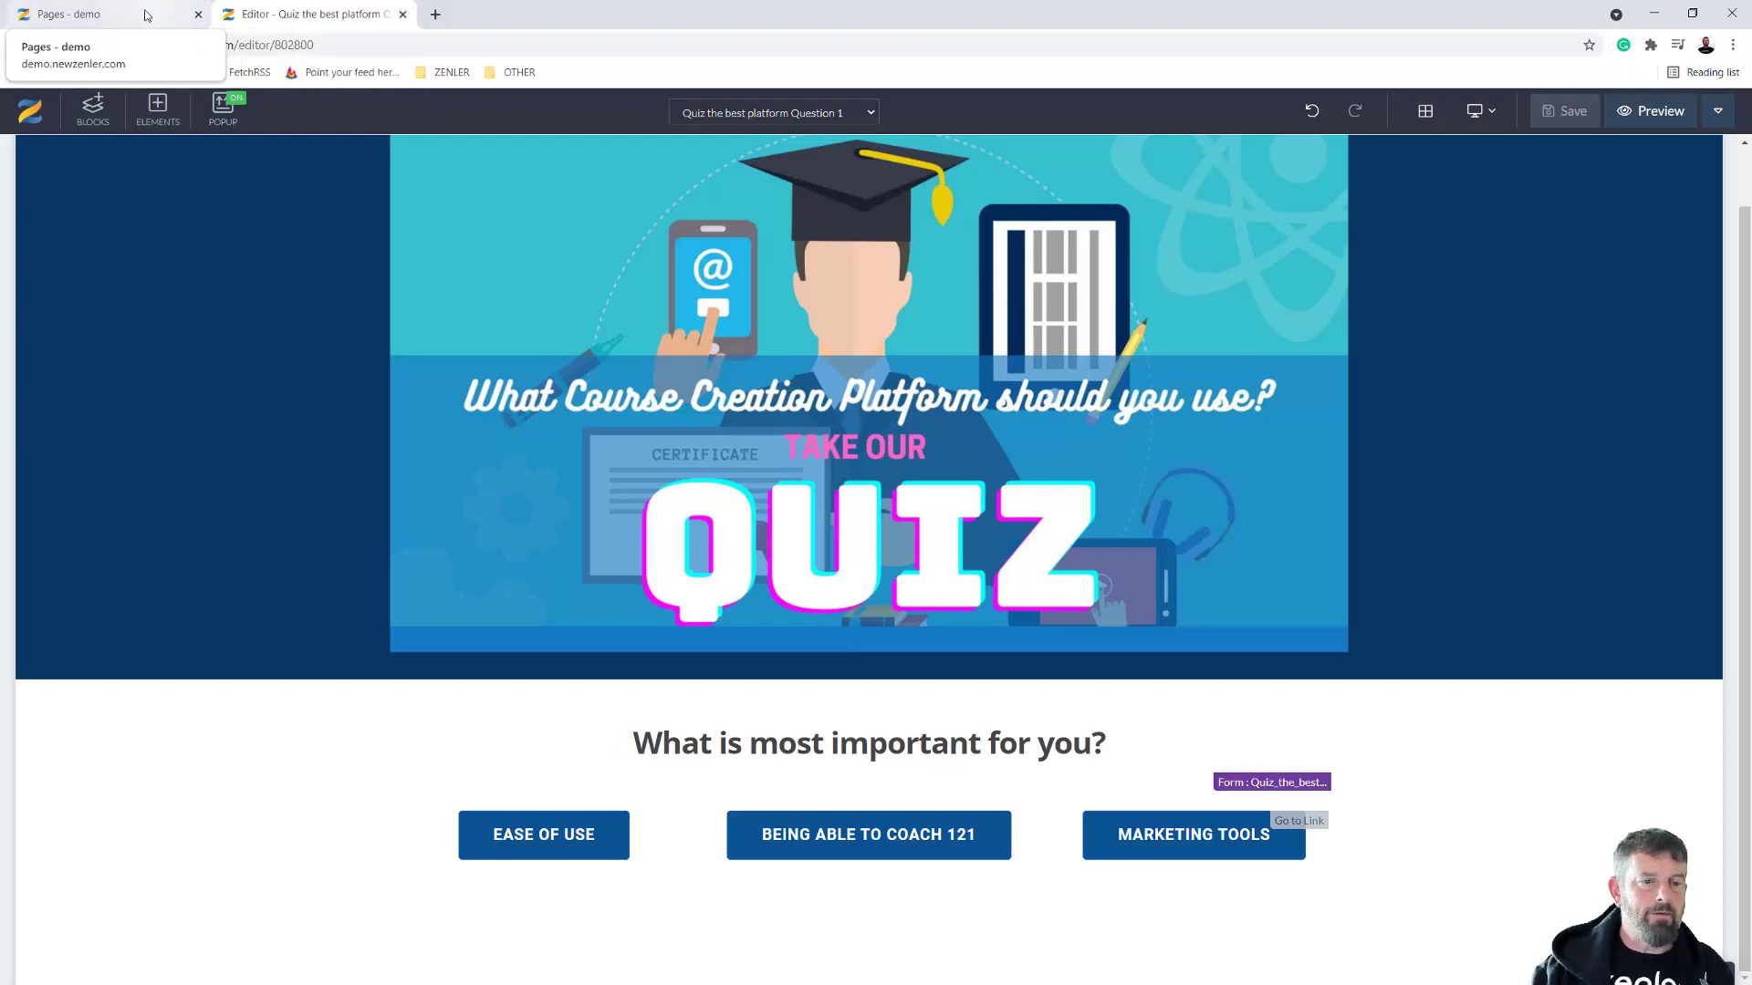
Copy the path /quiz-the-best-platform-q1 from the site's page list and open the "Quiz the best platform" page for editing
{"action": "left_click", "coordinate": [100, 13]}
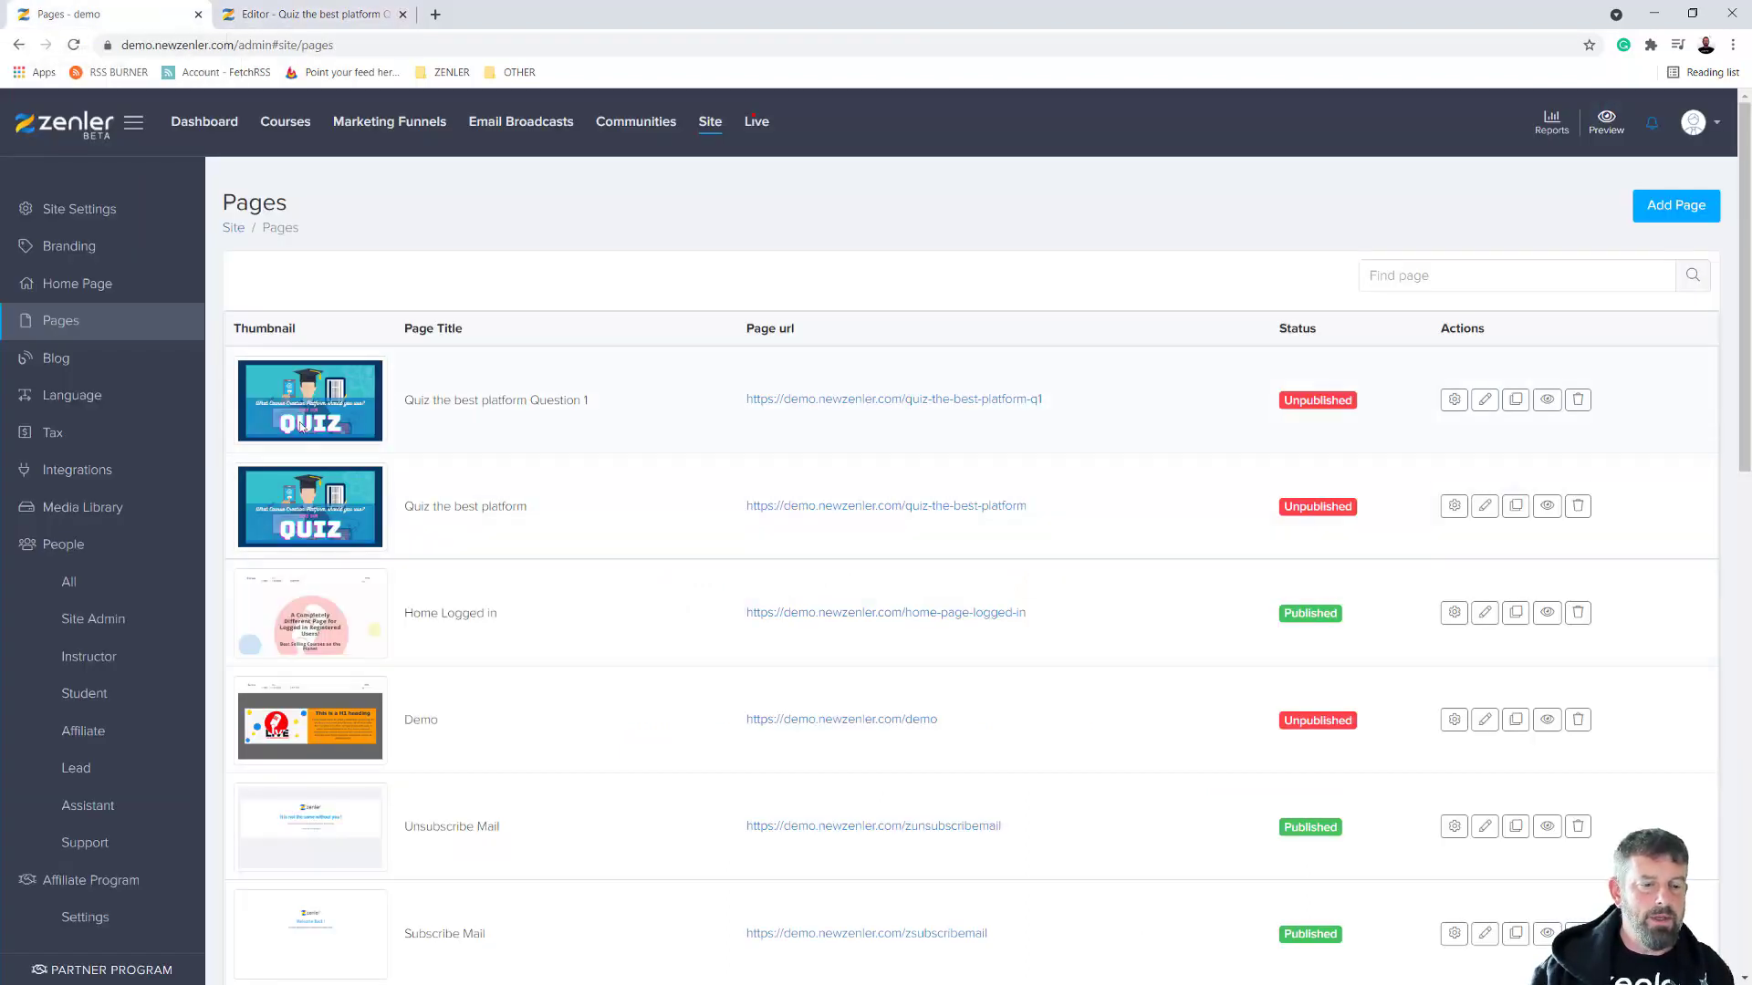
{"action": "left_click_drag", "start_coordinate": [1045, 398], "coordinate": [902, 401]}
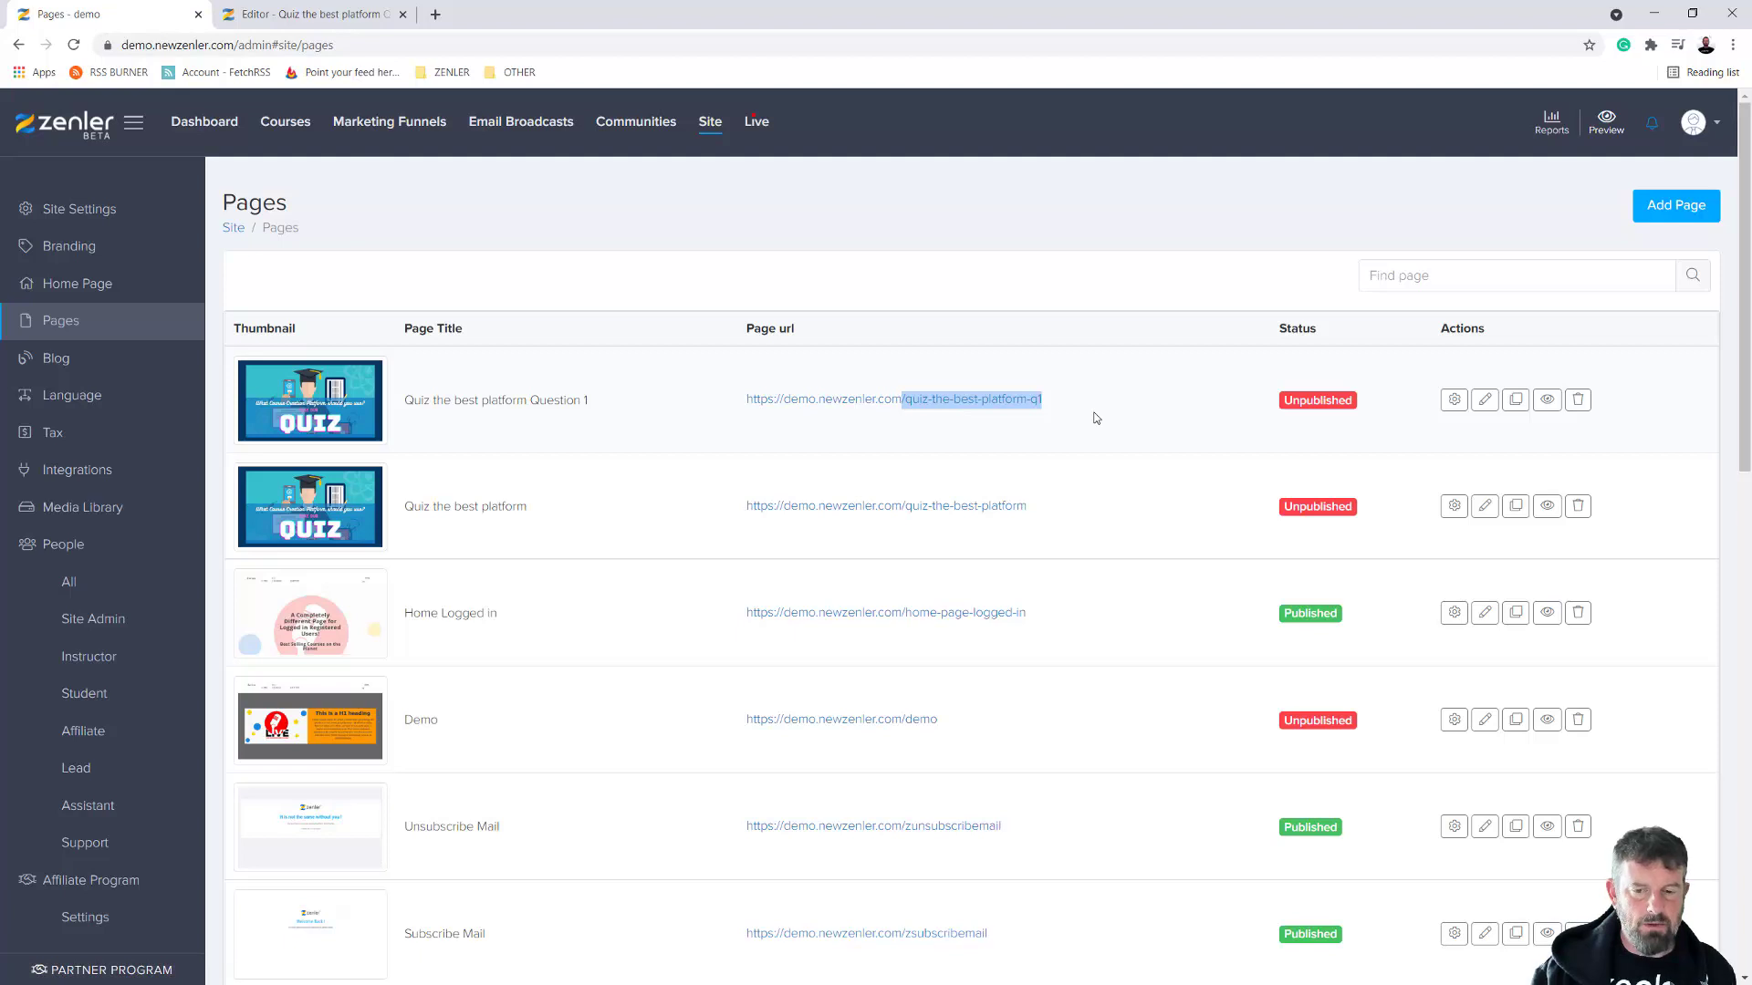
{"action": "left_click", "coordinate": [1485, 505]}
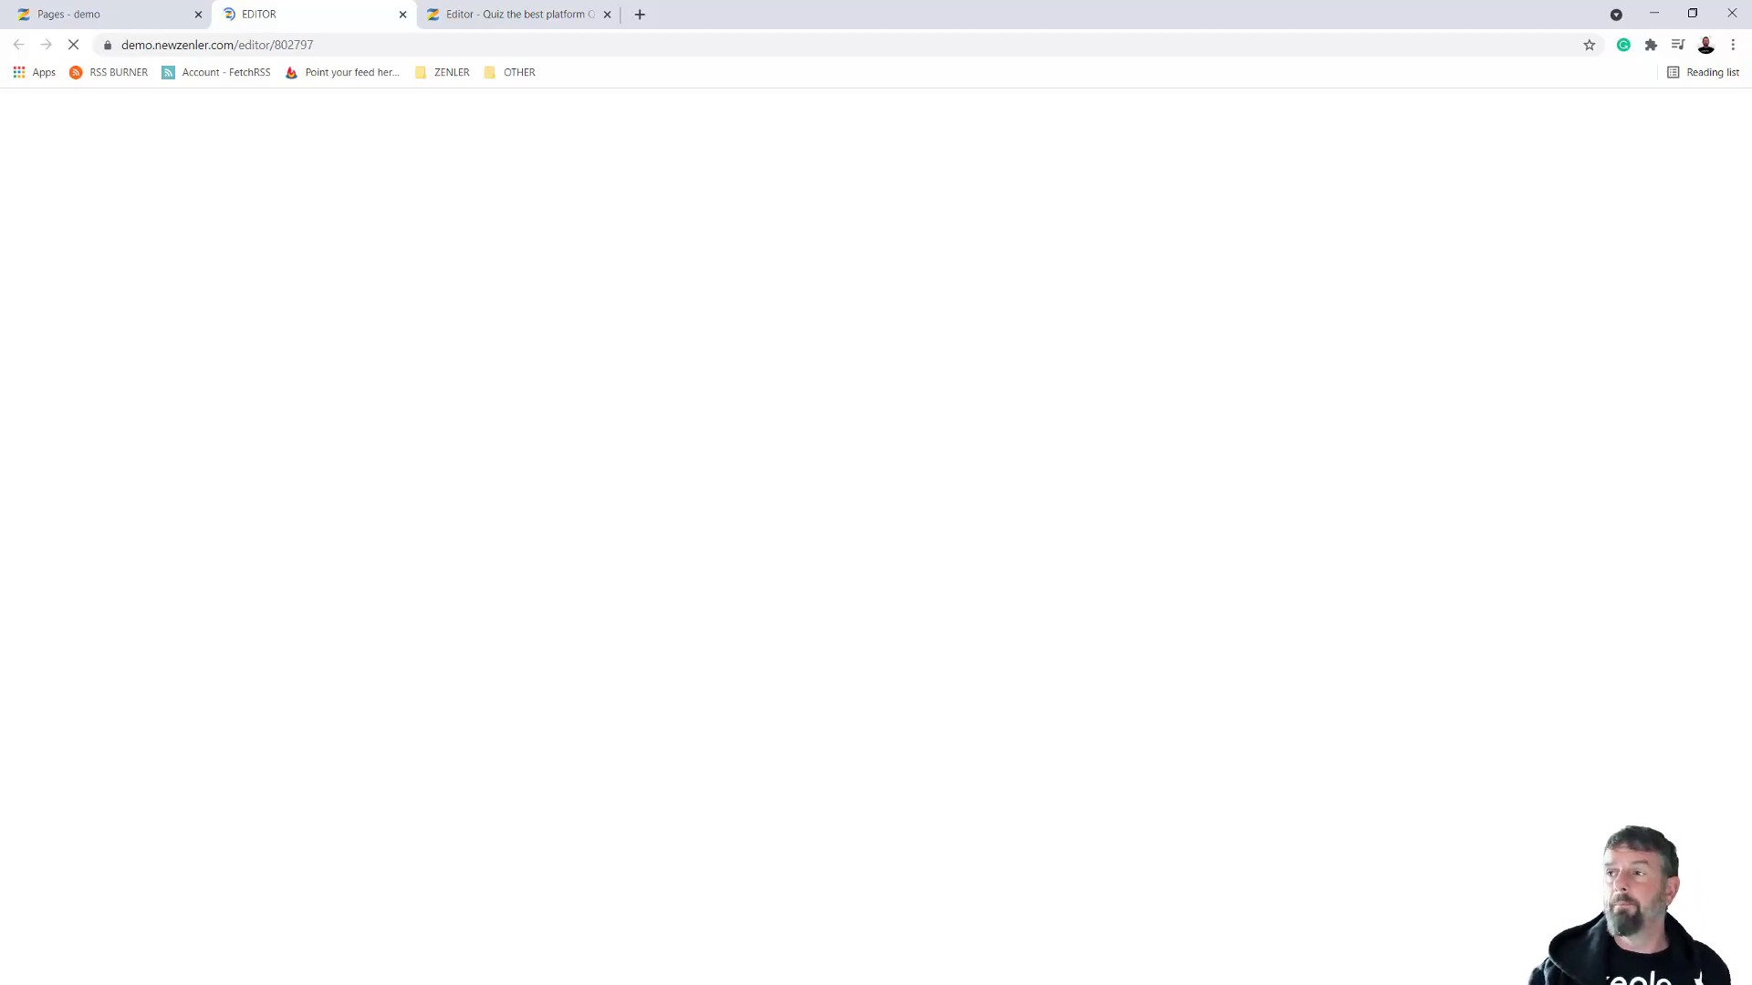
Link the GET STARTED button to the copied path /quiz-the-best-platform-q1 and save the page
{"action": "scroll", "coordinate": [944, 748], "scroll_direction": "down", "scroll_amount": 1}
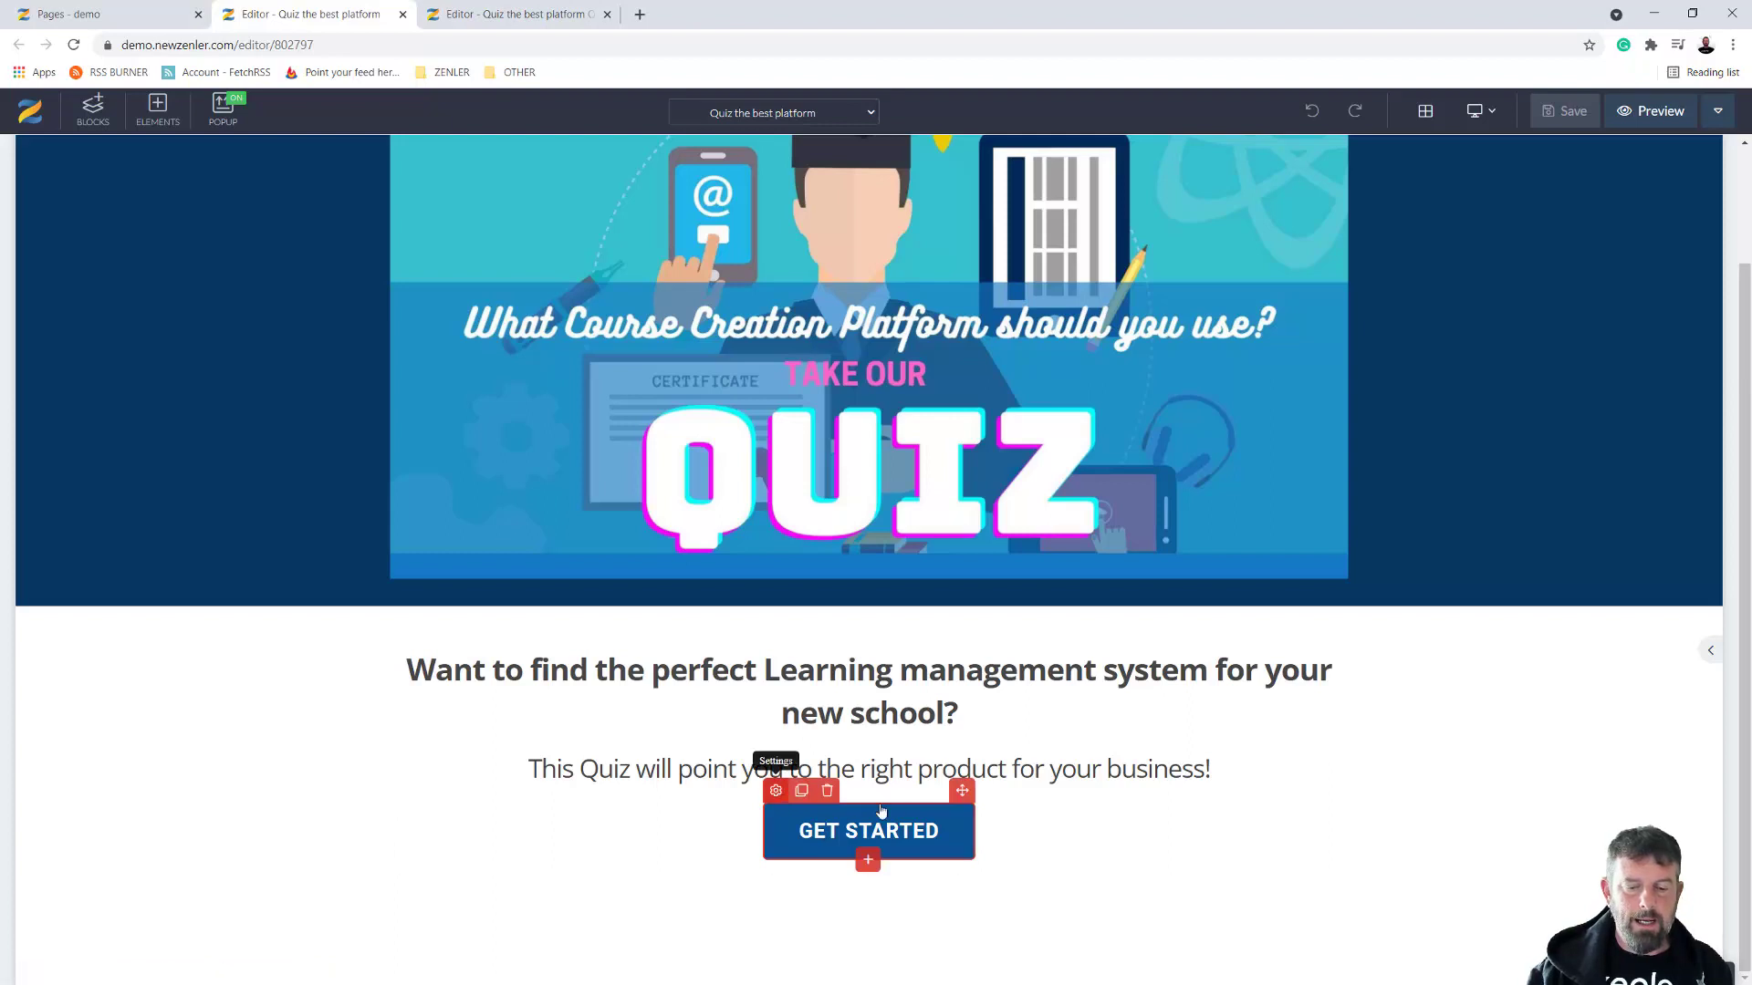
{"action": "left_click", "coordinate": [803, 821]}
{"action": "left_click", "coordinate": [1611, 197]}
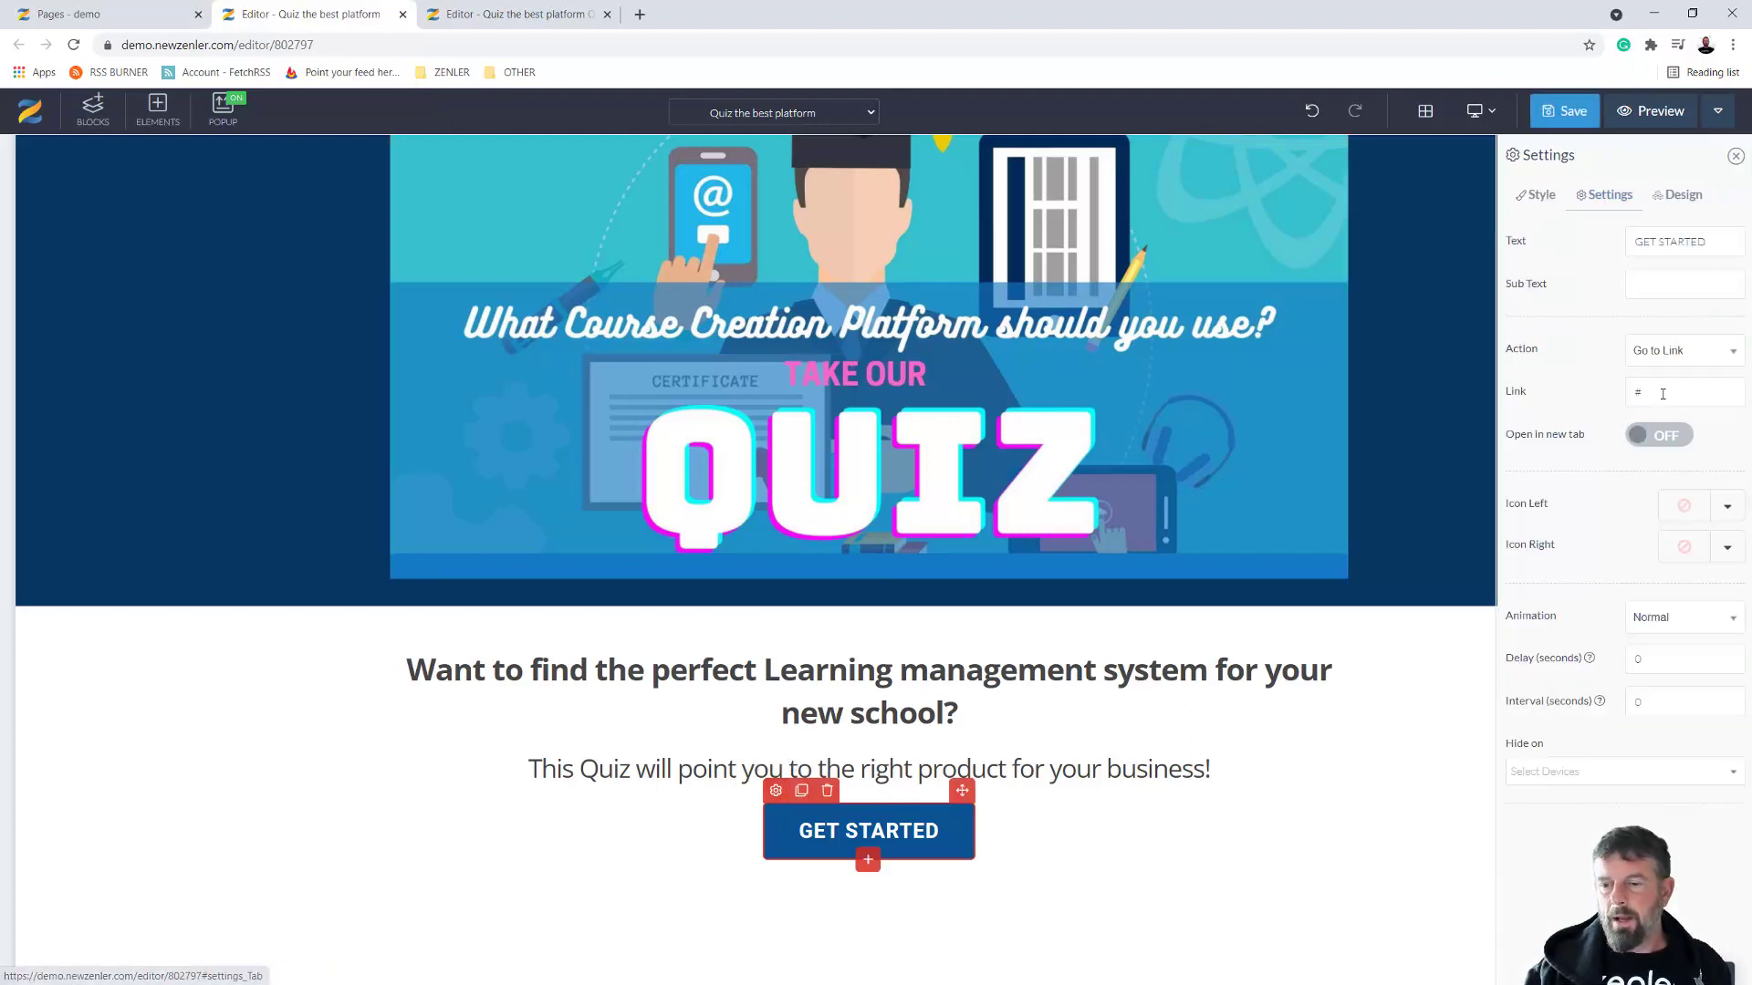
{"action": "left_click_drag", "start_coordinate": [1652, 392], "coordinate": [1598, 402]}
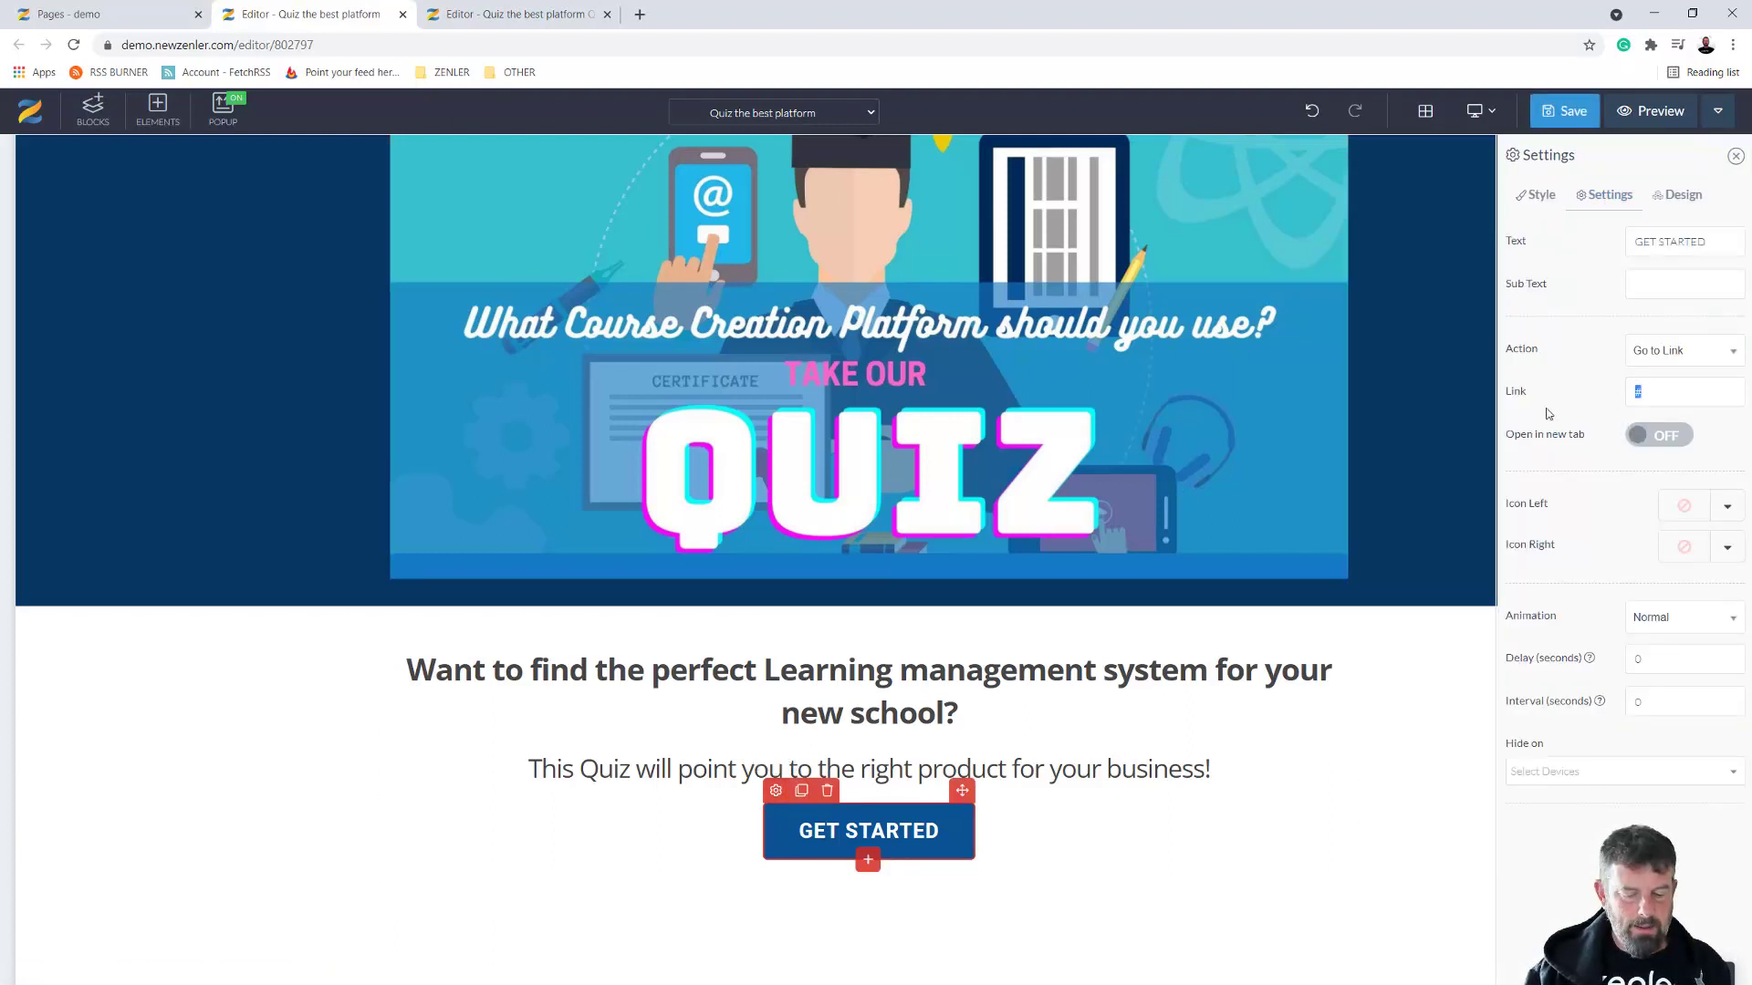
{"action": "key", "text": "ctrl+v"}
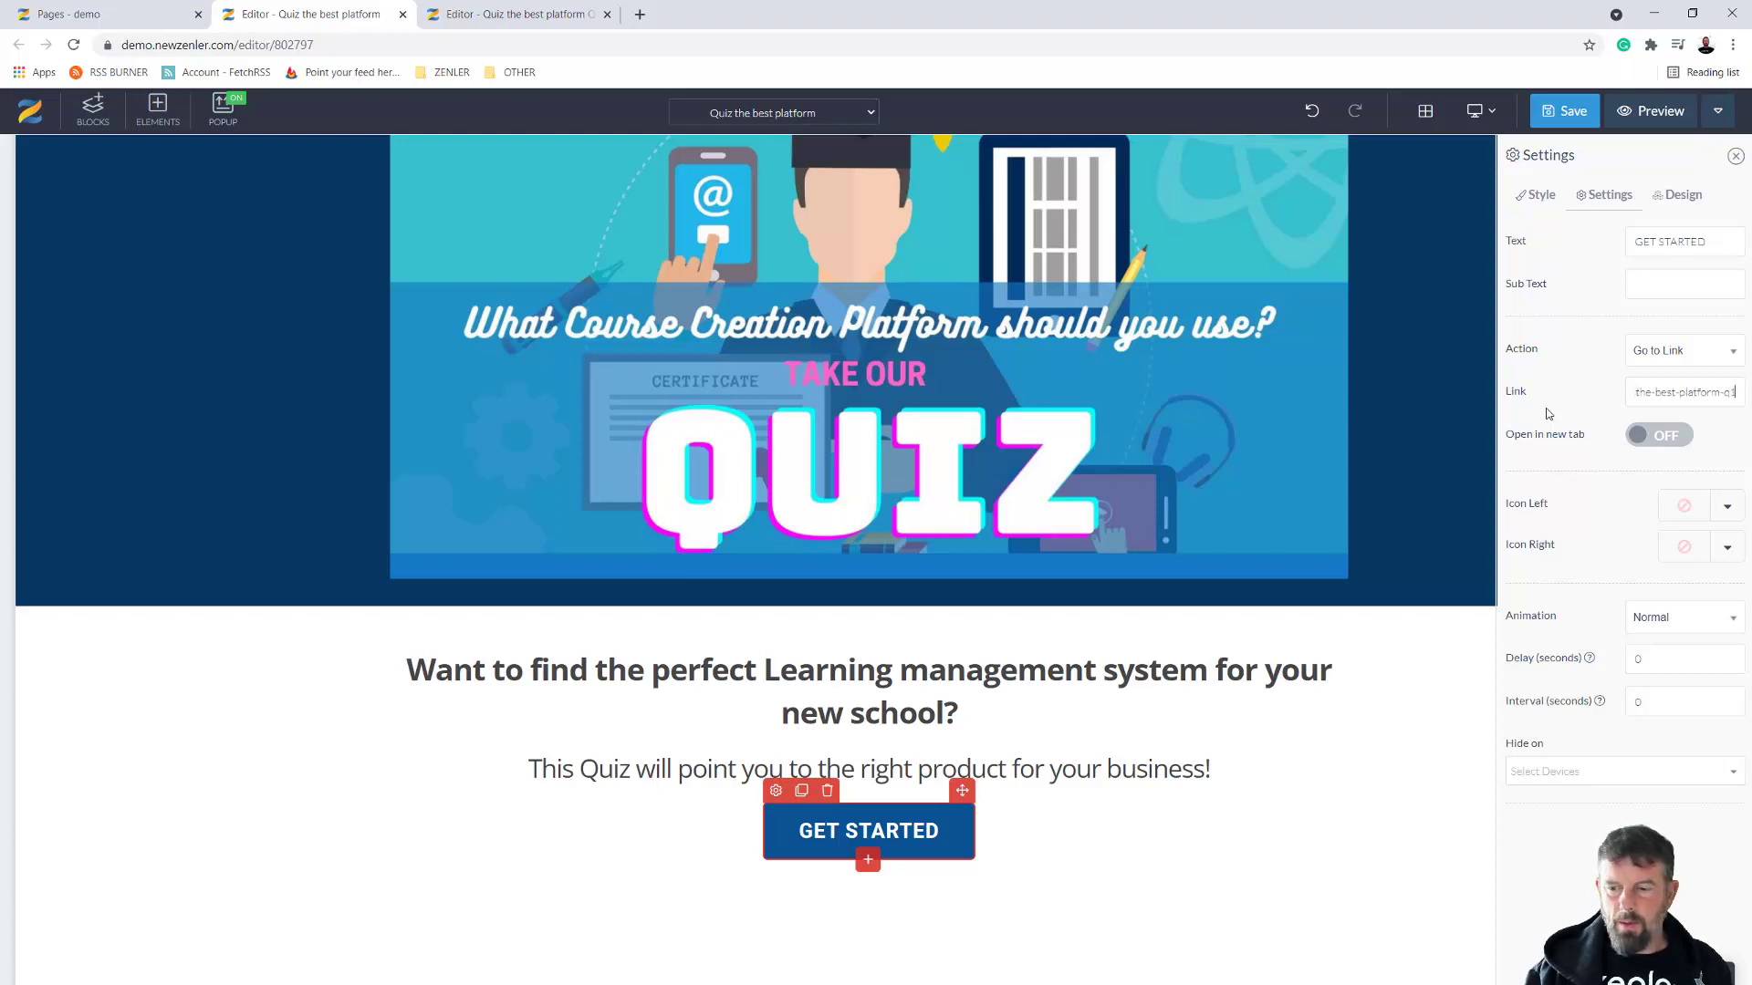
{"action": "left_click", "coordinate": [1573, 117]}
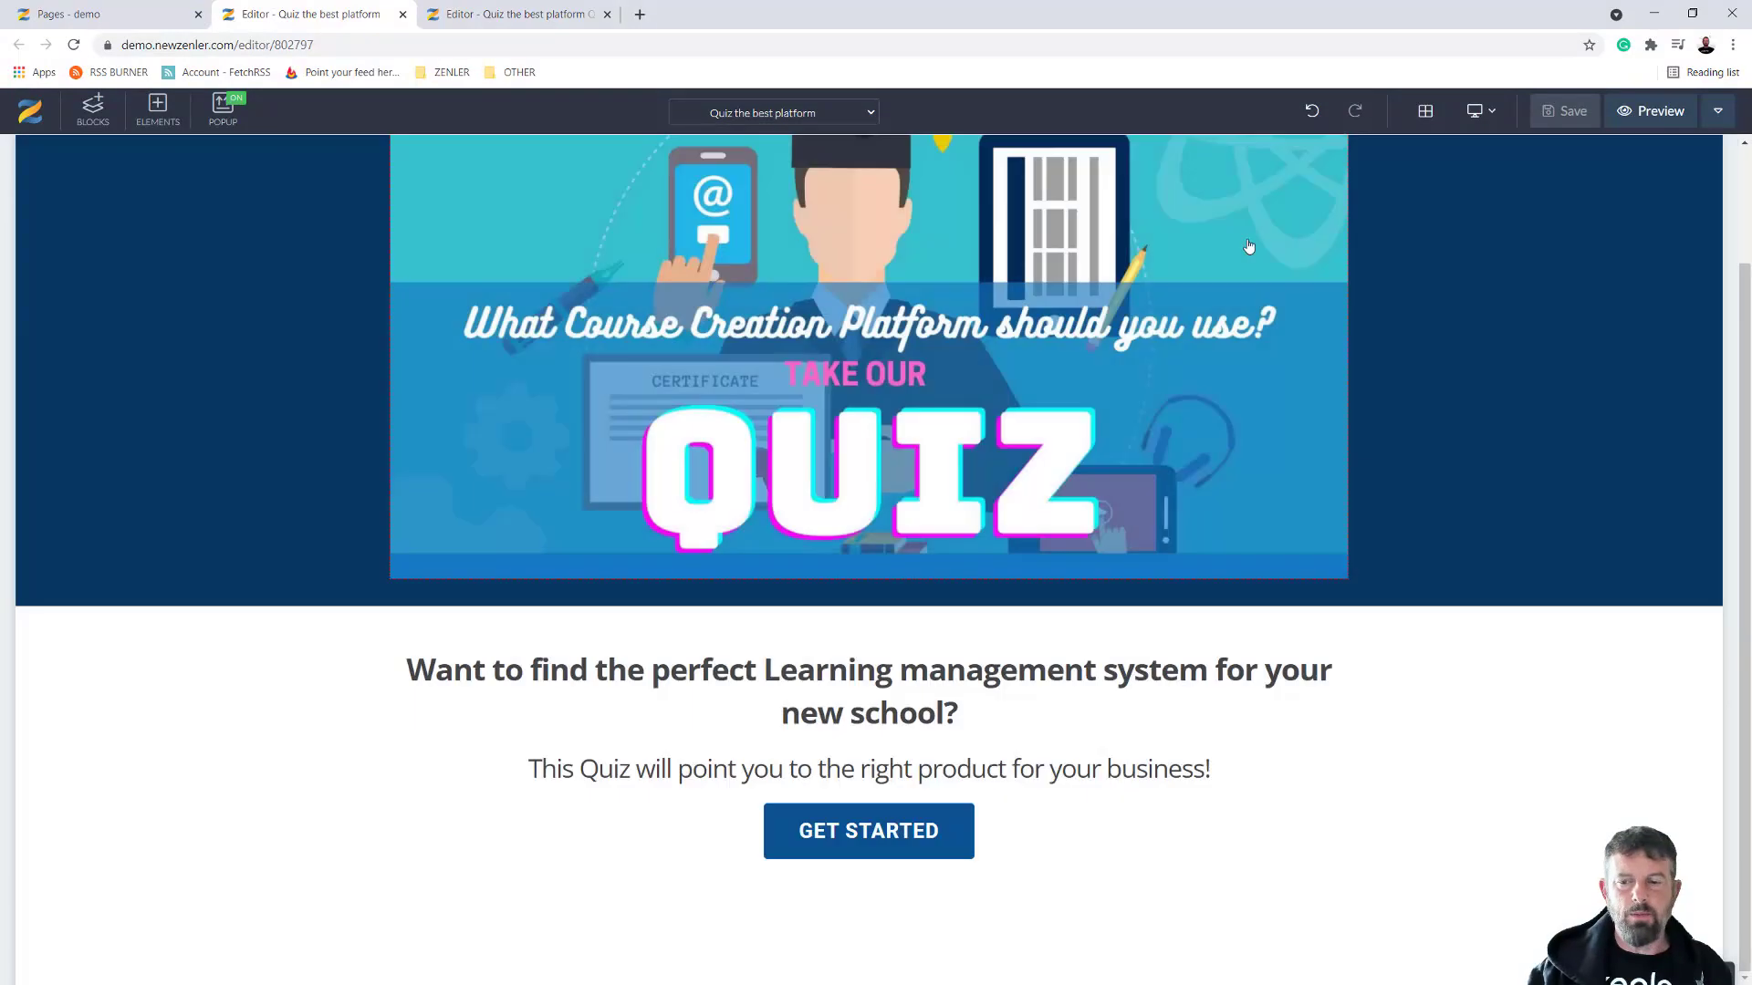
Preview the start page and test its GET STARTED button
{"action": "left_click", "coordinate": [1651, 110]}
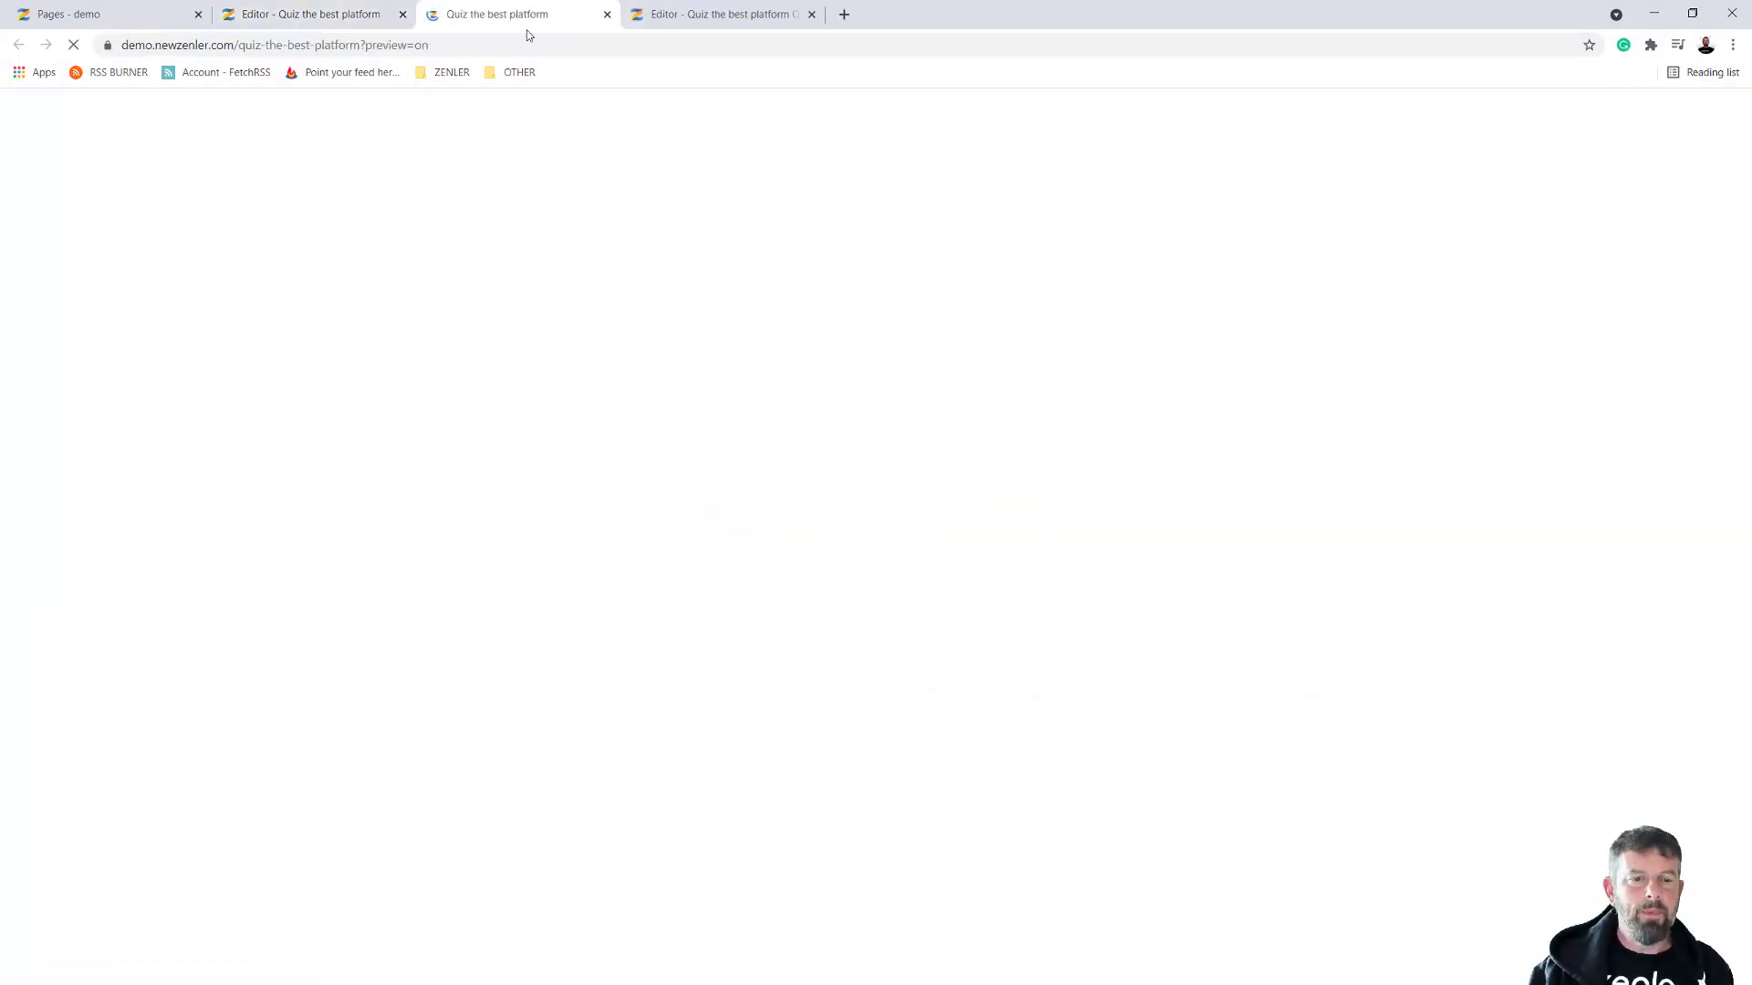
{"action": "scroll", "coordinate": [1137, 456], "scroll_direction": "down", "scroll_amount": 1}
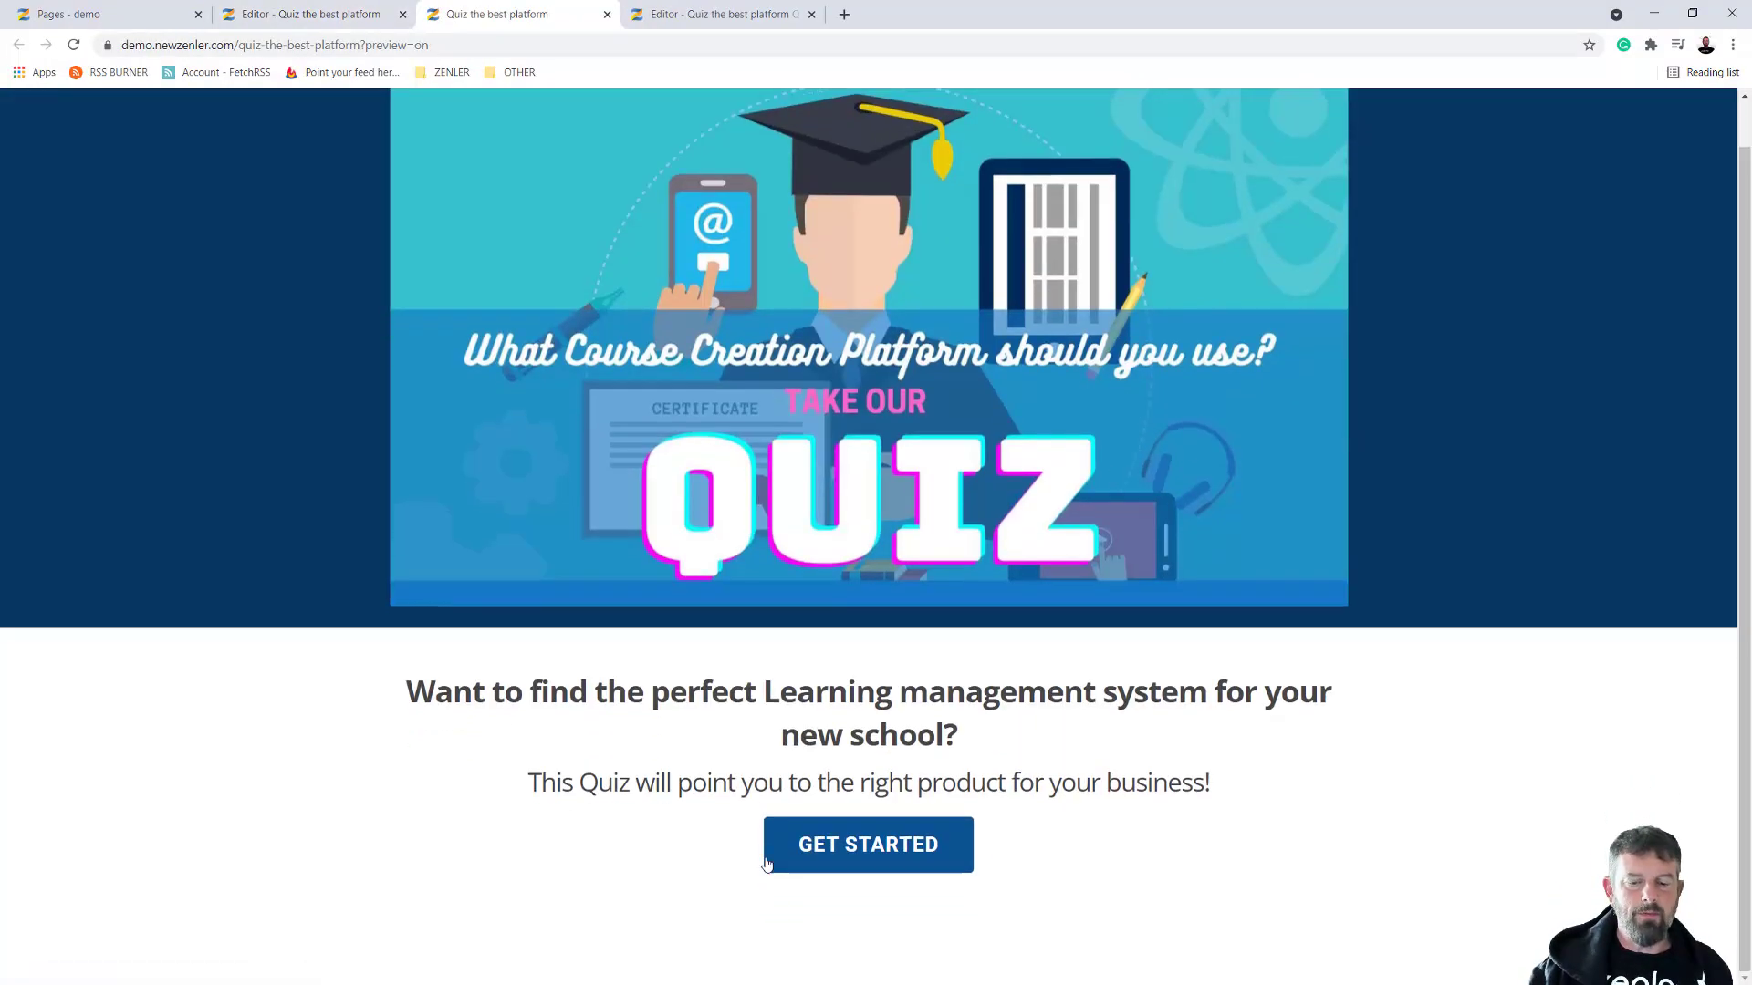
{"action": "left_click", "coordinate": [851, 853]}
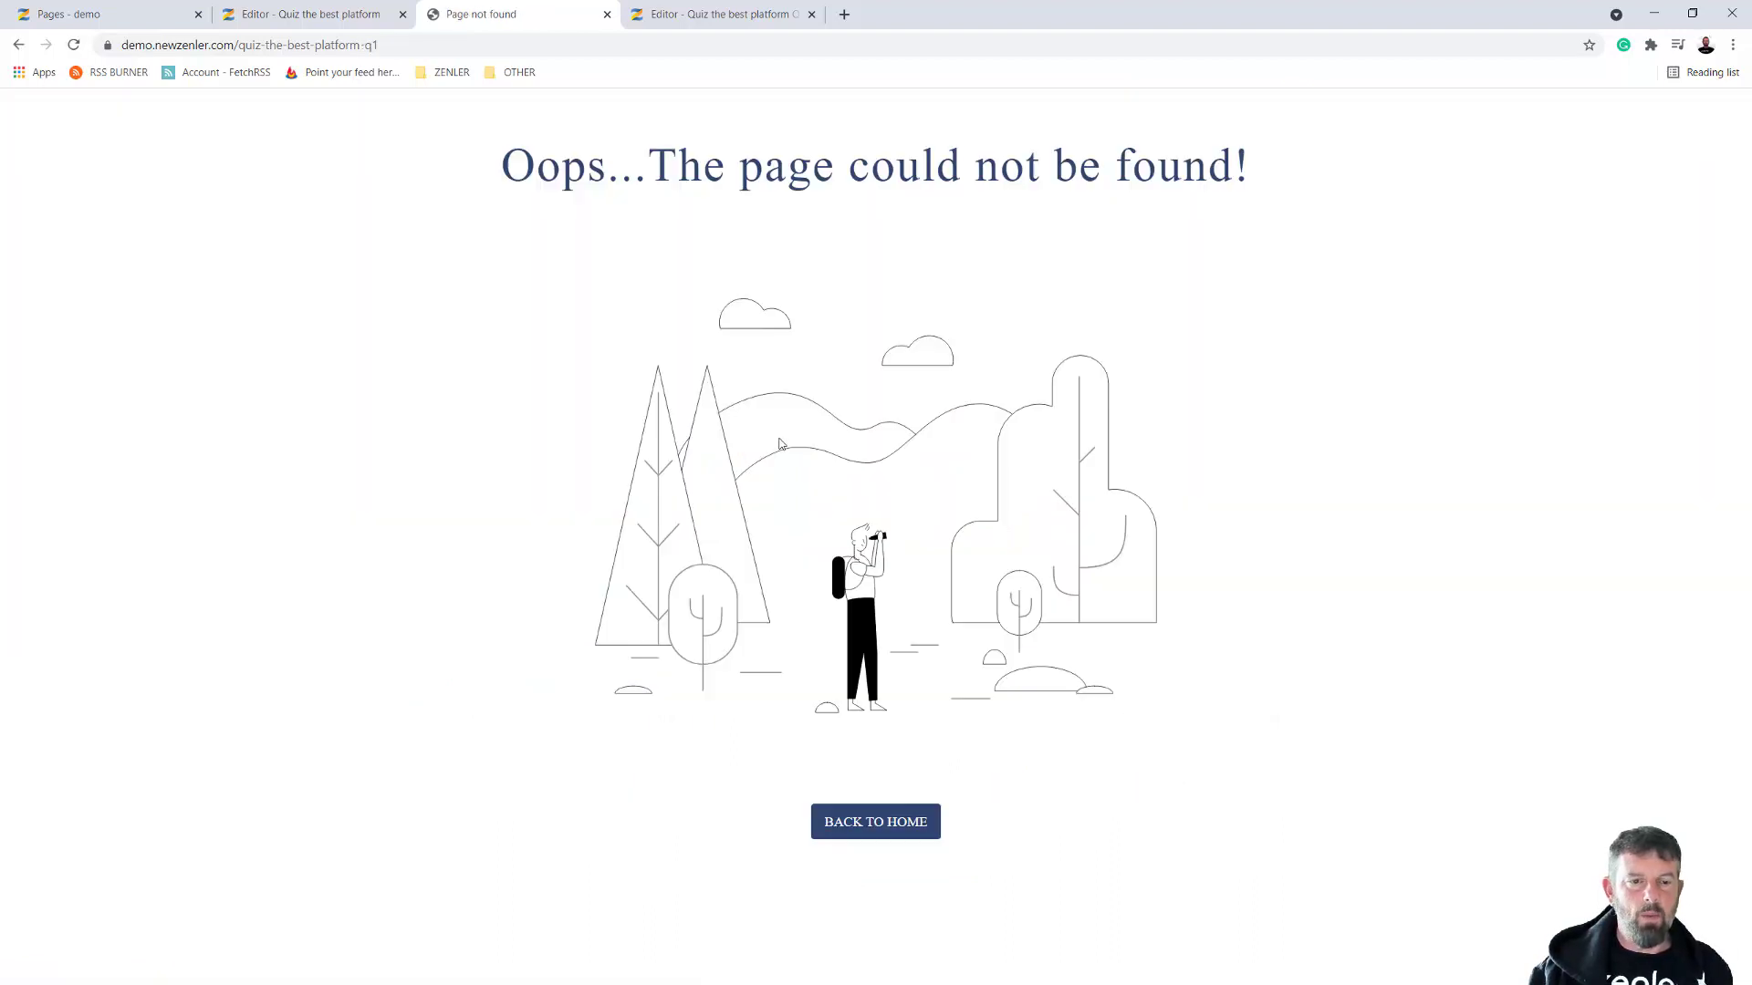
Publish both the "Quiz the best platform Question 1" and "Quiz the best platform" pages through their page settings
{"action": "left_click", "coordinate": [318, 22]}
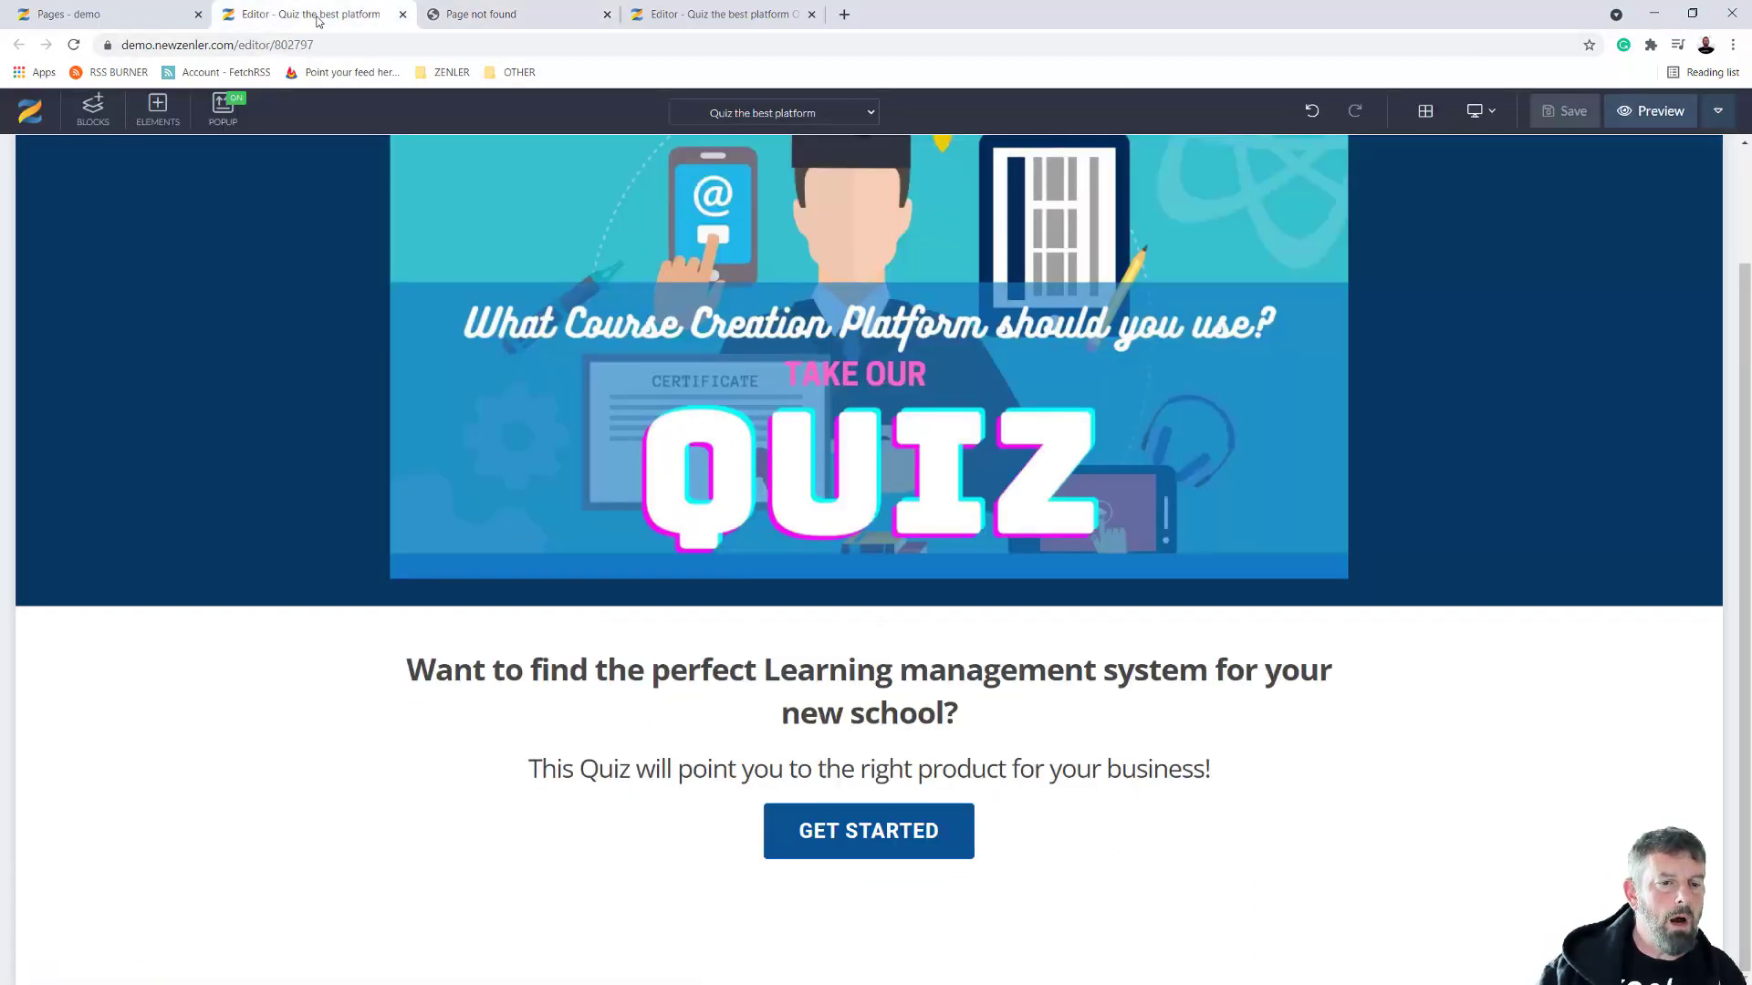
{"action": "left_click", "coordinate": [141, 22]}
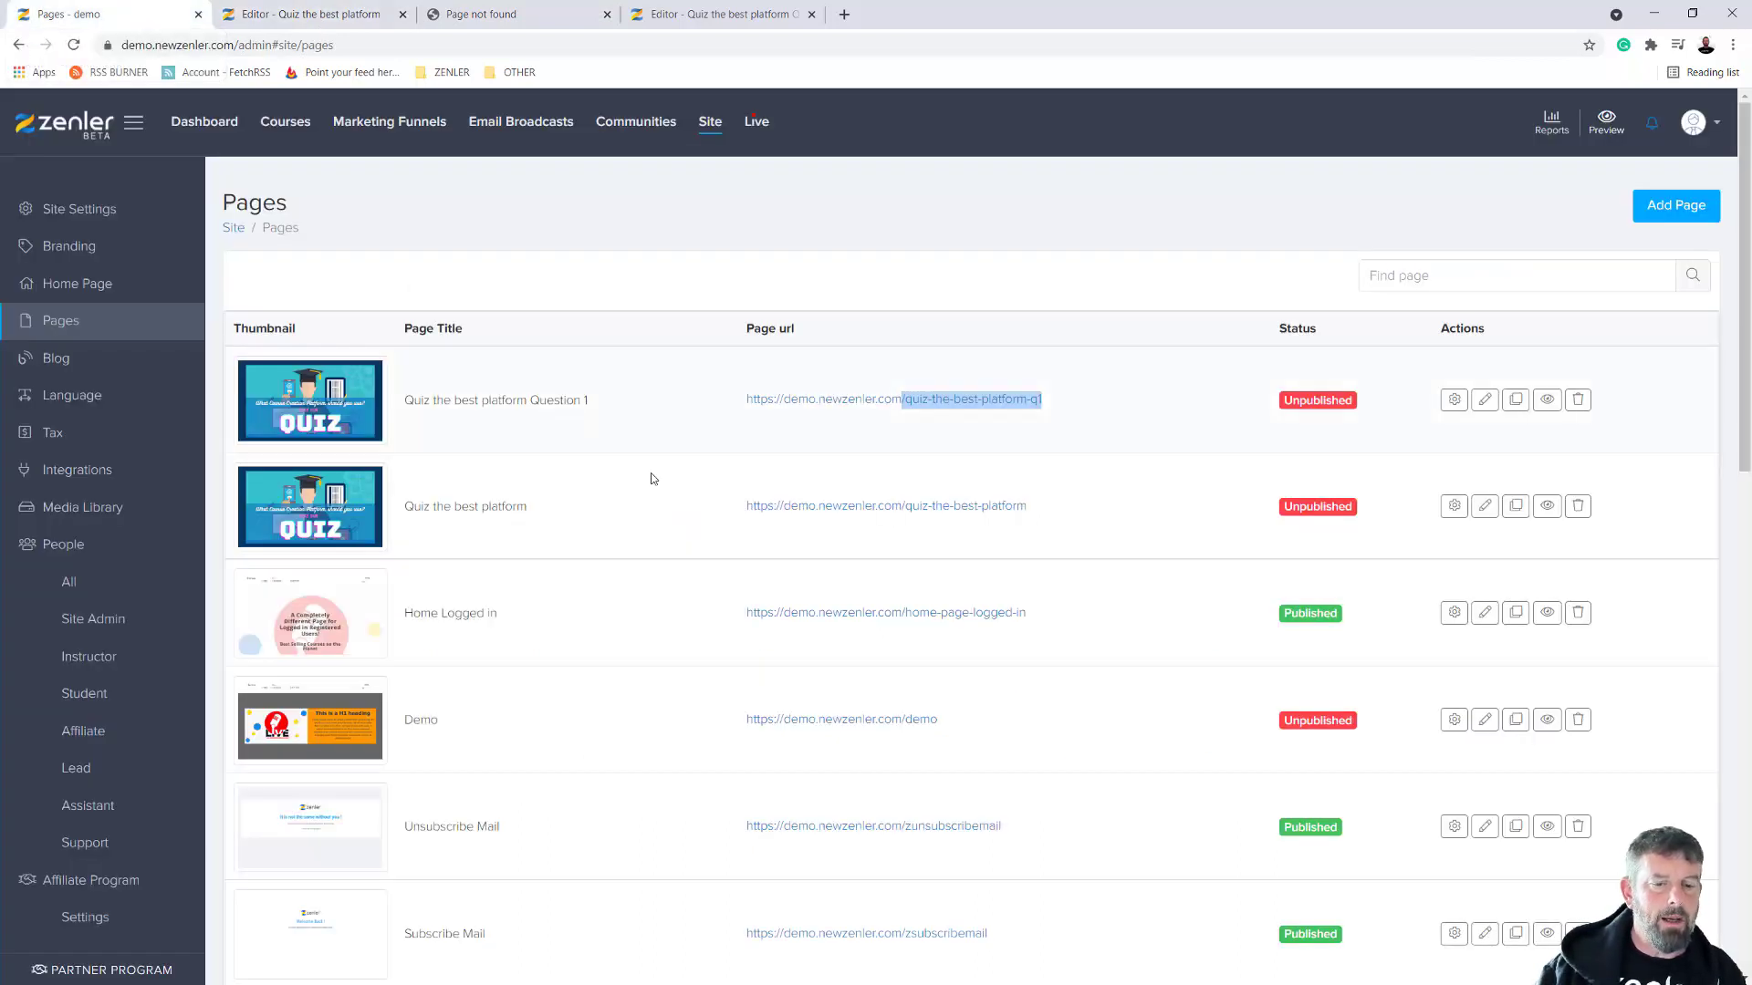
{"action": "left_click", "coordinate": [1454, 398]}
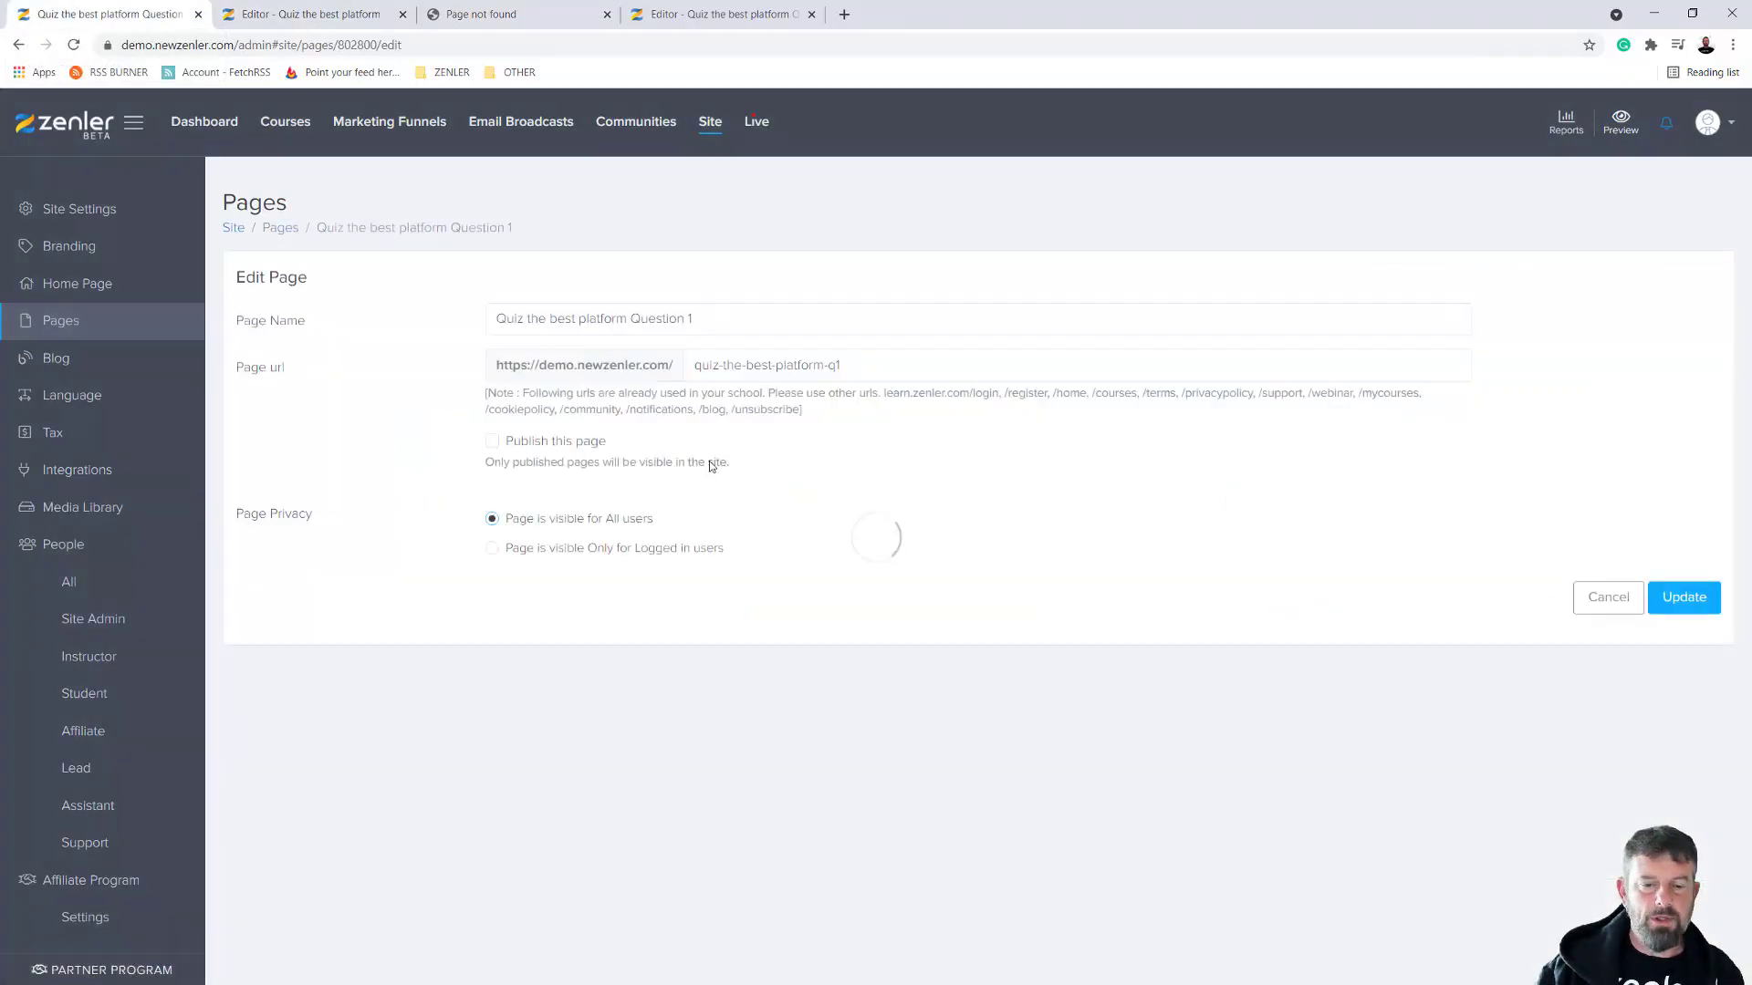
{"action": "left_click", "coordinate": [1684, 598]}
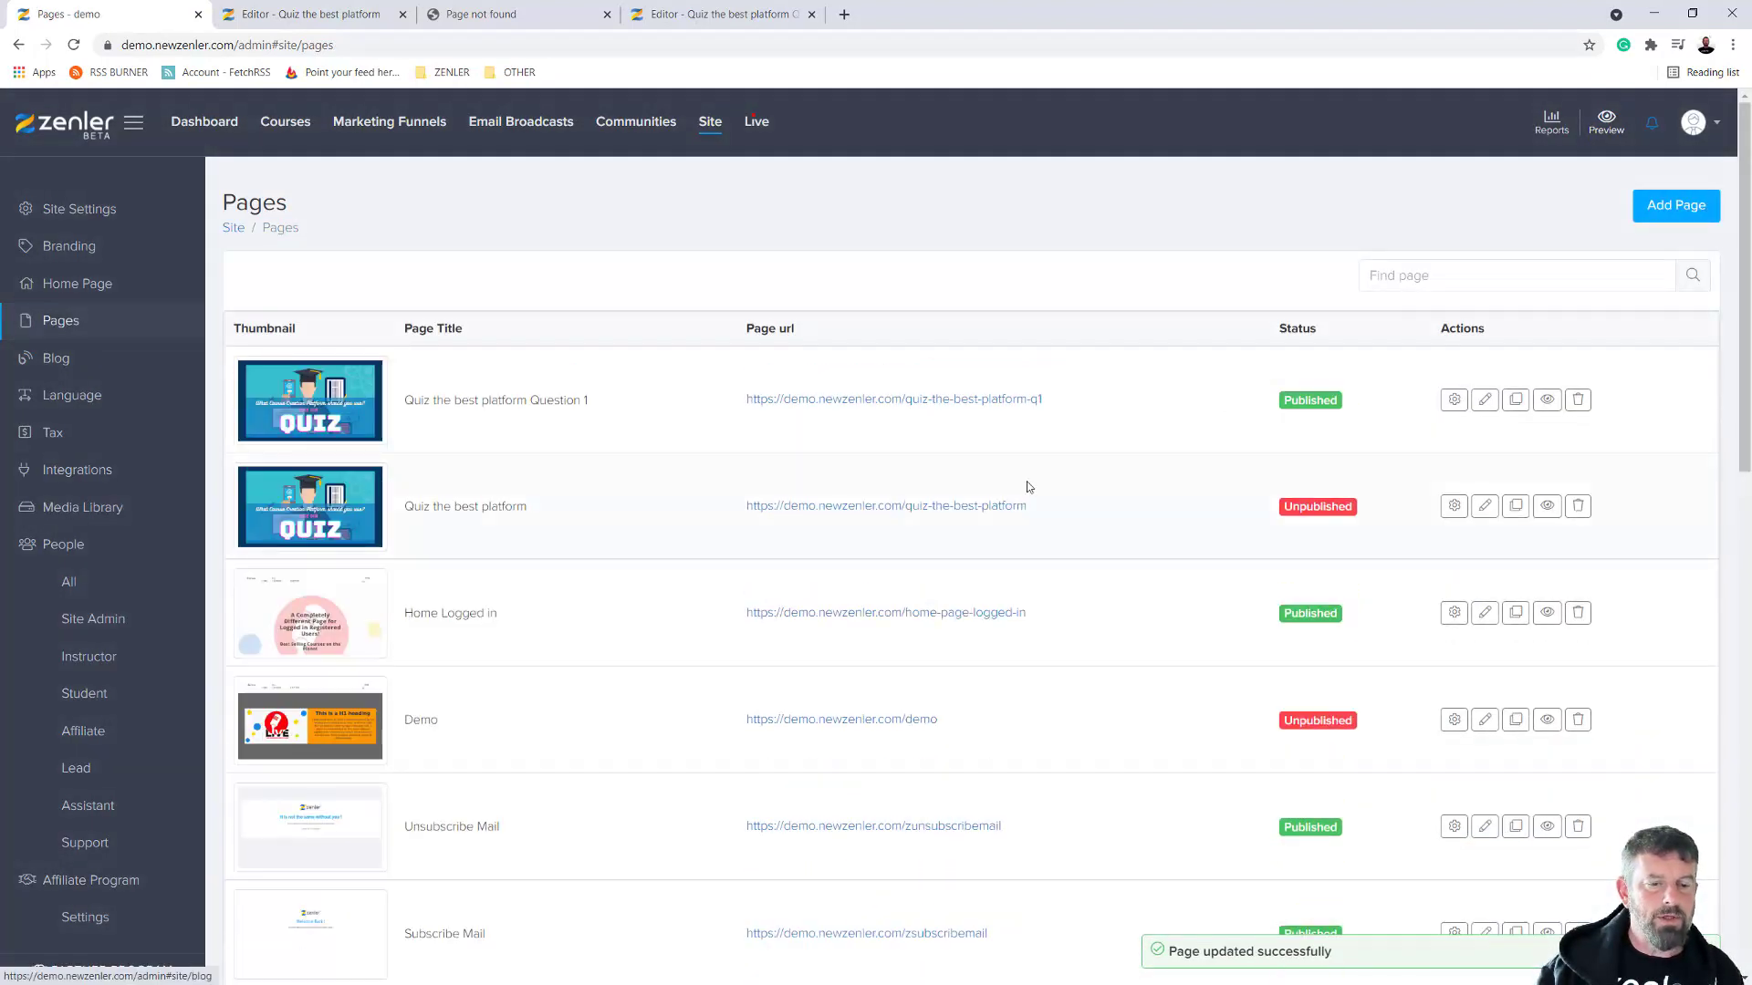
{"action": "left_click", "coordinate": [1453, 507]}
{"action": "left_click", "coordinate": [492, 441]}
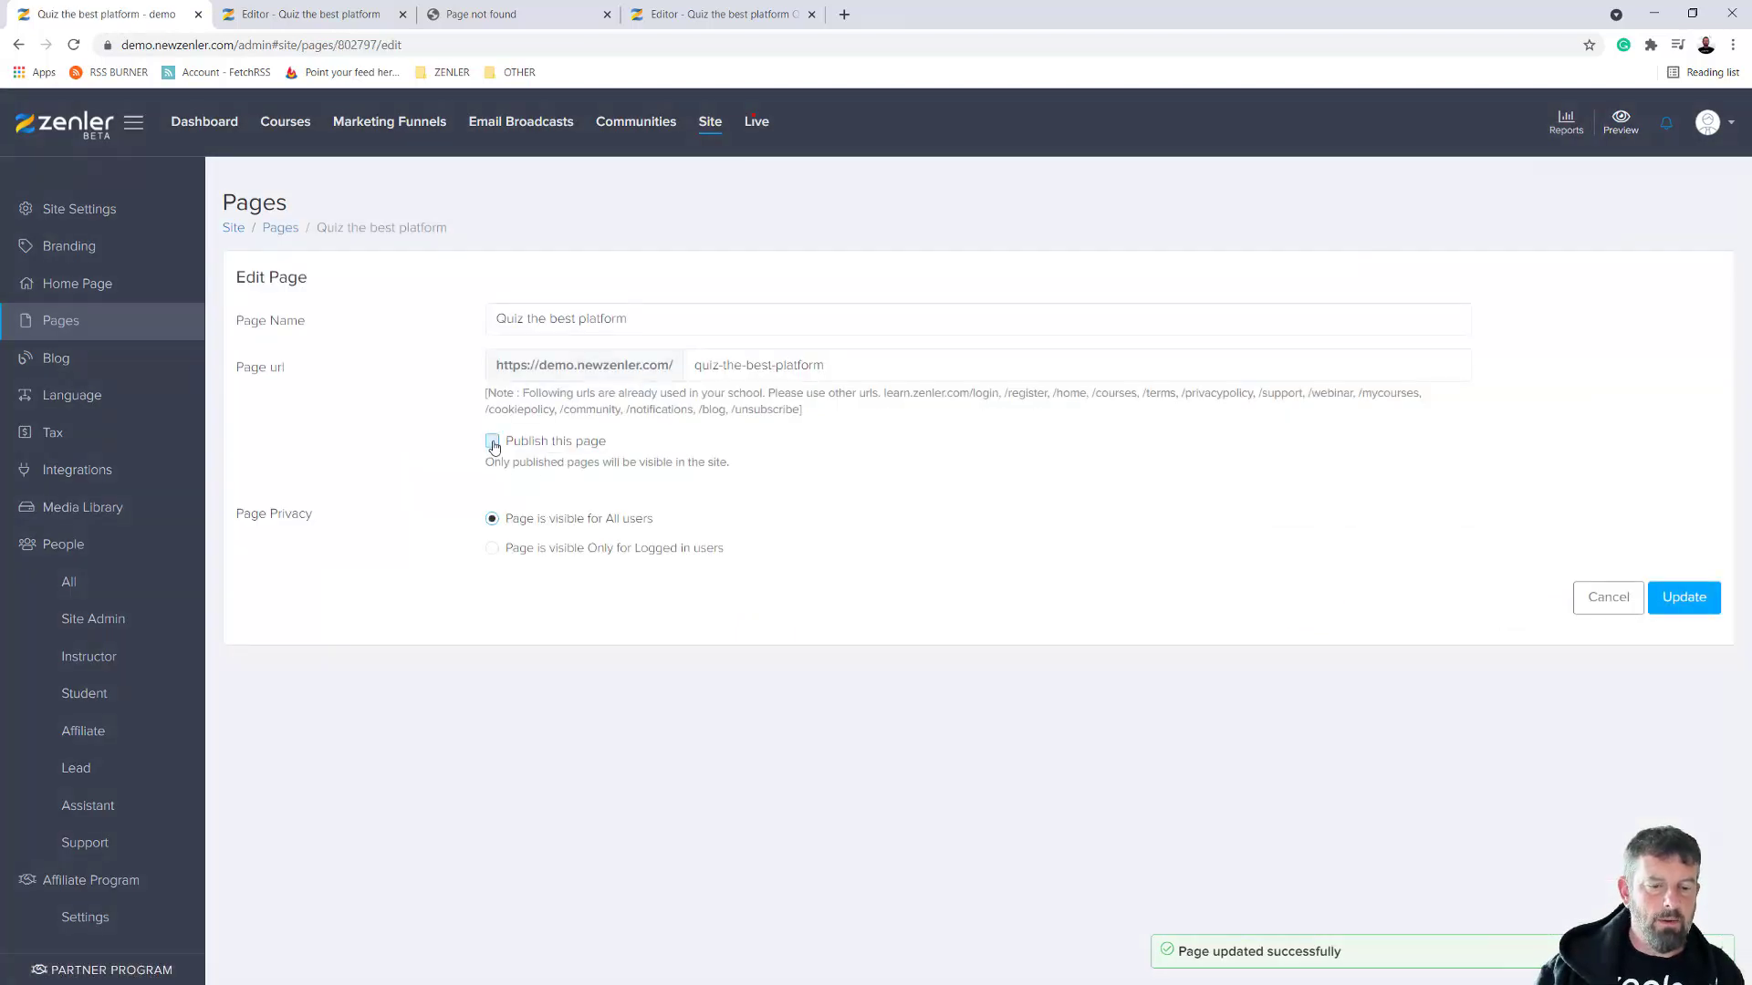
Return to the start page in the preview and test the GET STARTED link to Question 1 again
{"action": "left_click", "coordinate": [690, 15]}
{"action": "left_click", "coordinate": [534, 16]}
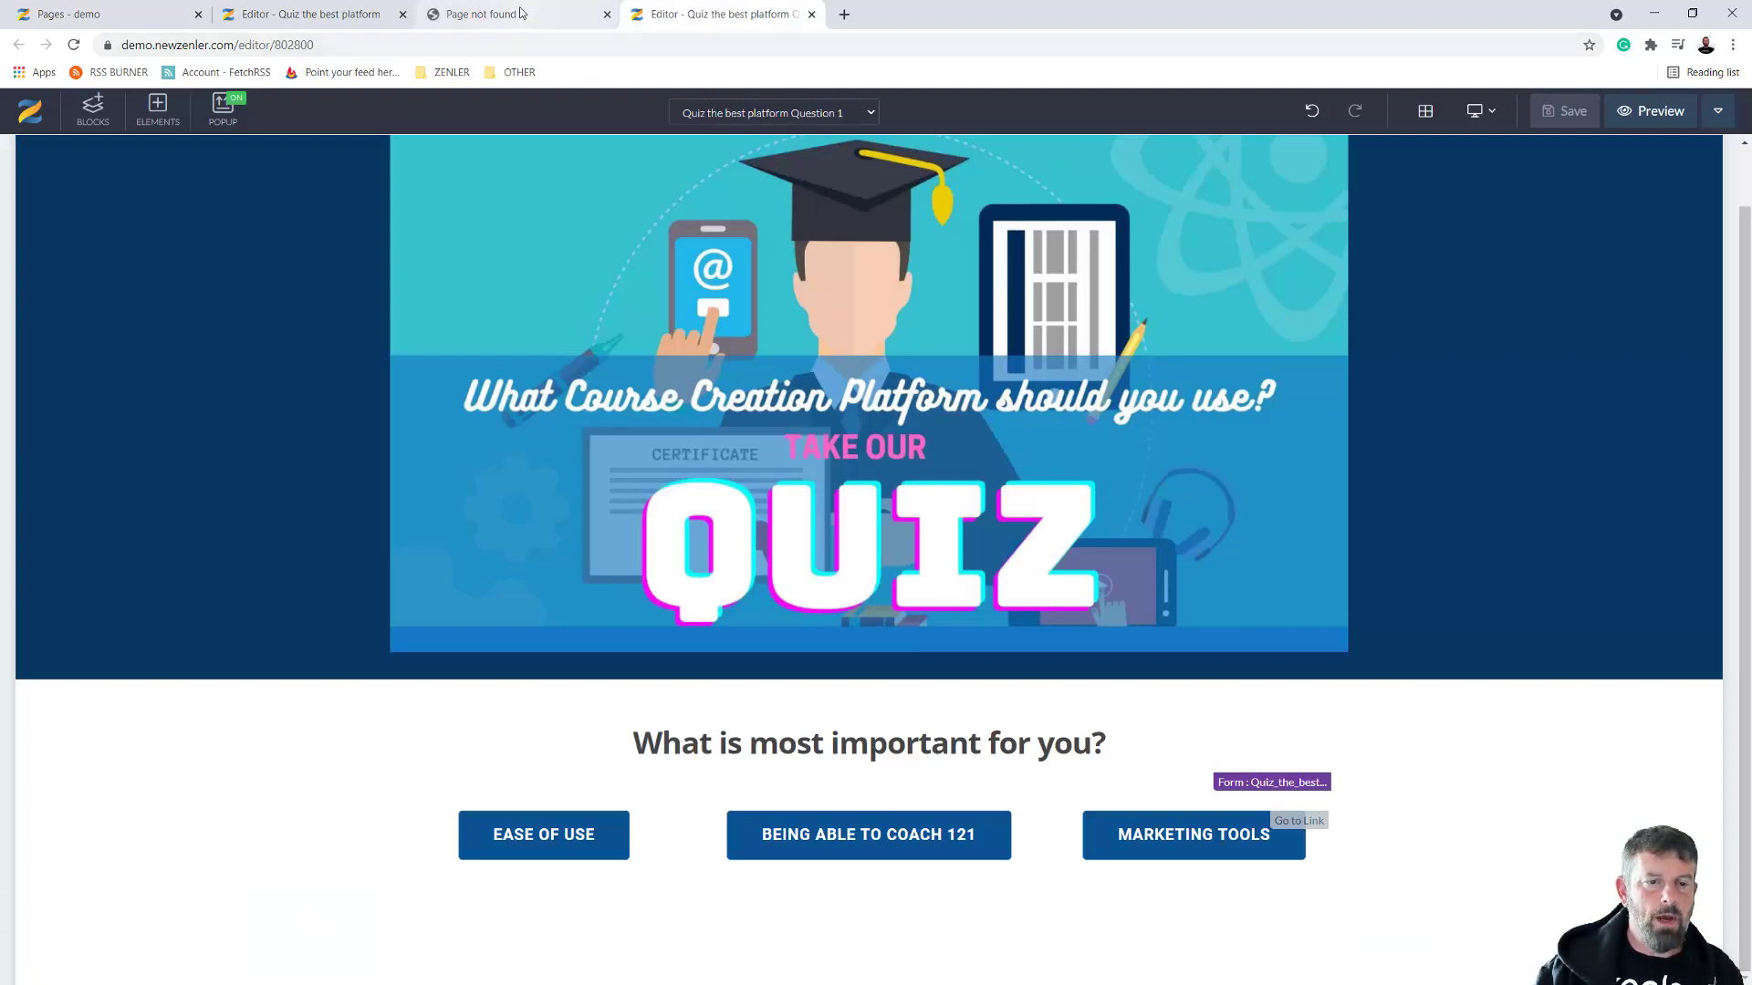
{"action": "left_click", "coordinate": [18, 45]}
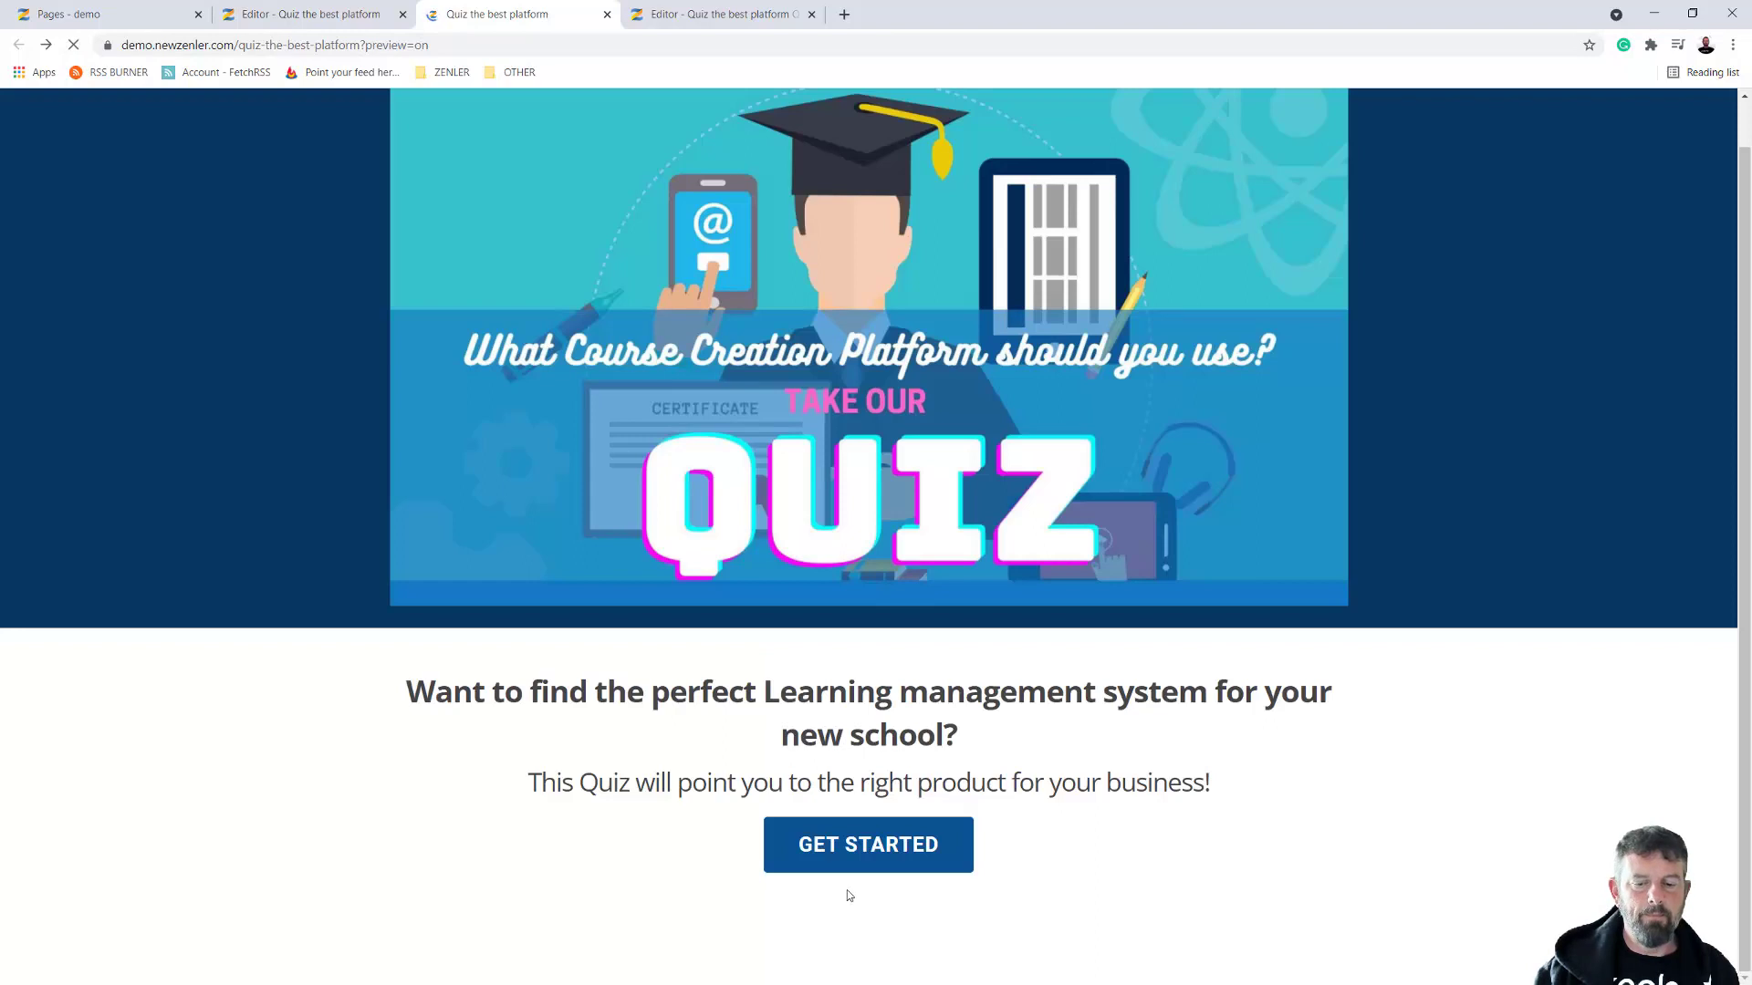
{"action": "left_click", "coordinate": [861, 865]}
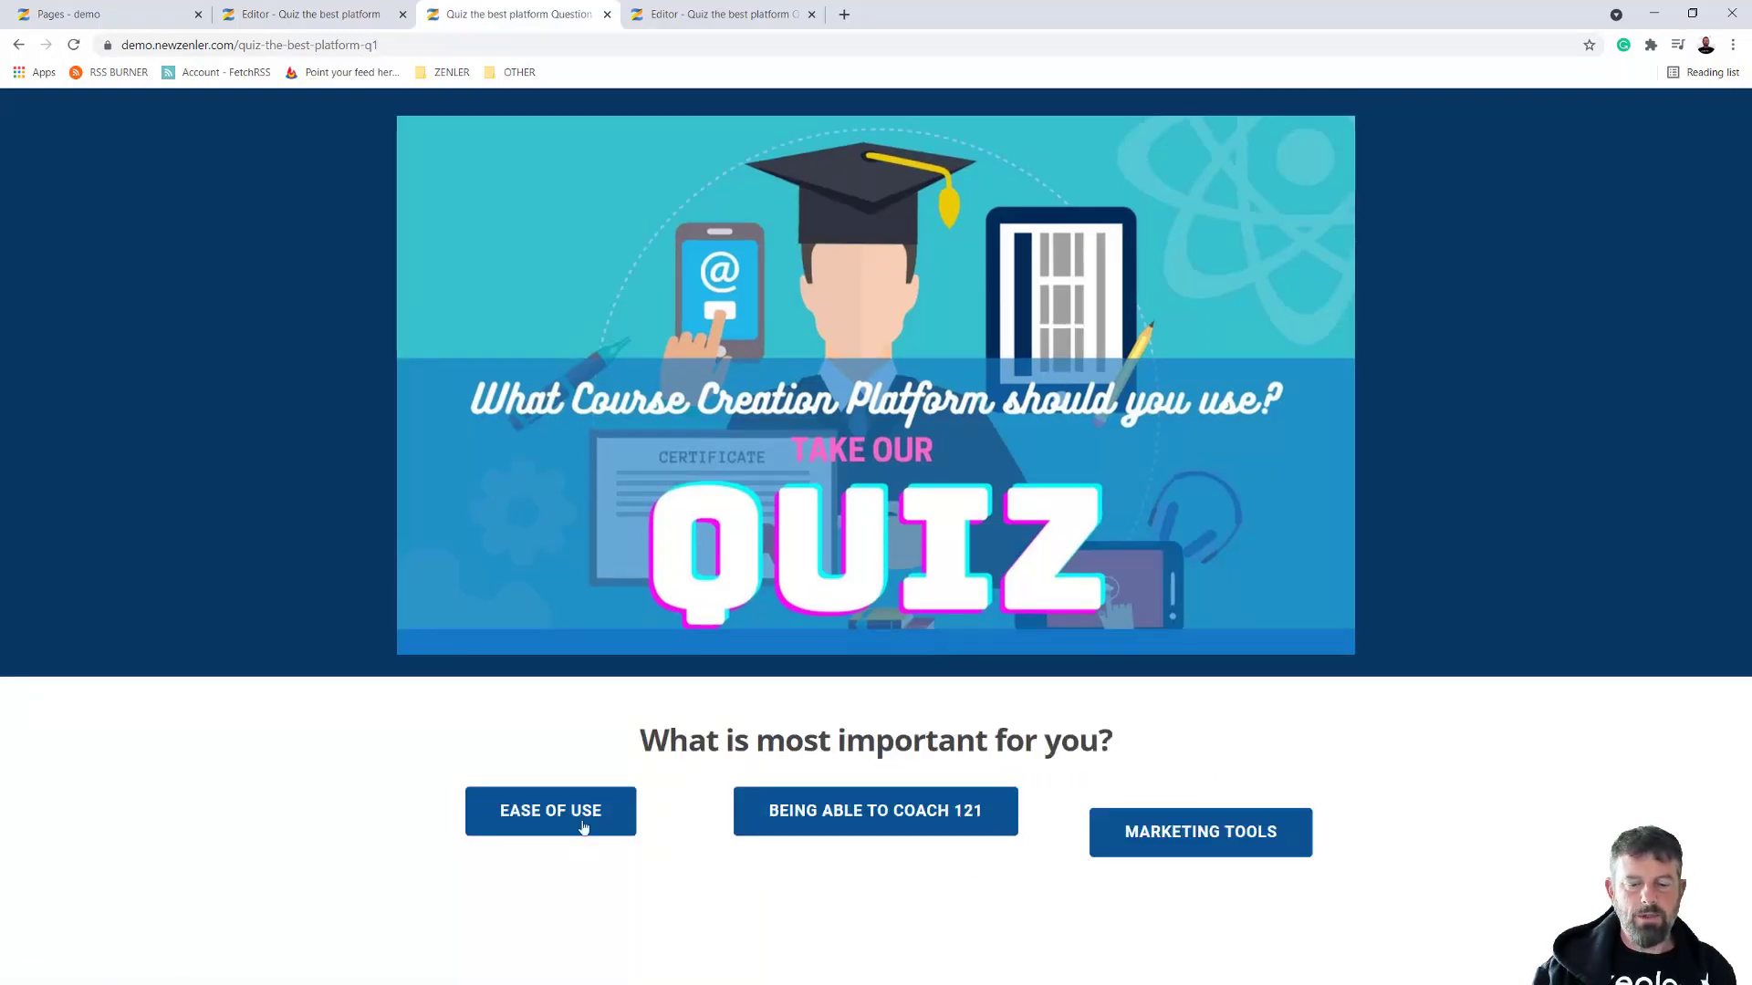
Reduce the top spacing of the MARKETING TOOLS button on the Question 1 page to the minimum, save and reload the live page
{"action": "left_click", "coordinate": [296, 15]}
{"action": "left_click", "coordinate": [660, 22]}
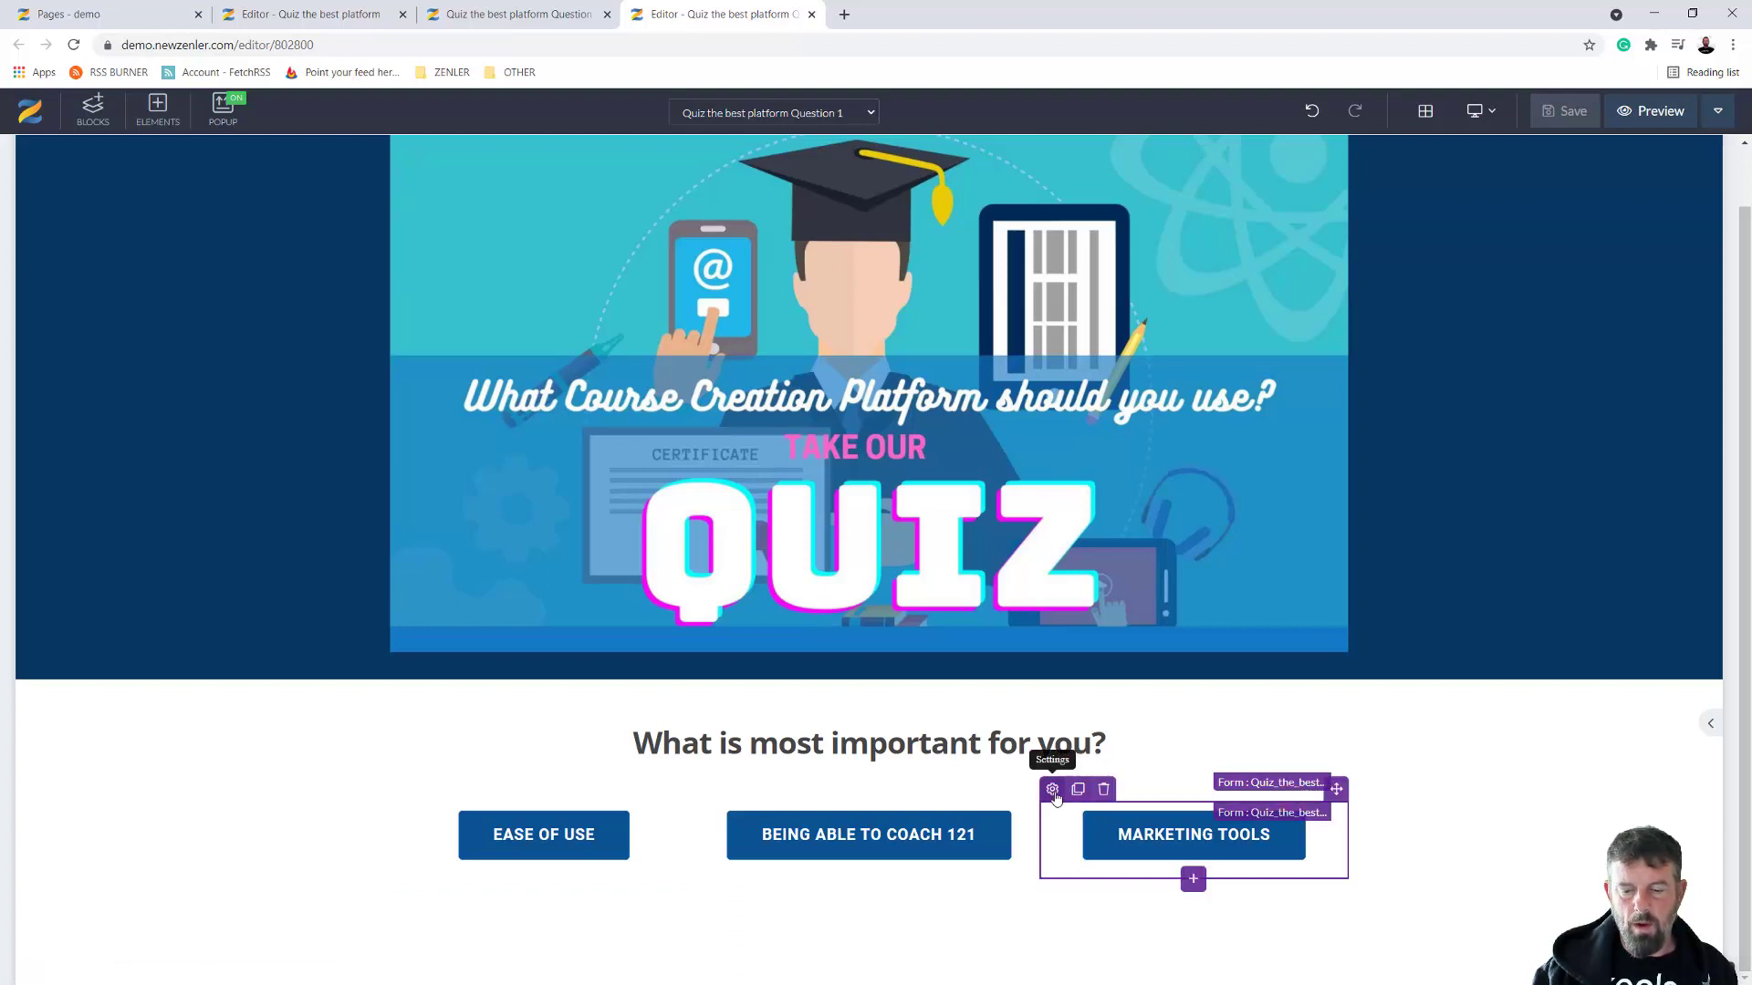
{"action": "left_click", "coordinate": [1052, 789]}
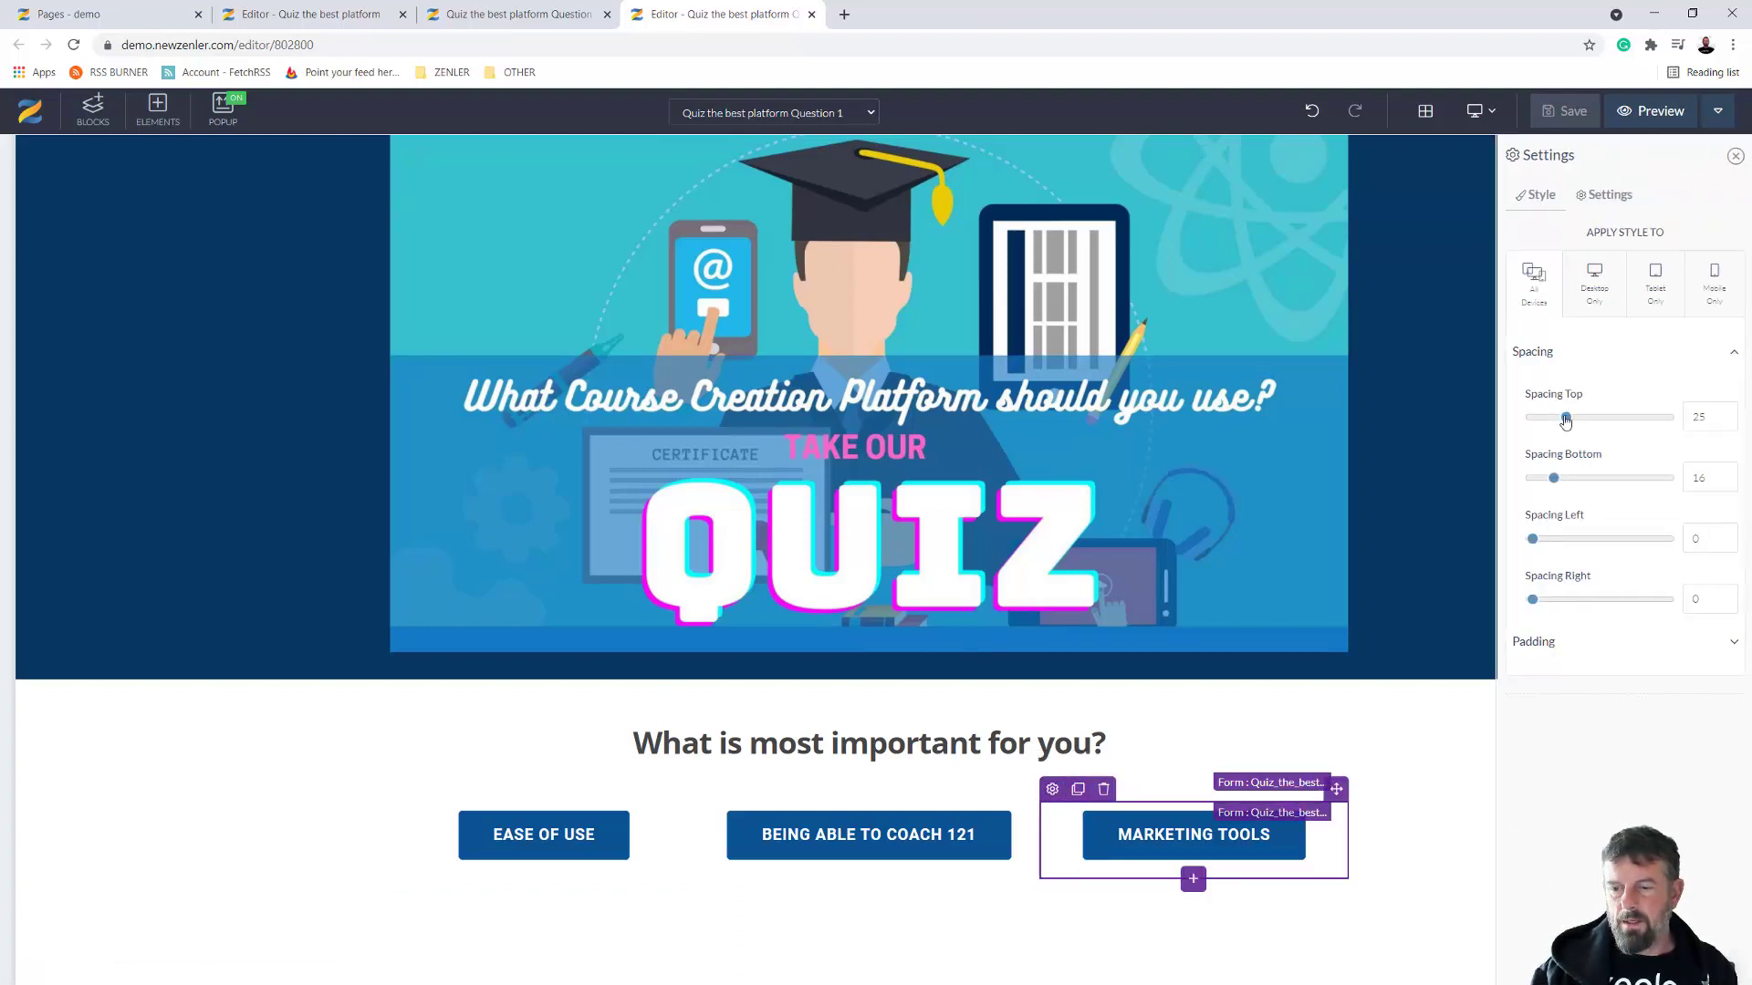
{"action": "left_click_drag", "start_coordinate": [1565, 420], "coordinate": [1501, 424]}
{"action": "left_click", "coordinate": [1556, 110]}
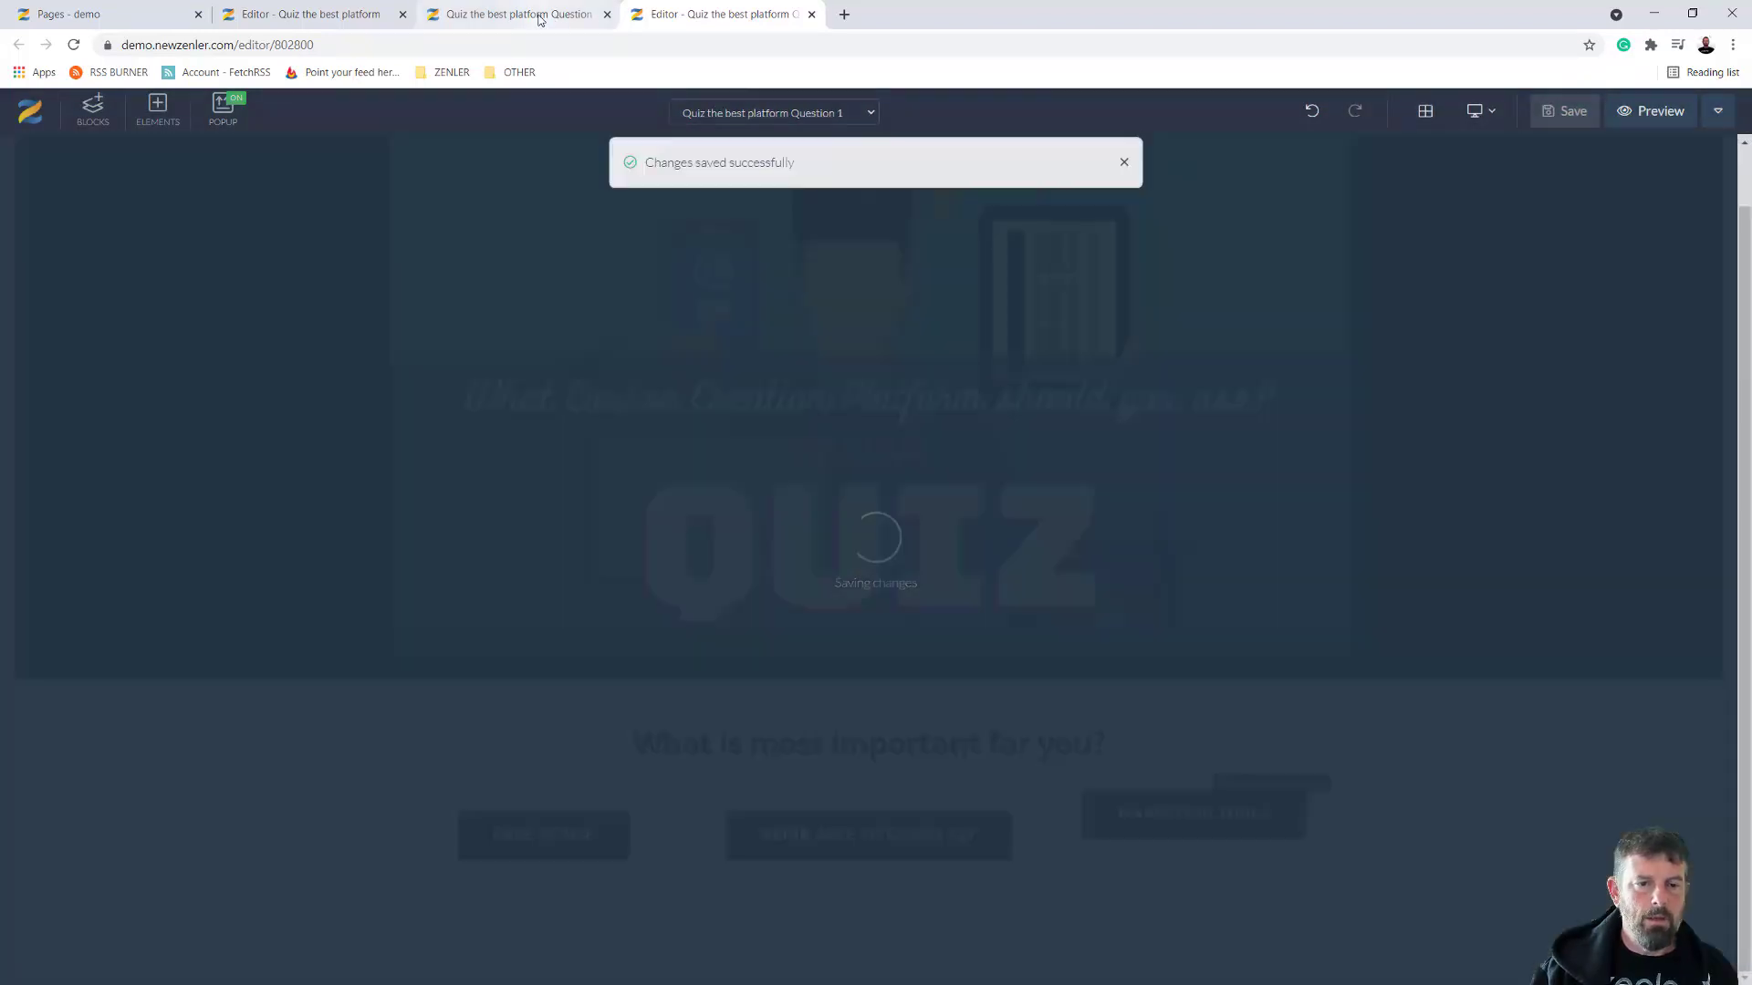
{"action": "left_click", "coordinate": [540, 16]}
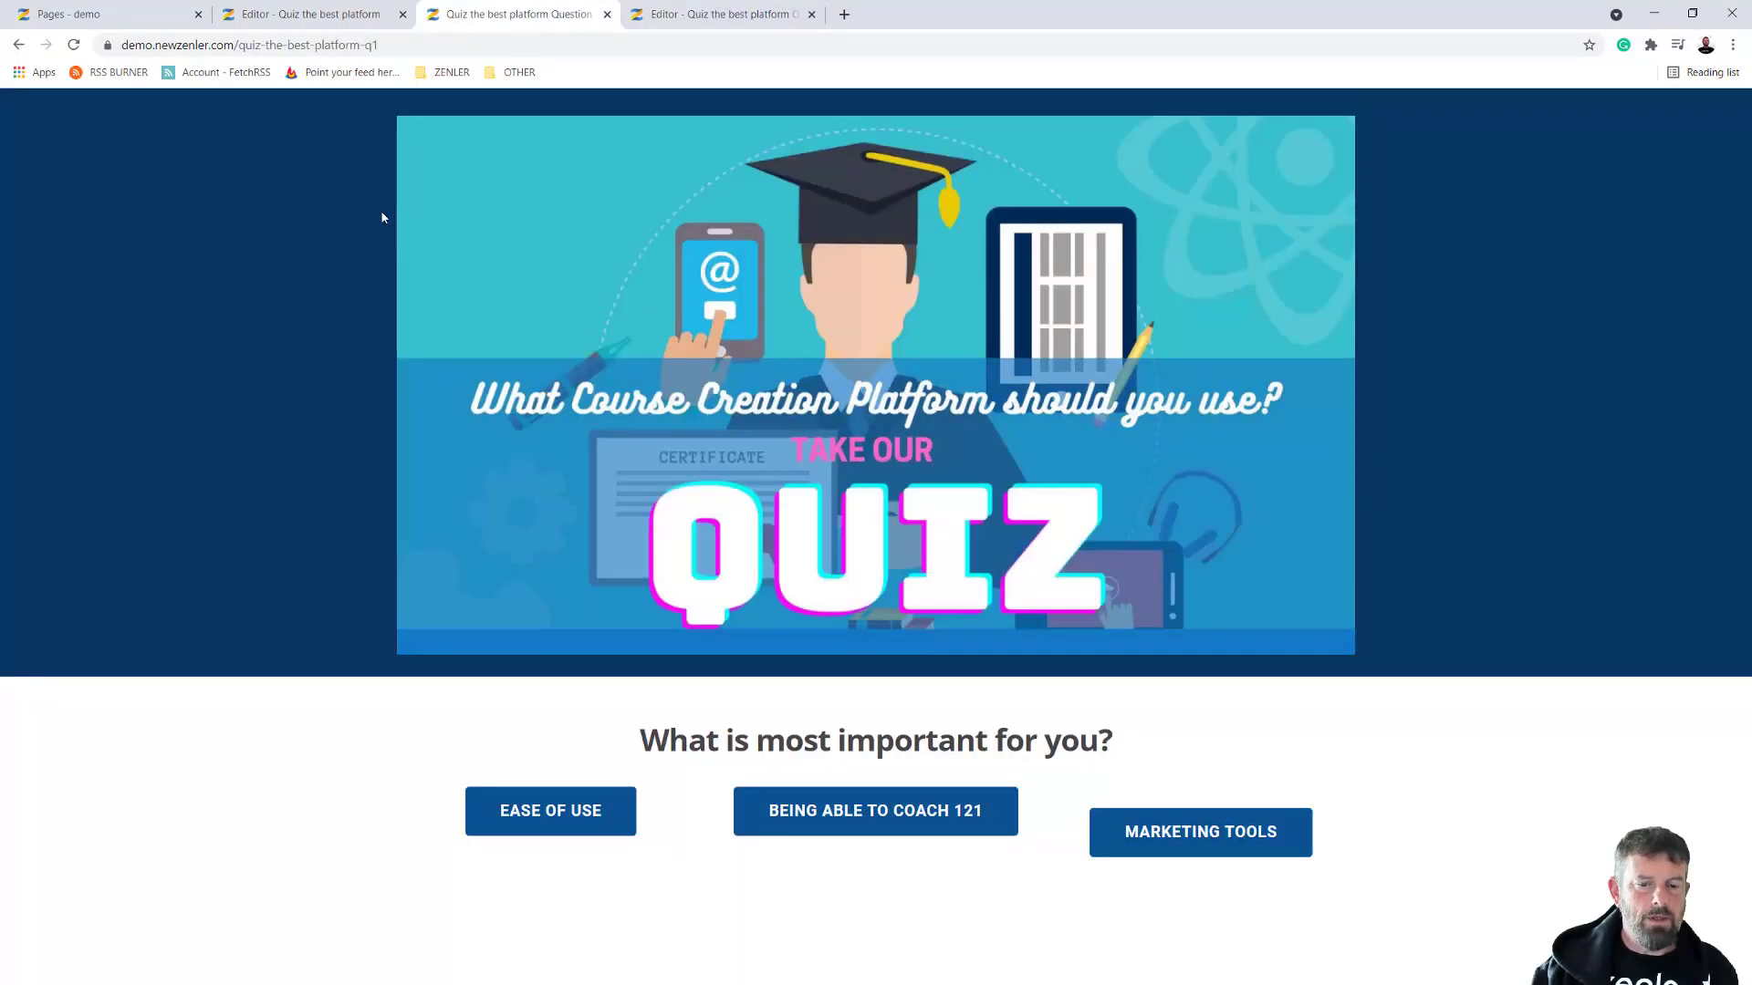
{"action": "left_click", "coordinate": [73, 45]}
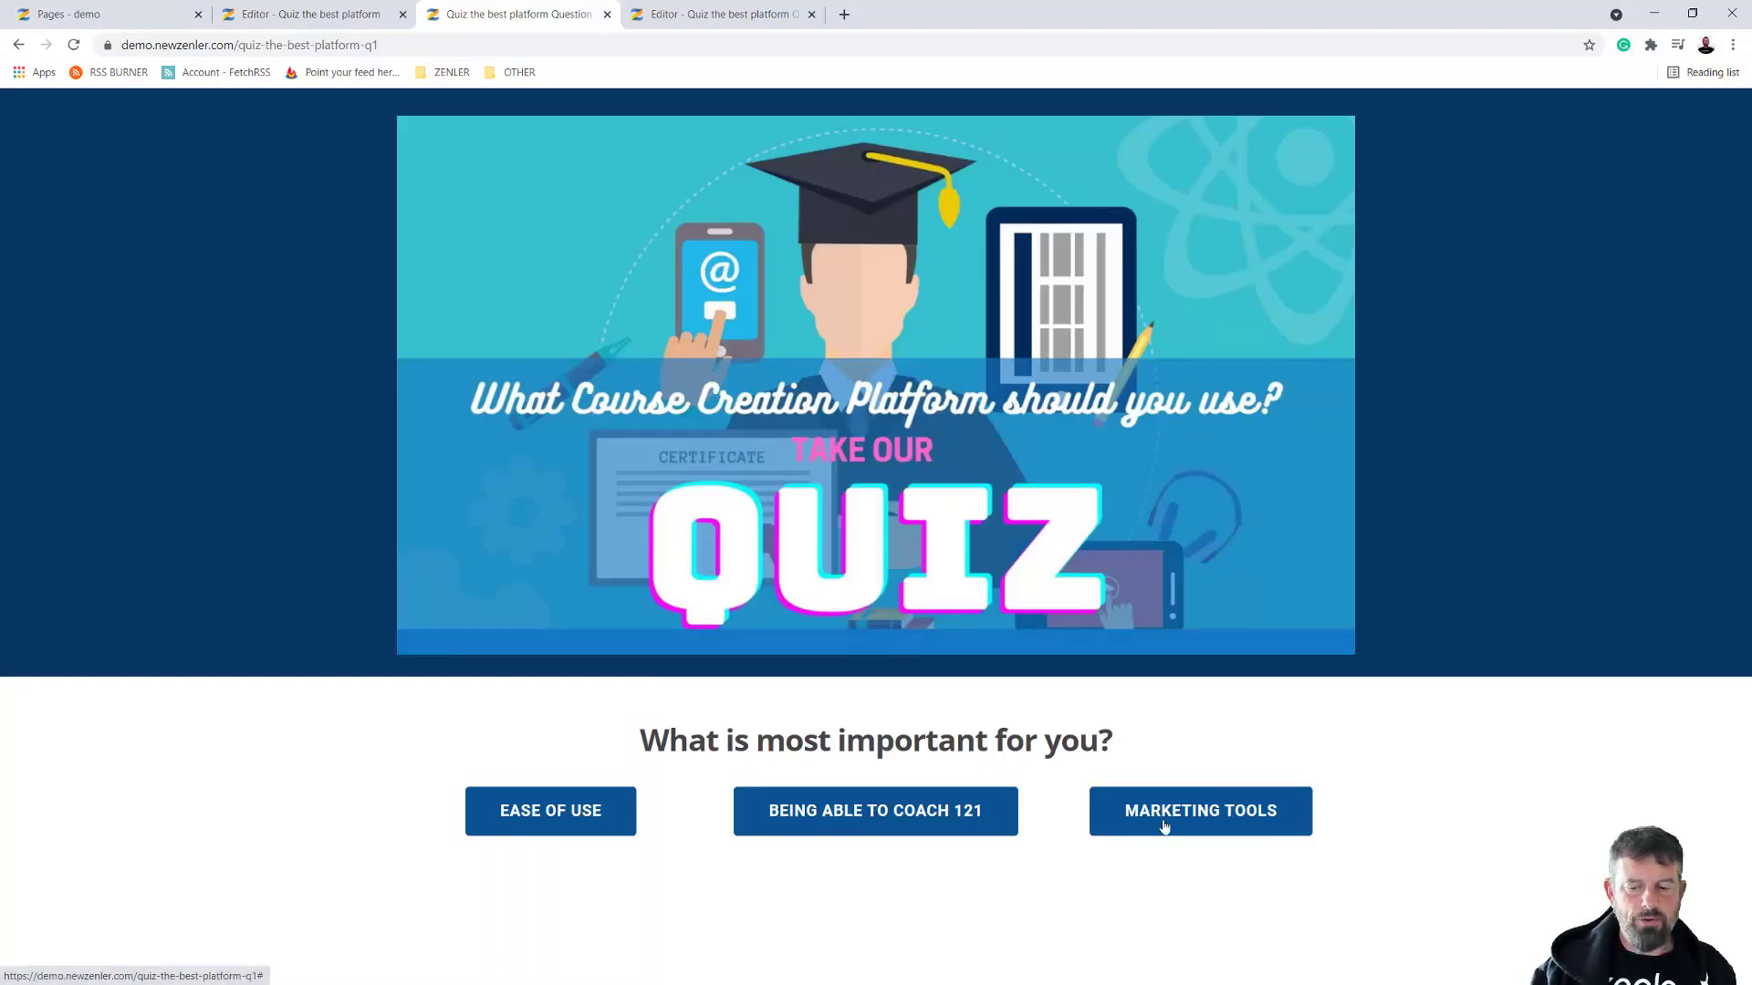
Check the Question 1 answer texts in the quiz flowchart PDF in Adobe Acrobat and move its window aside
{"action": "left_click_drag", "start_coordinate": [1751, 433], "coordinate": [934, 69]}
{"action": "left_click_drag", "start_coordinate": [833, 527], "coordinate": [884, 487]}
{"action": "left_click", "coordinate": [1010, 558]}
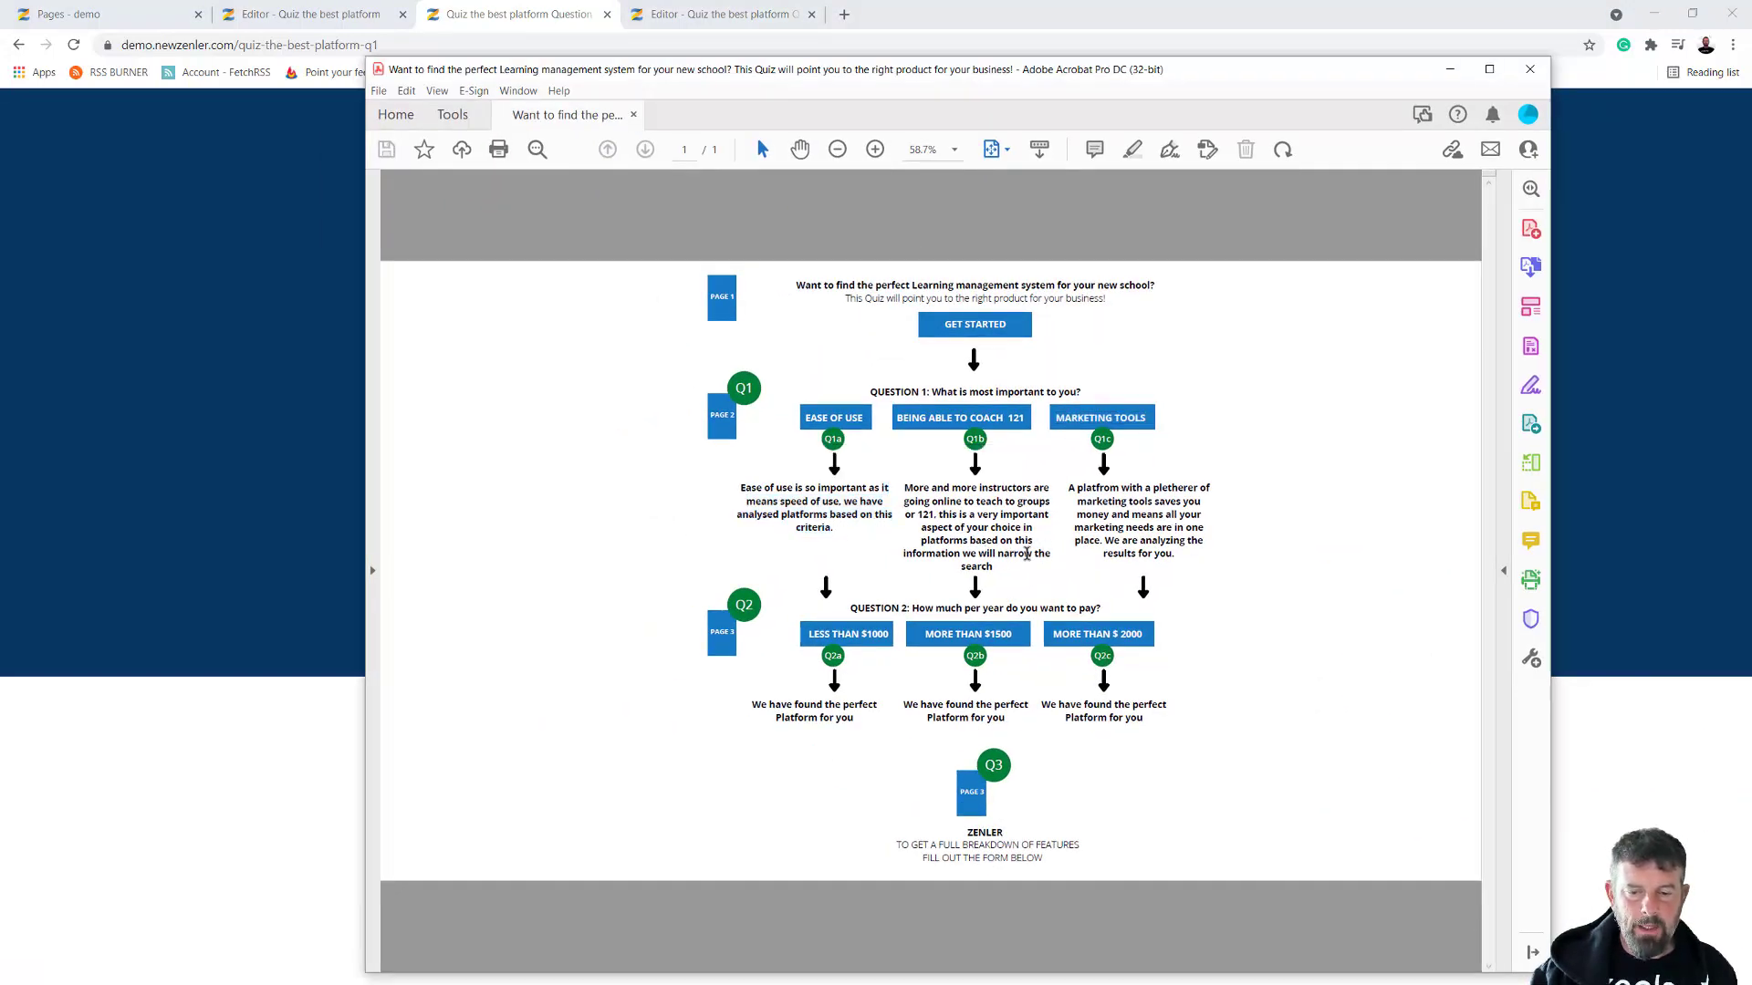
{"action": "left_click_drag", "start_coordinate": [1027, 554], "coordinate": [939, 517]}
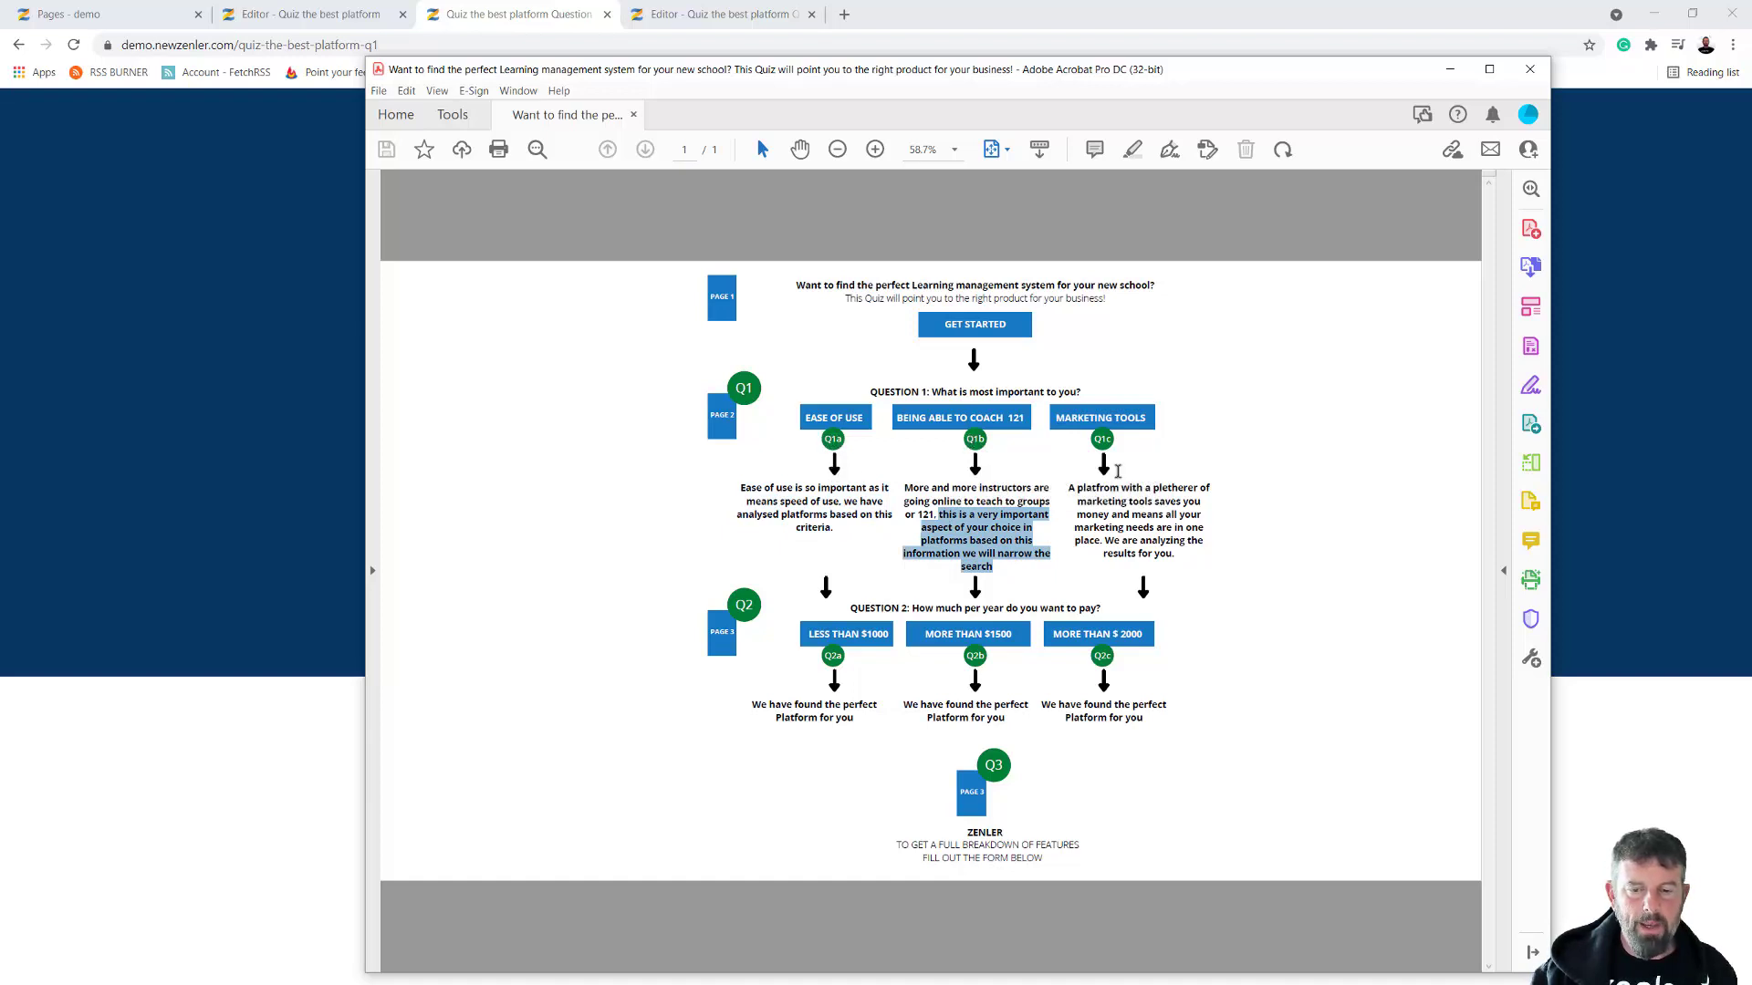
{"action": "left_click_drag", "start_coordinate": [774, 68], "coordinate": [1036, 215]}
{"action": "left_click_drag", "start_coordinate": [1349, 394], "coordinate": [1751, 484]}
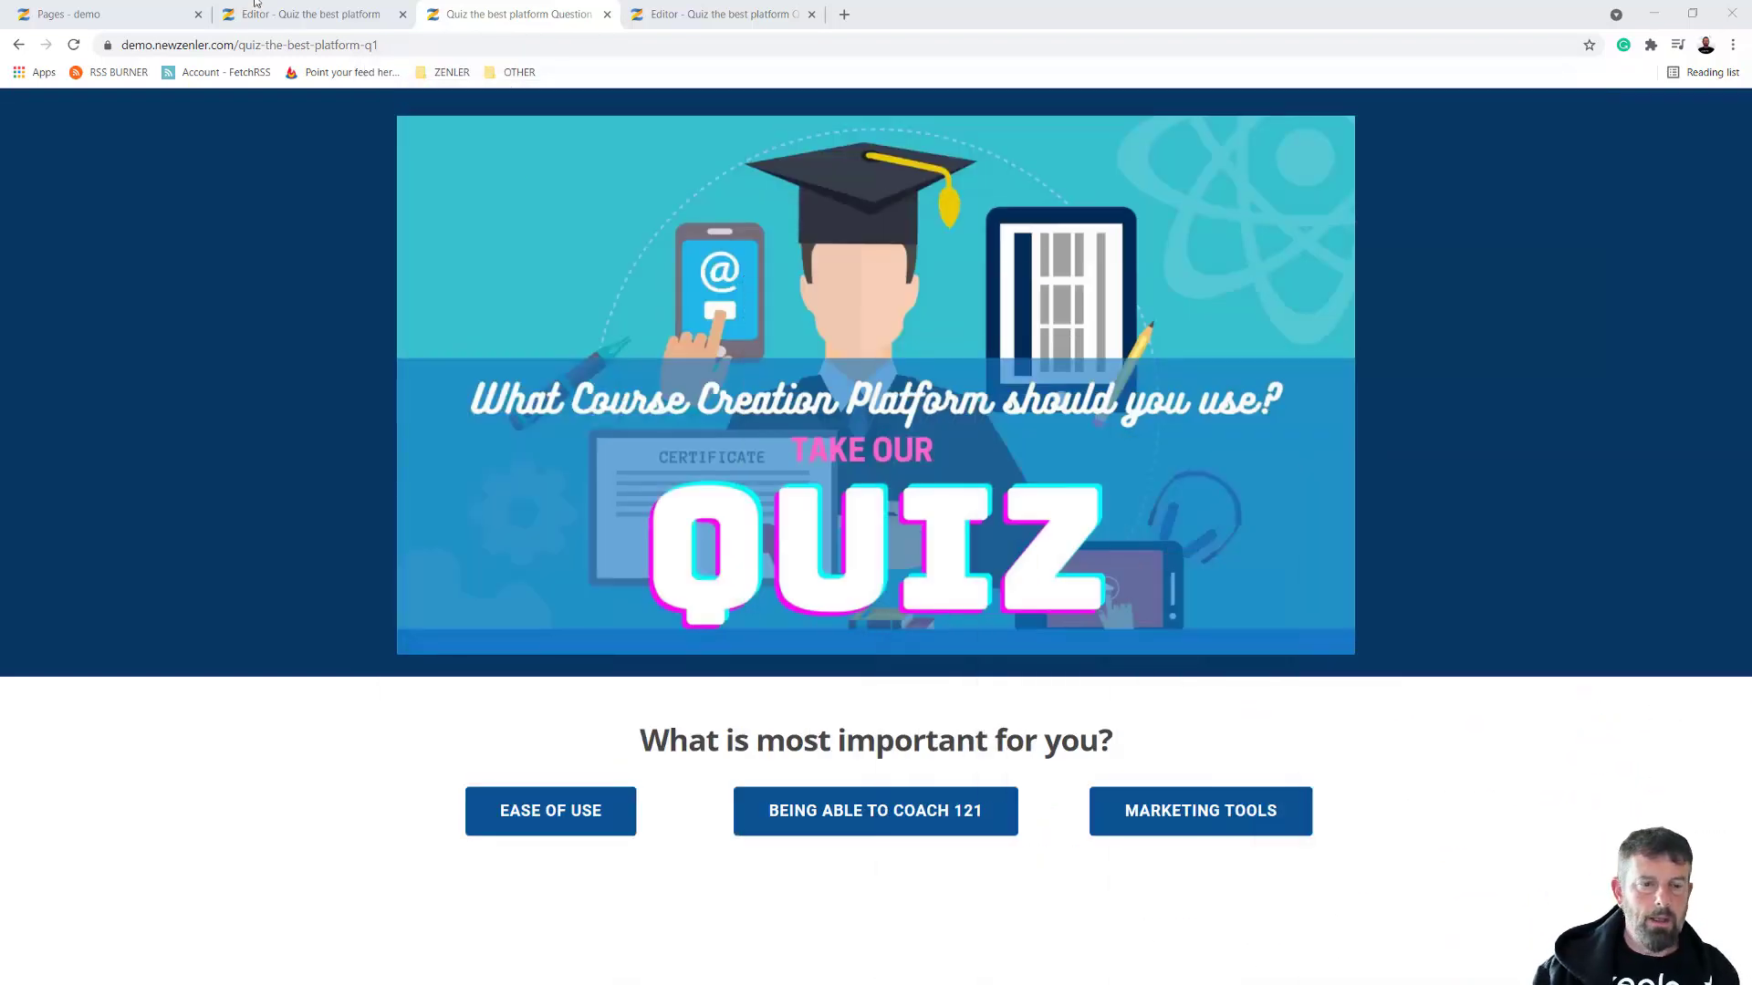
Close the open editor and preview pages and clone the "Quiz the best platform Question 1" page in the page list
{"action": "left_click", "coordinate": [801, 14]}
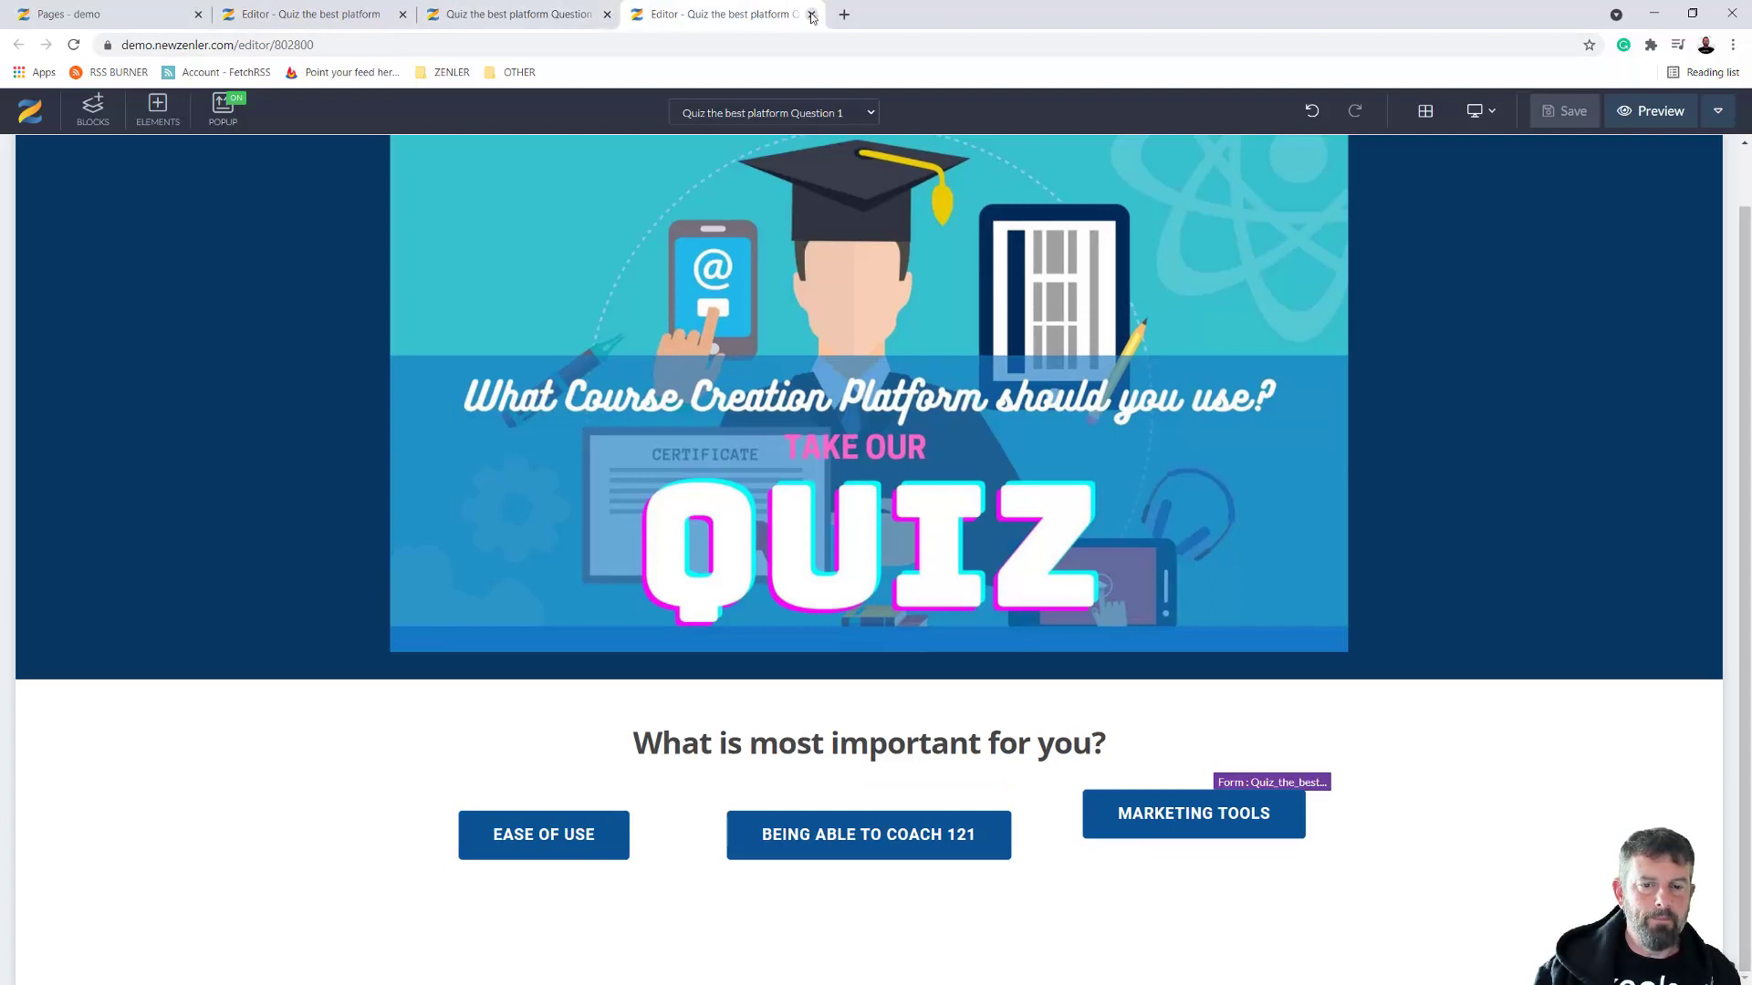
{"action": "left_click", "coordinate": [812, 15]}
{"action": "left_click", "coordinate": [608, 15]}
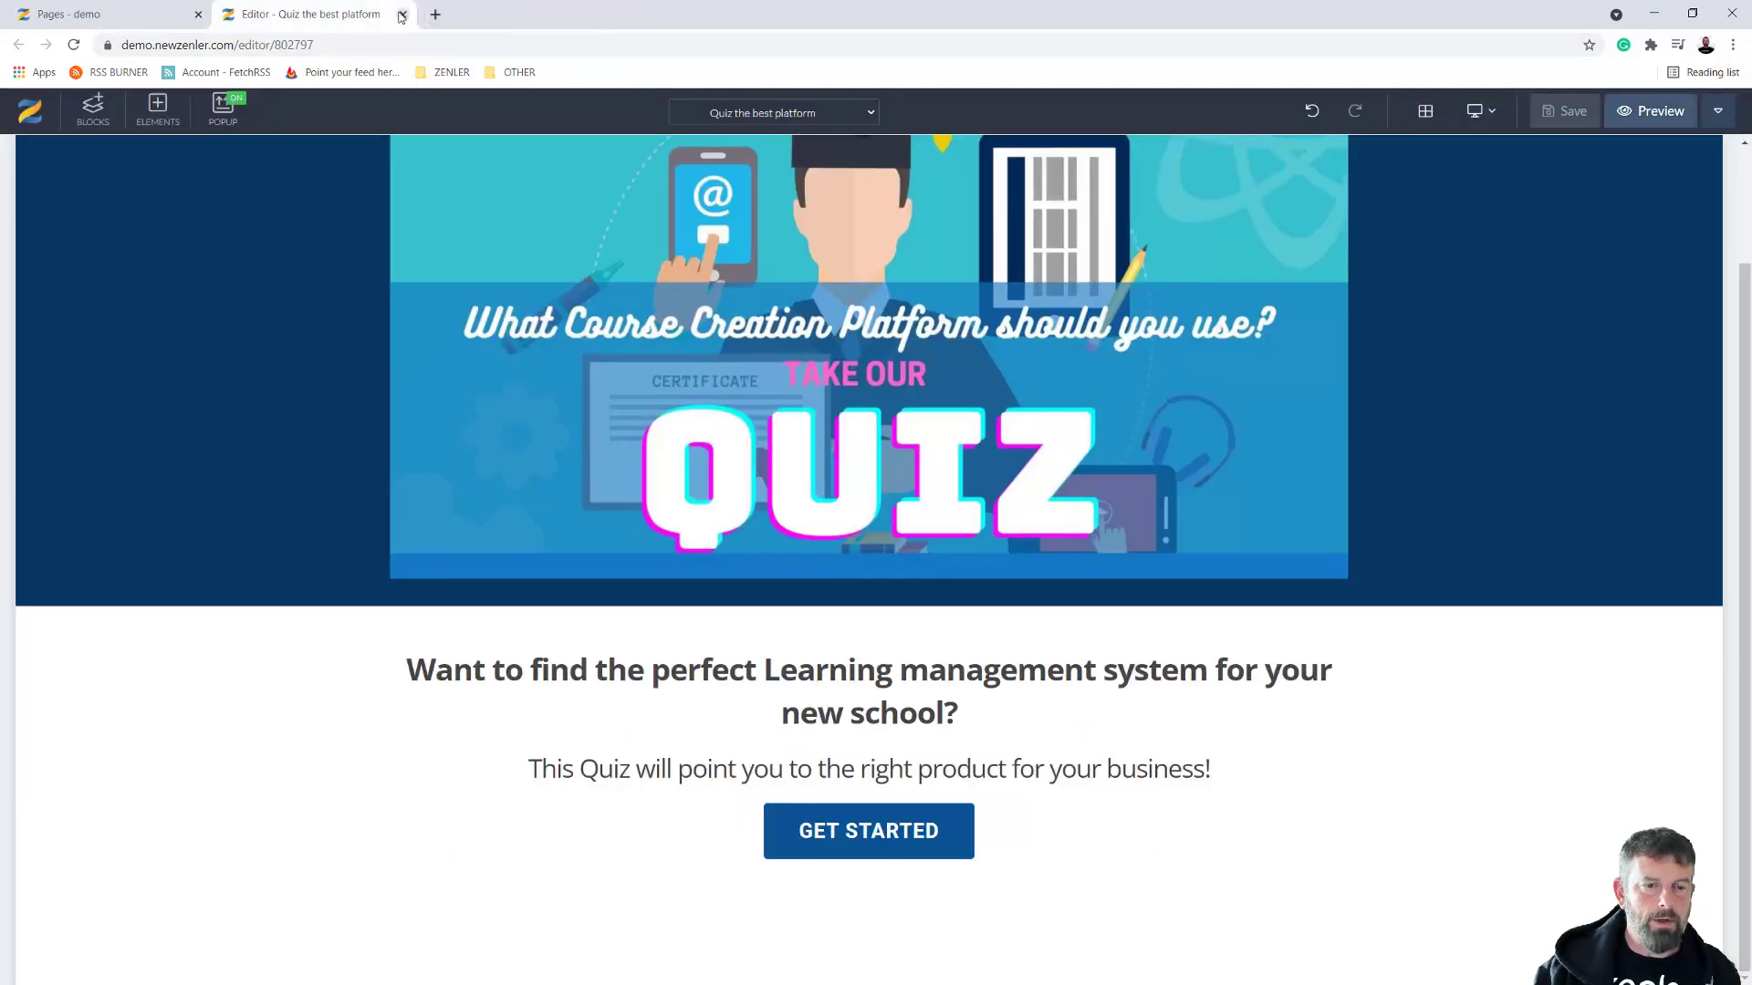
{"action": "left_click", "coordinate": [403, 14]}
{"action": "left_click_drag", "start_coordinate": [517, 402], "coordinate": [600, 403]}
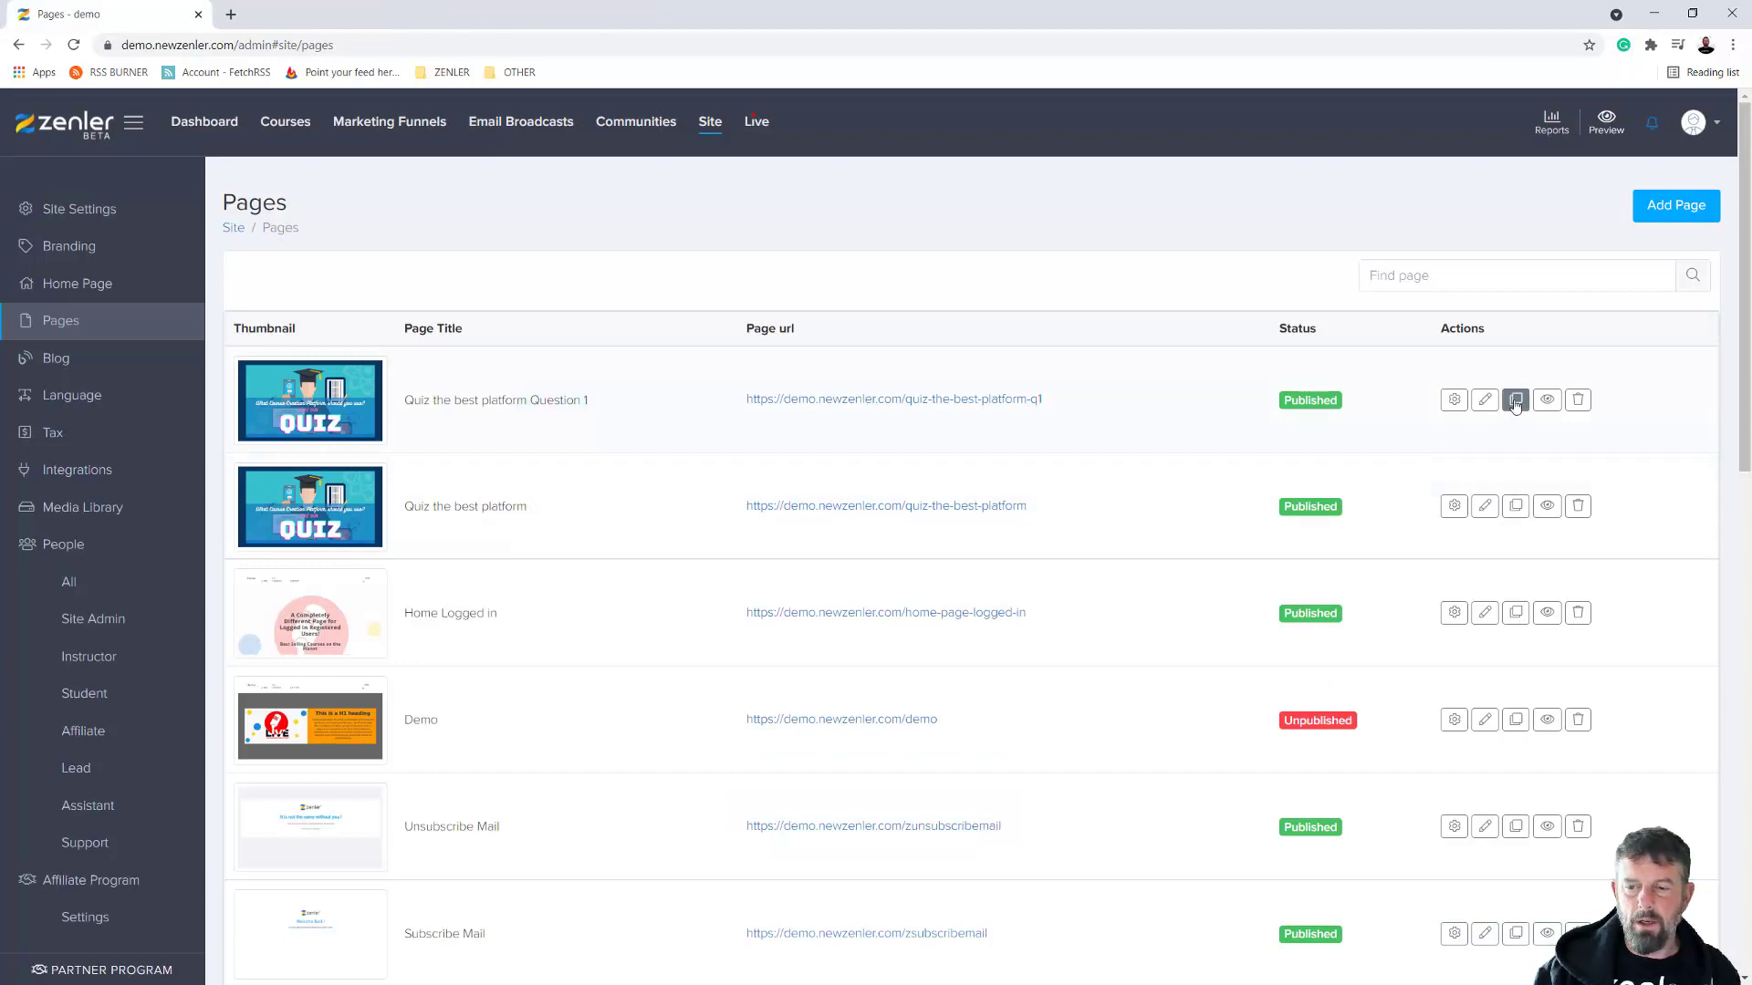
{"action": "left_click", "coordinate": [1455, 401]}
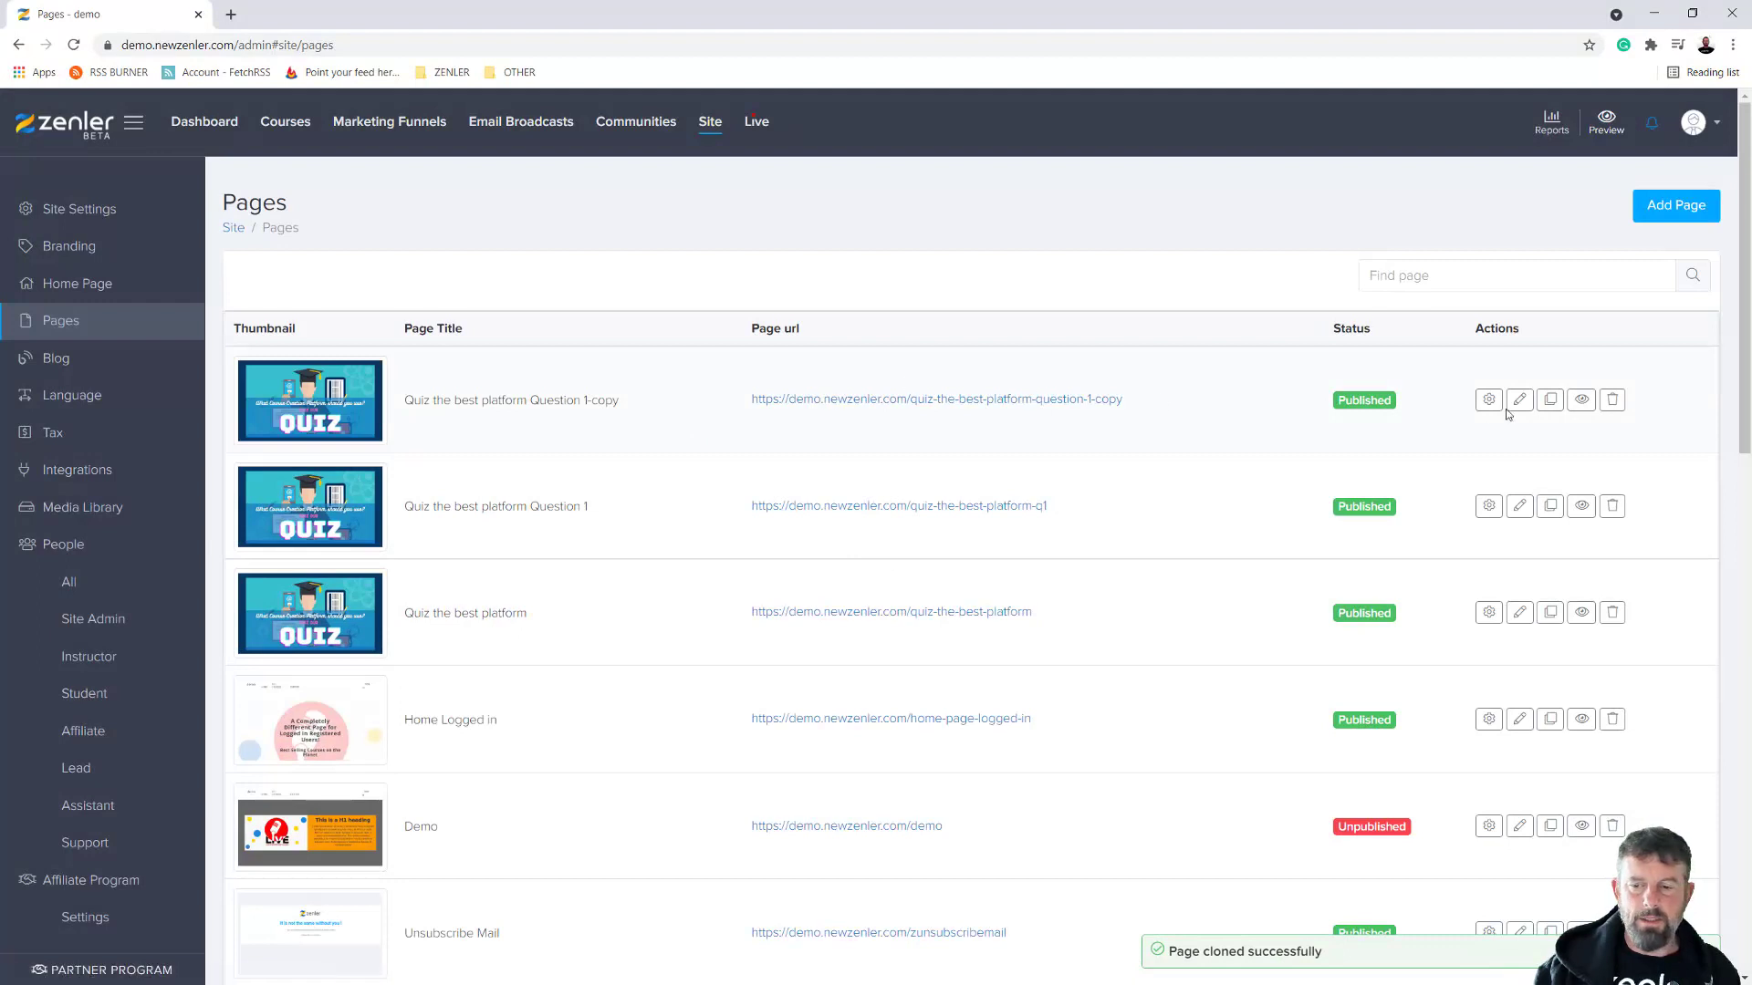
Rename the cloned page to "Quiz the best platform Question 1a" with the URL quiz-the-best-platform-question-1a and update it
{"action": "left_click", "coordinate": [1488, 400]}
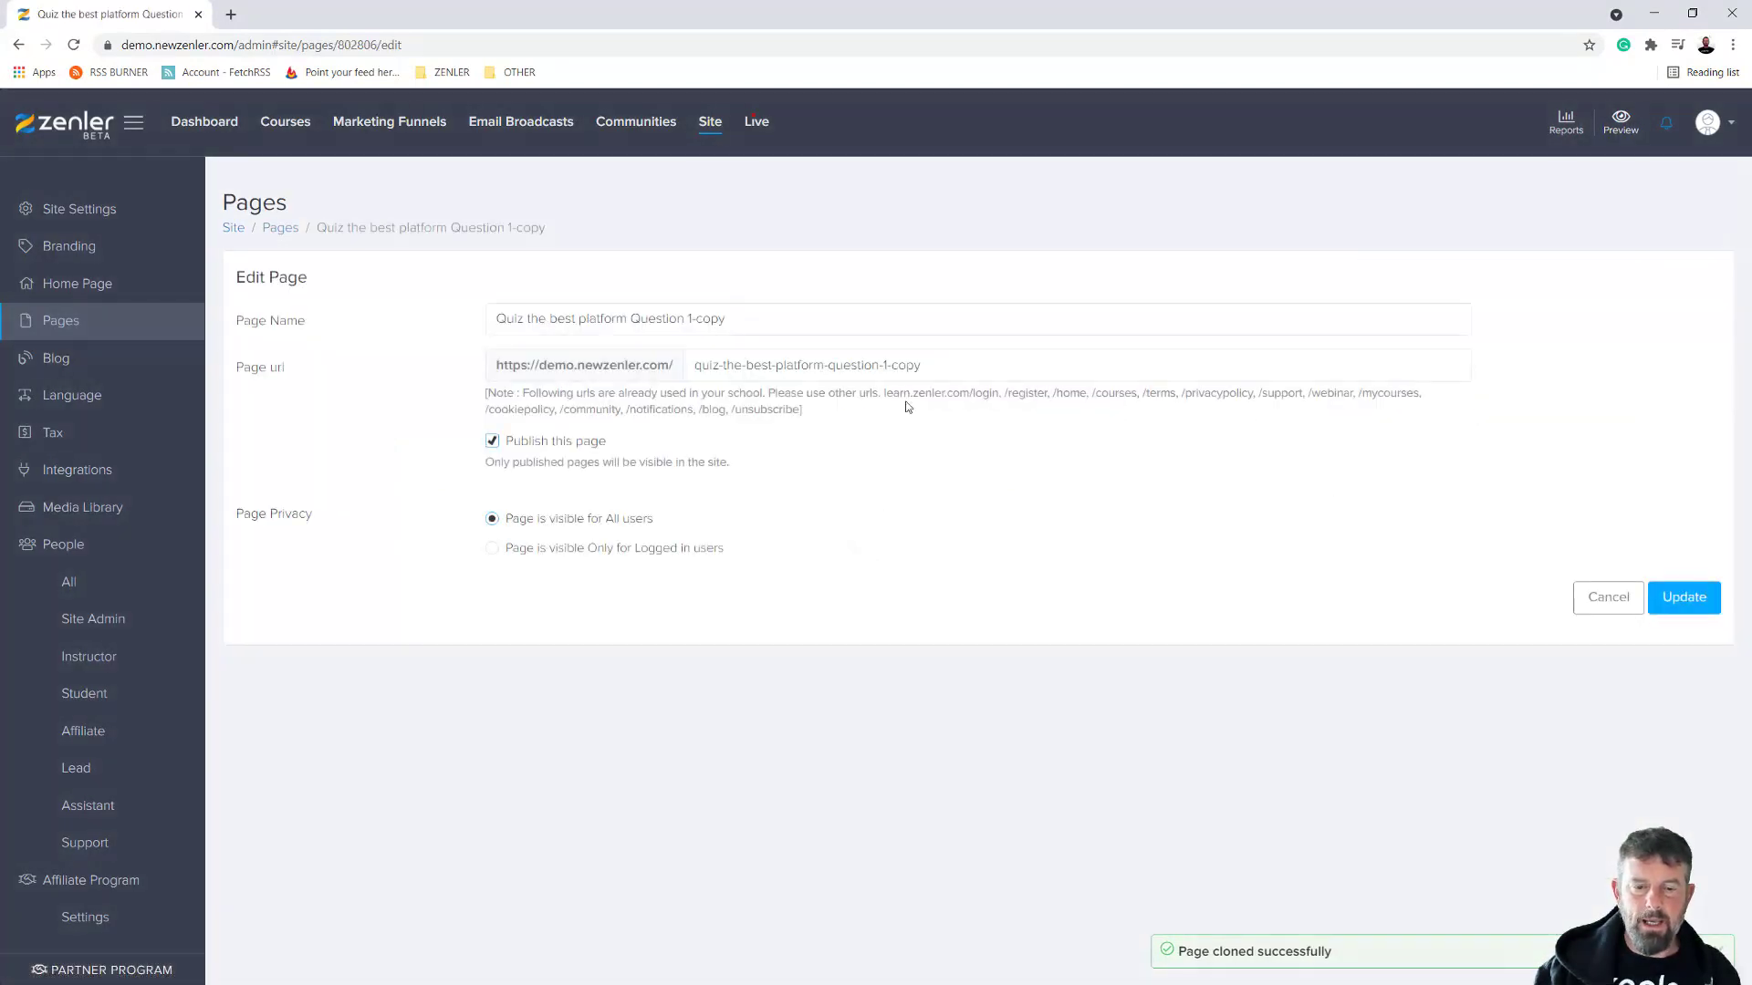
{"action": "double_click", "coordinate": [909, 362]}
{"action": "key", "text": "shift+Left"}
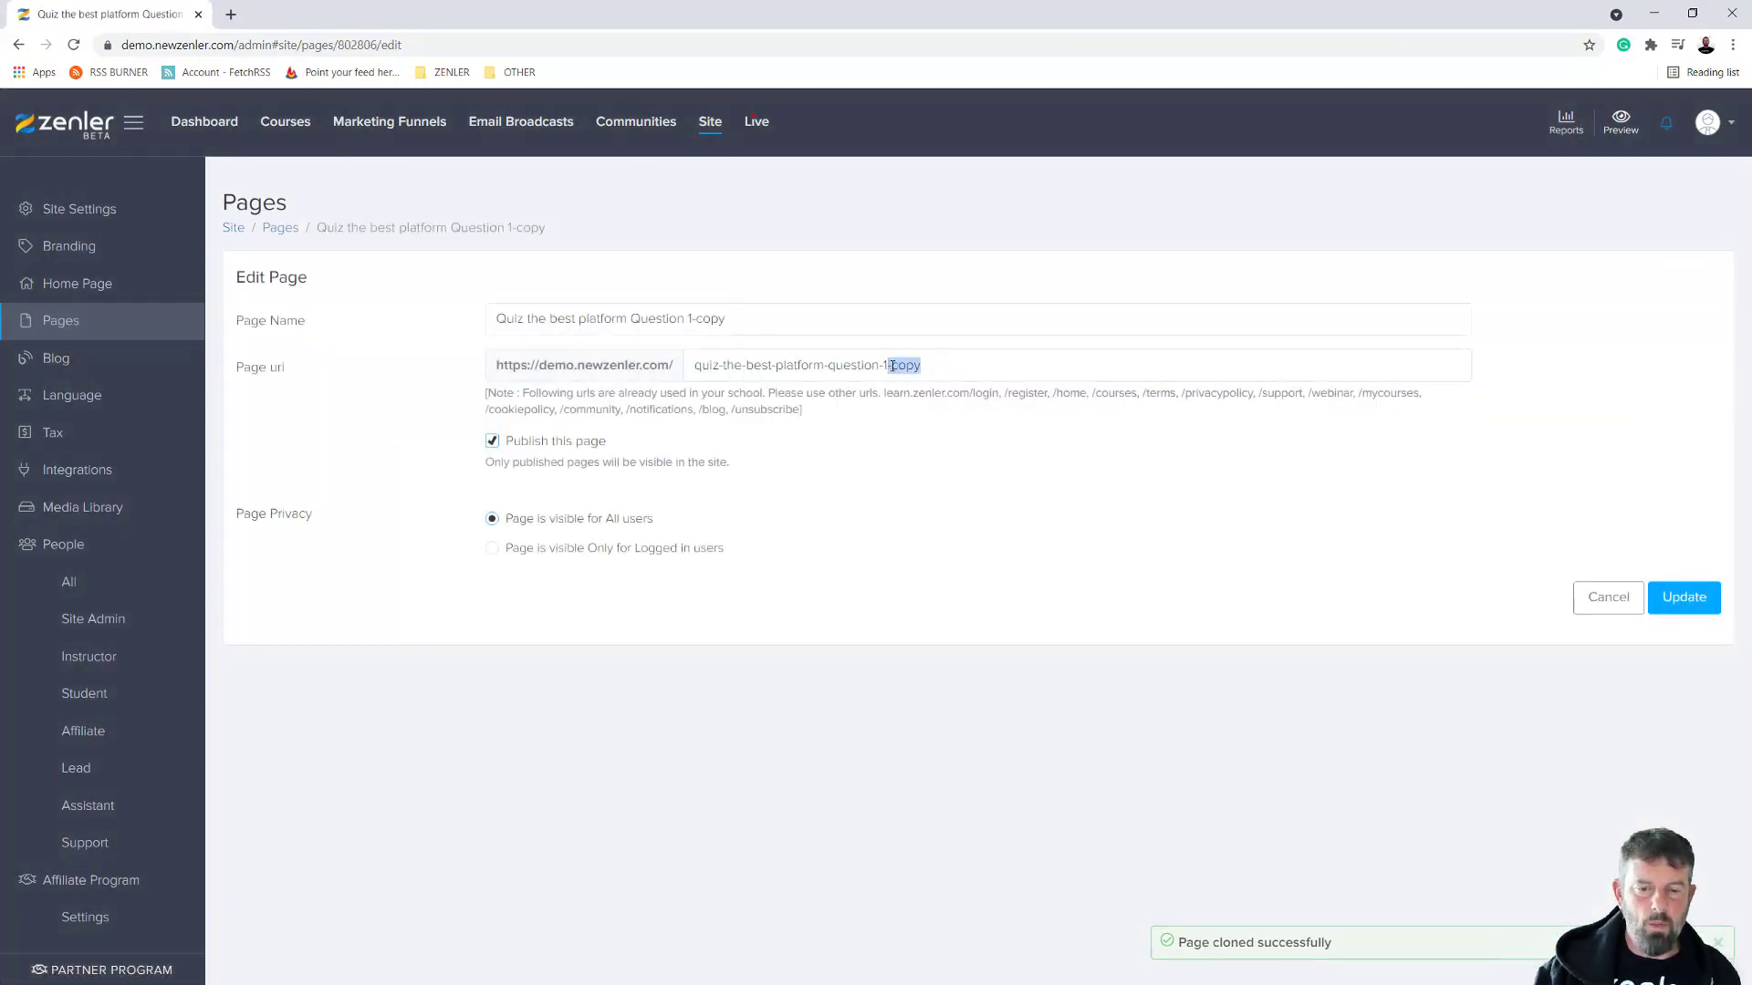
{"action": "type", "text": "a"}
{"action": "left_click_drag", "start_coordinate": [729, 317], "coordinate": [695, 319]}
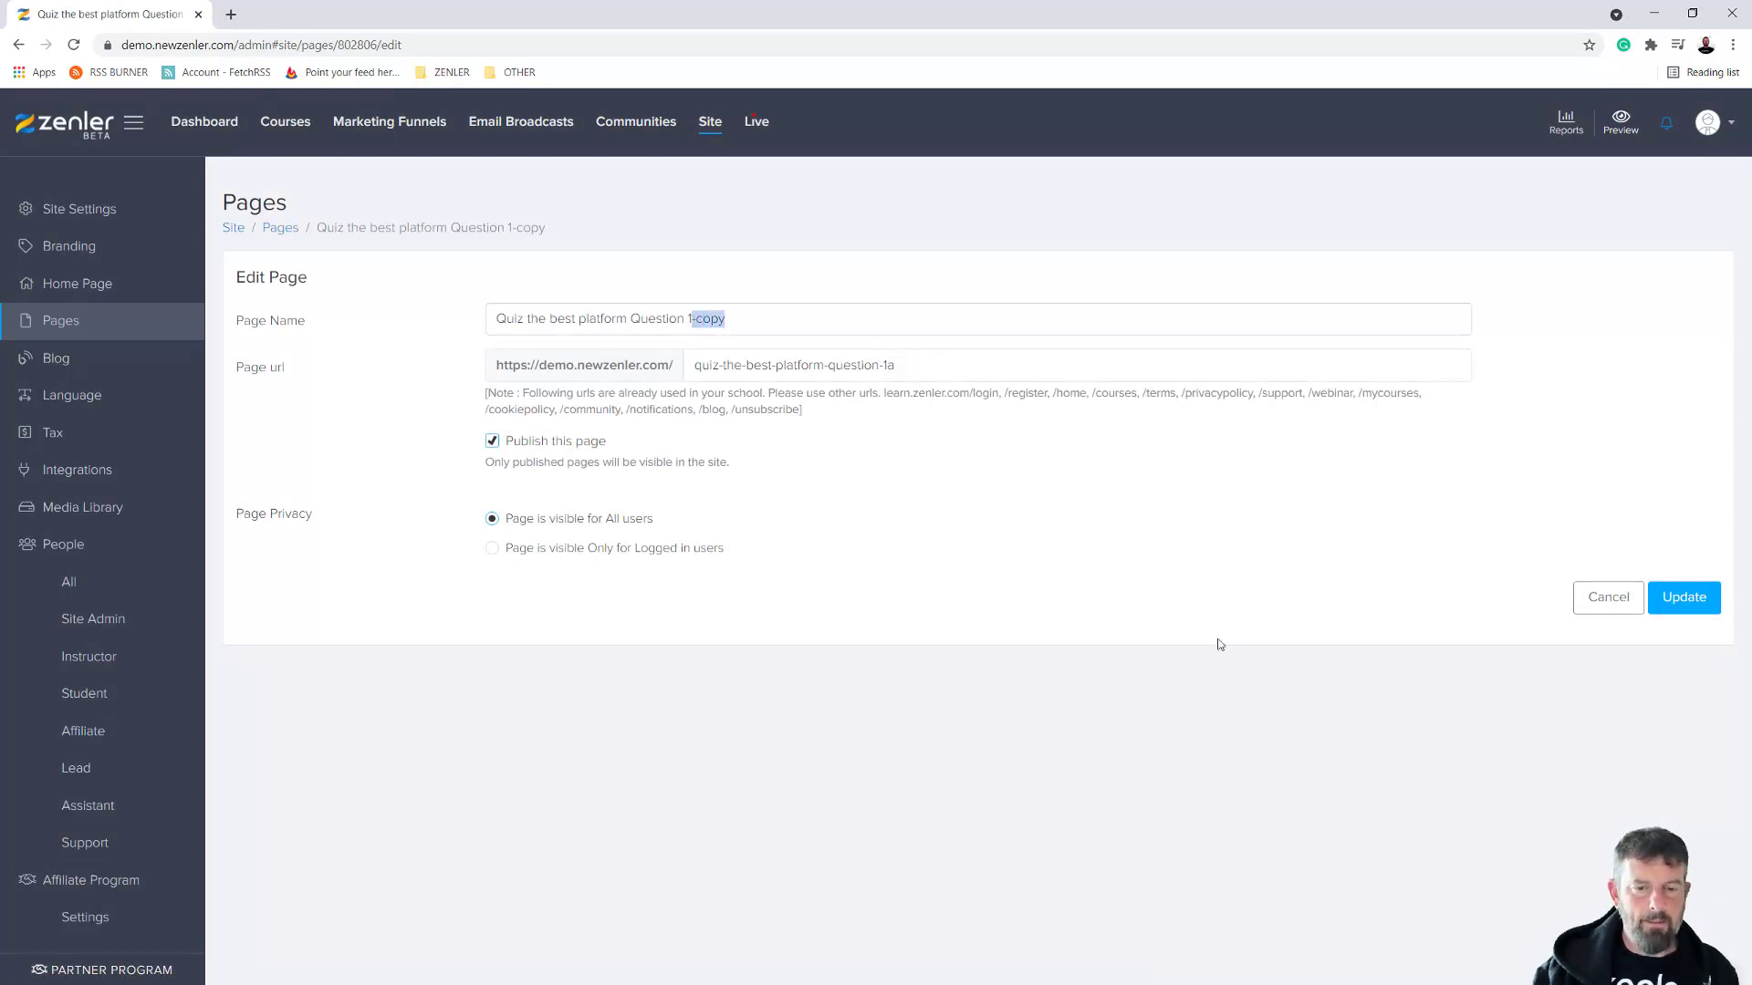
{"action": "left_click", "coordinate": [816, 321]}
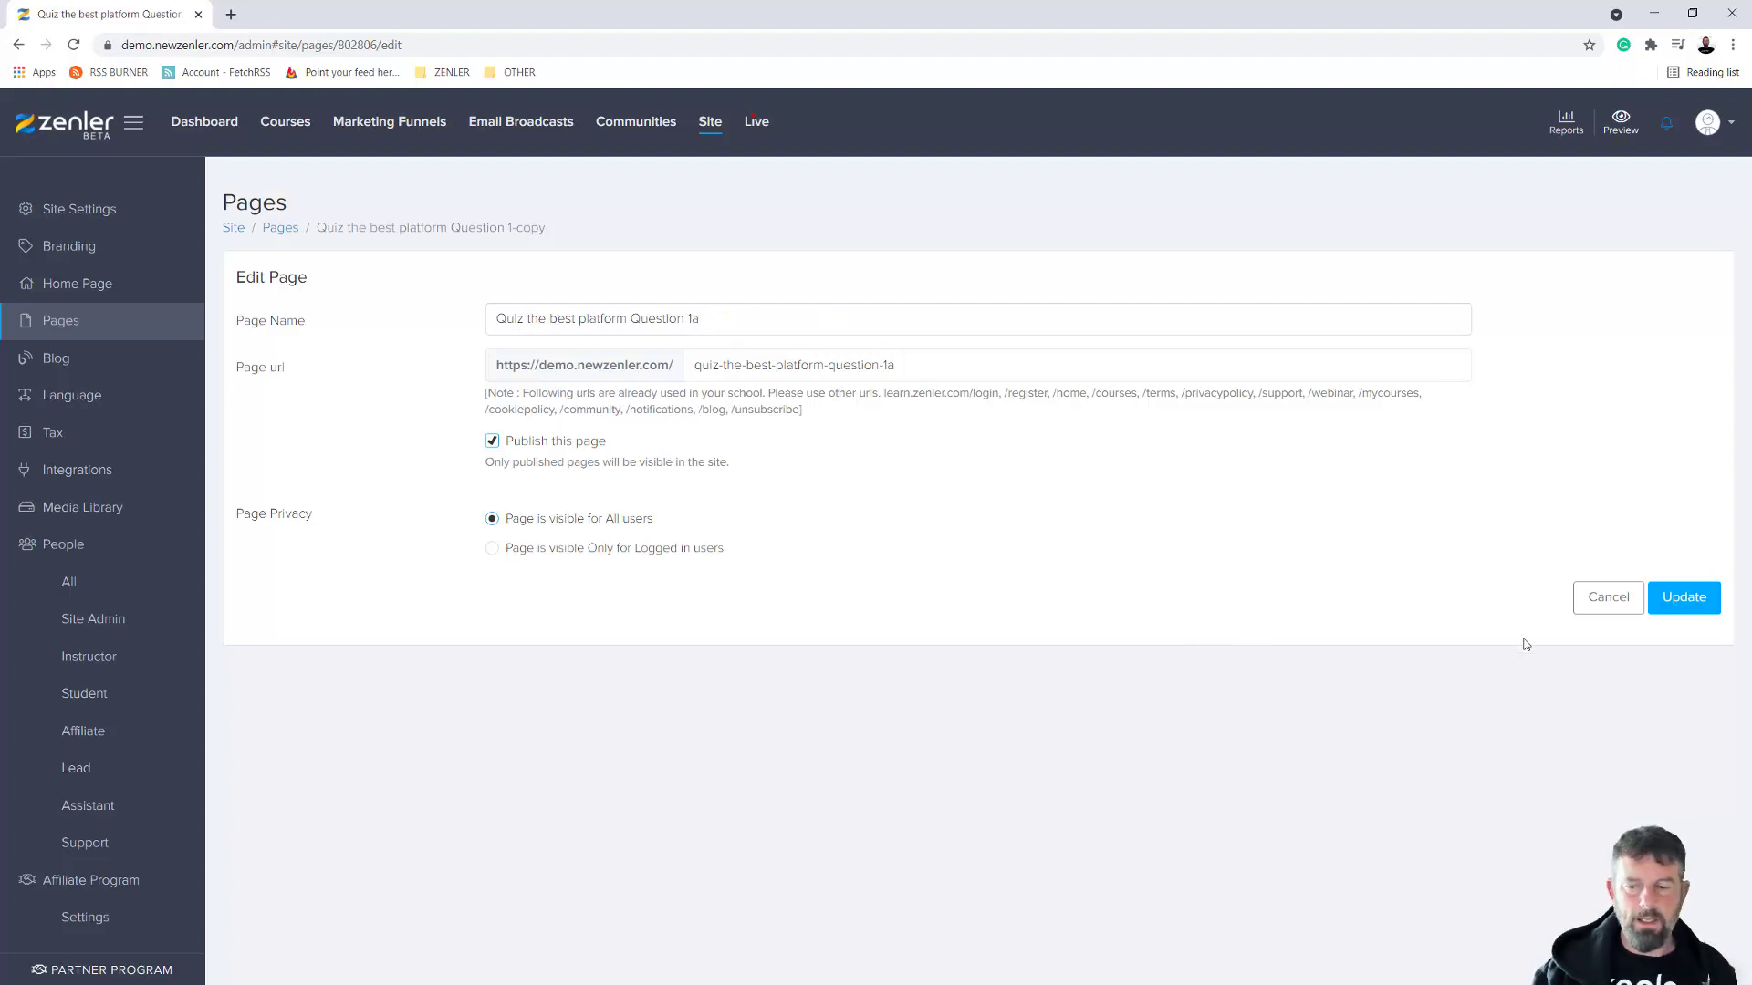
{"action": "left_click", "coordinate": [1717, 604]}
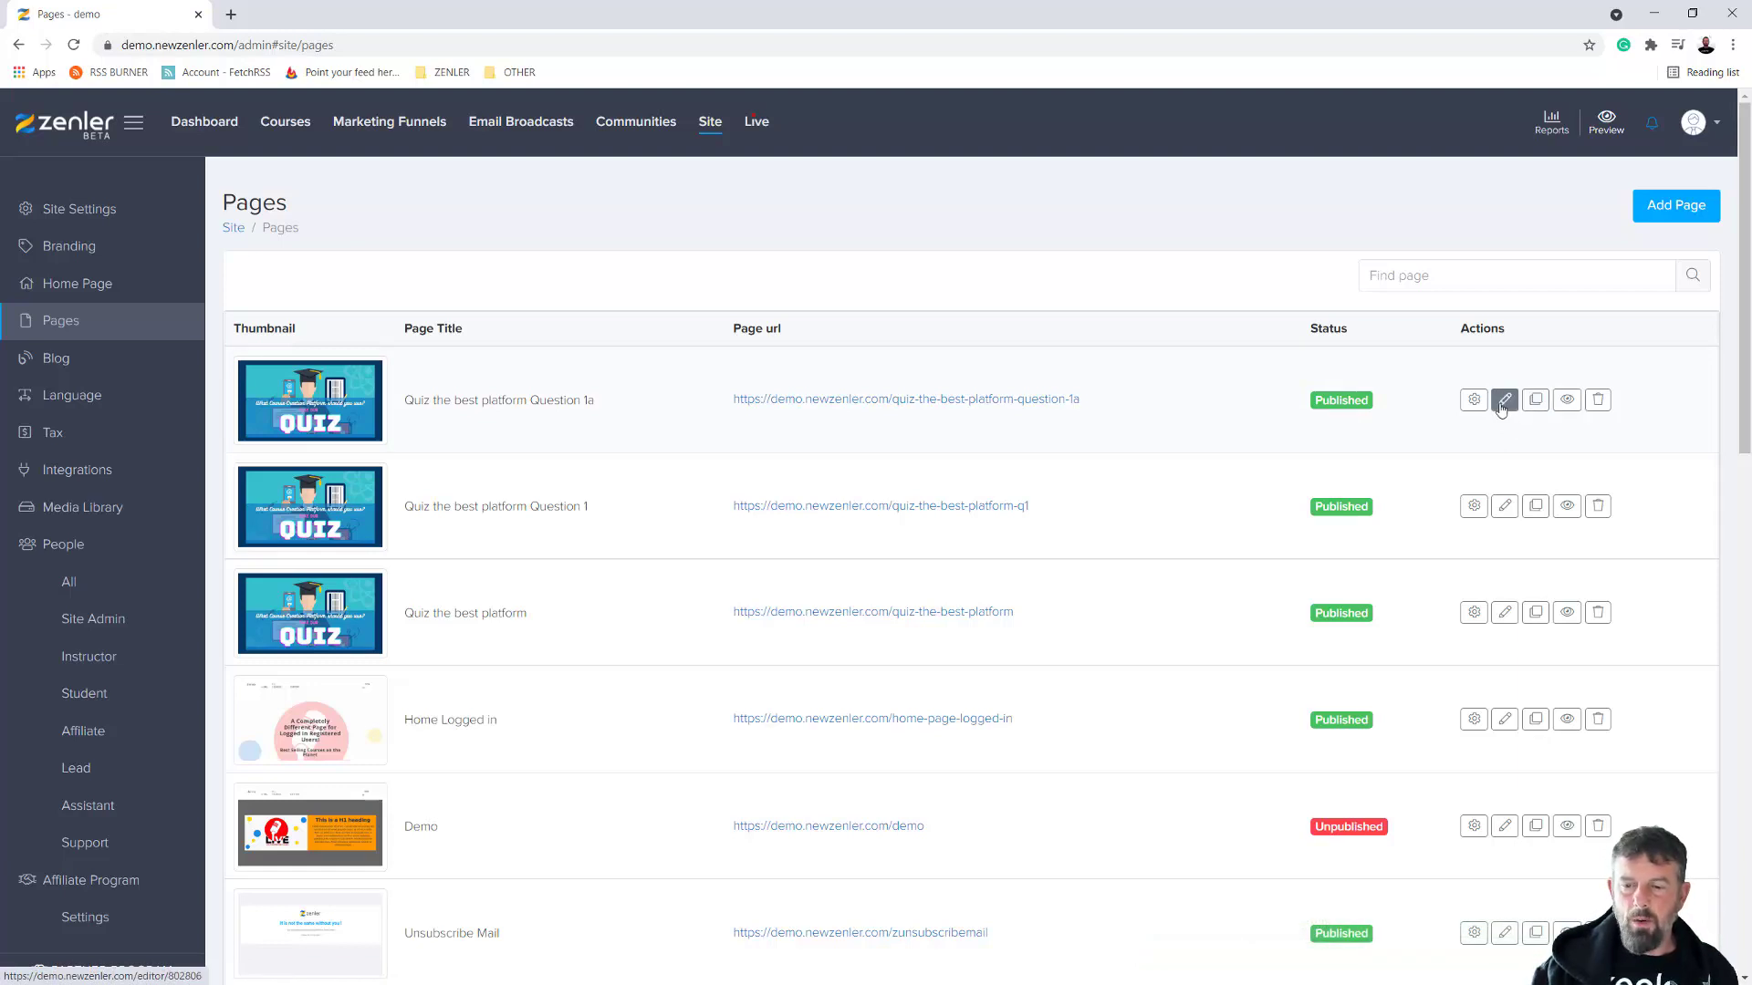
Open the Question 1a page in the editor and replace the question heading with "You Answered" and "Ease of Use" on two lines
{"action": "left_click", "coordinate": [1505, 400]}
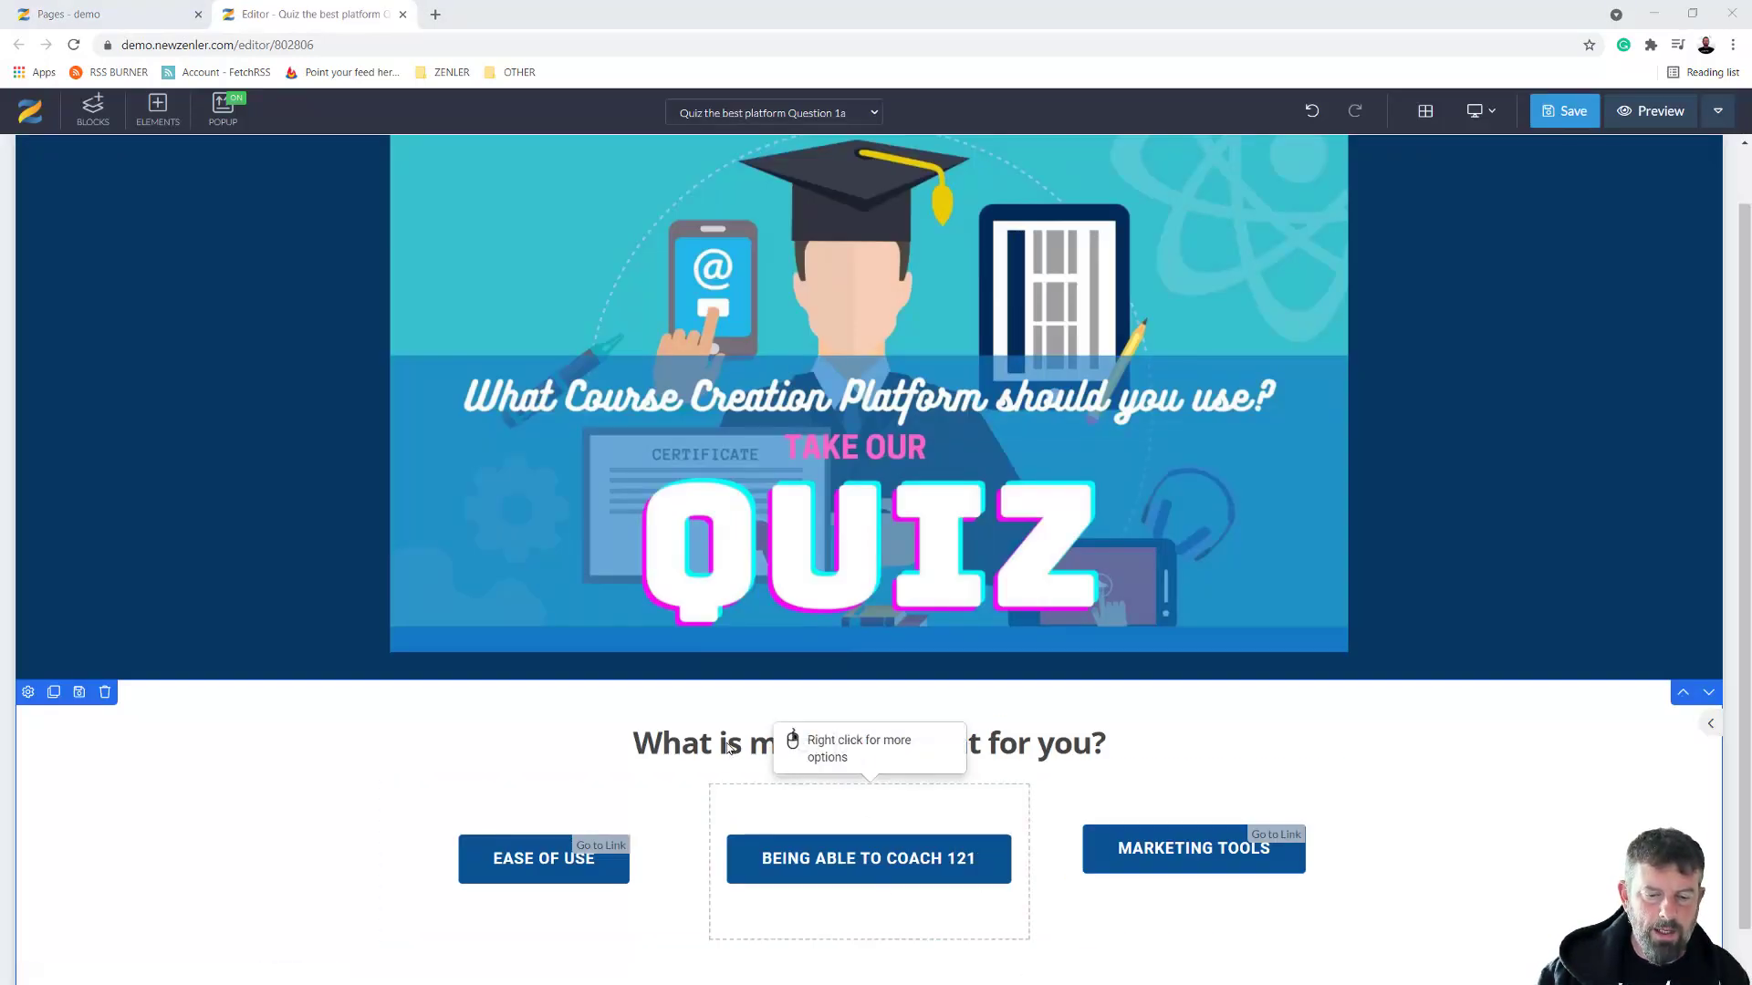
{"action": "left_click", "coordinate": [1116, 745]}
{"action": "triple_click", "coordinate": [588, 743]}
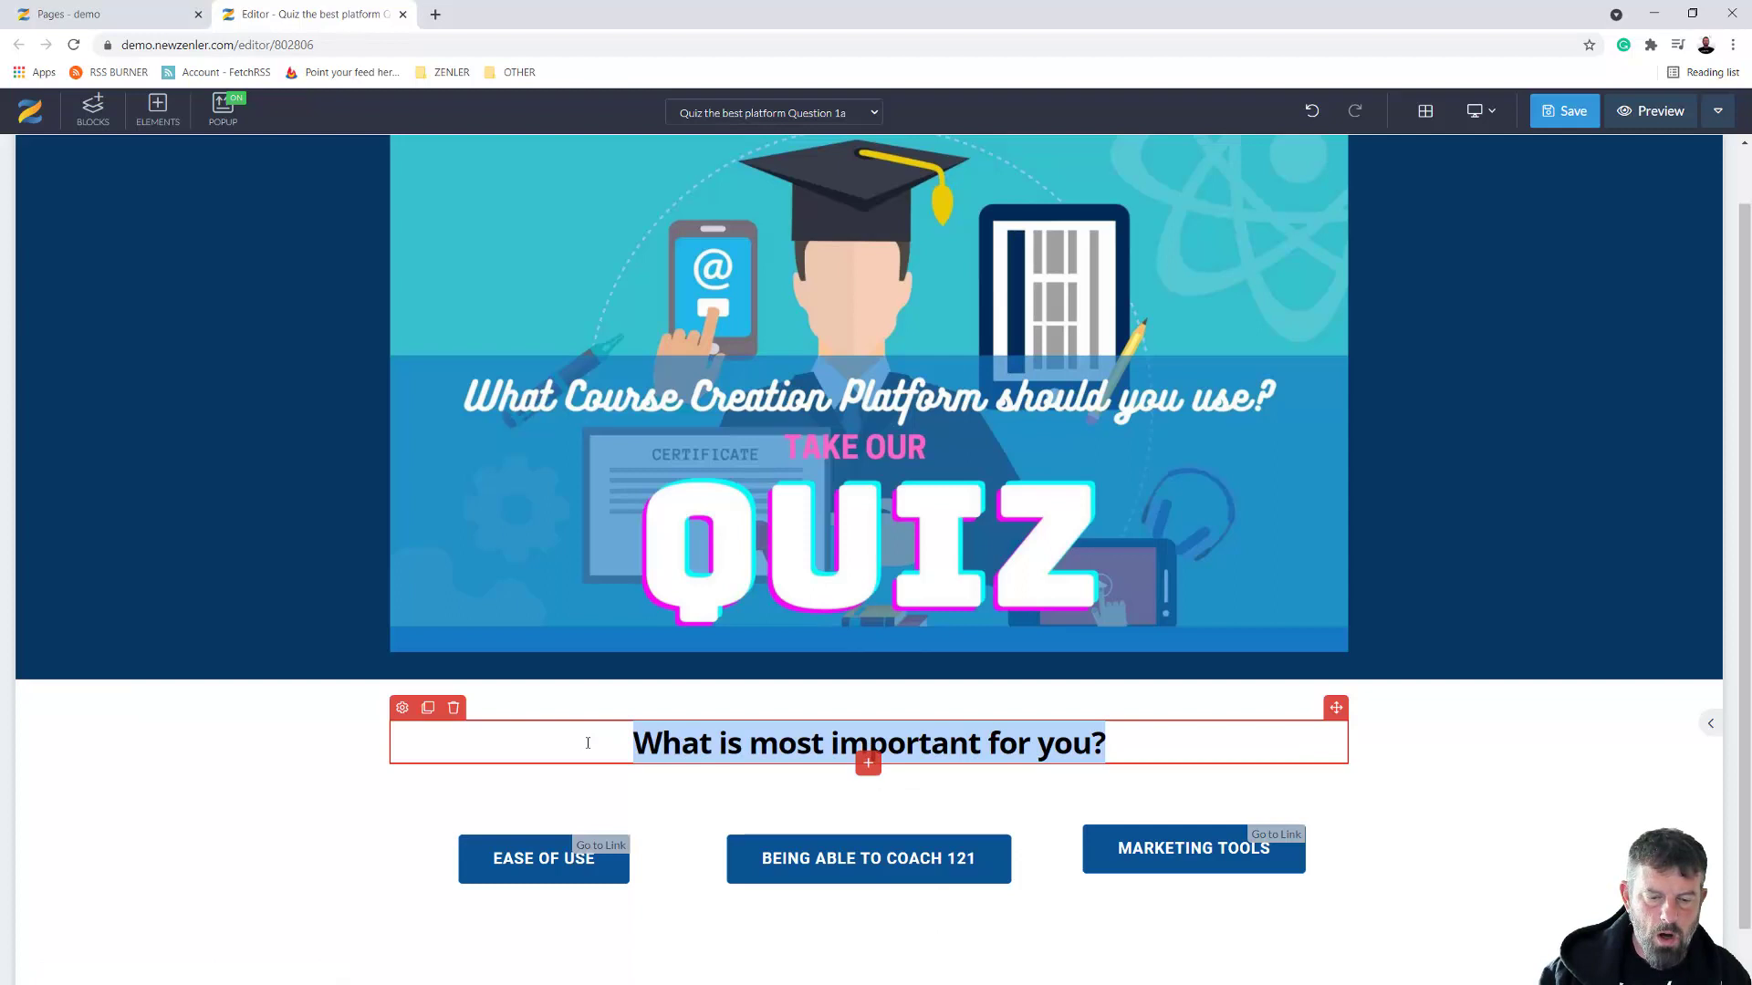
{"action": "type", "text": "You Ansred"}
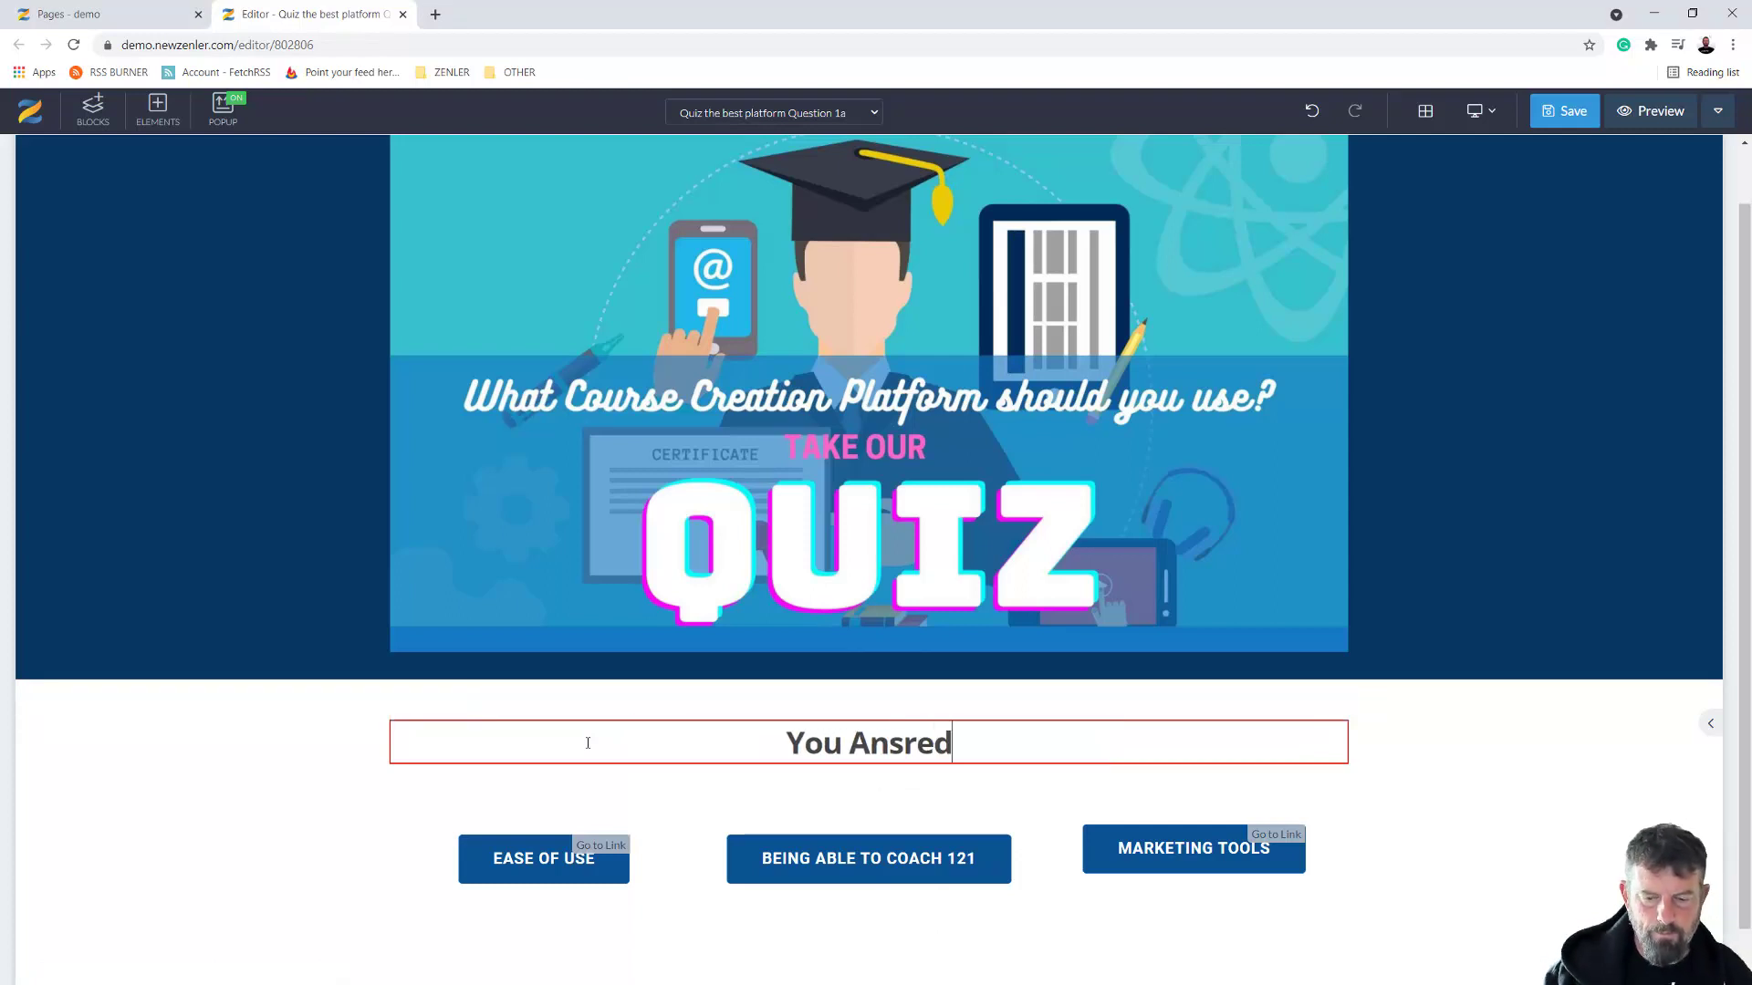
{"action": "key", "text": "BackSpace"}
{"action": "key", "text": "BackSpace"}
{"action": "key", "text": "BackSpace"}
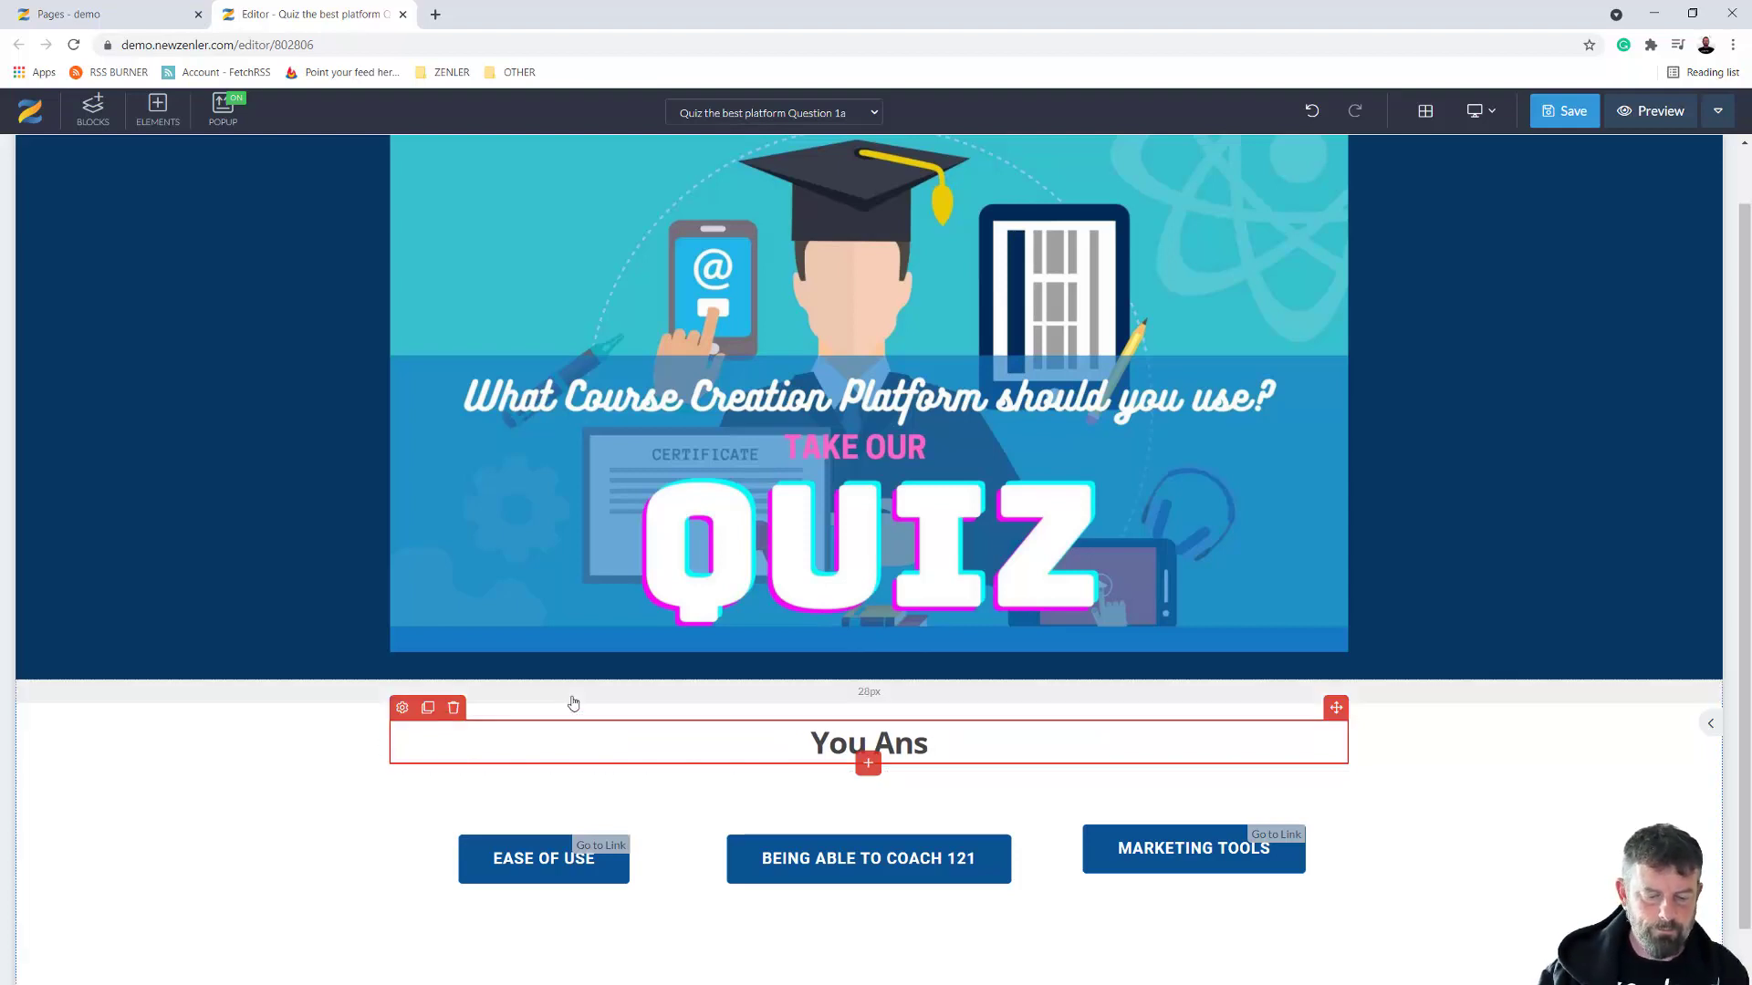
{"action": "type", "text": "wered"}
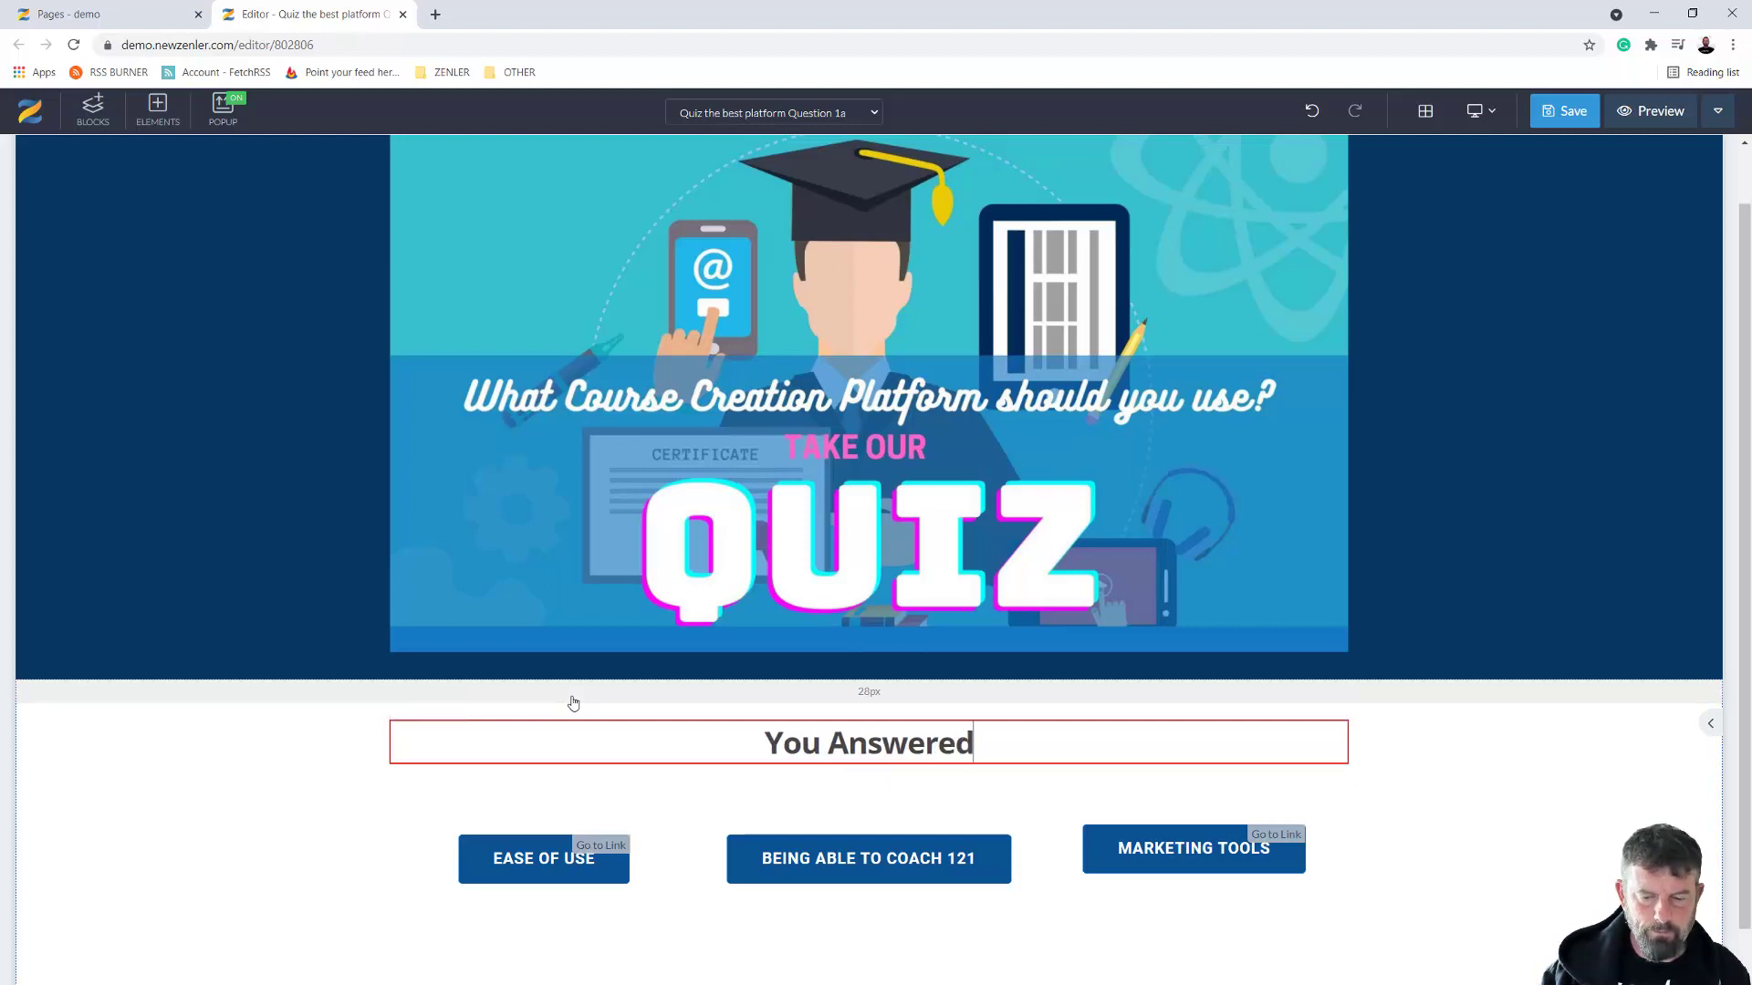
{"action": "key", "text": "Return"}
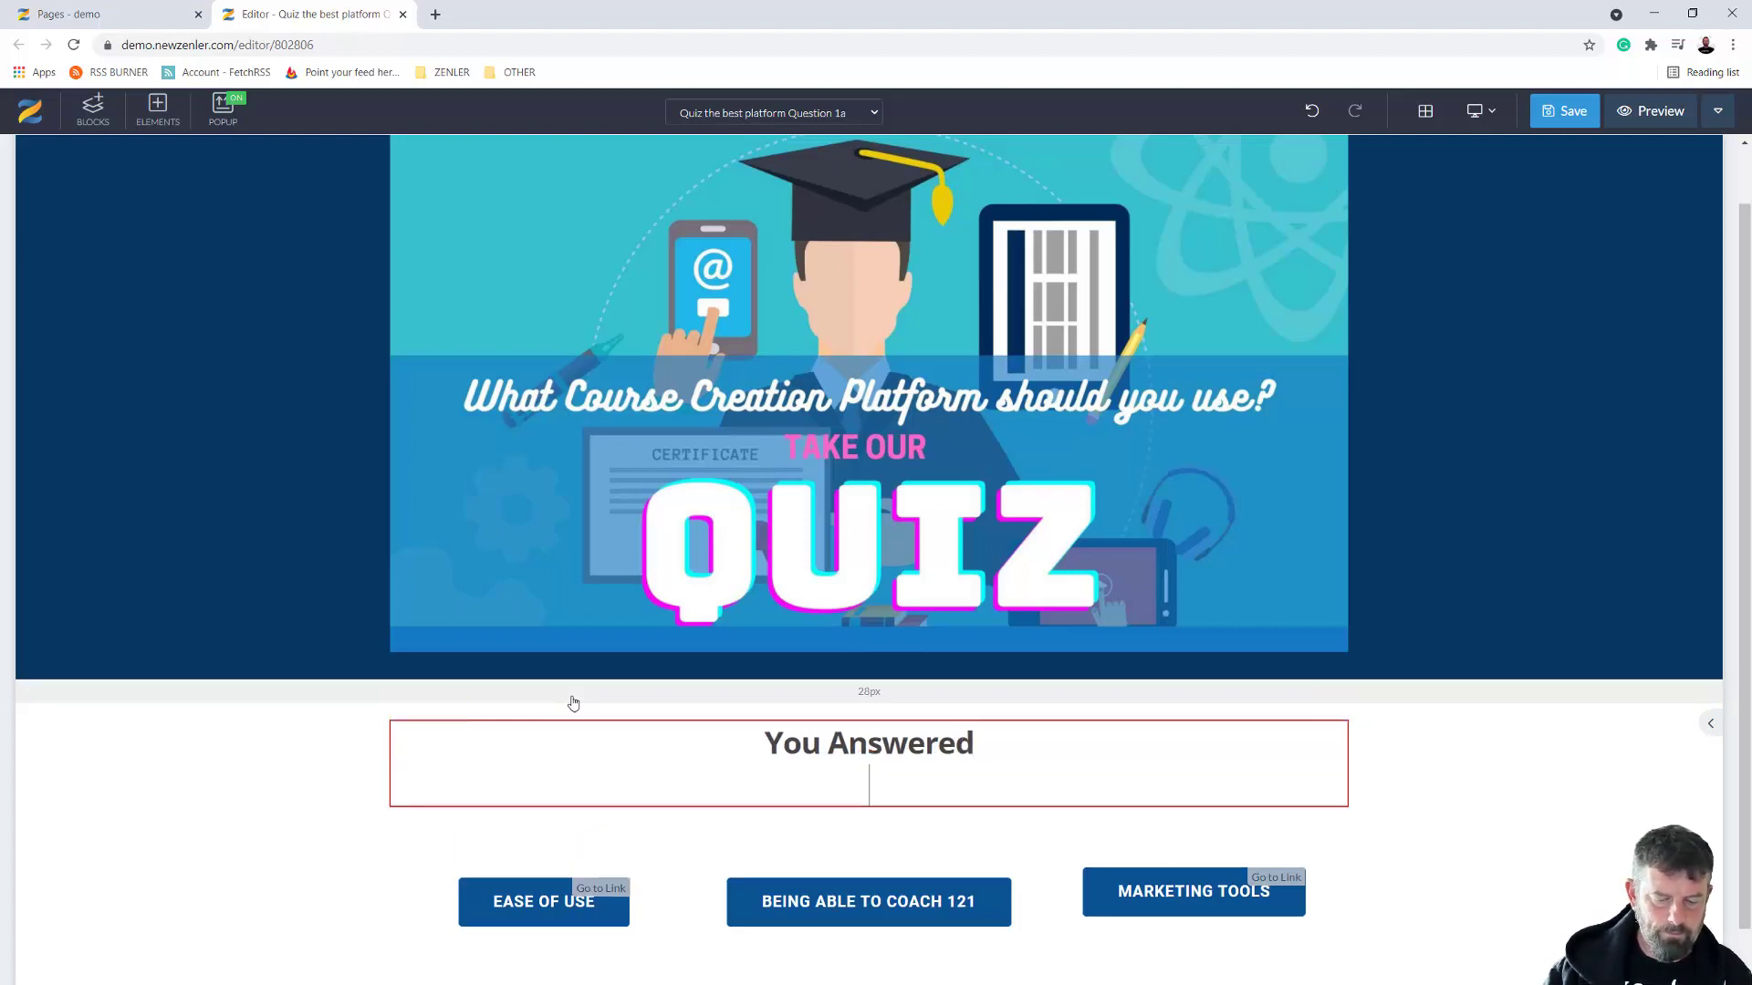
{"action": "type", "text": "Ease"}
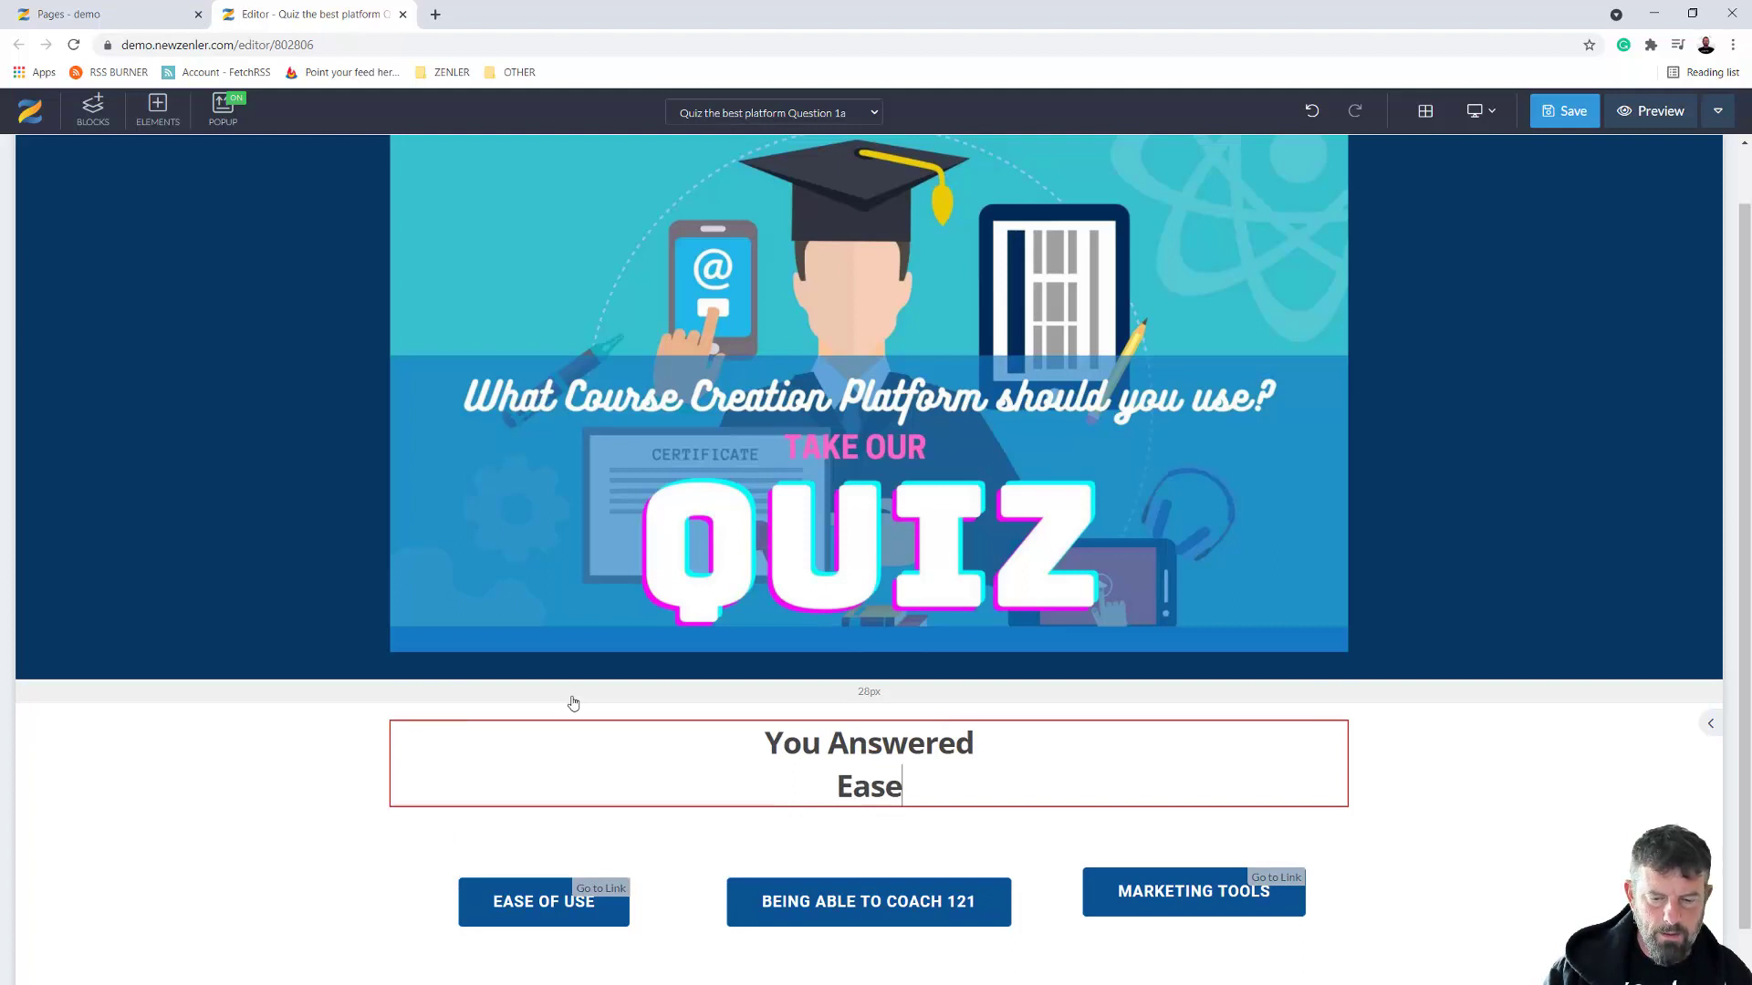
{"action": "type", "text": " of Use"}
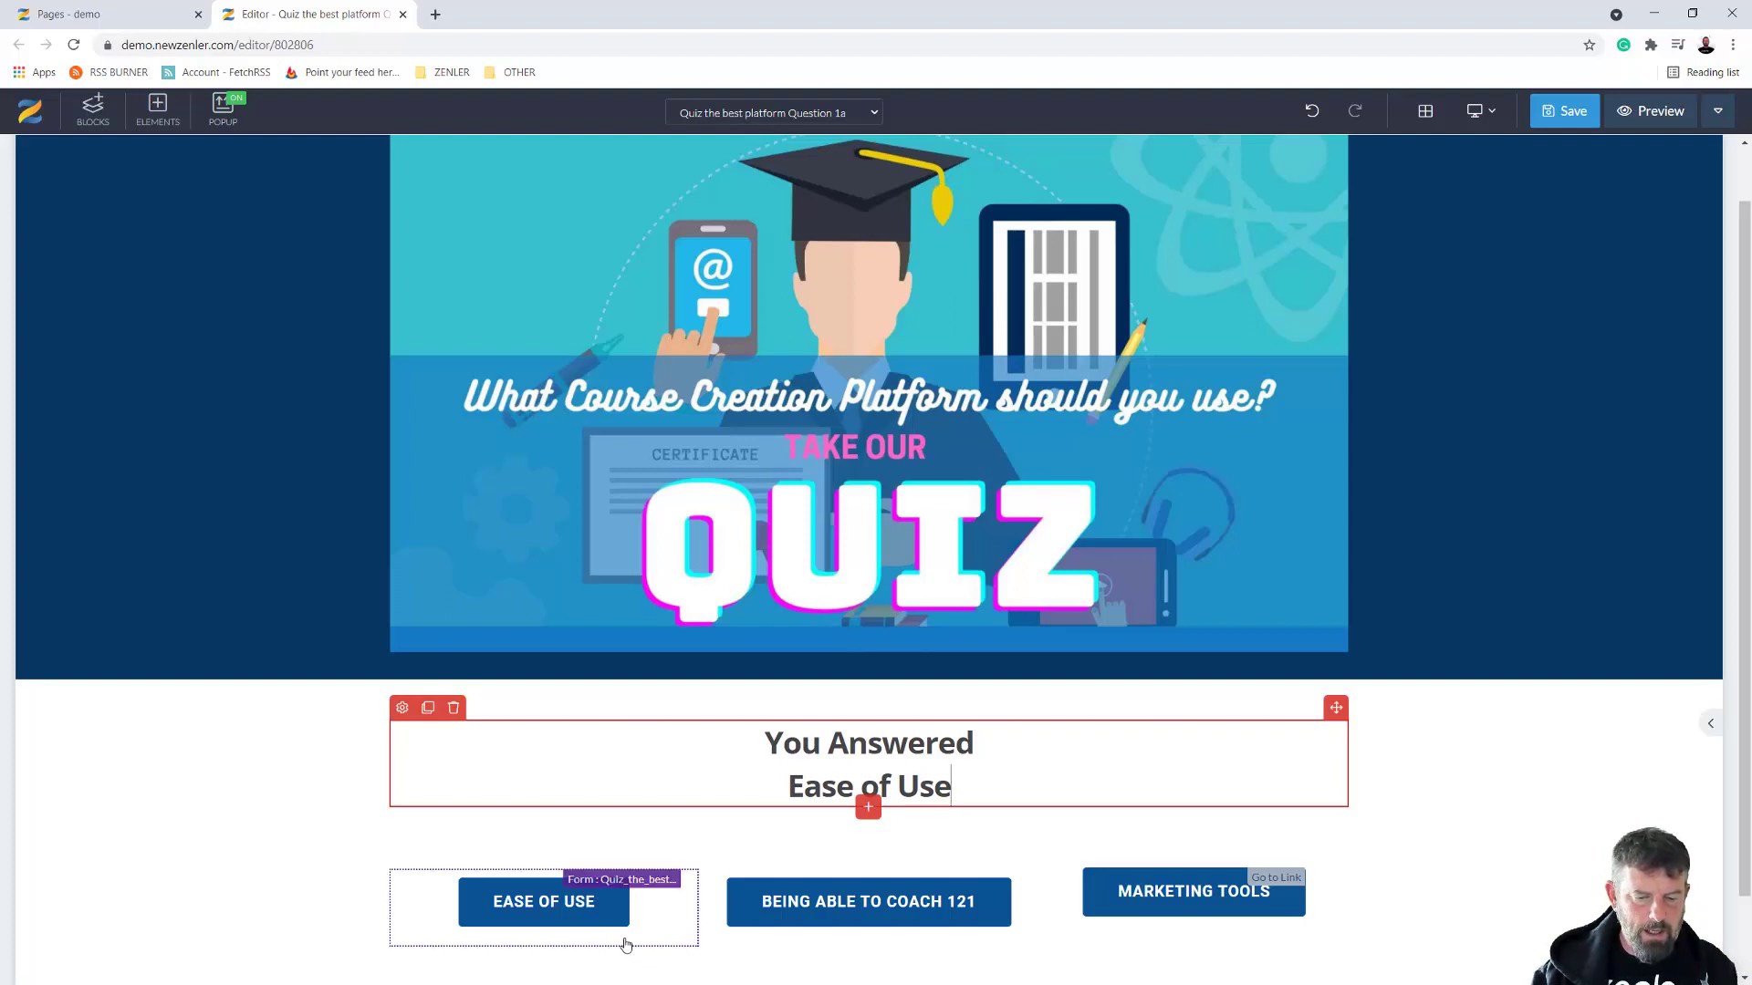
Delete the EASE OF USE and MARKETING TOOLS buttons with their forms from the three-column row
{"action": "left_click", "coordinate": [411, 880]}
{"action": "left_click", "coordinate": [401, 857]}
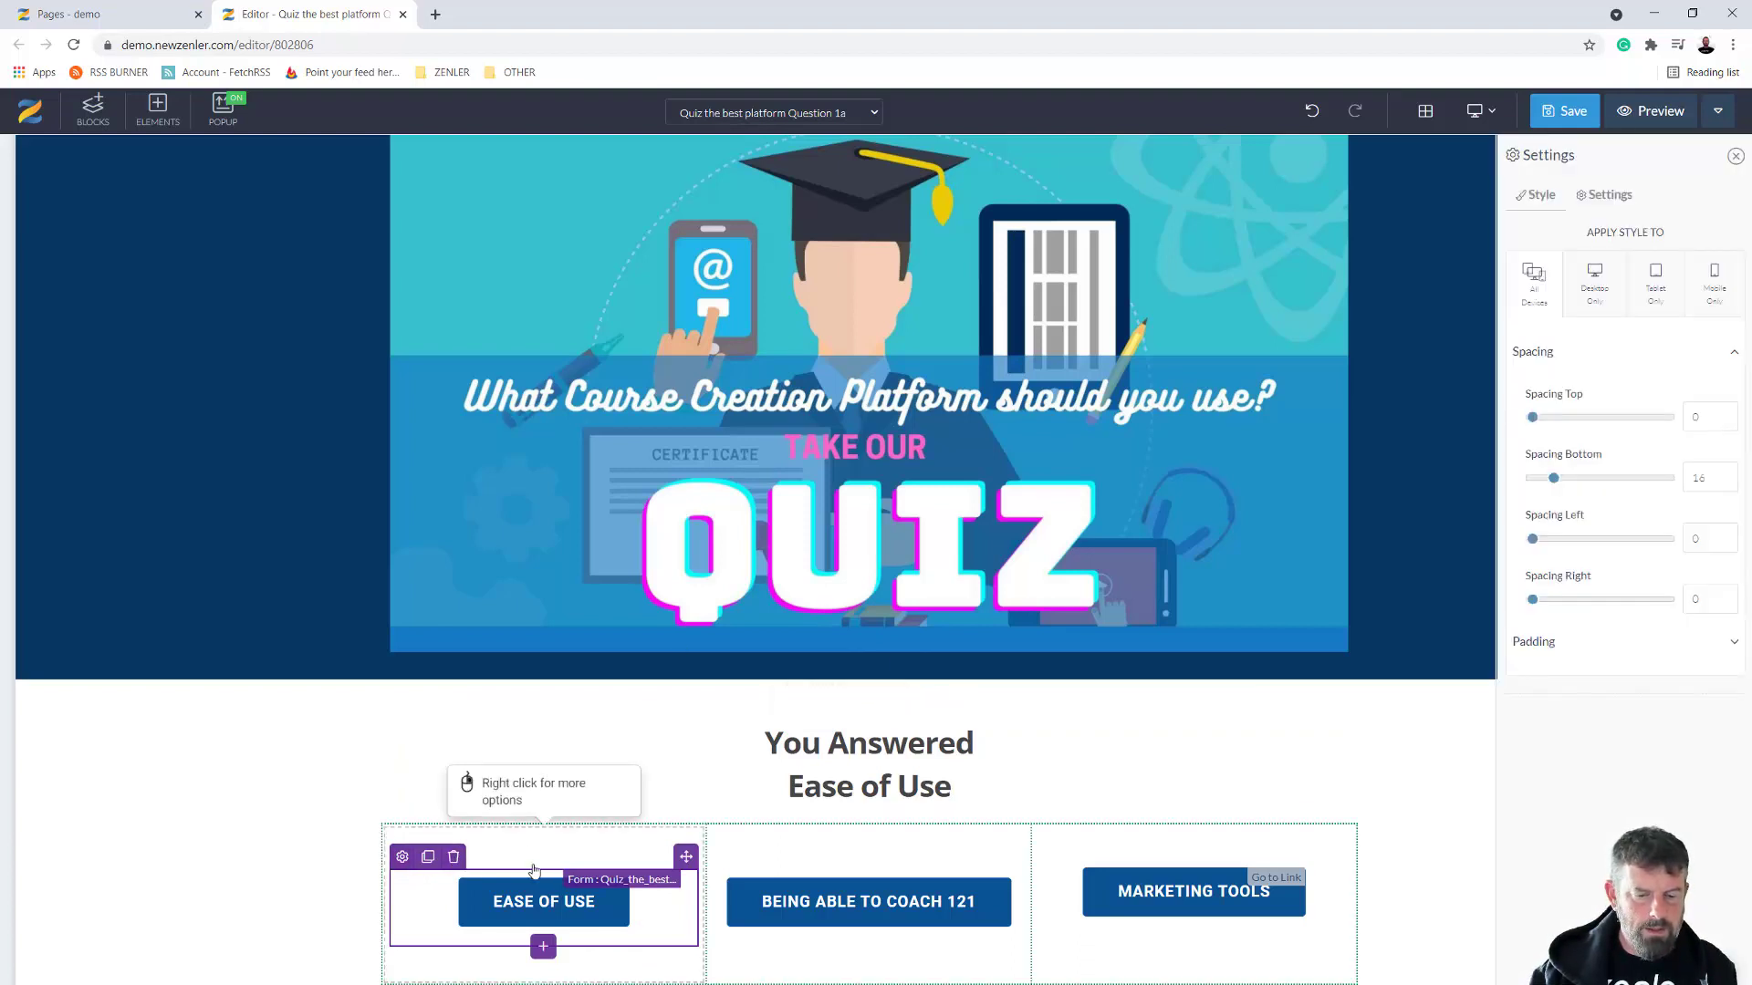
{"action": "left_click", "coordinate": [453, 858]}
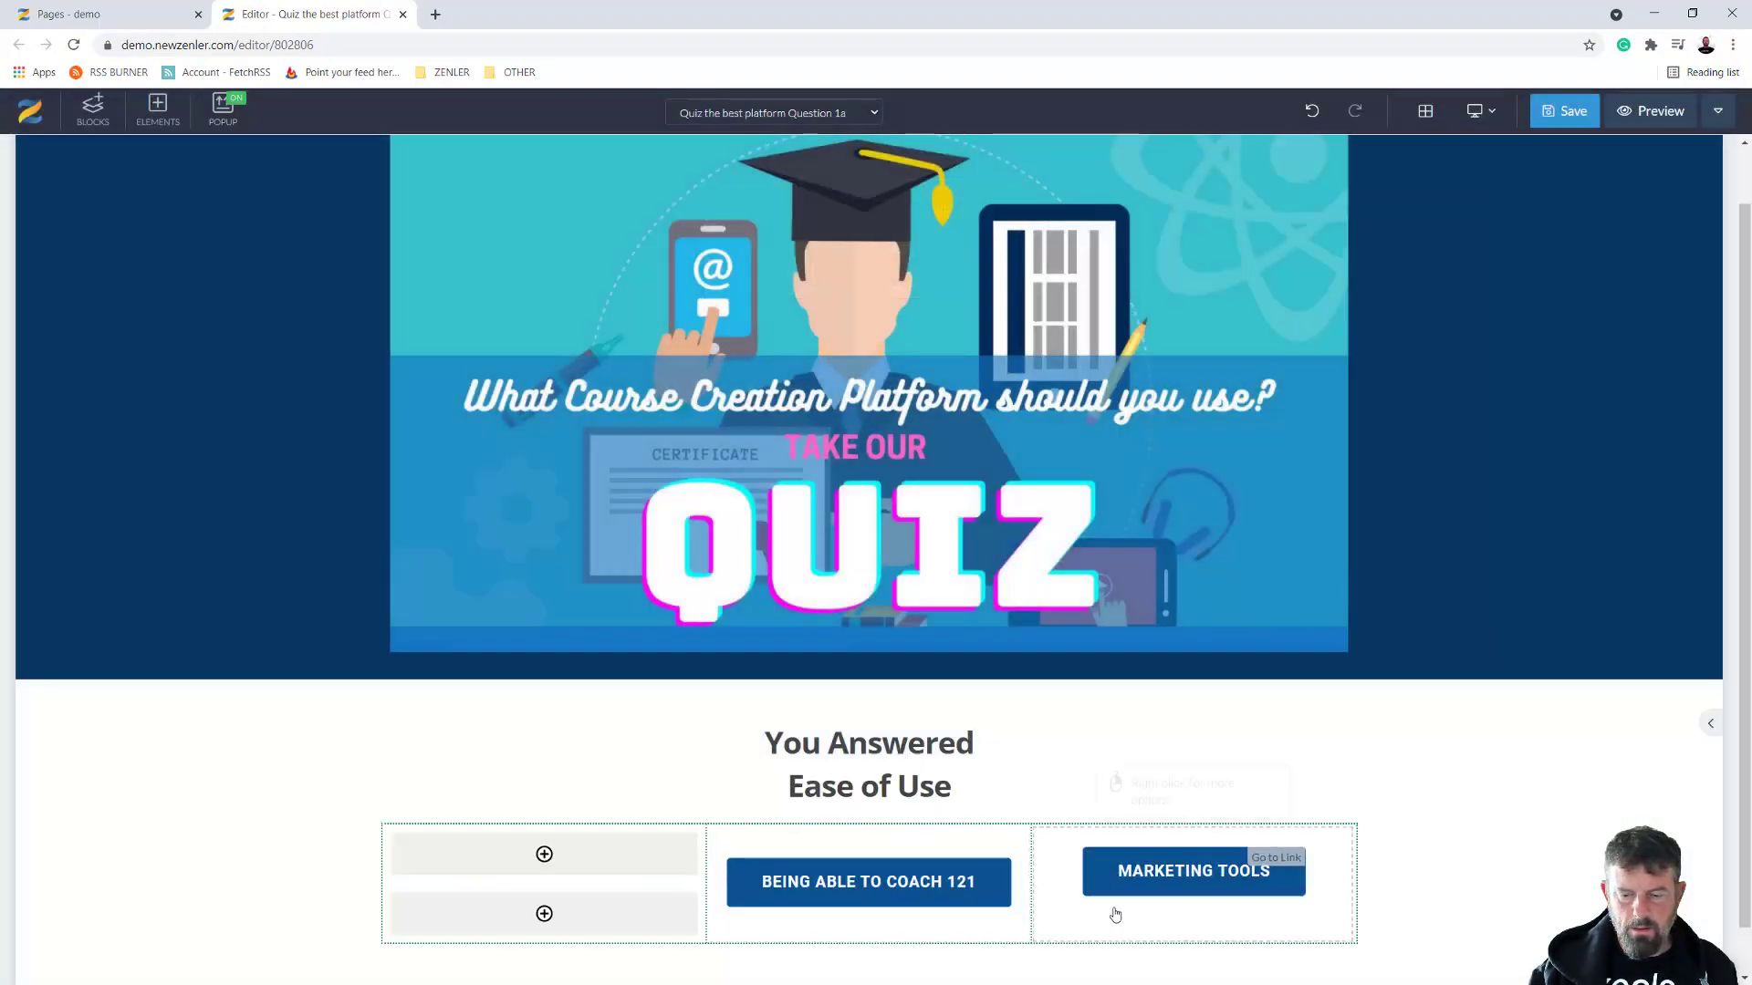
{"action": "left_click", "coordinate": [1095, 916]}
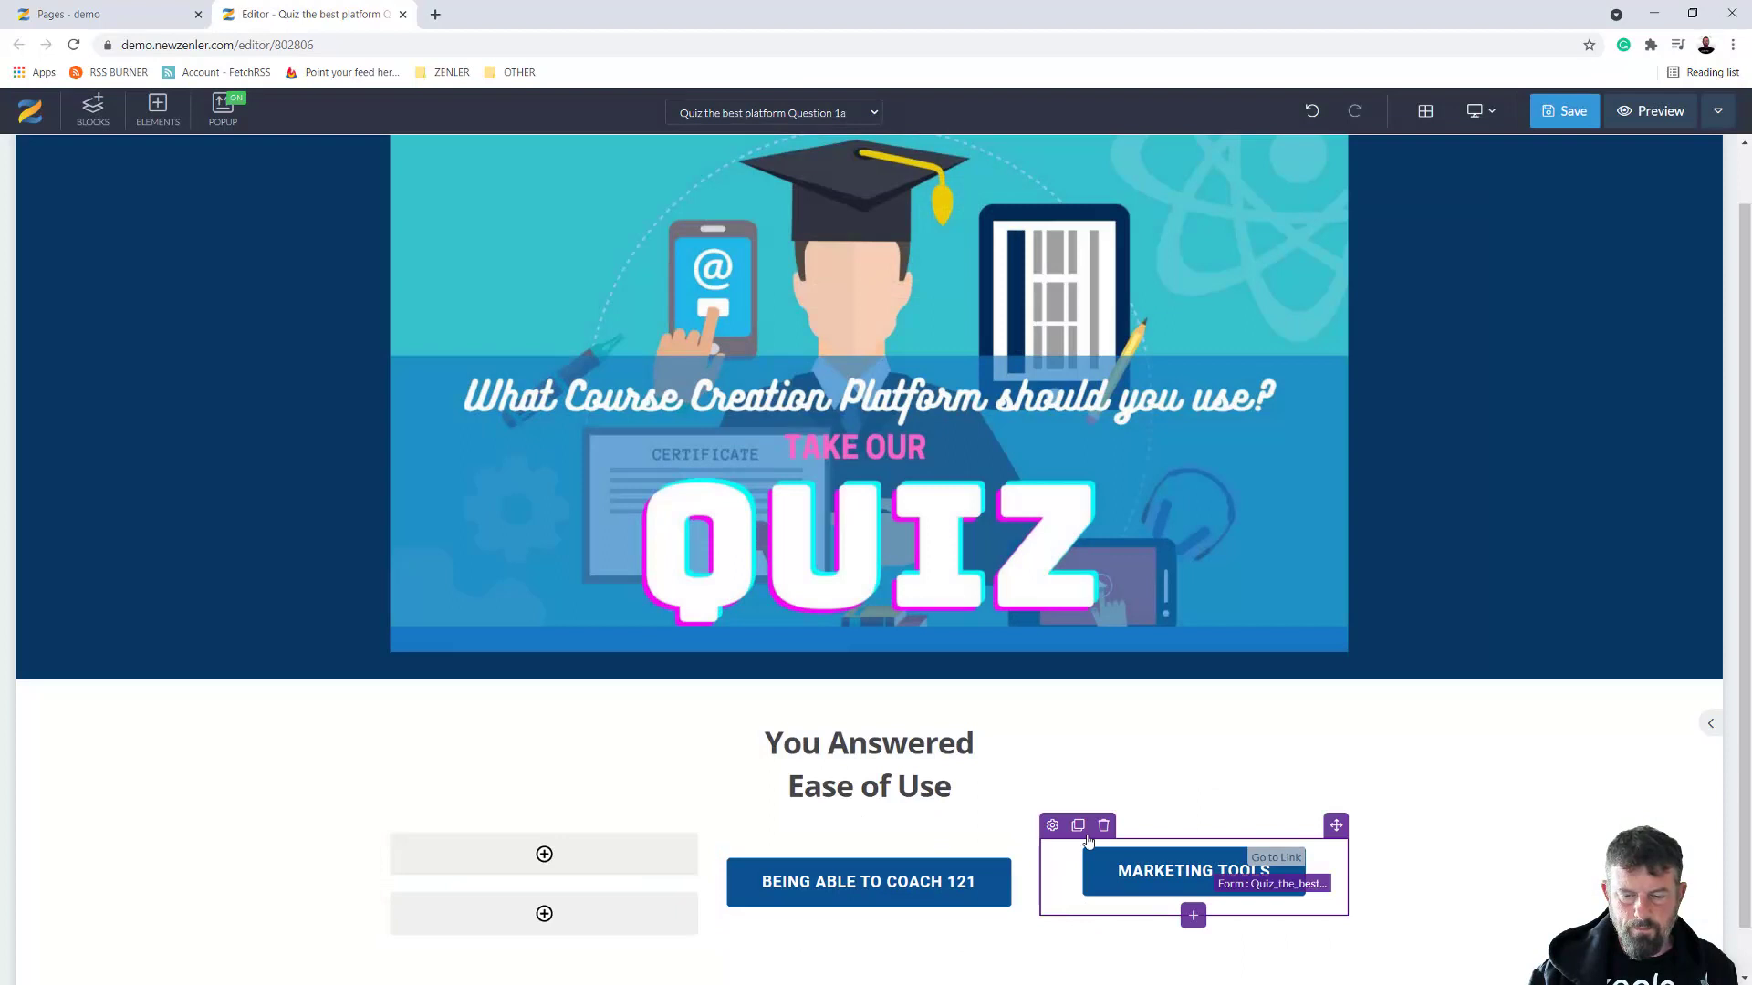
{"action": "left_click", "coordinate": [1103, 825]}
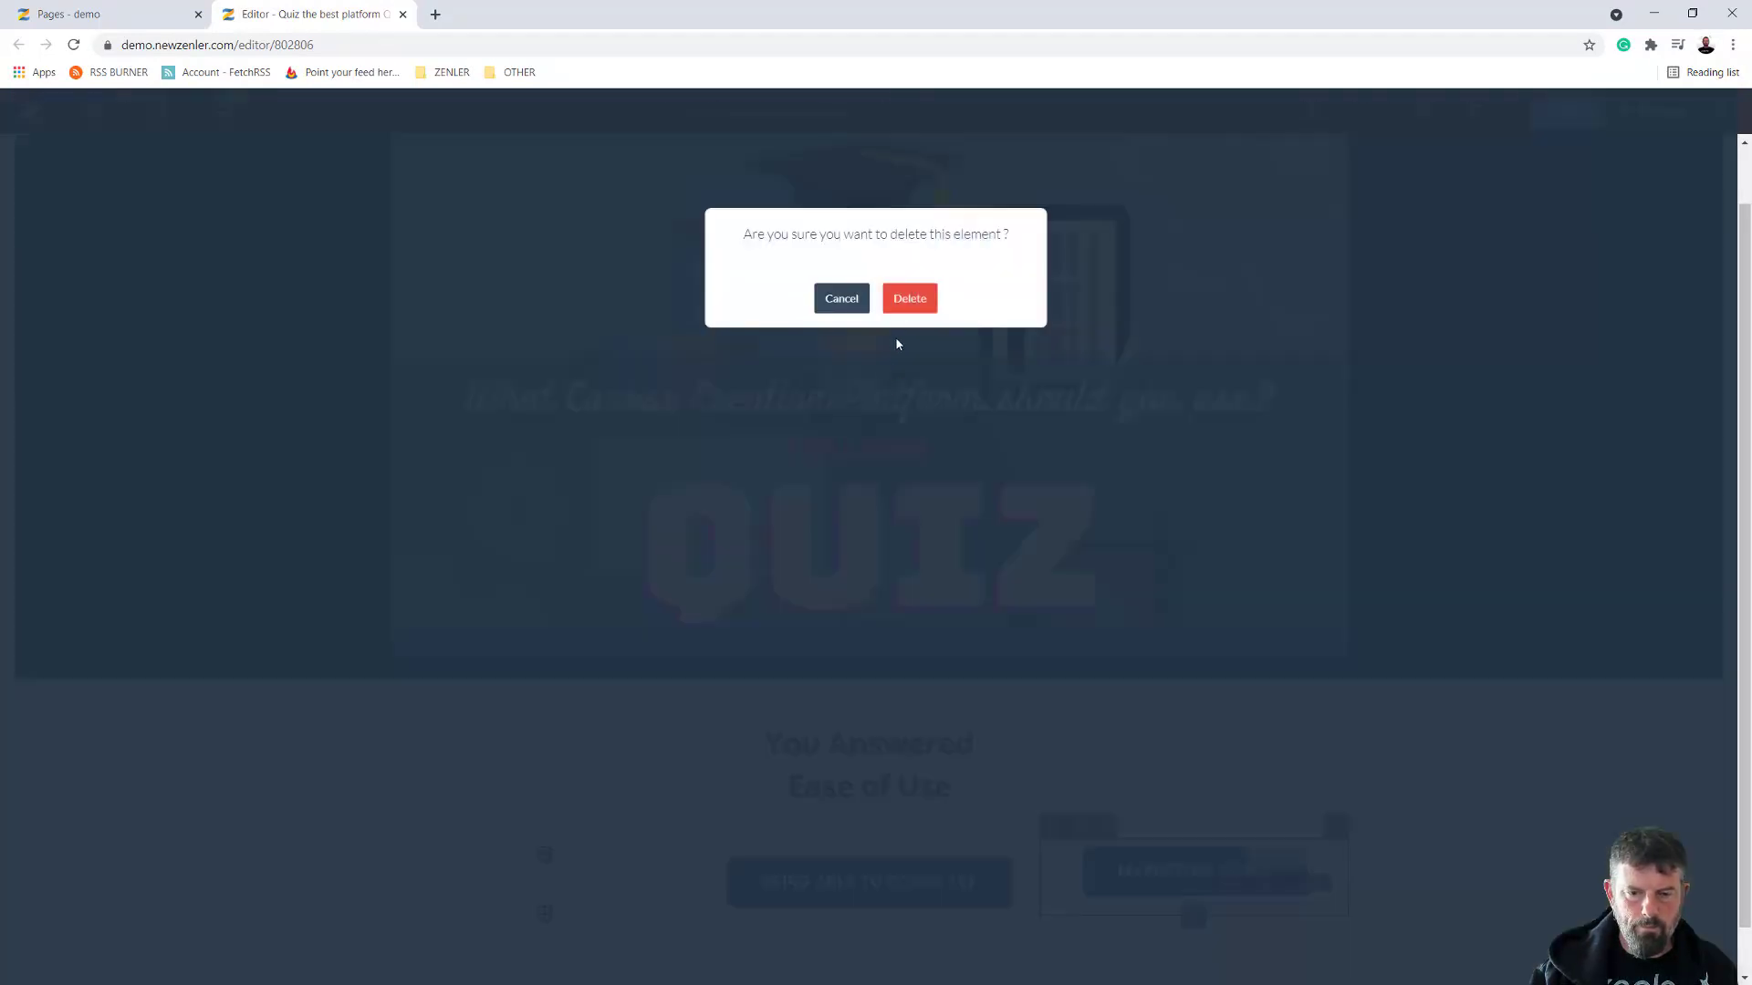
{"action": "left_click", "coordinate": [900, 301]}
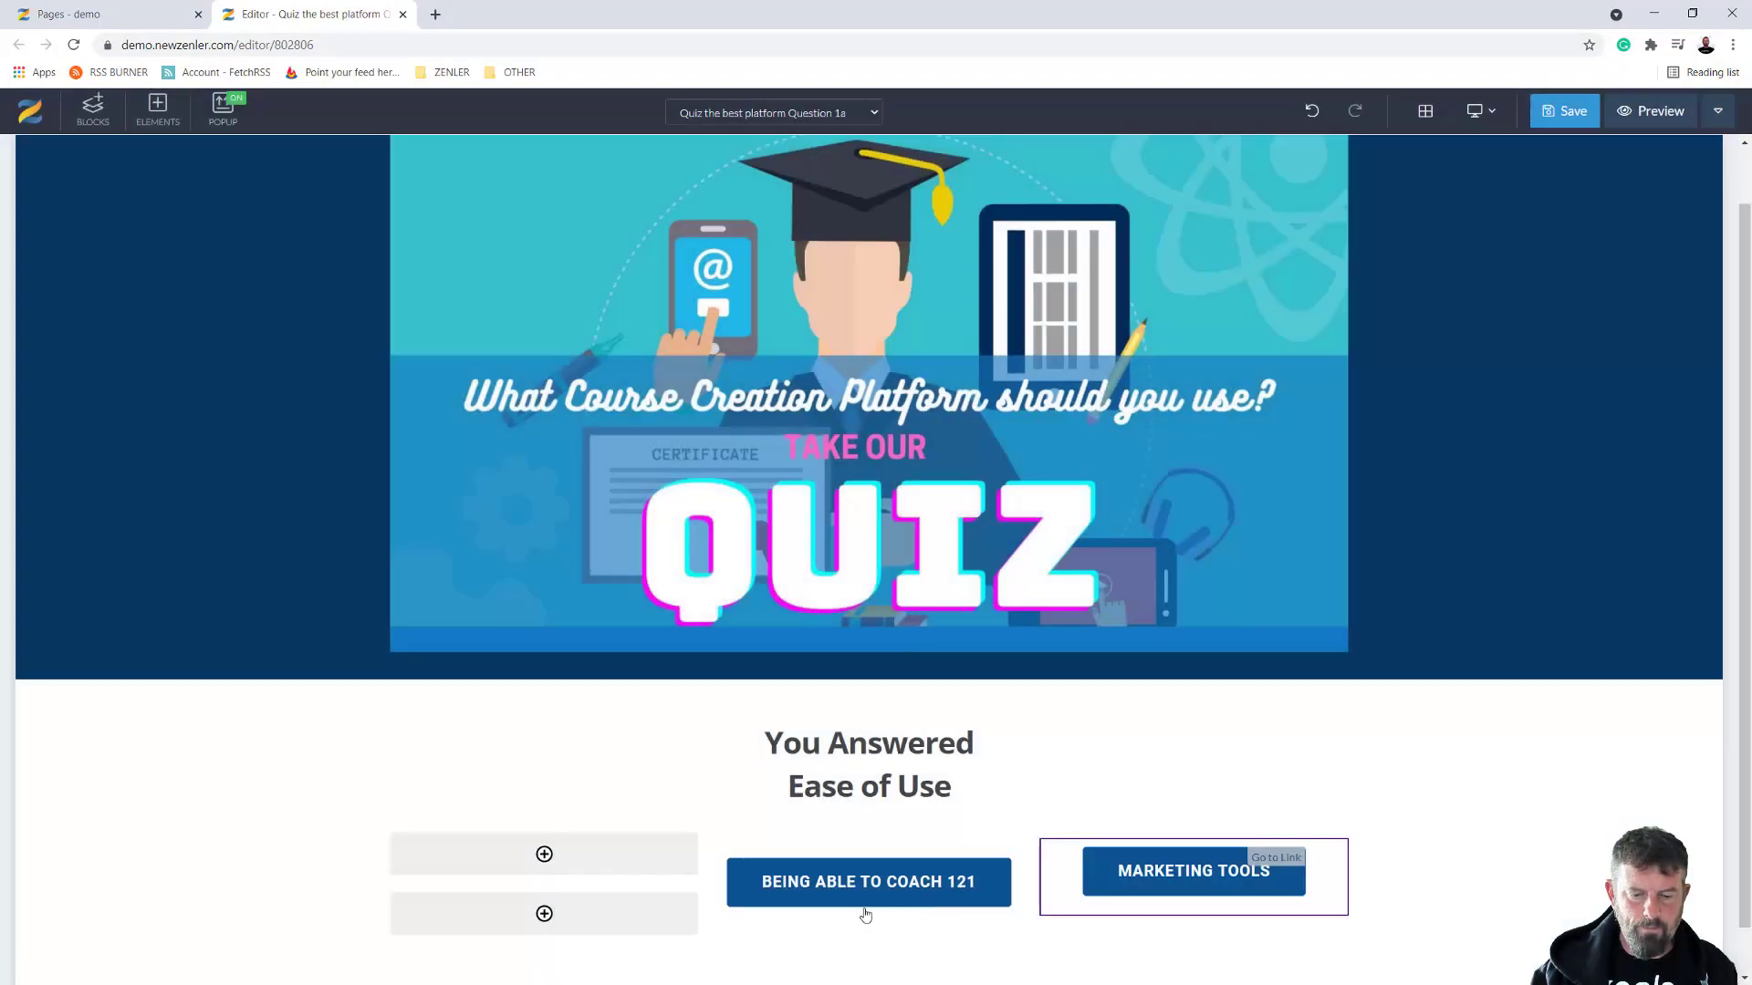
Move the BEING ABLE TO COACH 121 button directly beneath the heading and delete the empty three-column row
{"action": "left_click", "coordinate": [967, 889]}
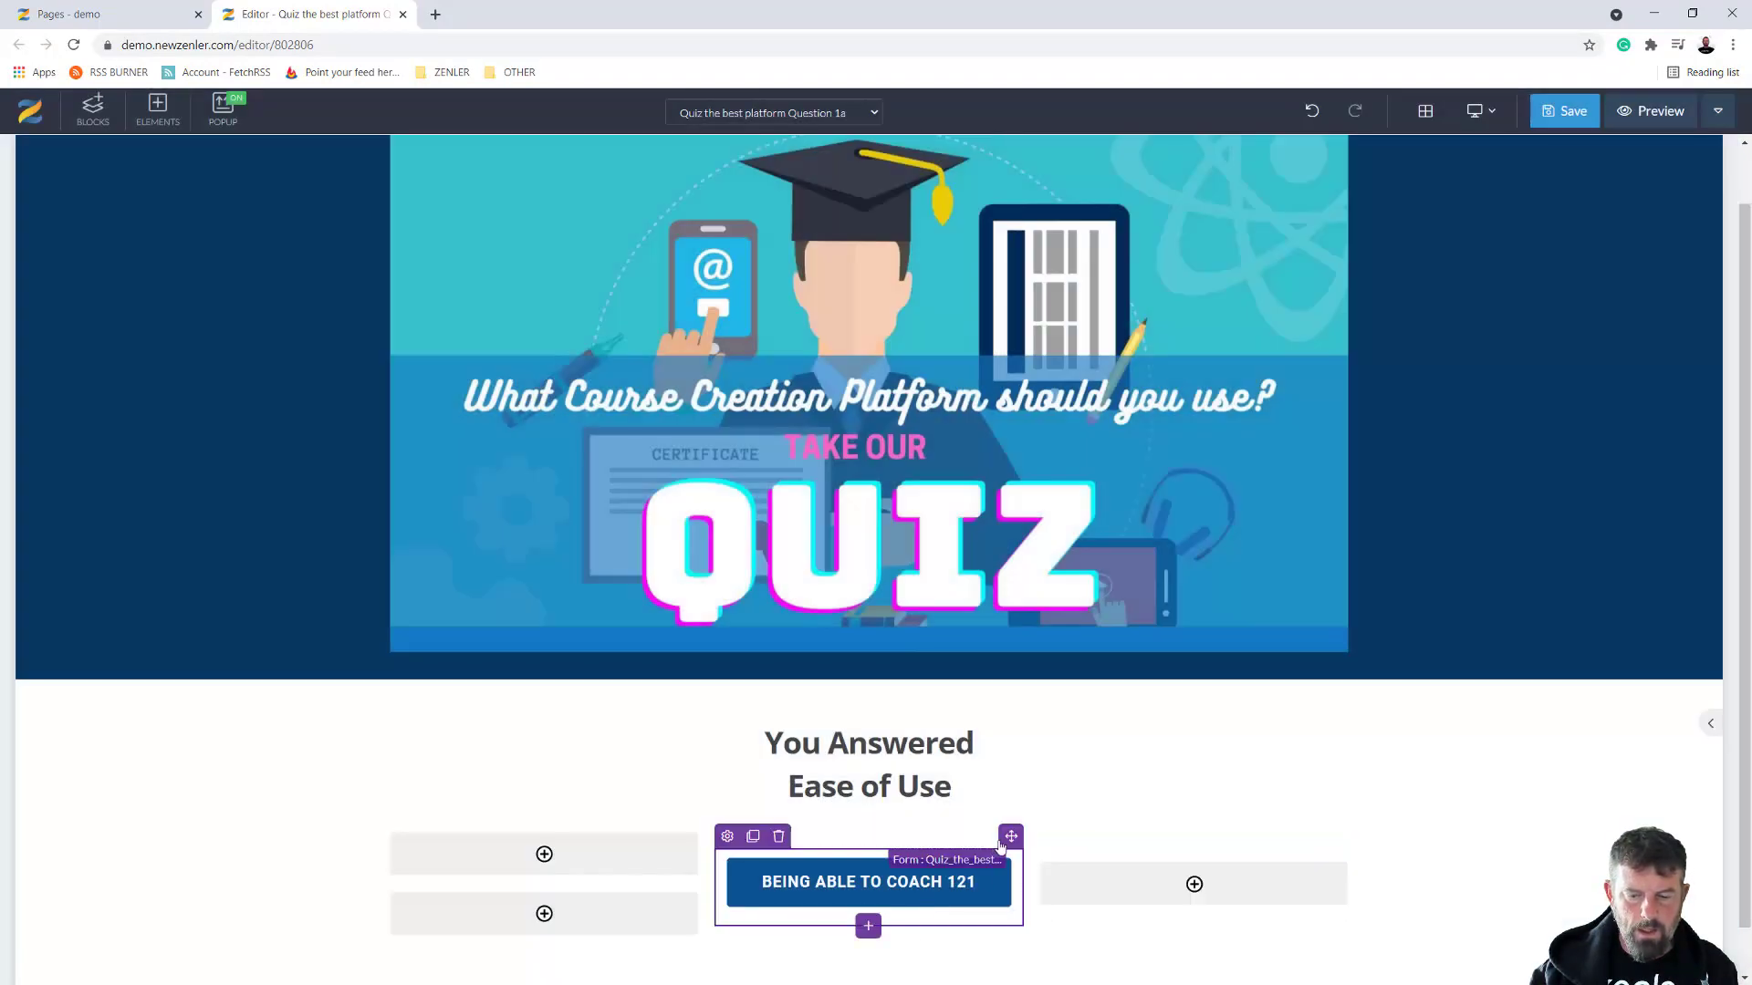
{"action": "left_click_drag", "start_coordinate": [1009, 835], "coordinate": [809, 876]}
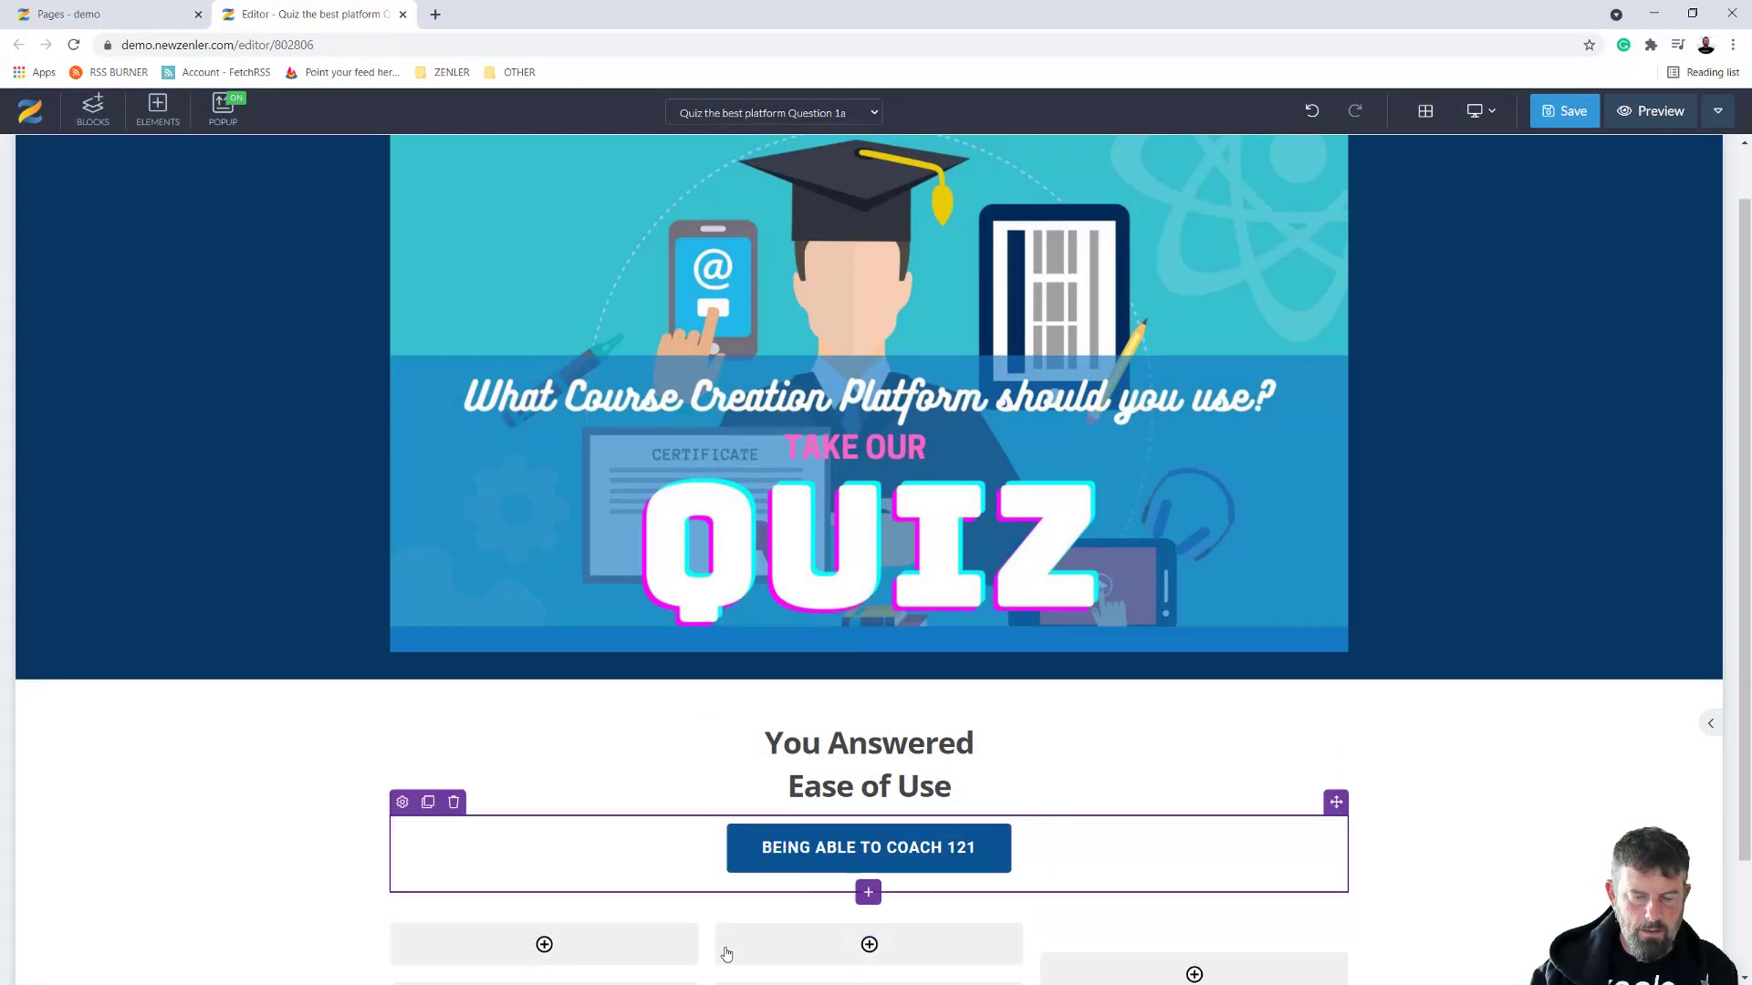
{"action": "left_click", "coordinate": [479, 942]}
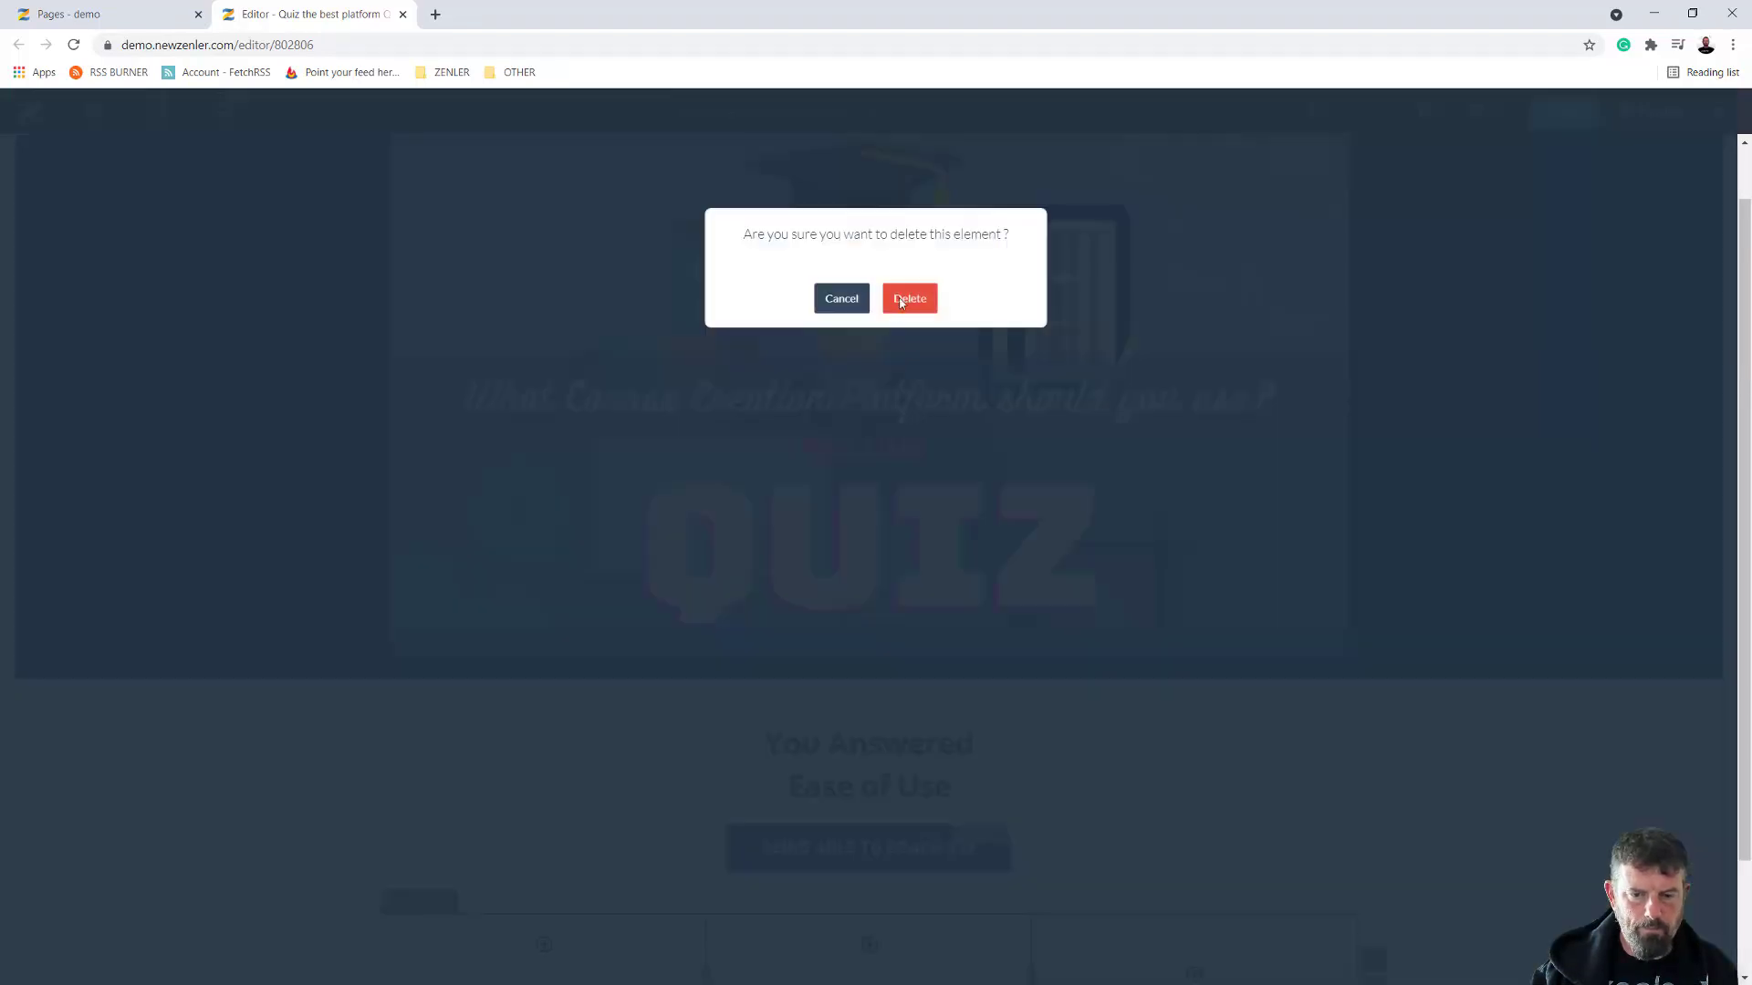
{"action": "left_click", "coordinate": [905, 301]}
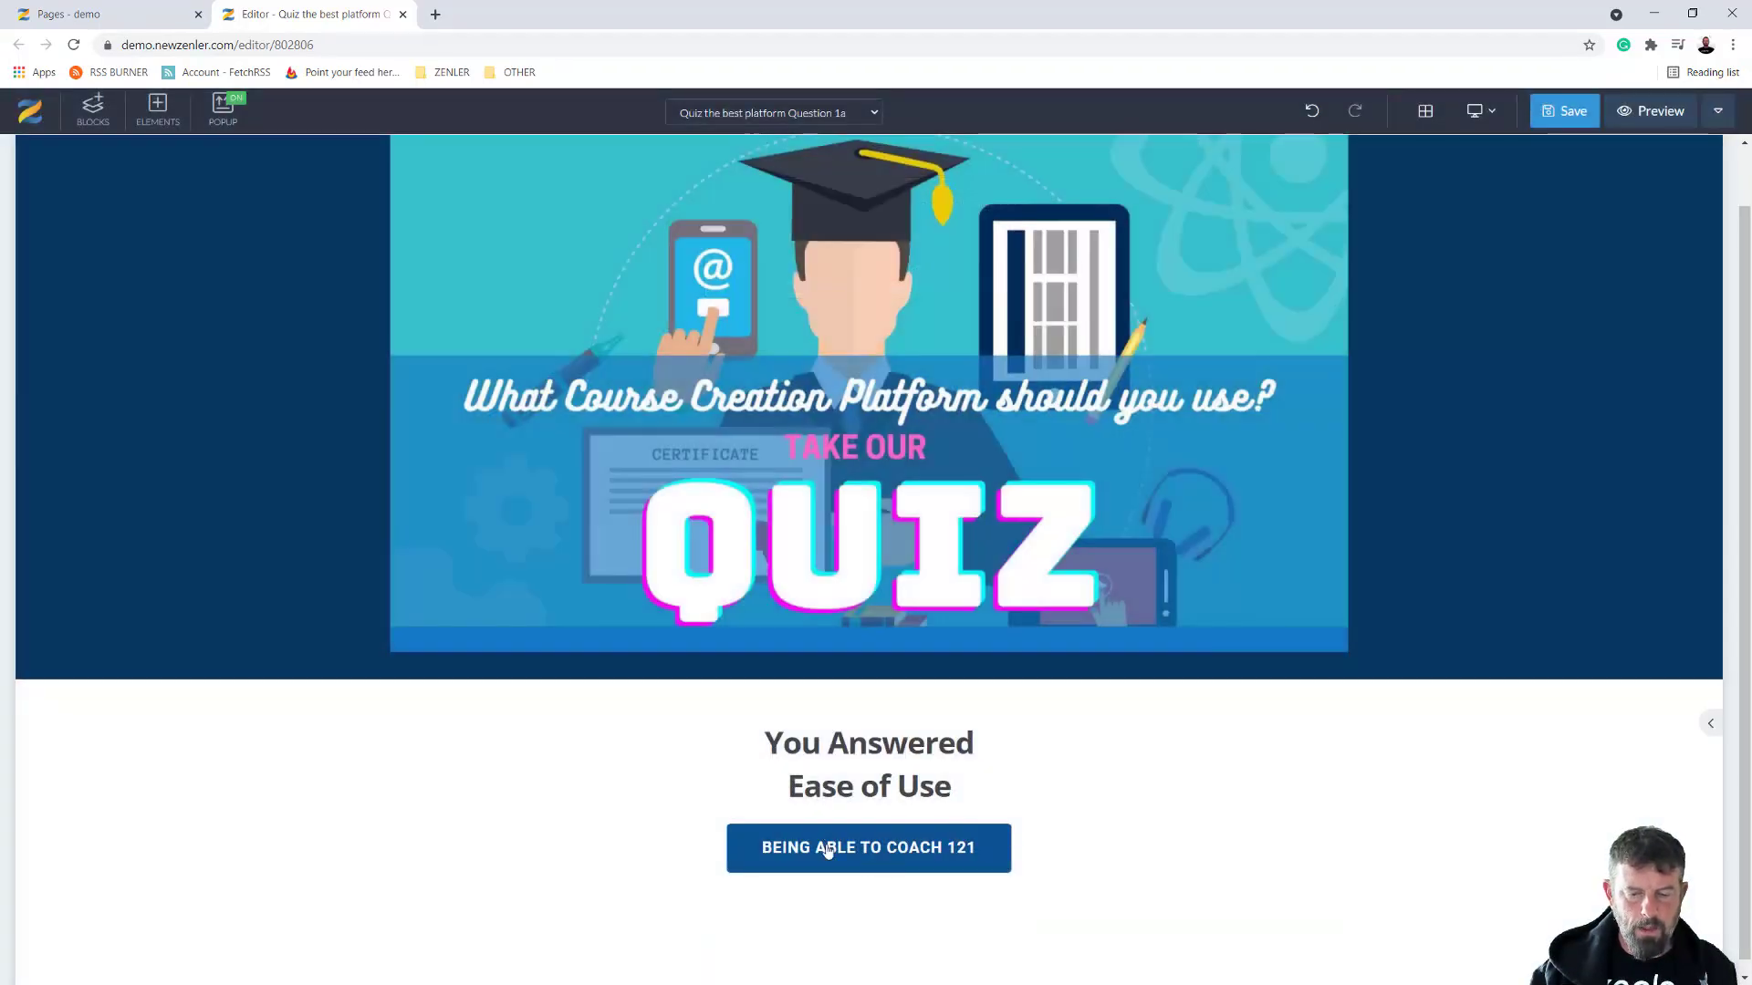
Change the text of the BEING ABLE TO COACH 121 button to "GO TO QUESTION 2"
{"action": "left_click", "coordinate": [745, 844]}
{"action": "left_click", "coordinate": [740, 813]}
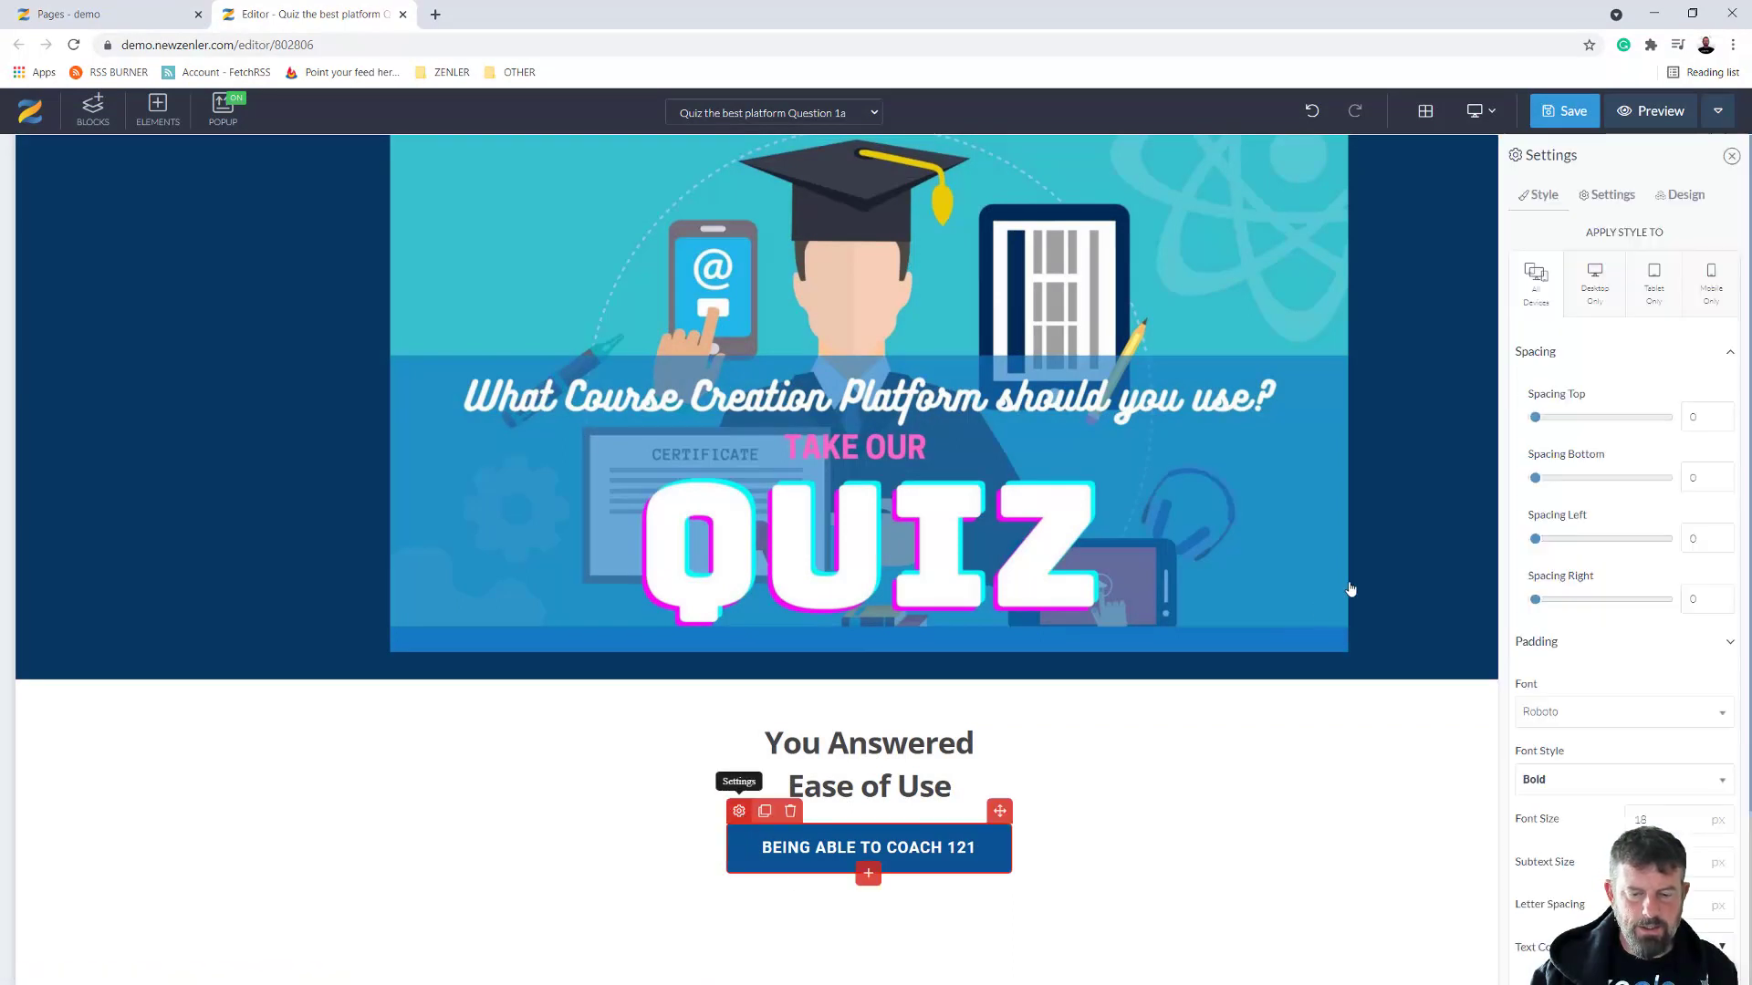
{"action": "left_click", "coordinate": [1606, 195]}
{"action": "left_click_drag", "start_coordinate": [1638, 240], "coordinate": [1749, 240]}
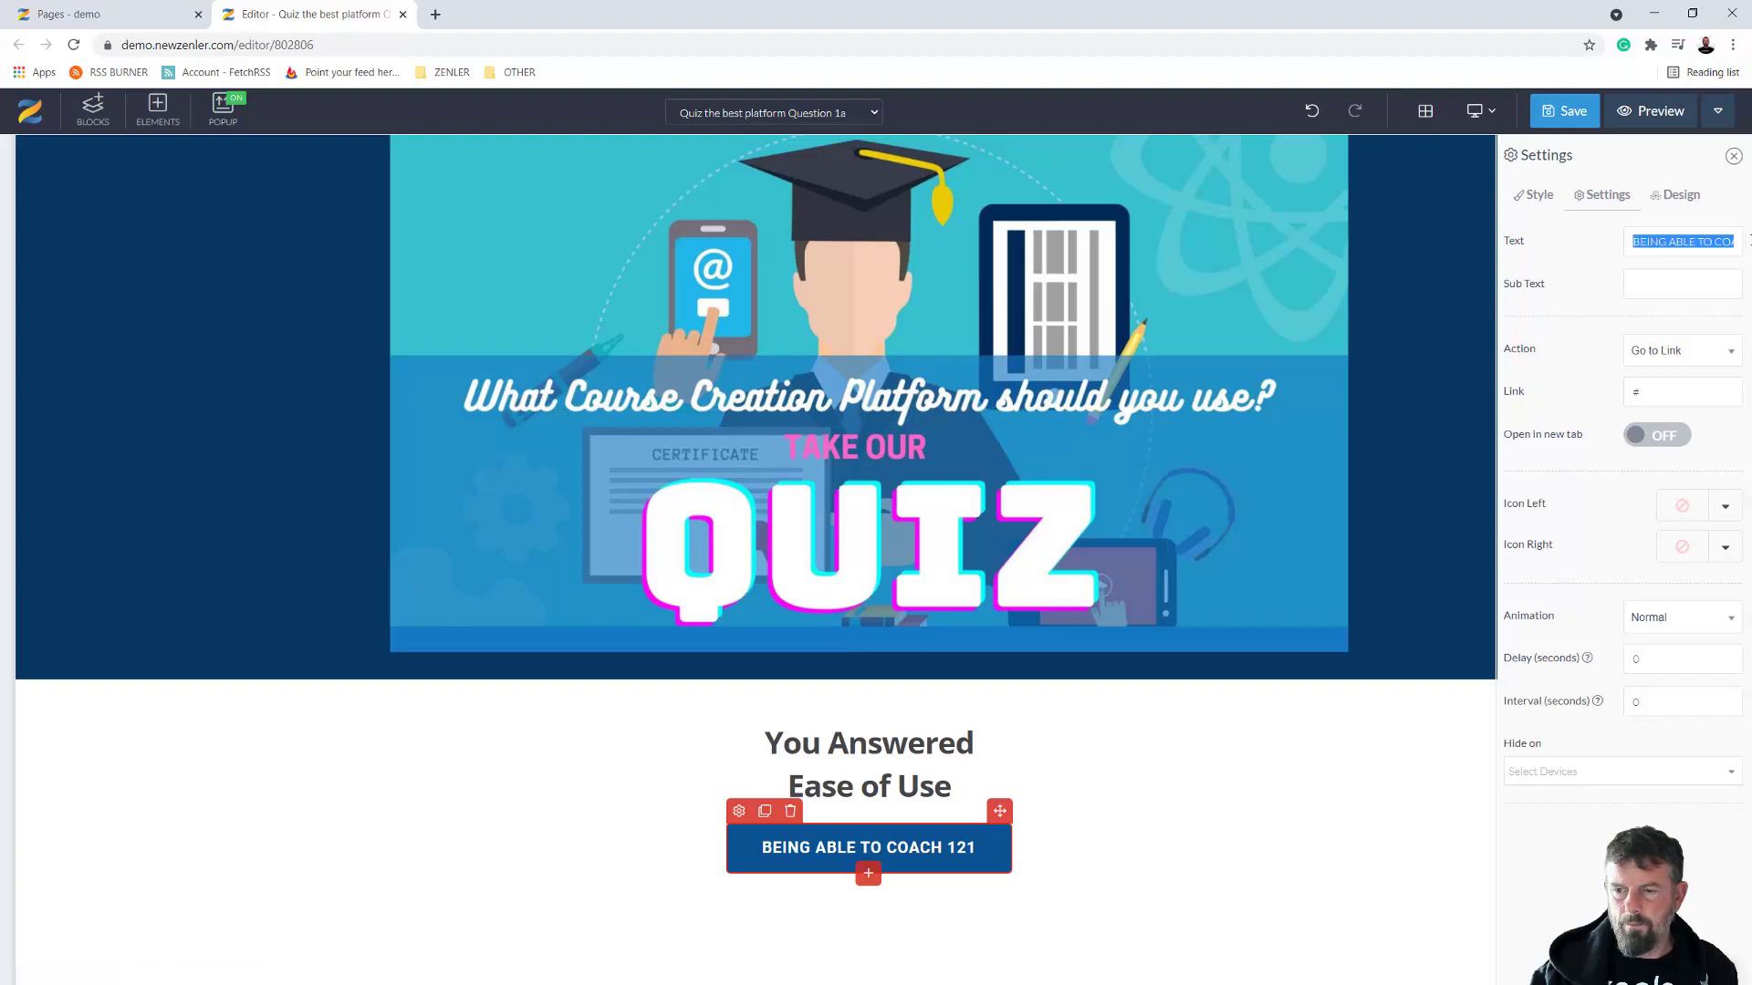
{"action": "type", "text": "GO T"}
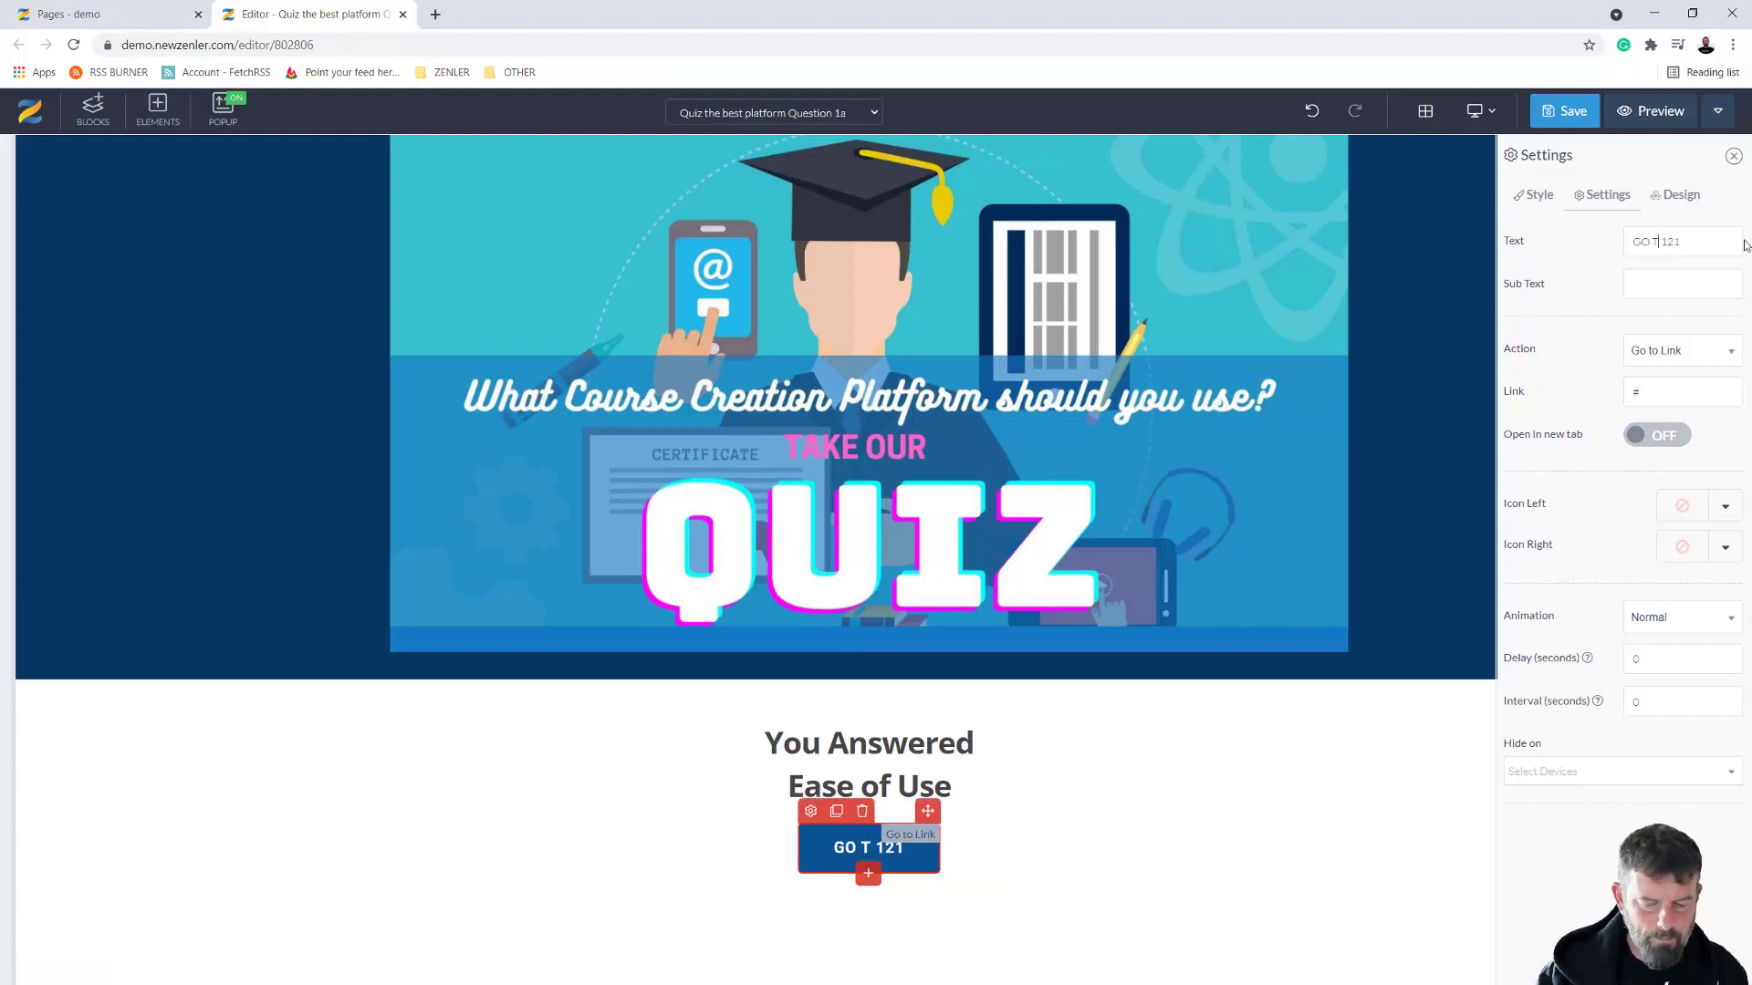
{"action": "type", "text": "O QUE"}
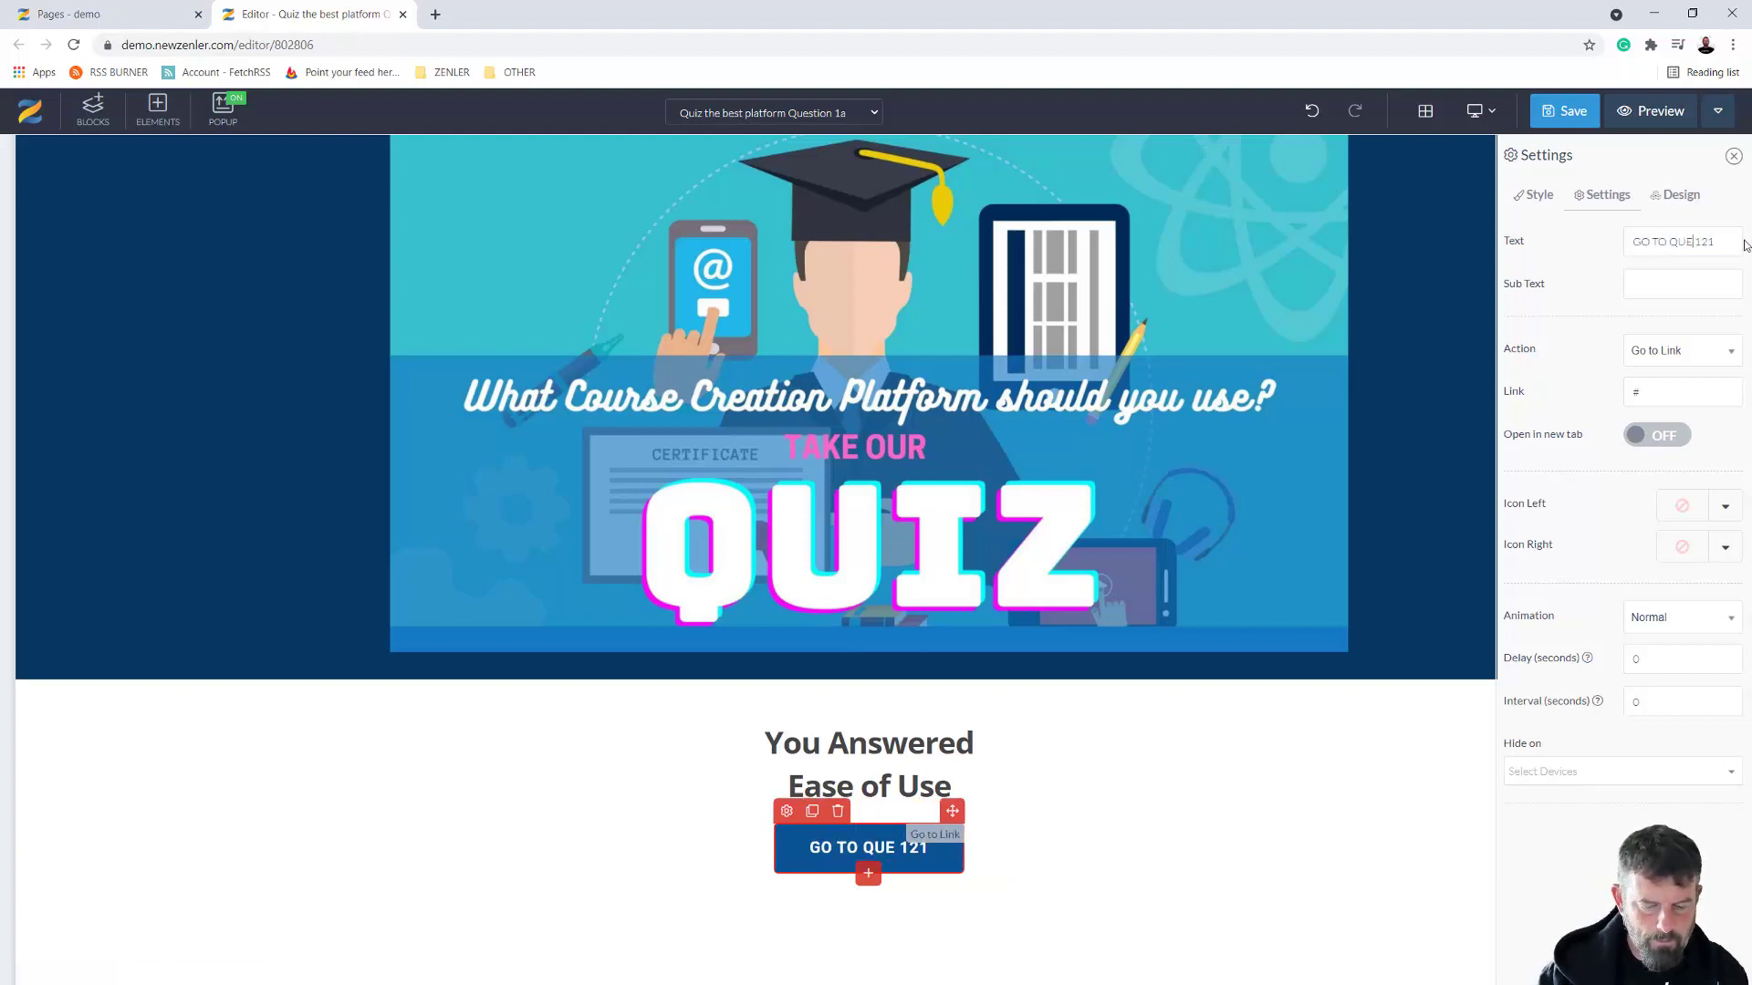
{"action": "type", "text": "STION 2"}
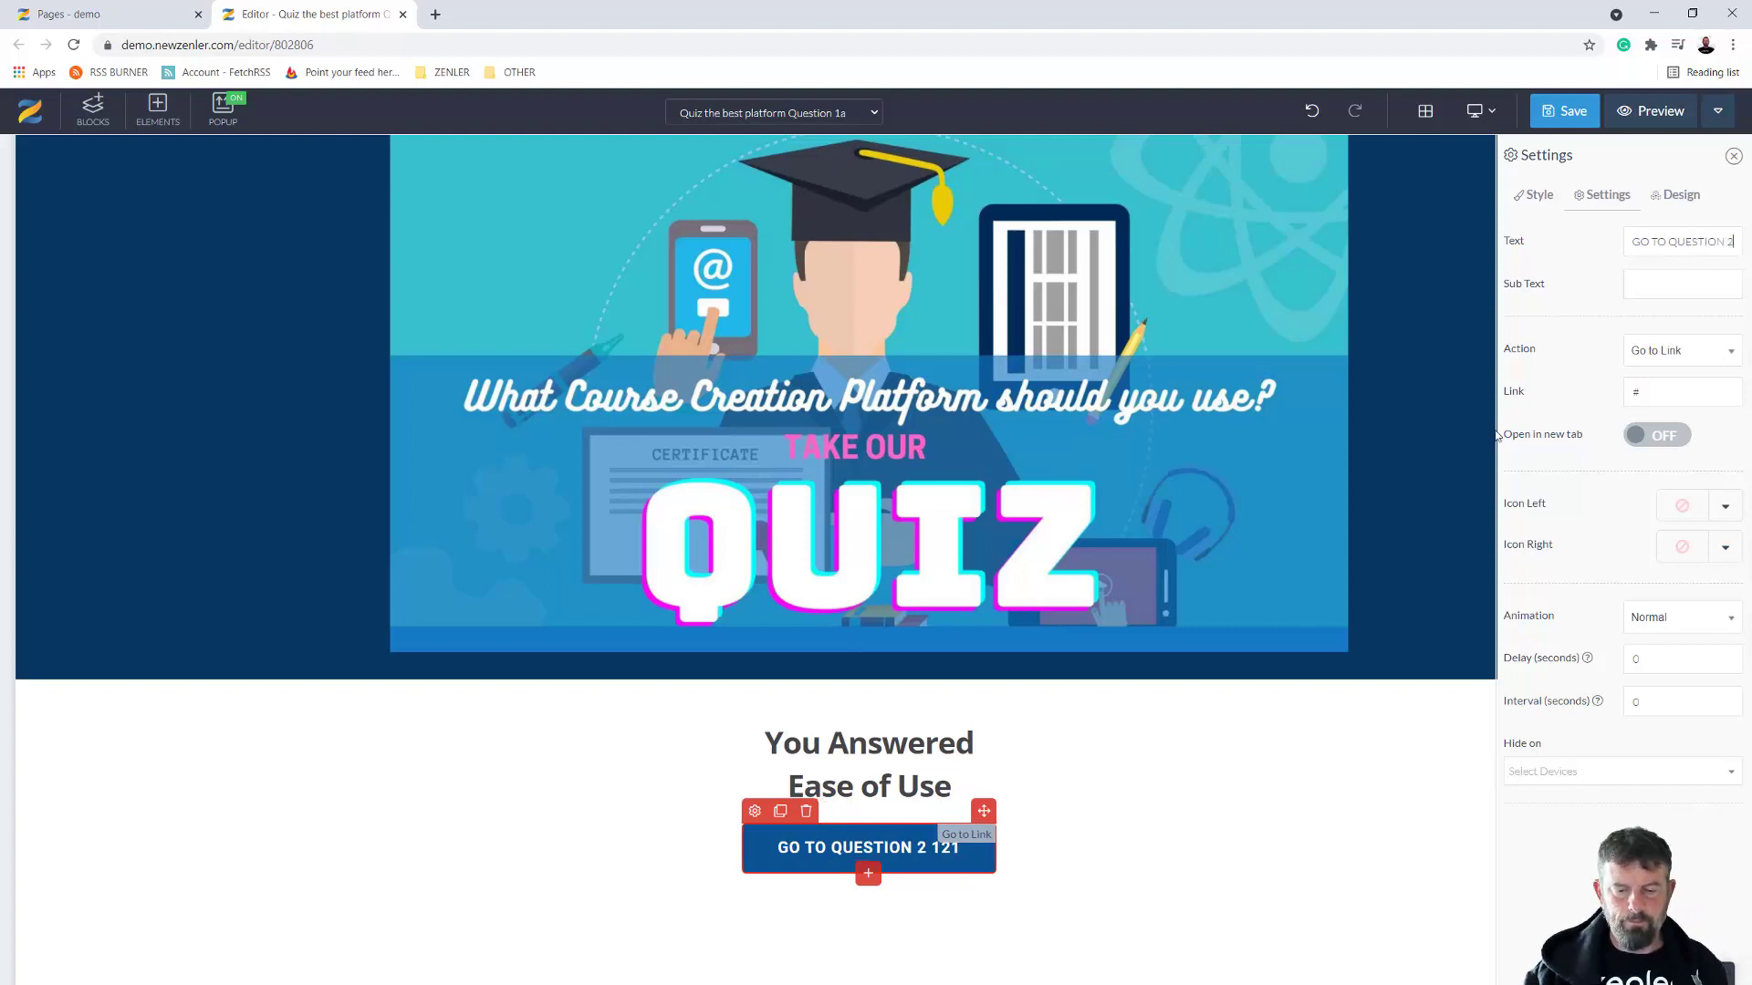
{"action": "key", "text": "End"}
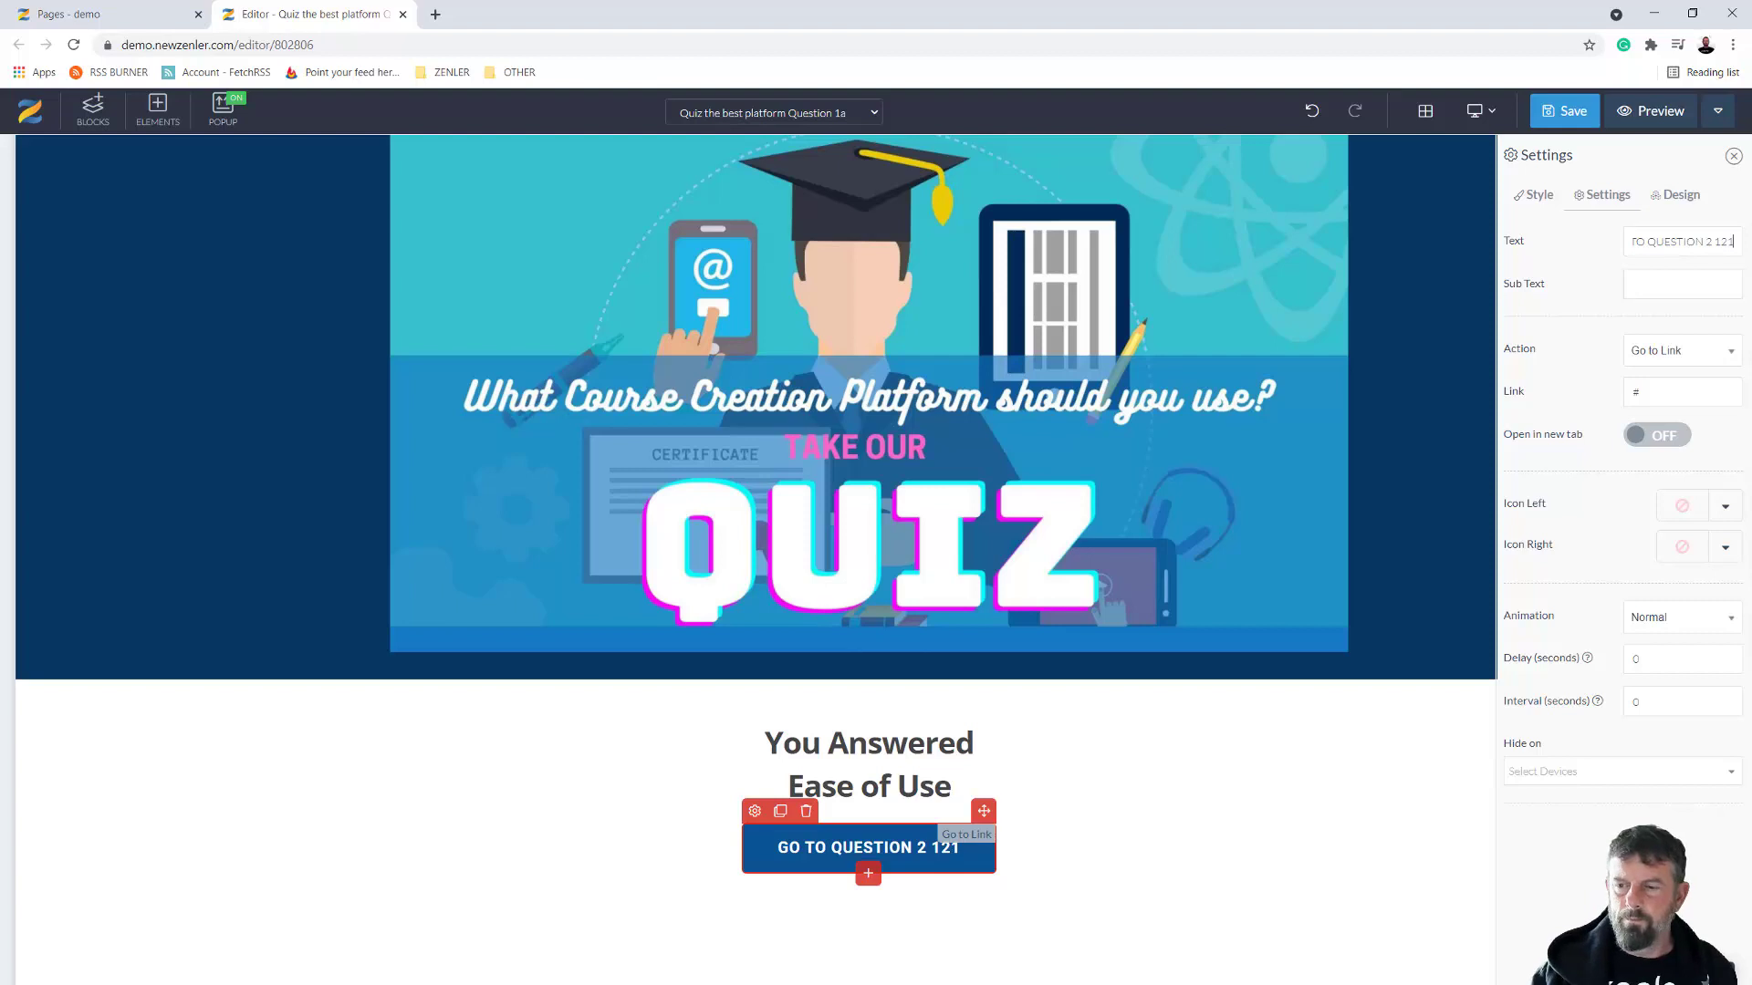
{"action": "key", "text": "BackSpace"}
{"action": "key", "text": "BackSpace"}
{"action": "key", "text": "BackSpace"}
{"action": "key", "text": "BackSpace"}
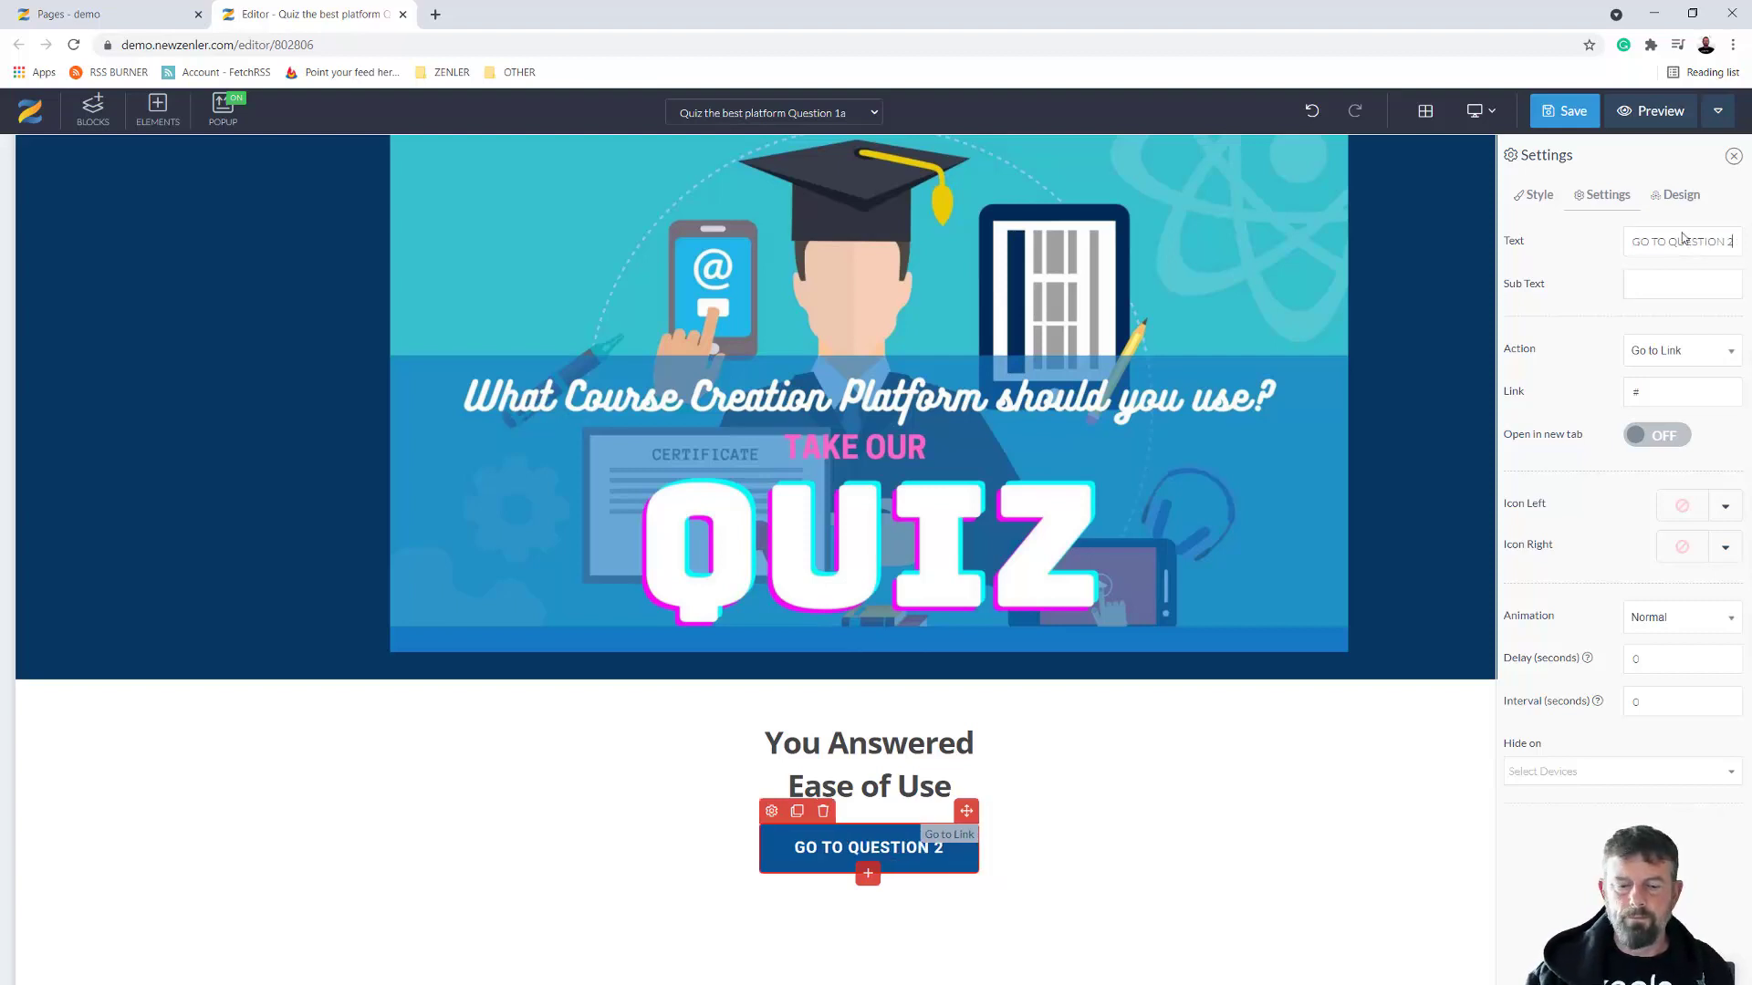
Set the font size of the GO TO QUESTION 2 button to 24 px
{"action": "left_click", "coordinate": [1537, 197]}
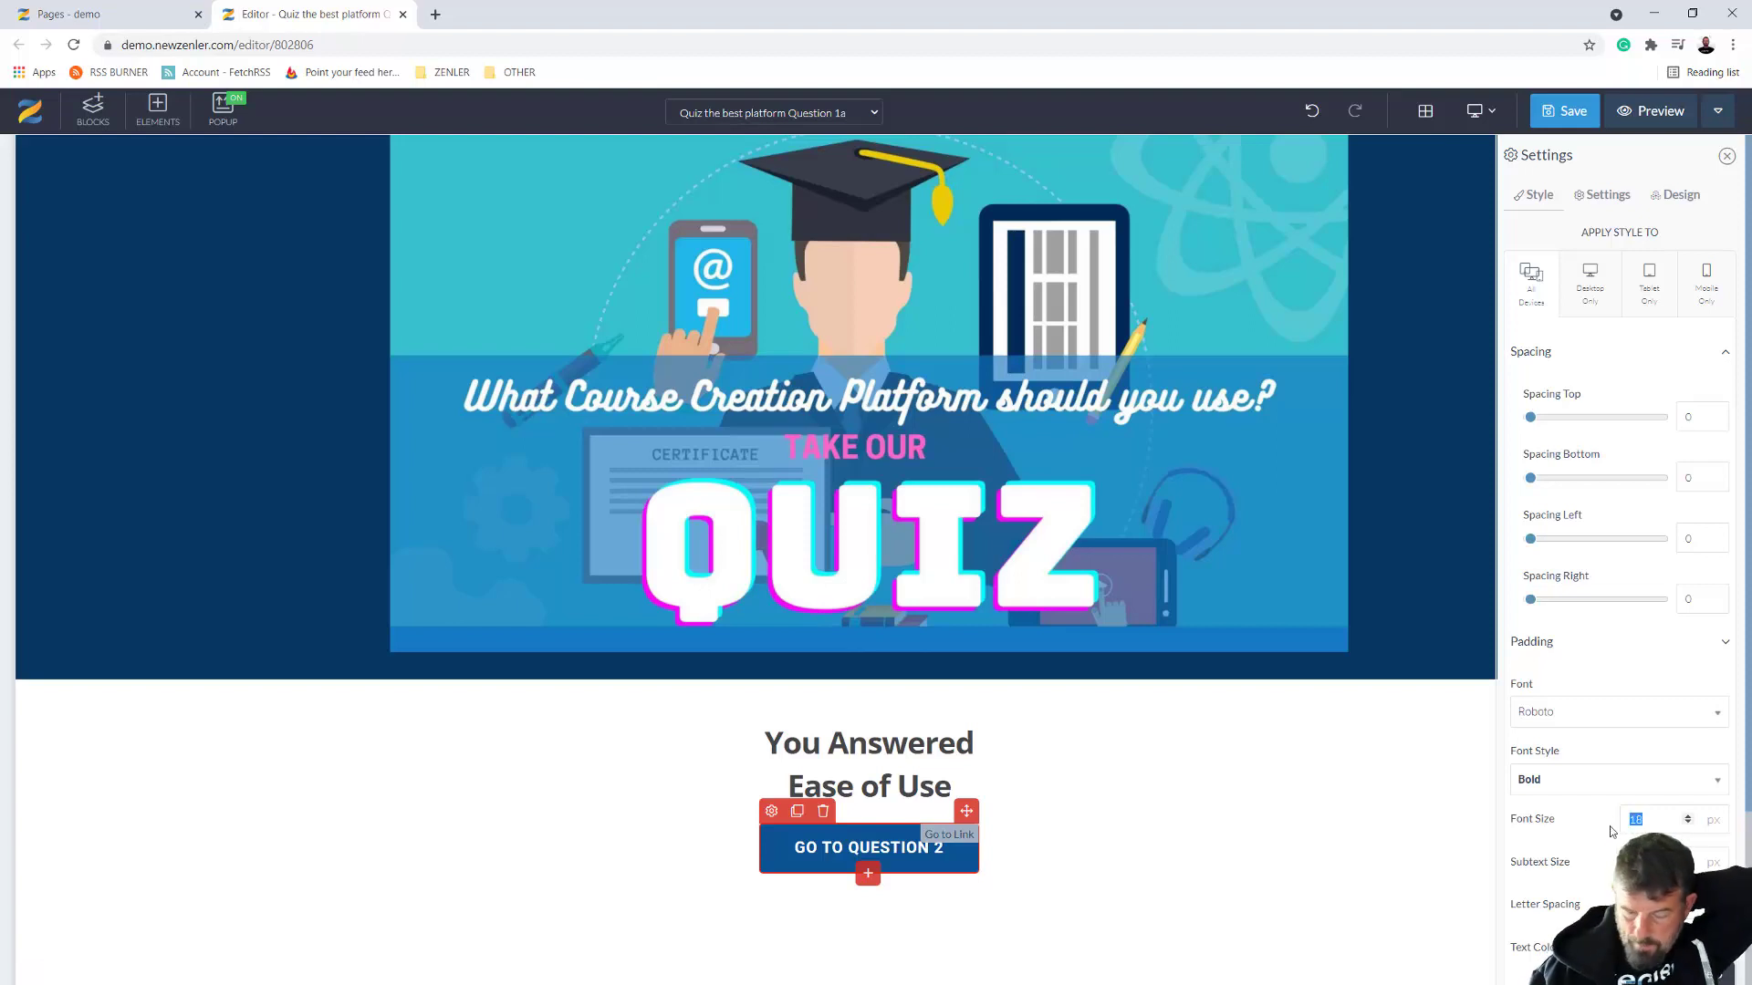
{"action": "left_click", "coordinate": [1610, 831]}
{"action": "type", "text": "24"}
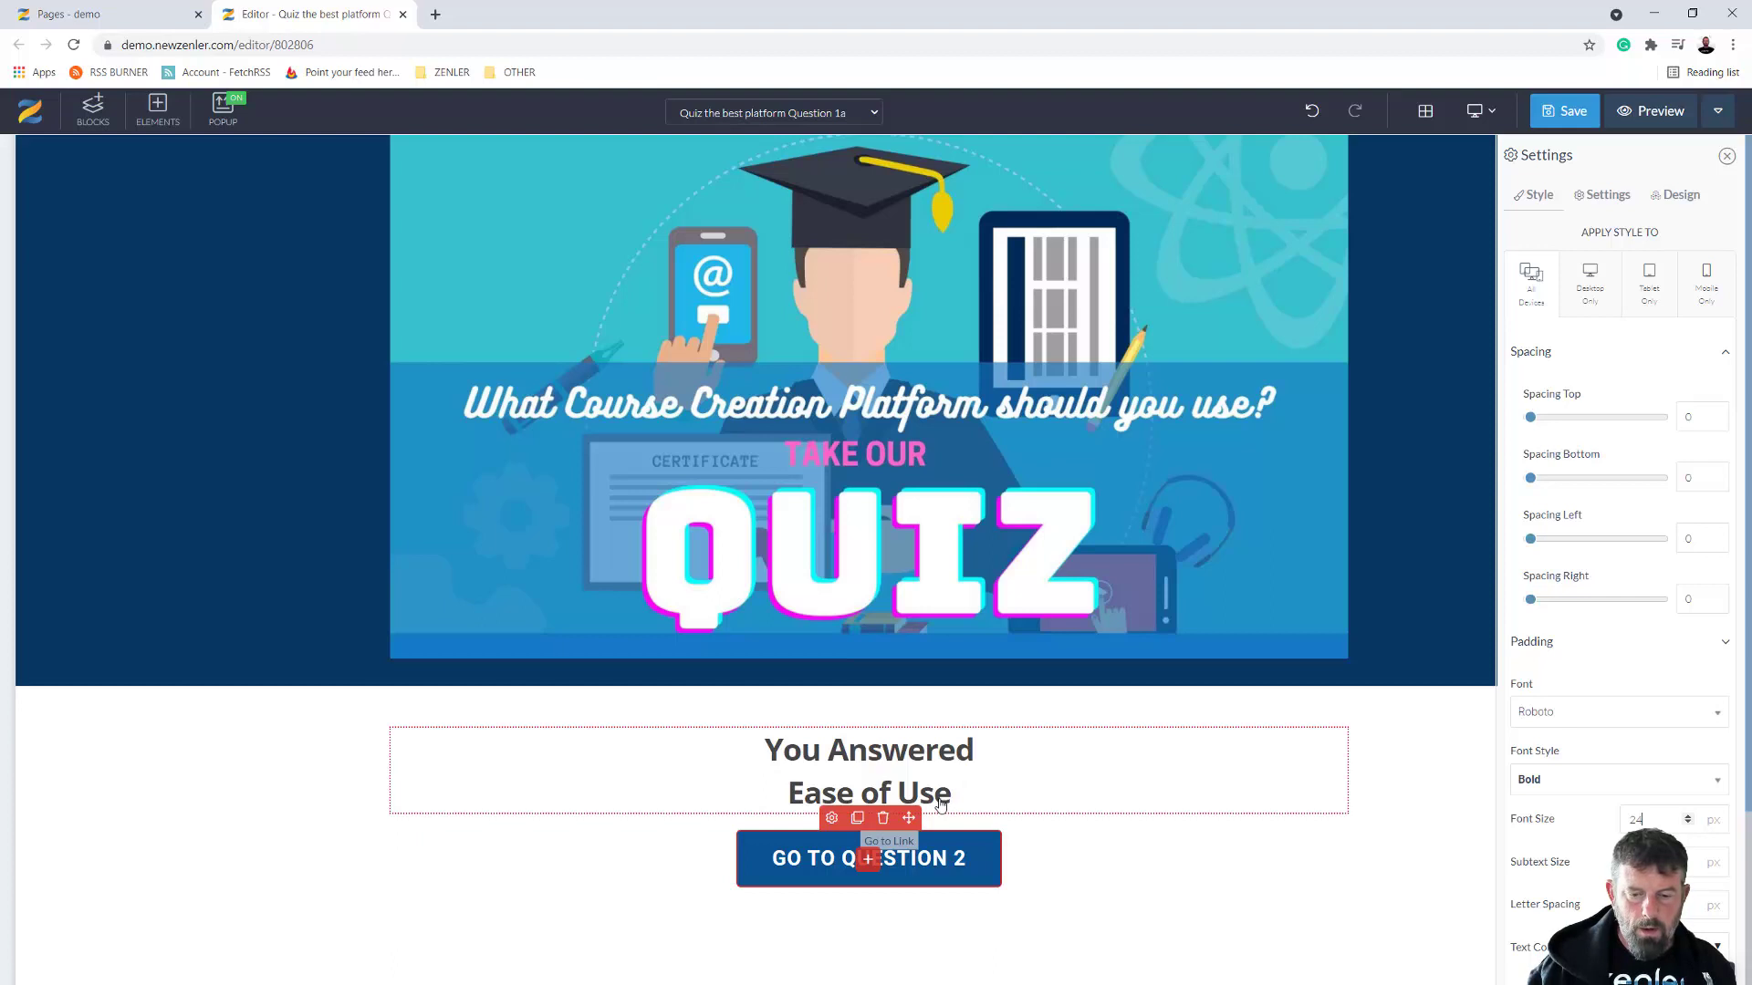
Add a text paragraph beneath the heading and copy the Q1a ease-of-use answer from the quiz flowchart PDF in Adobe Acrobat
{"action": "left_click", "coordinate": [970, 807]}
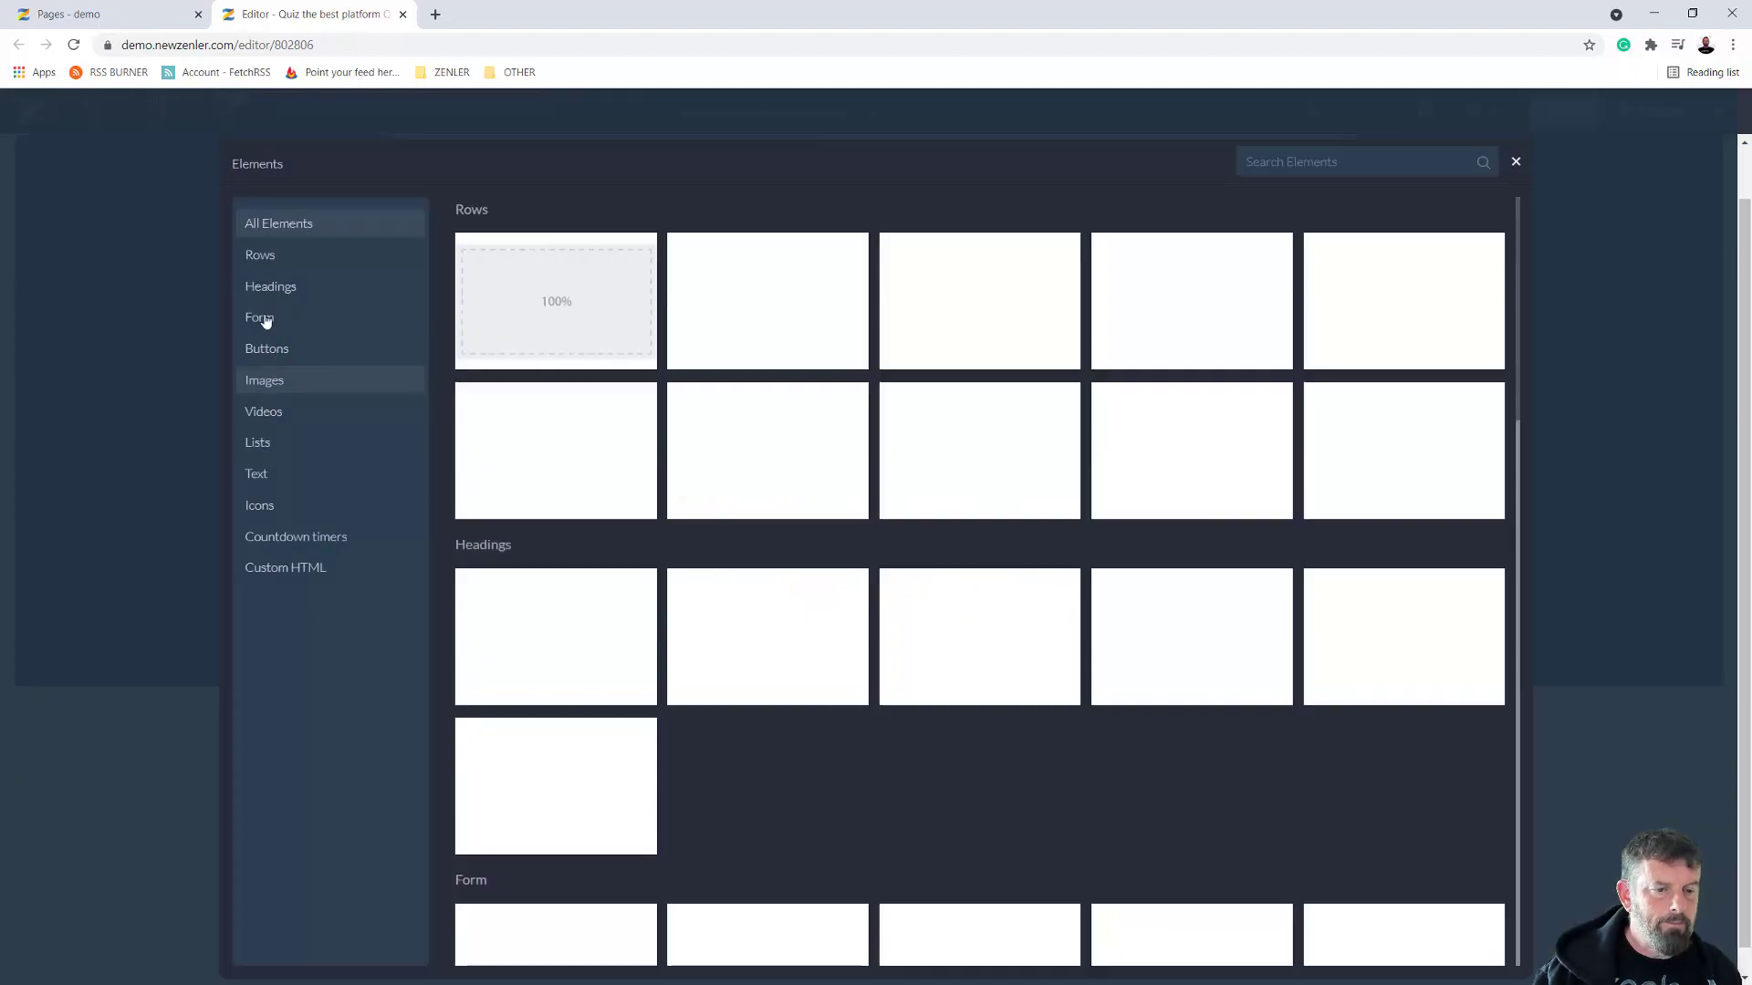
{"action": "left_click", "coordinate": [263, 473]}
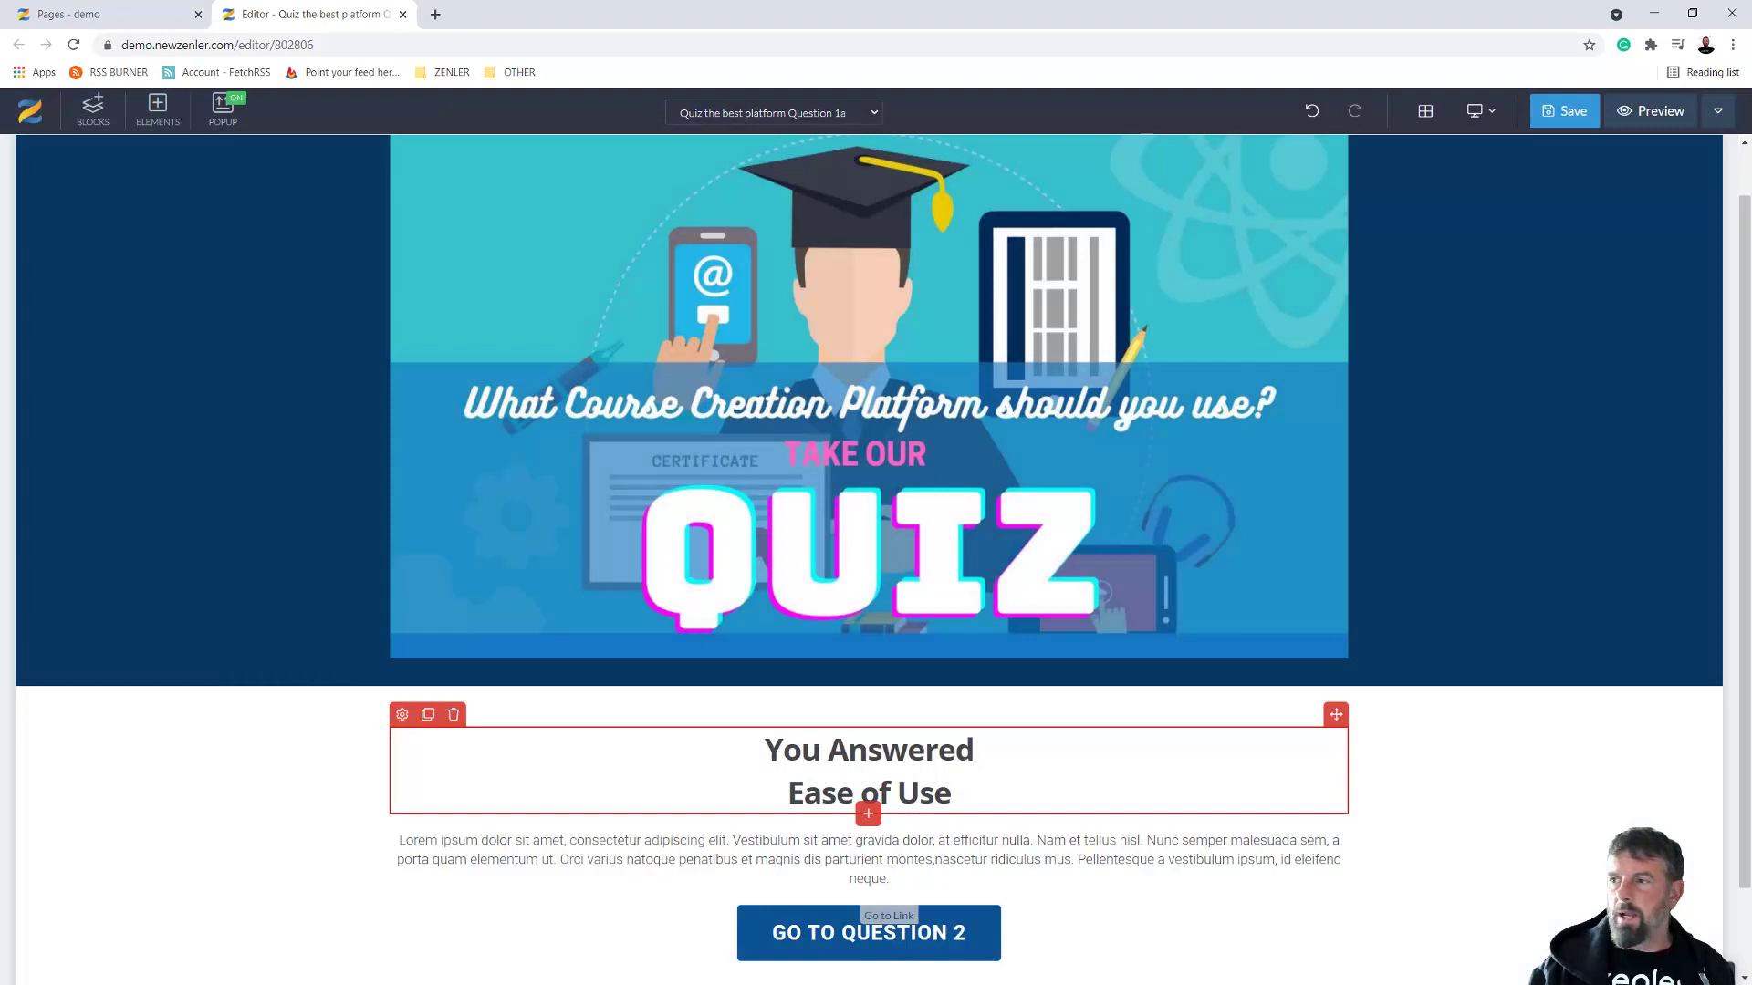
{"action": "left_click_drag", "start_coordinate": [1747, 474], "coordinate": [1026, 184]}
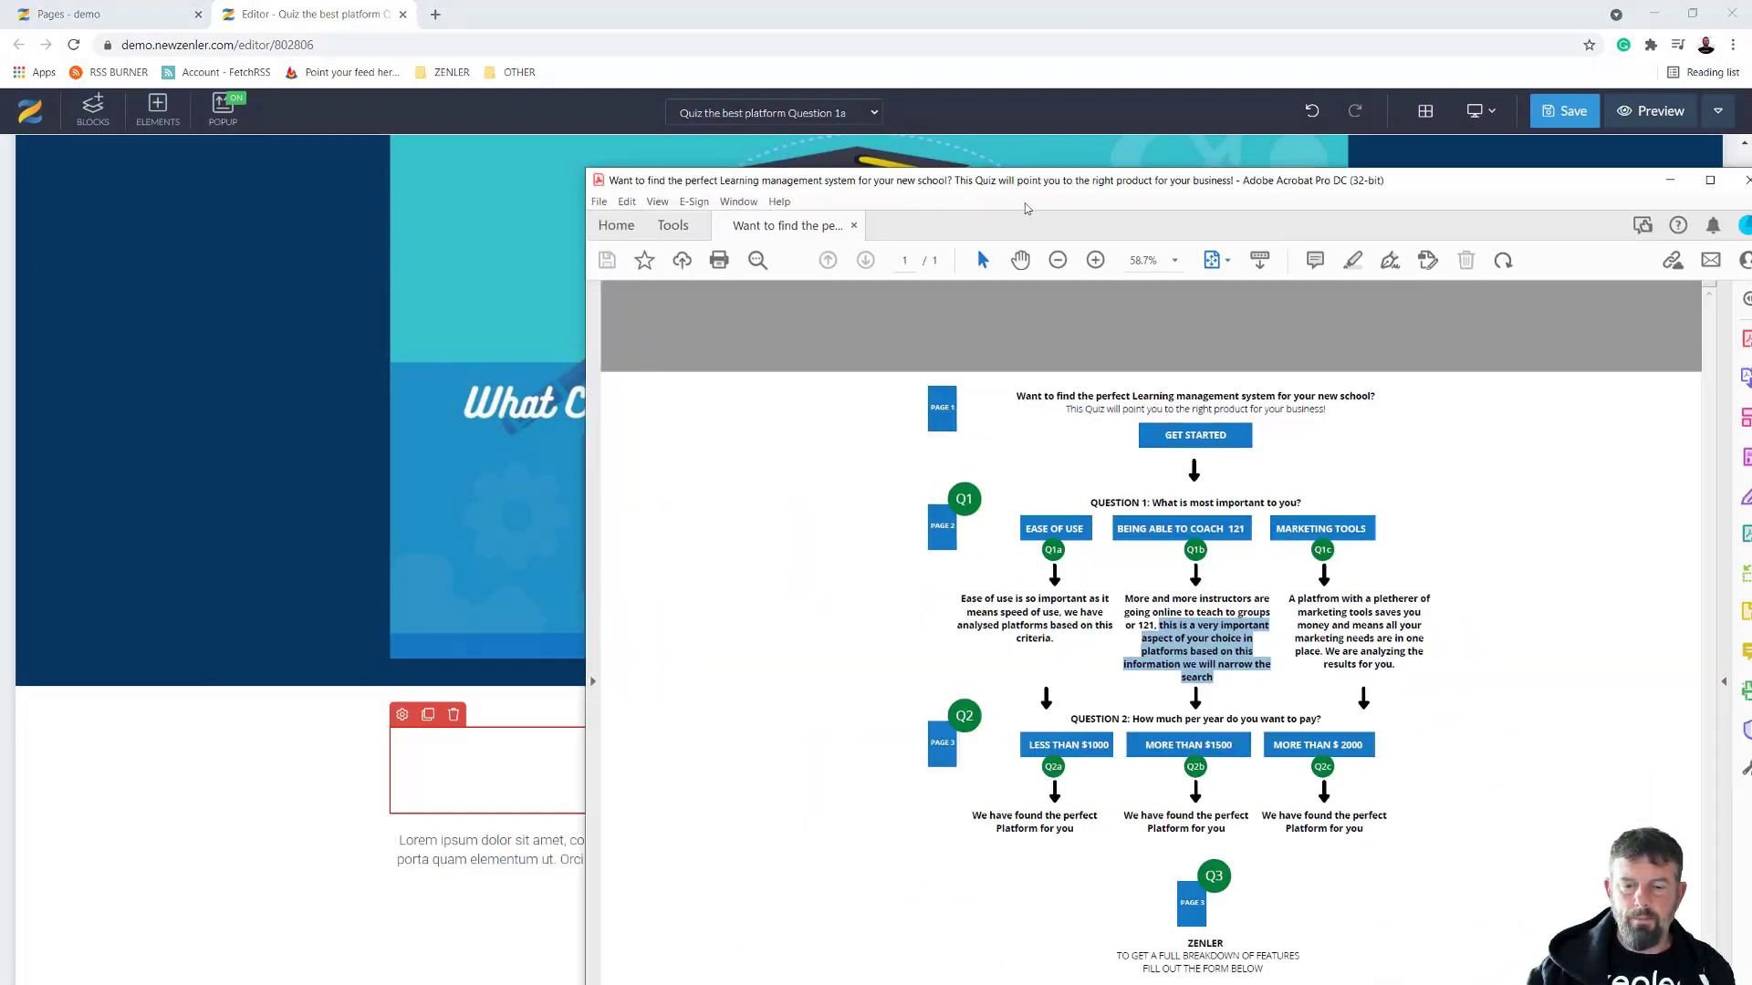
{"action": "left_click_drag", "start_coordinate": [1064, 645], "coordinate": [964, 602]}
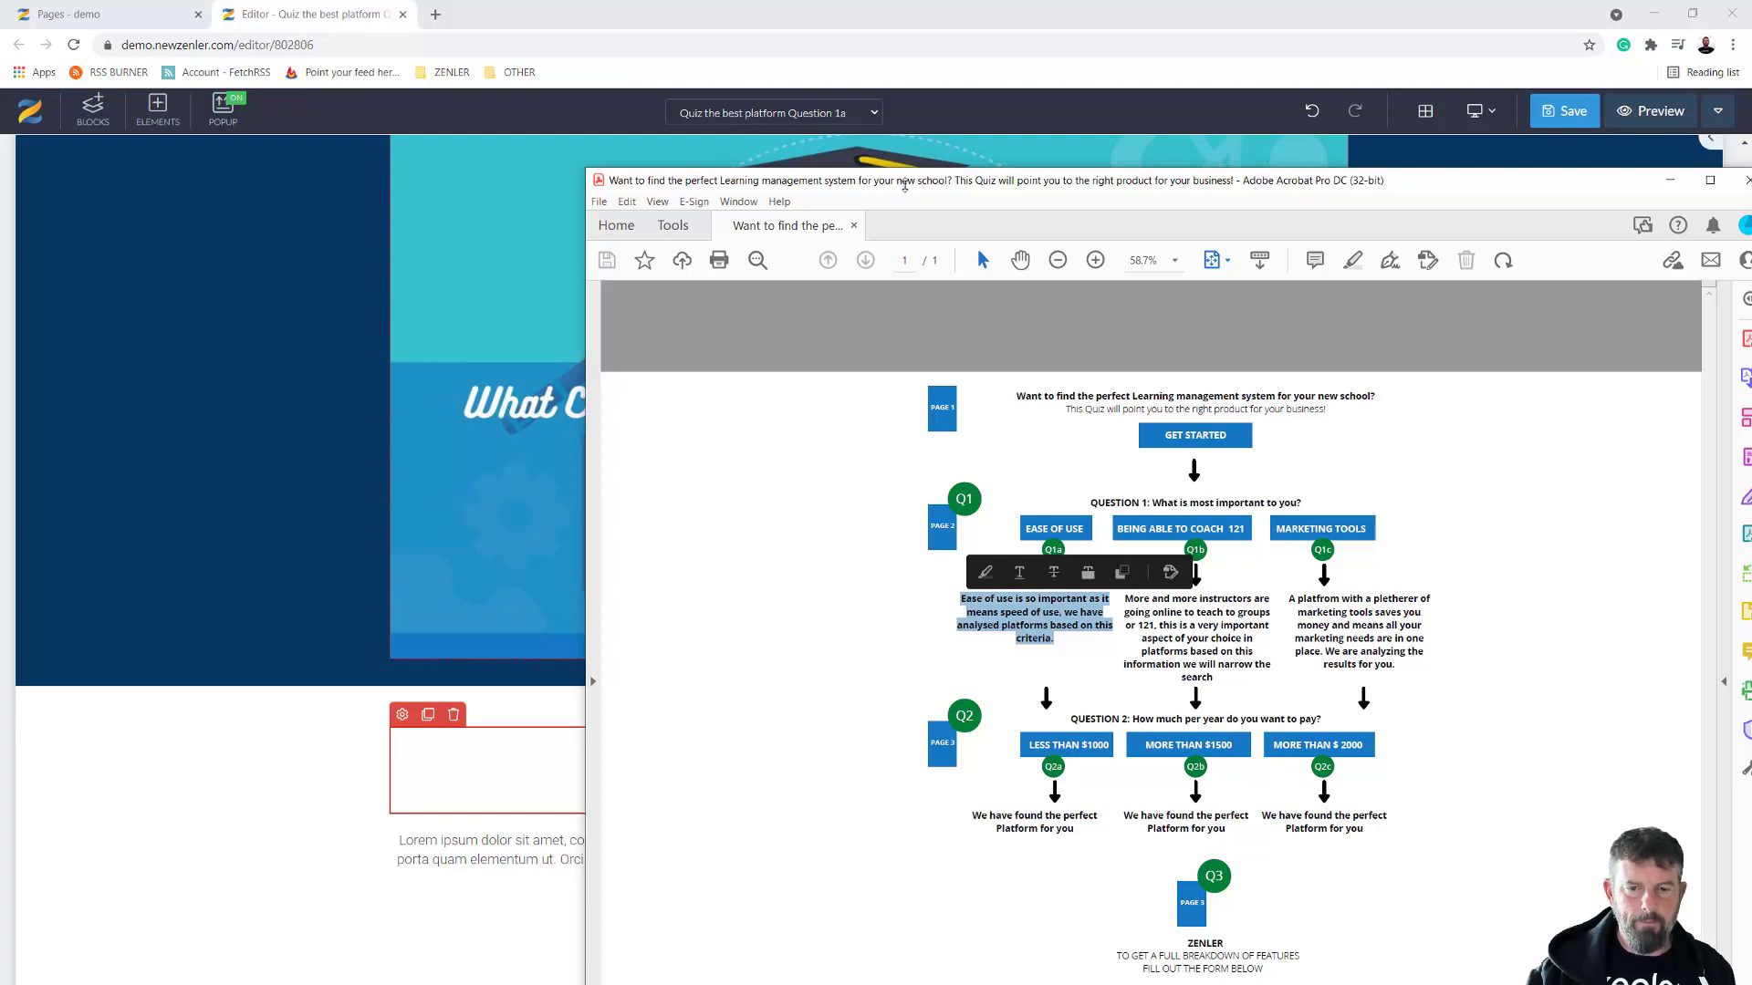
{"action": "left_click_drag", "start_coordinate": [903, 181], "coordinate": [1710, 324]}
Replace the placeholder paragraph in the Zenler editor with the copied ease-of-use answer and insert the missing spaces between its joined words
{"action": "left_click", "coordinate": [894, 881]}
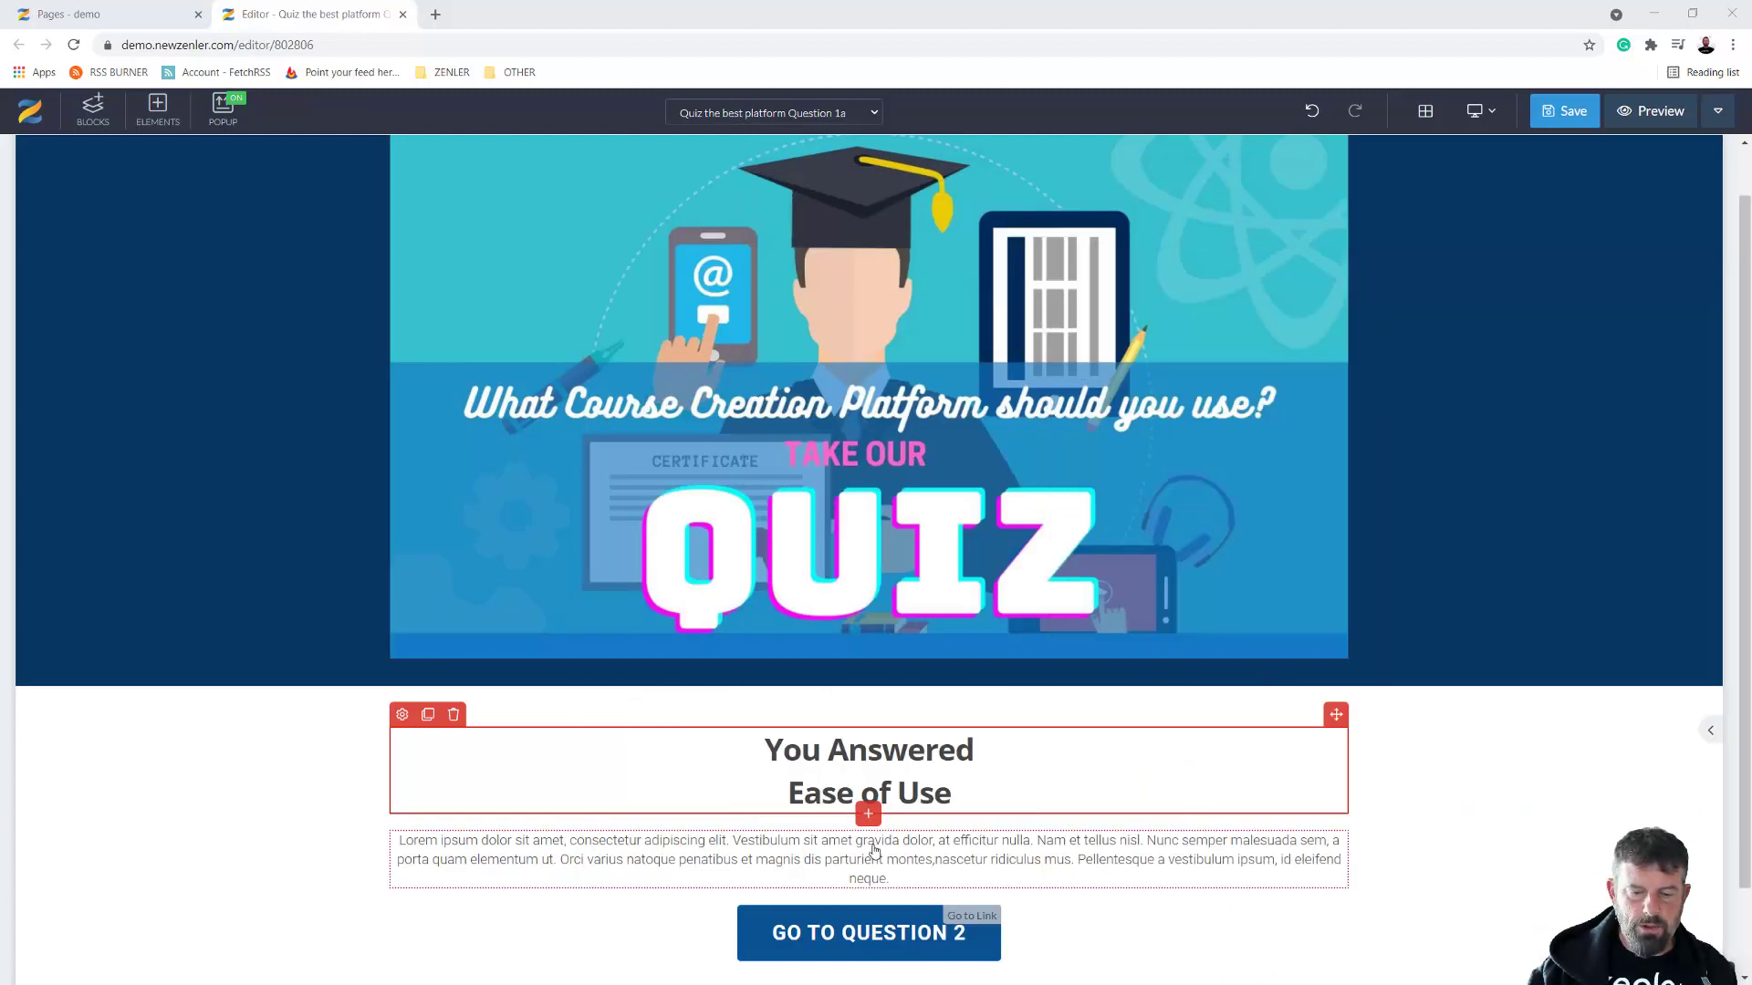
{"action": "left_click_drag", "start_coordinate": [851, 880], "coordinate": [264, 819]}
{"action": "type", "text": "Ease of use is so important as itmeans speed of use, we haveanalysed platforms based on thiscriteria"}
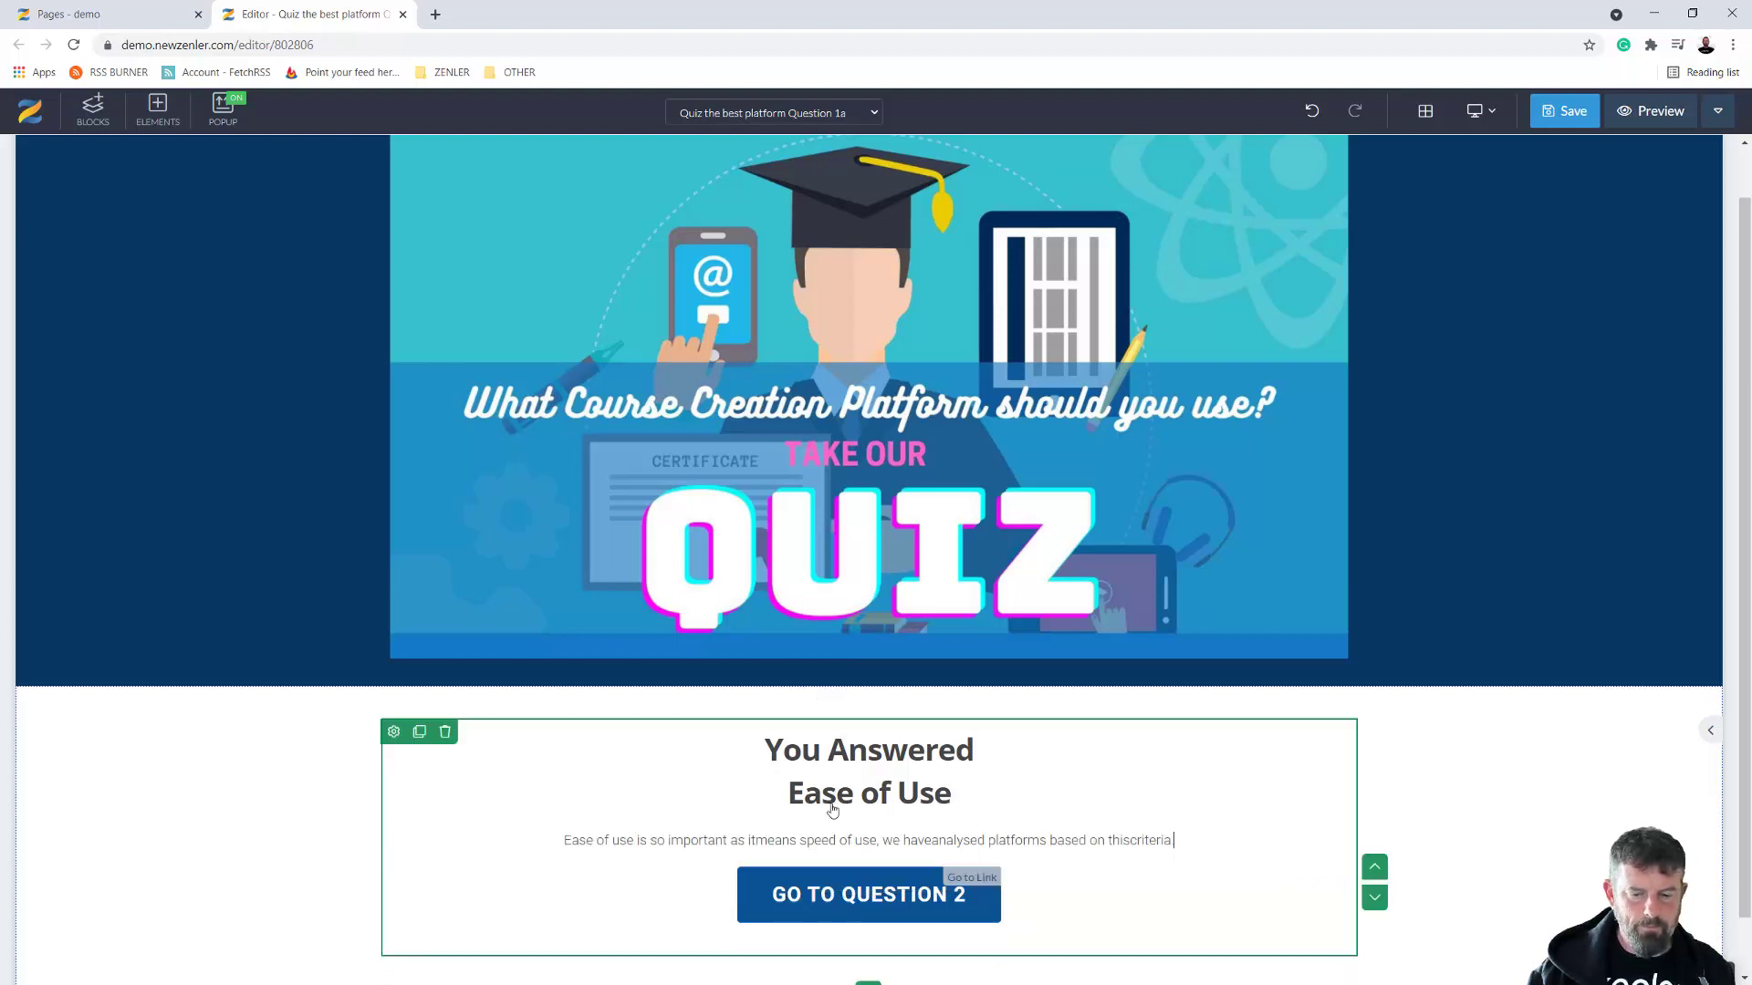
{"action": "left_click", "coordinate": [1504, 822]}
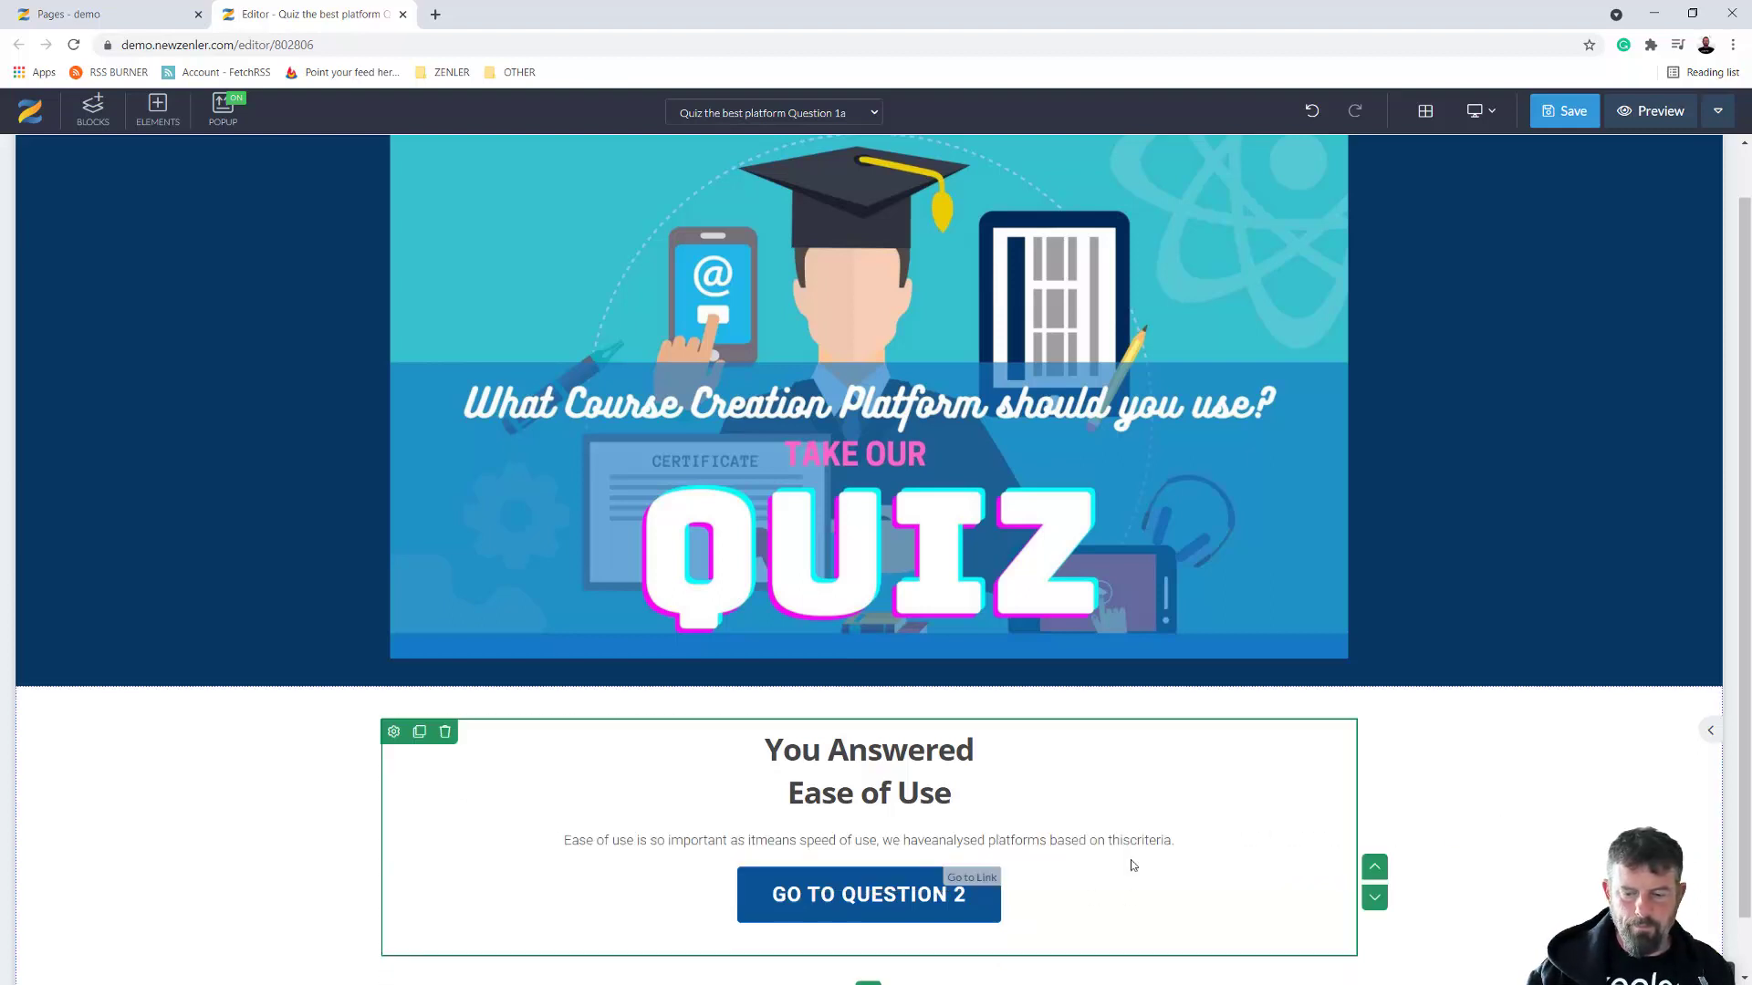
{"action": "left_click", "coordinate": [1132, 841]}
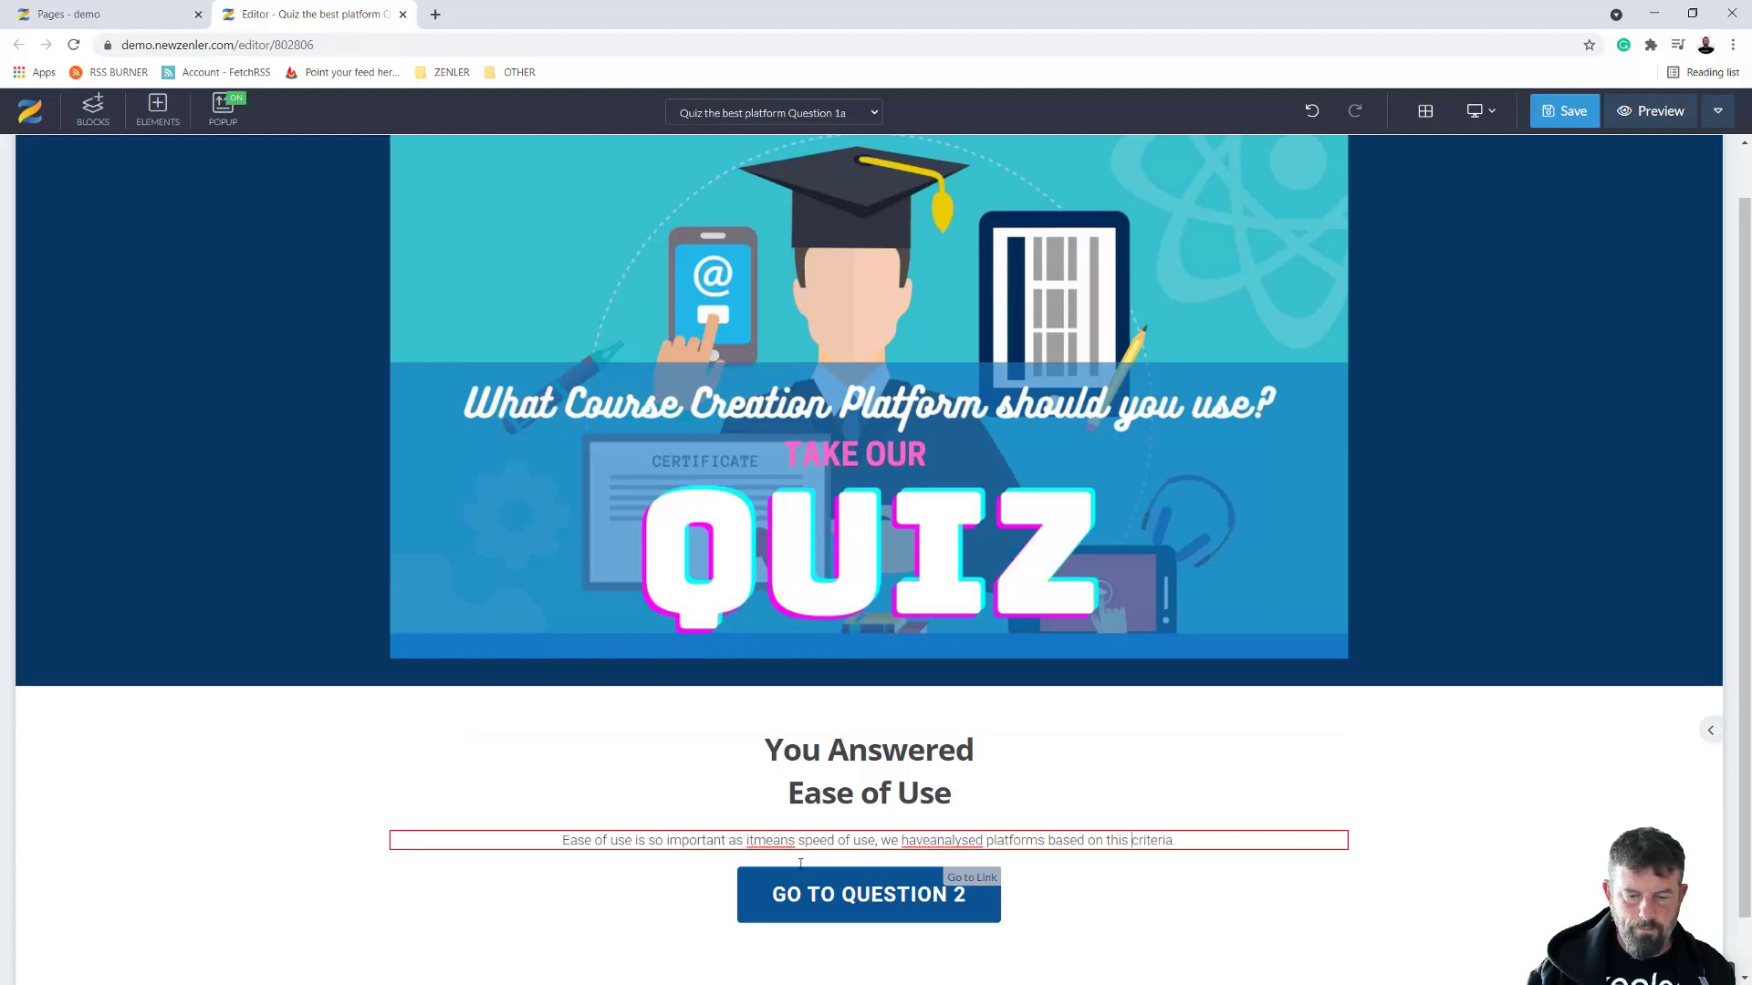
{"action": "left_click", "coordinate": [755, 840]}
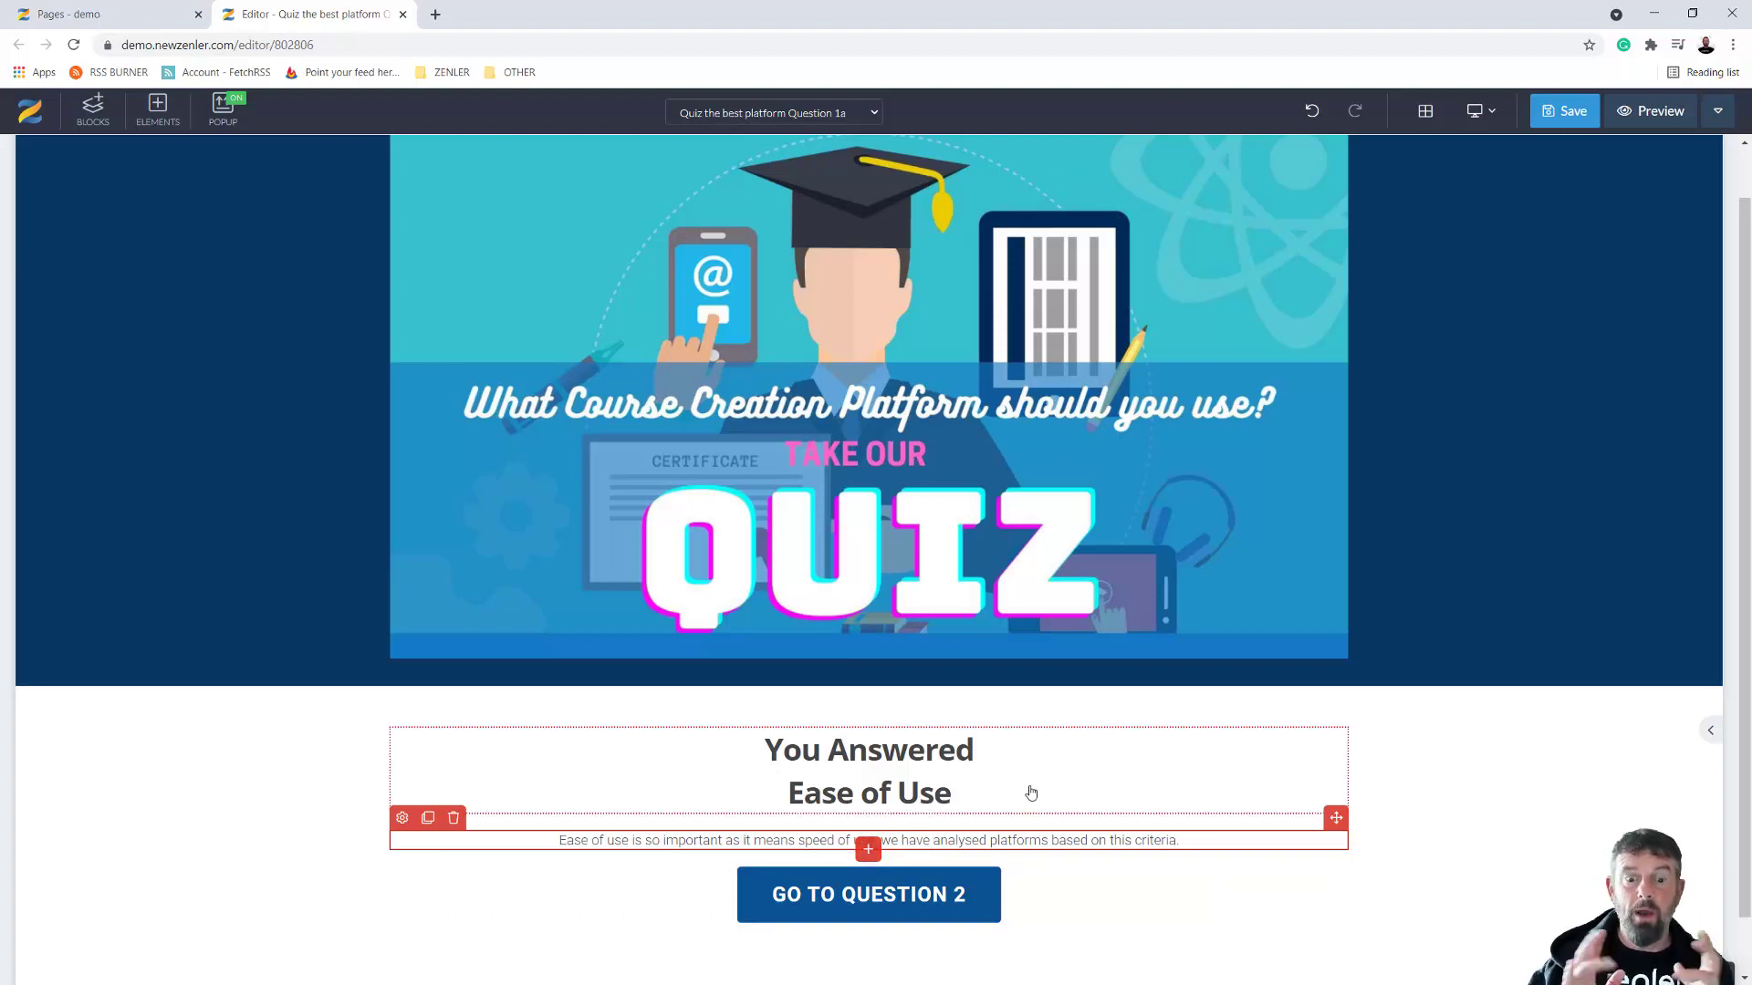
Upload the gradient progress bar image from the Desktop and insert it beneath the ease-of-use paragraph
{"action": "left_click", "coordinate": [868, 851]}
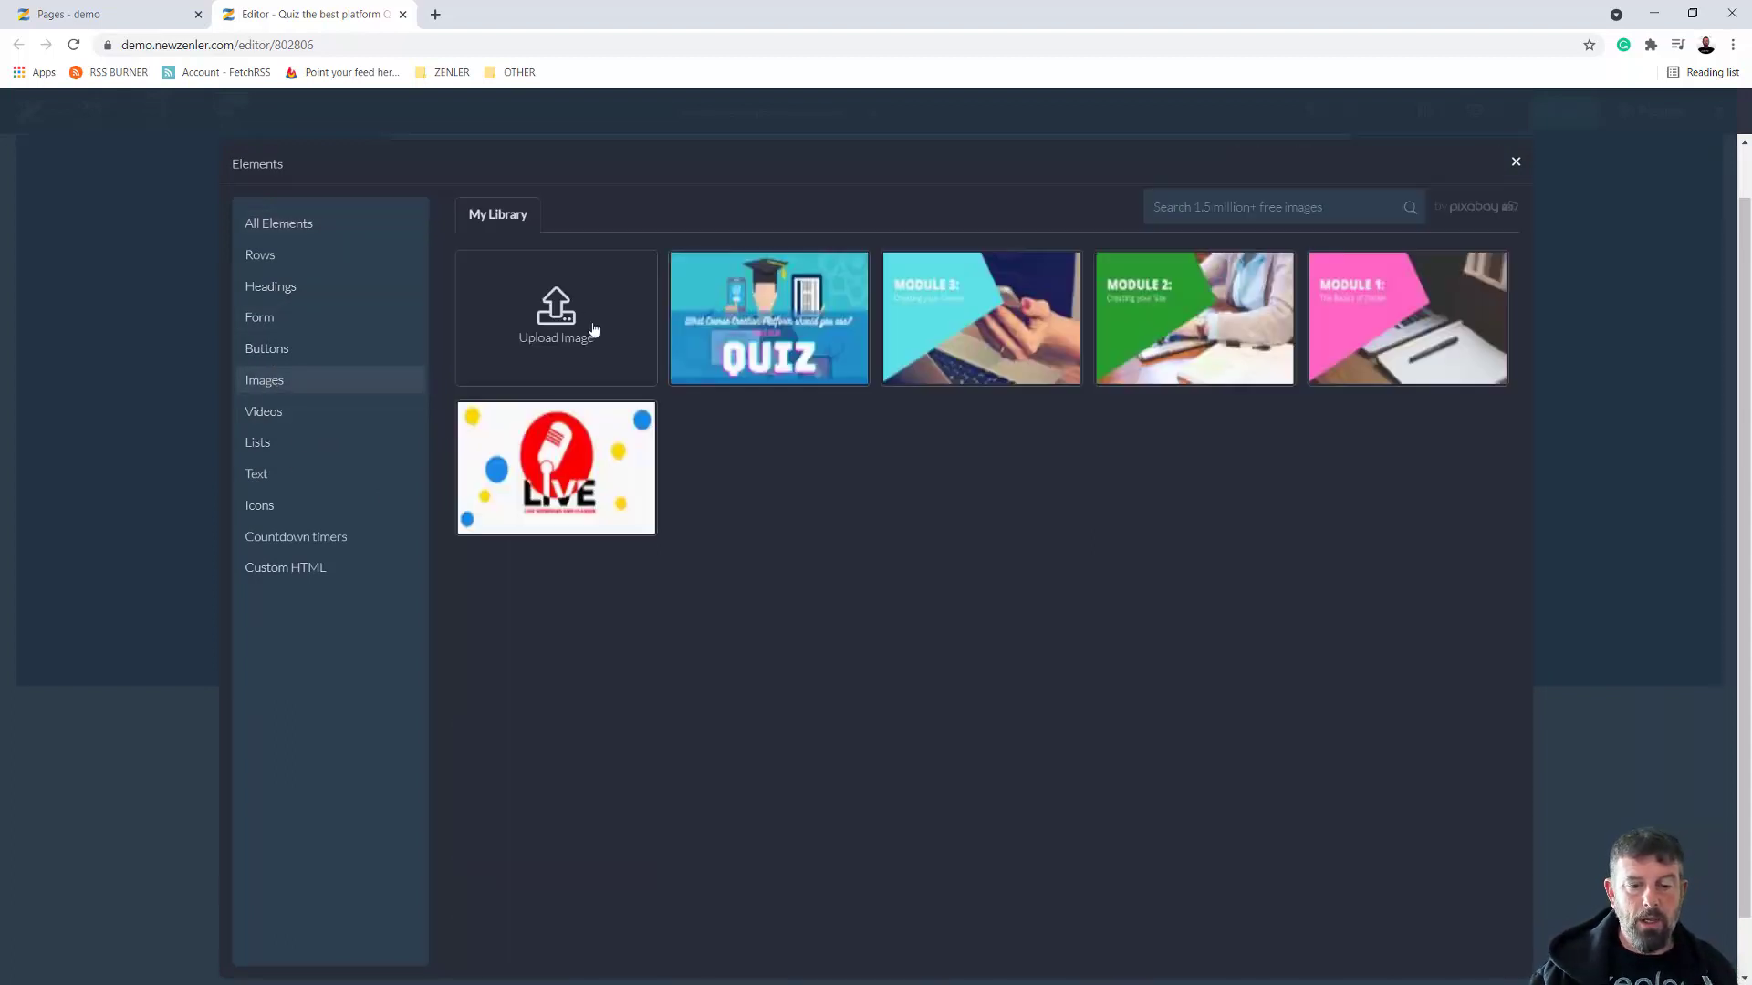
{"action": "left_click", "coordinate": [655, 340]}
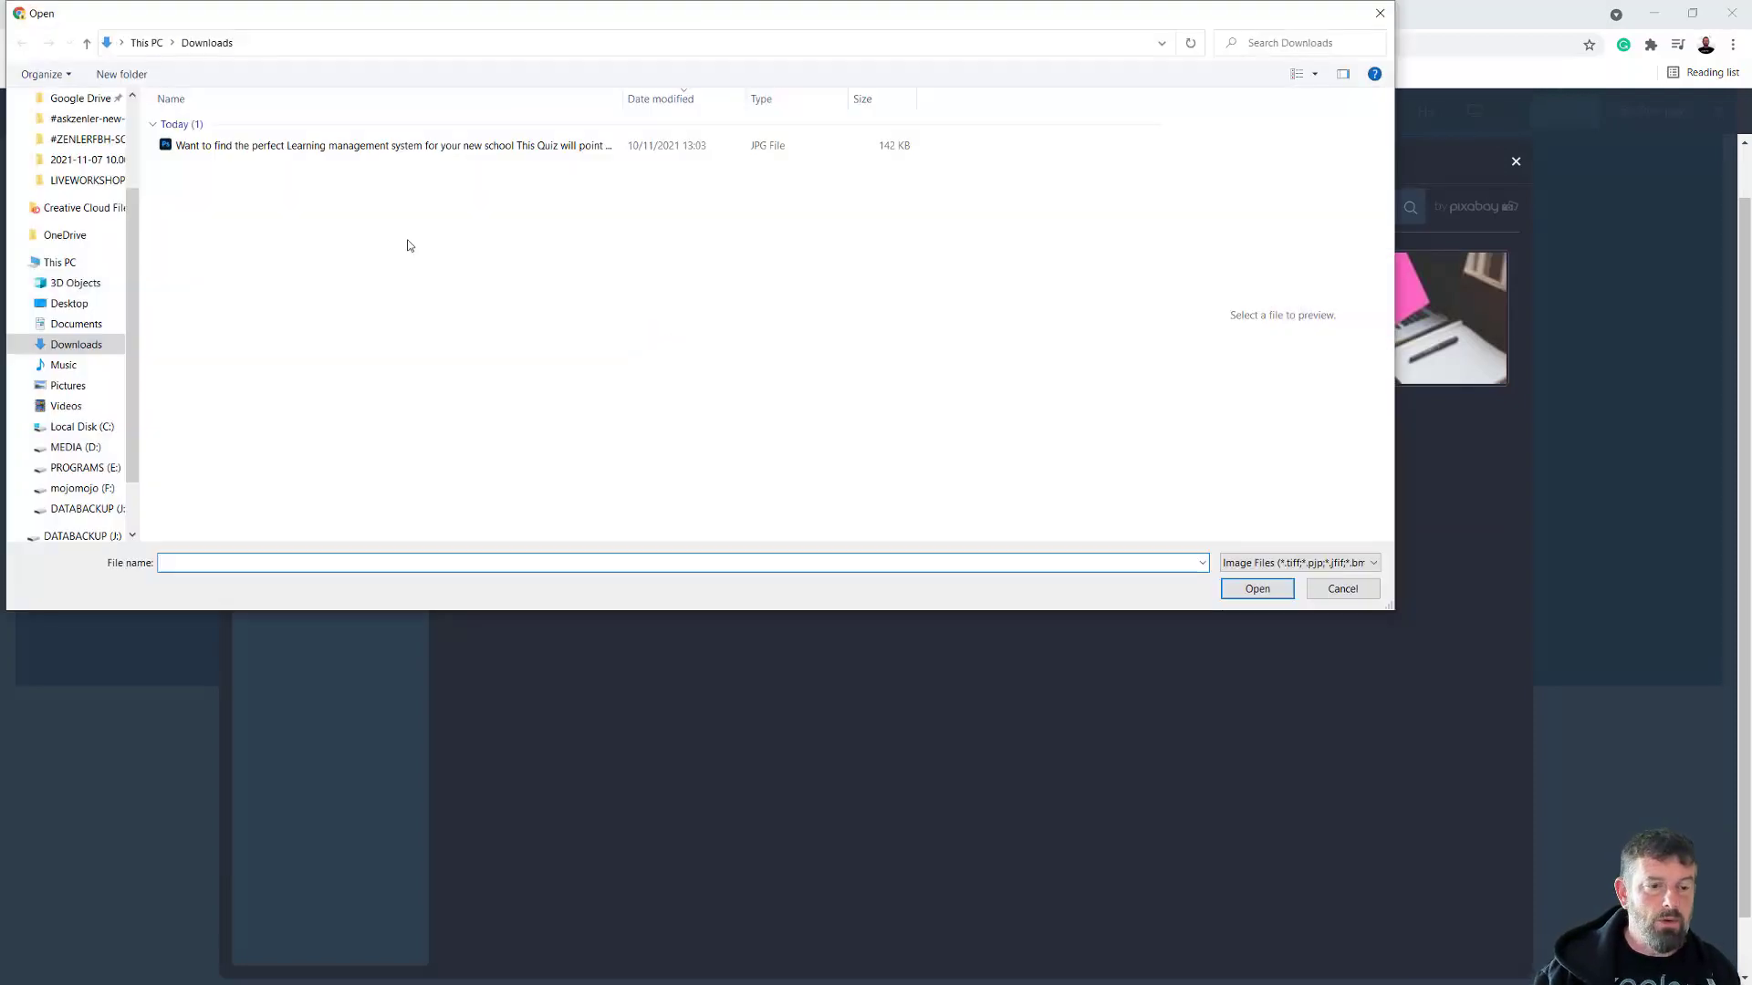
{"action": "left_click", "coordinate": [77, 305]}
{"action": "left_click", "coordinate": [483, 196]}
{"action": "left_click", "coordinate": [1268, 592]}
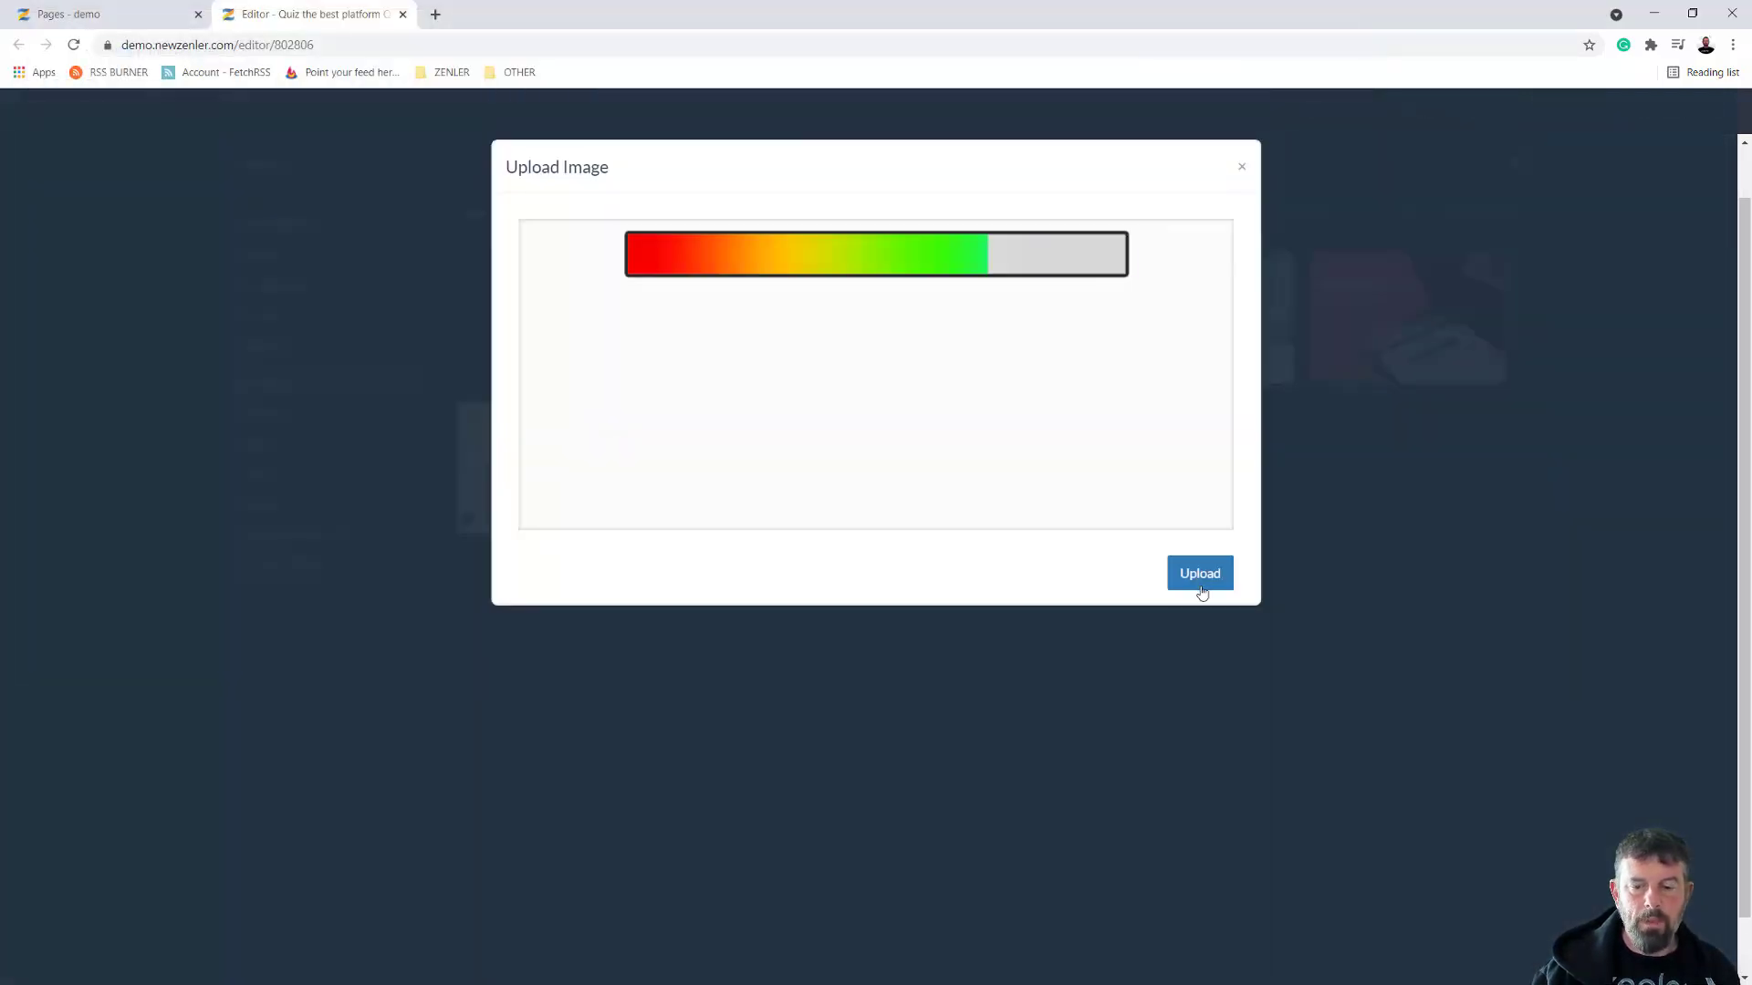
{"action": "left_click", "coordinate": [1201, 584]}
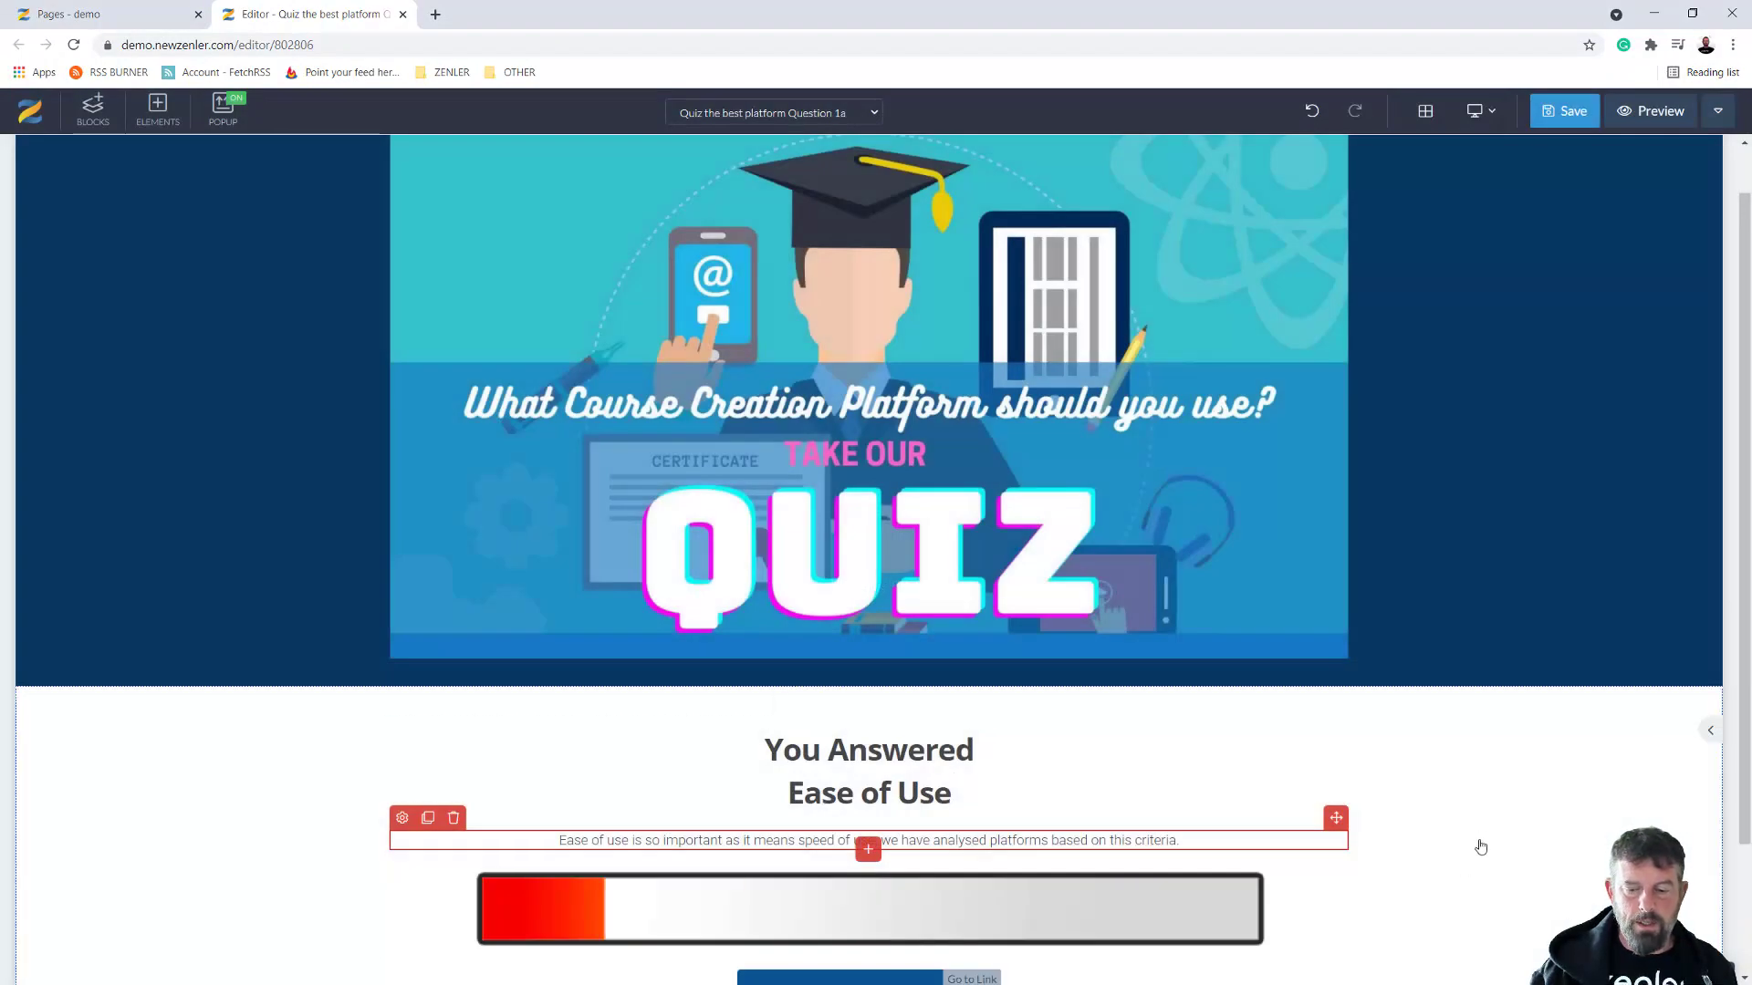
Shrink the progress bar image to about the width of the GO TO QUESTION 2 button and confirm the page's SEO settings
{"action": "scroll", "coordinate": [1479, 830], "scroll_direction": "down", "scroll_amount": 2}
{"action": "left_click", "coordinate": [1238, 776]}
{"action": "left_click_drag", "start_coordinate": [1269, 785], "coordinate": [913, 760]}
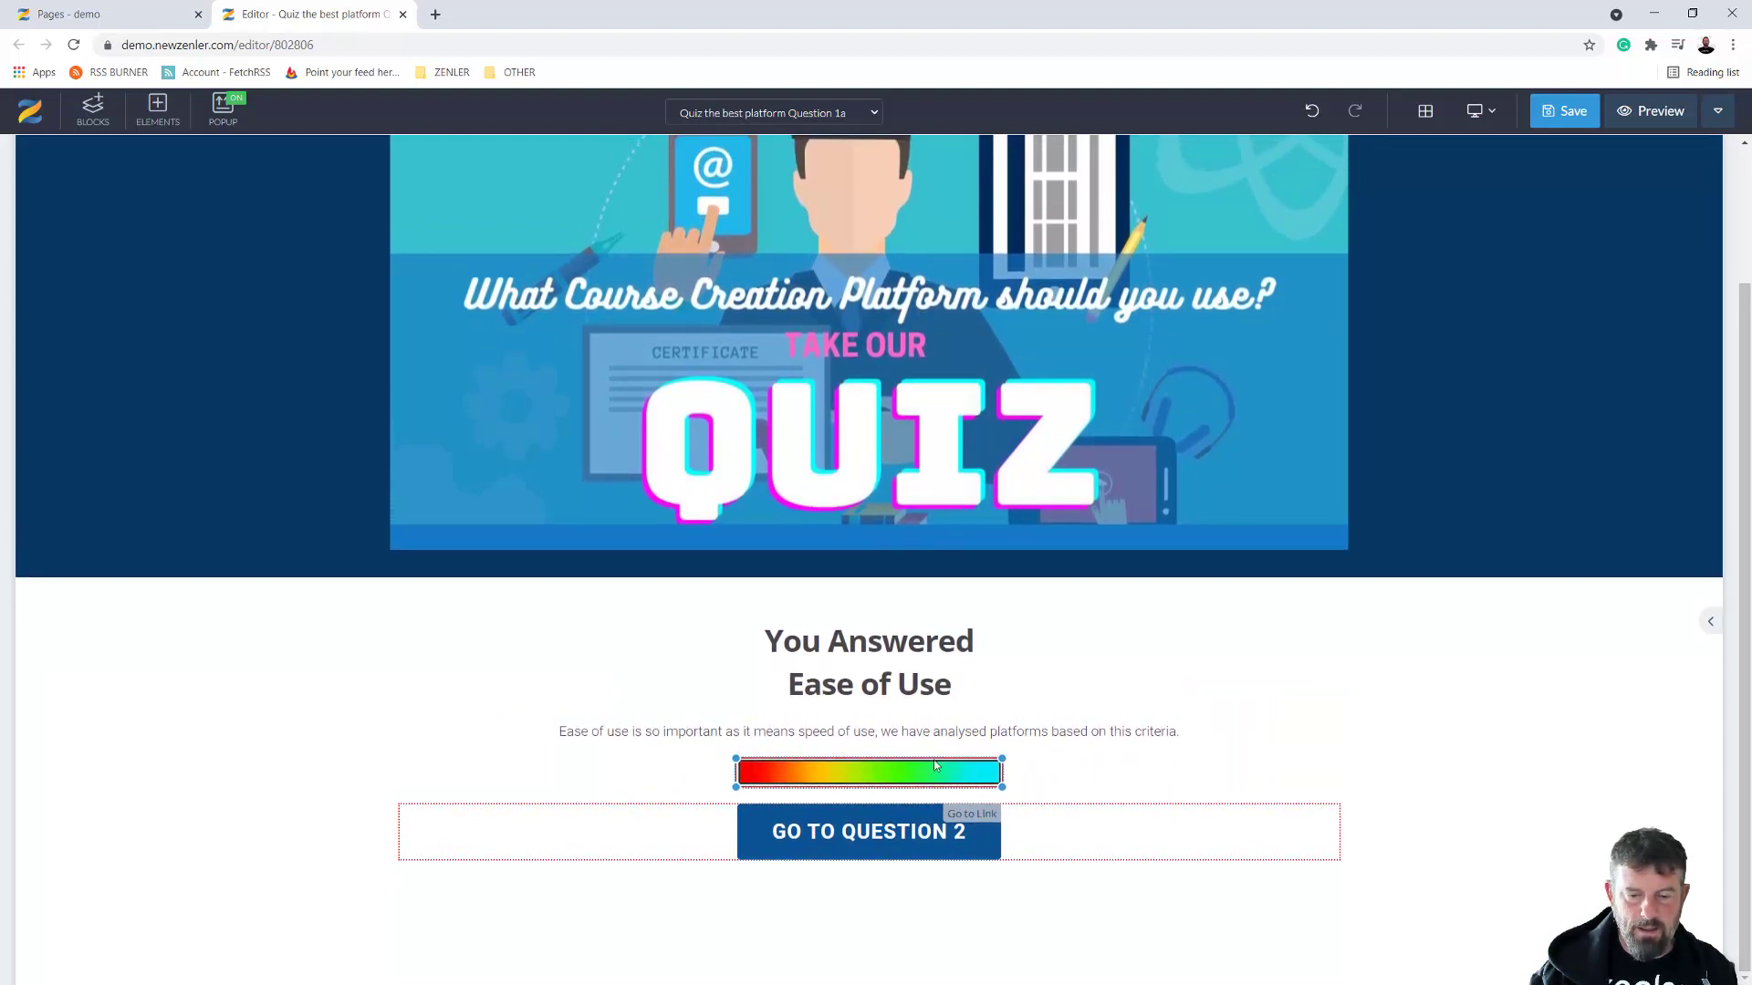
{"action": "left_click", "coordinate": [1556, 767]}
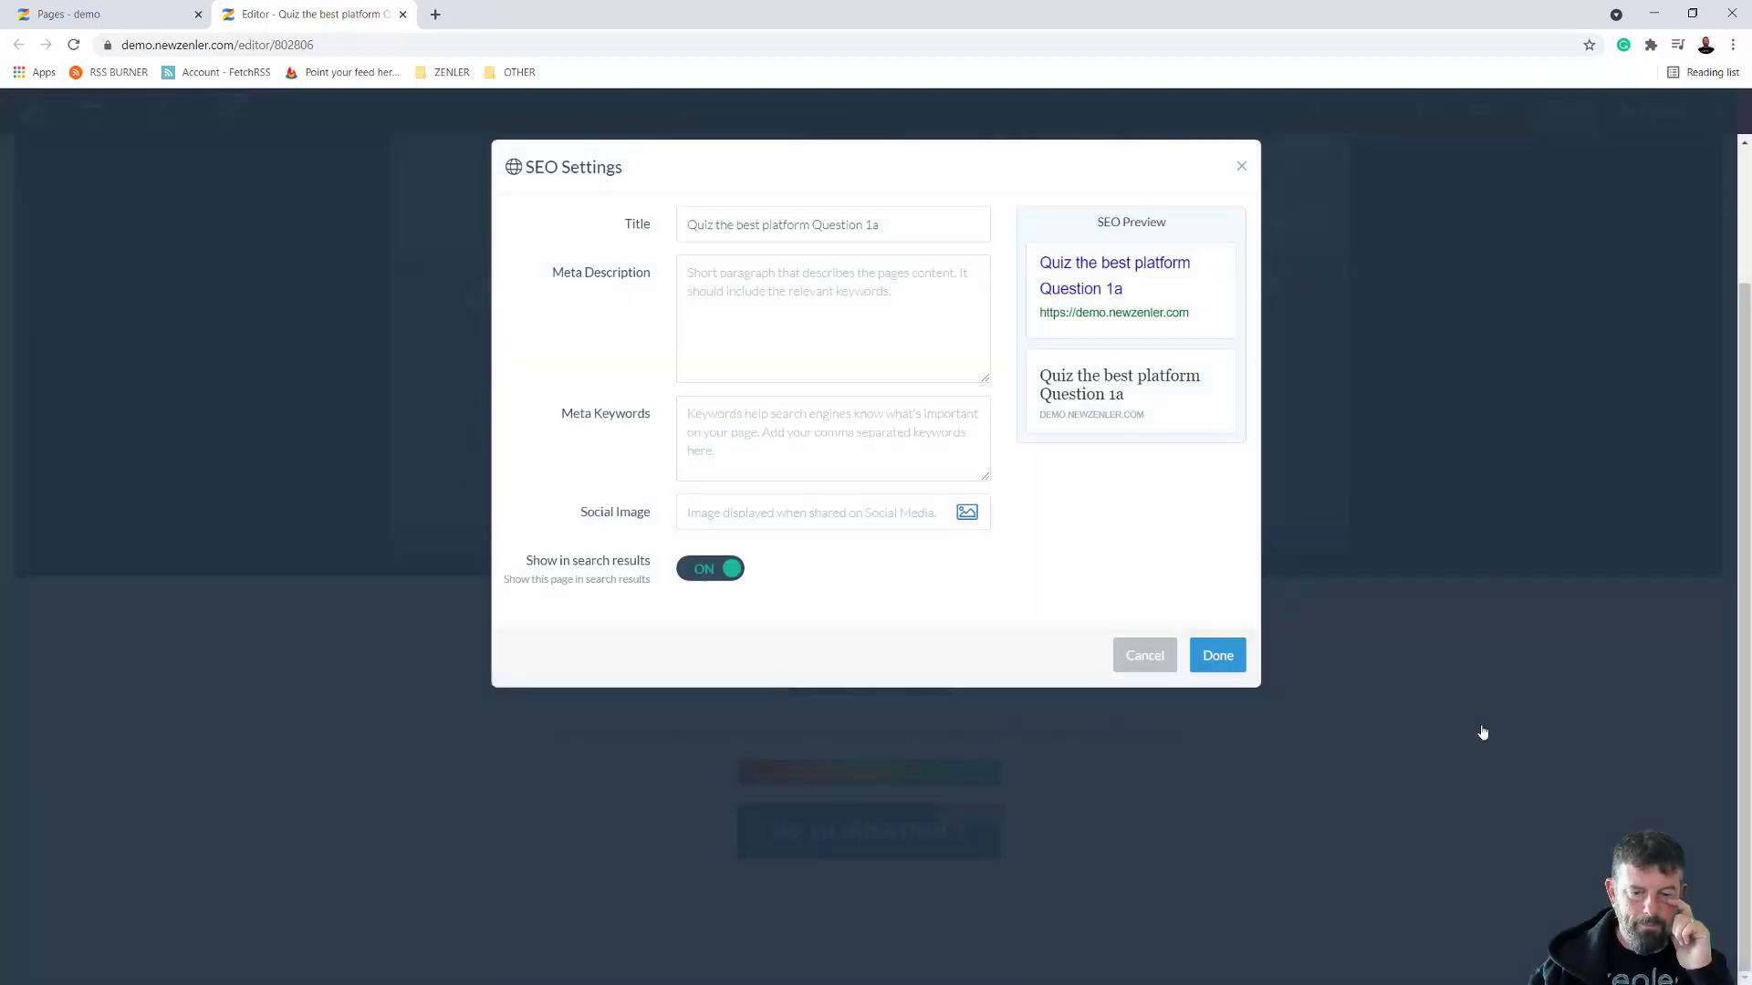
{"action": "left_click", "coordinate": [1222, 658]}
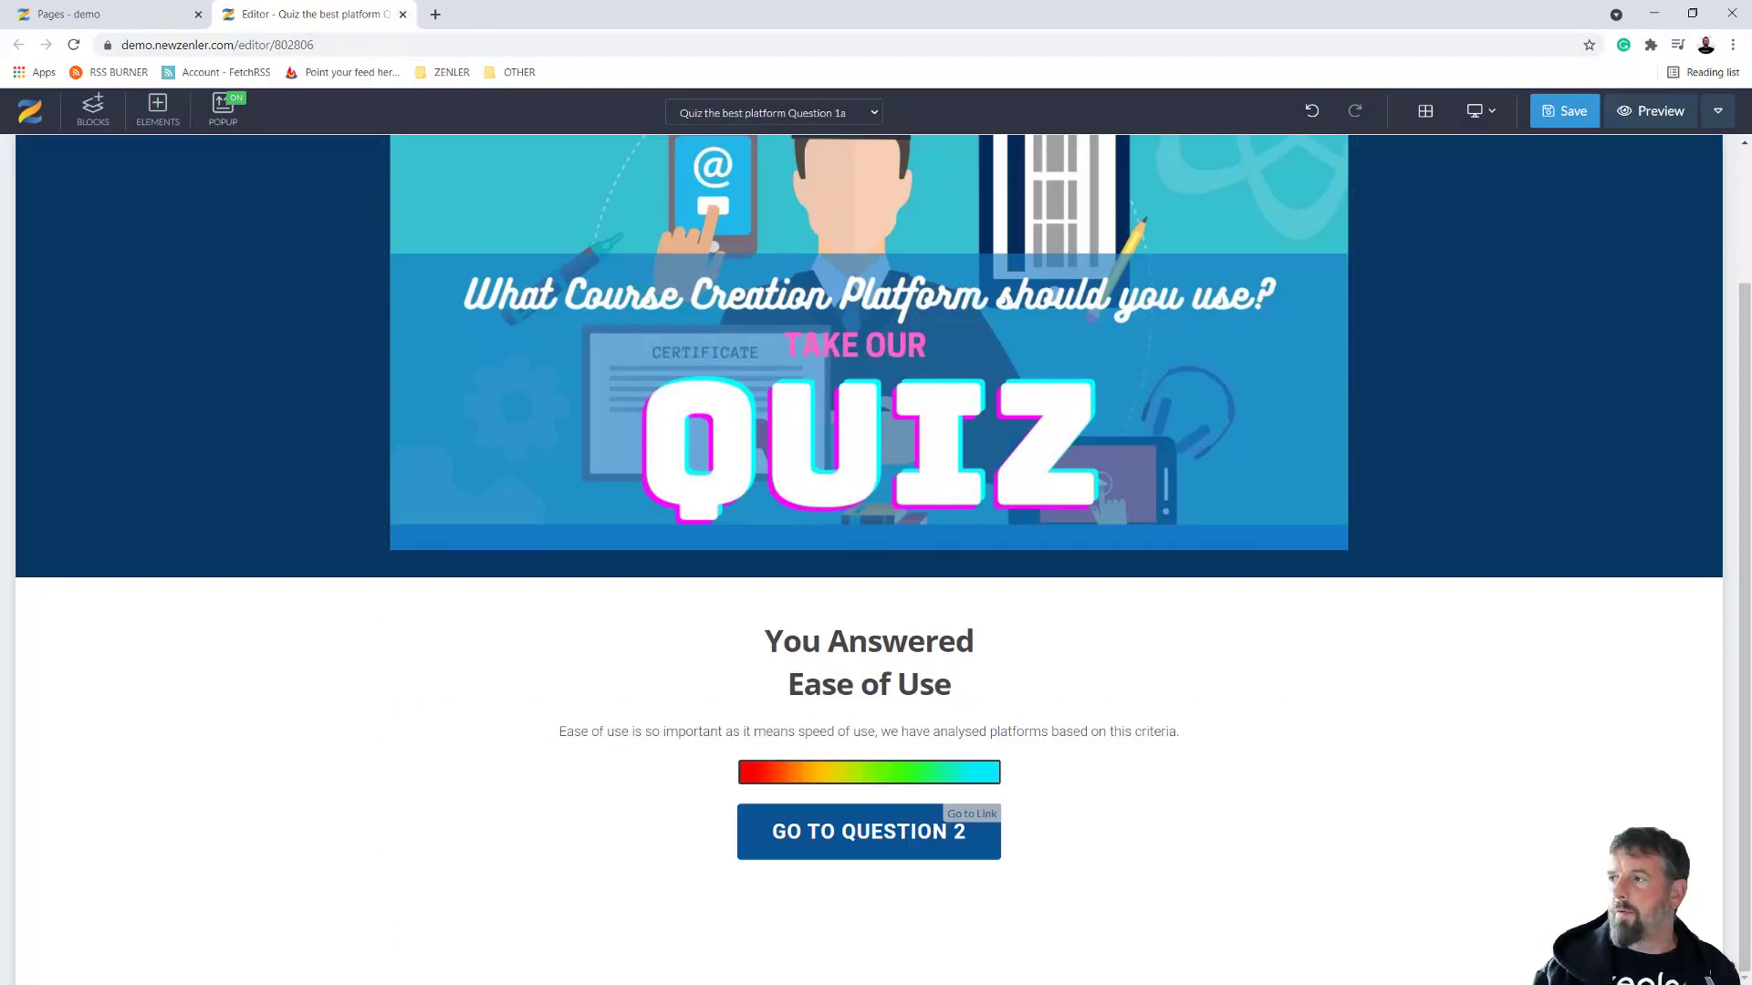
Consult the quiz flowchart PDF in Adobe Acrobat, and save and close the Question 1a page in the Zenler editor
{"action": "left_click_drag", "start_coordinate": [2, 144], "coordinate": [171, 146]}
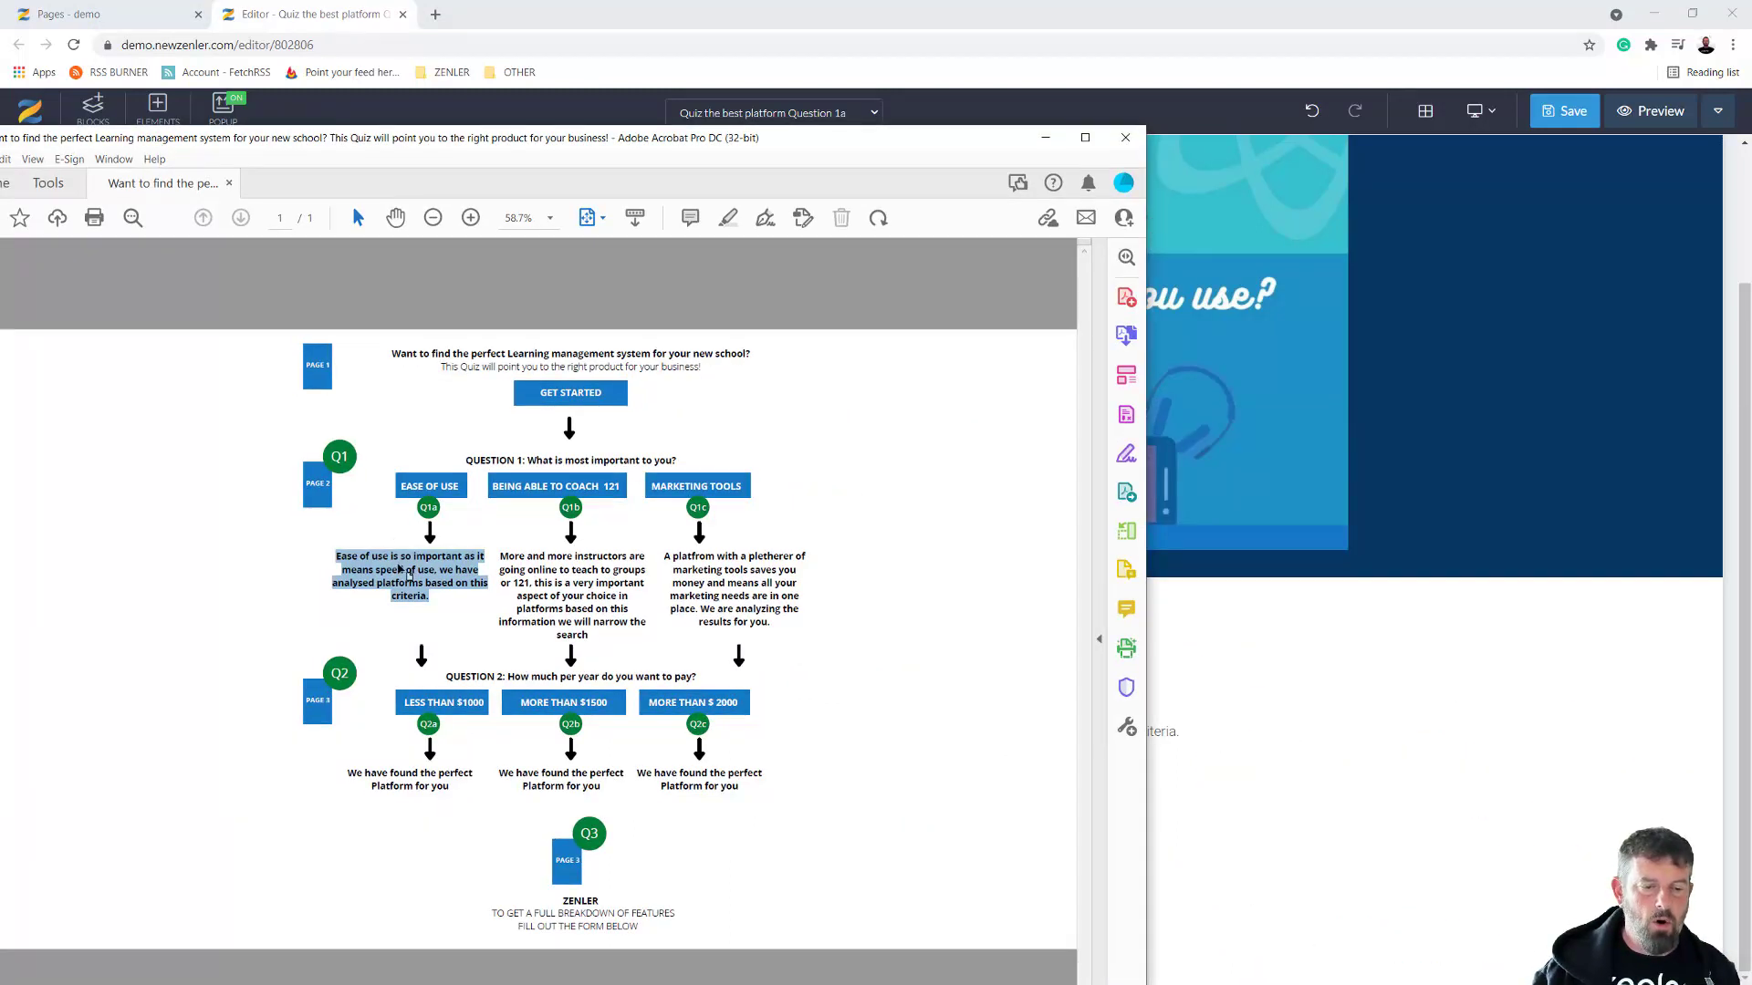
{"action": "left_click_drag", "start_coordinate": [448, 138], "coordinate": [1751, 544]}
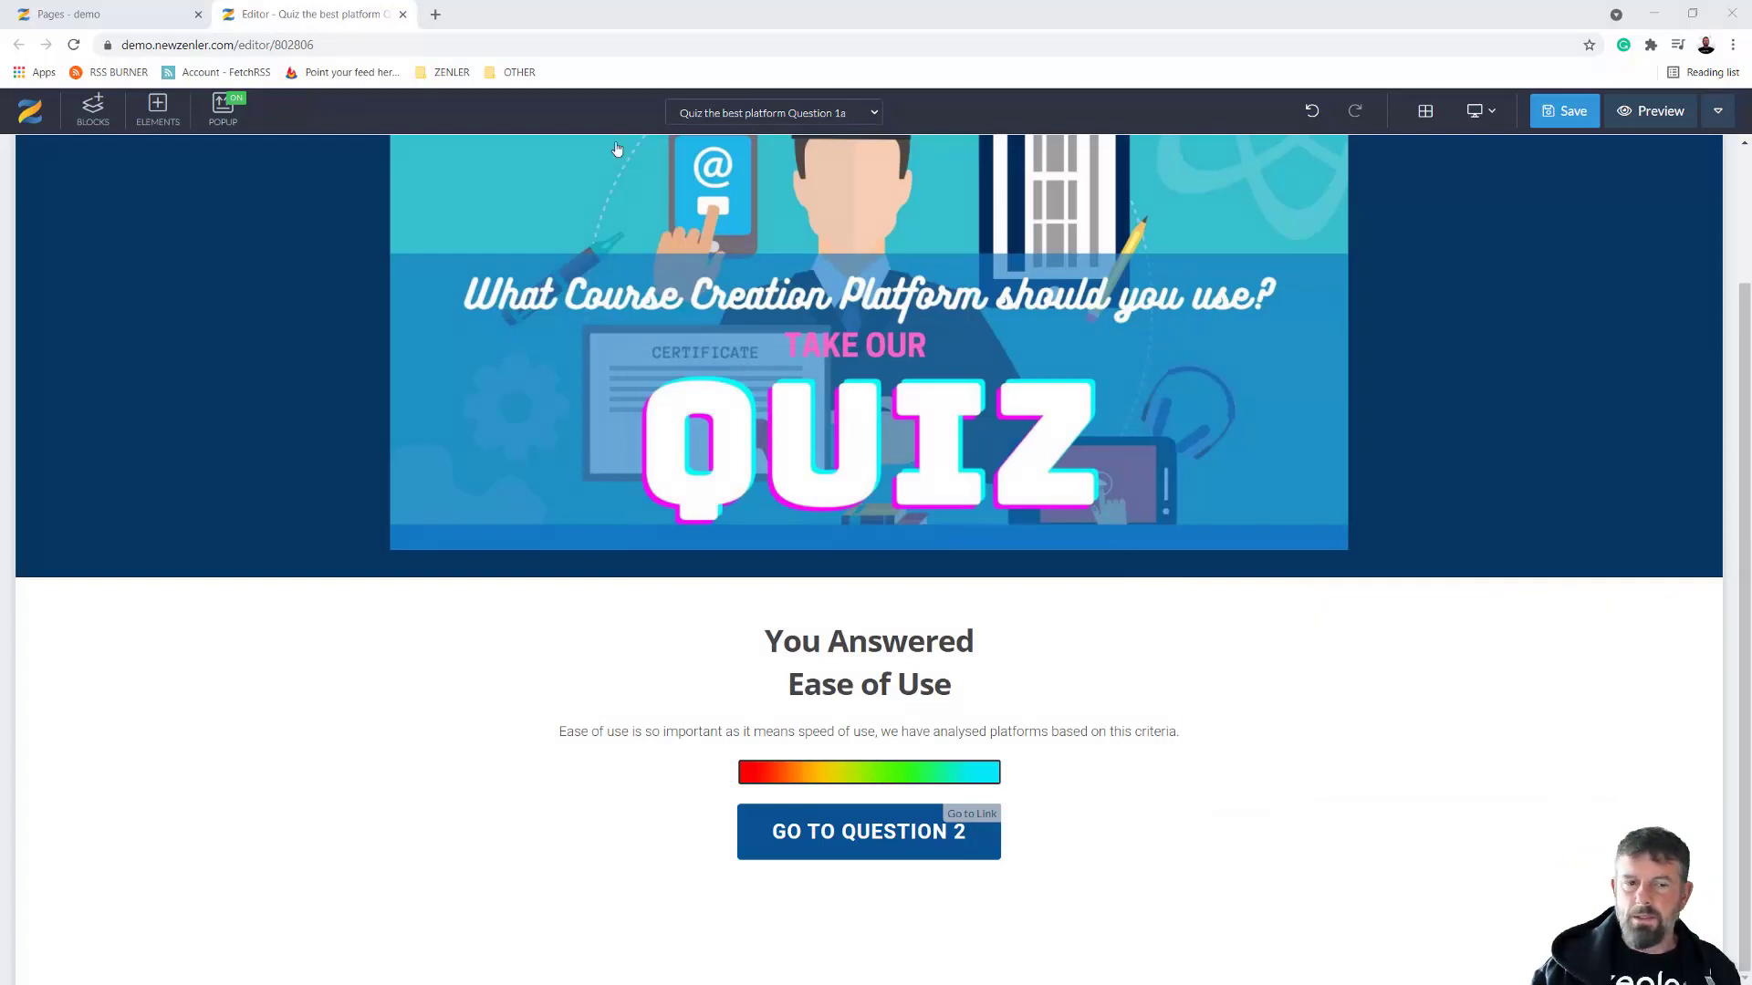
{"action": "left_click", "coordinate": [402, 14]}
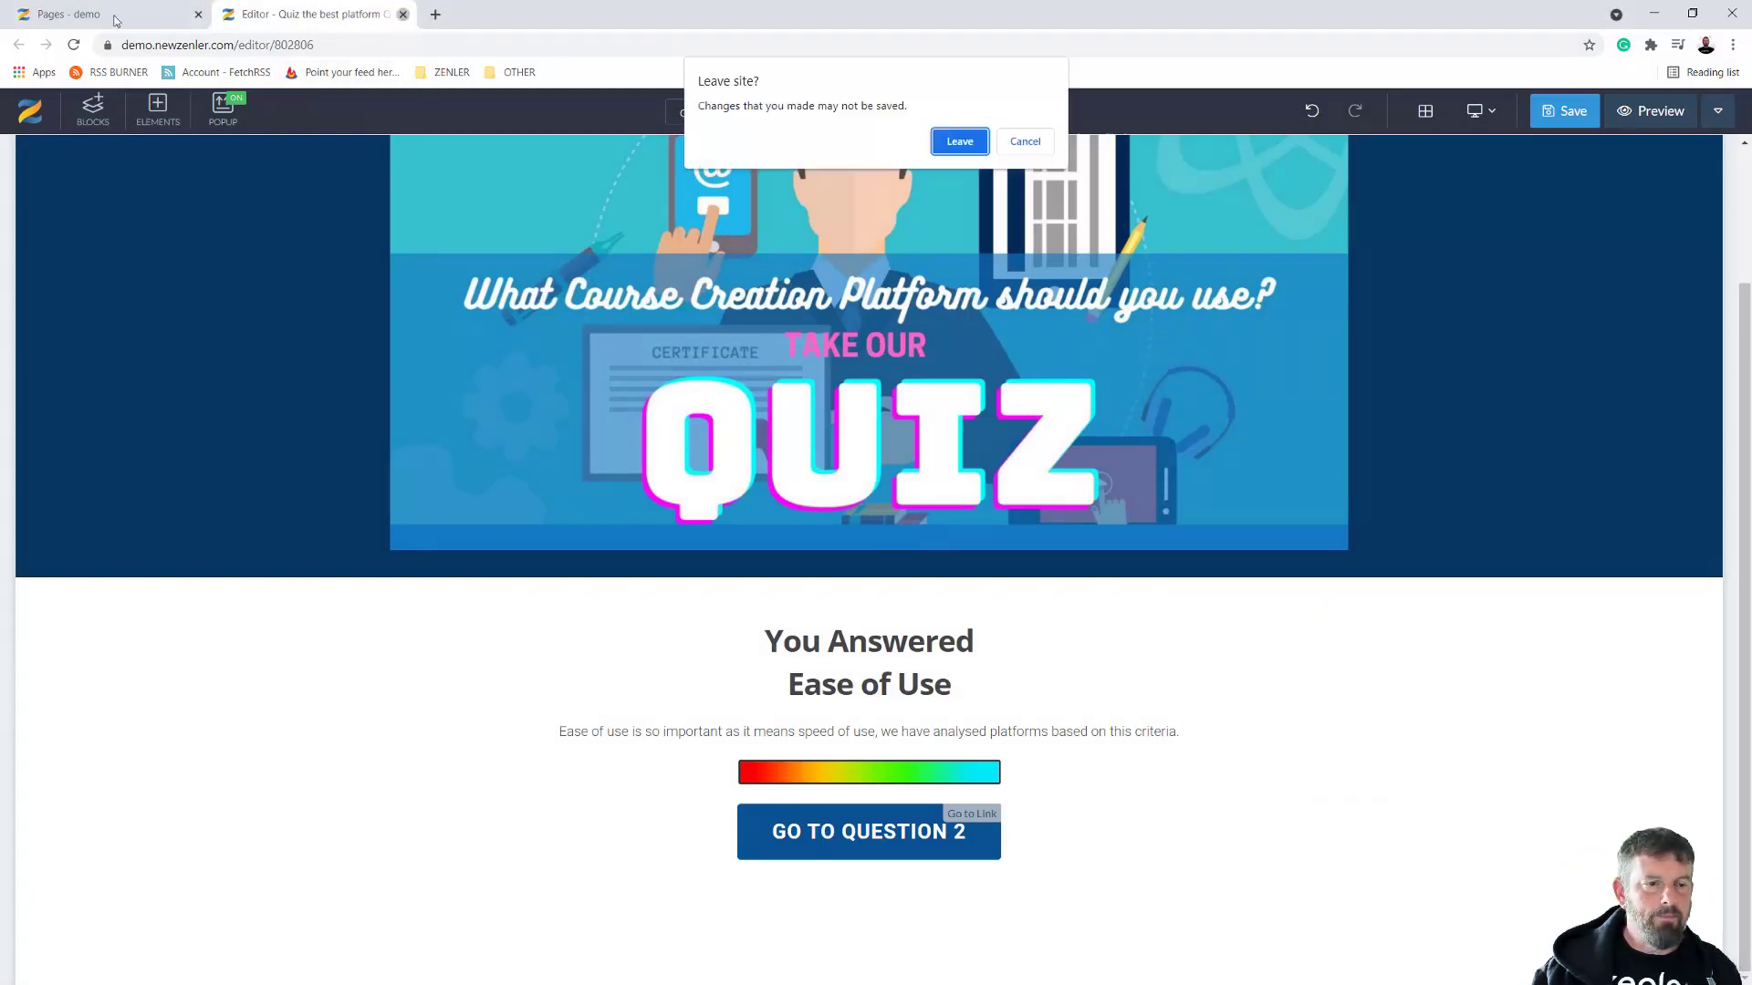
{"action": "left_click", "coordinate": [1025, 142]}
{"action": "left_click", "coordinate": [1556, 114]}
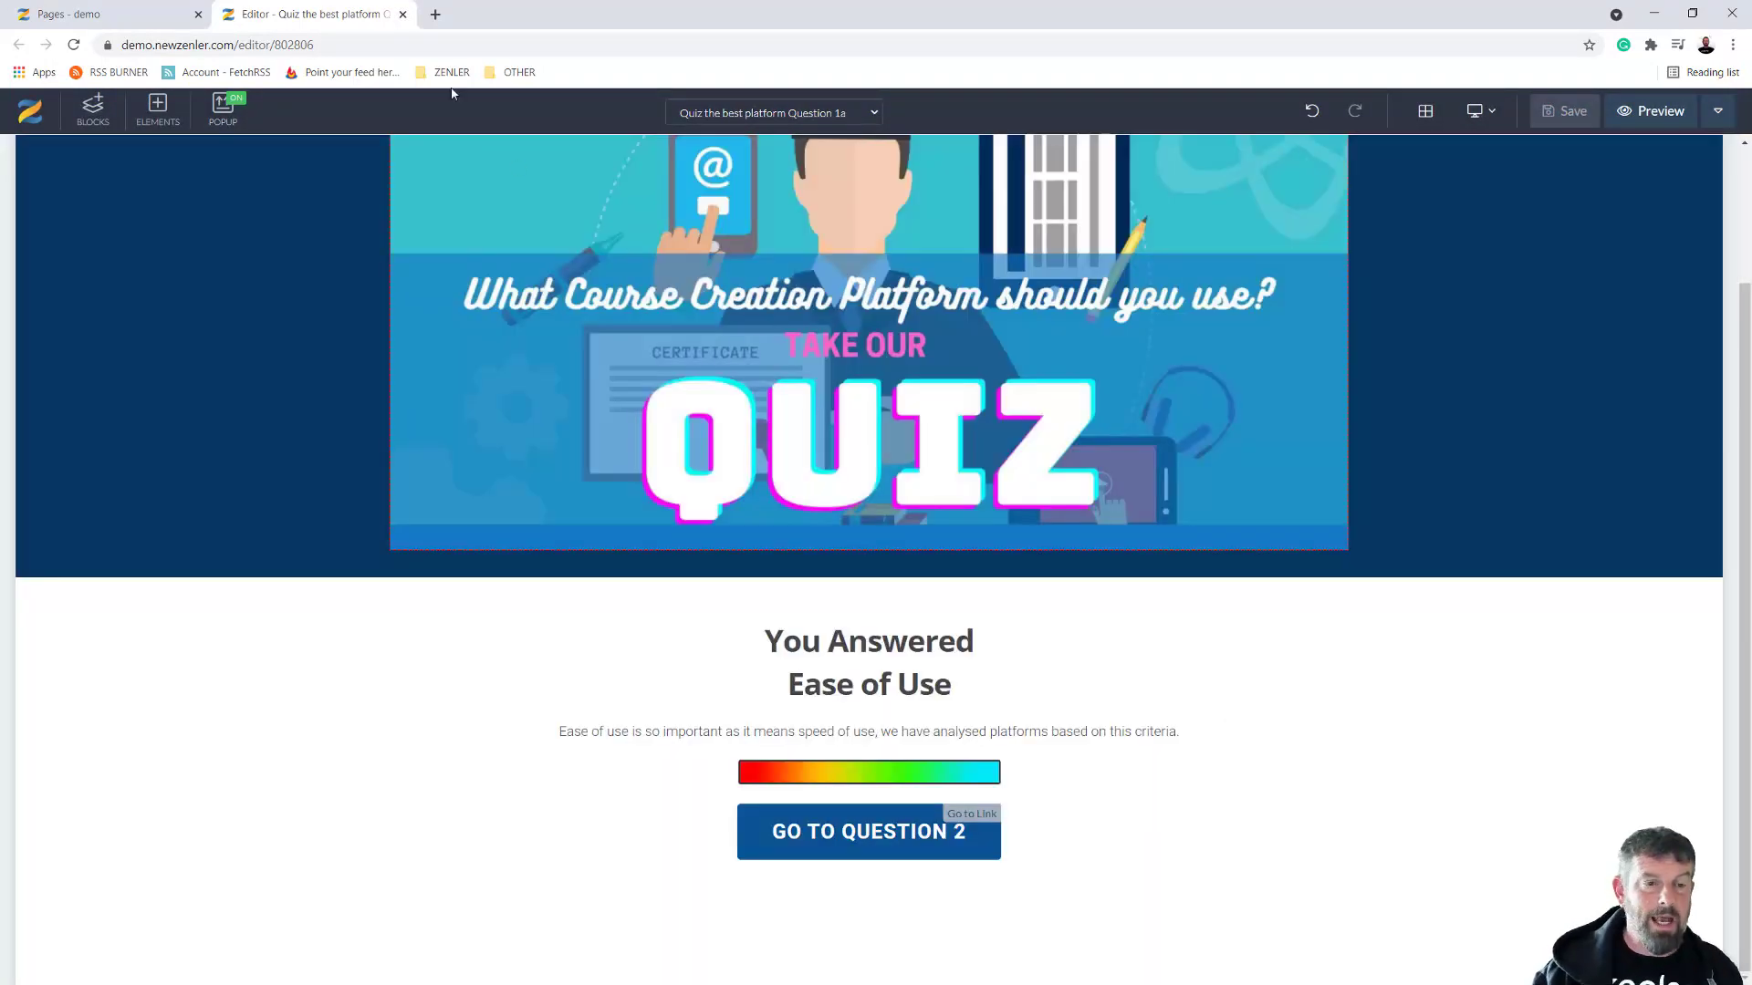
{"action": "left_click", "coordinate": [402, 15]}
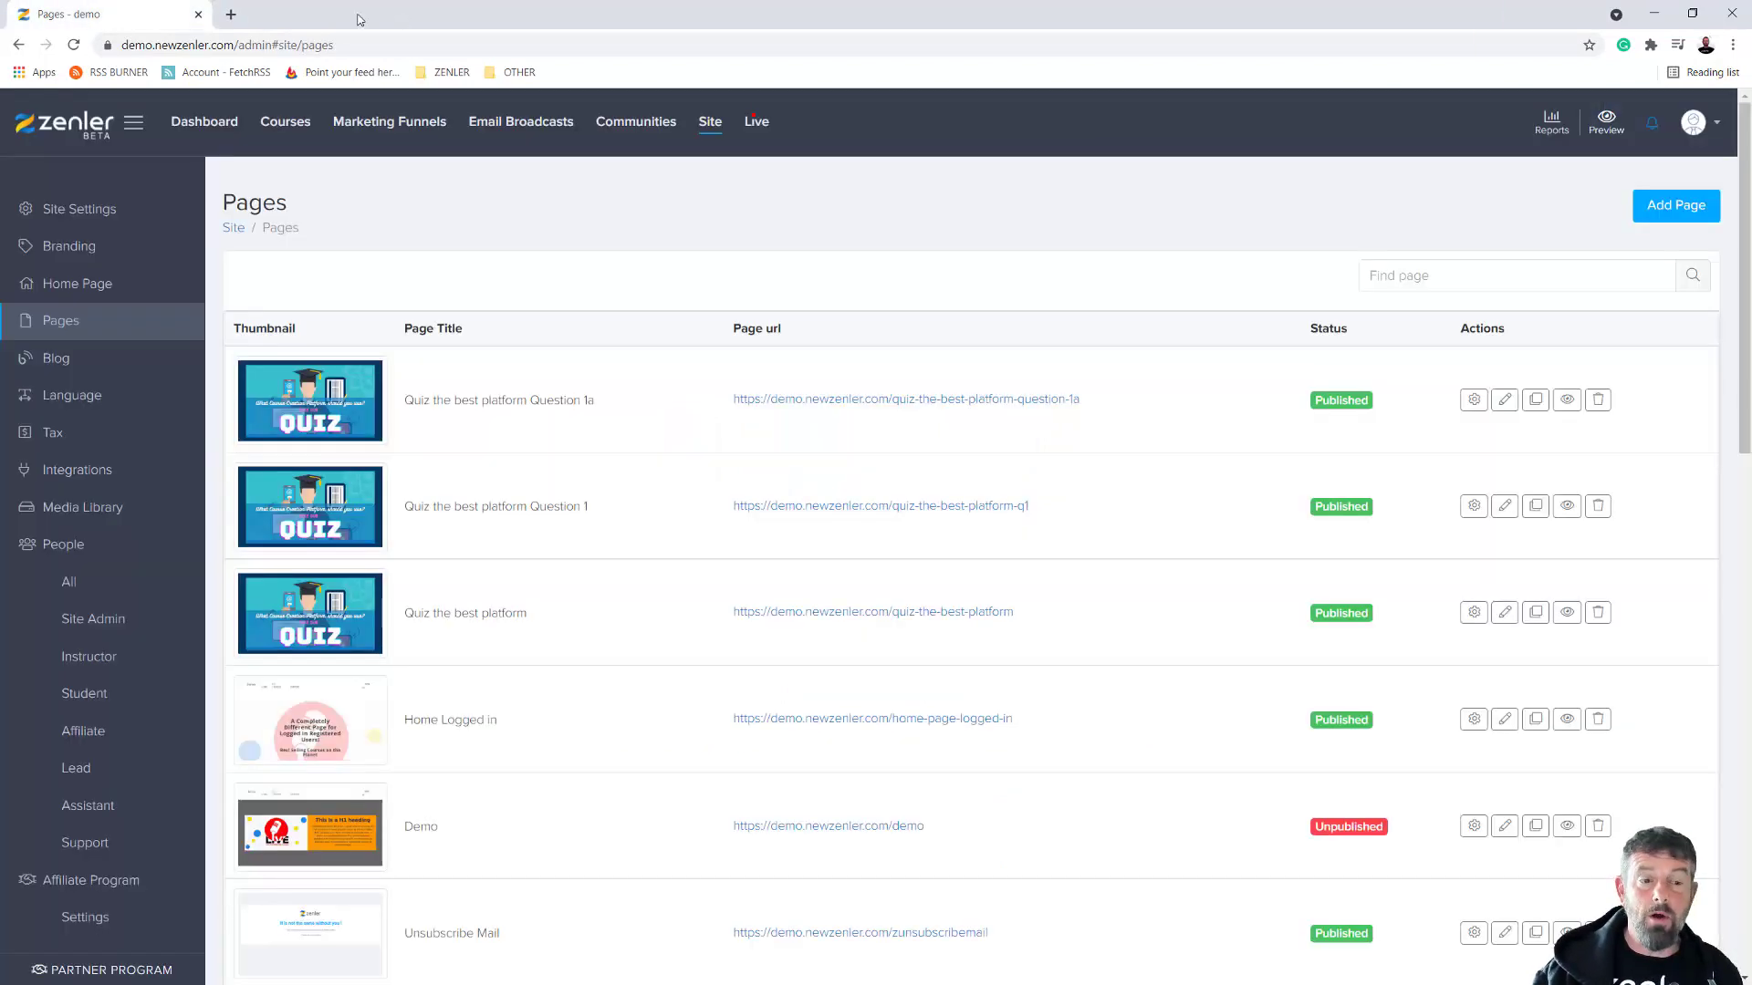
Clone the Question 1a page, naming the copy "Quiz the best platform Question 1b" with the URL ending quiz-the-best-platform-question-1b
{"action": "left_click", "coordinate": [1536, 401]}
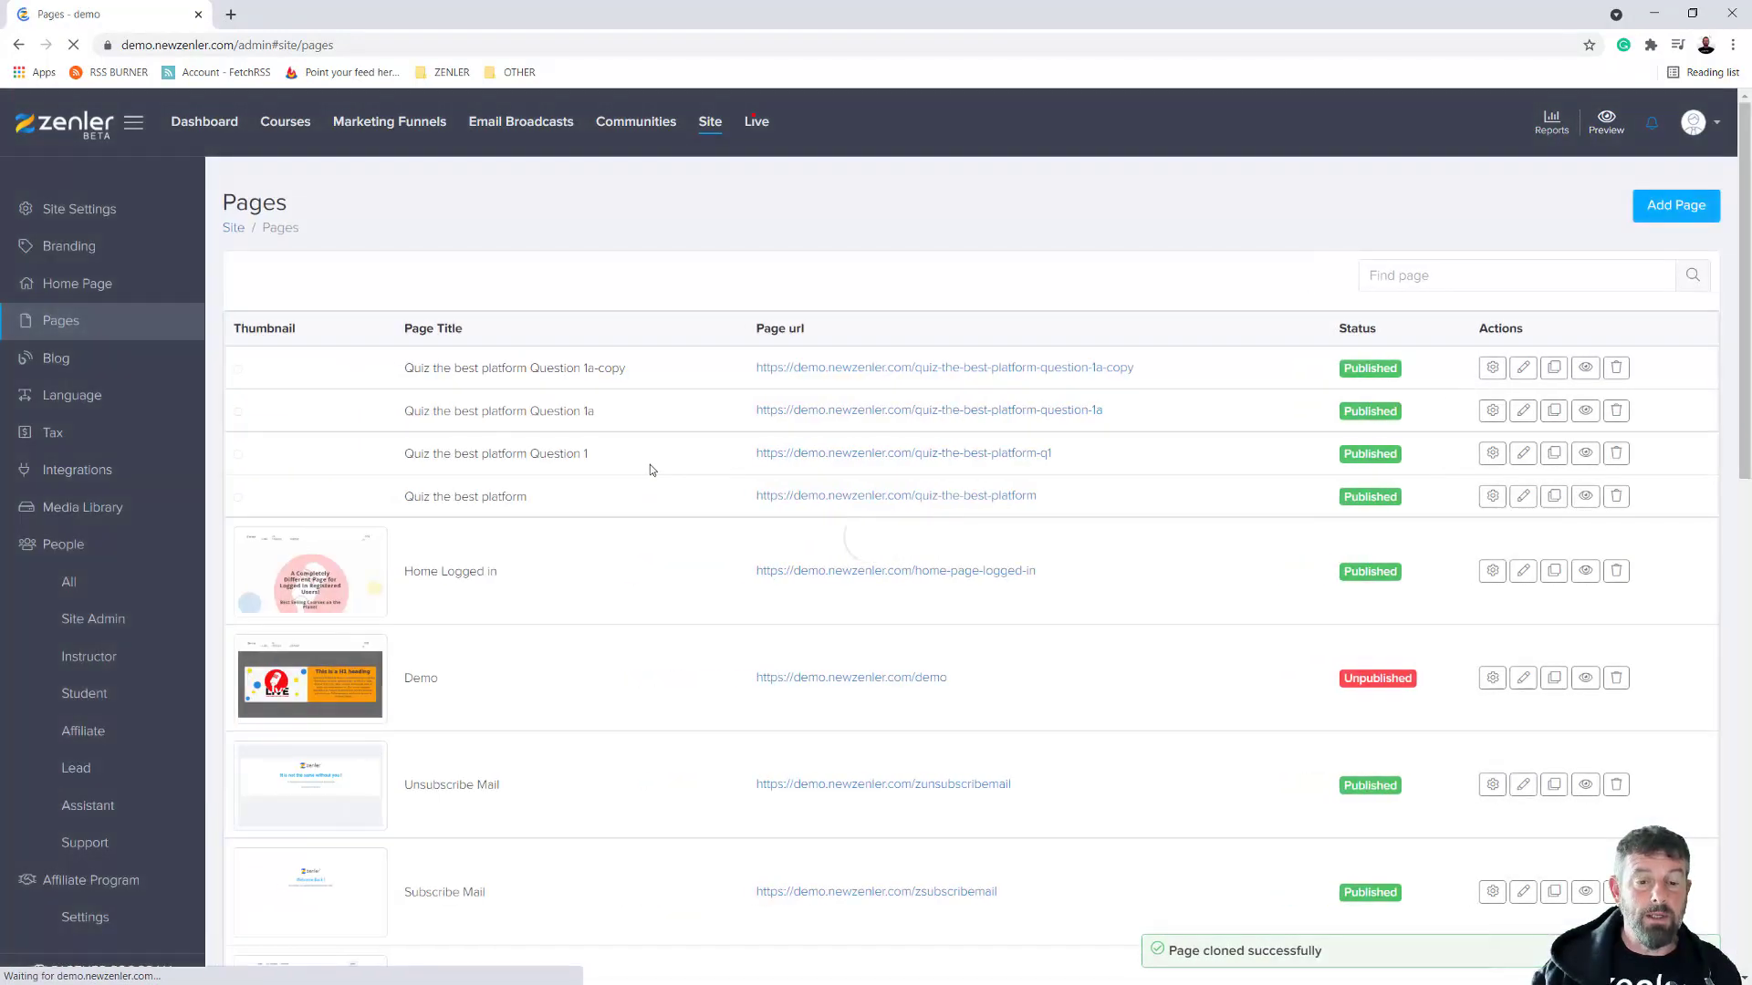
{"action": "left_click", "coordinate": [1492, 399]}
{"action": "left_click_drag", "start_coordinate": [690, 319], "coordinate": [809, 320]}
{"action": "type", "text": "1b"}
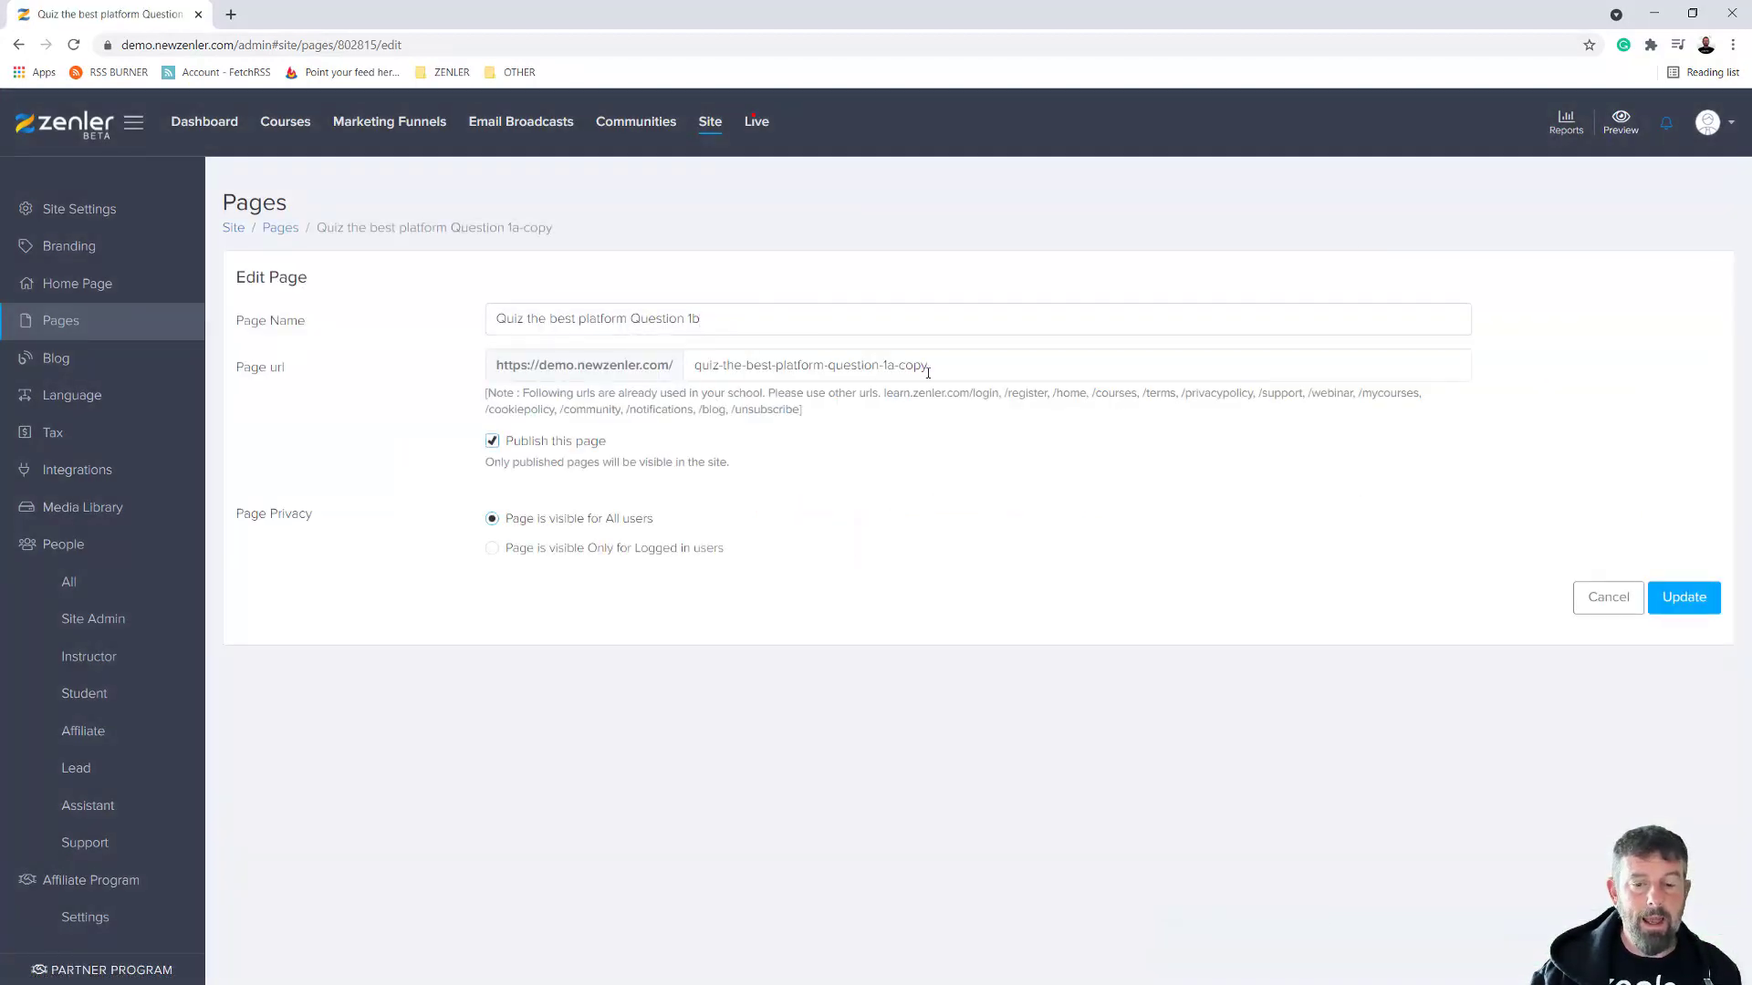
{"action": "left_click_drag", "start_coordinate": [888, 365], "coordinate": [928, 365]}
{"action": "type", "text": "b"}
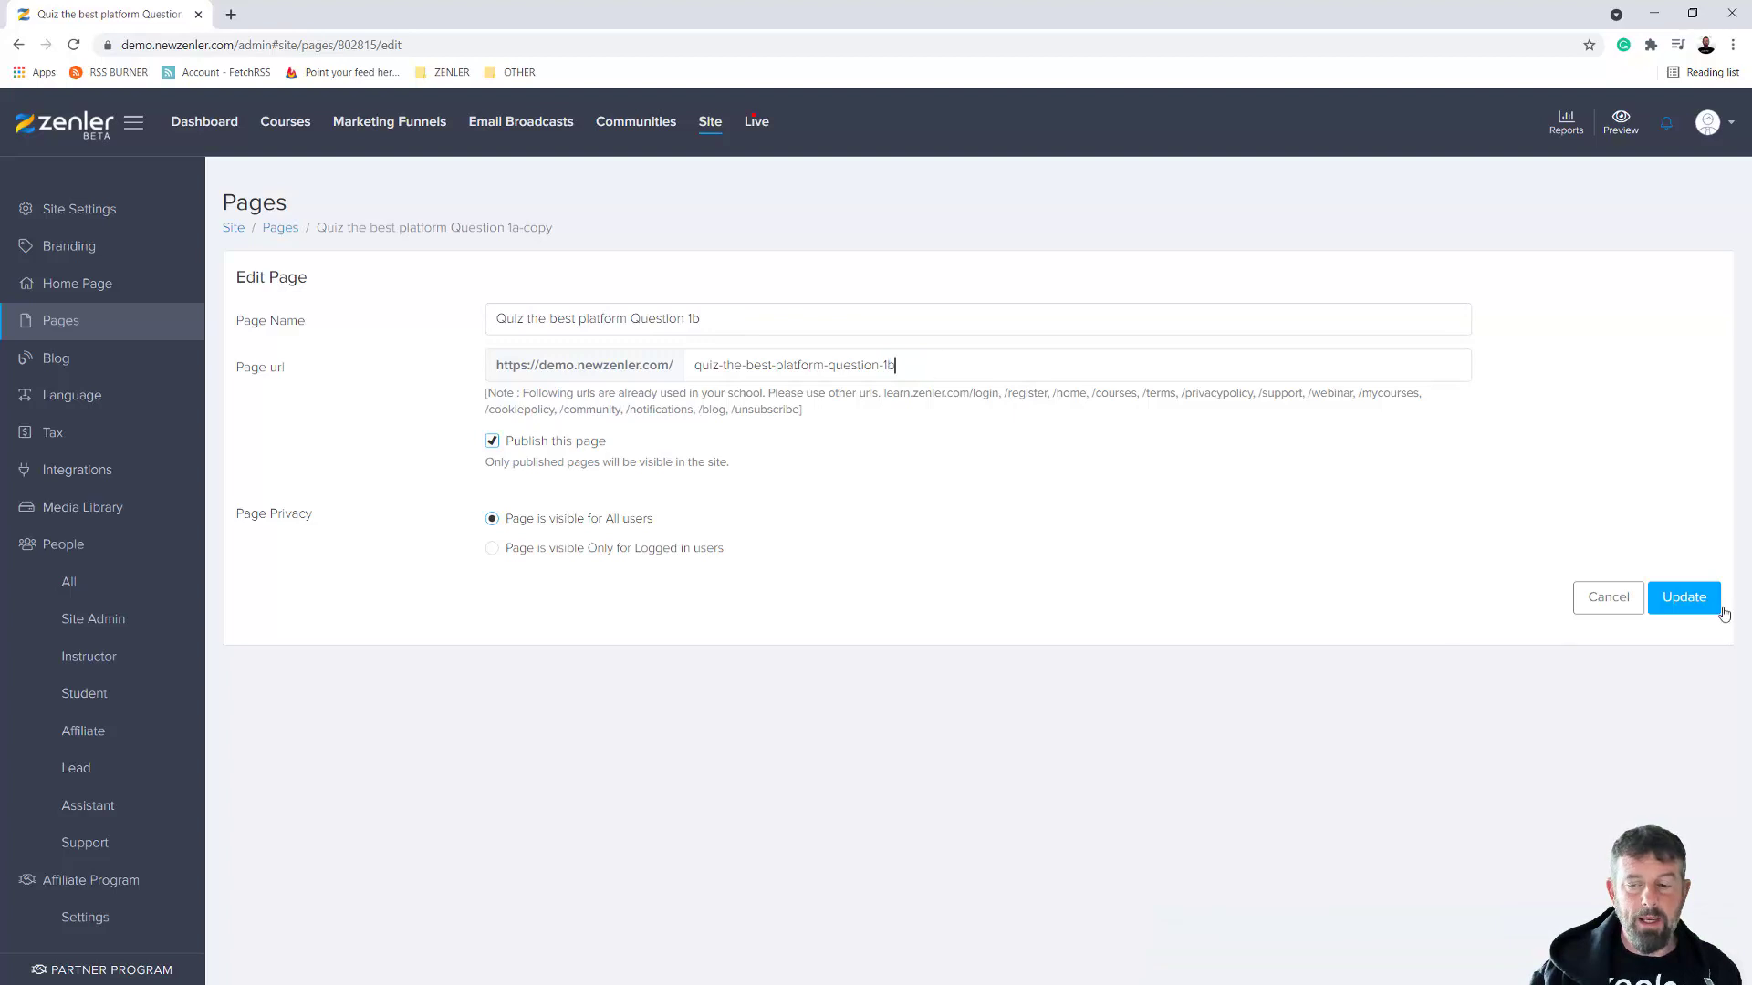
{"action": "left_click", "coordinate": [1684, 599]}
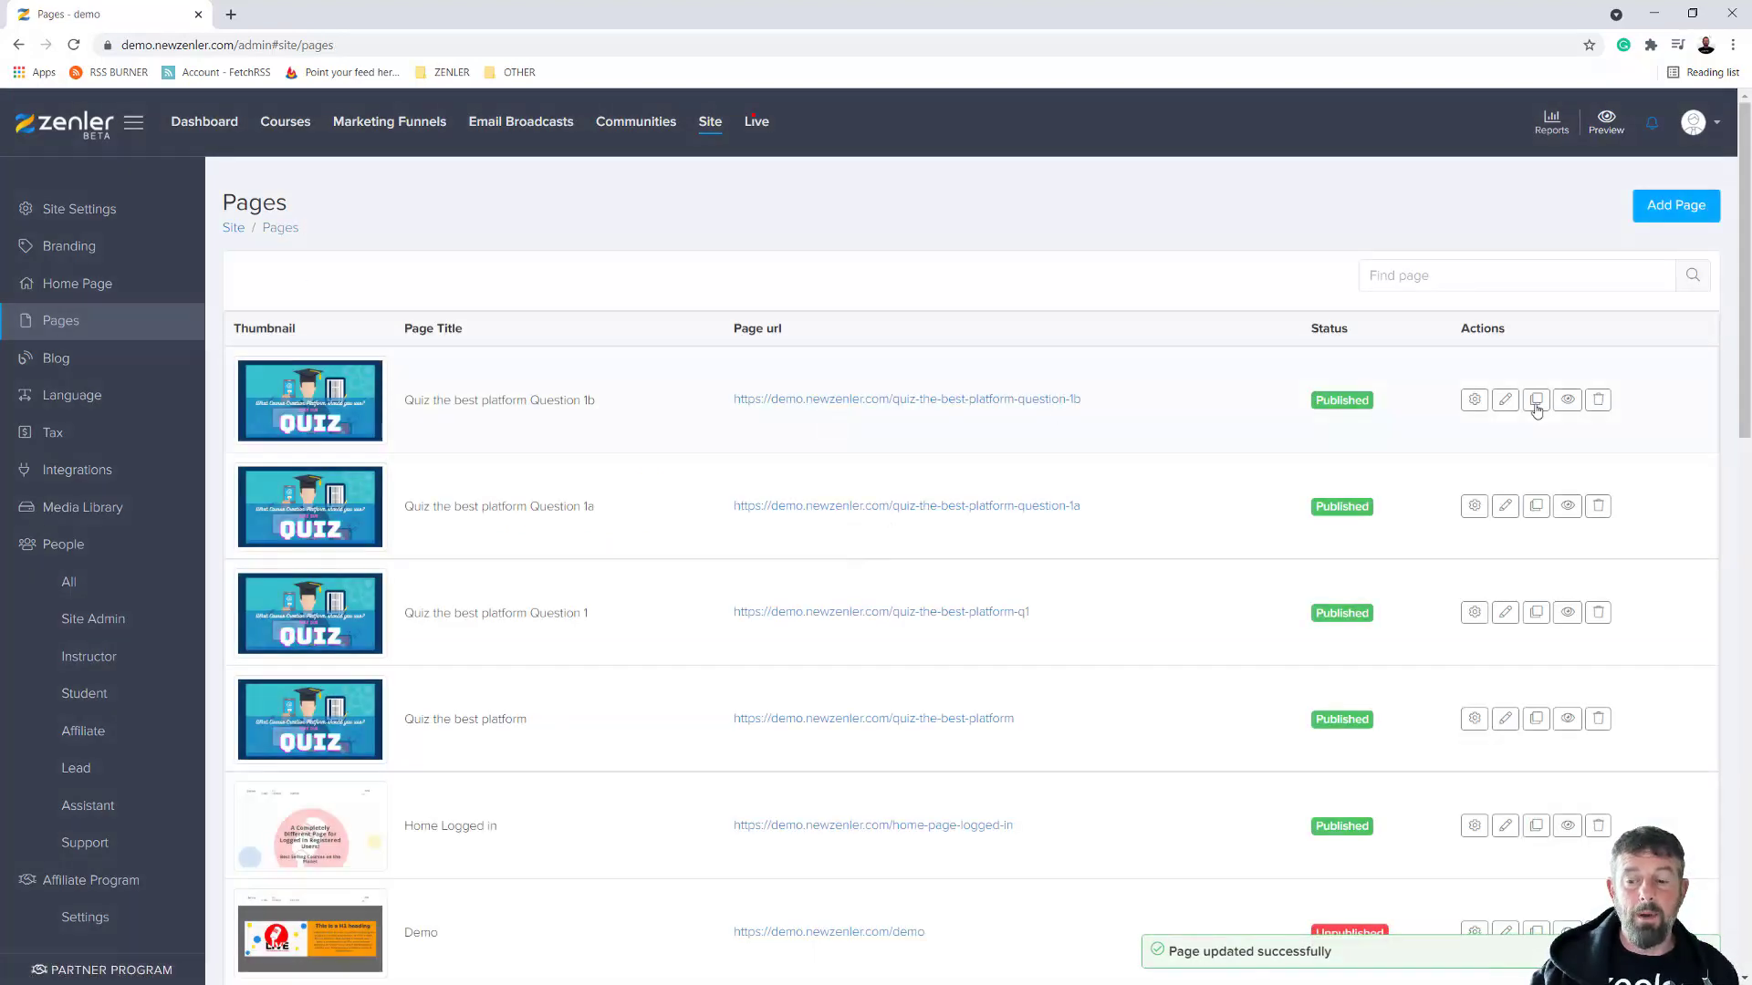
Clone the Question 1b page, naming the copy "Quiz the best platform Question 1c" with the URL ending quiz-the-best-platform-question-1c
{"action": "left_click", "coordinate": [1536, 404]}
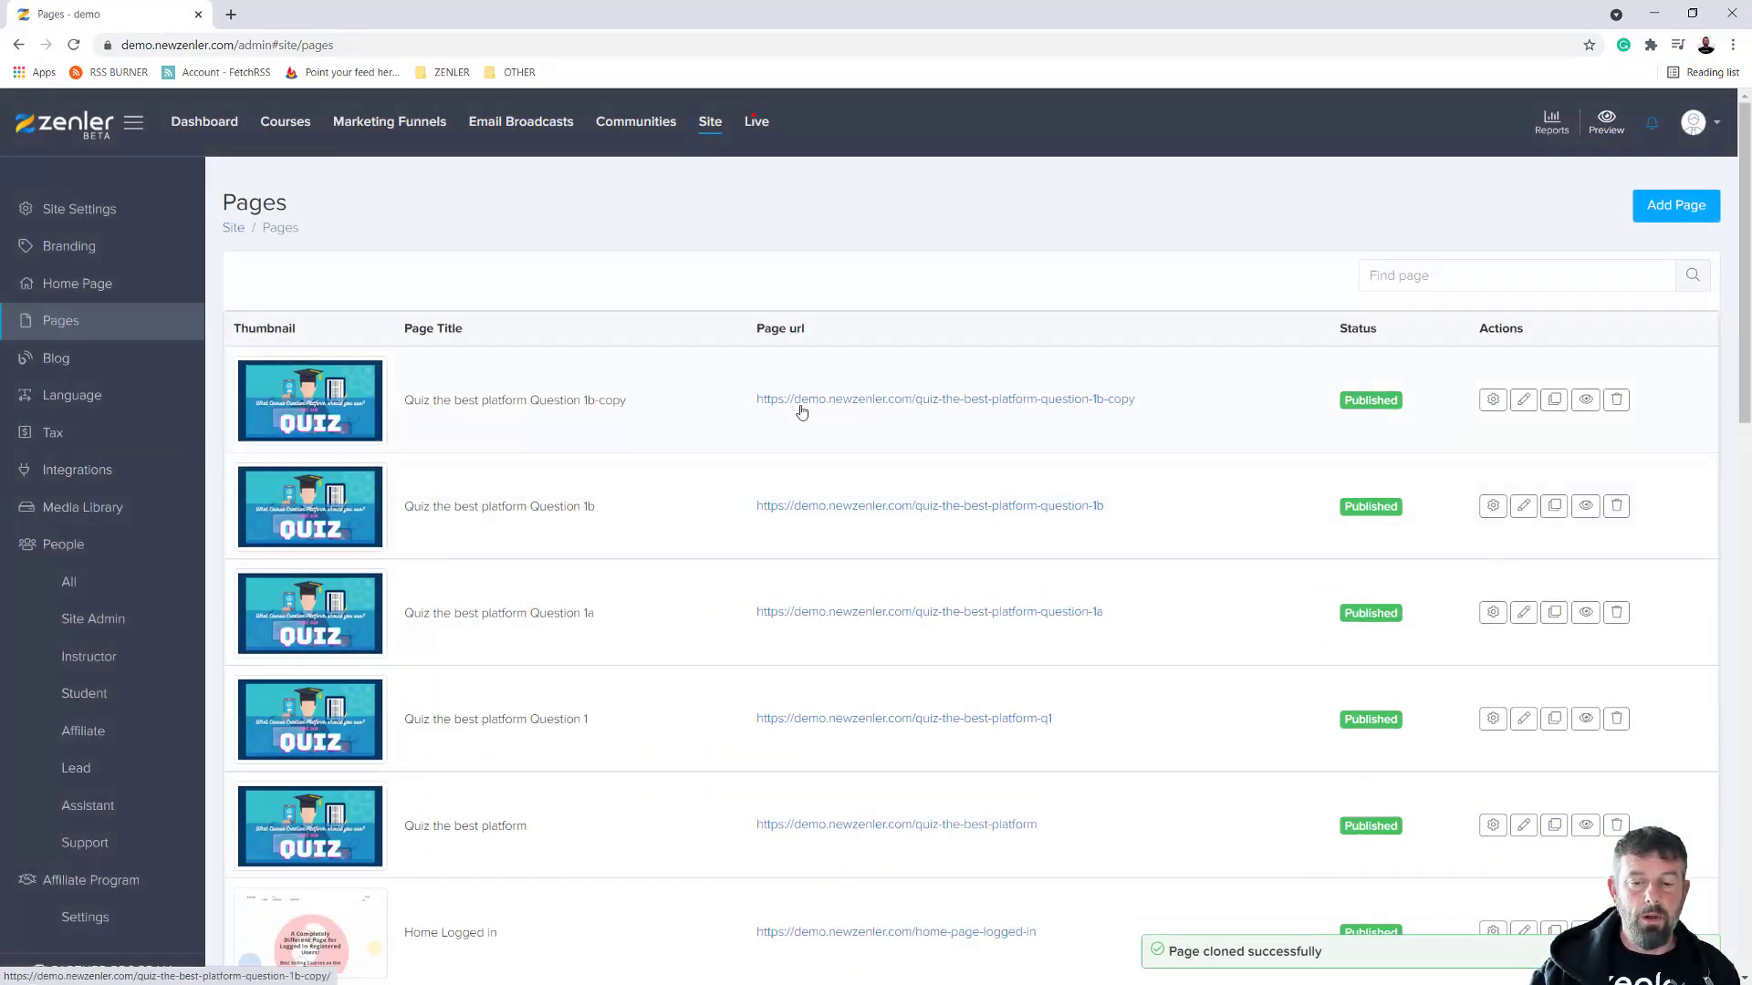
{"action": "left_click", "coordinate": [1493, 399]}
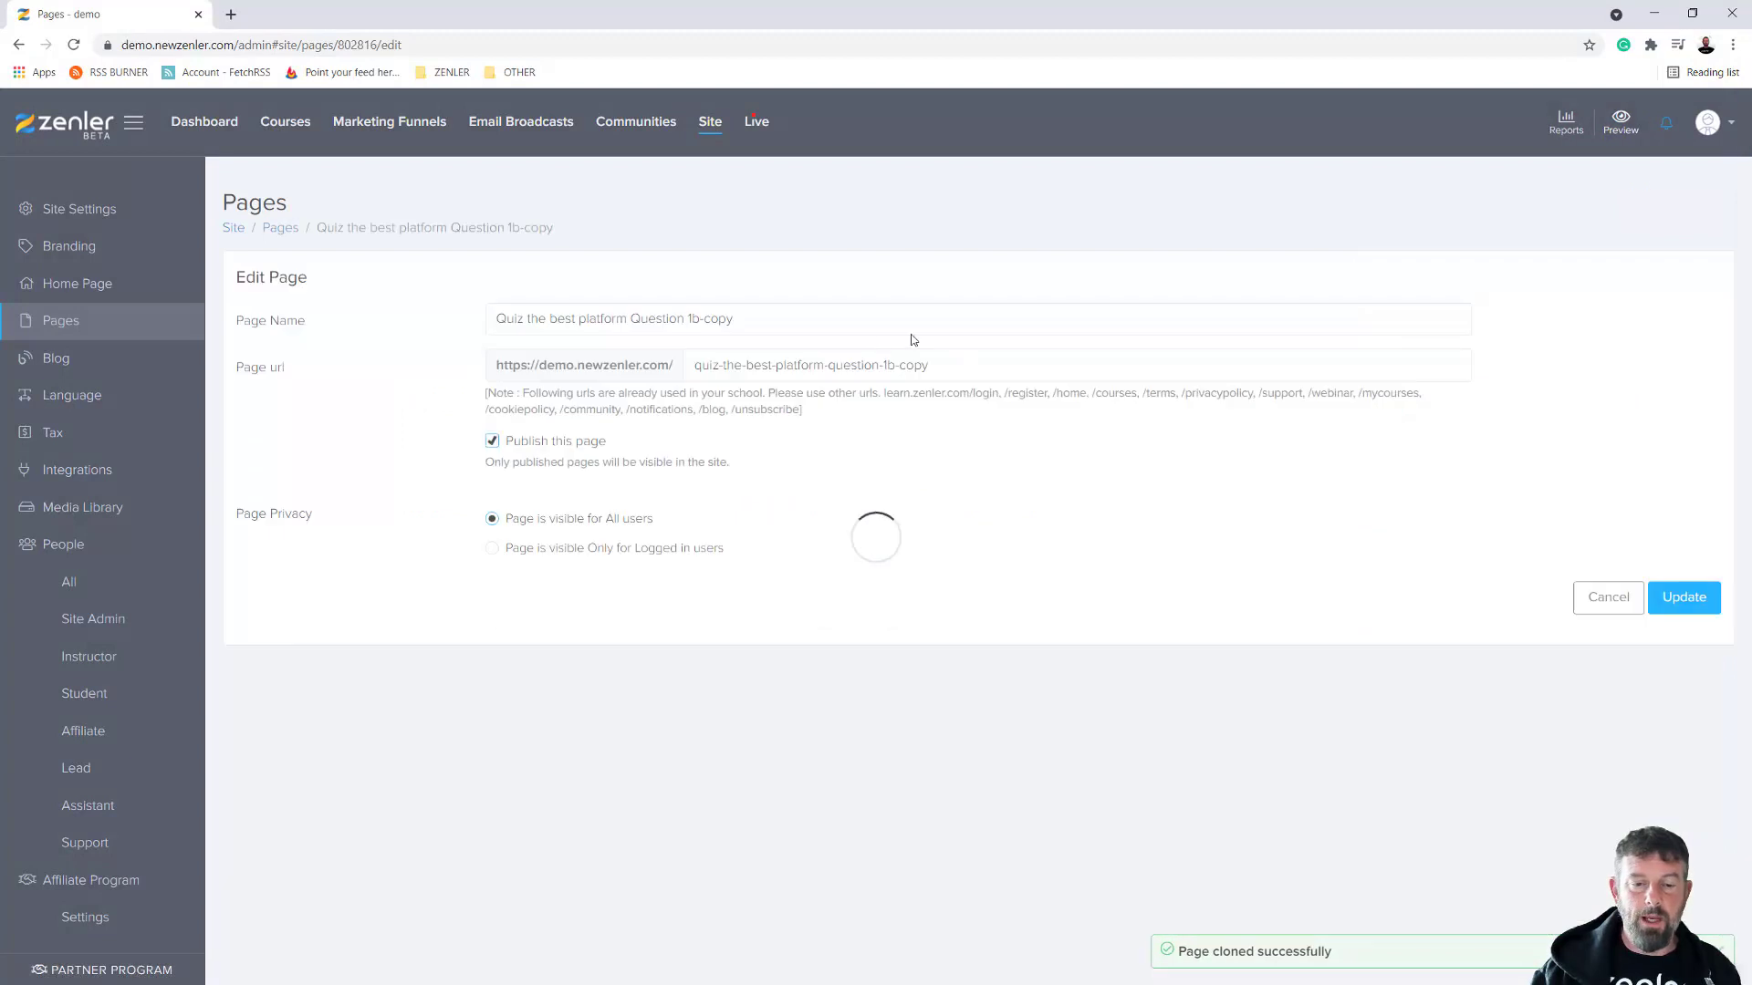
{"action": "left_click_drag", "start_coordinate": [694, 318], "coordinate": [796, 317]}
{"action": "type", "text": "c"}
{"action": "left_click_drag", "start_coordinate": [889, 365], "coordinate": [1033, 374]}
{"action": "type", "text": "c"}
{"action": "left_click", "coordinate": [1680, 597]}
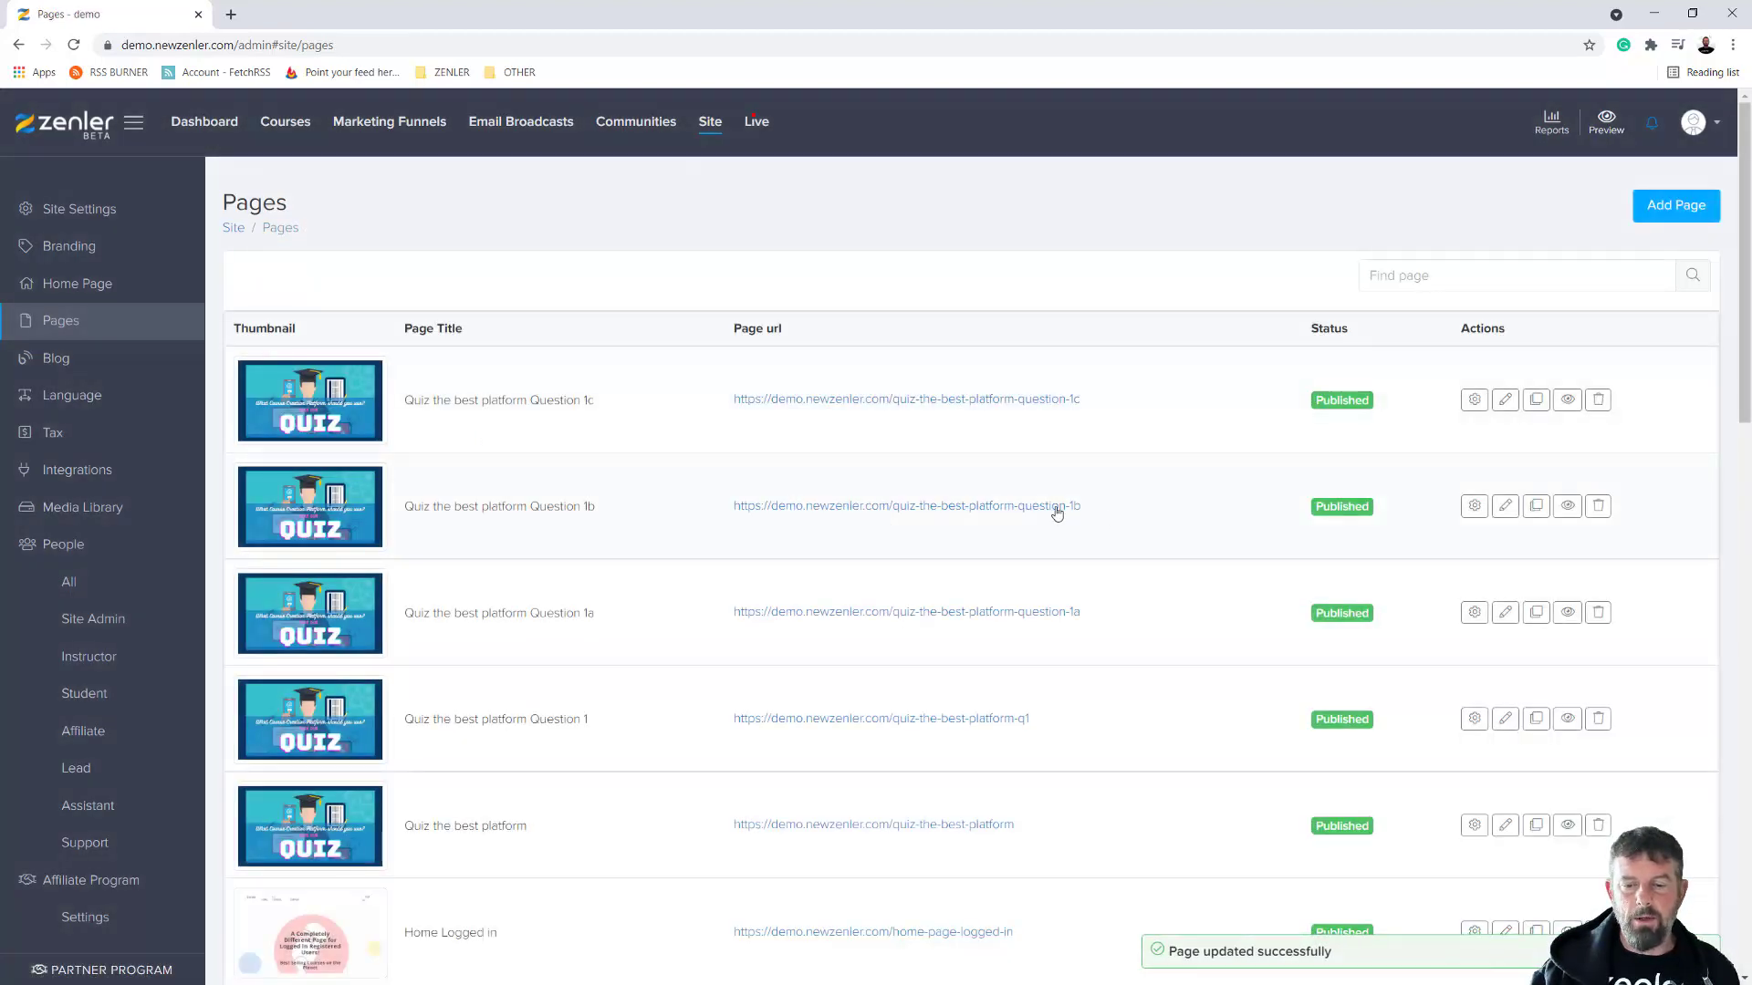
Open the Question 1b page for editing and copy the Q1b coaching answer from the quiz flowchart PDF in Adobe Acrobat
{"action": "left_click", "coordinate": [1506, 507]}
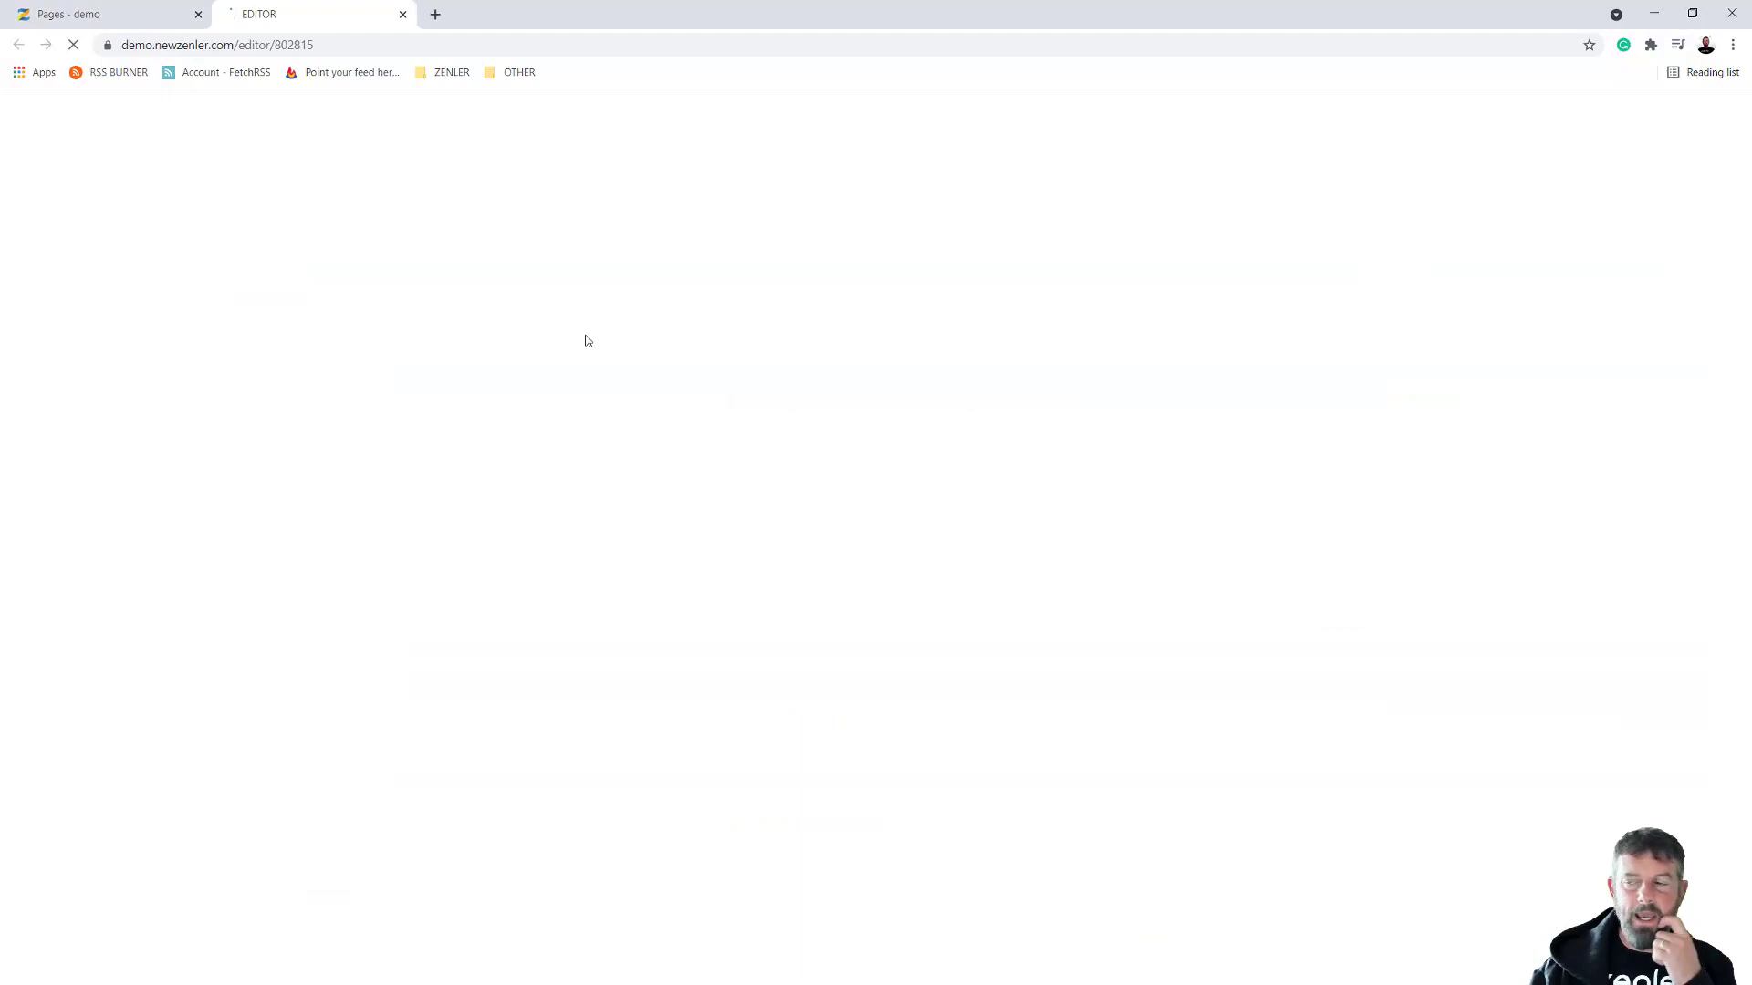
{"action": "left_click_drag", "start_coordinate": [1751, 483], "coordinate": [670, 51]}
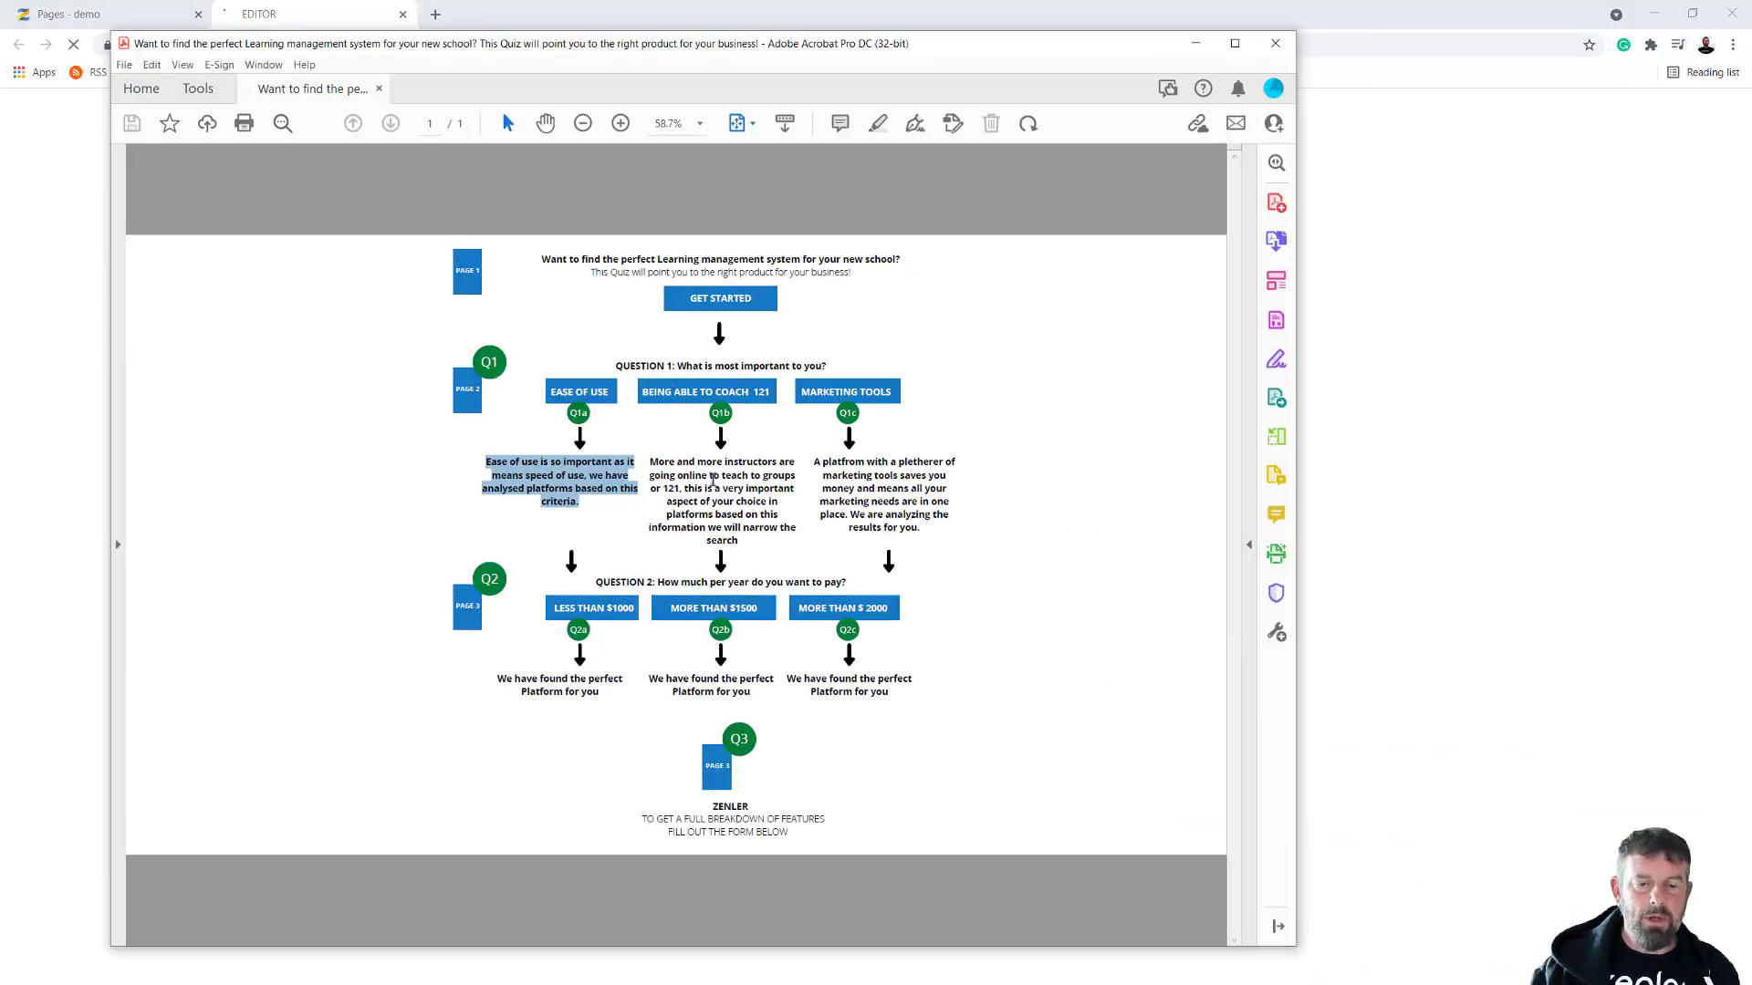
{"action": "left_click_drag", "start_coordinate": [740, 538], "coordinate": [648, 465]}
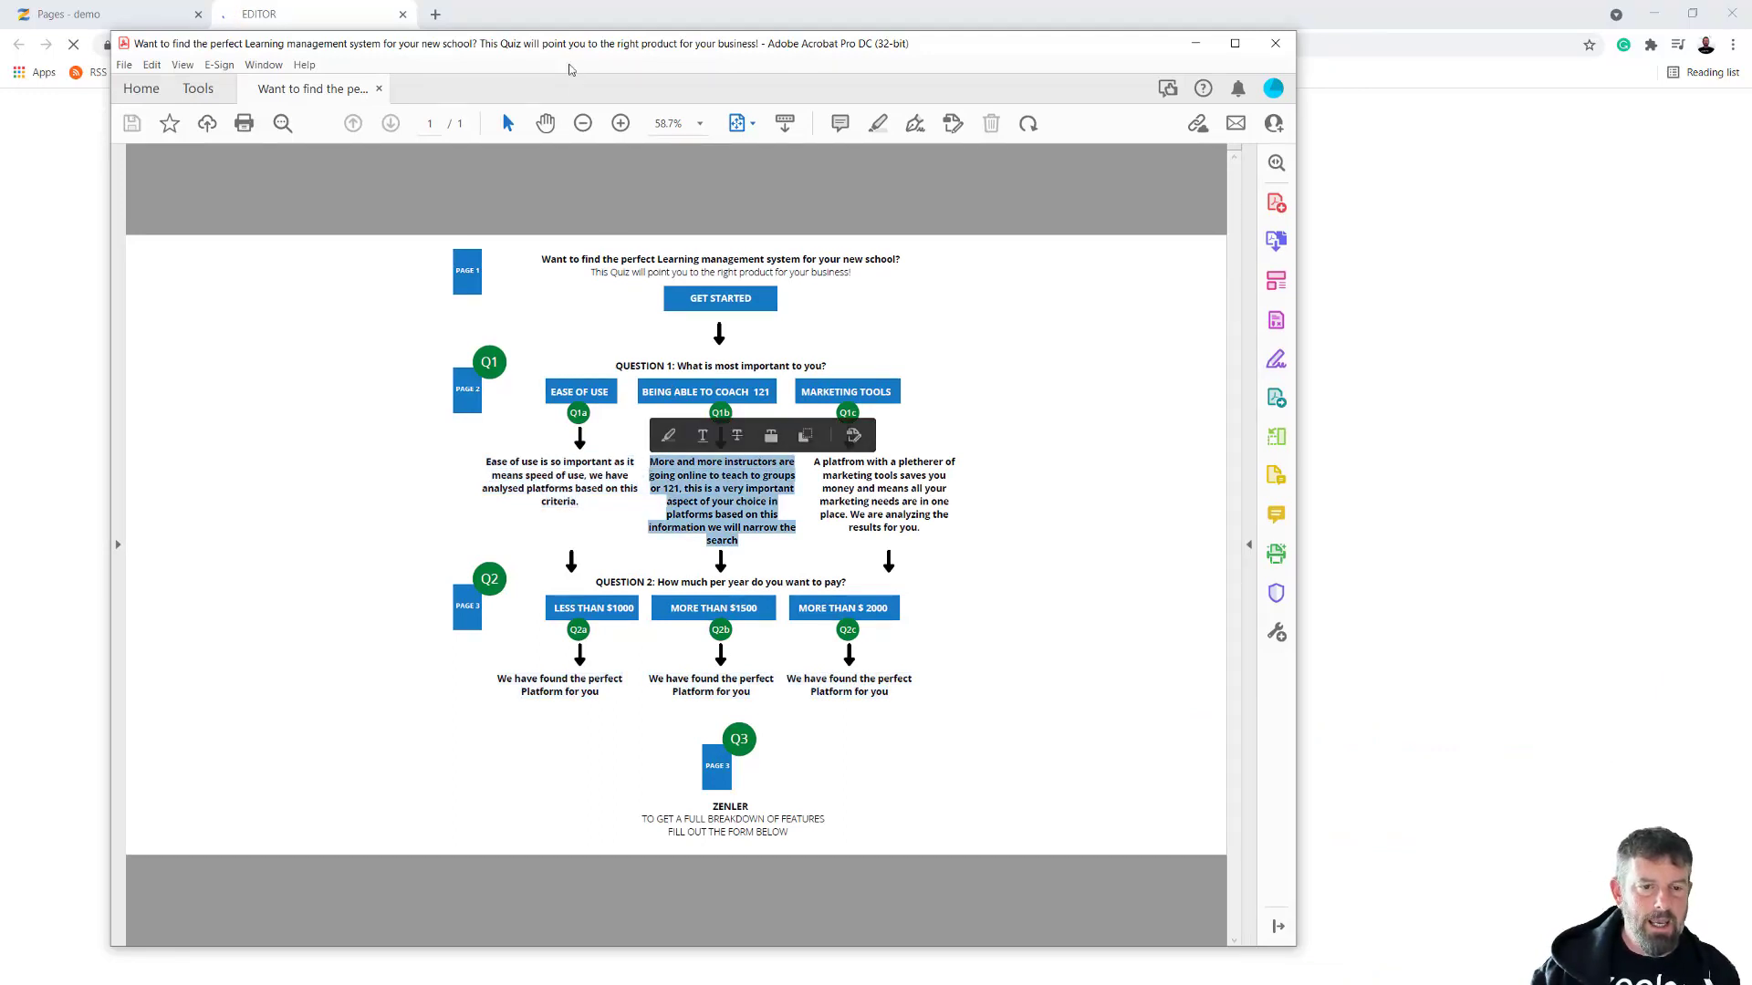
{"action": "mouse_move", "coordinate": [563, 49]}
{"action": "left_mouse_down"}
{"action": "mouse_move", "coordinate": [1734, 338]}
{"action": "mouse_move", "coordinate": [1751, 511]}
{"action": "left_mouse_up"}
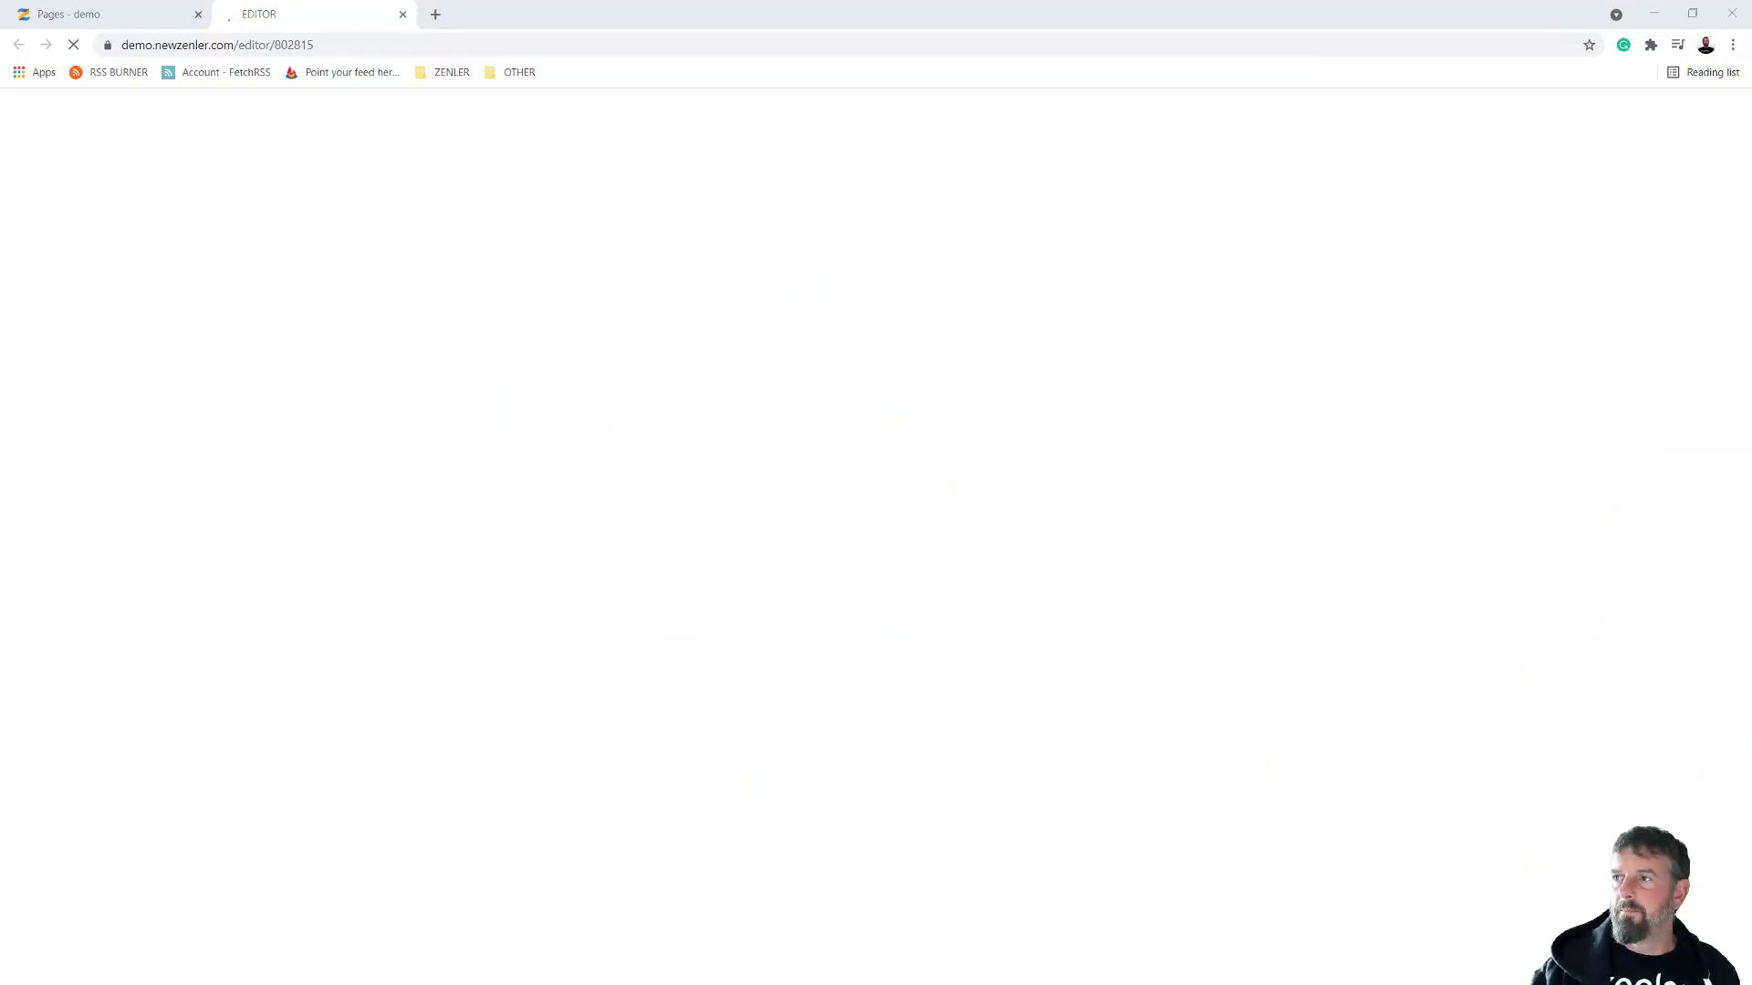
Replace the ease-of-use paragraph in the Zenler editor with the copied Q1b answer and insert missing spaces between its joined words
{"action": "scroll", "coordinate": [1054, 688], "scroll_direction": "down", "scroll_amount": 2}
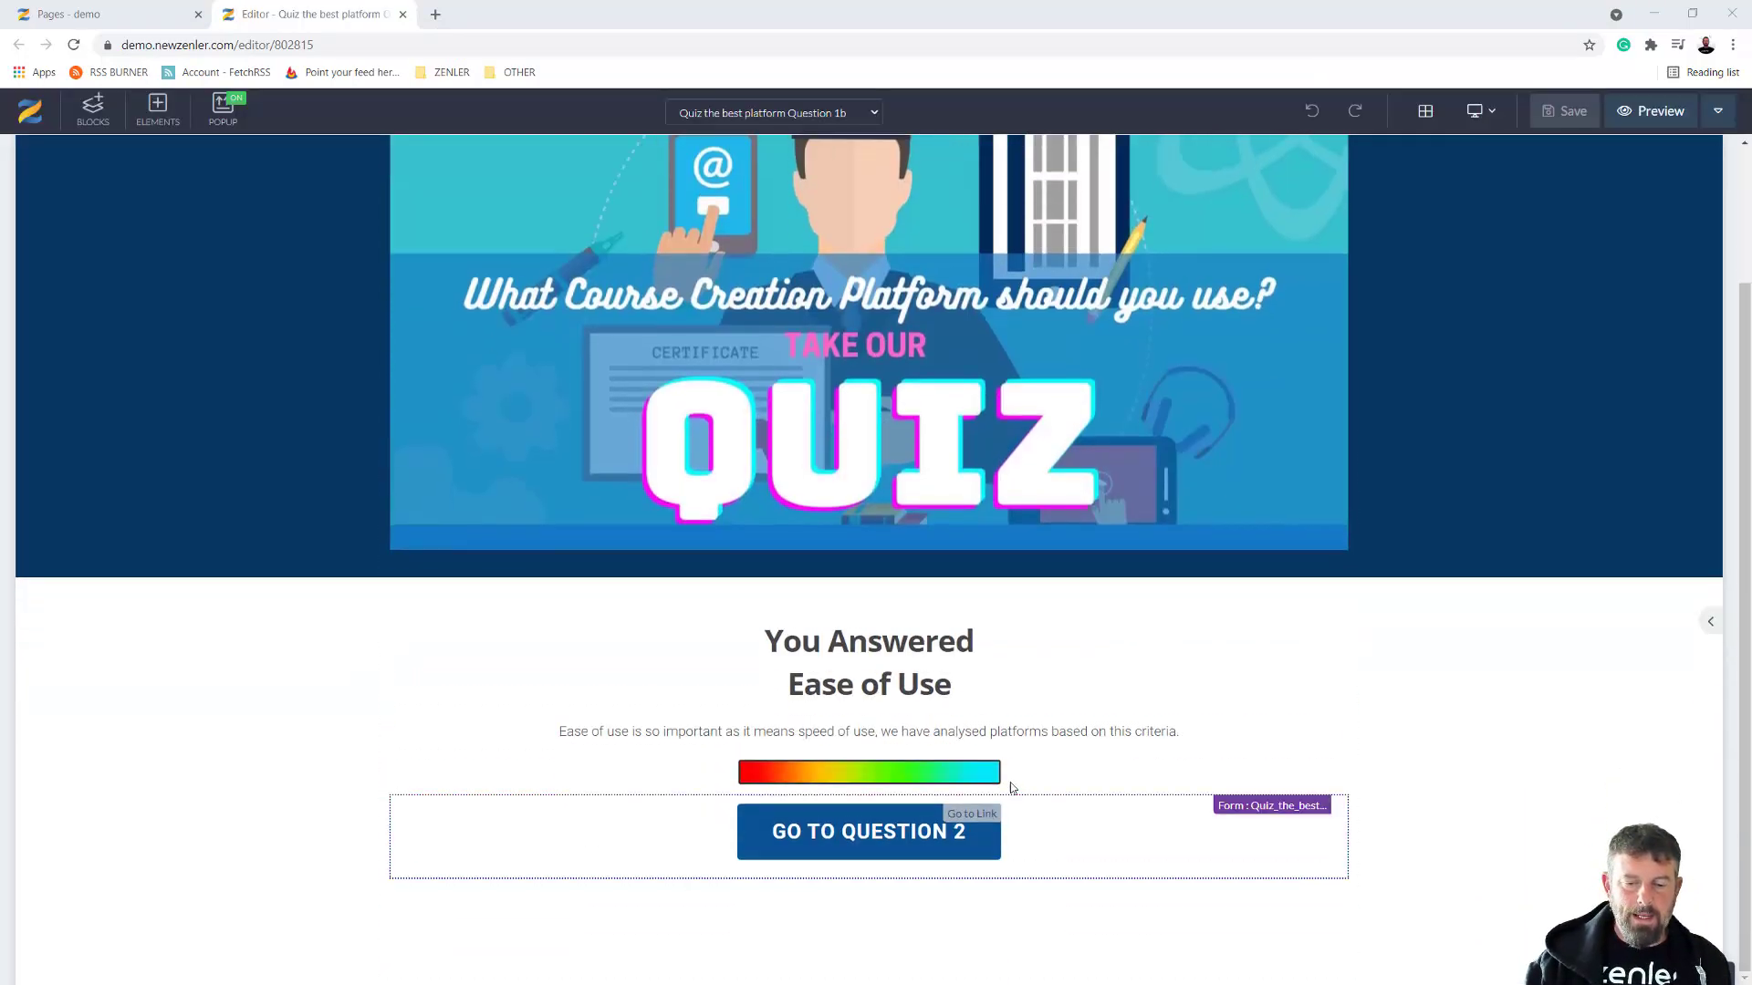
{"action": "left_click", "coordinate": [962, 730]}
{"action": "left_click_drag", "start_coordinate": [1179, 731], "coordinate": [562, 730]}
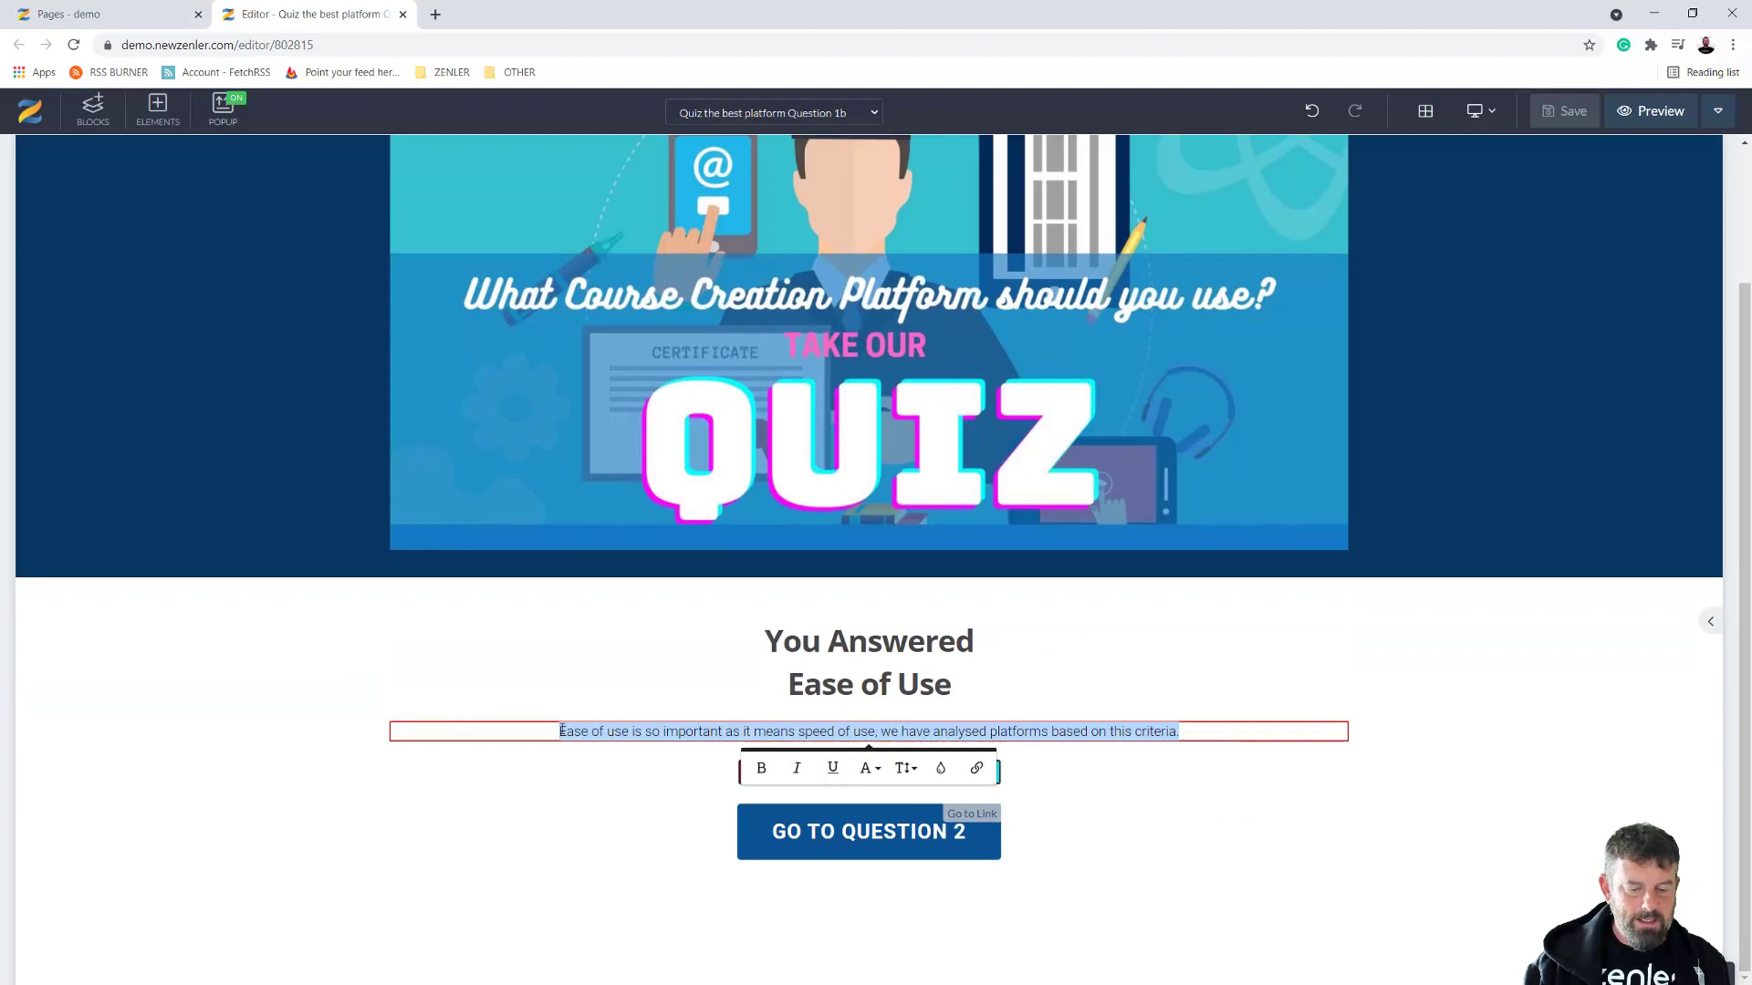
{"action": "type", "text": "More and more instructors aregoing online to teach to groupsor 121, this is a very importantaspect of your choice inplatforms based on thisinformation we will narrow thesearch"}
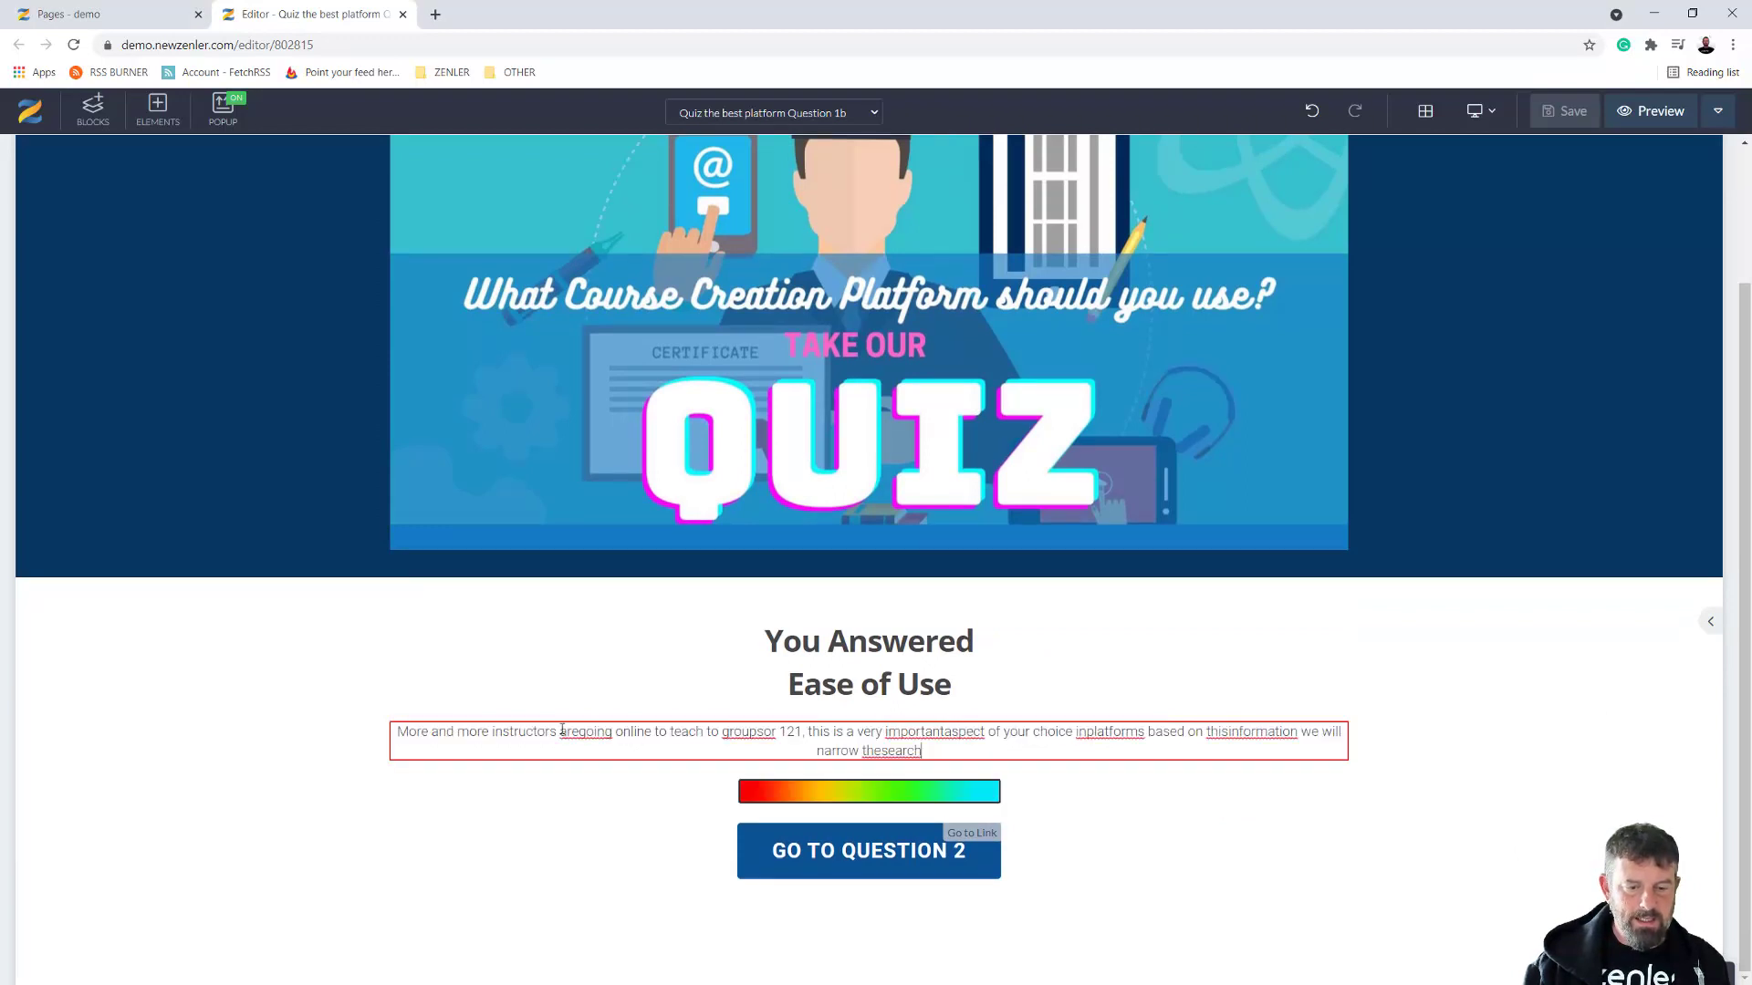
{"action": "left_click", "coordinate": [945, 730]}
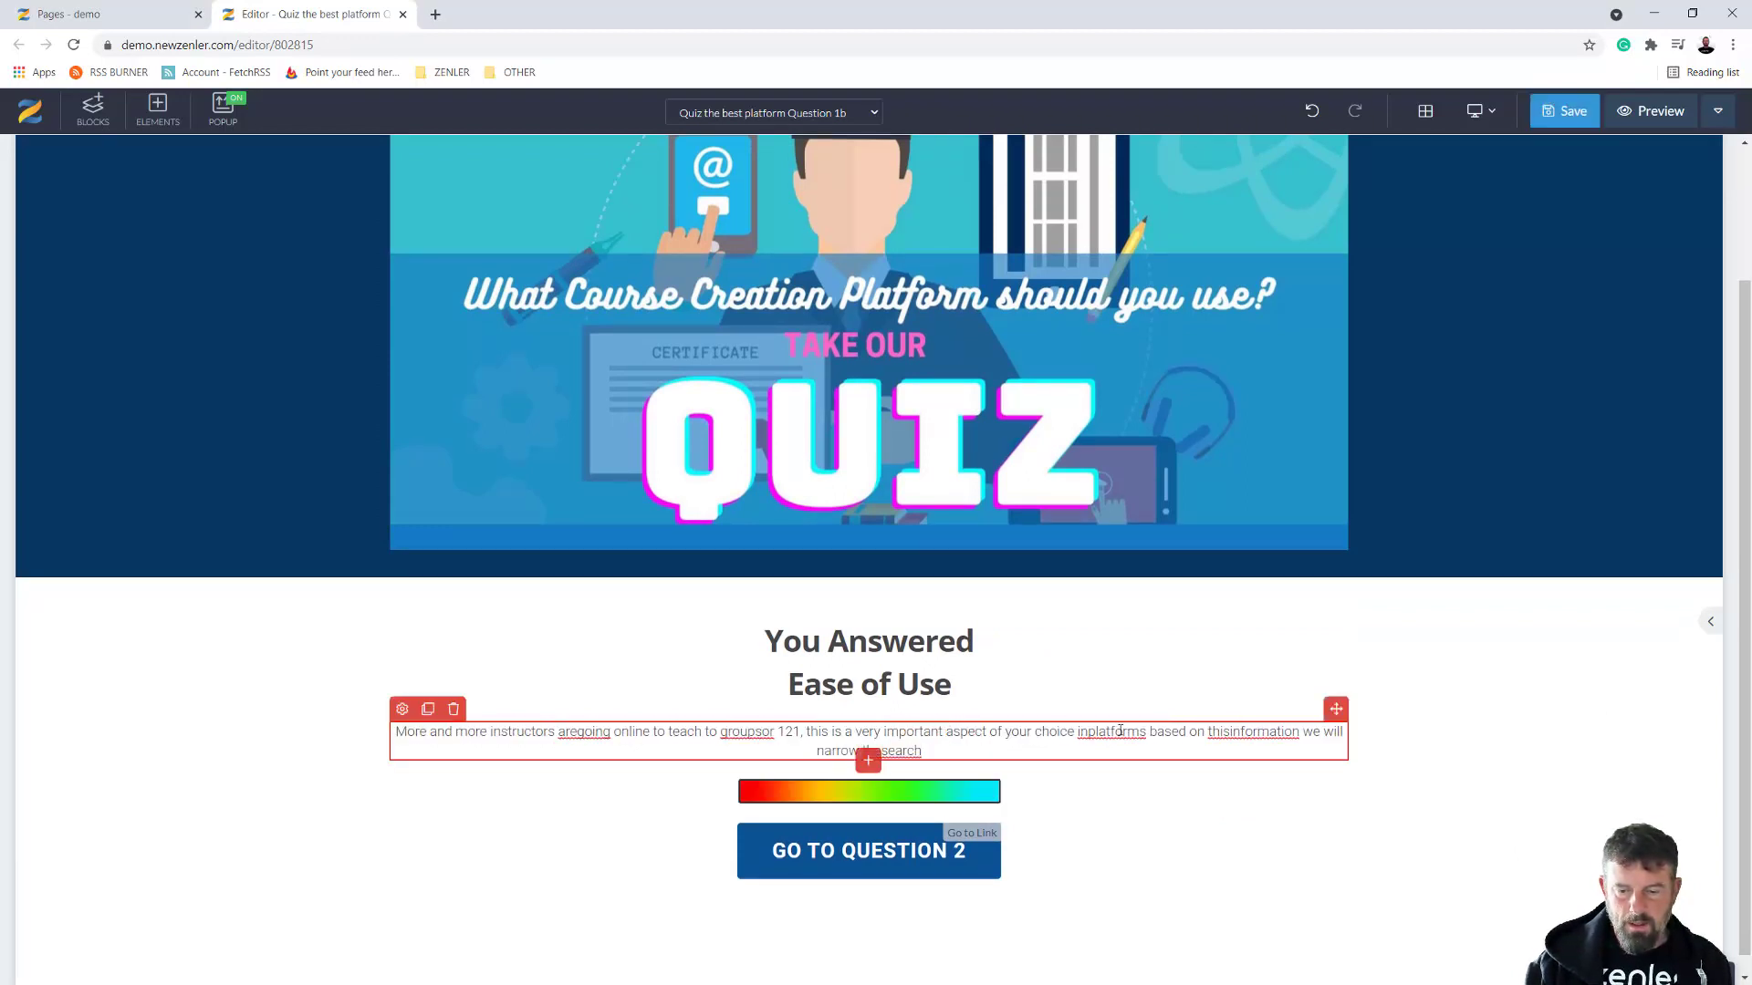
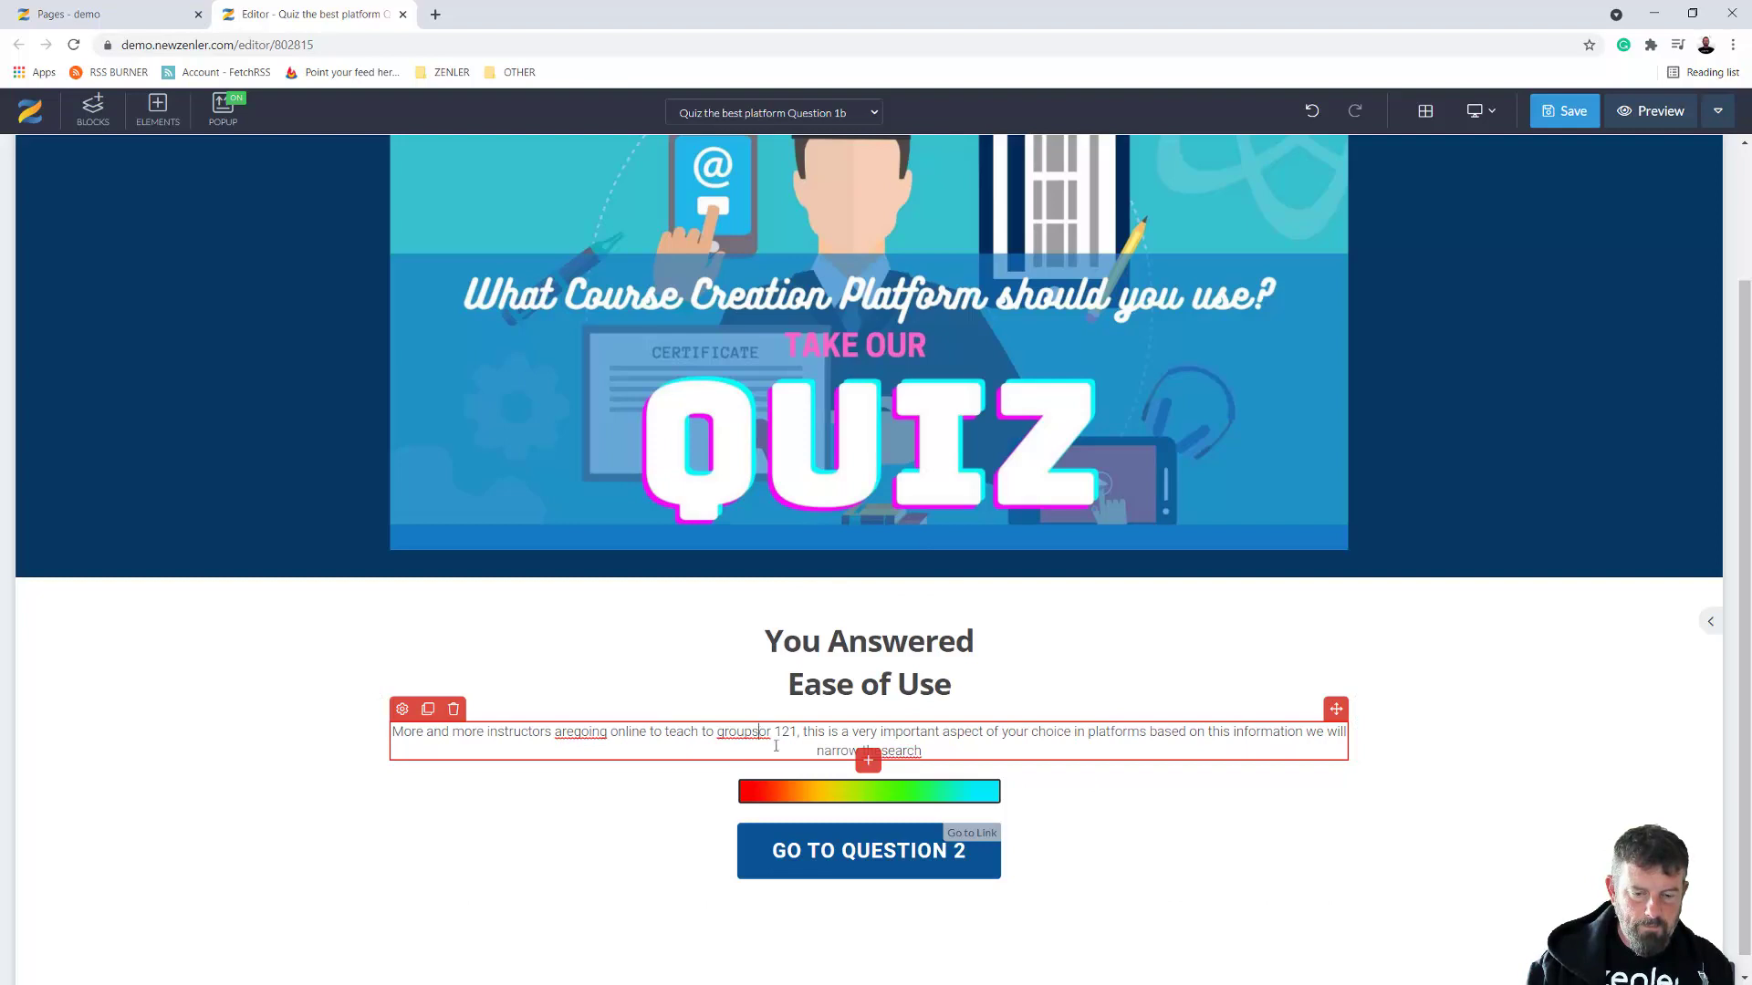
{"action": "left_click", "coordinate": [576, 732]}
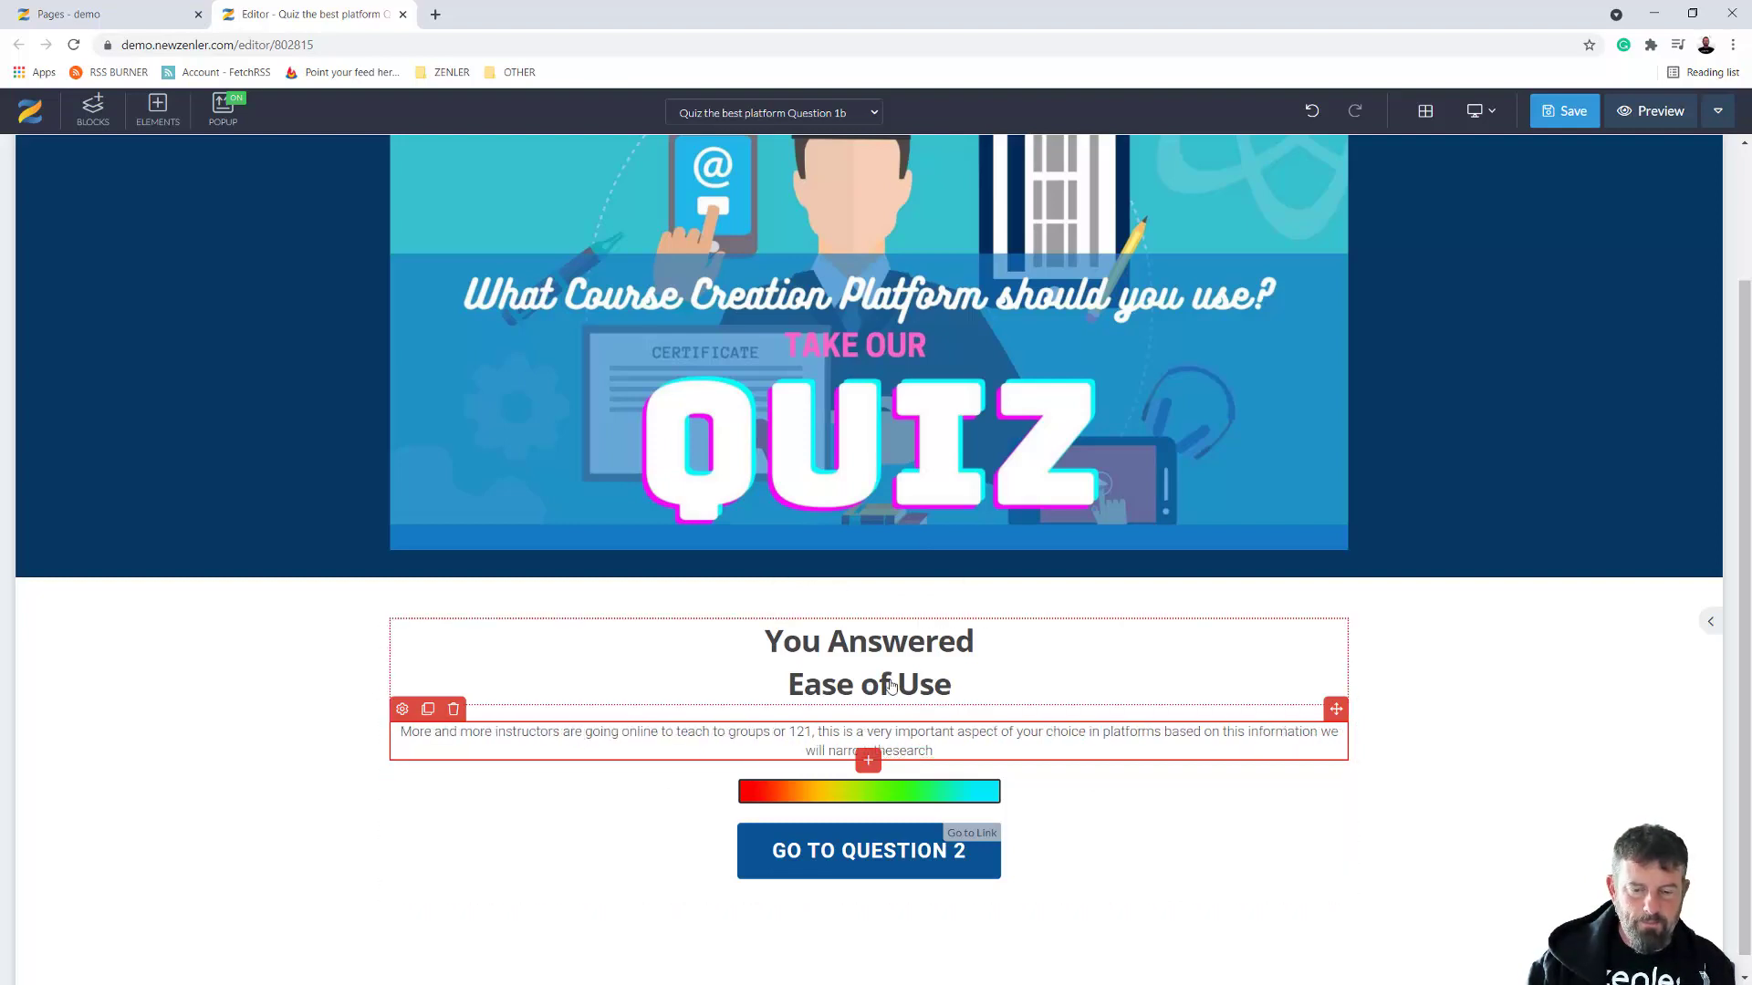
Change the second line of the heading from "Ease of Use" to "Being able to coach 121"
{"action": "left_click", "coordinate": [956, 686]}
{"action": "left_click_drag", "start_coordinate": [956, 686], "coordinate": [759, 639]}
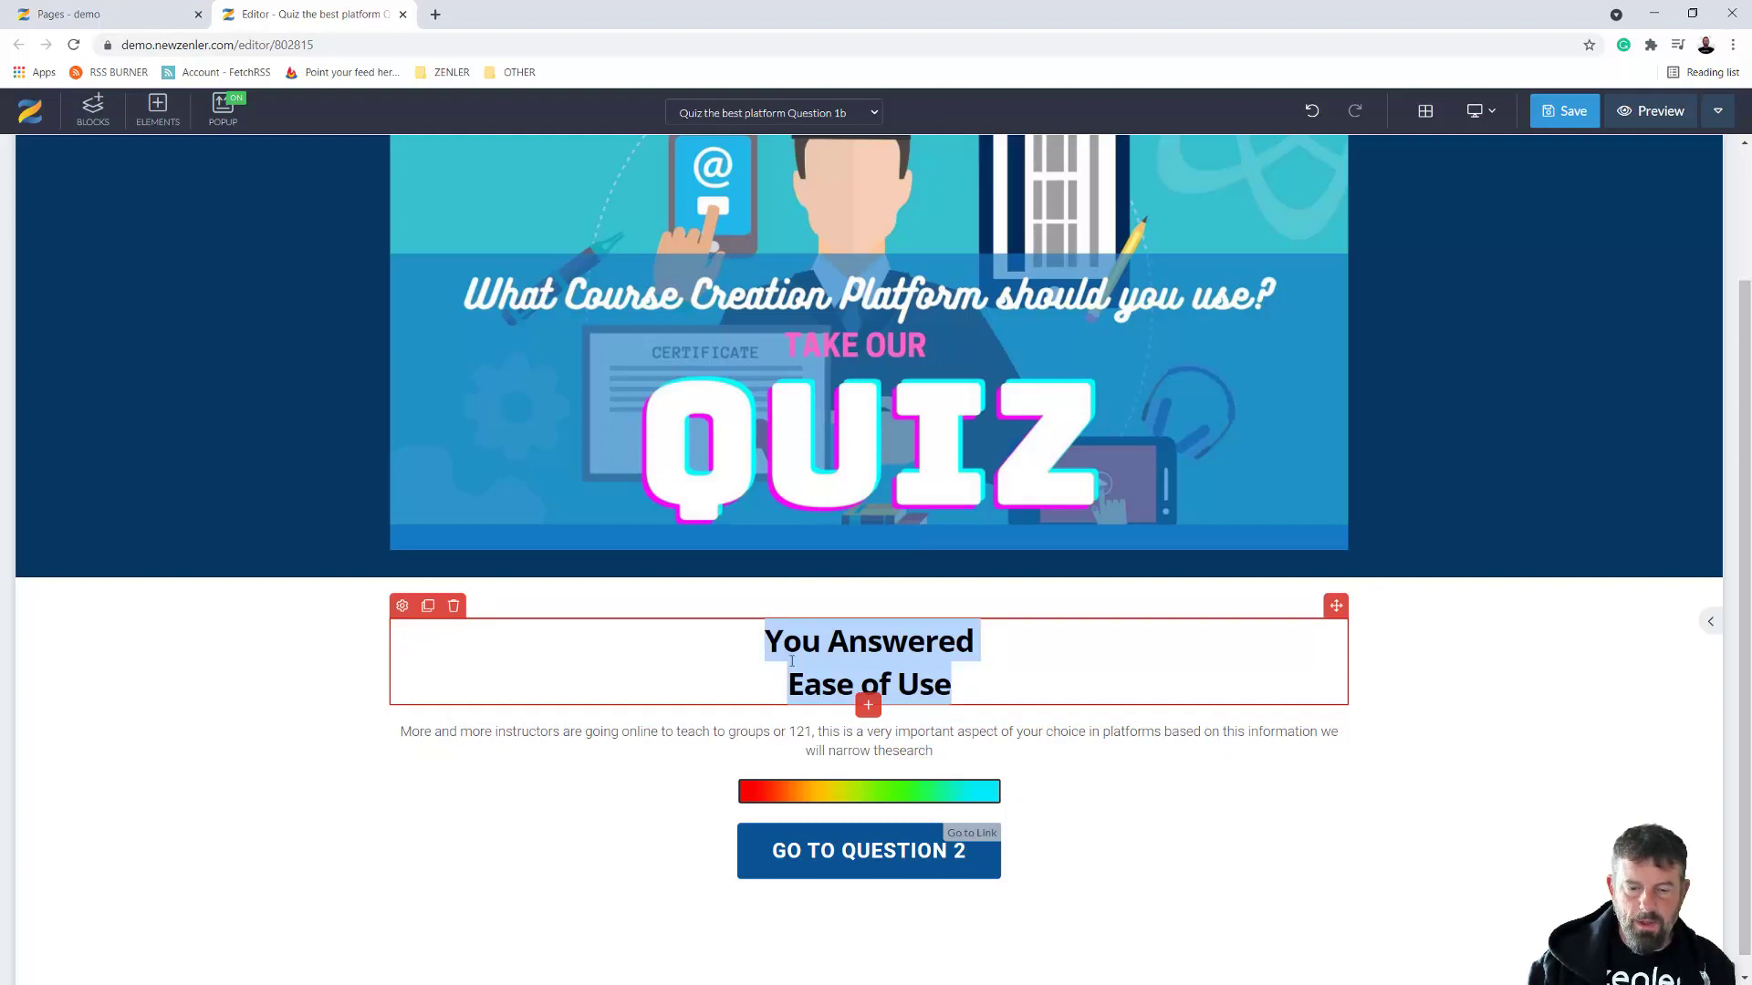
{"action": "left_click", "coordinate": [929, 682]}
{"action": "left_click_drag", "start_coordinate": [959, 686], "coordinate": [784, 688]}
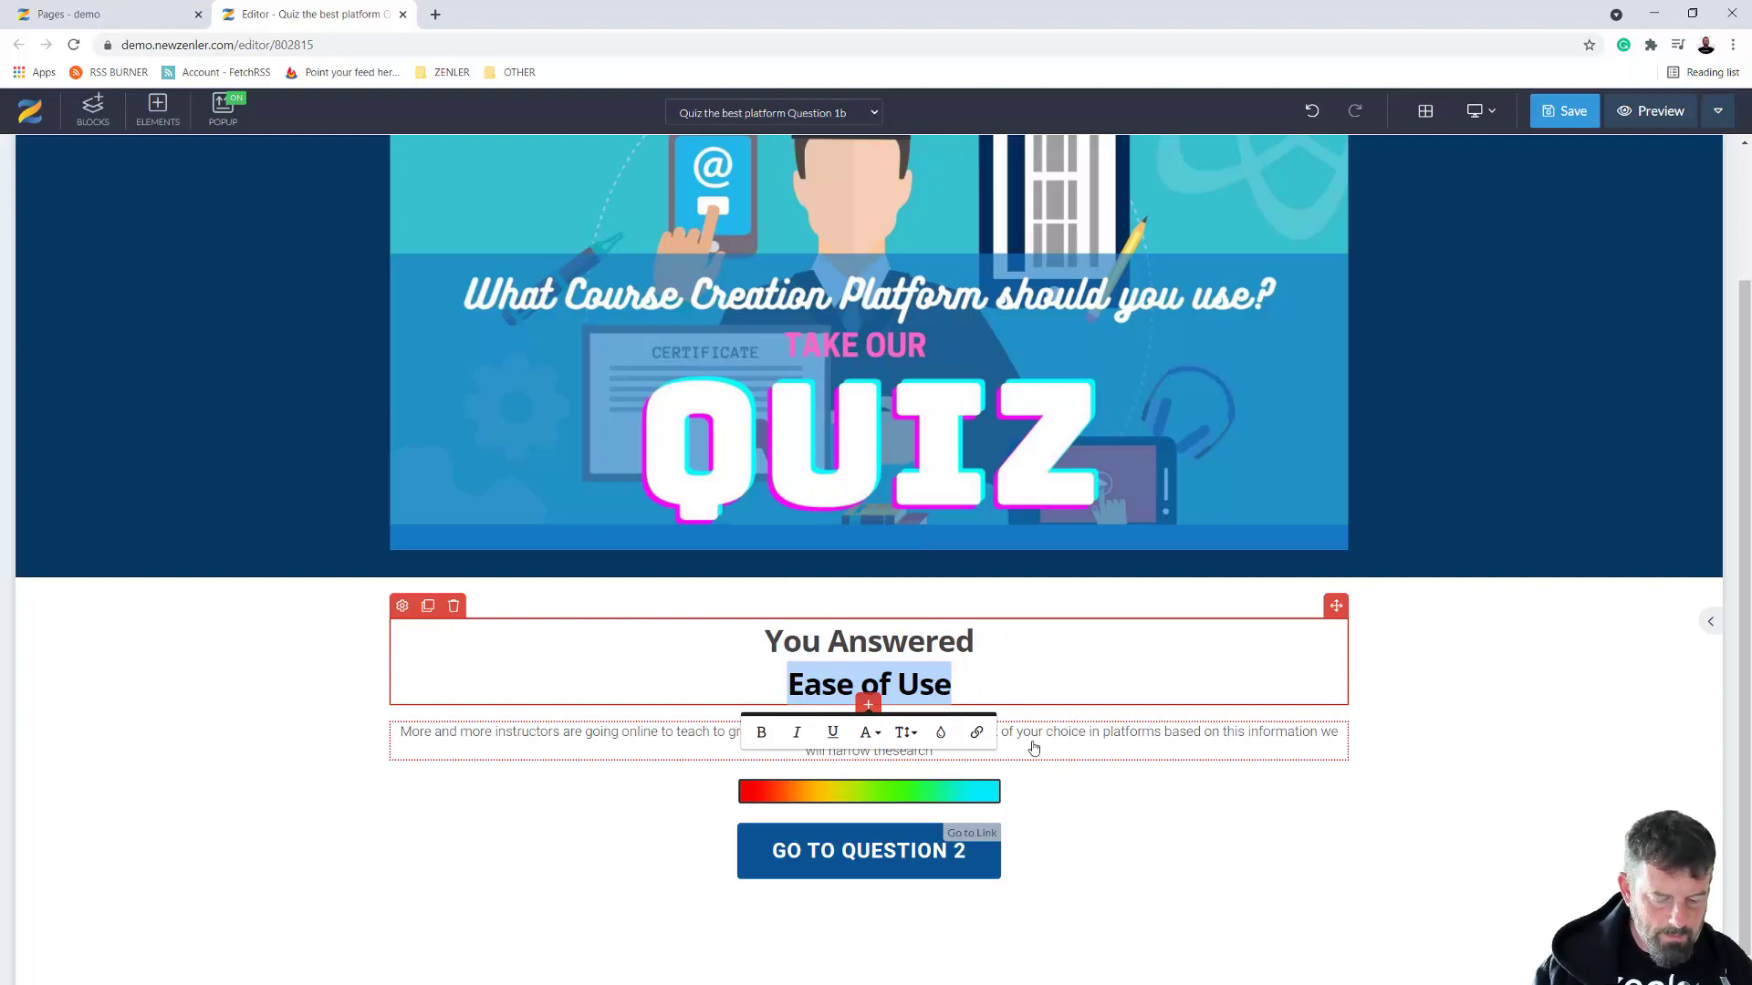
{"action": "type", "text": "B"}
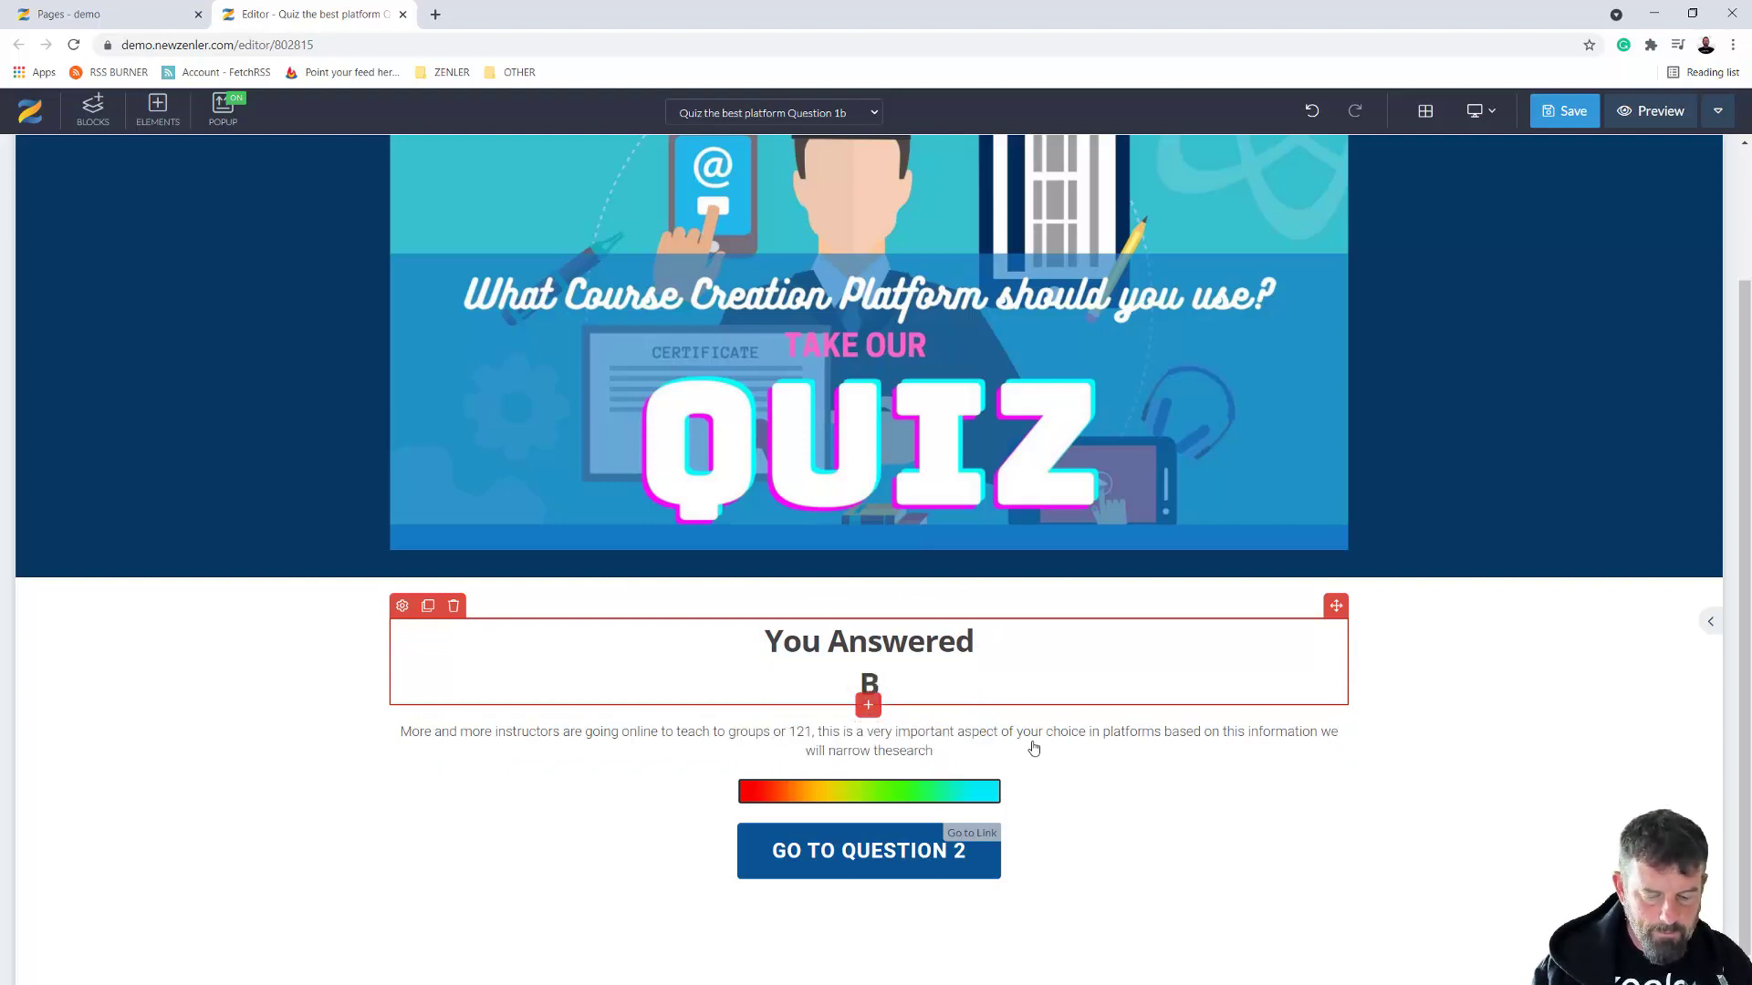
{"action": "type", "text": "eing able to coach 121"}
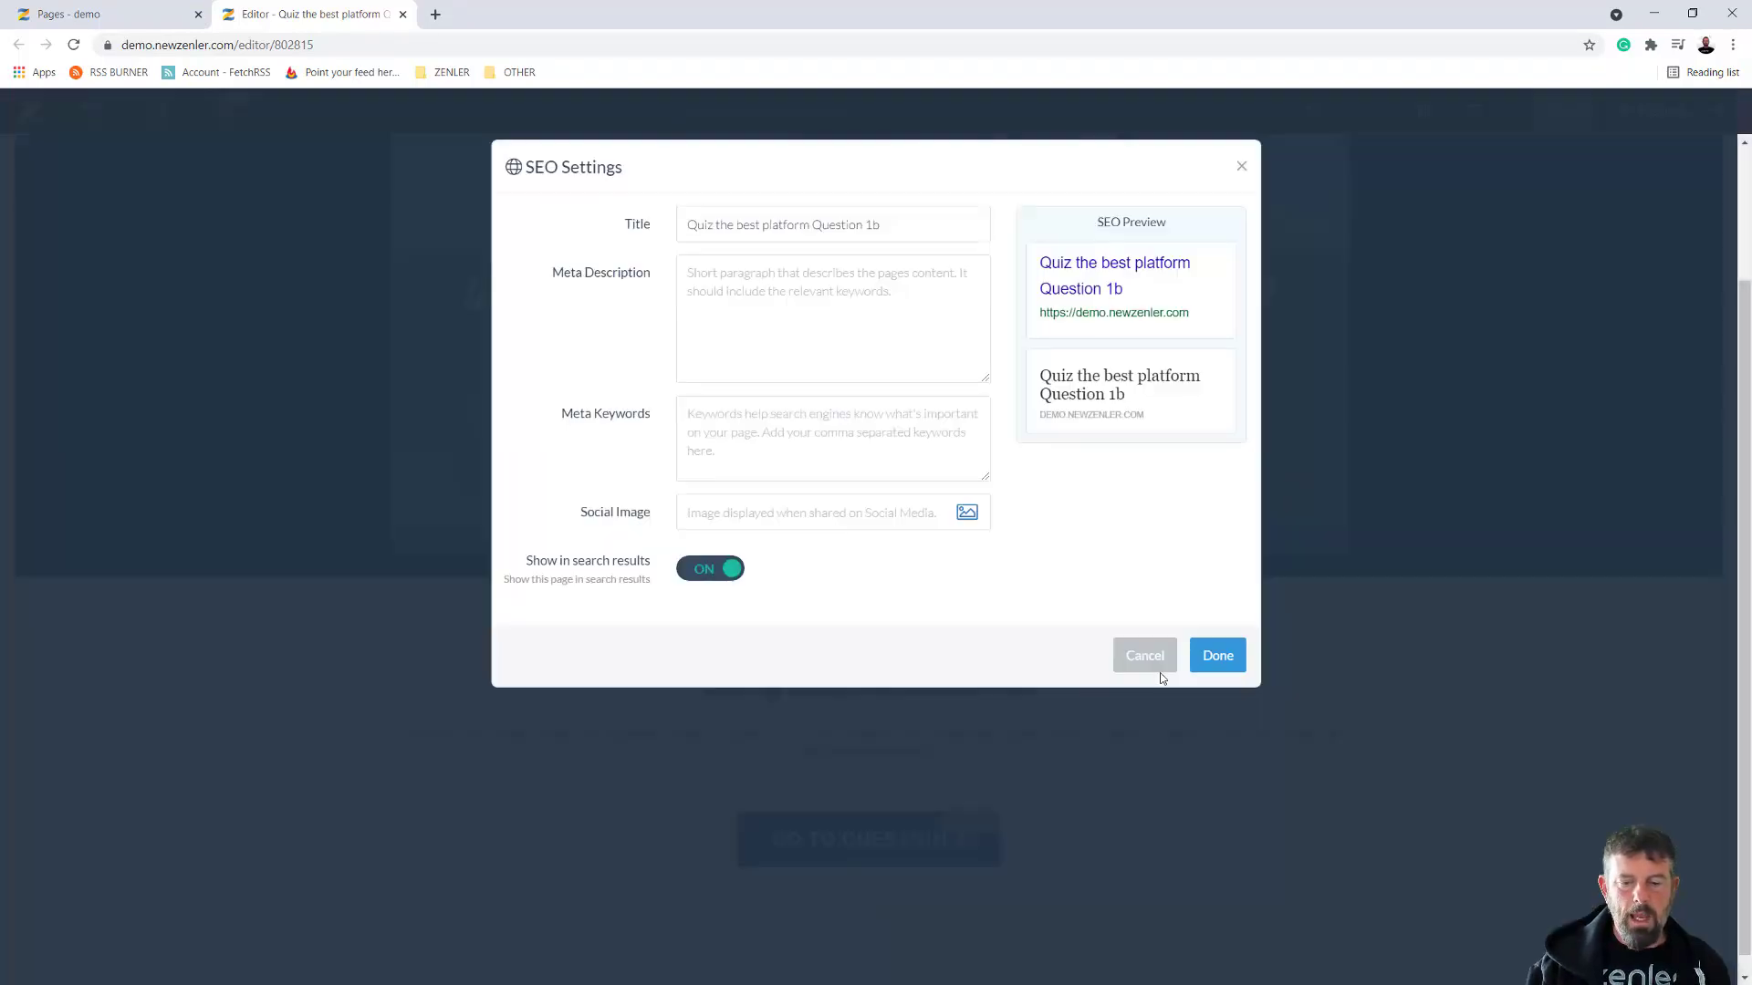
Accept the Question 1b page's SEO settings, save the page and close its editor
{"action": "left_click", "coordinate": [1202, 663]}
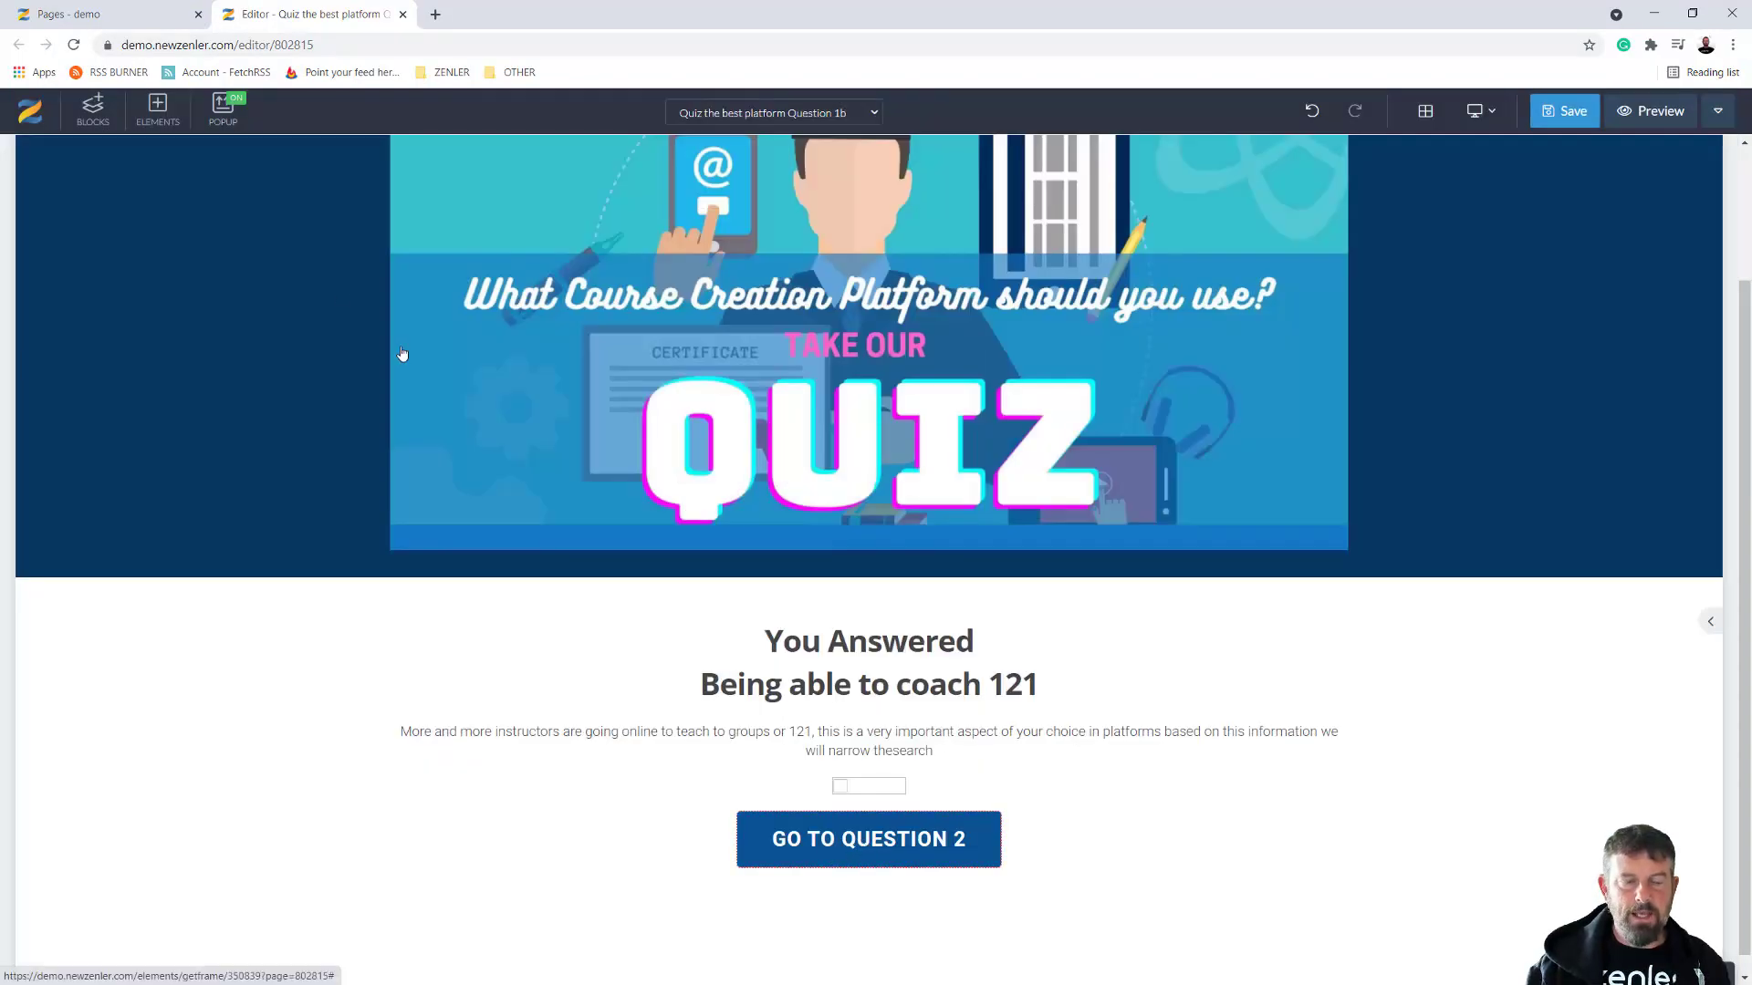
{"action": "left_click", "coordinate": [403, 15]}
{"action": "left_click", "coordinate": [1023, 142]}
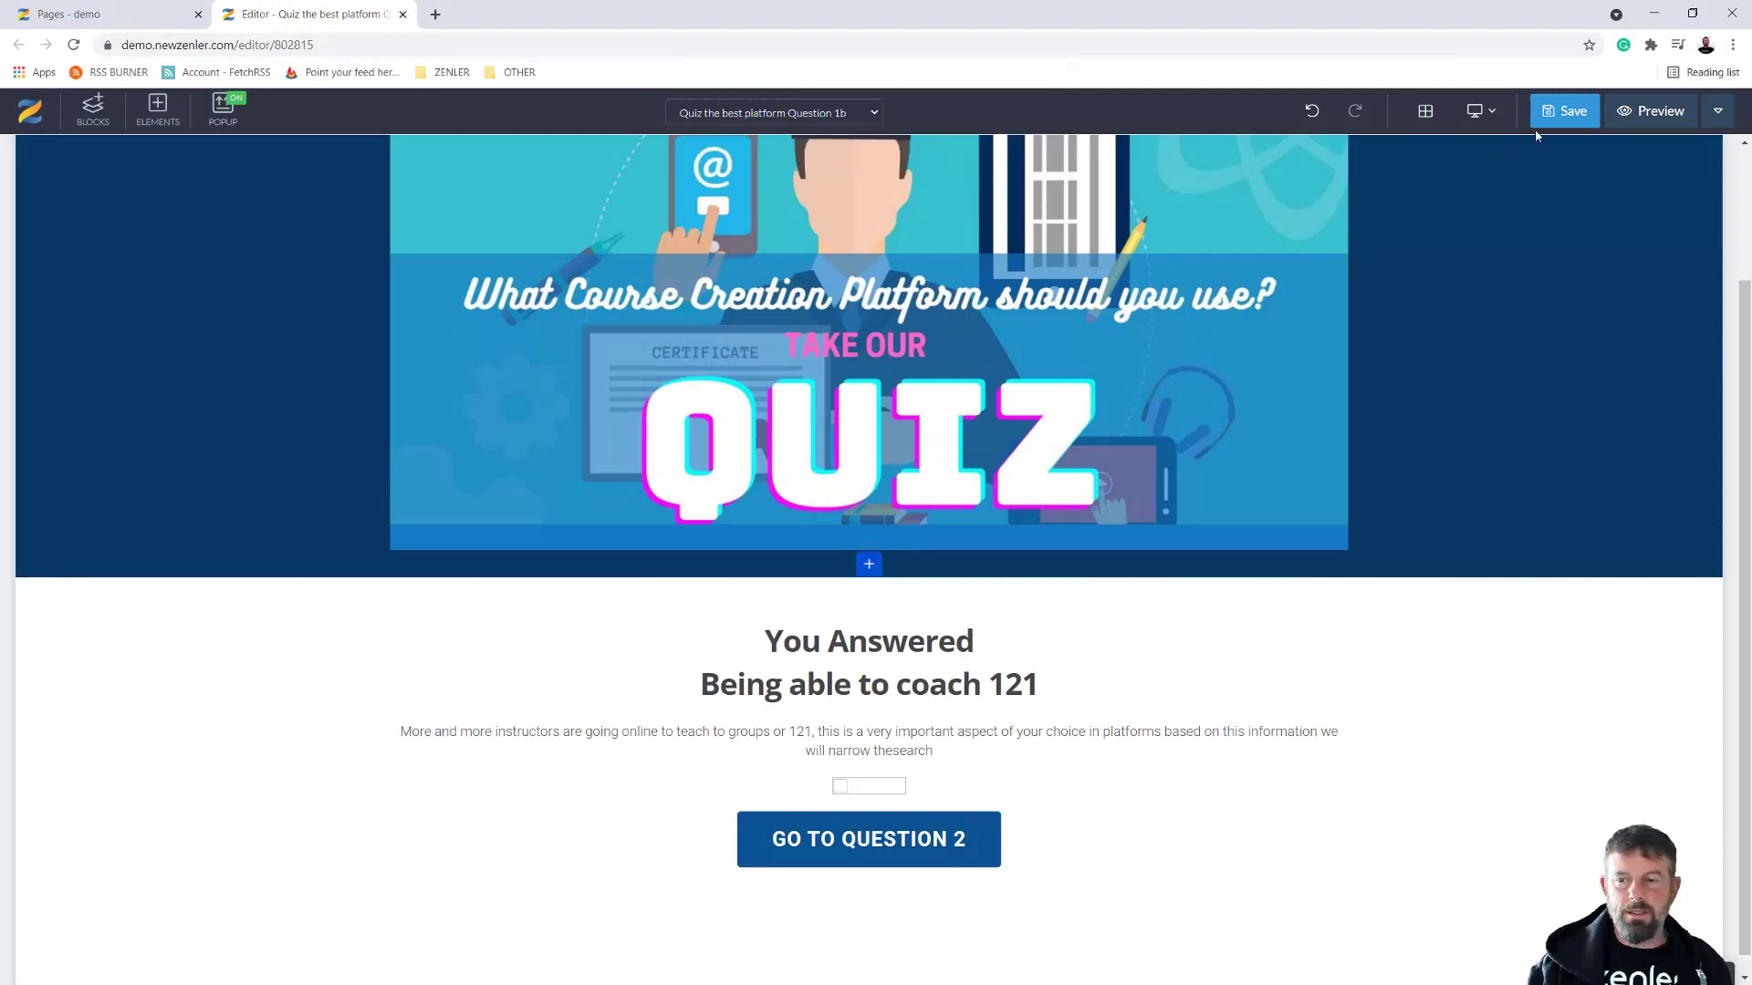
{"action": "left_click", "coordinate": [1564, 110]}
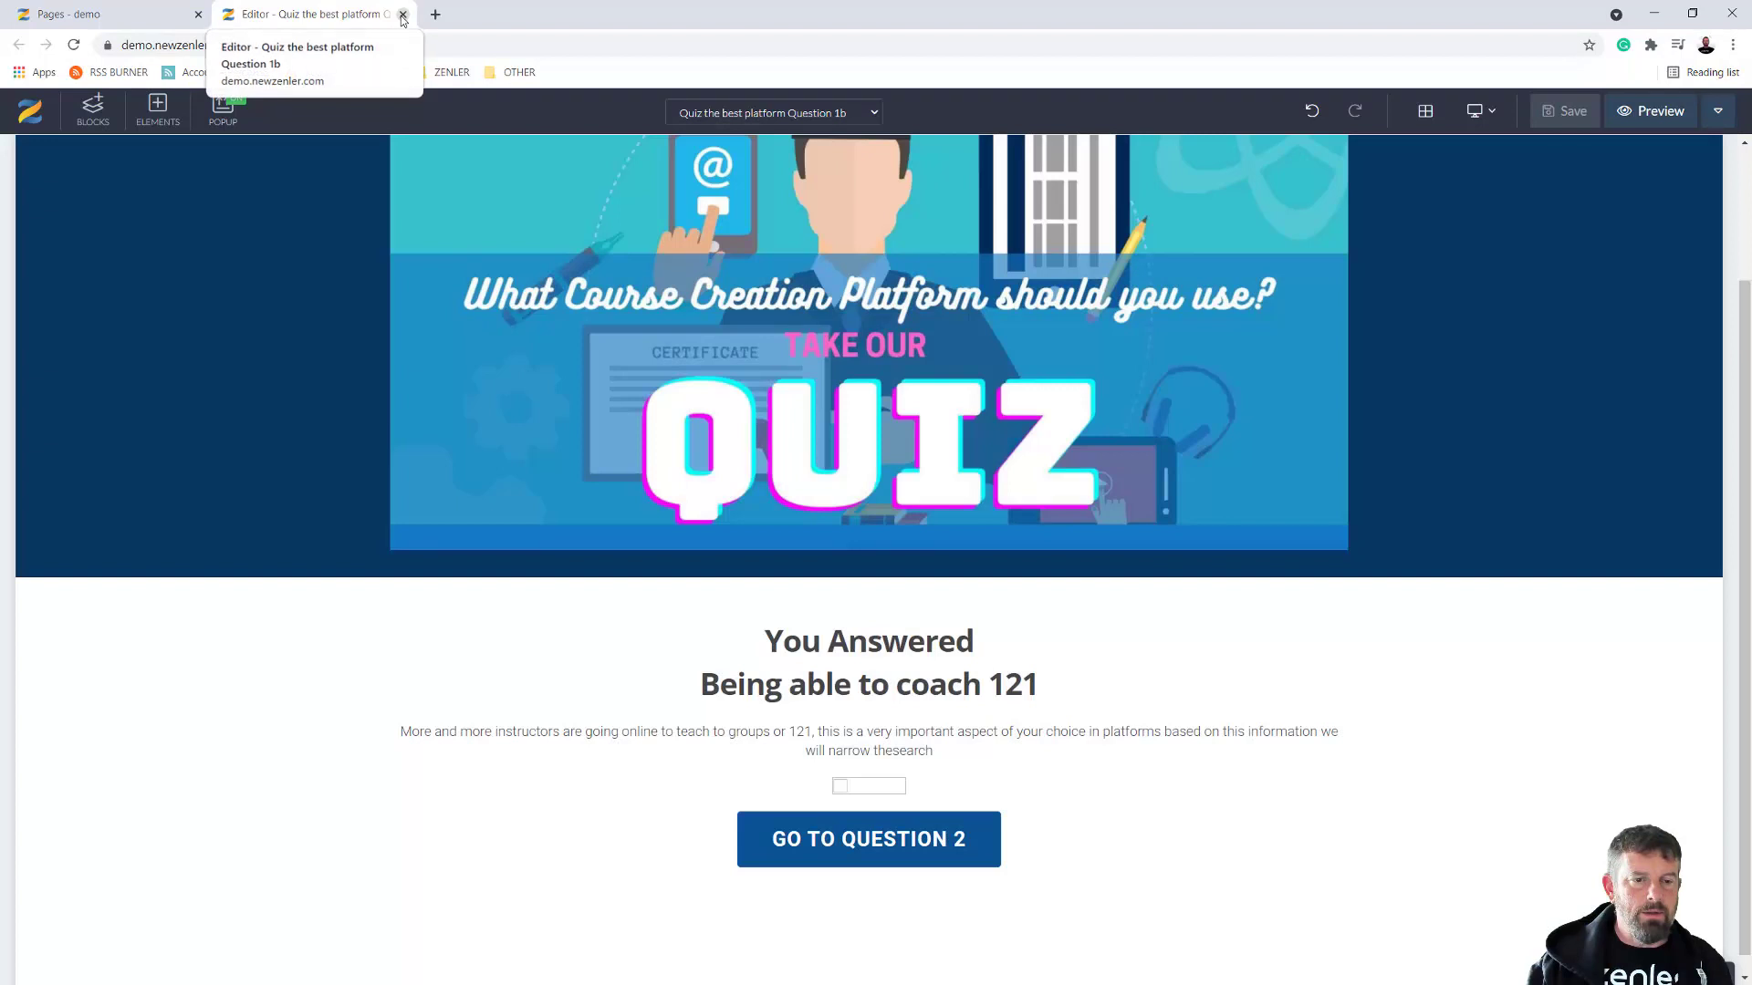
{"action": "left_click", "coordinate": [403, 14]}
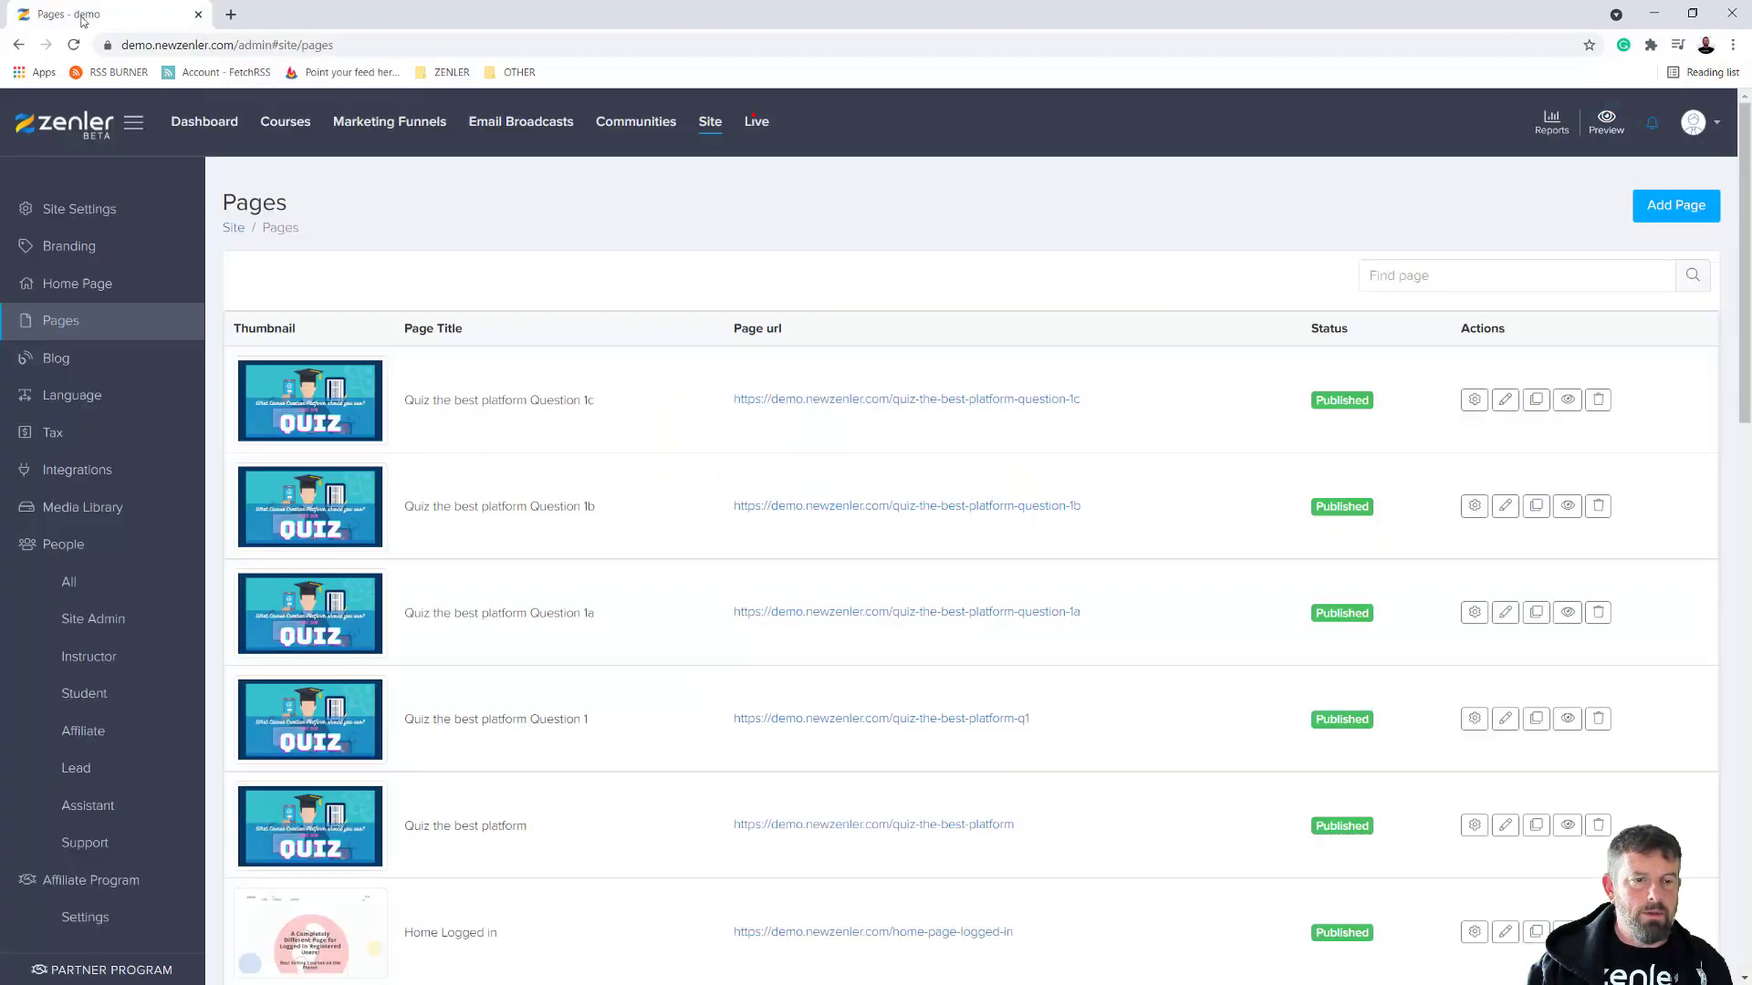
Open the Question 1c page for editing and copy the Q1c marketing tools answer from the quiz flowchart PDF in Adobe Acrobat
{"action": "left_click", "coordinate": [1502, 402]}
{"action": "left_click_drag", "start_coordinate": [1751, 385], "coordinate": [881, 185]}
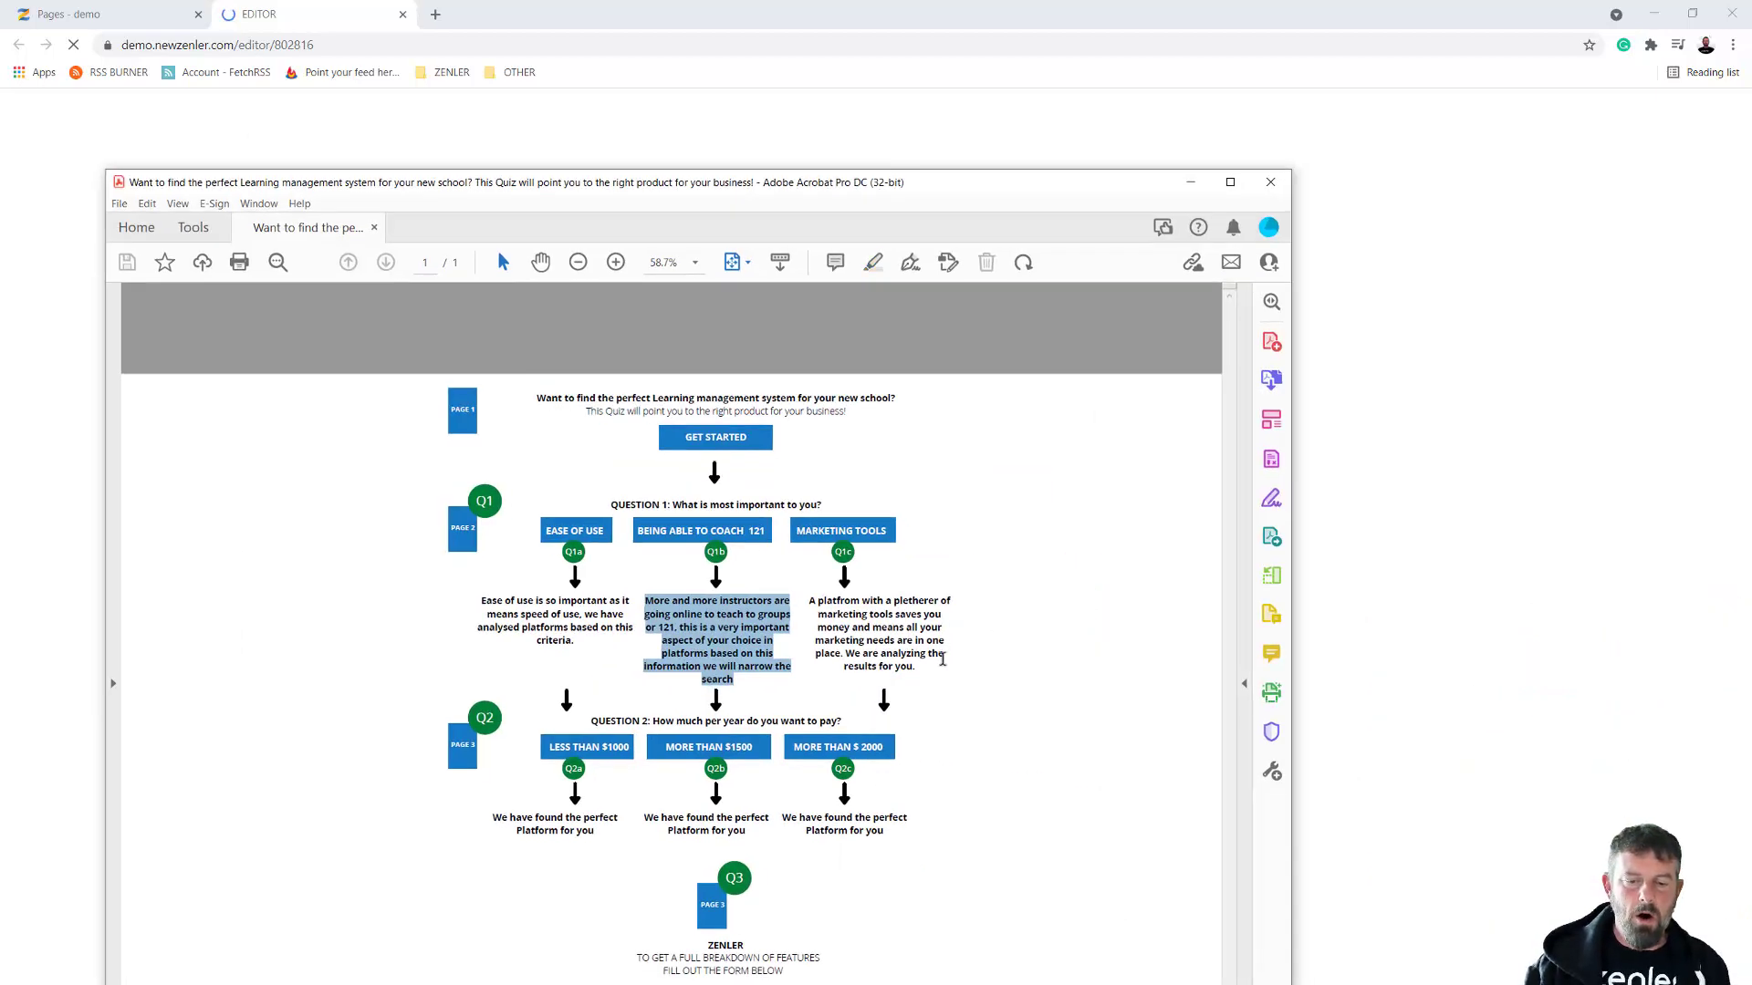
{"action": "left_click_drag", "start_coordinate": [916, 668], "coordinate": [809, 603]}
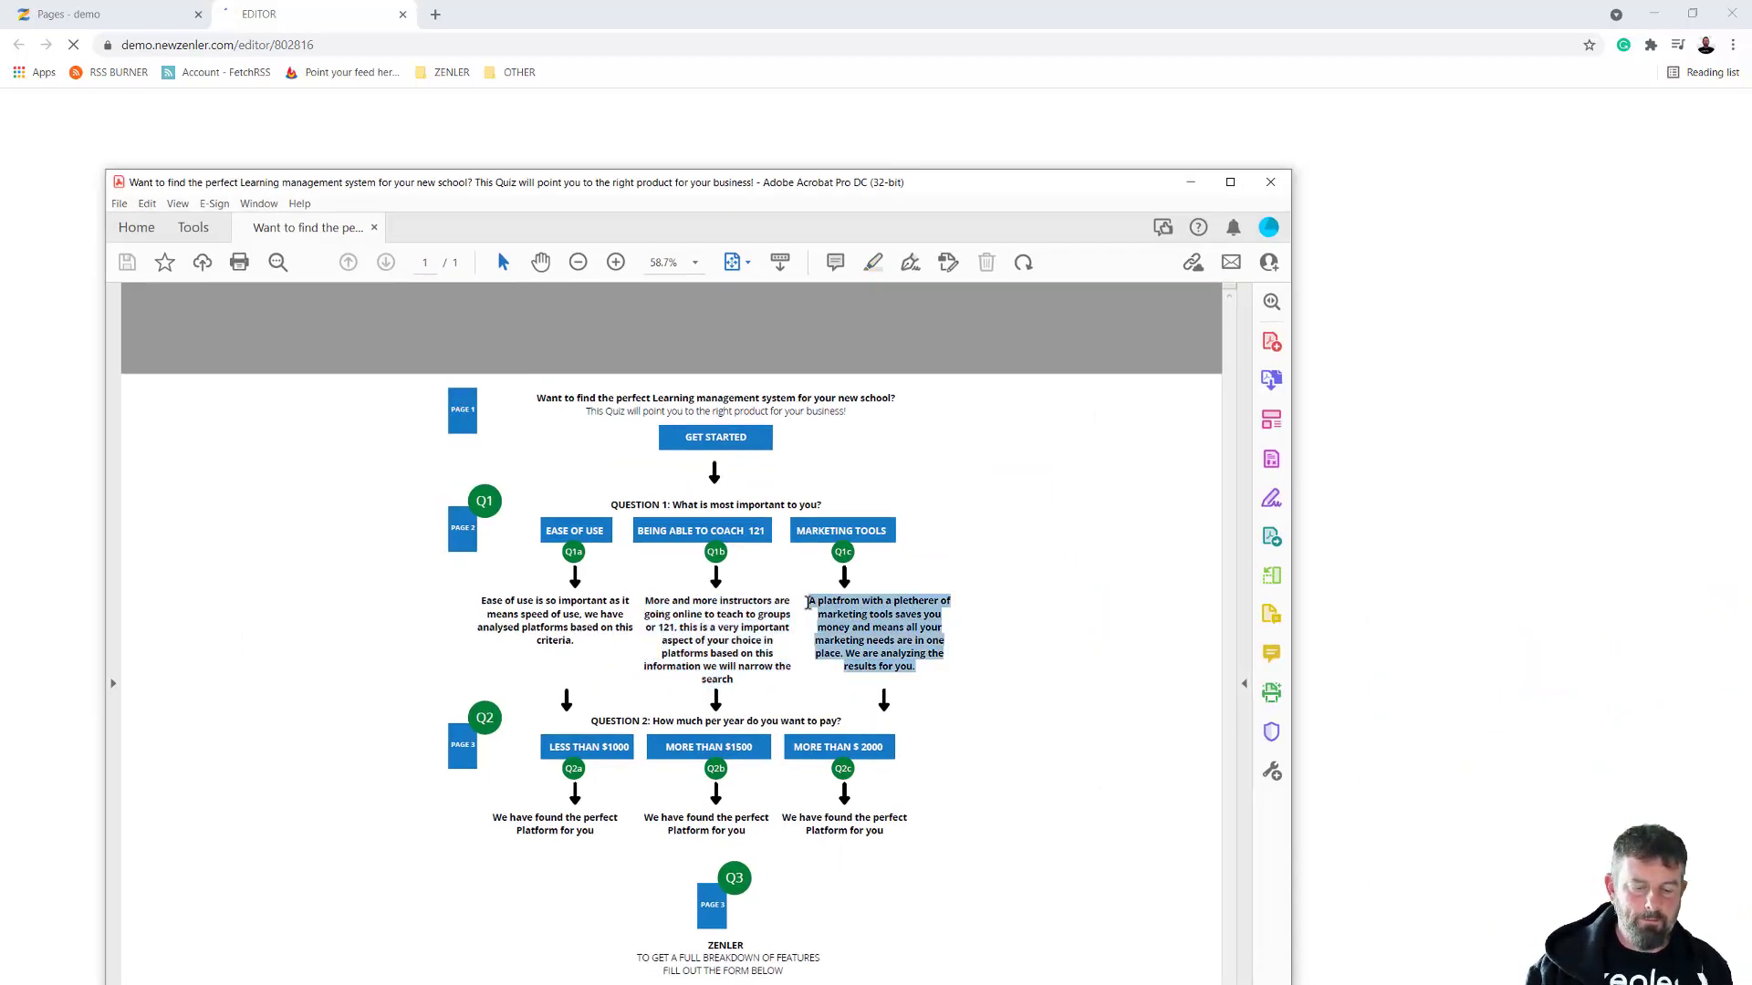
{"action": "left_click_drag", "start_coordinate": [728, 187], "coordinate": [1751, 493]}
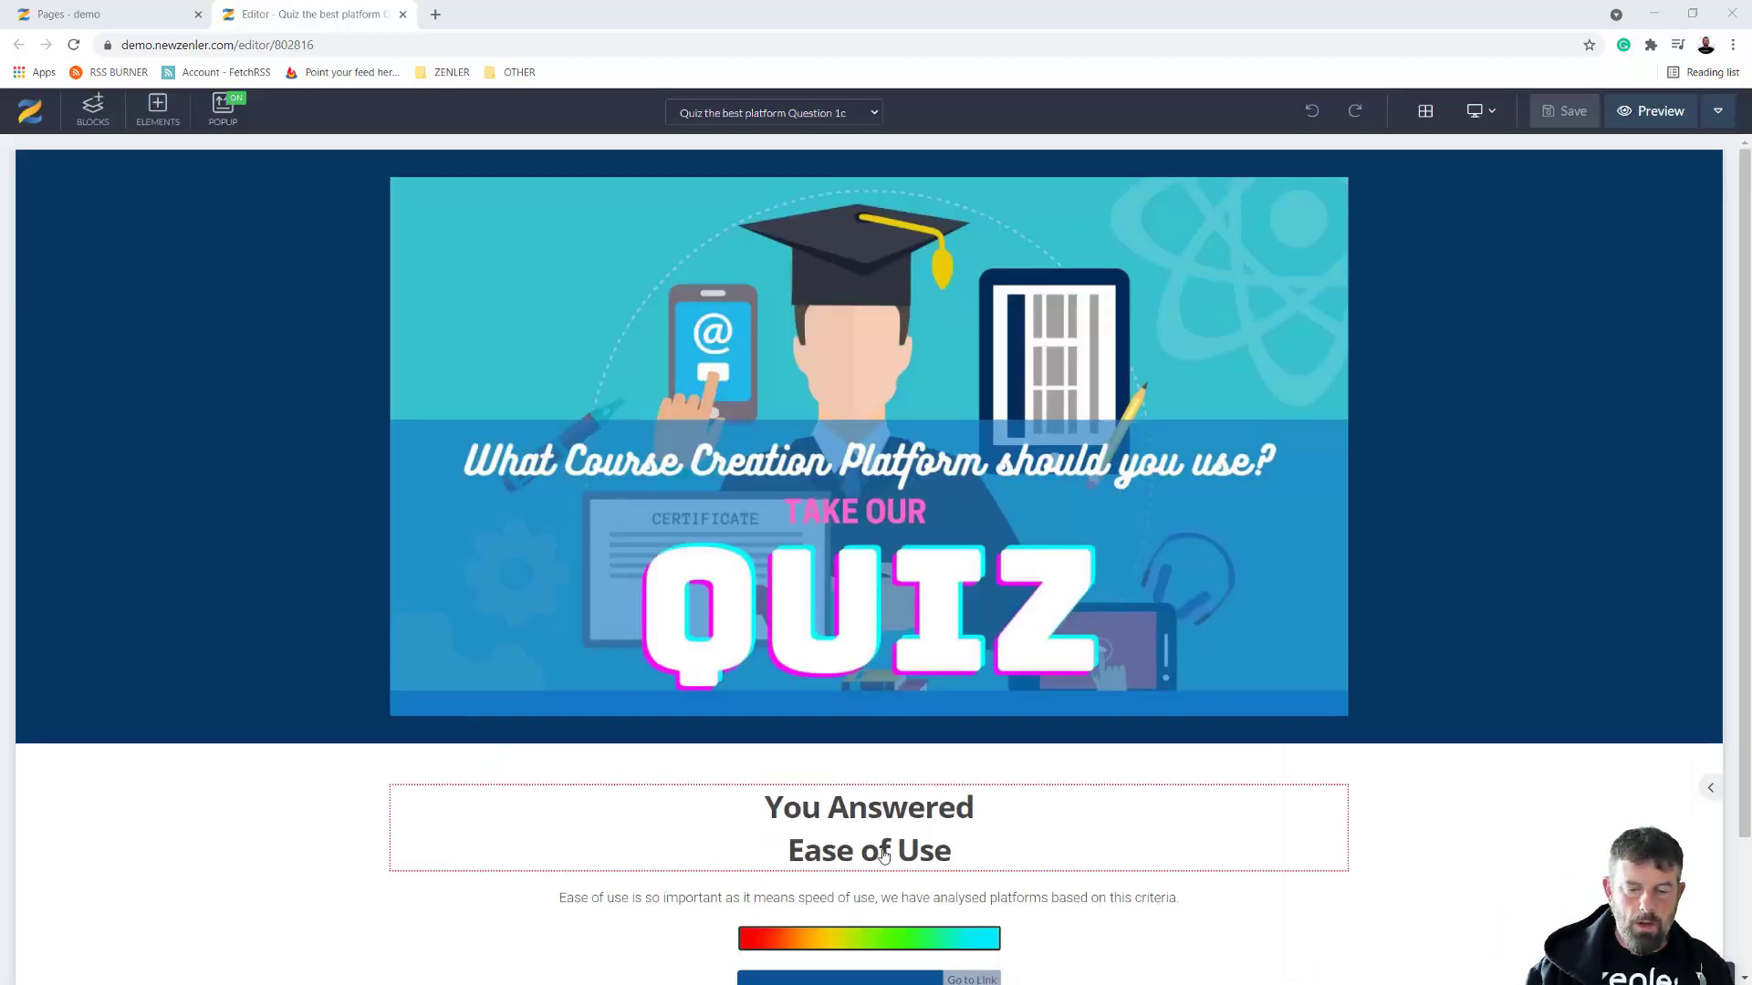
Change the second line of the heading in the Zenler editor from "Ease of Use" to "Marketing Tools"
{"action": "left_click_drag", "start_coordinate": [962, 851], "coordinate": [754, 860]}
{"action": "type", "text": "M"}
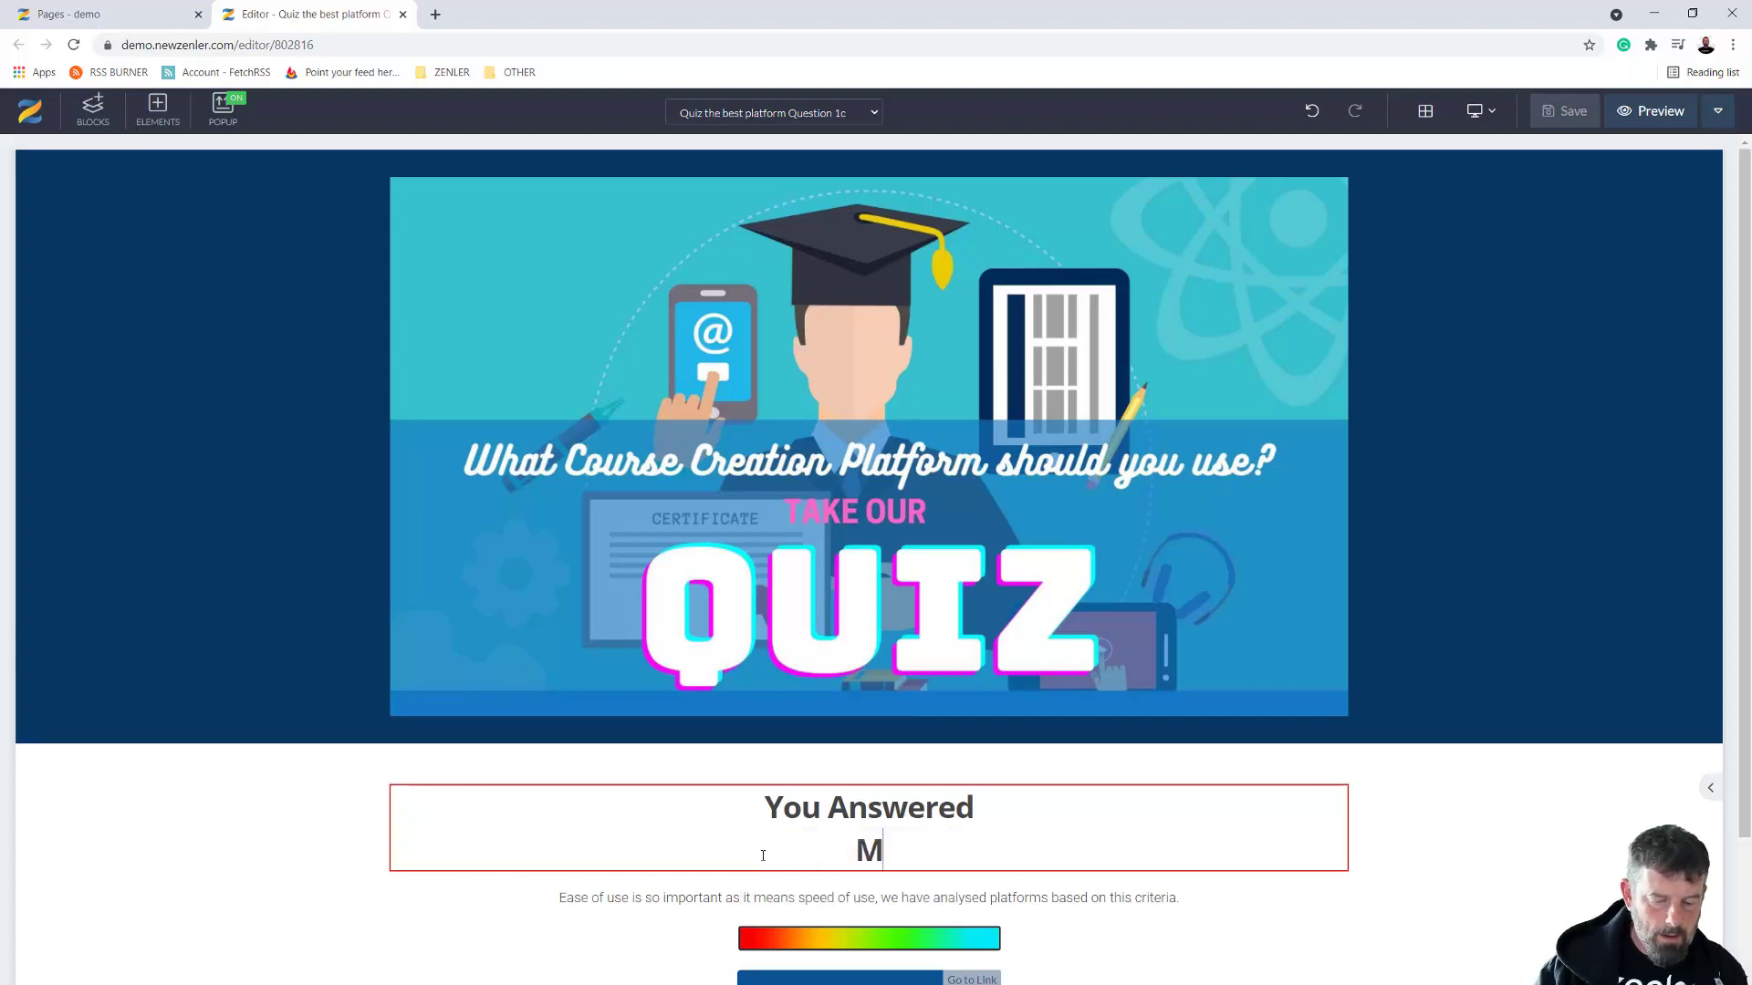
{"action": "type", "text": "Arketing Tools"}
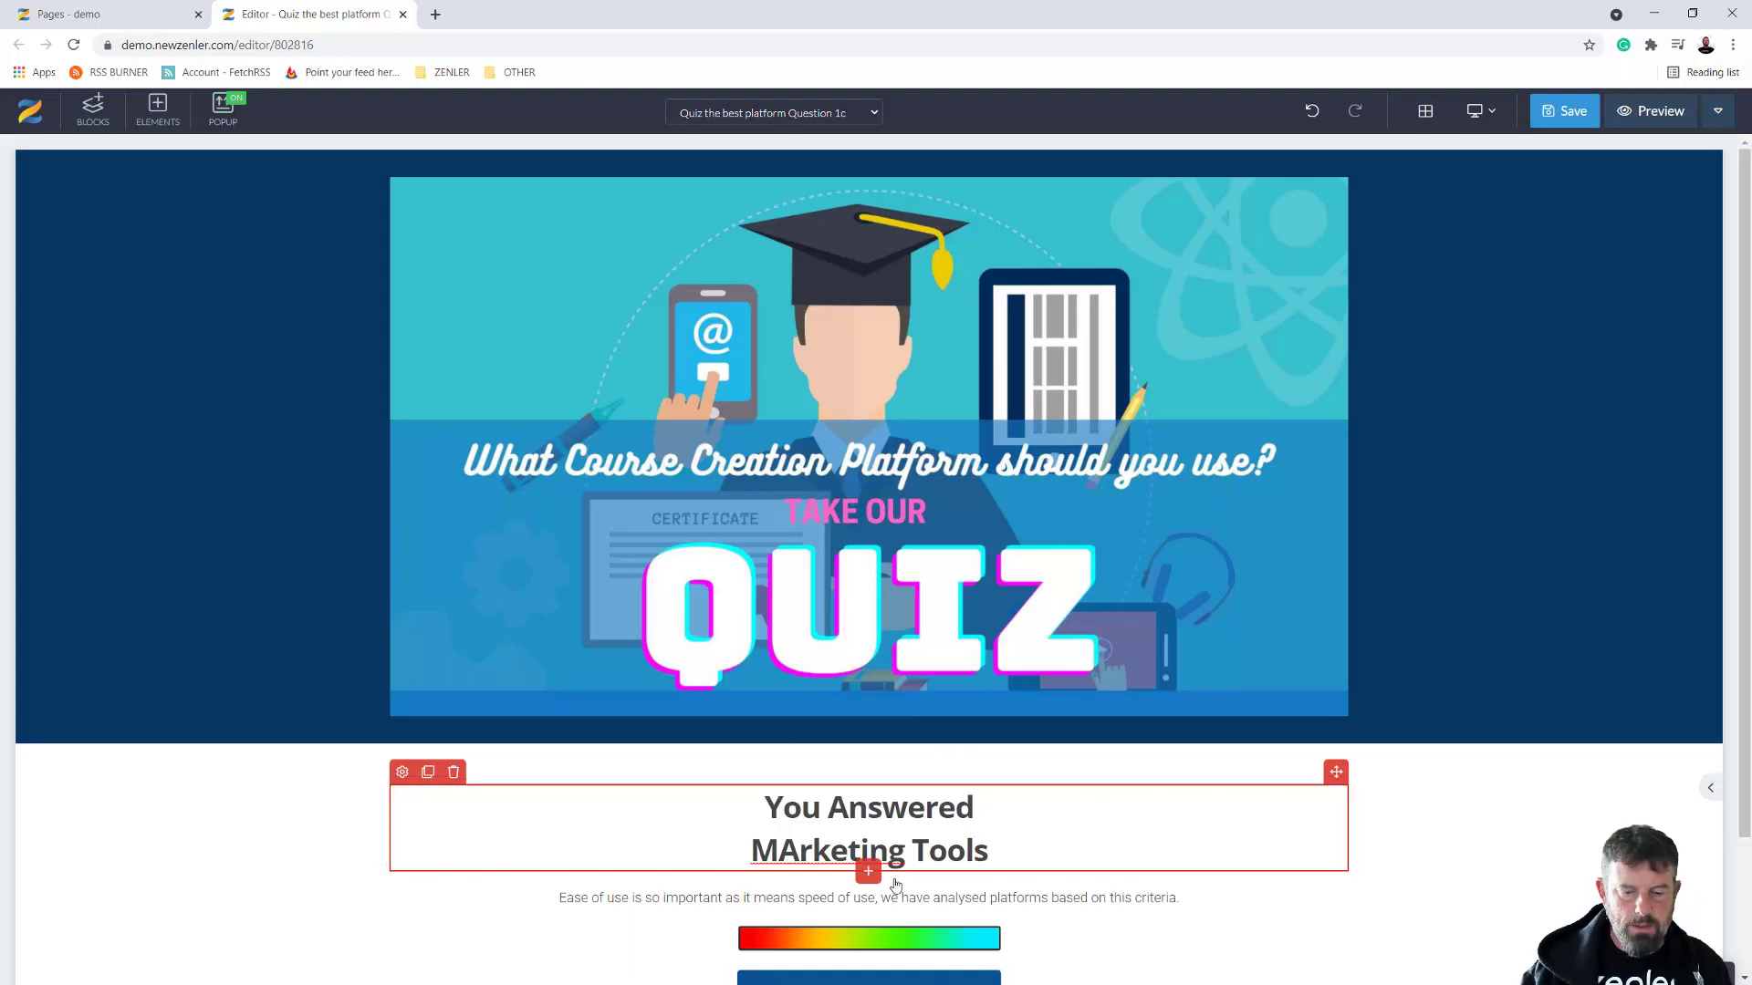
{"action": "type", "text": "a"}
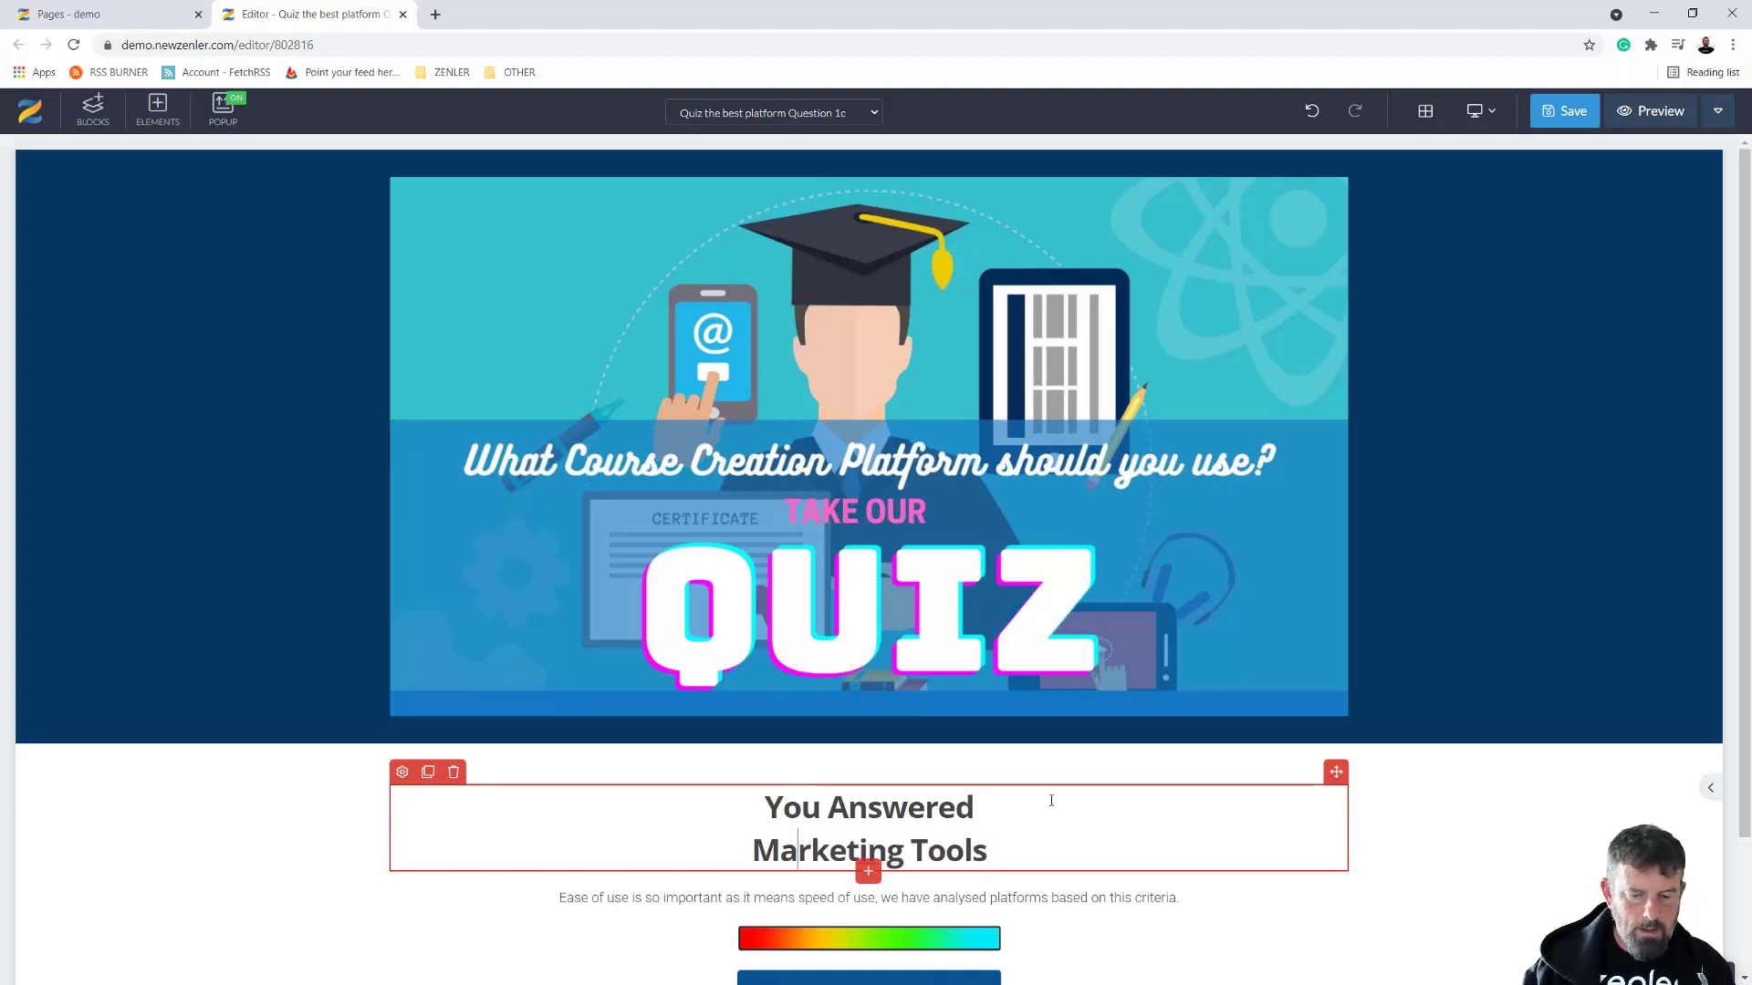
Replace the ease-of-use paragraph below the heading with the copied Q1c marketing tools answer
{"action": "scroll", "coordinate": [1040, 767], "scroll_direction": "down", "scroll_amount": 2}
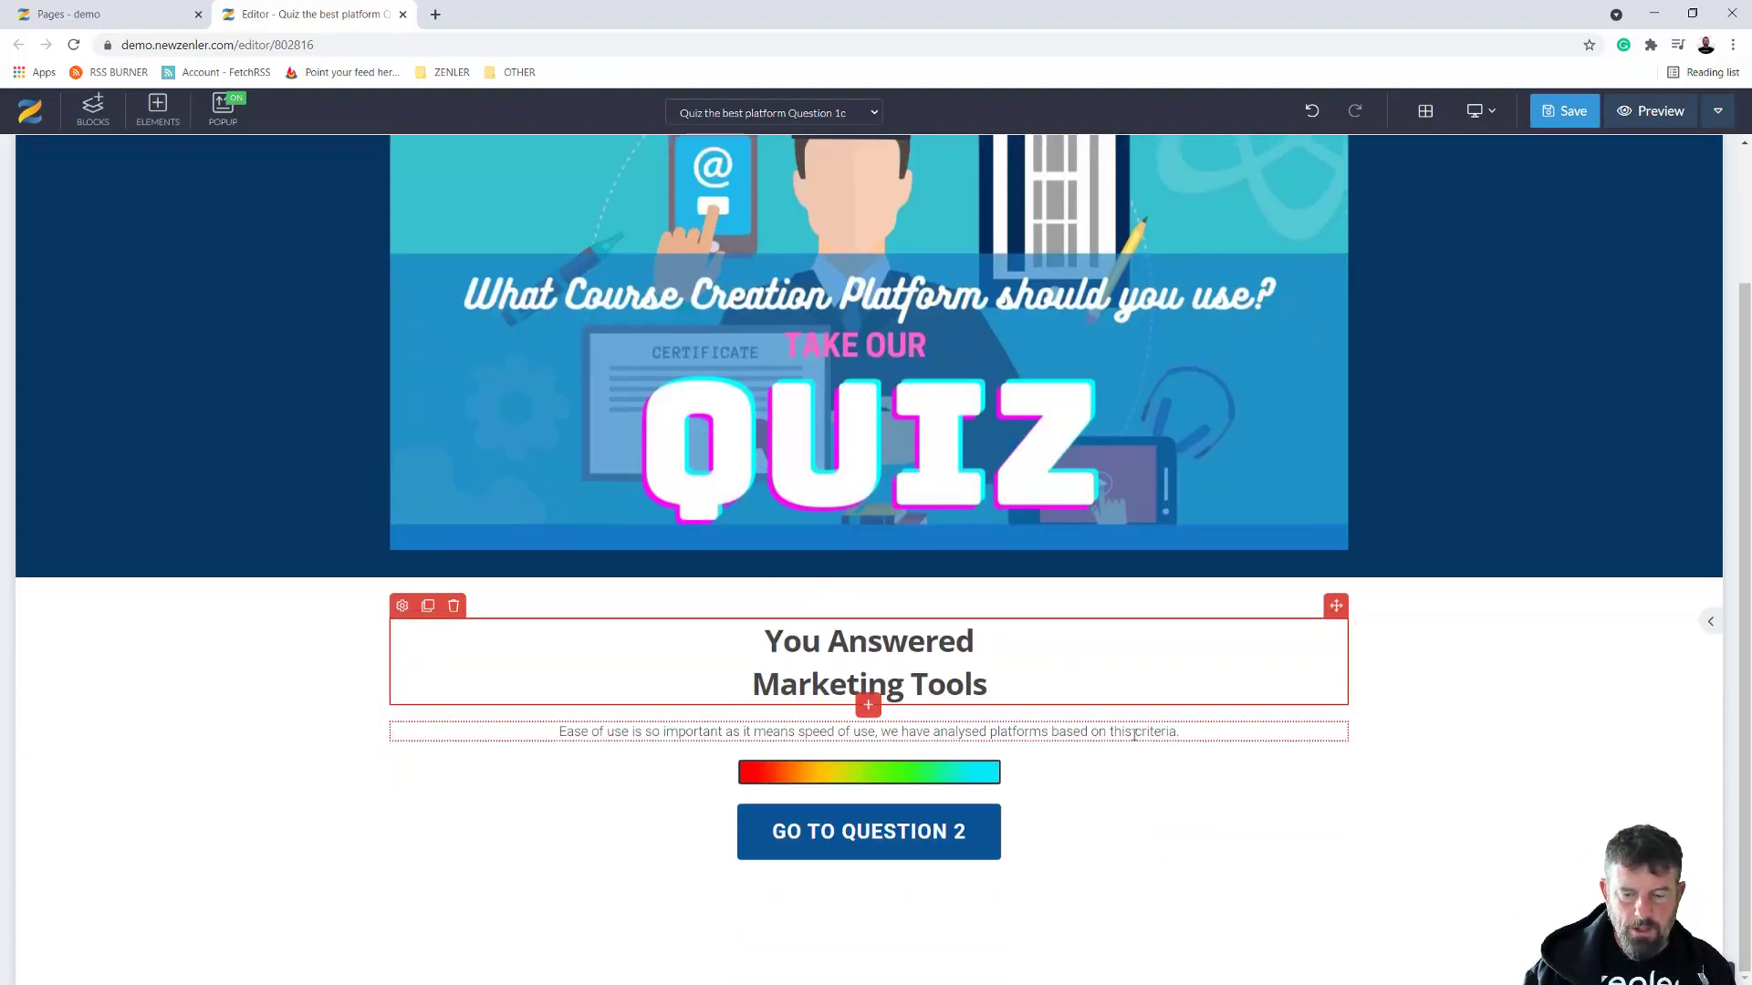
{"action": "left_click", "coordinate": [1051, 727]}
{"action": "left_click_drag", "start_coordinate": [1184, 730], "coordinate": [530, 730]}
{"action": "type", "text": "A platfrom with a pletherer ofmarketing tools saves youmoney and means all yourmarketing needs are in oneplace. We are analyzing theresults for you."}
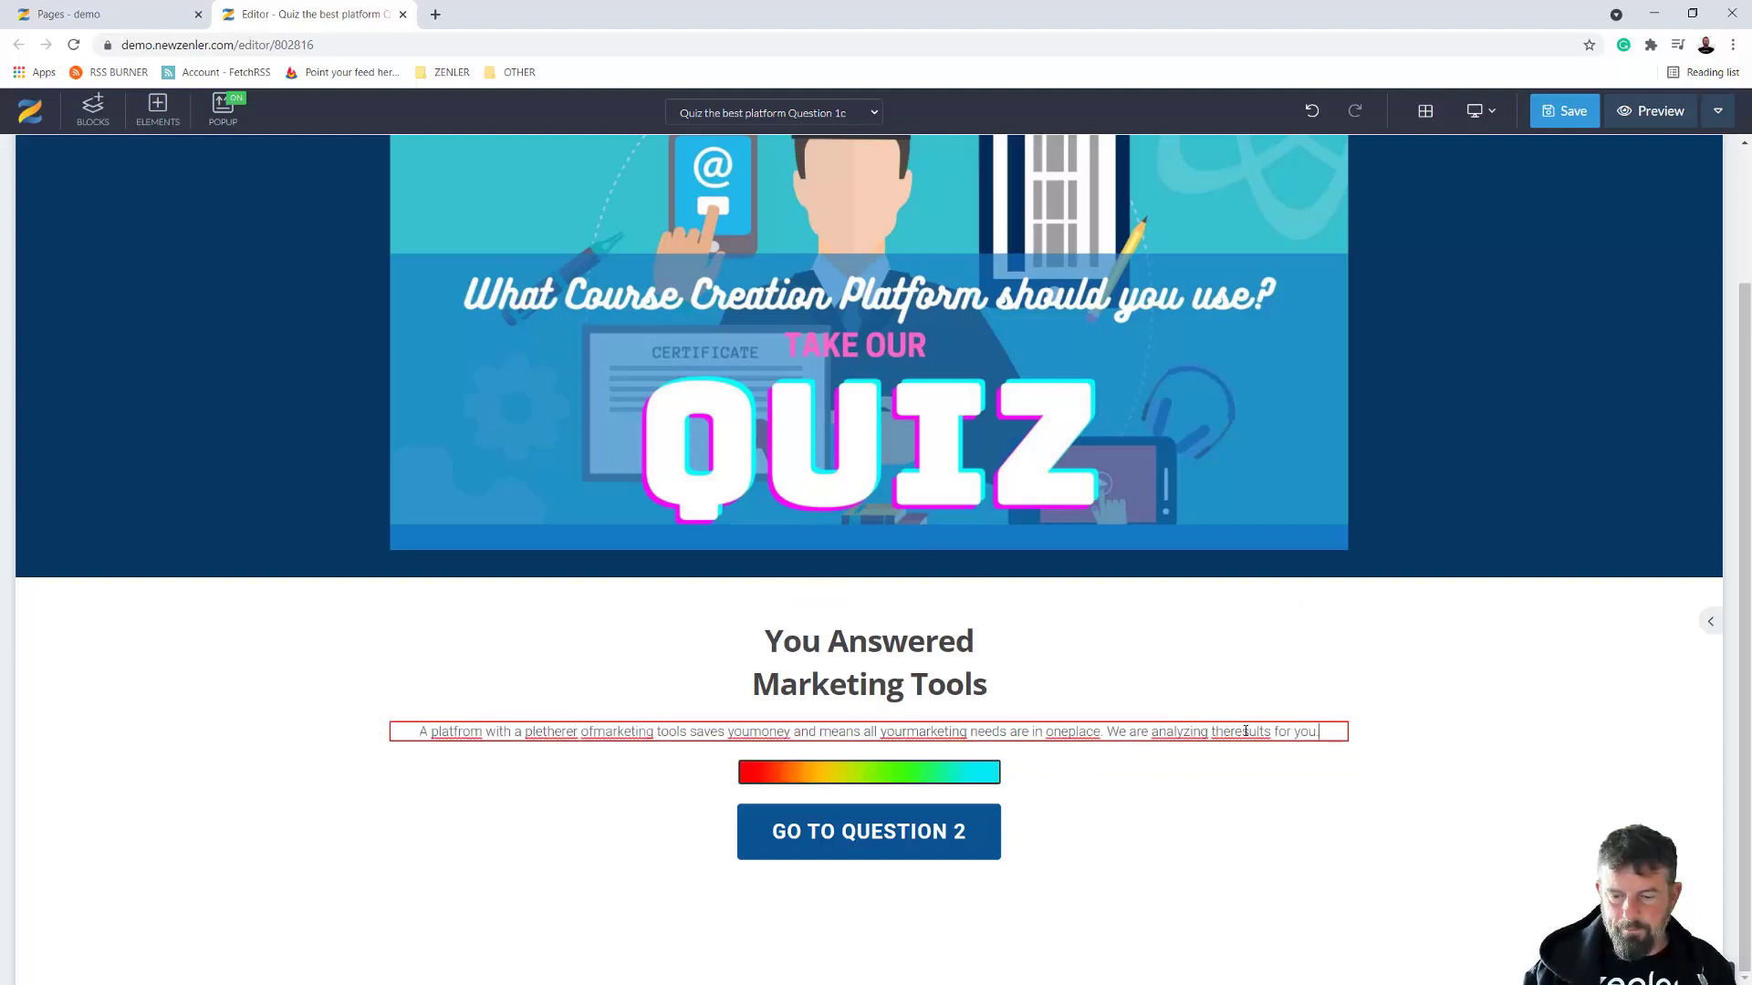
Insert the missing spaces between joined words in the marketing tools paragraph and correct "platfrom" to "platform"
{"action": "left_click", "coordinate": [1246, 731]}
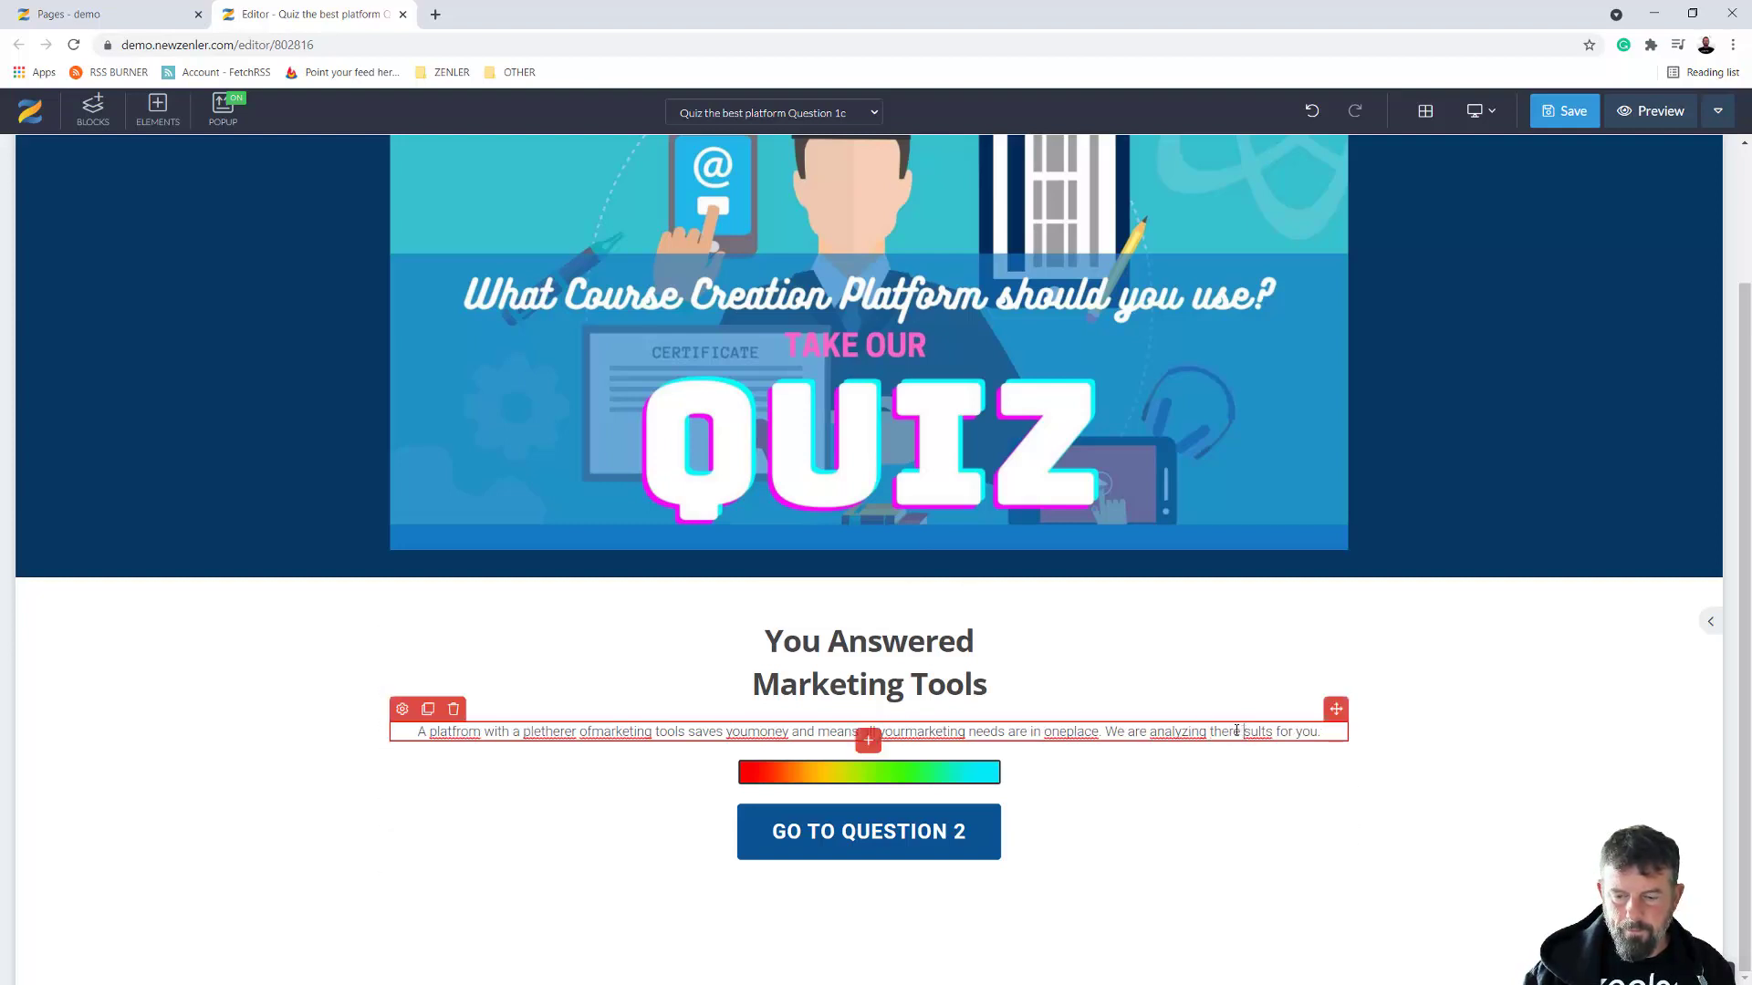
{"action": "key", "text": "Right"}
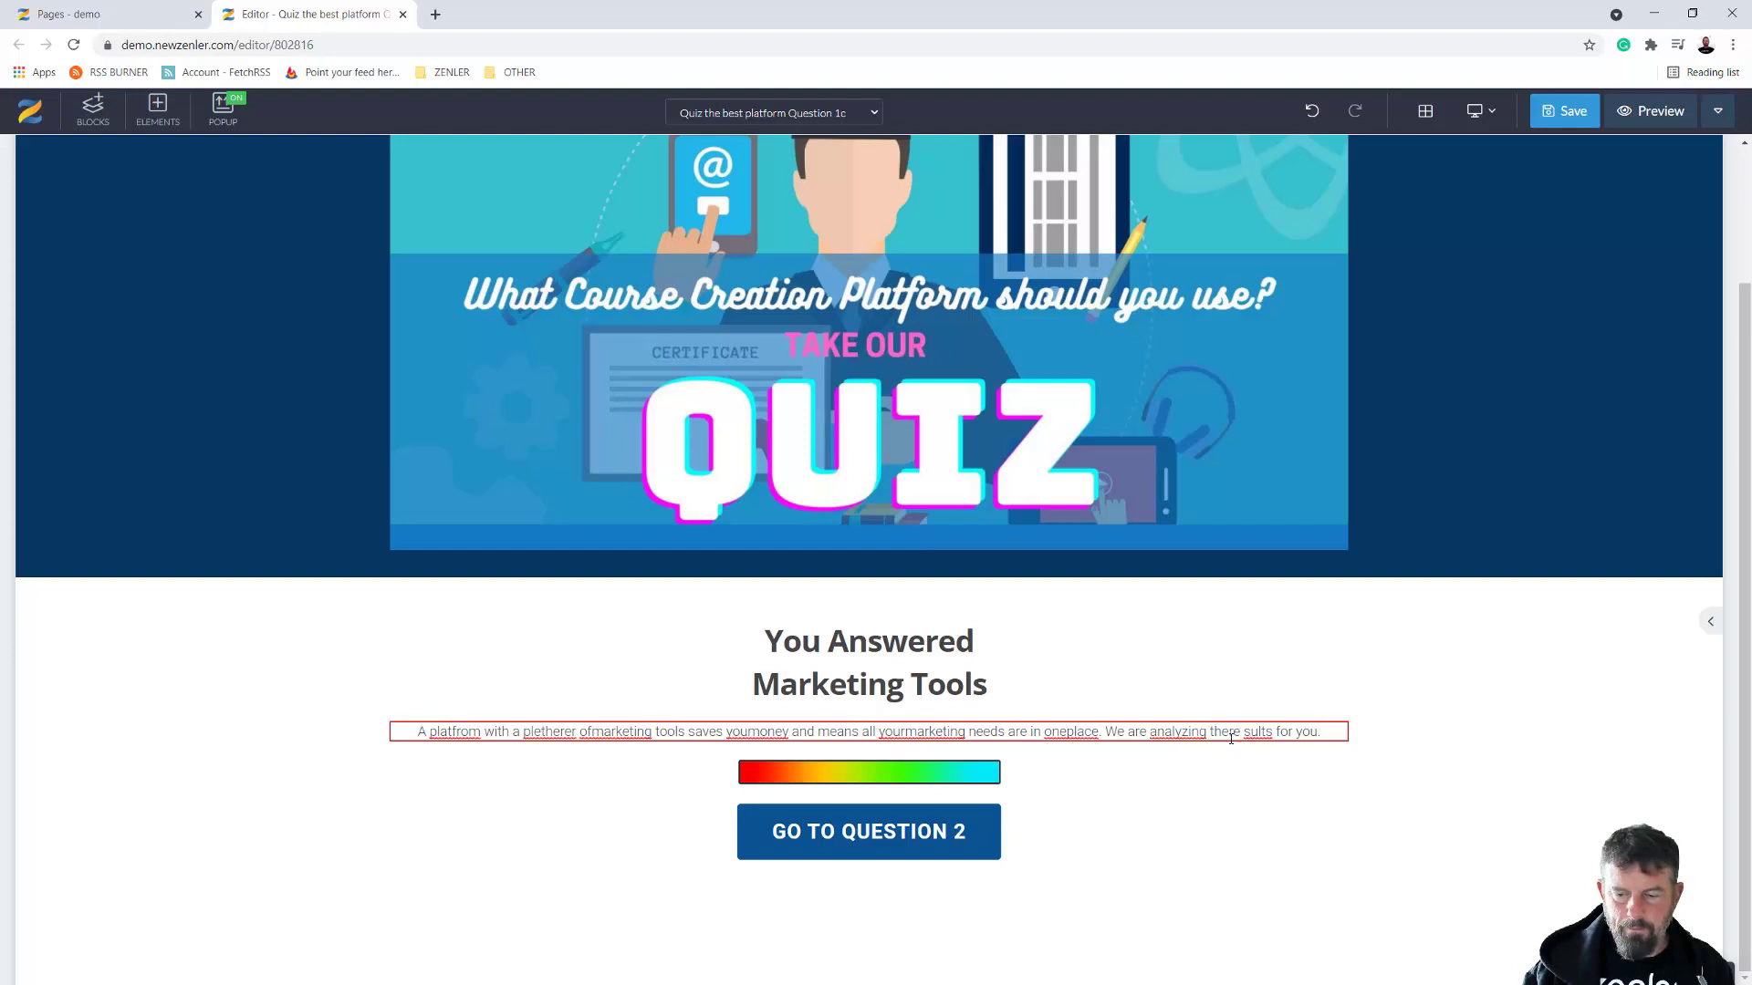
{"action": "key", "text": "BackSpace"}
{"action": "left_click", "coordinate": [1231, 732]}
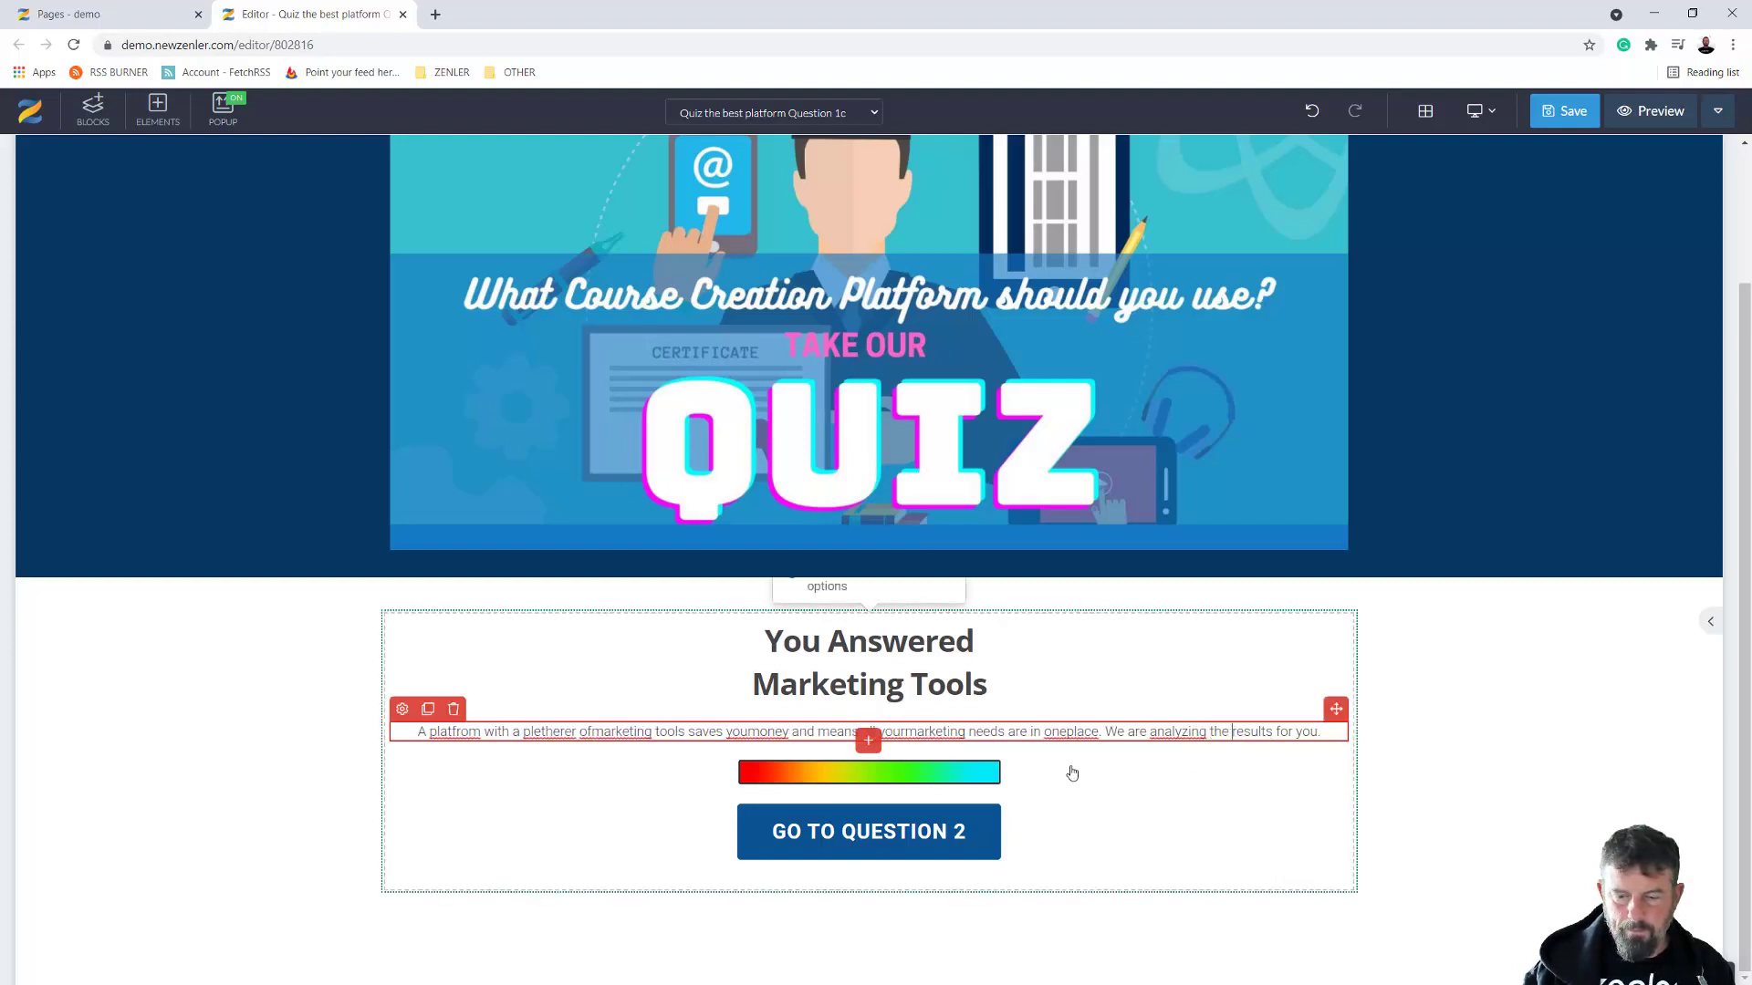
{"action": "left_click", "coordinate": [1068, 731]}
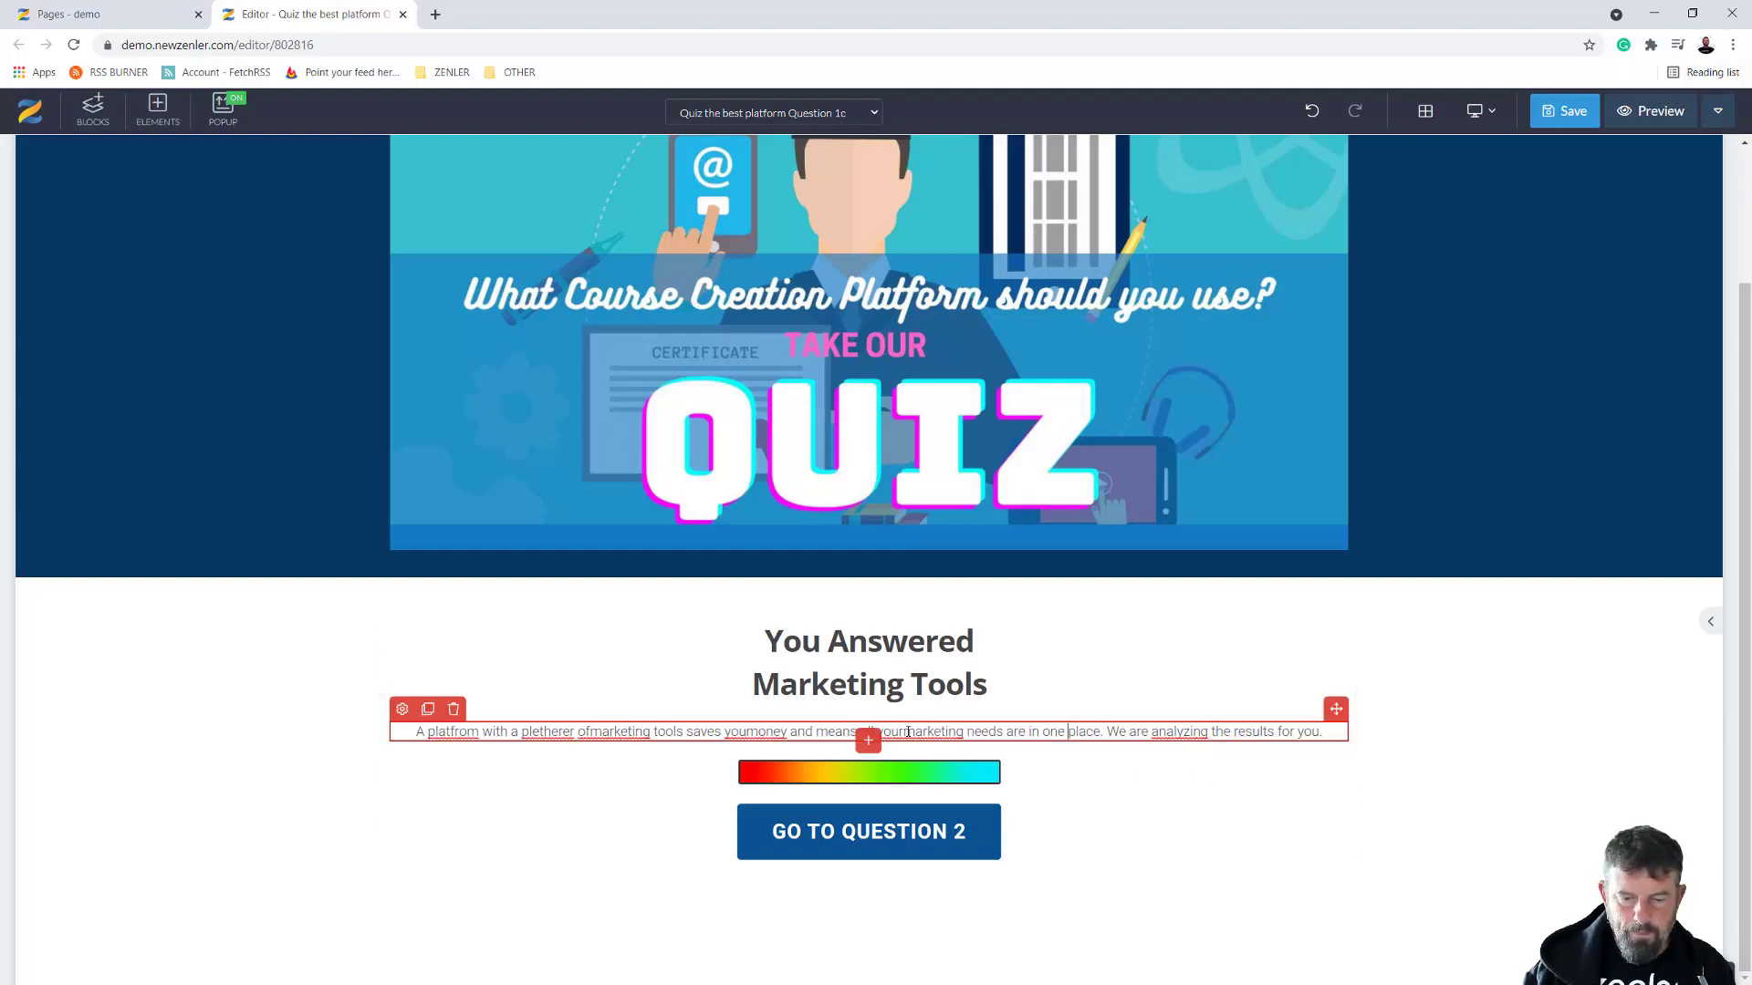
{"action": "left_click", "coordinate": [905, 731]}
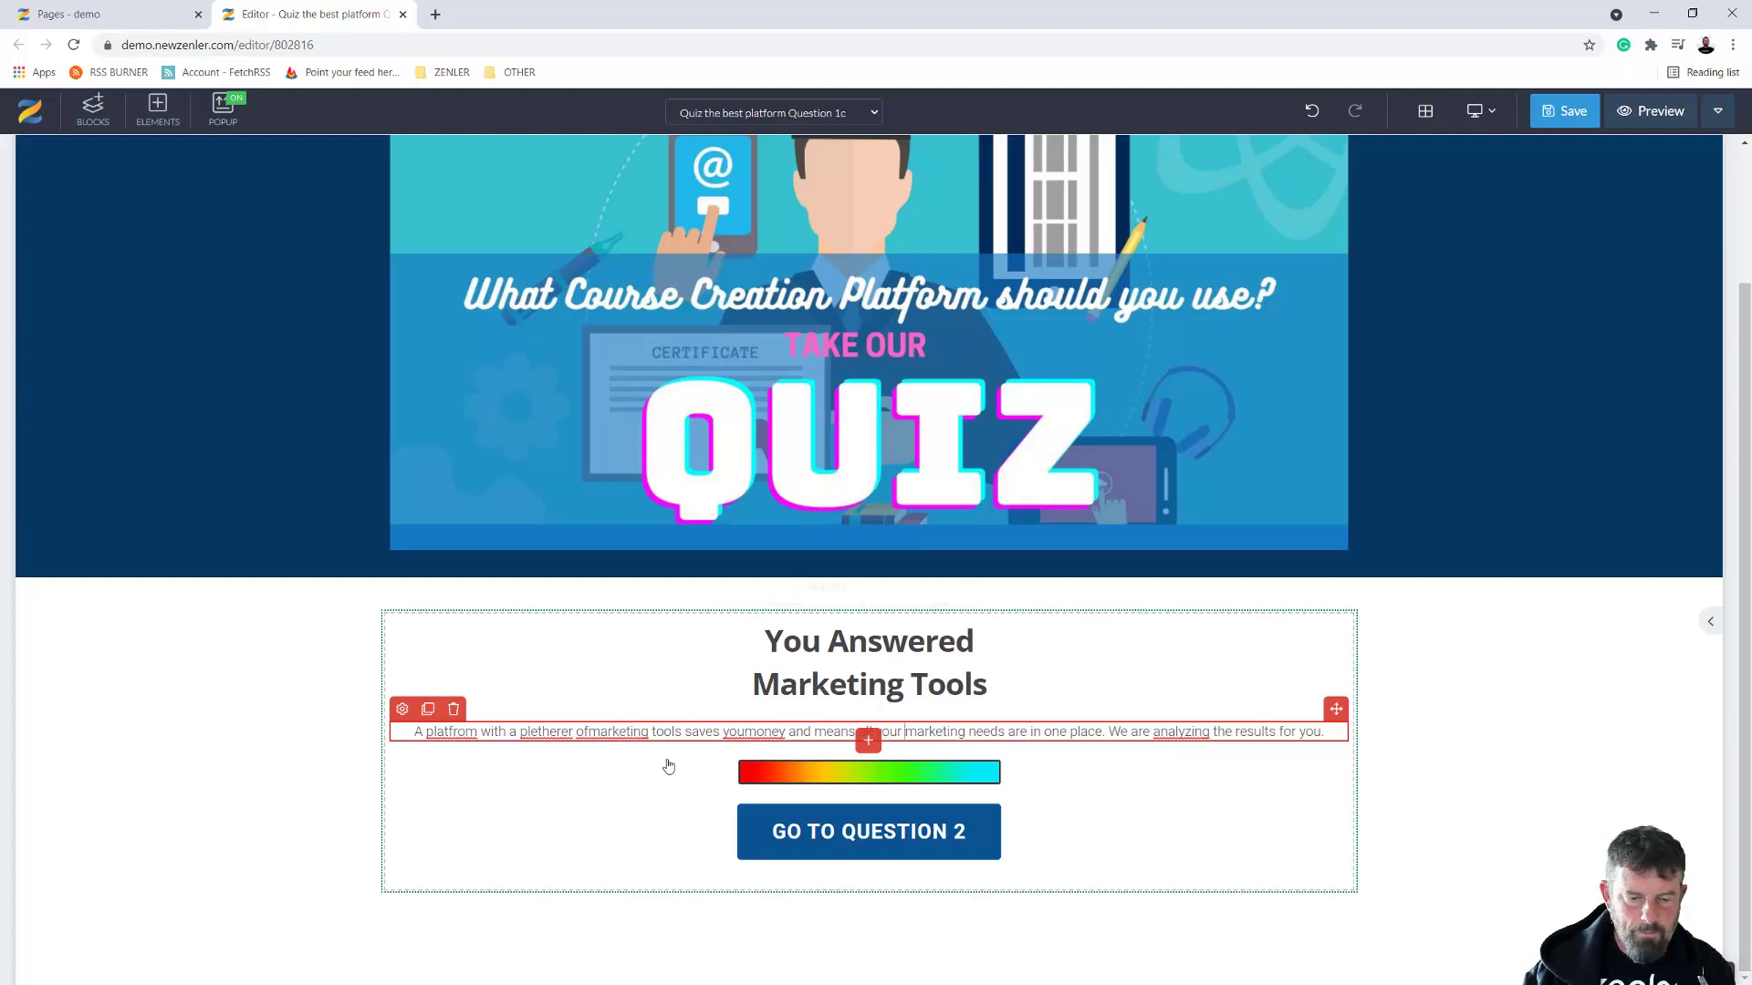
{"action": "left_click", "coordinate": [591, 731]}
{"action": "left_click", "coordinate": [746, 731]}
{"action": "type", "text": "f"}
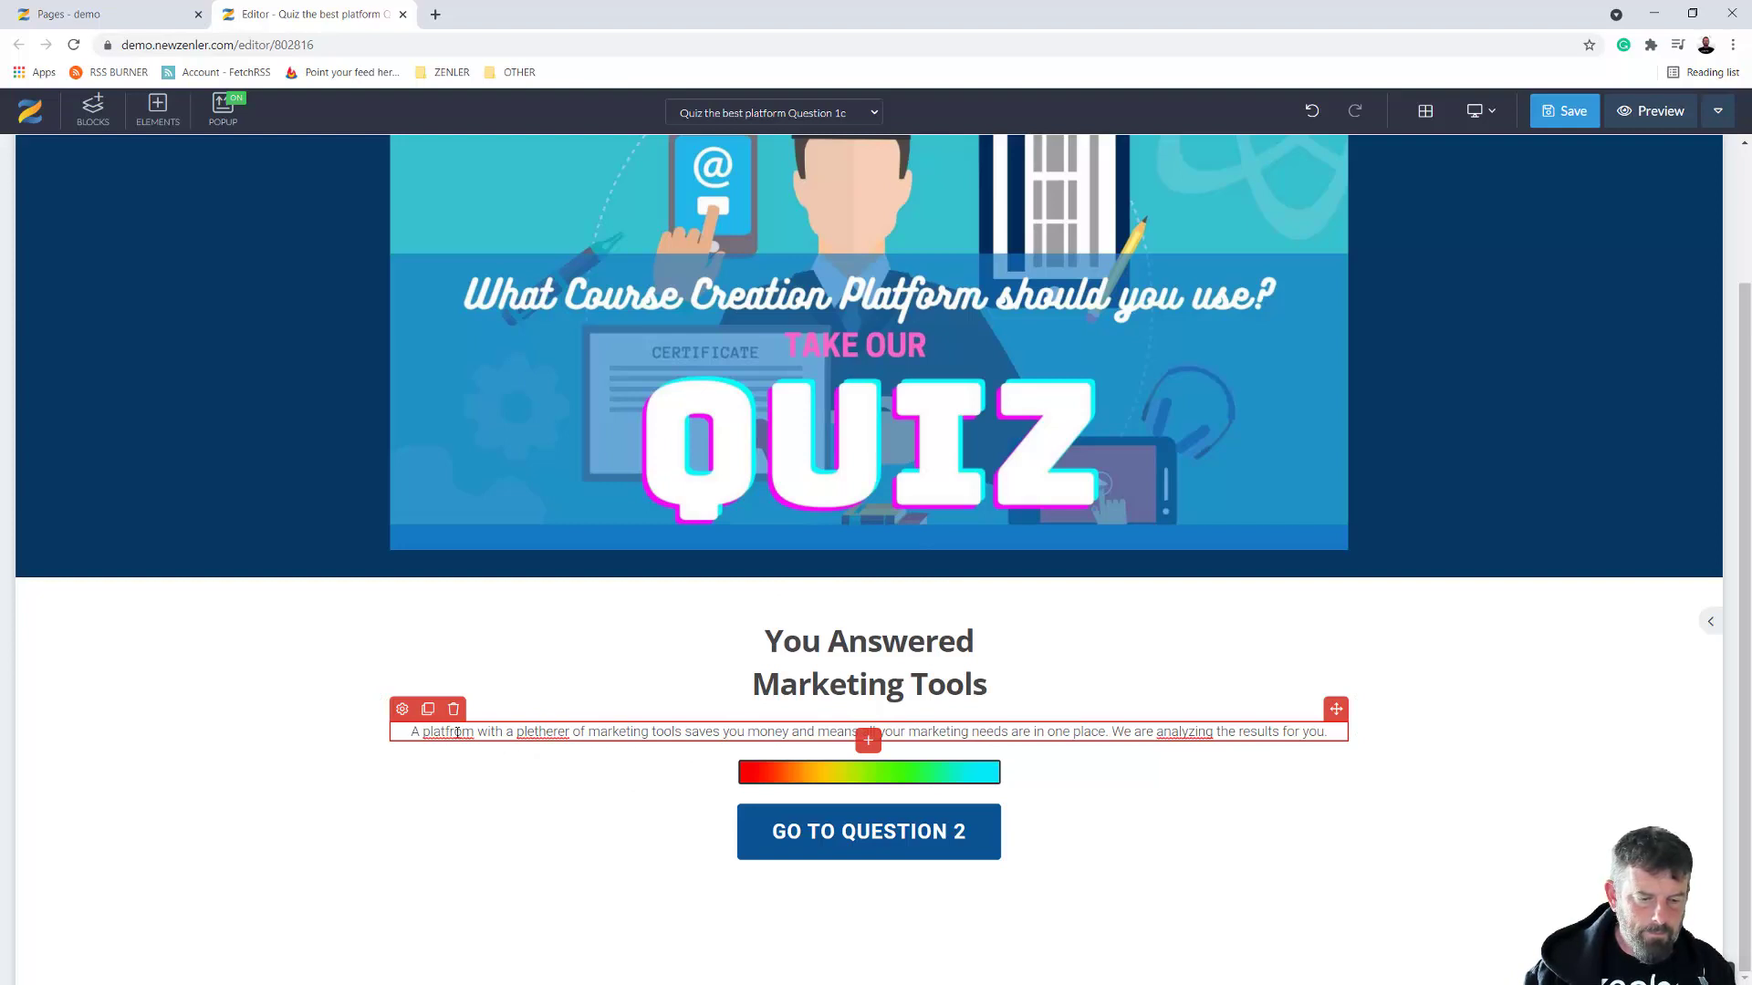
{"action": "type", "text": "or"}
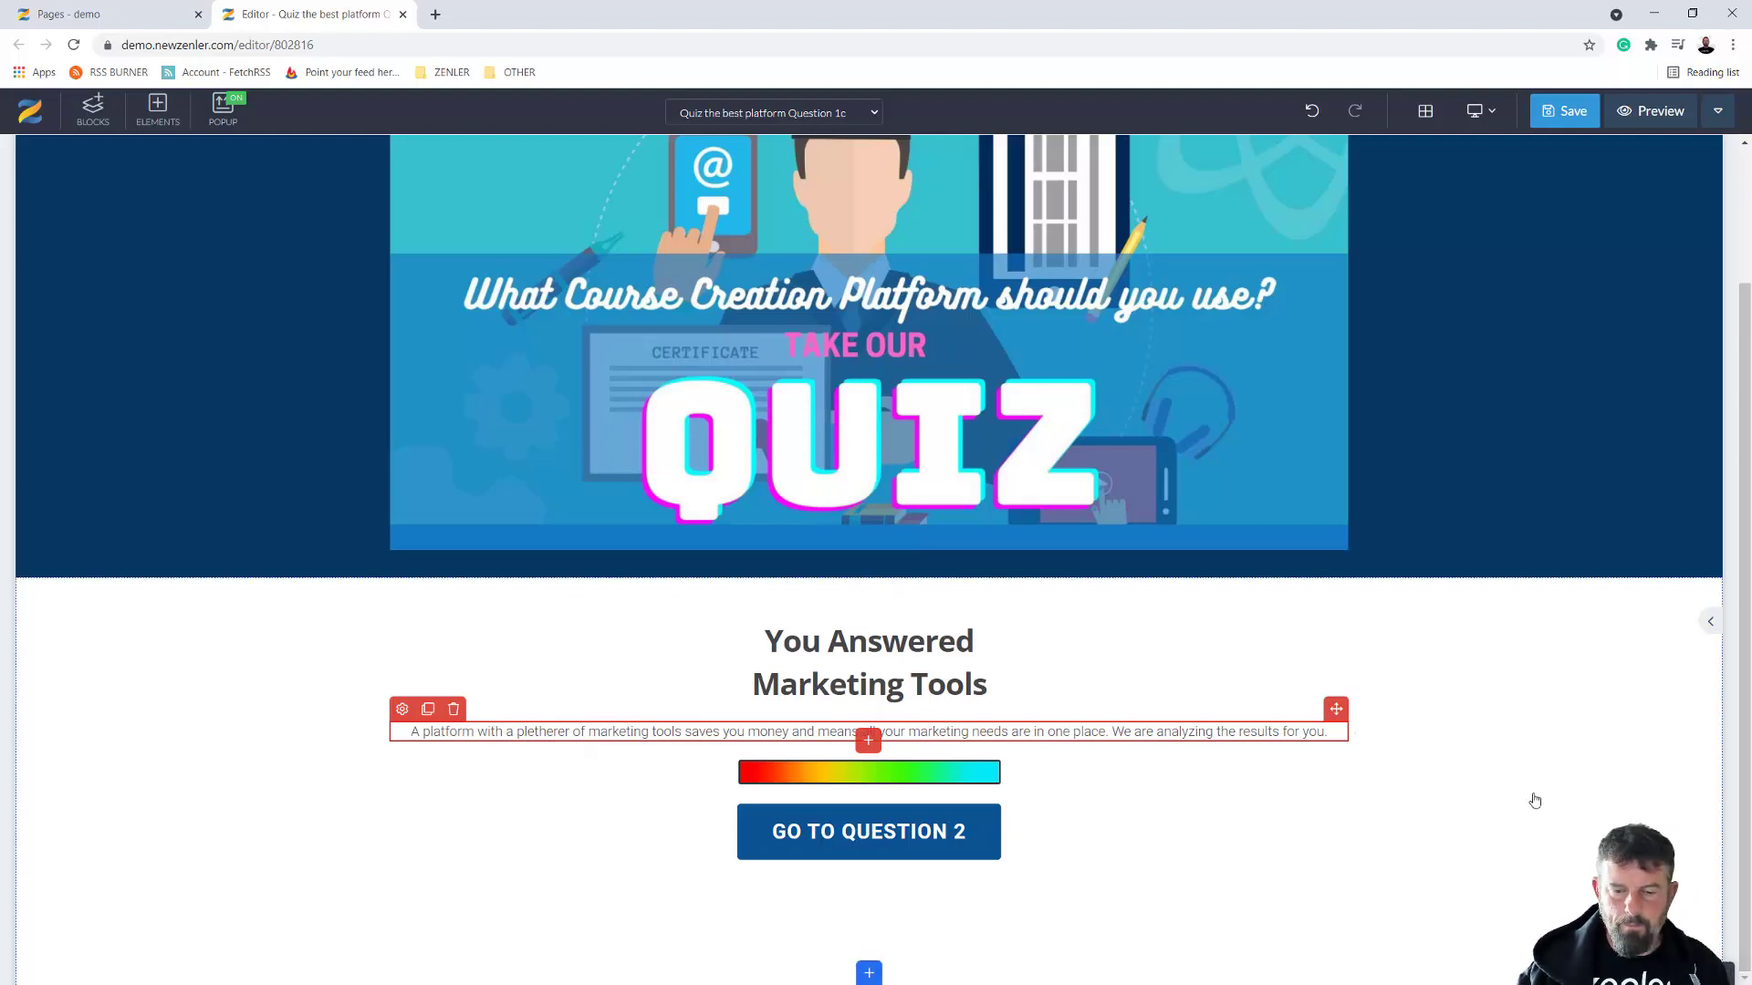
{"action": "left_click", "coordinate": [1535, 800]}
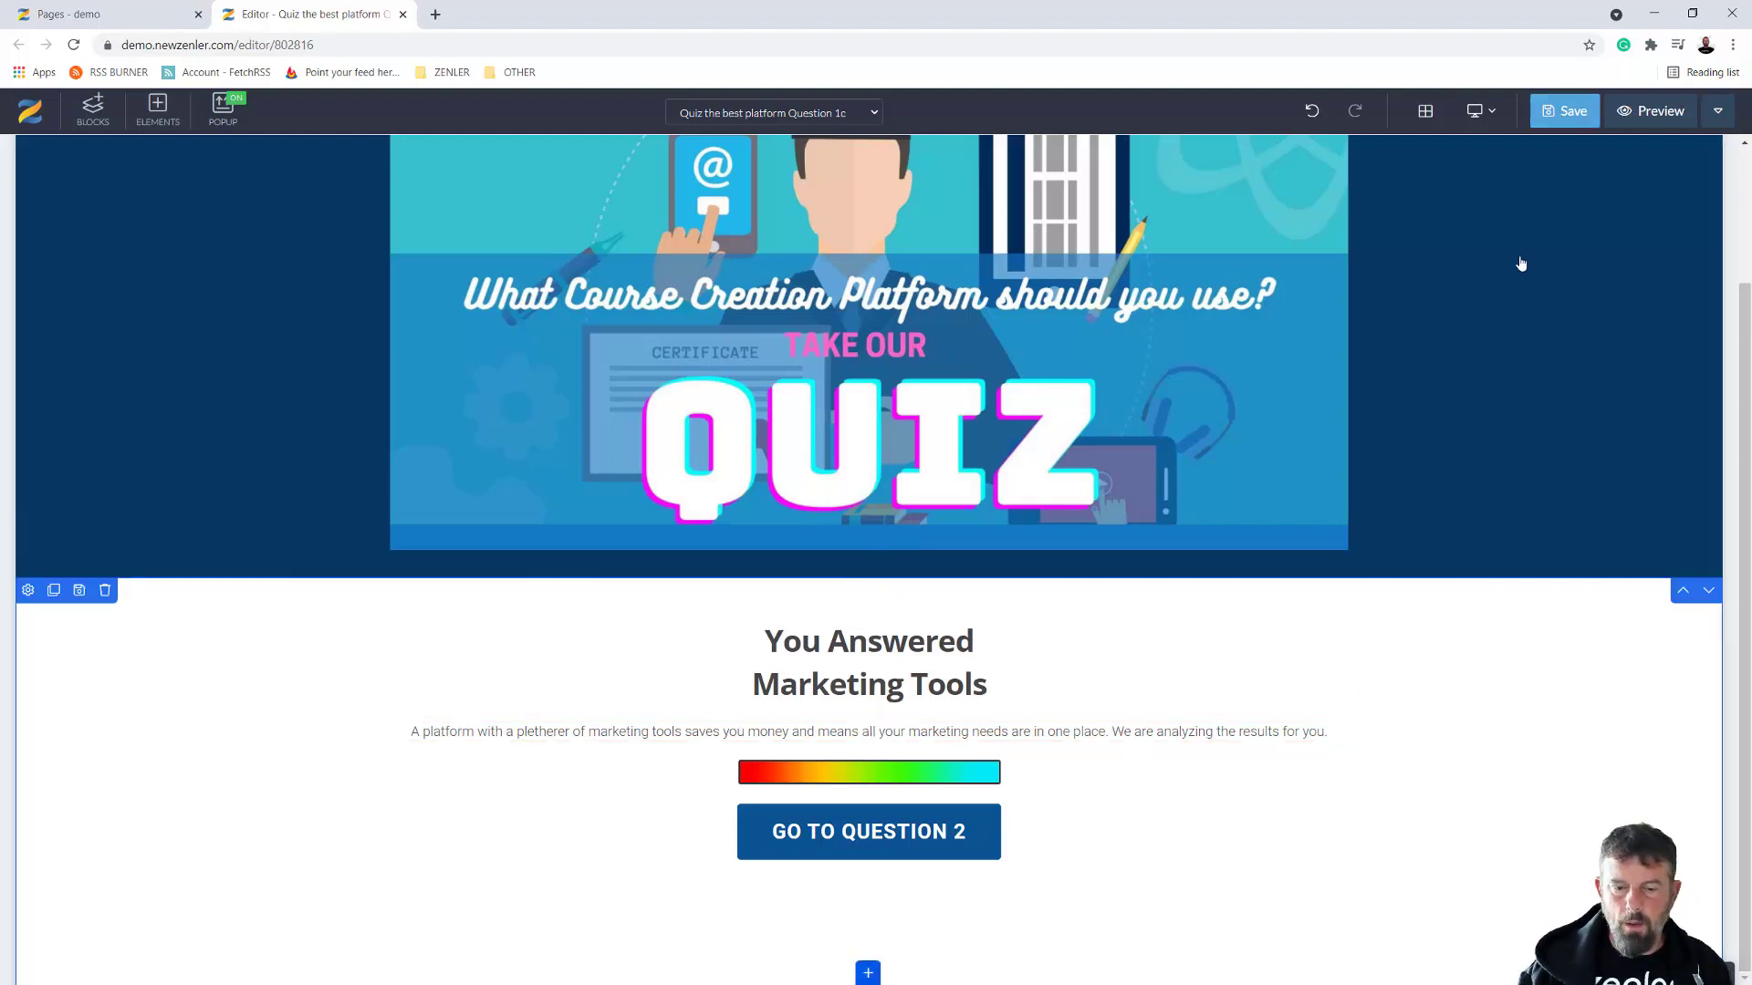
Save the Question 1c page with its SEO settings accepted, and close its editor to return to the pages list
{"action": "key", "text": "ctrl+s"}
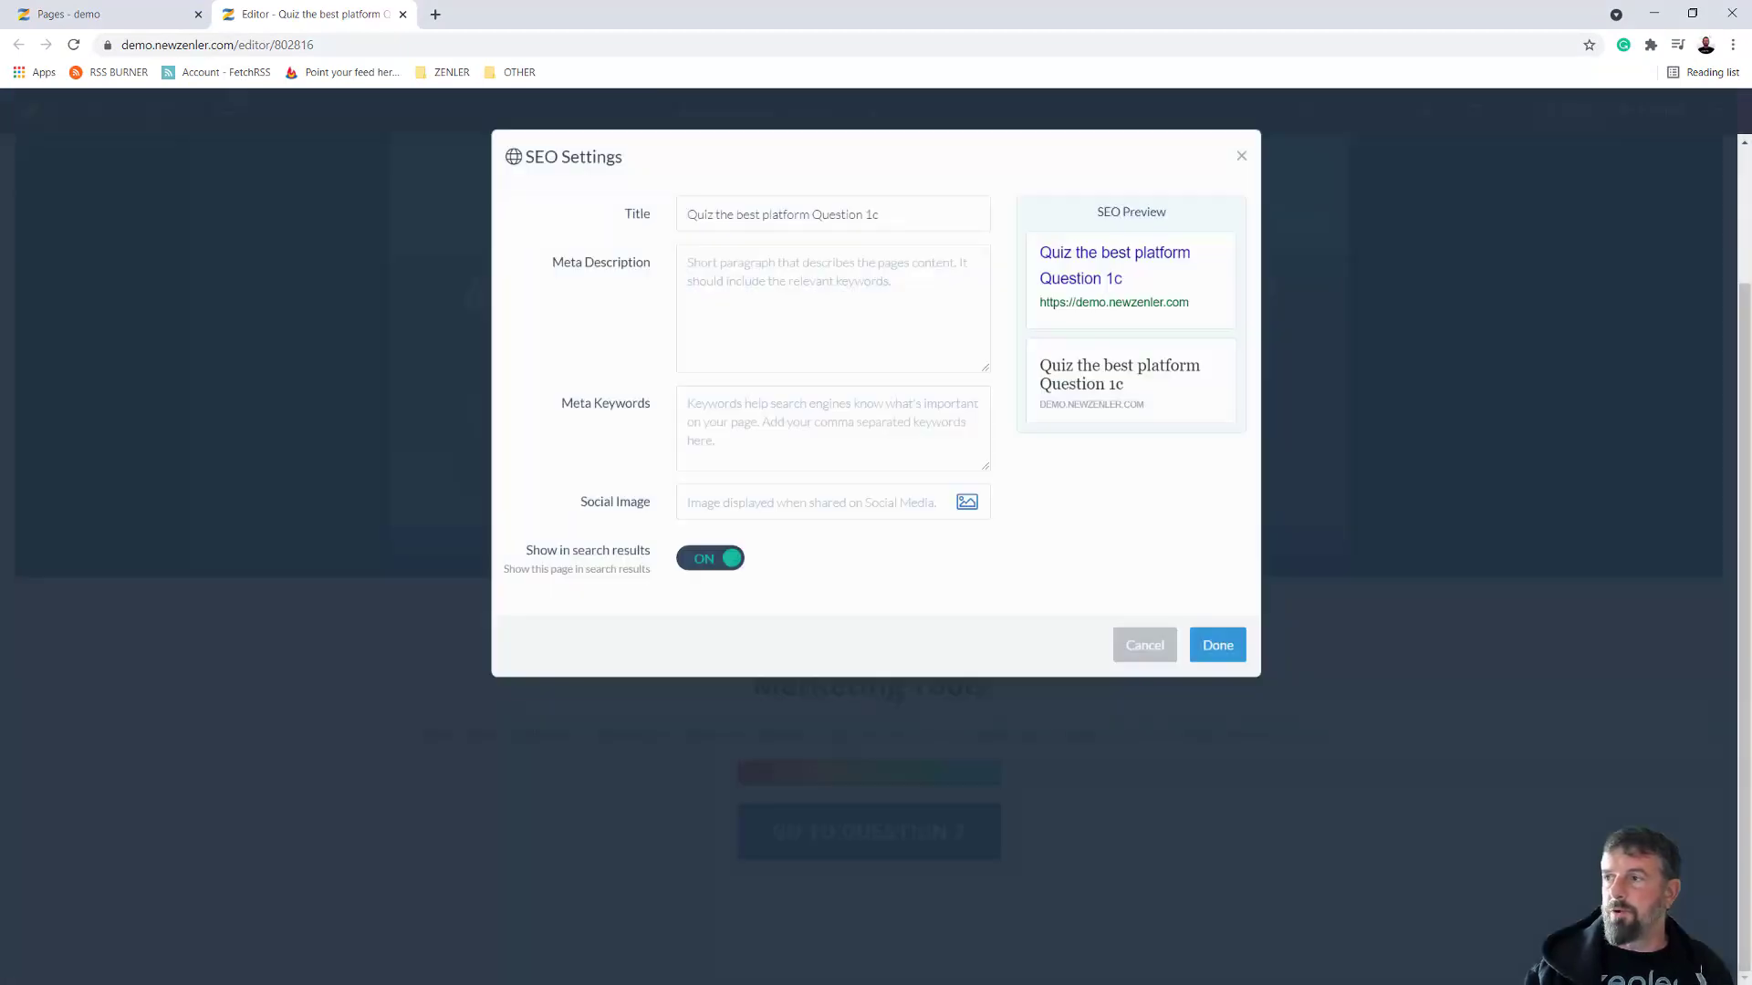
{"action": "key", "text": "alt+Tab"}
{"action": "left_click_drag", "start_coordinate": [654, 536], "coordinate": [671, 188]}
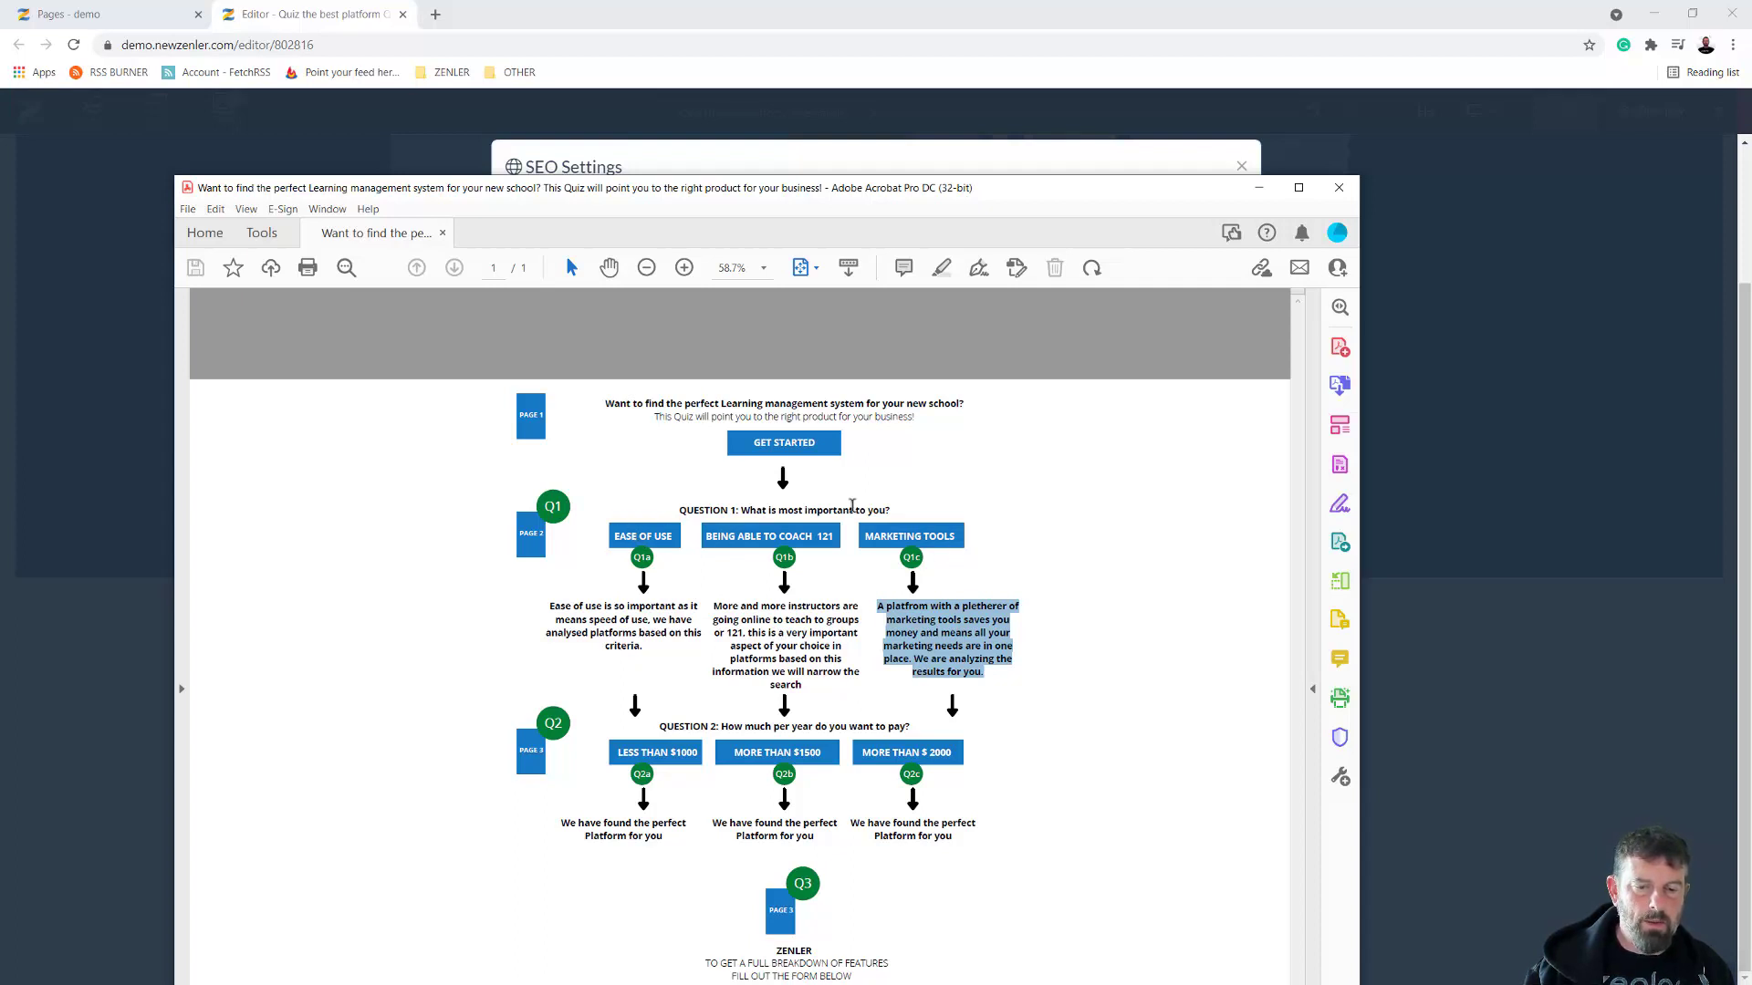
{"action": "left_click_drag", "start_coordinate": [637, 192], "coordinate": [1751, 538]}
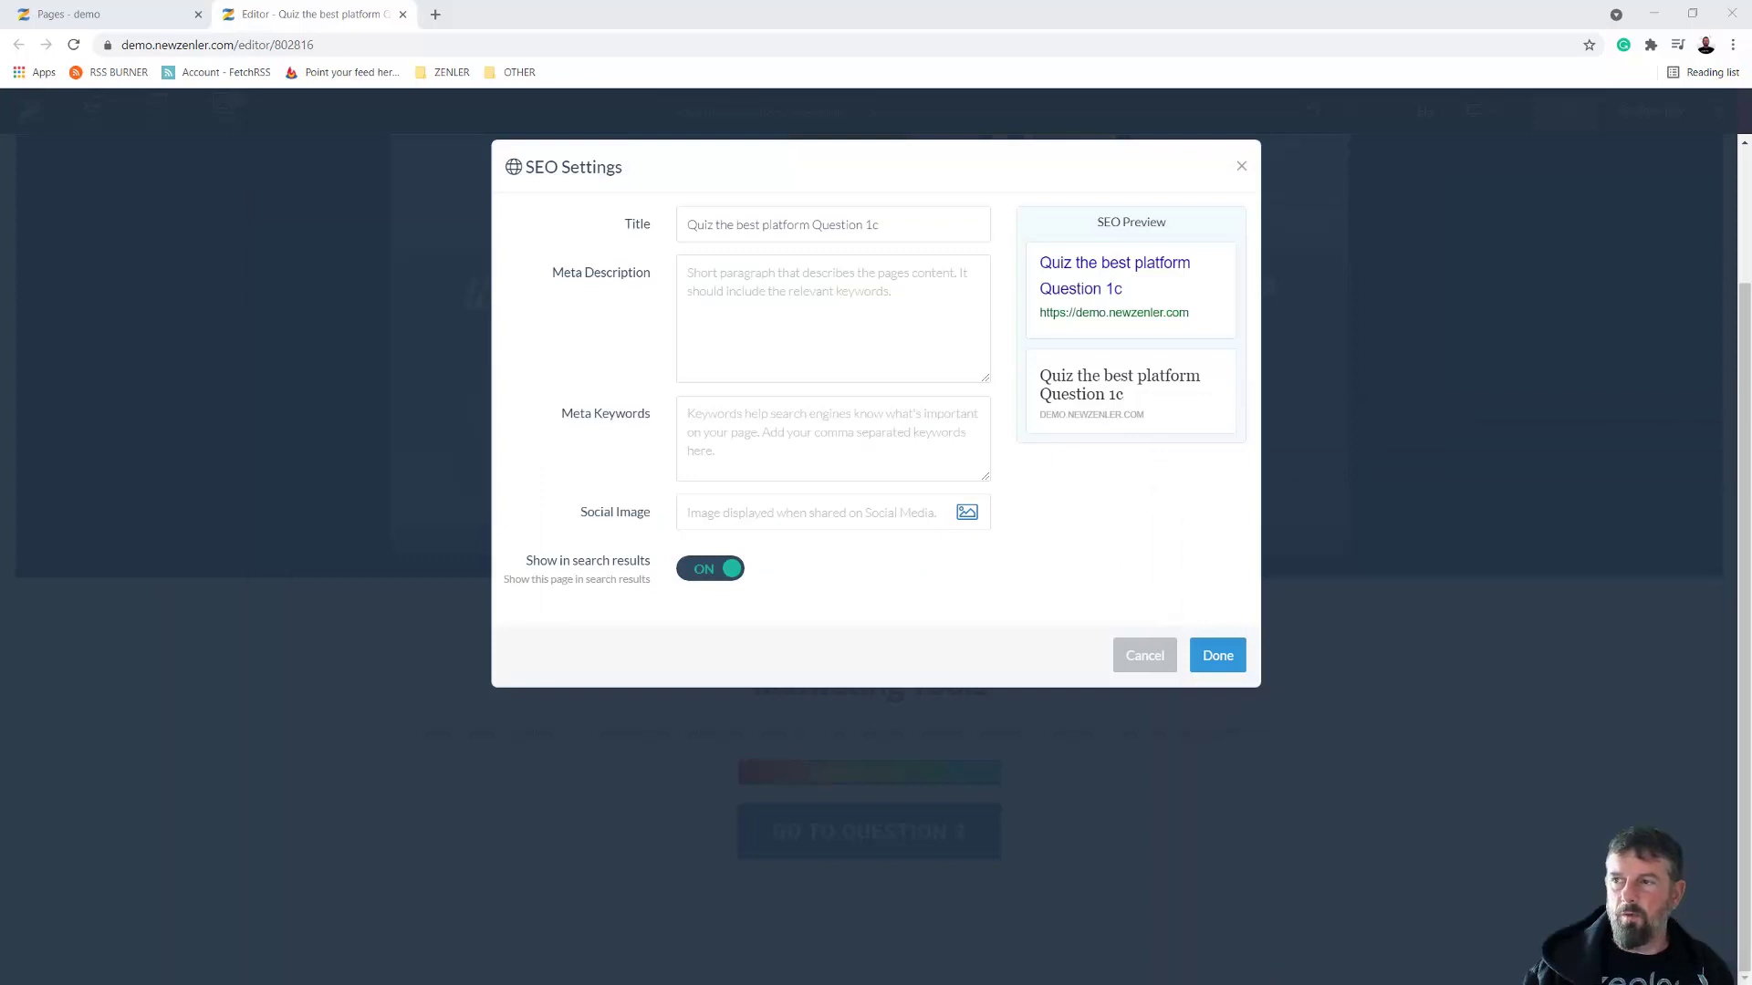
{"action": "left_click", "coordinate": [1202, 670]}
{"action": "left_click", "coordinate": [1567, 111]}
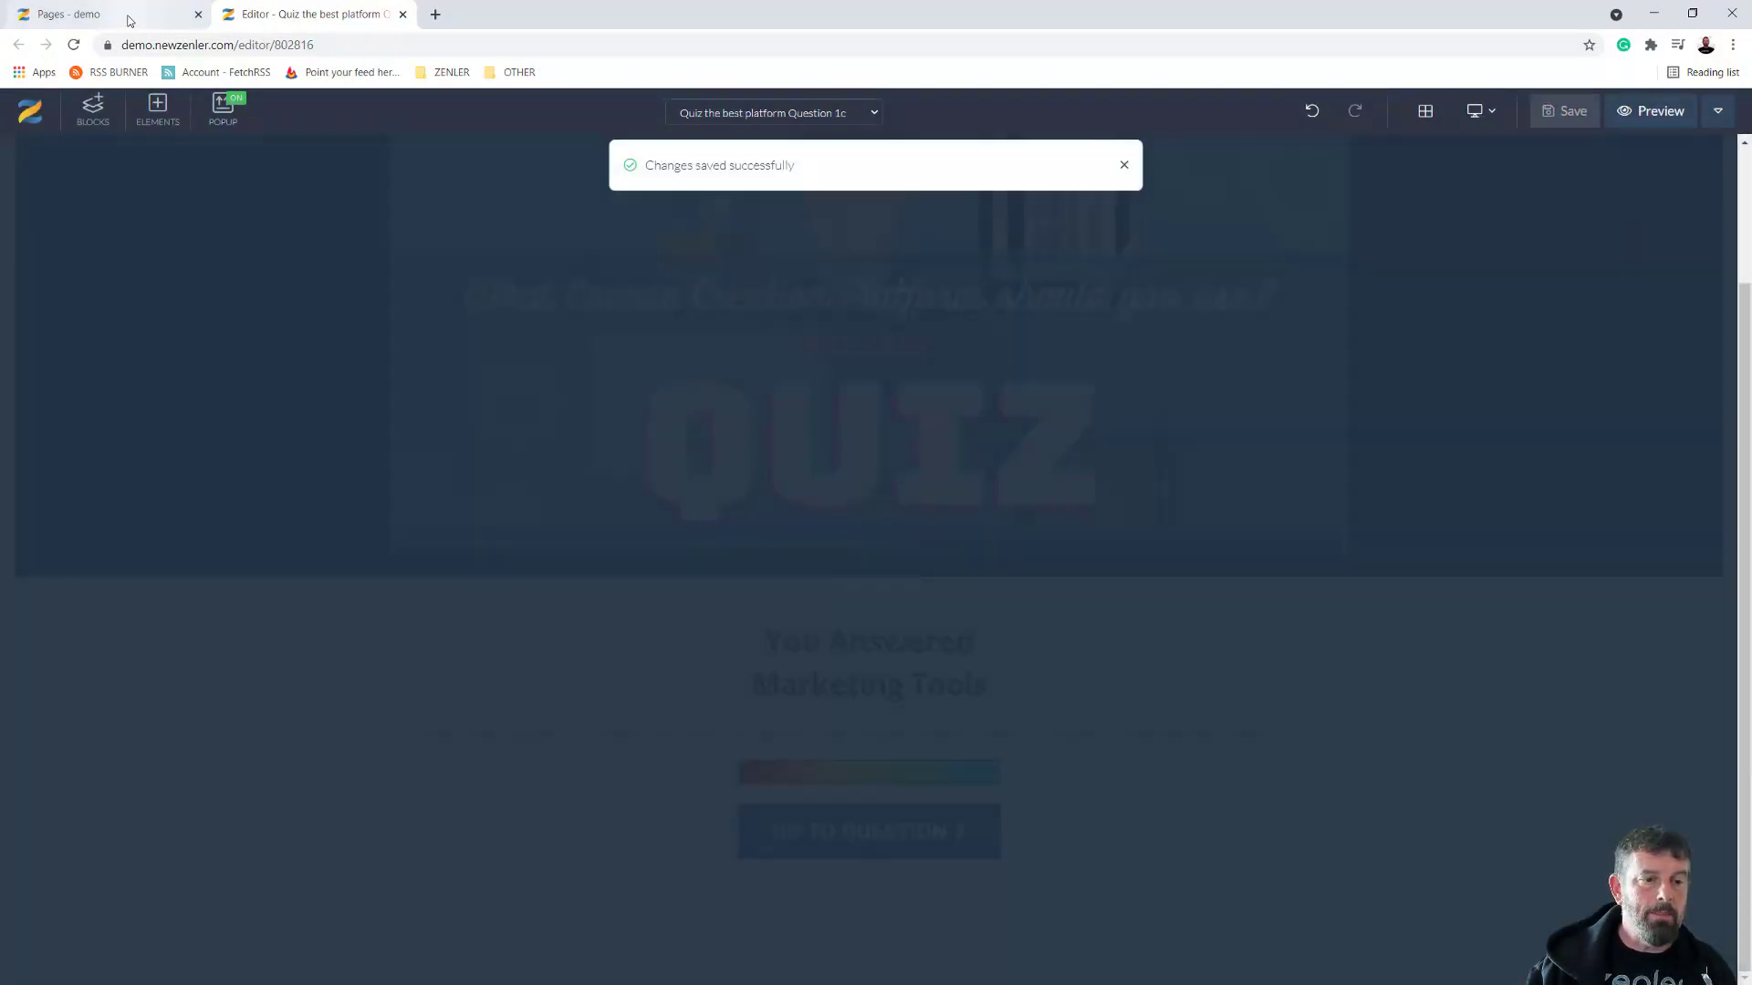
{"action": "left_click", "coordinate": [129, 21]}
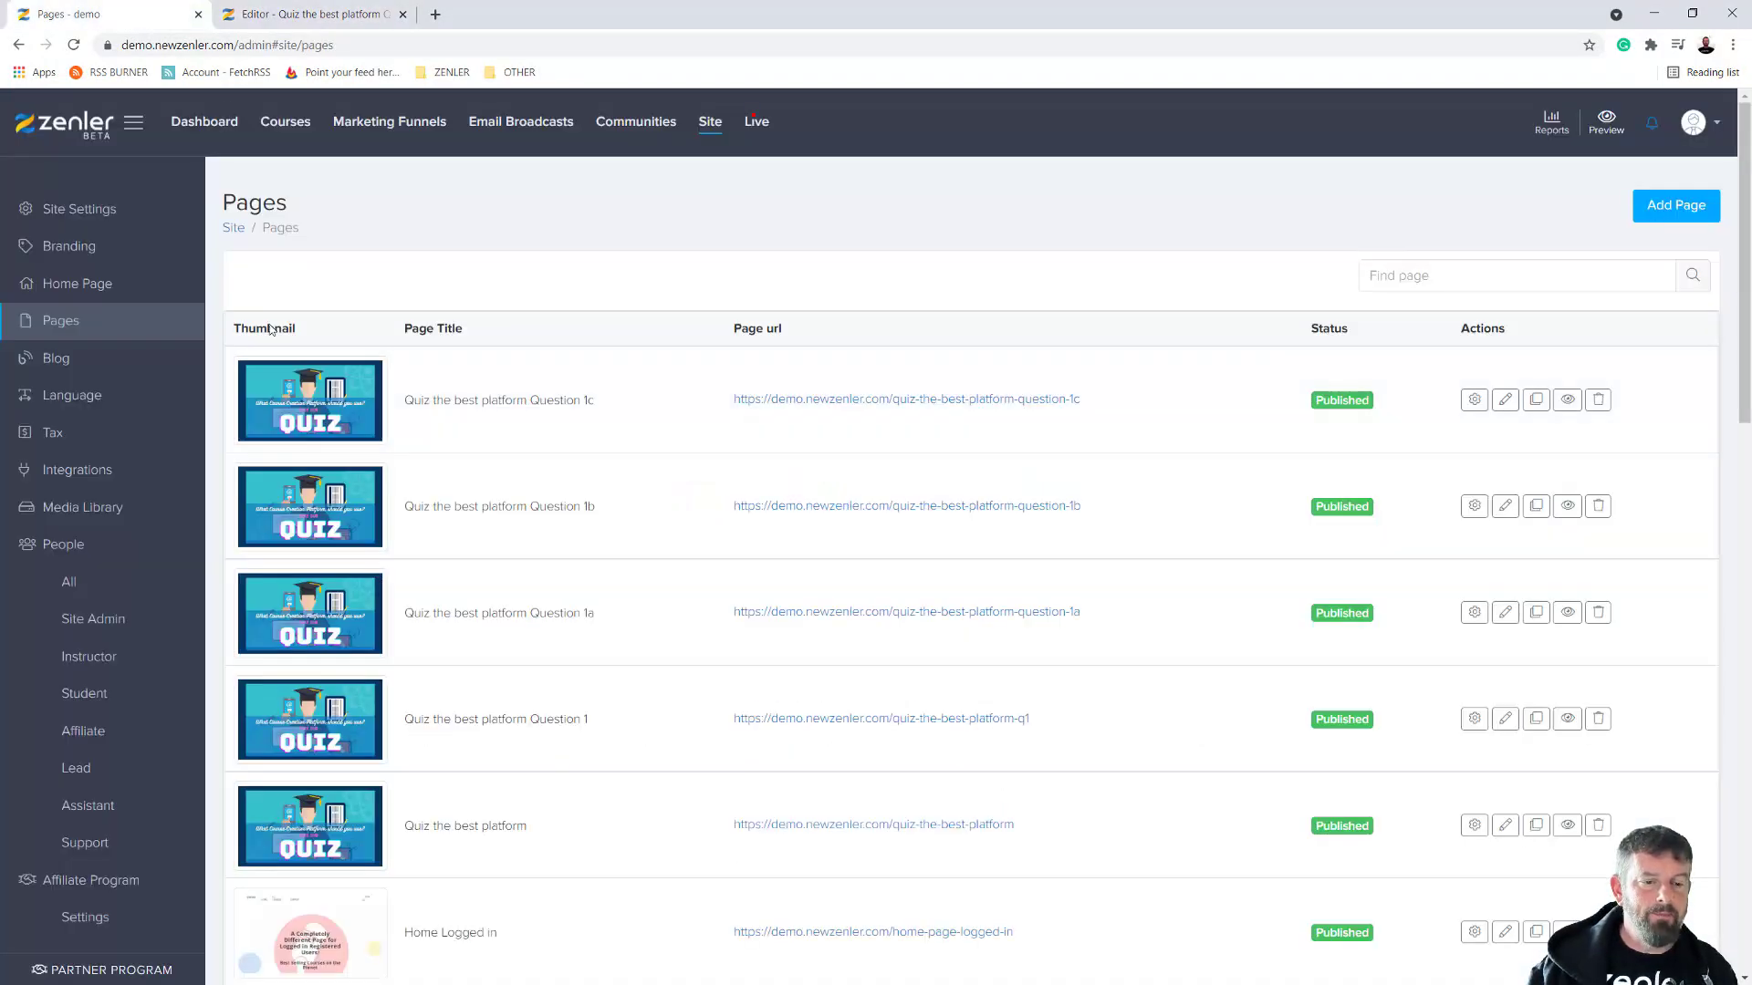
{"action": "left_click", "coordinate": [347, 16]}
{"action": "left_click", "coordinate": [404, 15]}
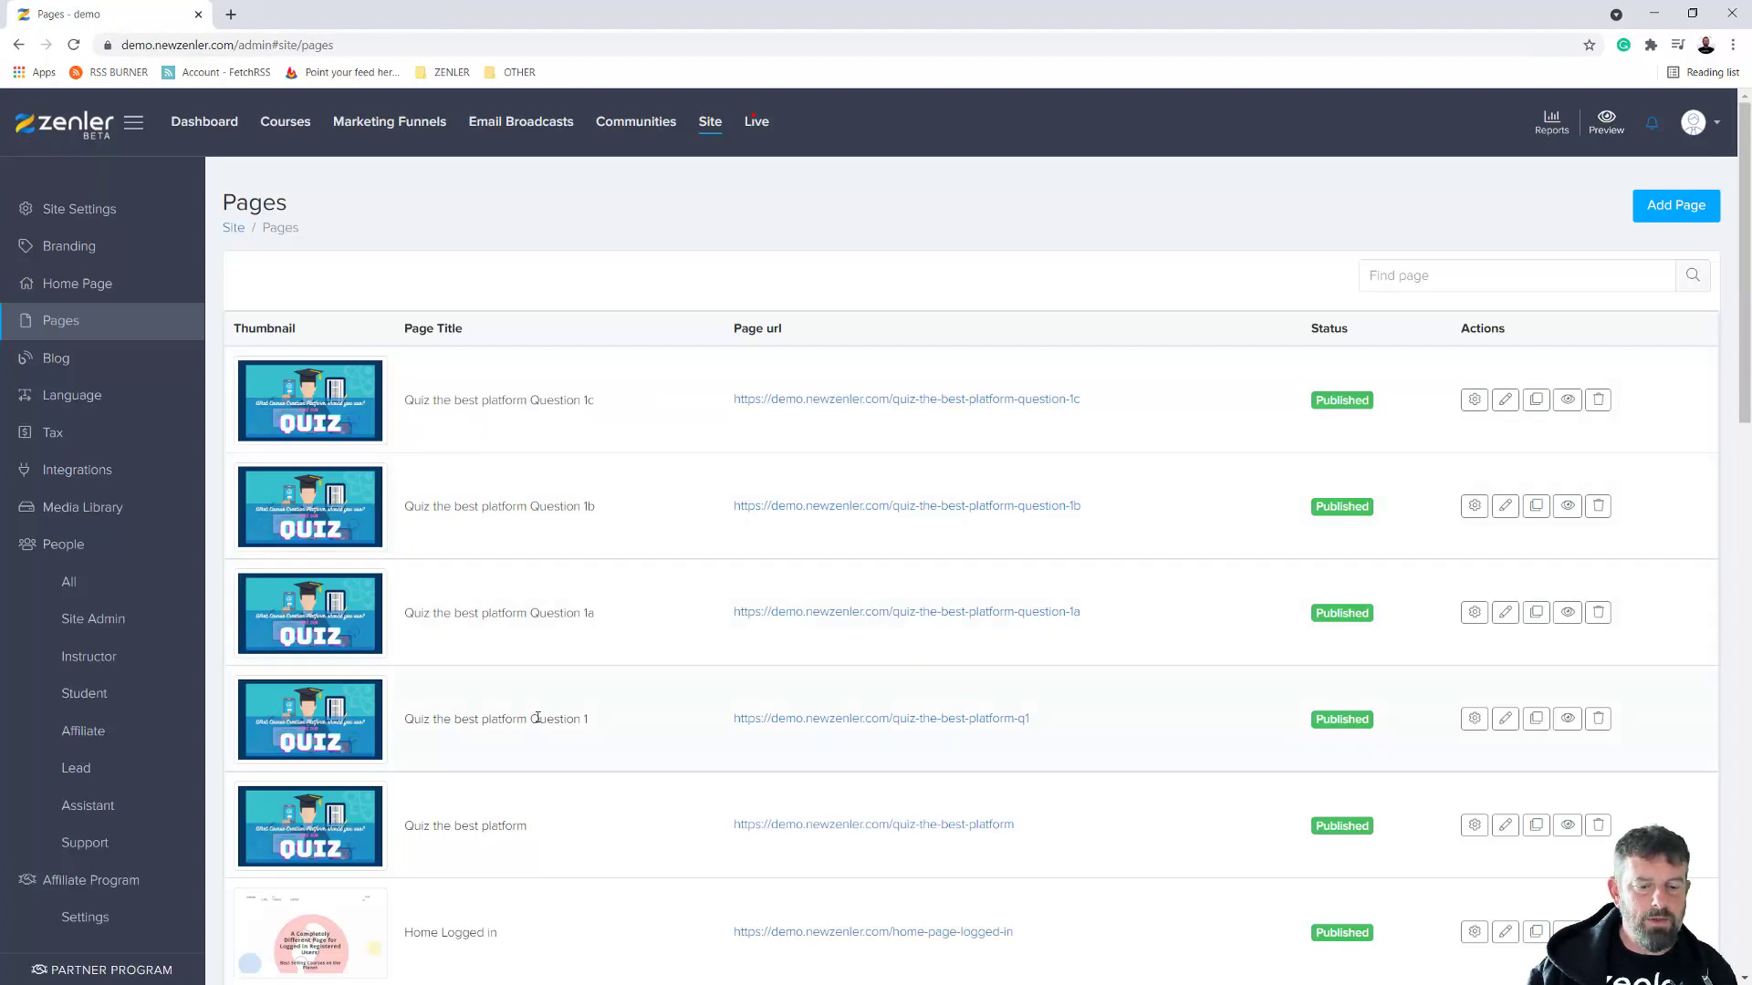
Open the Question 1 page for editing and copy the path /quiz-the-best-platform-question-1a from the pages list
{"action": "left_click", "coordinate": [1506, 721]}
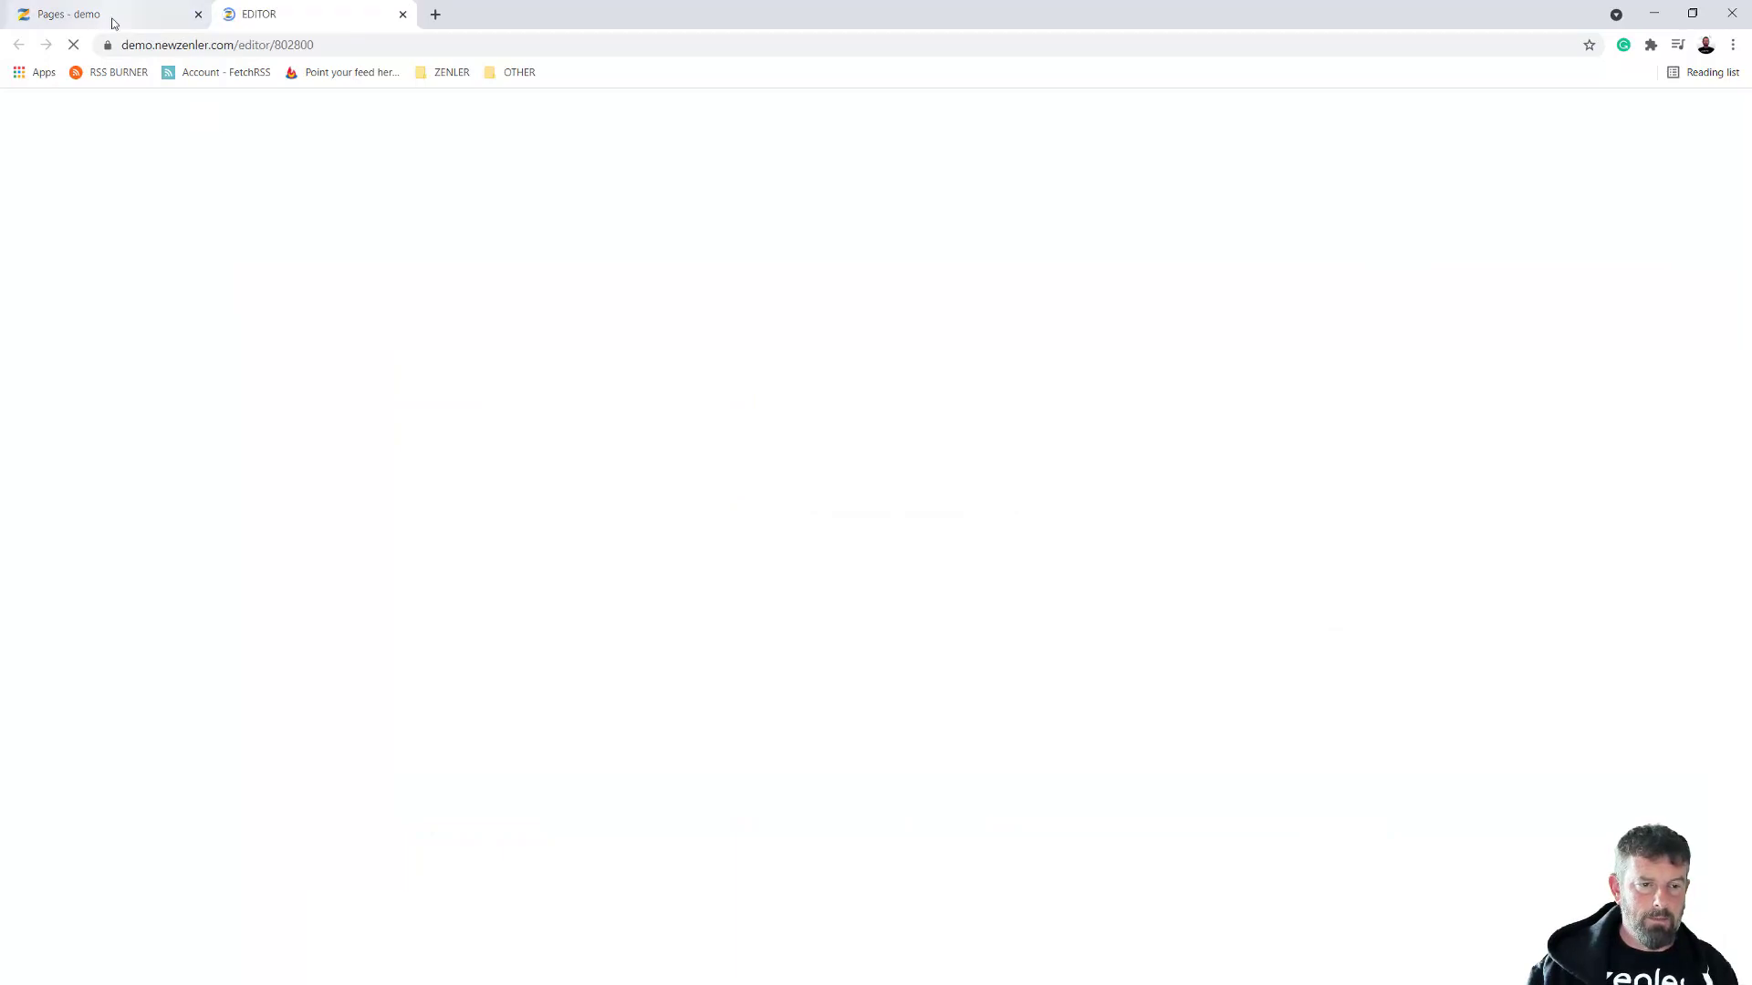
{"action": "left_click", "coordinate": [132, 14]}
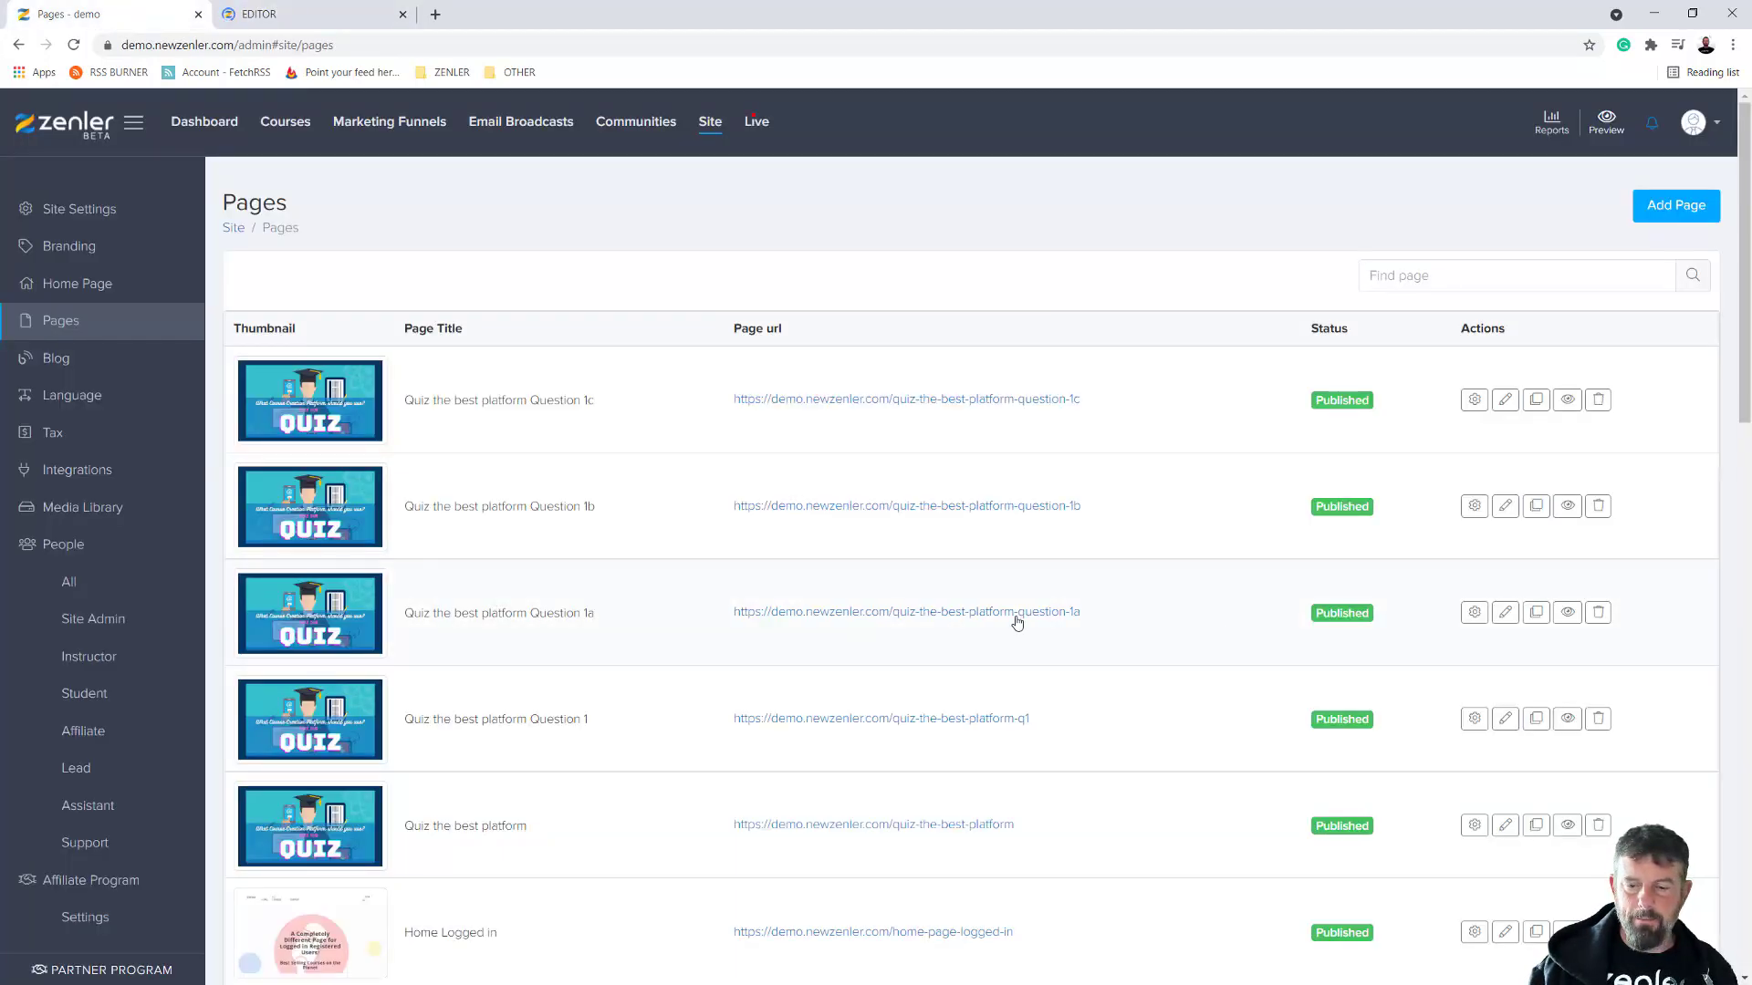
{"action": "left_click_drag", "start_coordinate": [1080, 616], "coordinate": [891, 605]}
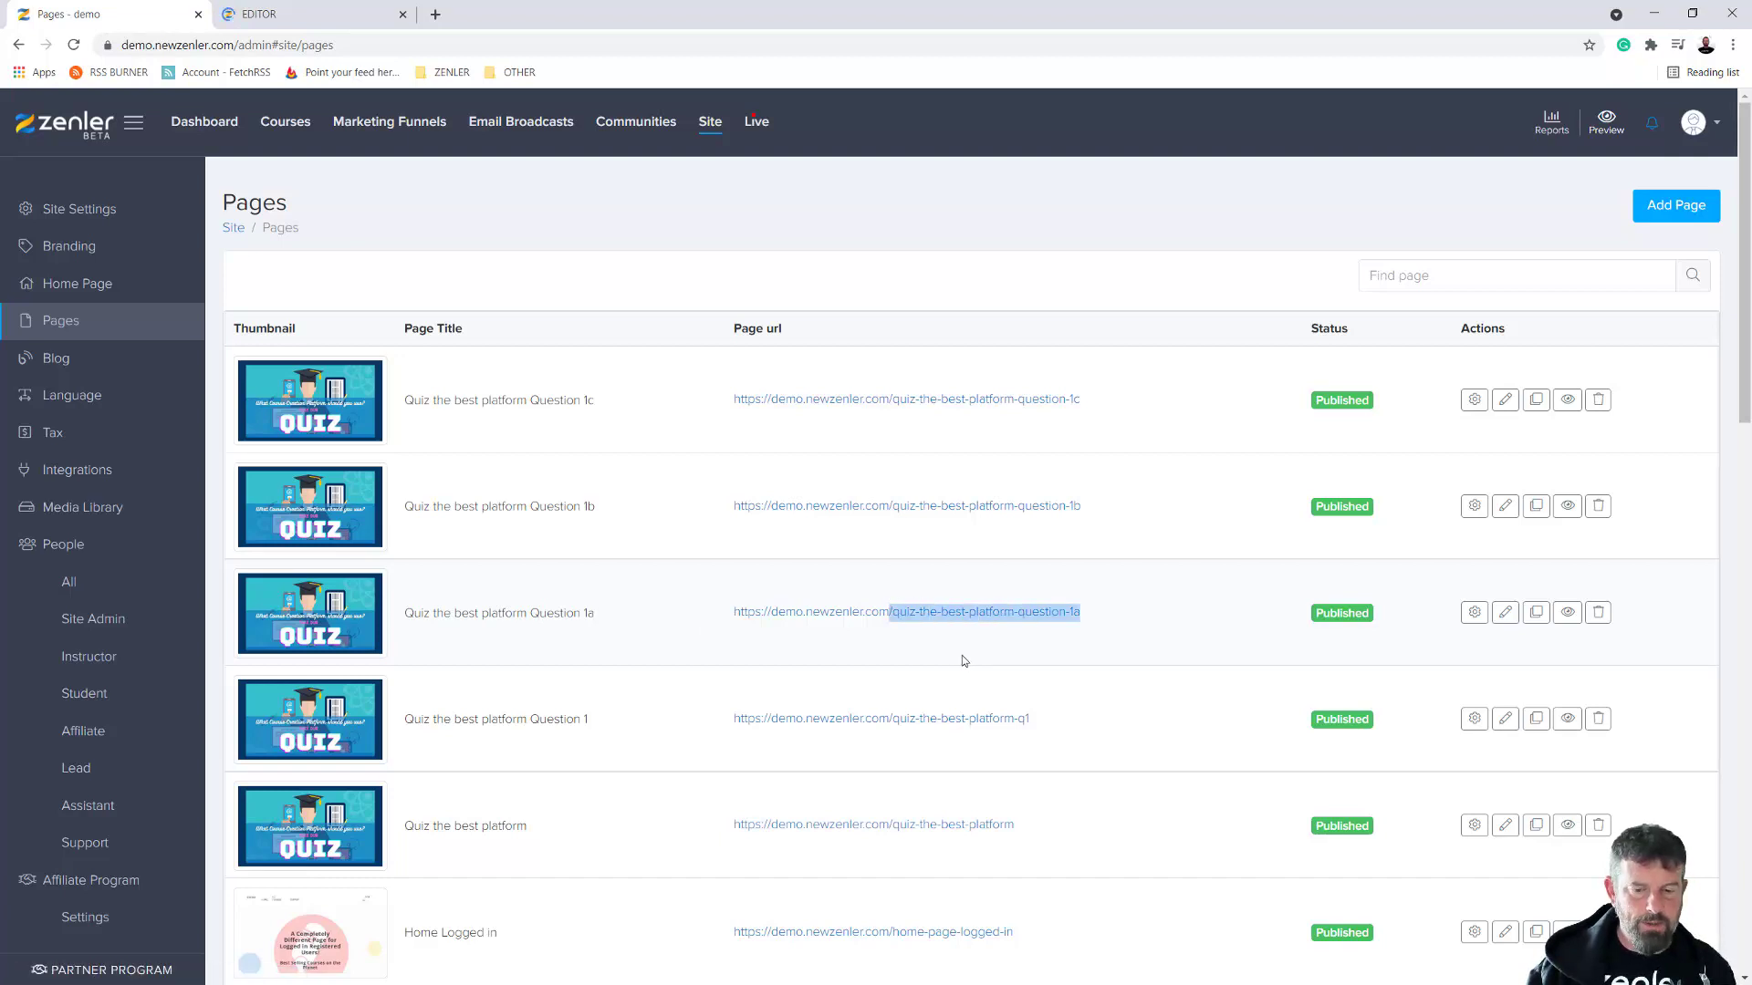
{"action": "left_click", "coordinate": [321, 18]}
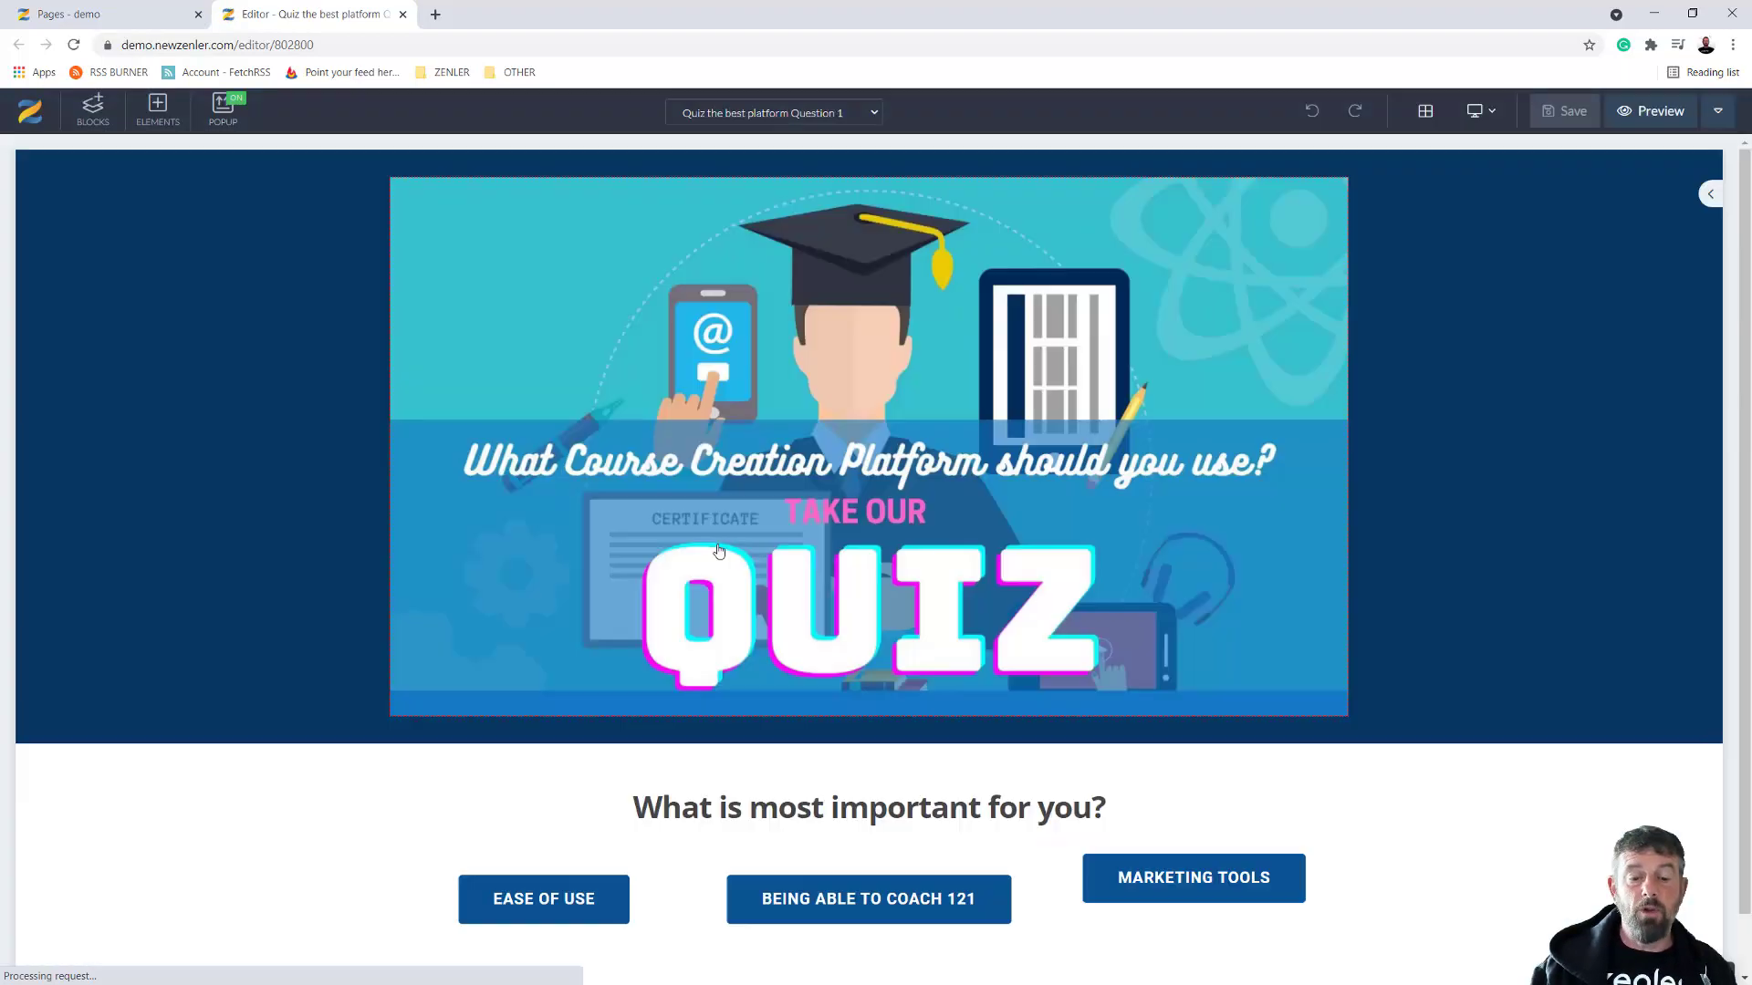
Set the Ease of Use button's link to the copied path /quiz-the-best-platform-question-1a
{"action": "left_click", "coordinate": [463, 878]}
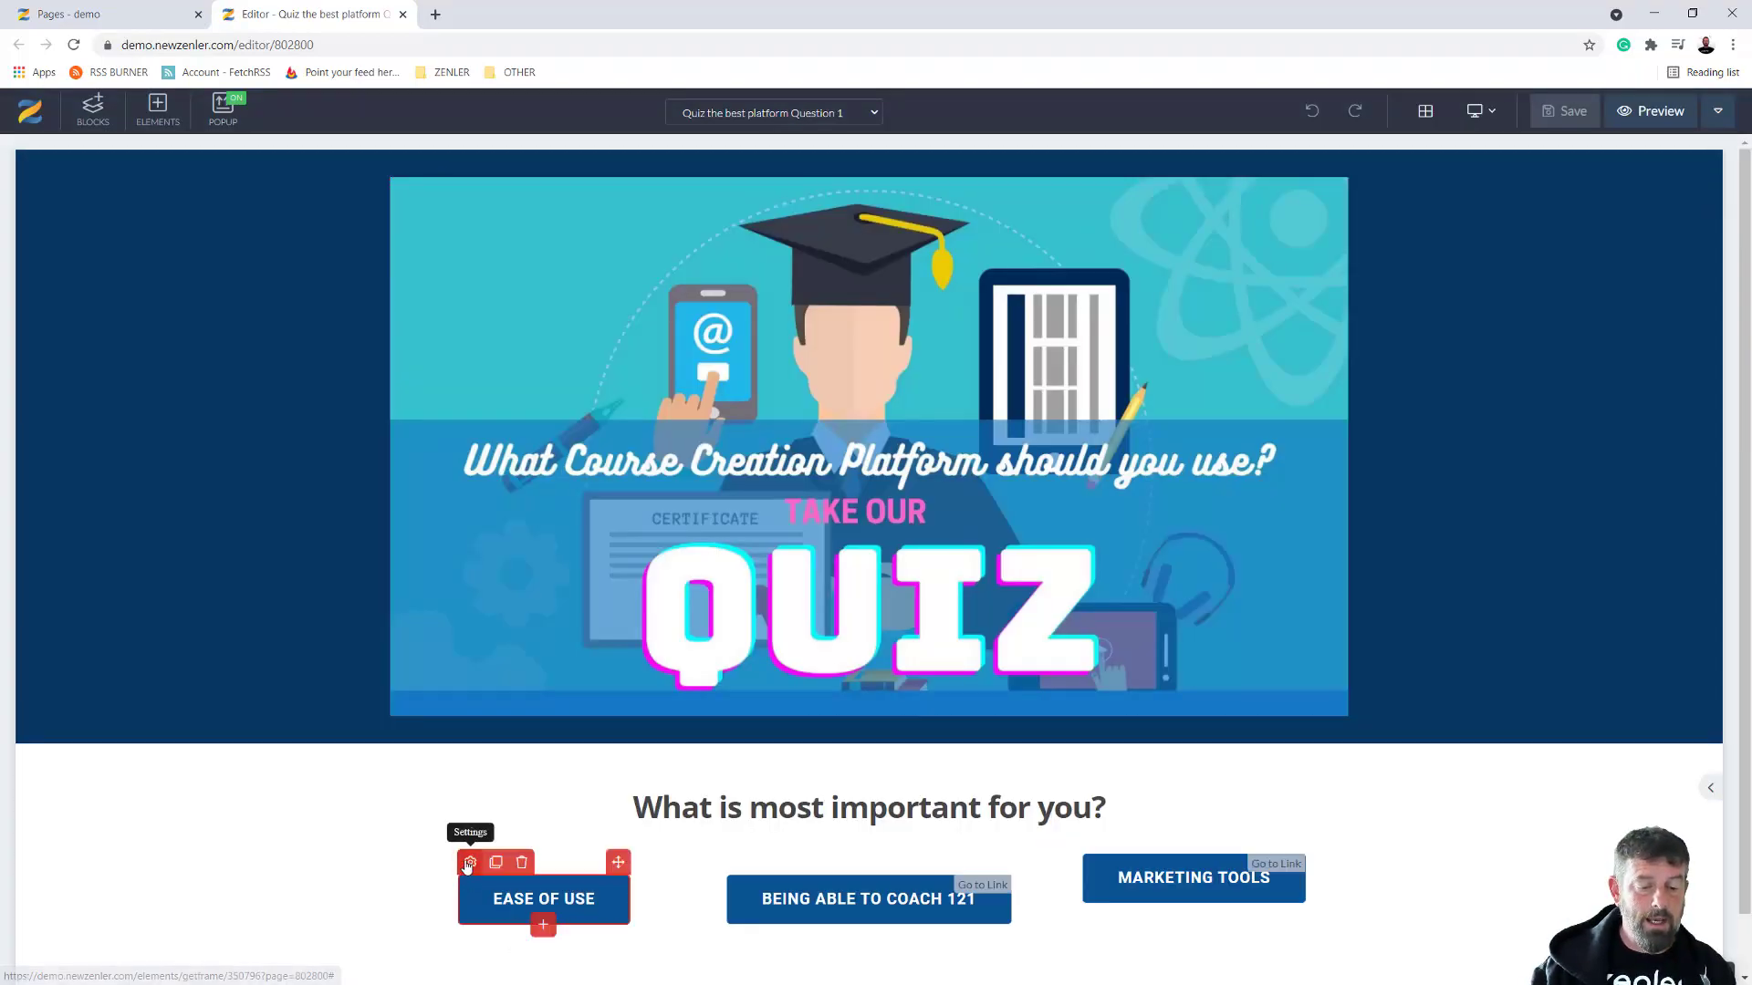
{"action": "left_click", "coordinate": [470, 863]}
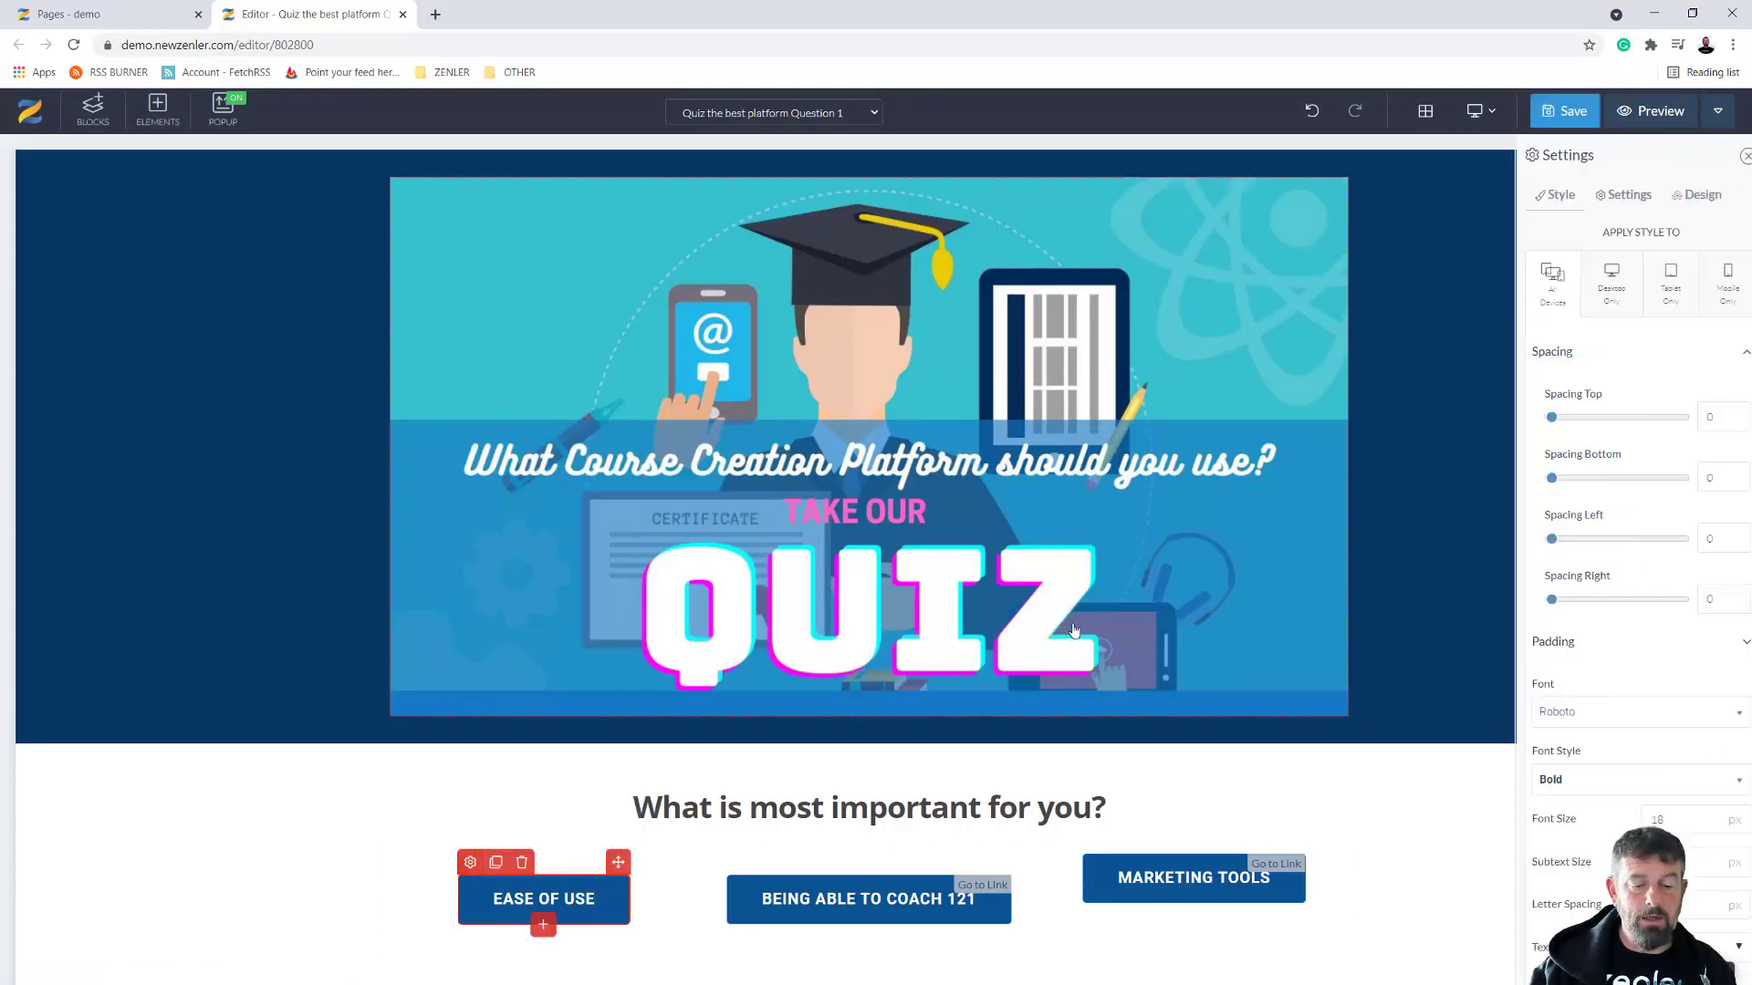
{"action": "left_click", "coordinate": [1608, 196]}
{"action": "double_click", "coordinate": [1632, 392]}
{"action": "key", "text": "ctrl+v"}
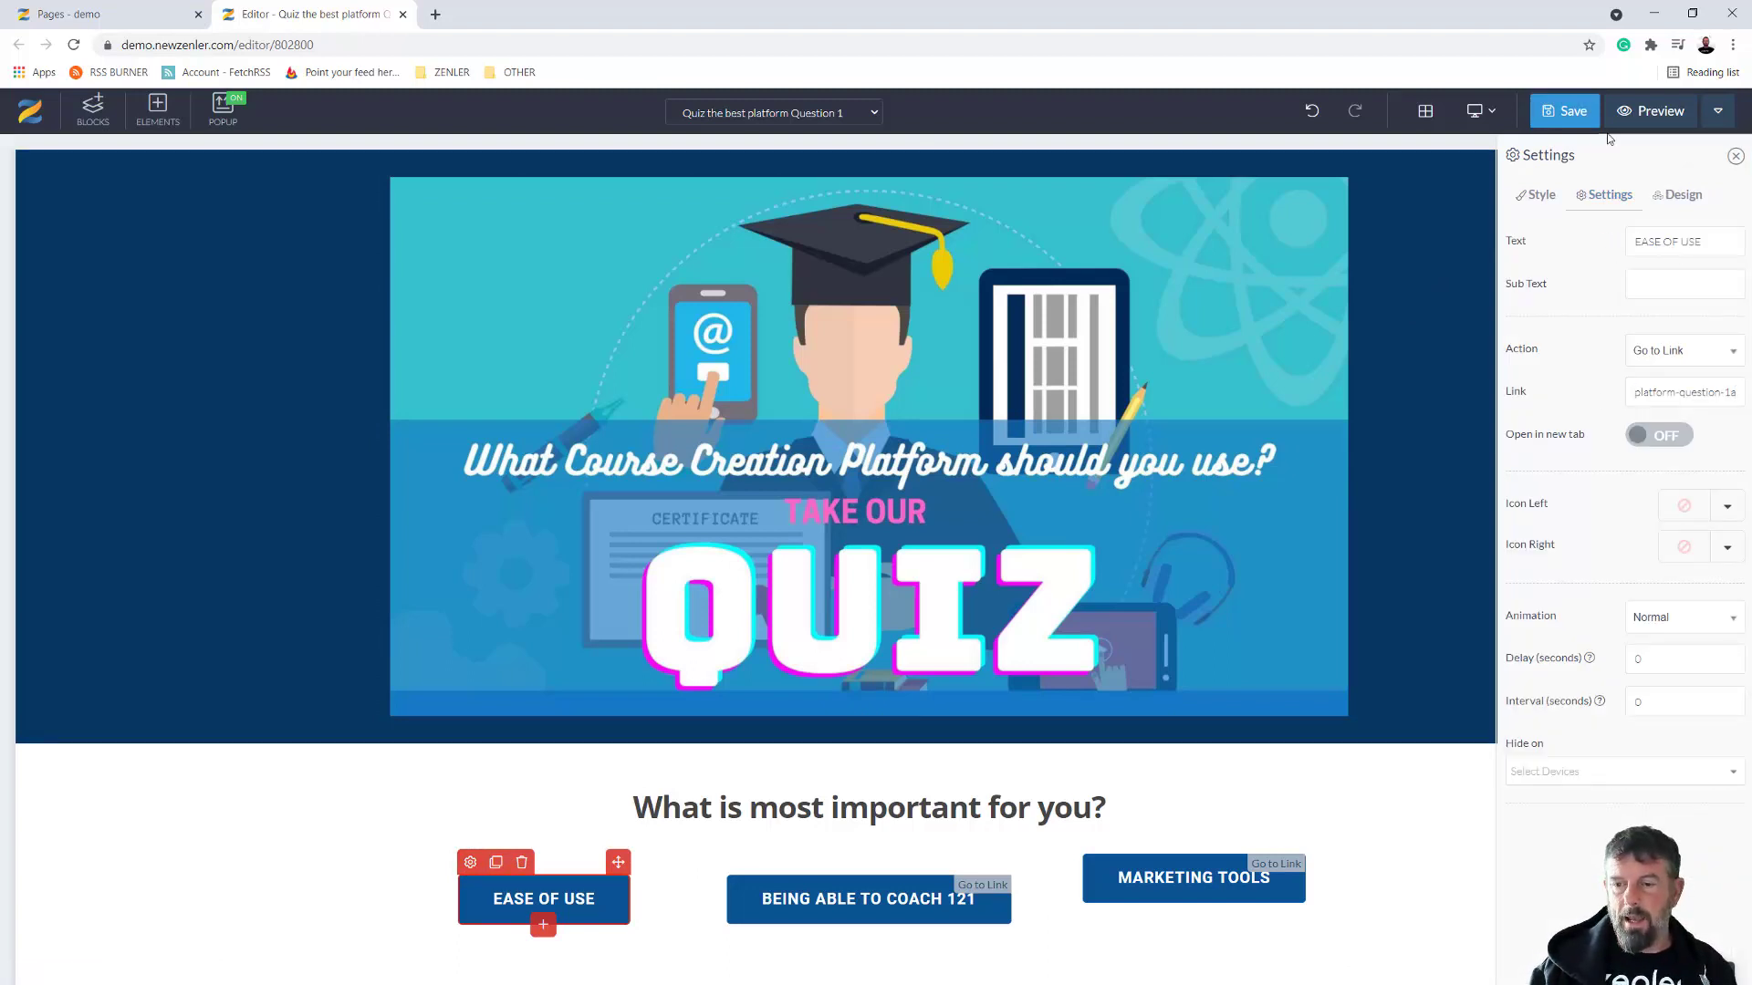
Copy the path /quiz-the-best-platform-question-1b from the pages list and return to the Question 1 editor
{"action": "left_click", "coordinate": [139, 18]}
{"action": "left_click_drag", "start_coordinate": [1082, 507], "coordinate": [891, 503]}
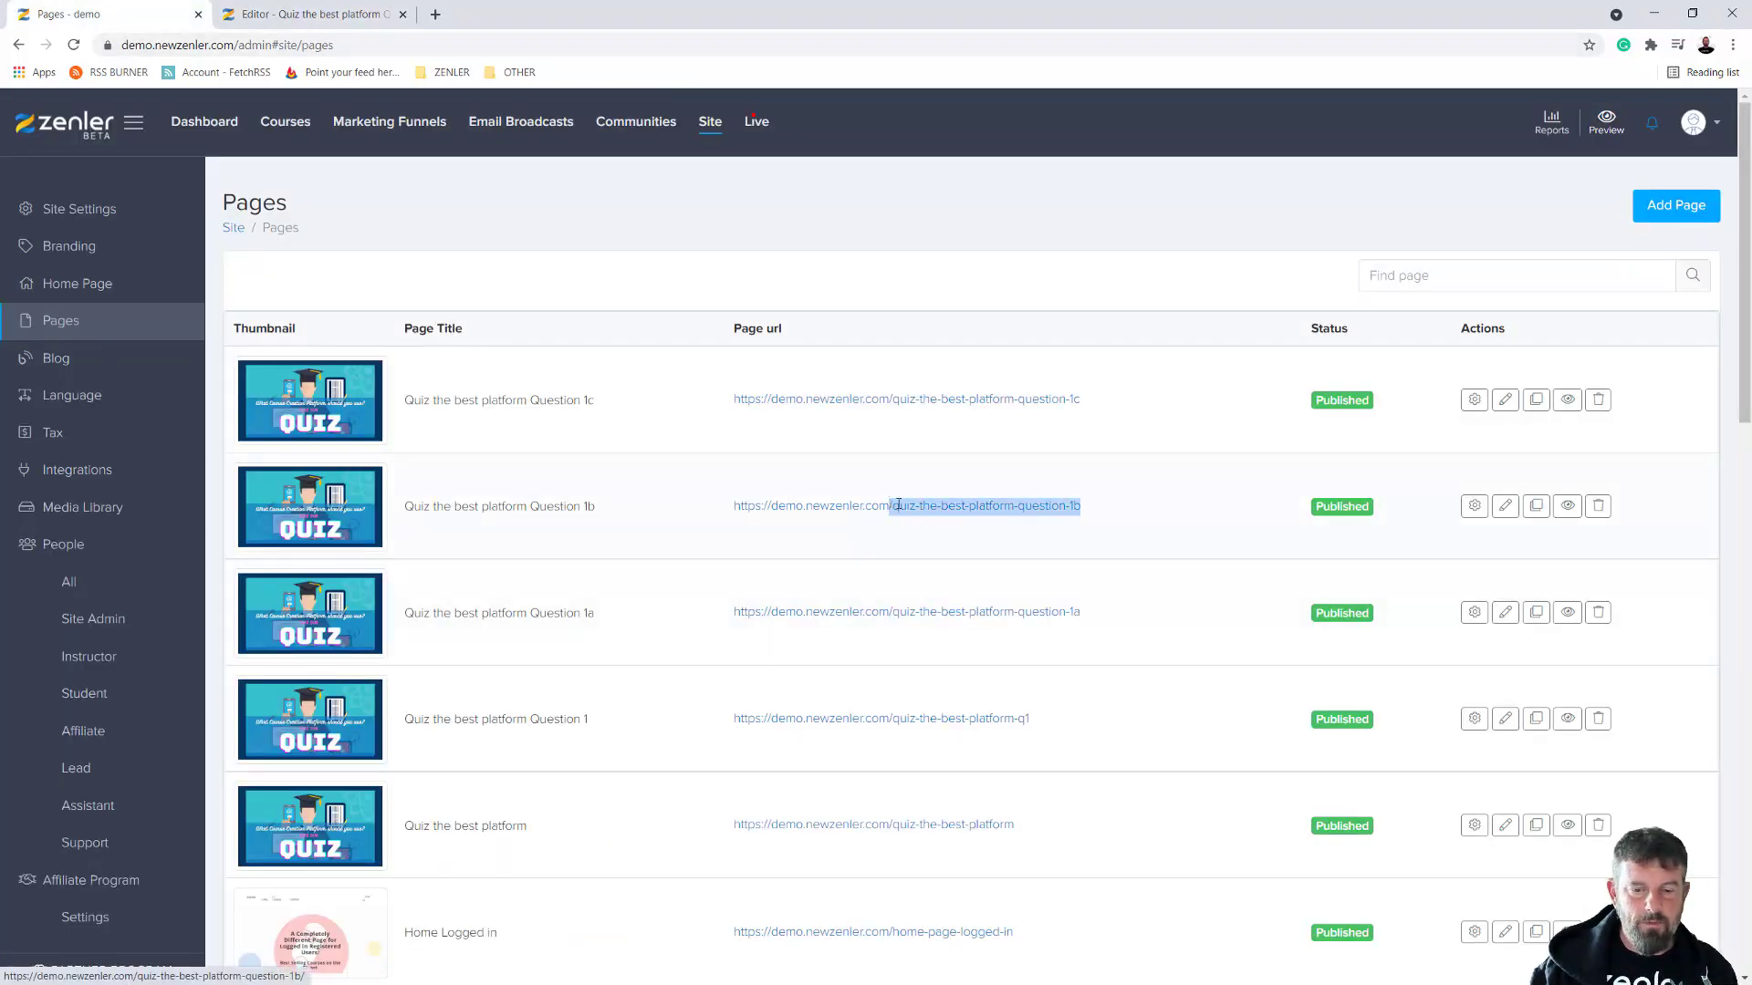
{"action": "left_click", "coordinate": [292, 16]}
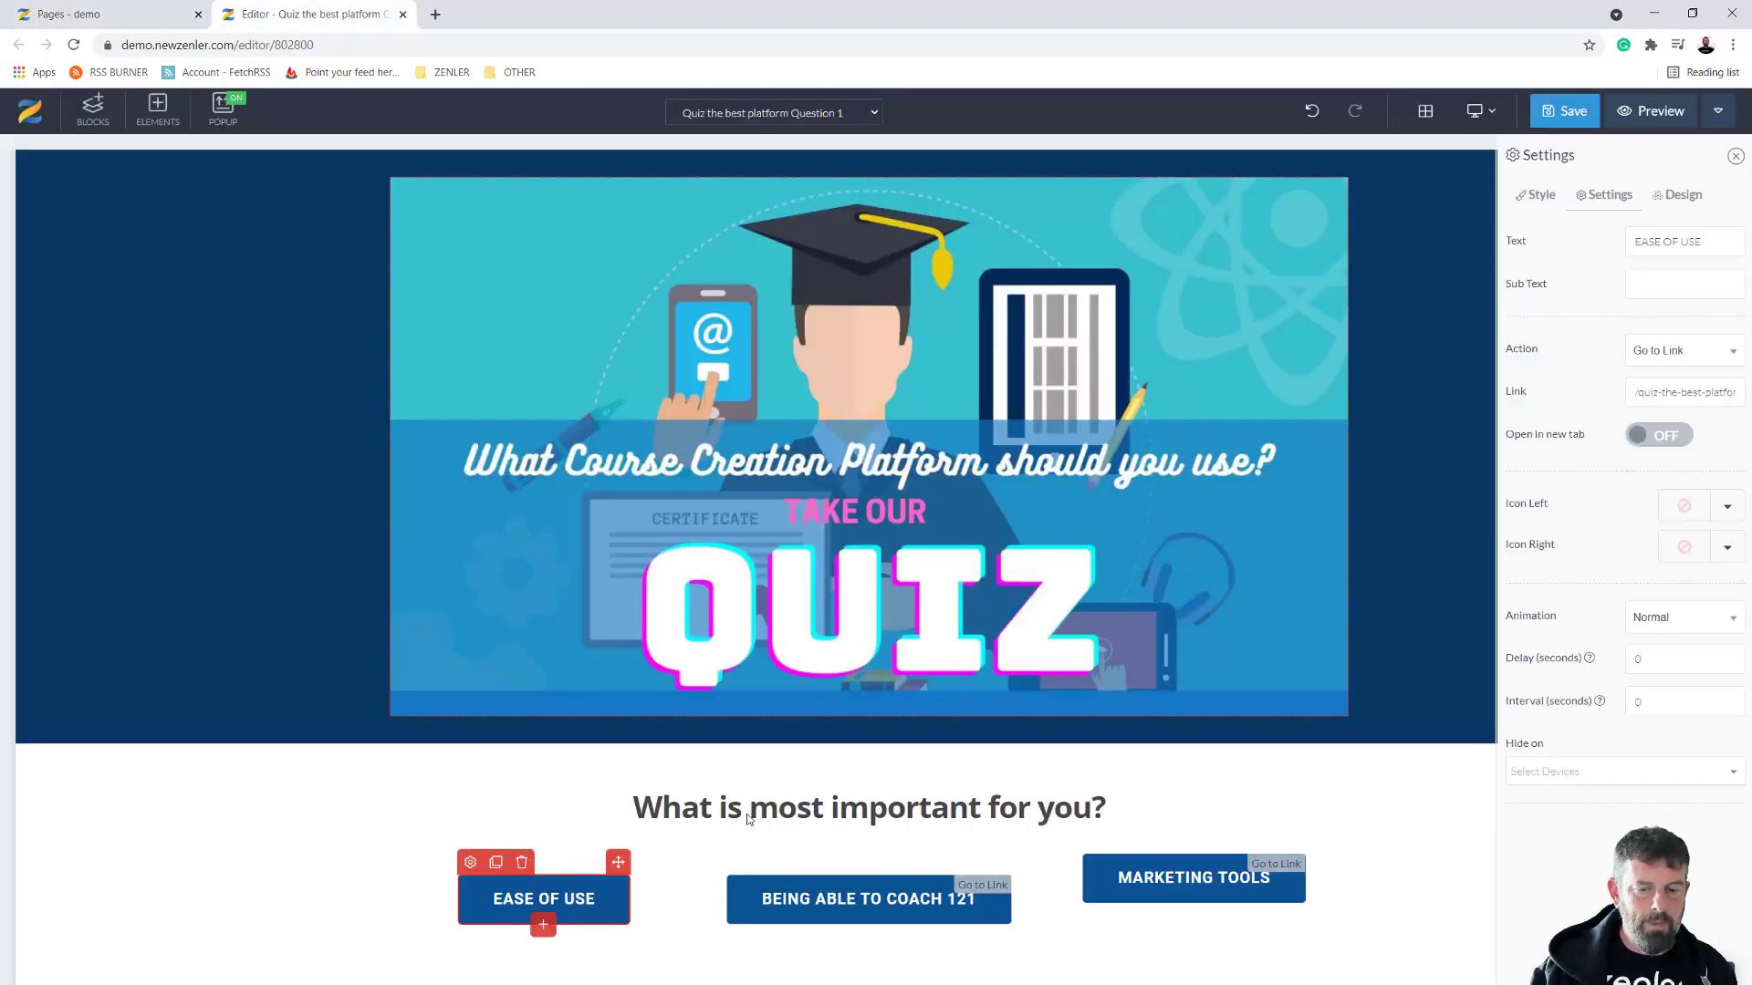
Set the Being Able to Coach 121 button's link to the copied path /quiz-the-best-platform-question-1b
{"action": "left_click", "coordinate": [769, 887]}
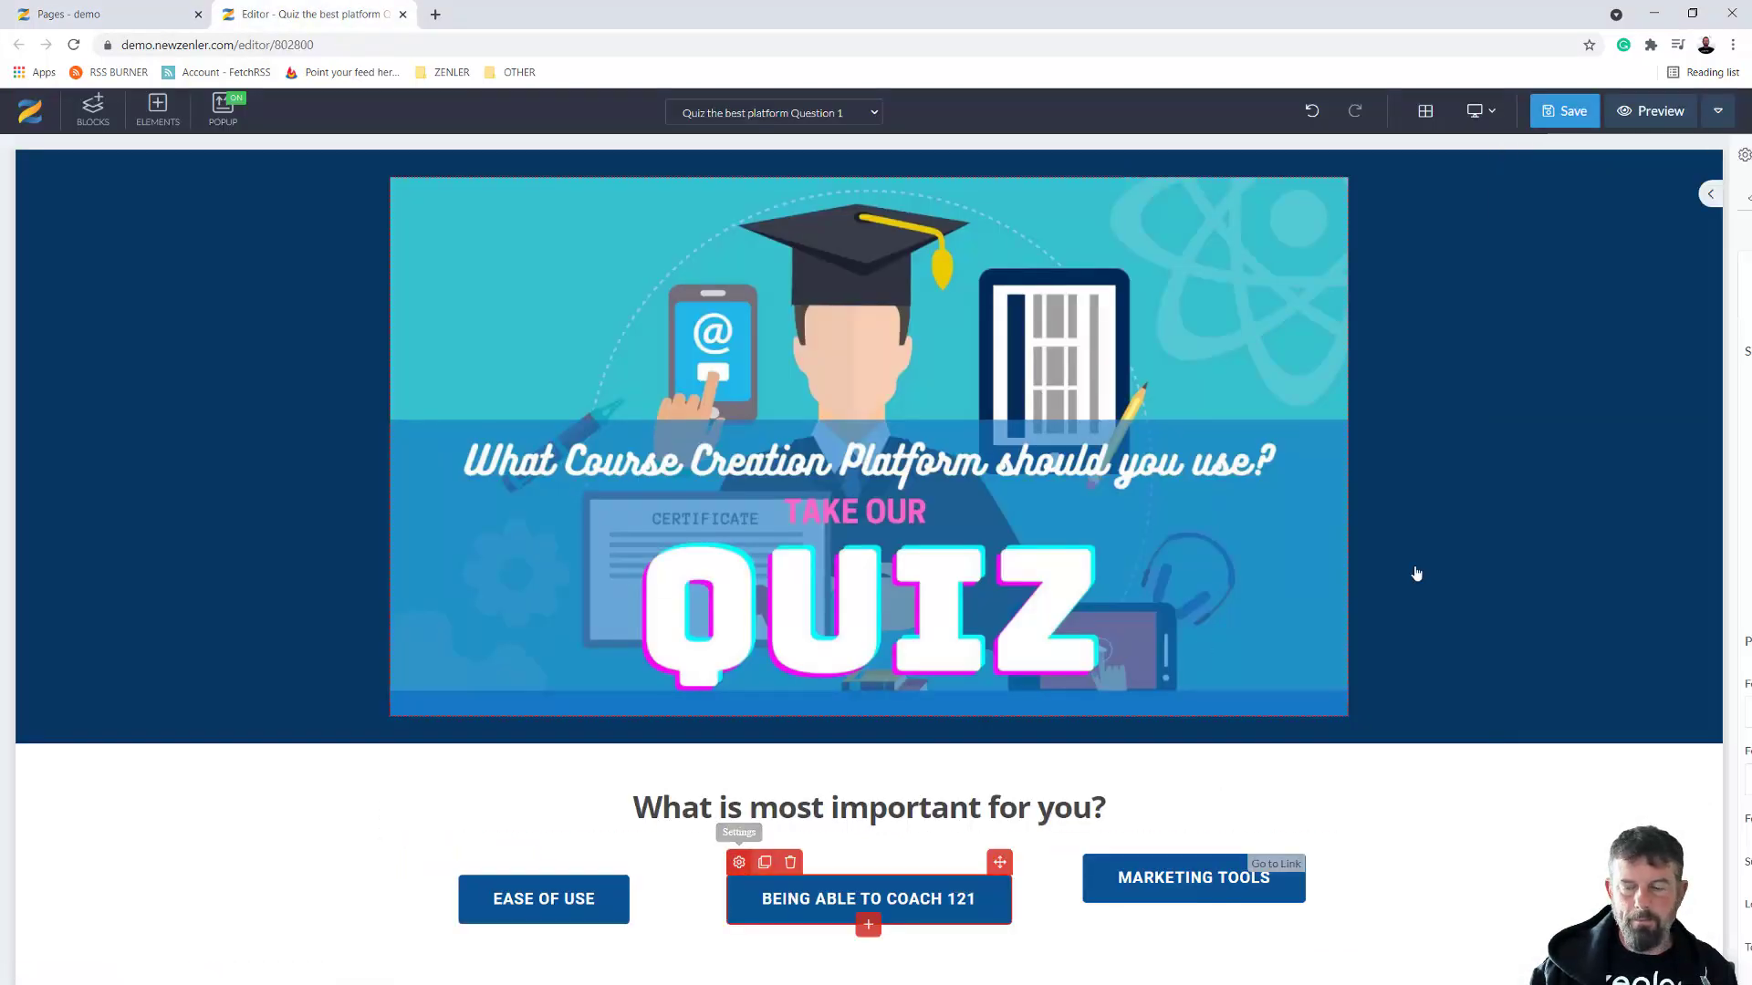
{"action": "left_click", "coordinate": [1608, 195]}
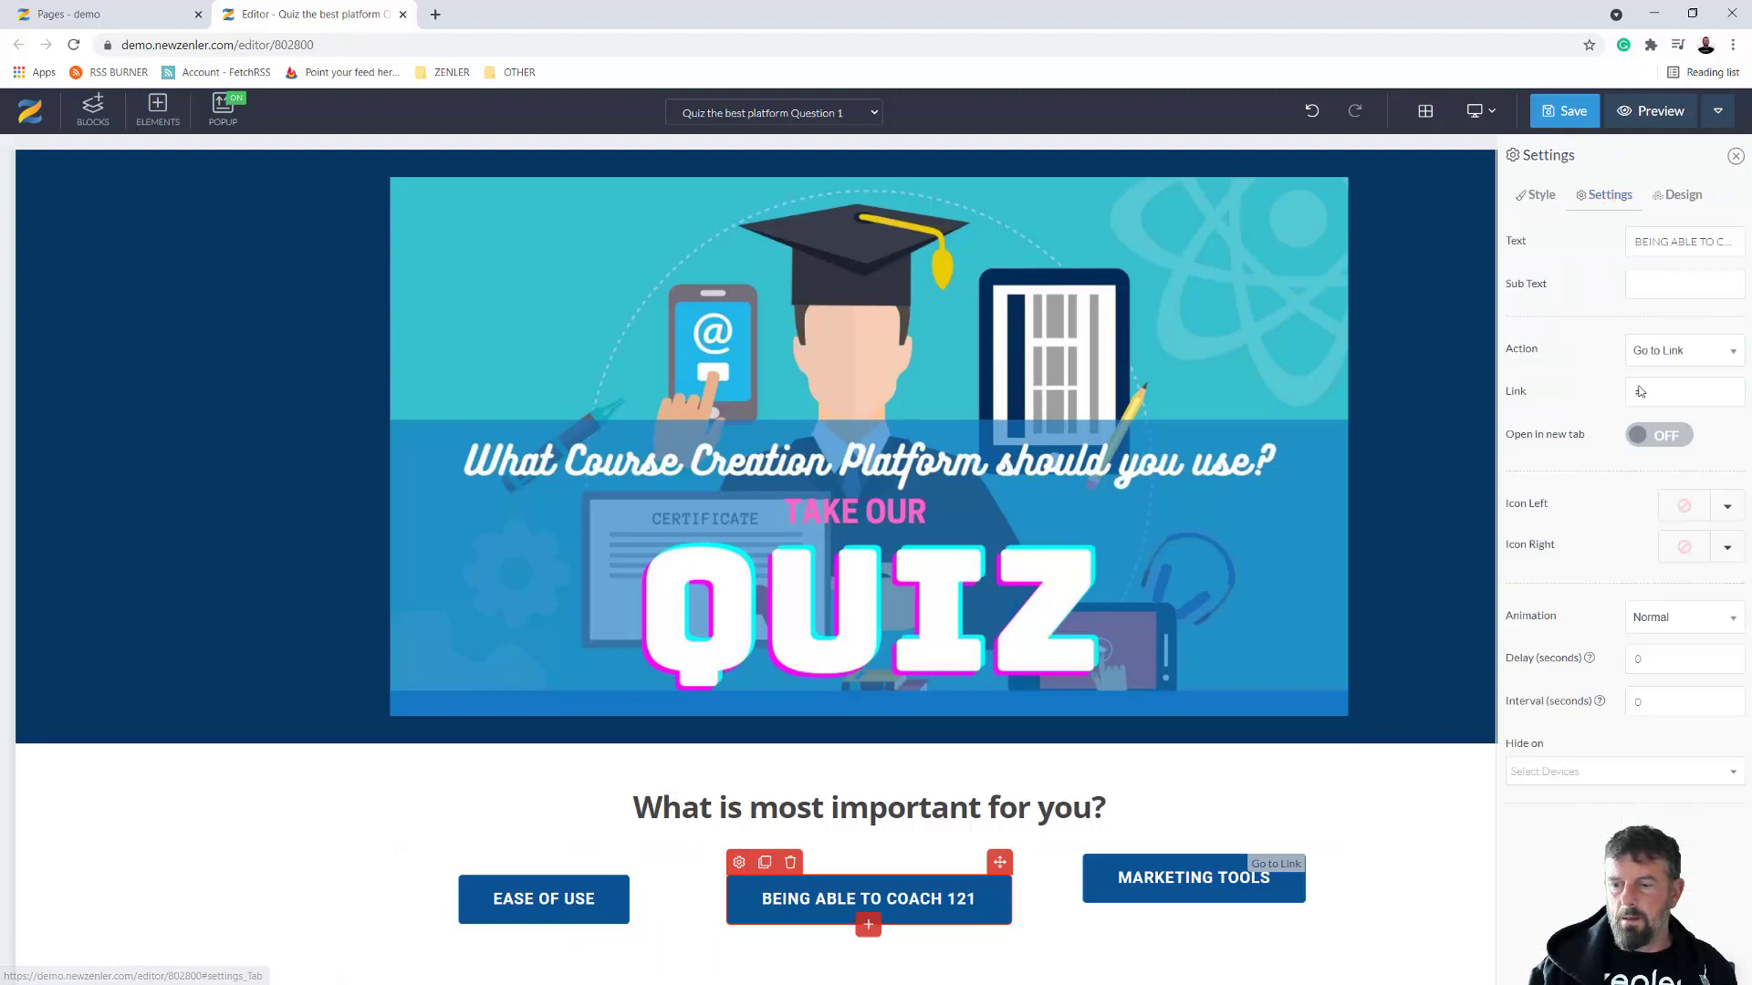
{"action": "key", "text": "ctrl+v"}
Copy the path /quiz-the-best-platform-question-1c from the pages list and return to the Question 1 editor
{"action": "left_click", "coordinate": [144, 9]}
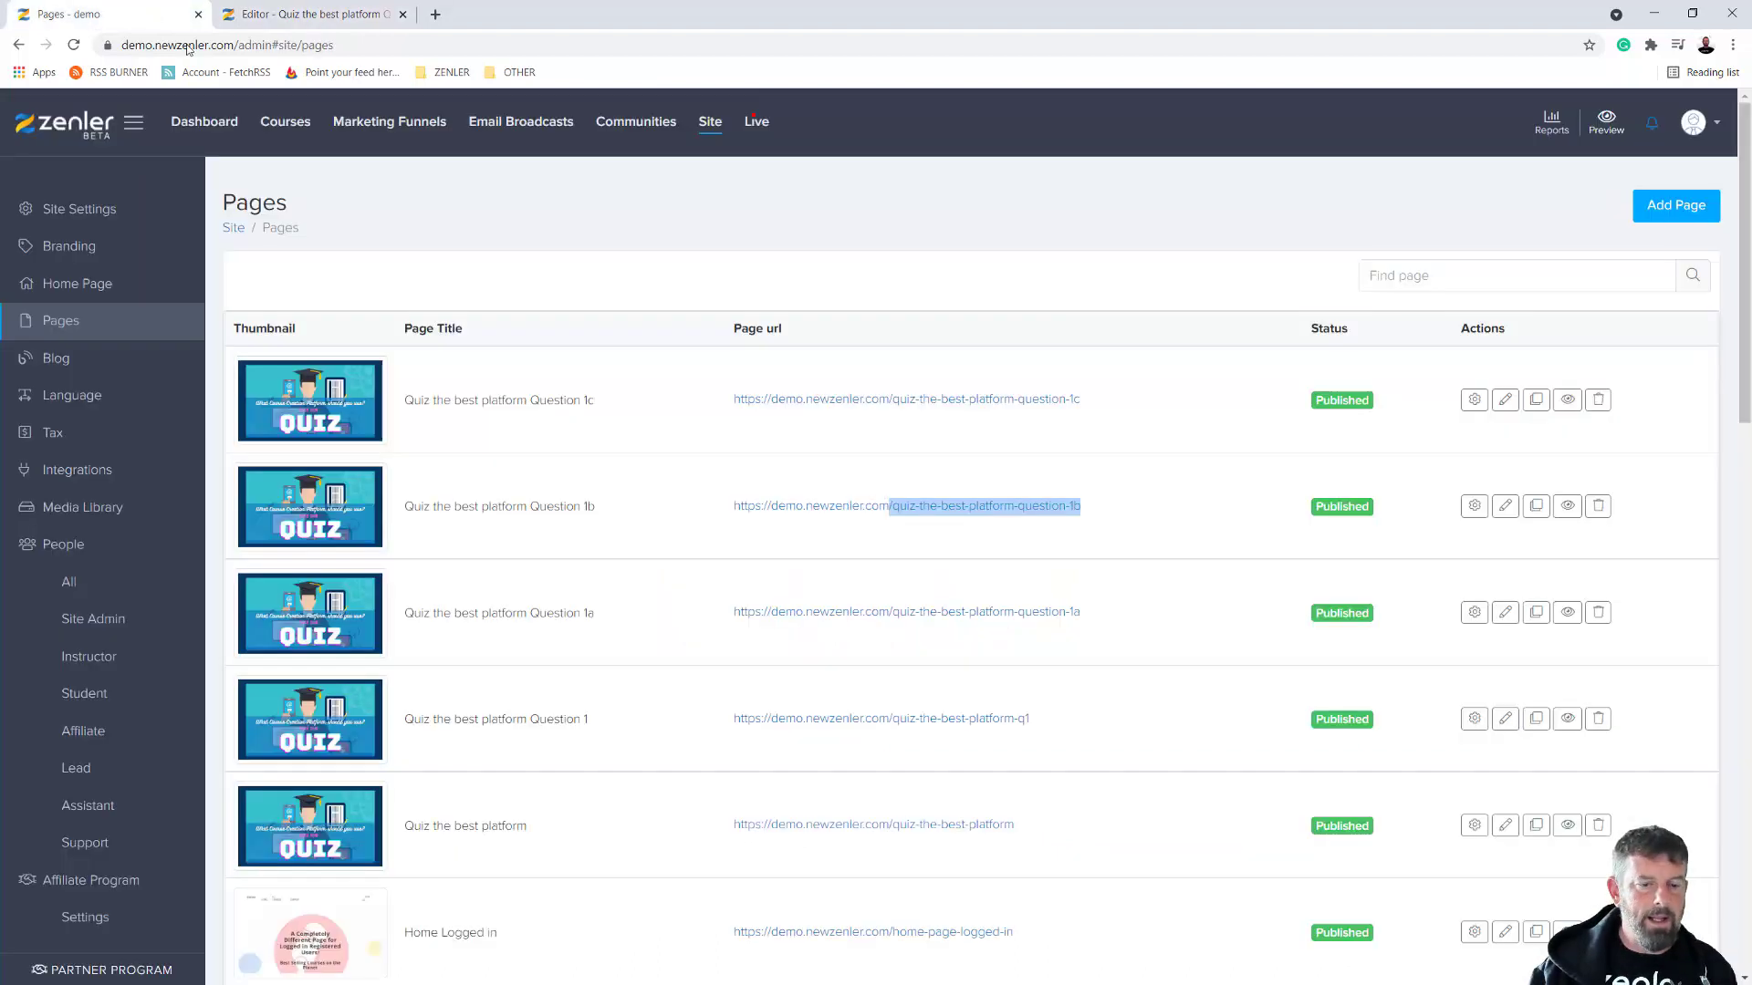
{"action": "left_click_drag", "start_coordinate": [1093, 399], "coordinate": [896, 399]}
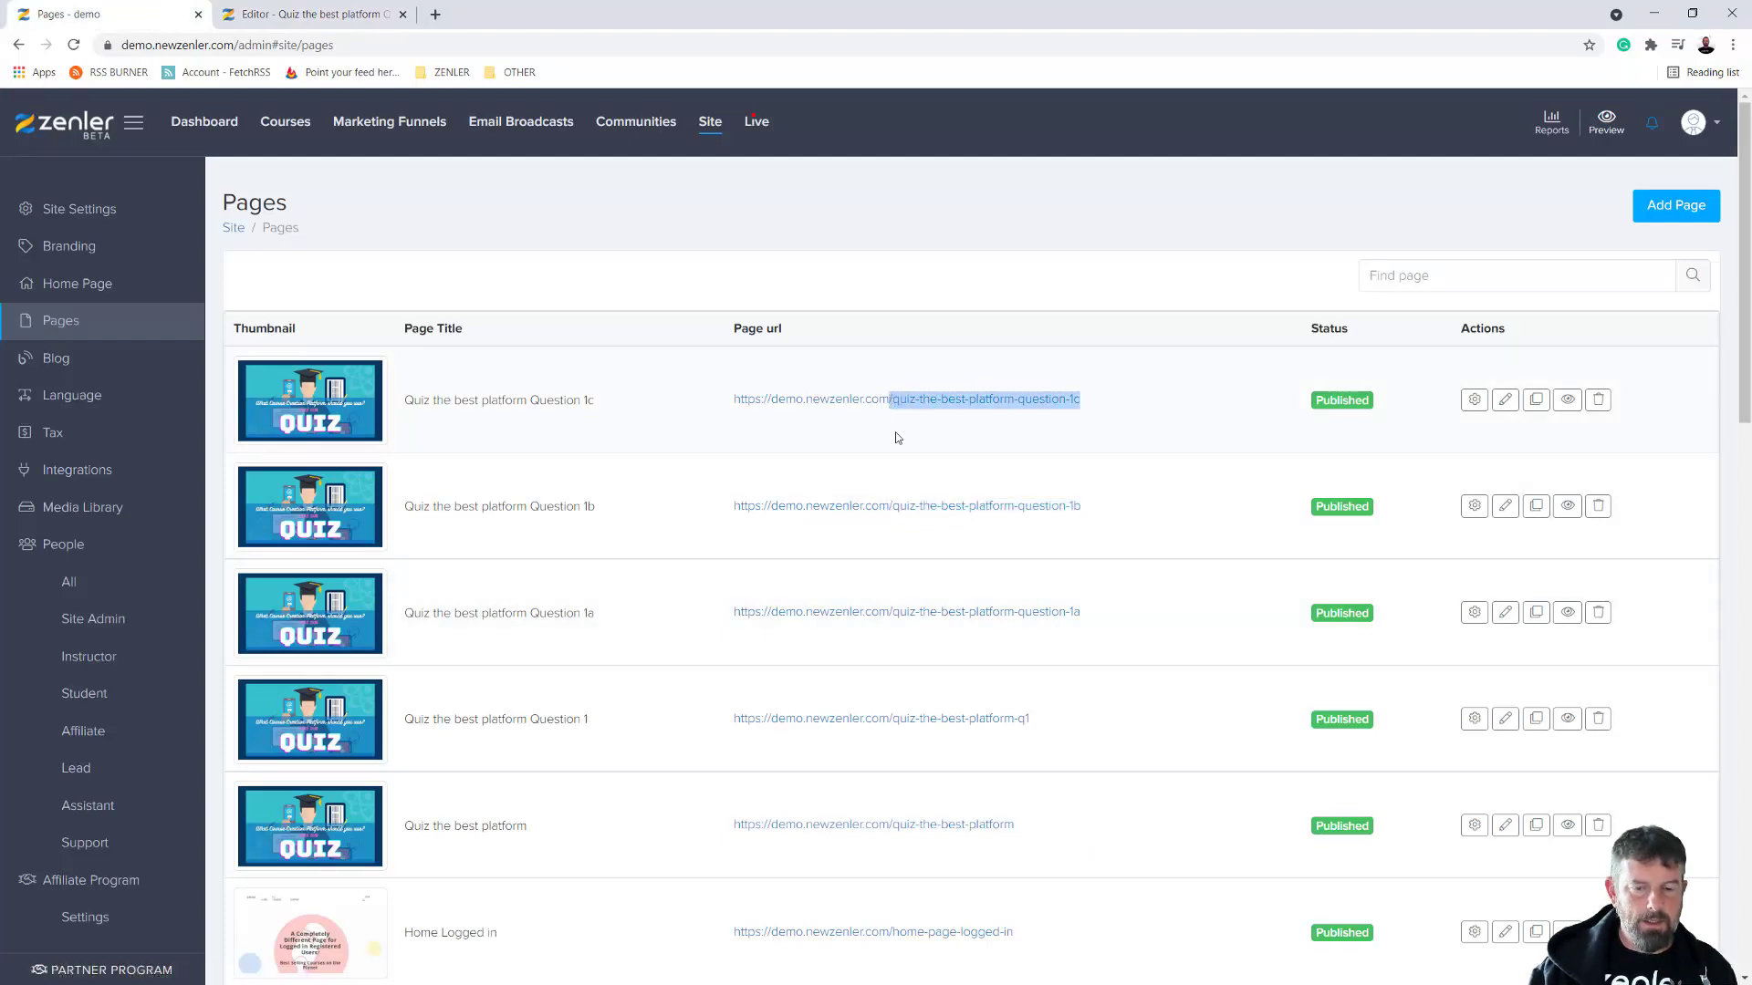
{"action": "left_click", "coordinate": [321, 21]}
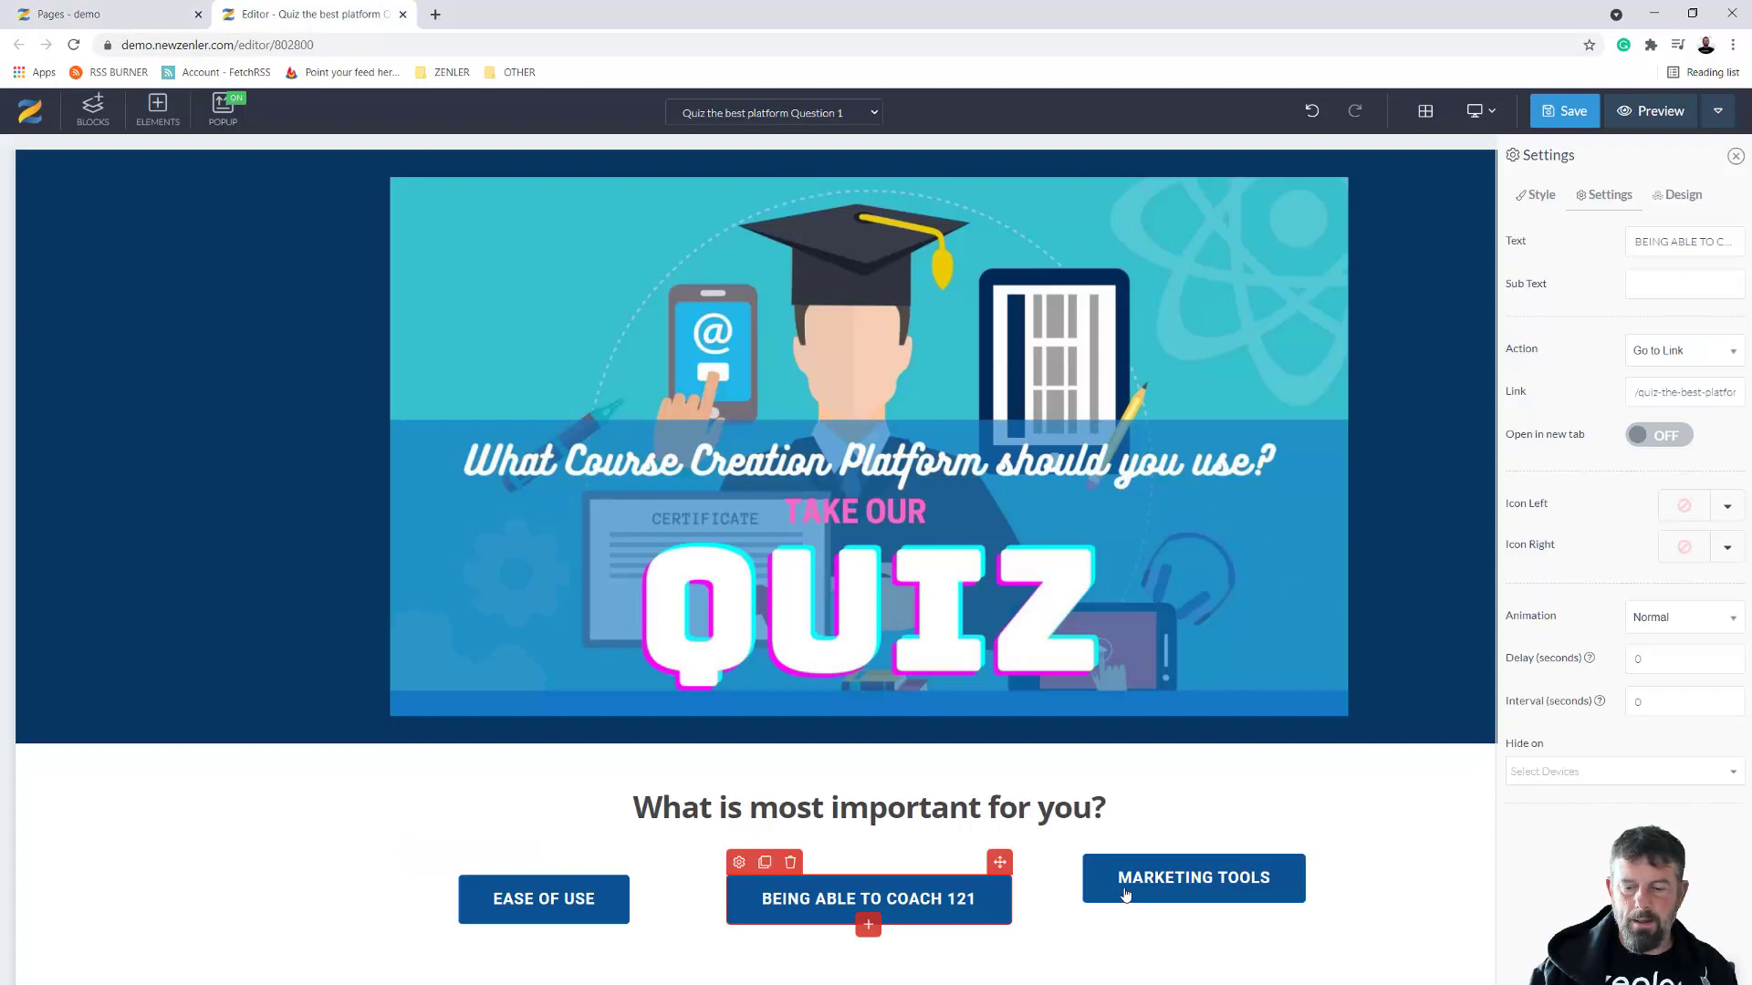
Set the Marketing Tools button's link to the copied path /quiz-the-best-platform-question-1c, and save the Question 1 page and close its editor
{"action": "left_click", "coordinate": [1096, 841]}
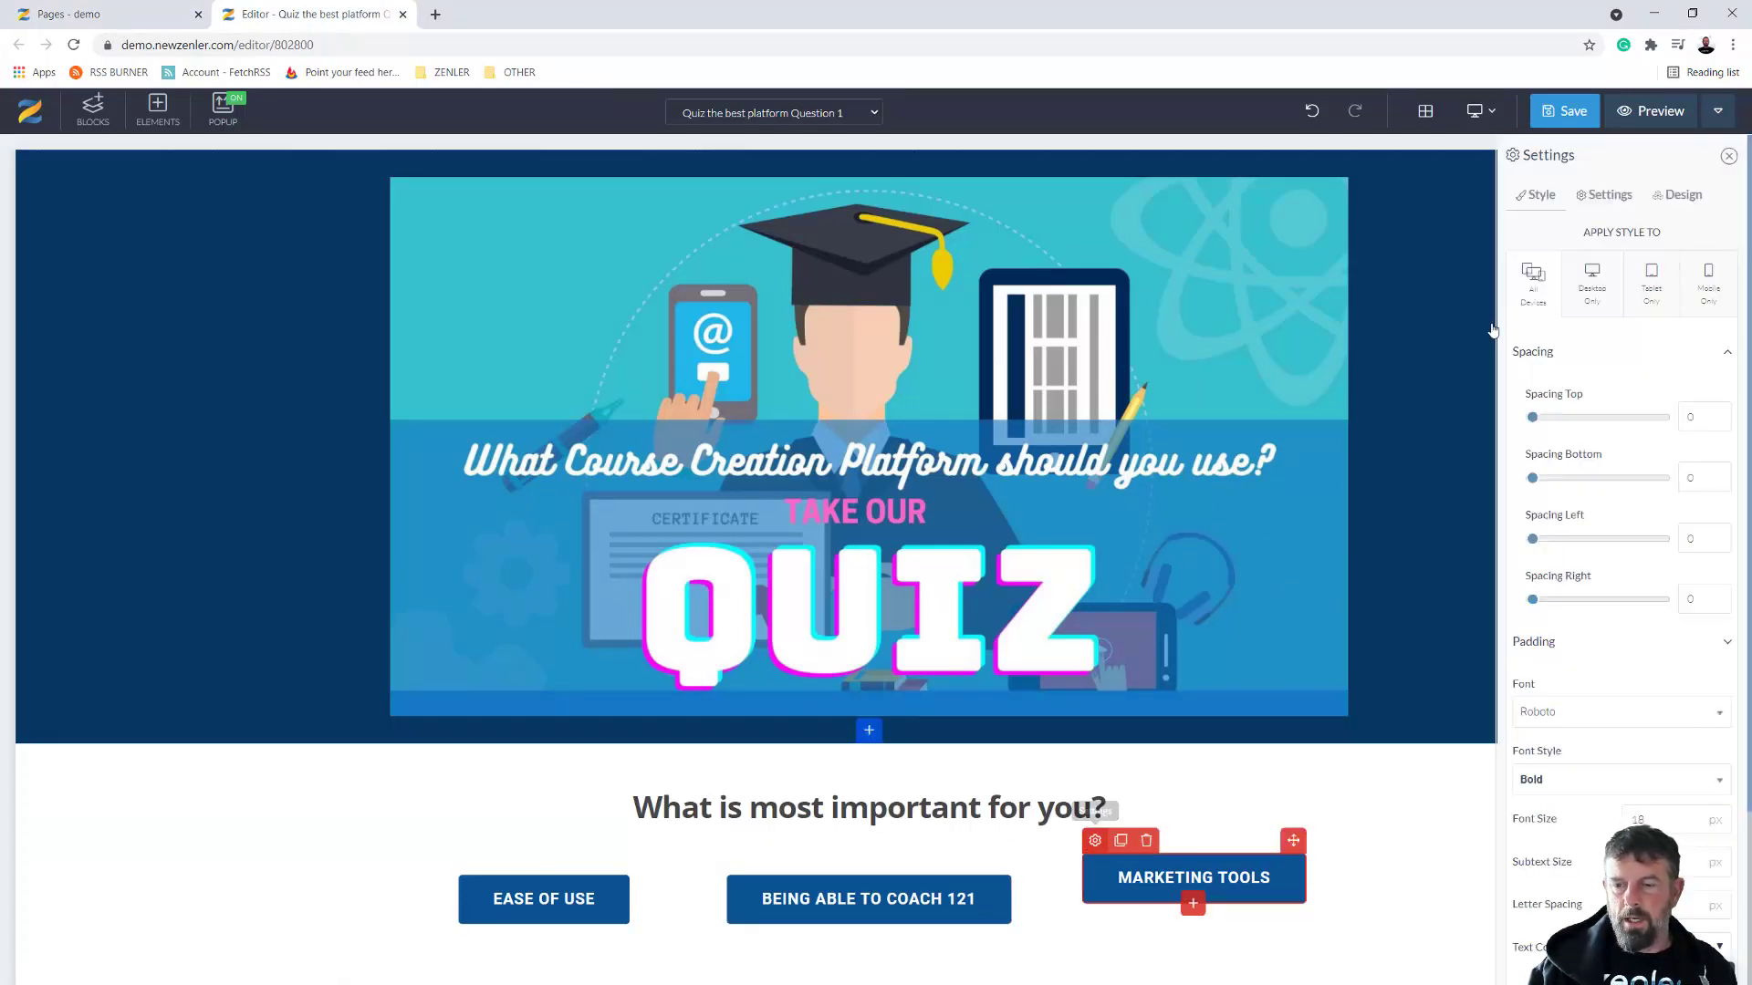
{"action": "left_click", "coordinate": [1611, 197]}
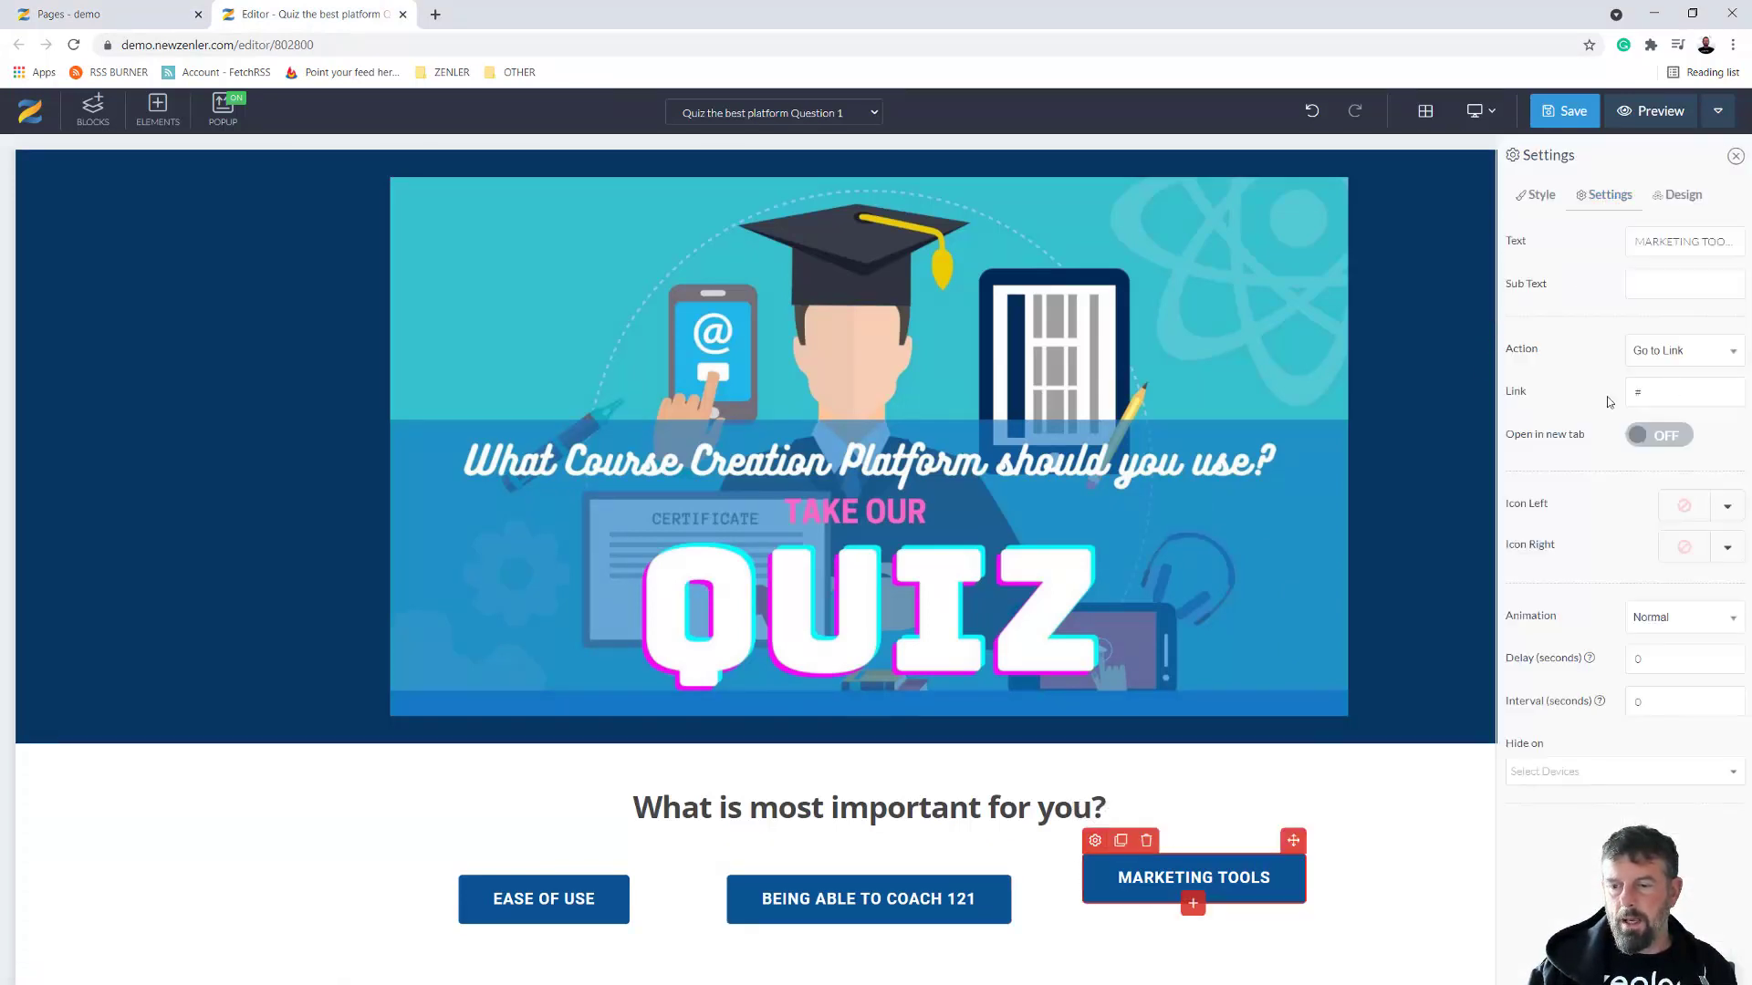
{"action": "key", "text": "ctrl+v"}
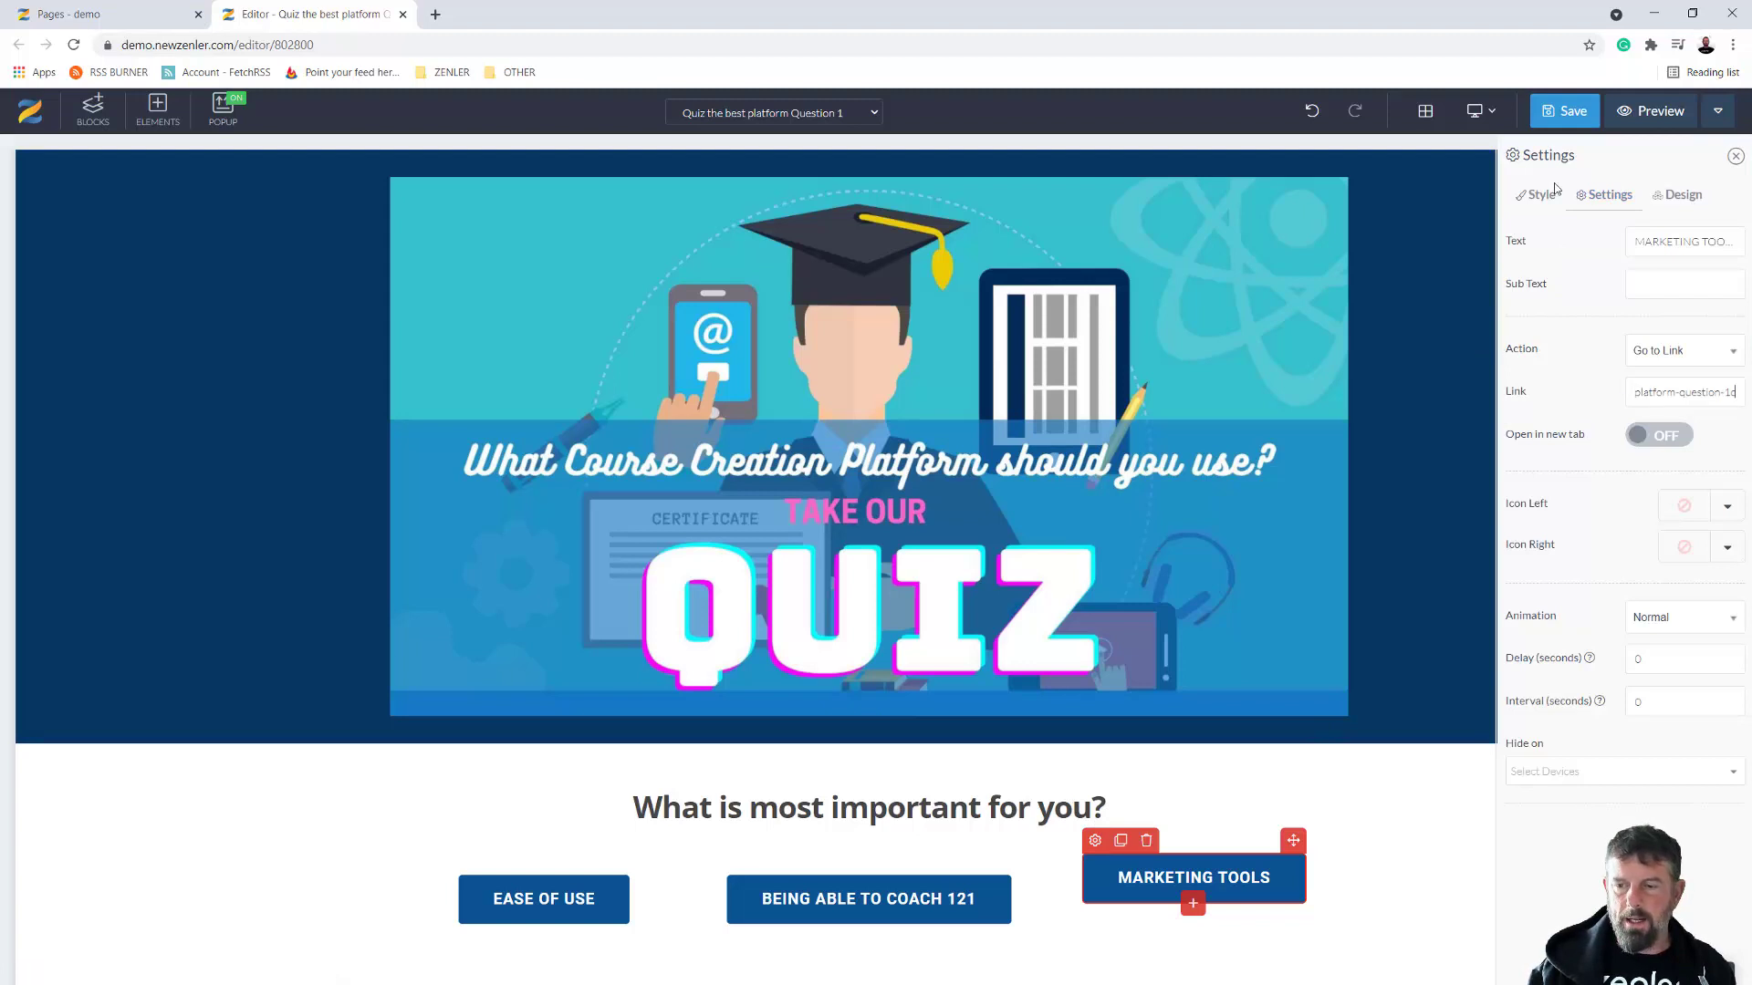
{"action": "left_click", "coordinate": [1564, 111]}
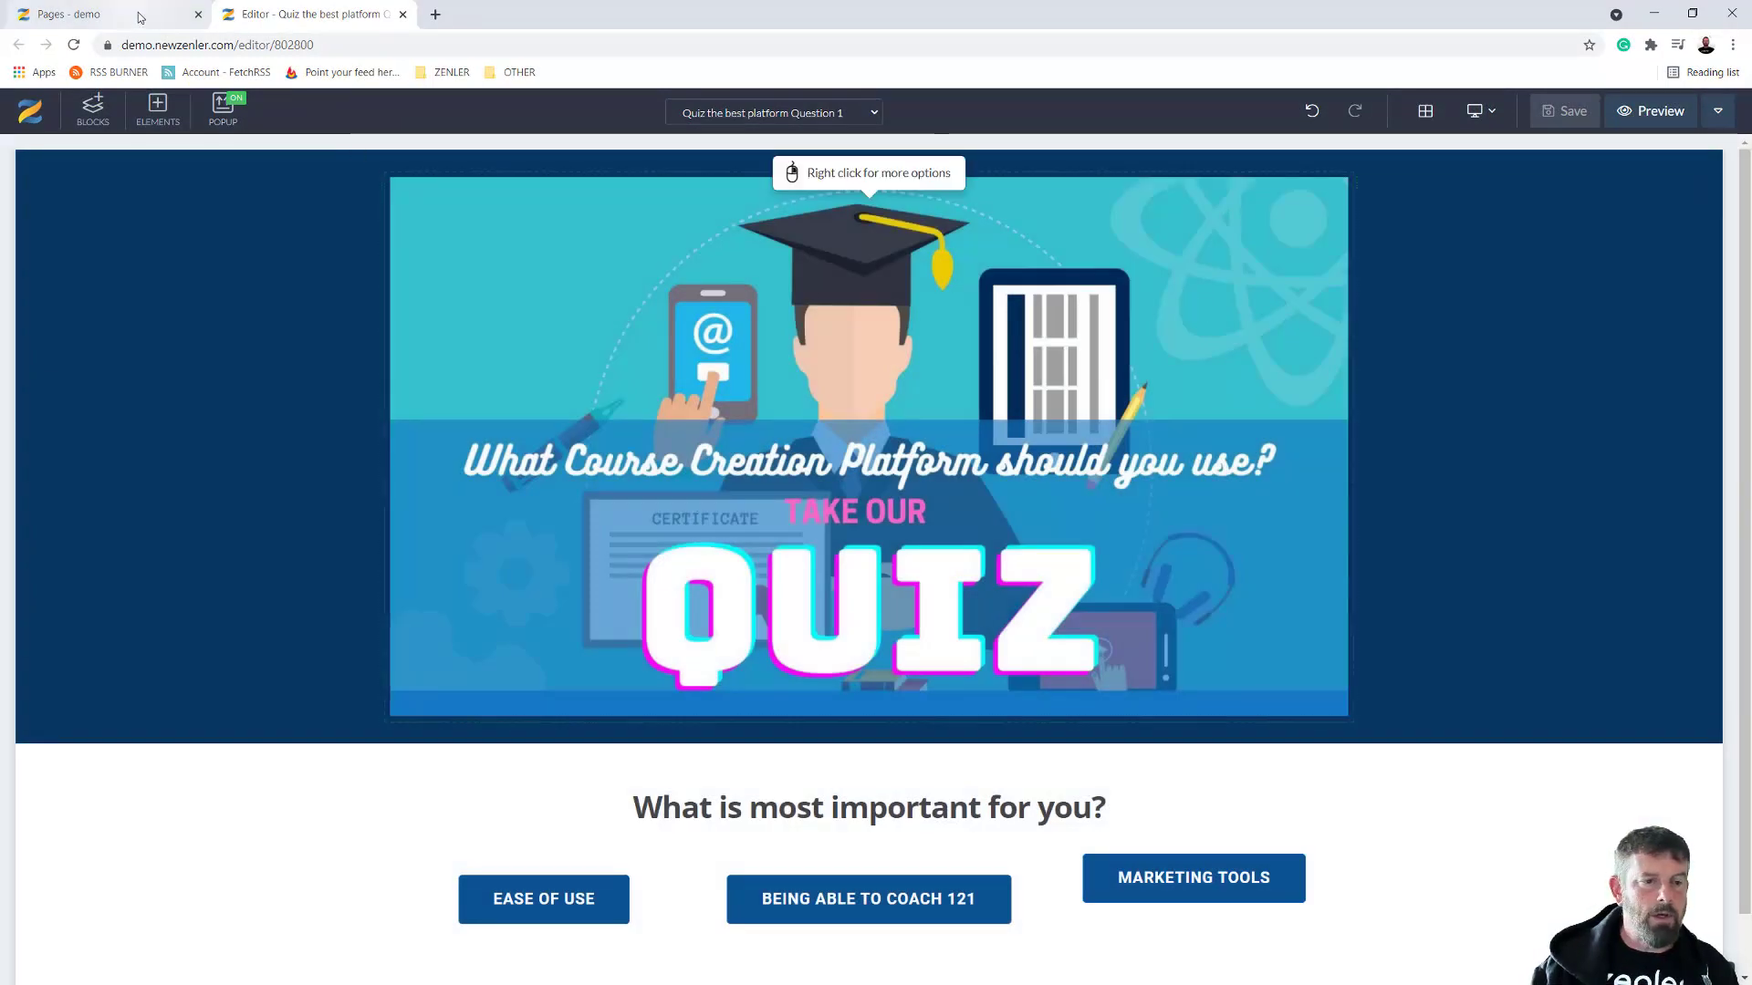
{"action": "left_click", "coordinate": [402, 15]}
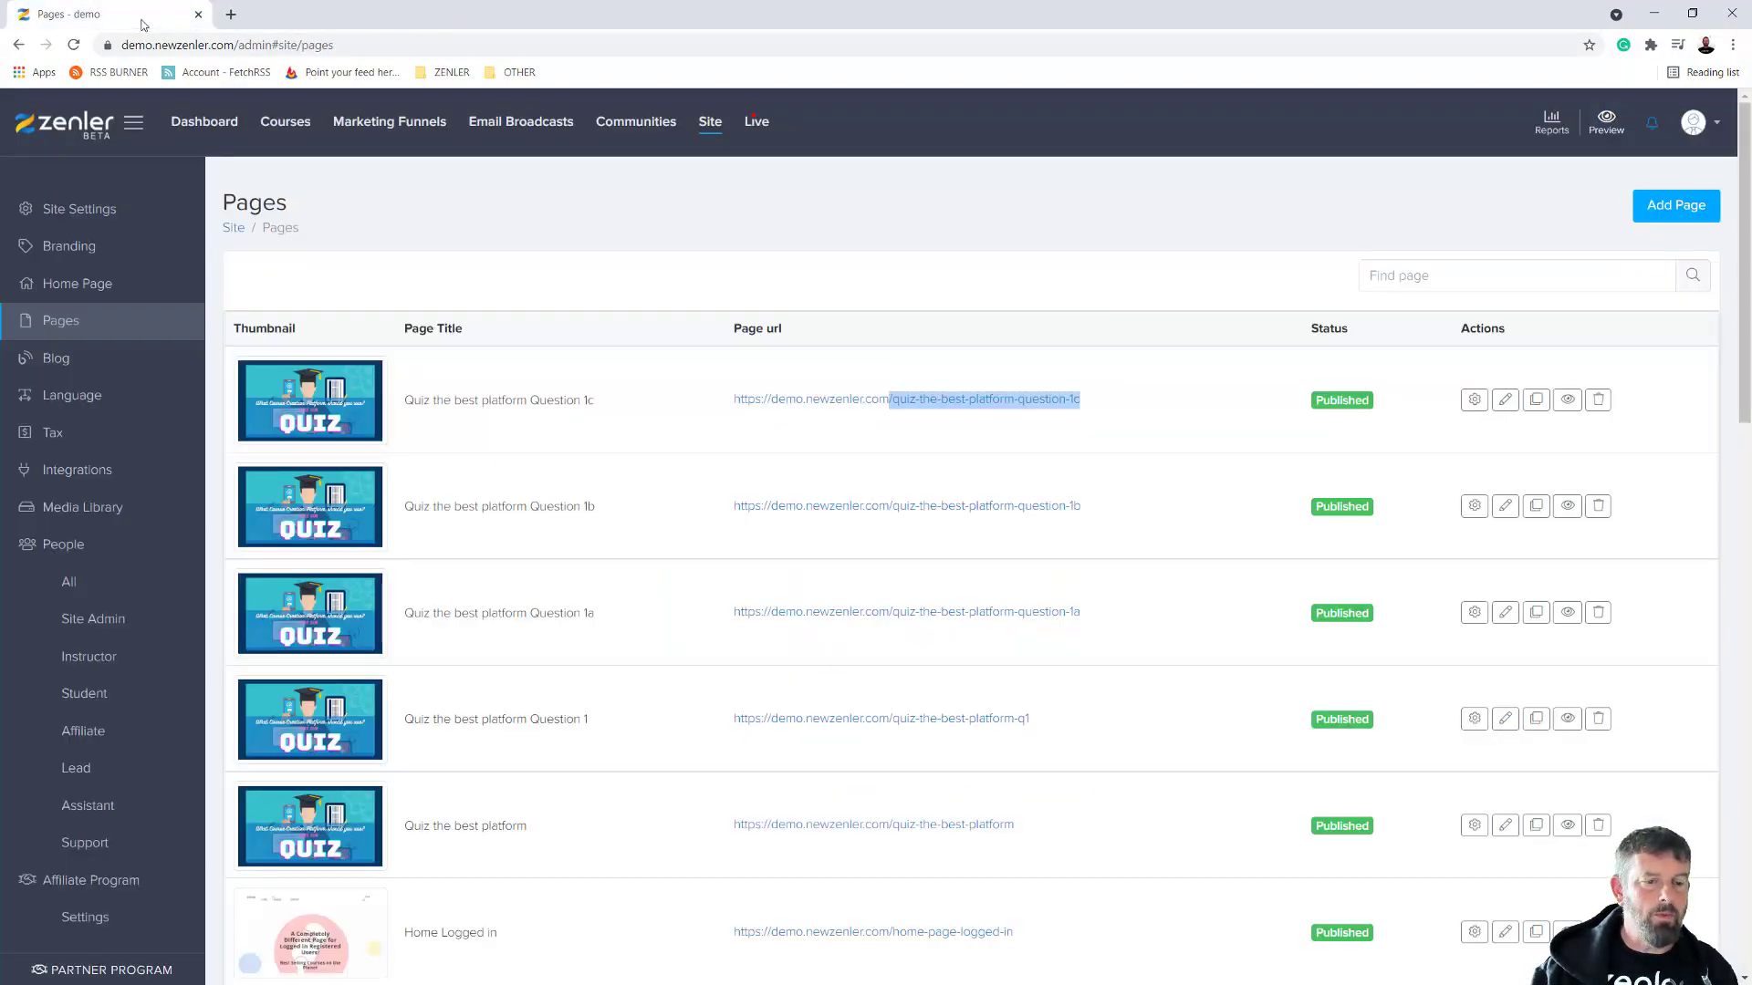
Preview the quiz's opening page, start the quiz, and compare the Question 1 page with the Acrobat flowchart
{"action": "scroll", "coordinate": [466, 742], "scroll_direction": "down", "scroll_amount": 1}
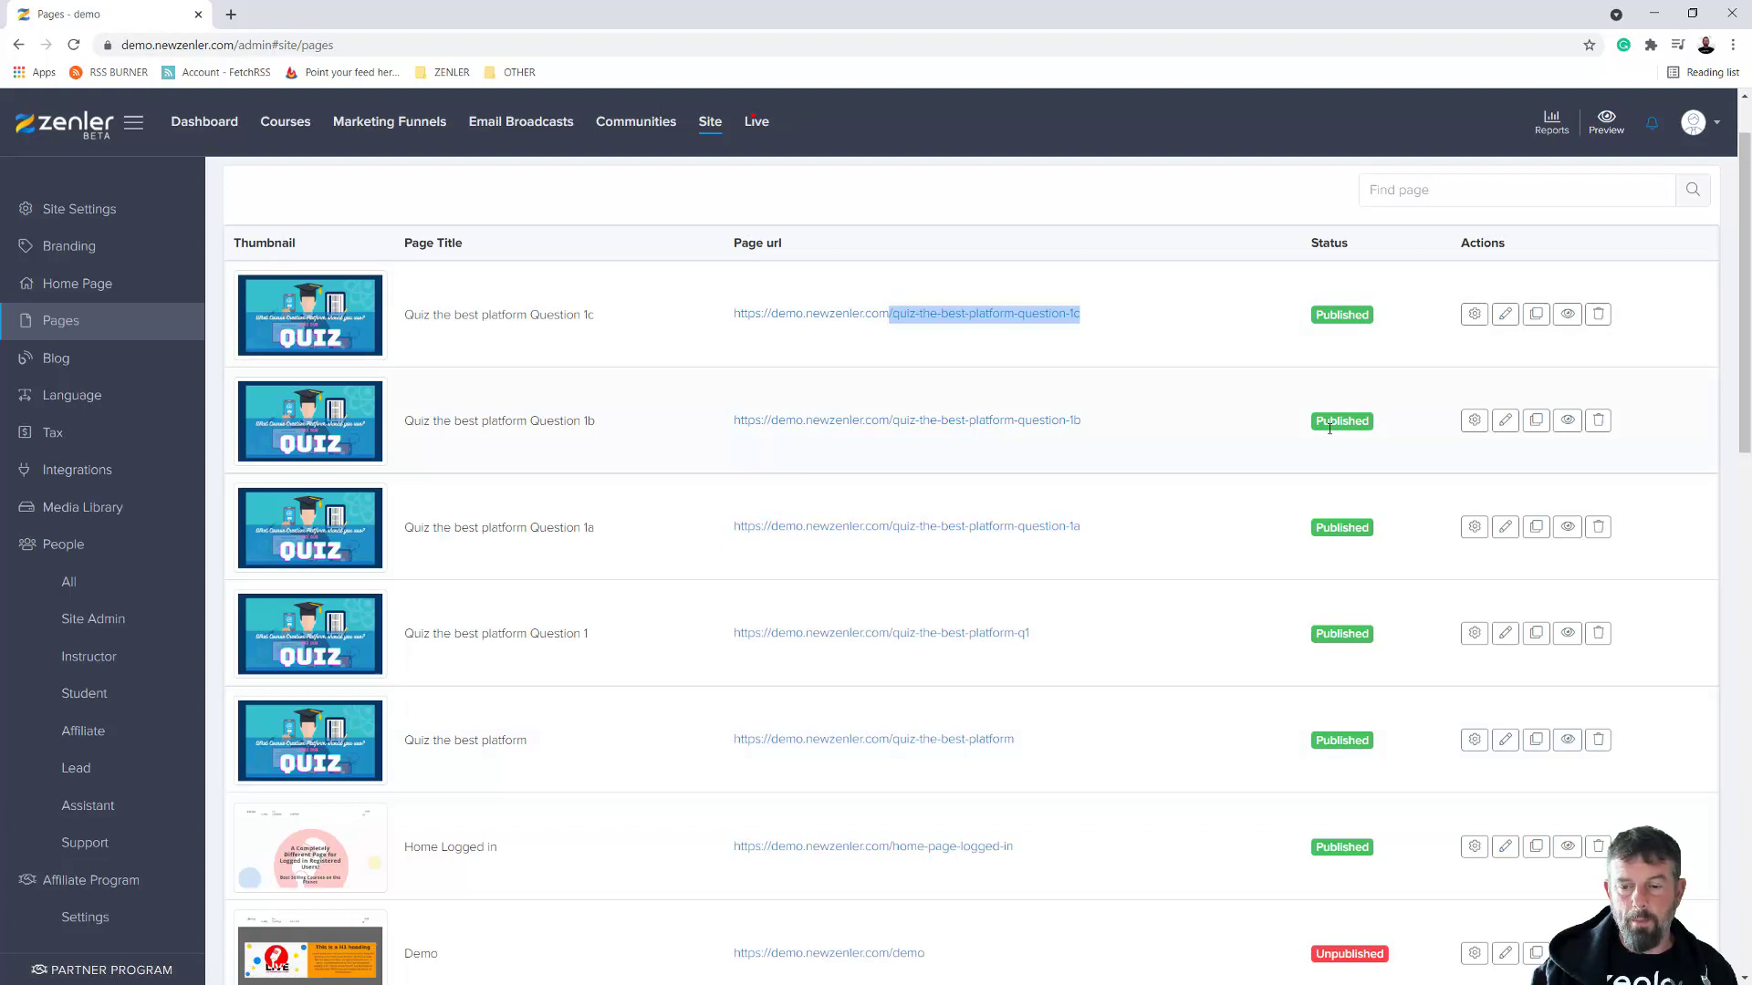
{"action": "left_click", "coordinate": [1568, 740]}
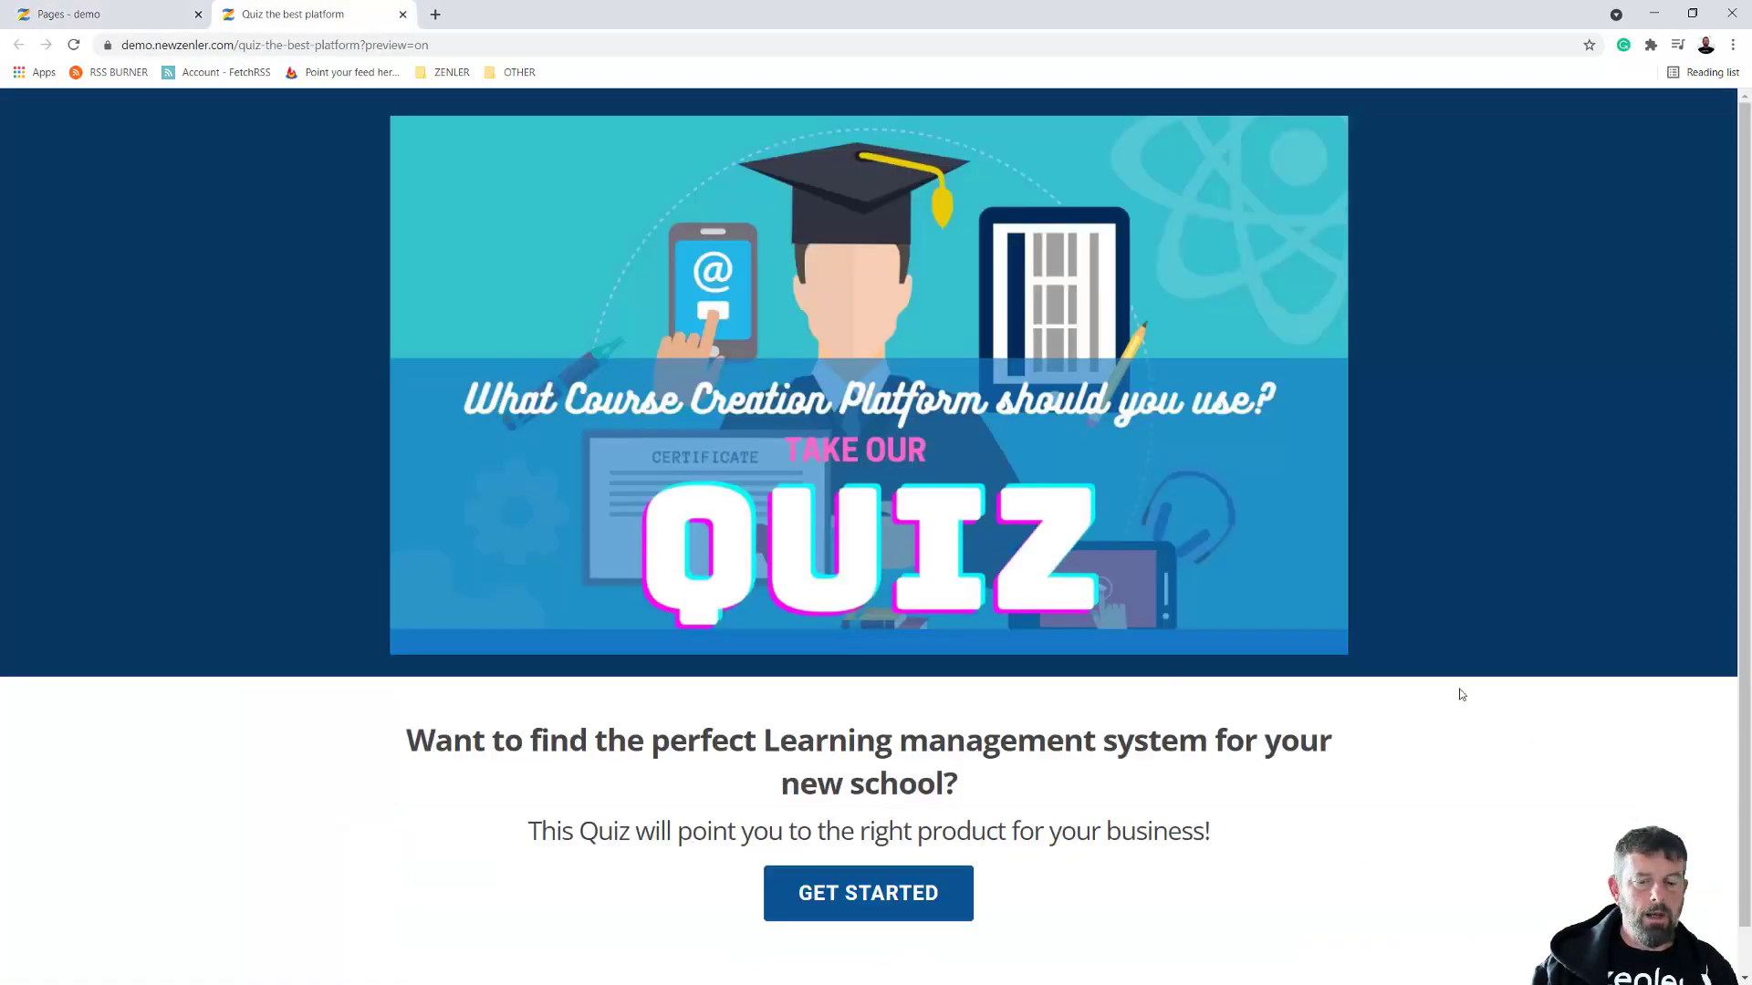
{"action": "left_click", "coordinate": [872, 899]}
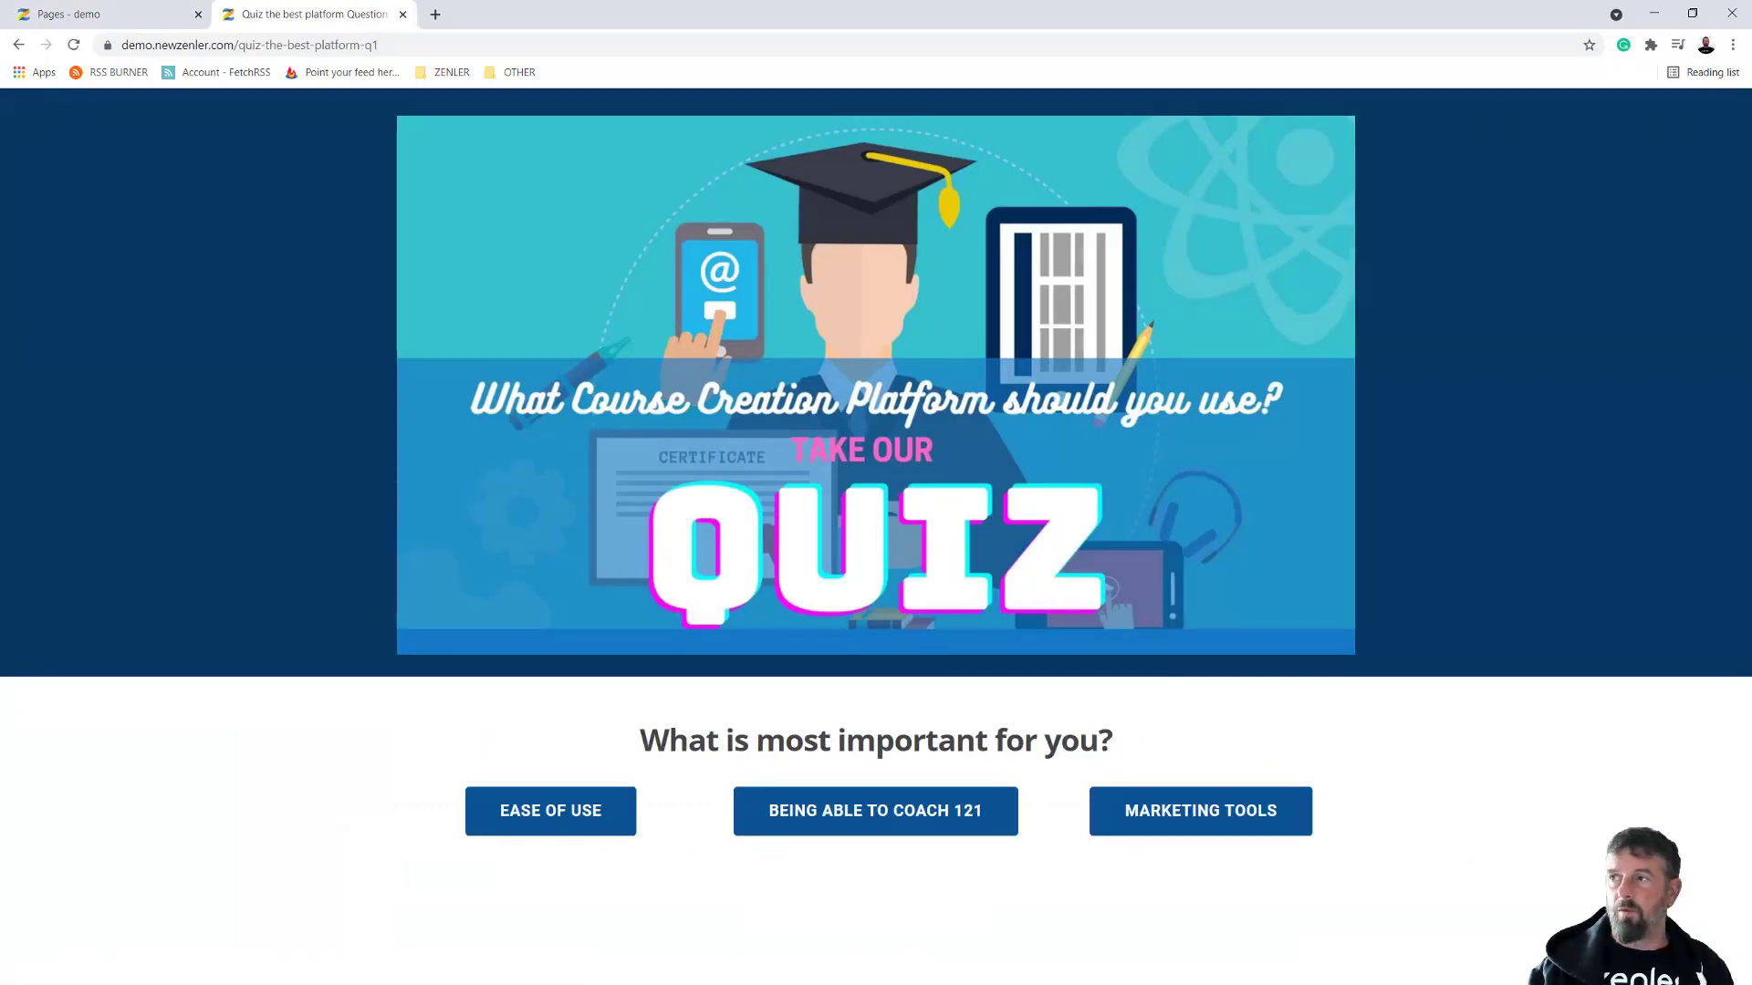
{"action": "left_click_drag", "start_coordinate": [1750, 475], "coordinate": [379, 164]}
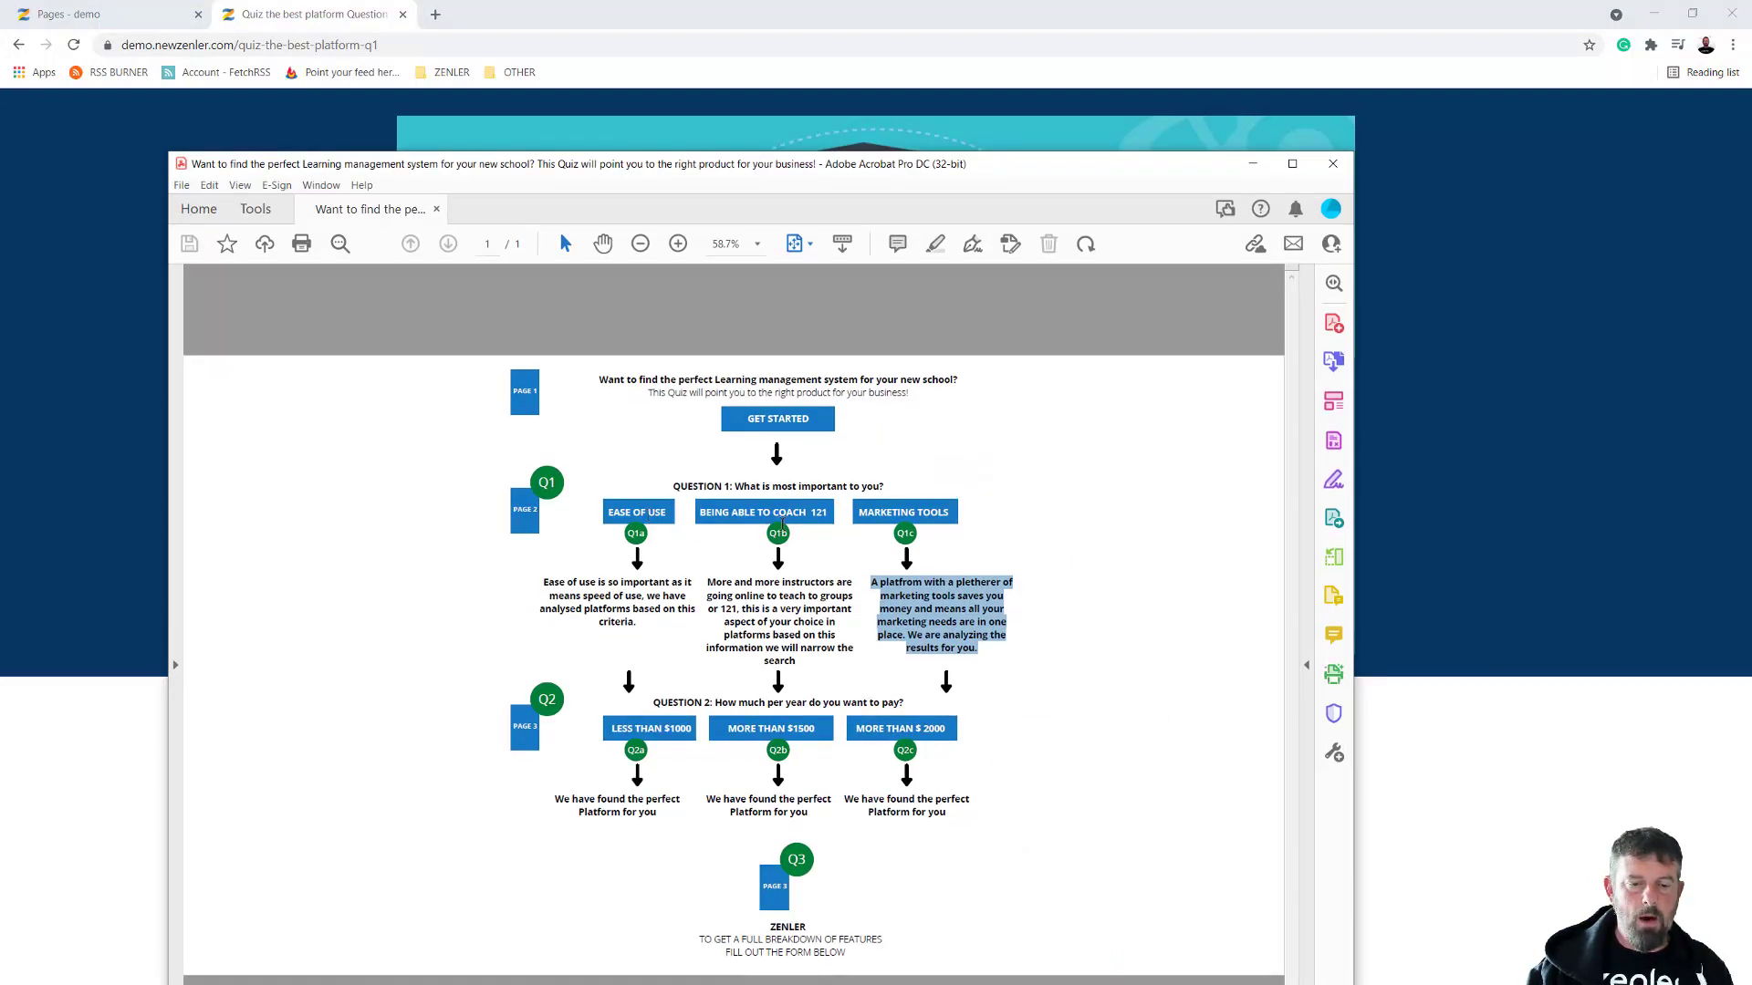
{"action": "left_click_drag", "start_coordinate": [729, 172], "coordinate": [1751, 511]}
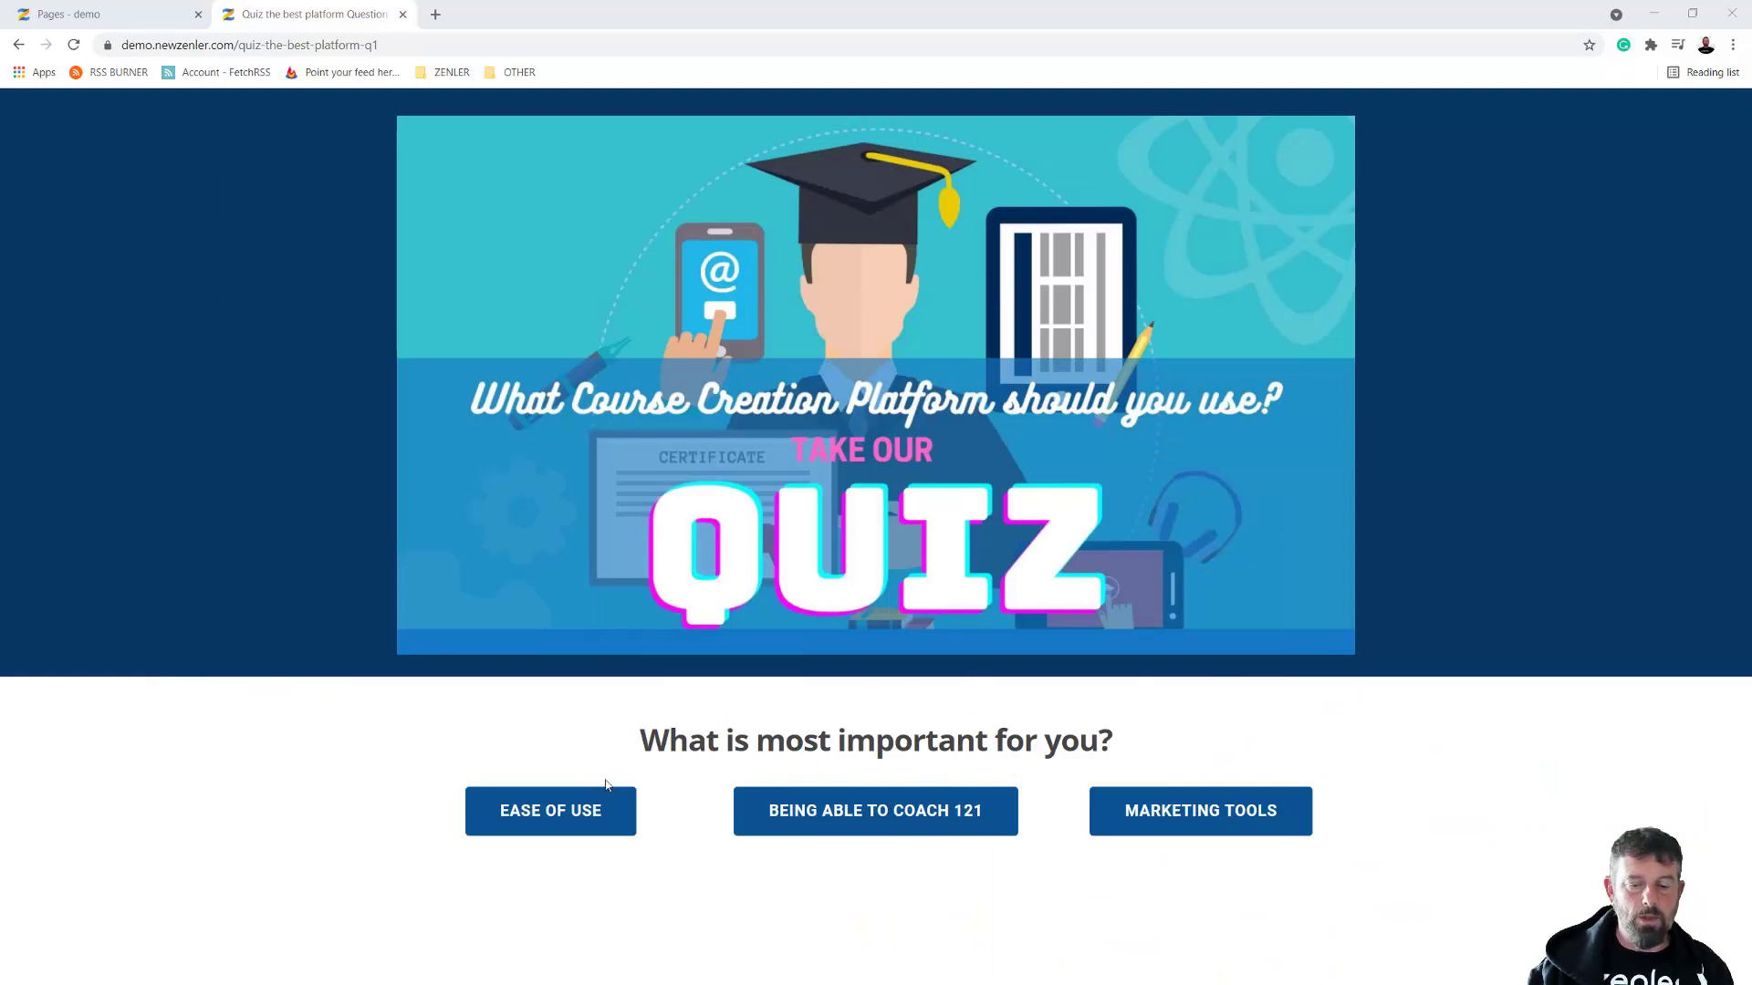
Test the Ease of Use, Being Able to Coach 121 and Marketing Tools links in the preview, returning to Question 1 after each
{"action": "left_click", "coordinate": [550, 817]}
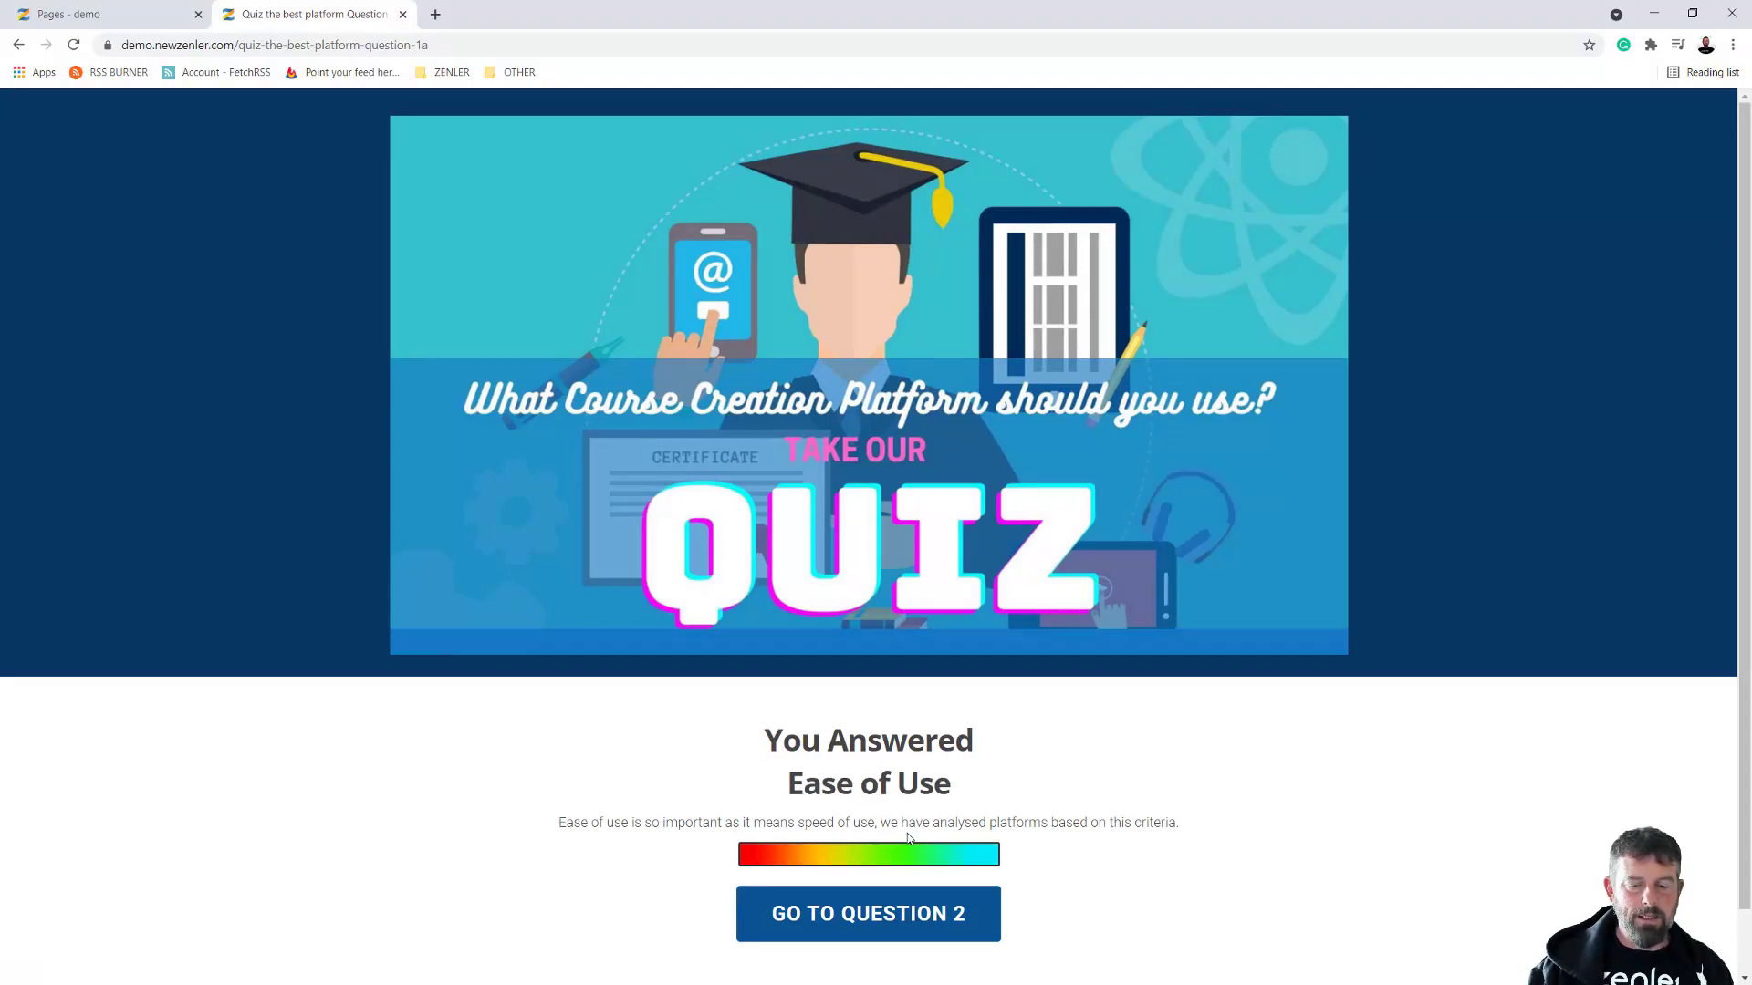
{"action": "left_click", "coordinate": [19, 50]}
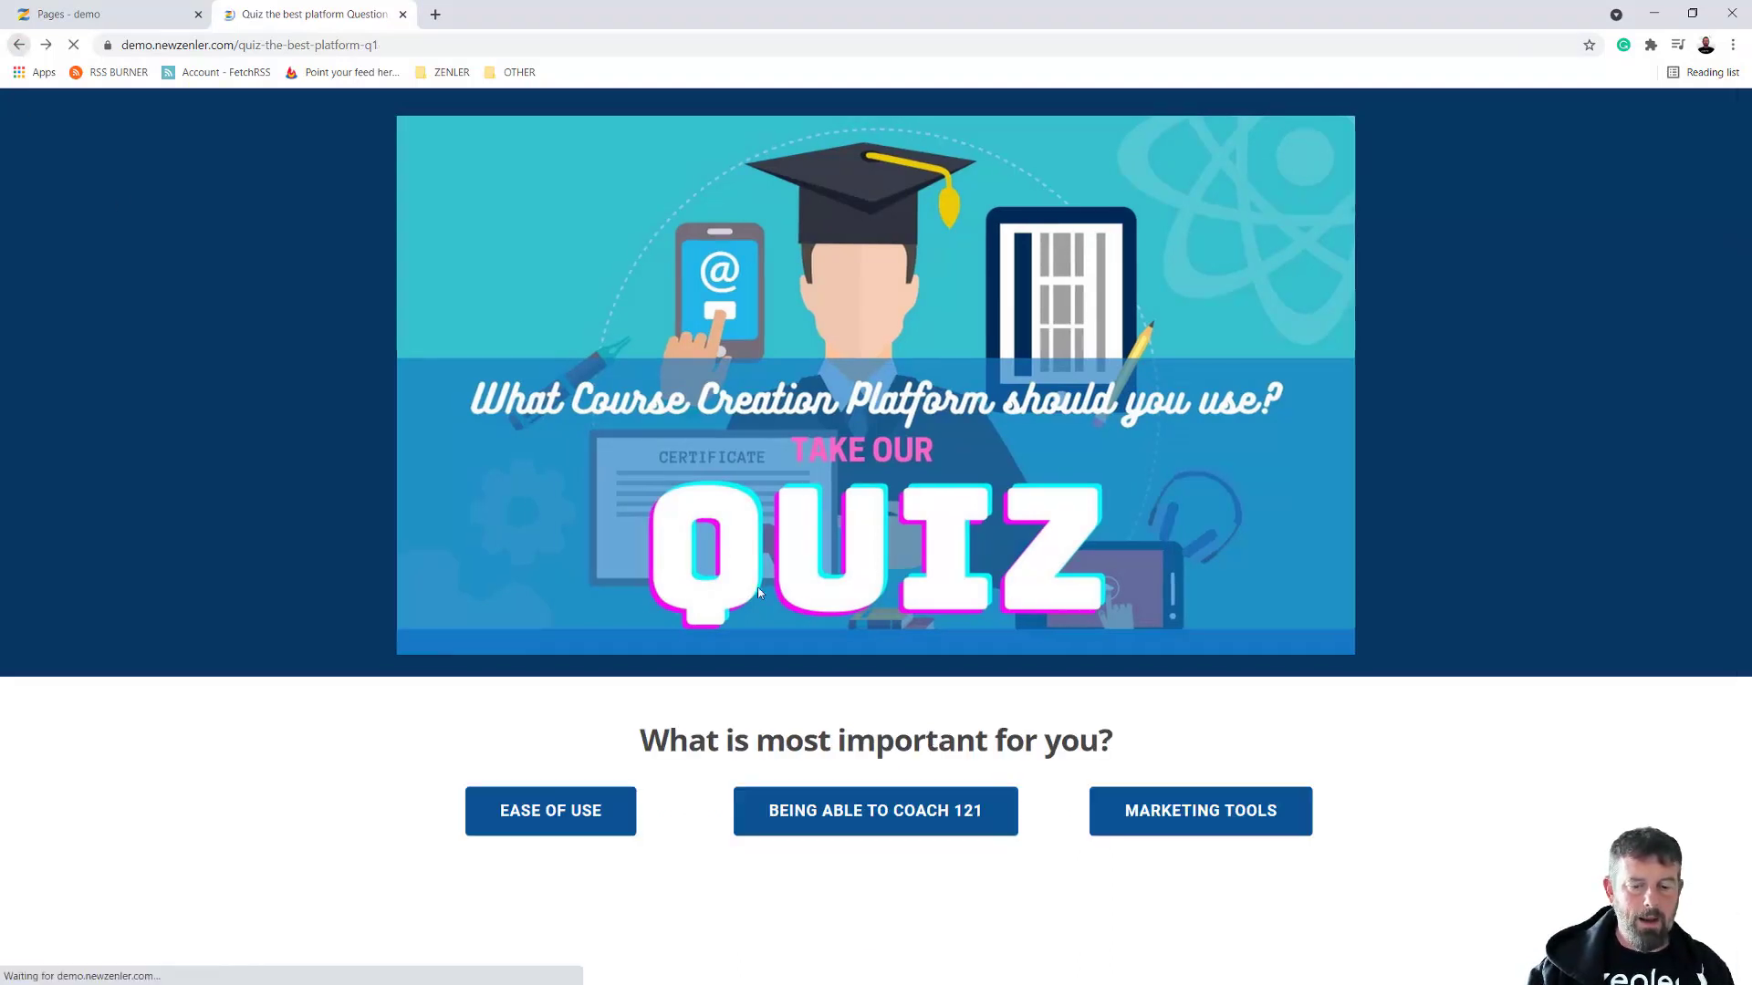
{"action": "left_click", "coordinate": [877, 832]}
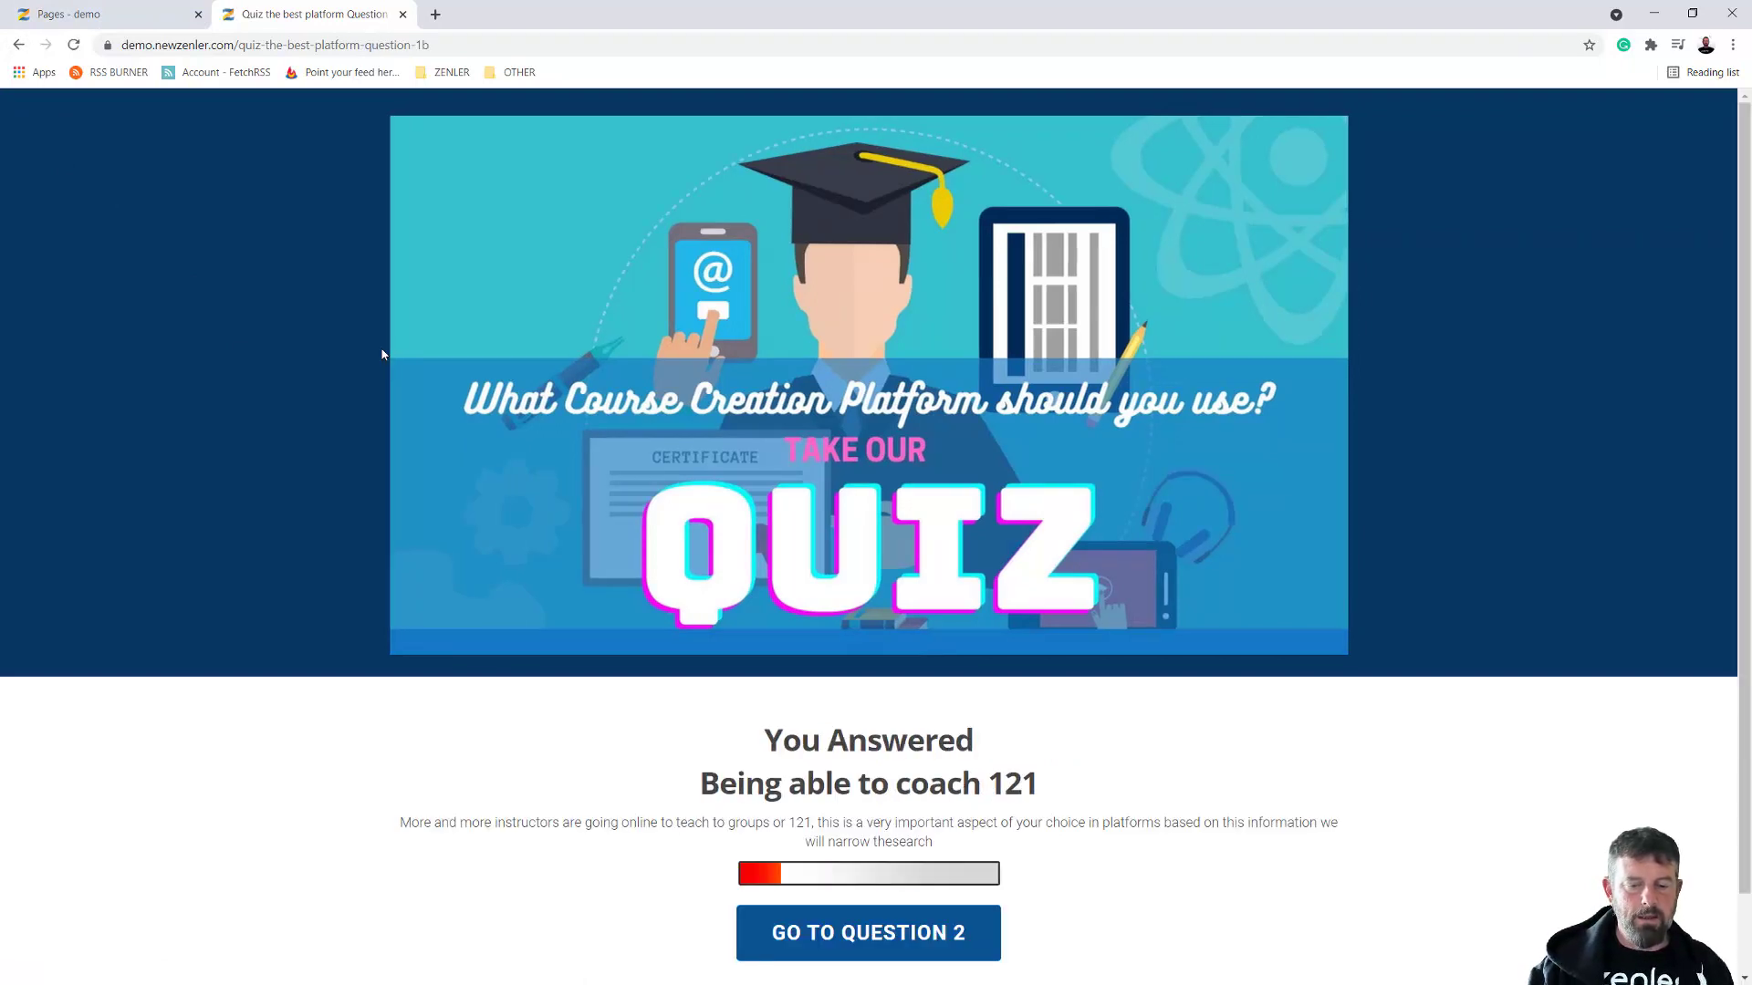
{"action": "left_click", "coordinate": [18, 45]}
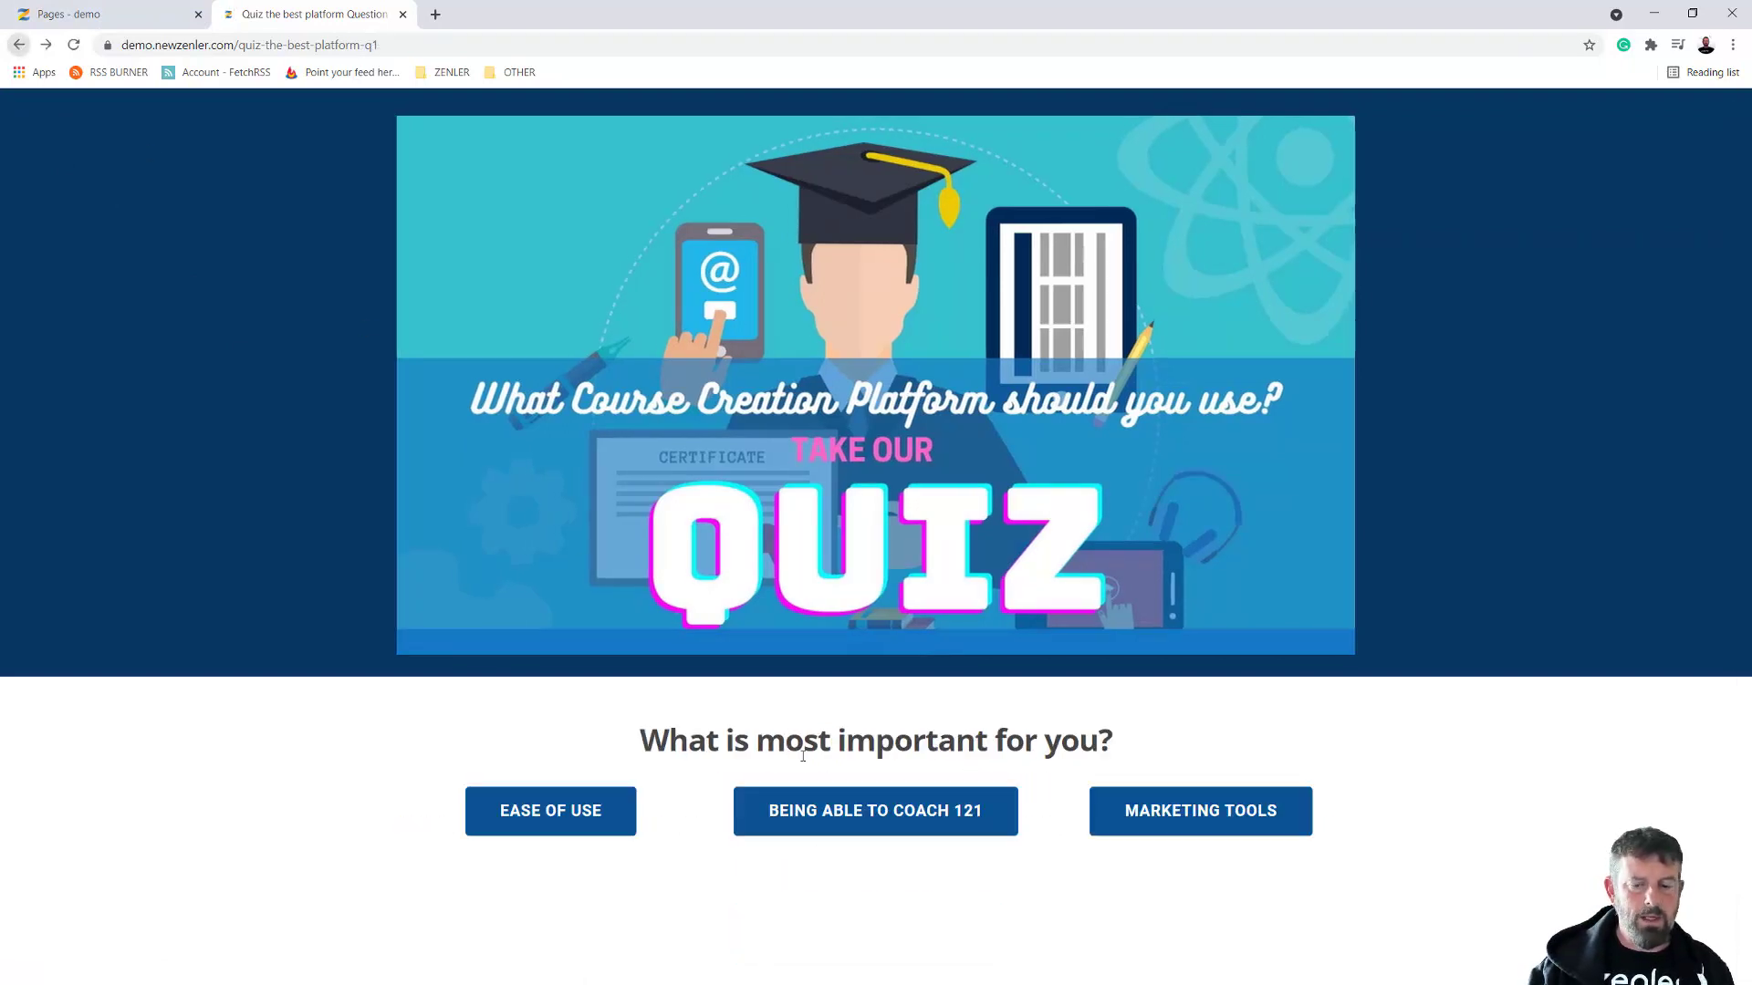
{"action": "left_click", "coordinate": [1175, 812]}
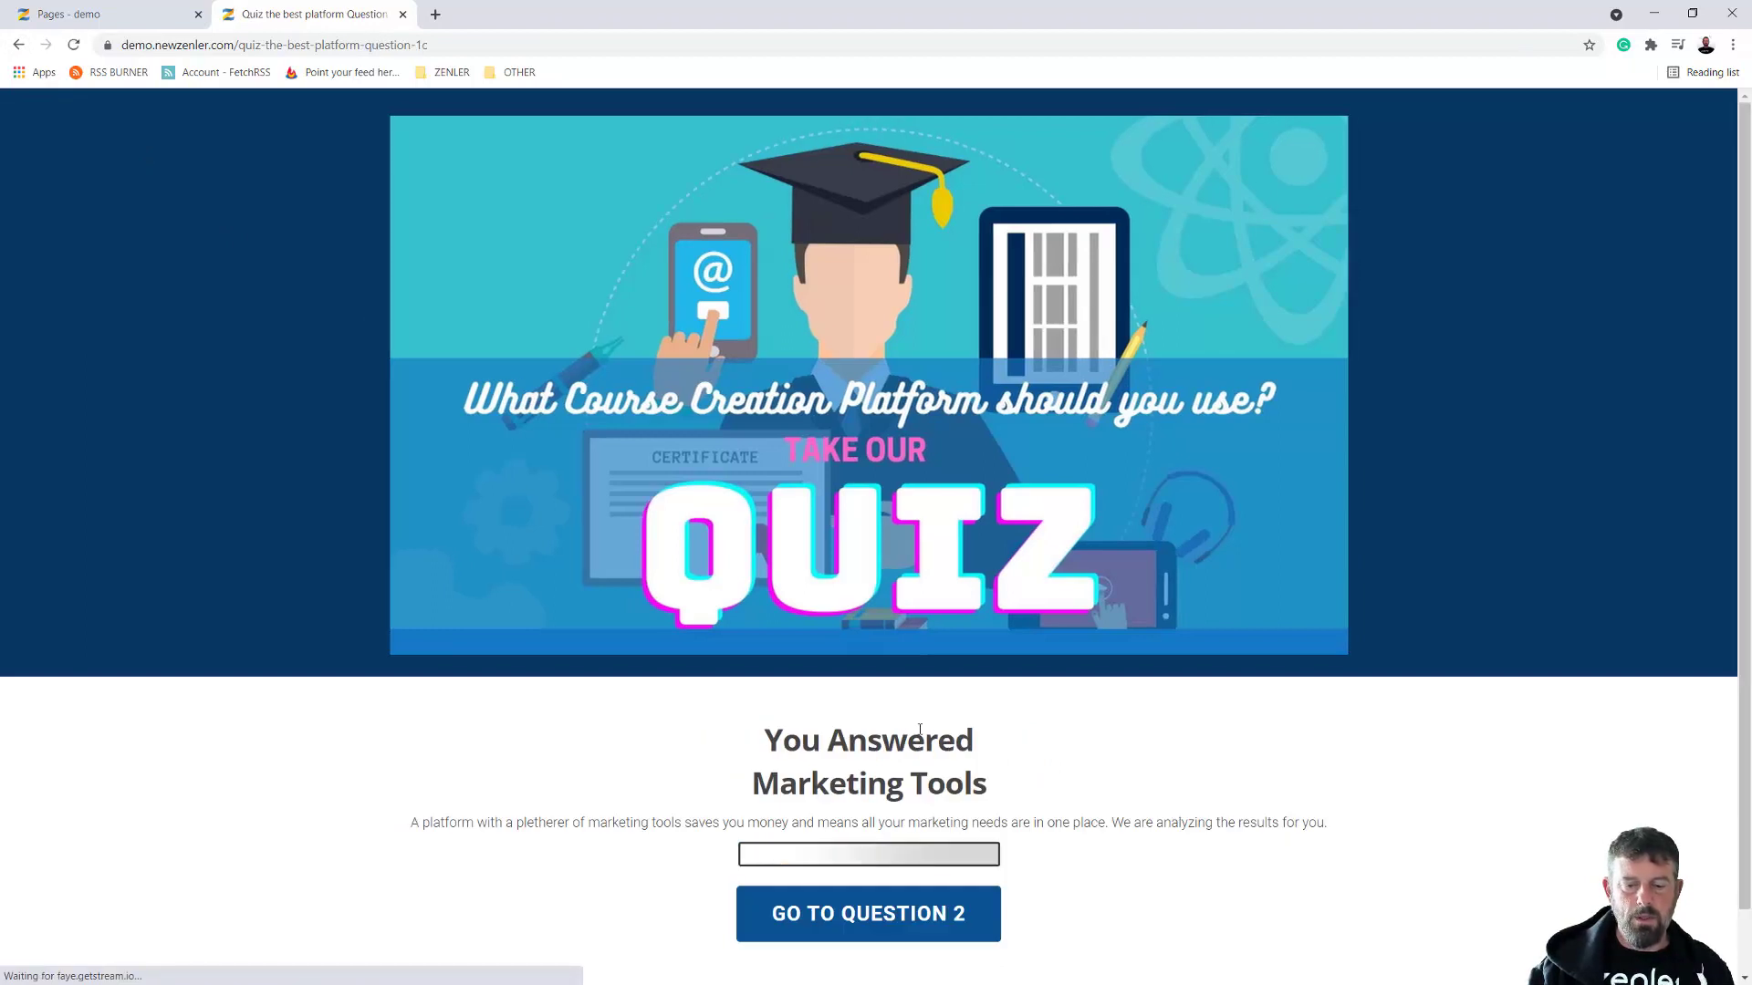
{"action": "left_click", "coordinate": [20, 45]}
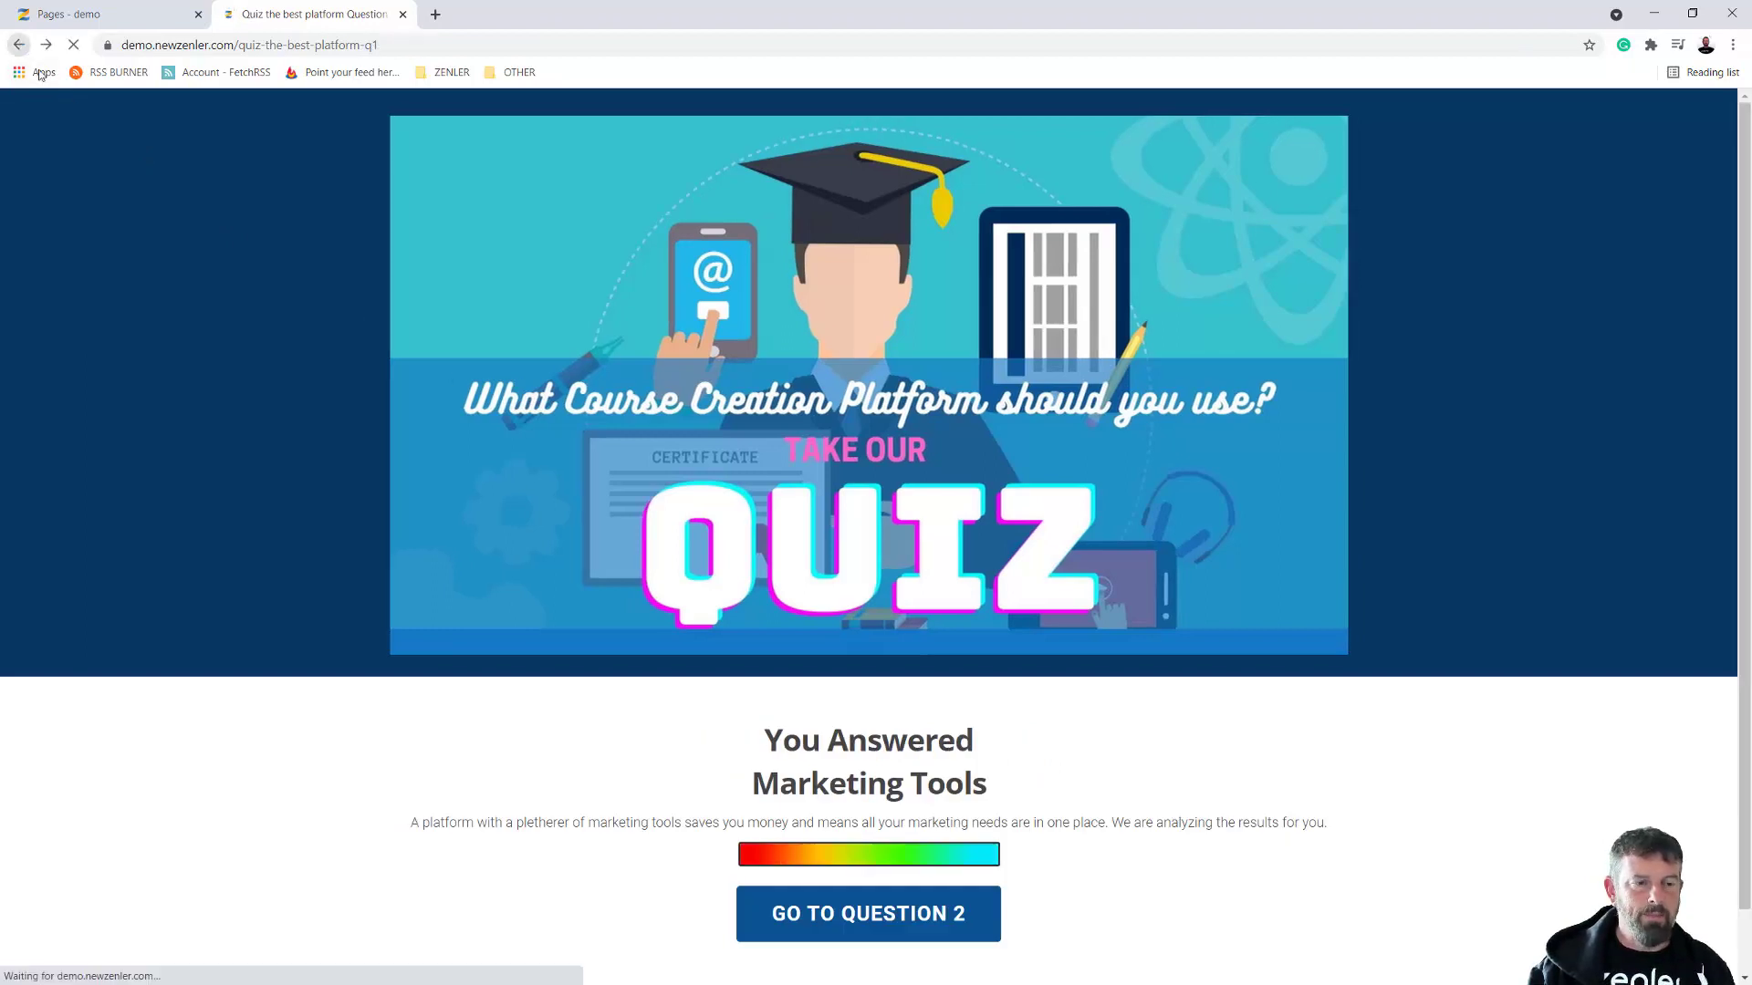
Try to copy the Question 2 text "How much per year do you want to pay?" from the Acrobat flowchart
{"action": "left_click_drag", "start_coordinate": [1751, 497], "coordinate": [695, 141]}
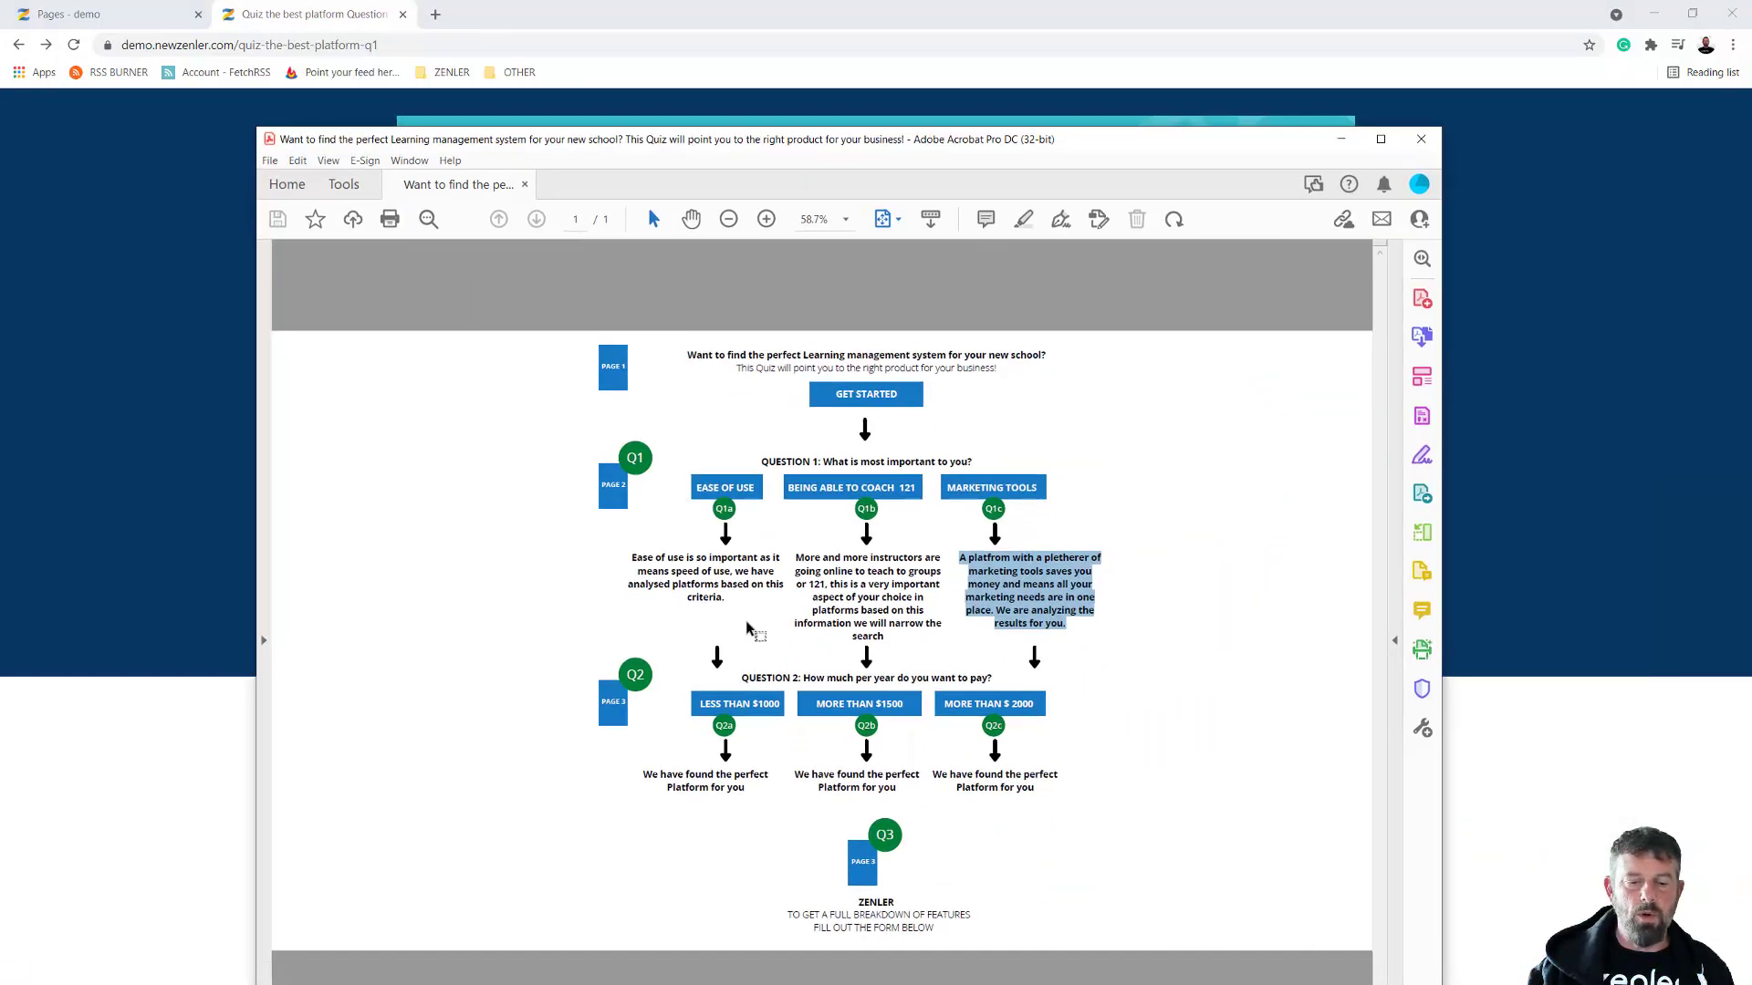
{"action": "left_click_drag", "start_coordinate": [802, 678], "coordinate": [1002, 682]}
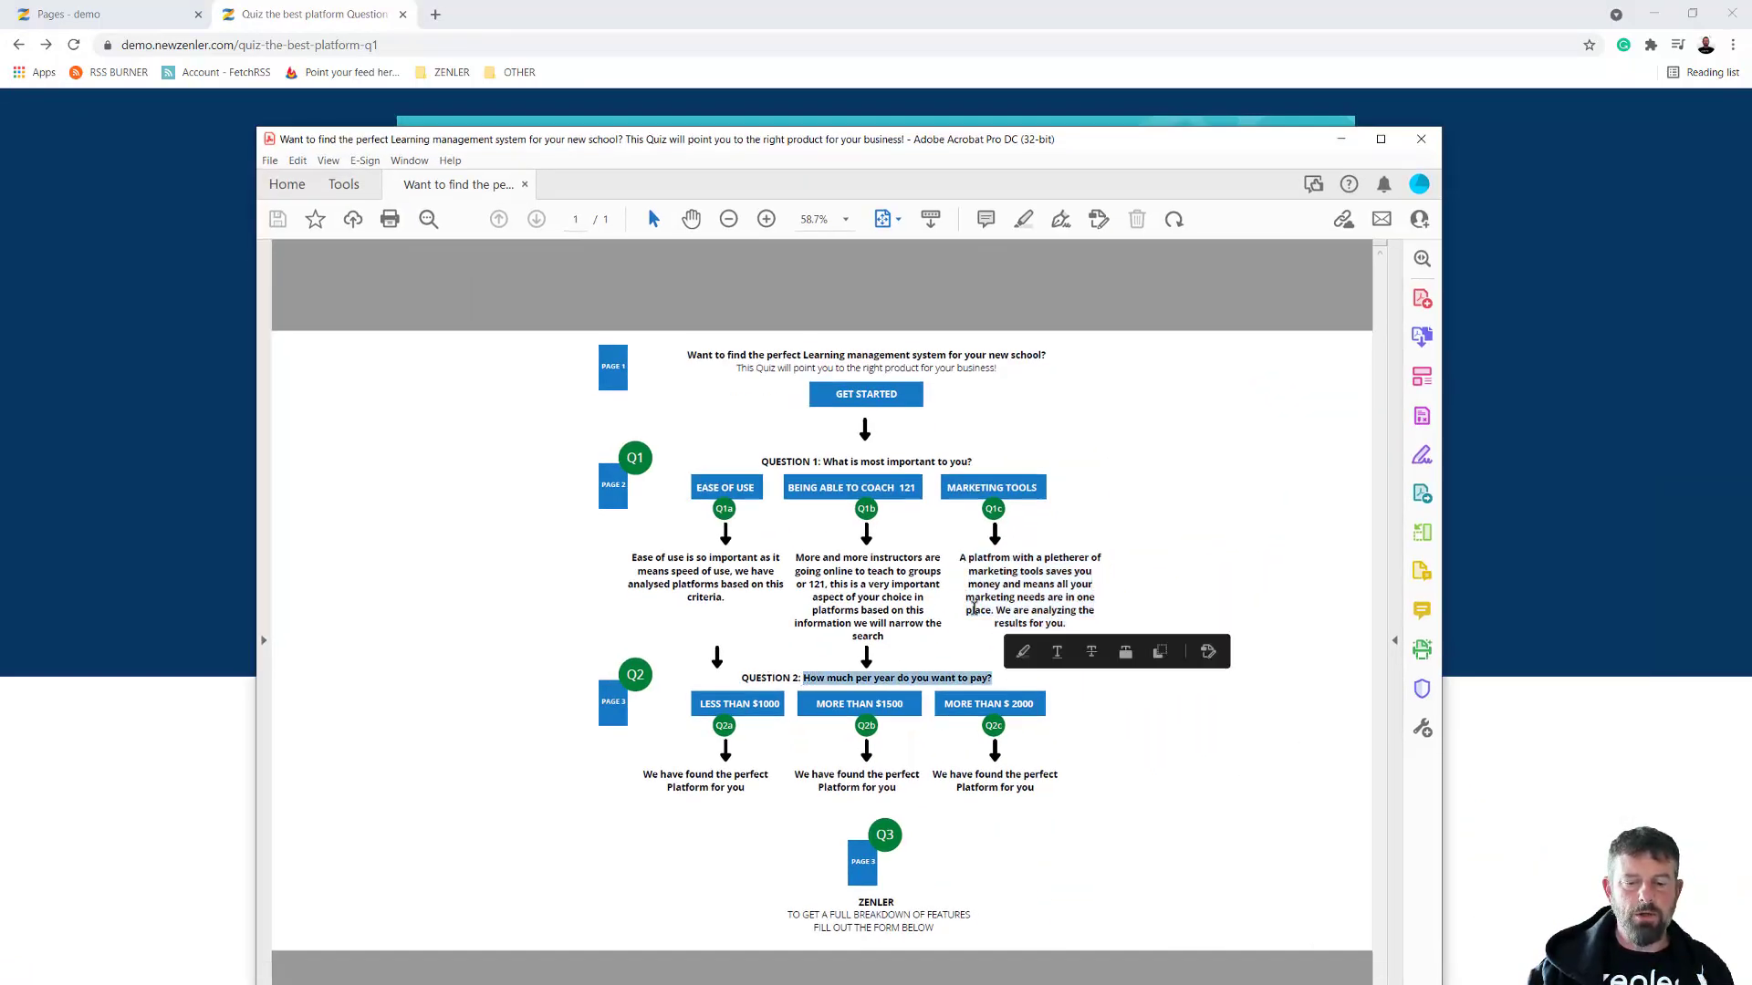
{"action": "left_click_drag", "start_coordinate": [693, 142], "coordinate": [1751, 479]}
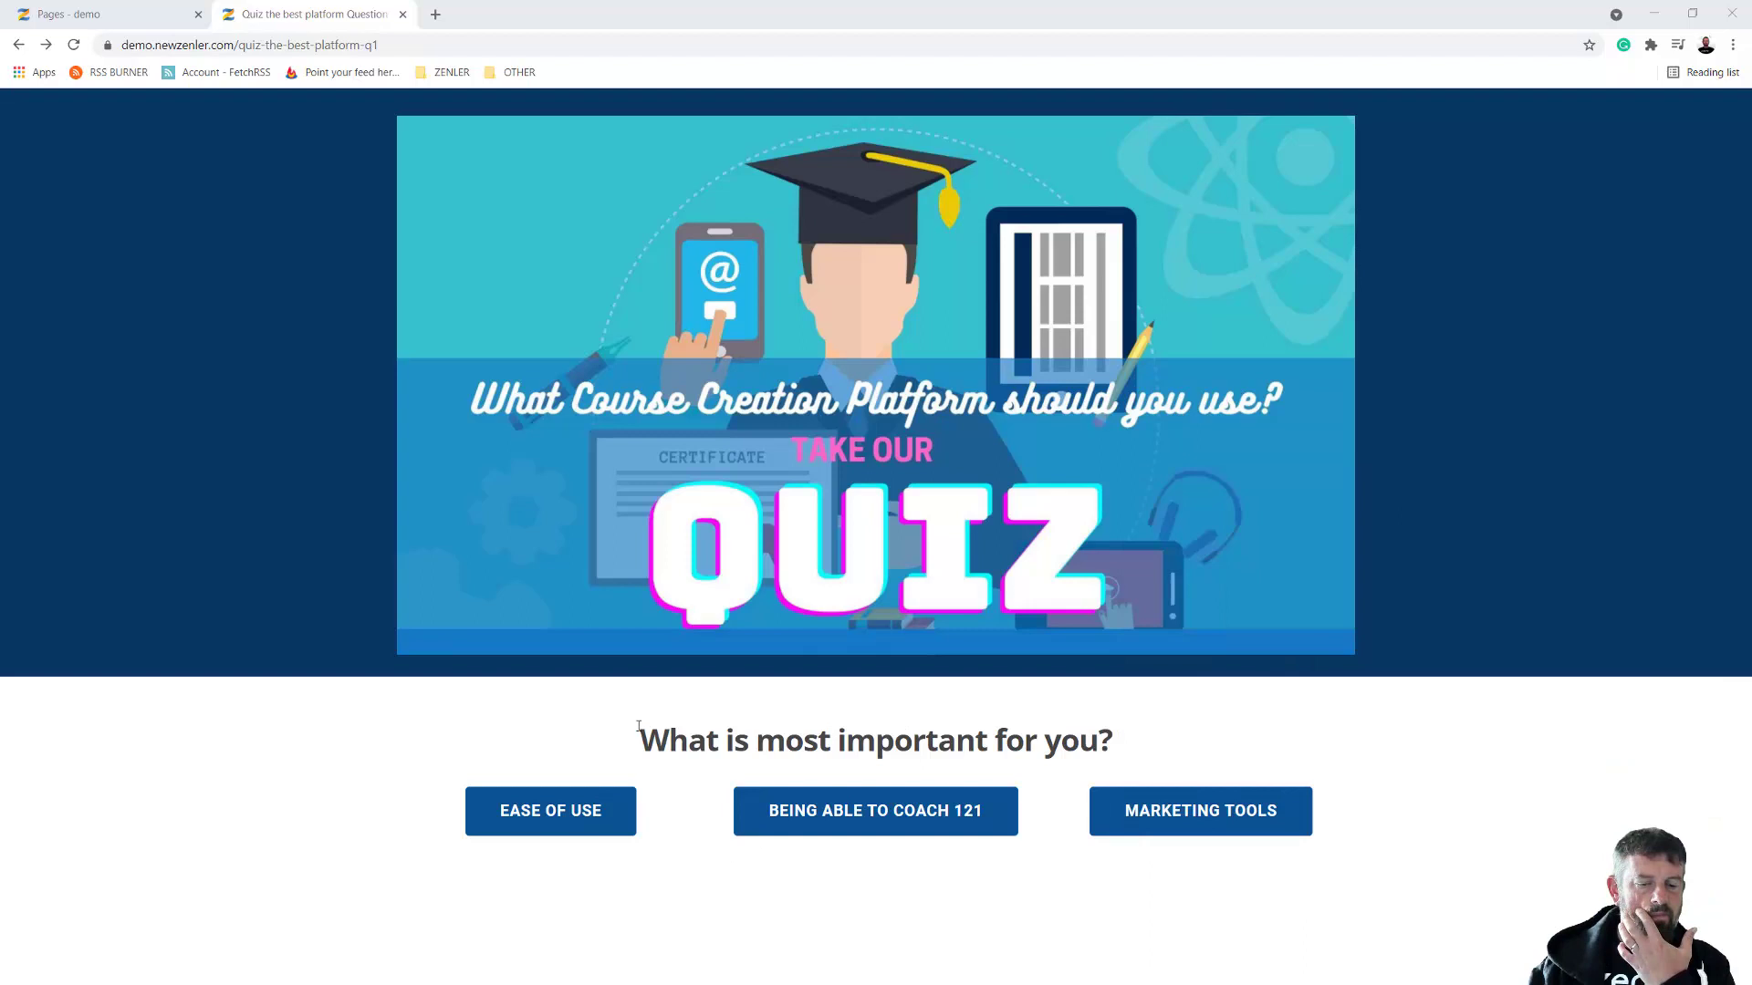
Clone the Question 1 page, naming the copy "Quiz the best platform Question 2" with the URL quiz-the-best-platform-question-2
{"action": "left_click", "coordinate": [402, 15]}
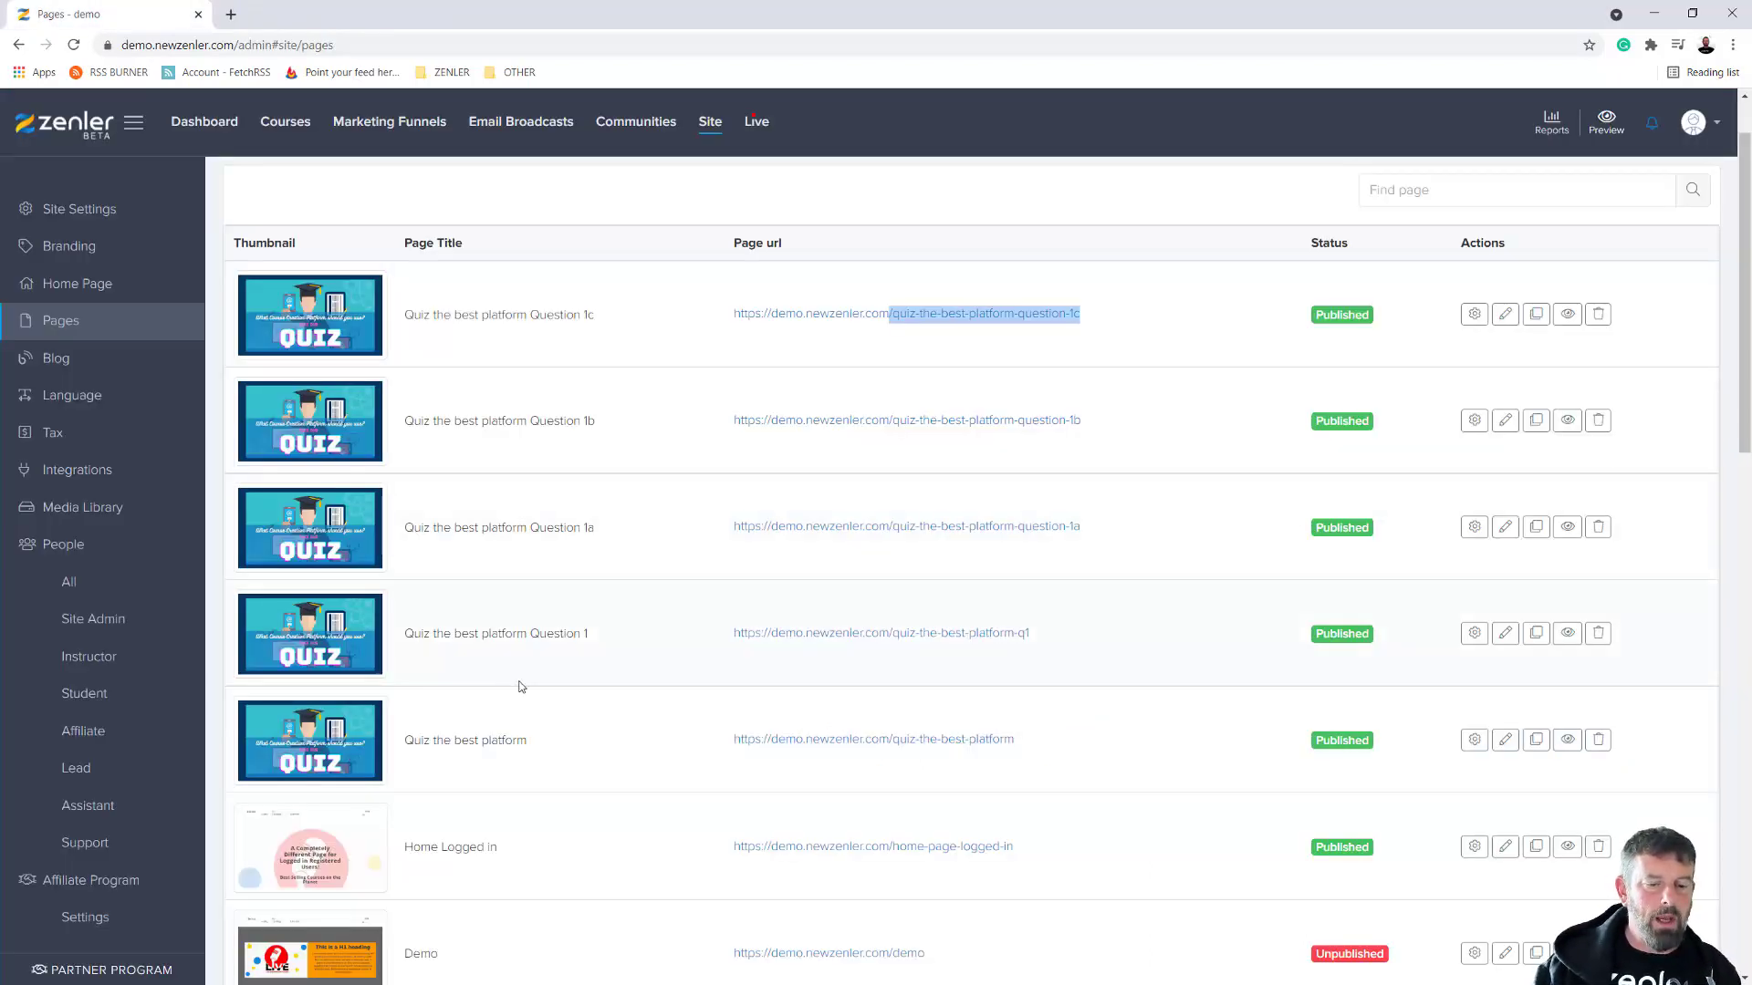
{"action": "left_click", "coordinate": [1536, 633]}
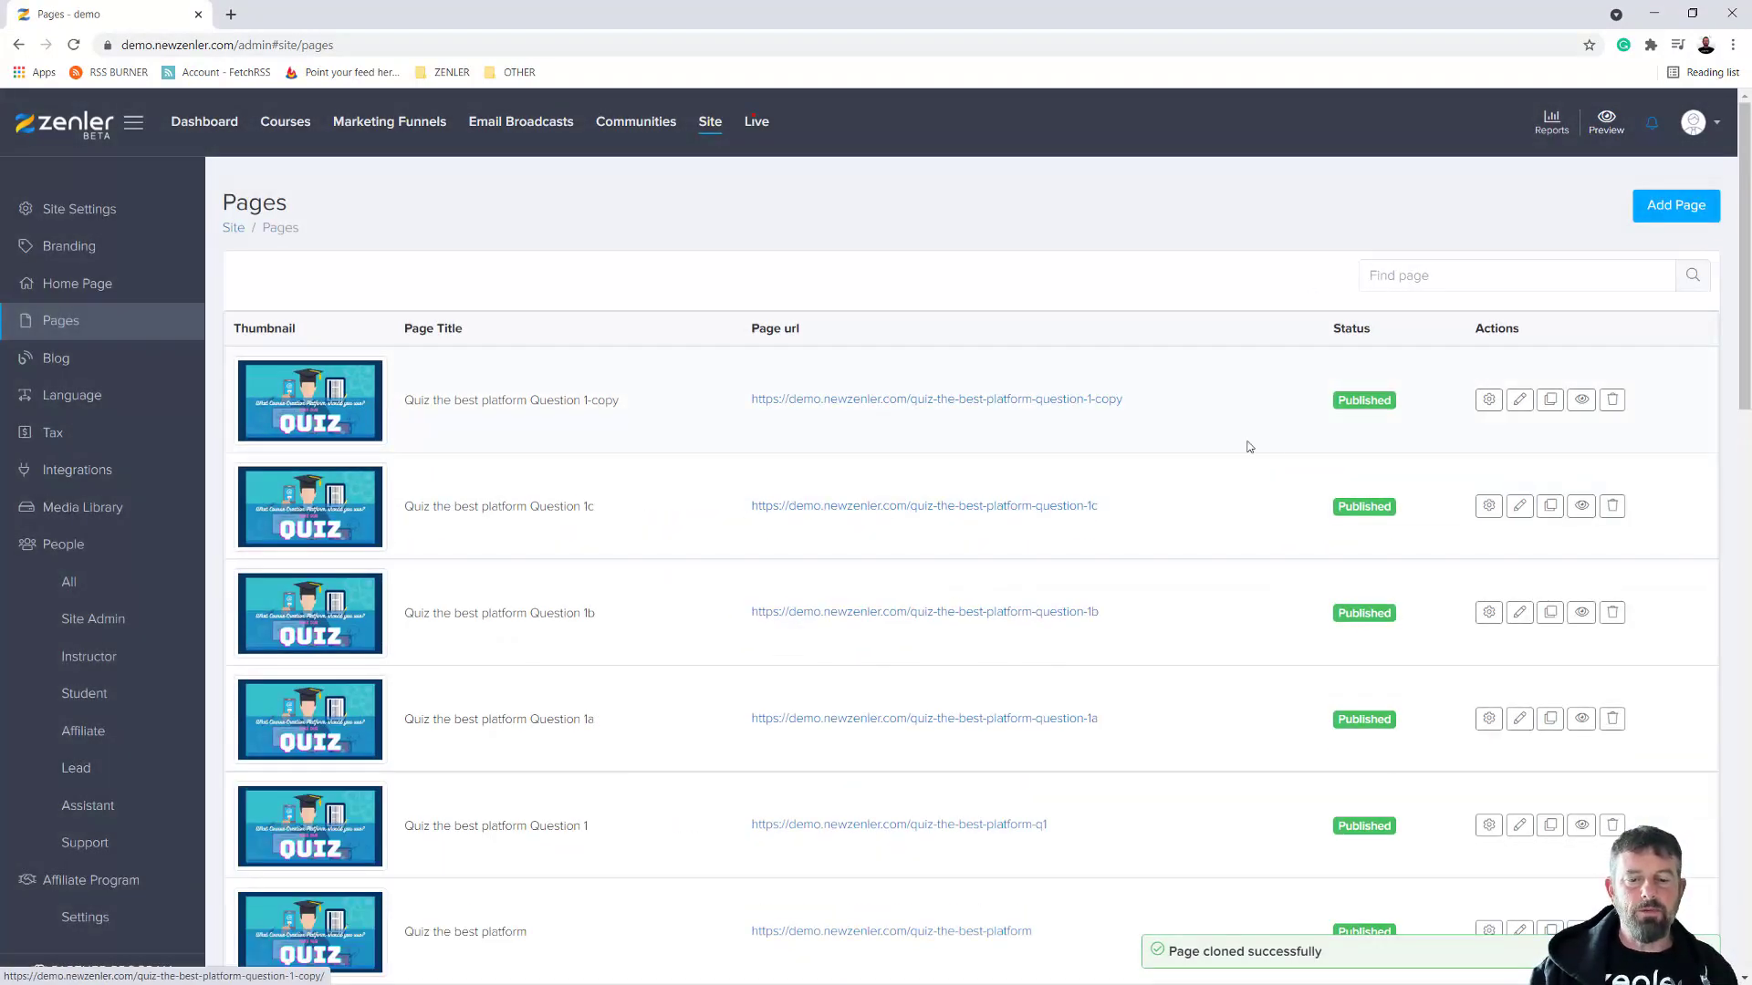
{"action": "left_click", "coordinate": [1488, 399]}
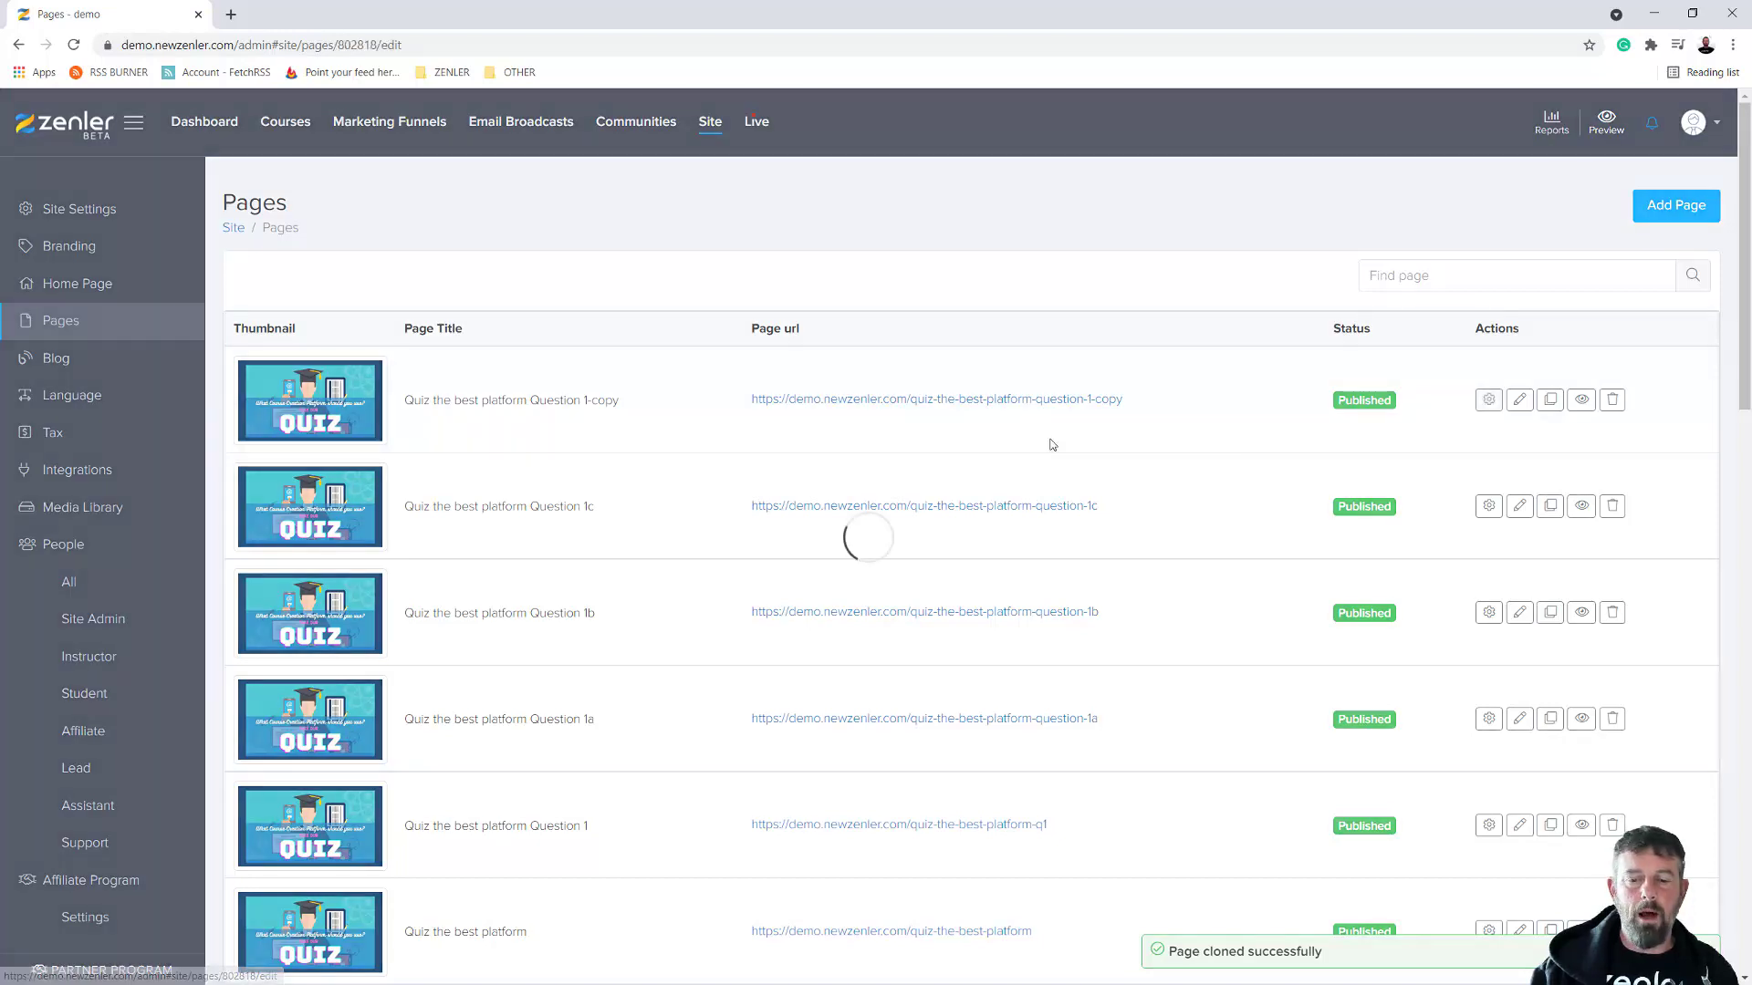
{"action": "left_click_drag", "start_coordinate": [688, 318], "coordinate": [826, 314]}
{"action": "type", "text": "2"}
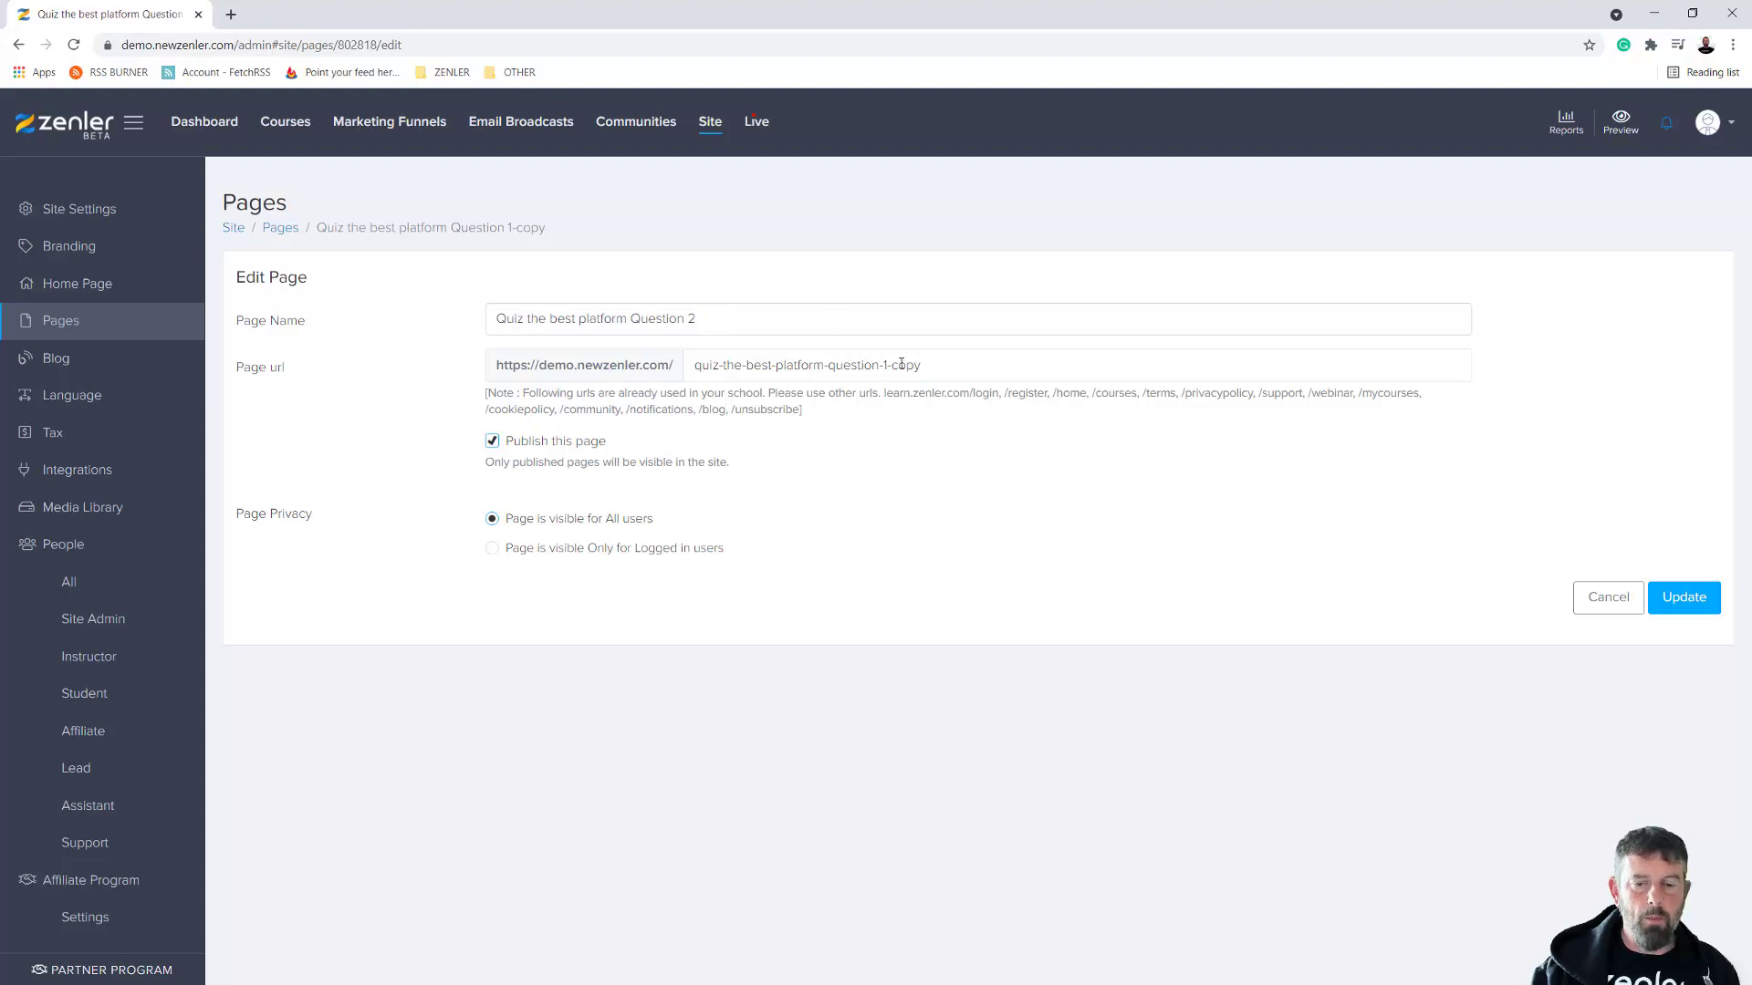
{"action": "left_click_drag", "start_coordinate": [884, 364], "coordinate": [996, 366]}
{"action": "type", "text": "2"}
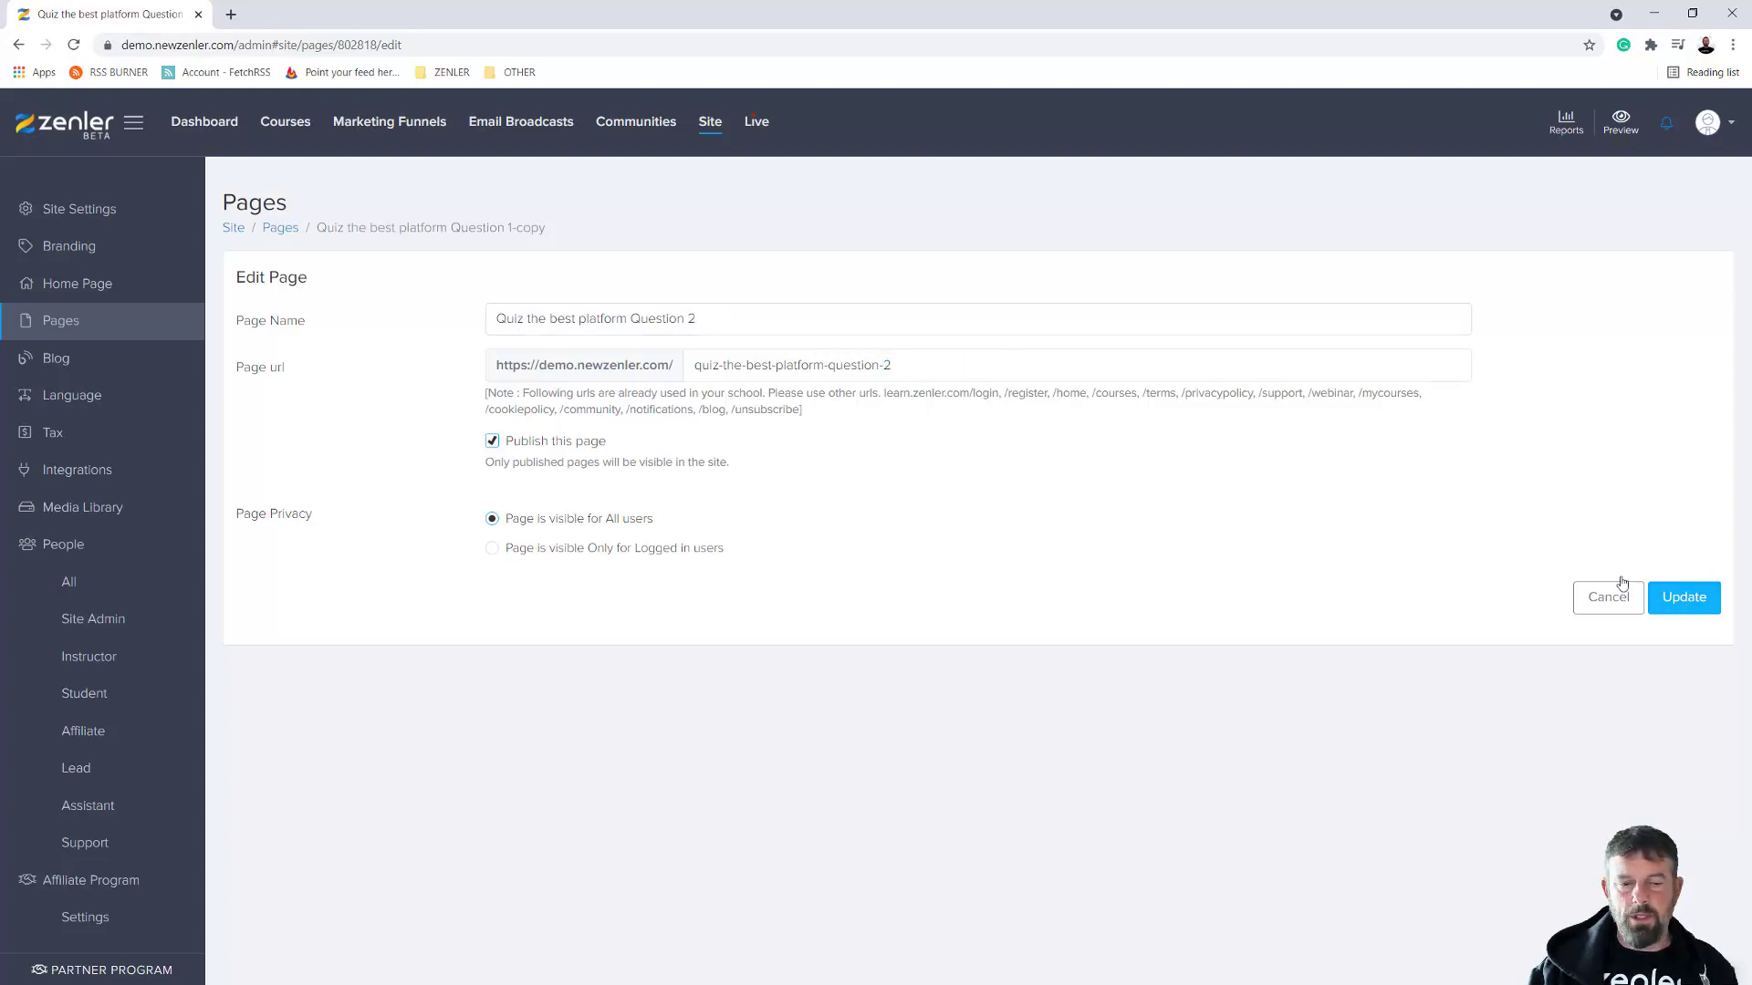
{"action": "left_click", "coordinate": [1659, 596]}
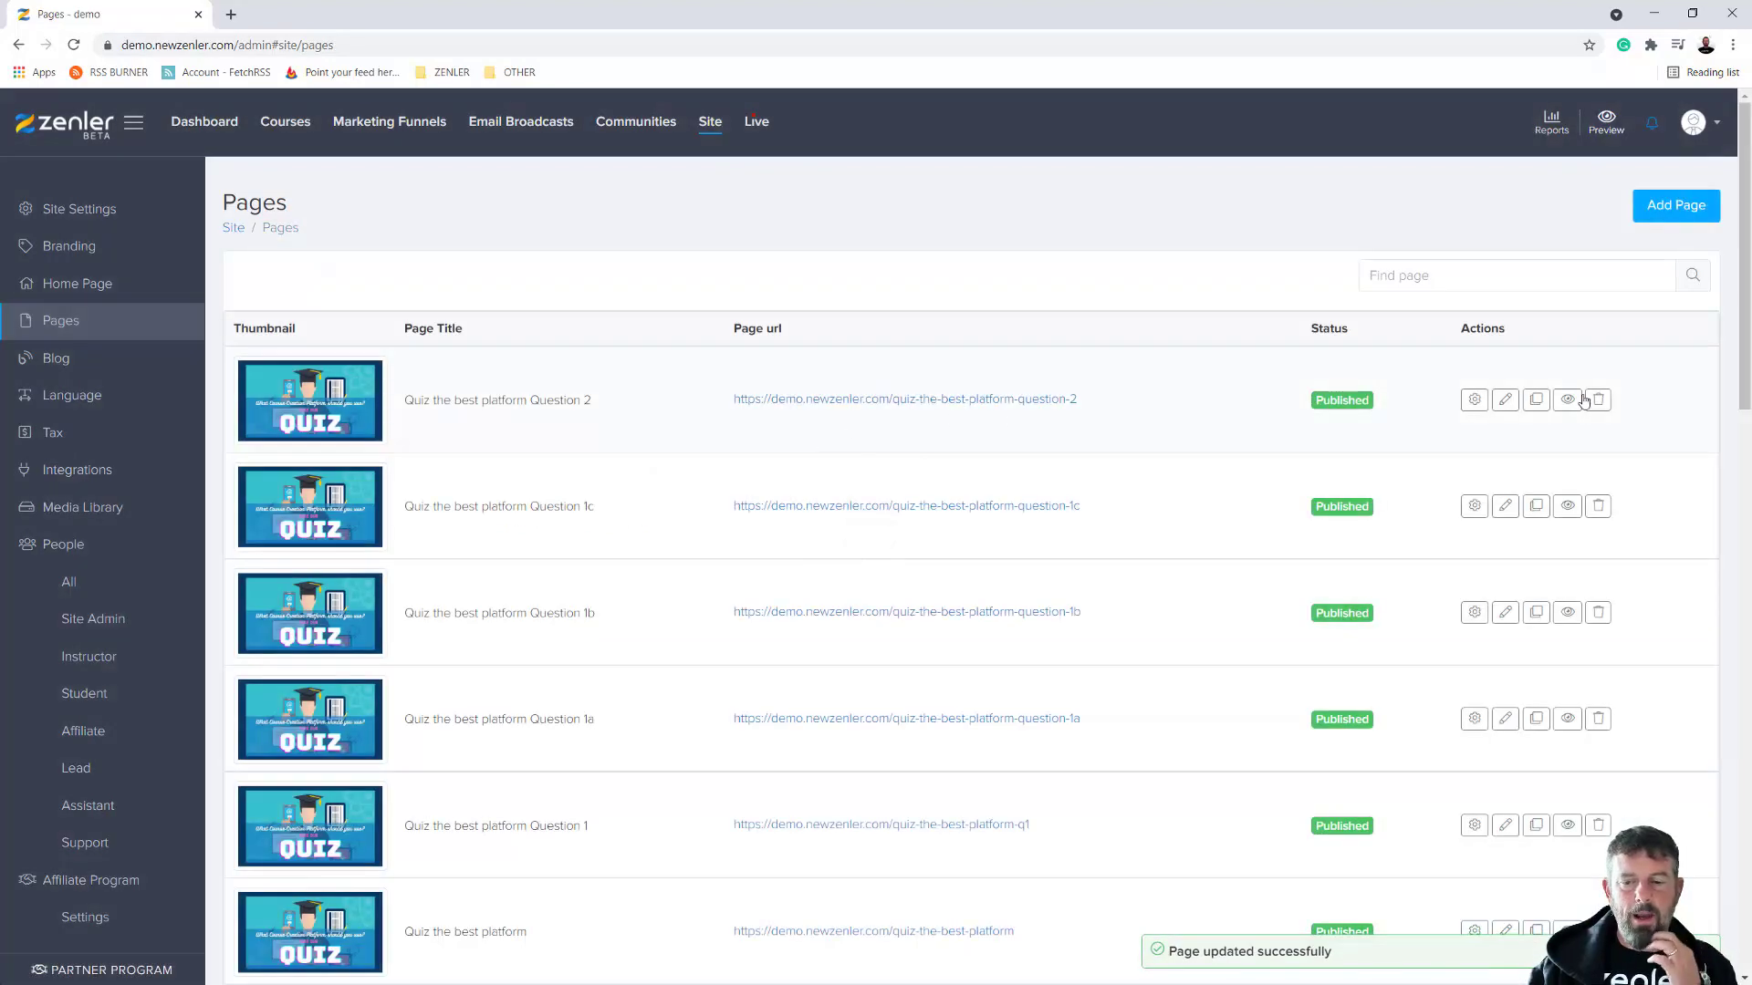
Open the Question 2 page for editing and consult the Question 2 section of the Acrobat flowchart
{"action": "left_click", "coordinate": [1505, 399]}
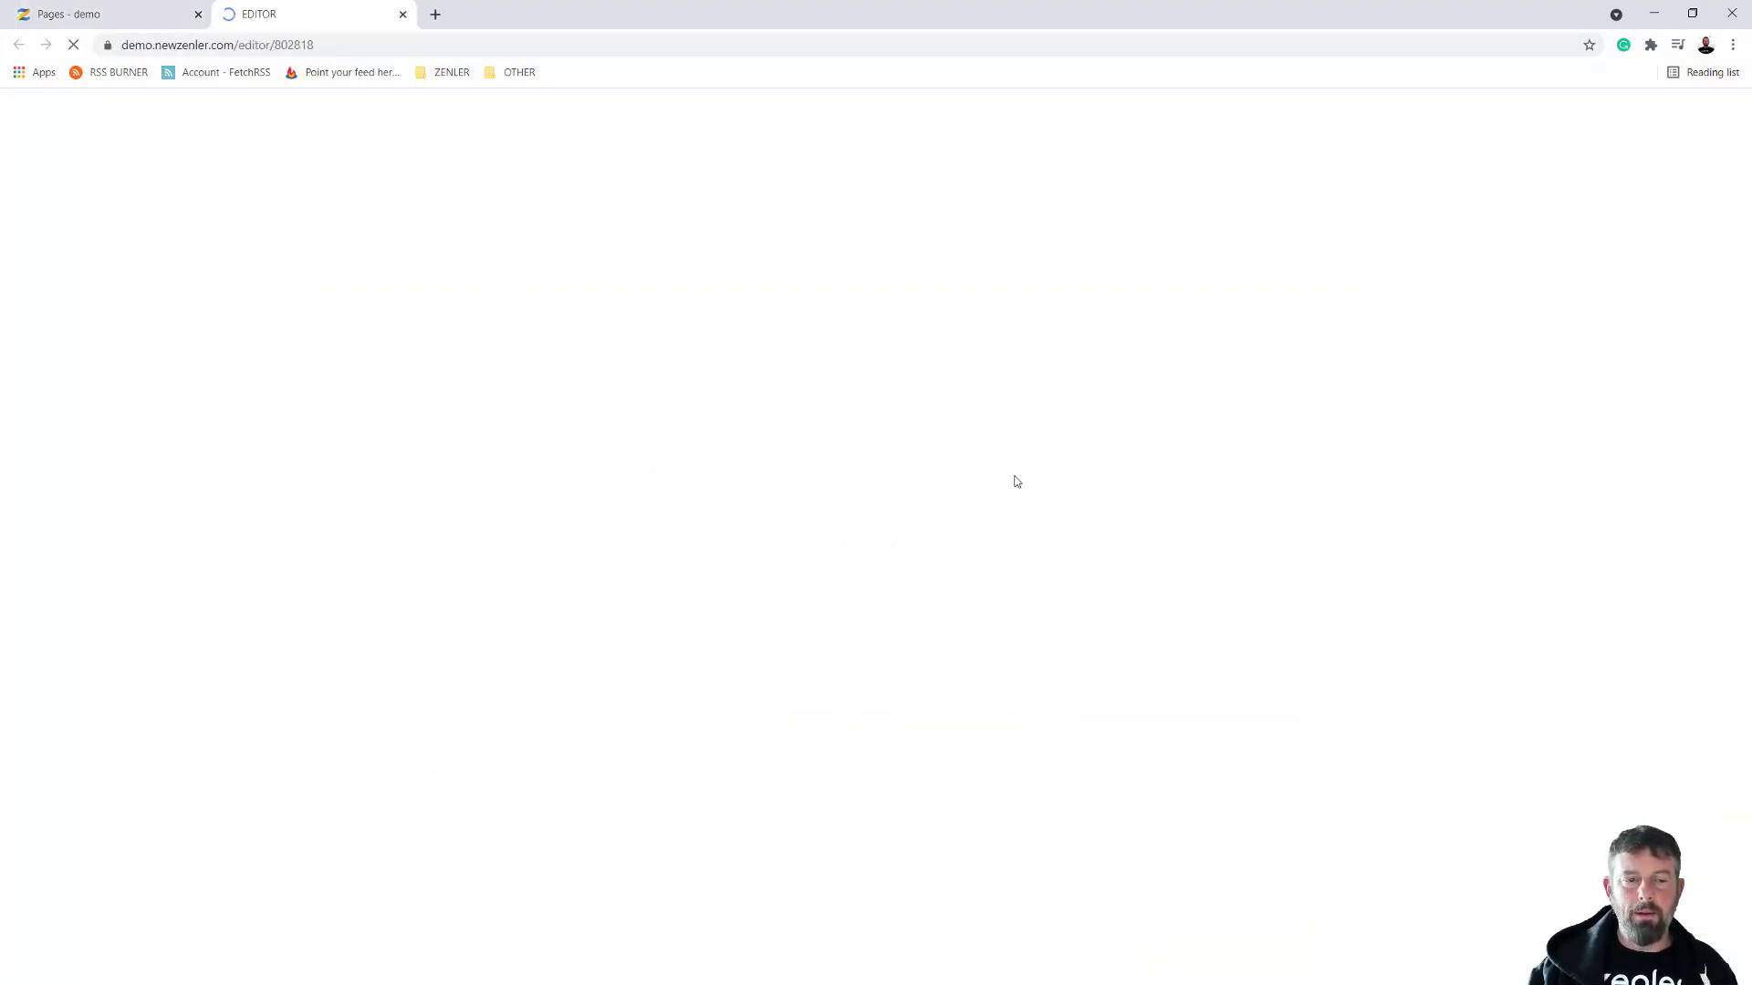
{"action": "left_click_drag", "start_coordinate": [1749, 463], "coordinate": [826, 193]}
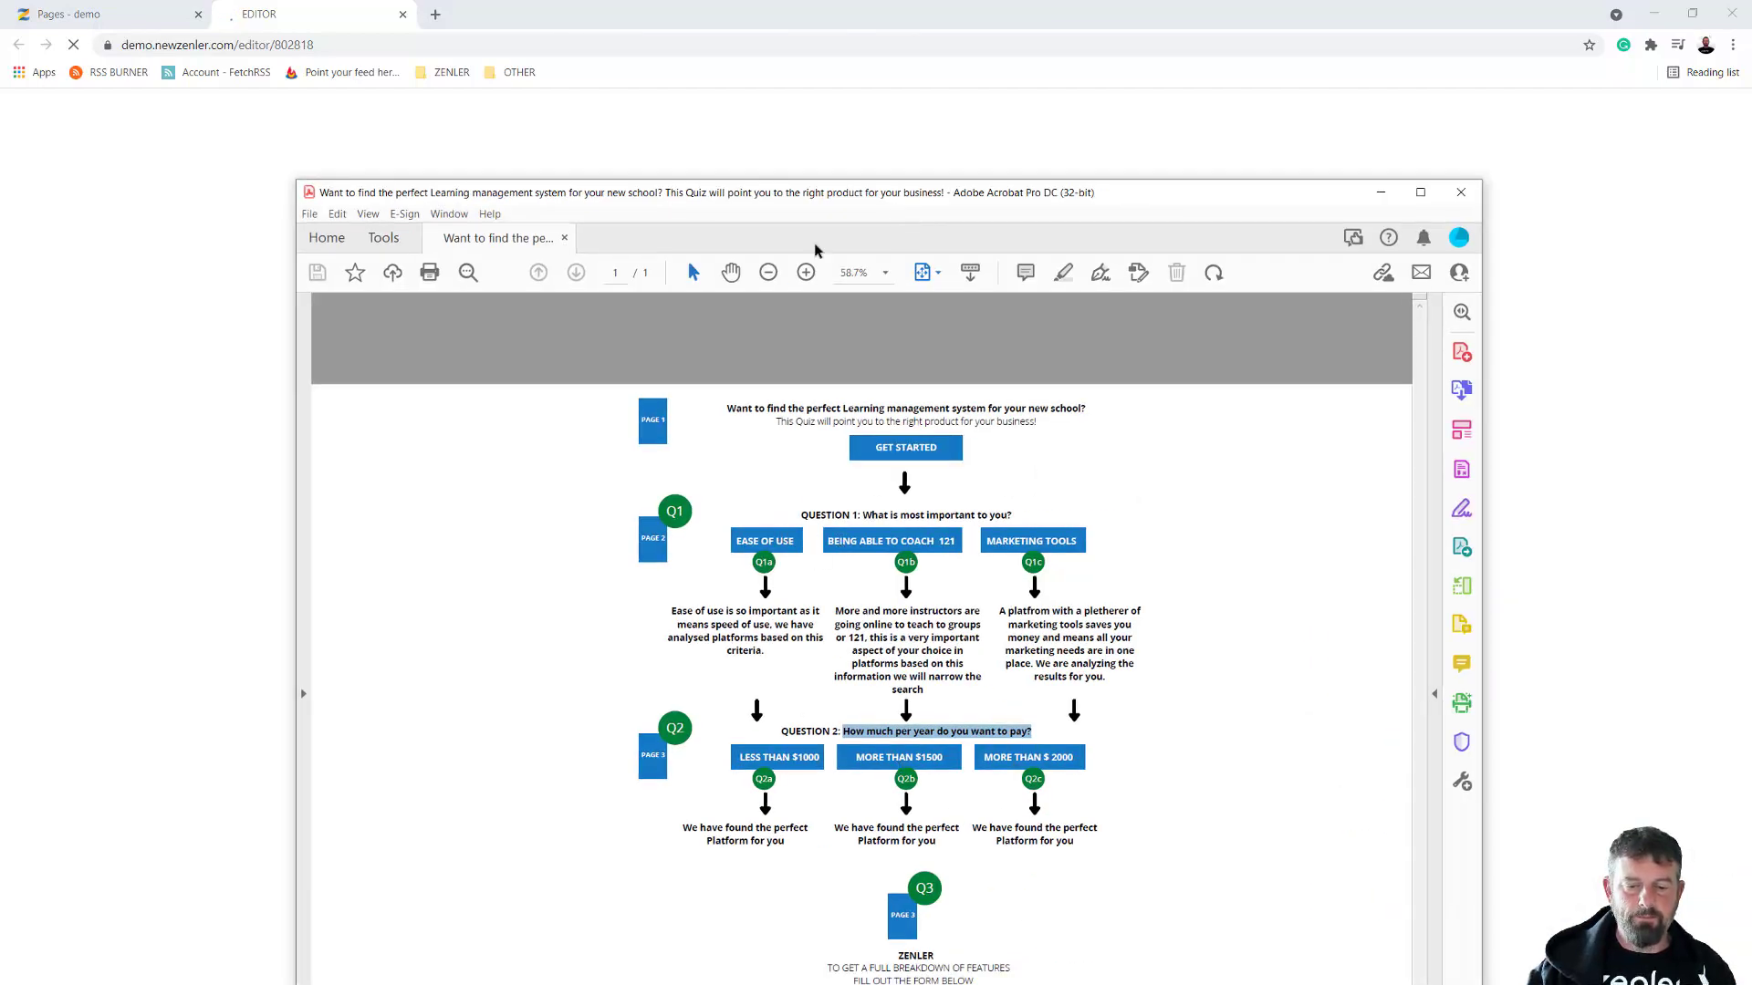
{"action": "left_click_drag", "start_coordinate": [789, 200], "coordinate": [1751, 388]}
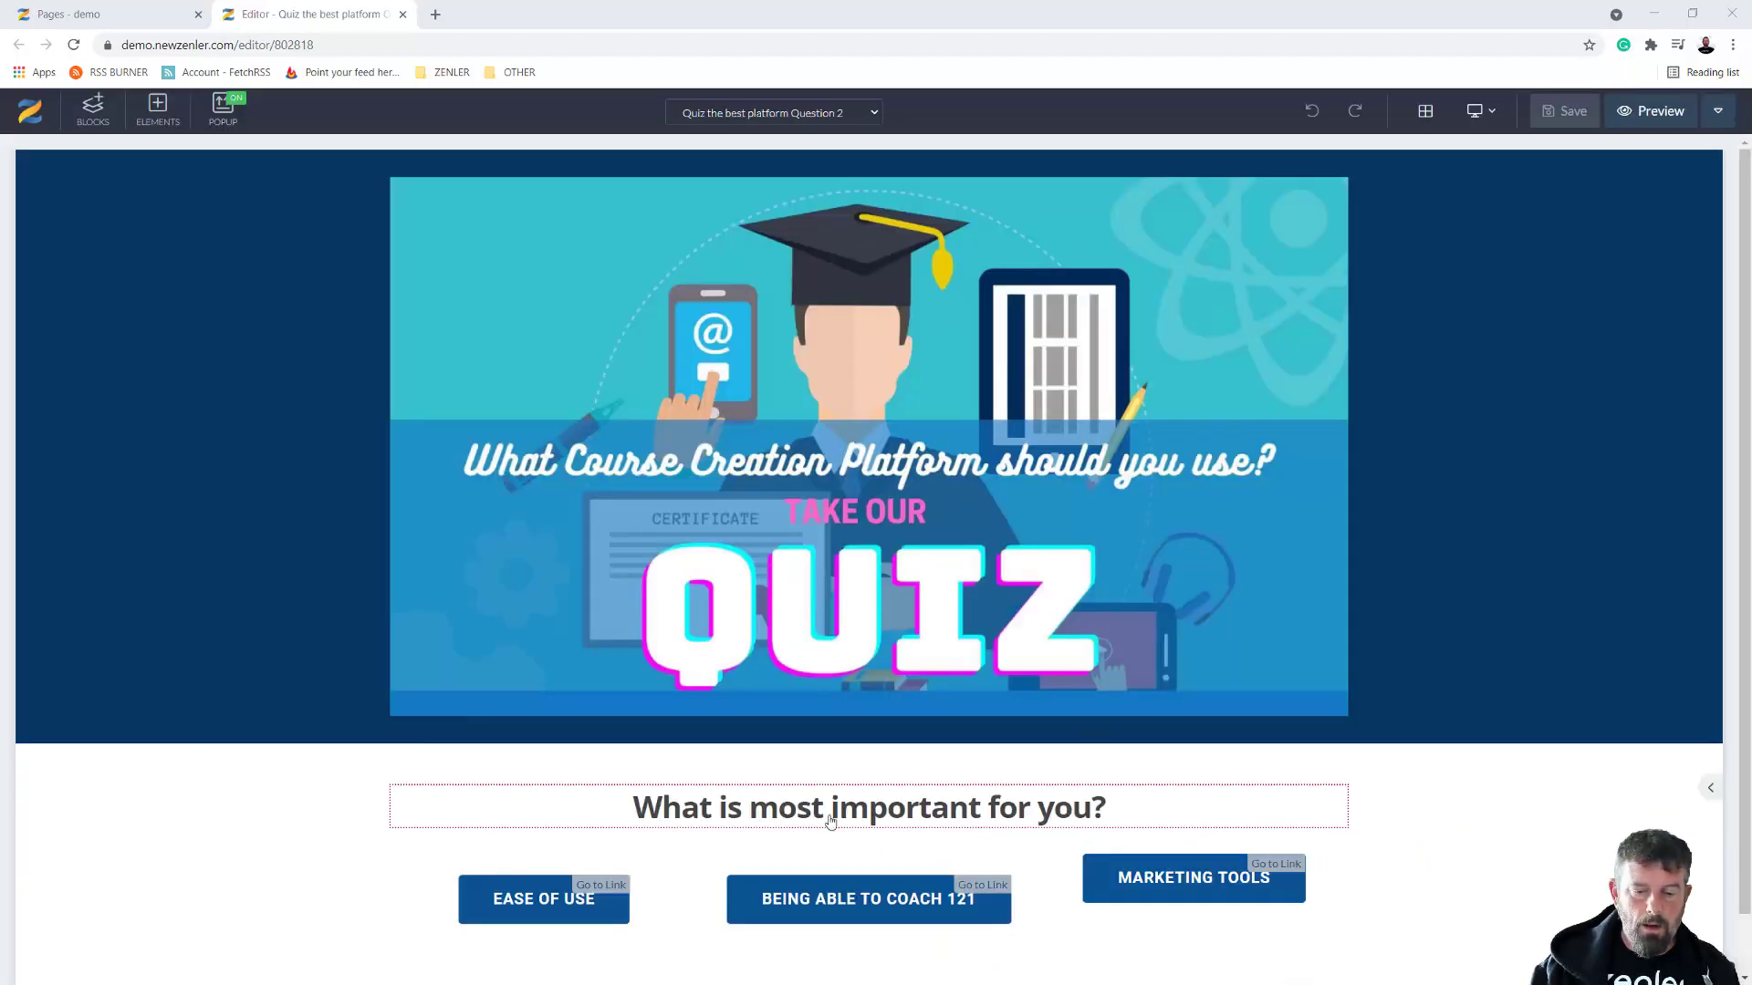
Replace the heading below the banner with "How much per year do you want to pay?"
{"action": "left_click_drag", "start_coordinate": [1106, 807], "coordinate": [662, 810]}
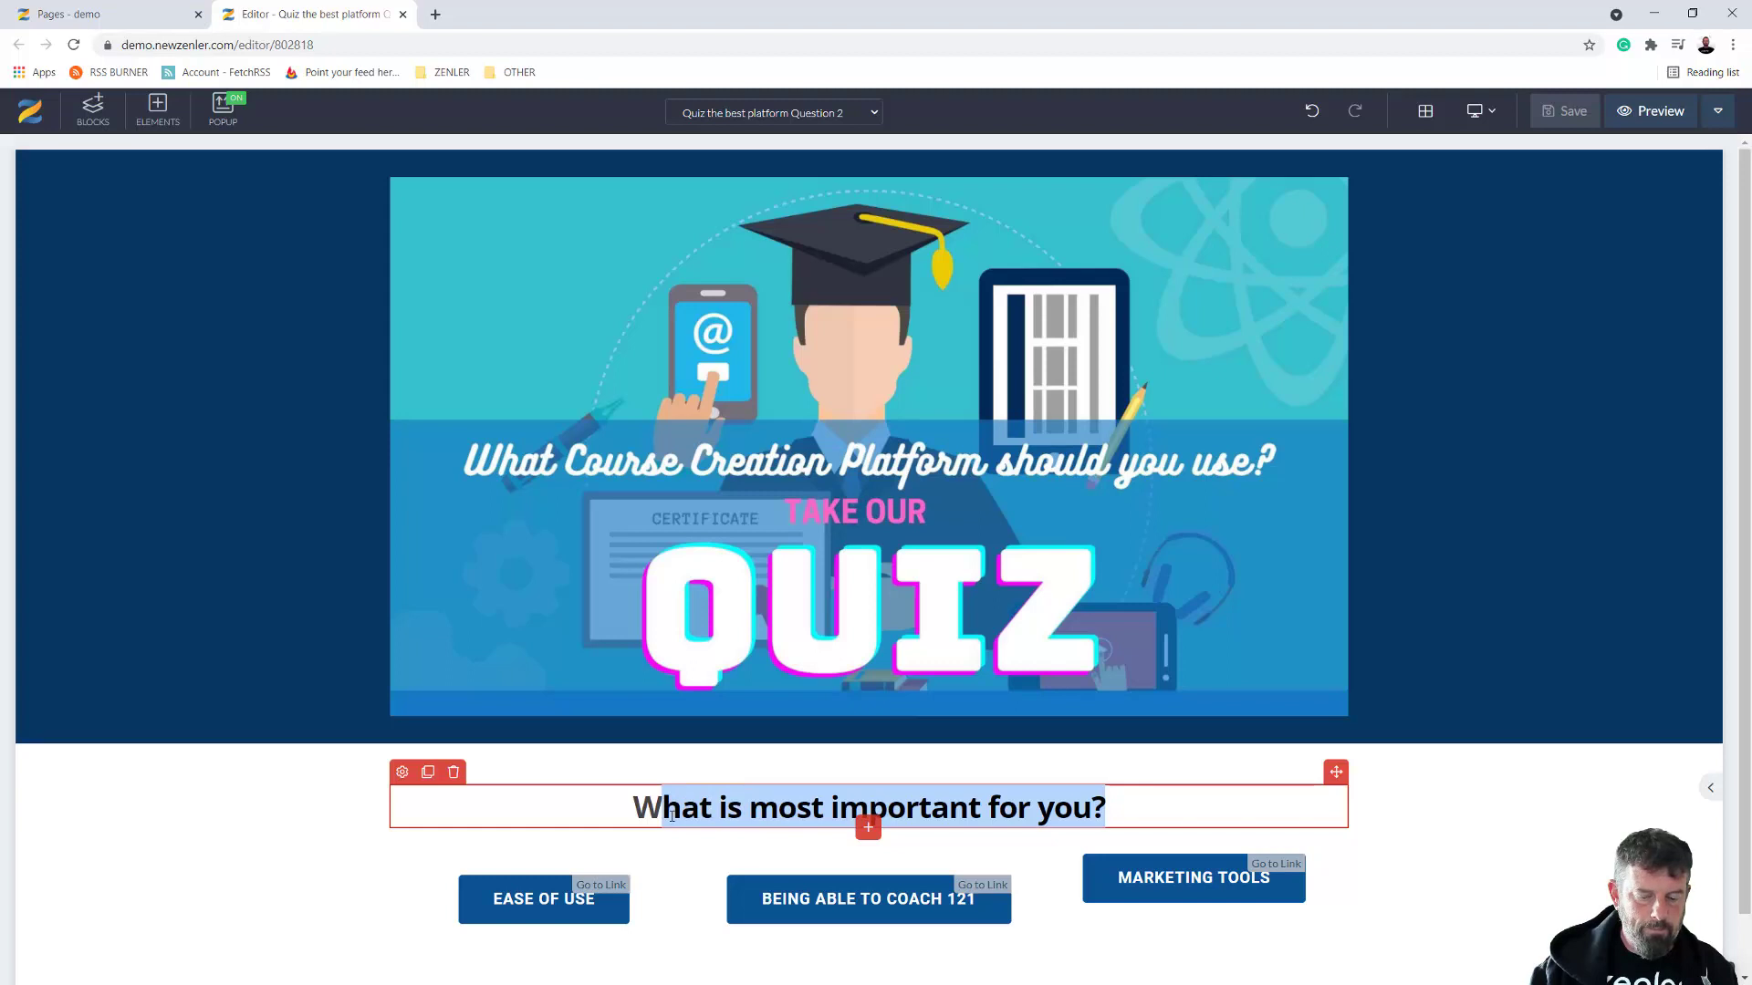
{"action": "key", "text": "ctrl+v"}
{"action": "left_click_drag", "start_coordinate": [1156, 811], "coordinate": [597, 817]}
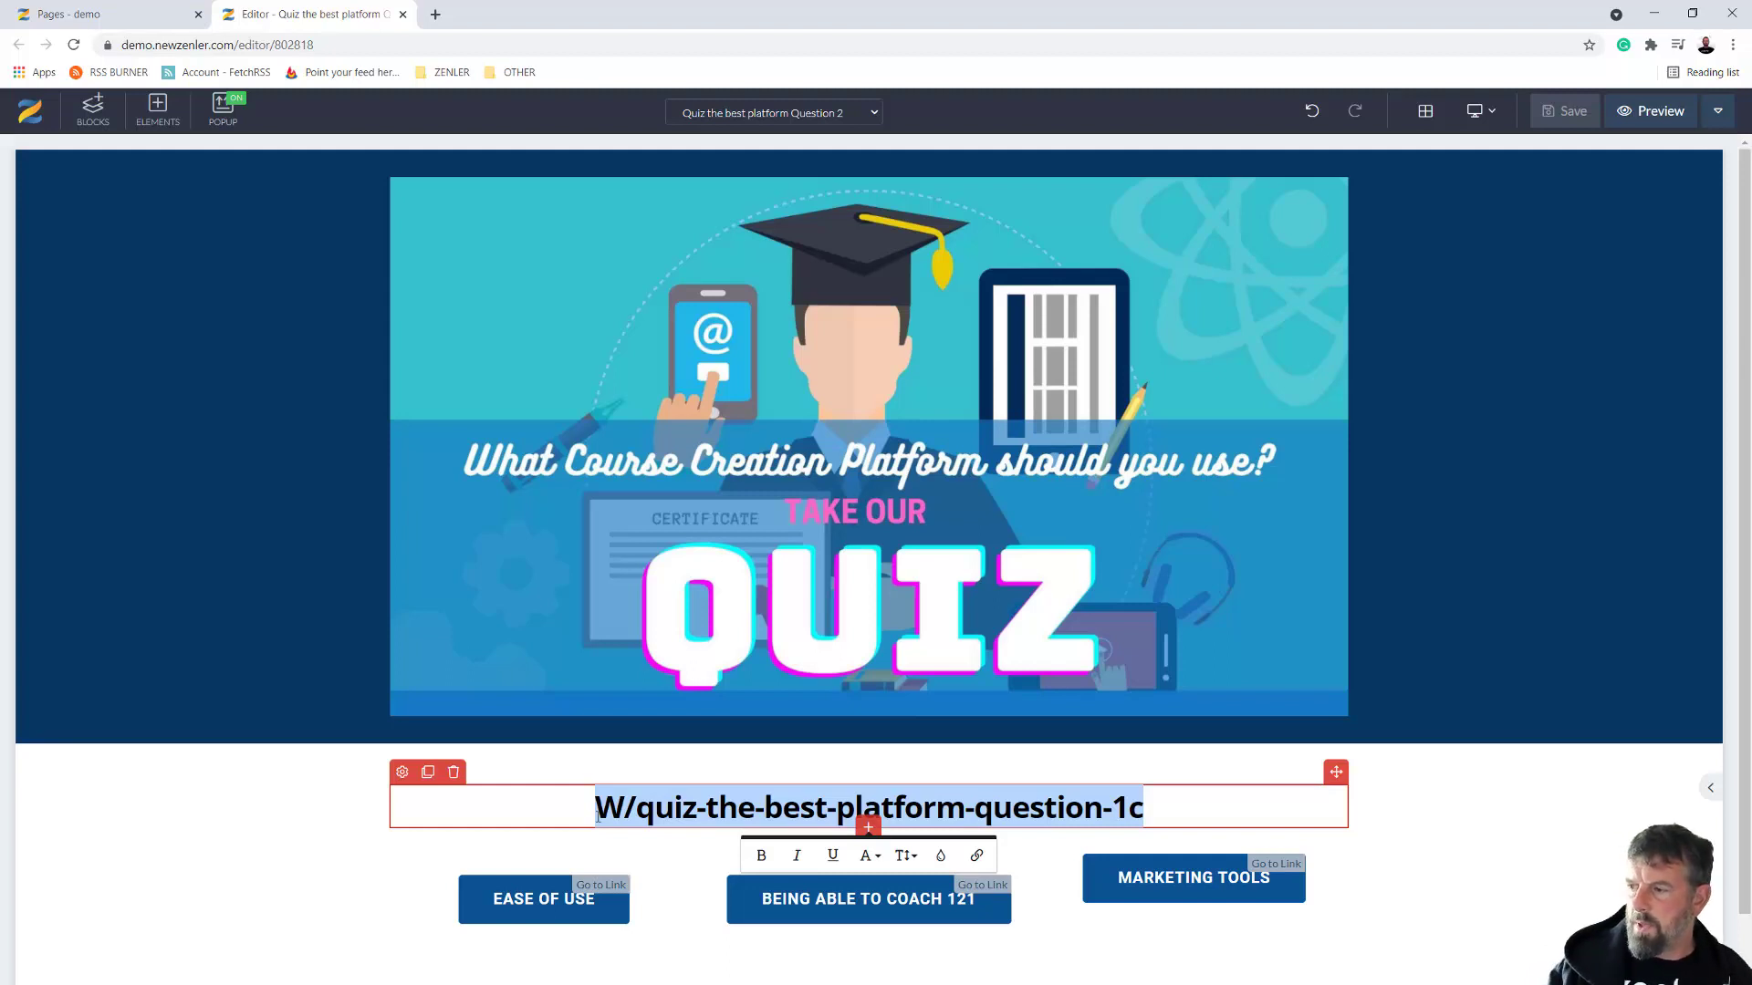
{"action": "type", "text": "H"}
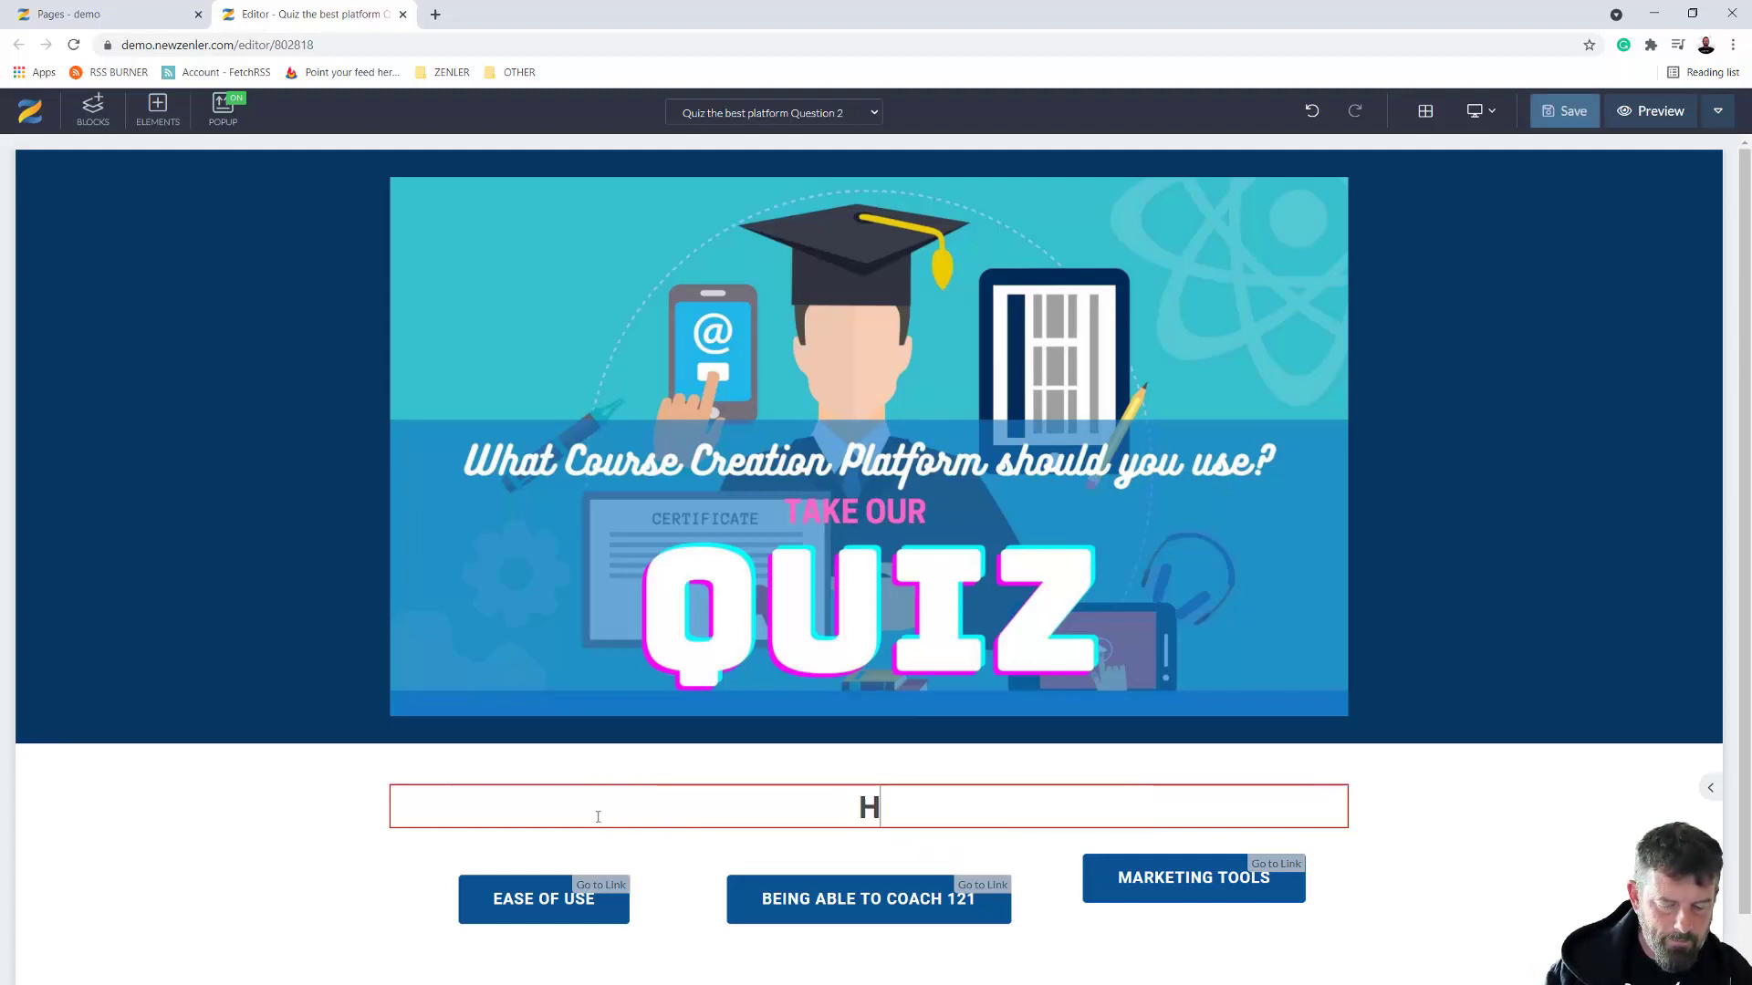
{"action": "type", "text": "ow much "}
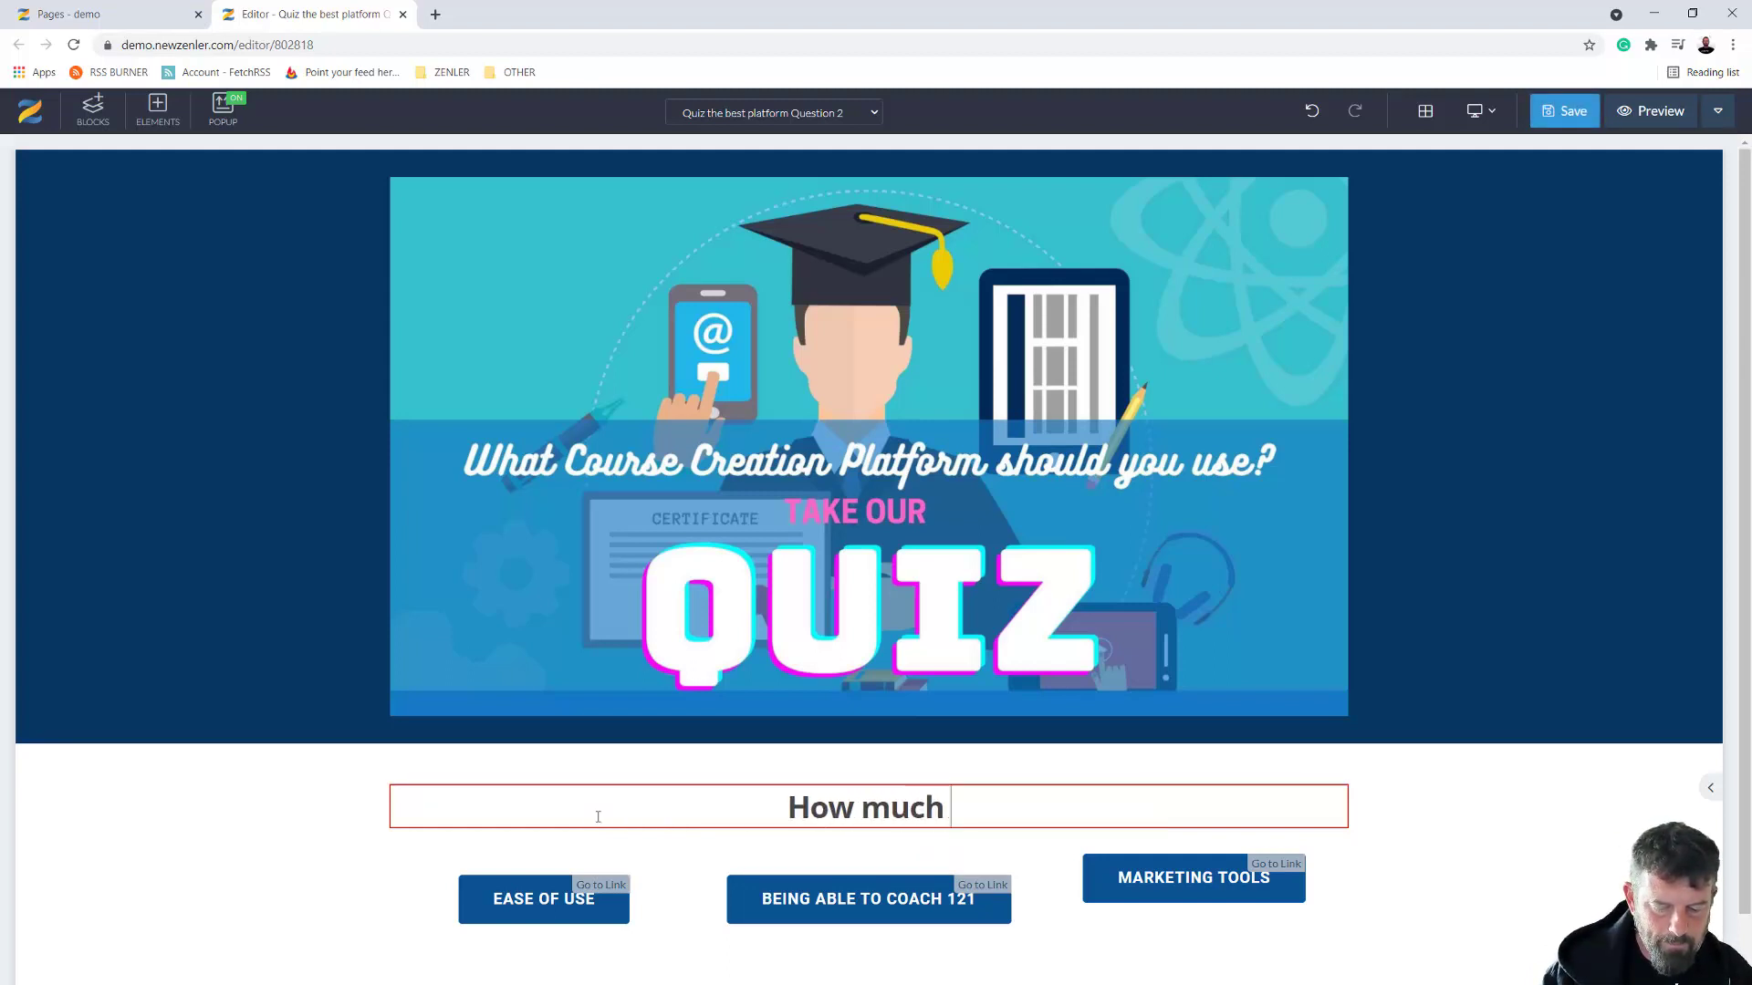
{"action": "type", "text": "per year do"}
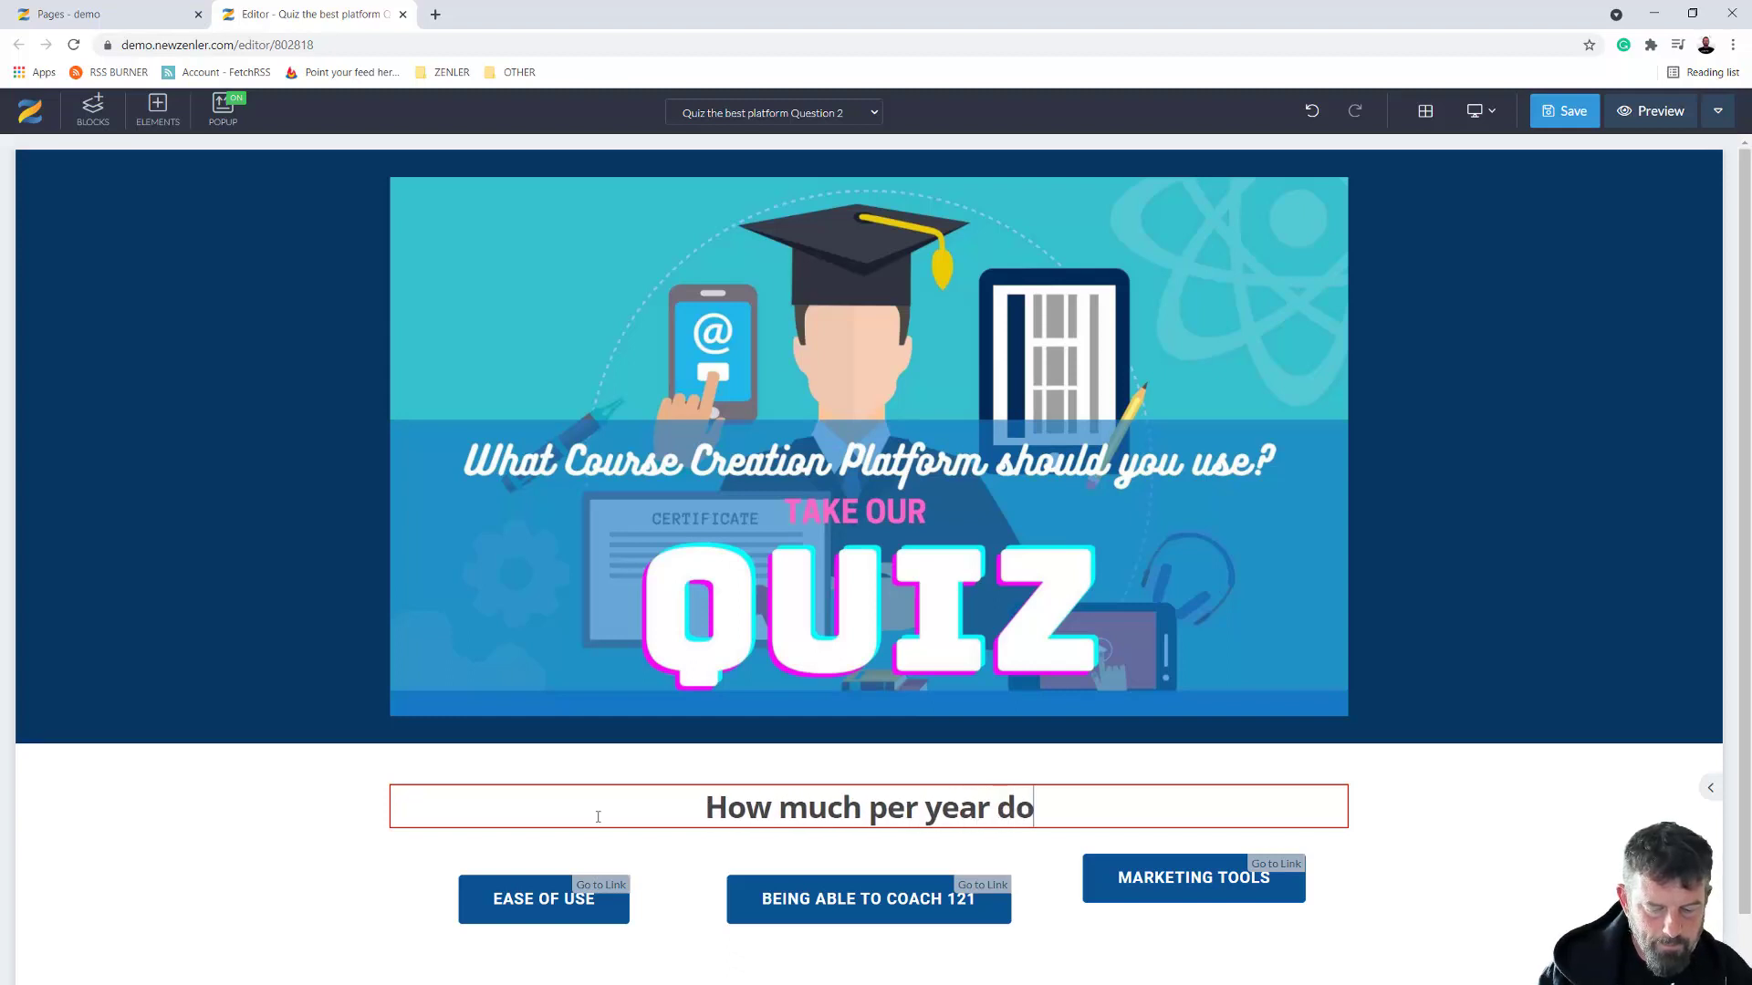
{"action": "type", "text": " you want to pay?"}
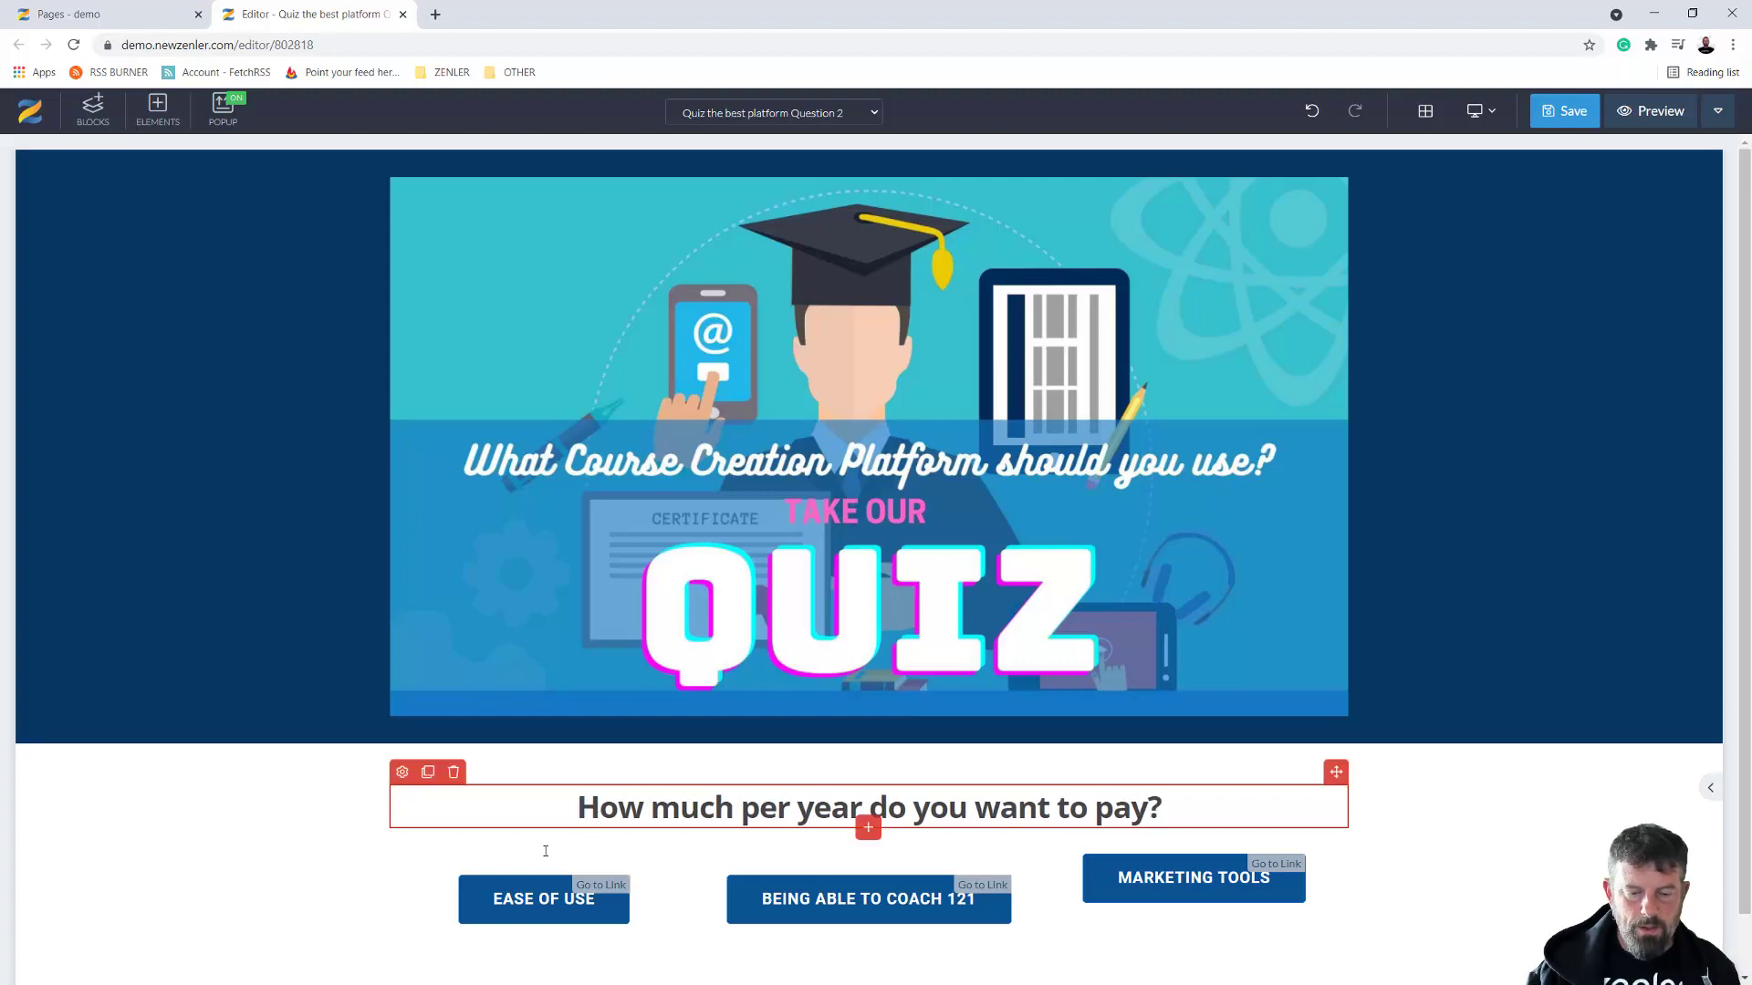
Change the text of the Ease of Use button to "LESS THAN $1000"
{"action": "left_click", "coordinate": [558, 911]}
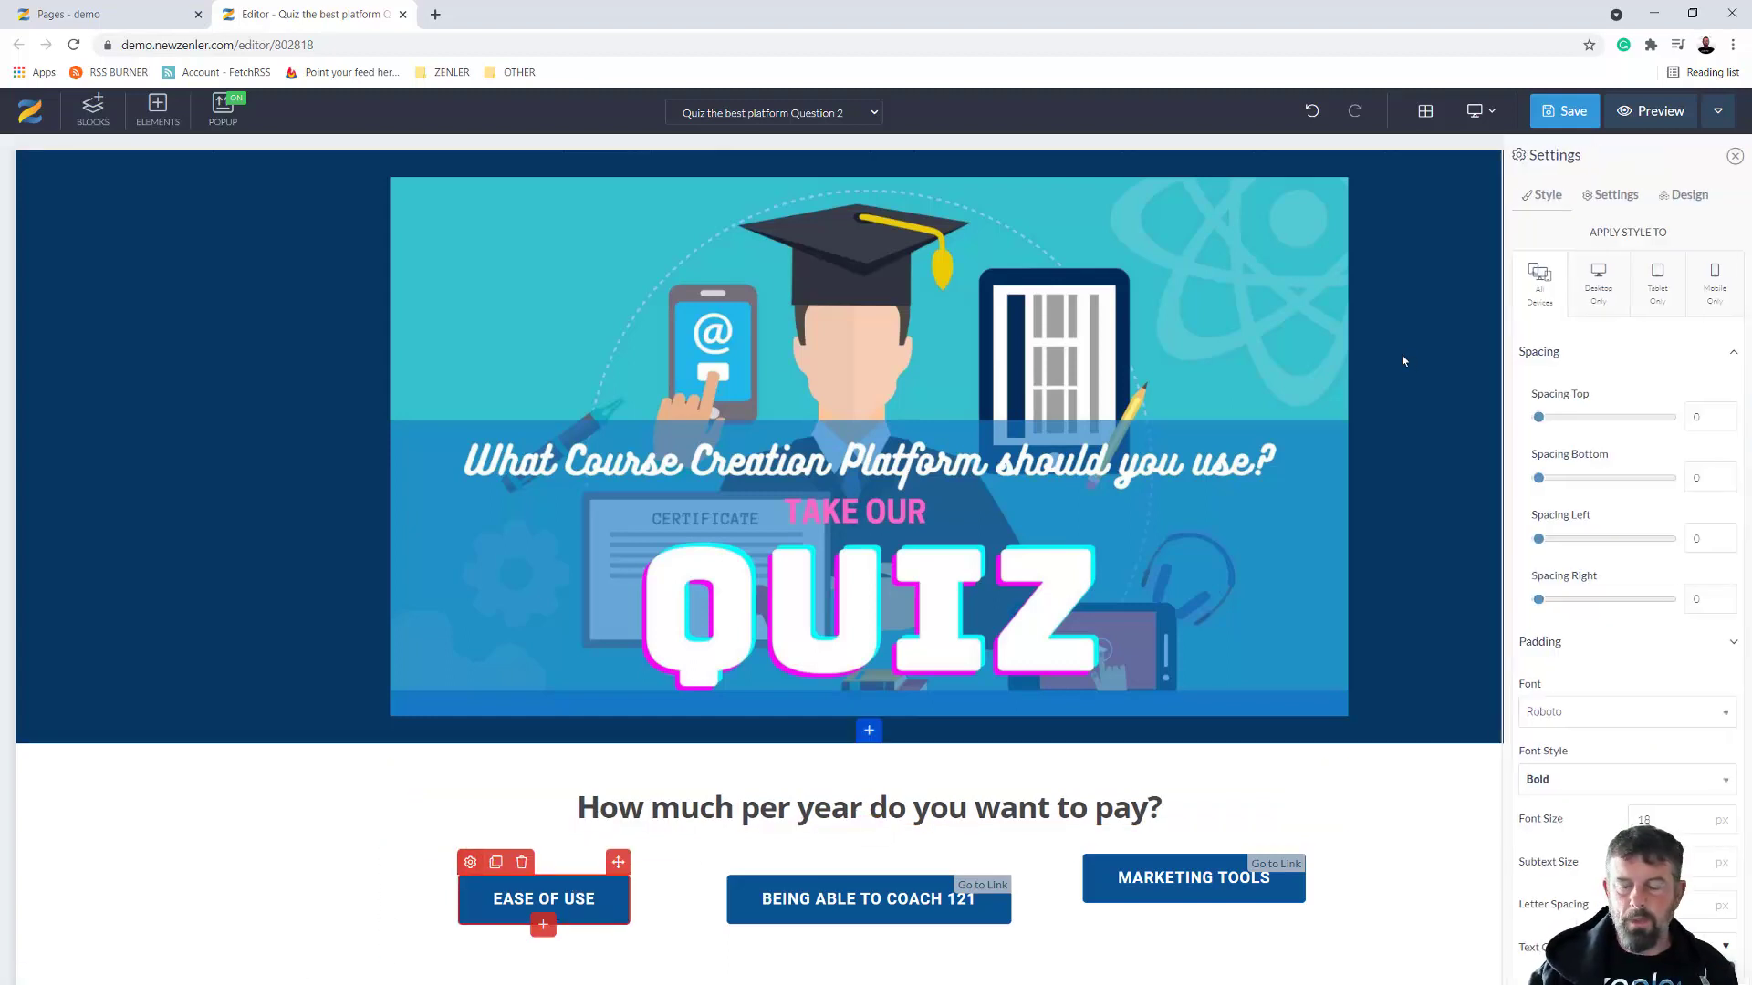
{"action": "left_click", "coordinate": [1603, 195]}
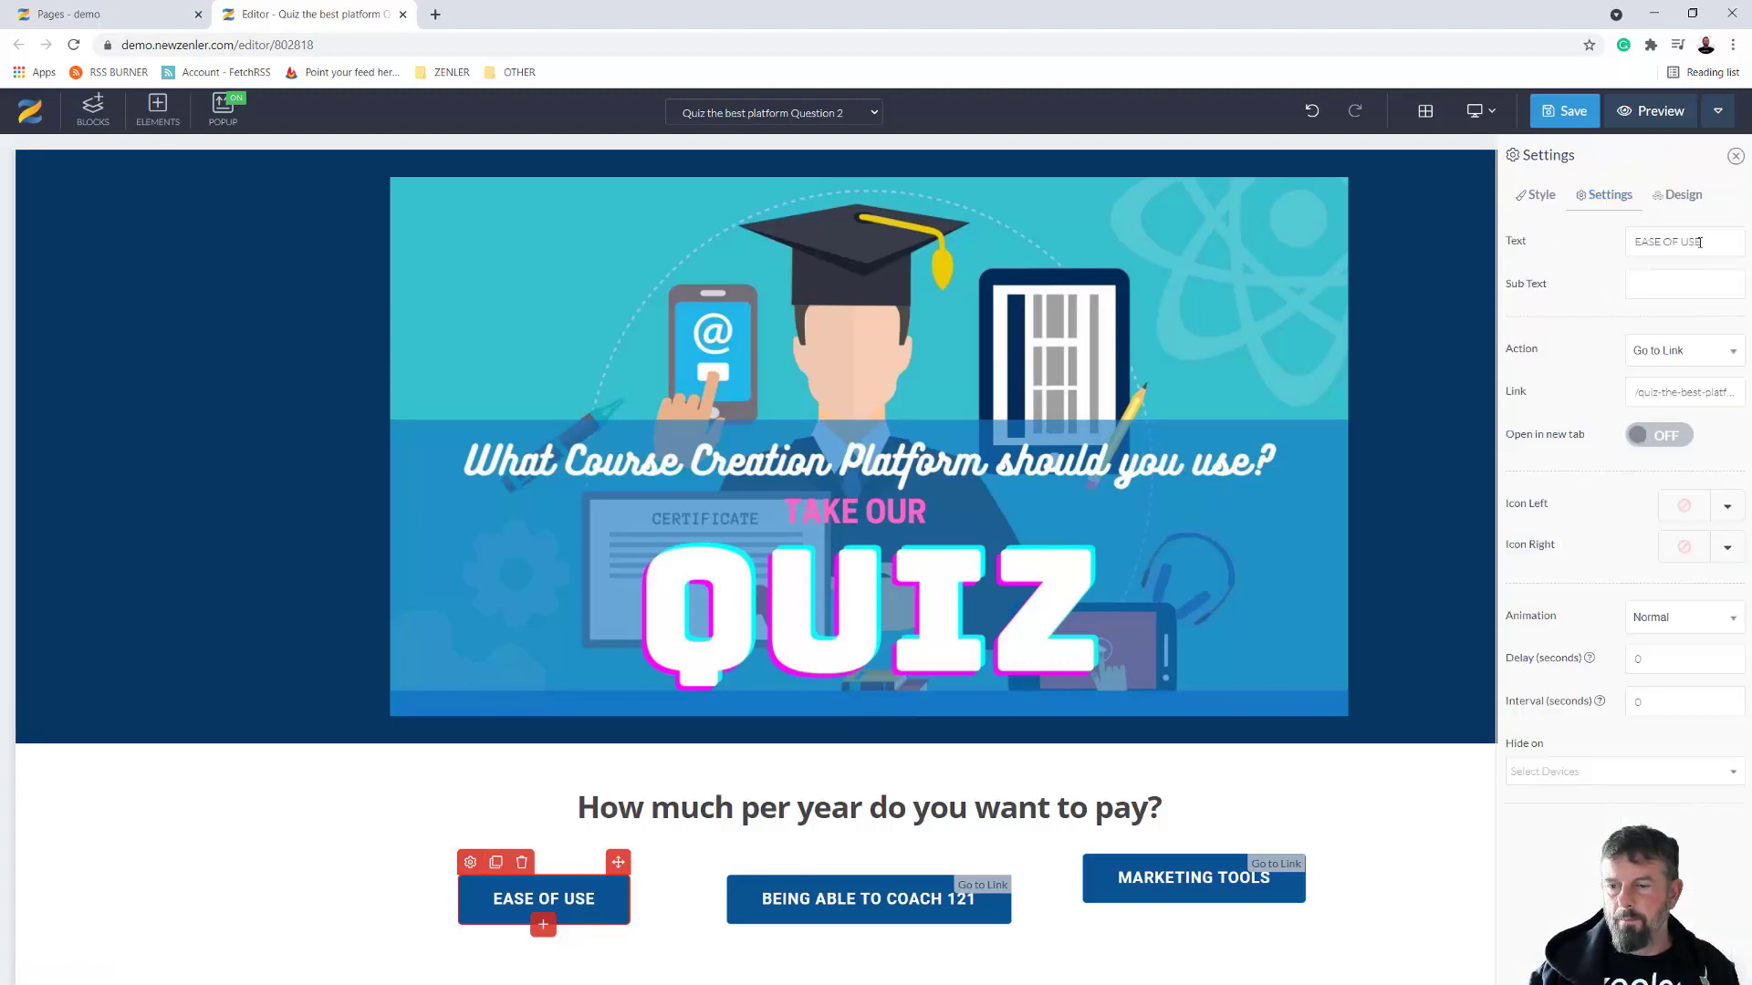
{"action": "left_click_drag", "start_coordinate": [1704, 242], "coordinate": [1605, 249]}
{"action": "type", "text": "LESS THAN"}
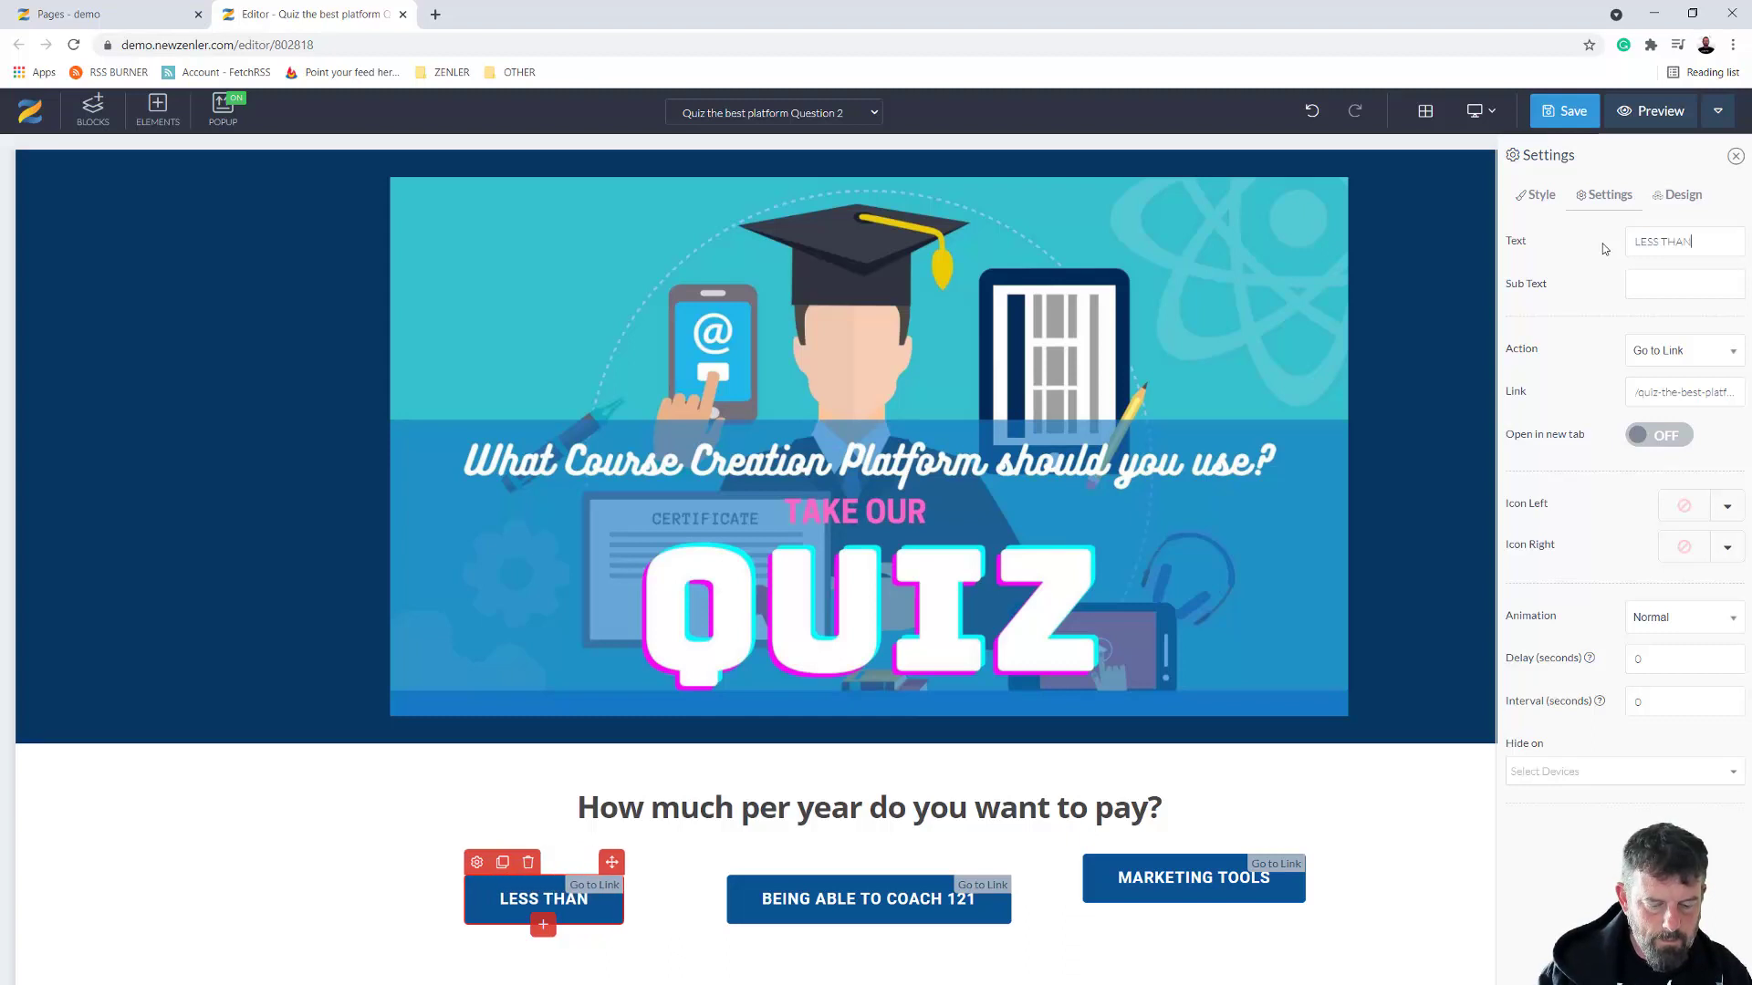
{"action": "type", "text": " $1000"}
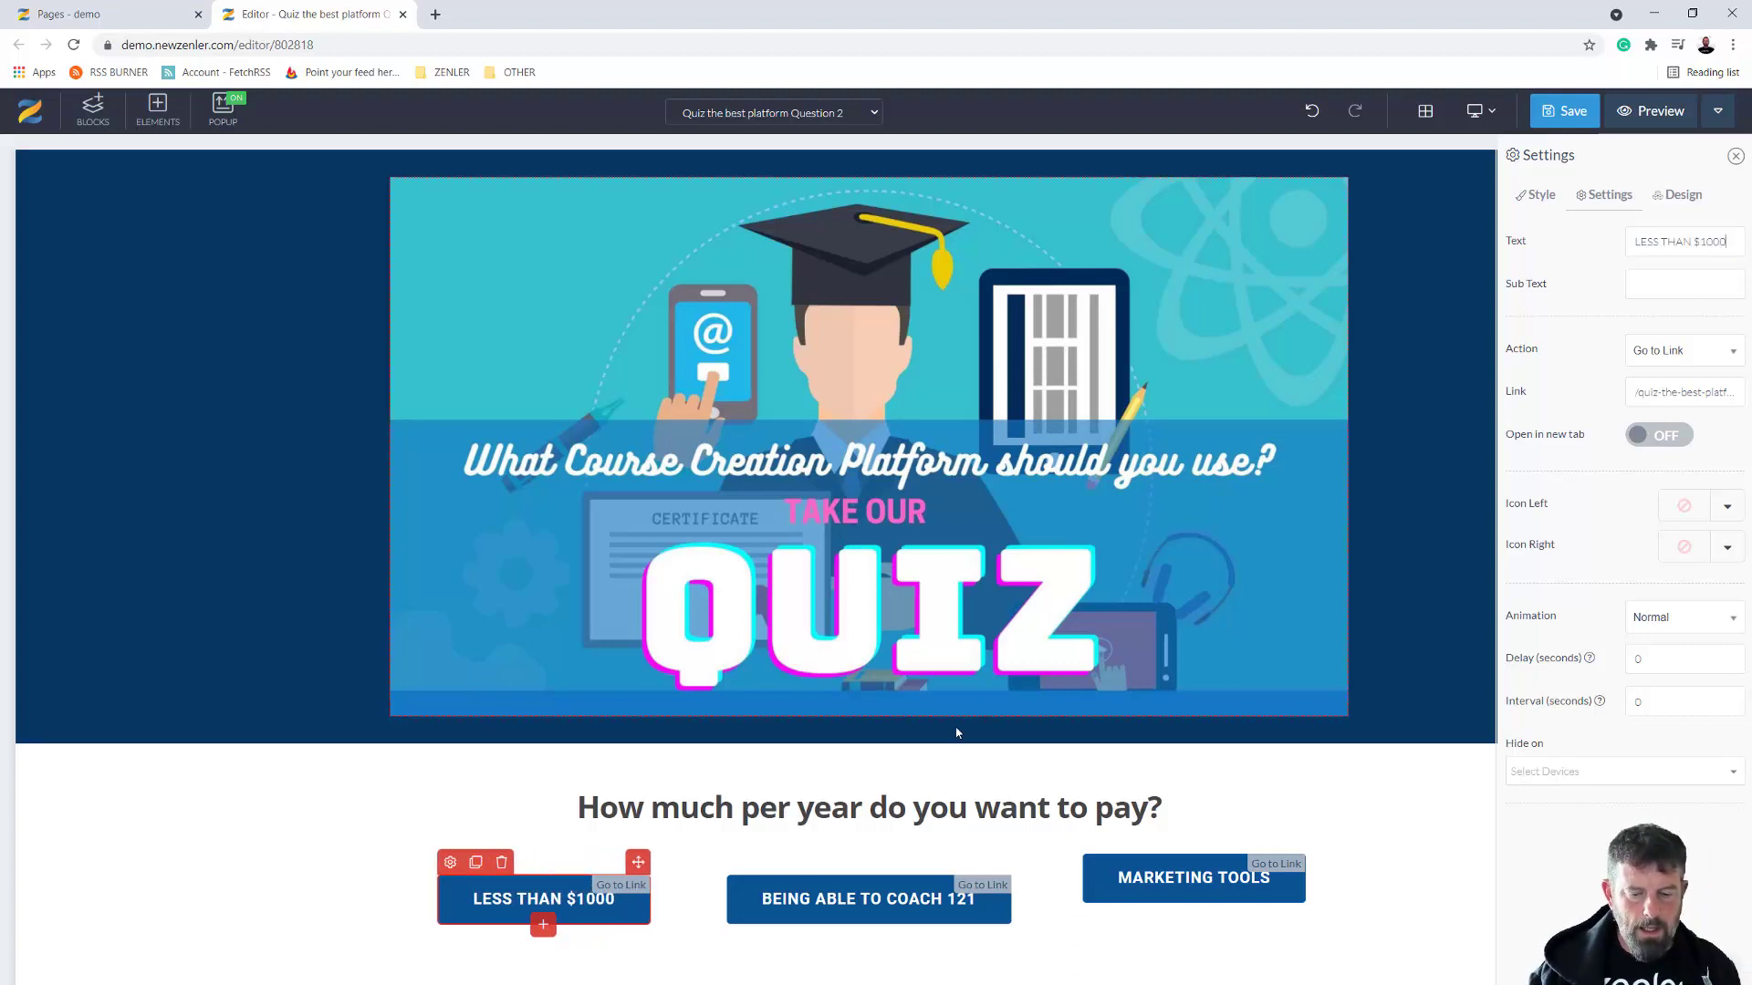
Open the text and link settings of the Being Able to Coach 121 button
{"action": "left_click", "coordinate": [773, 905]}
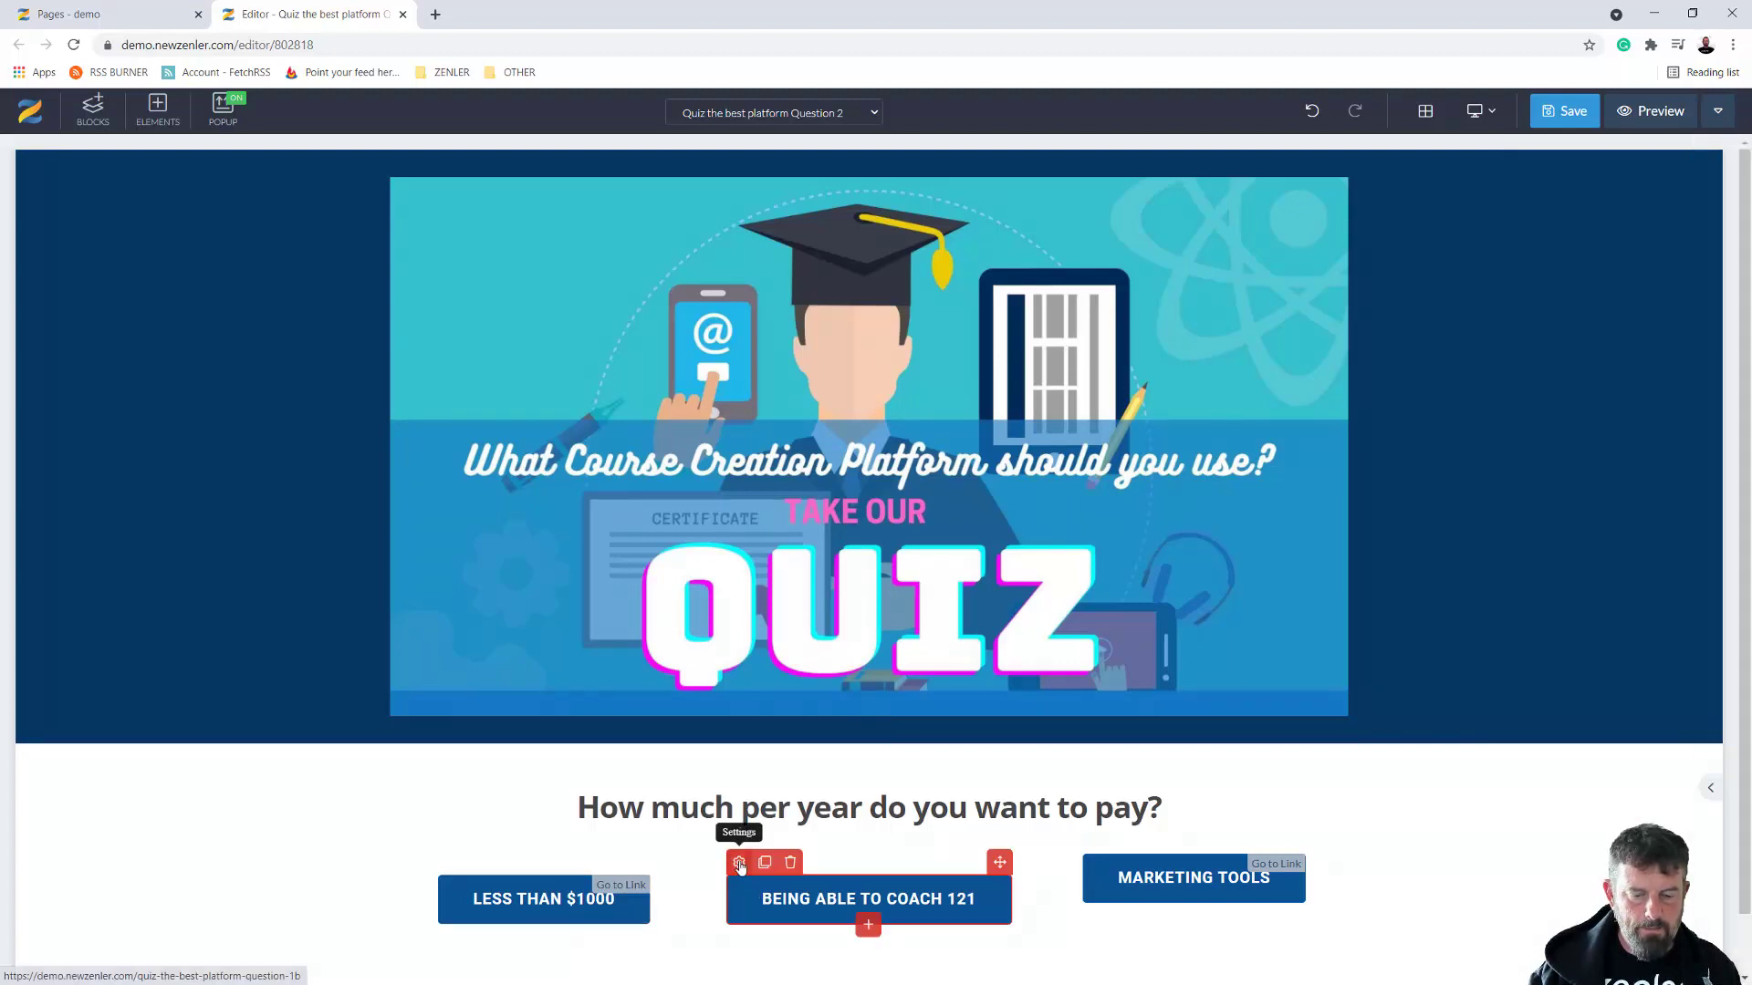
{"action": "left_click", "coordinate": [739, 863]}
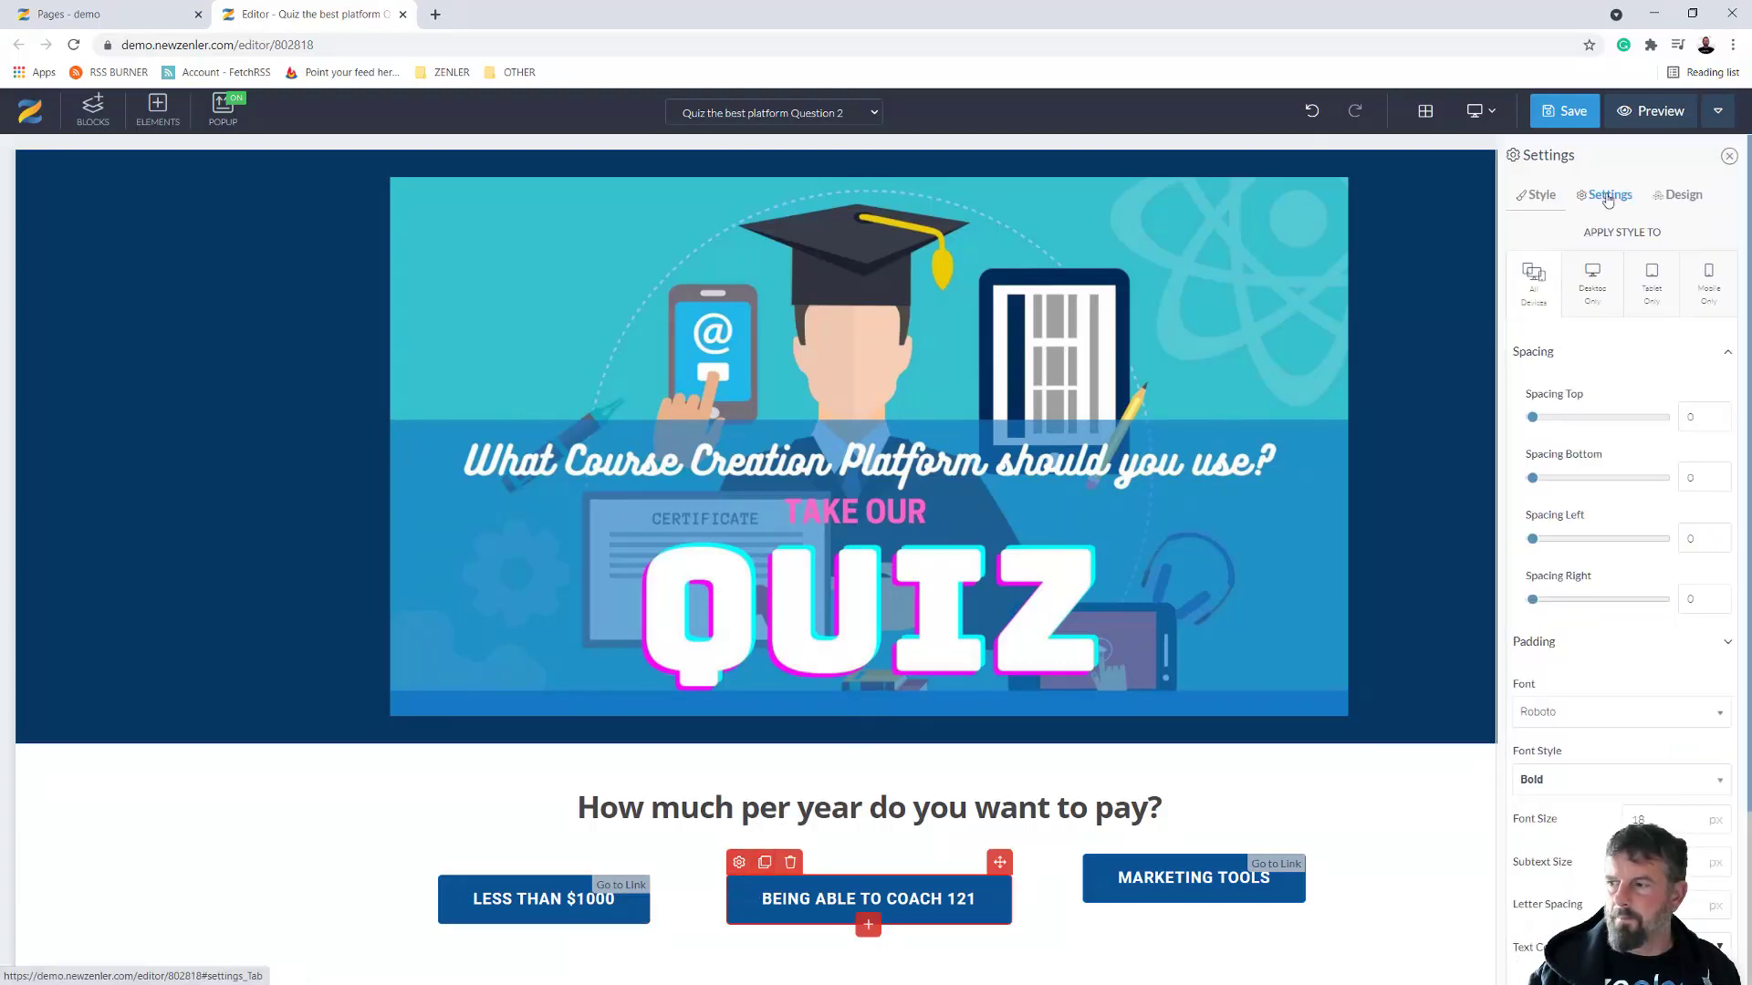
{"action": "left_click", "coordinate": [1607, 197]}
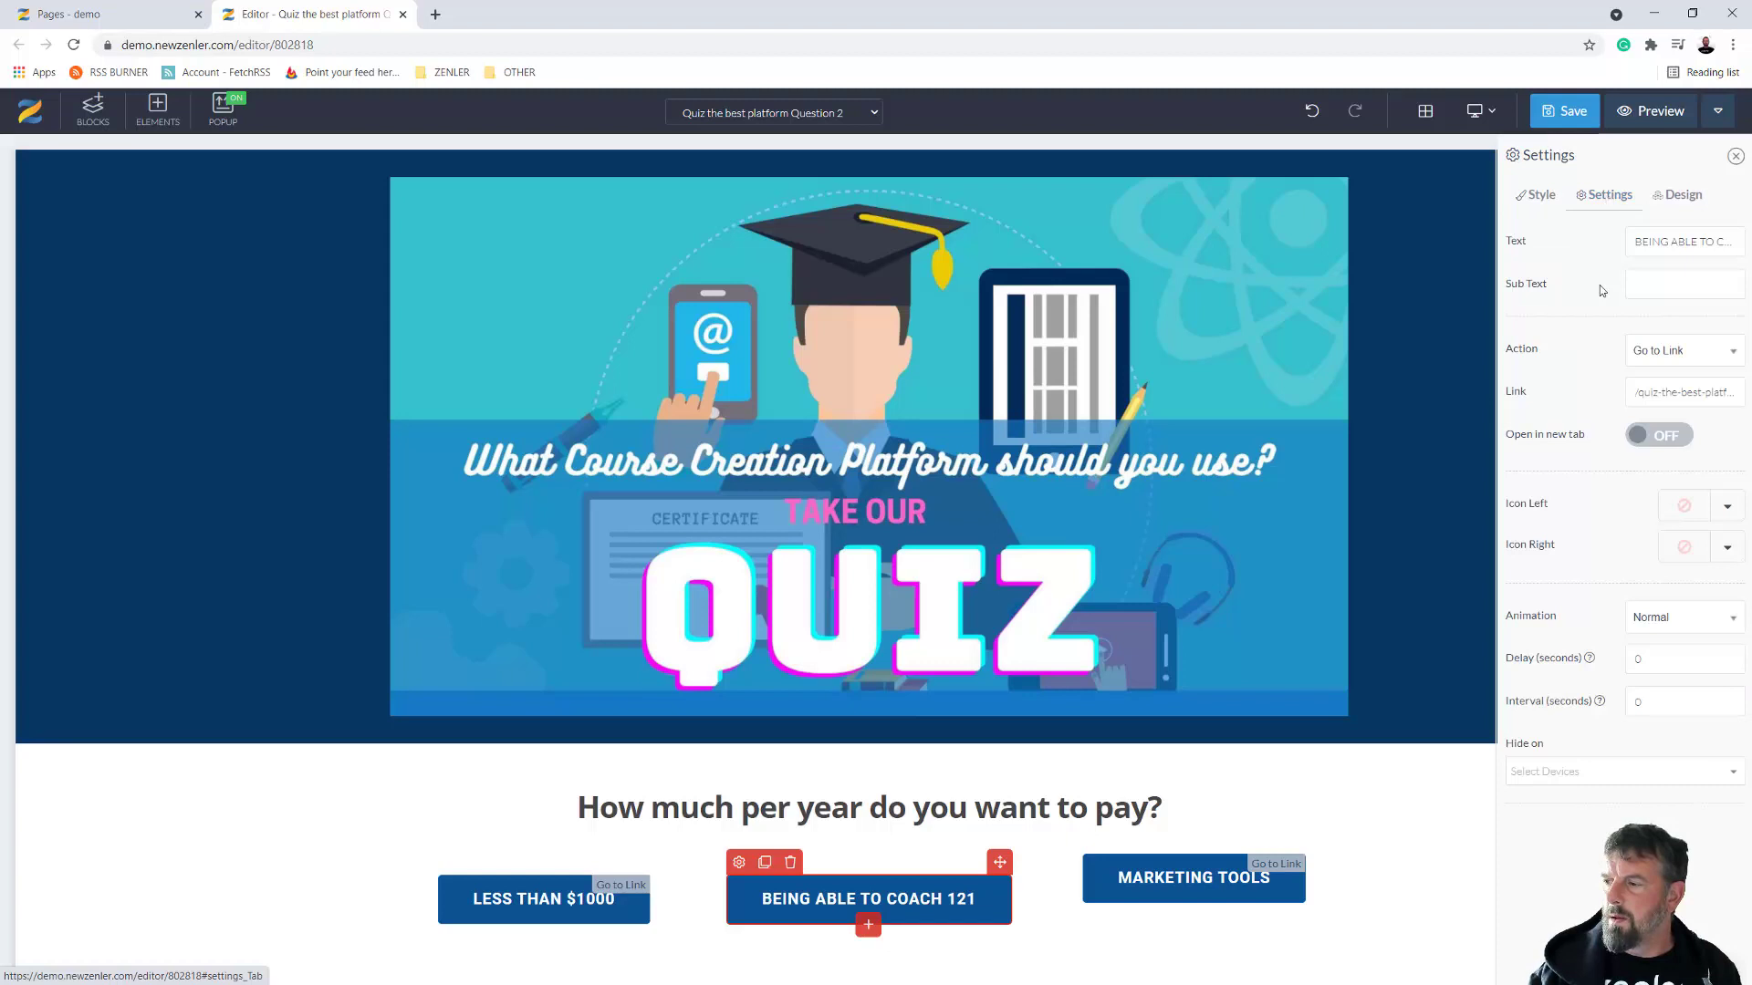
Change the text of the "BEING ABLE TO COACH 121" answer button to "MORE THAN $1500"
{"action": "left_click", "coordinate": [1634, 242]}
{"action": "key", "text": "ctrl+a"}
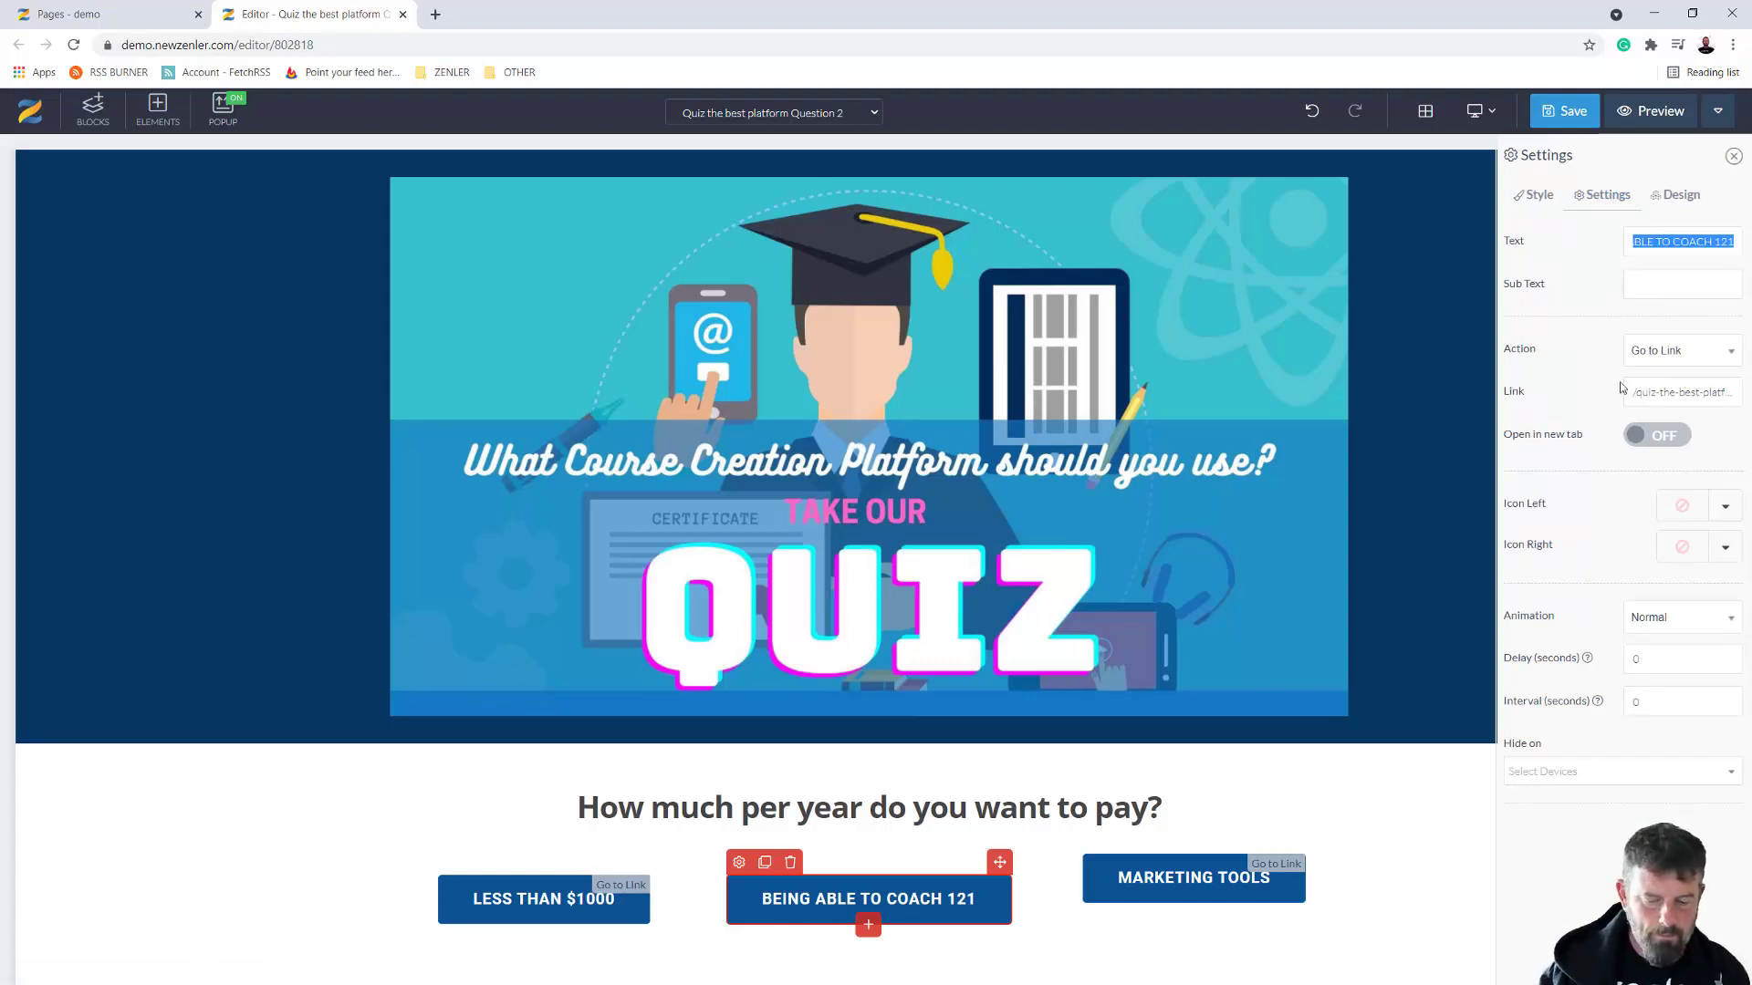
{"action": "type", "text": "MORE THAN $1500"}
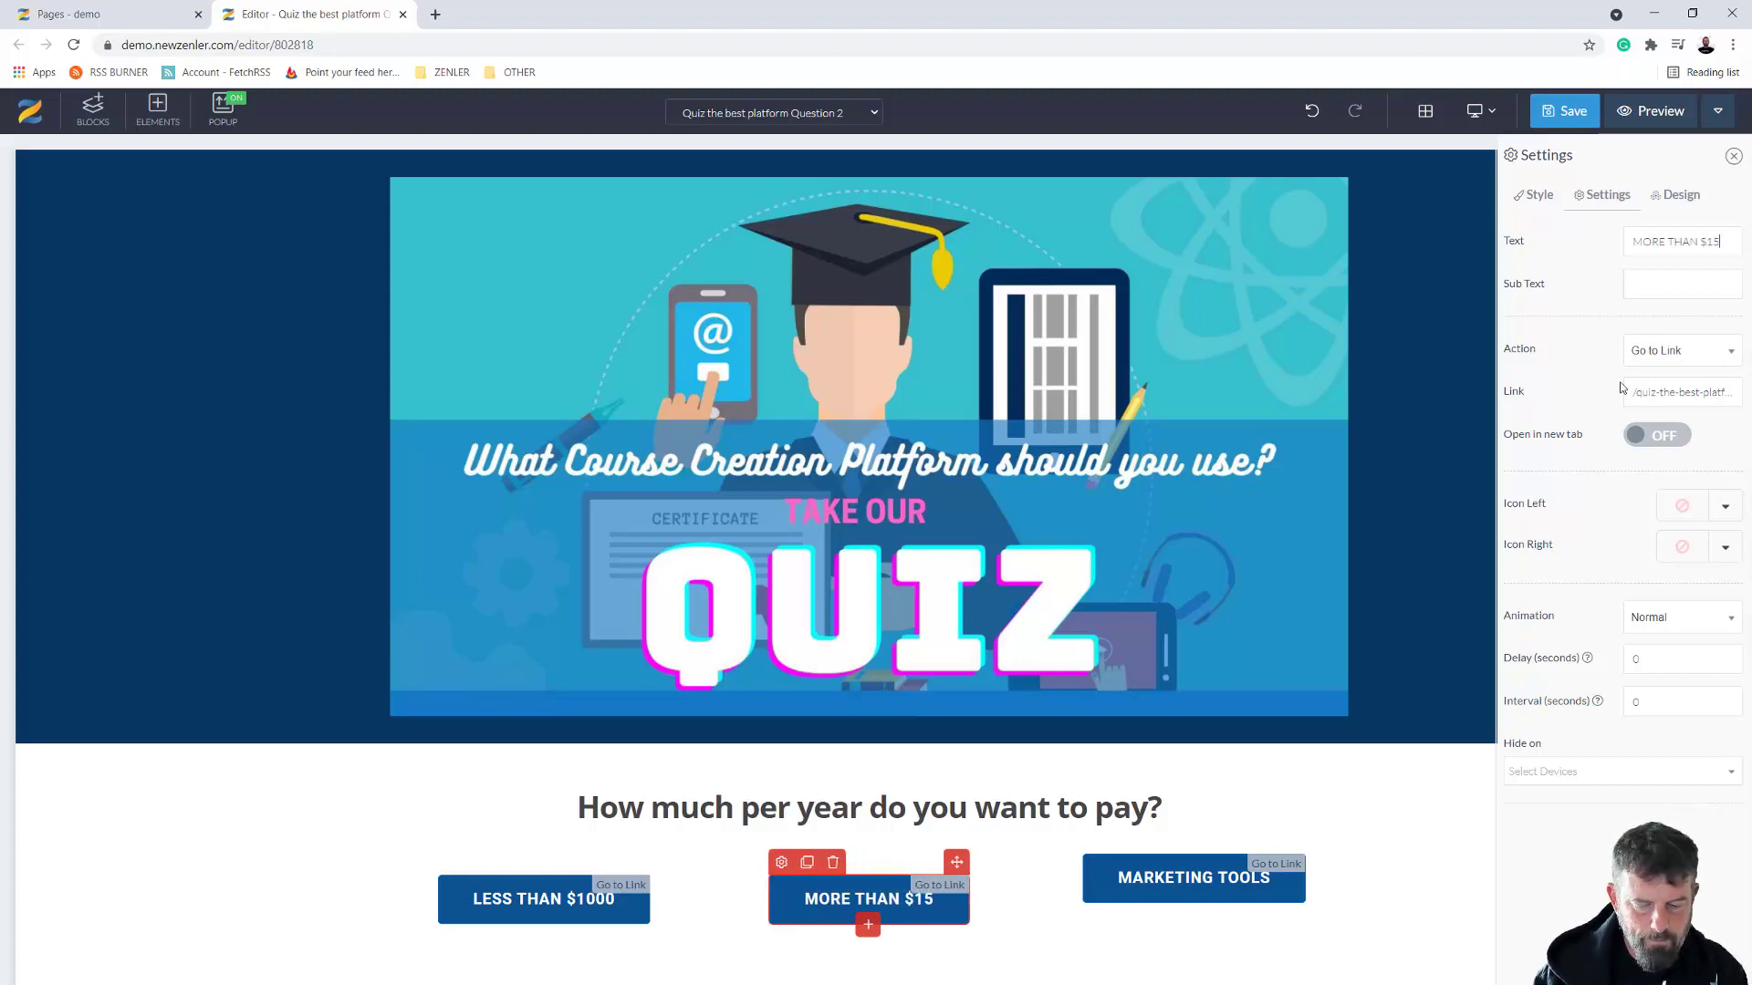
Change the text of the "MARKETING TOOLS" answer button to "MORE THAN $2000"
{"action": "left_click", "coordinate": [1139, 878]}
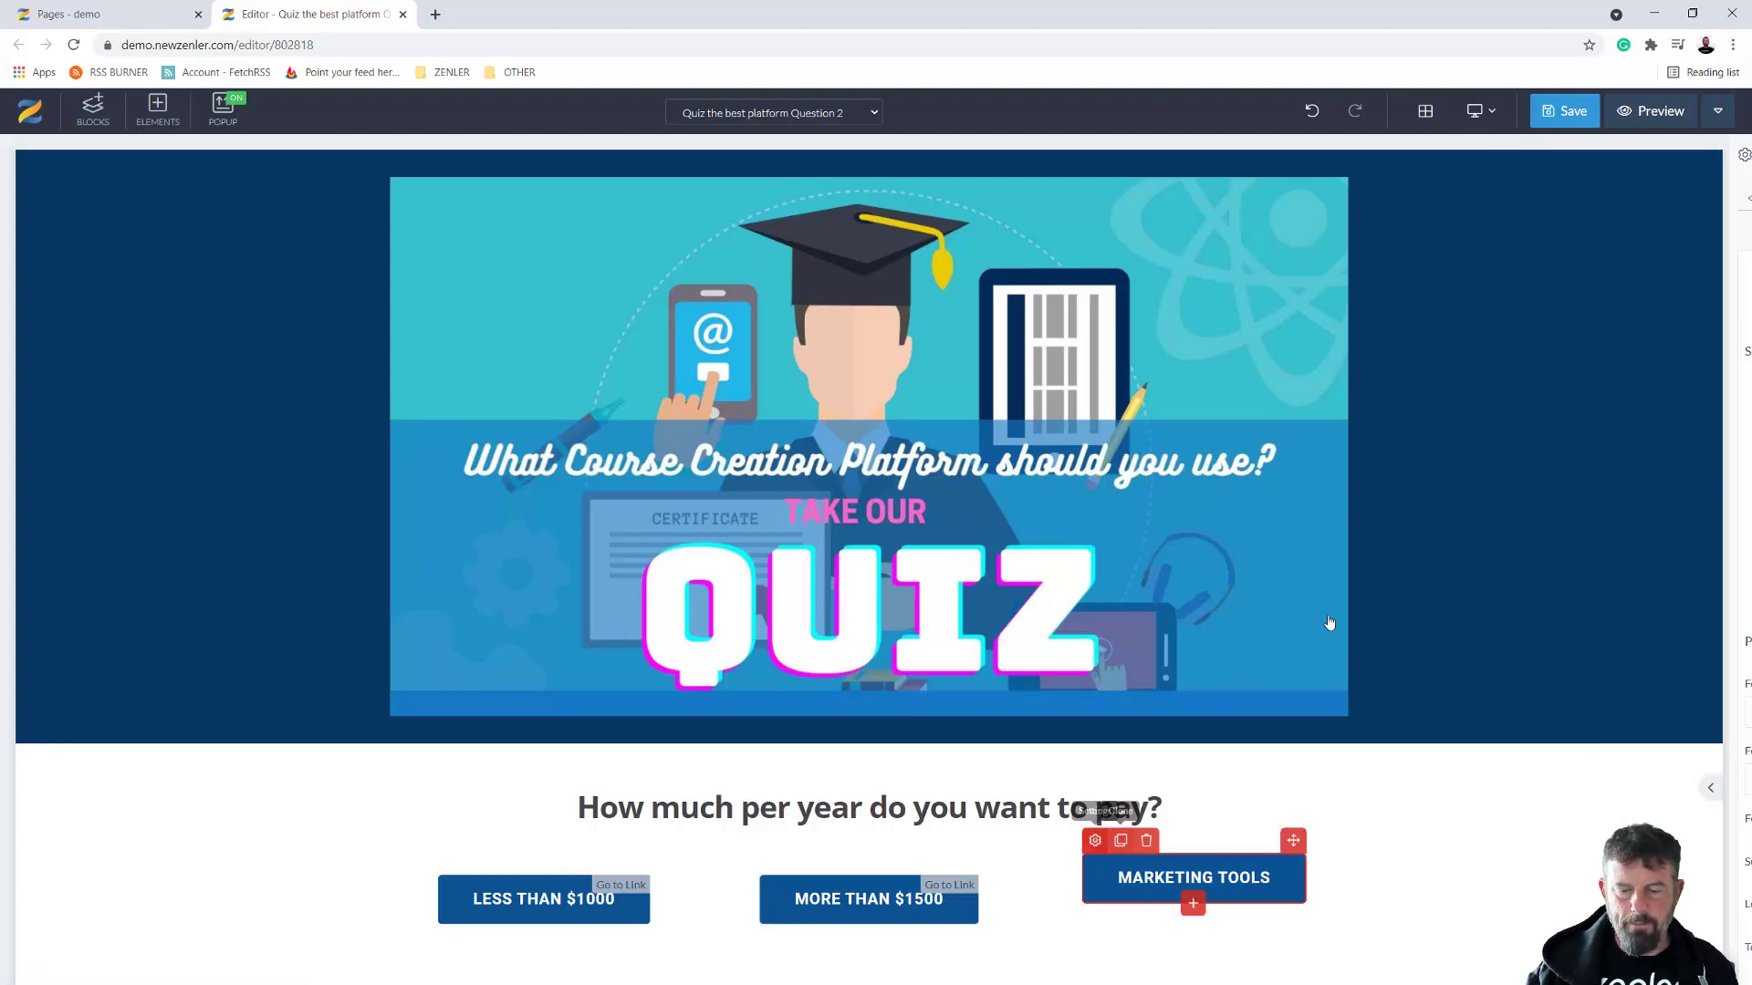
{"action": "left_click", "coordinate": [1095, 841]}
{"action": "left_click", "coordinate": [1607, 203]}
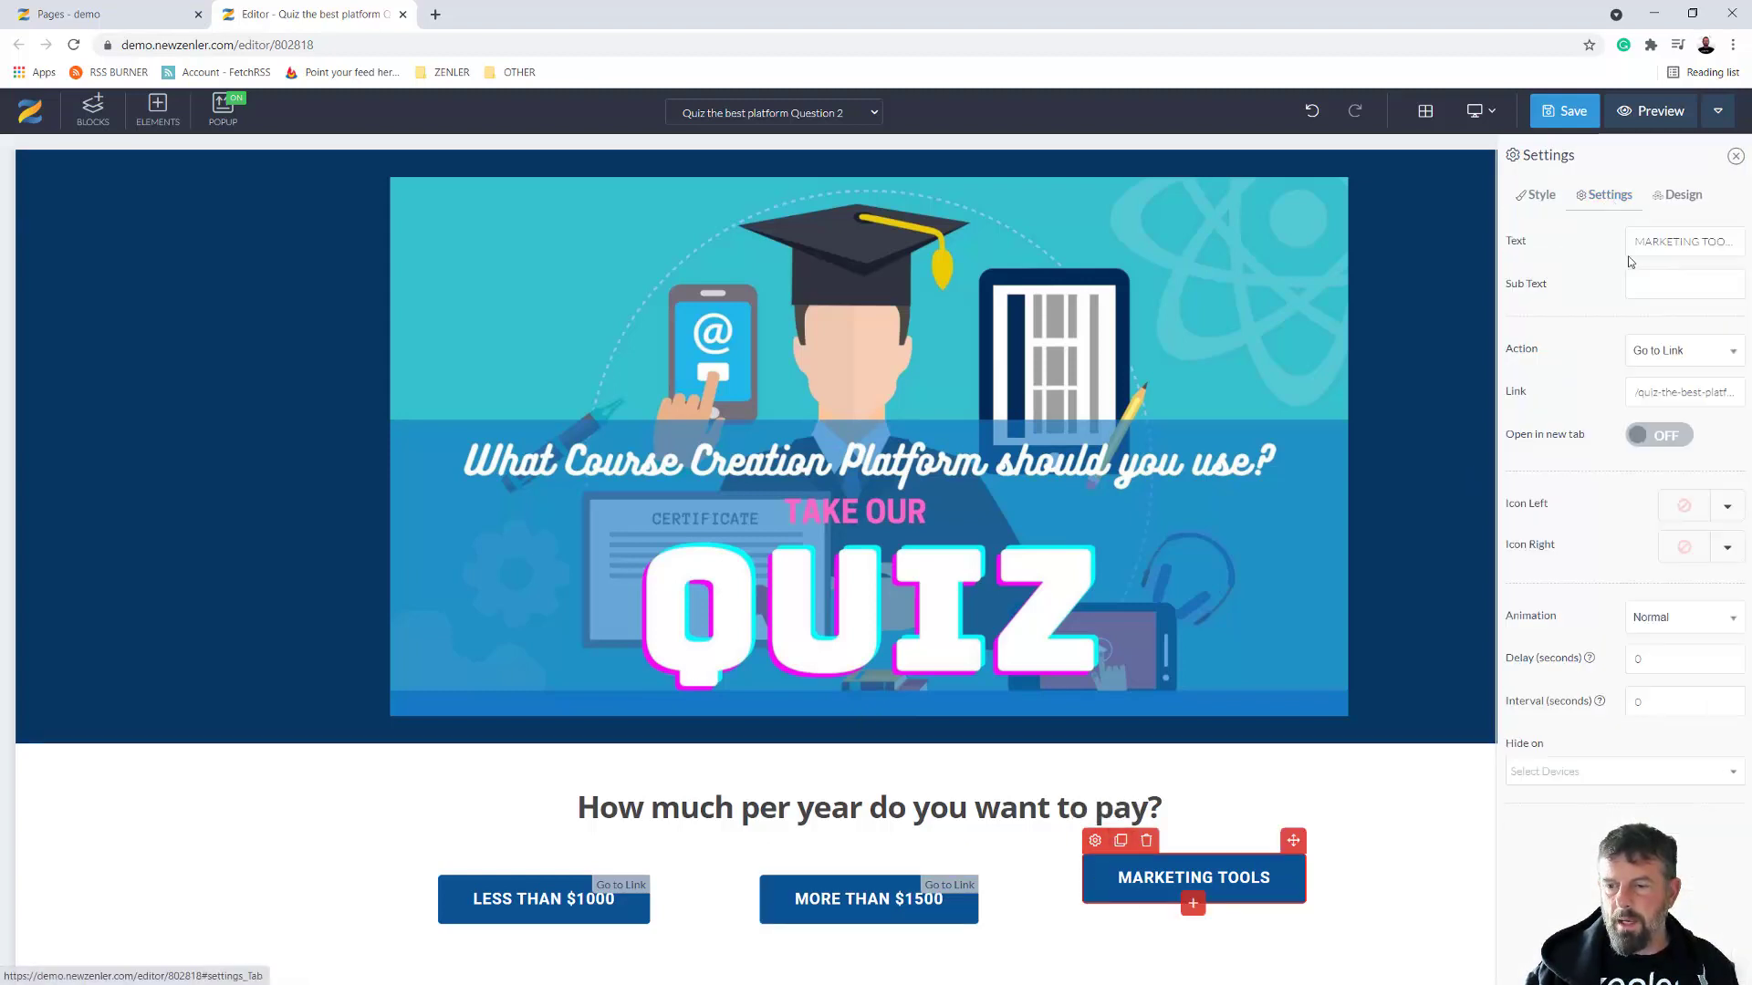
{"action": "triple_click", "coordinate": [1640, 241]}
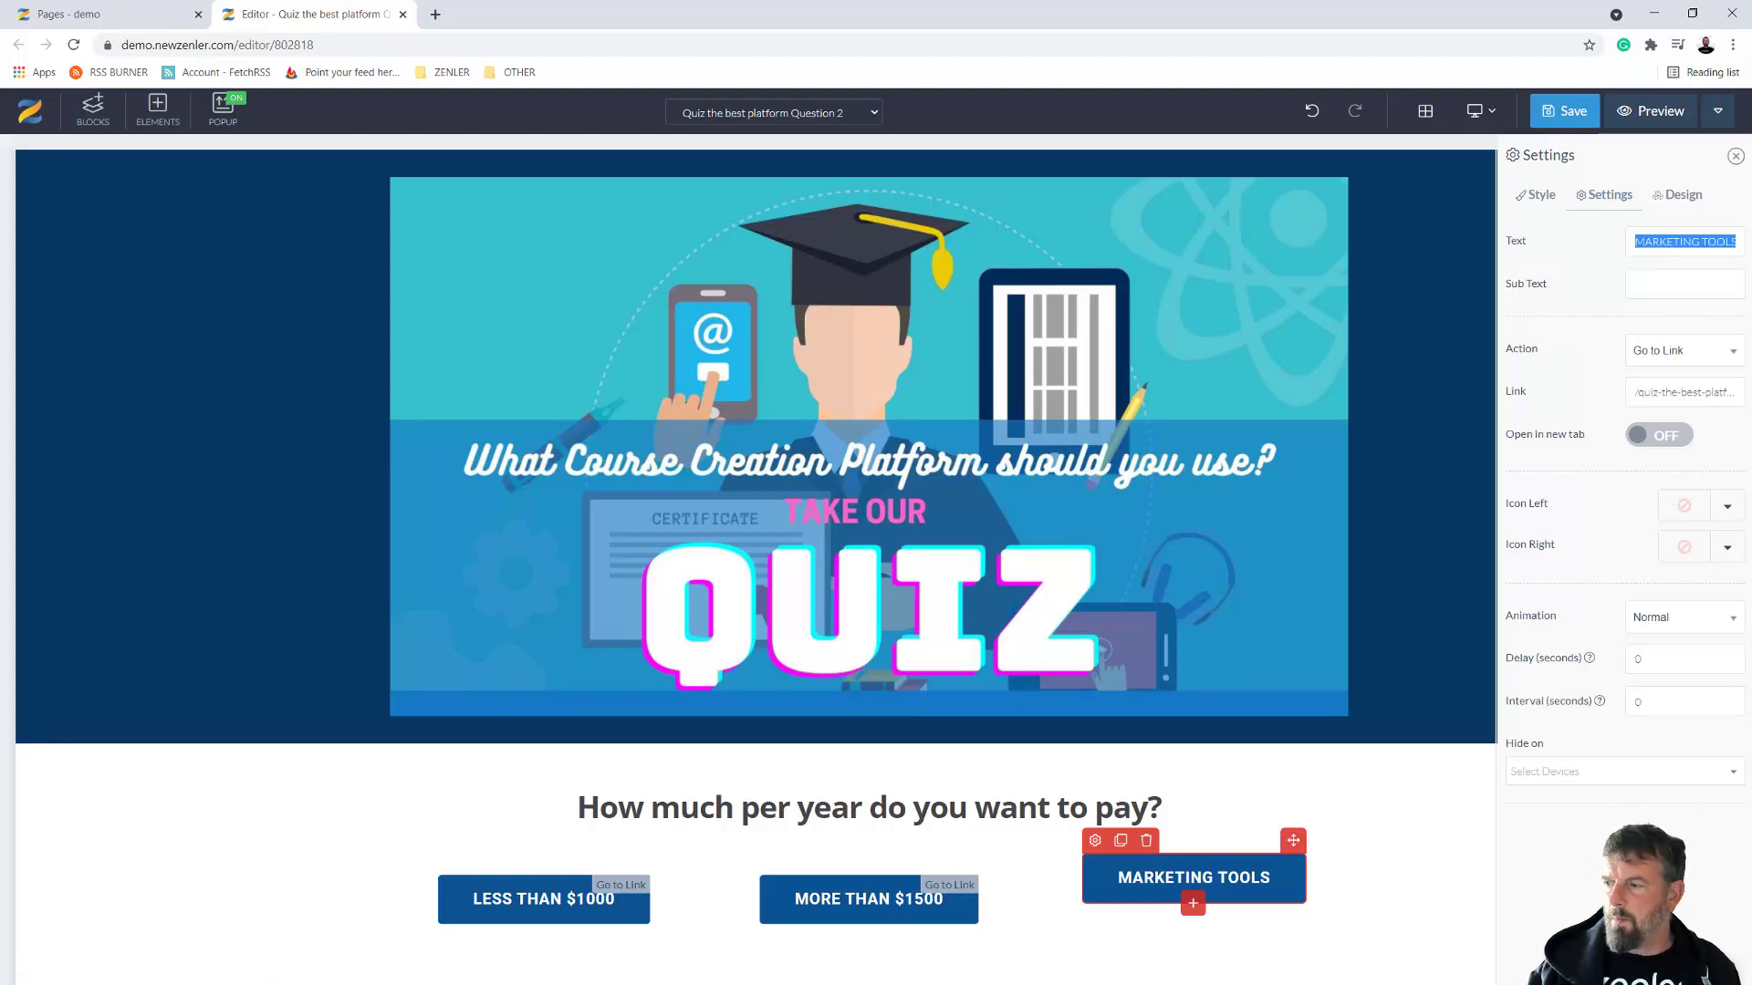
{"action": "type", "text": "MORE THAN"}
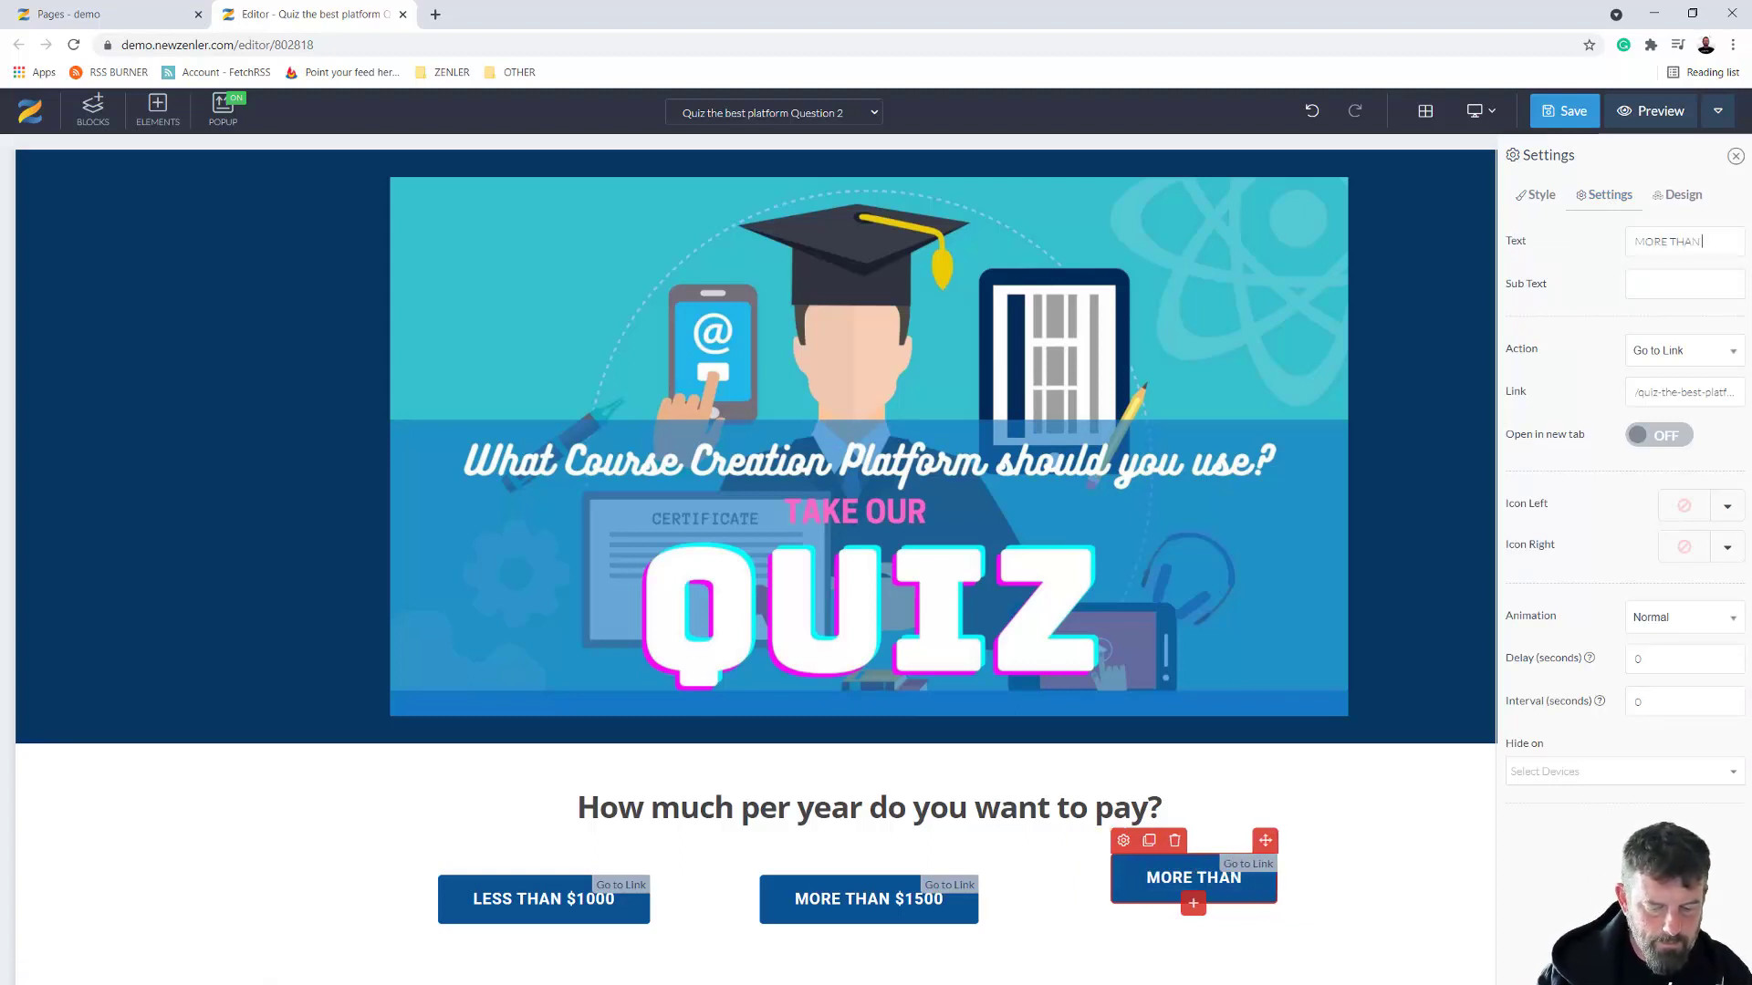
{"action": "type", "text": " $200"}
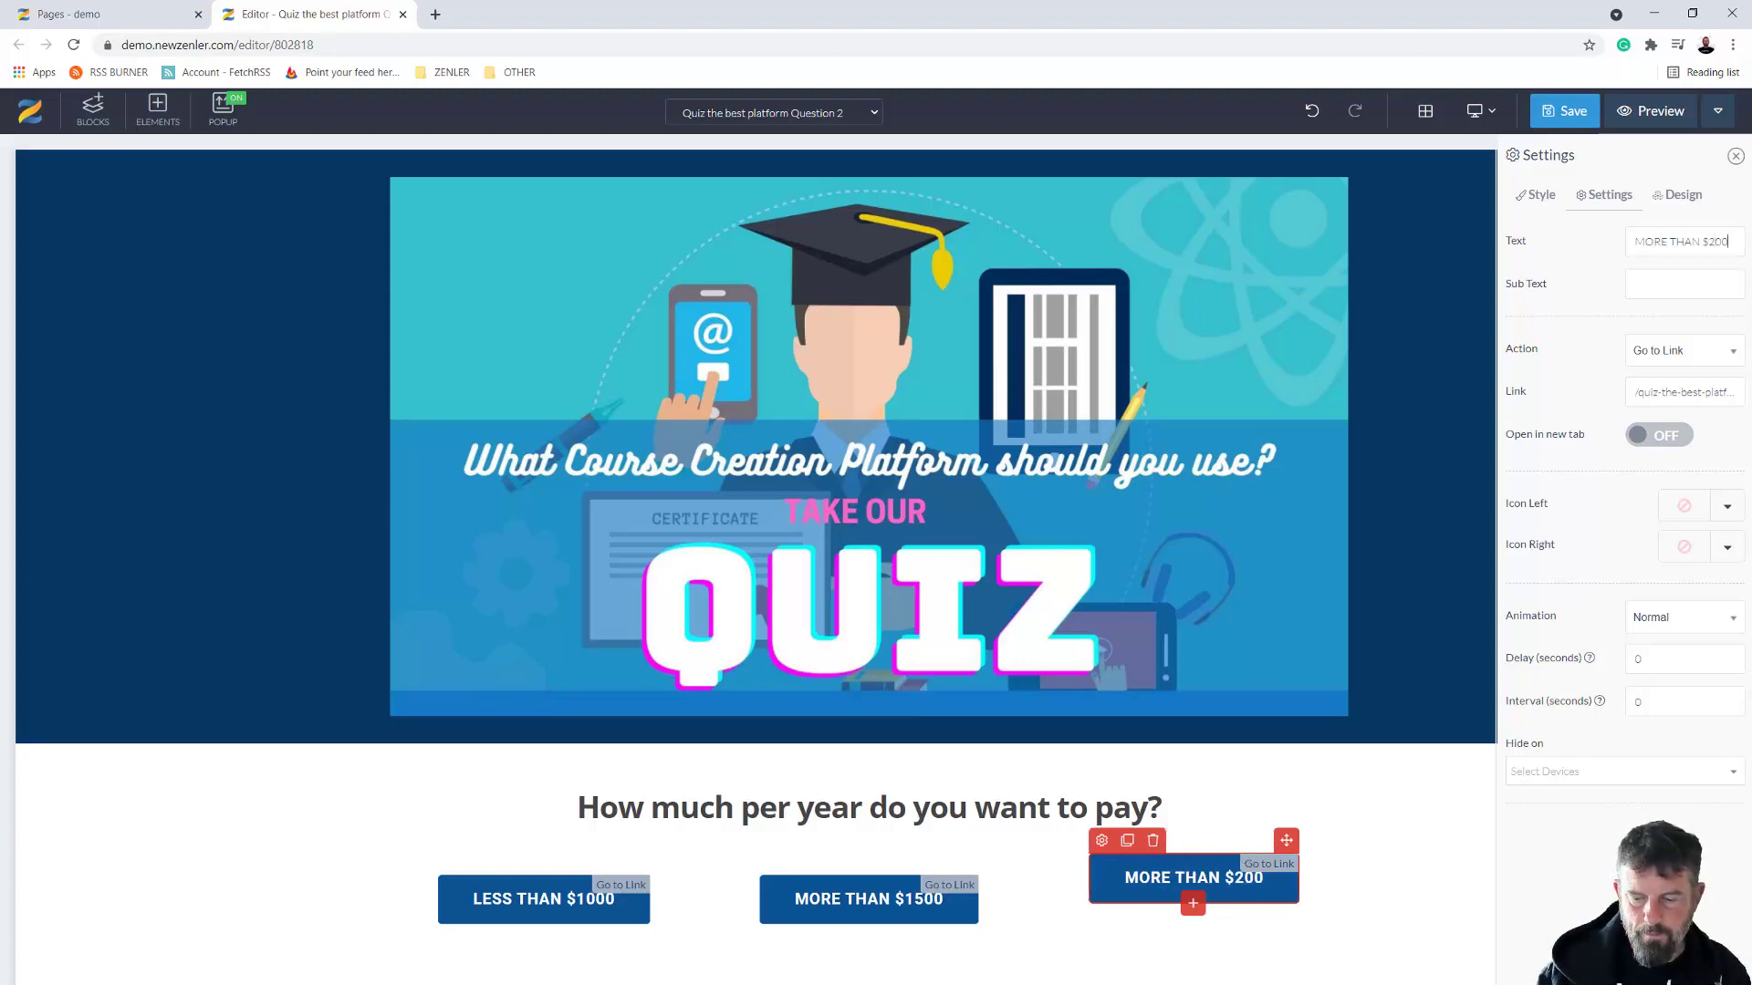
{"action": "type", "text": "0"}
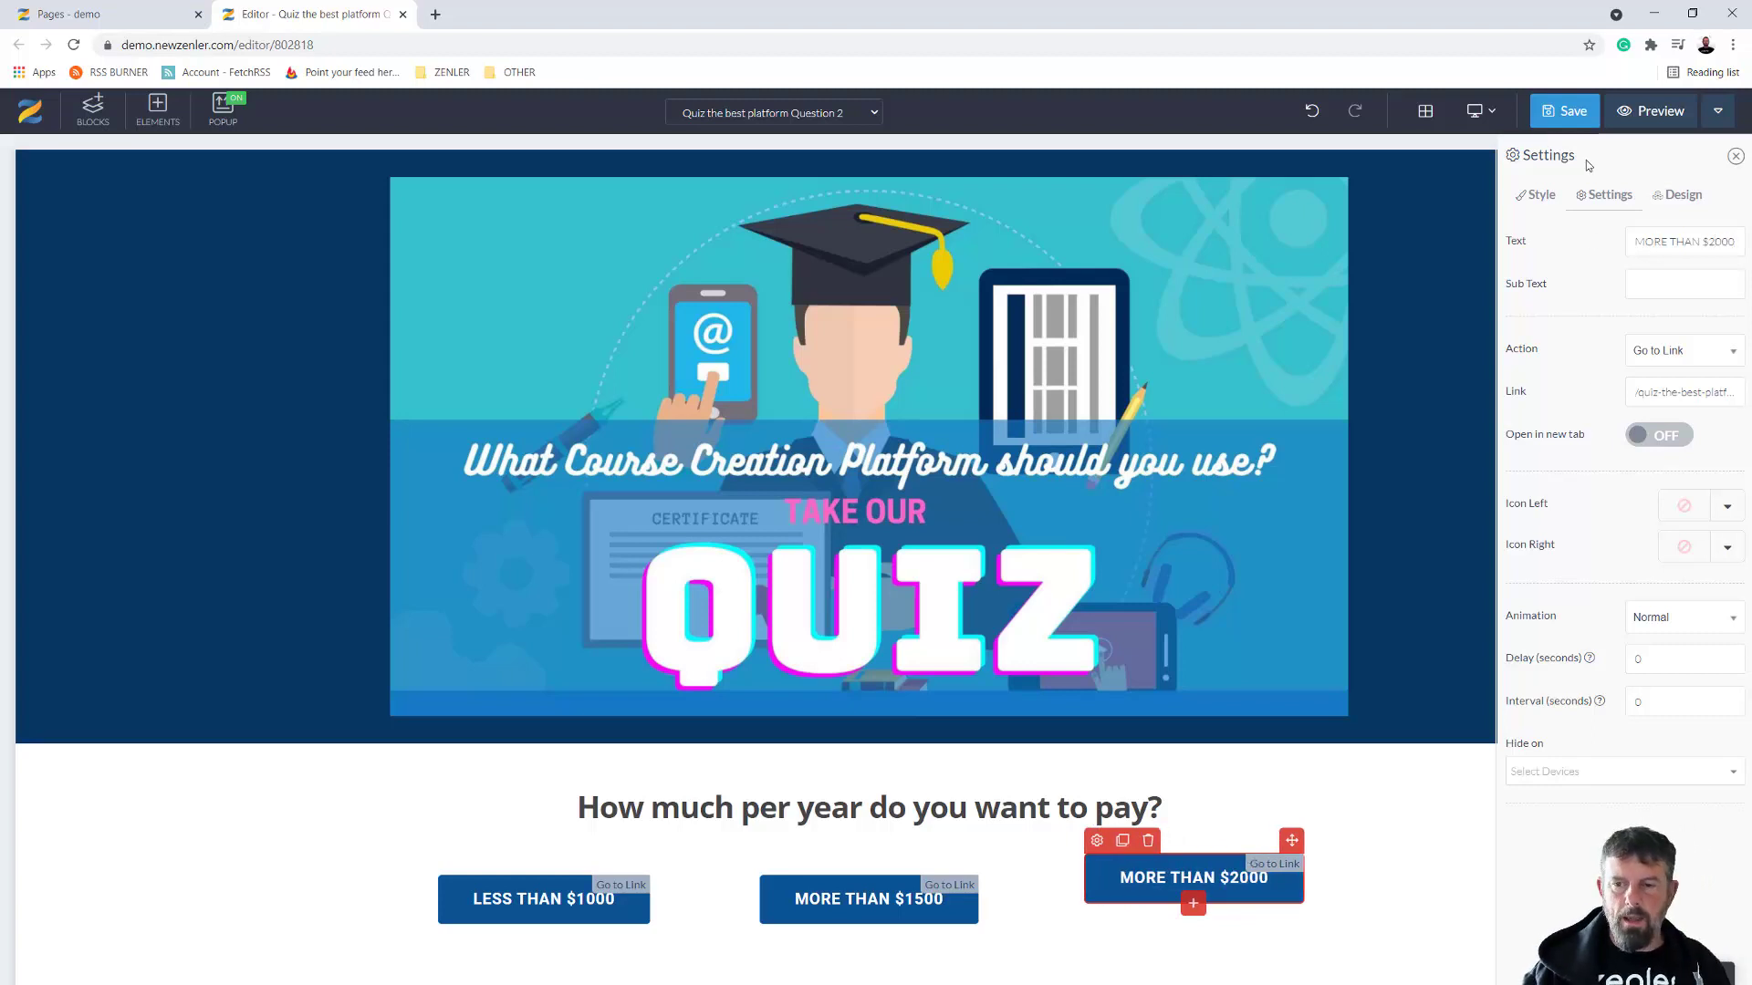
Save the Question 2 page and close its editor to return to the list of pages
{"action": "key", "text": "ctrl+s"}
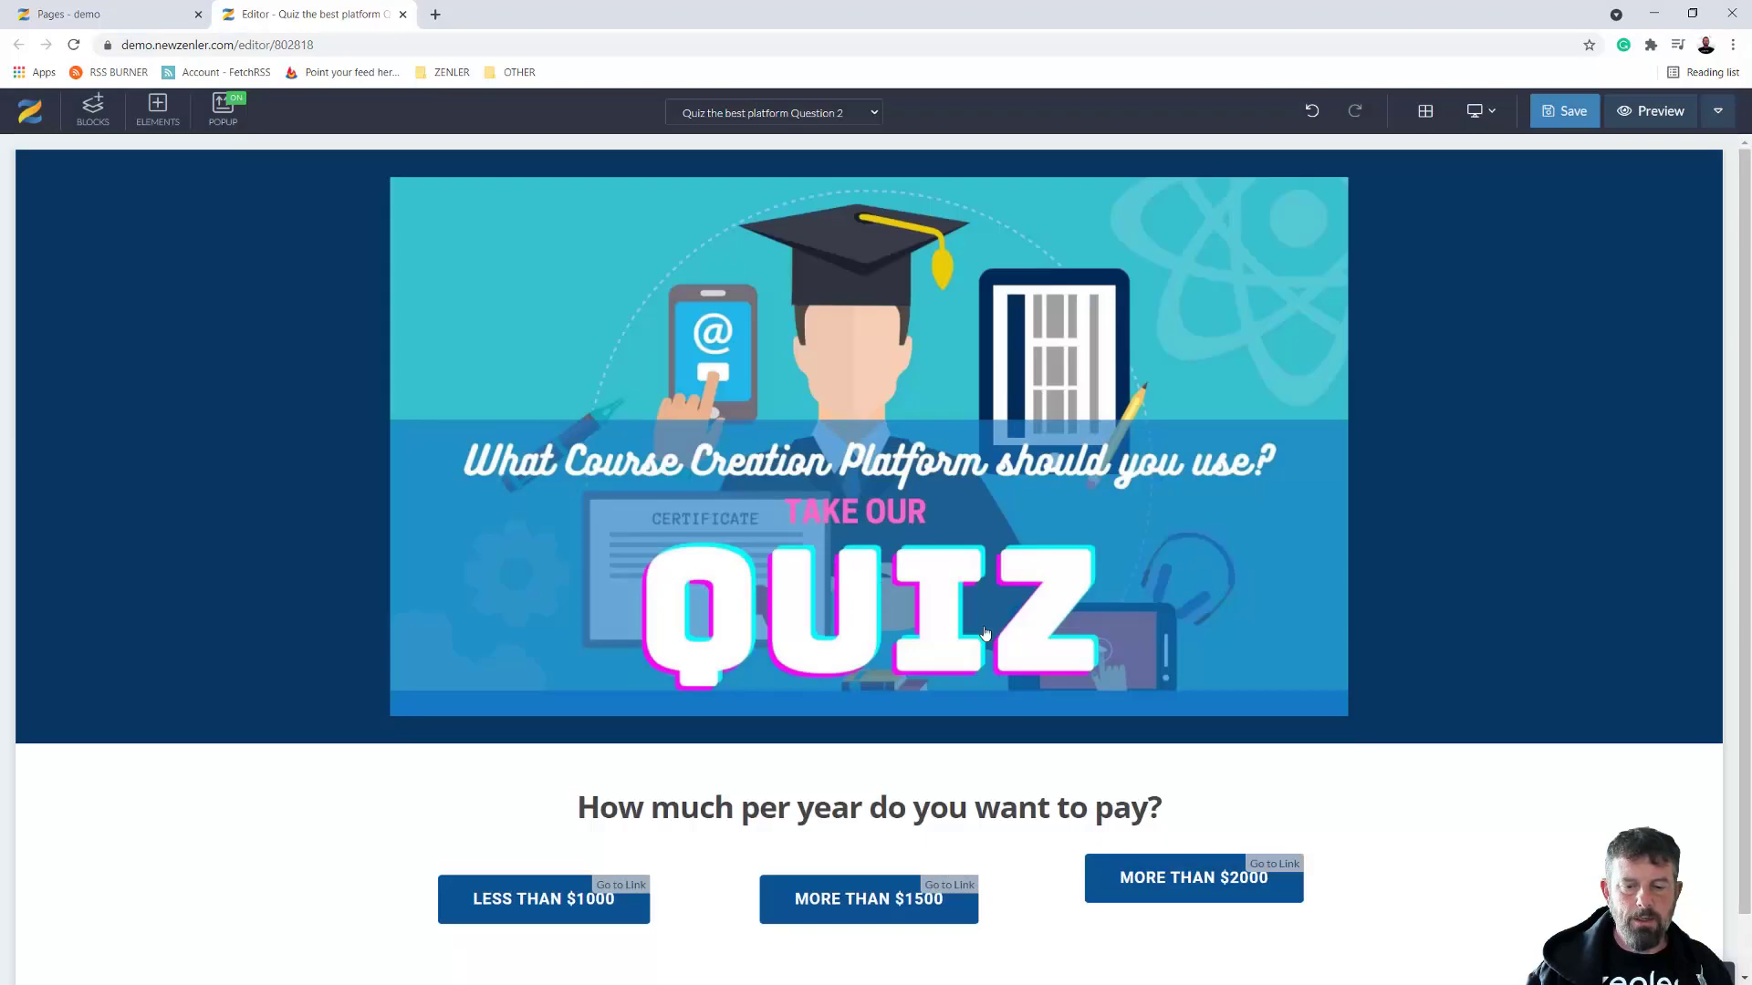
{"action": "left_click", "coordinate": [1218, 657]}
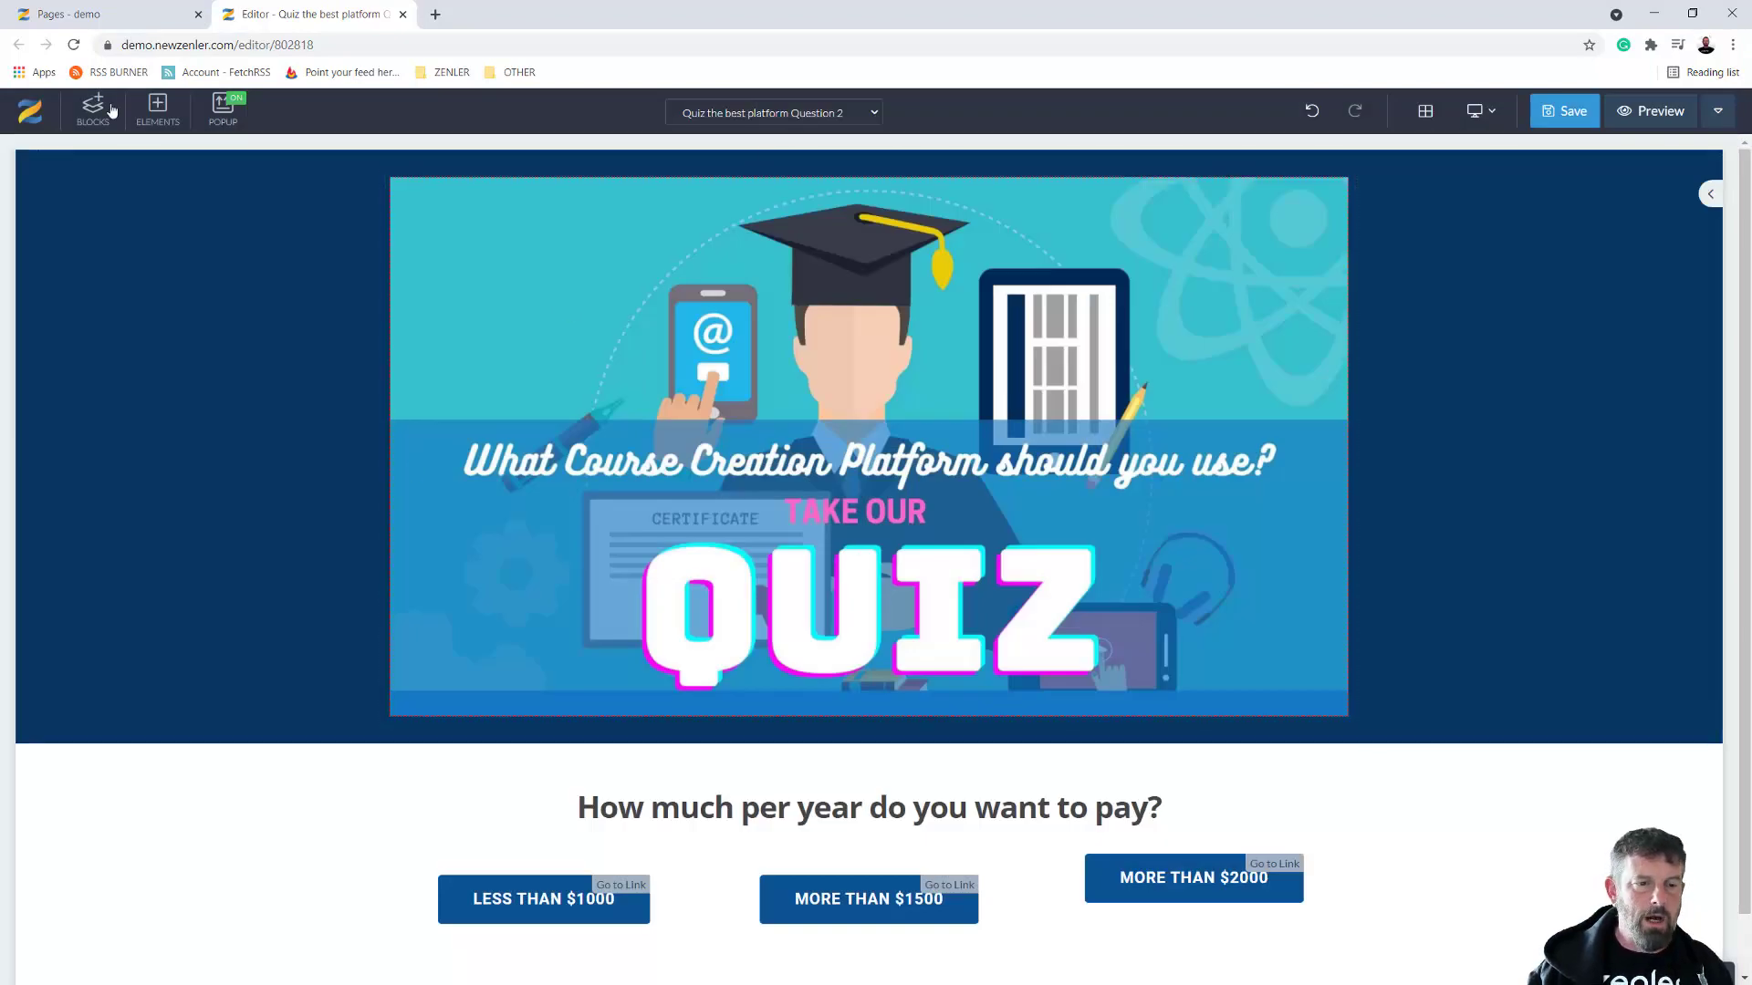
{"action": "left_click", "coordinate": [402, 13]}
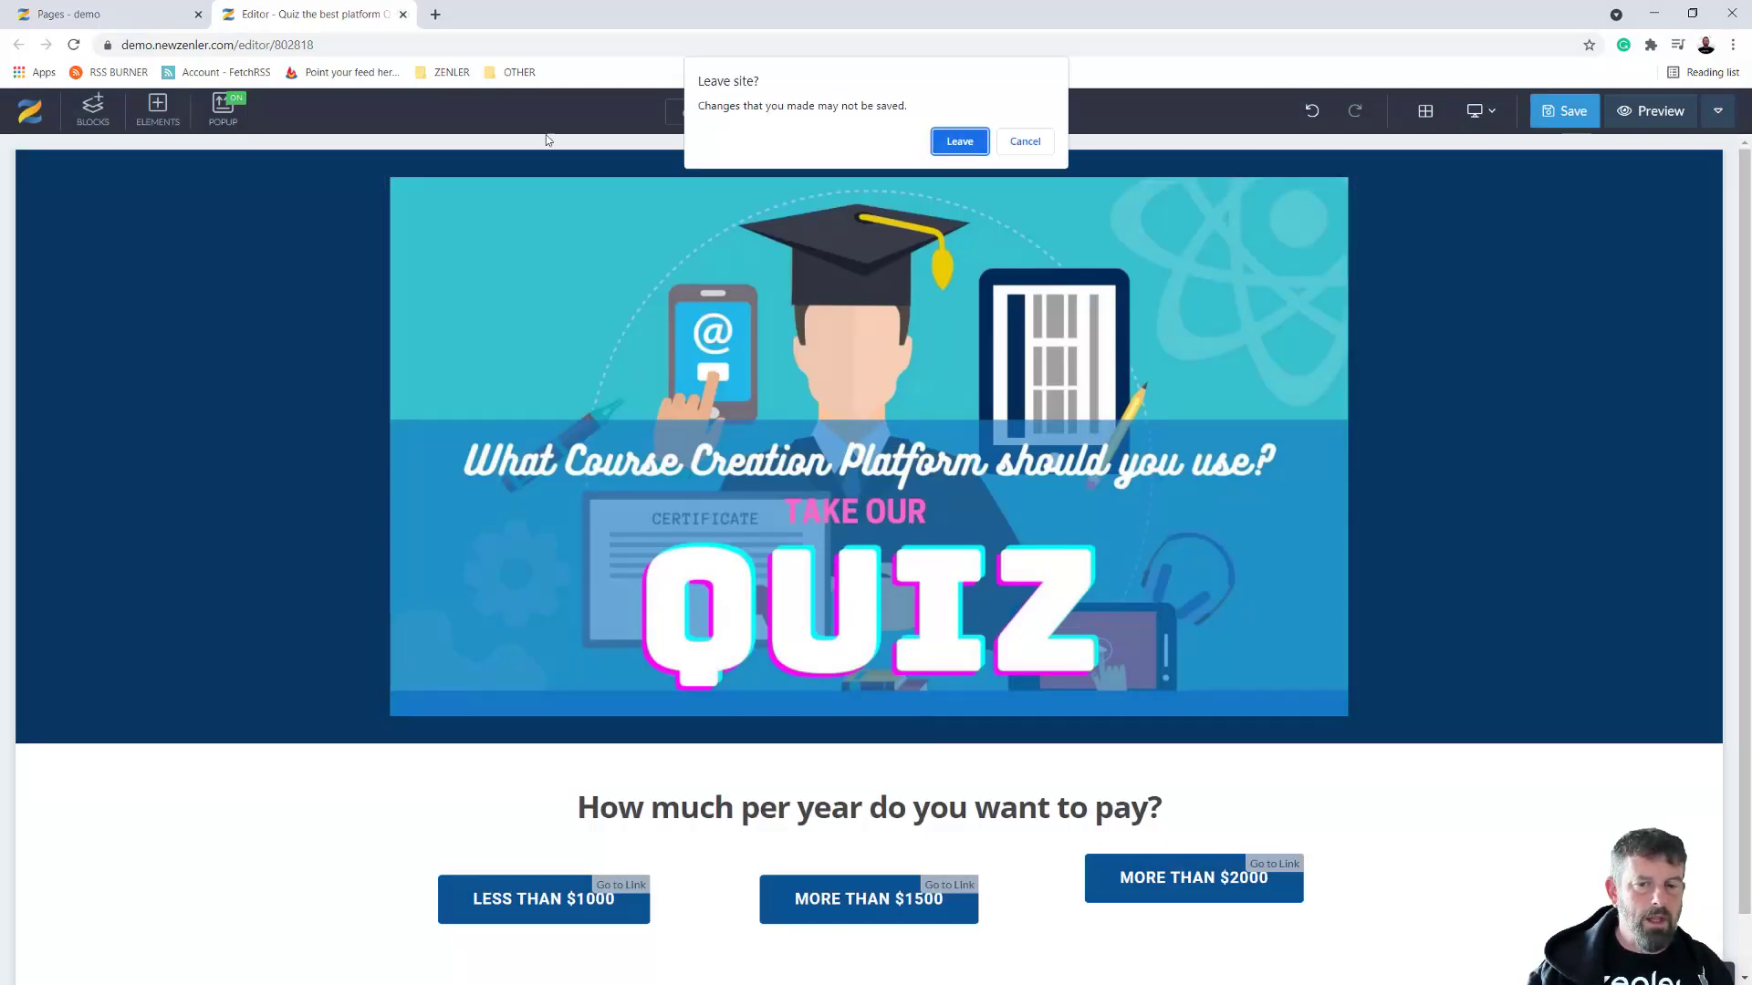
{"action": "left_click", "coordinate": [1020, 142]}
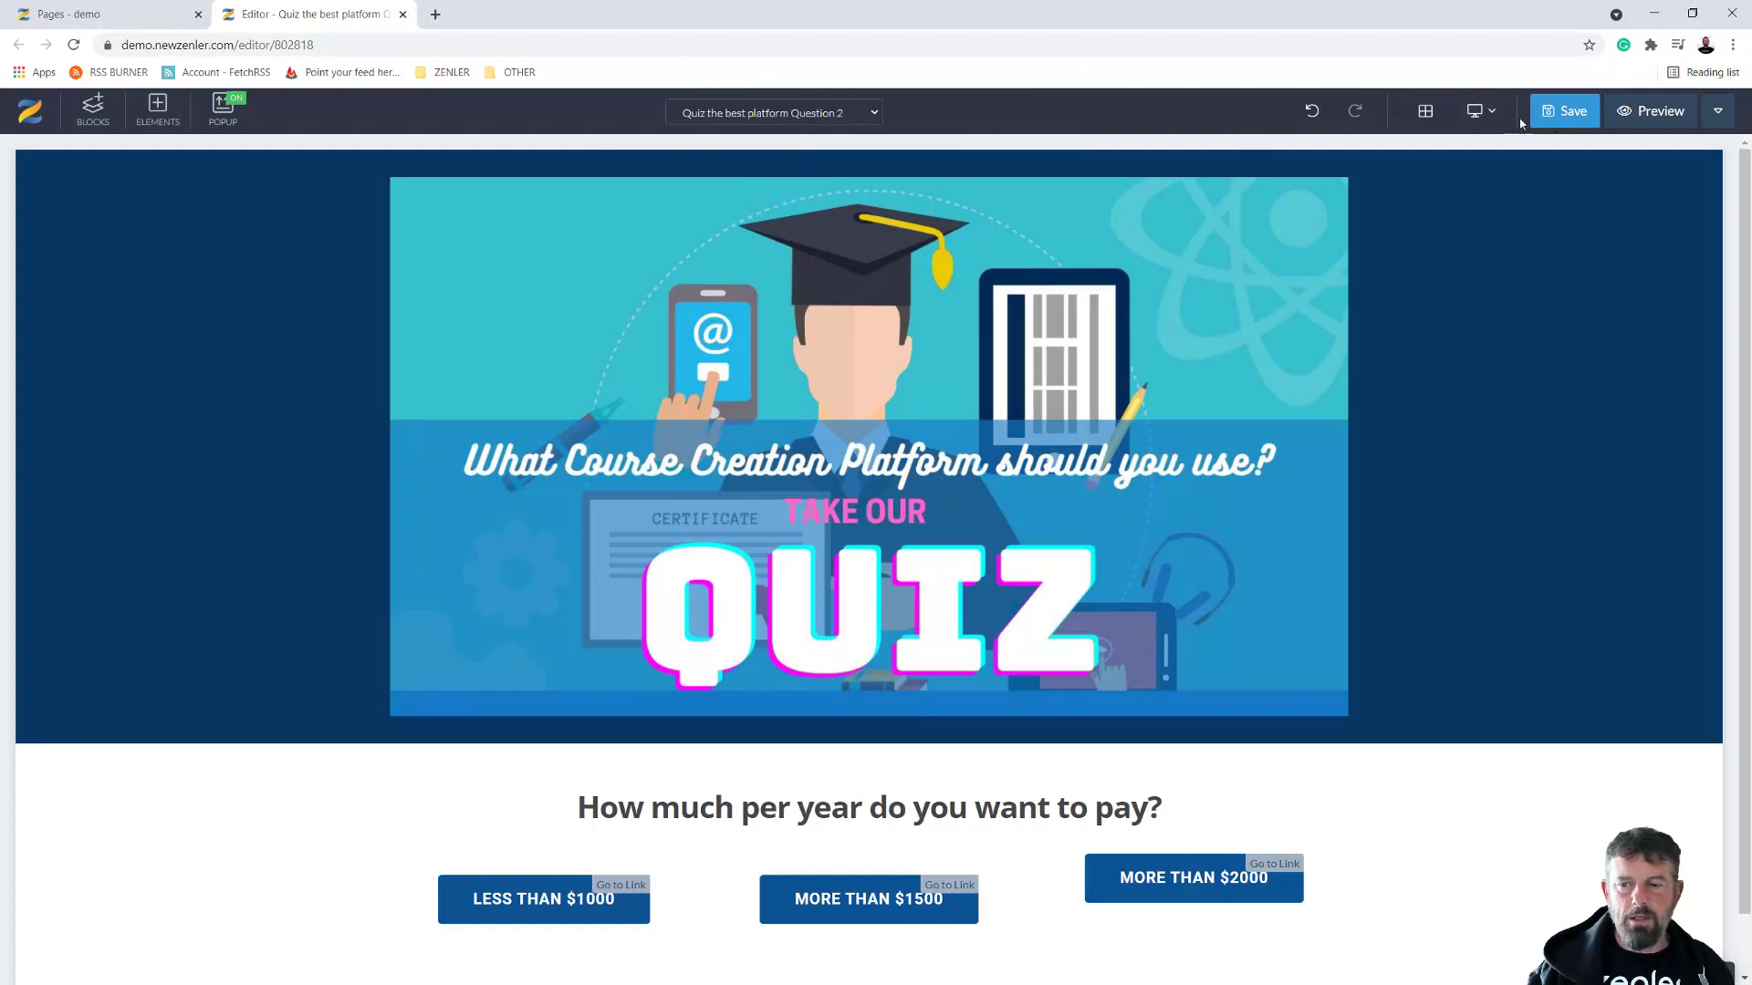
{"action": "left_click", "coordinate": [1565, 111]}
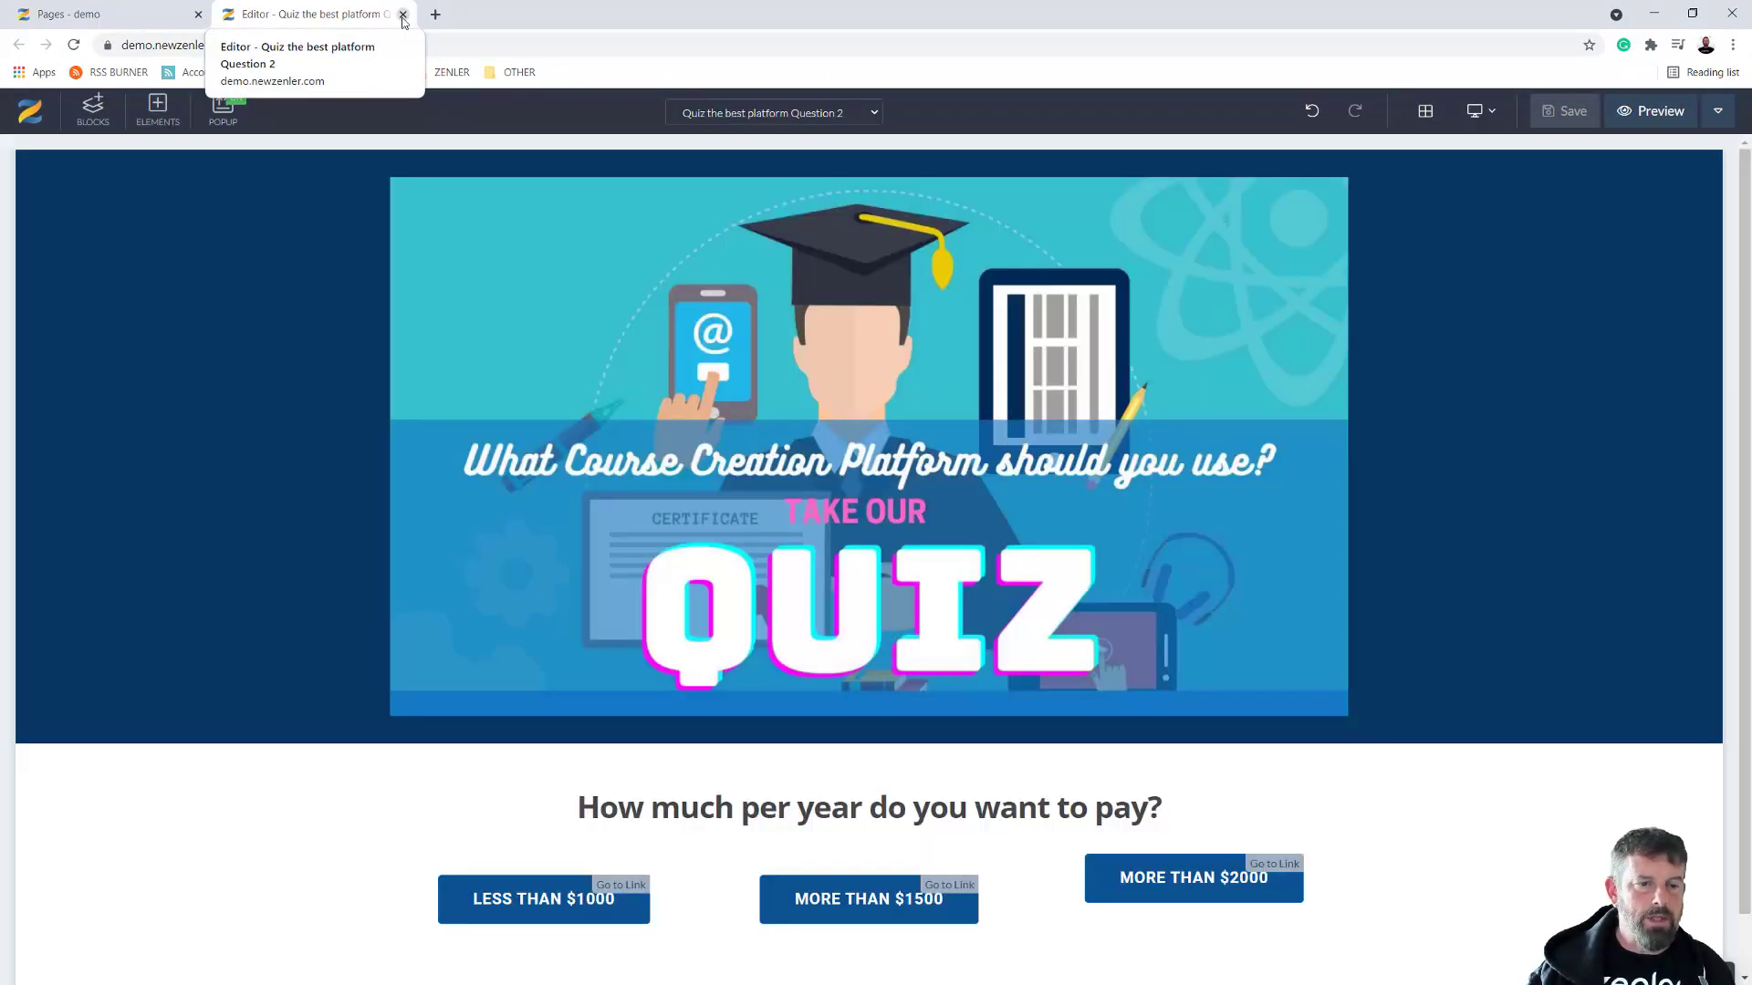
{"action": "left_click", "coordinate": [403, 15]}
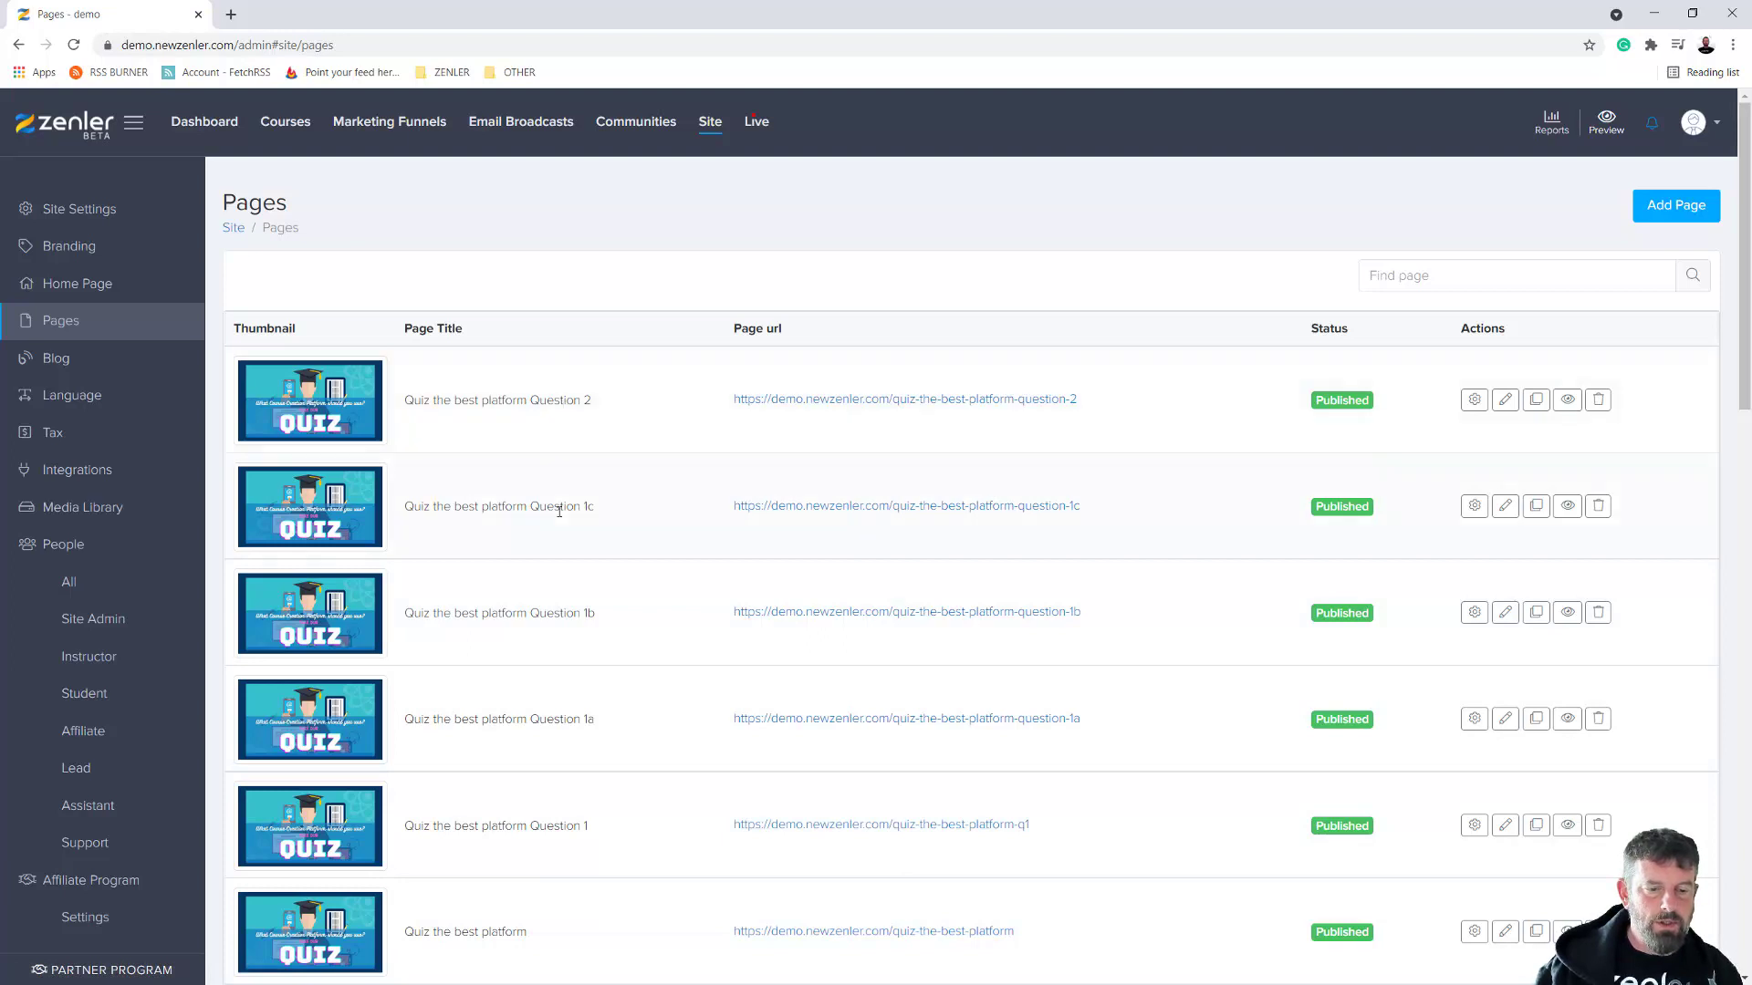
{"action": "left_click_drag", "start_coordinate": [468, 508], "coordinate": [629, 512]}
{"action": "left_click_drag", "start_coordinate": [527, 614], "coordinate": [626, 623]}
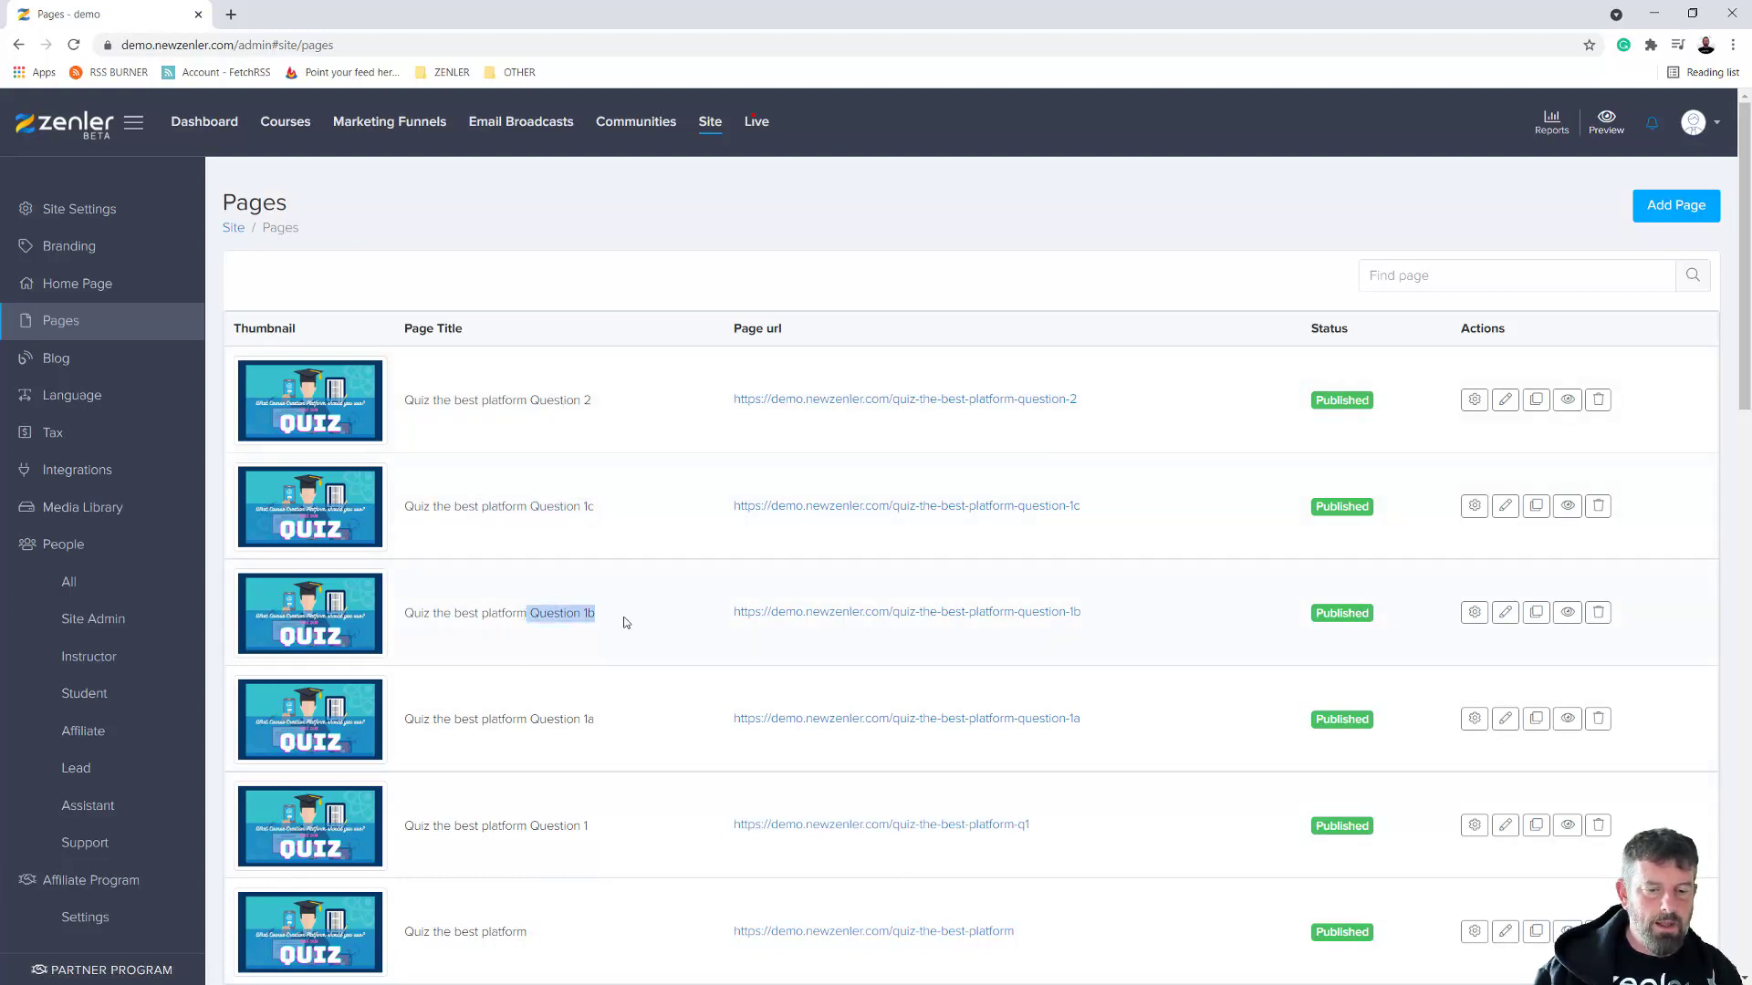
{"action": "left_click_drag", "start_coordinate": [528, 721], "coordinate": [666, 726]}
{"action": "left_click", "coordinate": [599, 509]}
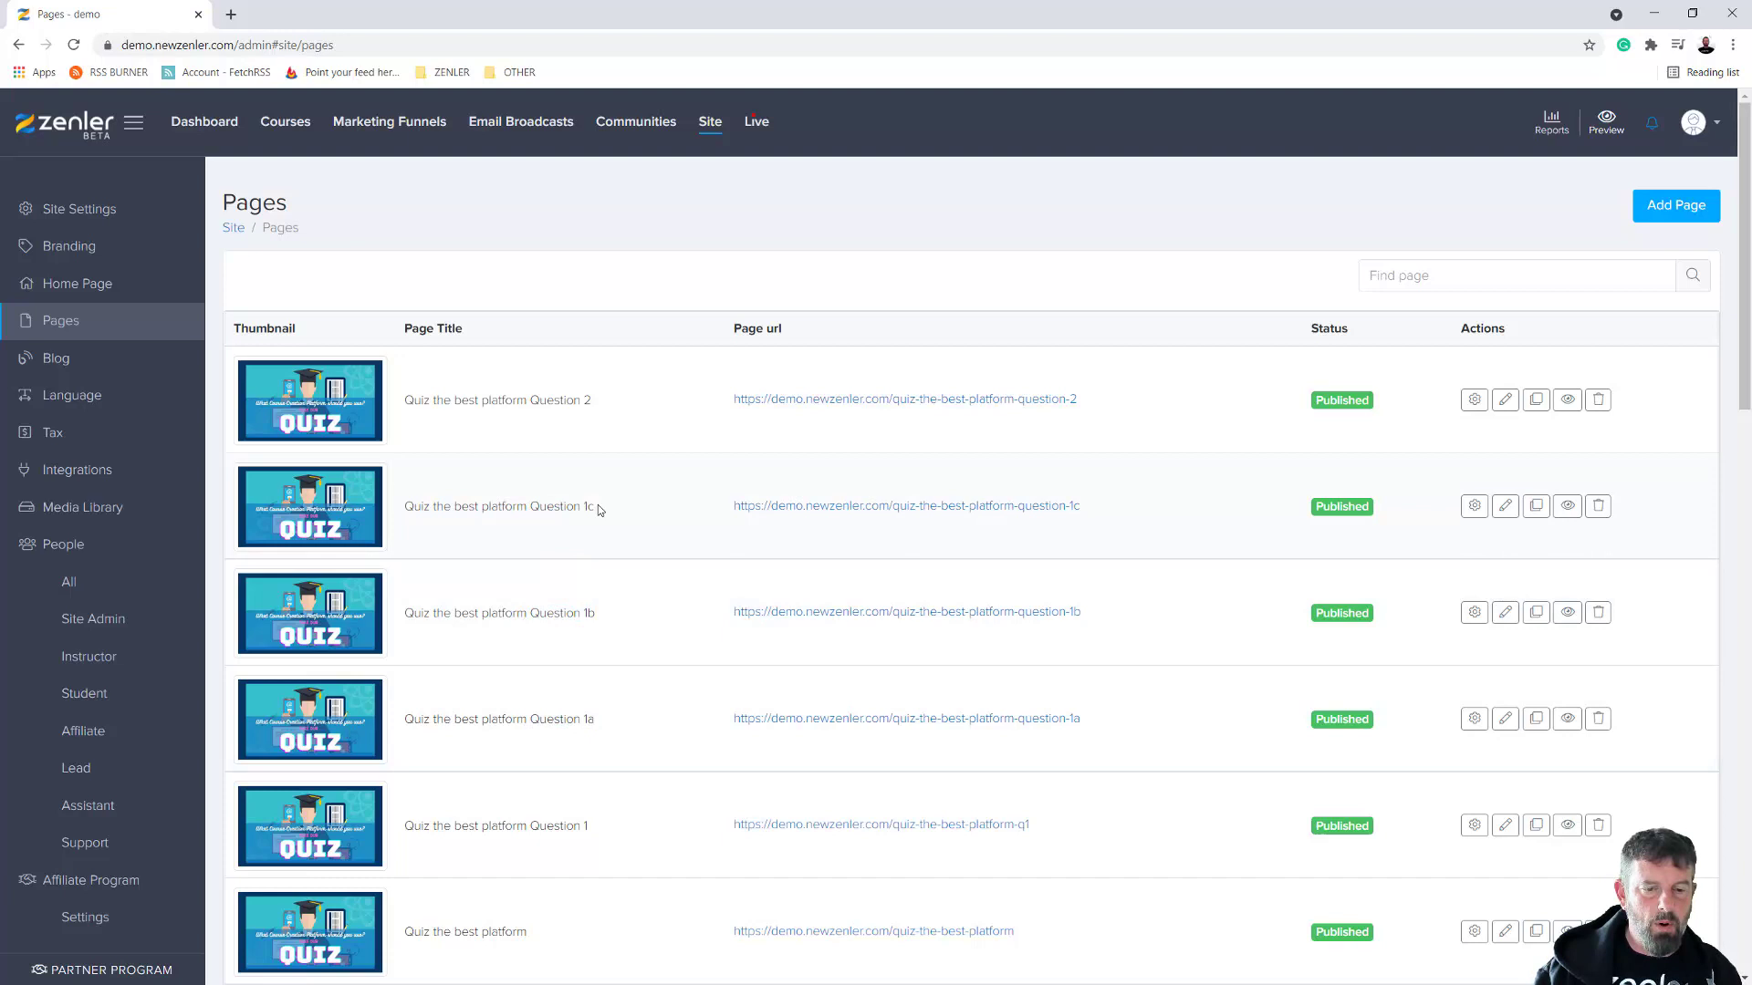
Copy the path /quiz-the-best-platform-question-2 from the Question 2 page's URL and open the Question 1c page in the editor
{"action": "left_click_drag", "start_coordinate": [1098, 404], "coordinate": [888, 395]}
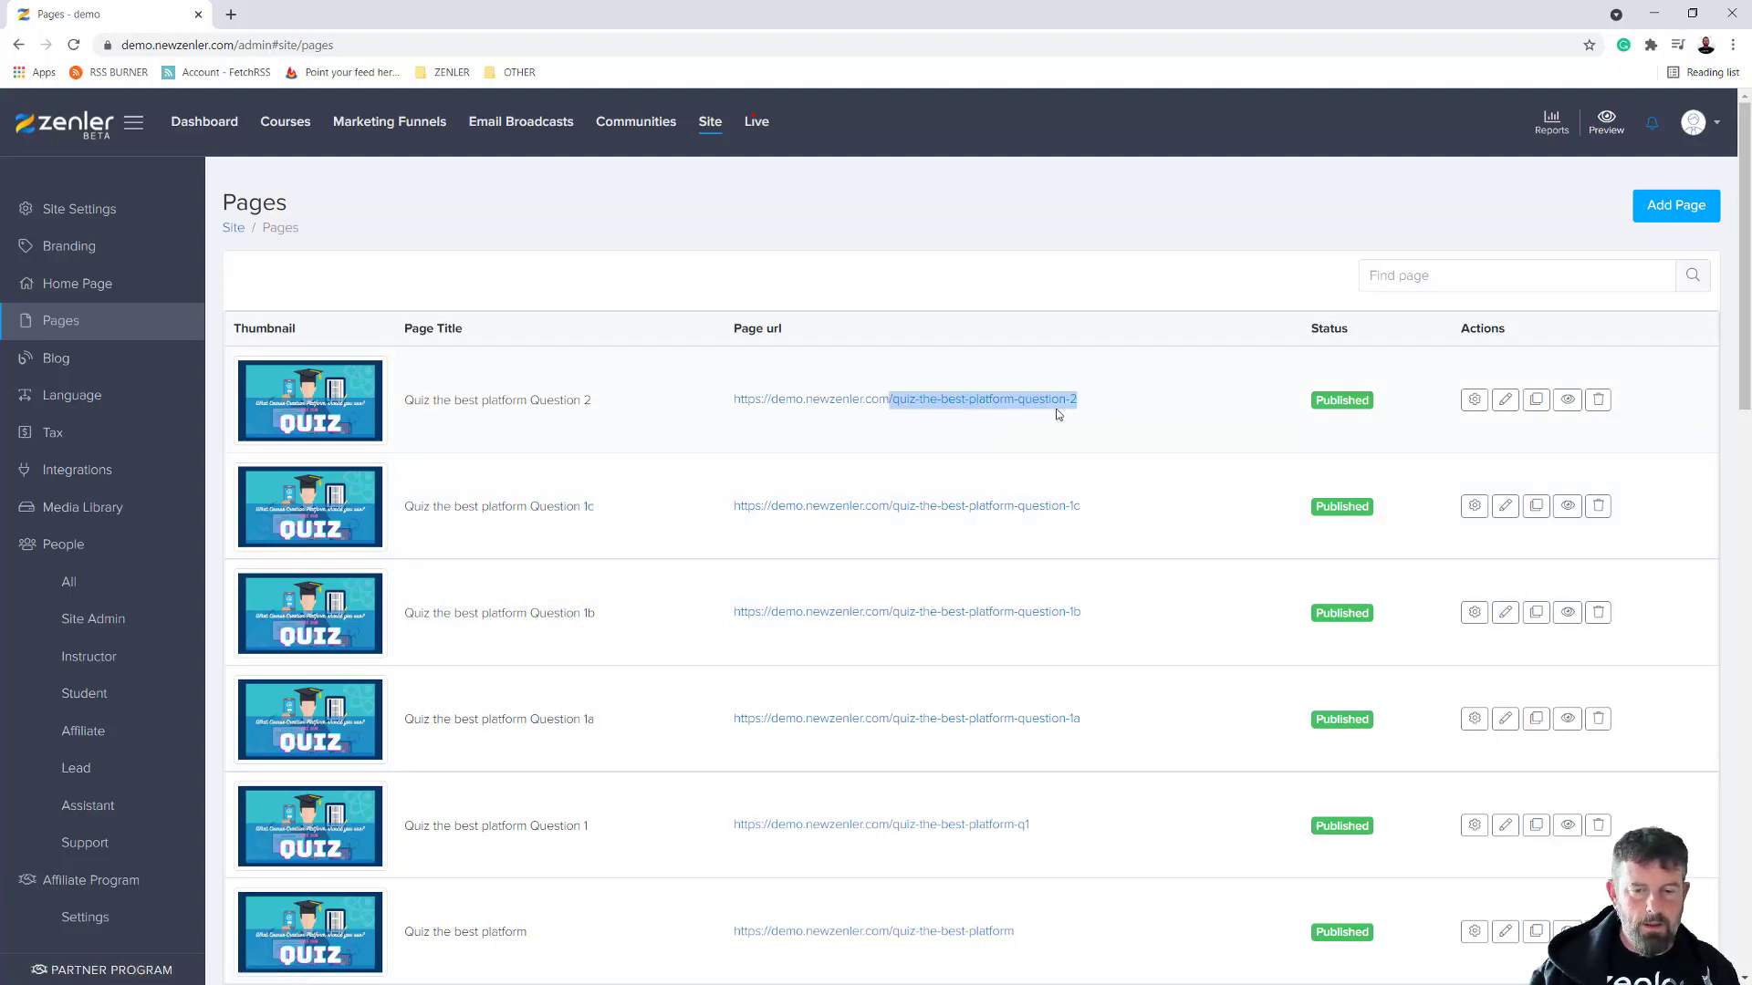
{"action": "left_click", "coordinate": [1505, 507]}
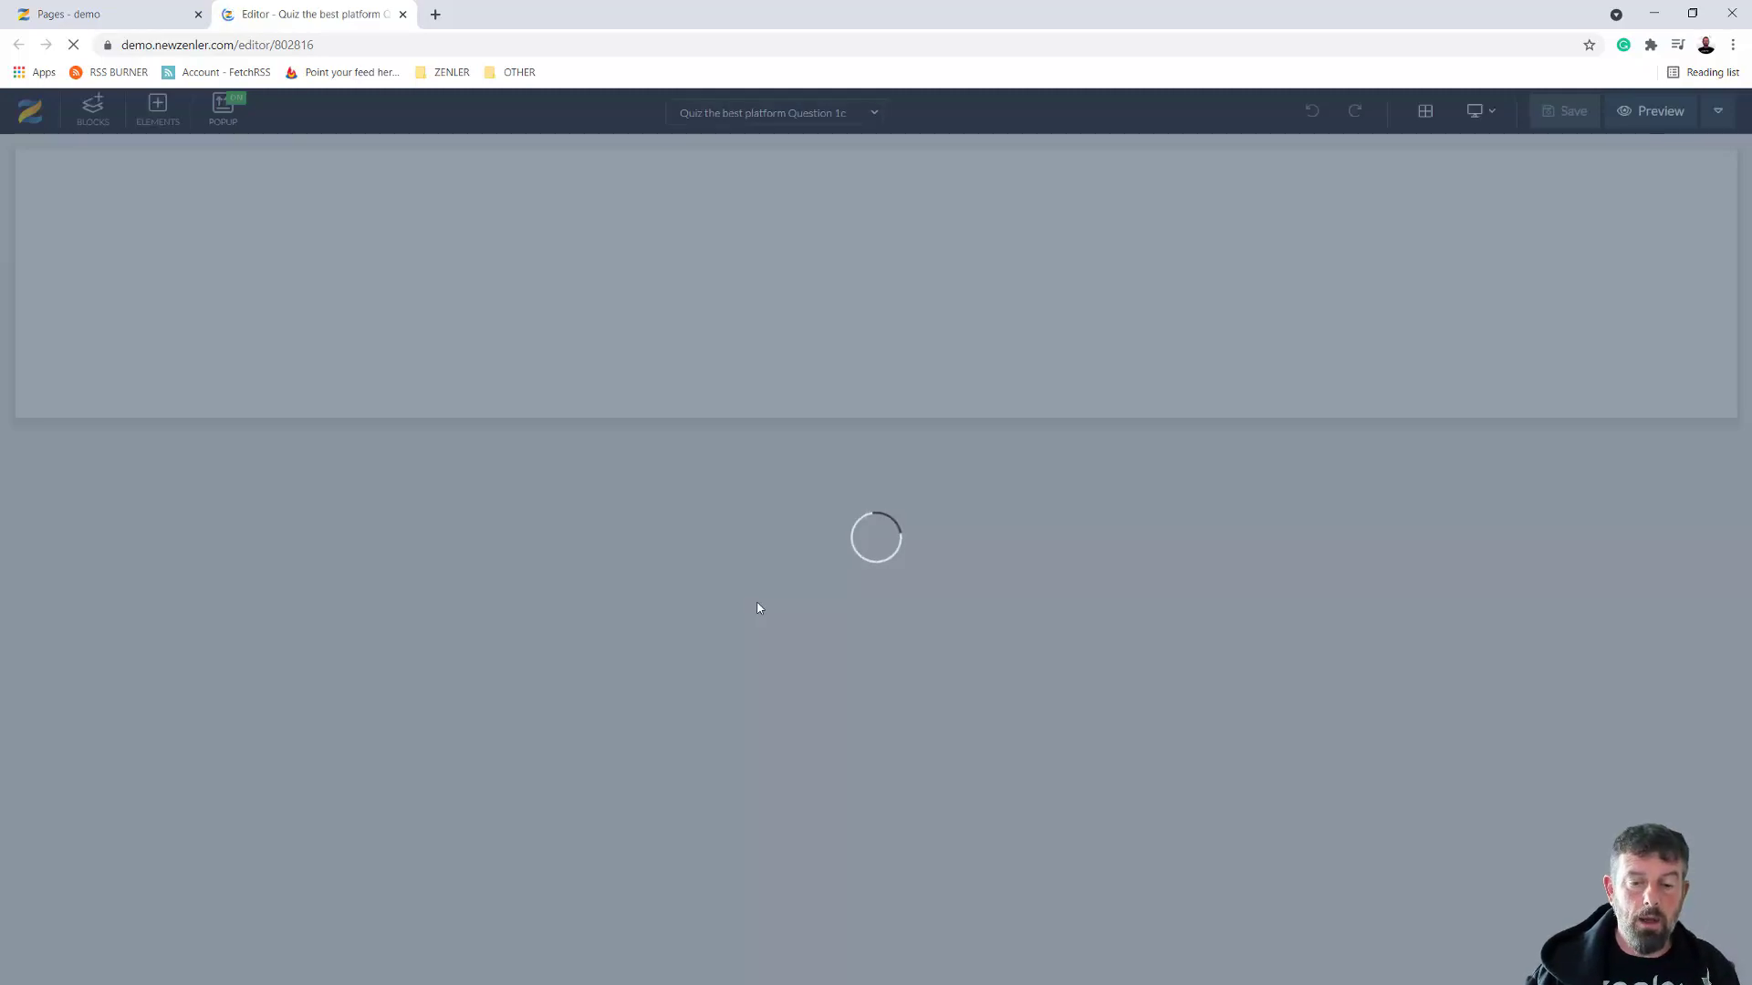
Set the link of the "GO TO QUESTION 2" button on the Question 1c page to the copied Question 2 path and save the page
{"action": "scroll", "coordinate": [1053, 570], "scroll_direction": "down", "scroll_amount": 2}
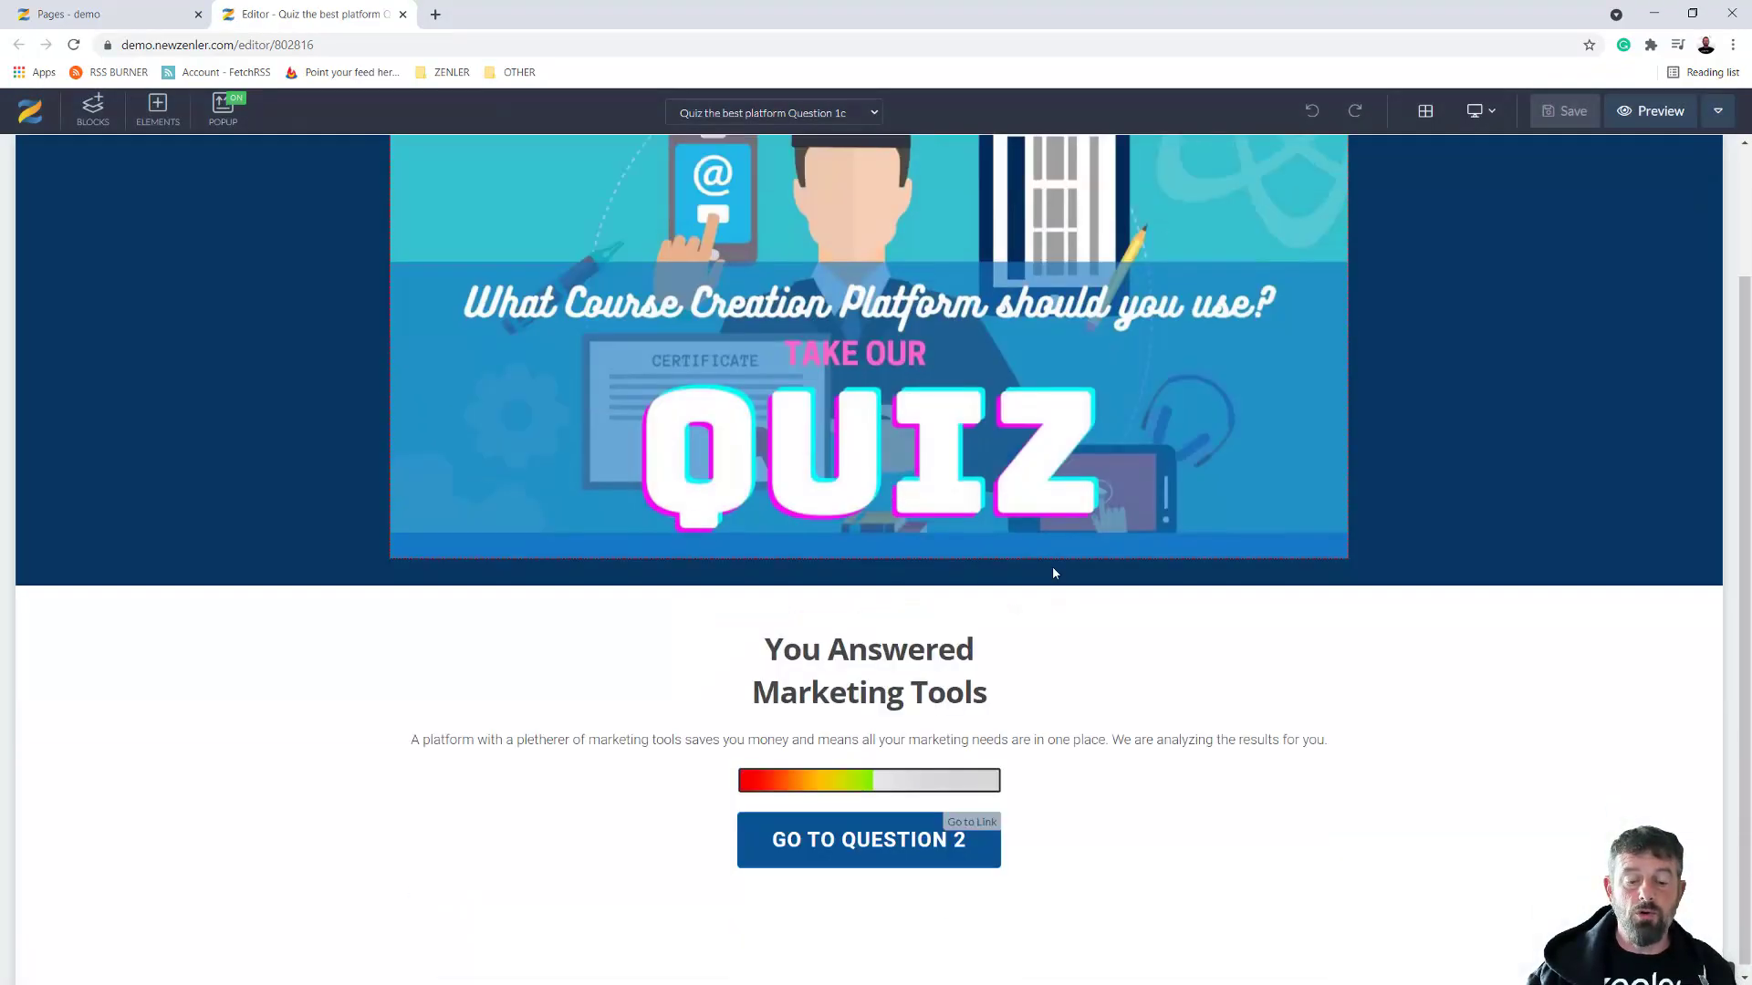
{"action": "left_click", "coordinate": [818, 847]}
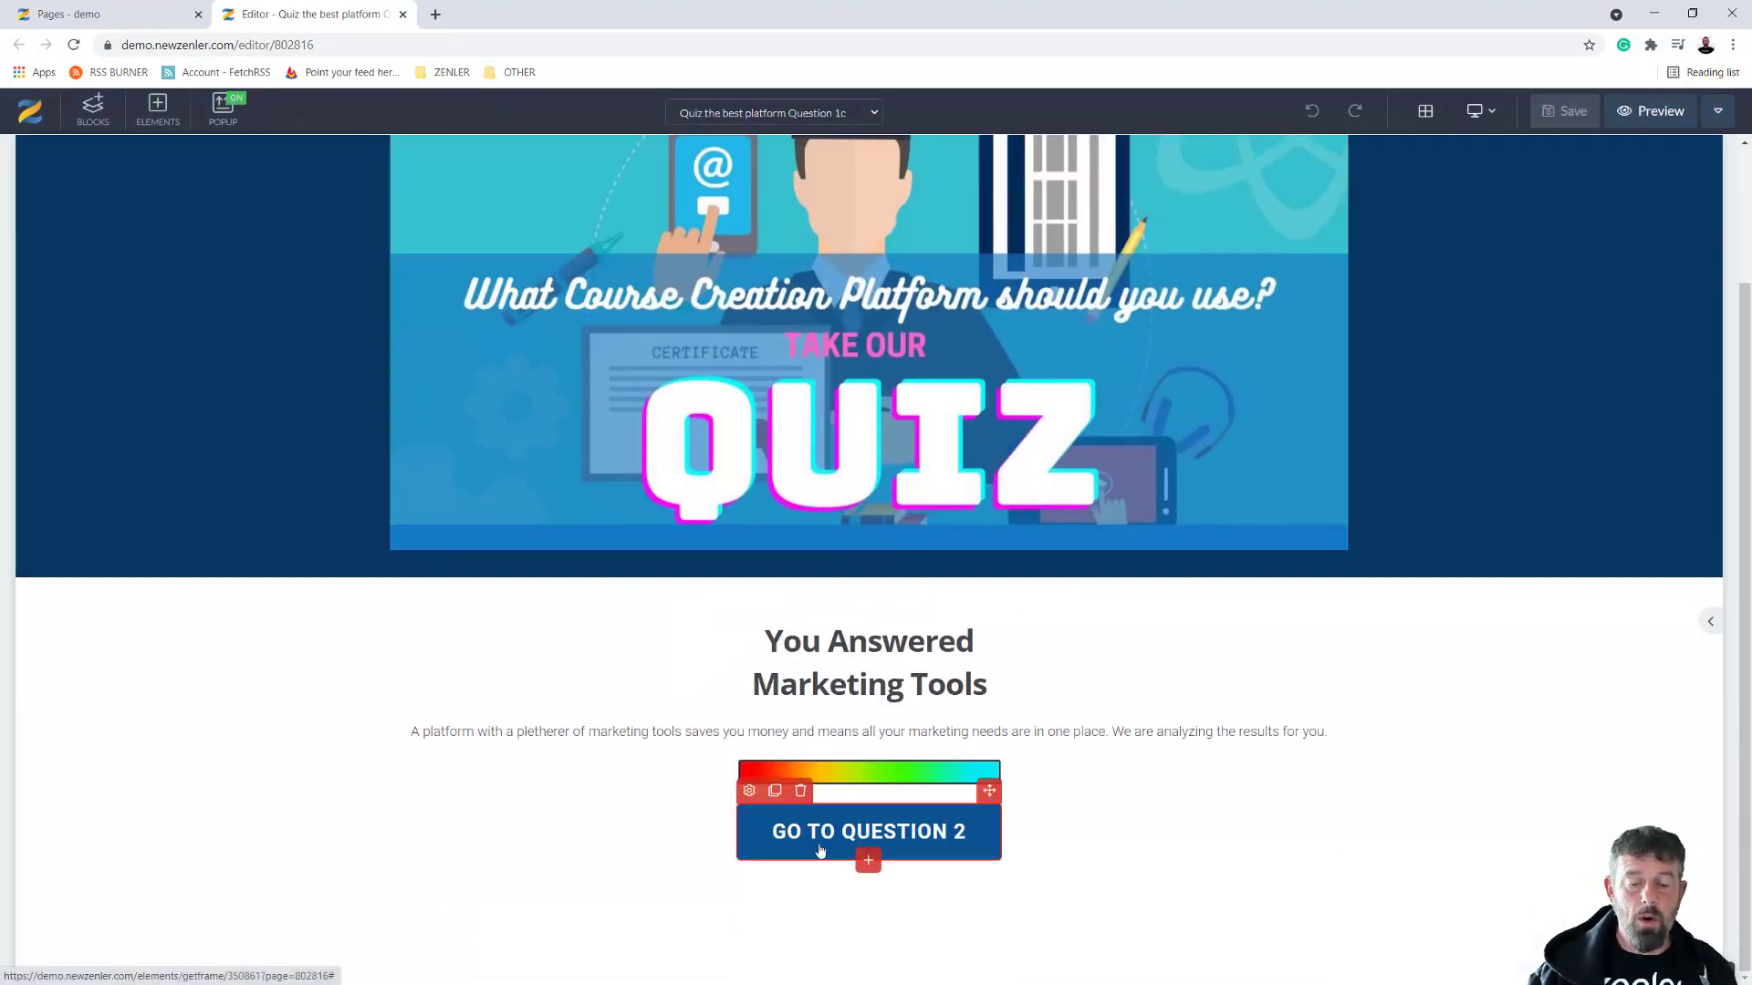
{"action": "left_click", "coordinate": [750, 792]}
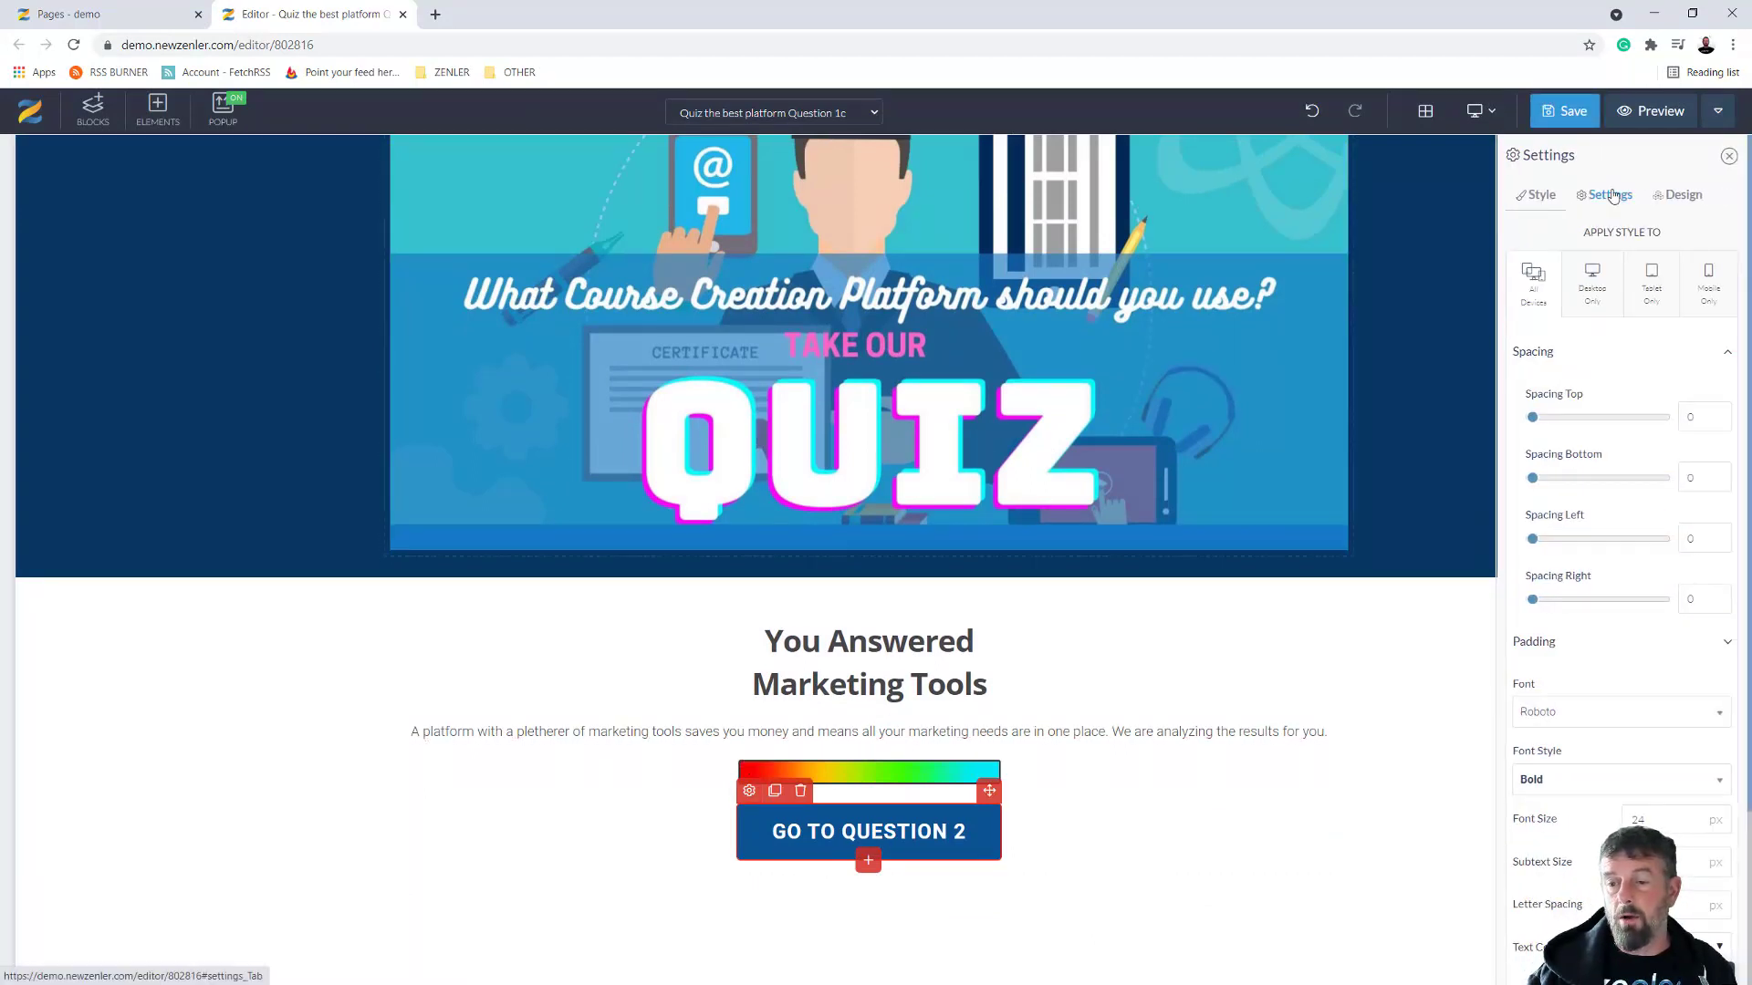
{"action": "left_click", "coordinate": [1612, 196]}
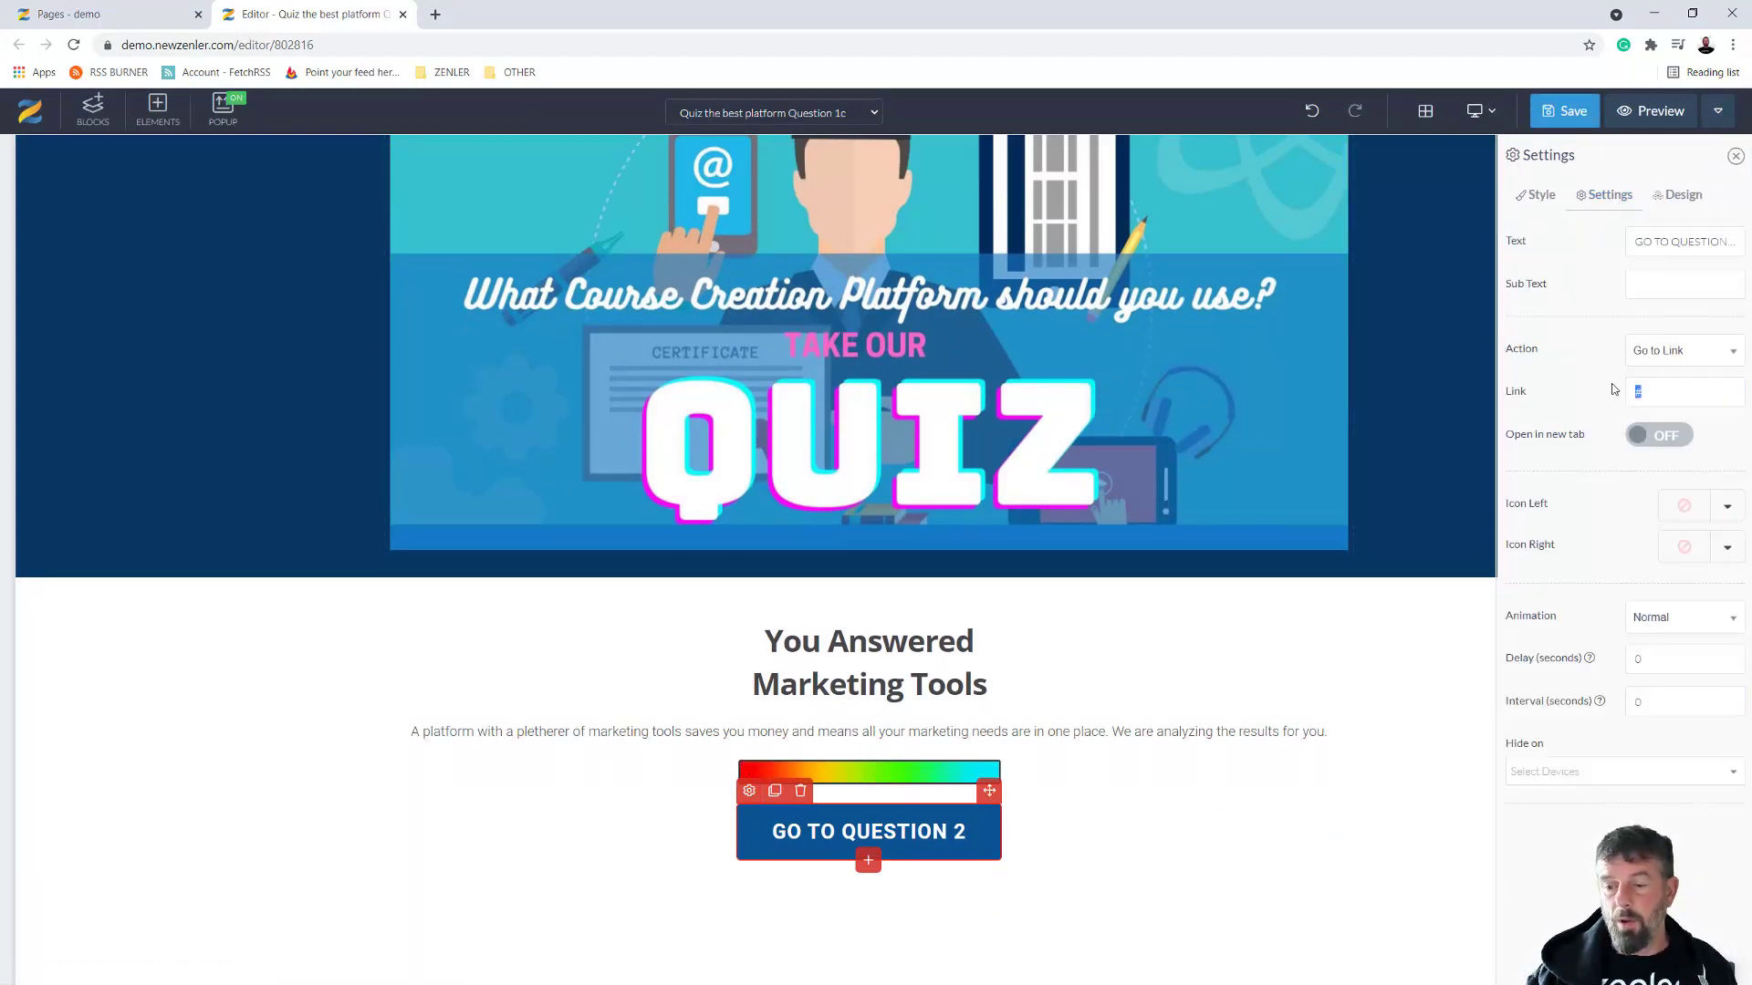
{"action": "key", "text": "ctrl+v"}
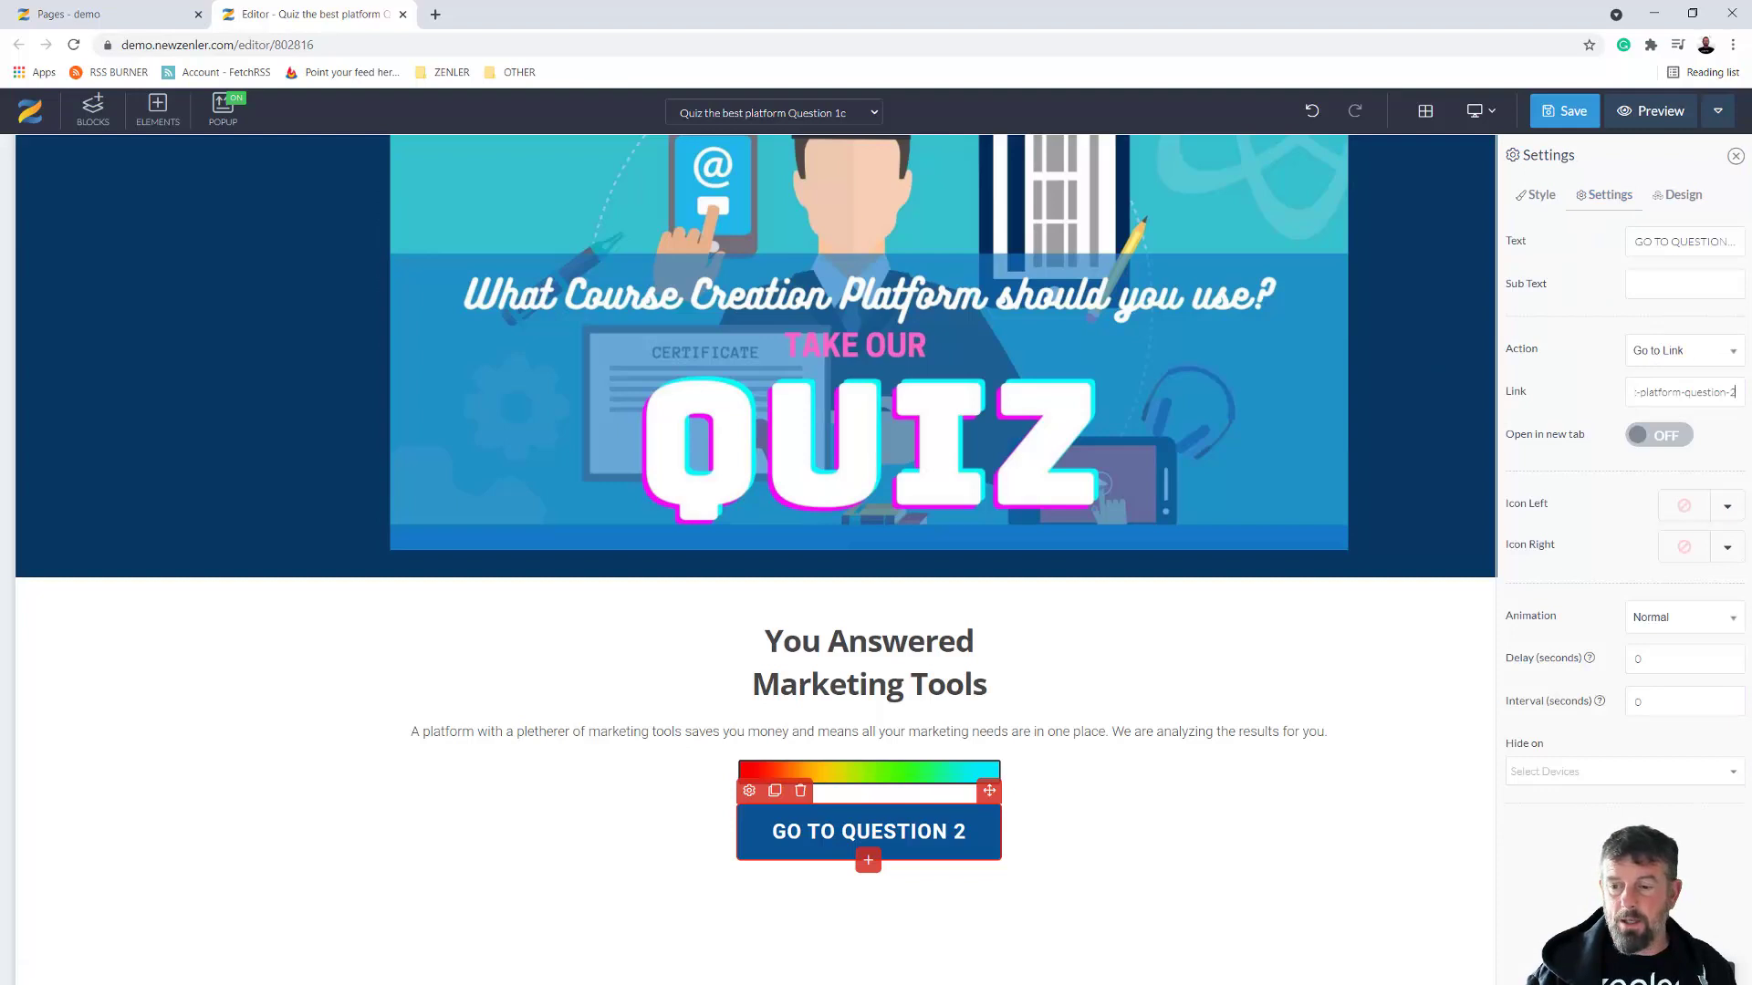
{"action": "left_click", "coordinate": [1548, 127]}
Open the Question 1b and Question 1a pages in separate editors and close the Question 1c editor
{"action": "left_click", "coordinate": [114, 18]}
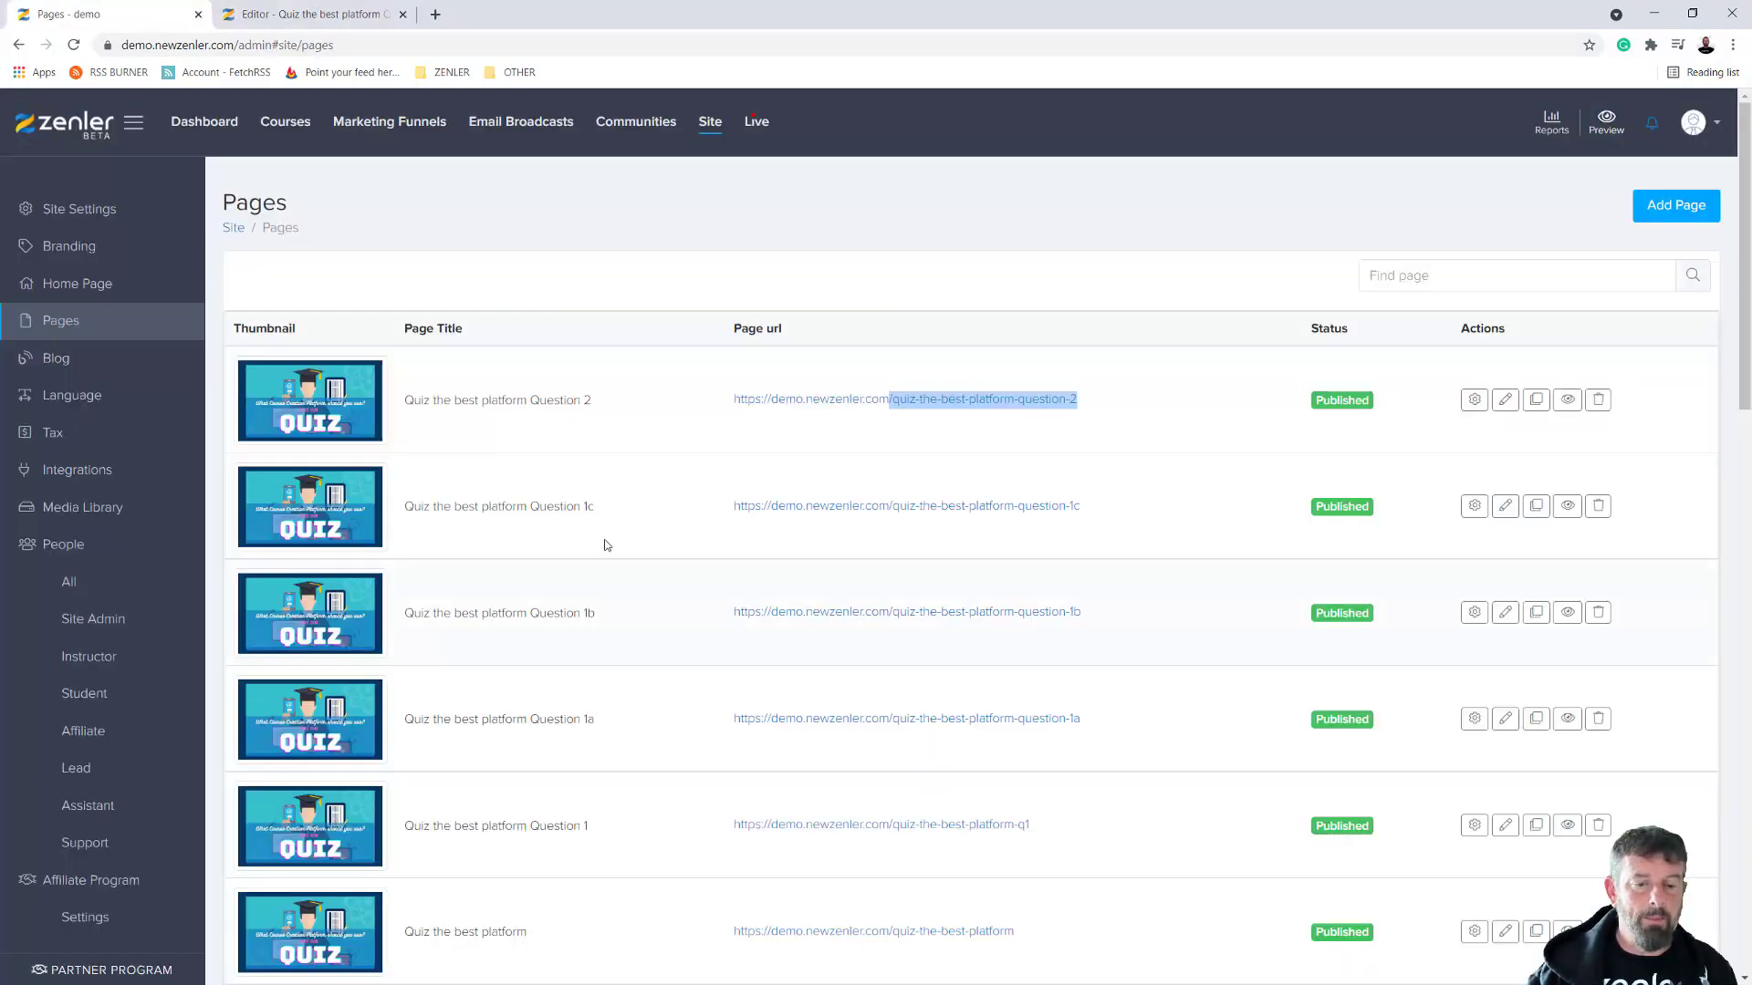
{"action": "left_click", "coordinate": [1506, 612]}
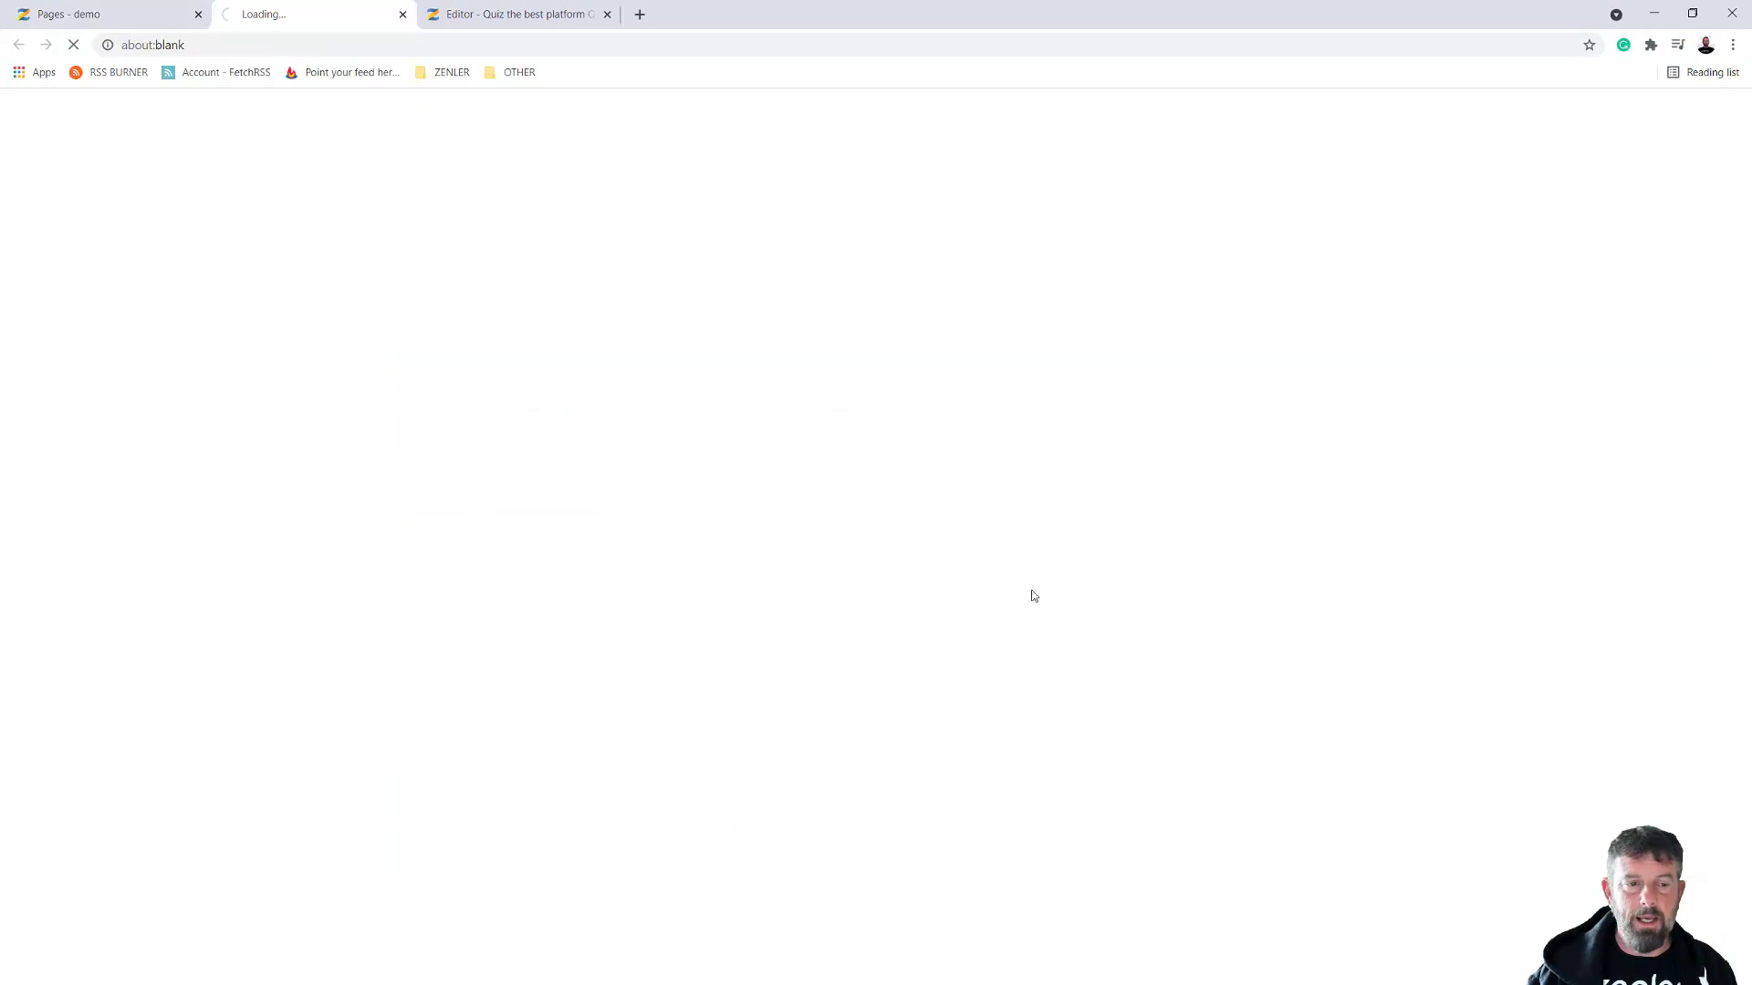
{"action": "left_click", "coordinate": [119, 14]}
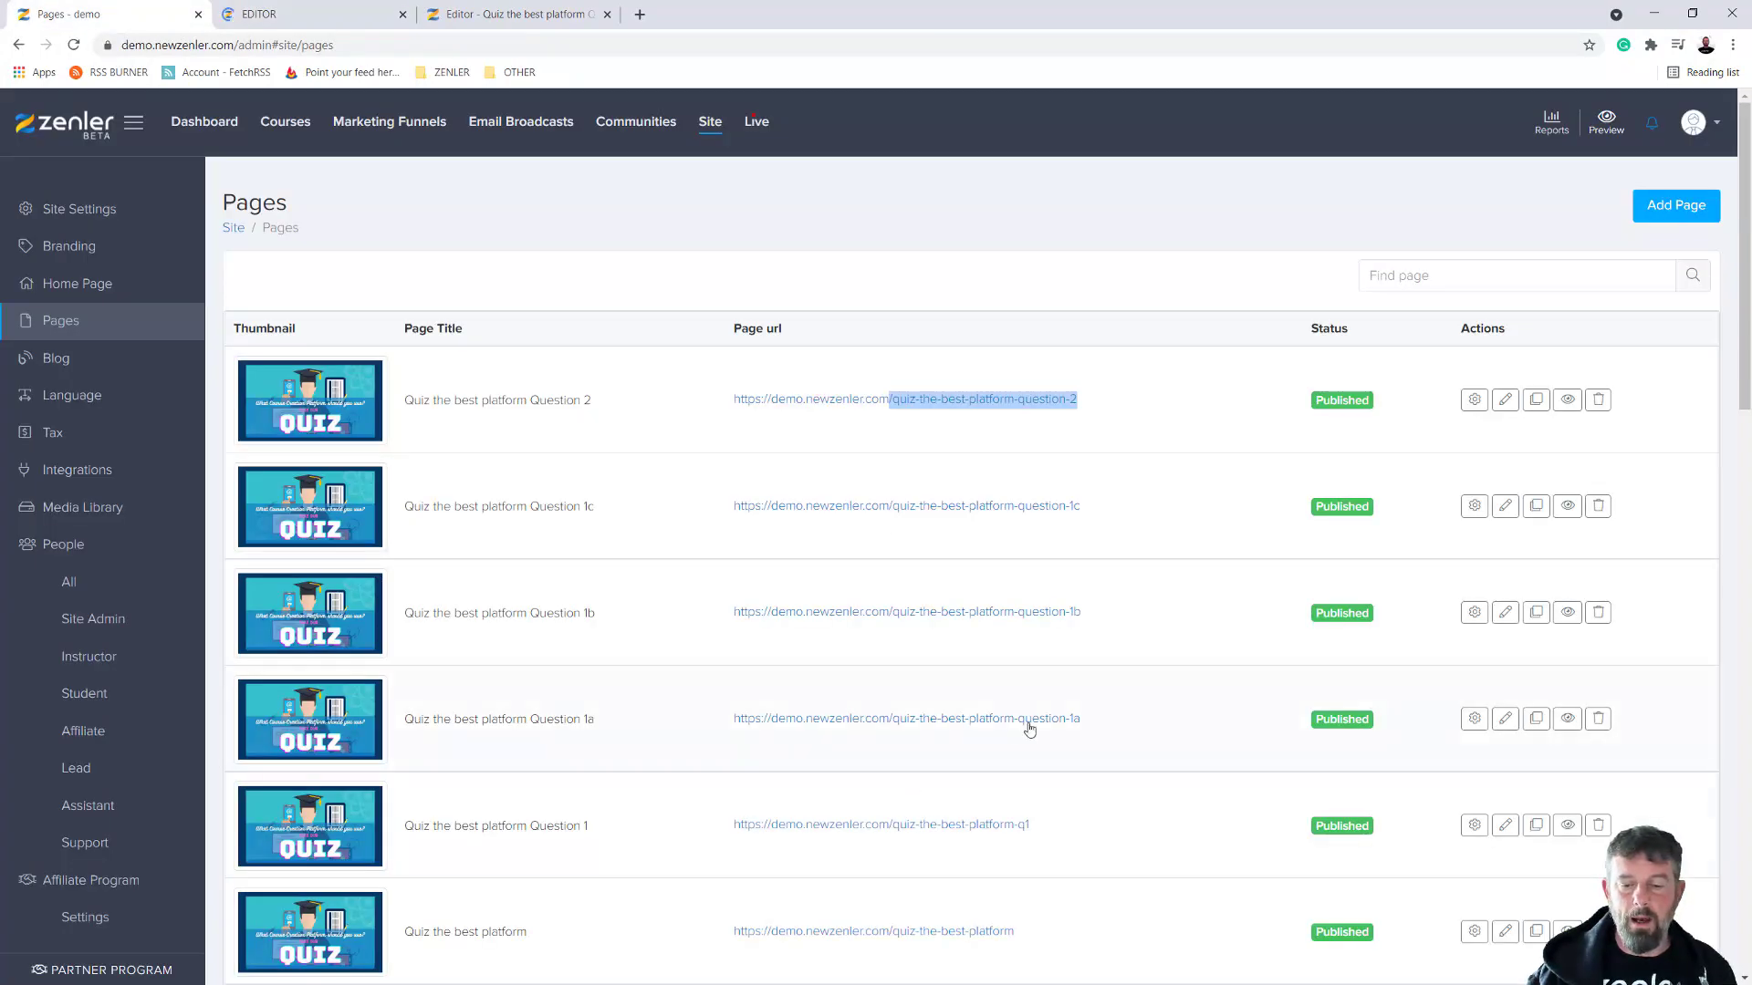
{"action": "left_click", "coordinate": [1505, 718]}
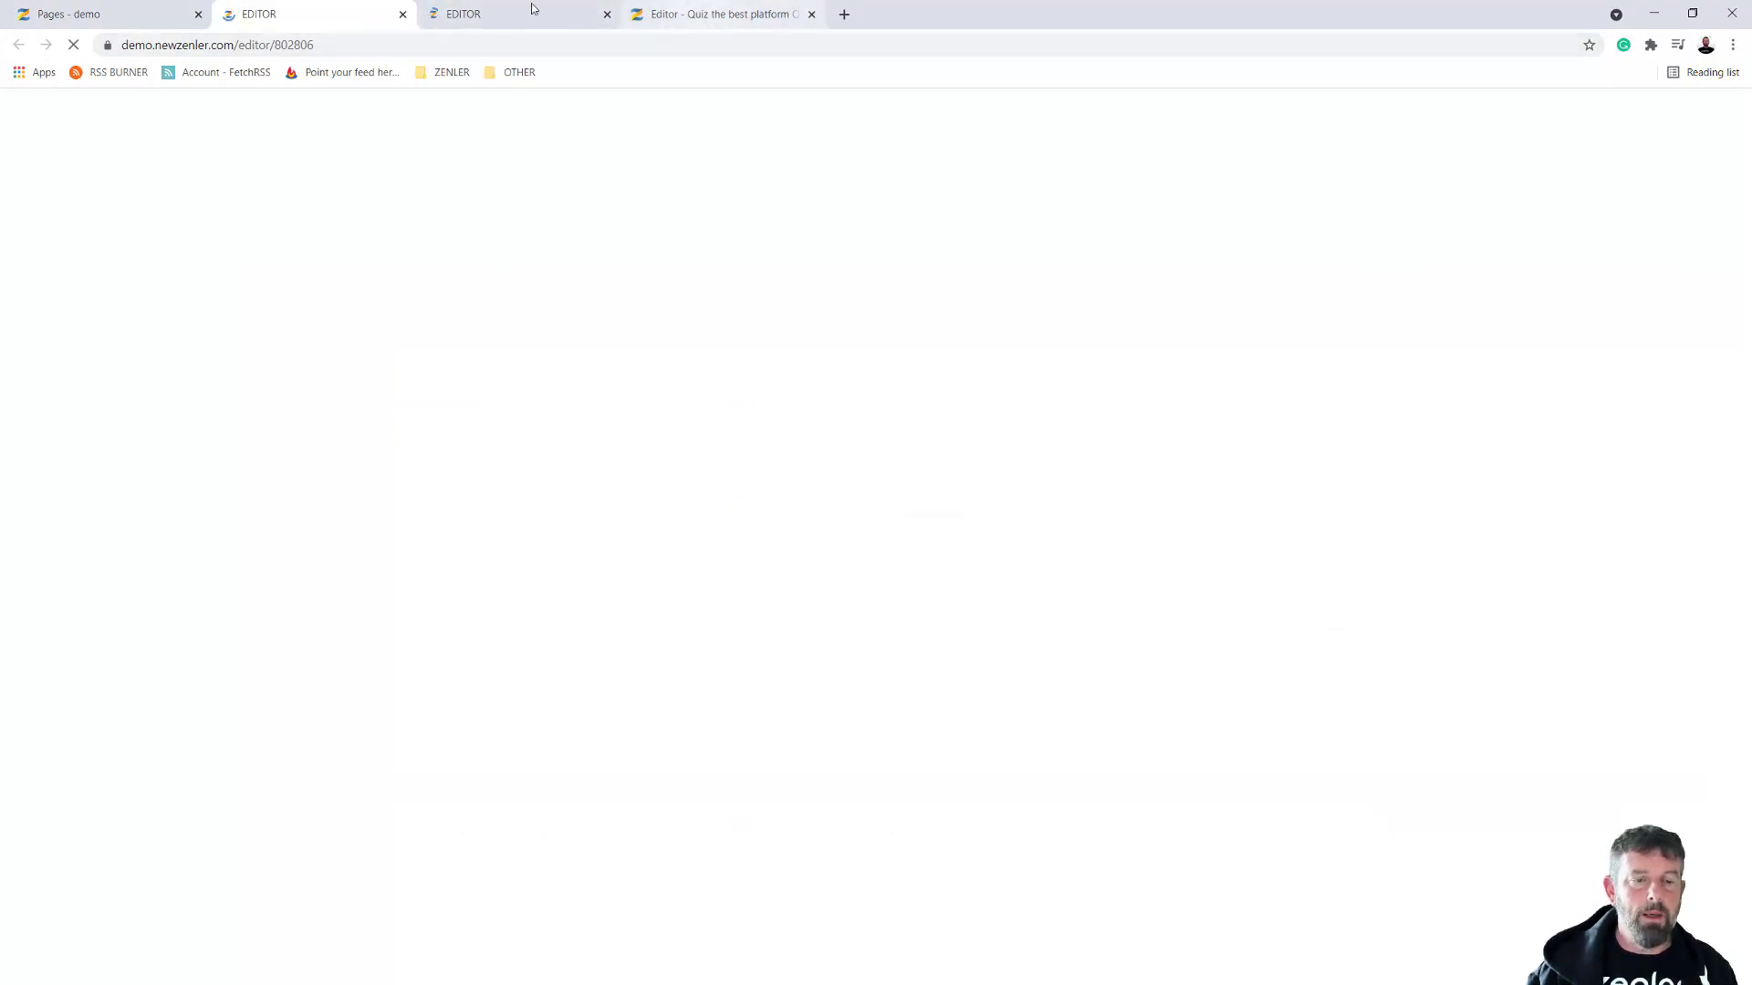
{"action": "left_click", "coordinate": [746, 22]}
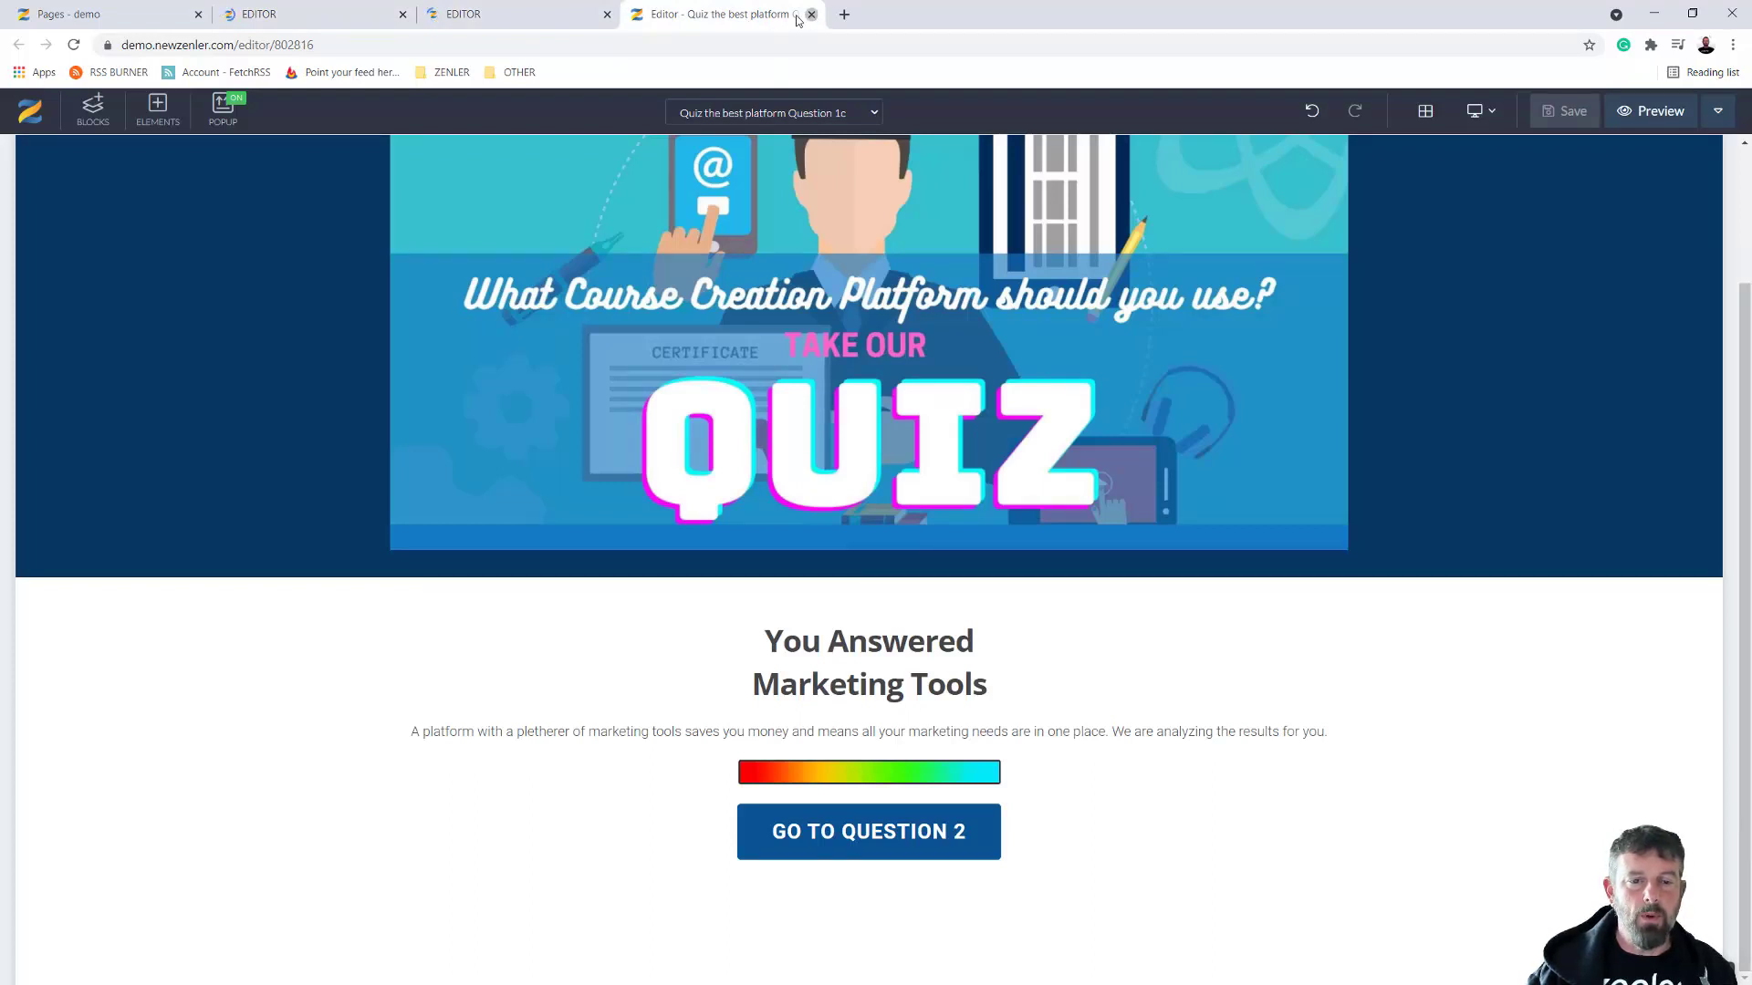
{"action": "left_click", "coordinate": [810, 15]}
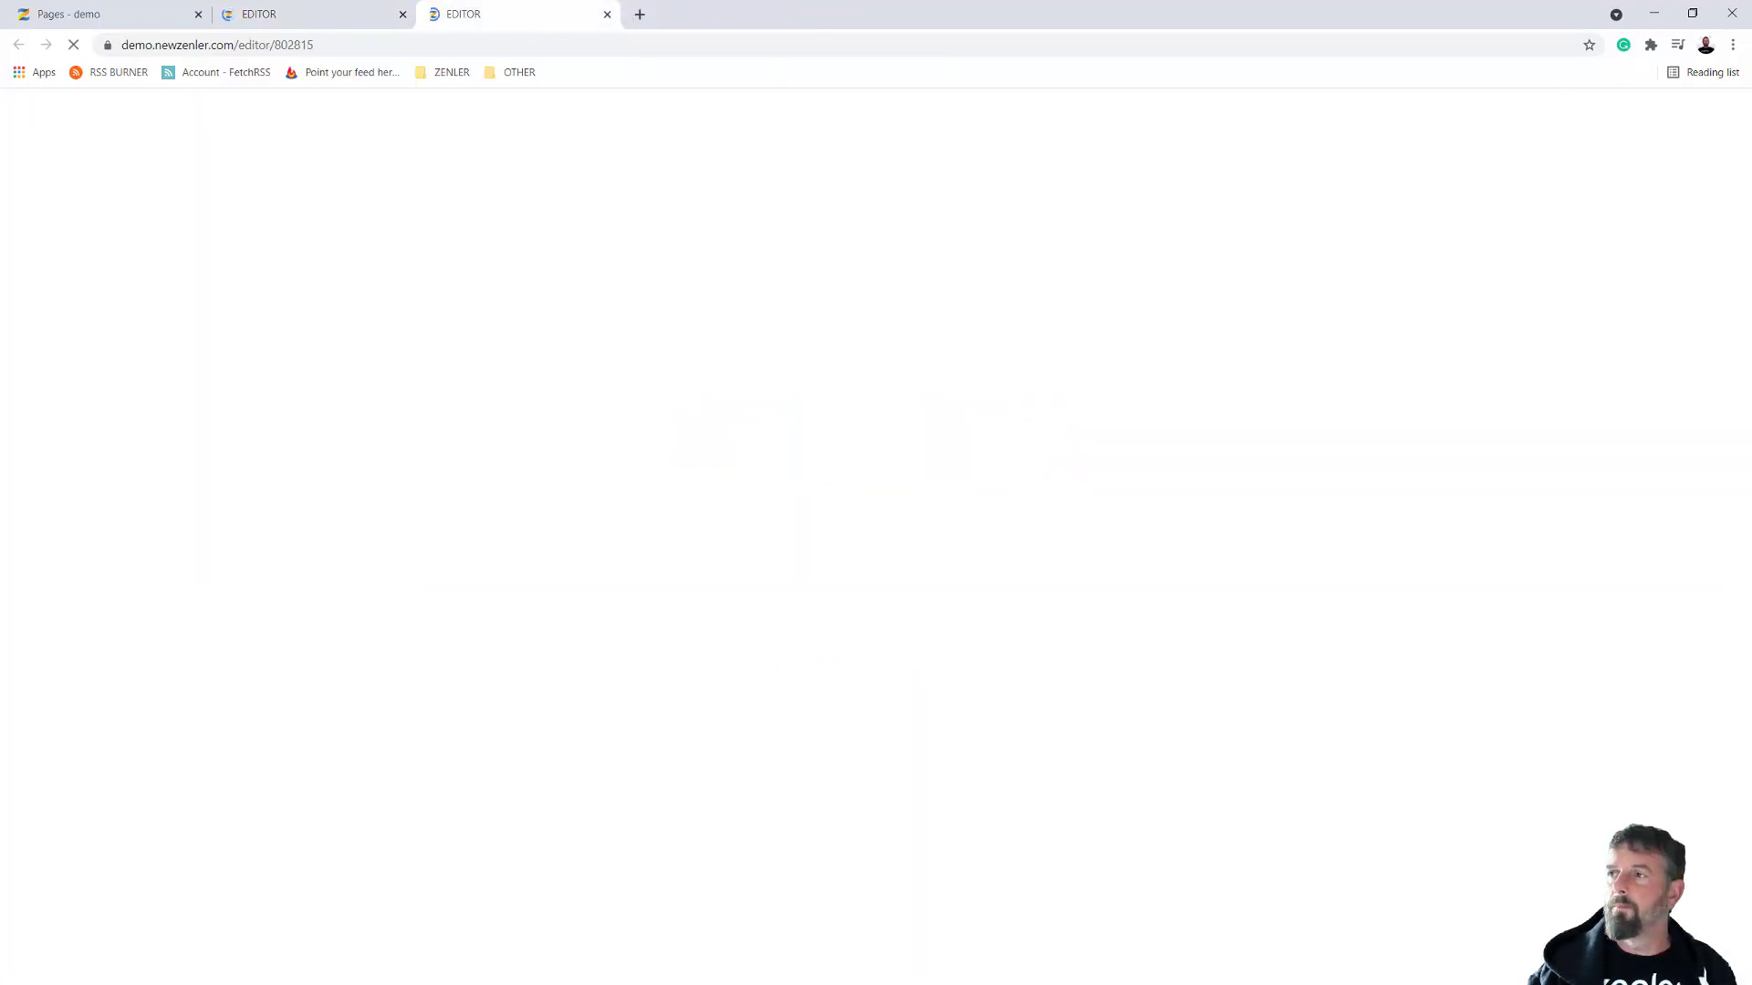
Replace the "GO TO QUESTION 2" button's link on the Question 1b page with the copied Question 2 path and save the page
{"action": "scroll", "coordinate": [928, 882], "scroll_direction": "down", "scroll_amount": 2}
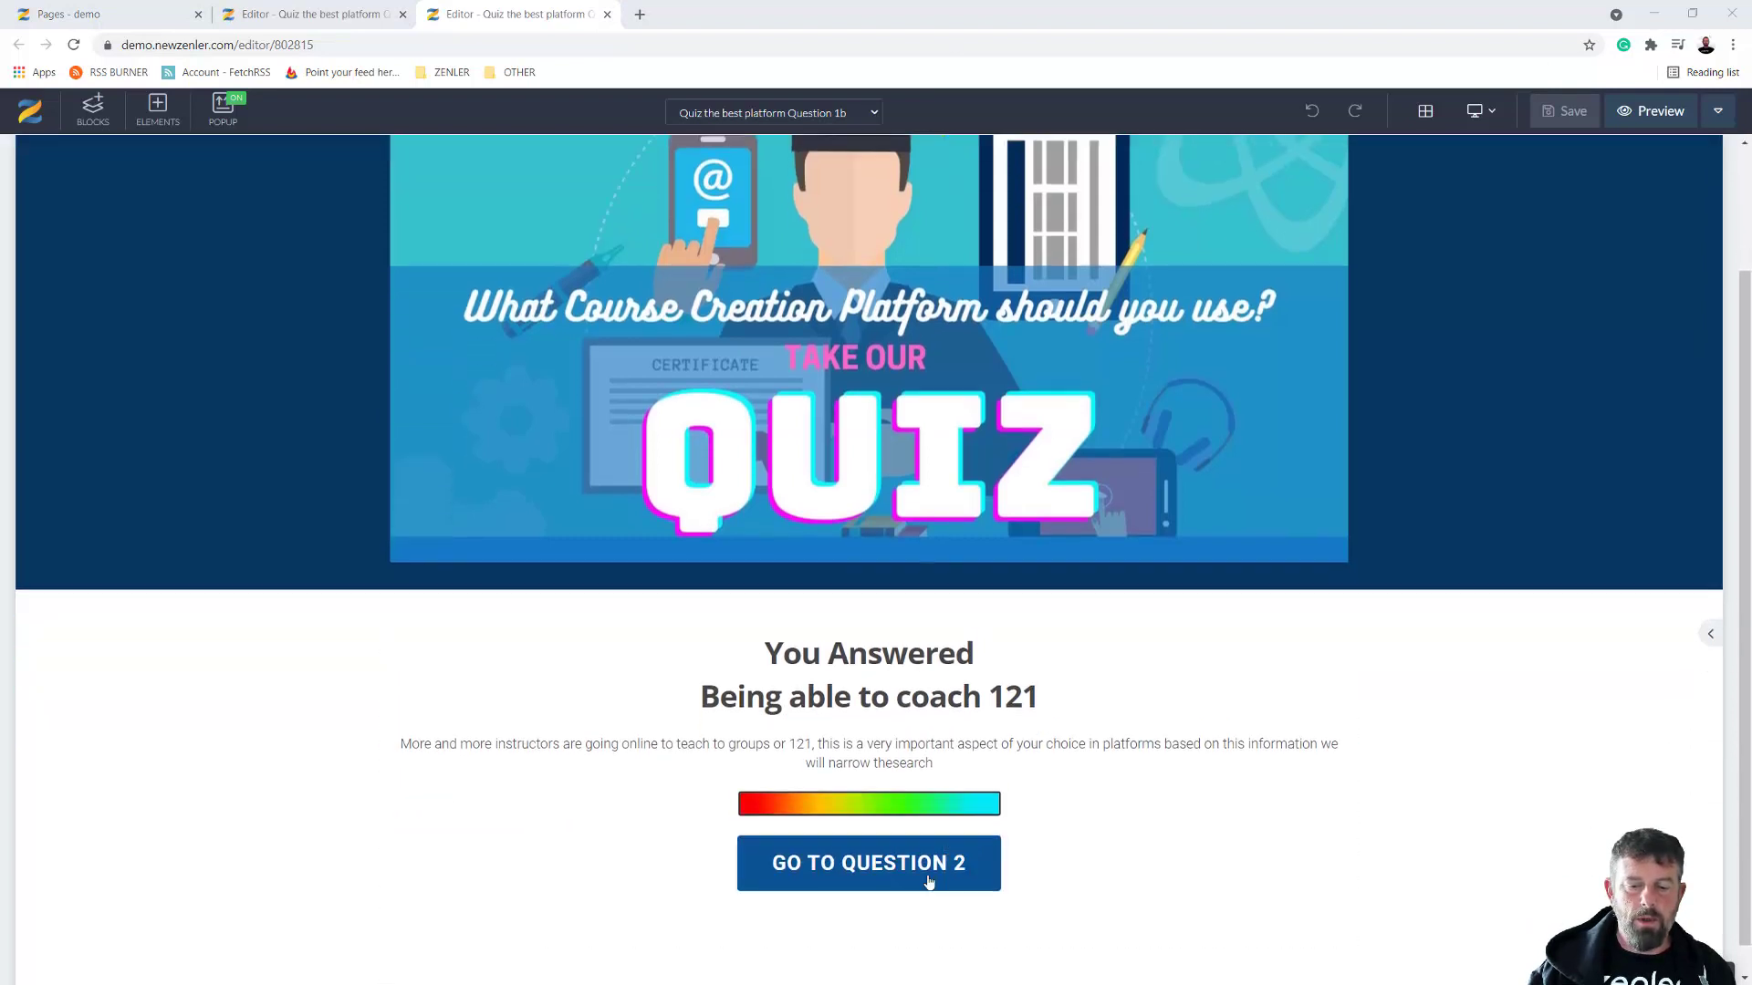
{"action": "left_click", "coordinate": [860, 837]}
{"action": "left_click", "coordinate": [749, 791]}
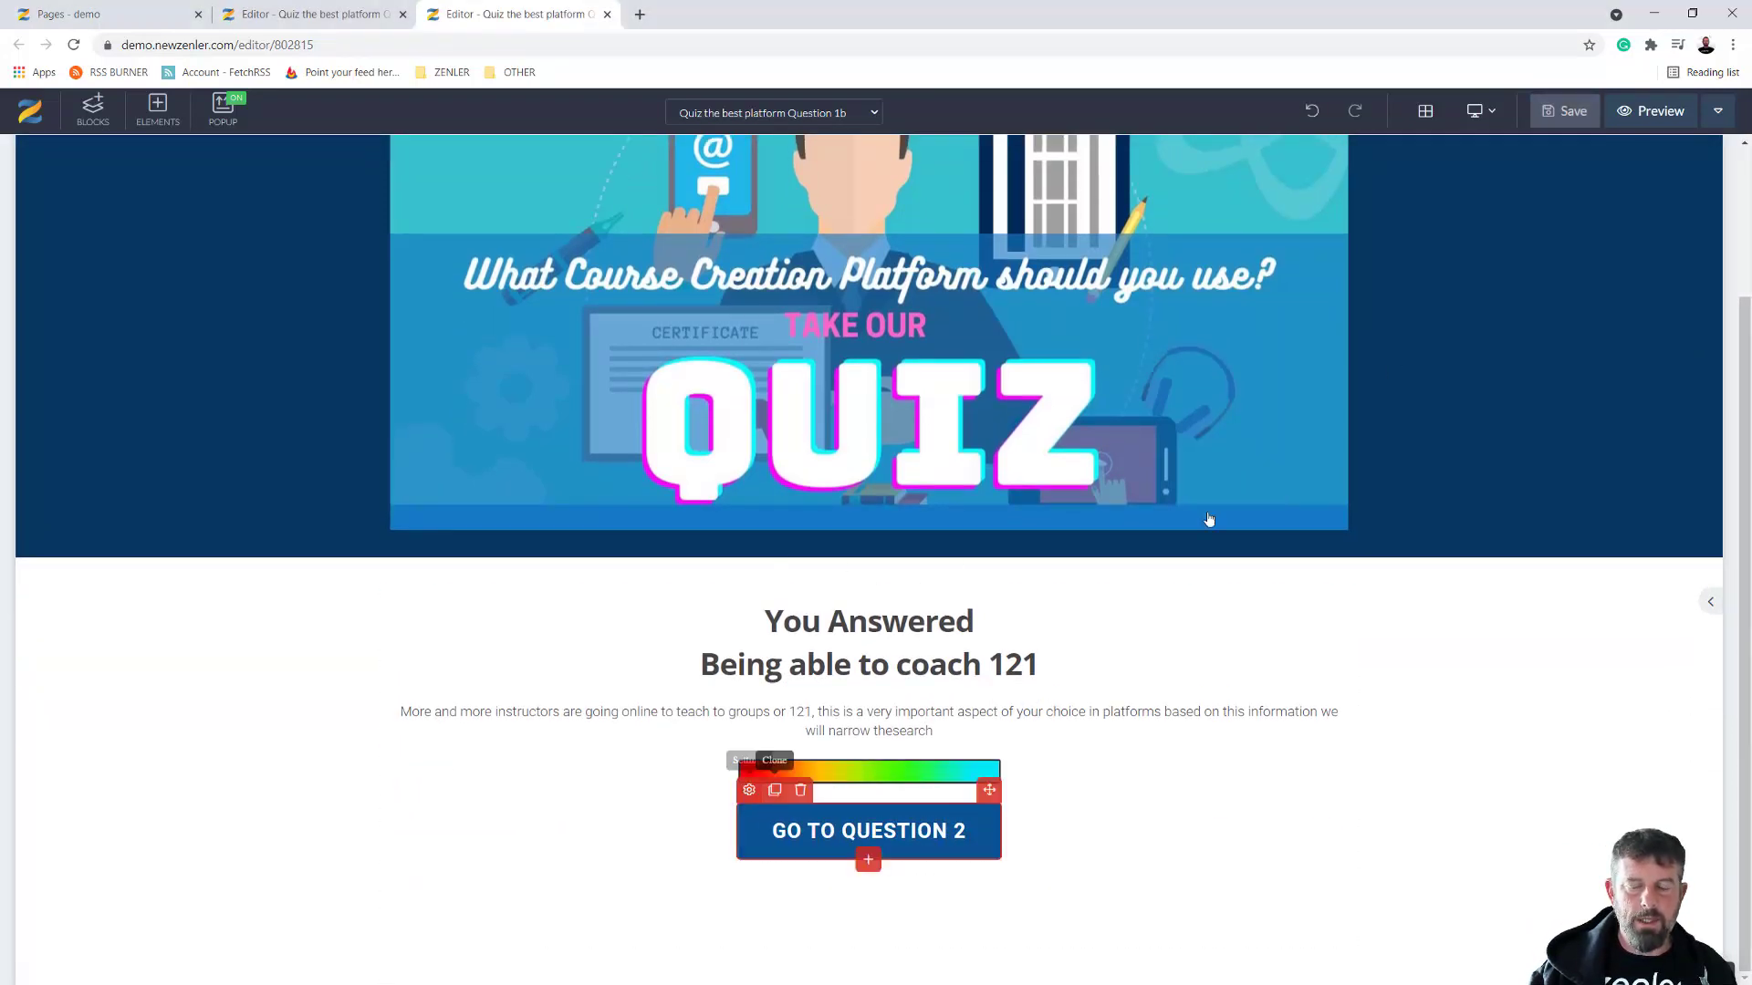
{"action": "left_click", "coordinate": [1609, 195]}
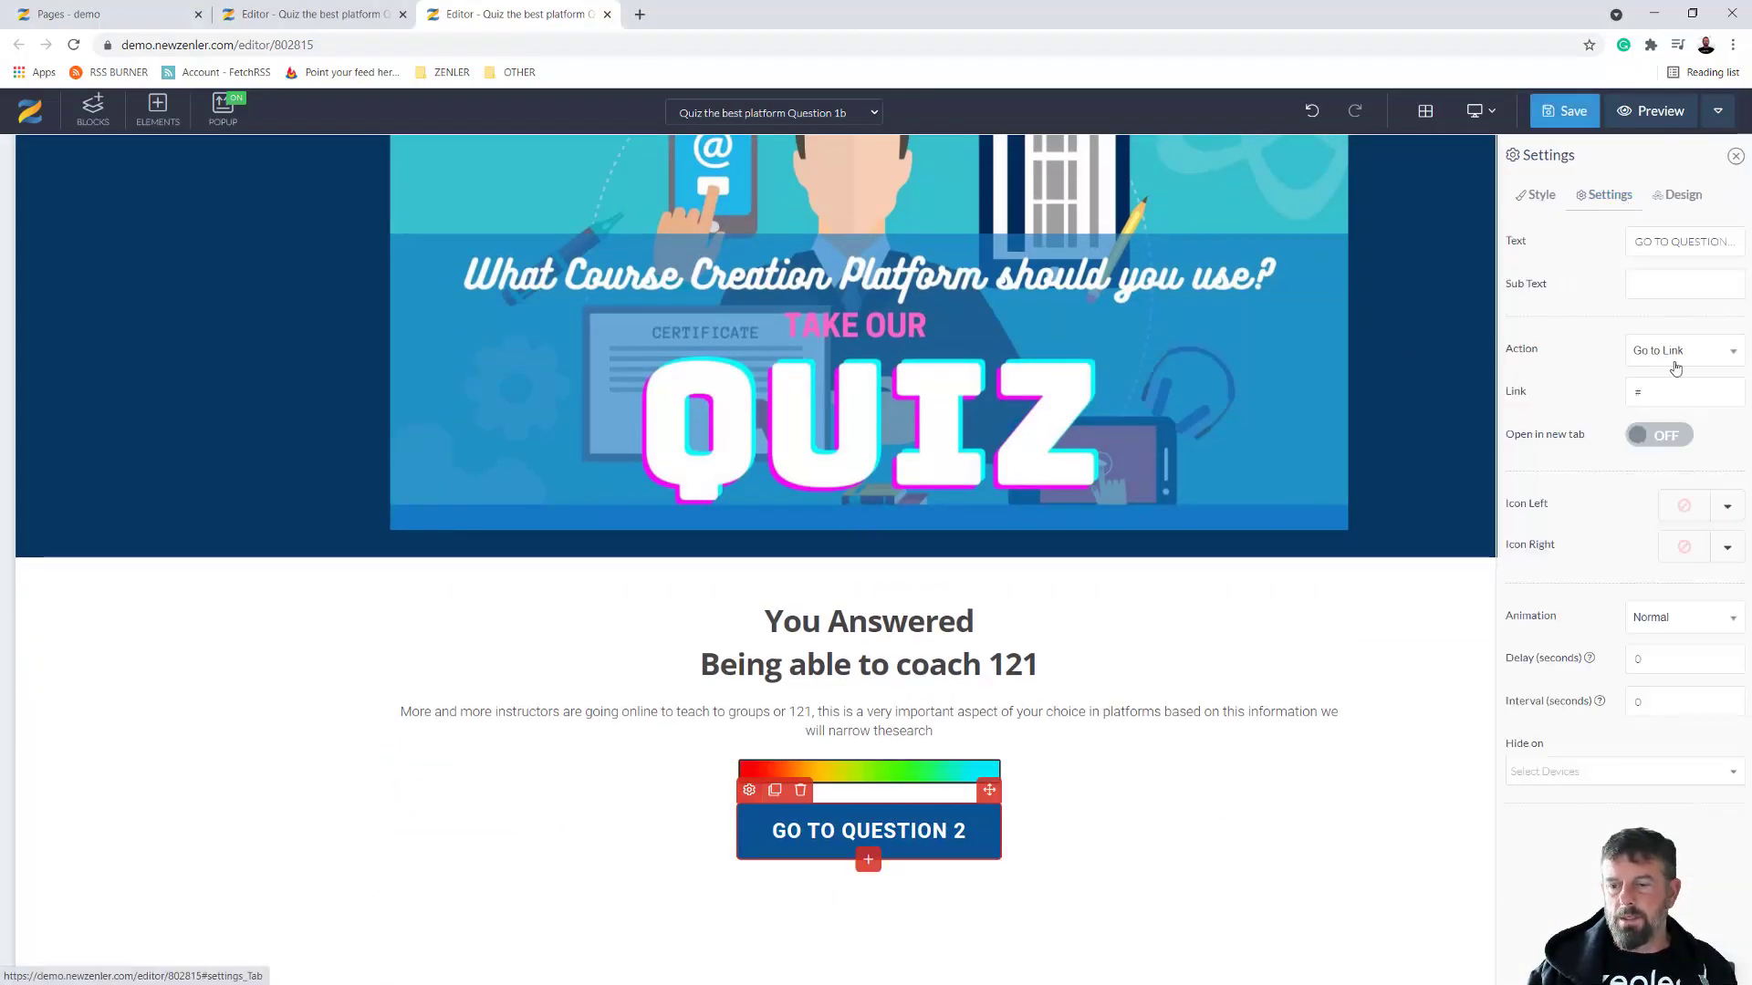
{"action": "double_click", "coordinate": [1639, 392]}
{"action": "key", "text": "ctrl+v"}
{"action": "left_click", "coordinate": [1573, 123]}
Replace the "GO TO QUESTION 2" button's link on the Question 1a page with the copied Question 2 path, save, and close both page editors
{"action": "left_click", "coordinate": [310, 13]}
{"action": "scroll", "coordinate": [1056, 793], "scroll_direction": "down", "scroll_amount": 2}
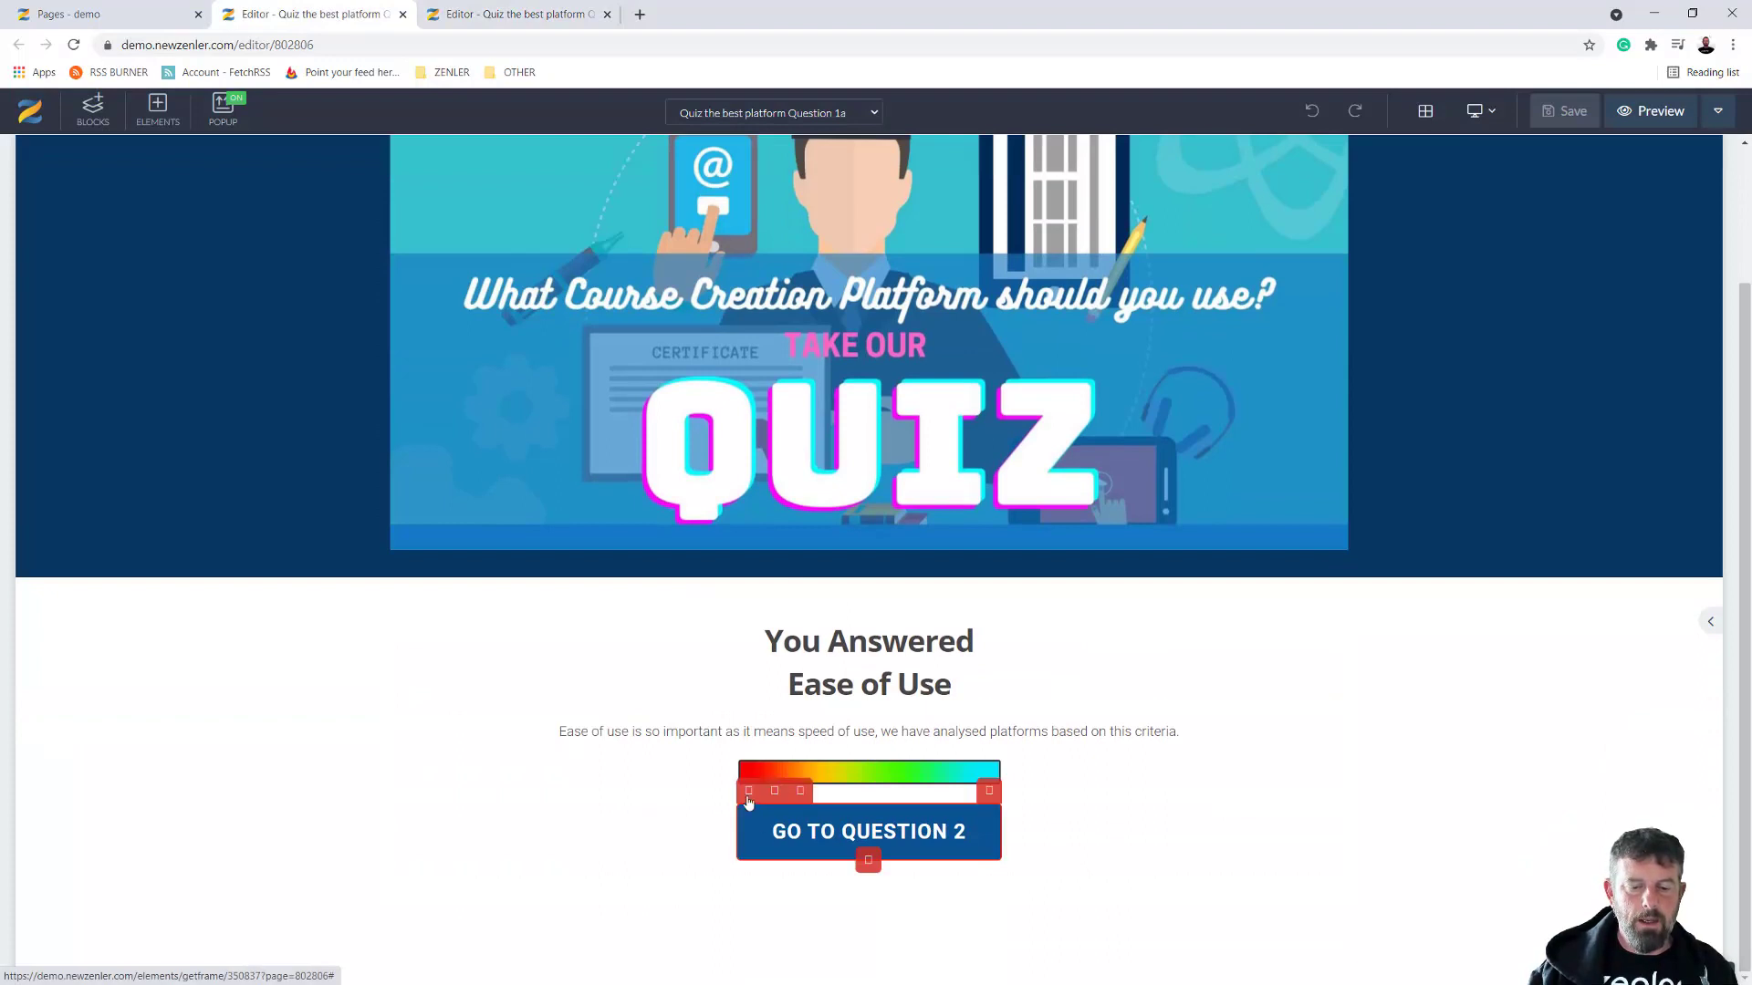
{"action": "left_click", "coordinate": [749, 791]}
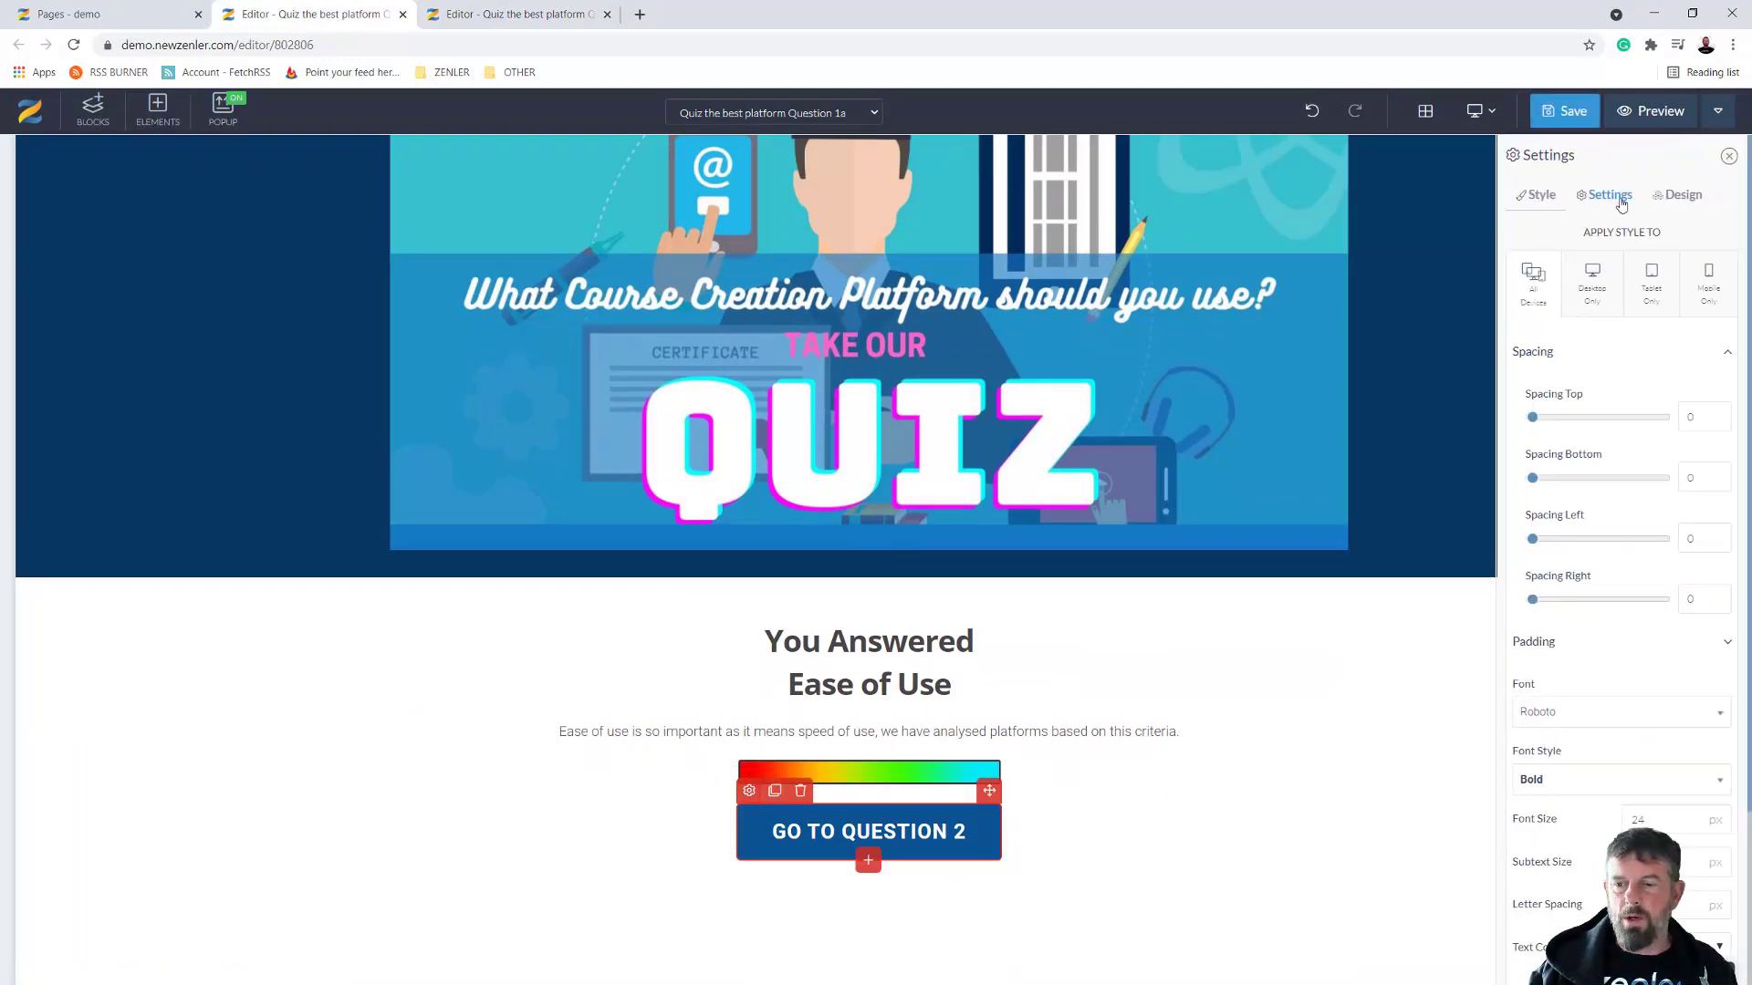
{"action": "left_click", "coordinate": [1621, 202]}
{"action": "left_click_drag", "start_coordinate": [1642, 391], "coordinate": [1616, 404]}
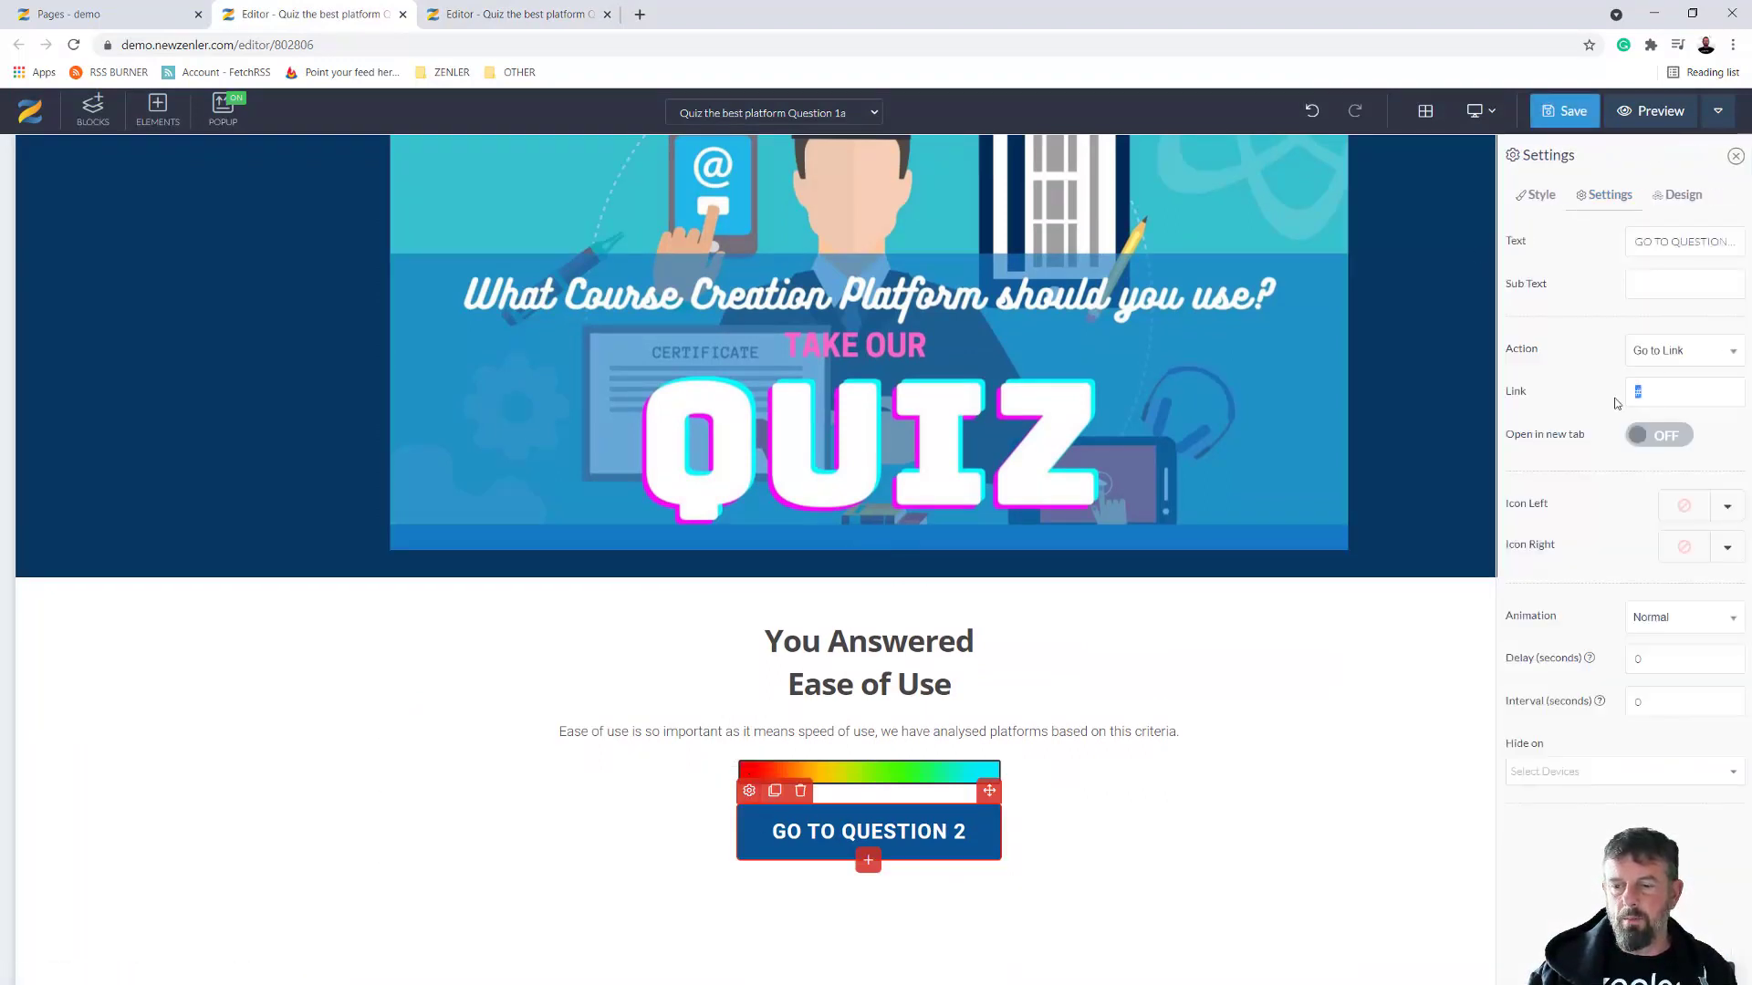
{"action": "key", "text": "ctrl+v"}
{"action": "left_click", "coordinate": [1553, 119]}
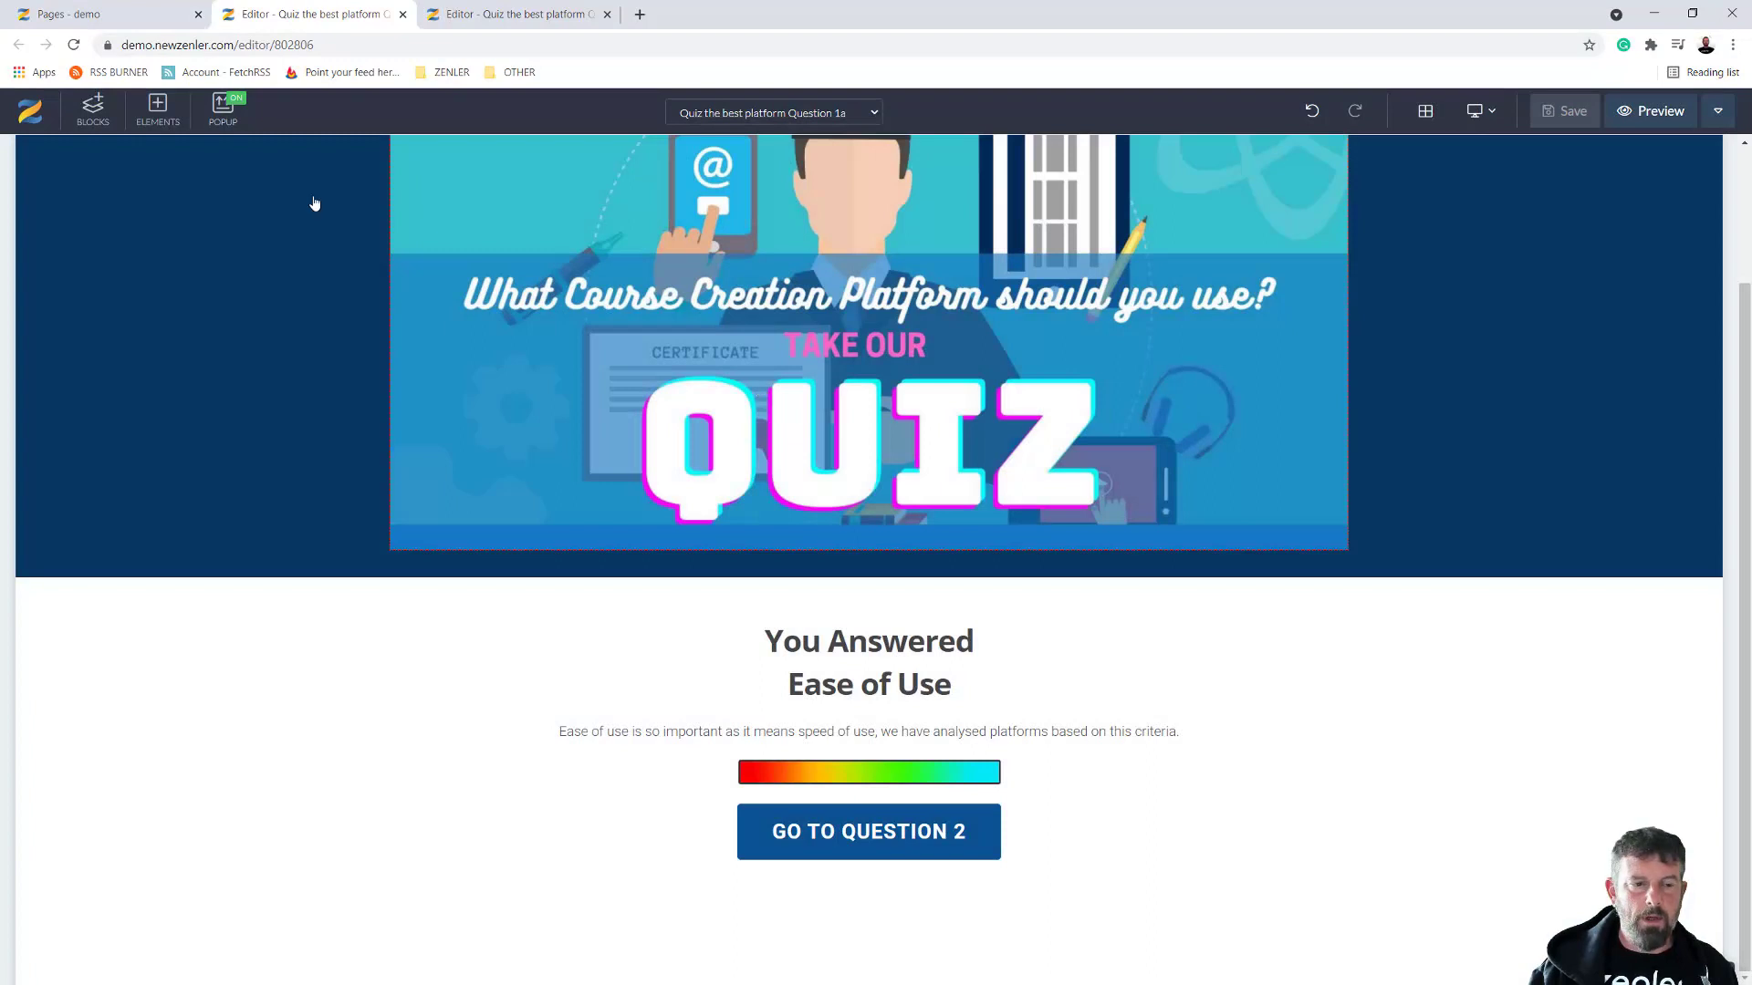
{"action": "left_click", "coordinate": [608, 15]}
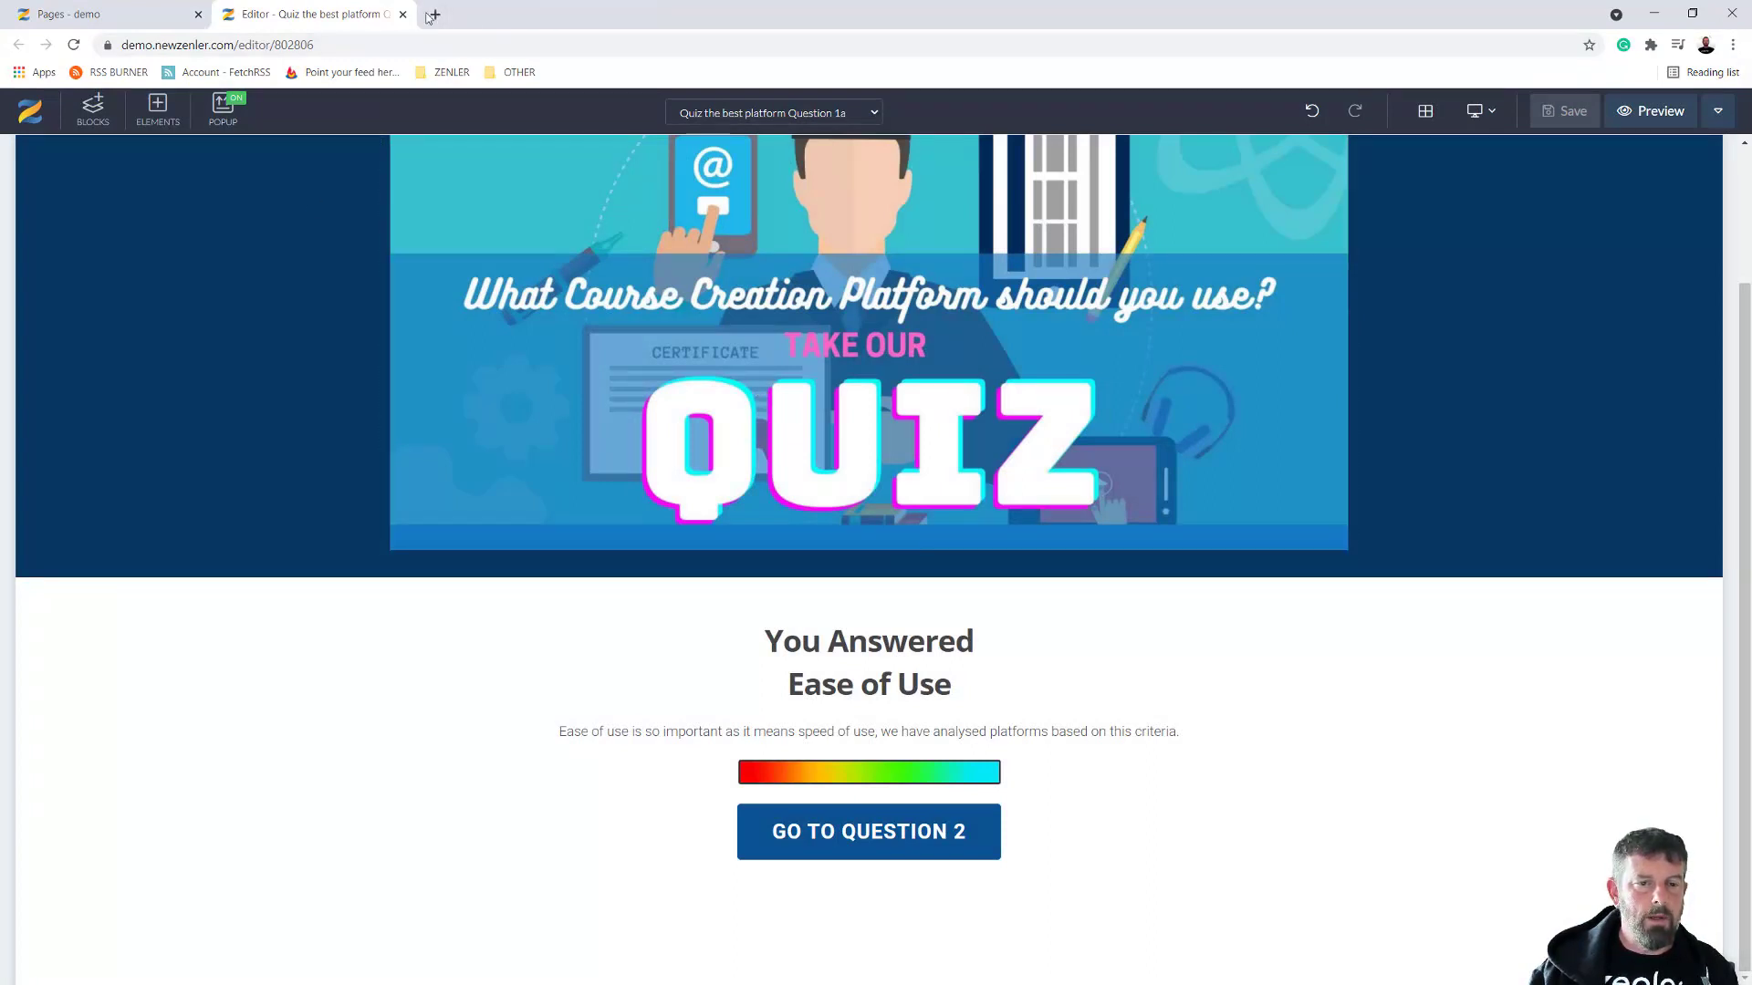
{"action": "left_click", "coordinate": [402, 15]}
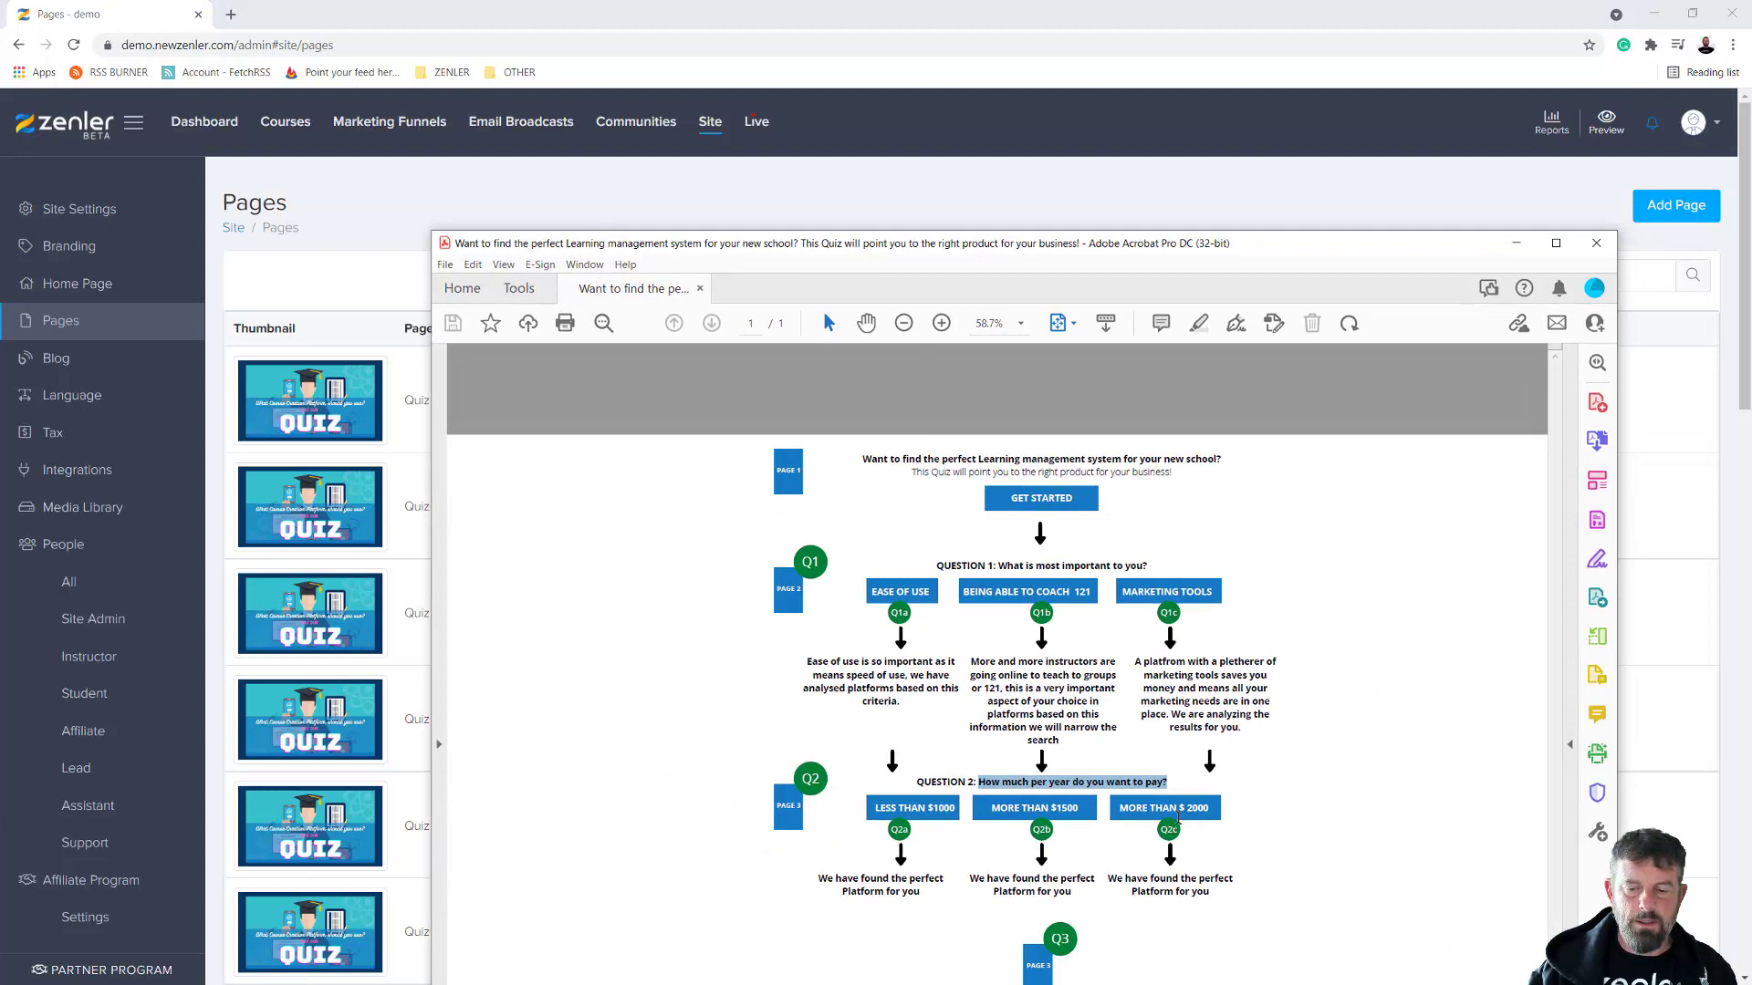
Review the result texts under the Question 2 answers in the quiz flowchart PDF and move the PDF window aside
{"action": "left_click_drag", "start_coordinate": [835, 878], "coordinate": [899, 892]}
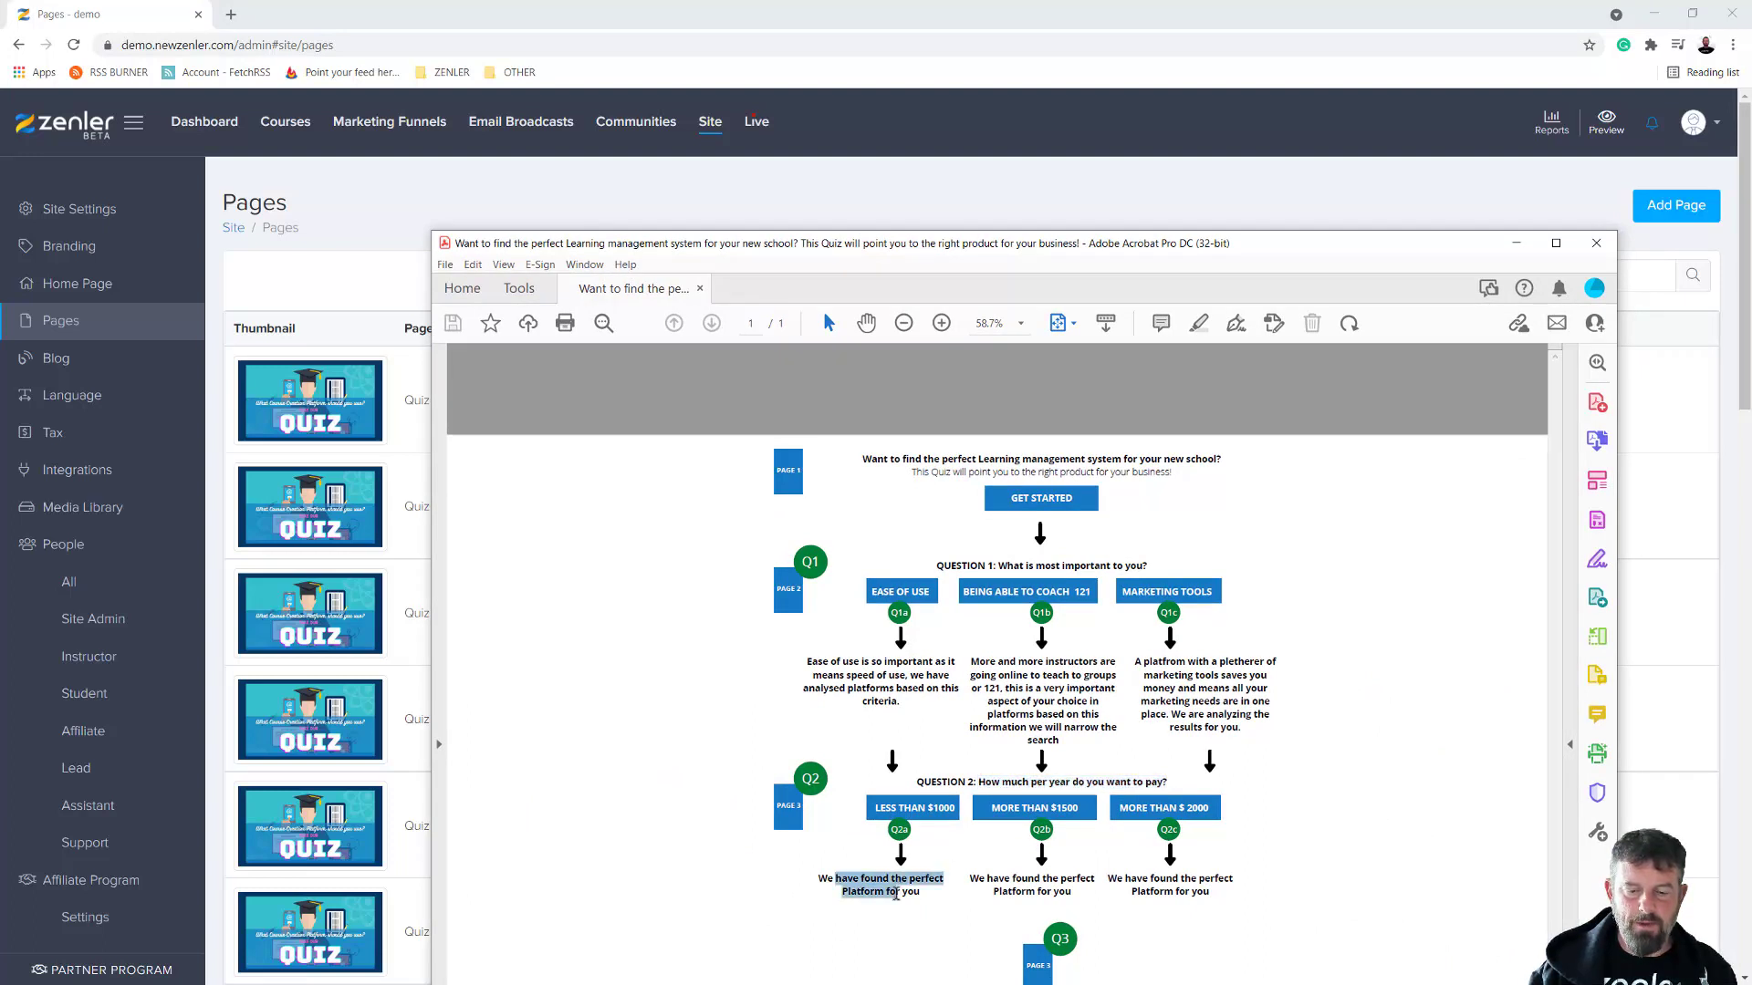
{"action": "left_click", "coordinate": [1009, 890]}
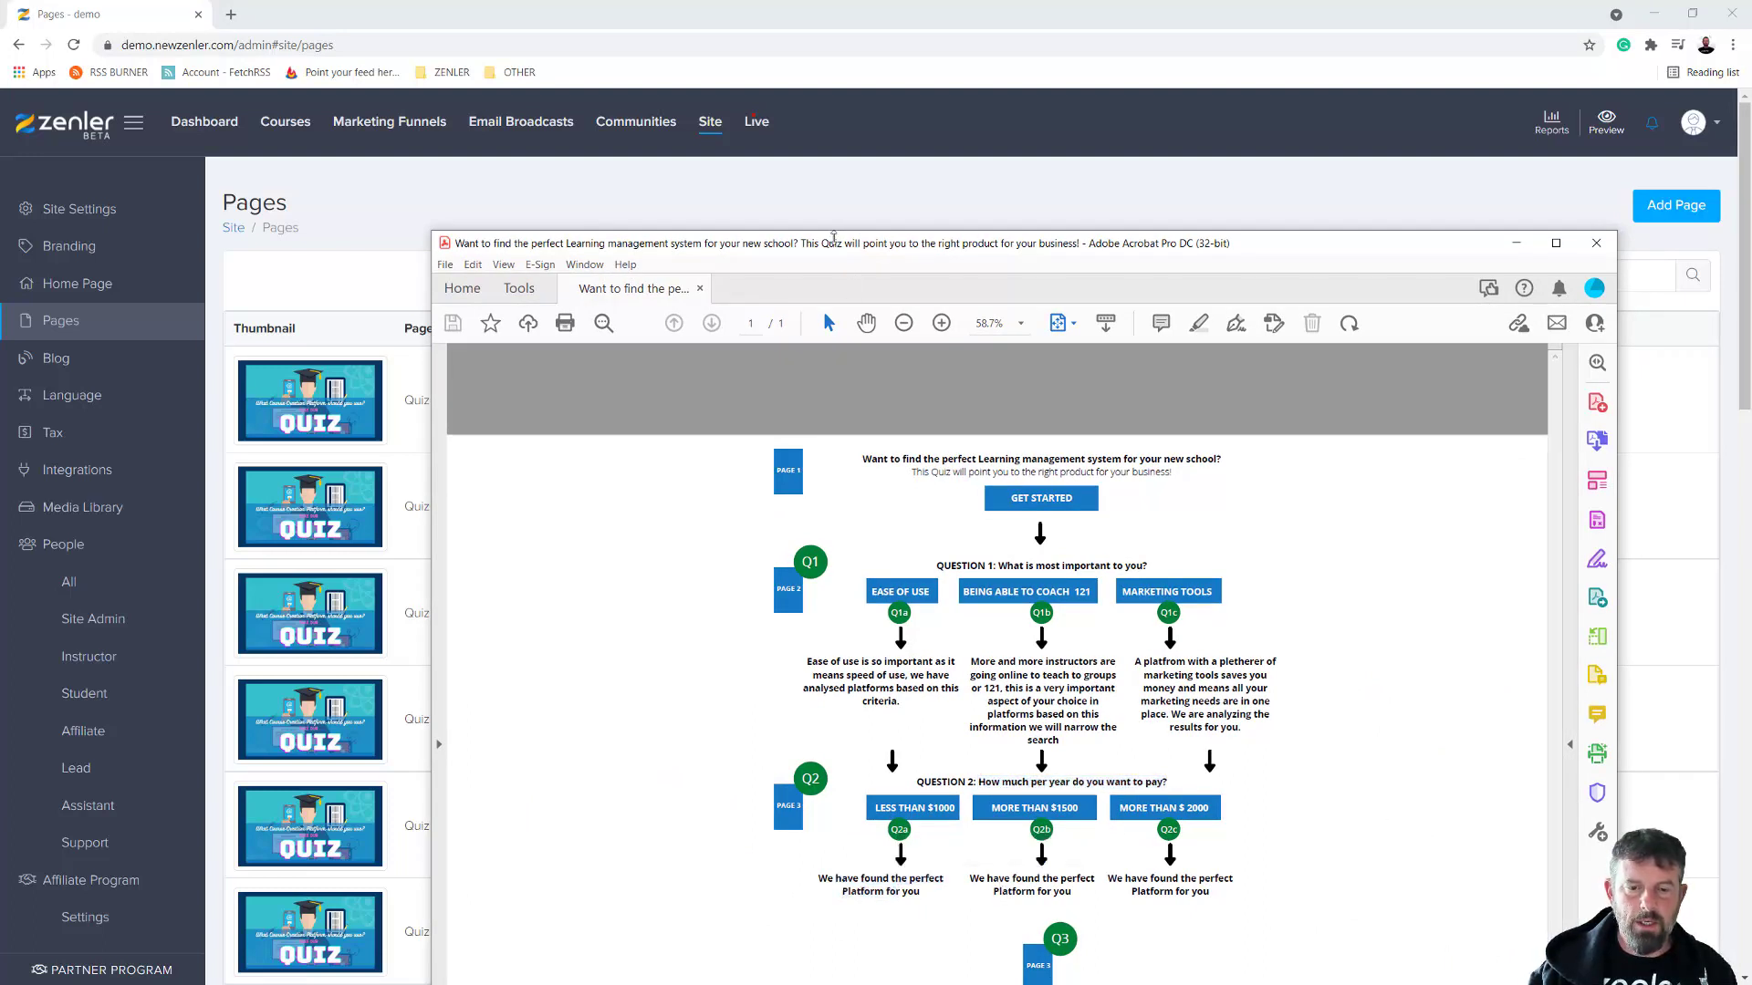
{"action": "left_click_drag", "start_coordinate": [830, 252], "coordinate": [1751, 362]}
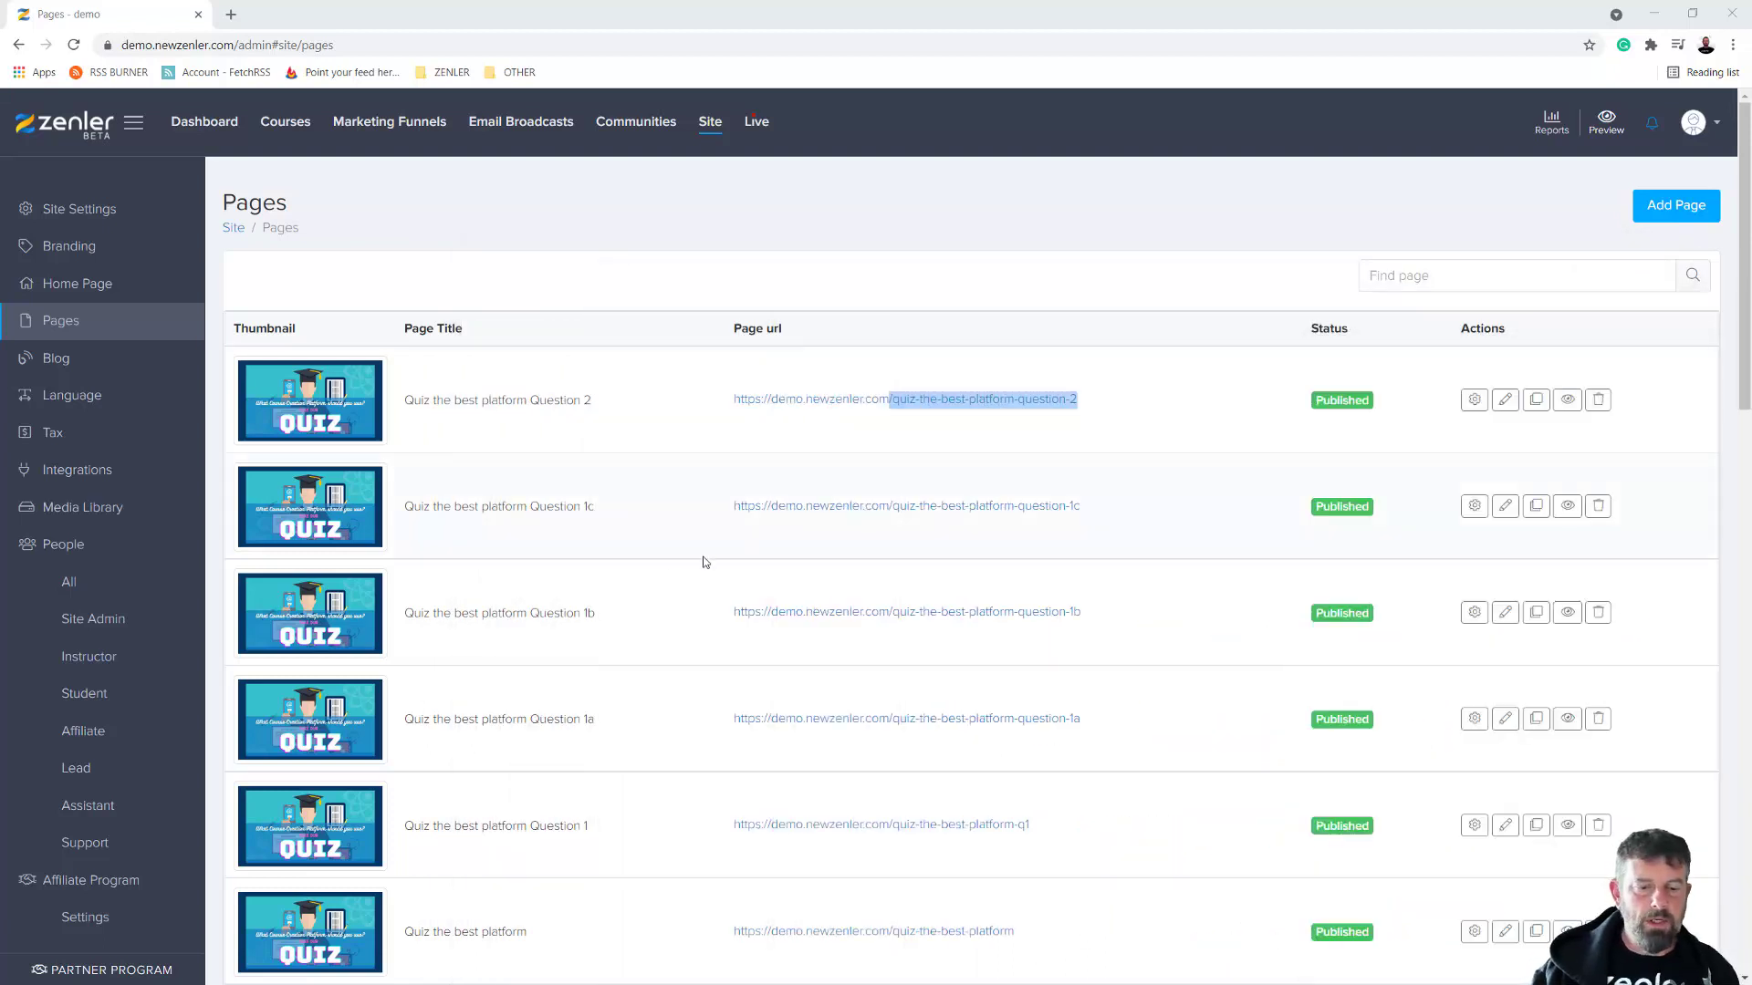
Duplicate the Question 1a page in the pages list
{"action": "left_click", "coordinate": [1536, 720]}
{"action": "left_click", "coordinate": [1535, 722]}
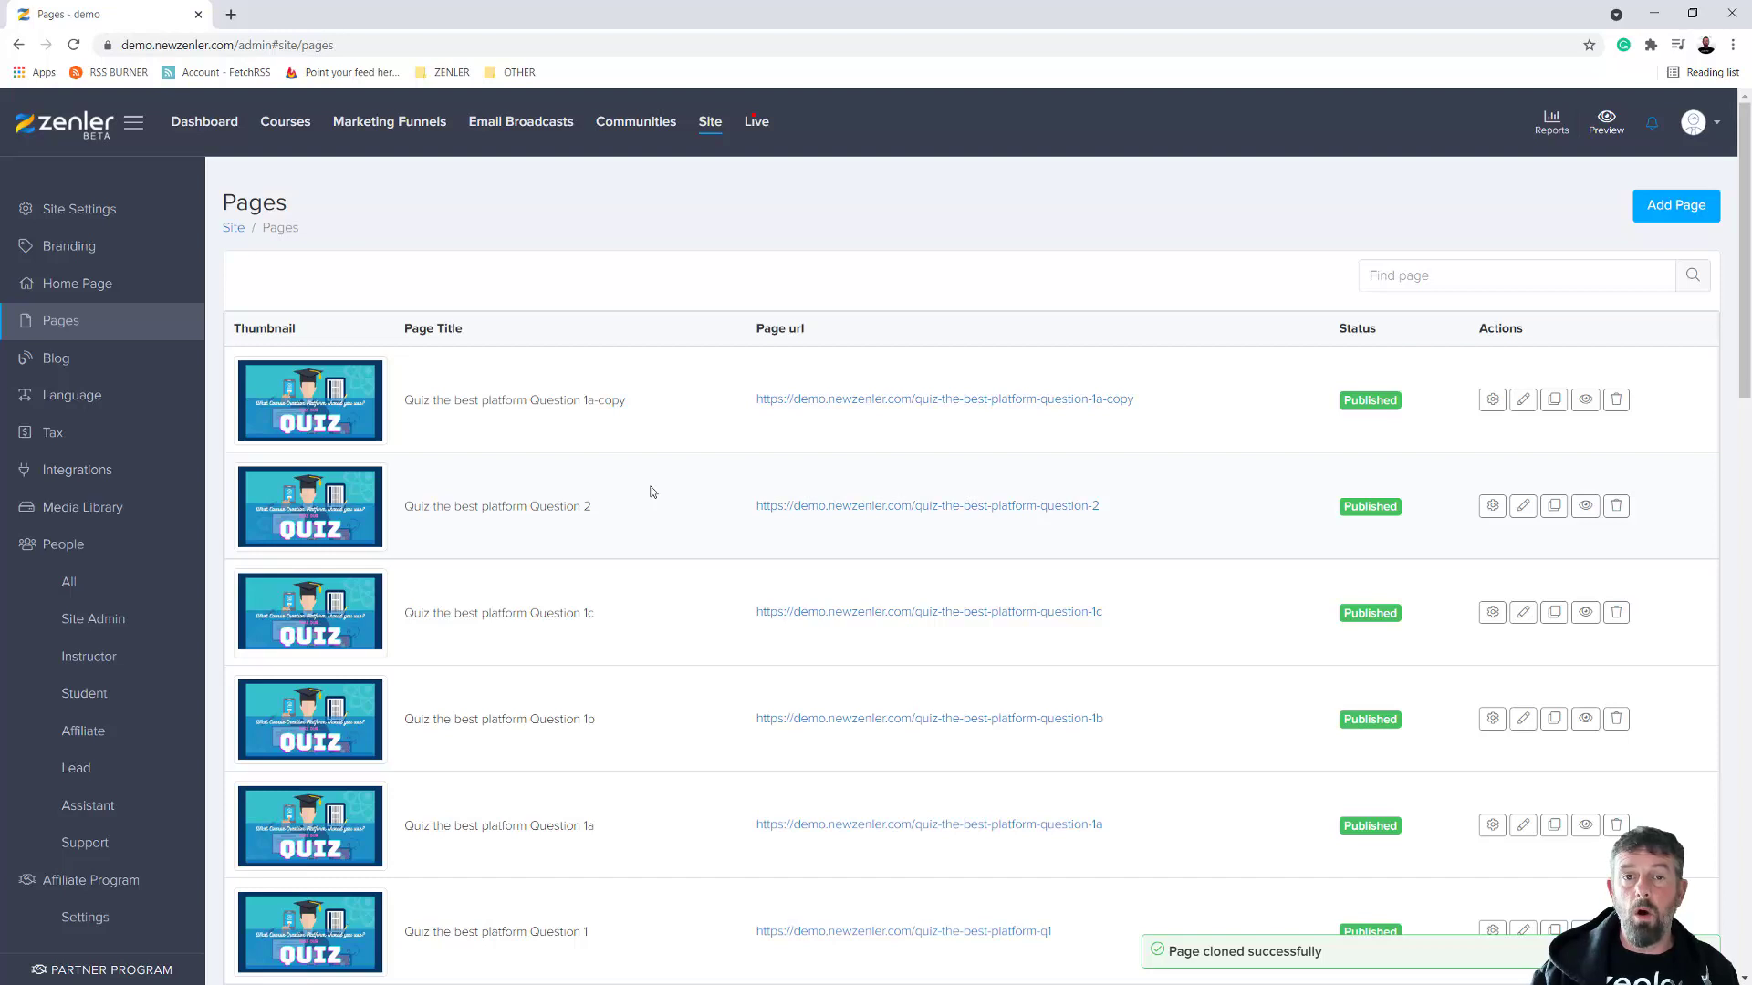
{"action": "left_click", "coordinate": [1522, 401]}
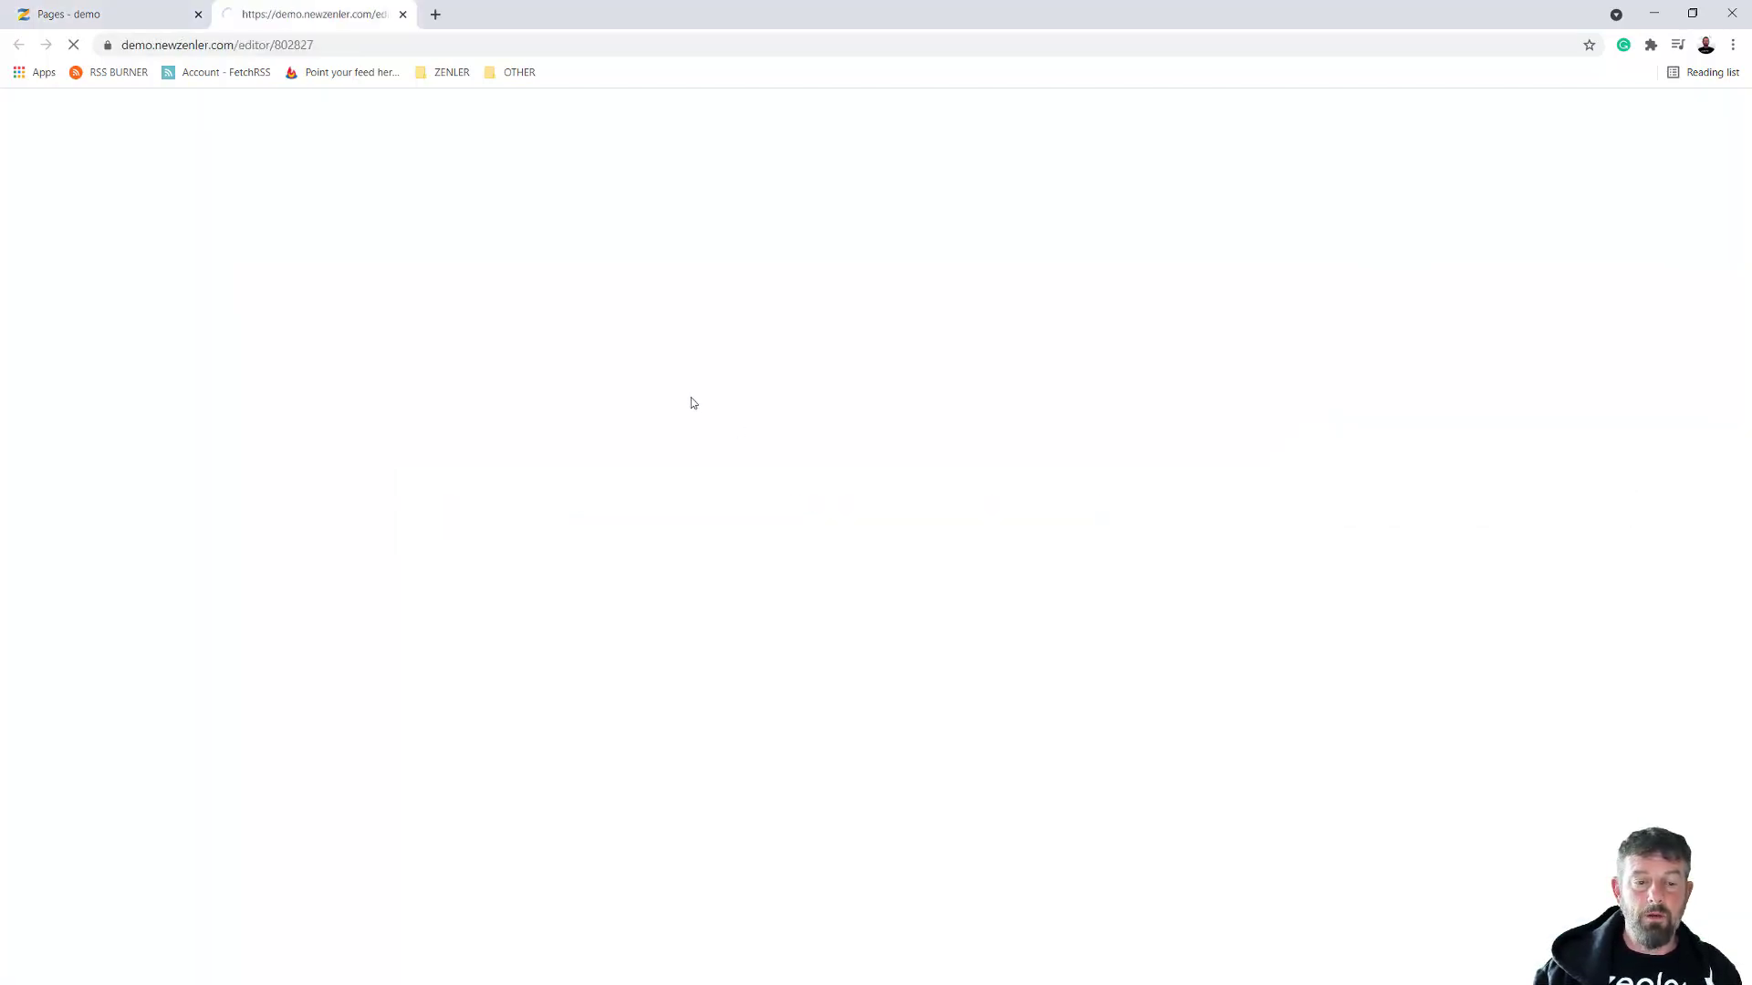
{"action": "left_click", "coordinate": [402, 13]}
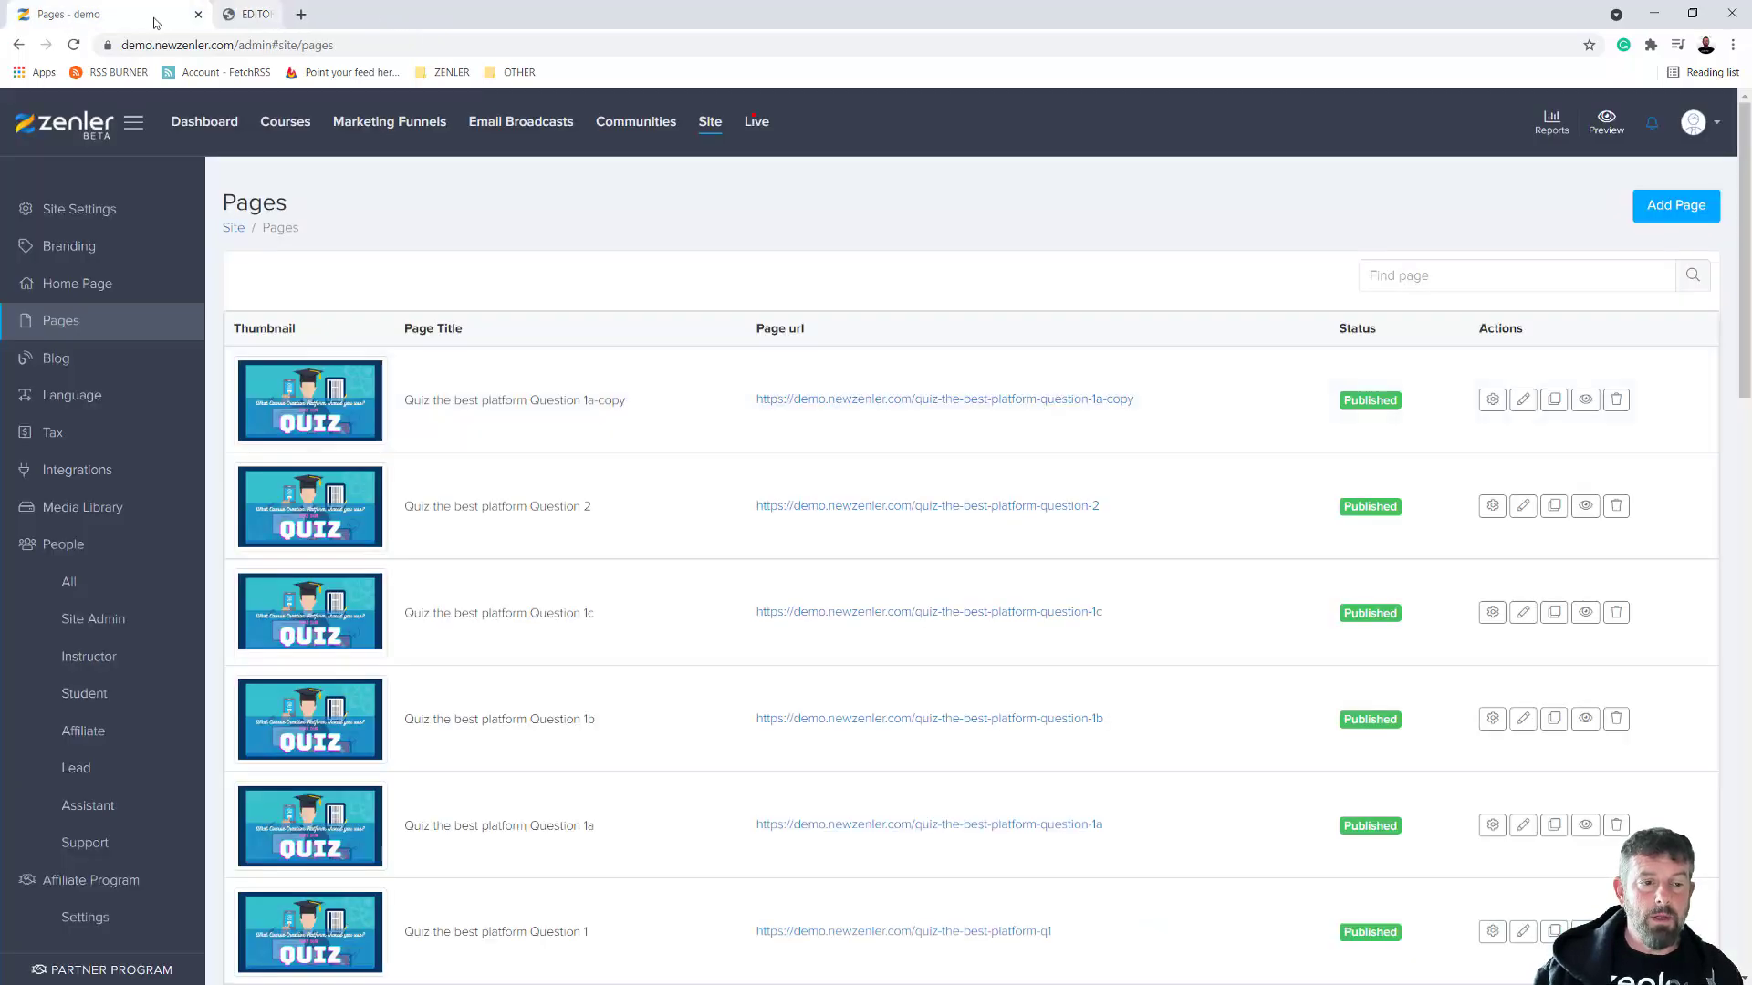
Rename the copied page "Quiz the best platform Question 2a", set its URL to quiz-the-best-platform-question-2a, and update it
{"action": "left_click", "coordinate": [1500, 410]}
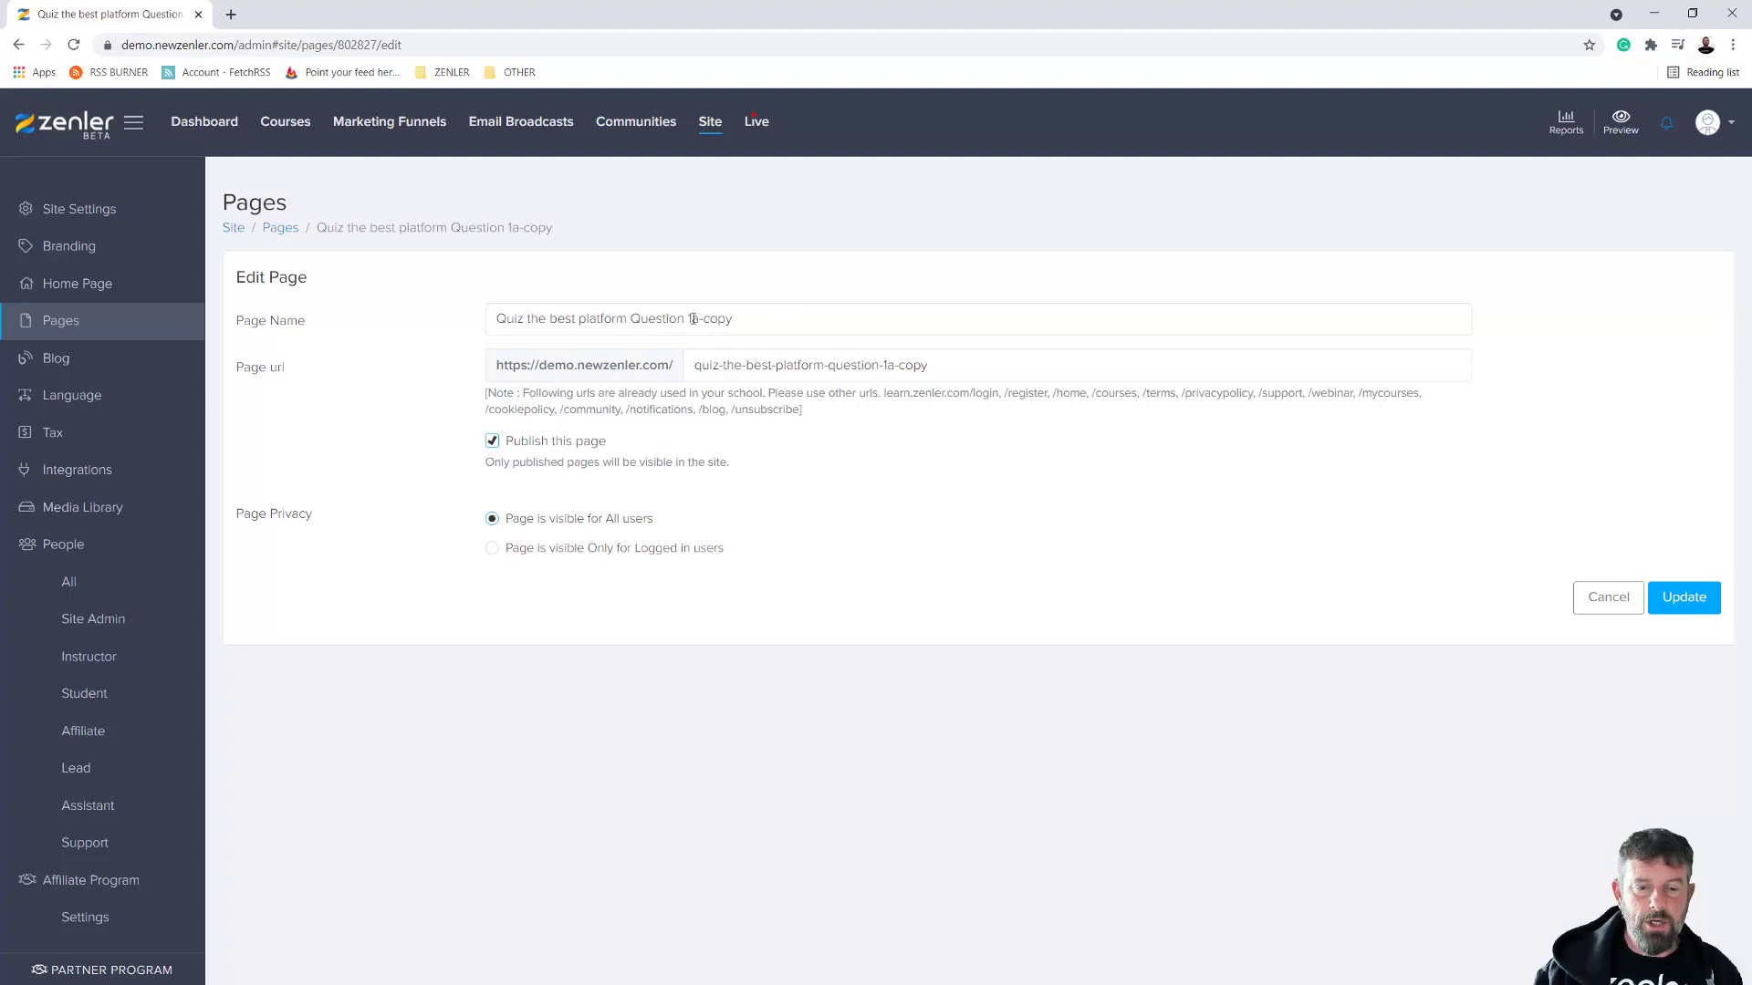
{"action": "type", "text": "2"}
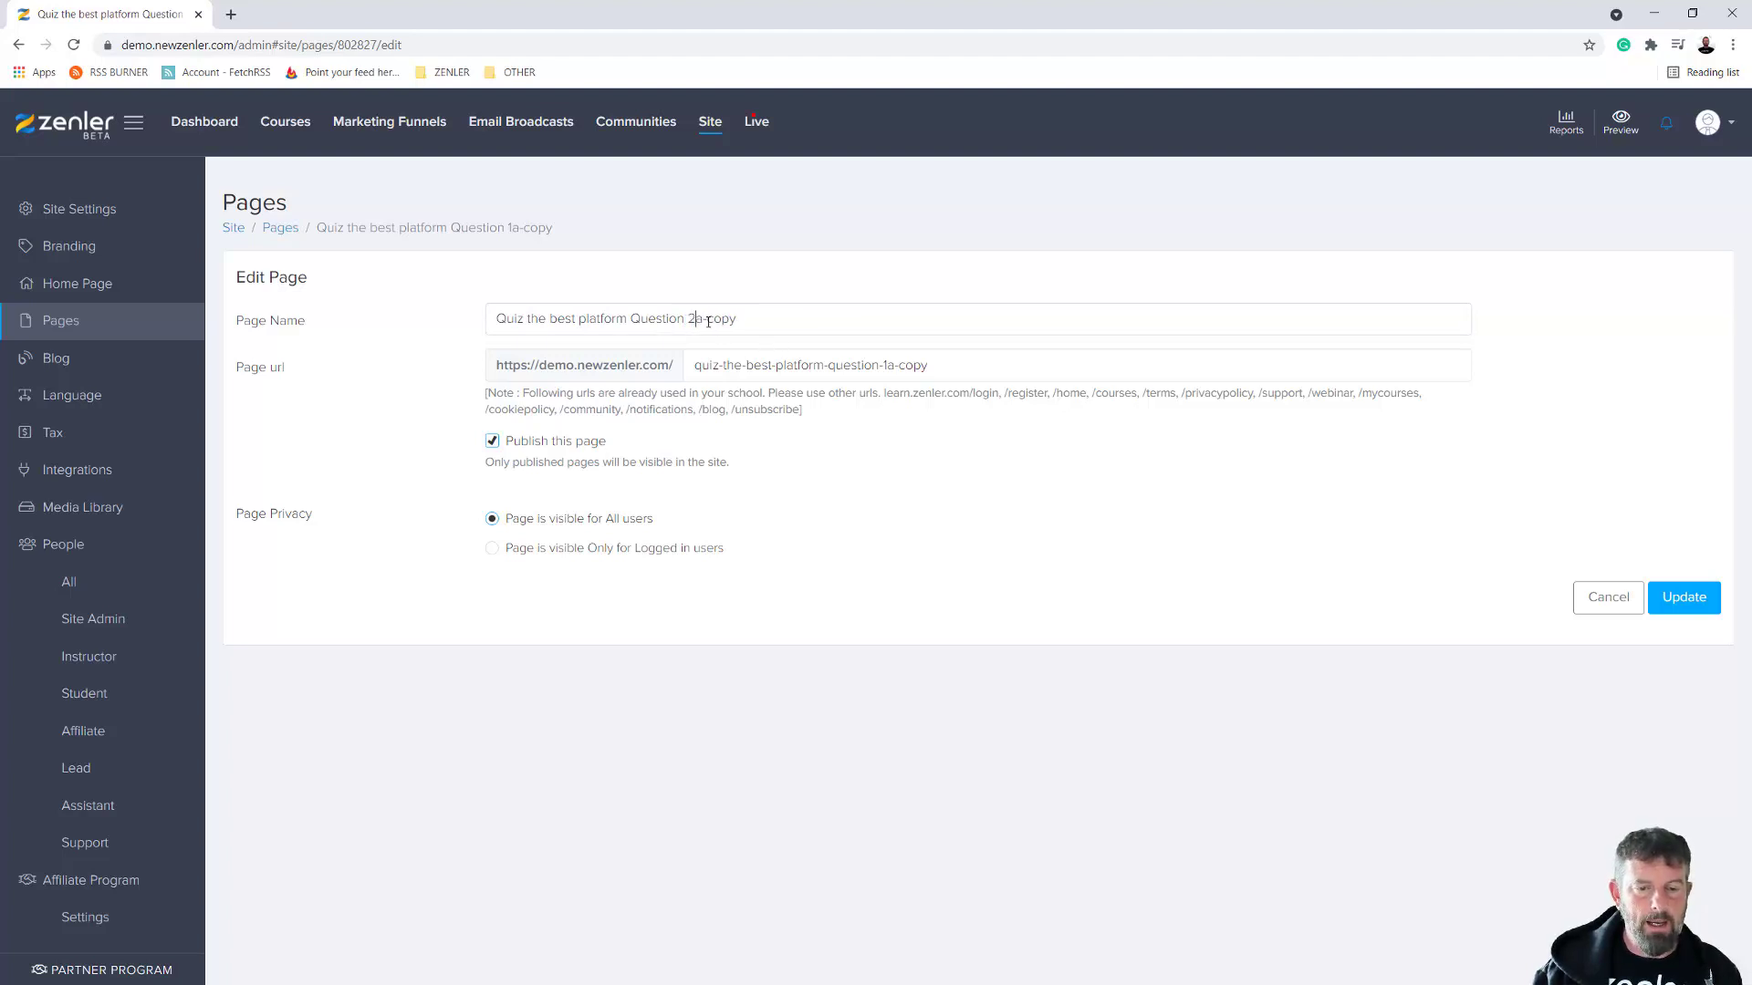
{"action": "left_click_drag", "start_coordinate": [705, 321], "coordinate": [787, 316]}
{"action": "key", "text": "BackSpace"}
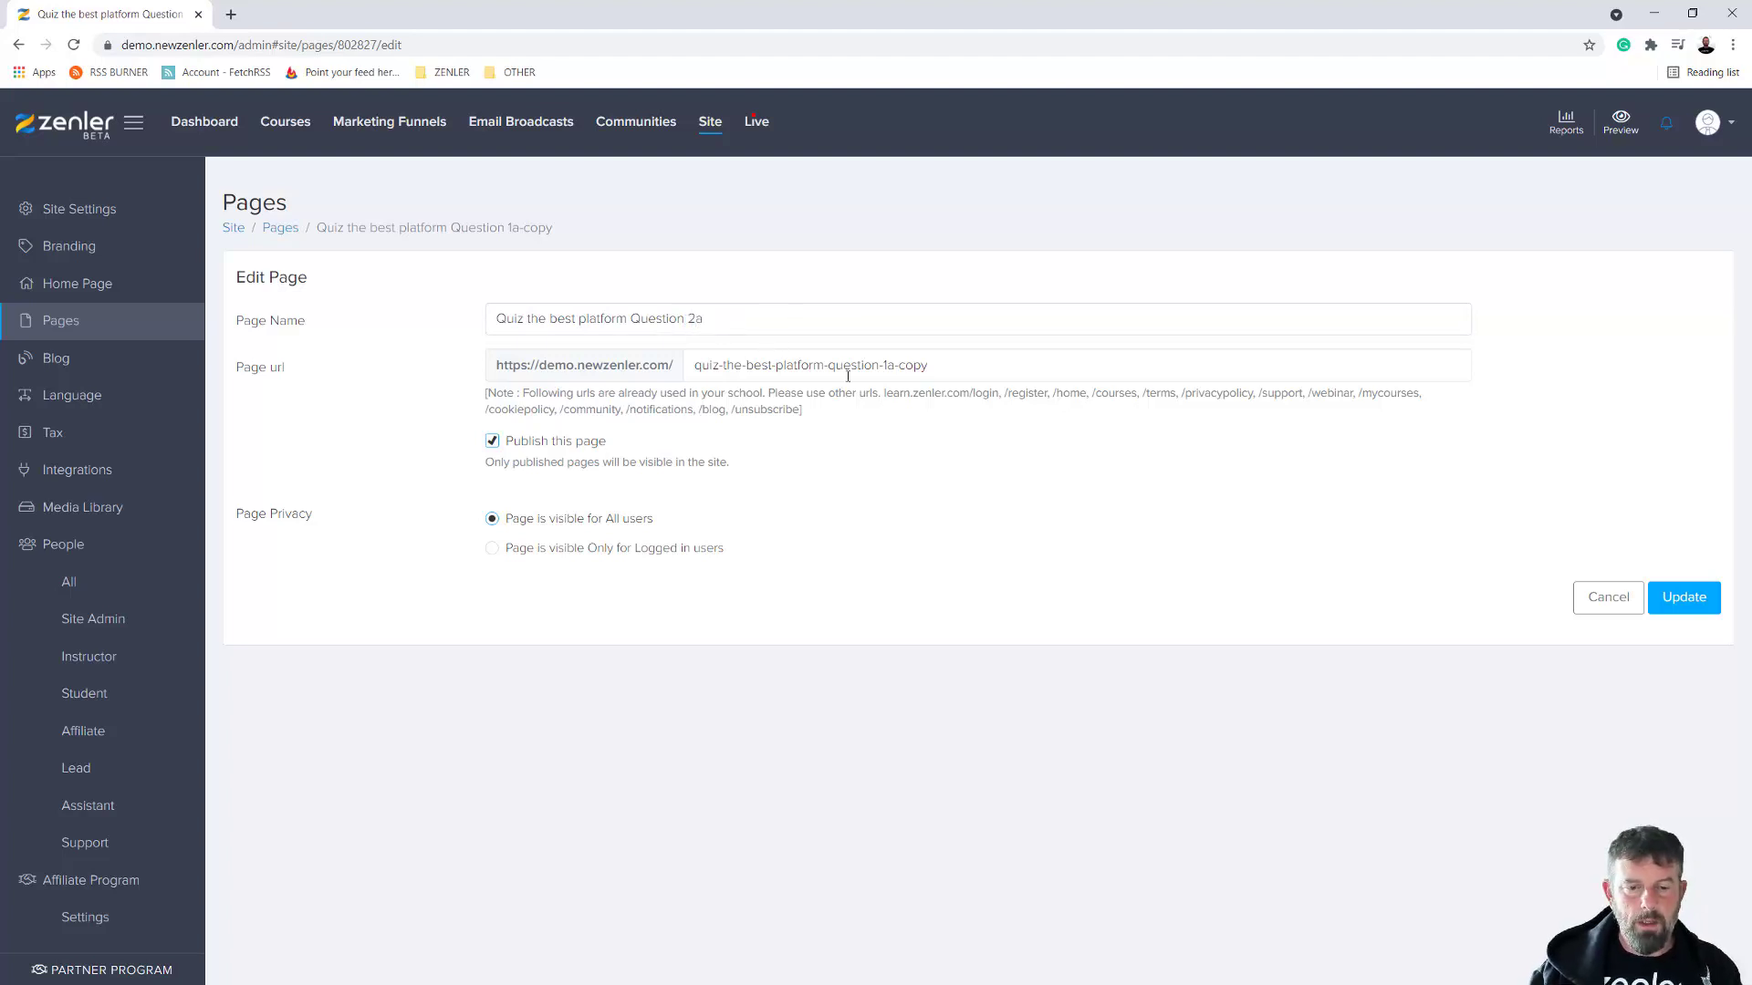
{"action": "left_click_drag", "start_coordinate": [885, 365], "coordinate": [1063, 369]}
{"action": "type", "text": "2"}
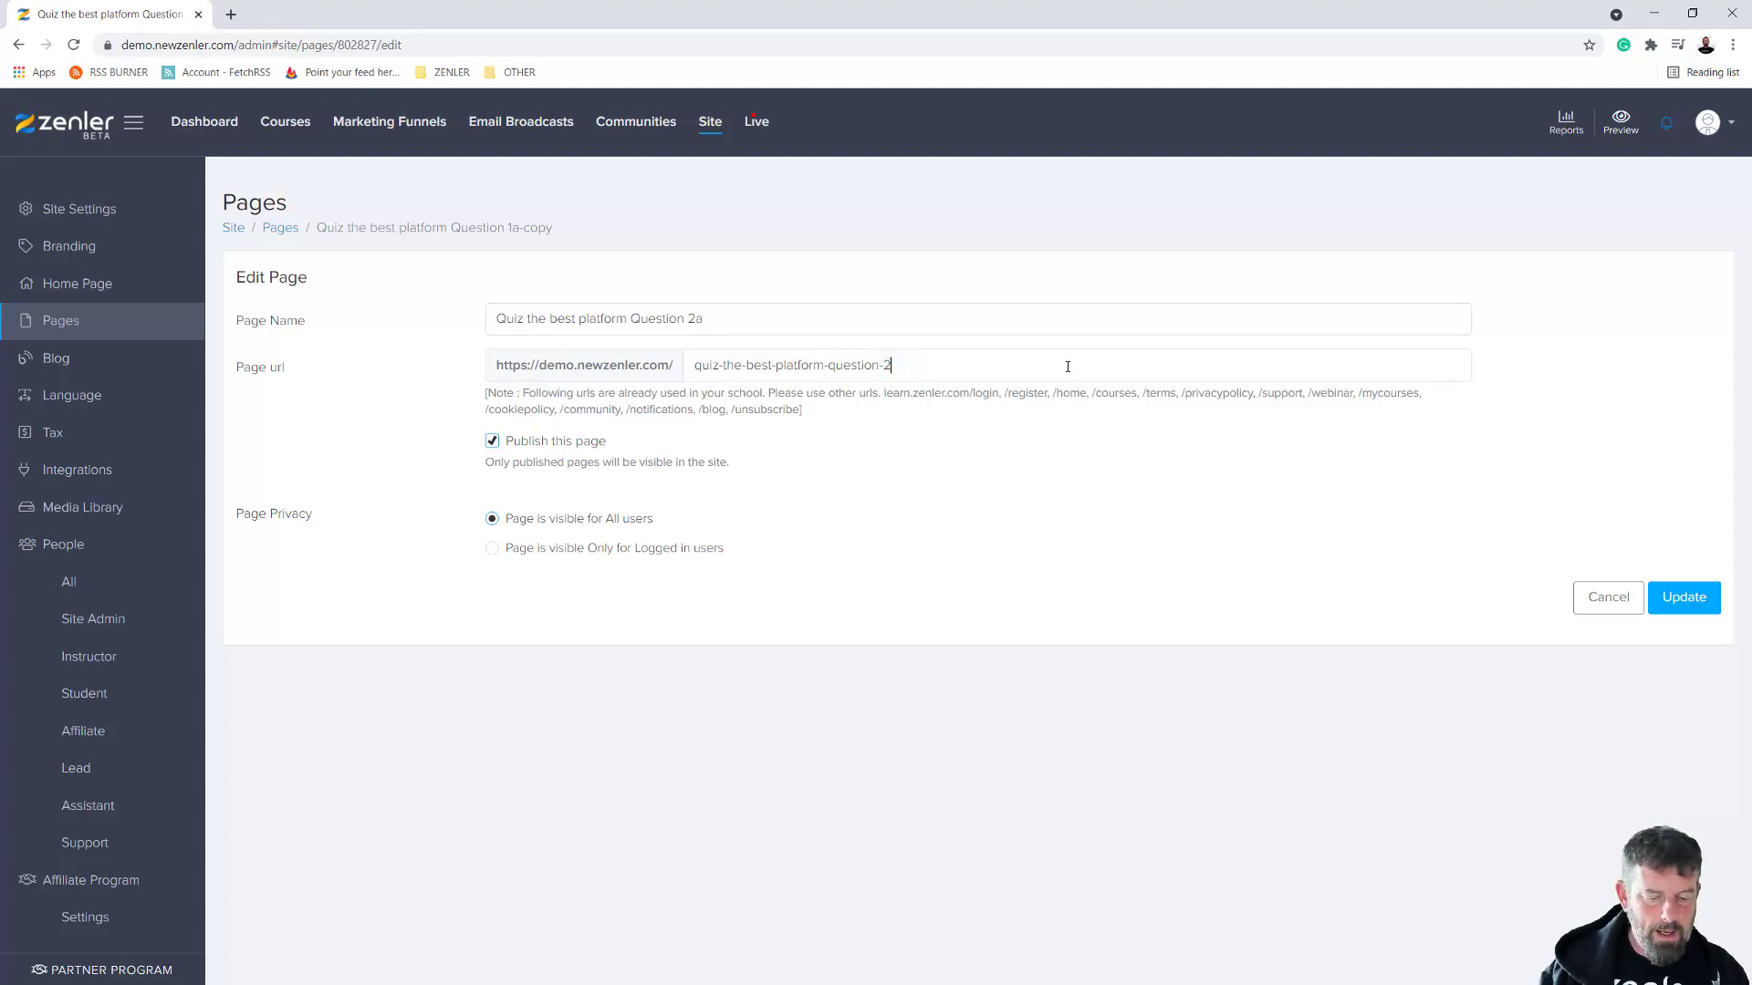
{"action": "left_click", "coordinate": [1682, 597]}
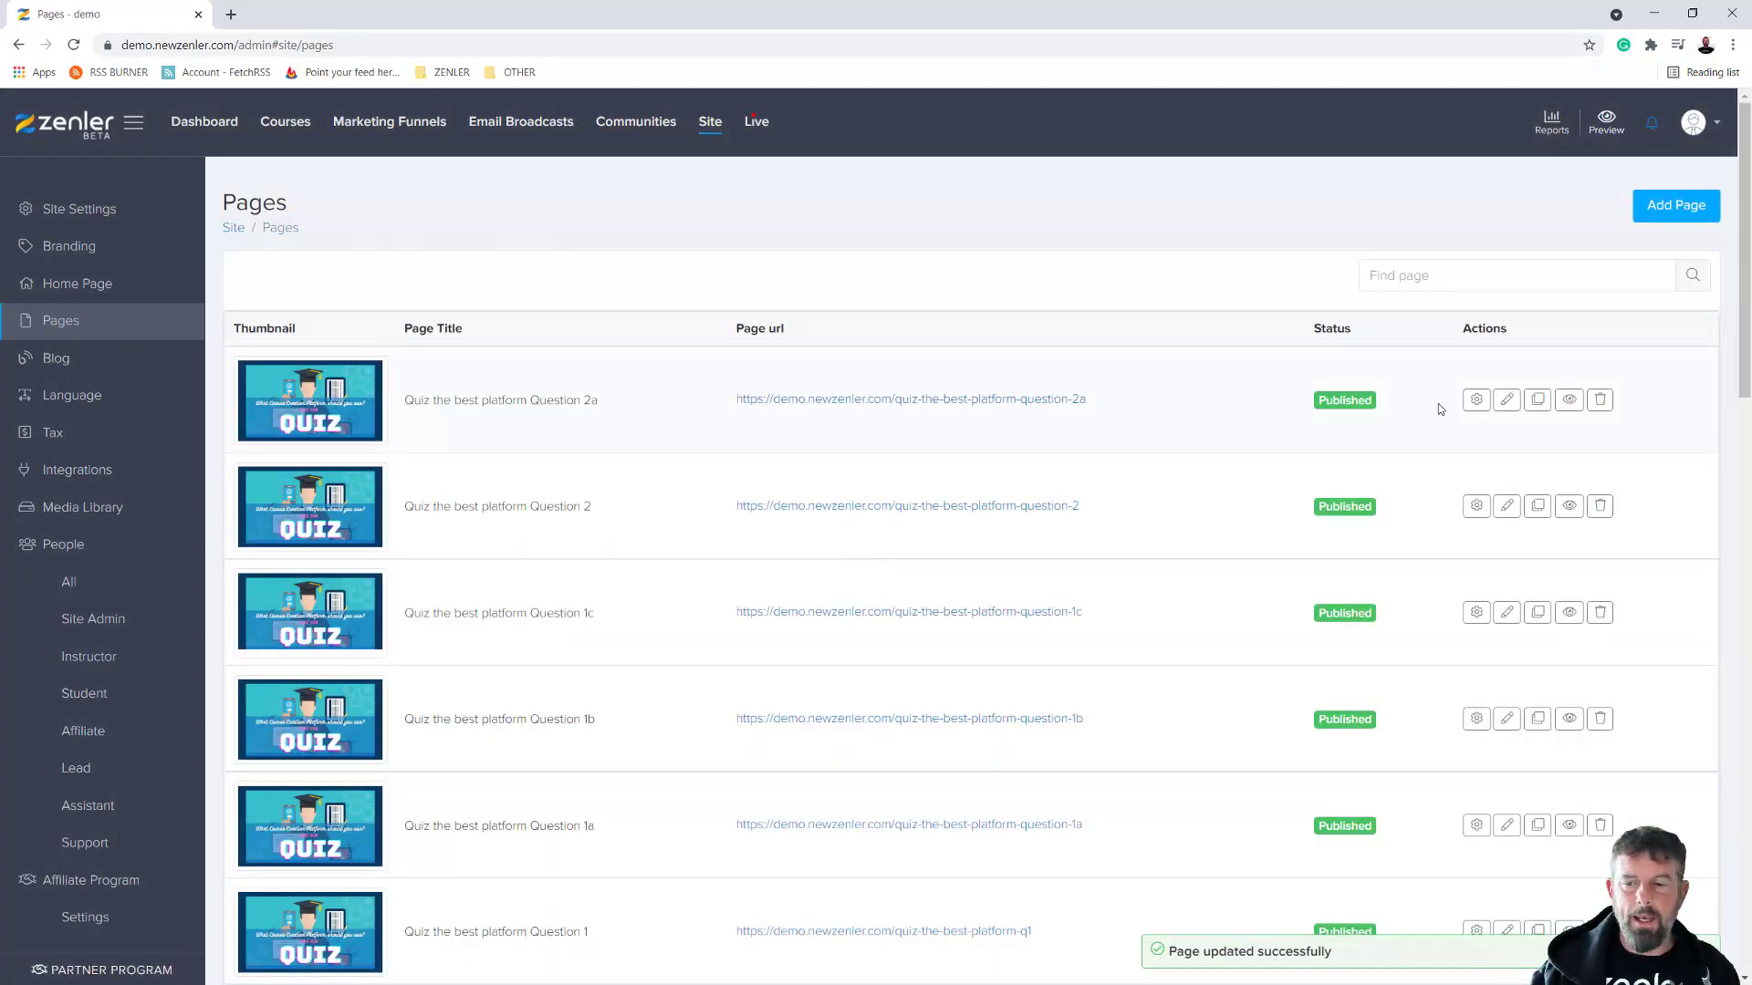
Check the Question 2 branch in the flowchart PDF and open the Question 2a page in the editor
{"action": "key", "text": "alt+Tab"}
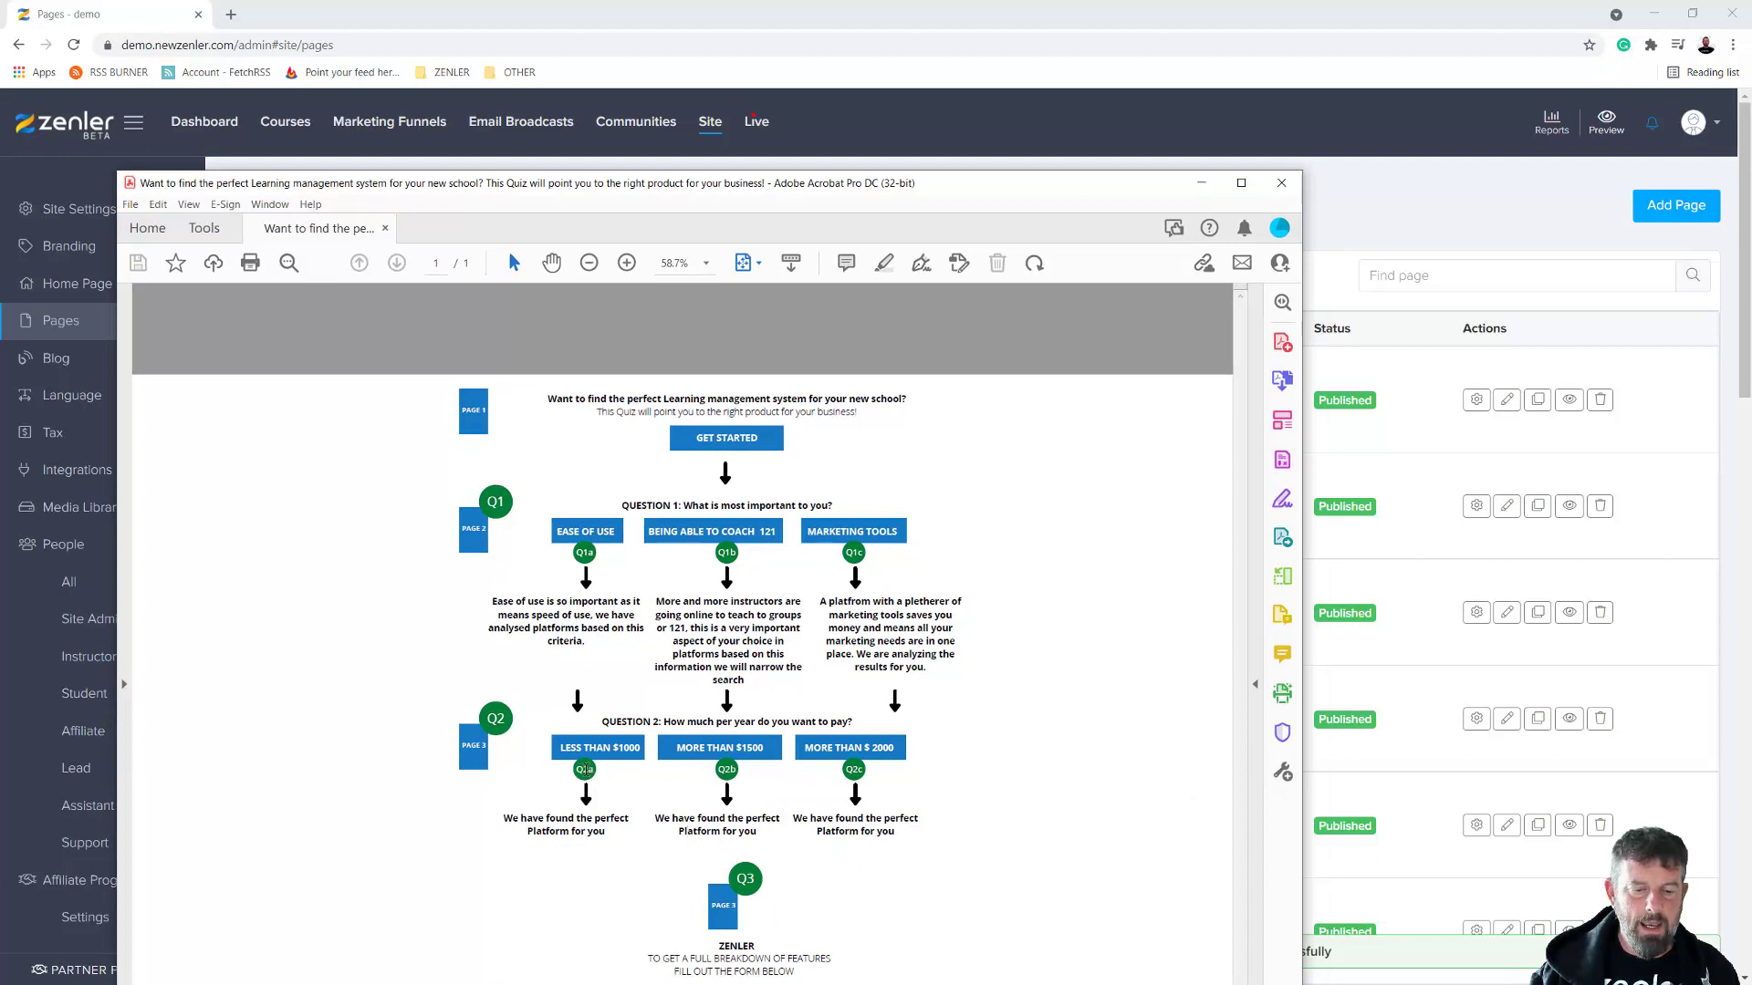
{"action": "left_click_drag", "start_coordinate": [614, 186], "coordinate": [1751, 493]}
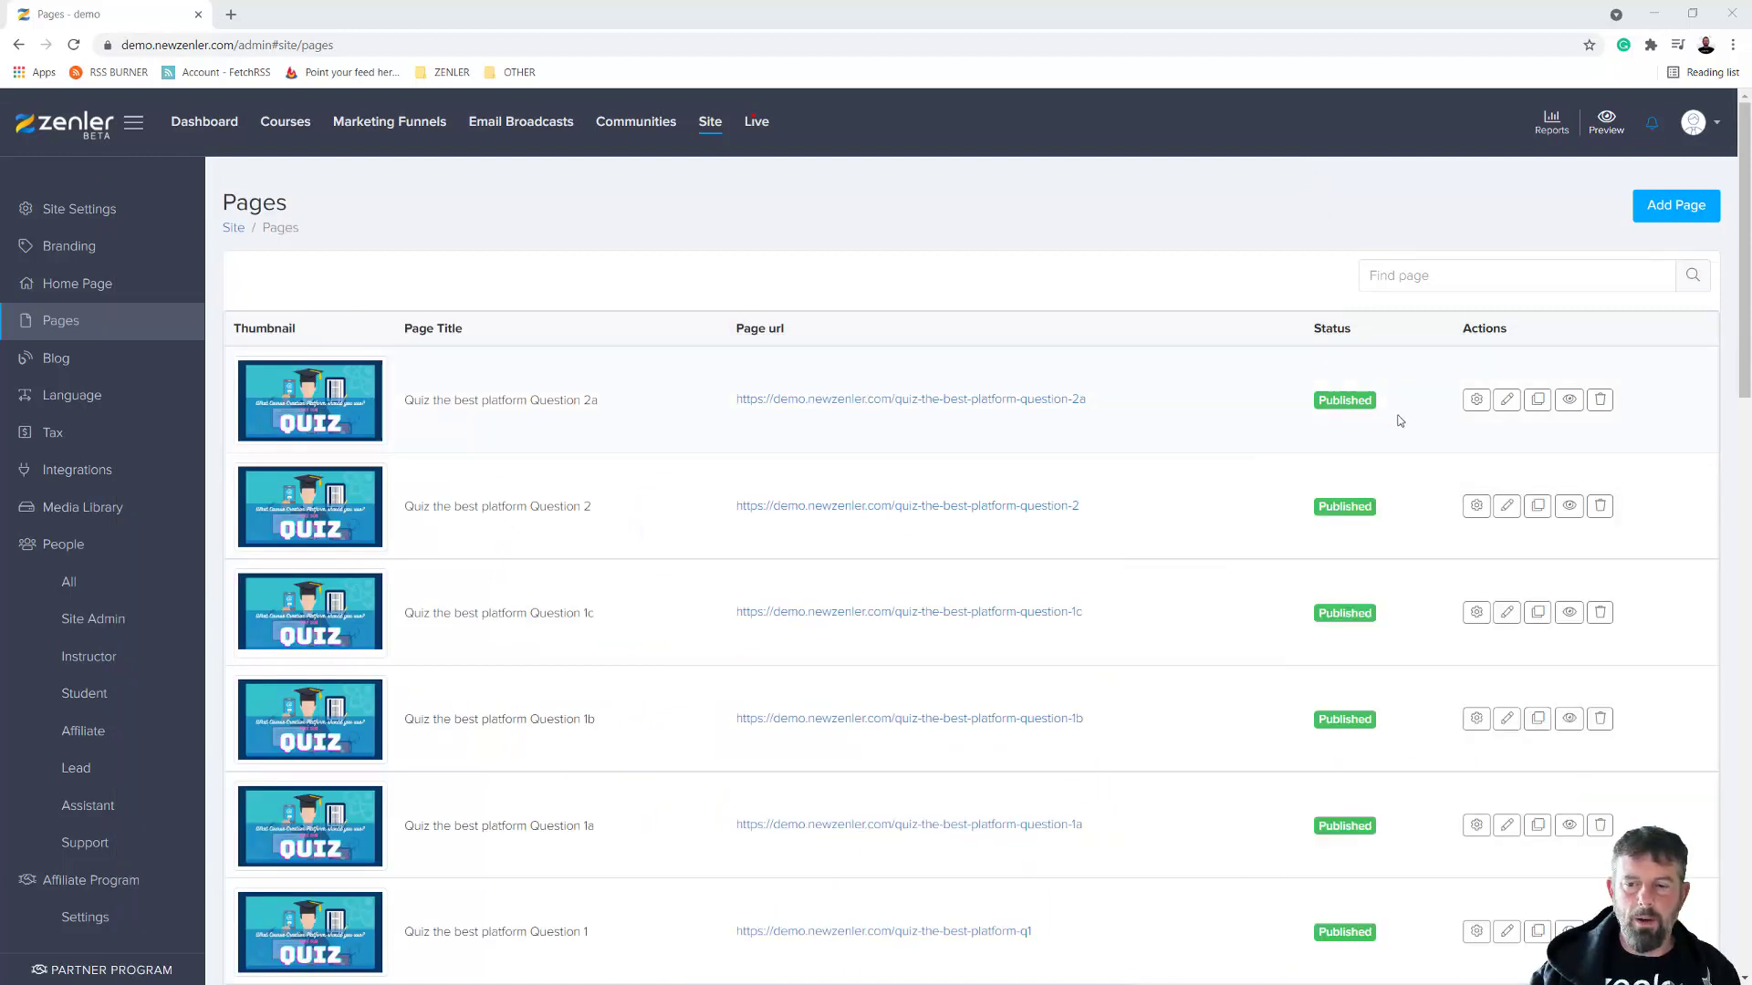
{"action": "left_click", "coordinate": [1506, 400]}
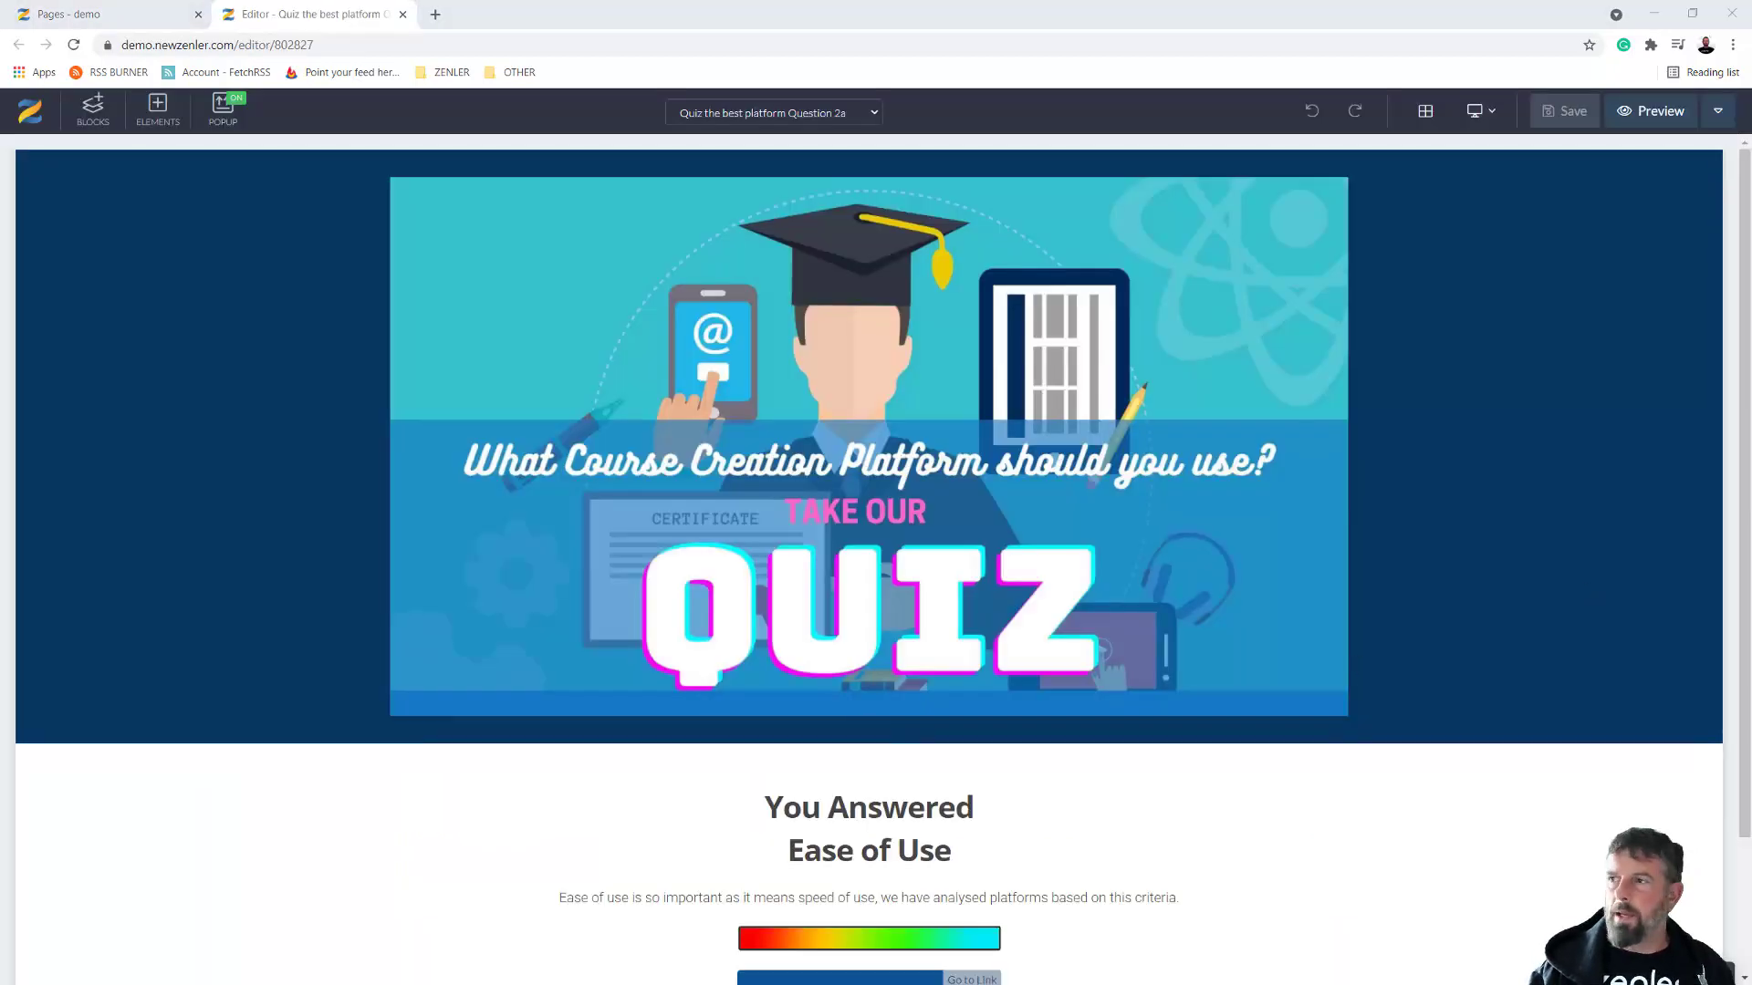
{"action": "scroll", "coordinate": [868, 561], "scroll_direction": "down", "scroll_amount": 2}
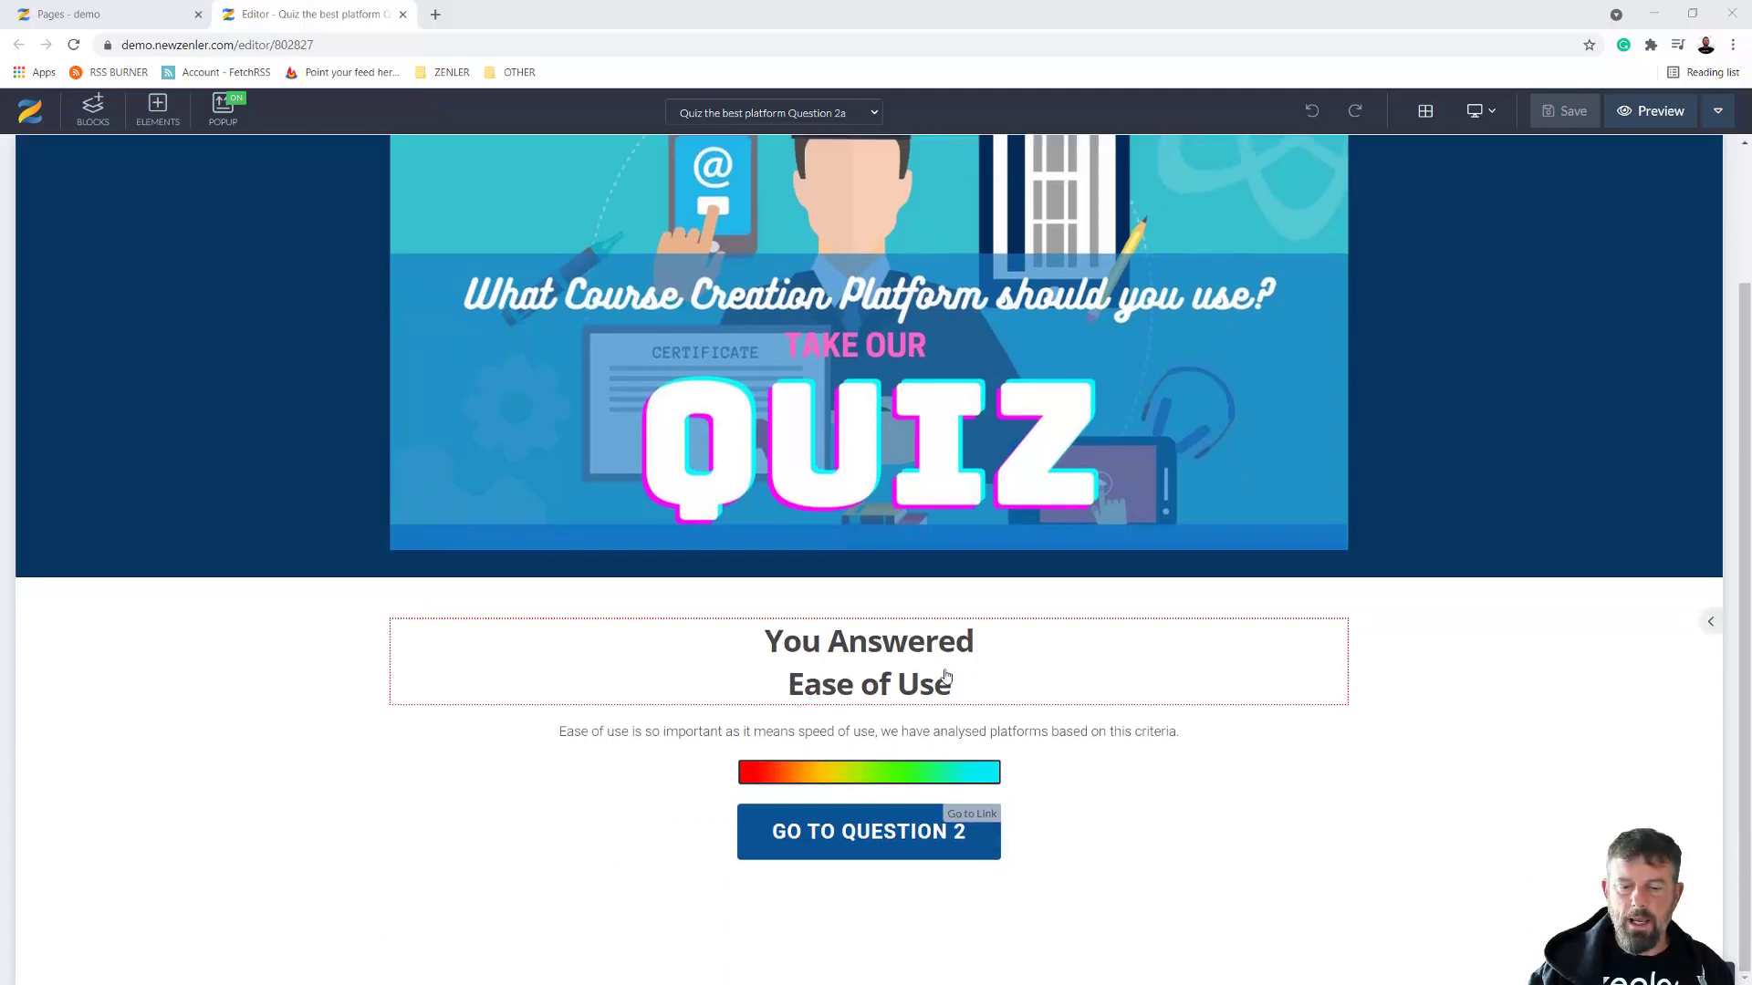
Copy "LESS THAN $1000" from the flowchart PDF and replace "Ease of Use" in the Question 2a heading with it
{"action": "left_click_drag", "start_coordinate": [1632, 454], "coordinate": [1200, 284]}
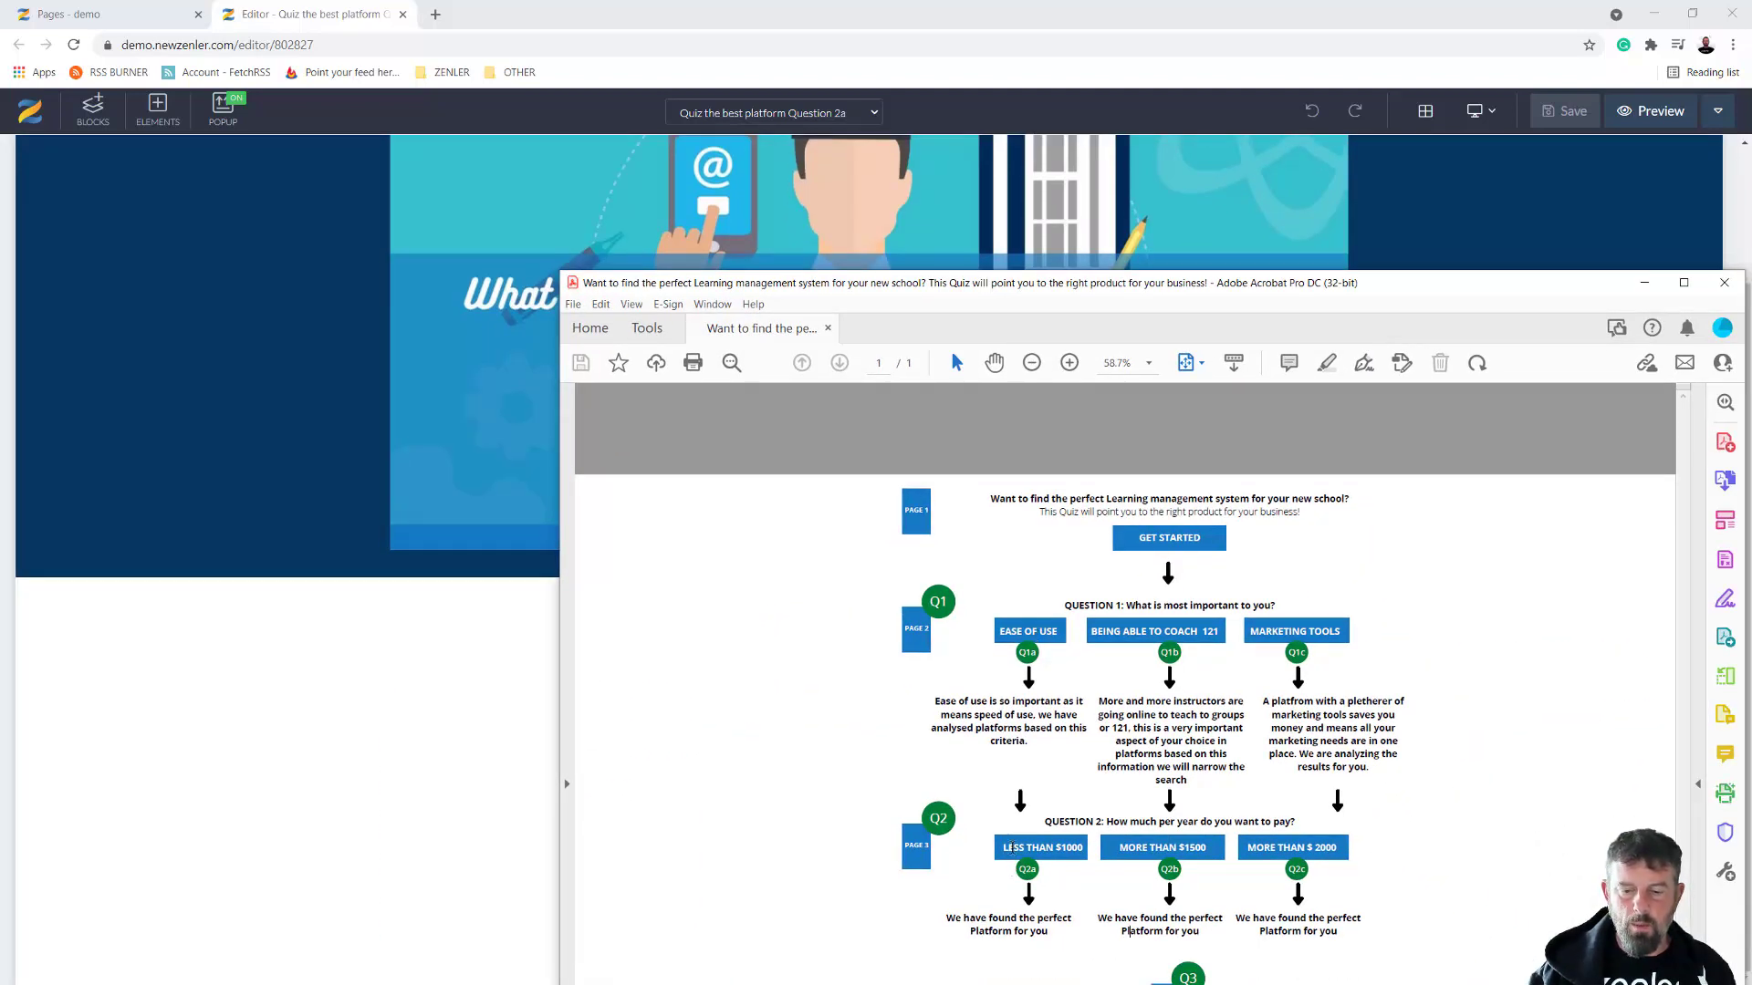
{"action": "triple_click", "coordinate": [1042, 848]}
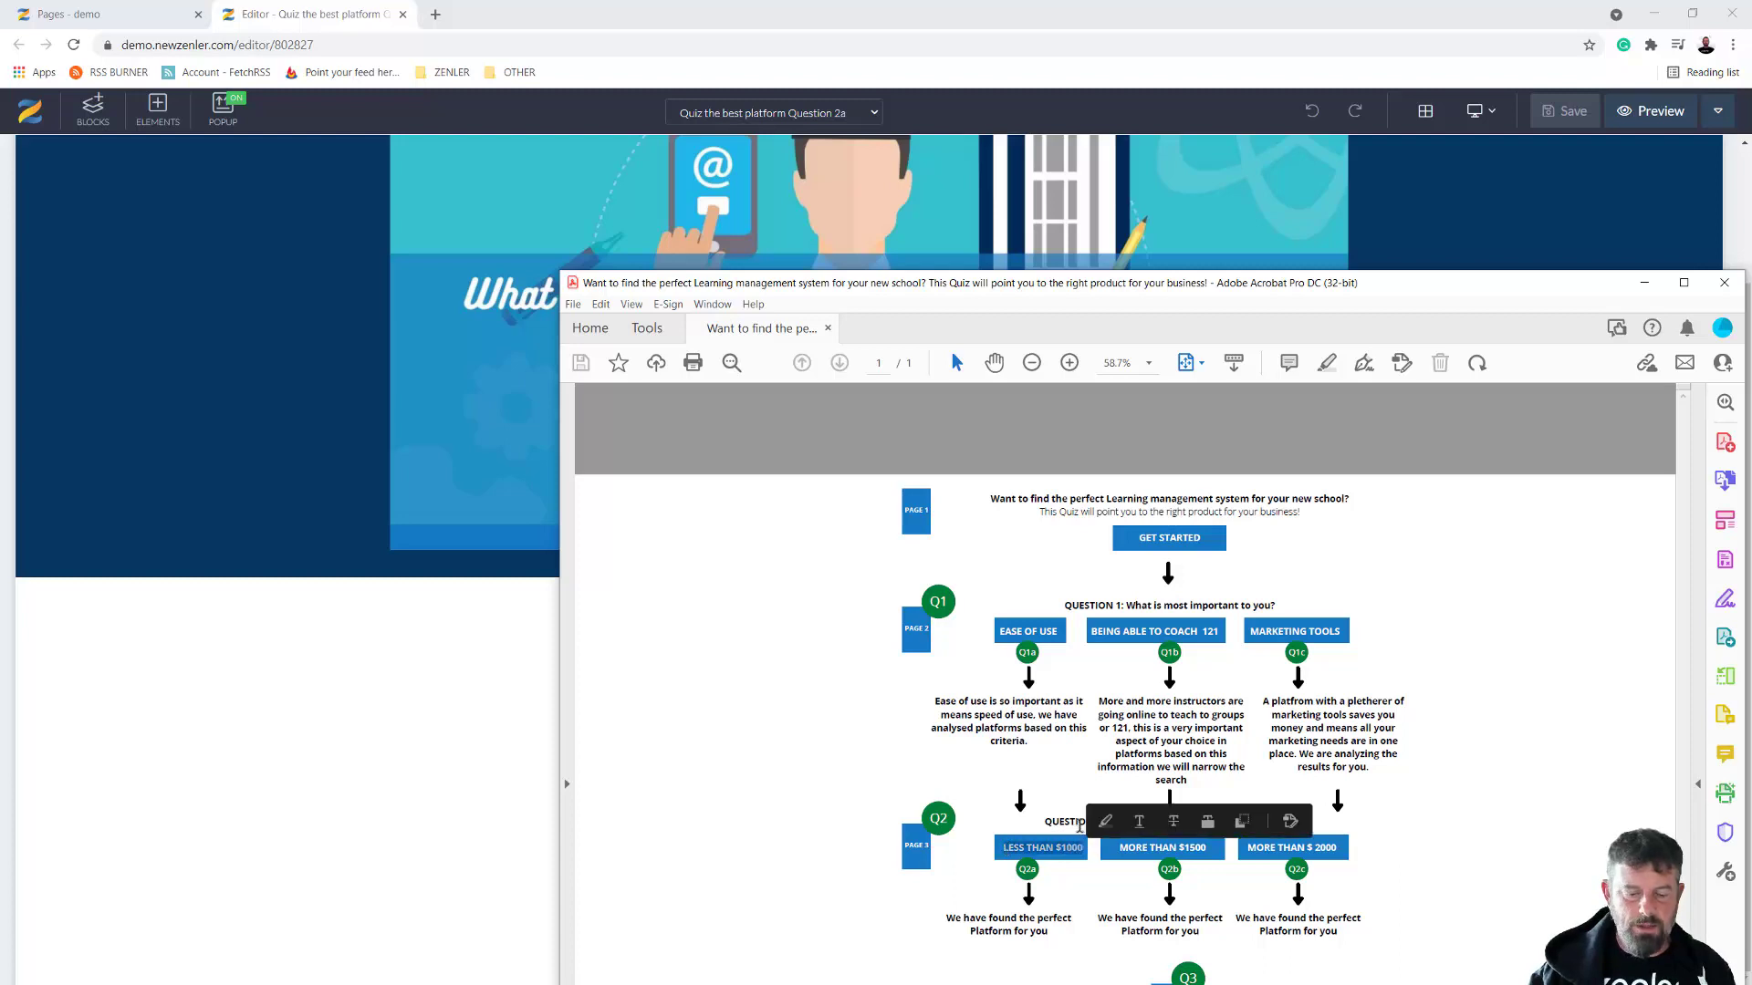
{"action": "left_click_drag", "start_coordinate": [987, 286], "coordinate": [1751, 384]}
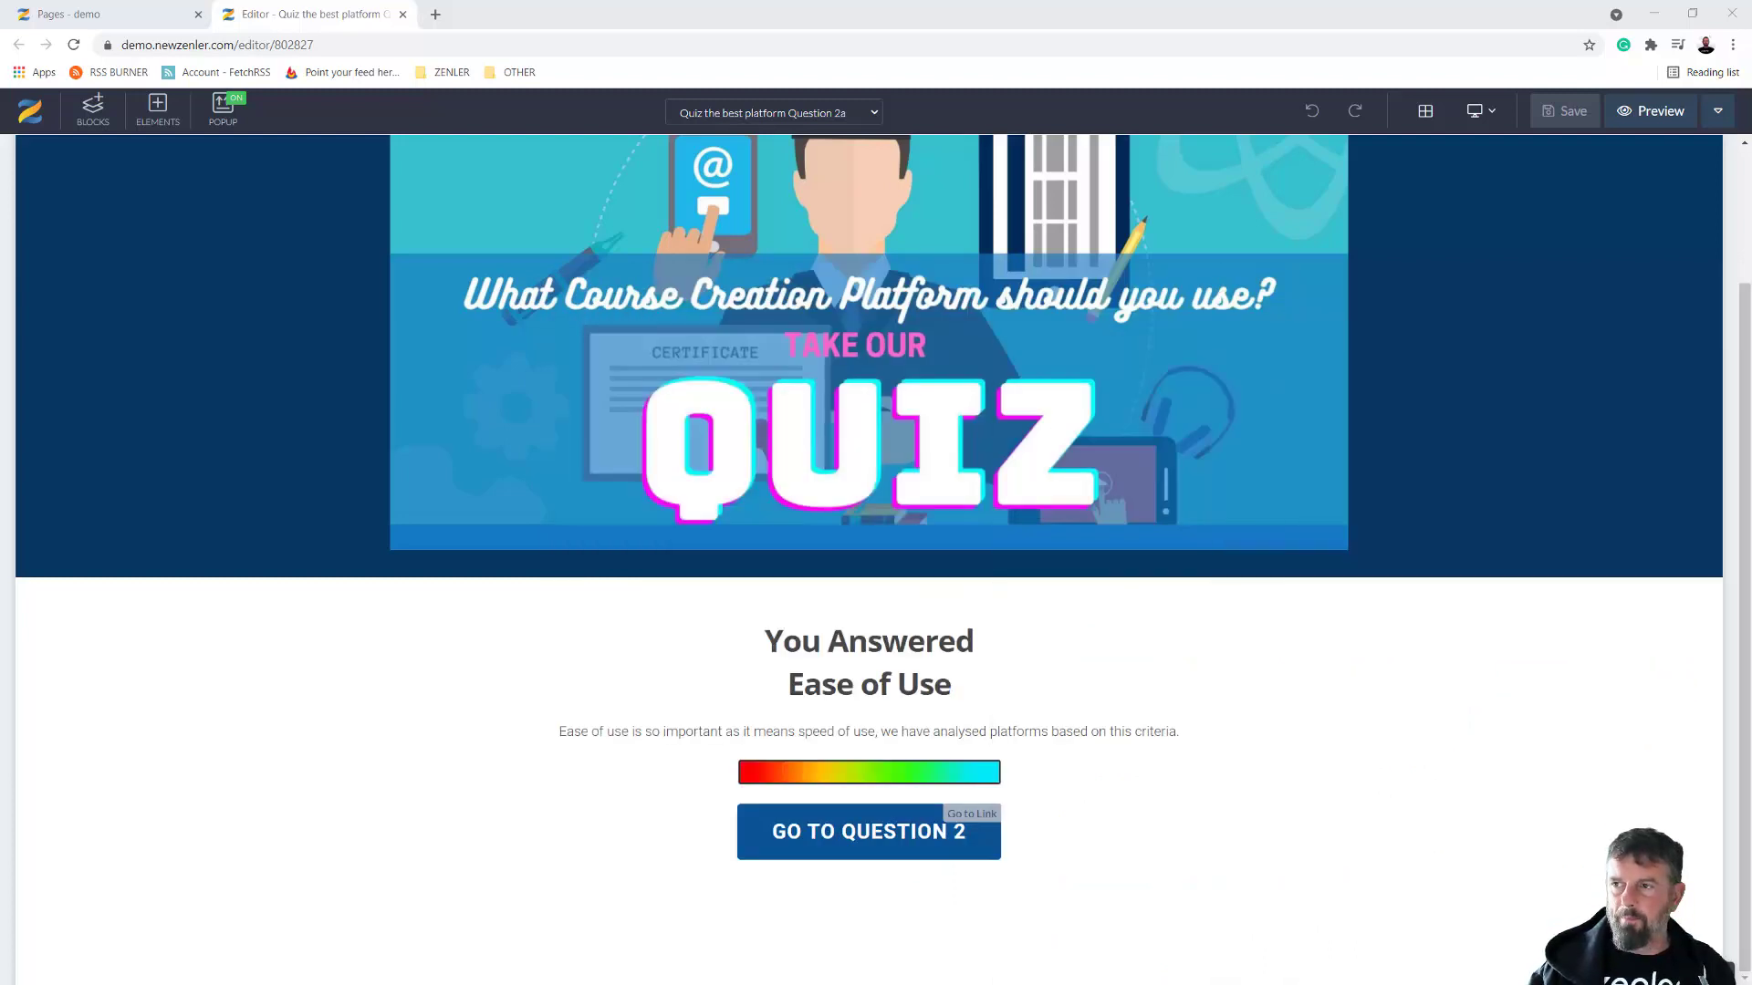
{"action": "left_click", "coordinate": [942, 687]}
{"action": "left_click_drag", "start_coordinate": [949, 687], "coordinate": [785, 691]}
{"action": "key", "text": "ctrl+v"}
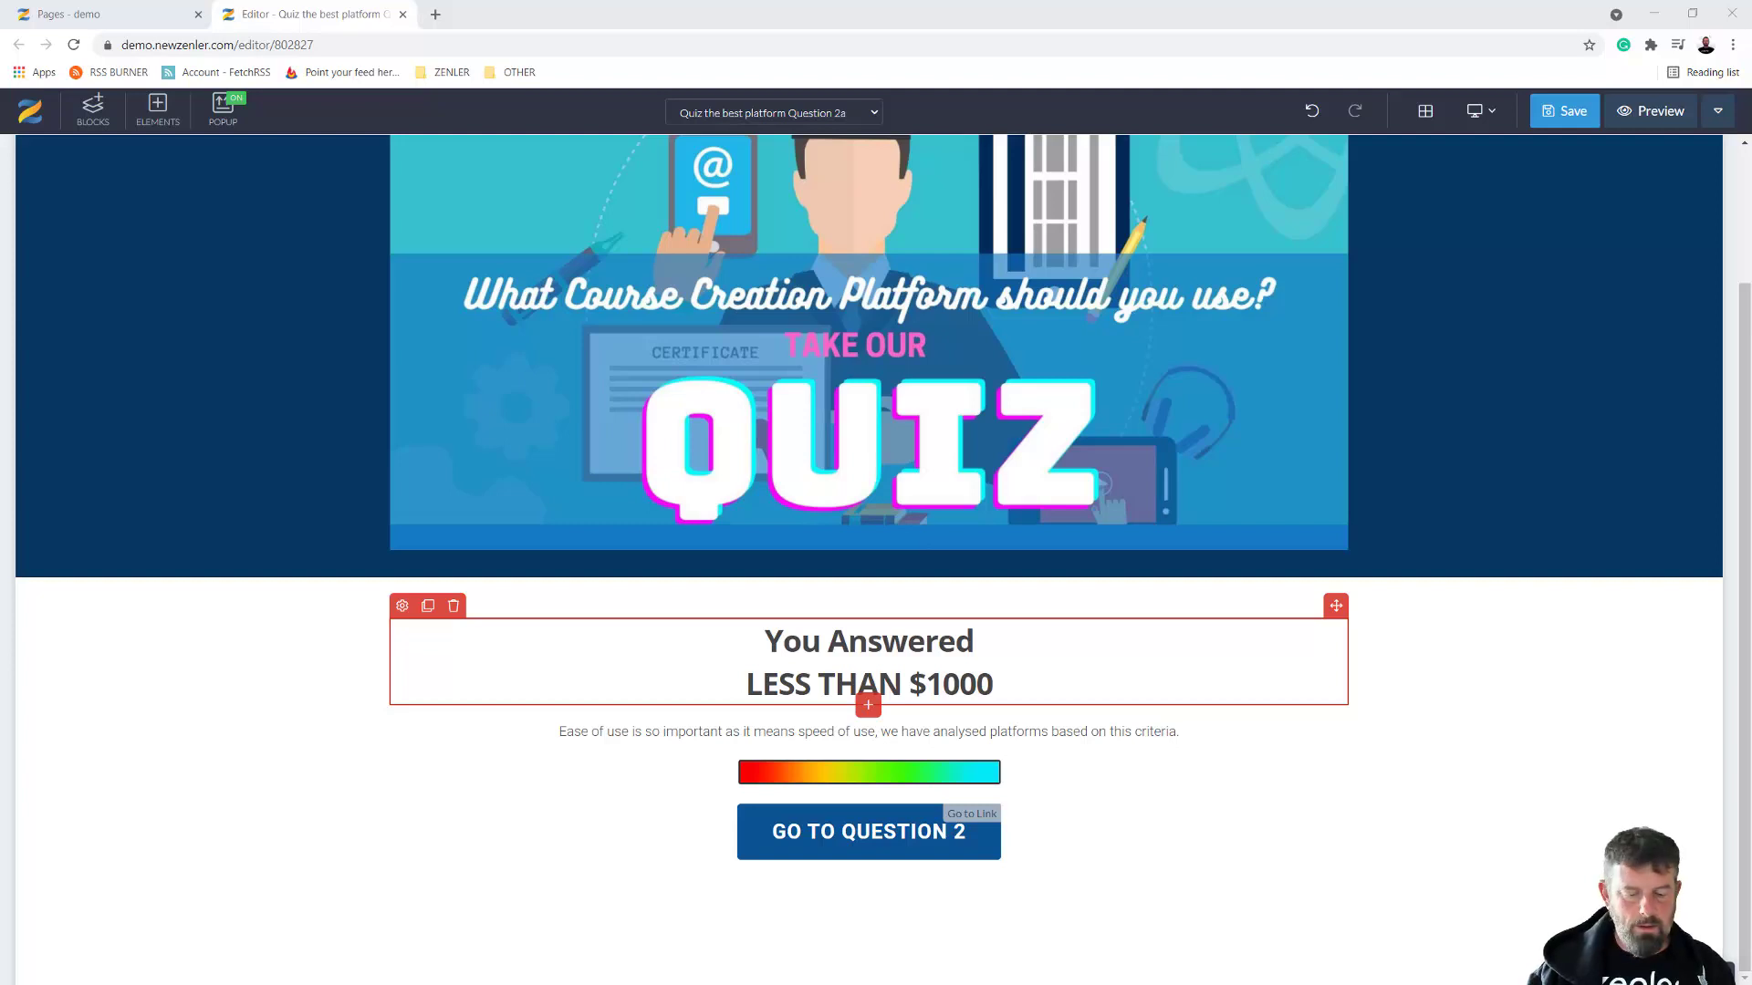
Replace the description under the heading with "We have found the perfect Platform for you", breaking the line before "Platform"
{"action": "left_click", "coordinate": [898, 731]}
{"action": "key", "text": "ctrl+a"}
{"action": "key", "text": "ctrl+v"}
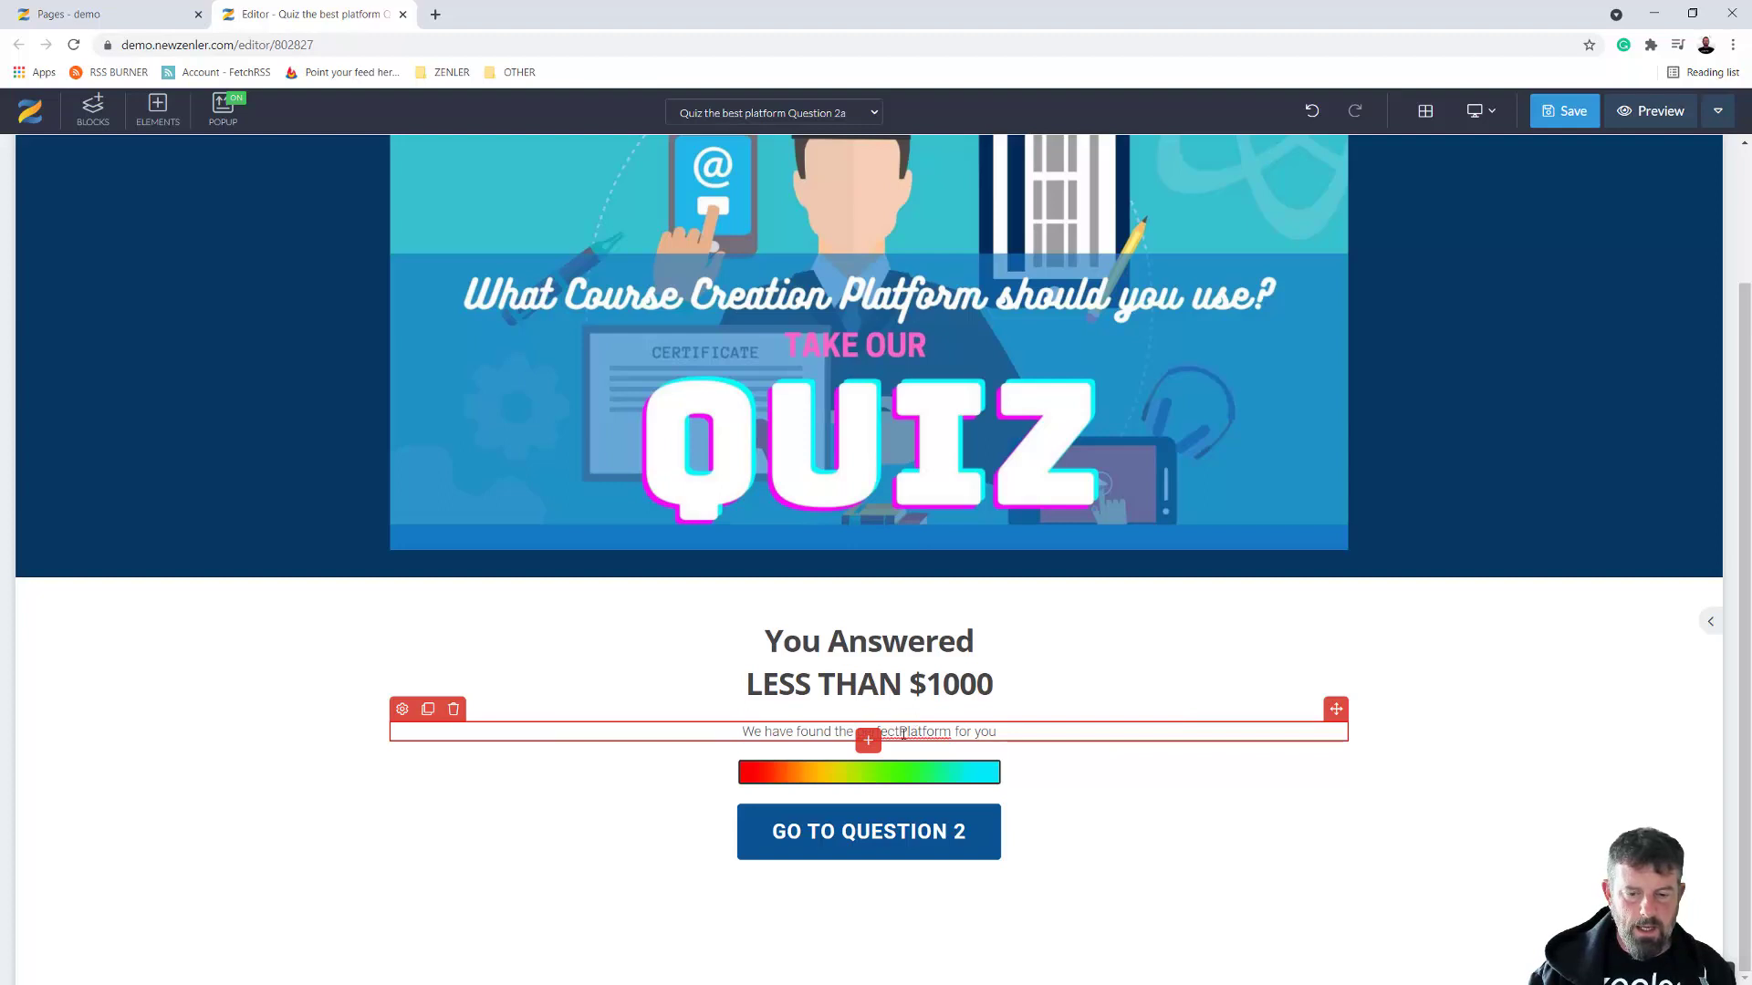
{"action": "key", "text": "Return"}
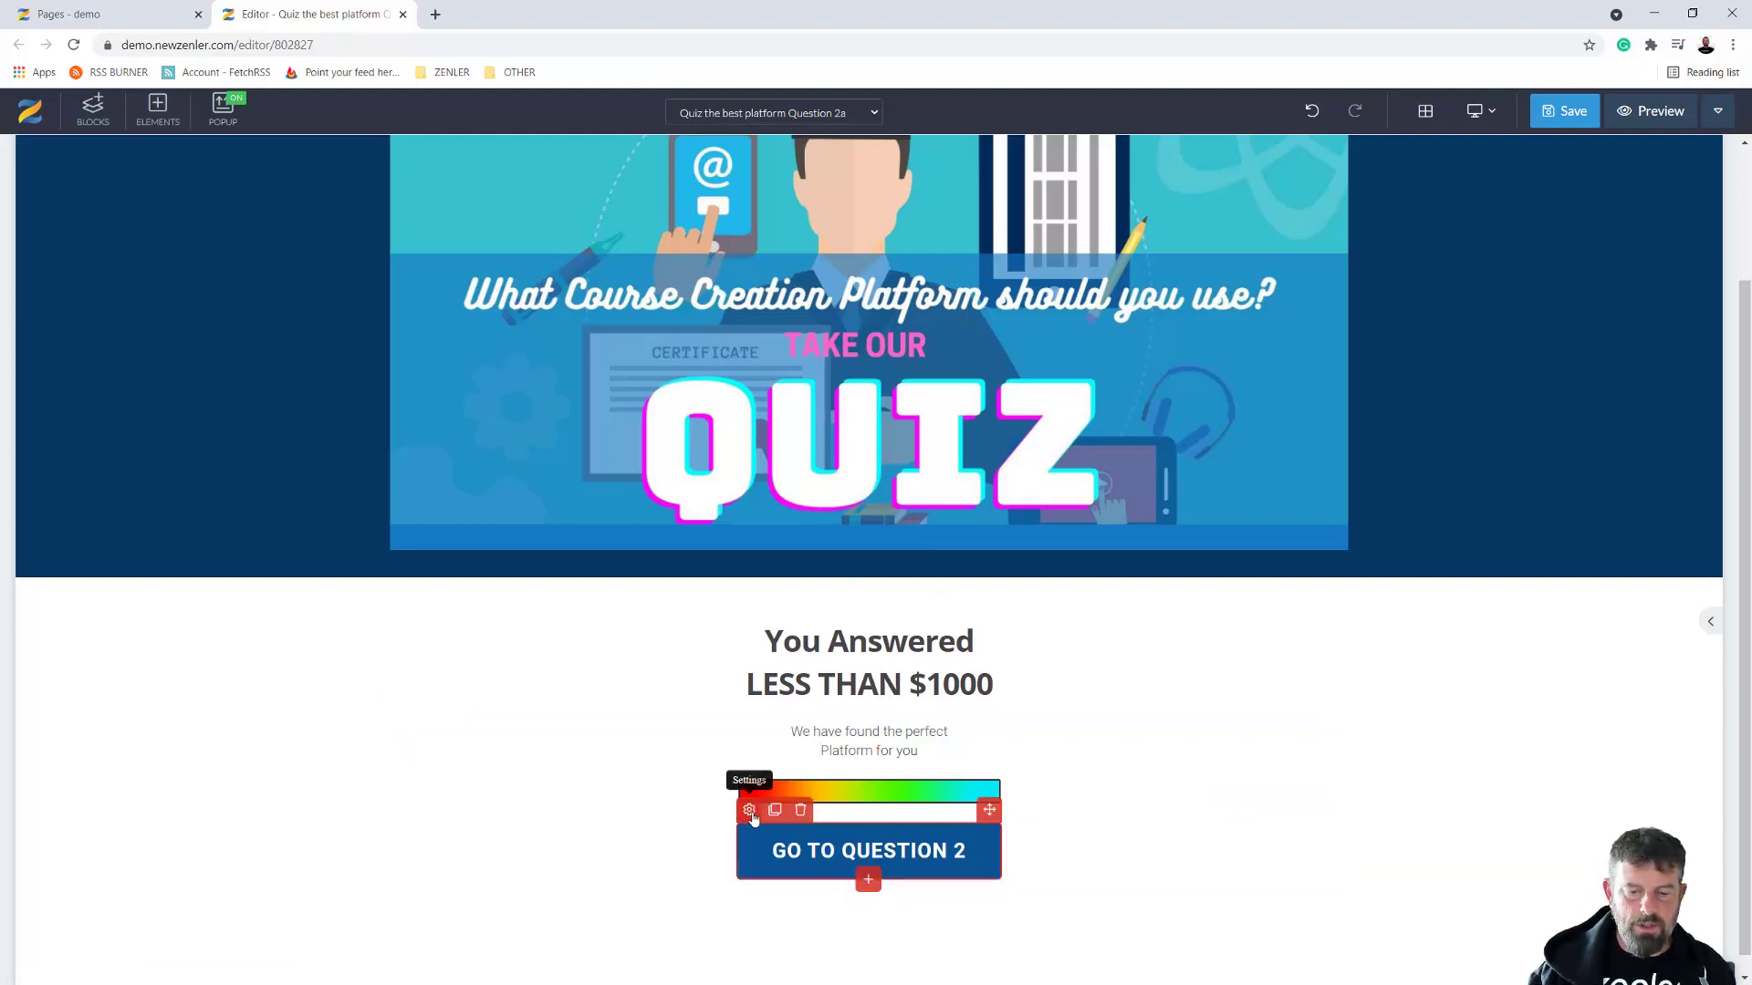
Open the settings of the "GO TO QUESTION 2" button and change its text to "GET THE RESULT"
{"action": "left_click", "coordinate": [749, 811]}
{"action": "left_click", "coordinate": [1606, 195]}
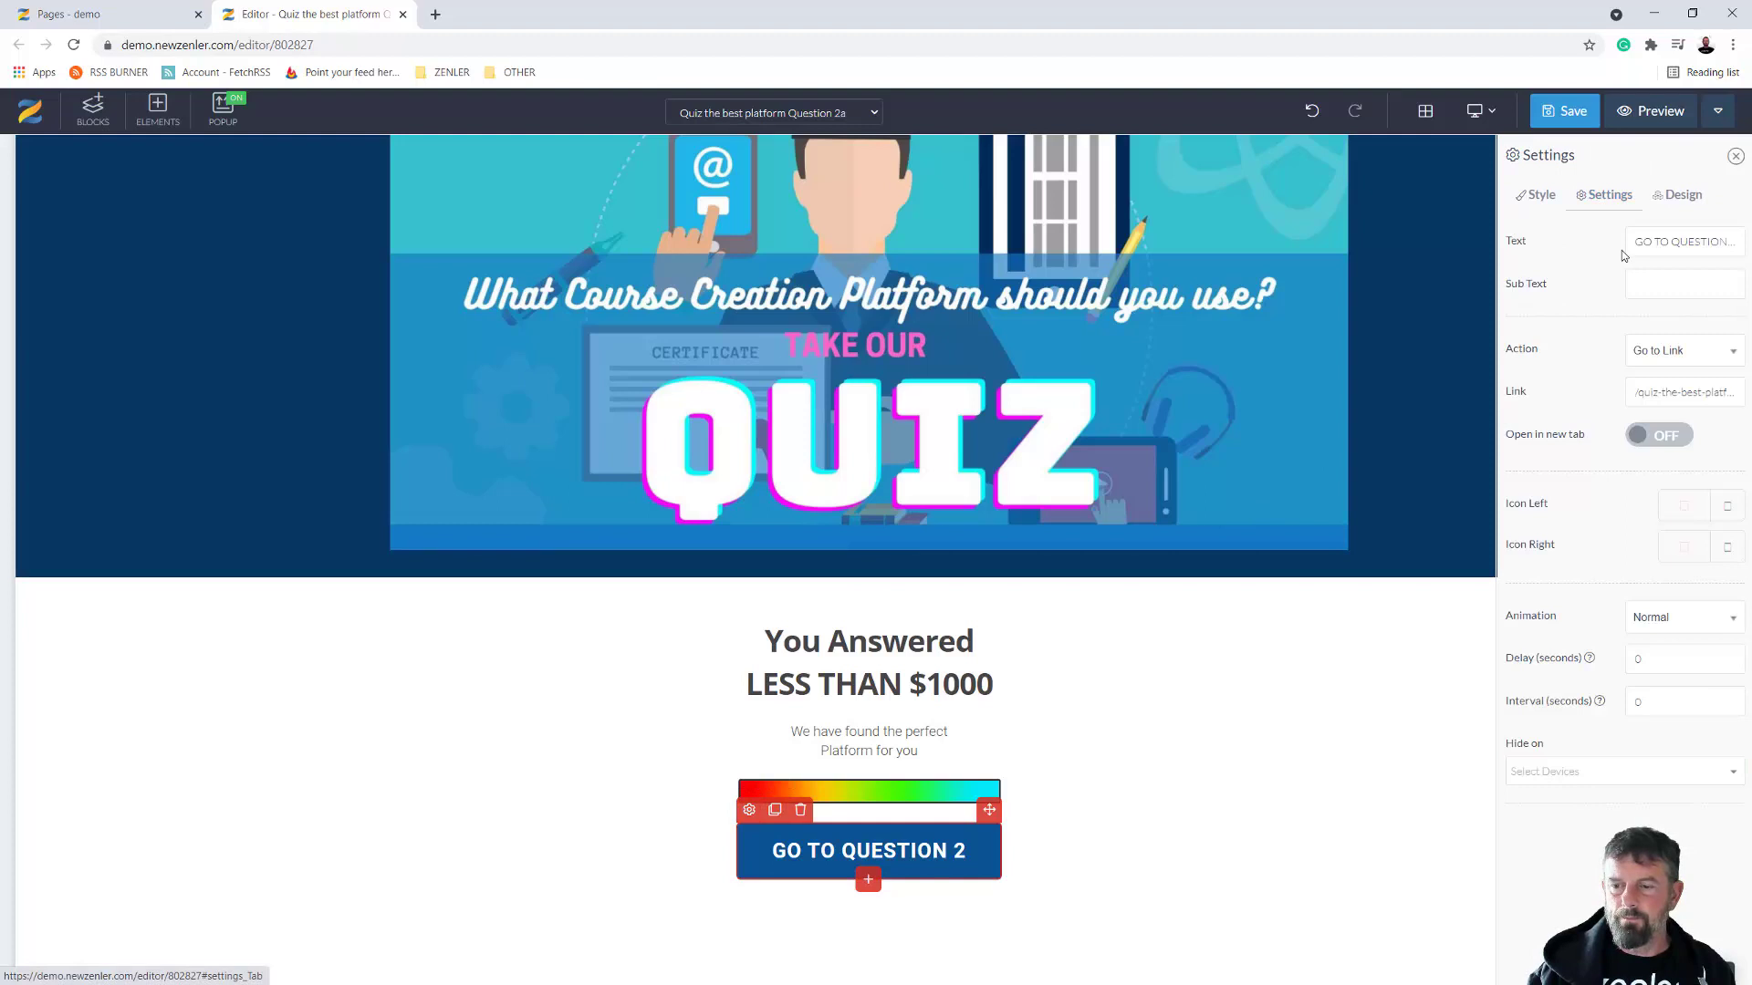
{"action": "triple_click", "coordinate": [1685, 242]}
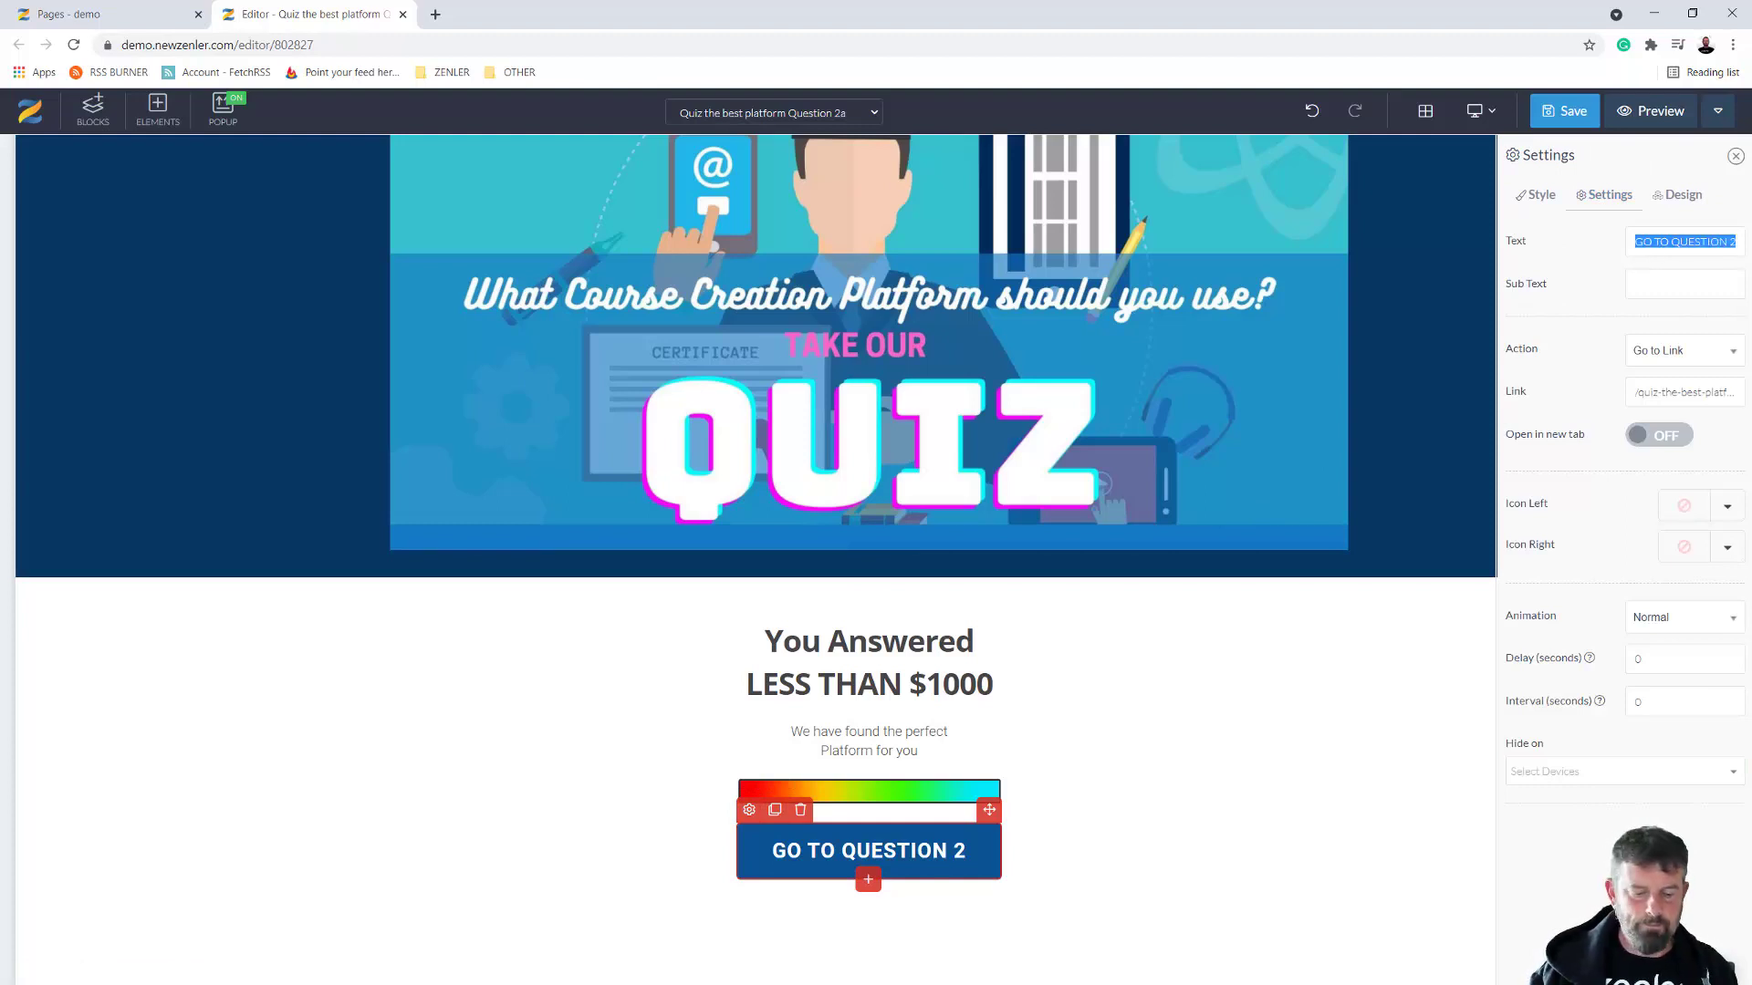
{"action": "key", "text": "BackSpace"}
{"action": "type", "text": "GET THE"}
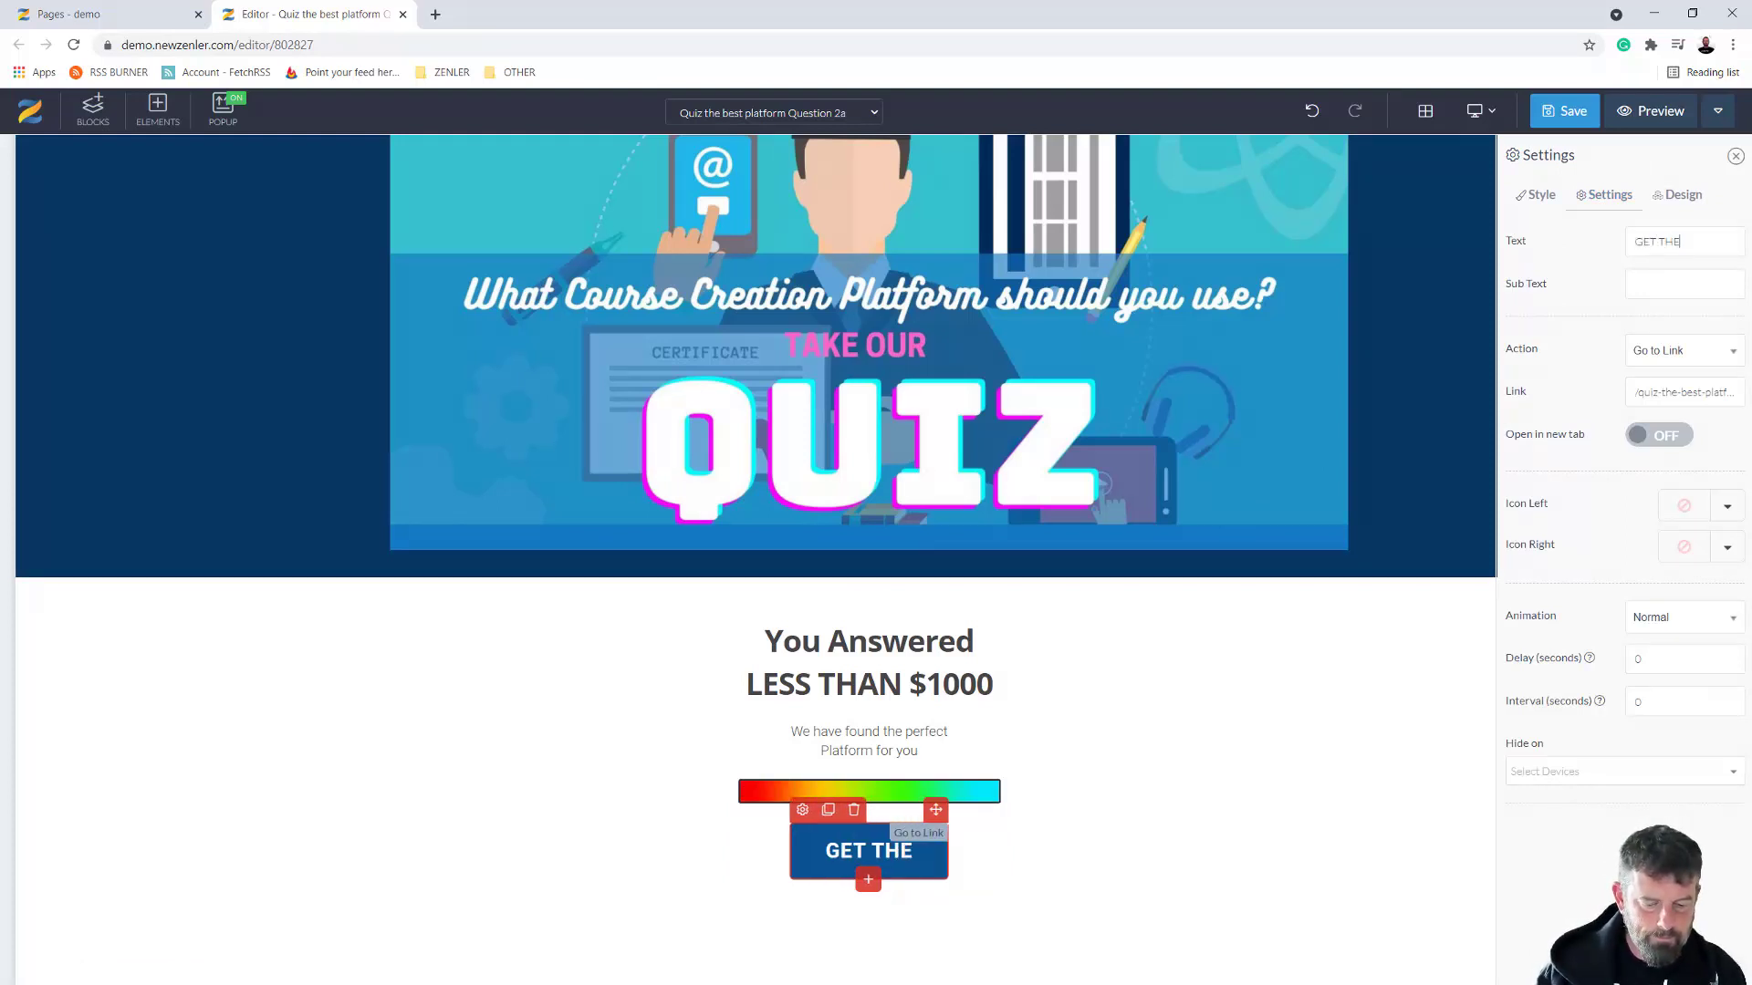
{"action": "type", "text": " RESULT"}
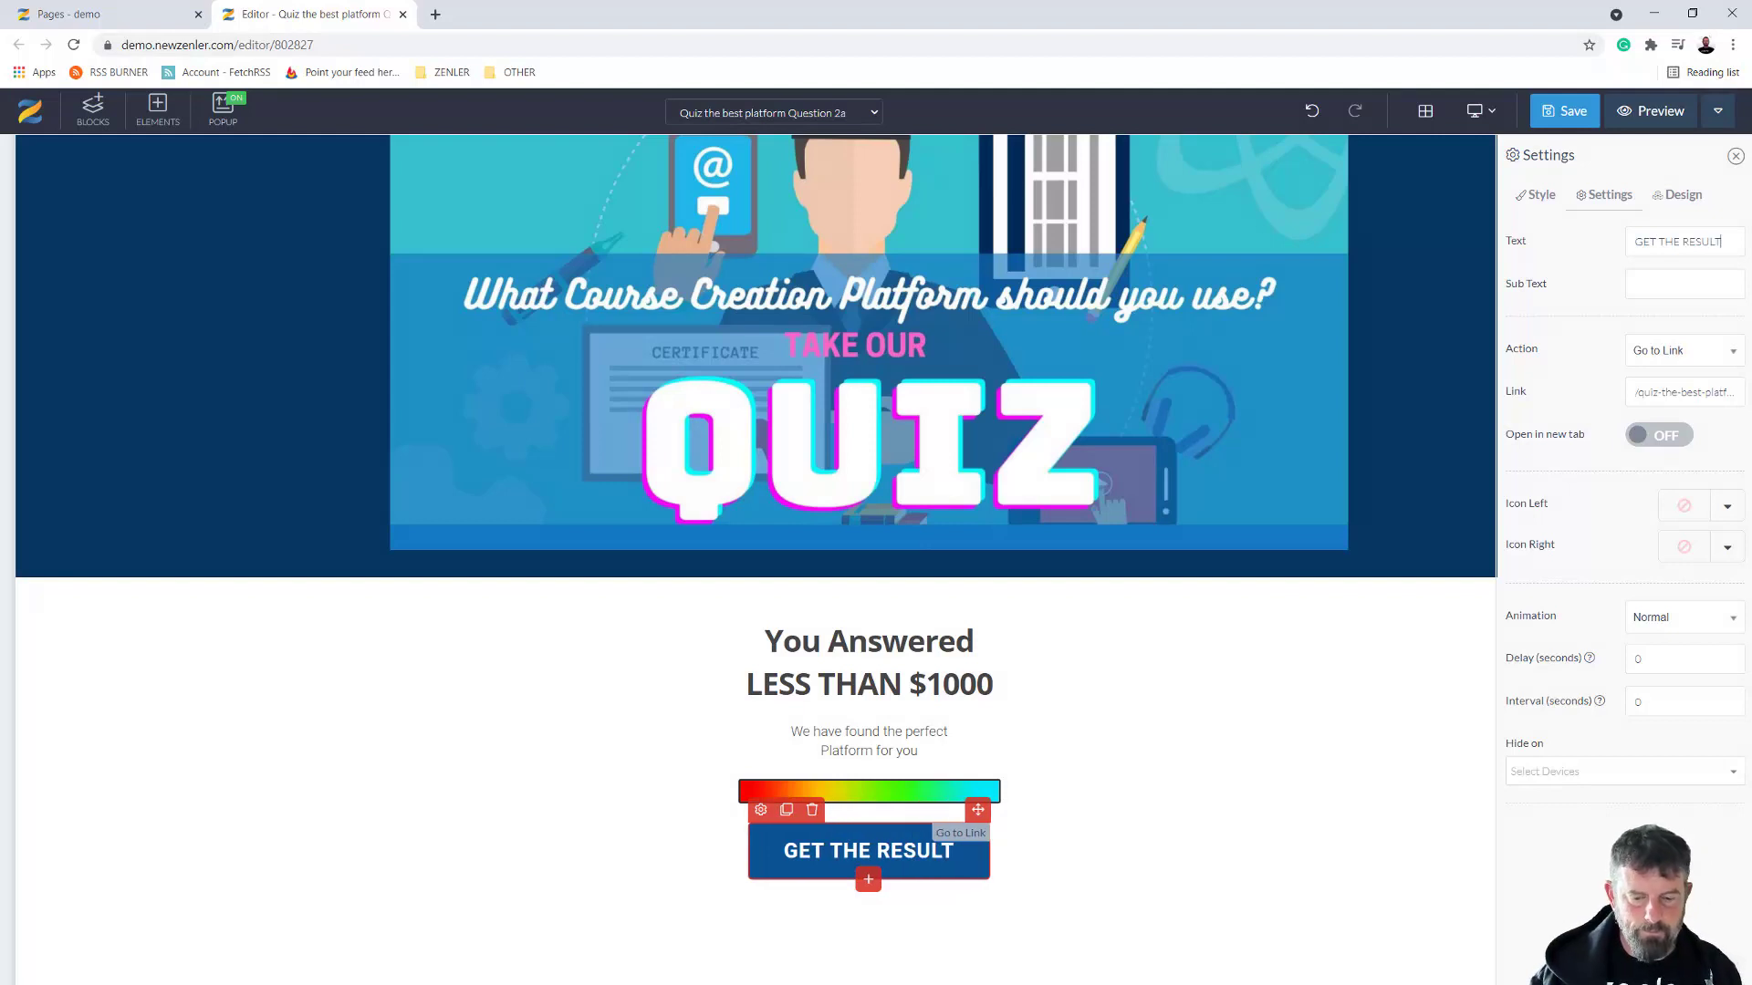
Replace the button's text with "VIEW THE ANALYSIS" on the Question 2a page
{"action": "left_click_drag", "start_coordinate": [1659, 243], "coordinate": [1734, 239]}
{"action": "left_click", "coordinate": [1690, 239]}
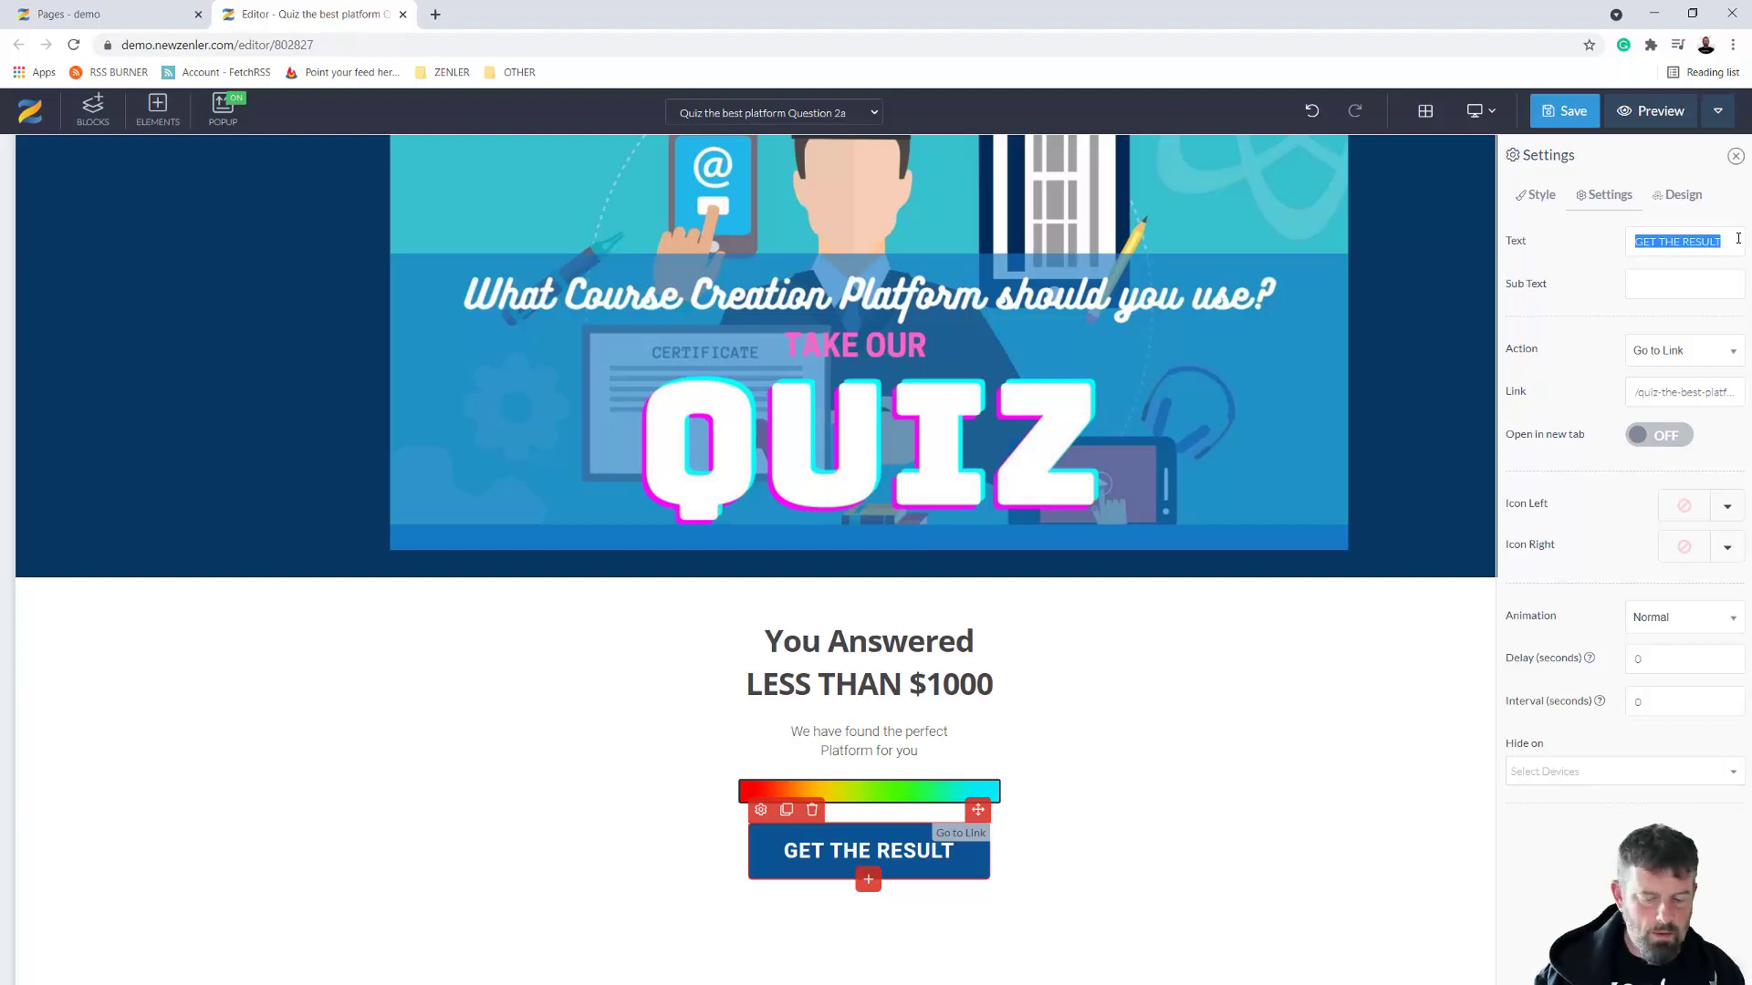
{"action": "type", "text": "VIEW"}
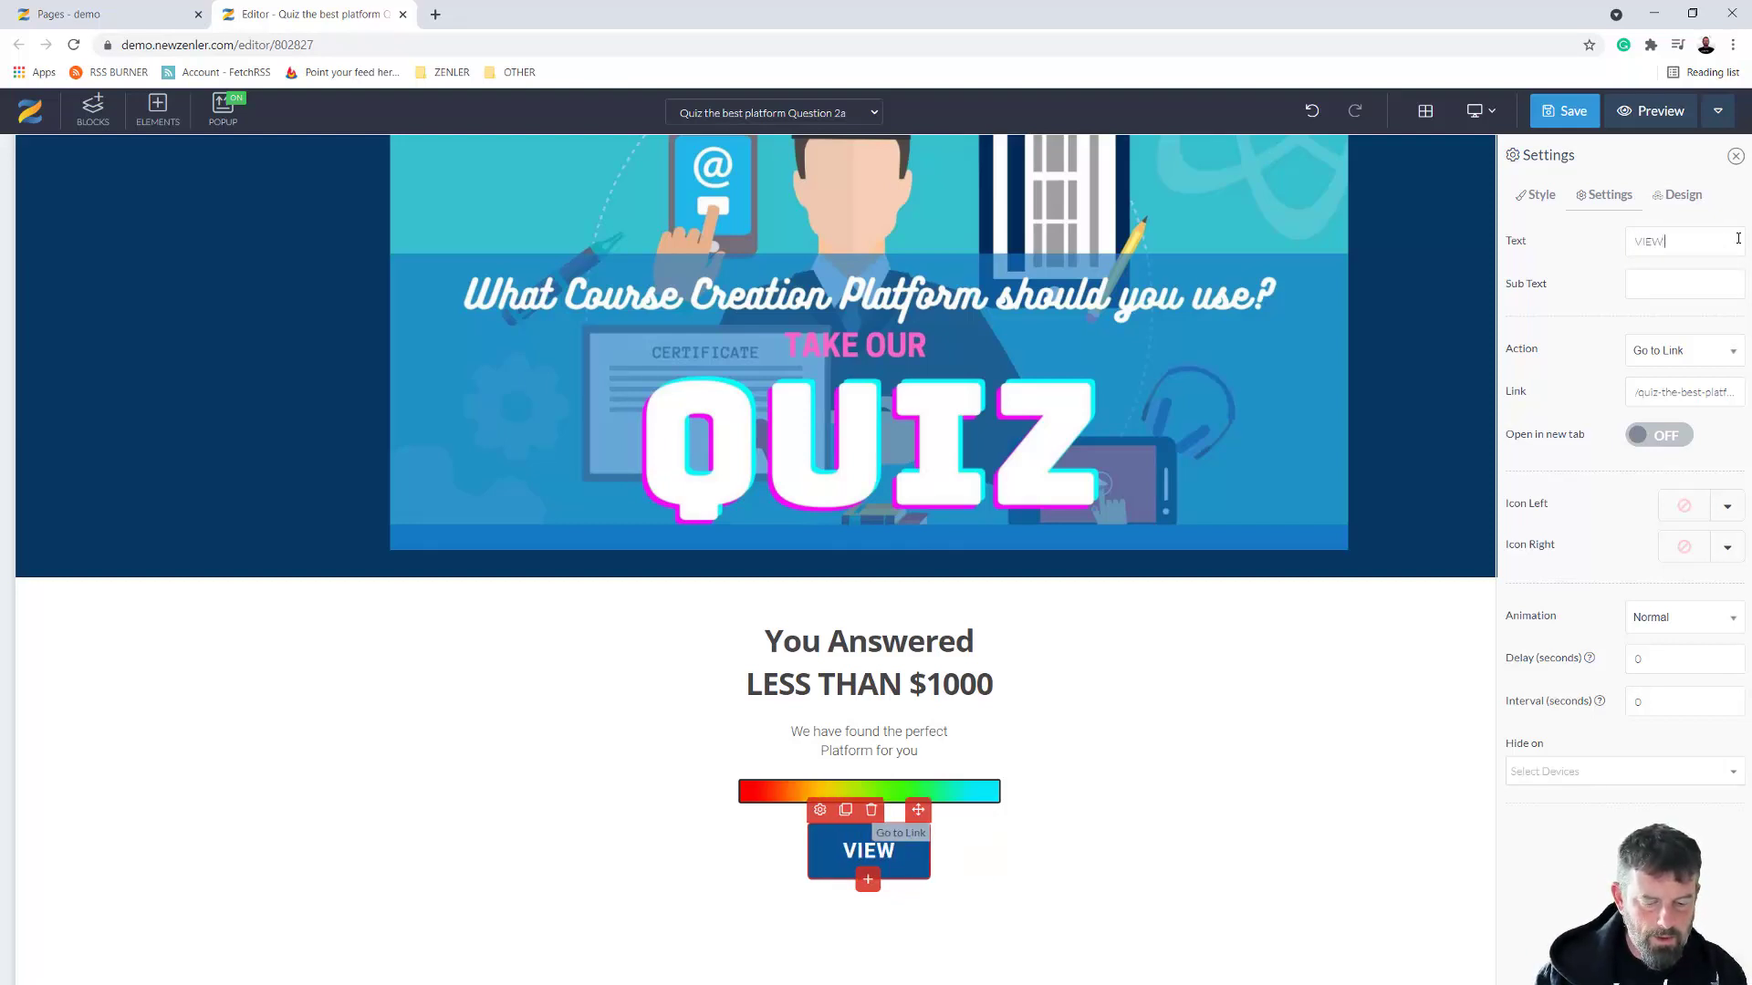
{"action": "type", "text": " THE AN"}
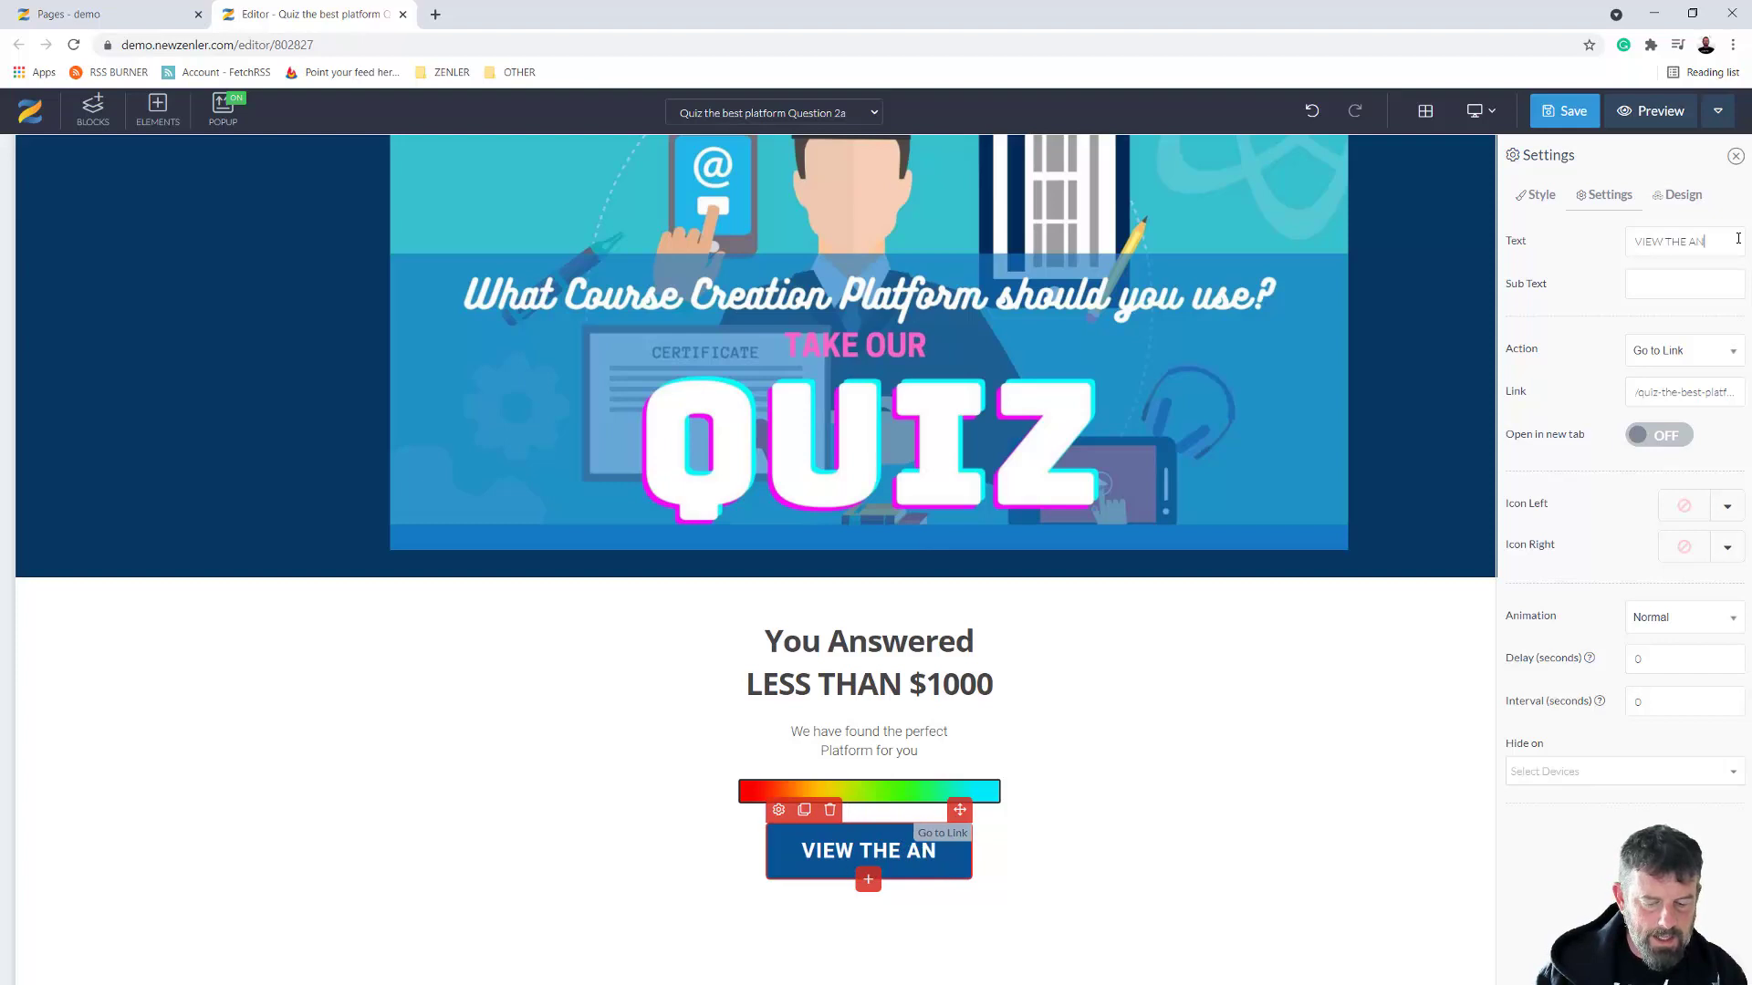
{"action": "type", "text": "ALYSIS"}
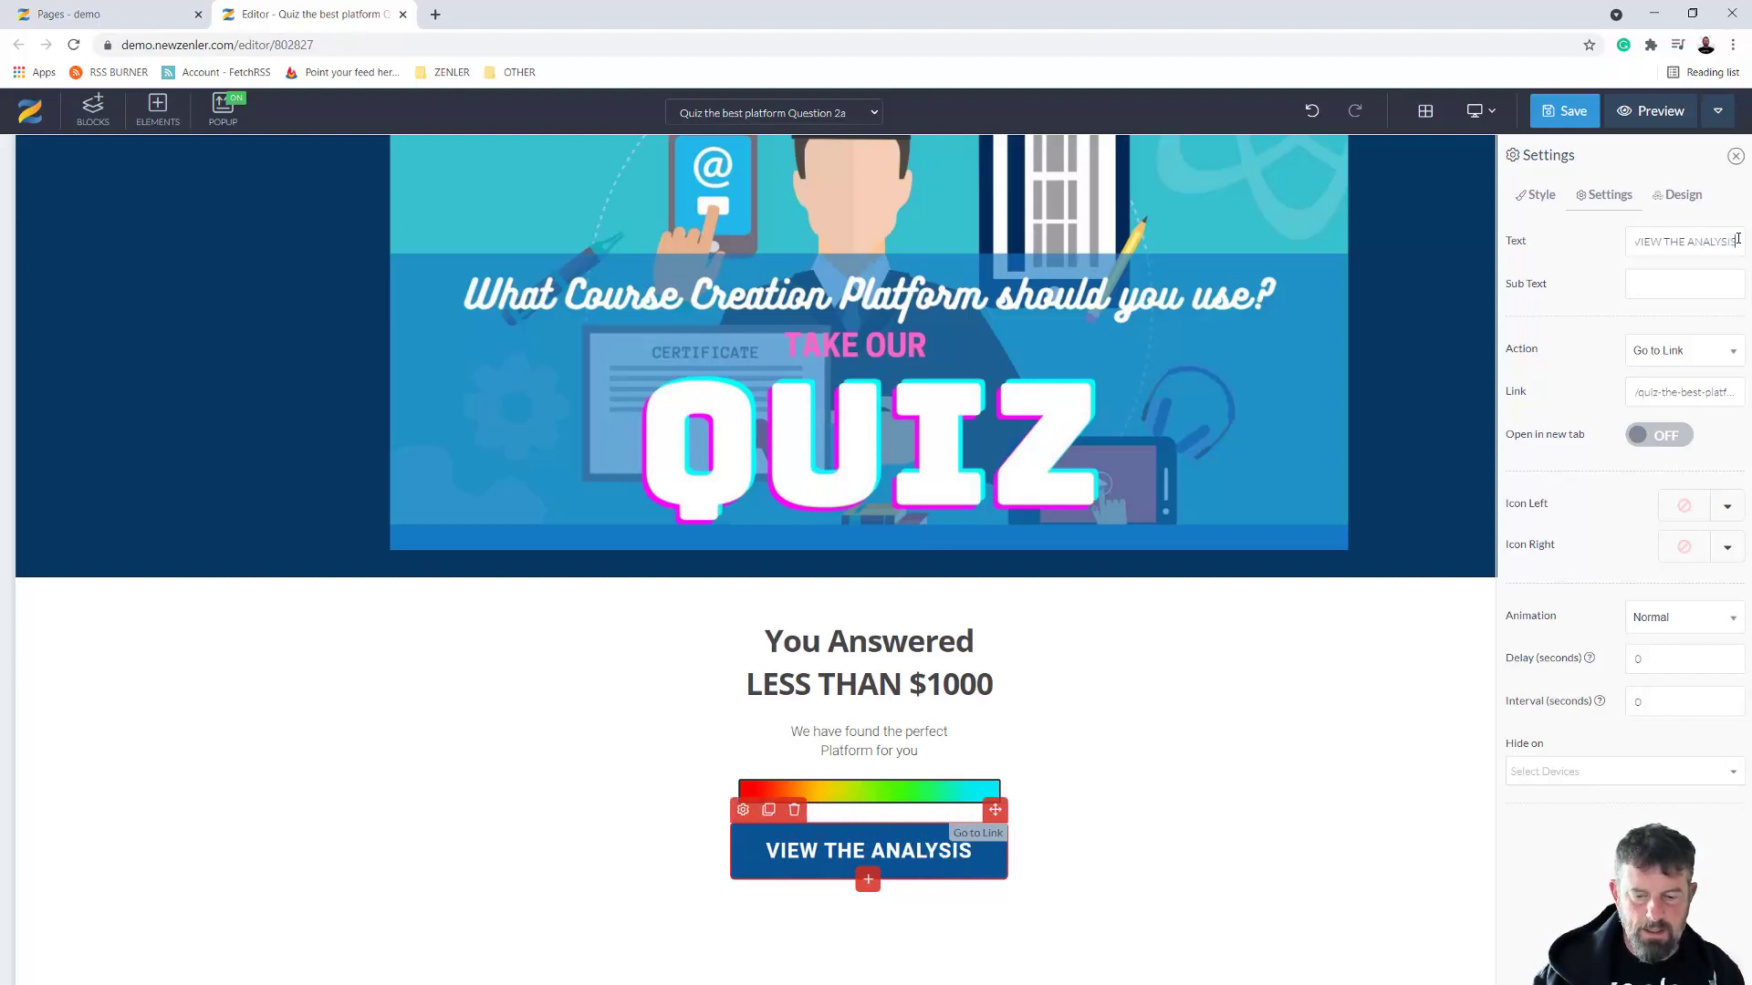
Extend the button's text to "VIEW THE ANALYSIS REPORT" and set its background color to dark green
{"action": "type", "text": " REPORT"}
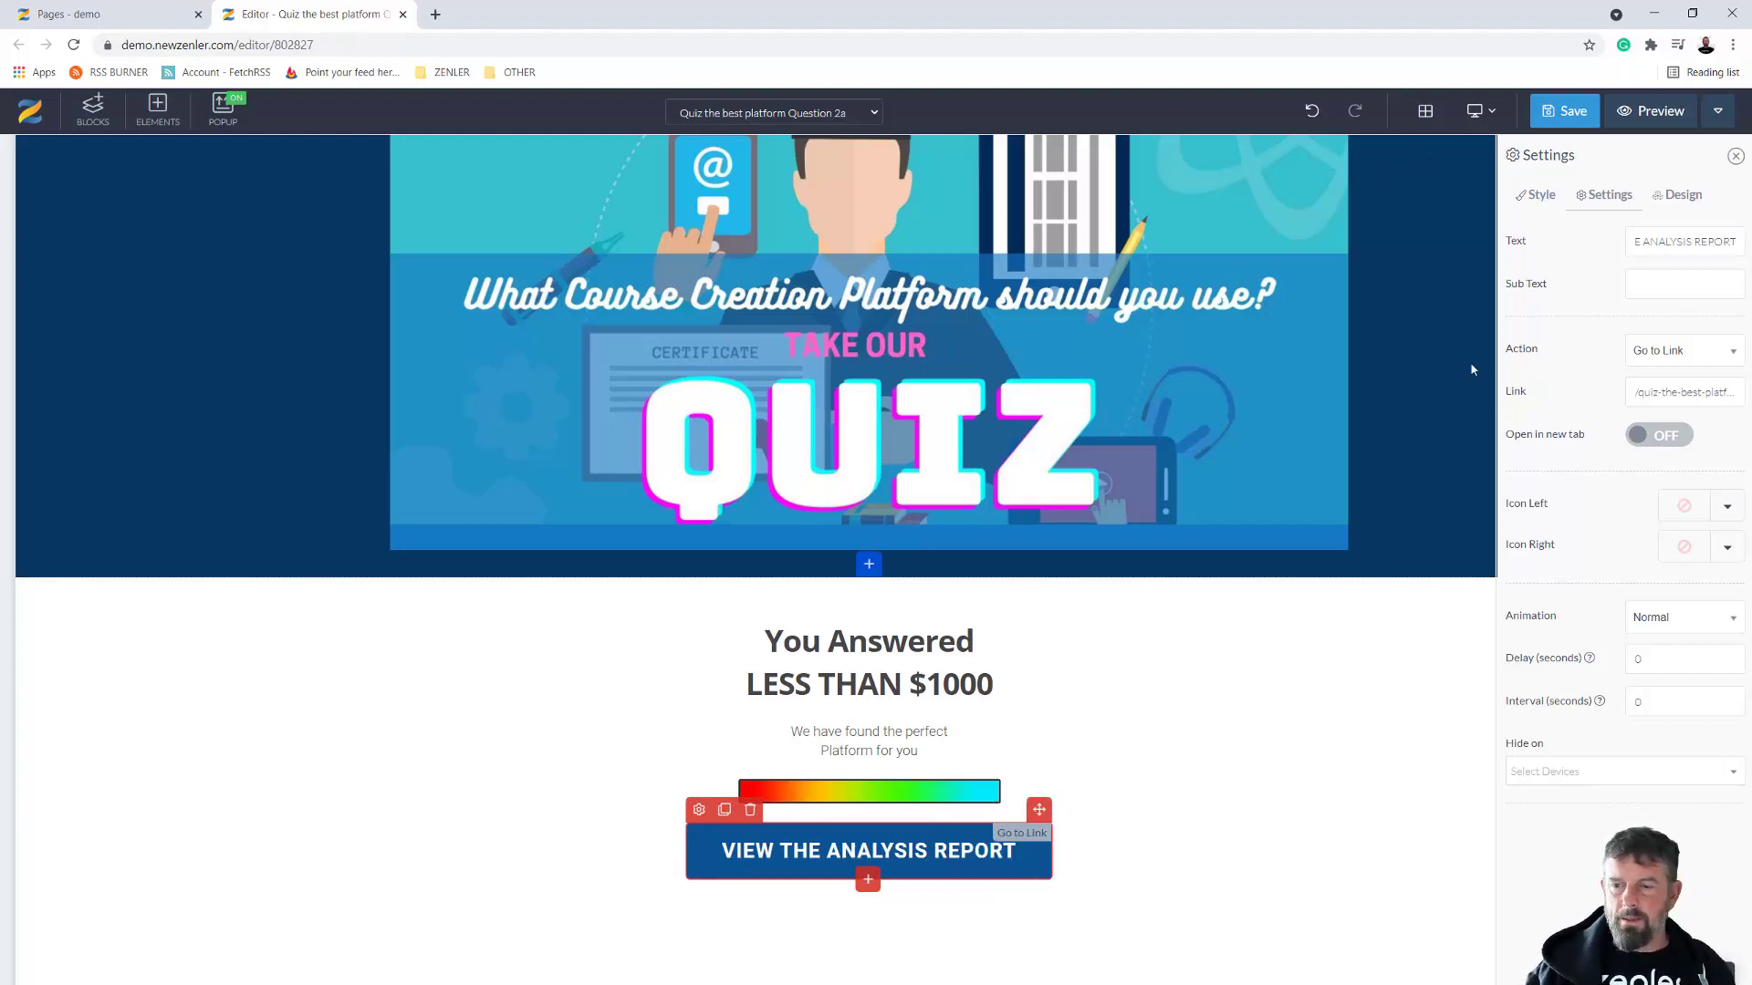
{"action": "left_click", "coordinate": [1536, 197]}
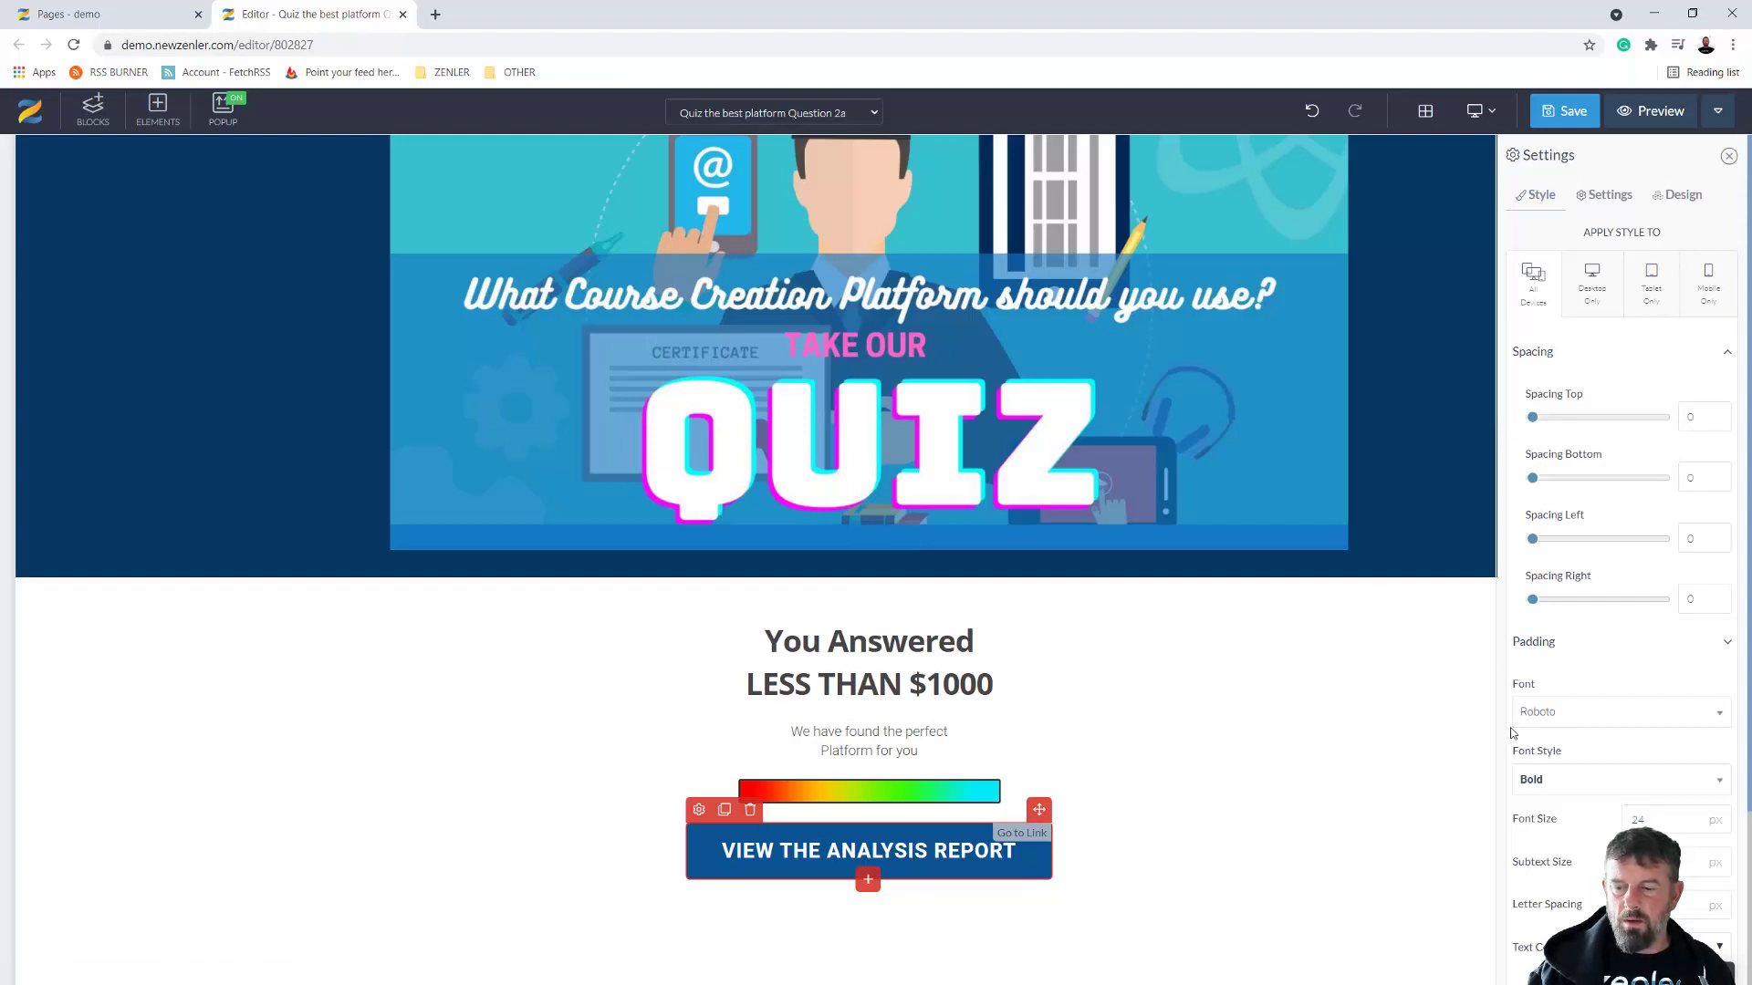
{"action": "scroll", "coordinate": [1587, 746], "scroll_direction": "down", "scroll_amount": 3}
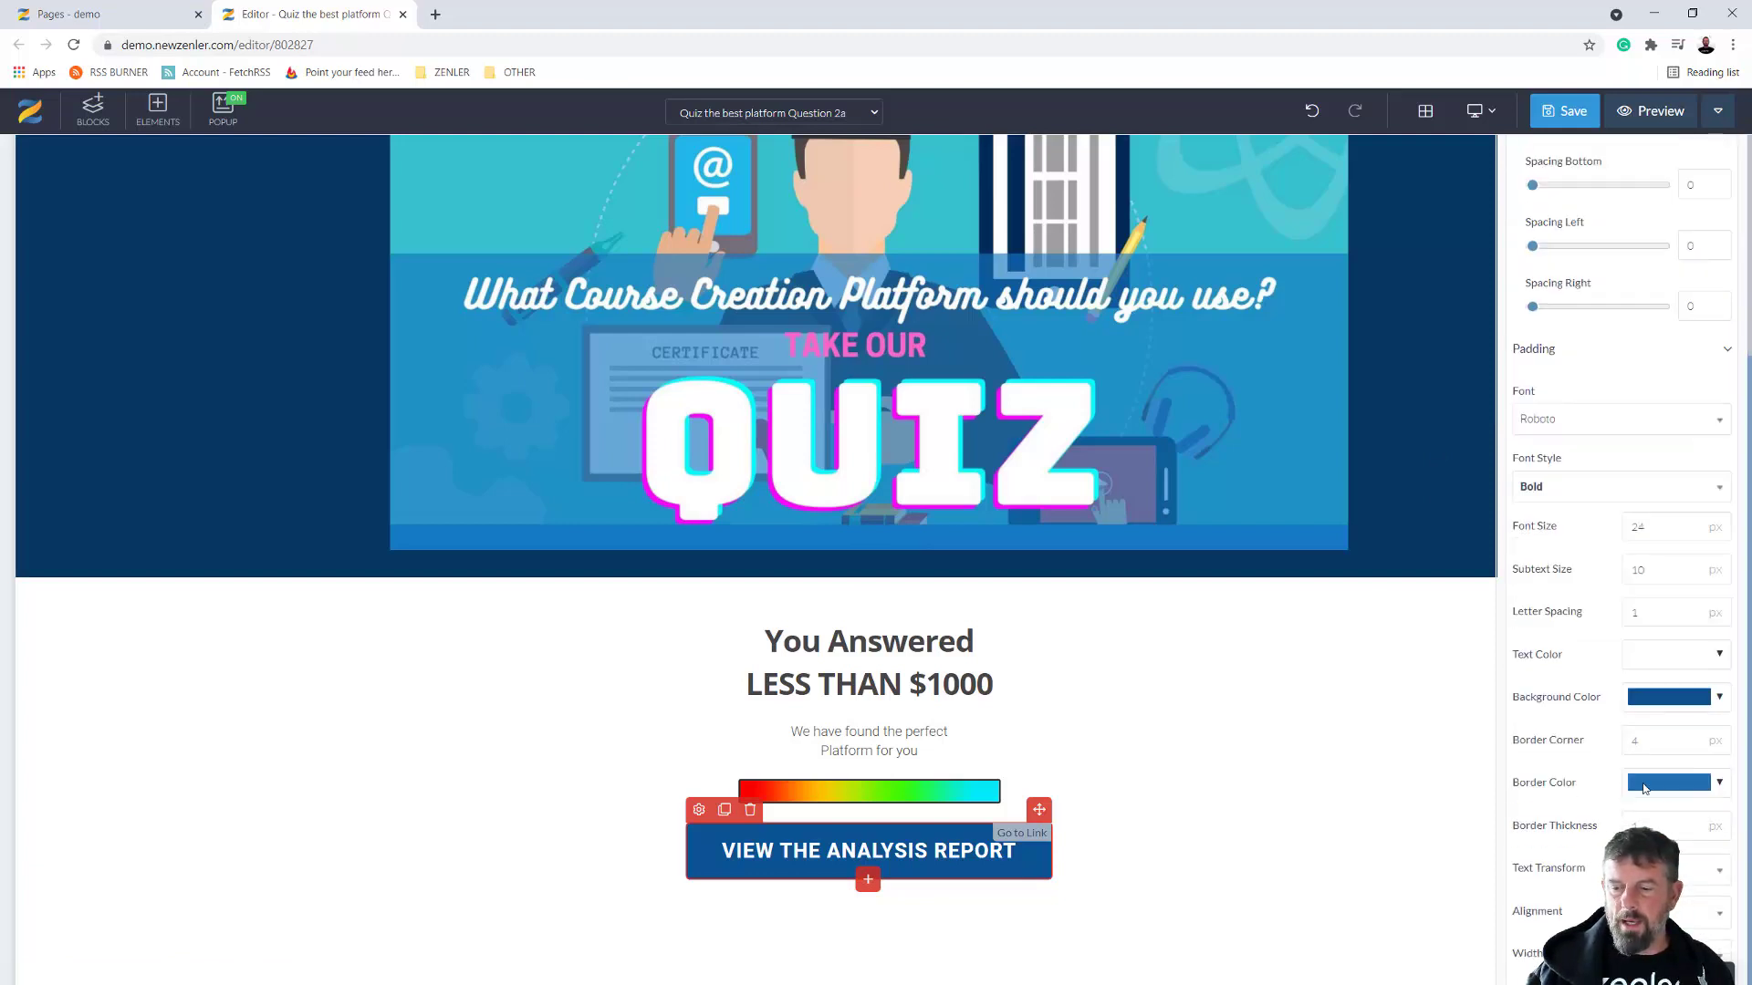
{"action": "left_click", "coordinate": [1719, 700]}
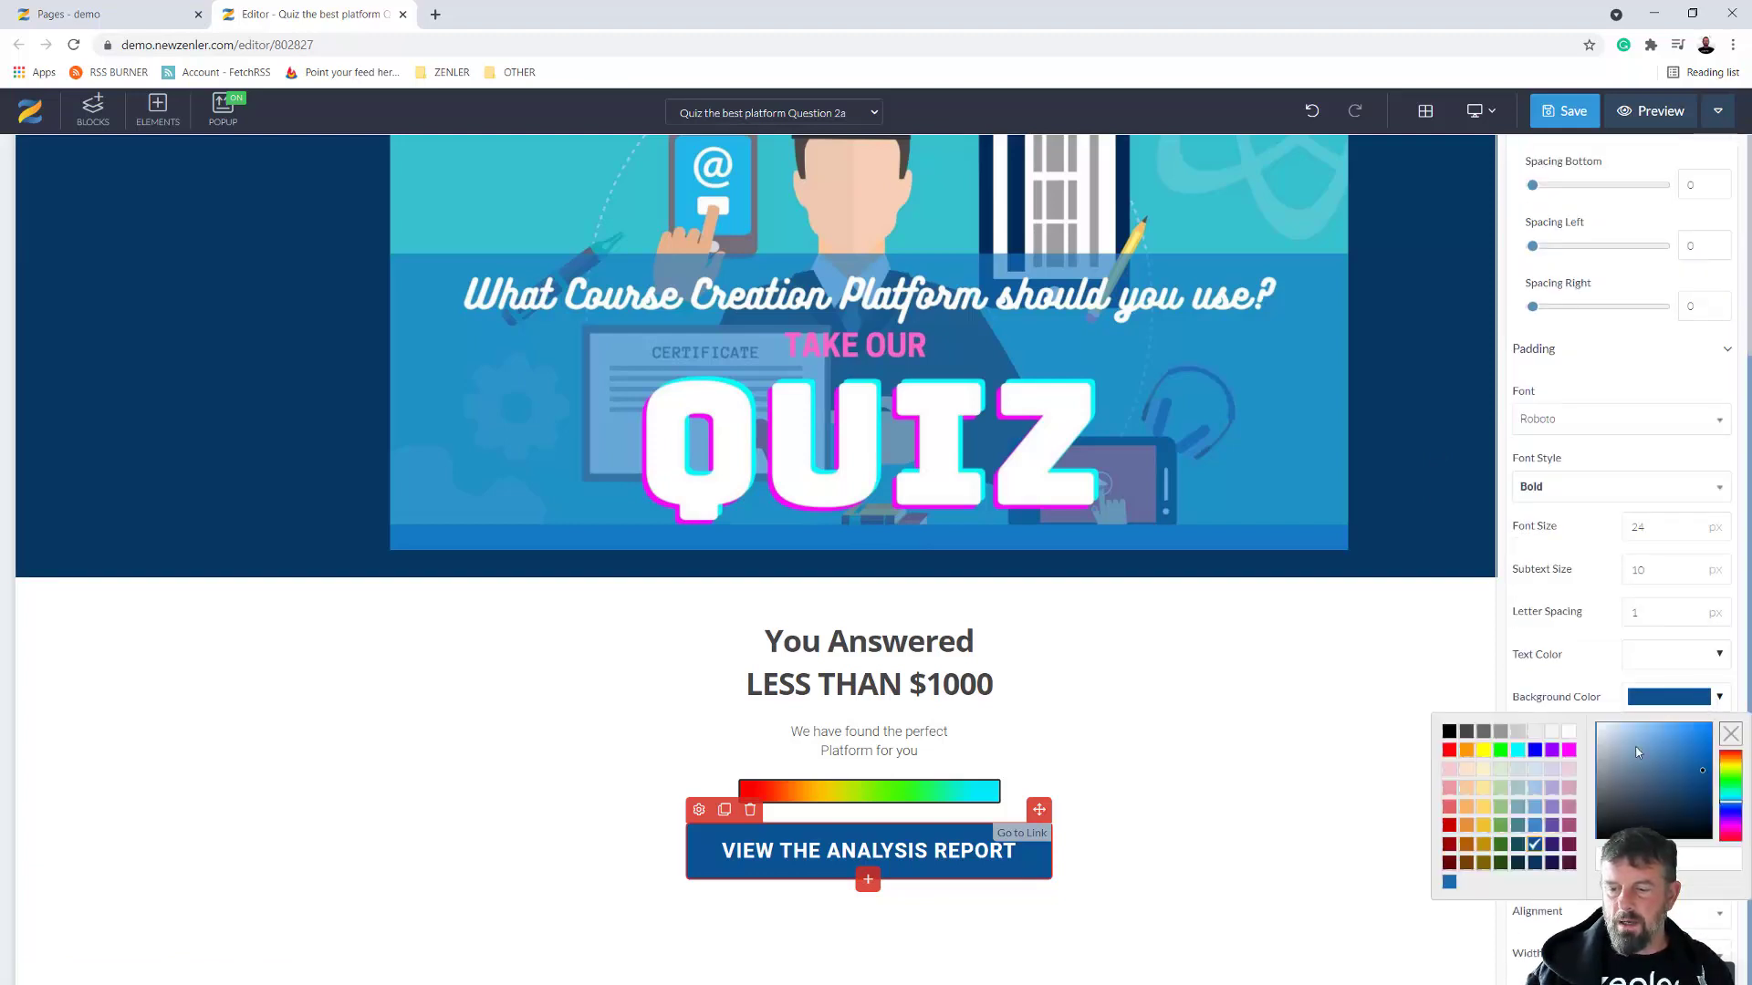
{"action": "left_click", "coordinate": [1503, 847]}
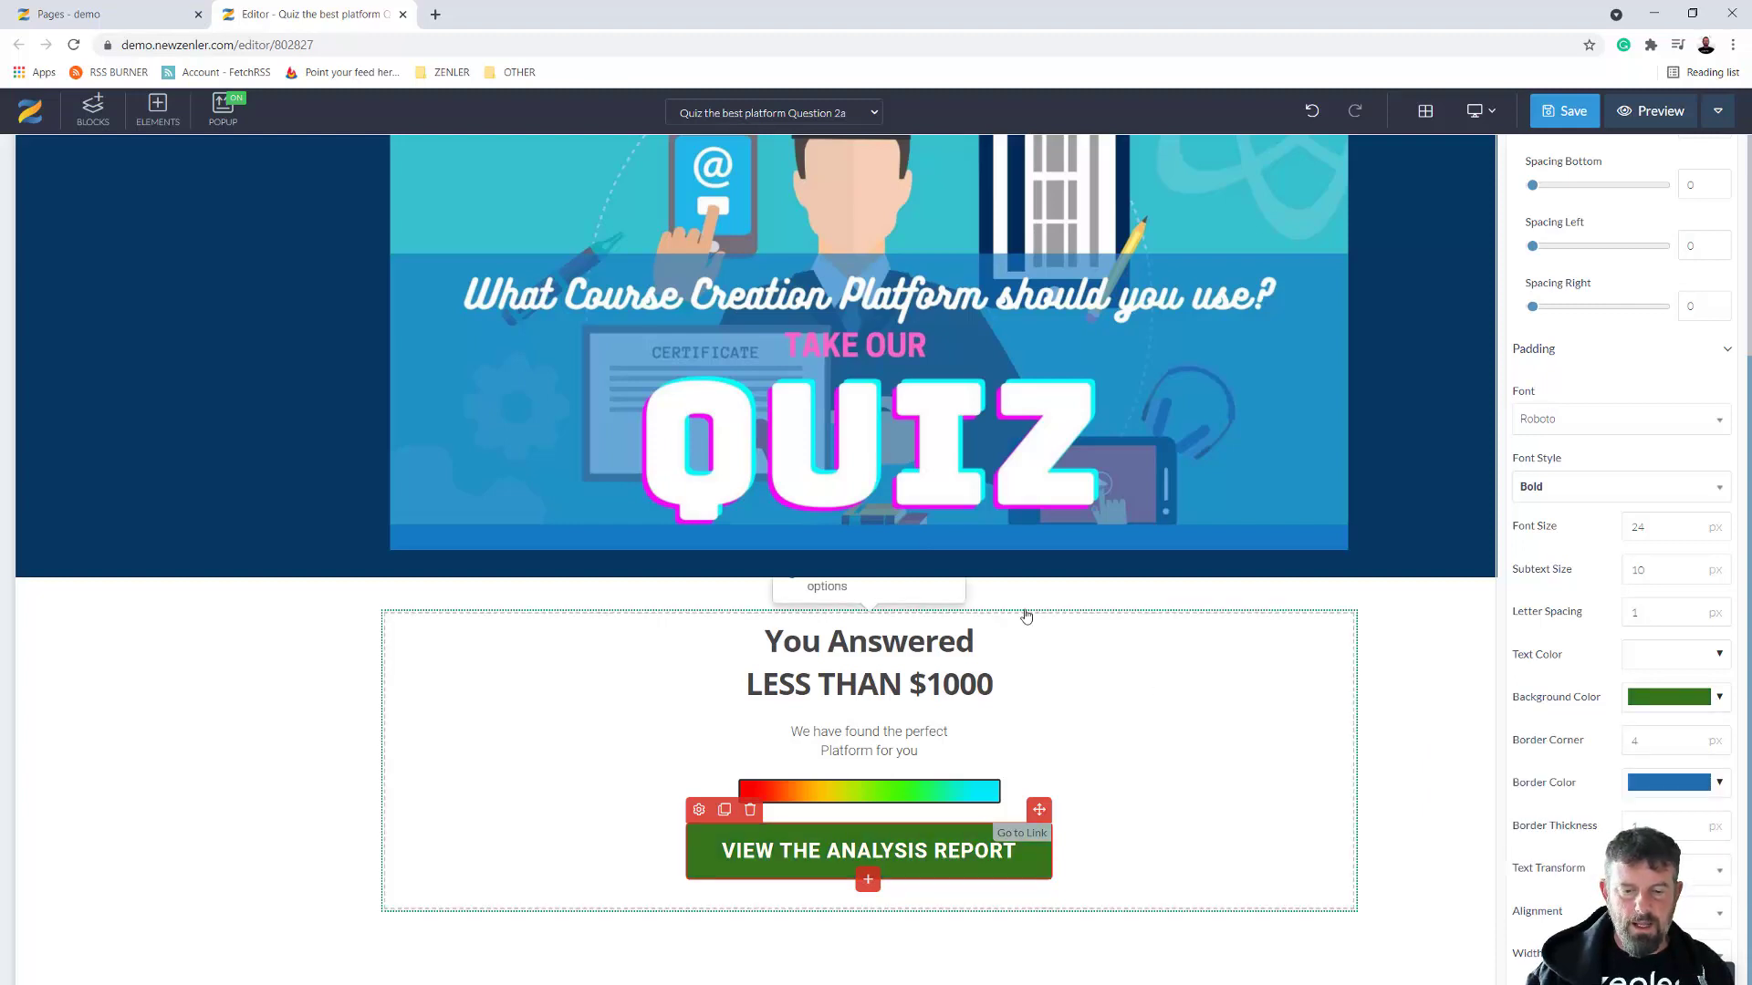
Save the Question 2a page with its default SEO settings and close its editor
{"action": "left_click", "coordinate": [1569, 116]}
{"action": "left_click_drag", "start_coordinate": [1507, 430], "coordinate": [825, 229]}
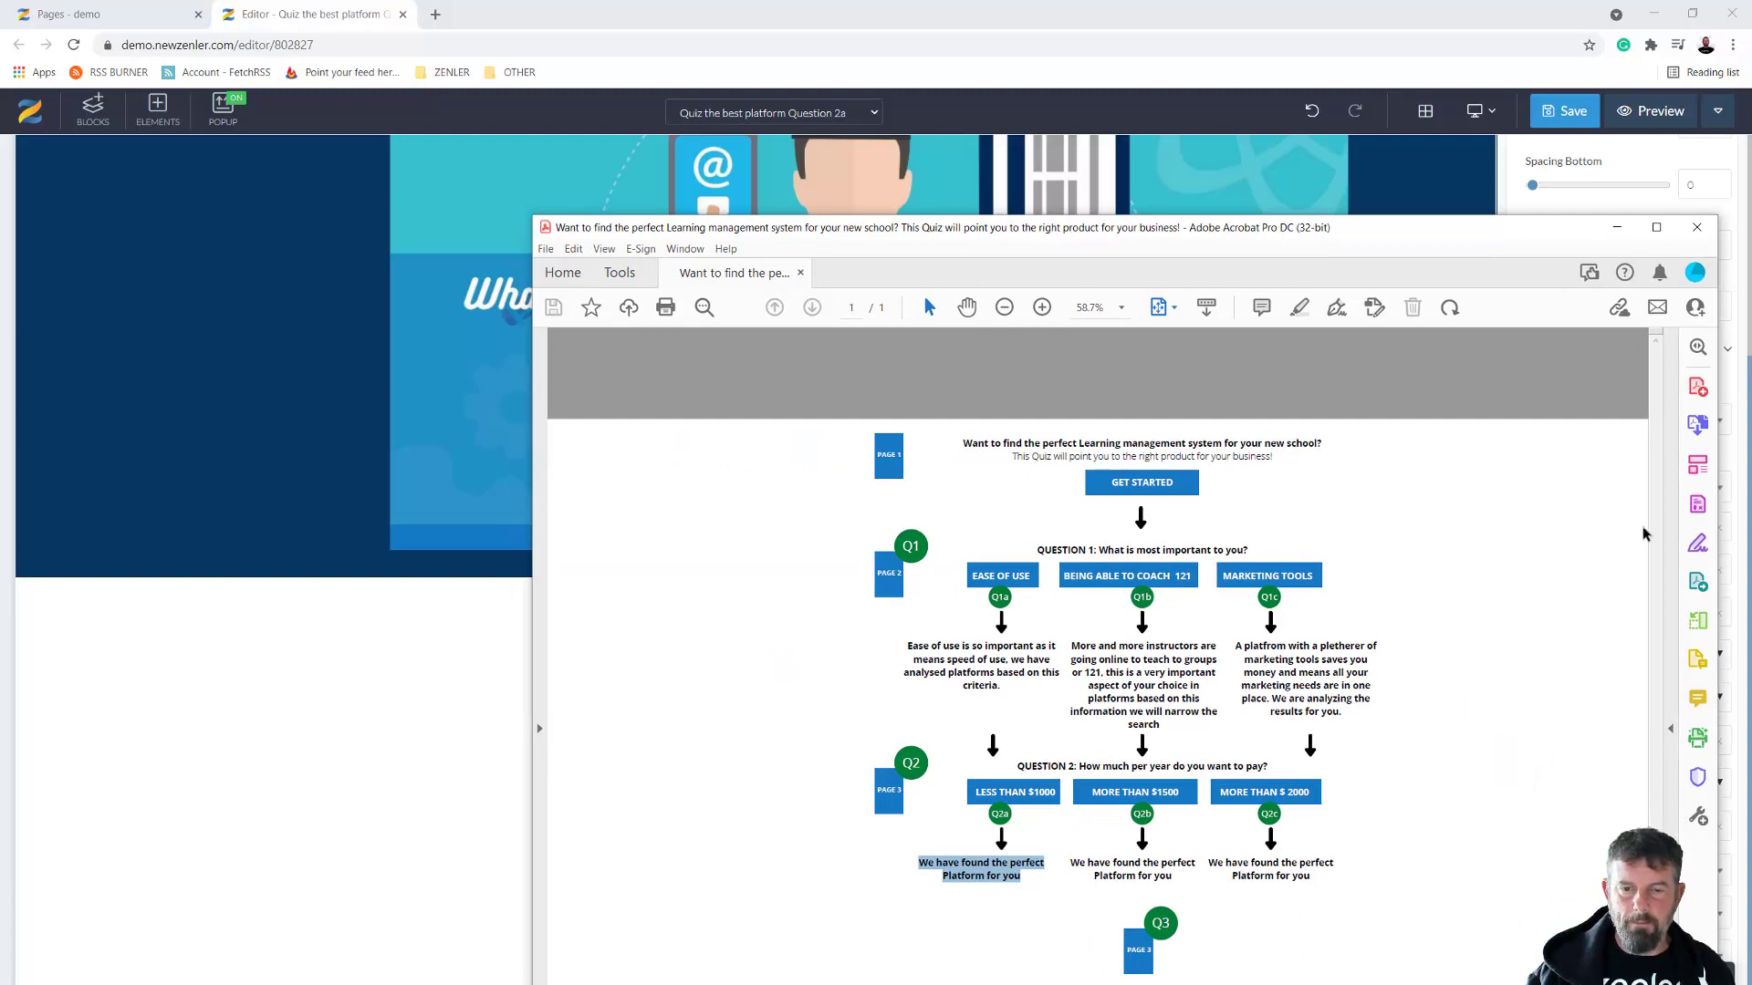
{"action": "left_click_drag", "start_coordinate": [1085, 235], "coordinate": [1750, 392]}
{"action": "left_click", "coordinate": [1593, 114]}
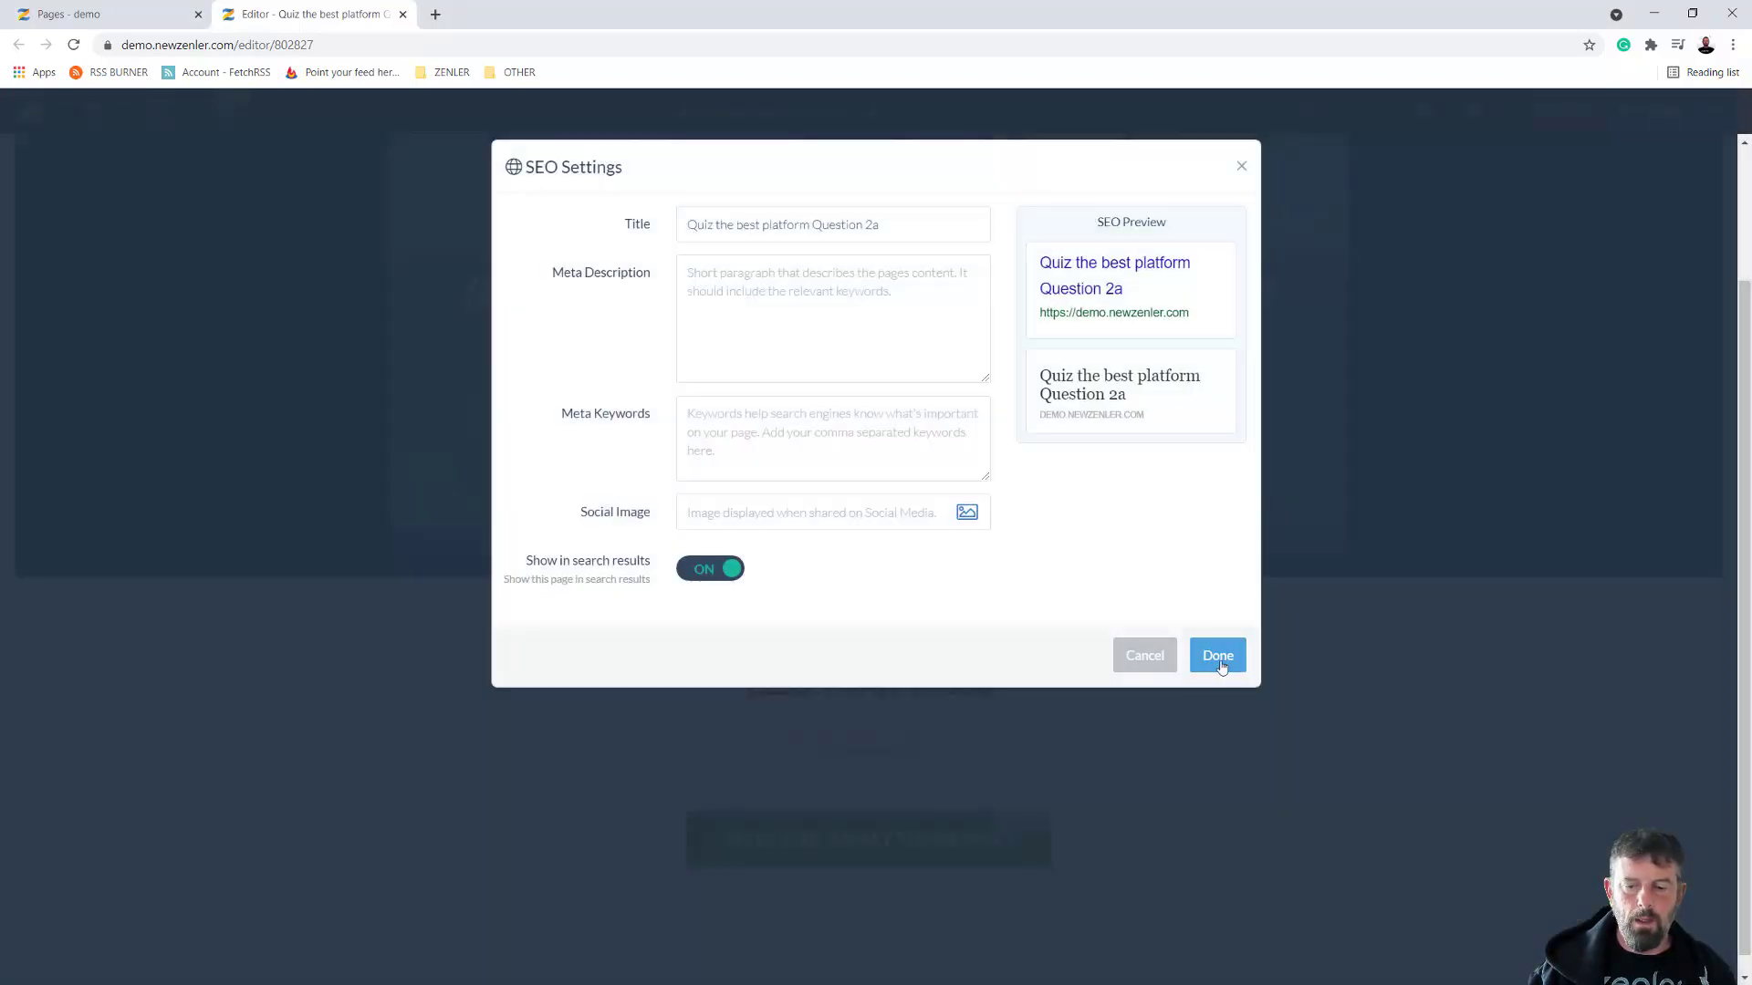
{"action": "left_click", "coordinate": [1220, 657]}
{"action": "left_click", "coordinate": [402, 15]}
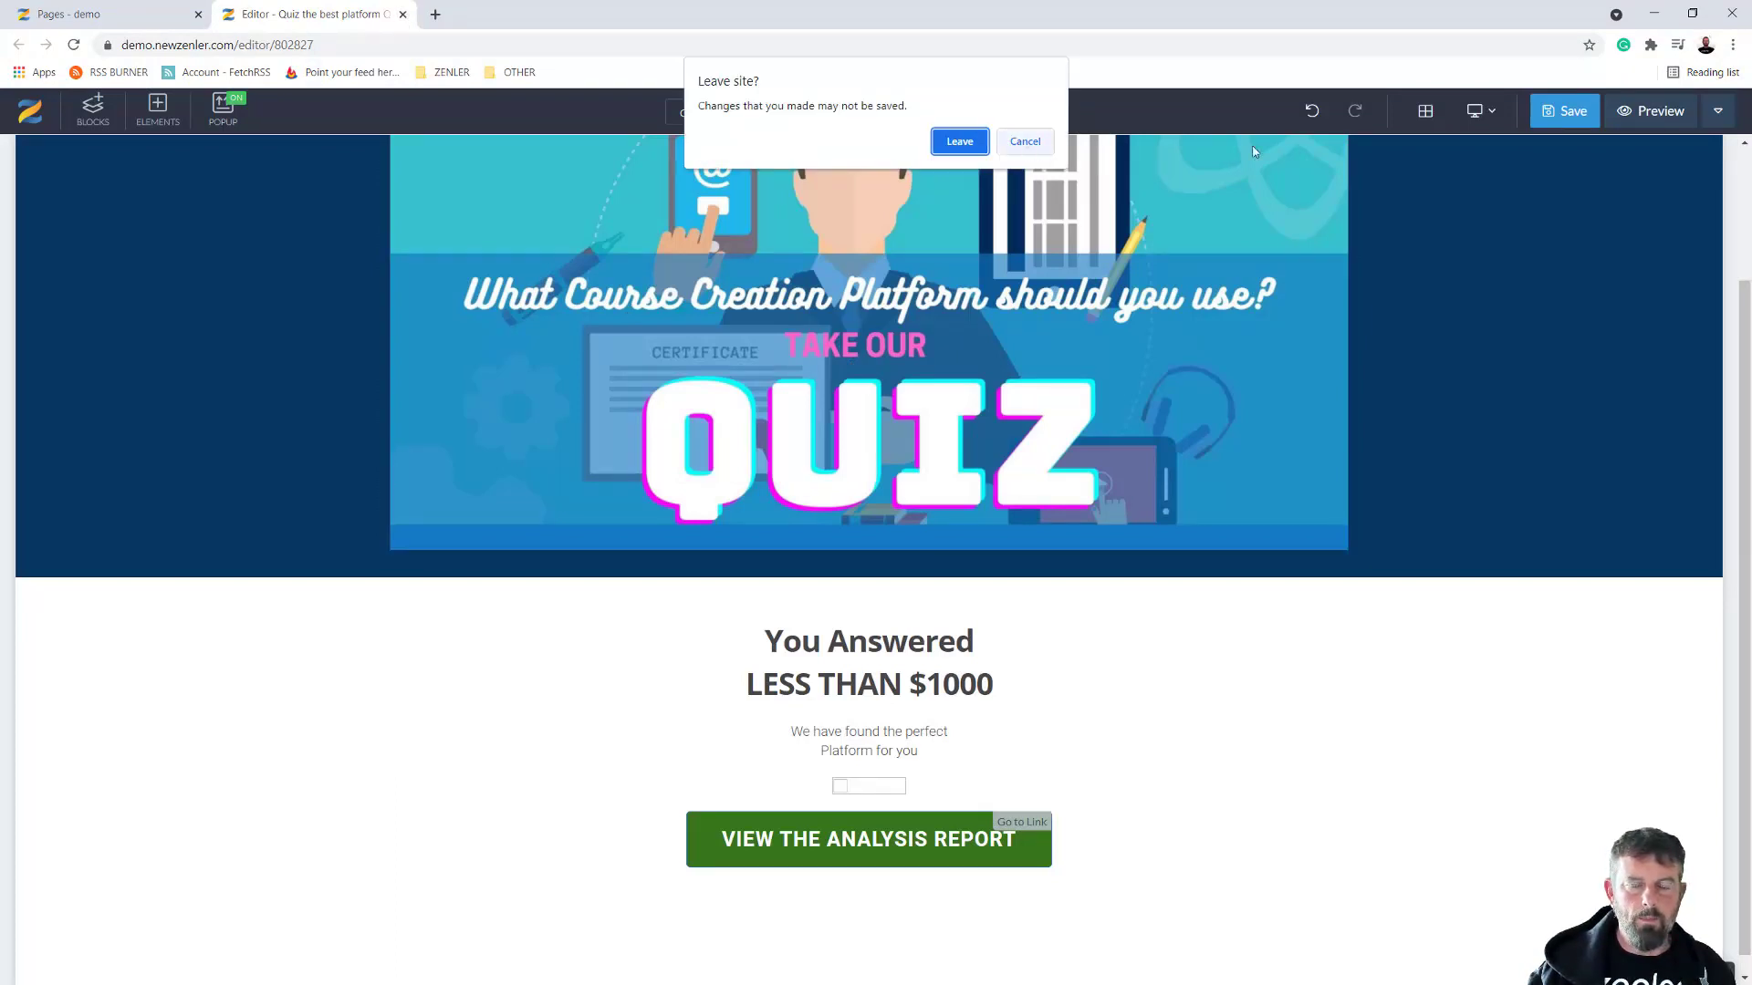
{"action": "key", "text": "Escape"}
{"action": "left_click", "coordinate": [1564, 111]}
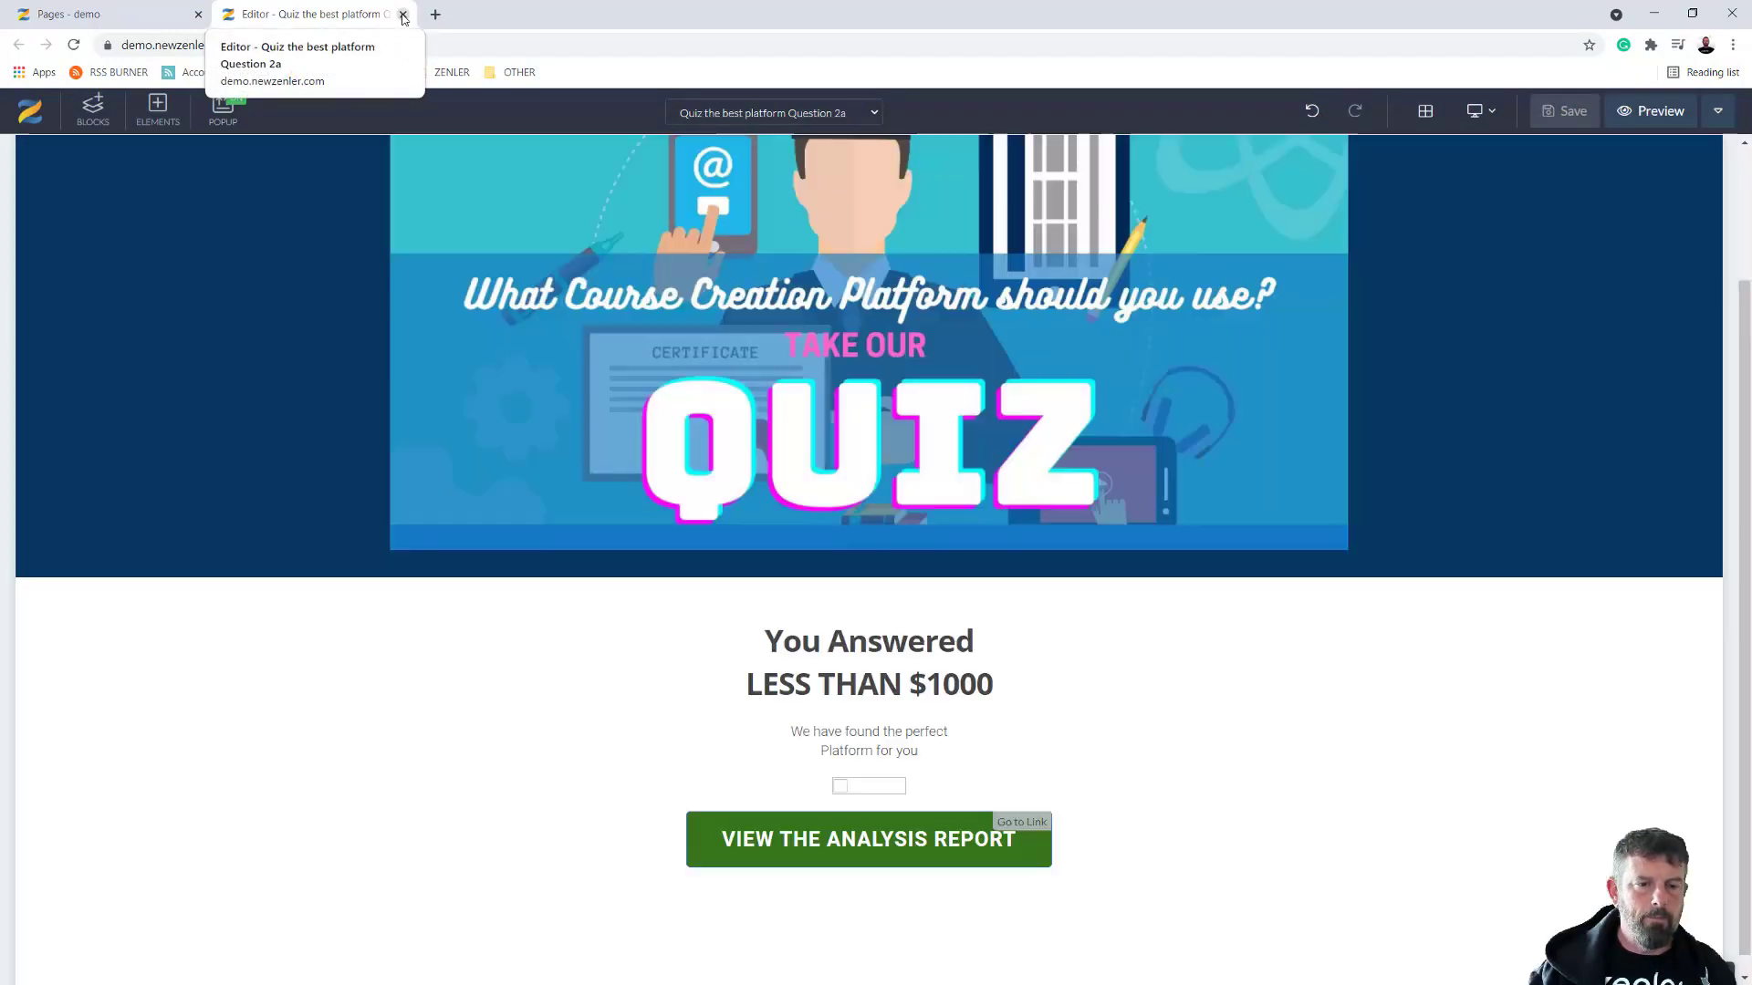
{"action": "left_click", "coordinate": [402, 15]}
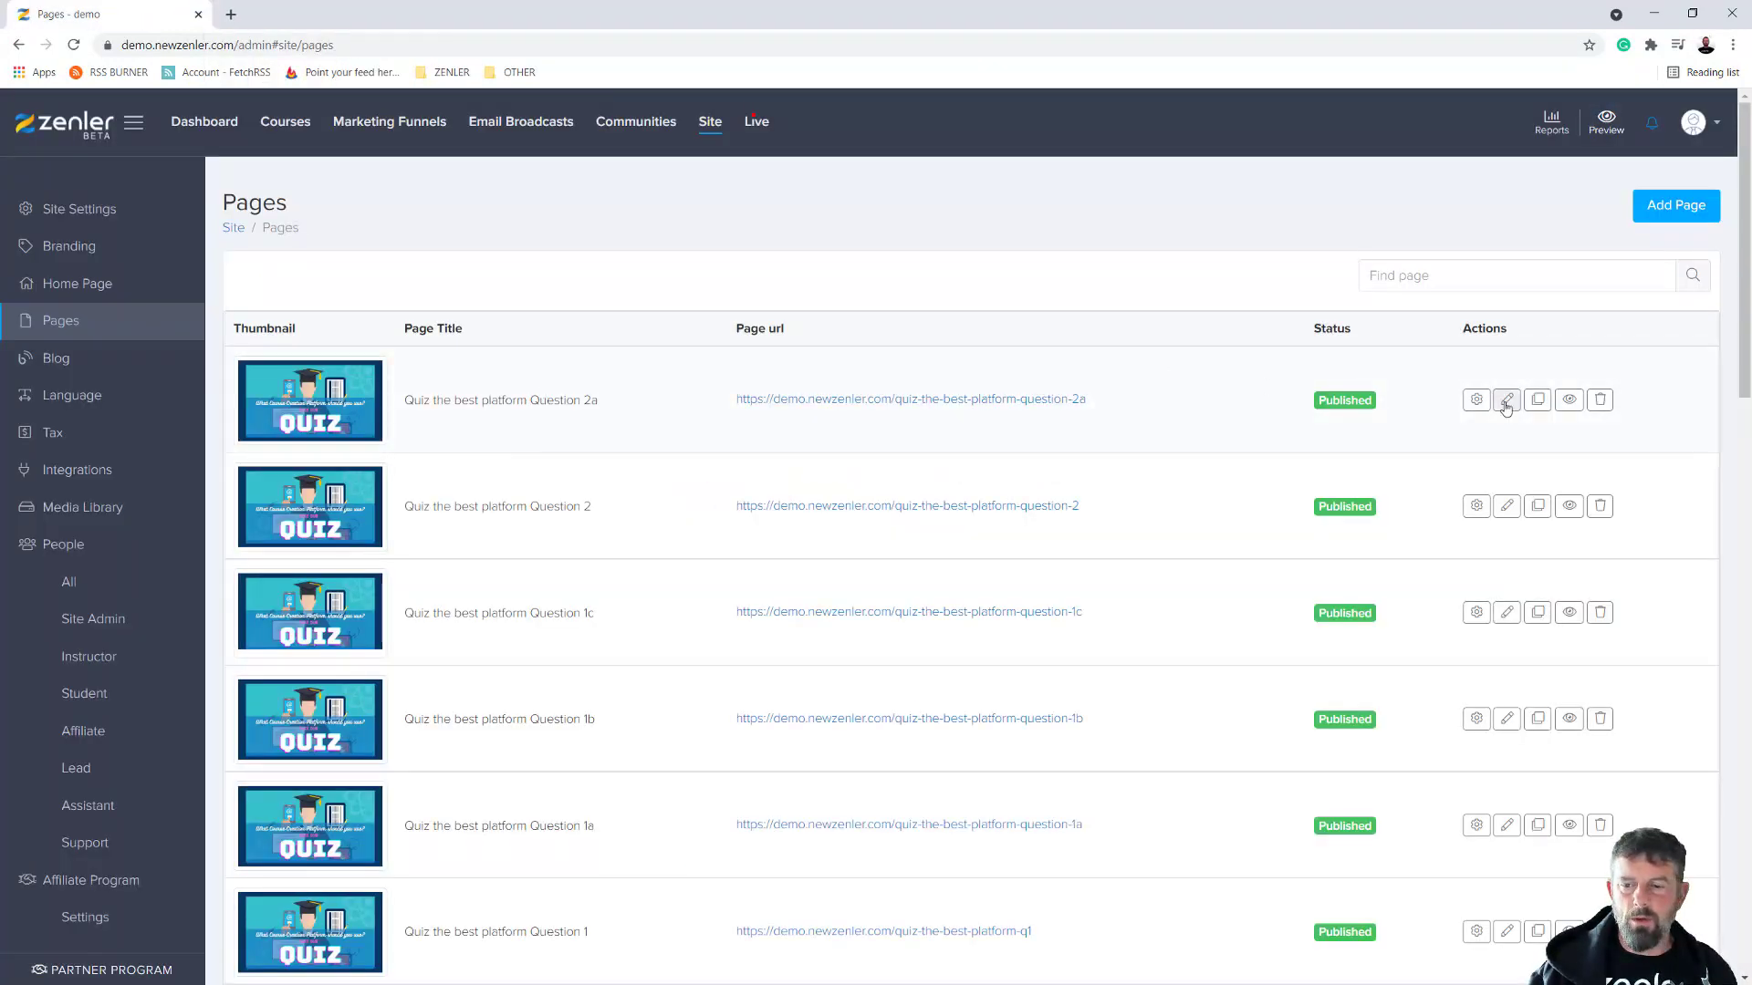
Clone the Question 2a page, naming the copy "Quiz the best platform Question 2b" with the URL ending "quiz-the-best-platform-question-2b"
{"action": "left_click", "coordinate": [1537, 403]}
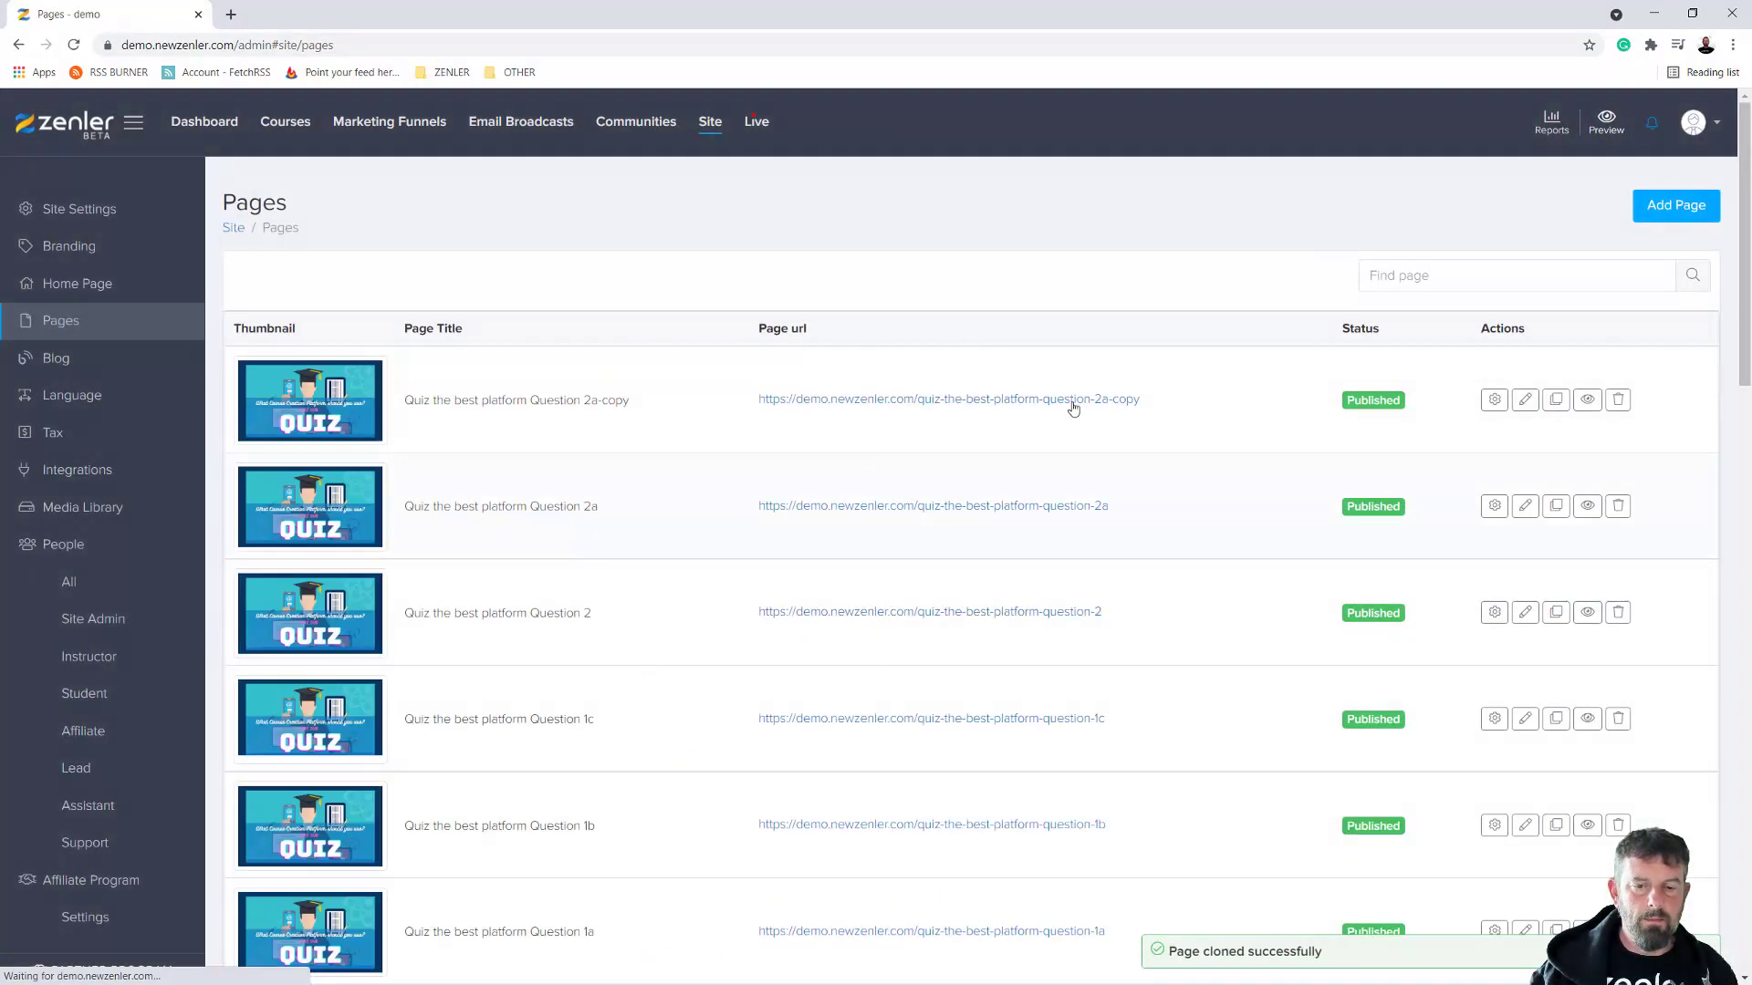
{"action": "left_click", "coordinate": [1493, 403]}
{"action": "key", "text": "shift+End"}
{"action": "type", "text": "b"}
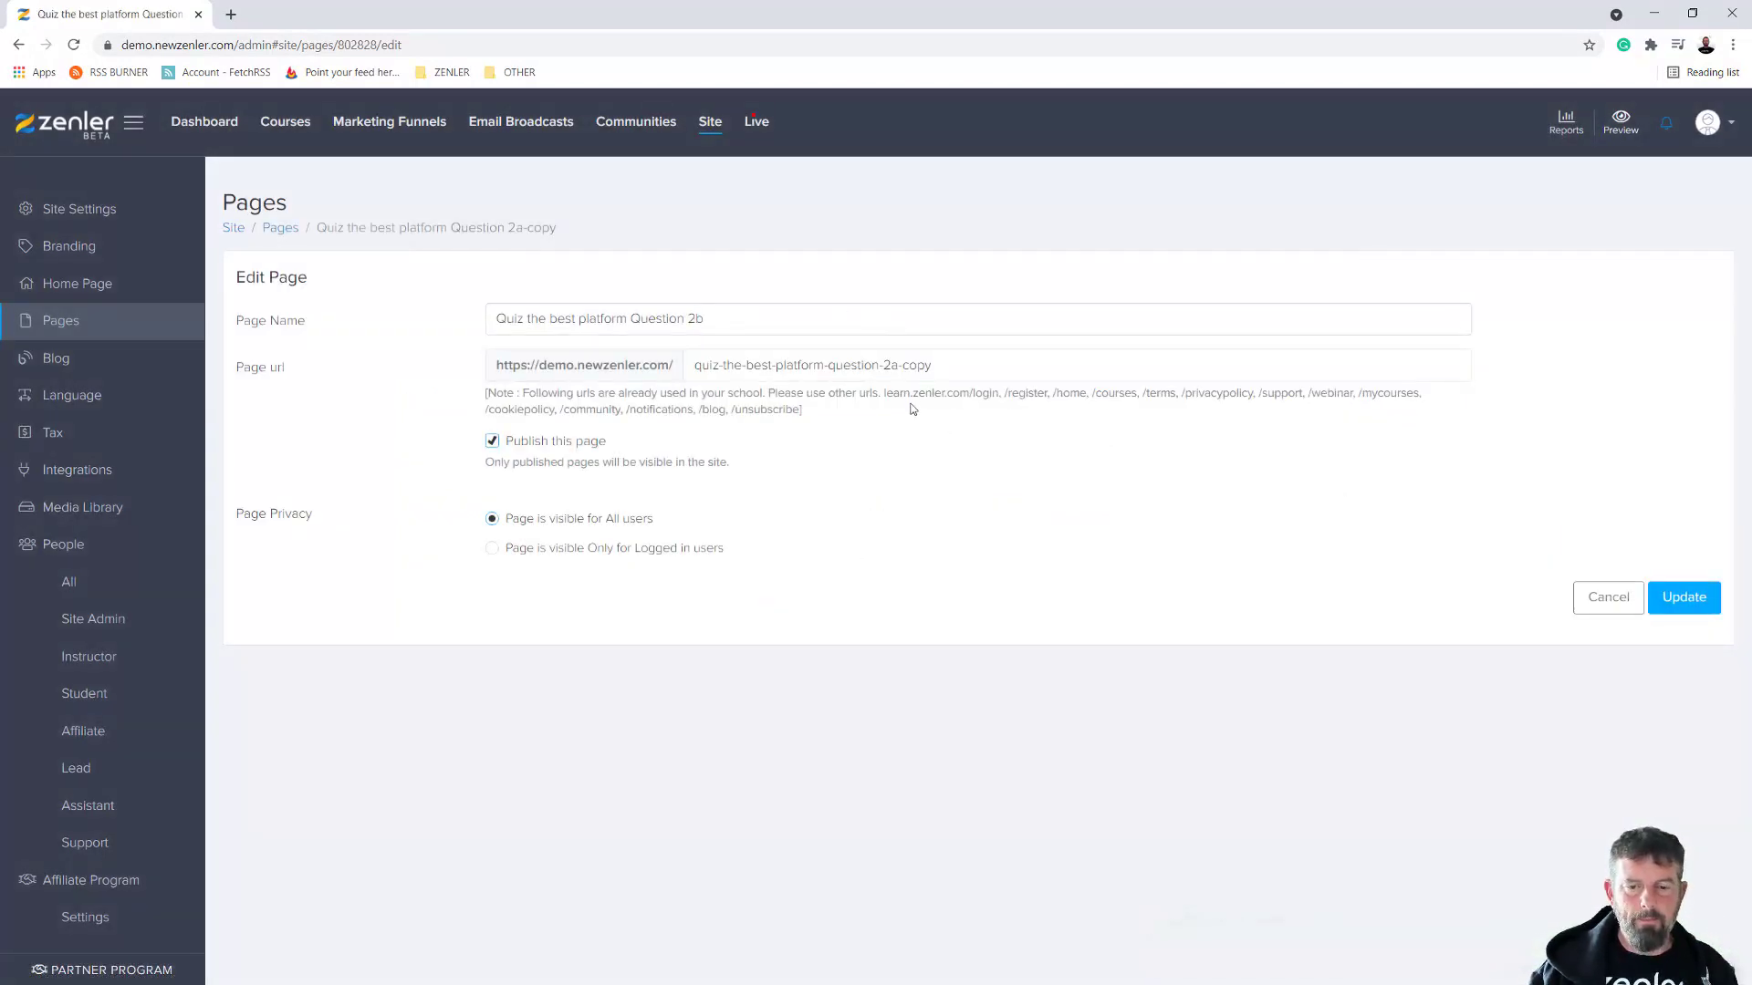
{"action": "left_click_drag", "start_coordinate": [892, 364], "coordinate": [1112, 376]}
{"action": "type", "text": "b"}
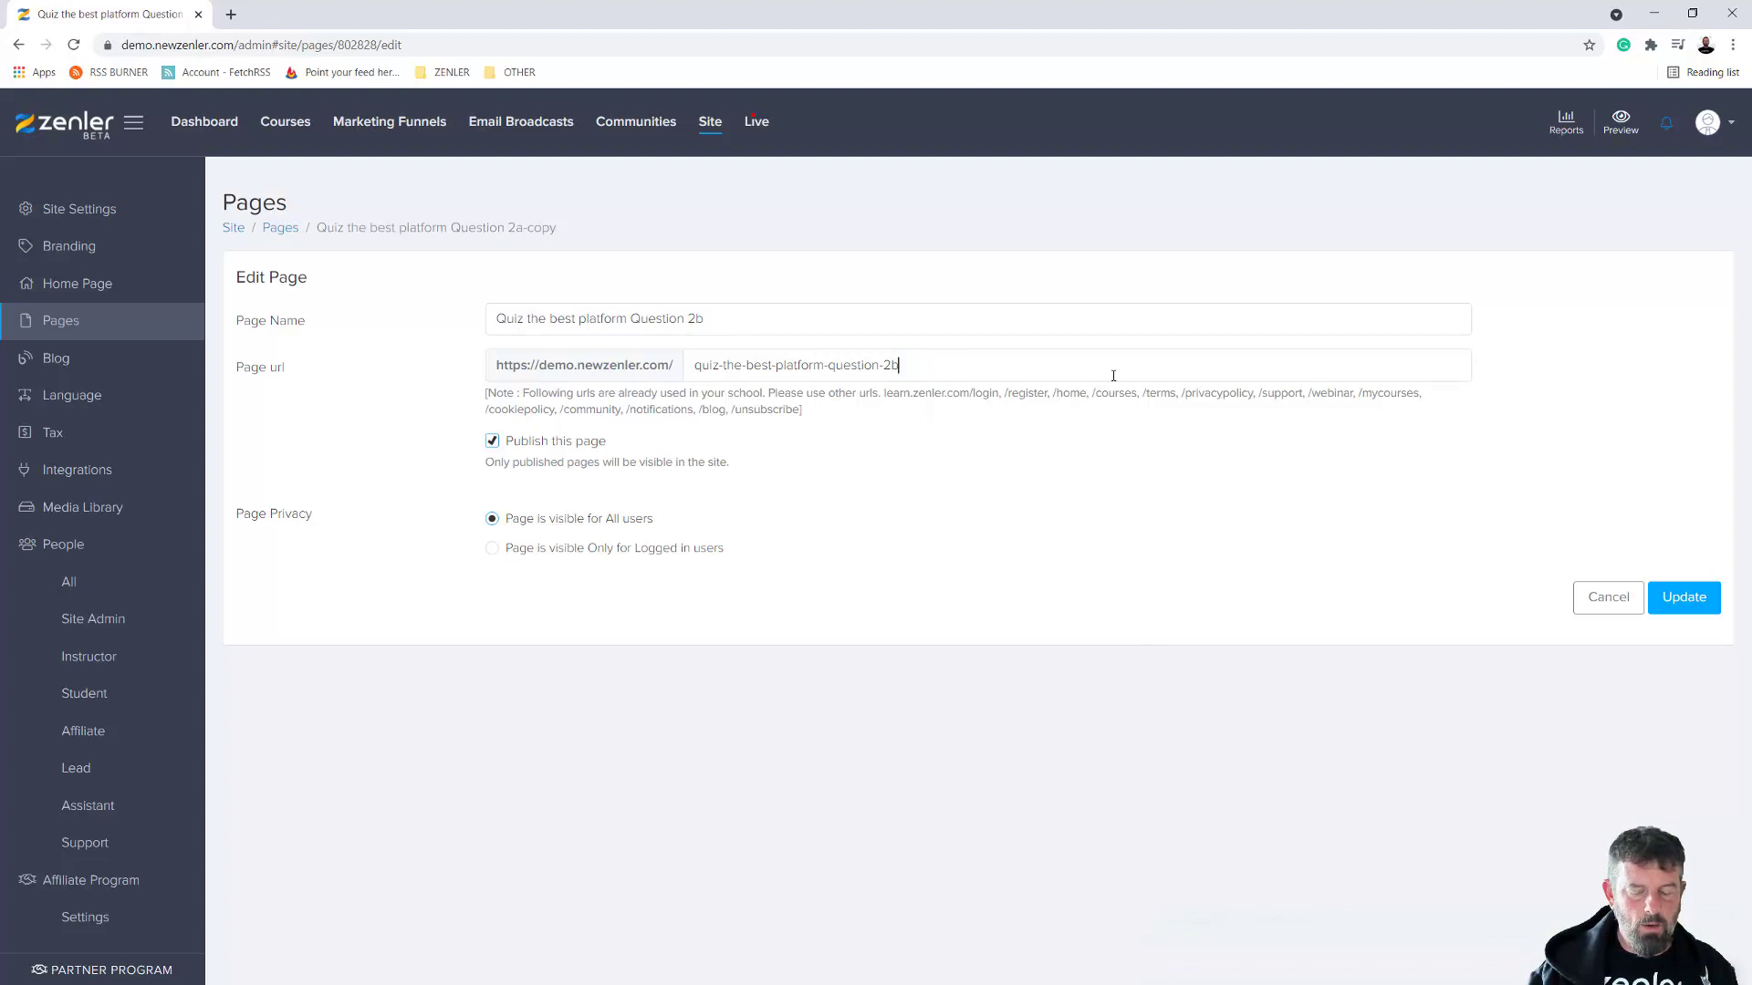
{"action": "left_click", "coordinate": [1683, 598]}
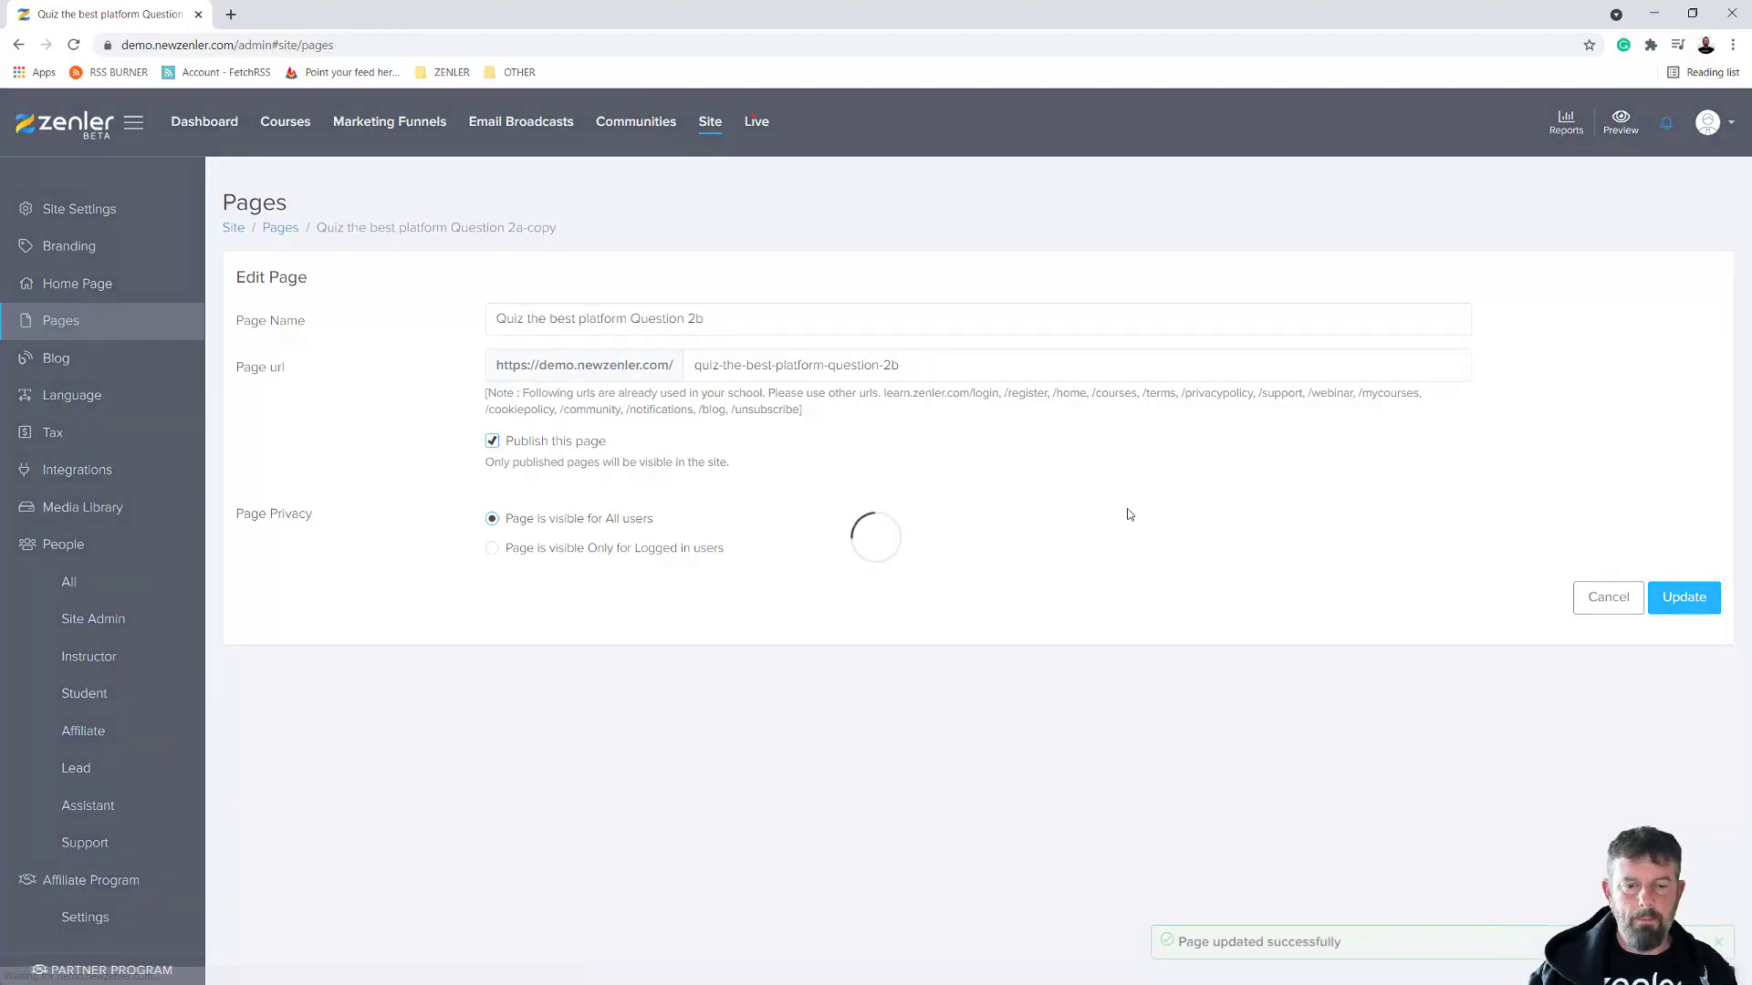
Clone the Question 2b page, naming the copy "Quiz the best platform Question 2c" with the URL ending "quiz-the-best-platform-question-2c"
{"action": "left_click", "coordinate": [1538, 400]}
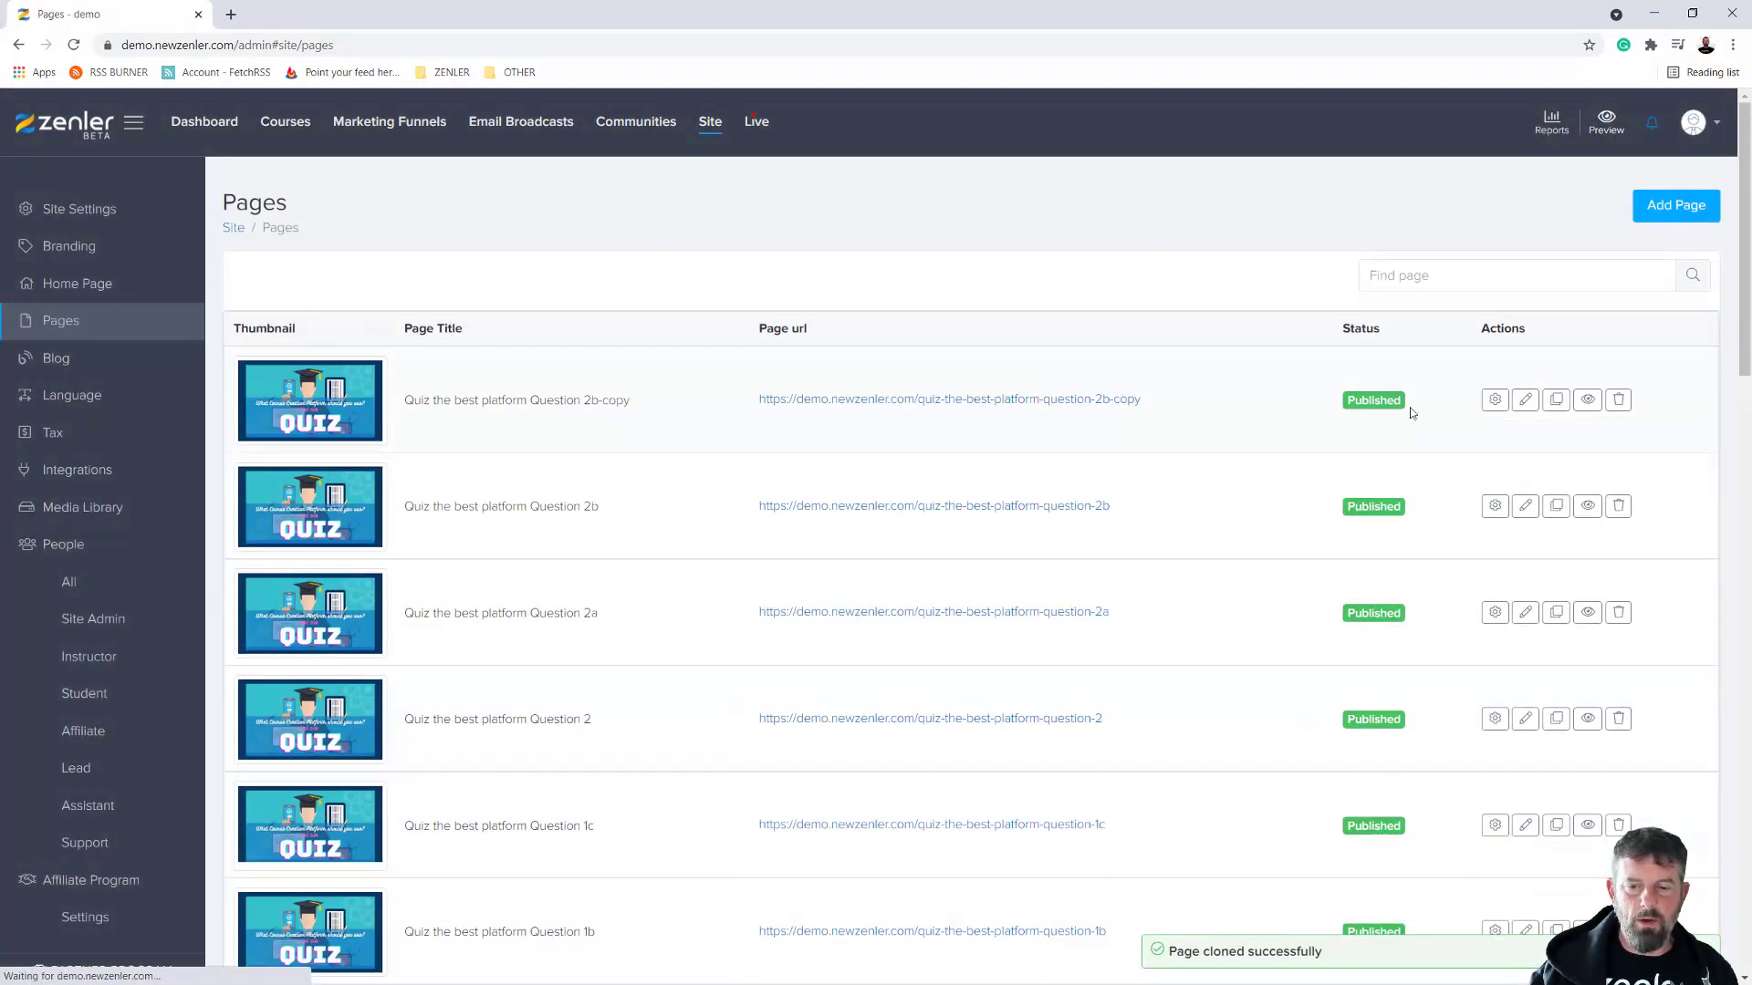
{"action": "left_click", "coordinate": [1495, 399]}
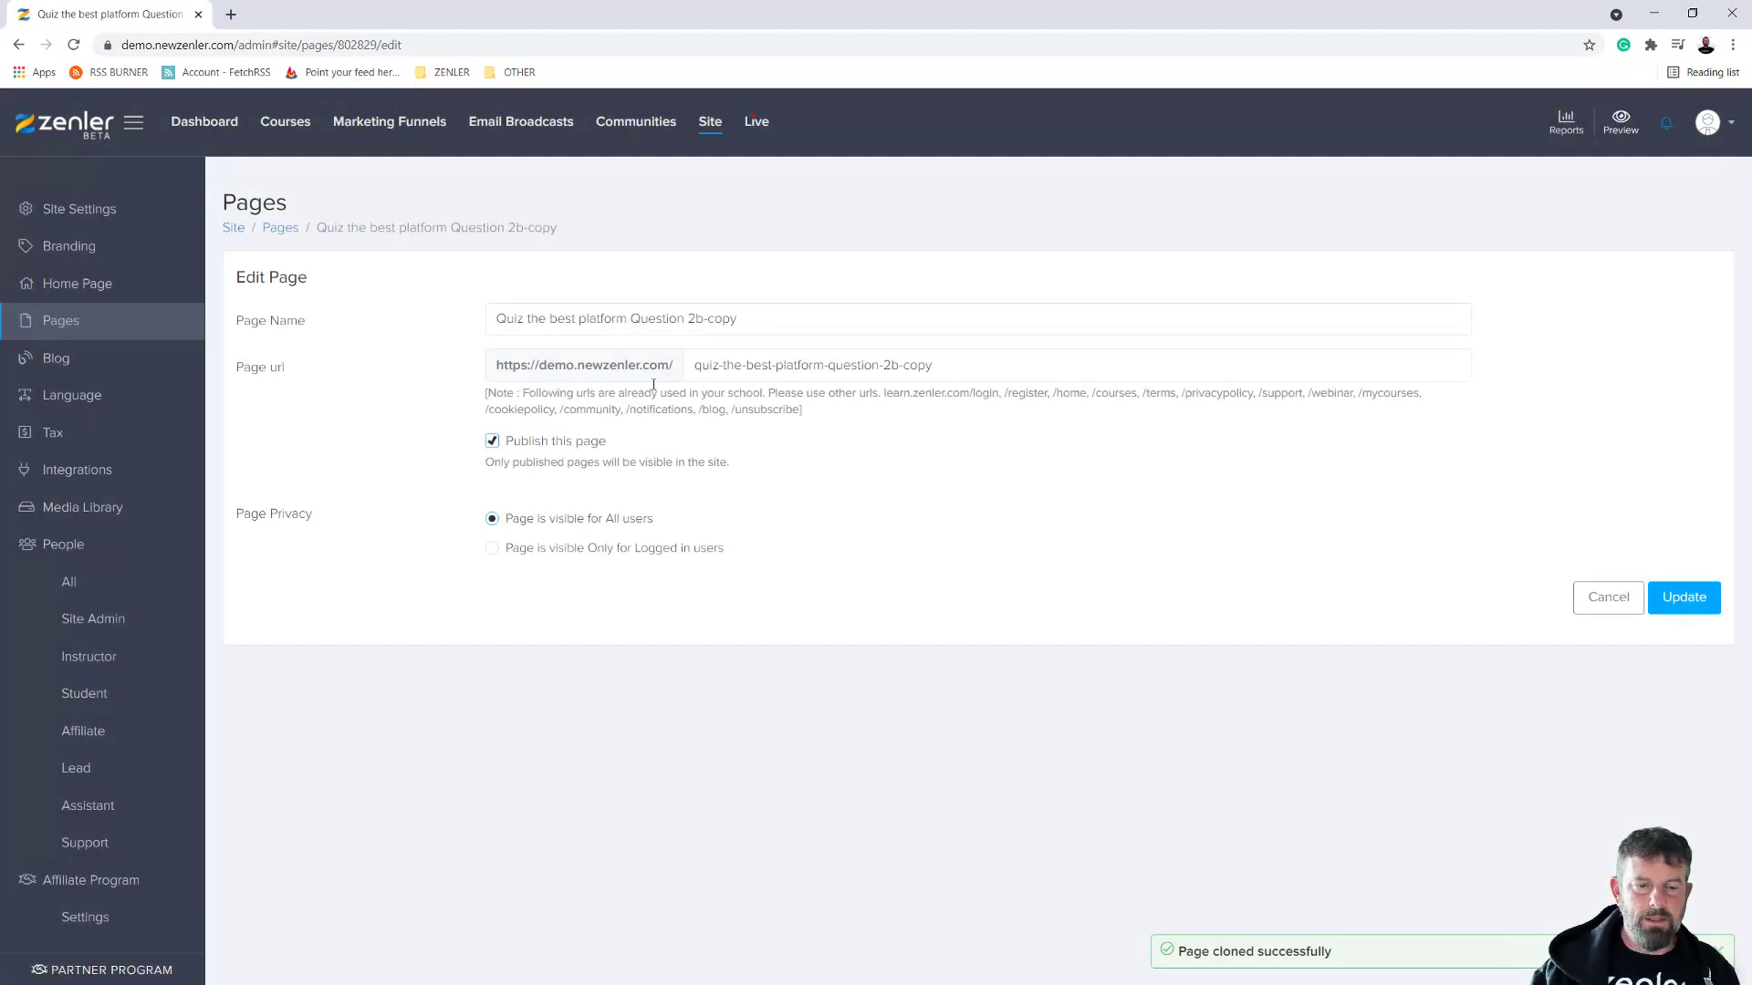
{"action": "left_click_drag", "start_coordinate": [839, 319], "coordinate": [1064, 367]}
{"action": "key", "text": "BackSpace"}
{"action": "type", "text": "cc"}
{"action": "left_click", "coordinate": [1681, 593]}
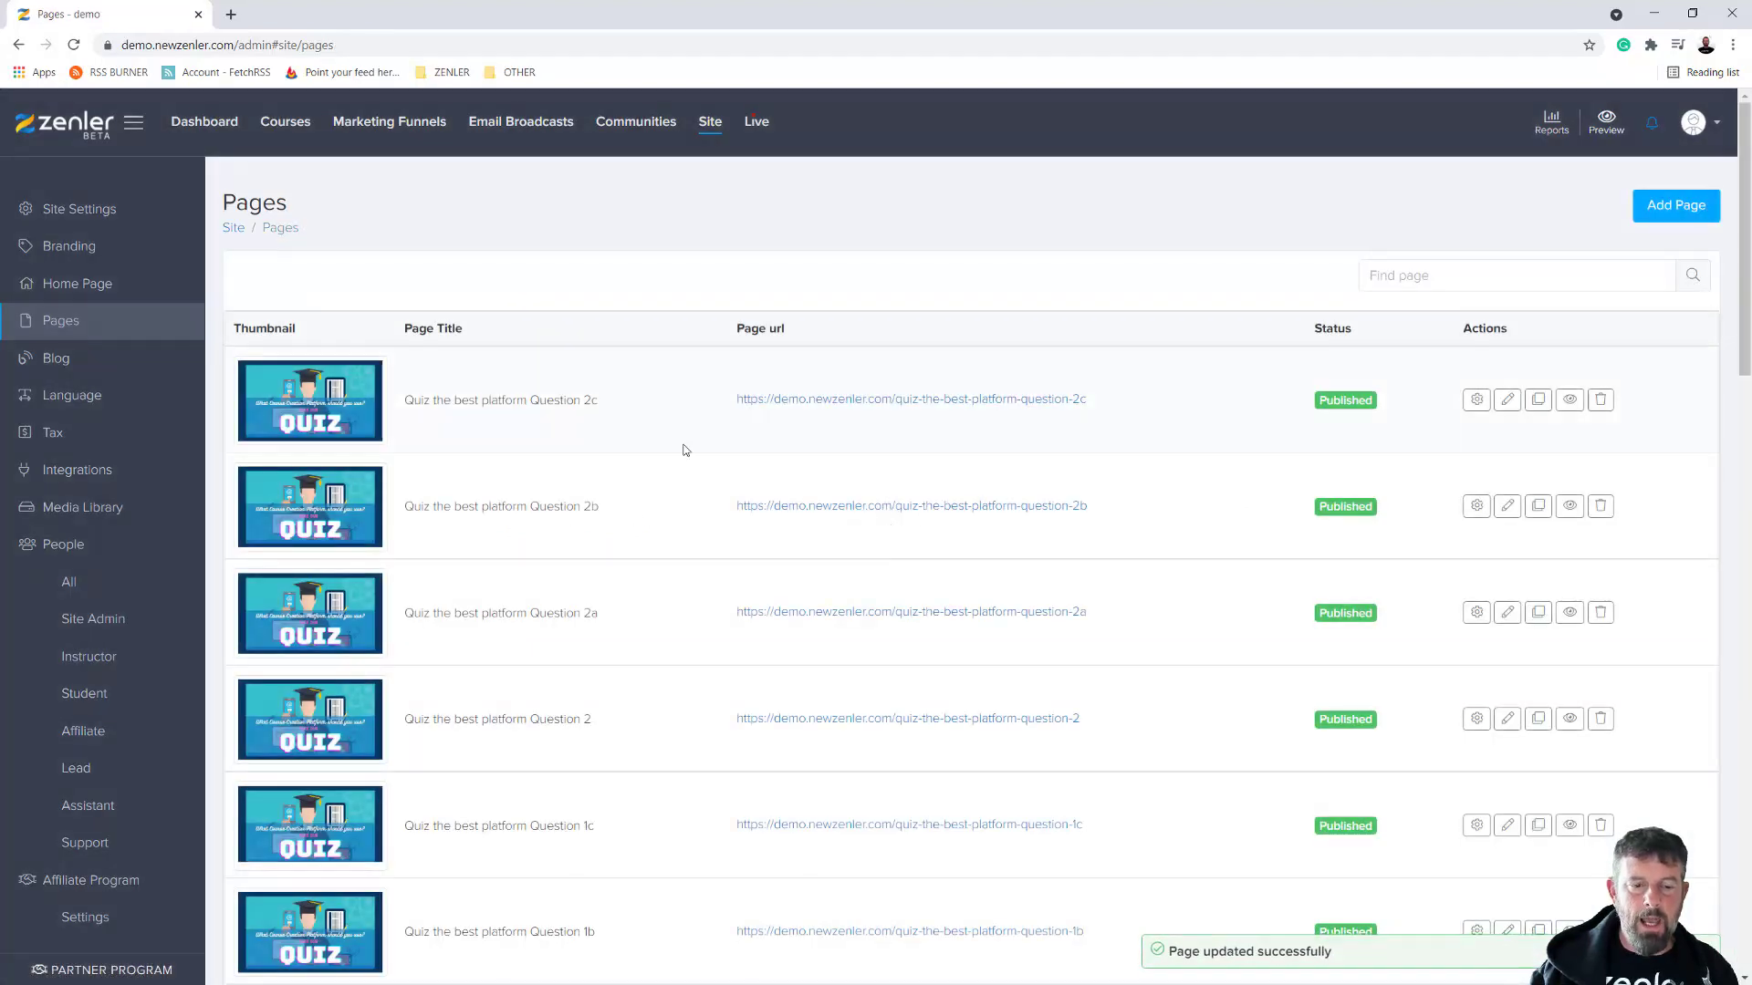
Open the Question 2b and Question 2c pages for editing in separate browser tabs
{"action": "left_click", "coordinate": [1508, 507]}
{"action": "left_click", "coordinate": [152, 19]}
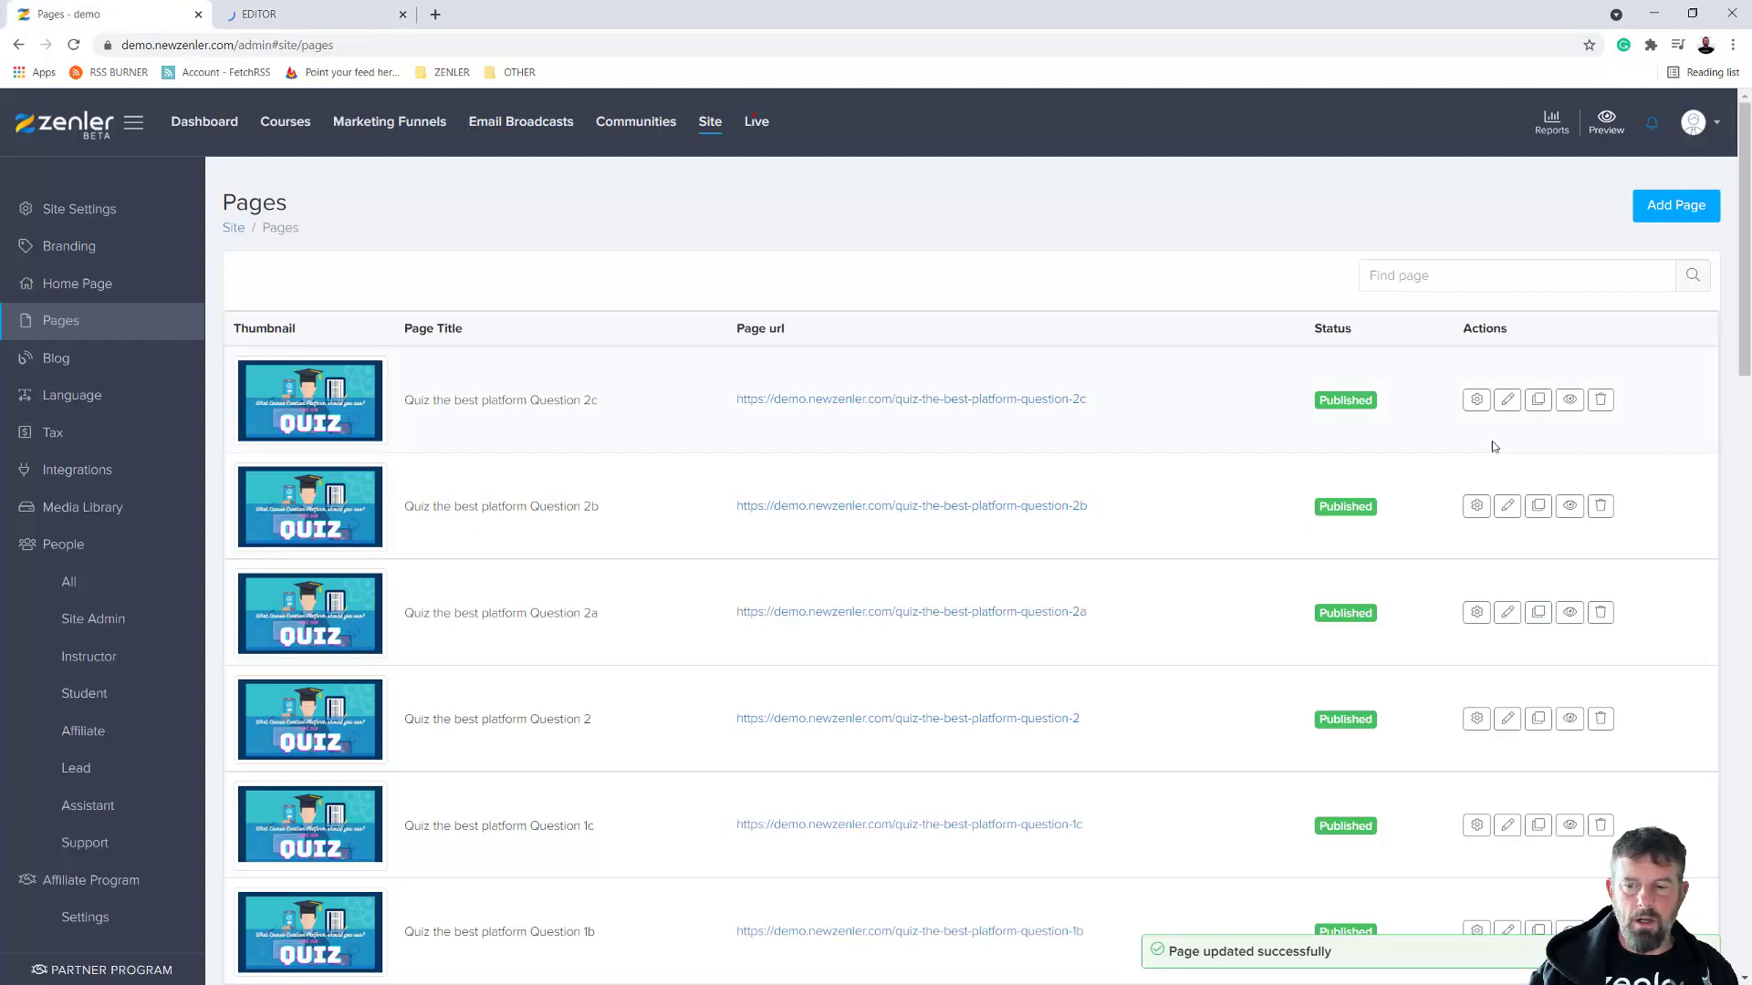
{"action": "left_click", "coordinate": [1499, 395]}
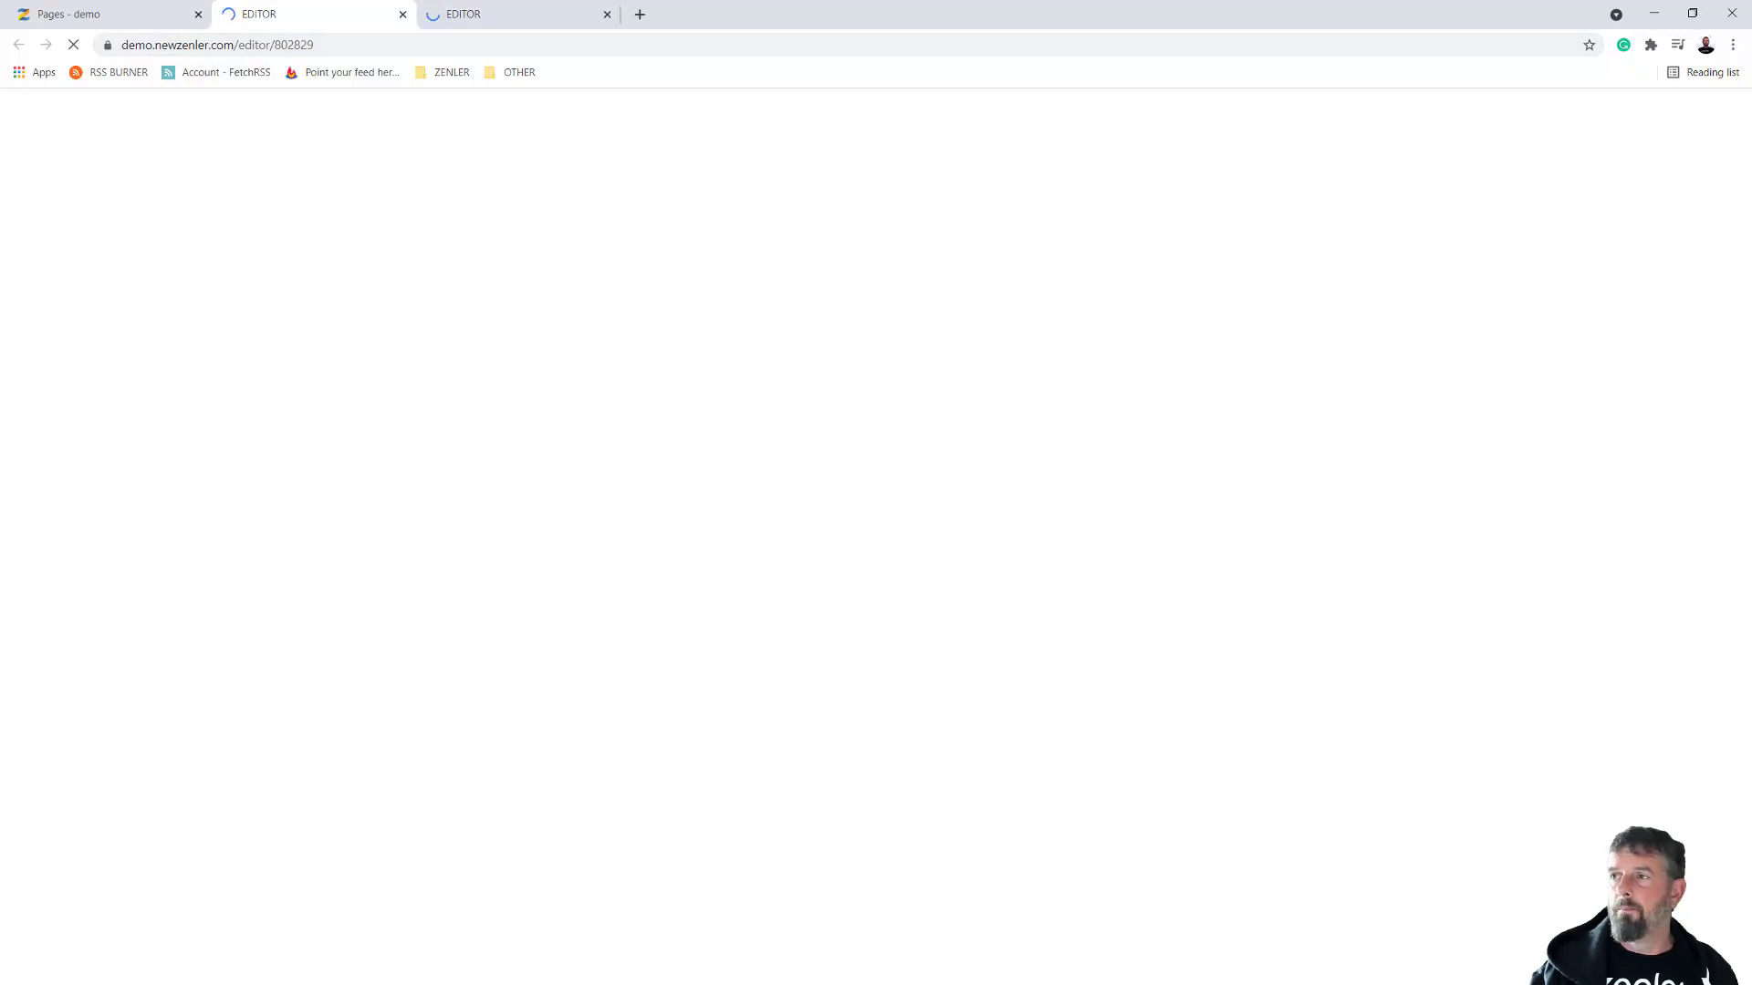
{"action": "scroll", "coordinate": [736, 459], "scroll_direction": "down", "scroll_amount": 2}
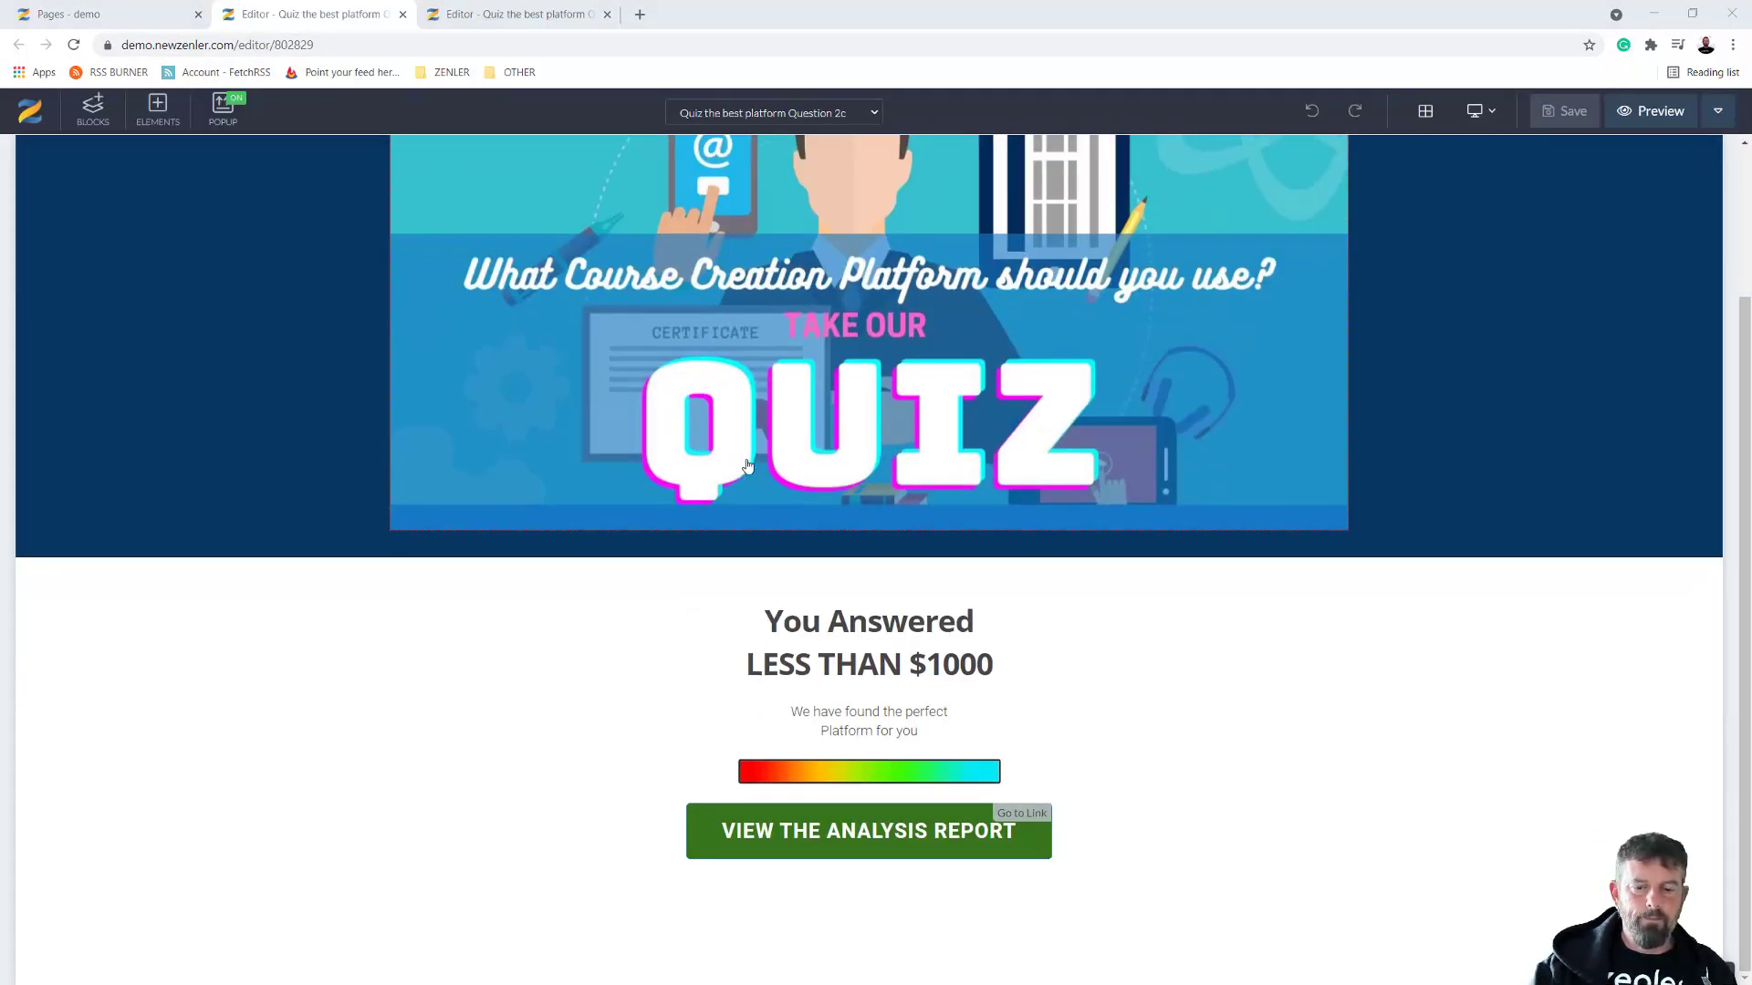
Change the answer in the Question 2b heading to "MORE THAN $1500" and save the page with its default SEO settings
{"action": "left_click", "coordinate": [485, 15]}
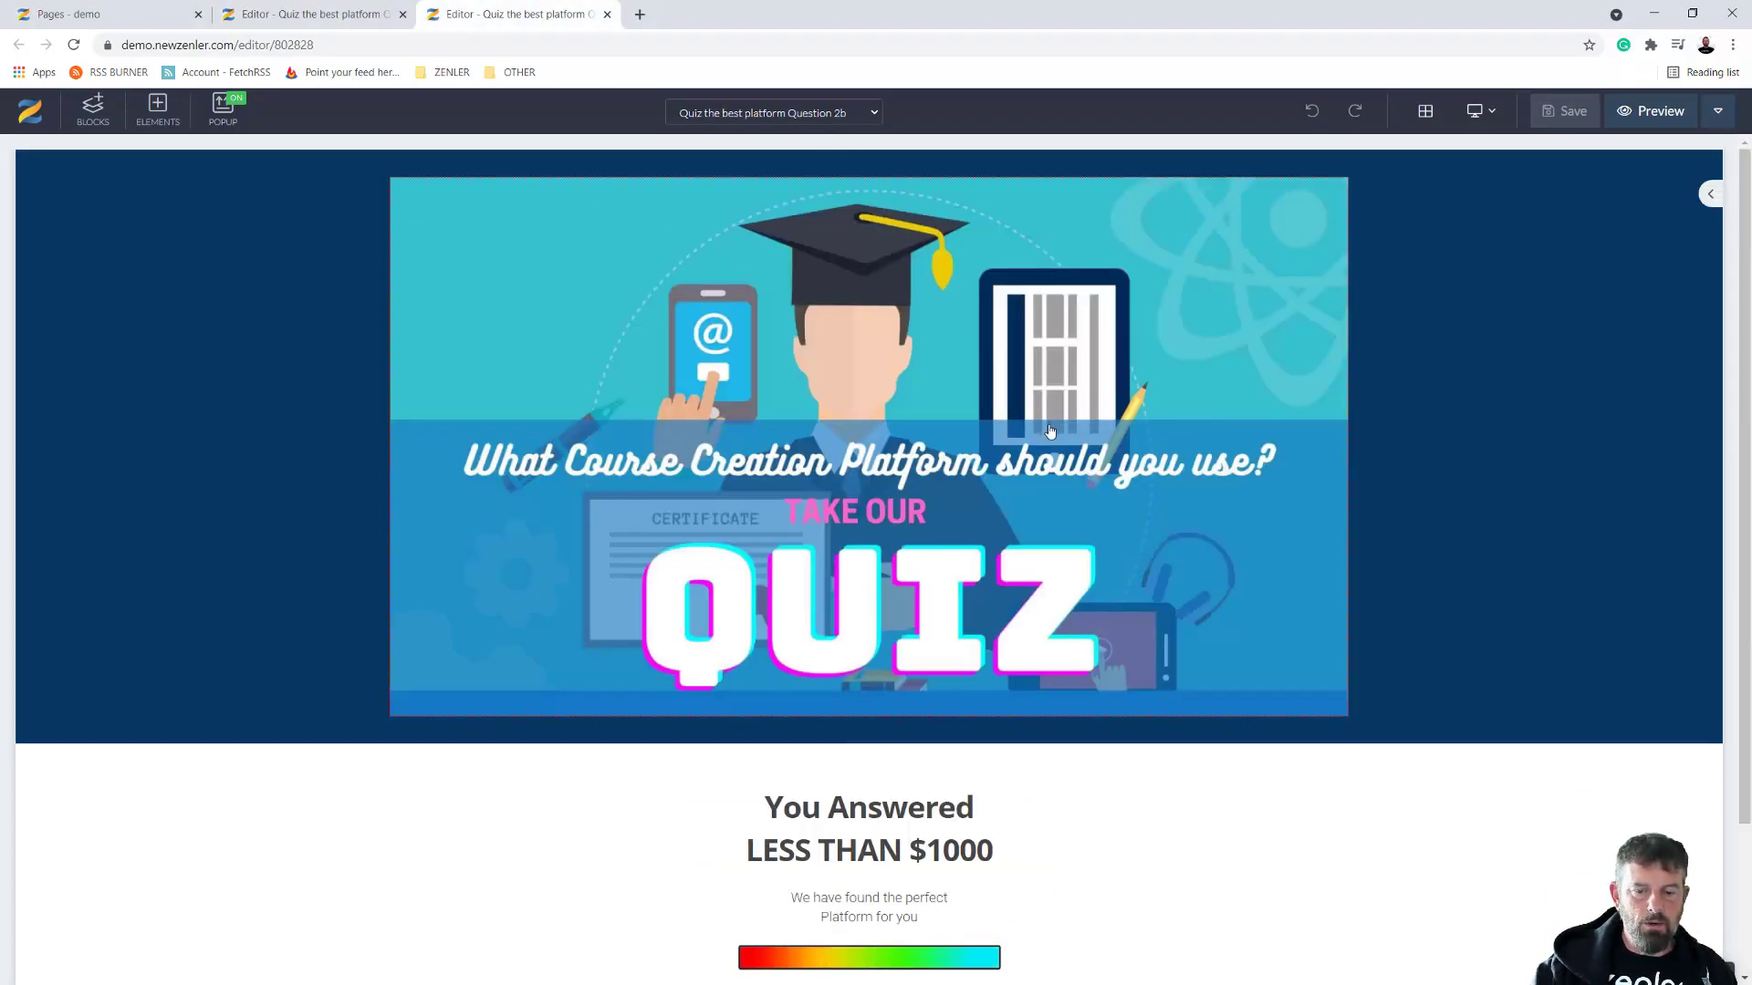
{"action": "scroll", "coordinate": [1048, 430], "scroll_direction": "down", "scroll_amount": 2}
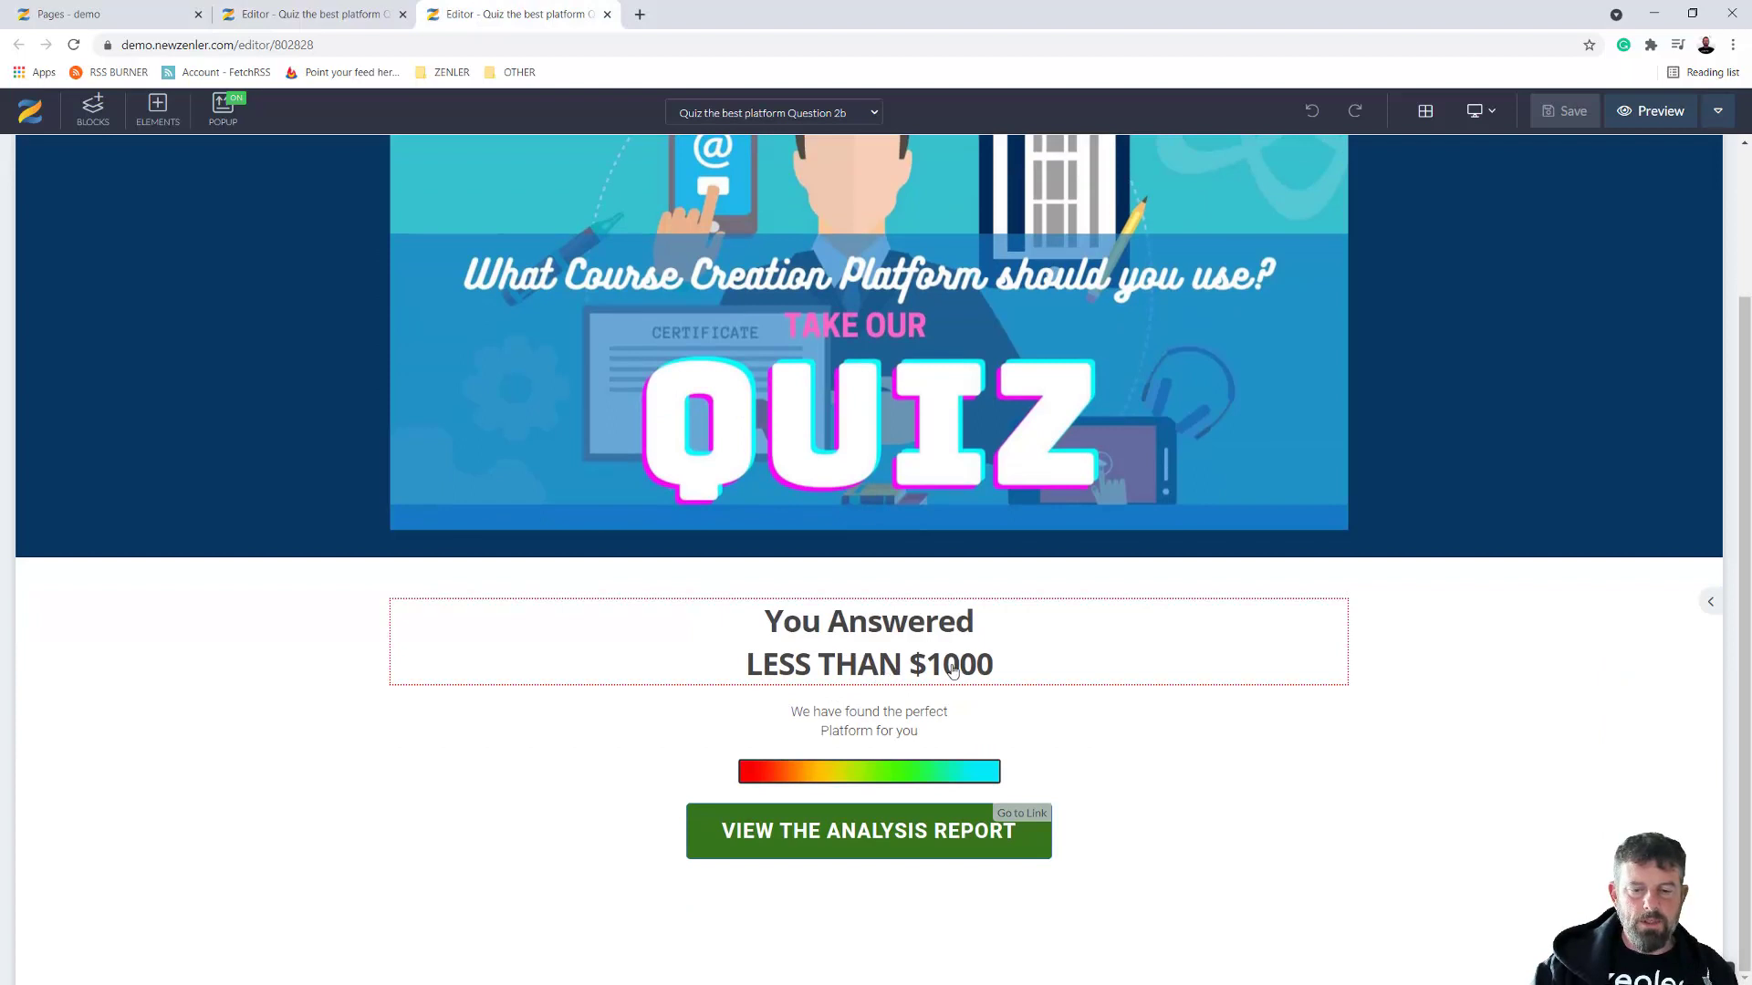
{"action": "left_click", "coordinate": [911, 658]}
{"action": "left_click_drag", "start_coordinate": [959, 664], "coordinate": [942, 664]}
{"action": "type", "text": "5"}
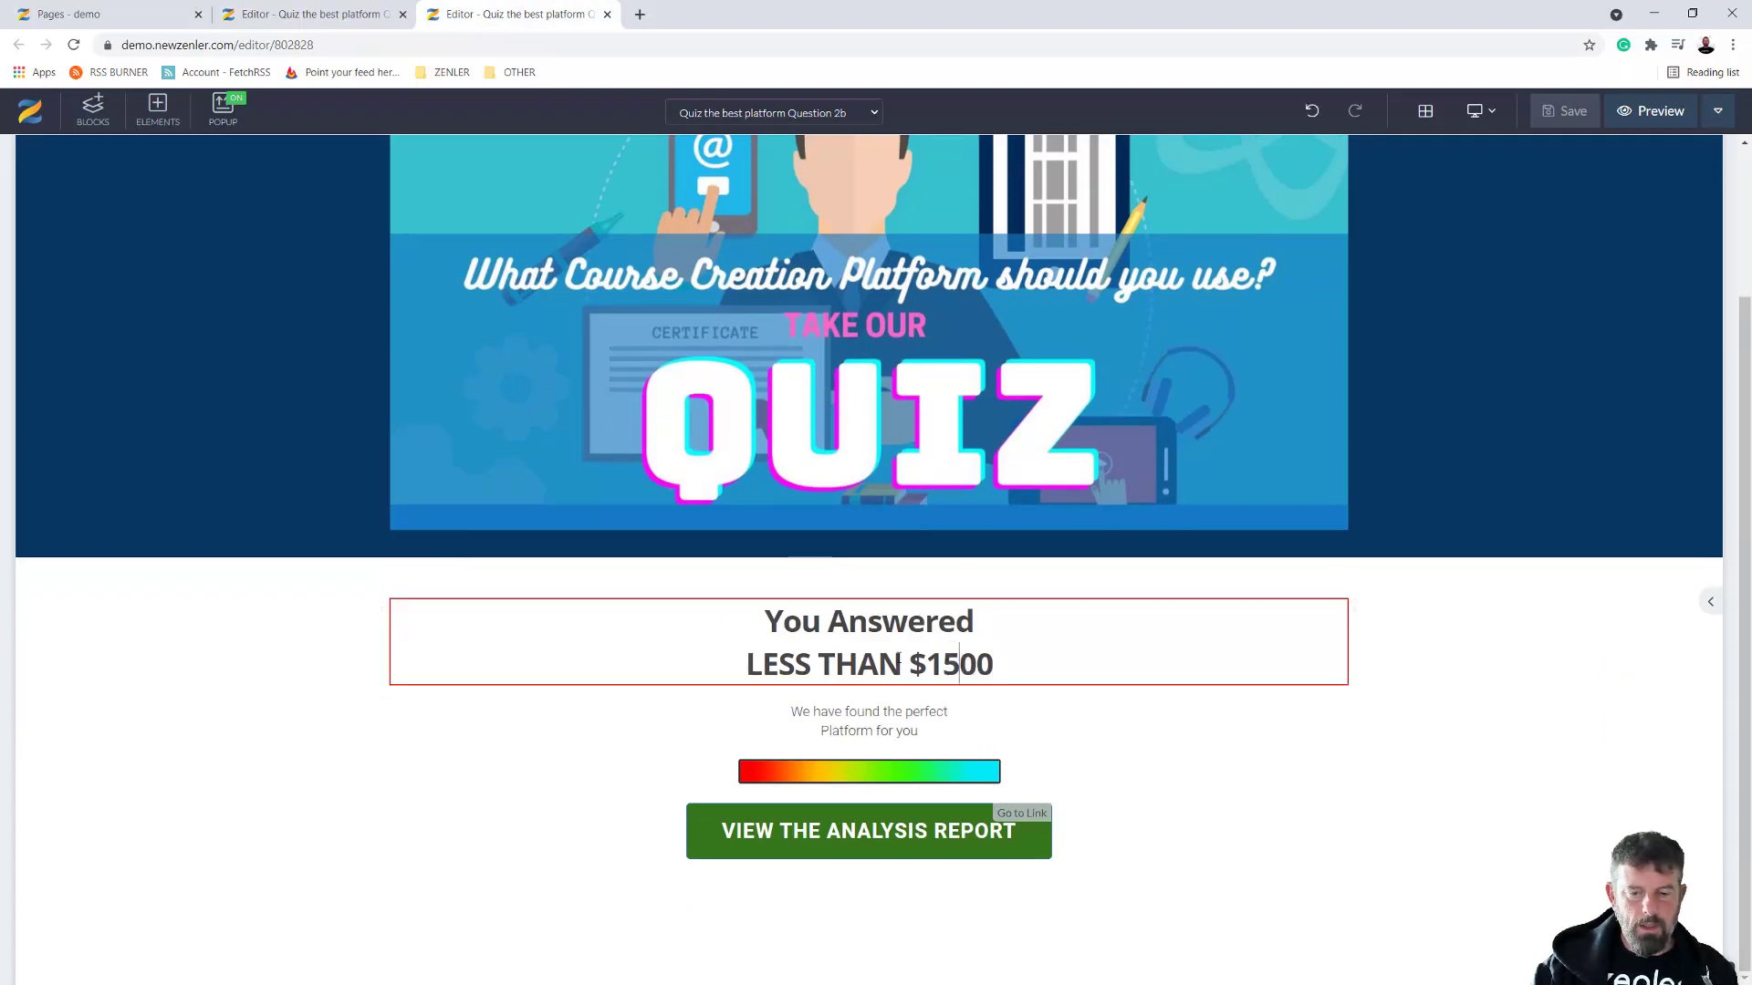
{"action": "double_click", "coordinate": [796, 666]}
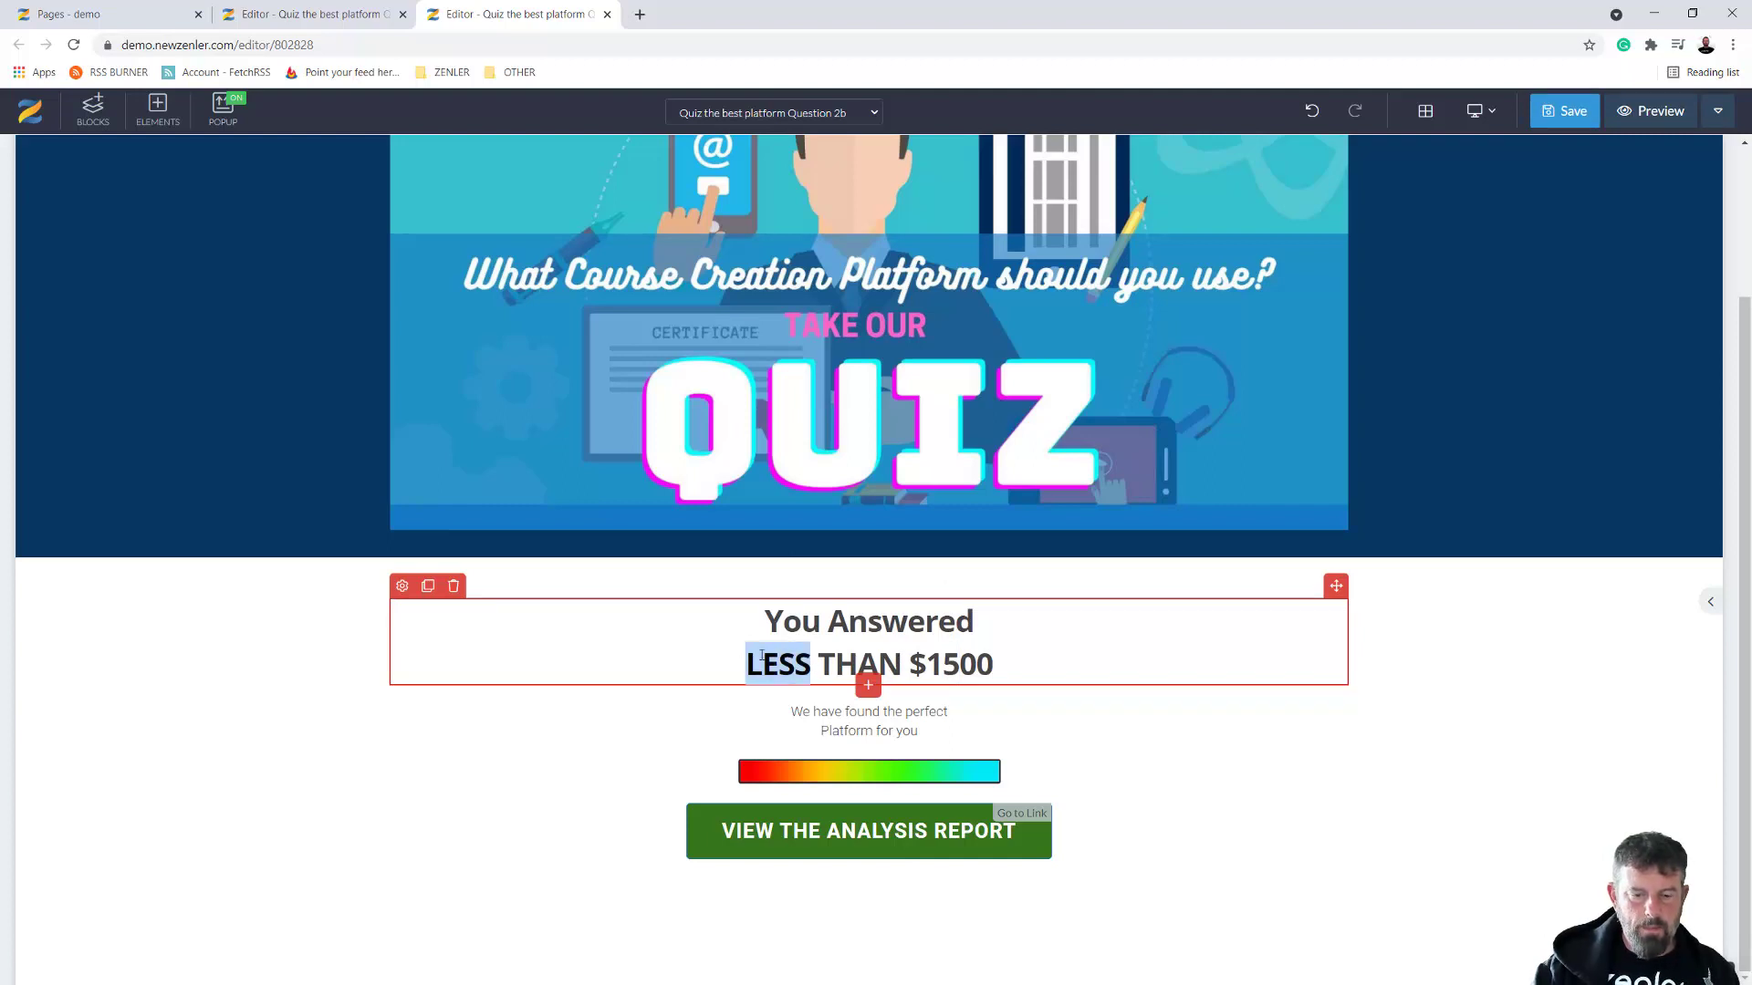
{"action": "type", "text": "MORE"}
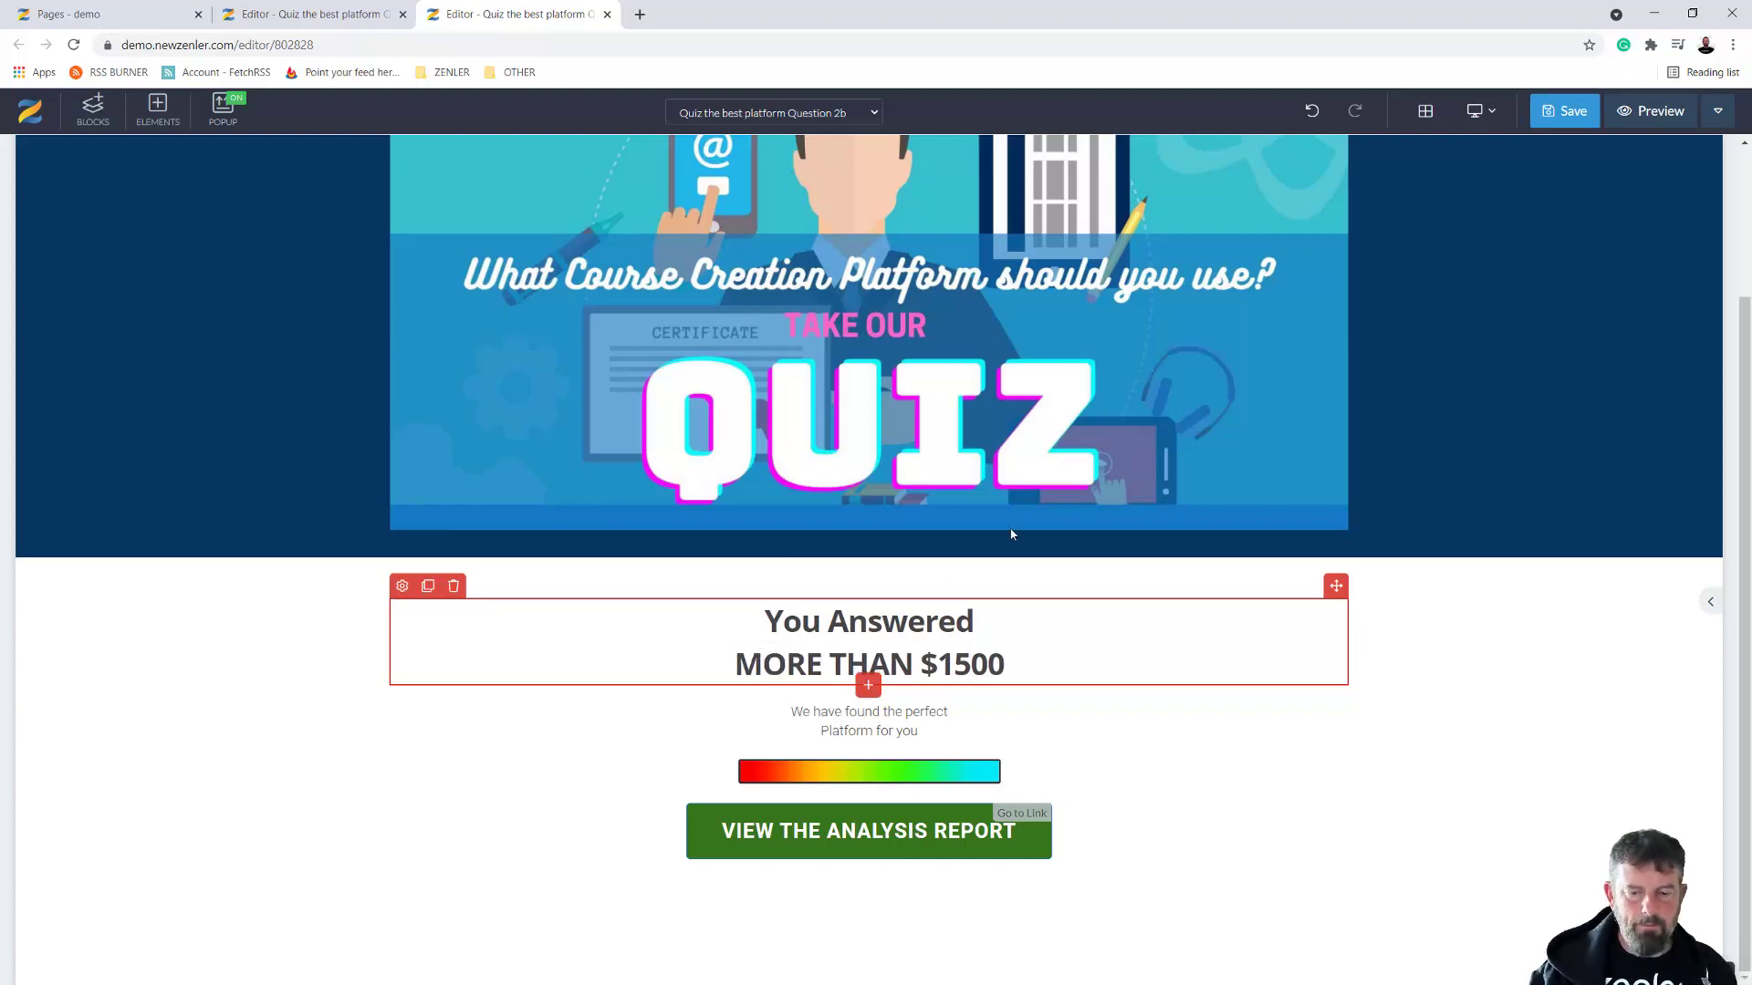
{"action": "left_click", "coordinate": [1562, 117]}
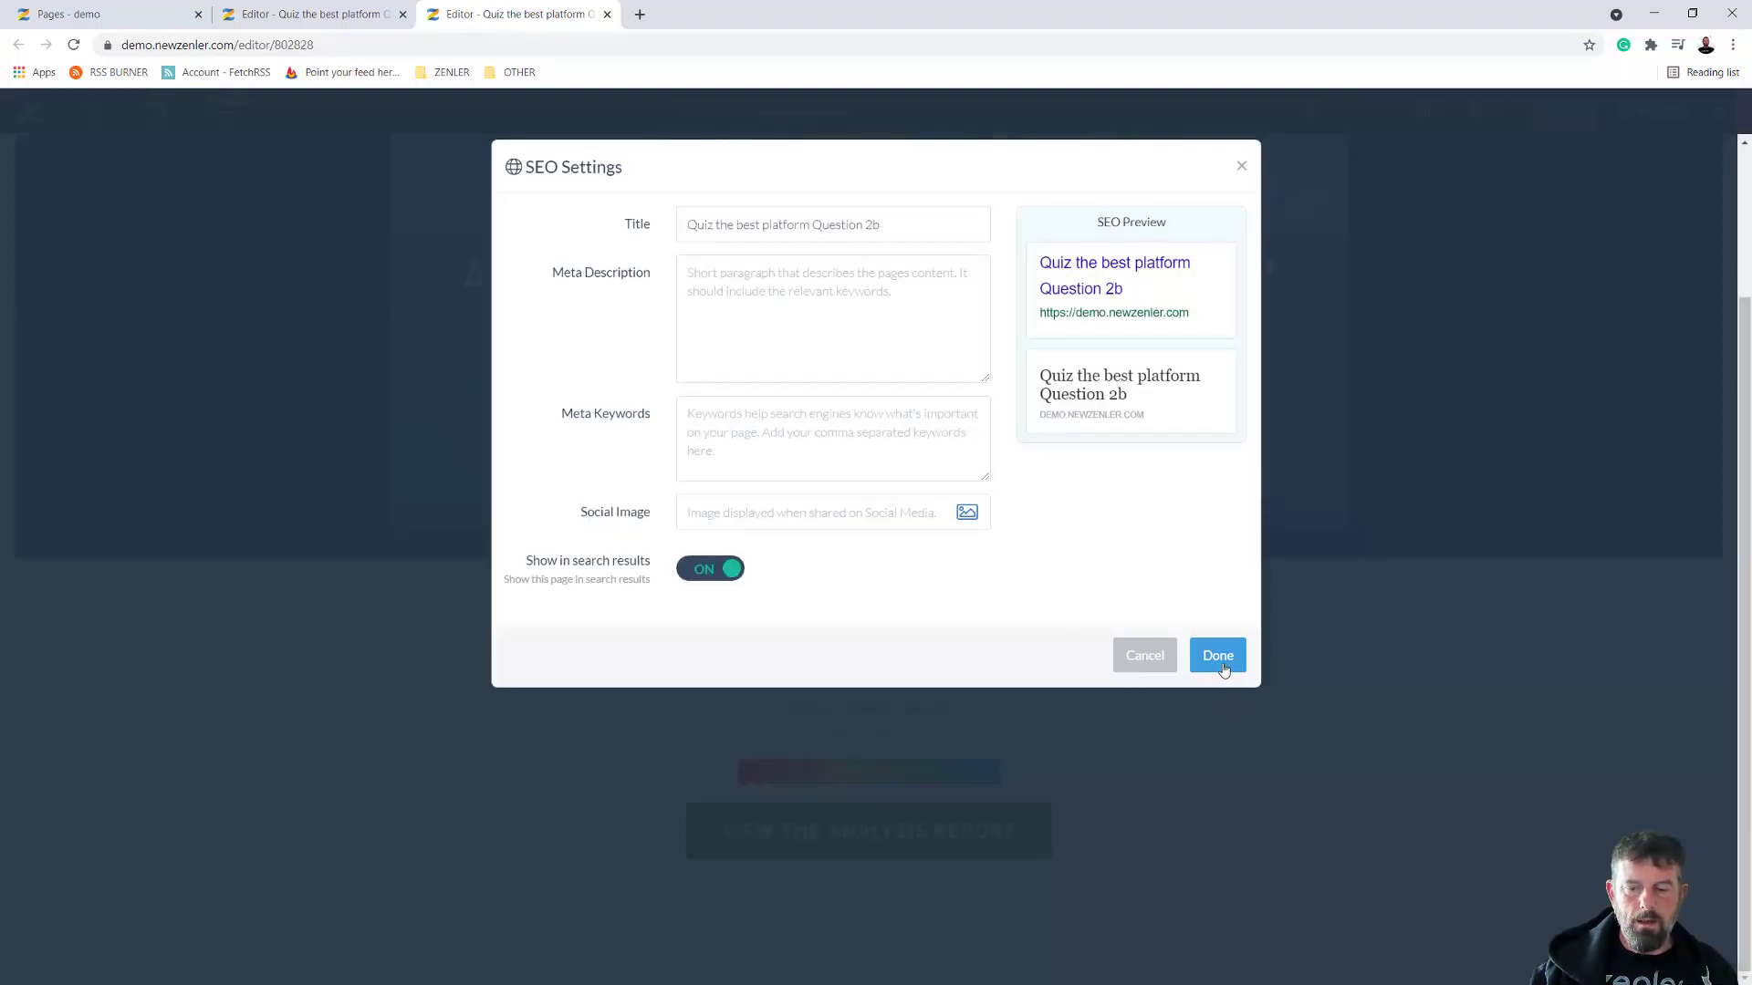
{"action": "left_click", "coordinate": [1220, 657]}
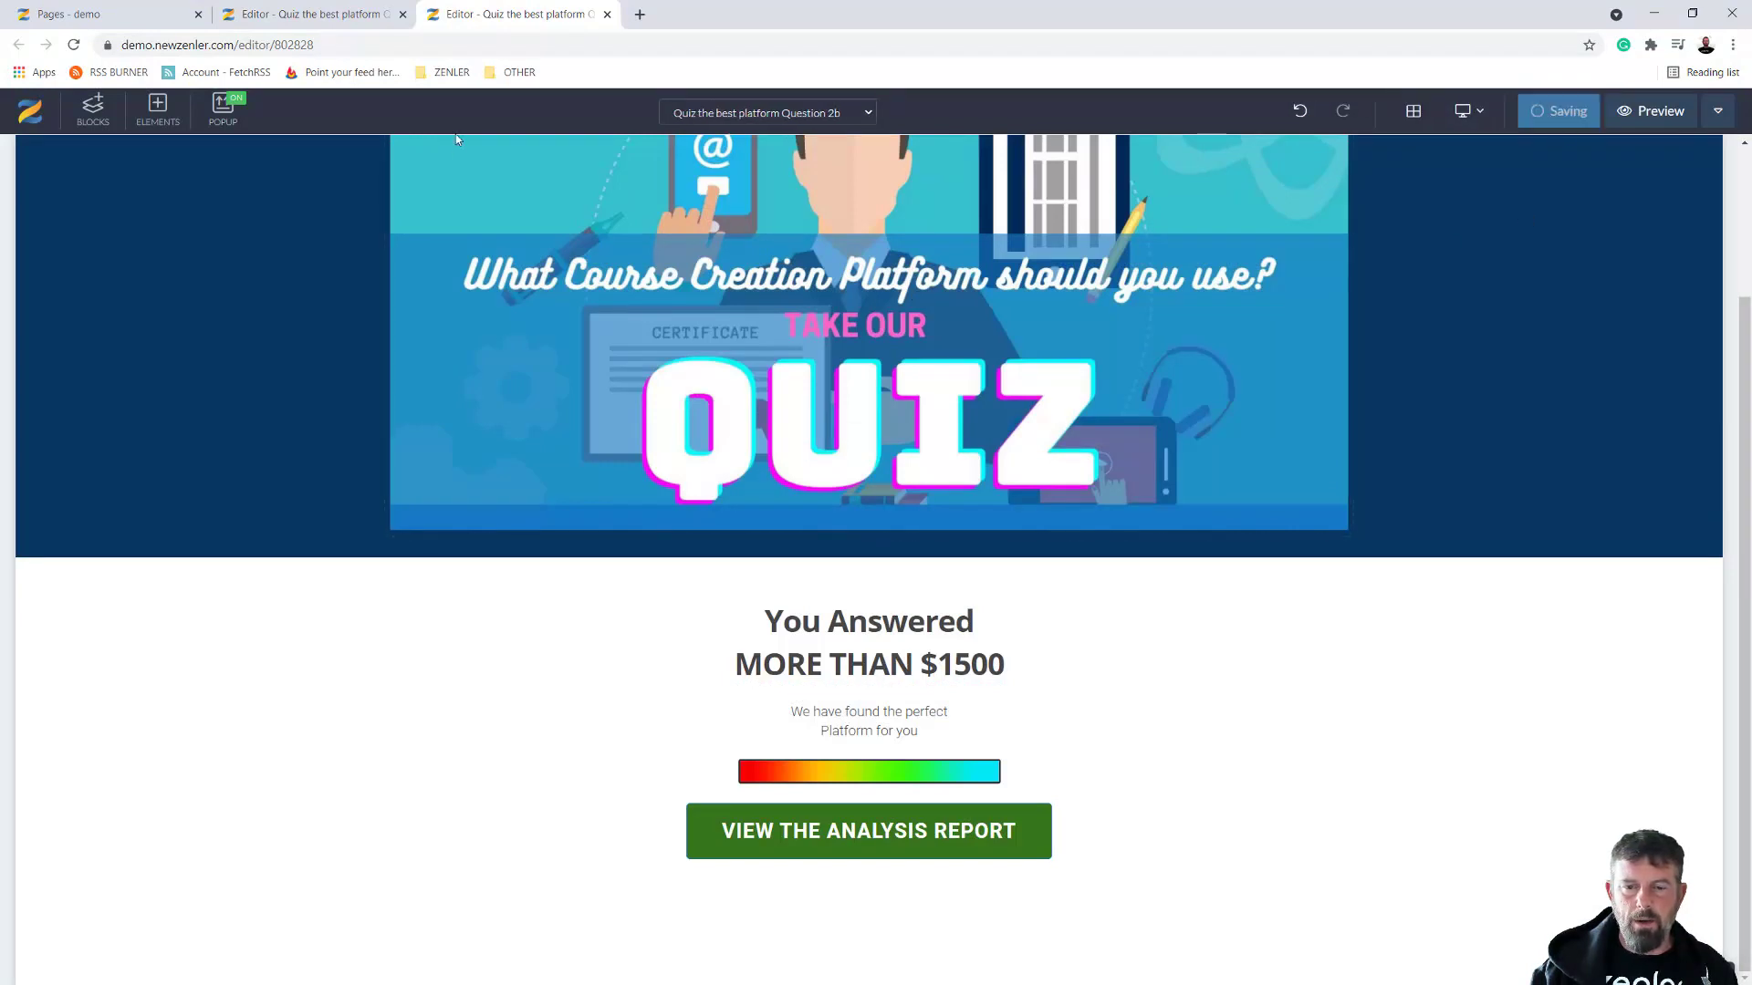
Change the answer in the Question 2c page heading to "MORE THAN $2000"
{"action": "left_click", "coordinate": [327, 17]}
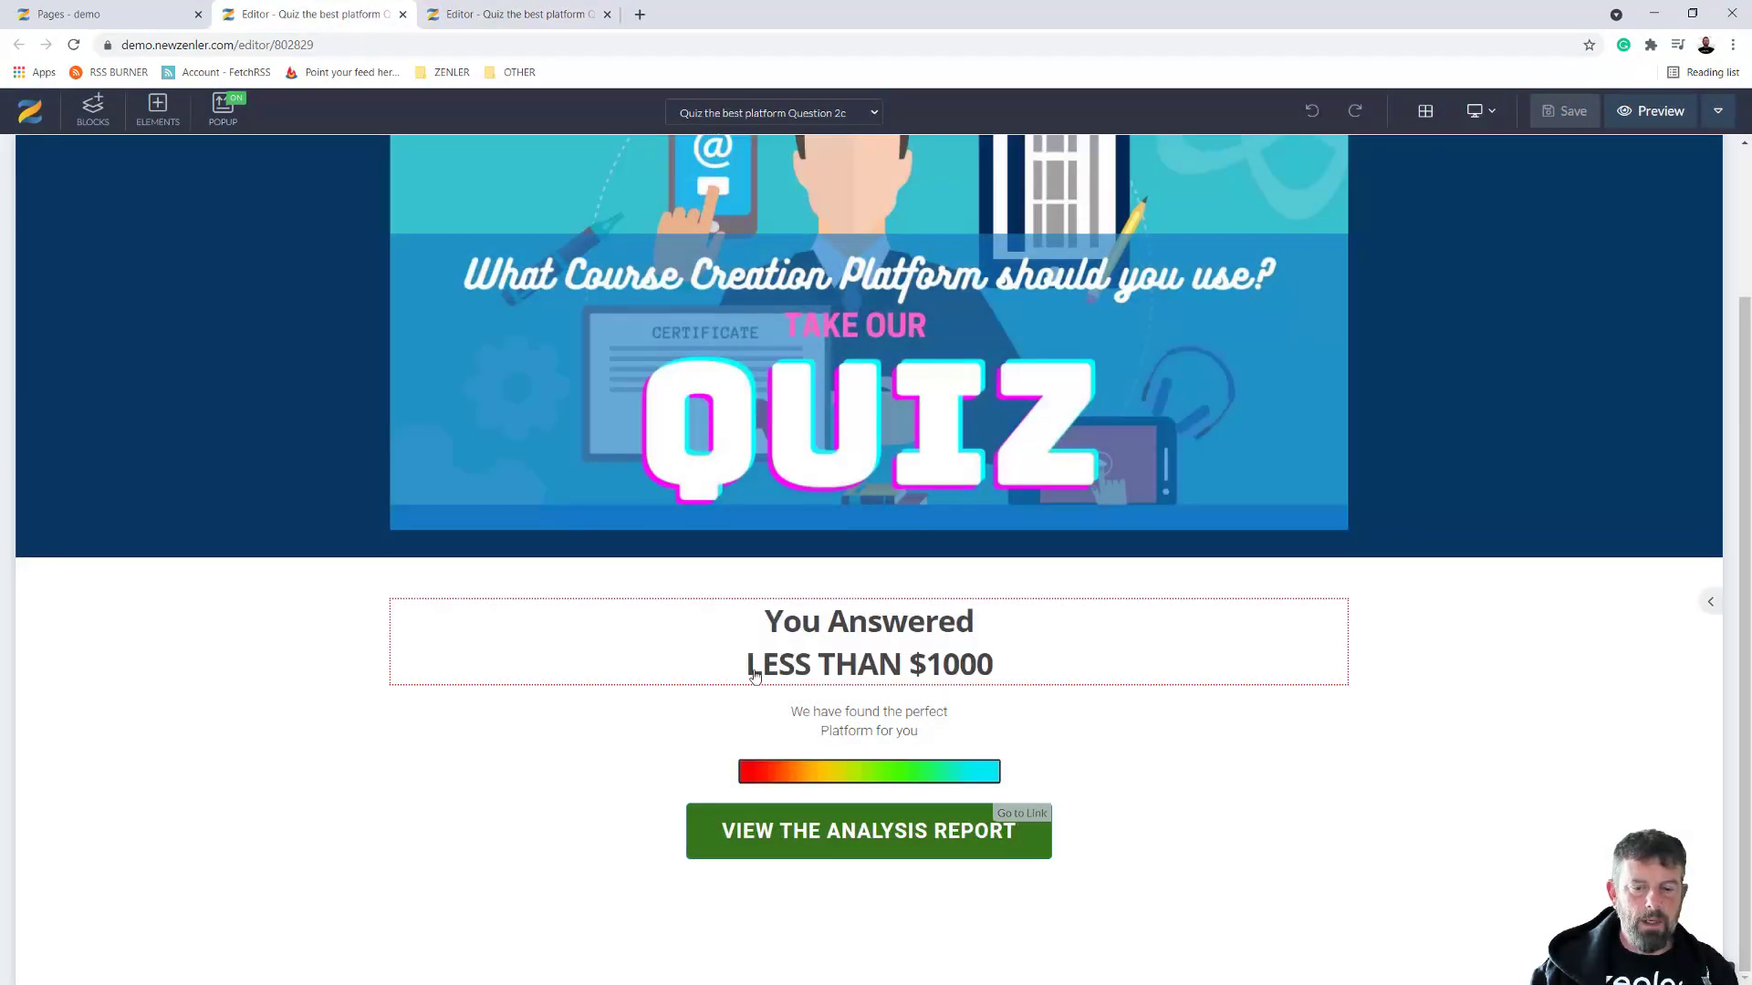
{"action": "left_click", "coordinate": [809, 663]}
{"action": "left_click_drag", "start_coordinate": [809, 664], "coordinate": [708, 665]}
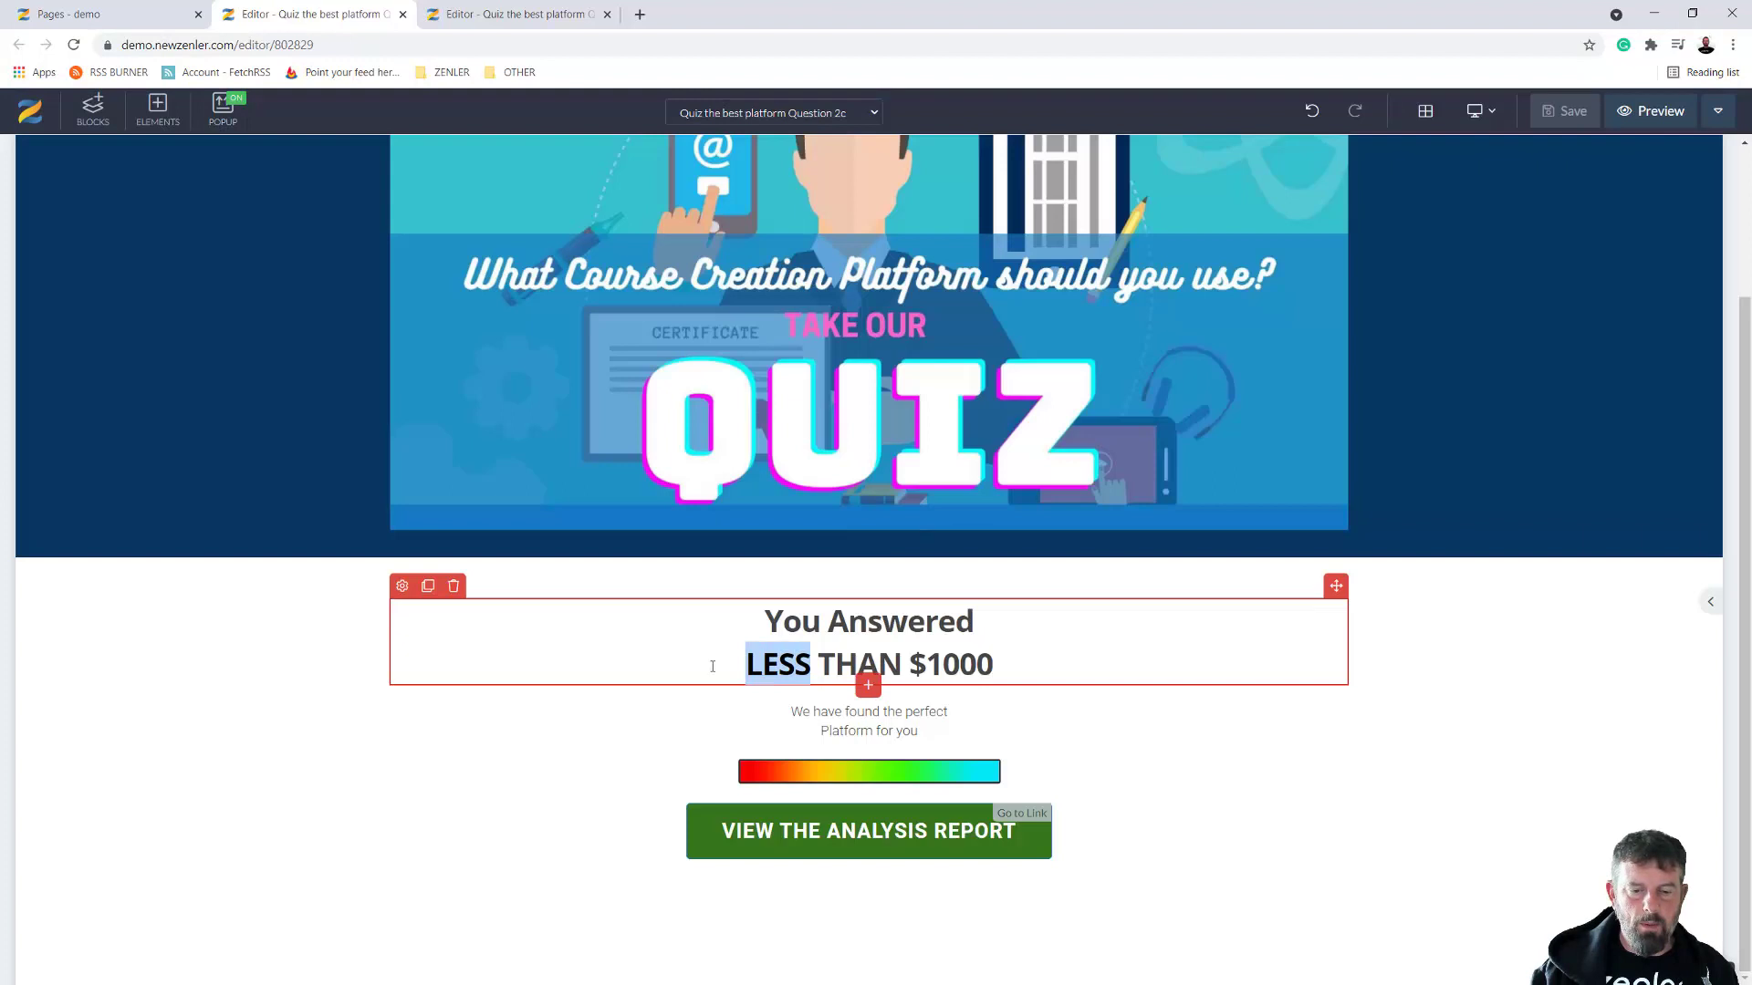
{"action": "type", "text": "MORE"}
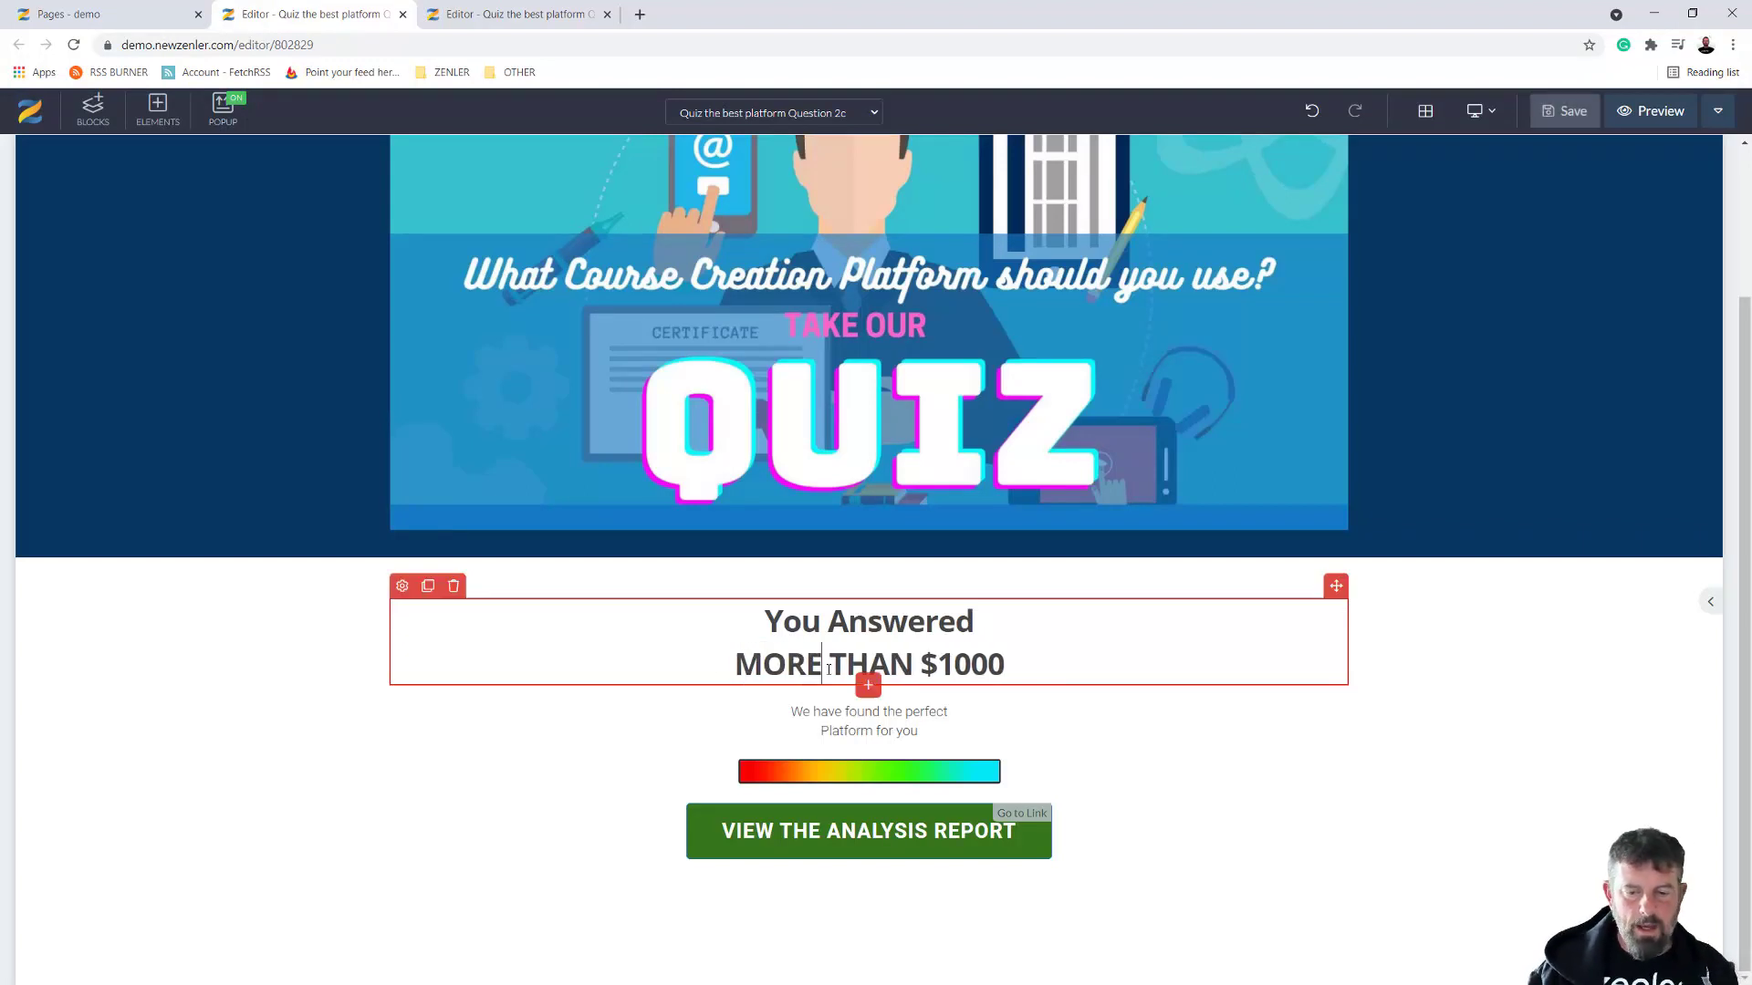
{"action": "left_click_drag", "start_coordinate": [953, 663], "coordinate": [939, 663]}
{"action": "type", "text": "2"}
Check the Question 2c answer against the flowchart PDF and save the page with its default SEO settings
{"action": "left_click_drag", "start_coordinate": [1751, 481], "coordinate": [728, 83]}
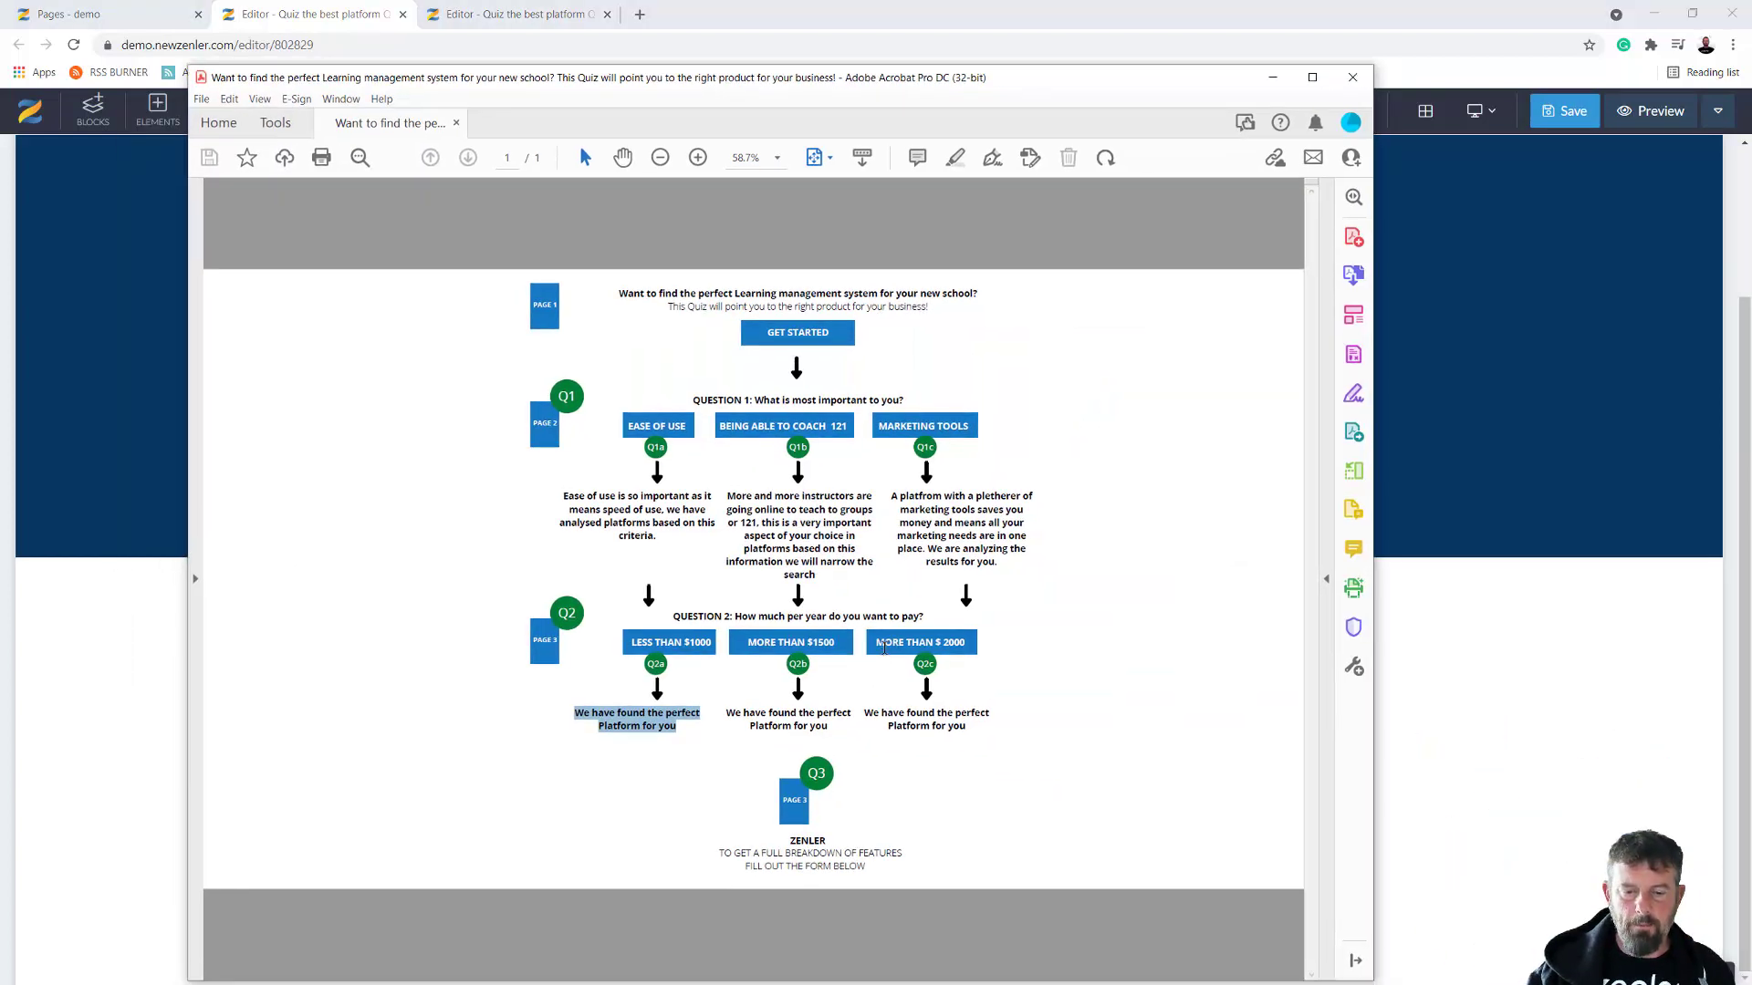
{"action": "left_click_drag", "start_coordinate": [673, 85], "coordinate": [1355, 276]}
{"action": "left_click_drag", "start_coordinate": [1749, 389], "coordinate": [1751, 369]}
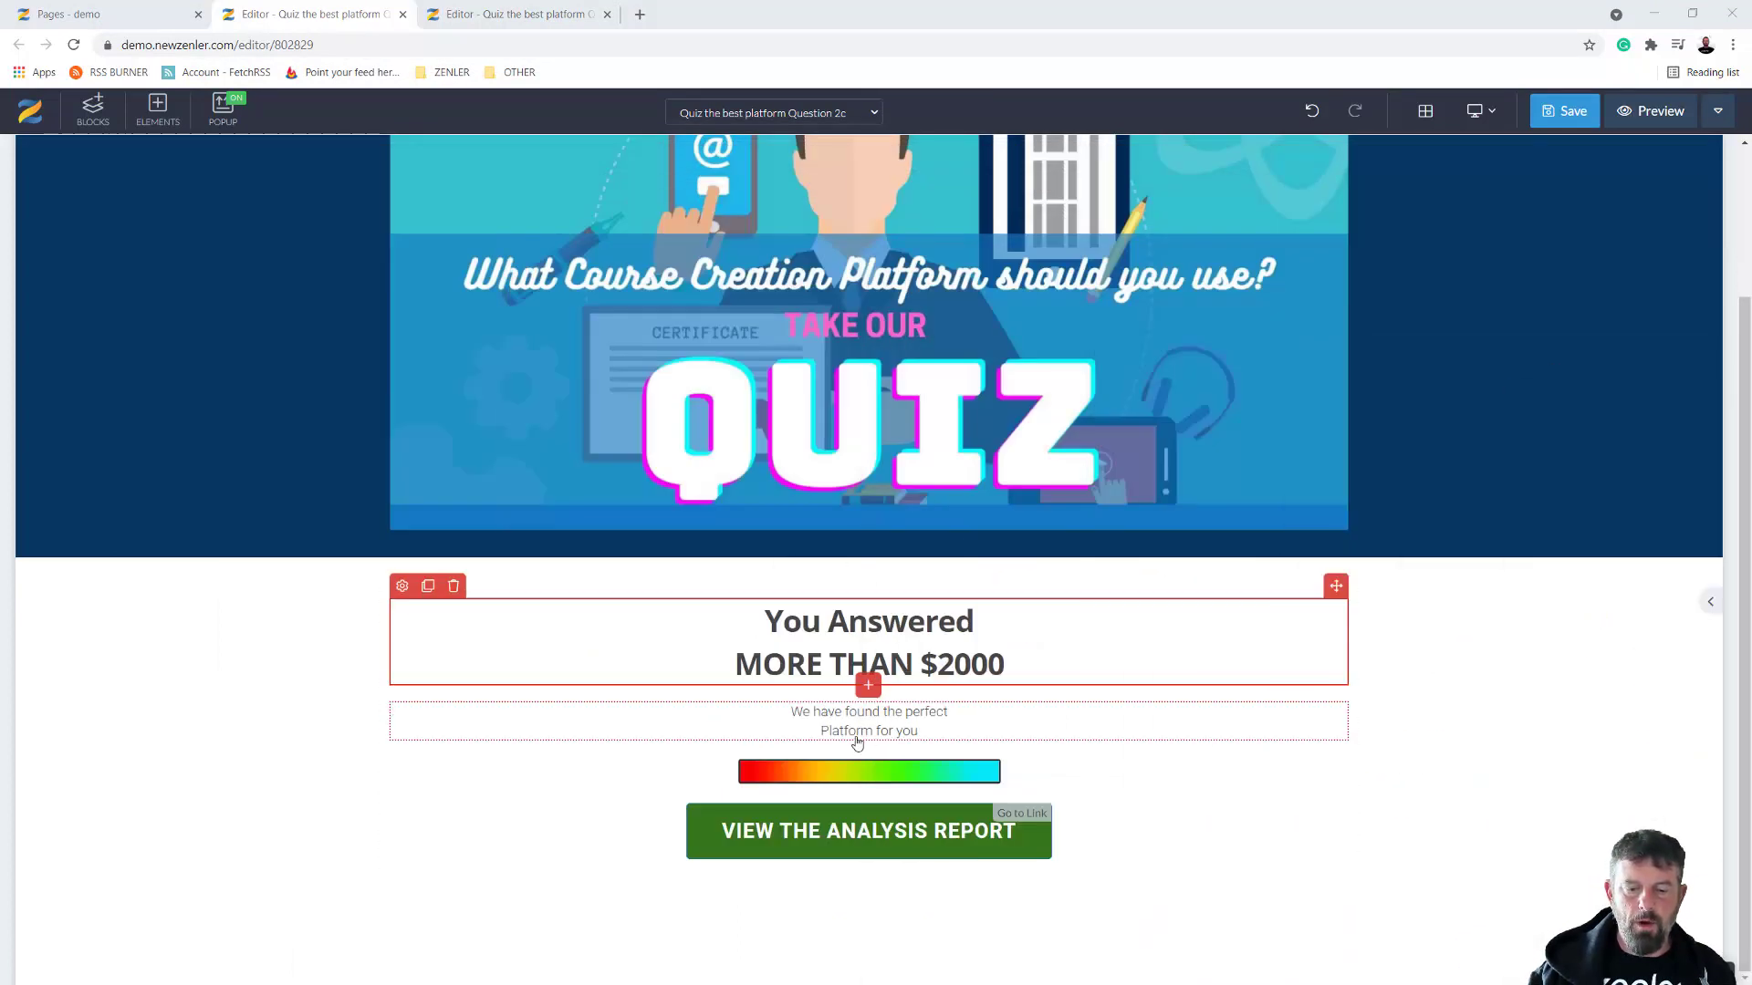
{"action": "left_click", "coordinate": [1566, 114]}
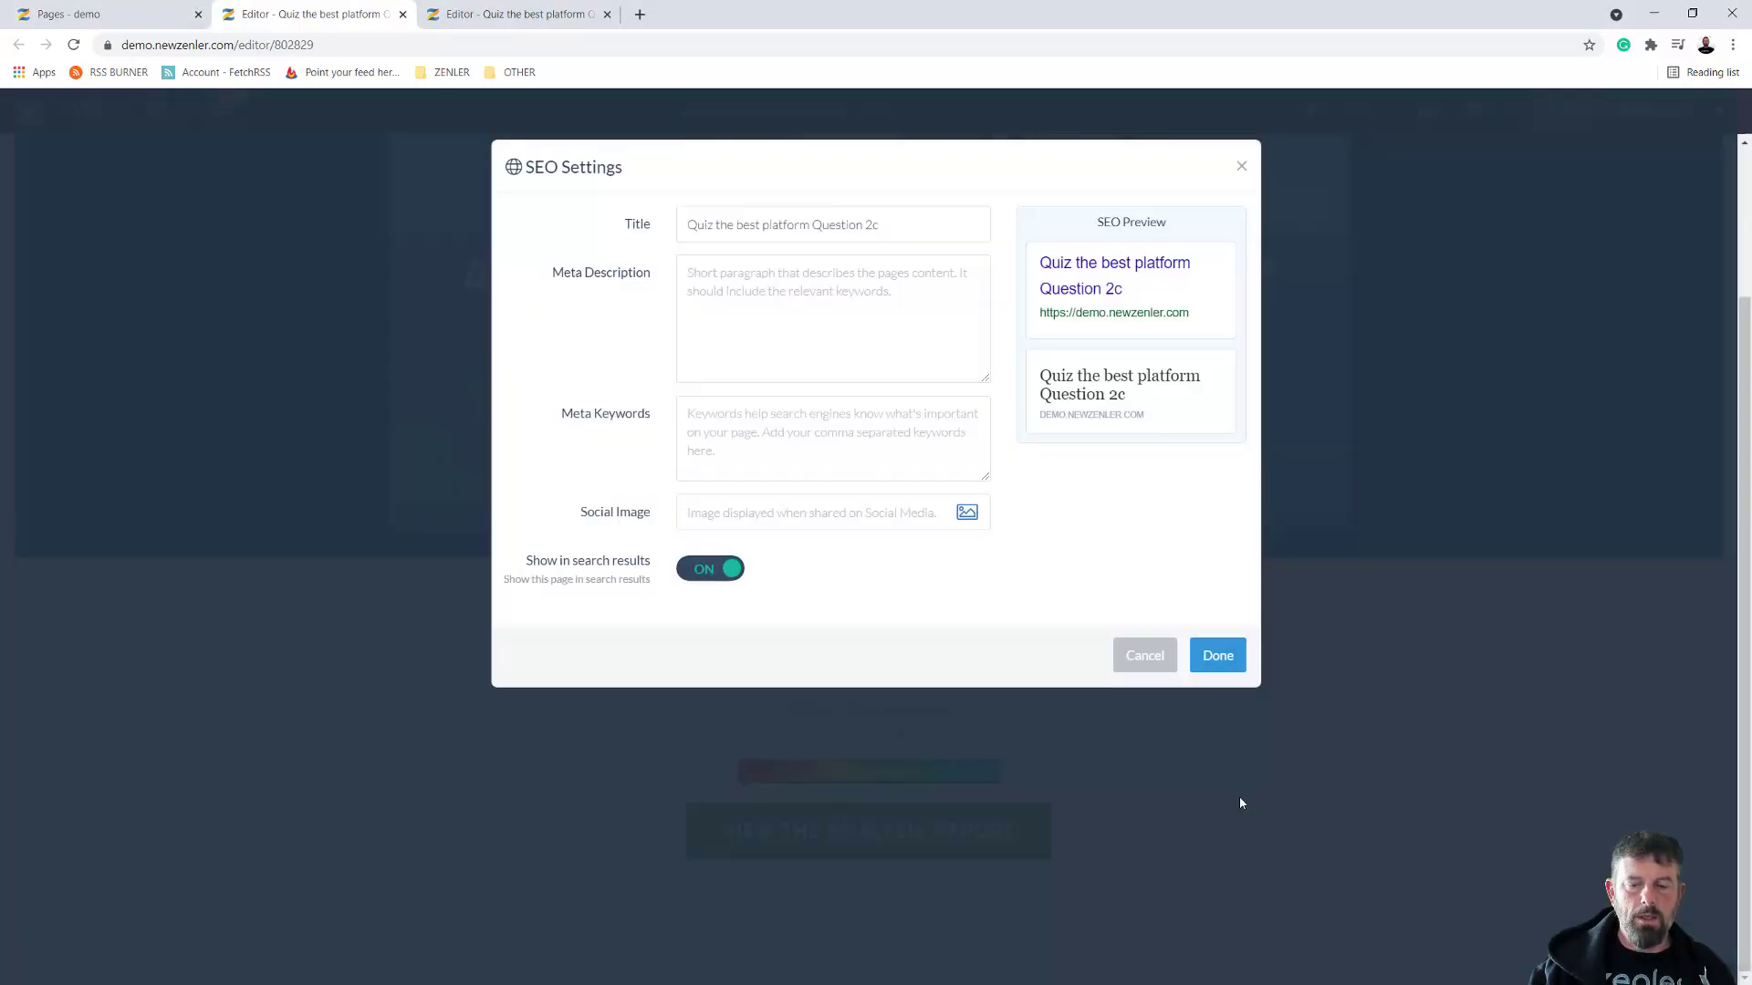
{"action": "left_click", "coordinate": [1217, 655]}
{"action": "left_click", "coordinate": [1566, 119]}
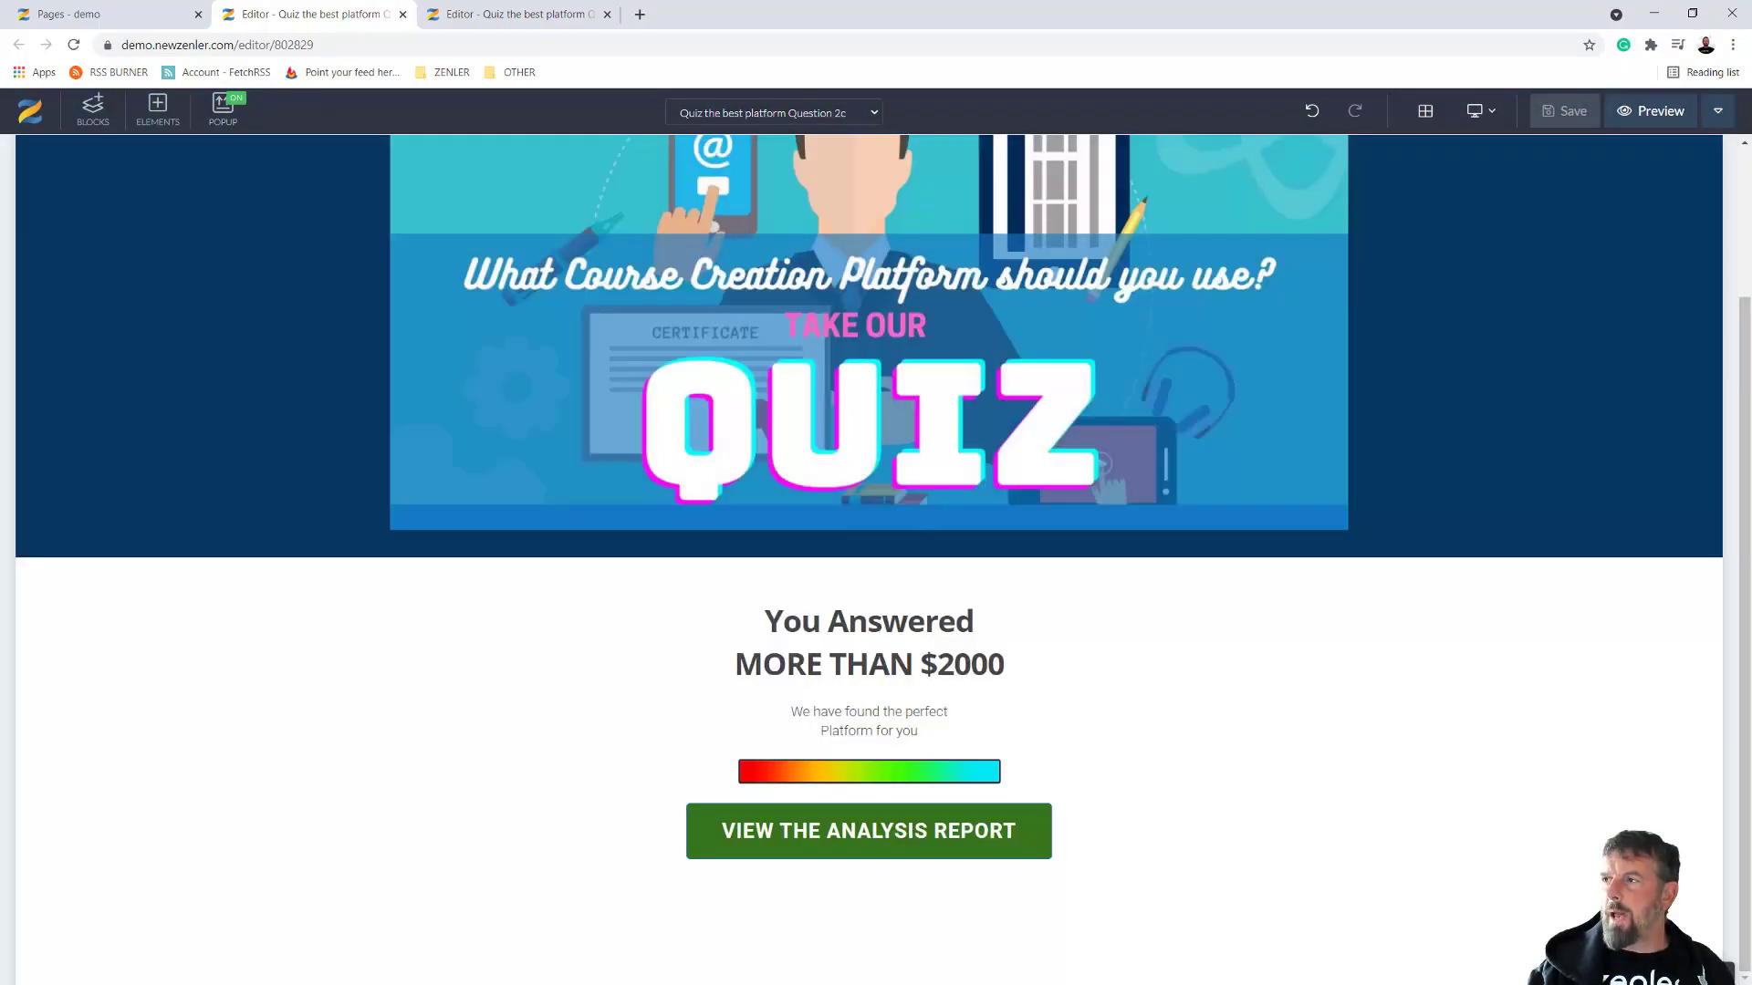
Check the final Q3 page in the flowchart PDF and close both open page editor tabs in the browser
{"action": "left_click_drag", "start_coordinate": [1751, 494], "coordinate": [850, 53]}
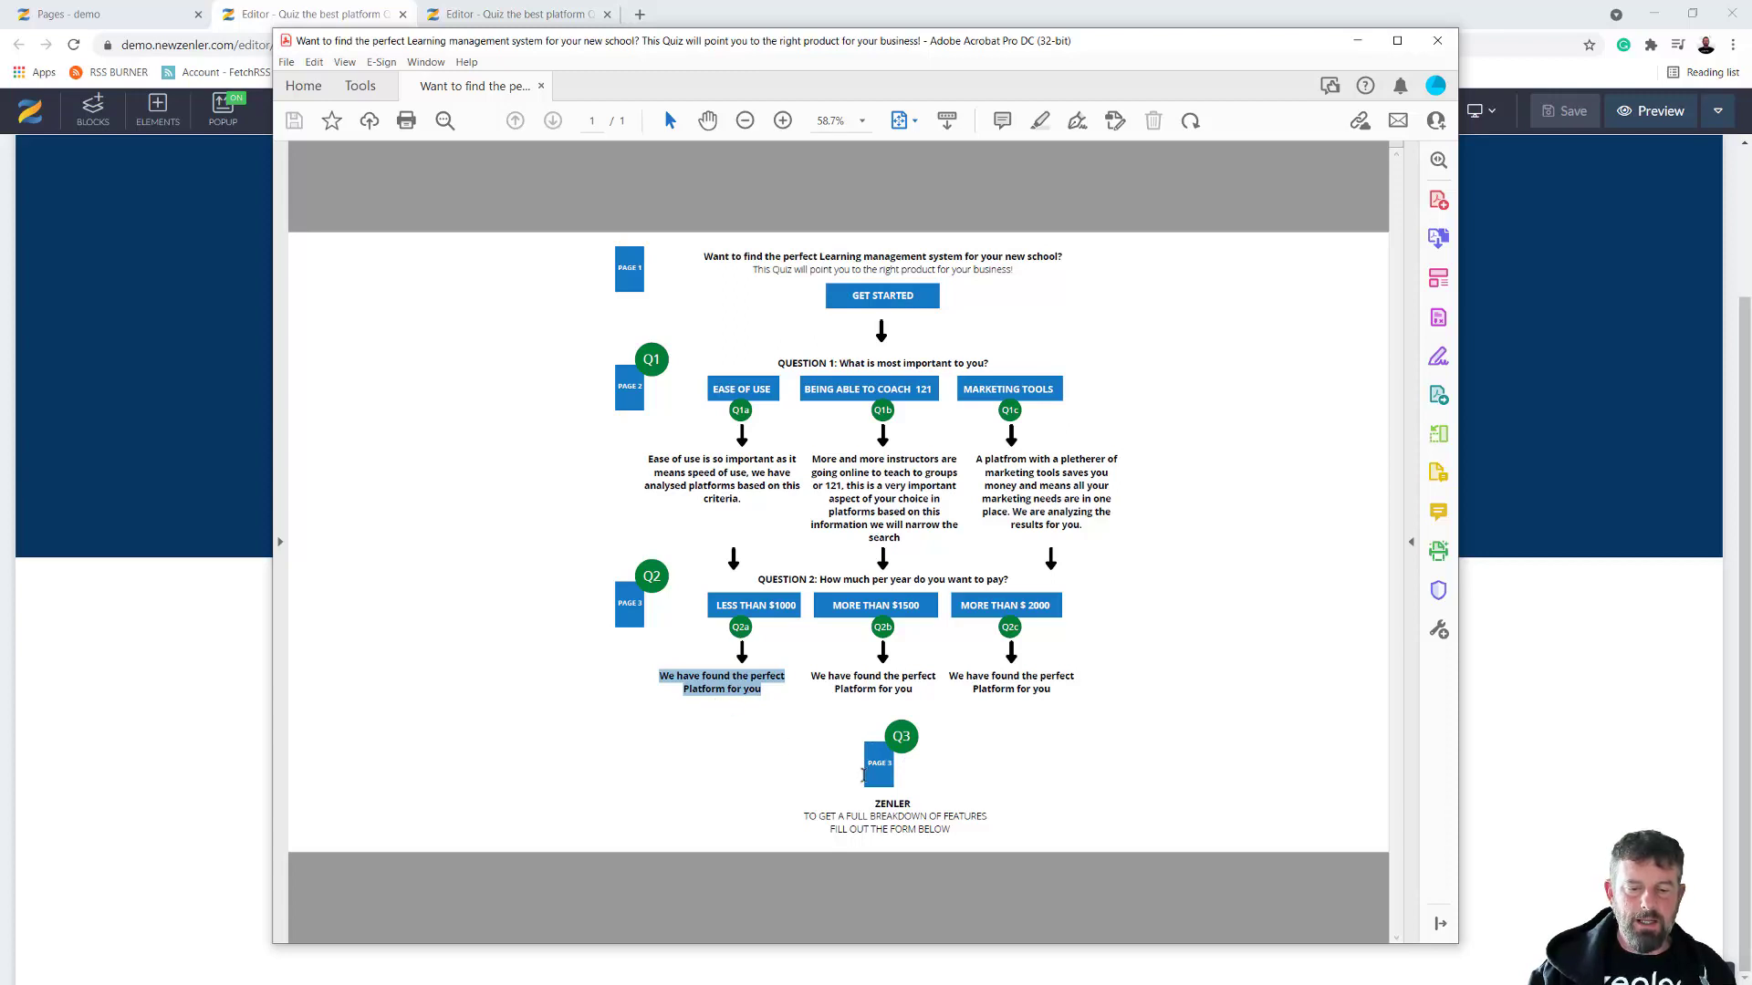
{"action": "left_click_drag", "start_coordinate": [748, 41], "coordinate": [1751, 383]}
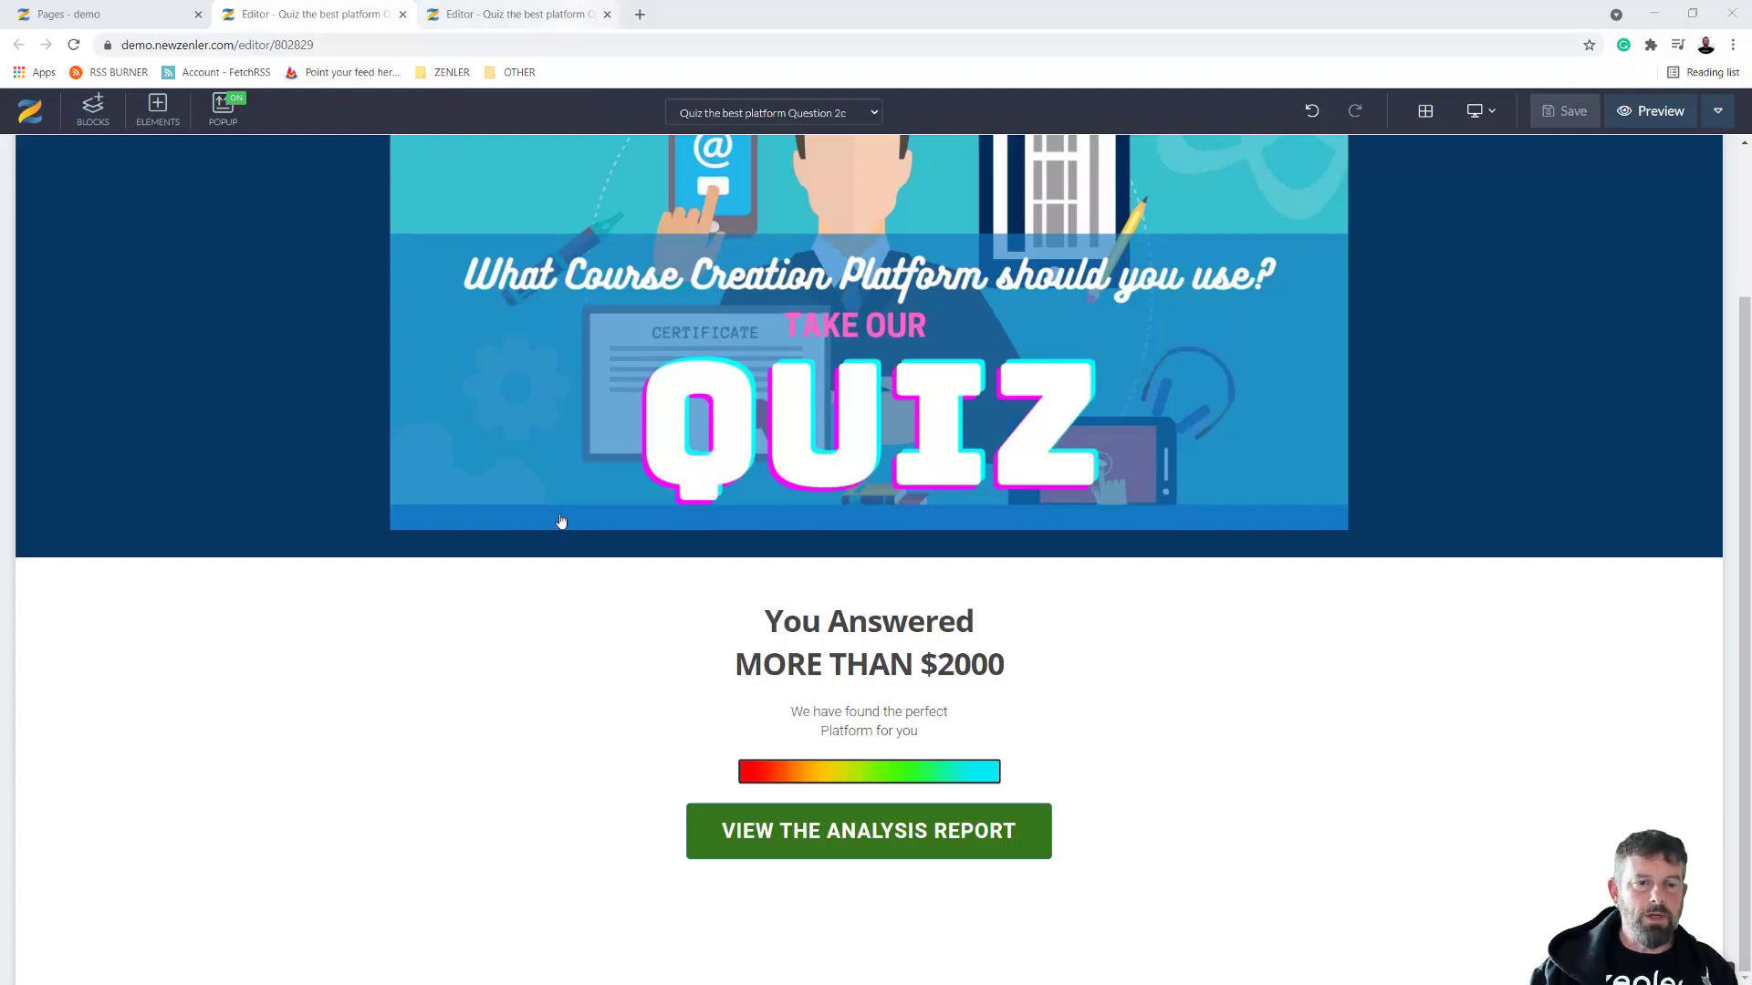
{"action": "left_click", "coordinate": [609, 15]}
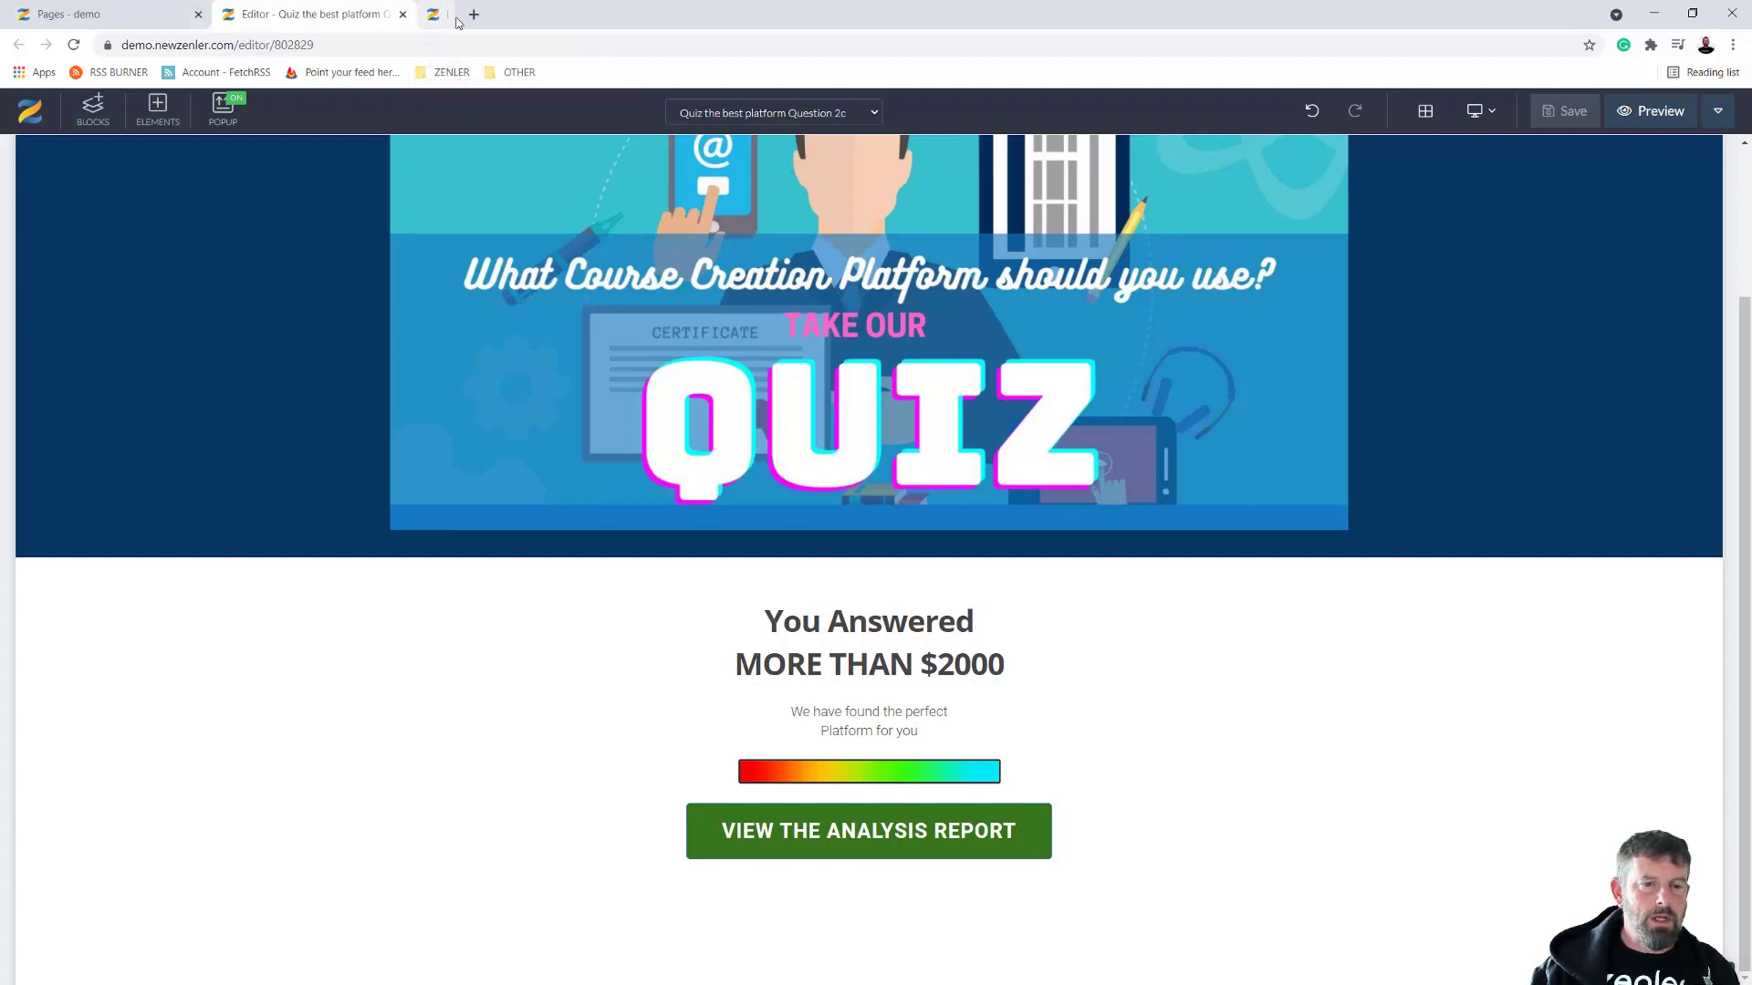
{"action": "left_click", "coordinate": [402, 15]}
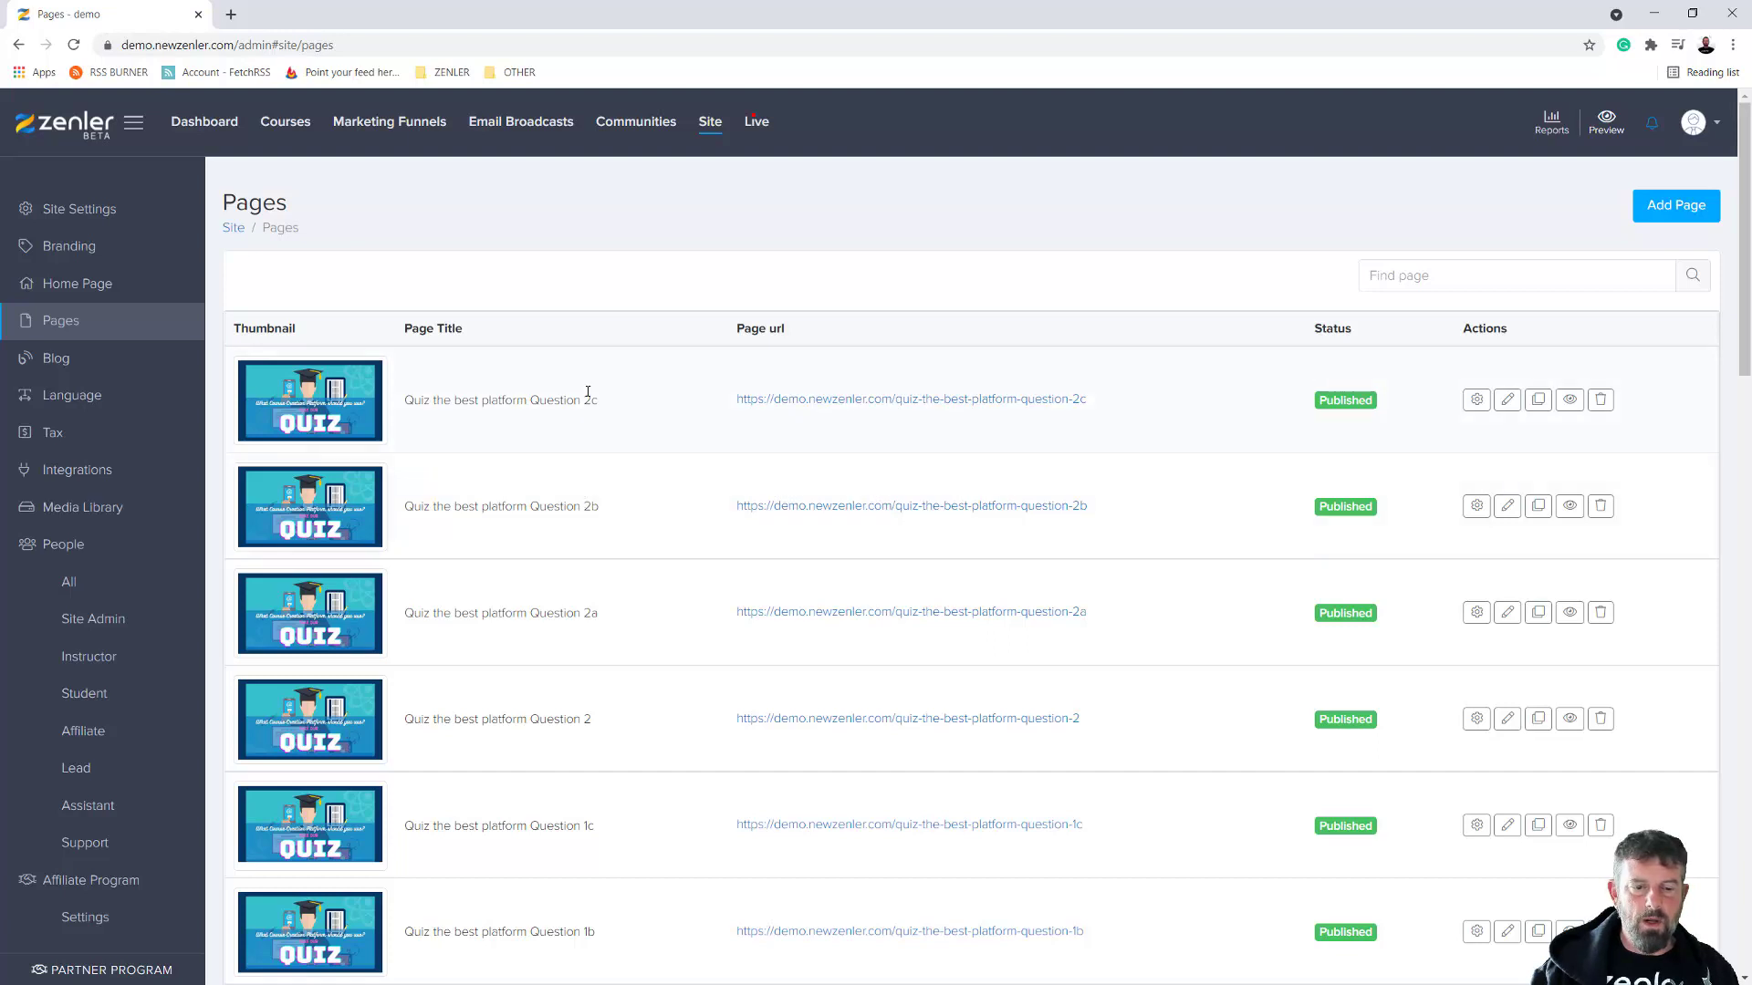
Clone the Question 2c page, rename the copy "Quiz the best platform Question Result Form" and set its URL to quiz-the-best-platform-question-result-form
{"action": "left_click", "coordinate": [1538, 402]}
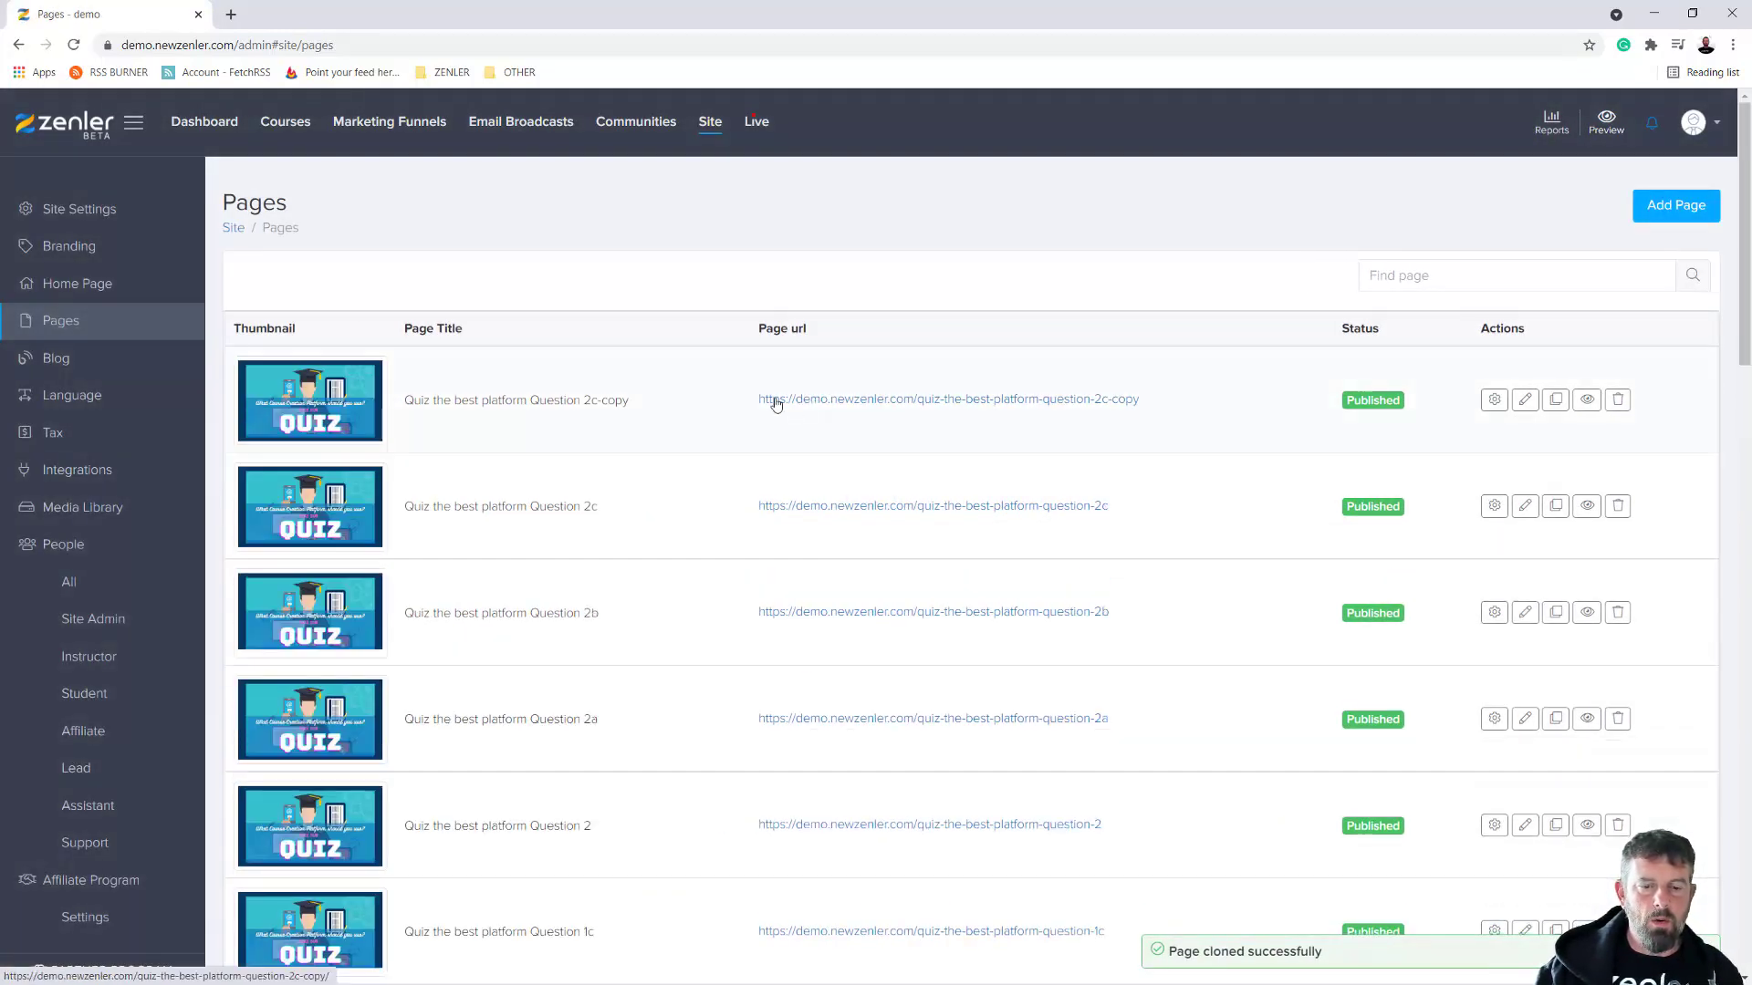
{"action": "left_click", "coordinate": [1494, 400]}
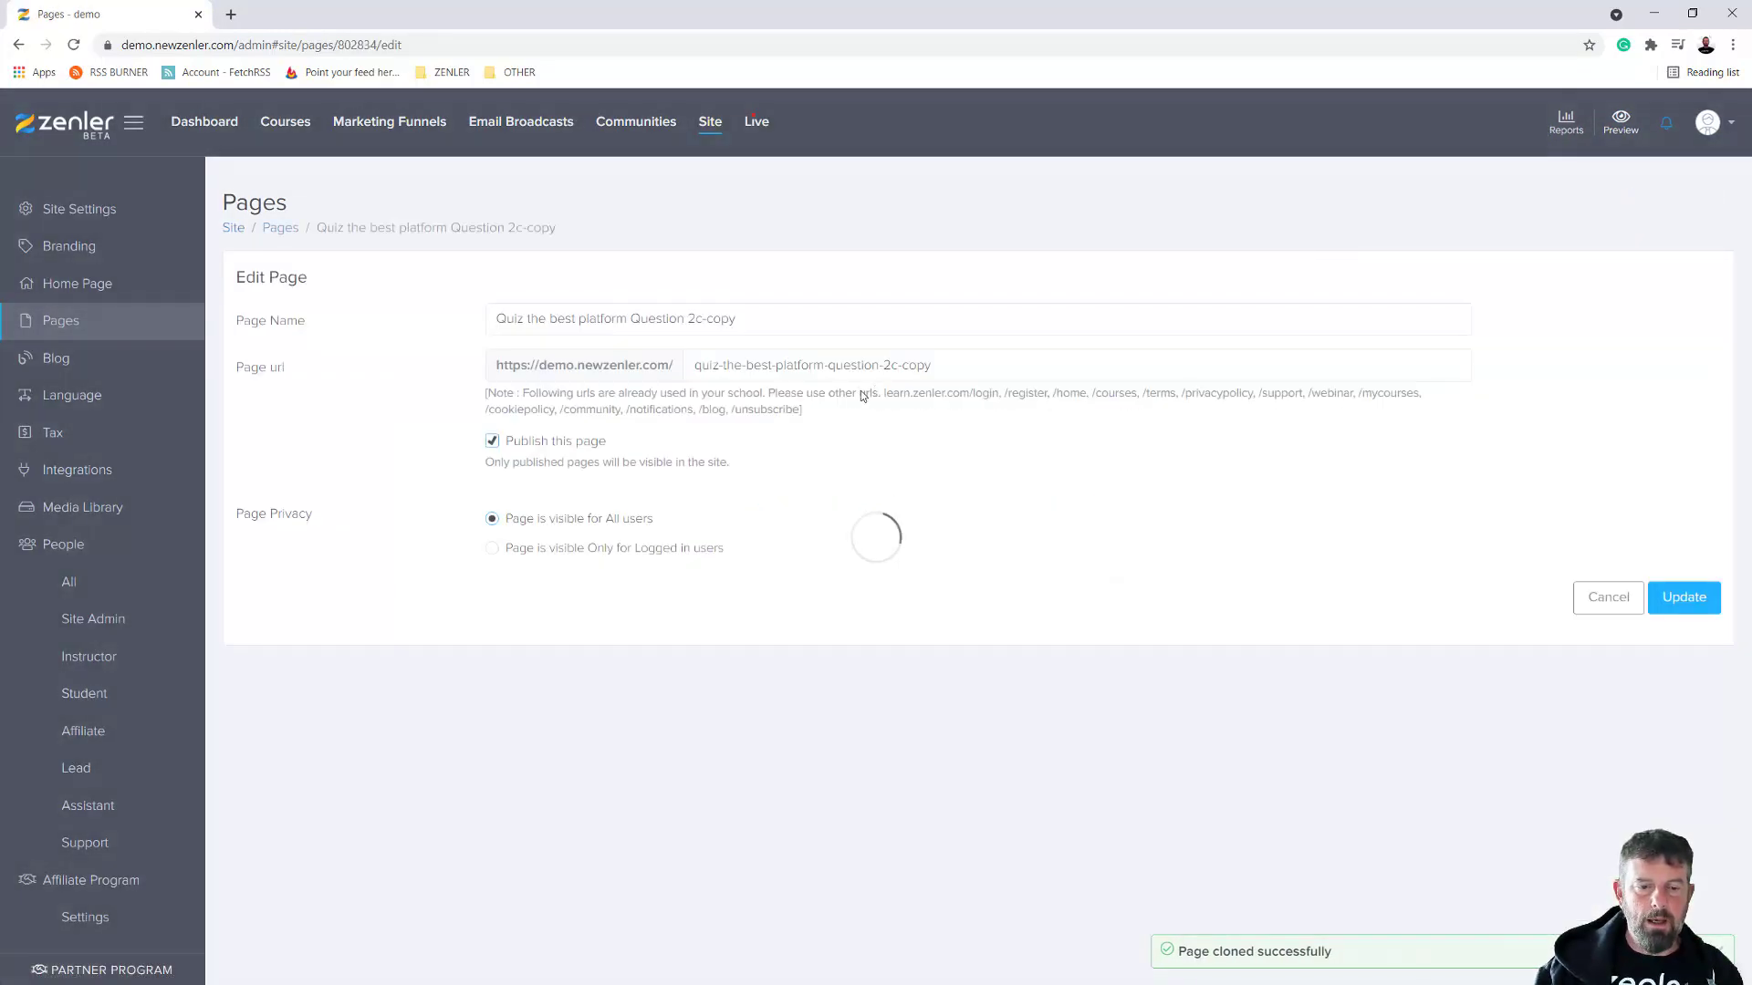
{"action": "left_click_drag", "start_coordinate": [687, 319], "coordinate": [997, 311]}
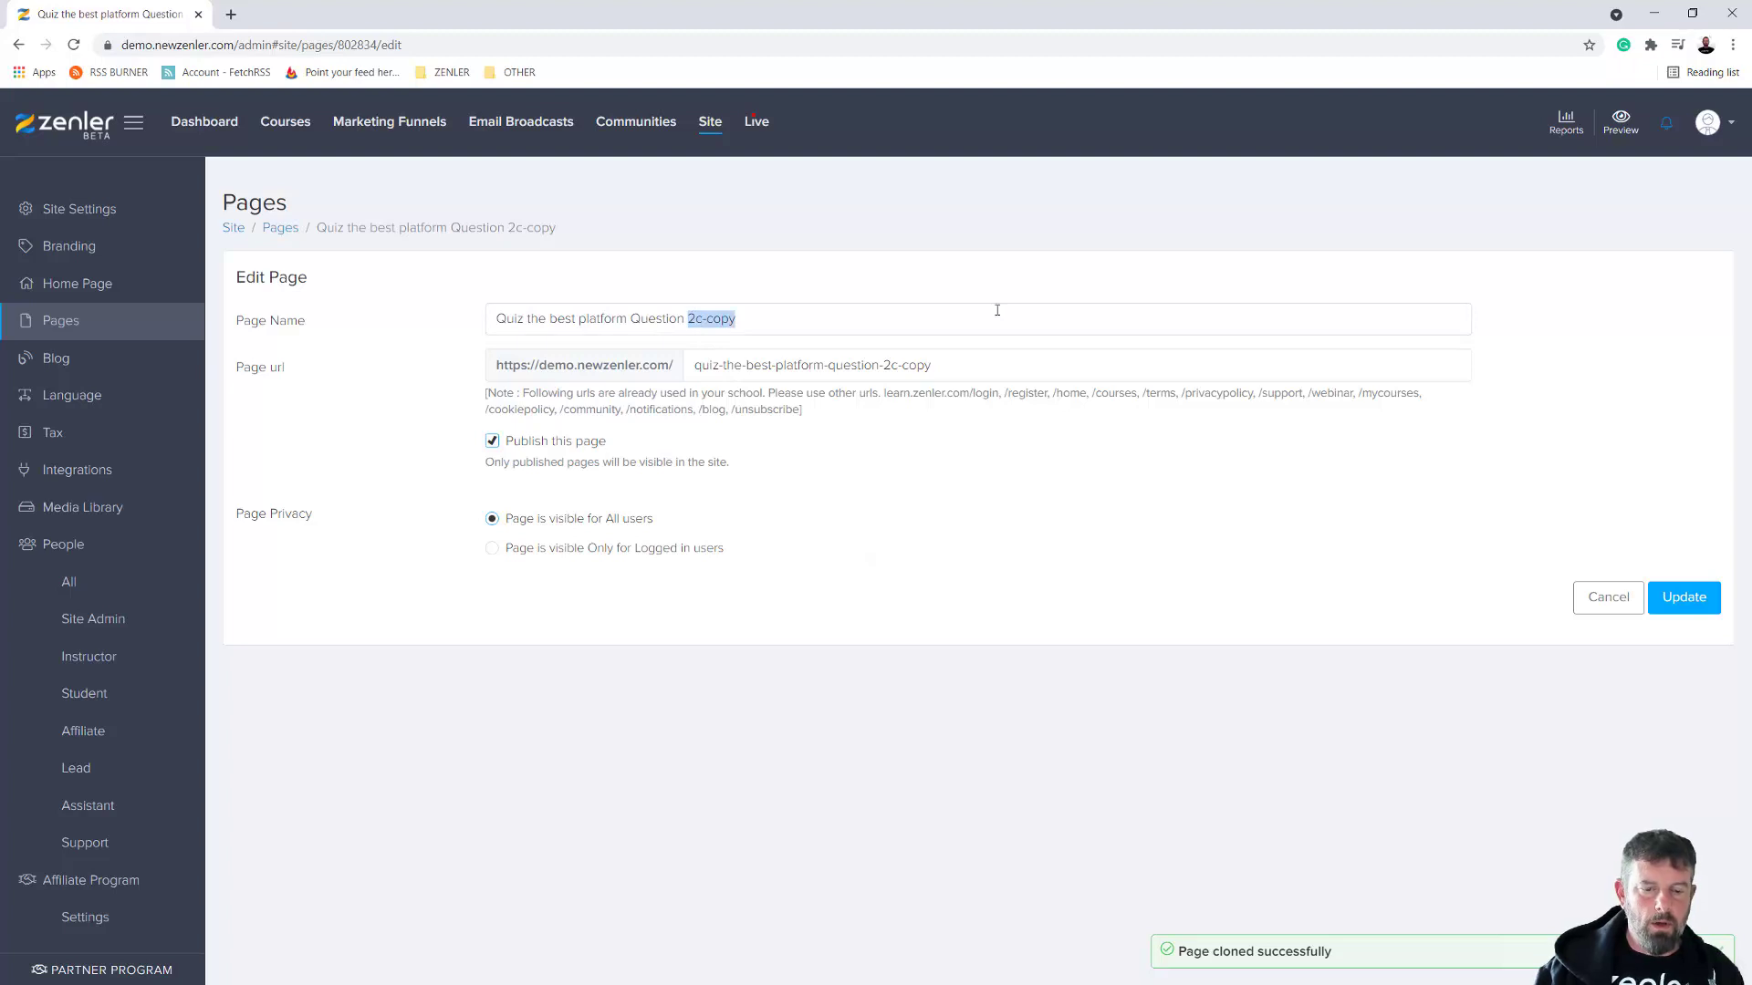
{"action": "type", "text": "Result Form"}
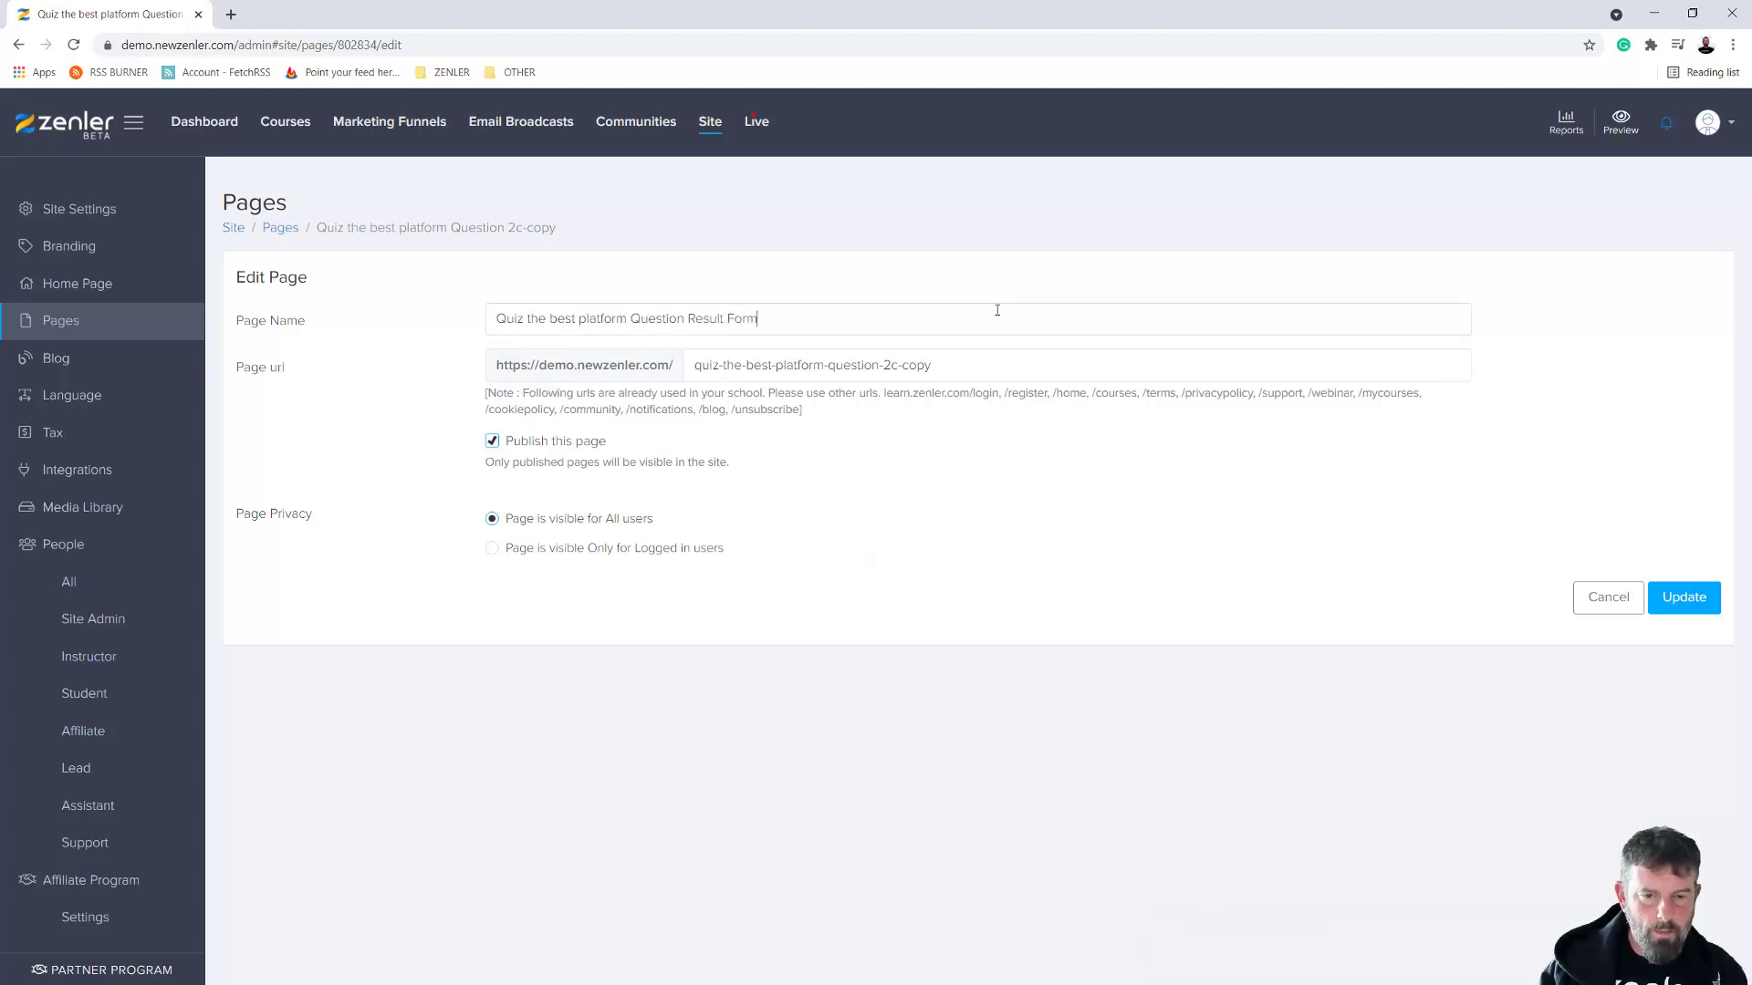
{"action": "left_click_drag", "start_coordinate": [955, 366], "coordinate": [899, 365]}
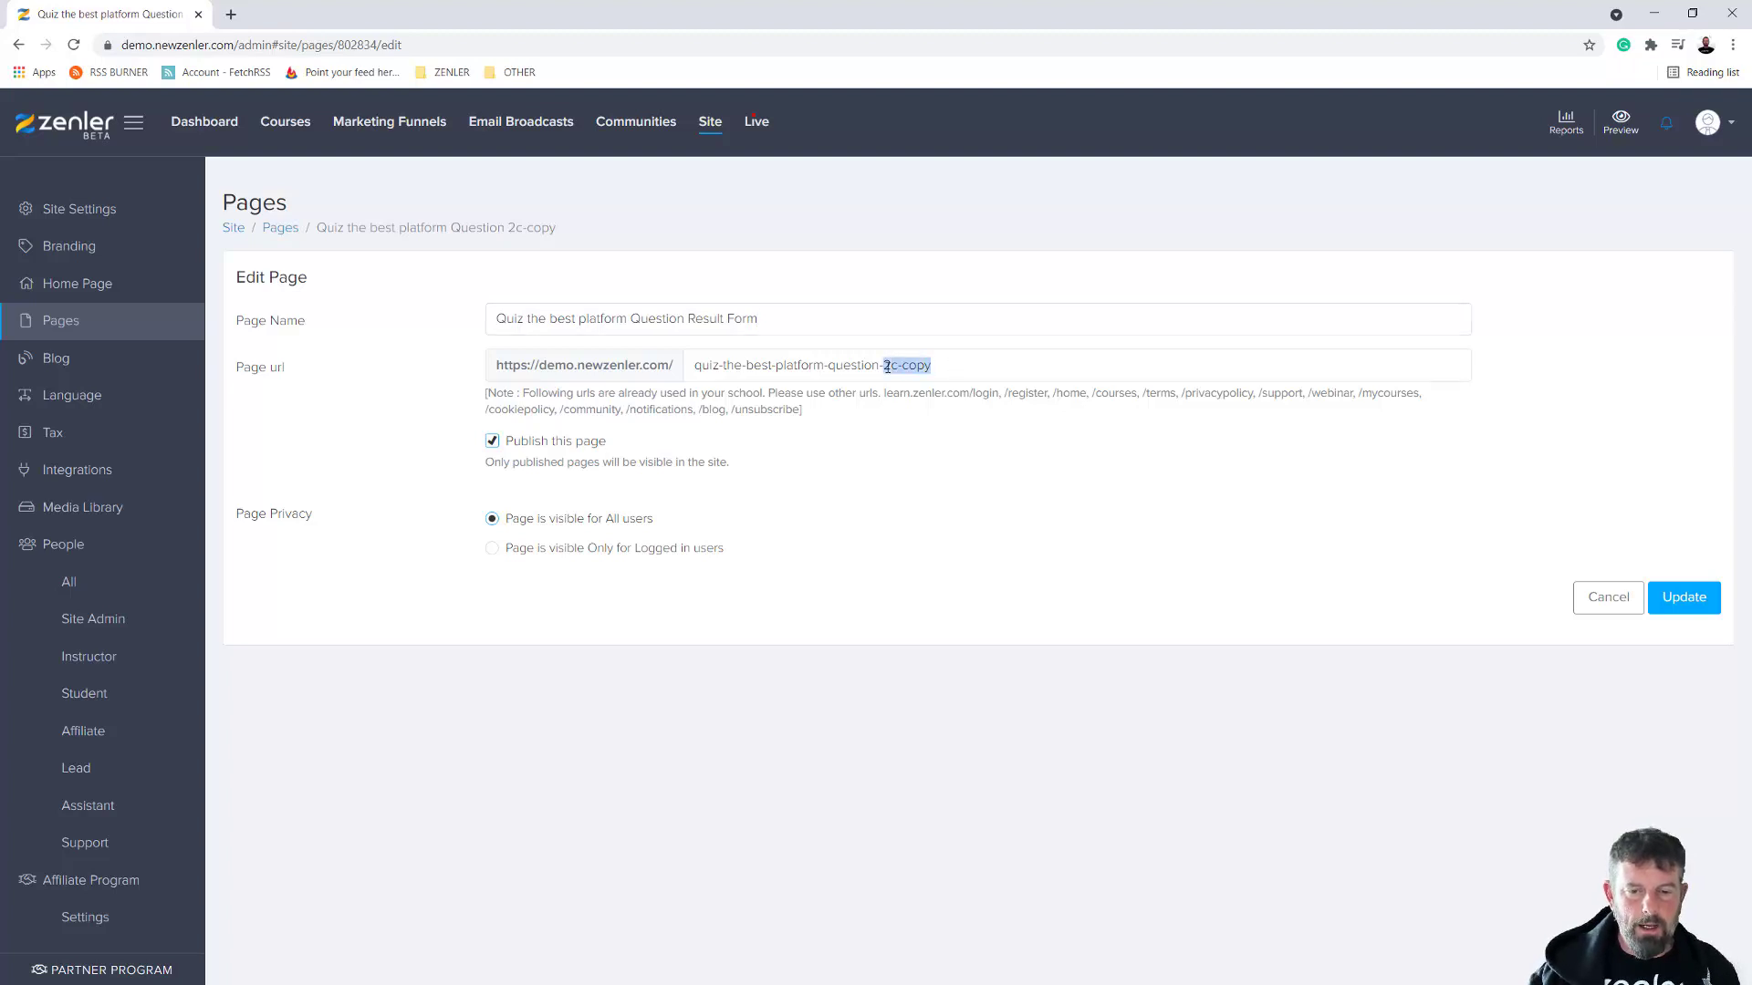
{"action": "type", "text": "result"}
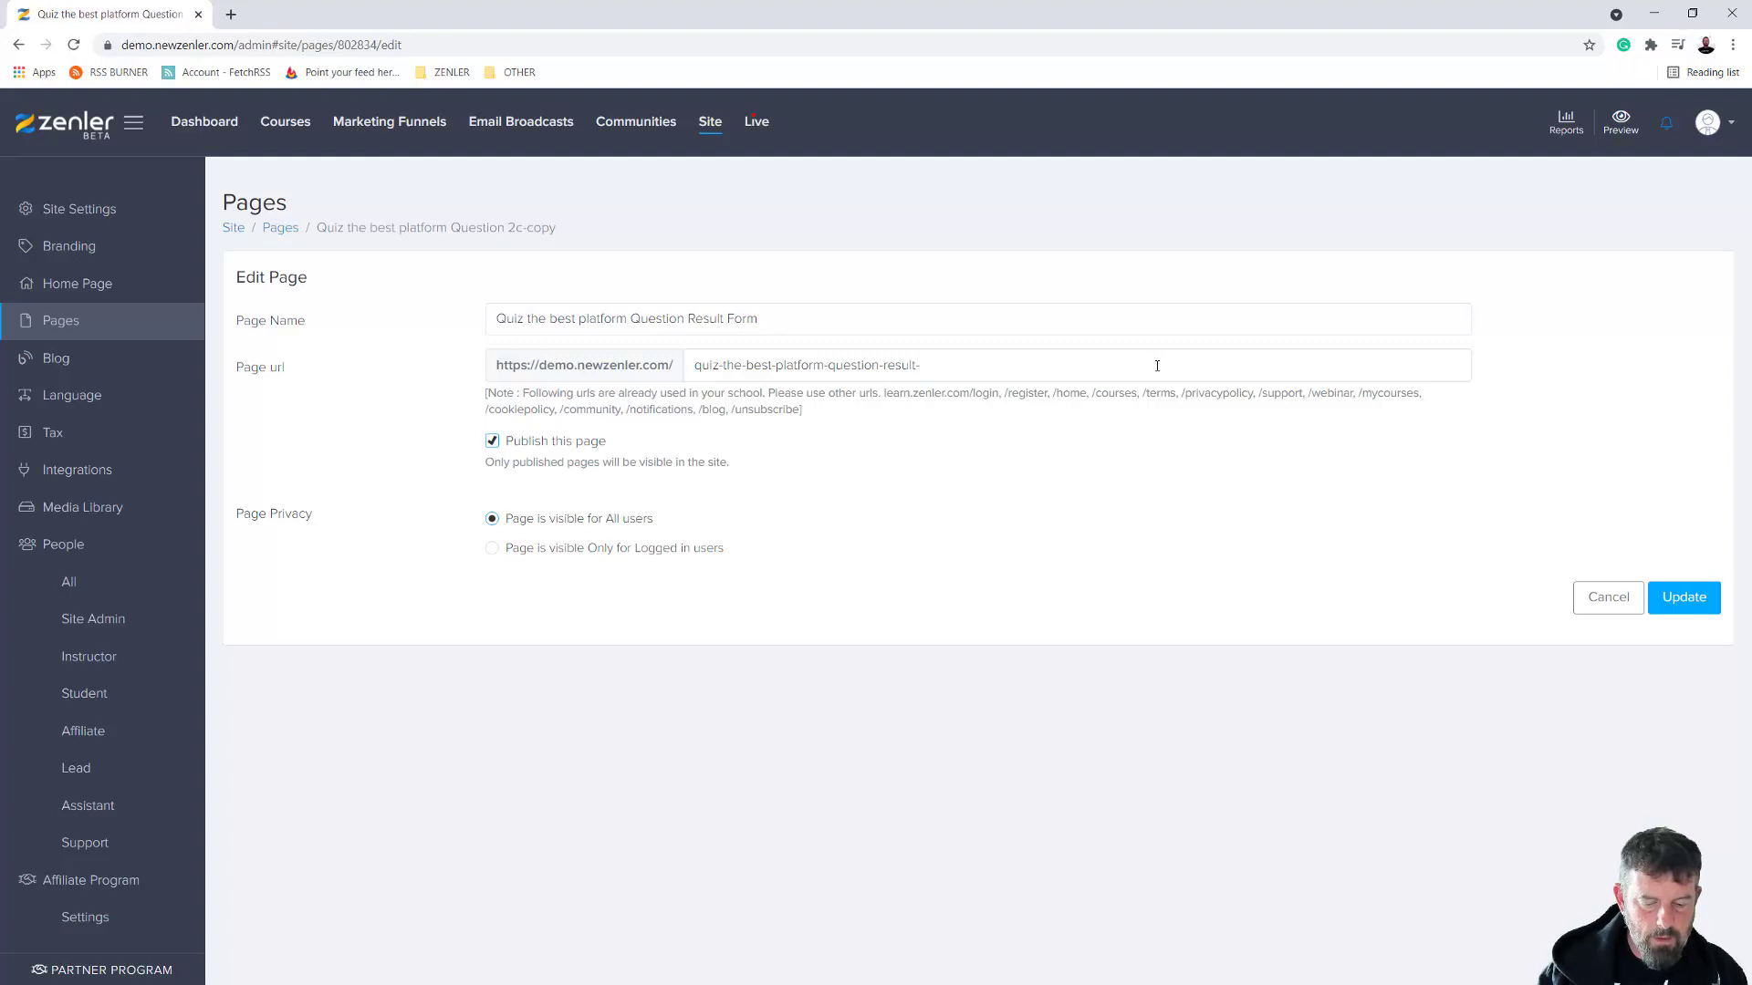
{"action": "left_click", "coordinate": [1670, 600]}
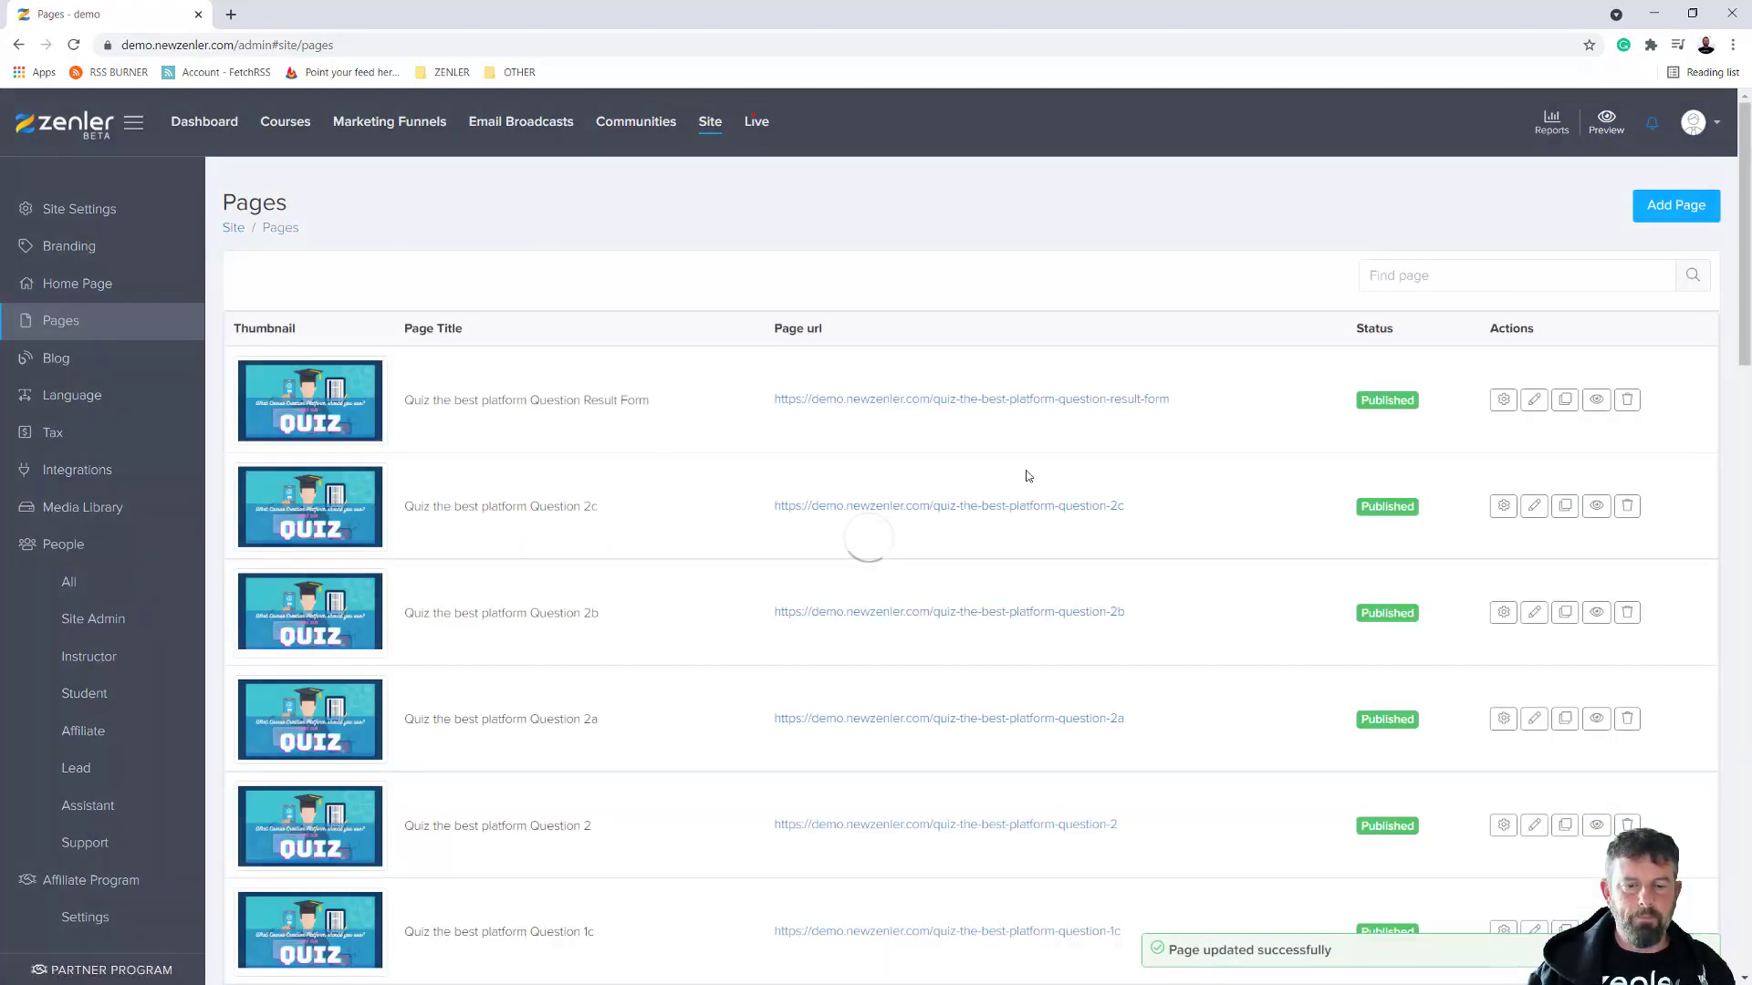
Open the Result Form page for editing and replace the "You Answered" heading line with "BAsed on your Answers the best platfrom for you is"
{"action": "left_click", "coordinate": [1533, 399]}
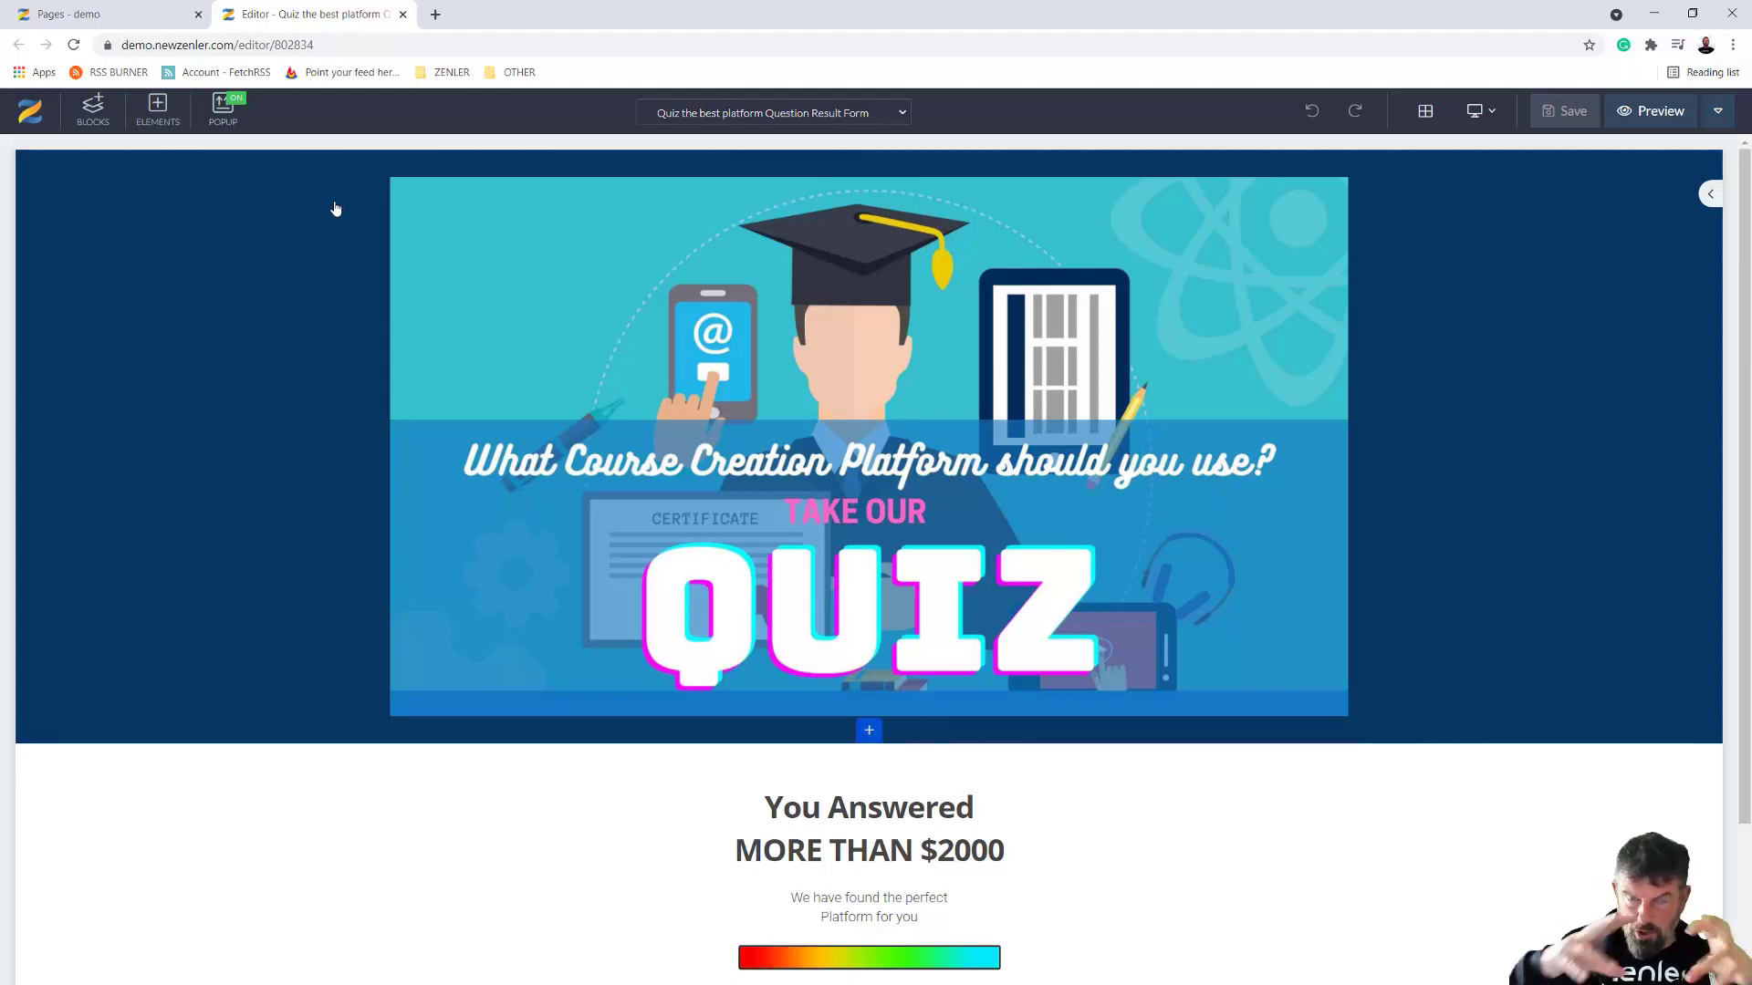
{"action": "scroll", "coordinate": [903, 628], "scroll_direction": "down", "scroll_amount": 2}
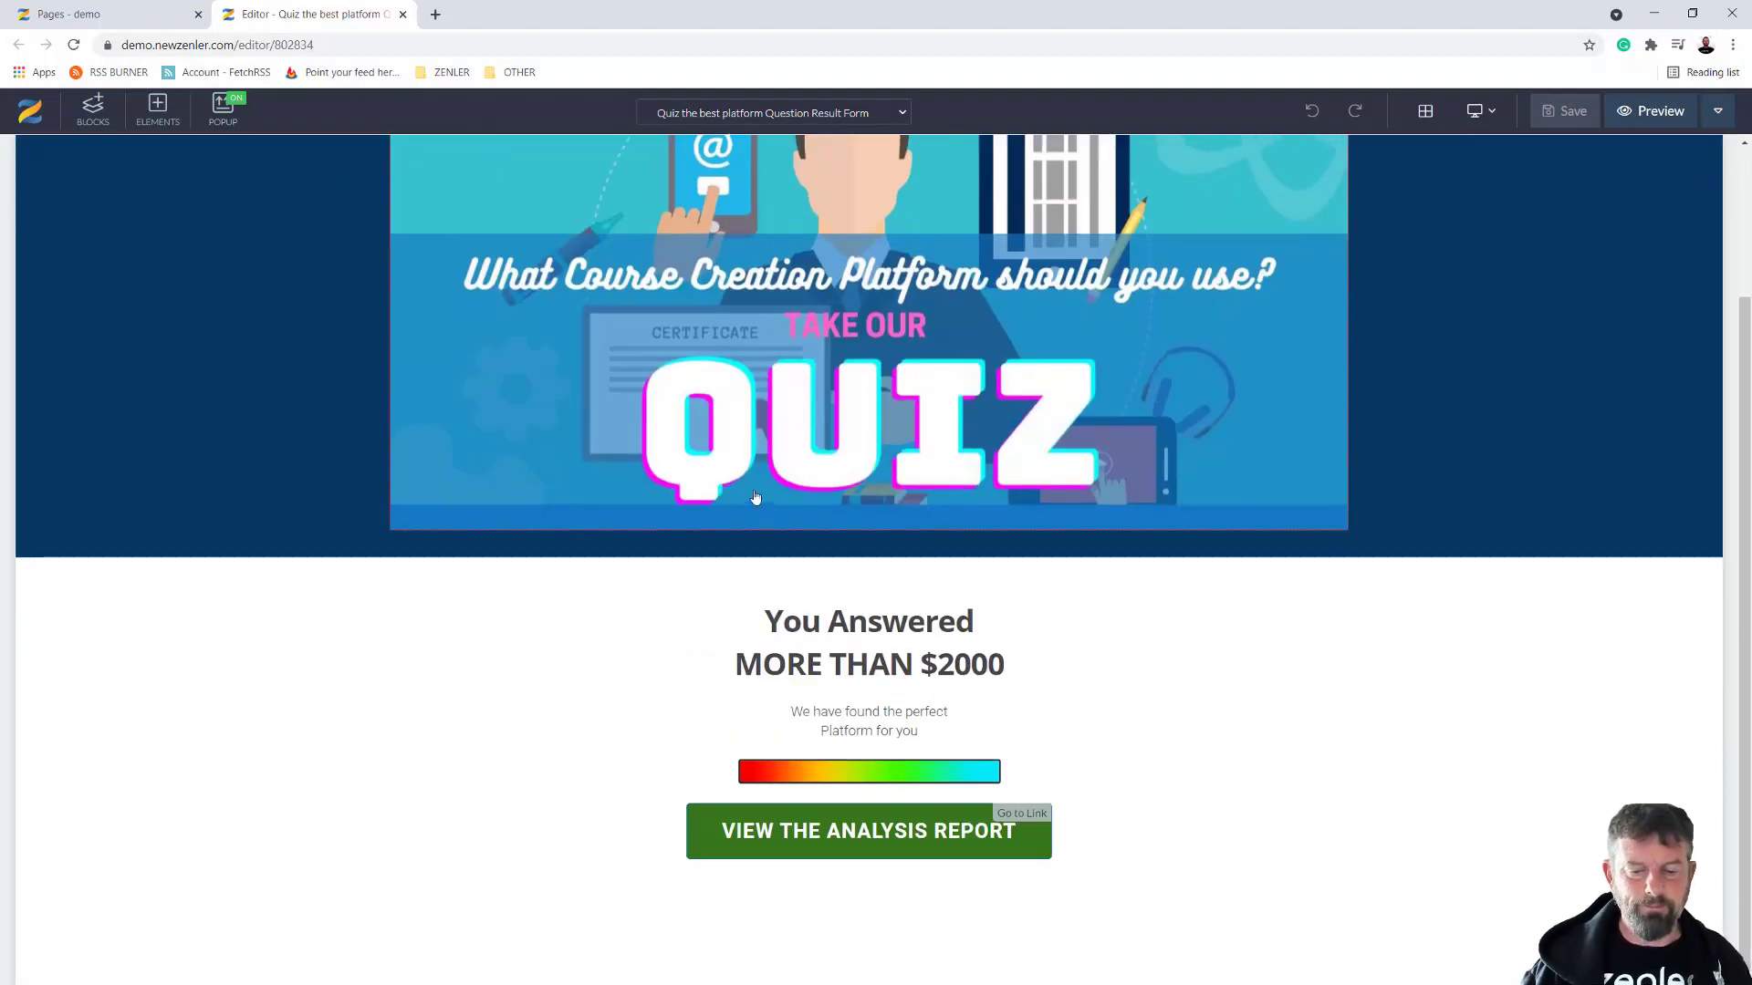
{"action": "left_click", "coordinate": [904, 627]}
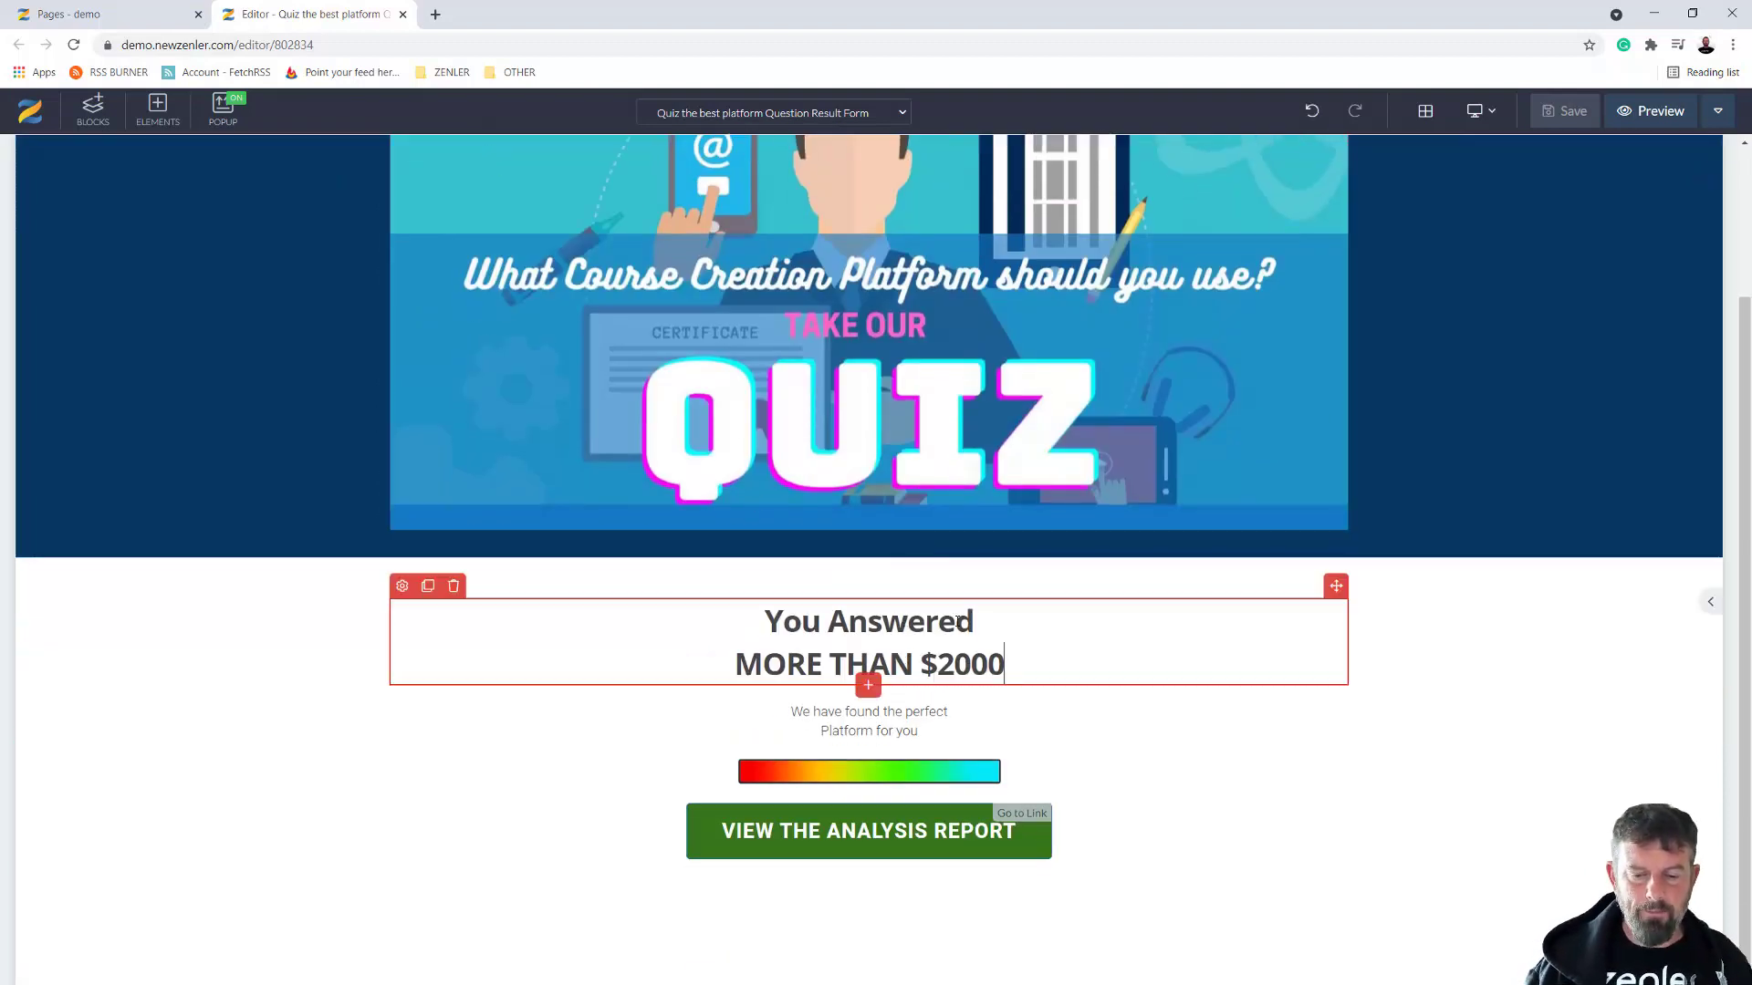
{"action": "key", "text": "shift+Home"}
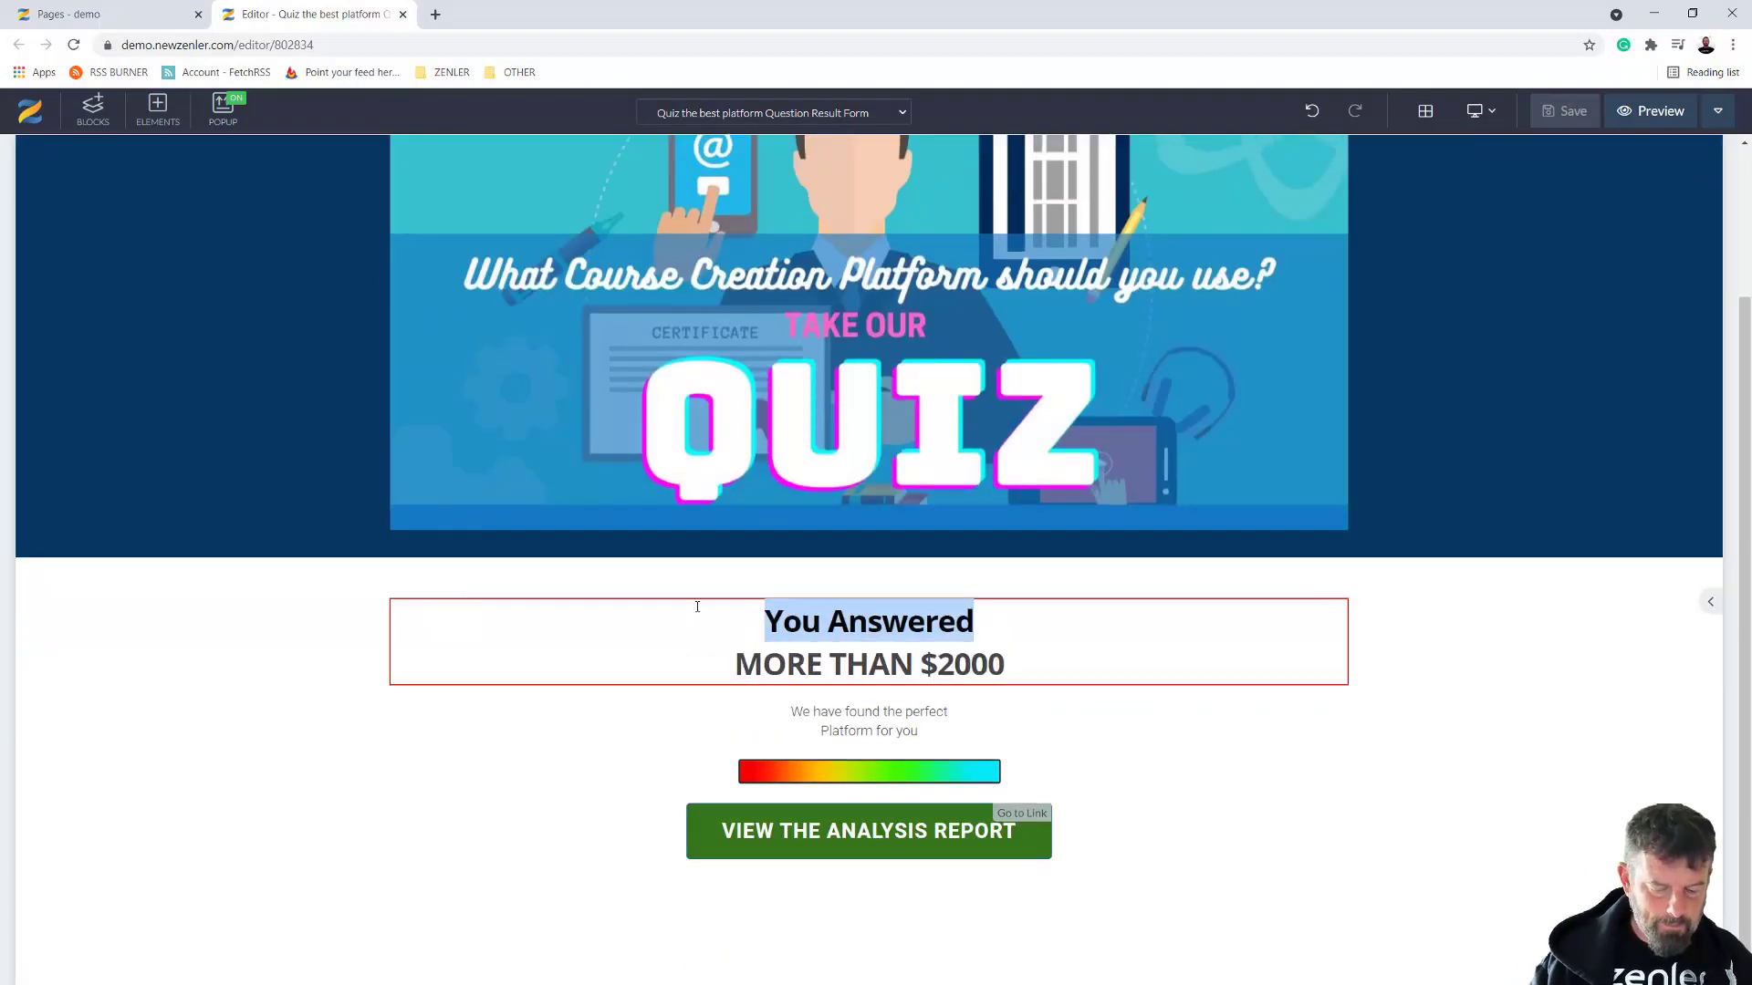
{"action": "type", "text": "BAsed on y"}
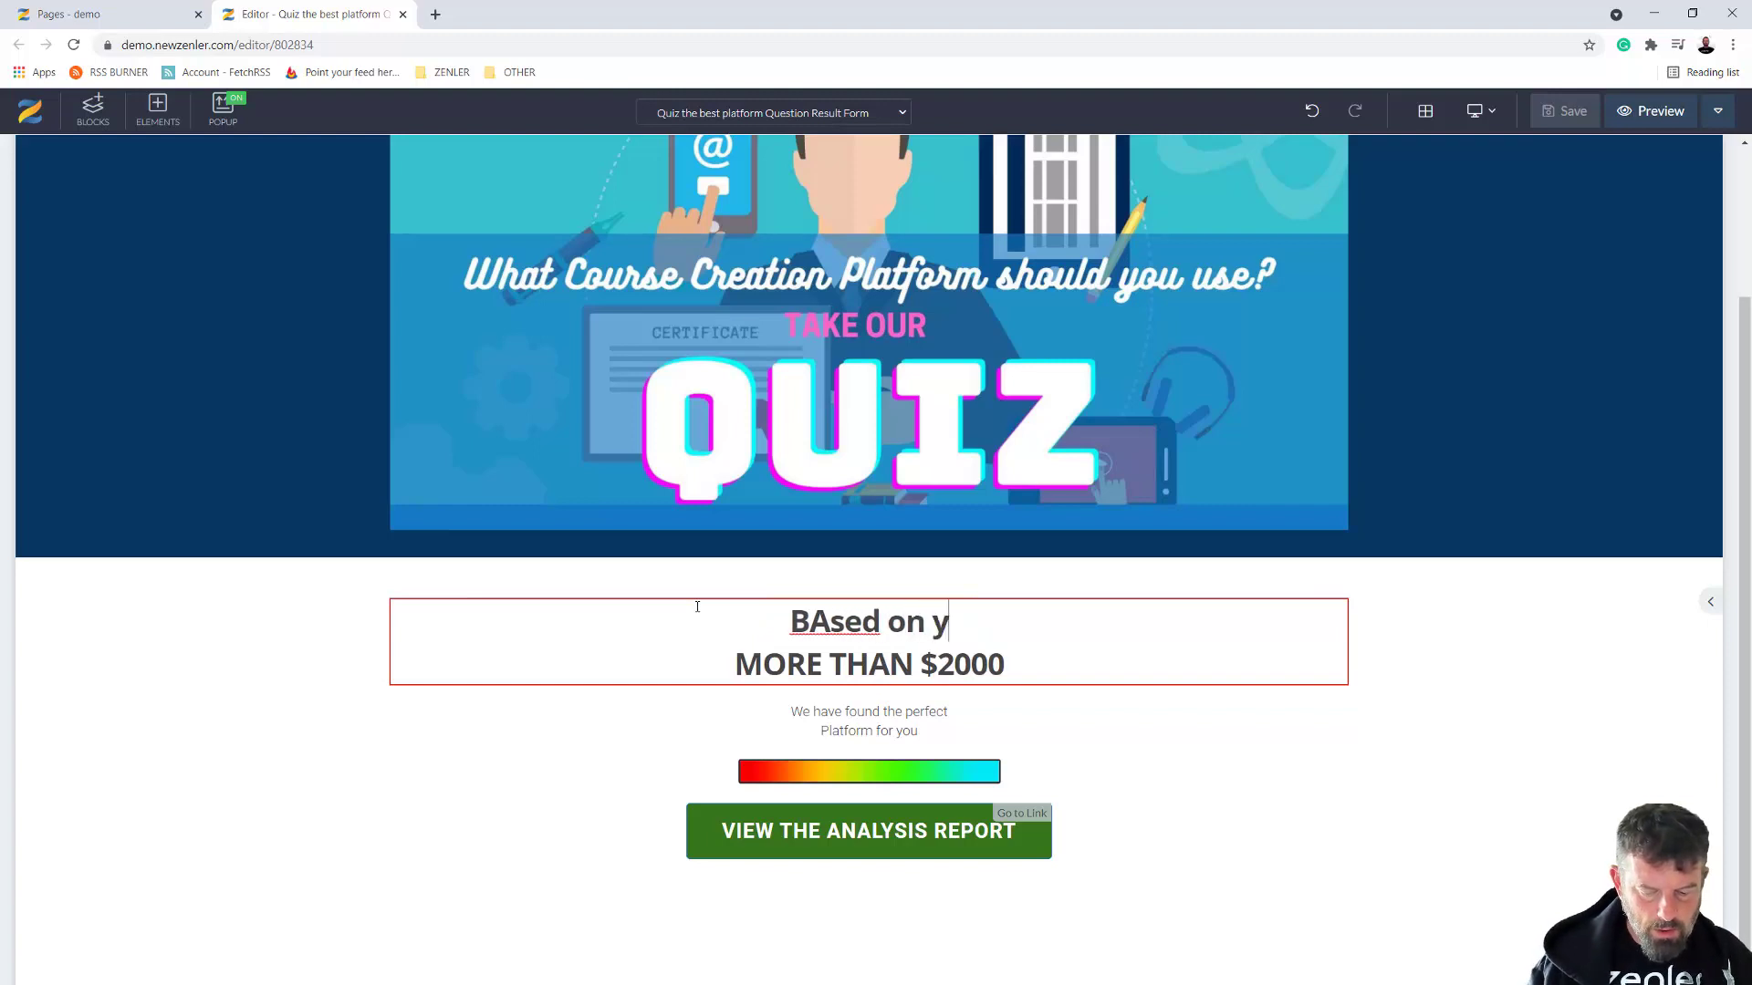
{"action": "type", "text": "our Answ"}
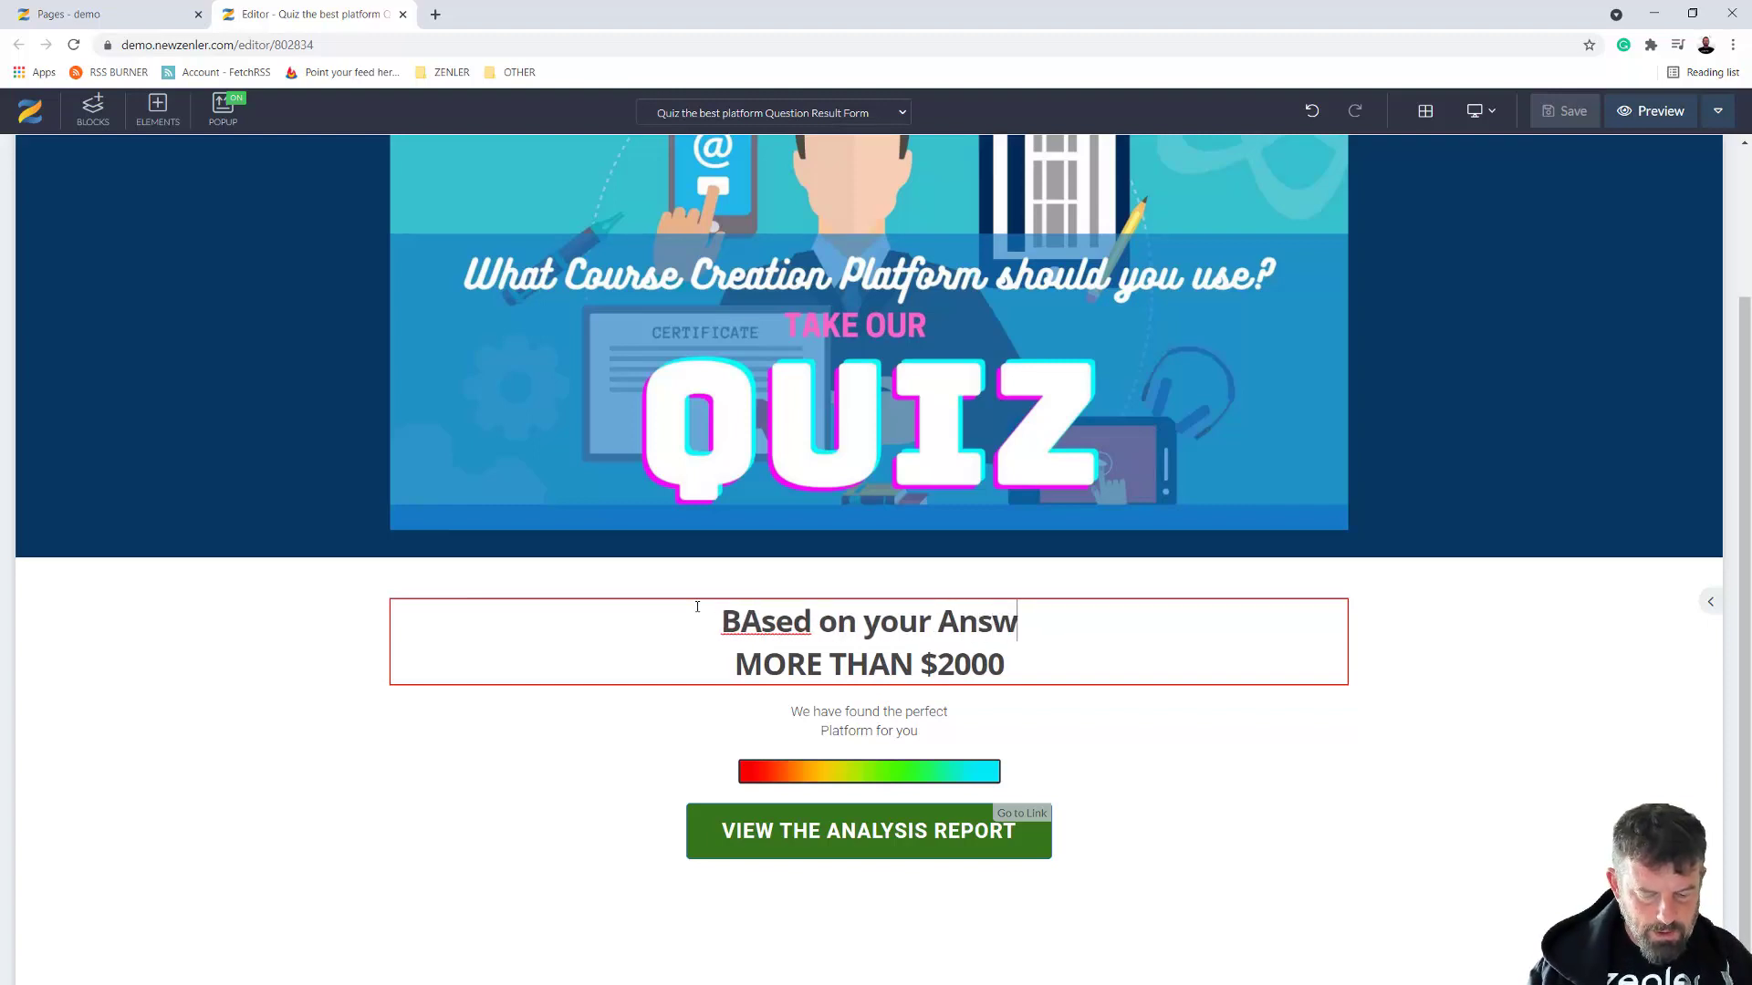
{"action": "key", "text": "BackSpace"}
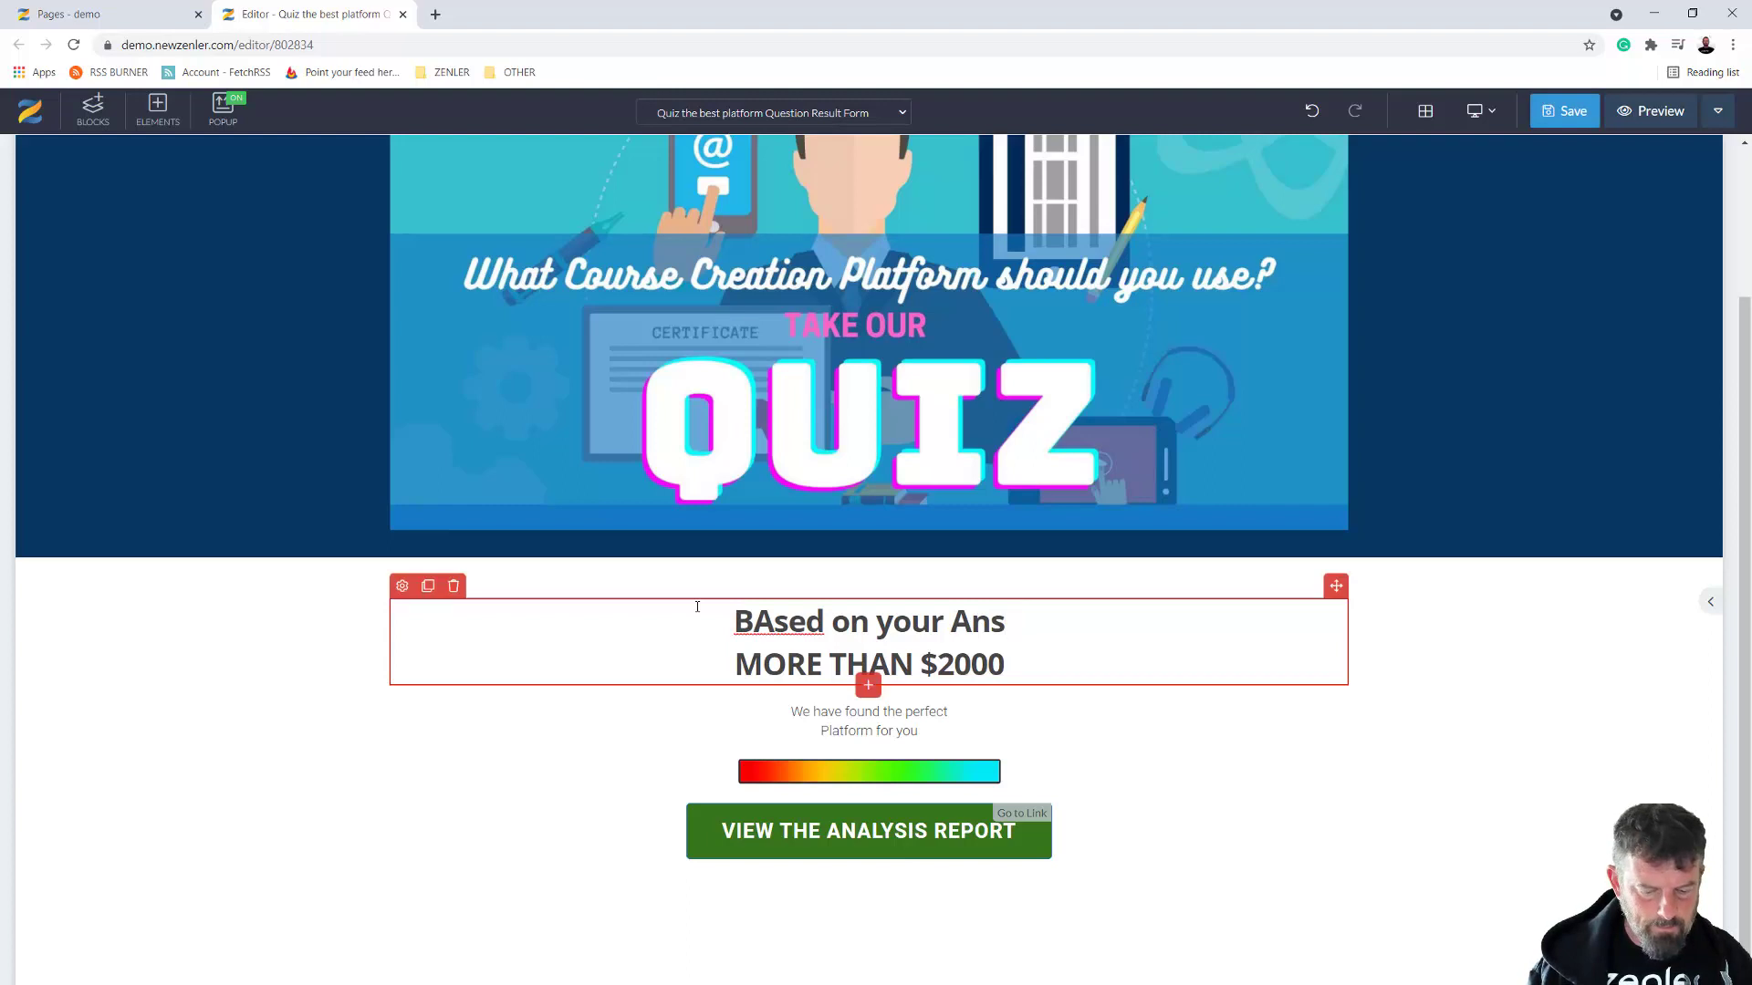
{"action": "type", "text": "wers the bes"}
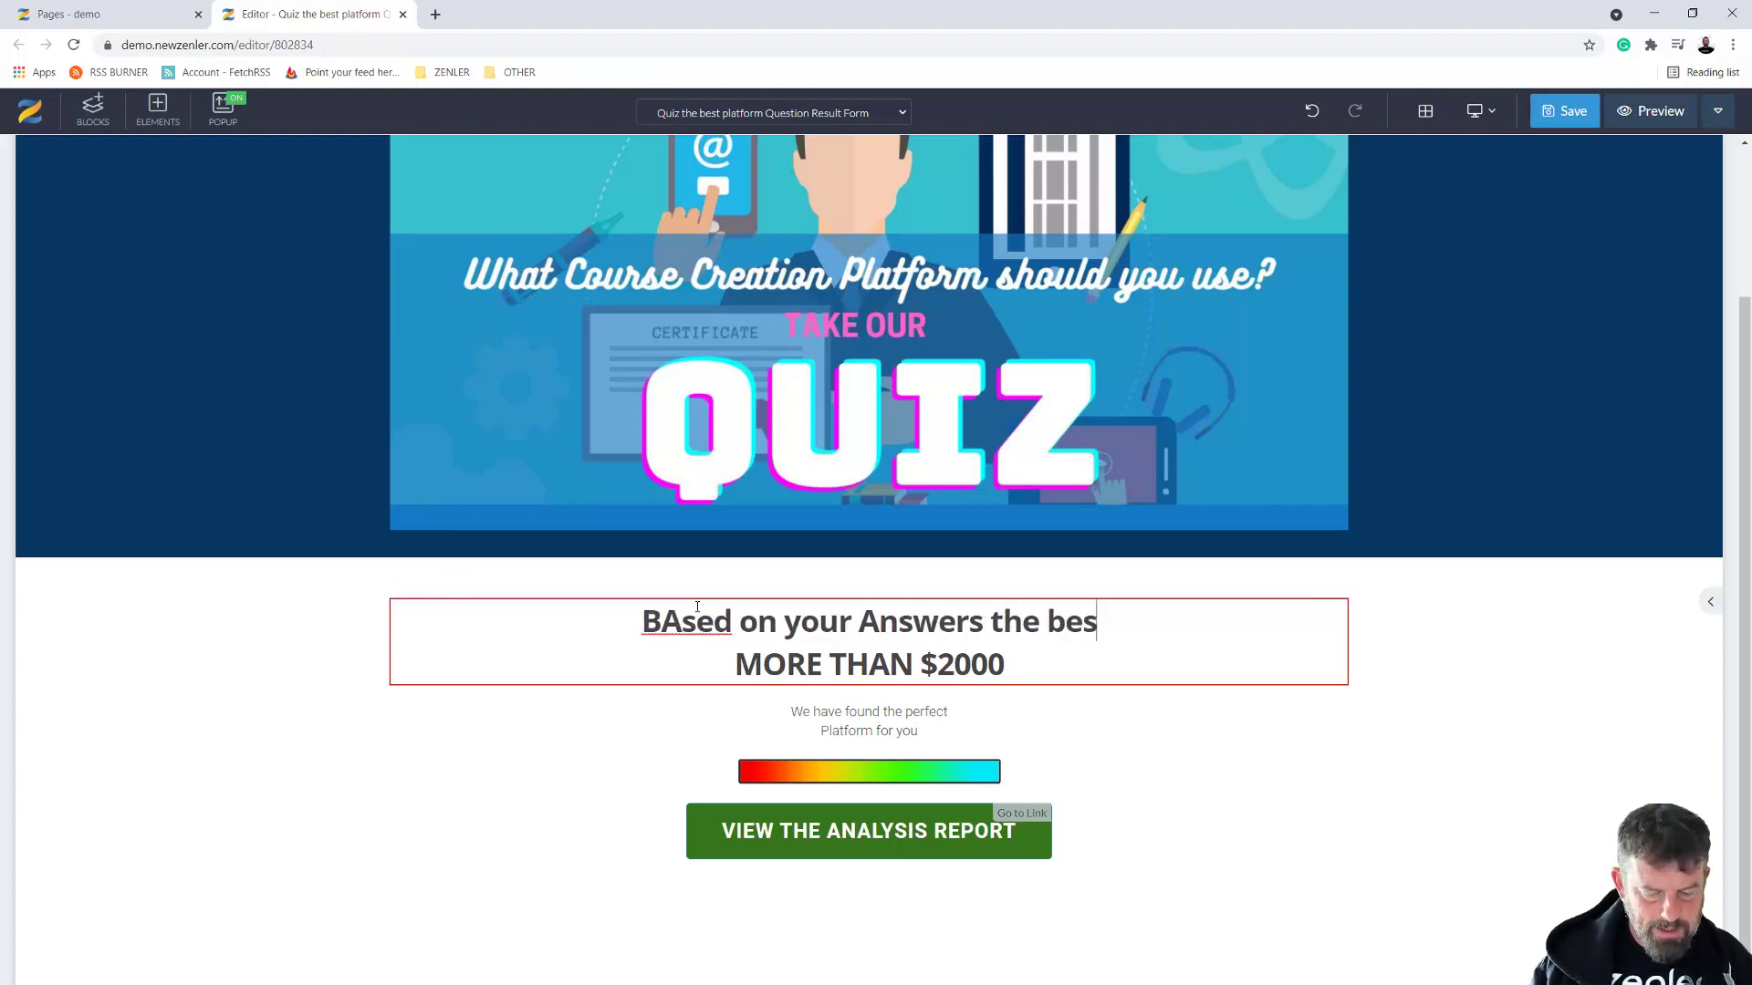
{"action": "type", "text": "t platfrom "}
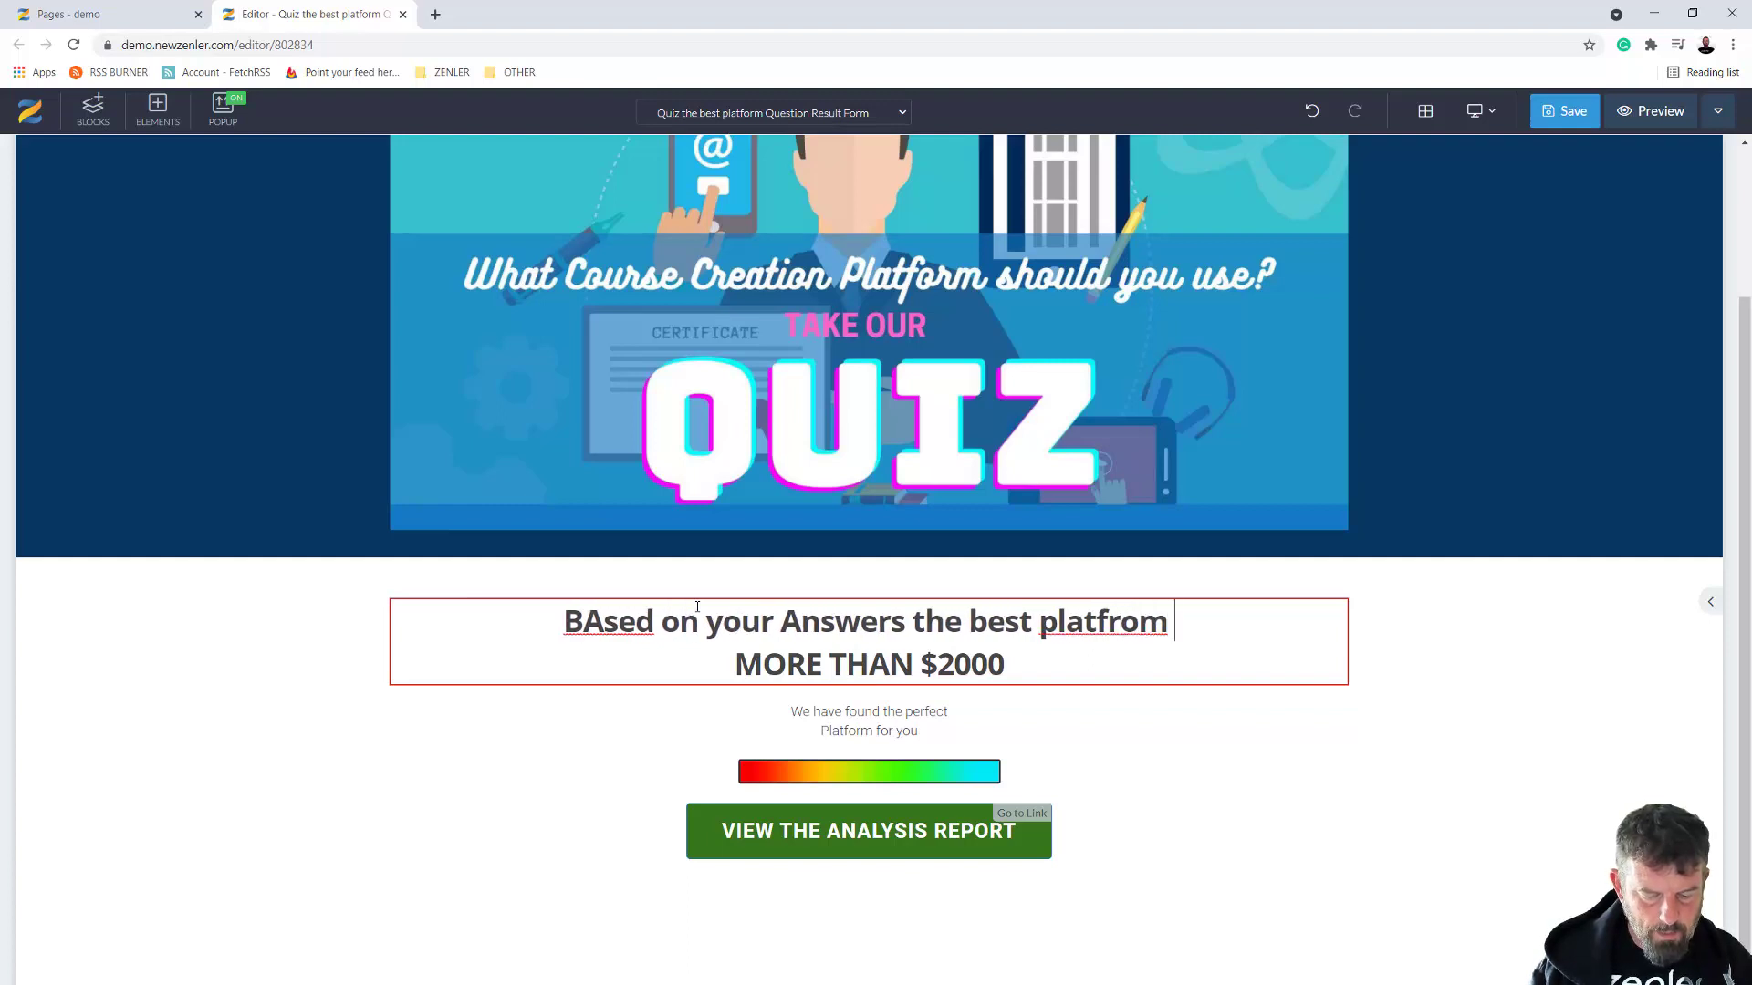
{"action": "type", "text": "for you is"}
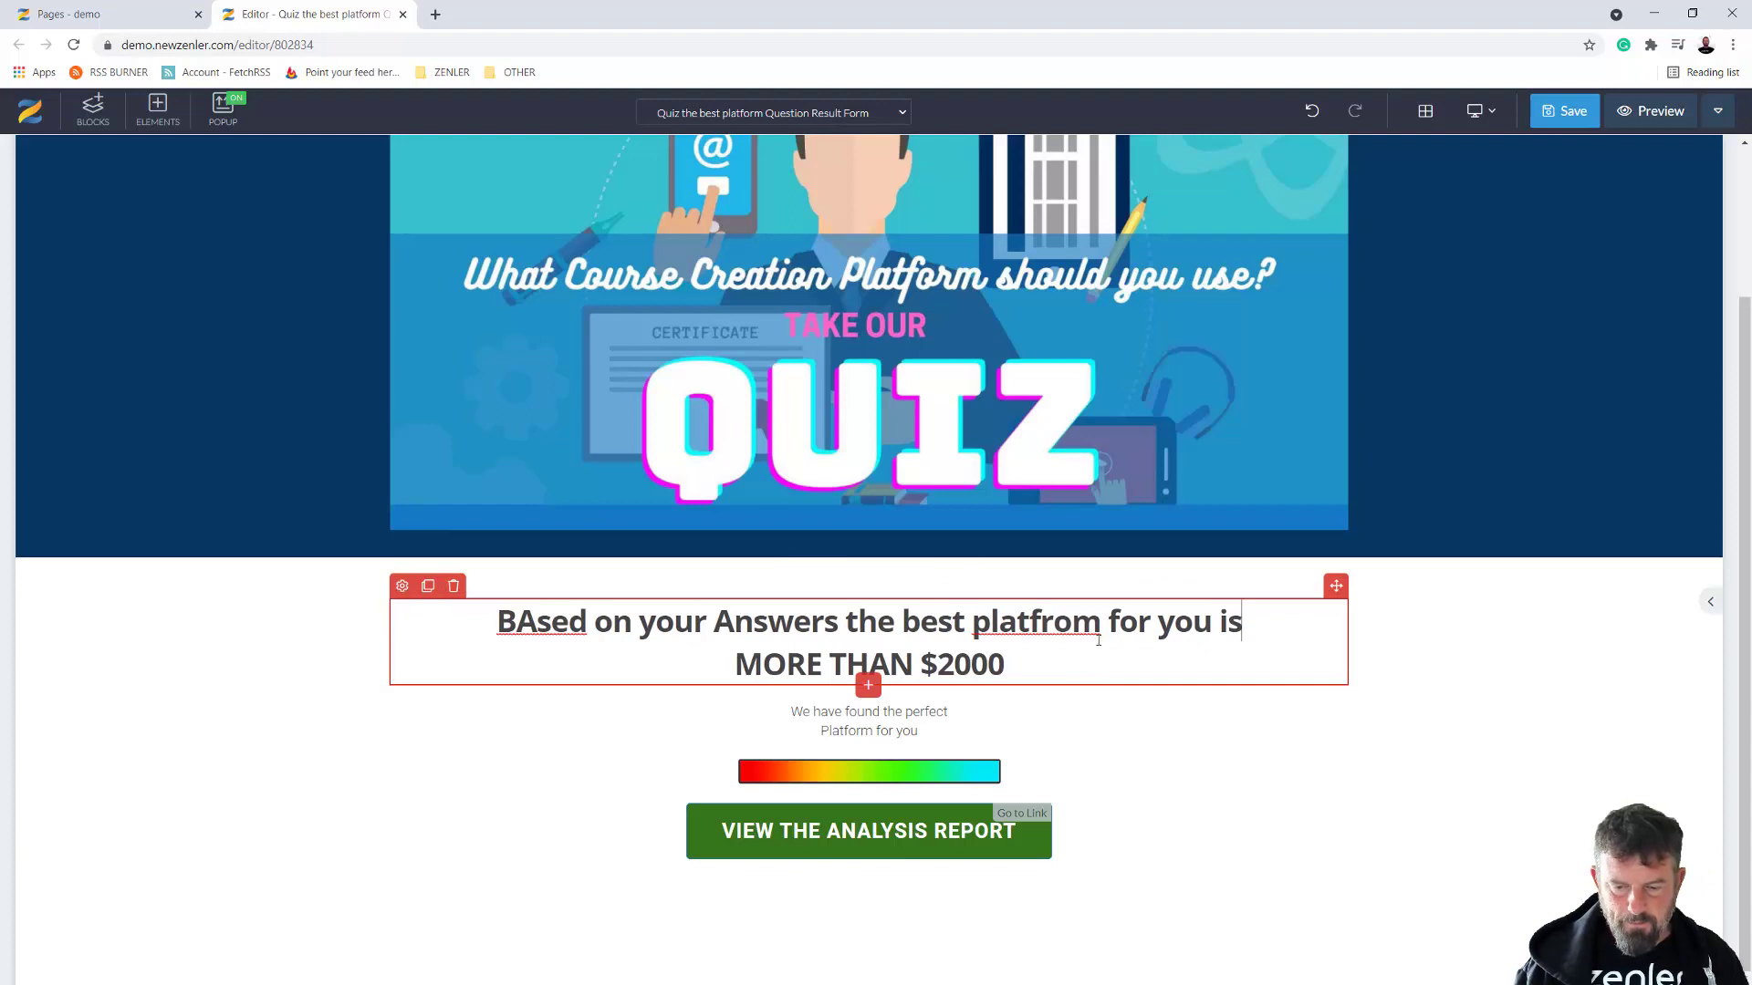
Correct "platfrom" to "platform" in the heading and delete its "MORE THAN $2000" line
{"action": "left_click_drag", "start_coordinate": [1073, 623], "coordinate": [734, 673]}
{"action": "type", "text": "or"}
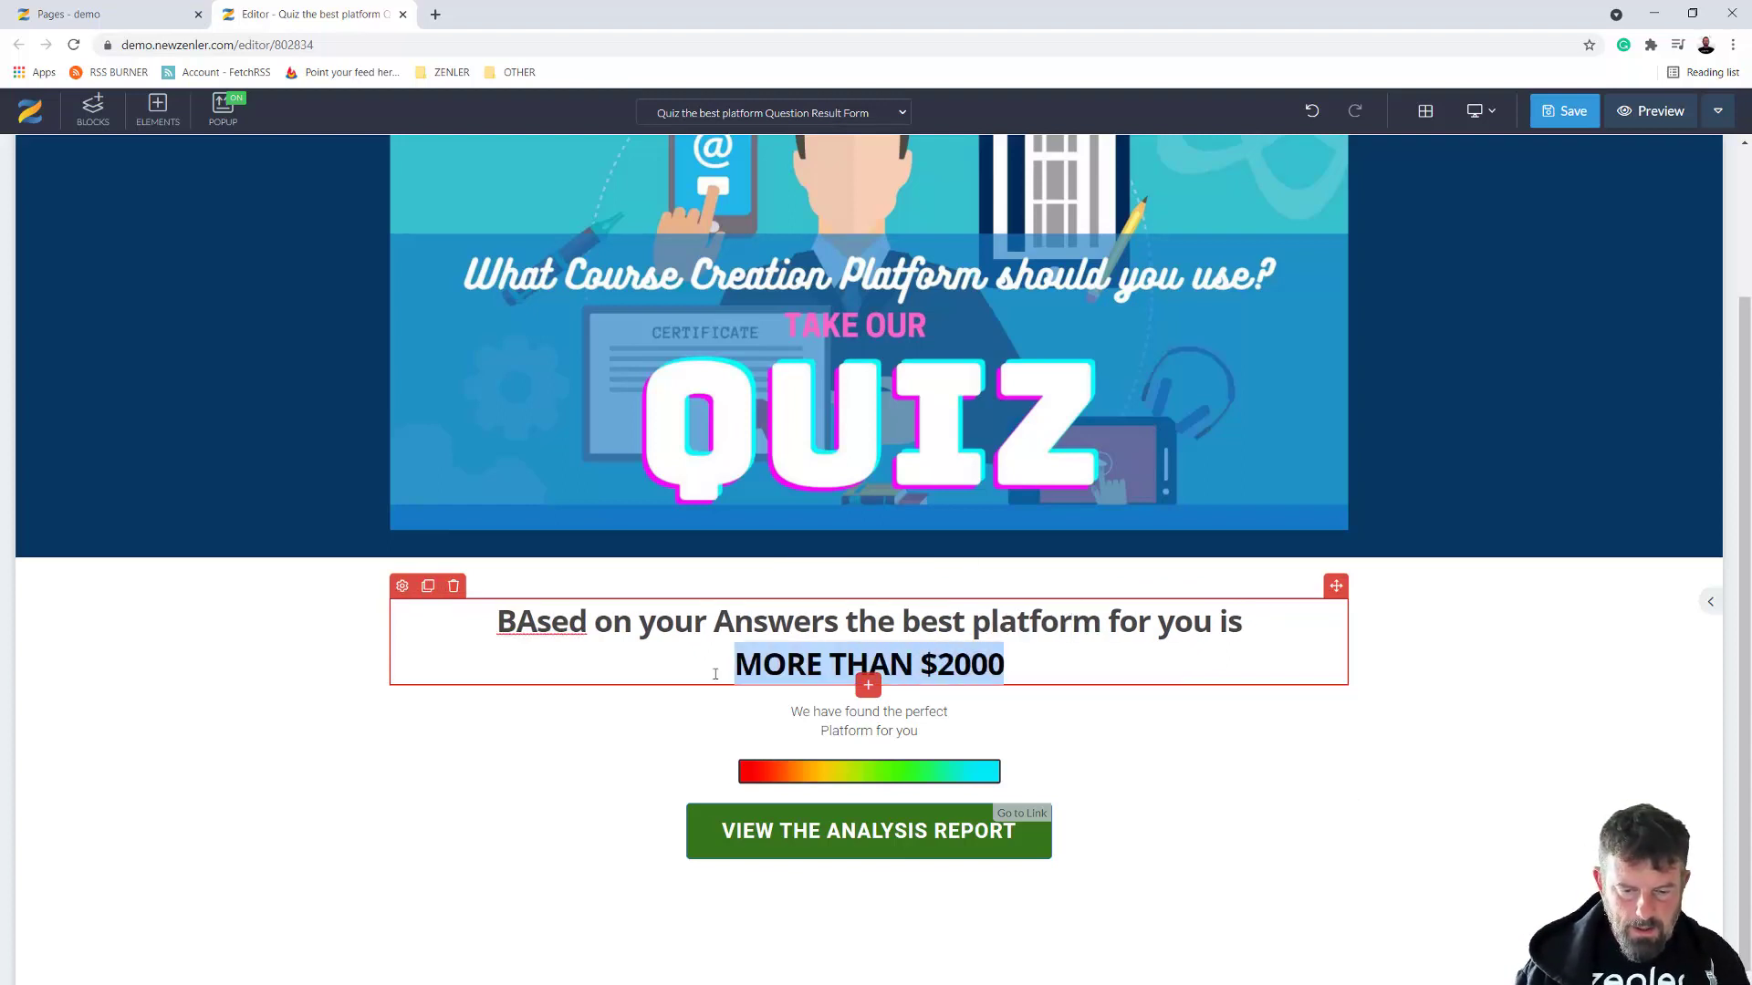
{"action": "key", "text": "BackSpace"}
{"action": "key", "text": "BackSpace"}
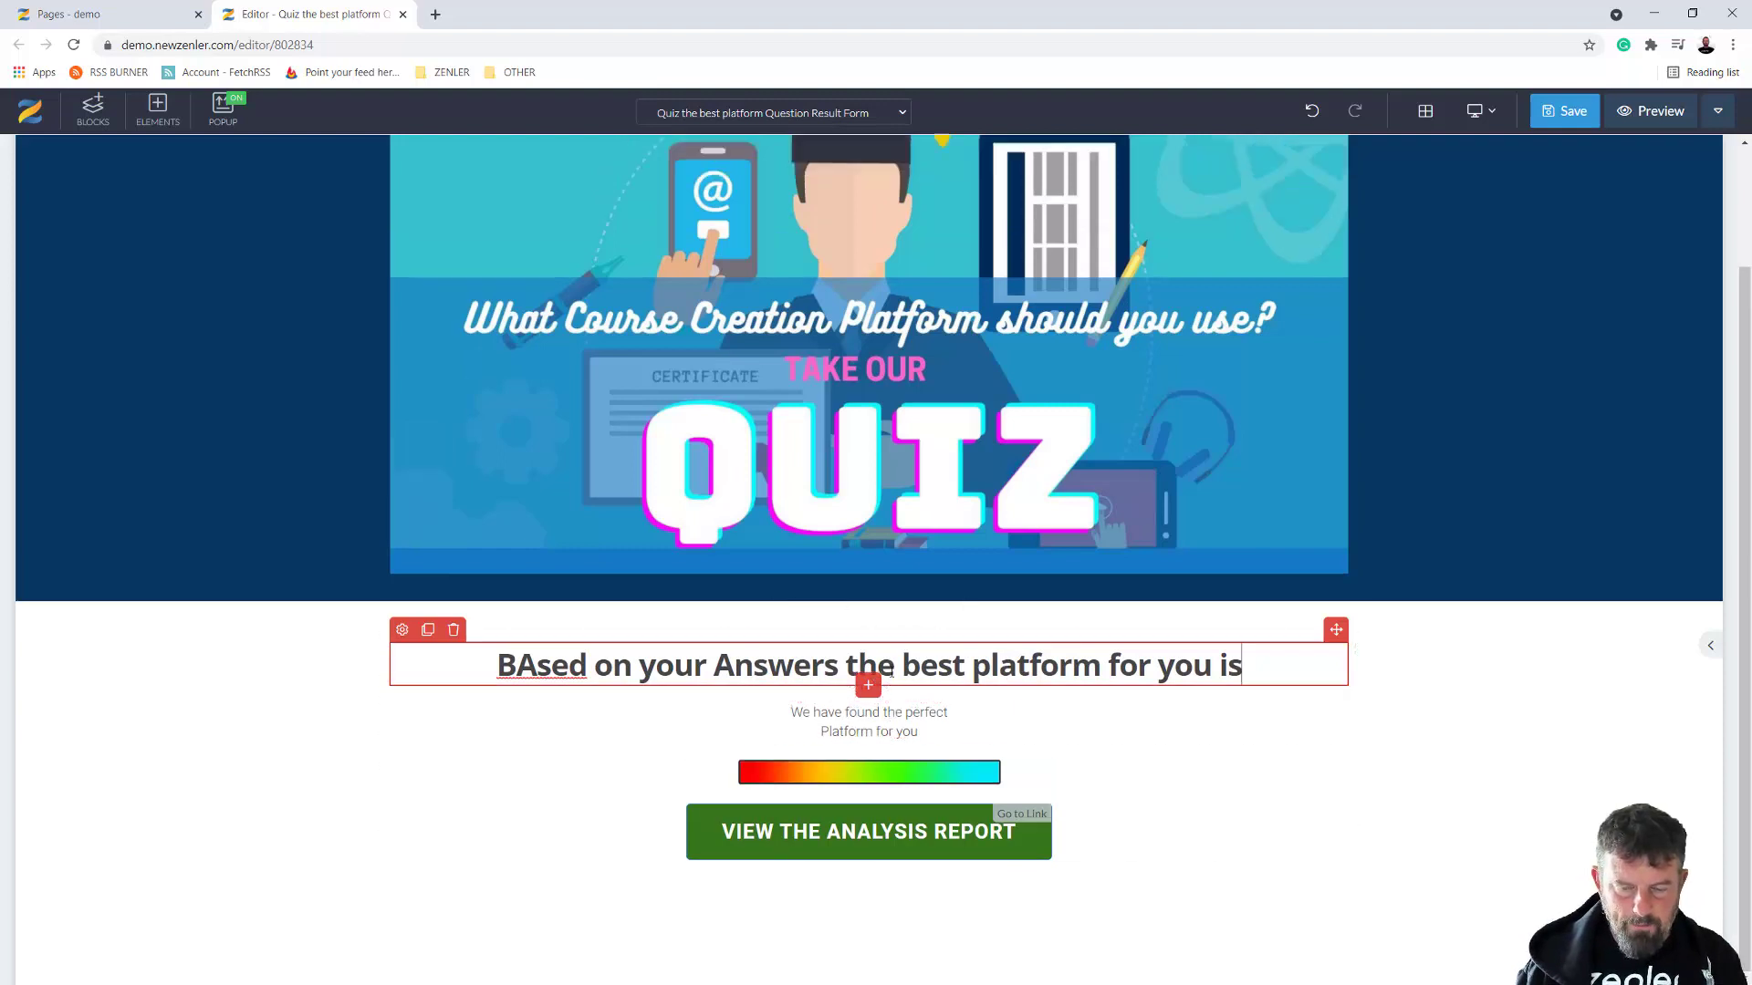
Insert the Zenler logo image logo1B.png below the heading, uploading it with the suggested crop
{"action": "left_click", "coordinate": [869, 685]}
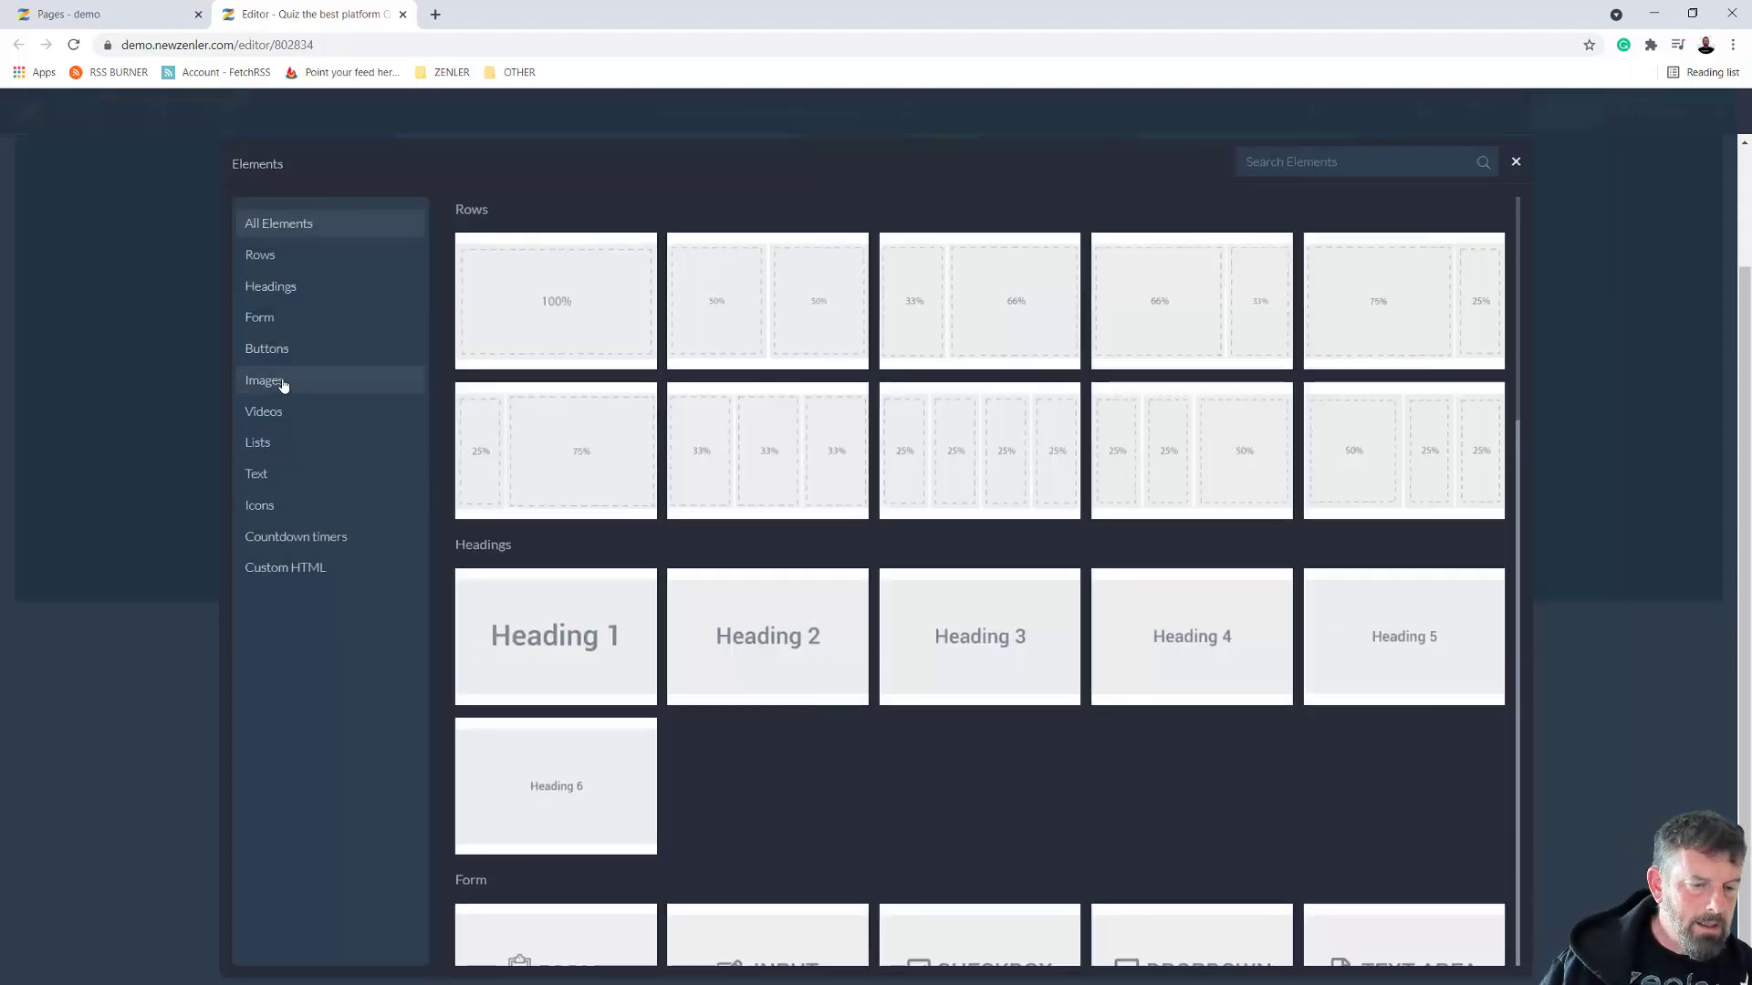
{"action": "left_click", "coordinate": [283, 384]}
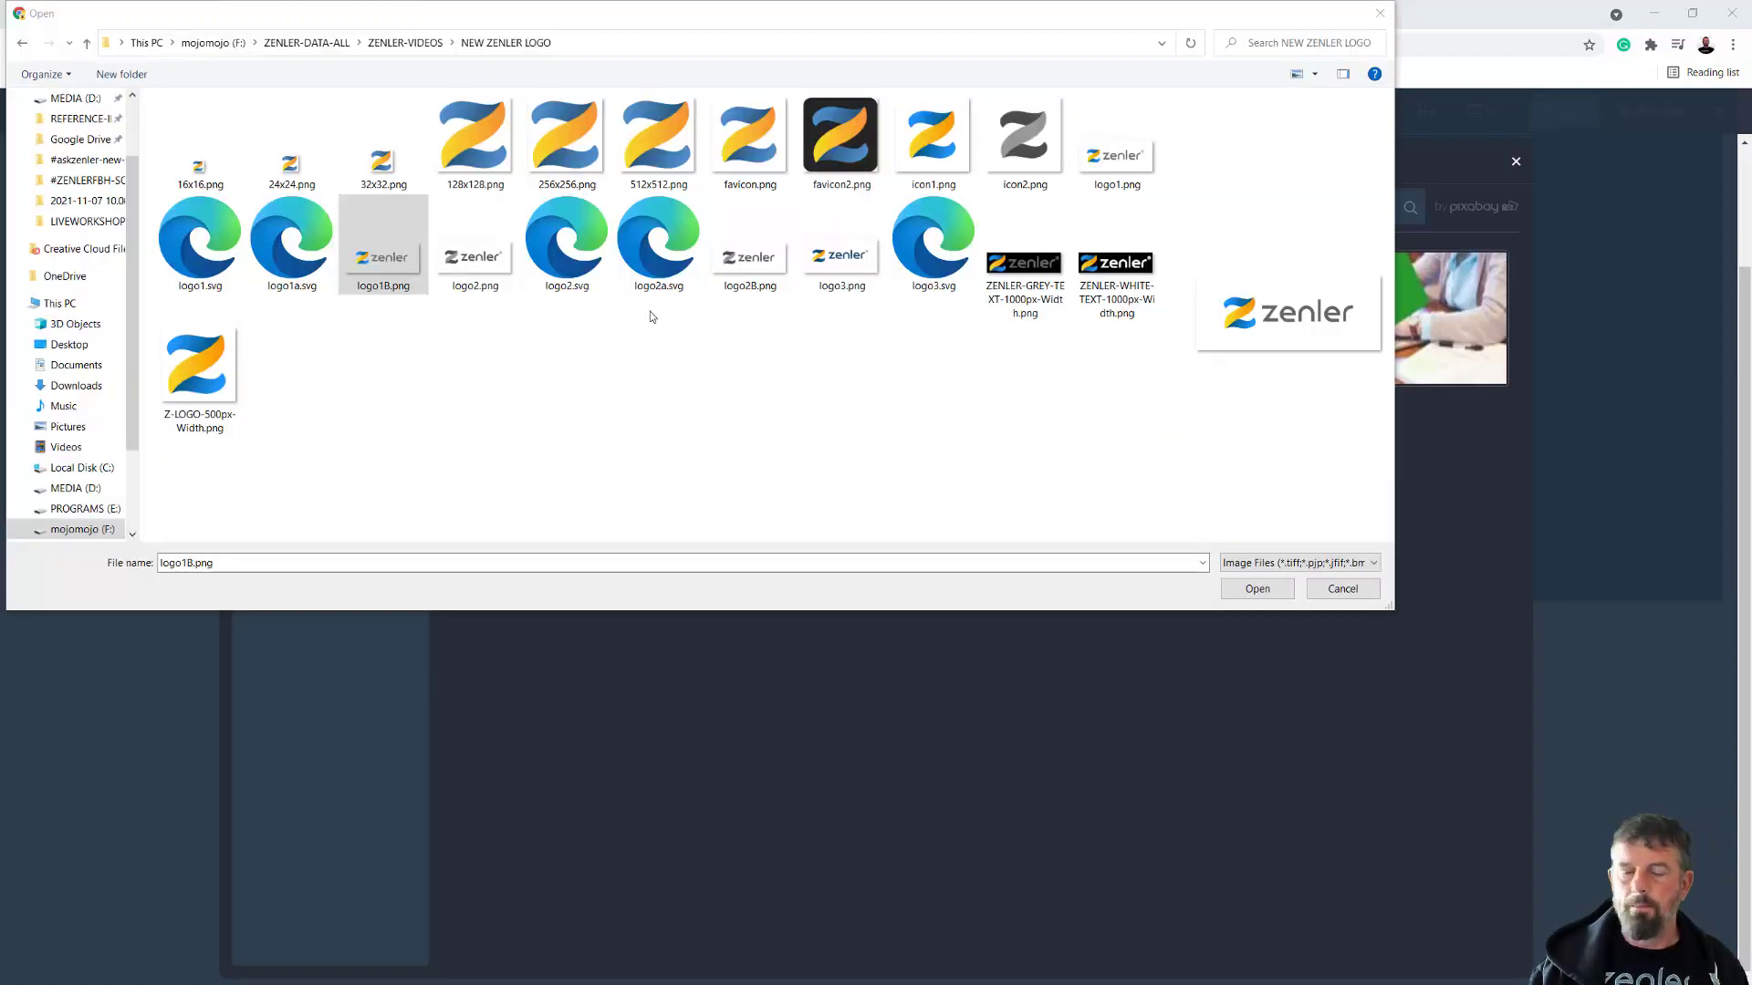
{"action": "left_click", "coordinate": [1276, 593]}
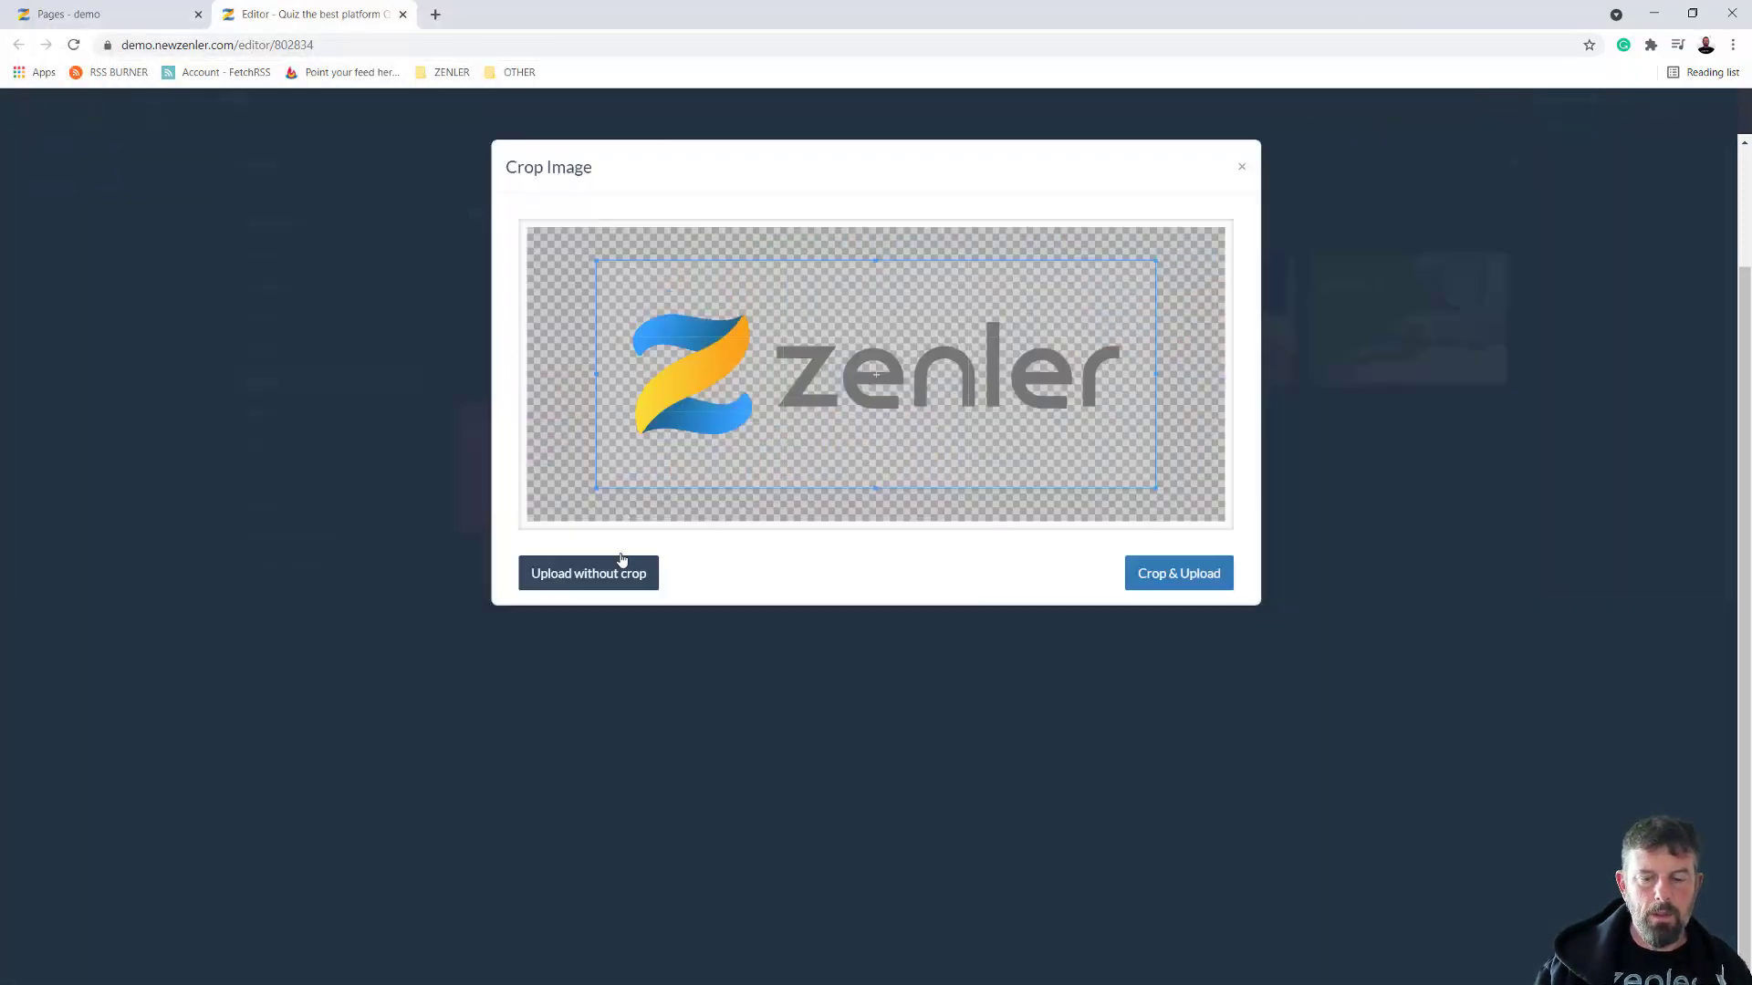
{"action": "left_click", "coordinate": [1186, 582]}
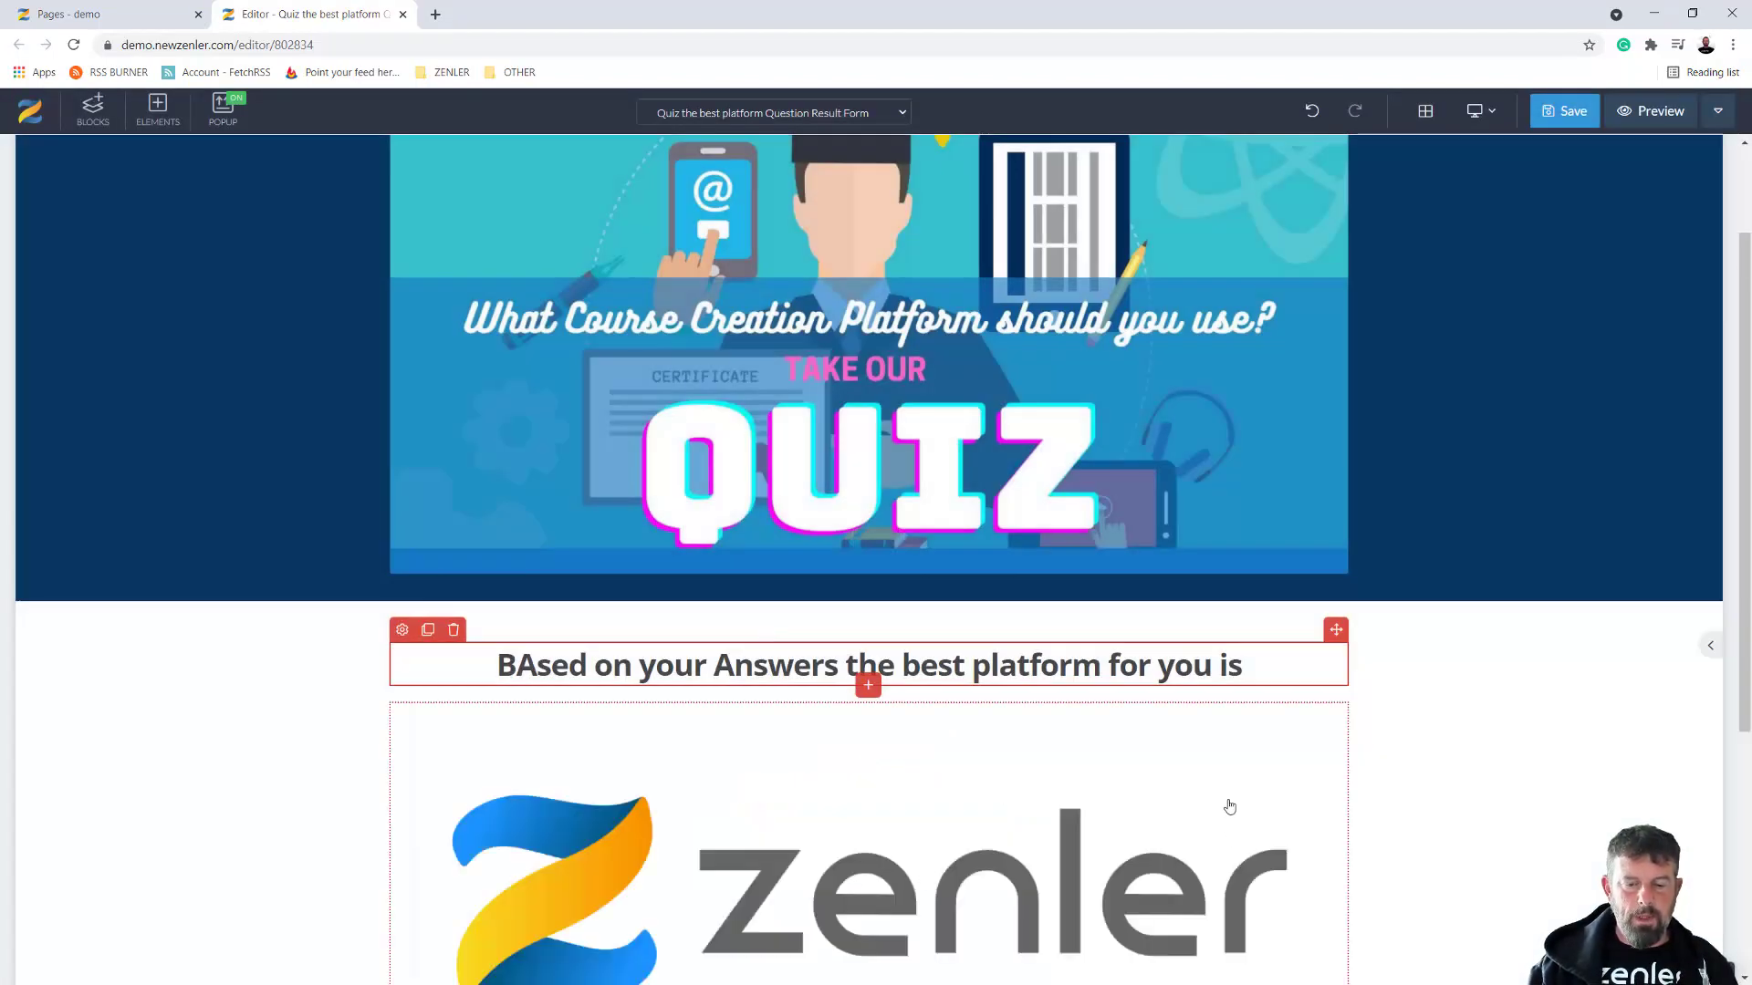
Shrink the Zenler logo to about half its width
{"action": "left_click", "coordinate": [1192, 853]}
{"action": "scroll", "coordinate": [1560, 696], "scroll_direction": "down", "scroll_amount": 3}
{"action": "left_click_drag", "start_coordinate": [1351, 750], "coordinate": [1136, 586]}
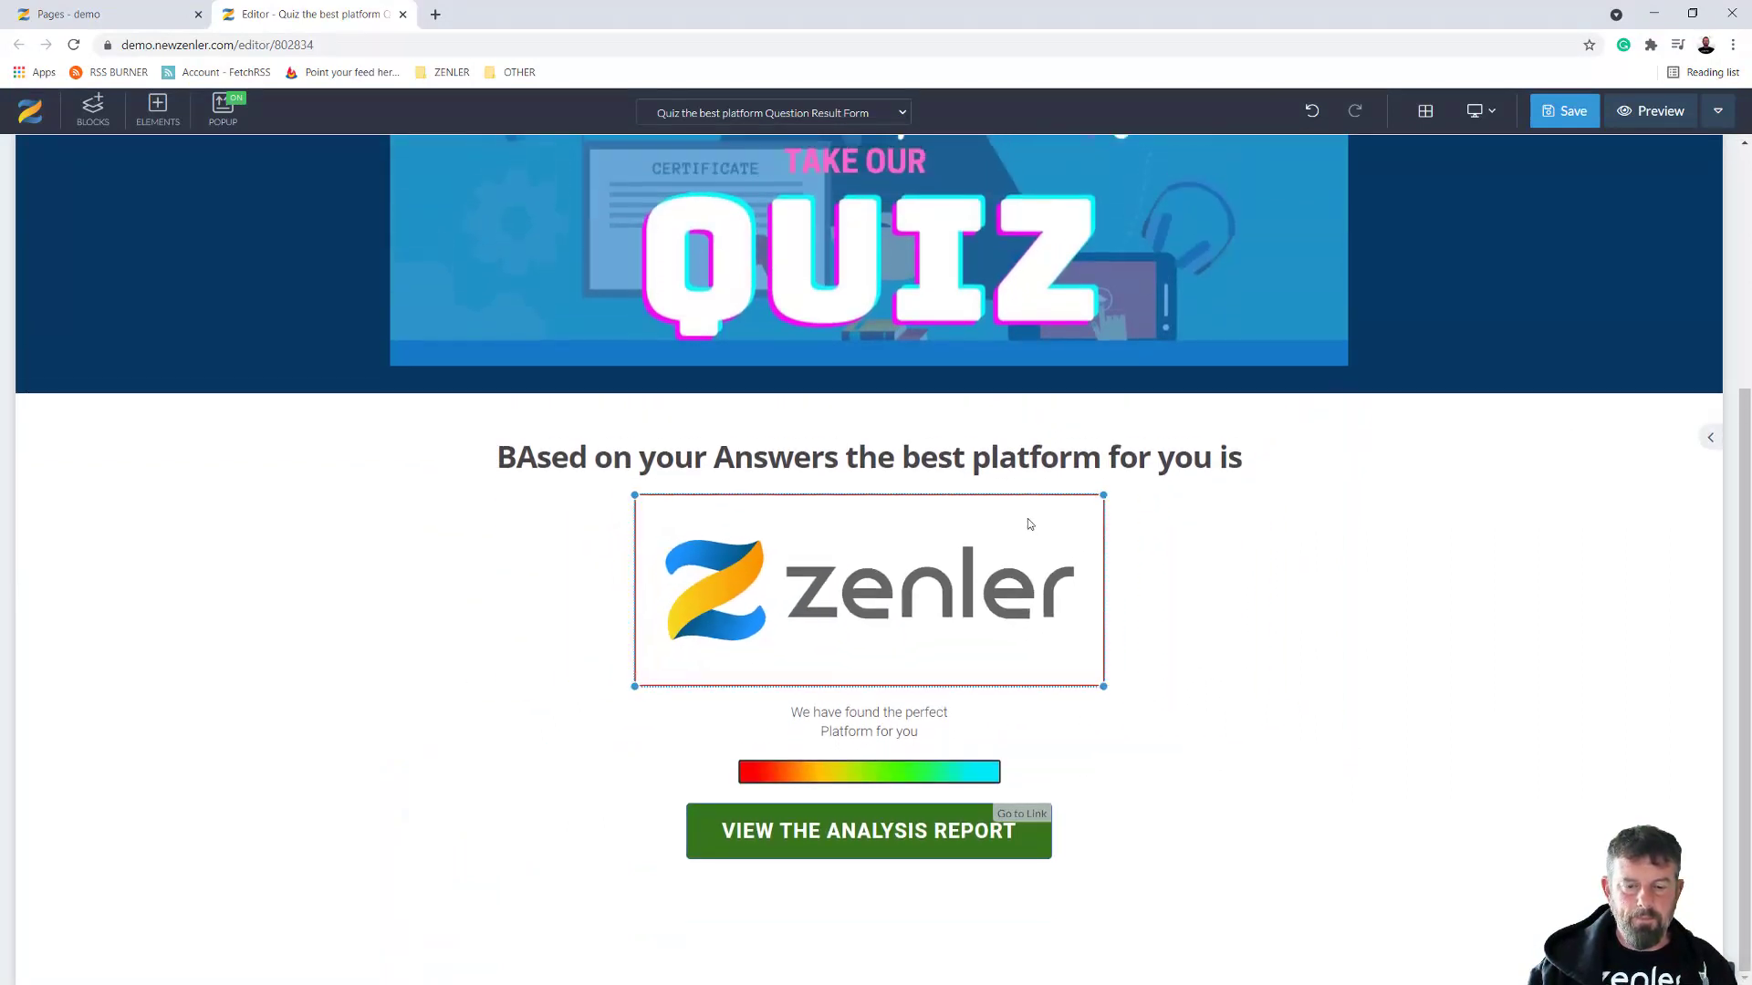
Replace the text below the logo with "Visit the Site and sign up today"
{"action": "left_click", "coordinate": [926, 730]}
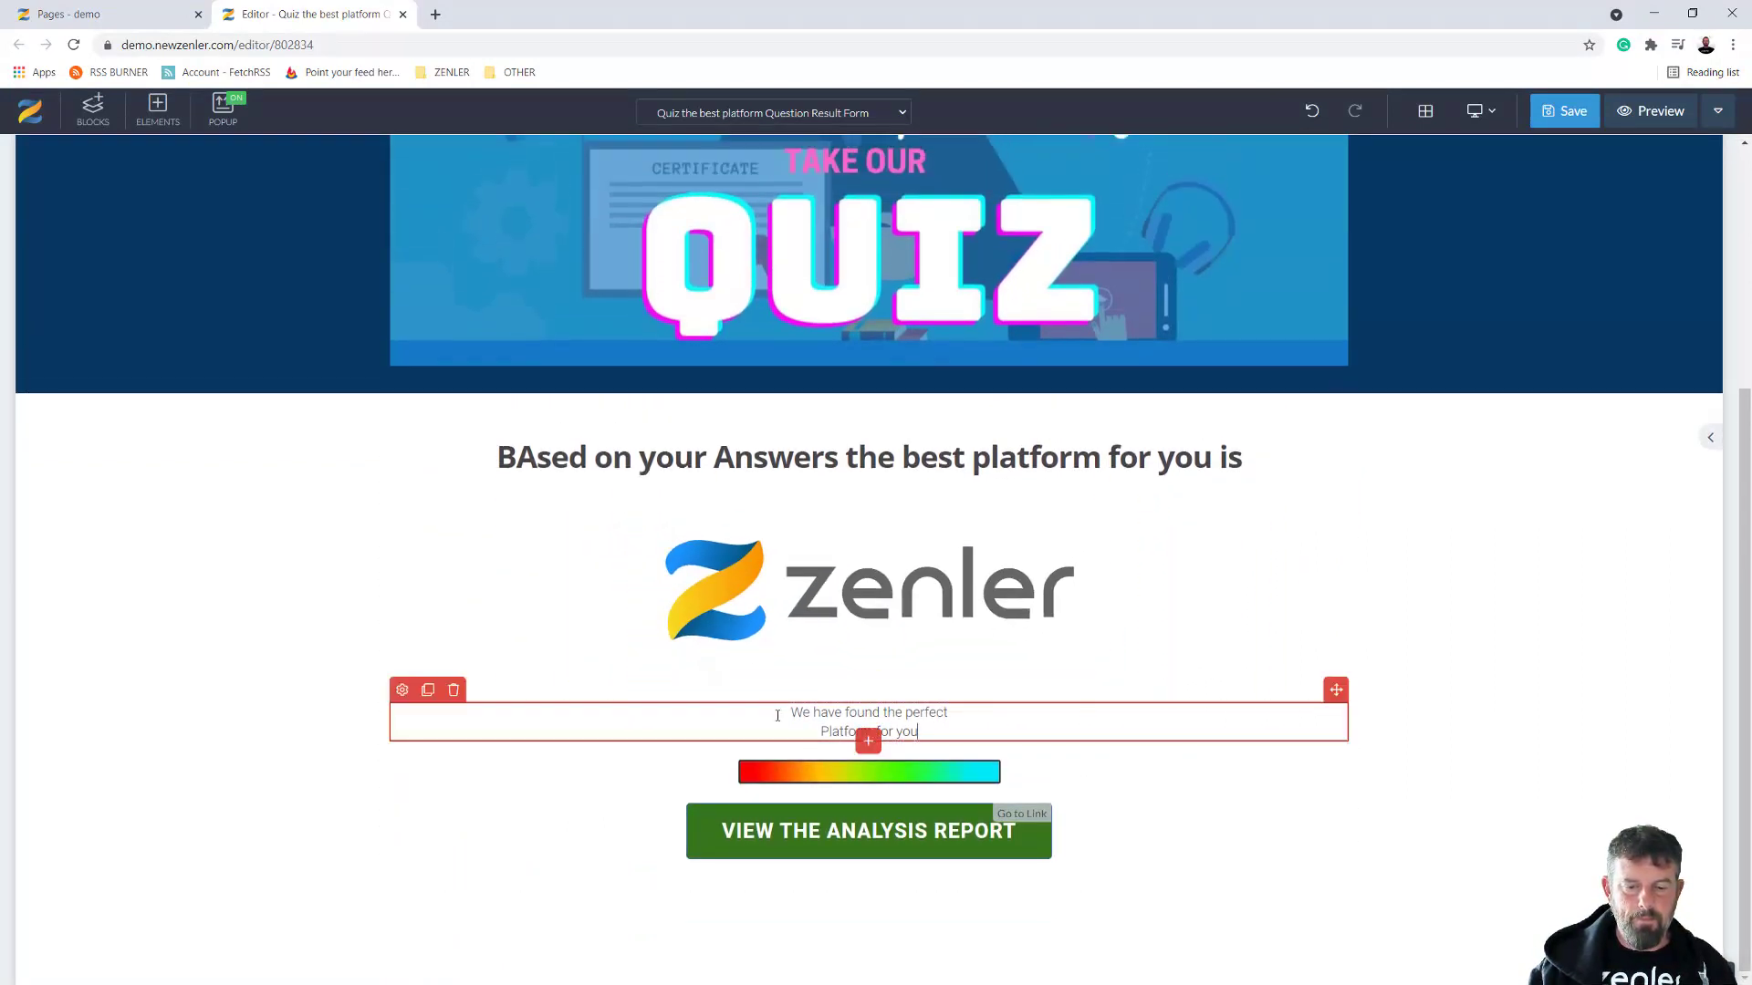
{"action": "key", "text": "ctrl+a"}
{"action": "type", "text": "Visit the Site and sign up today"}
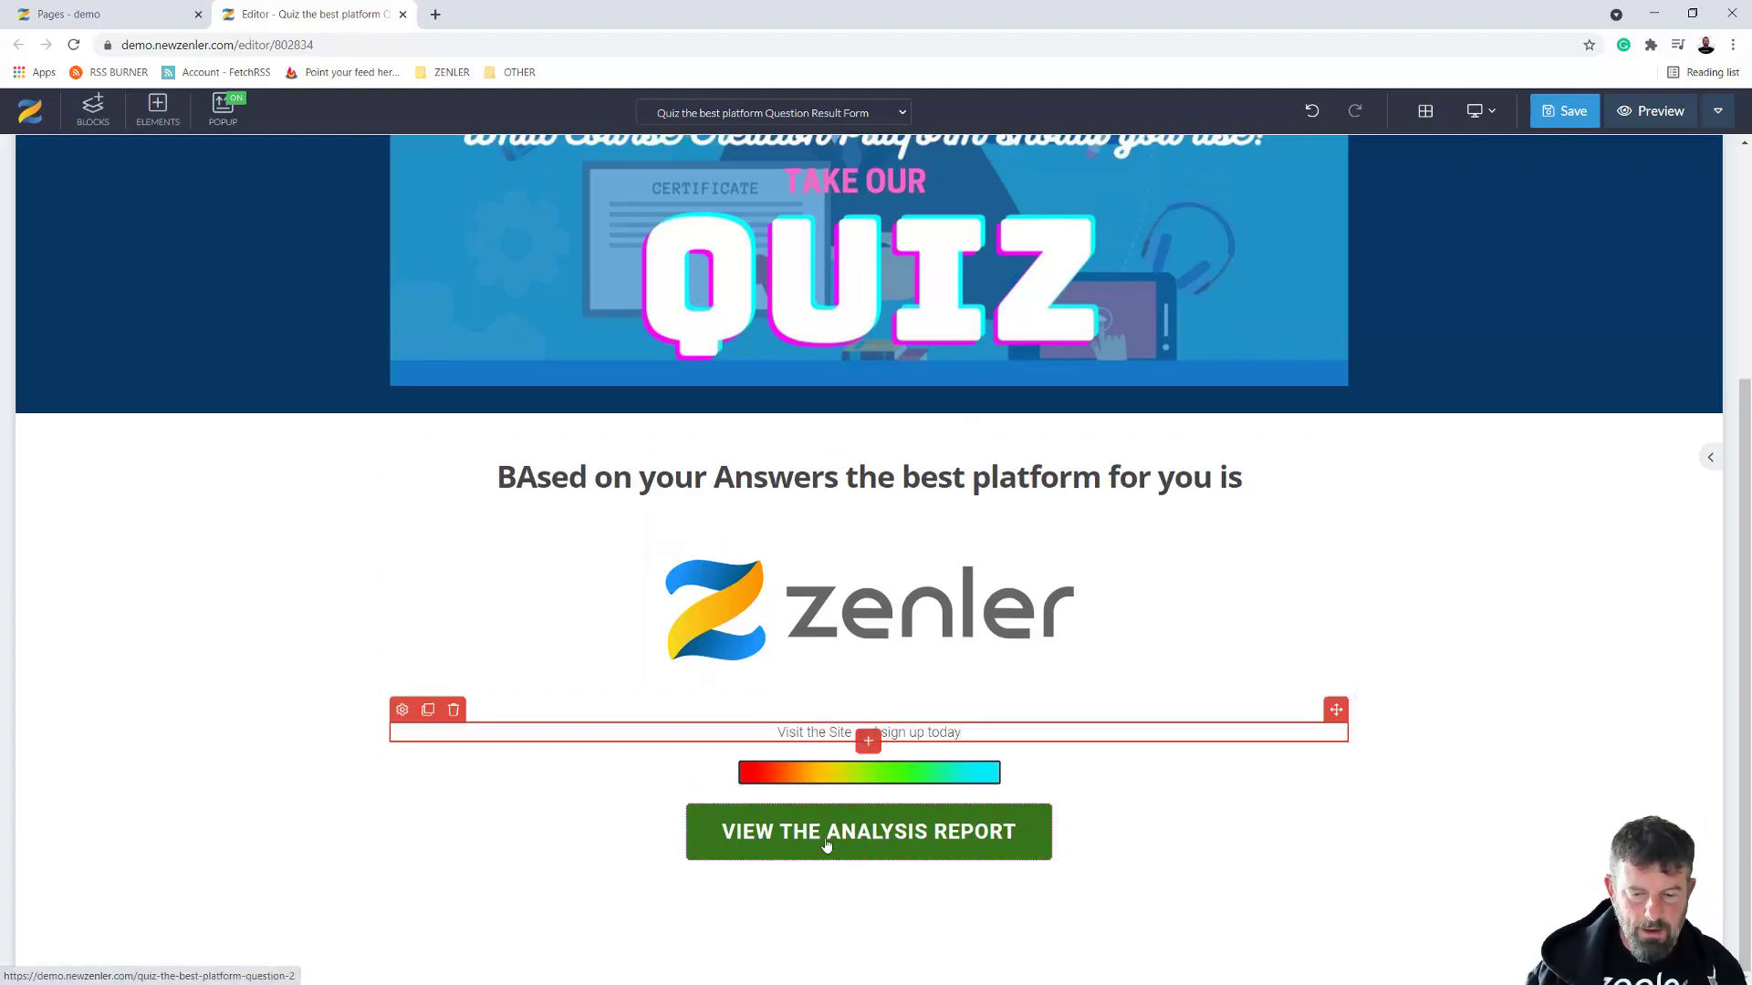
Switch to the flowchart PDF in Acrobat, copy the two-line form invitation under ZENLER, and return to the page editor
{"action": "triple_click", "coordinate": [959, 732]}
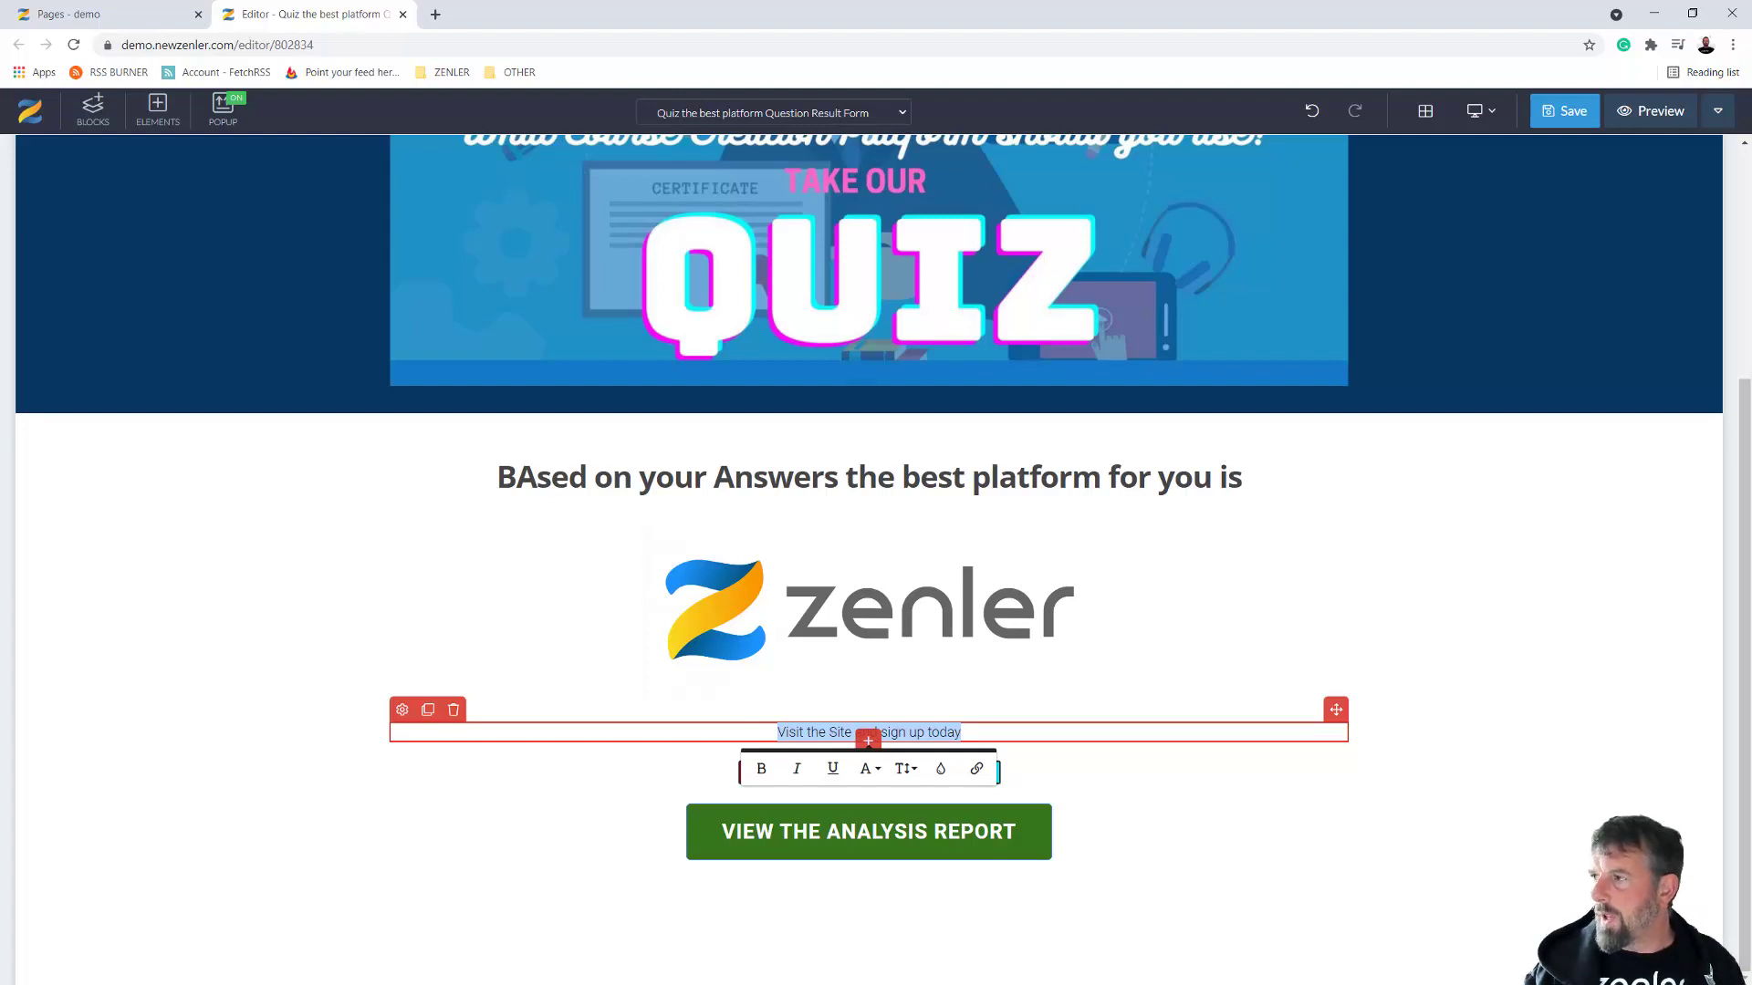
{"action": "key", "text": "alt+Tab"}
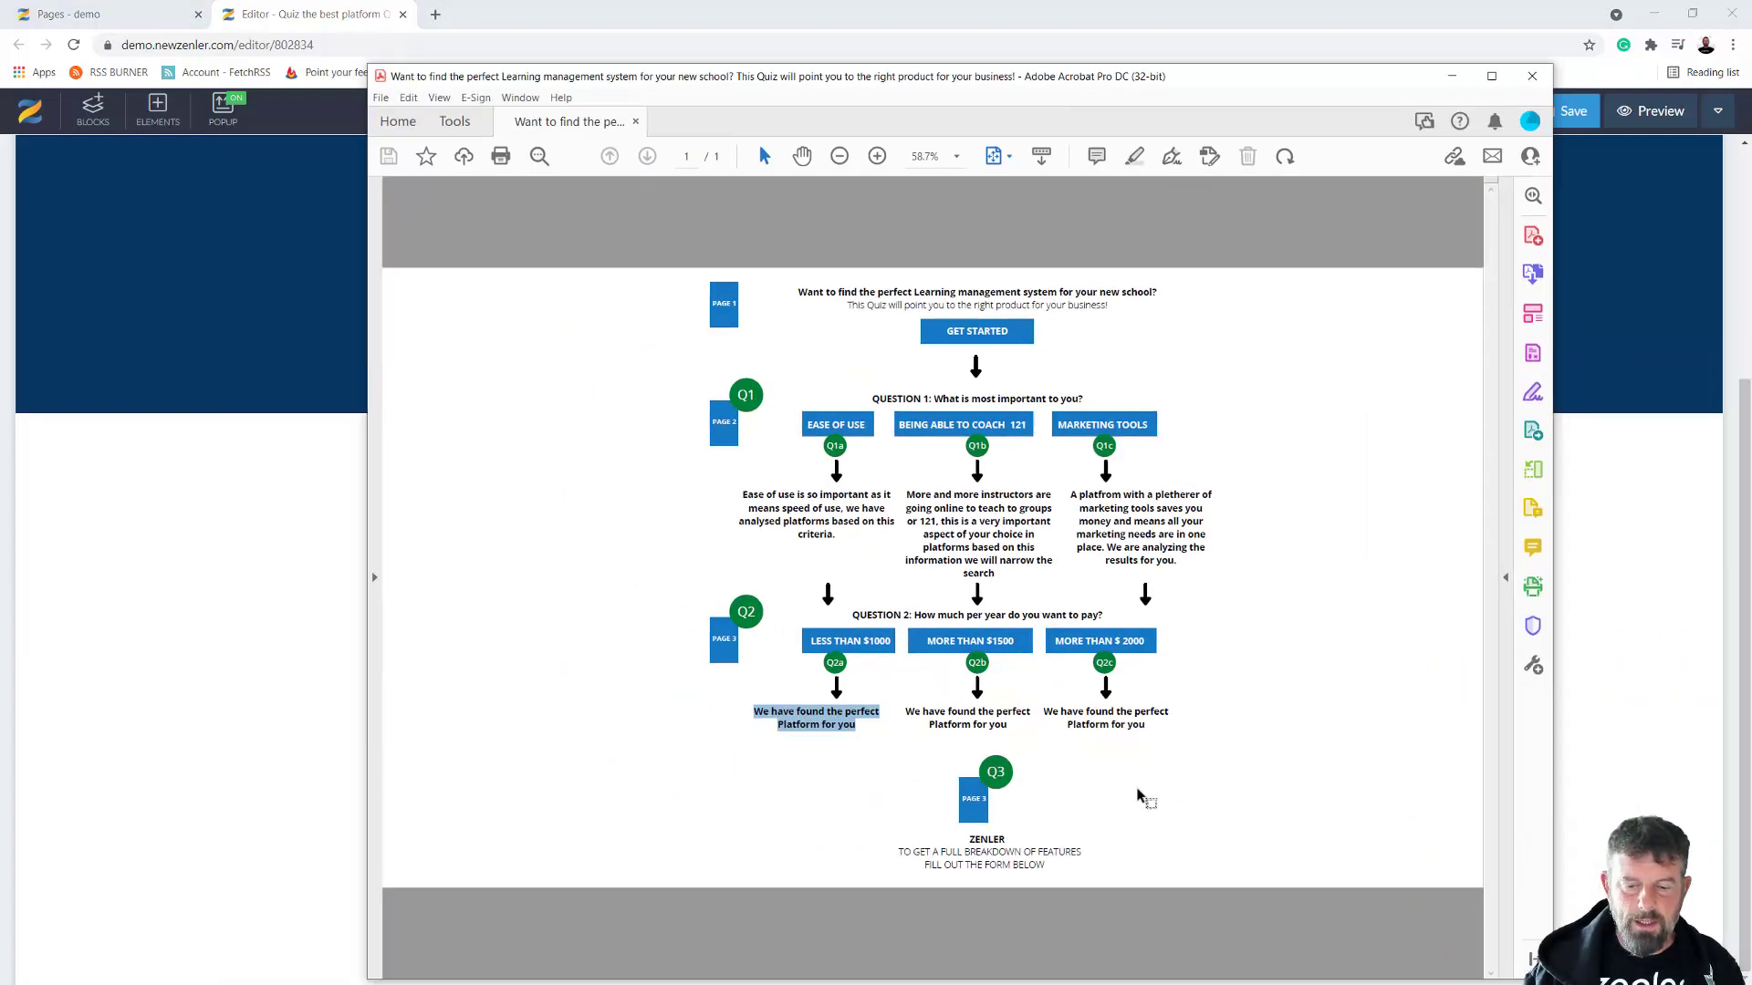
{"action": "left_click", "coordinate": [1021, 854]}
{"action": "left_click_drag", "start_coordinate": [1017, 863], "coordinate": [897, 851]}
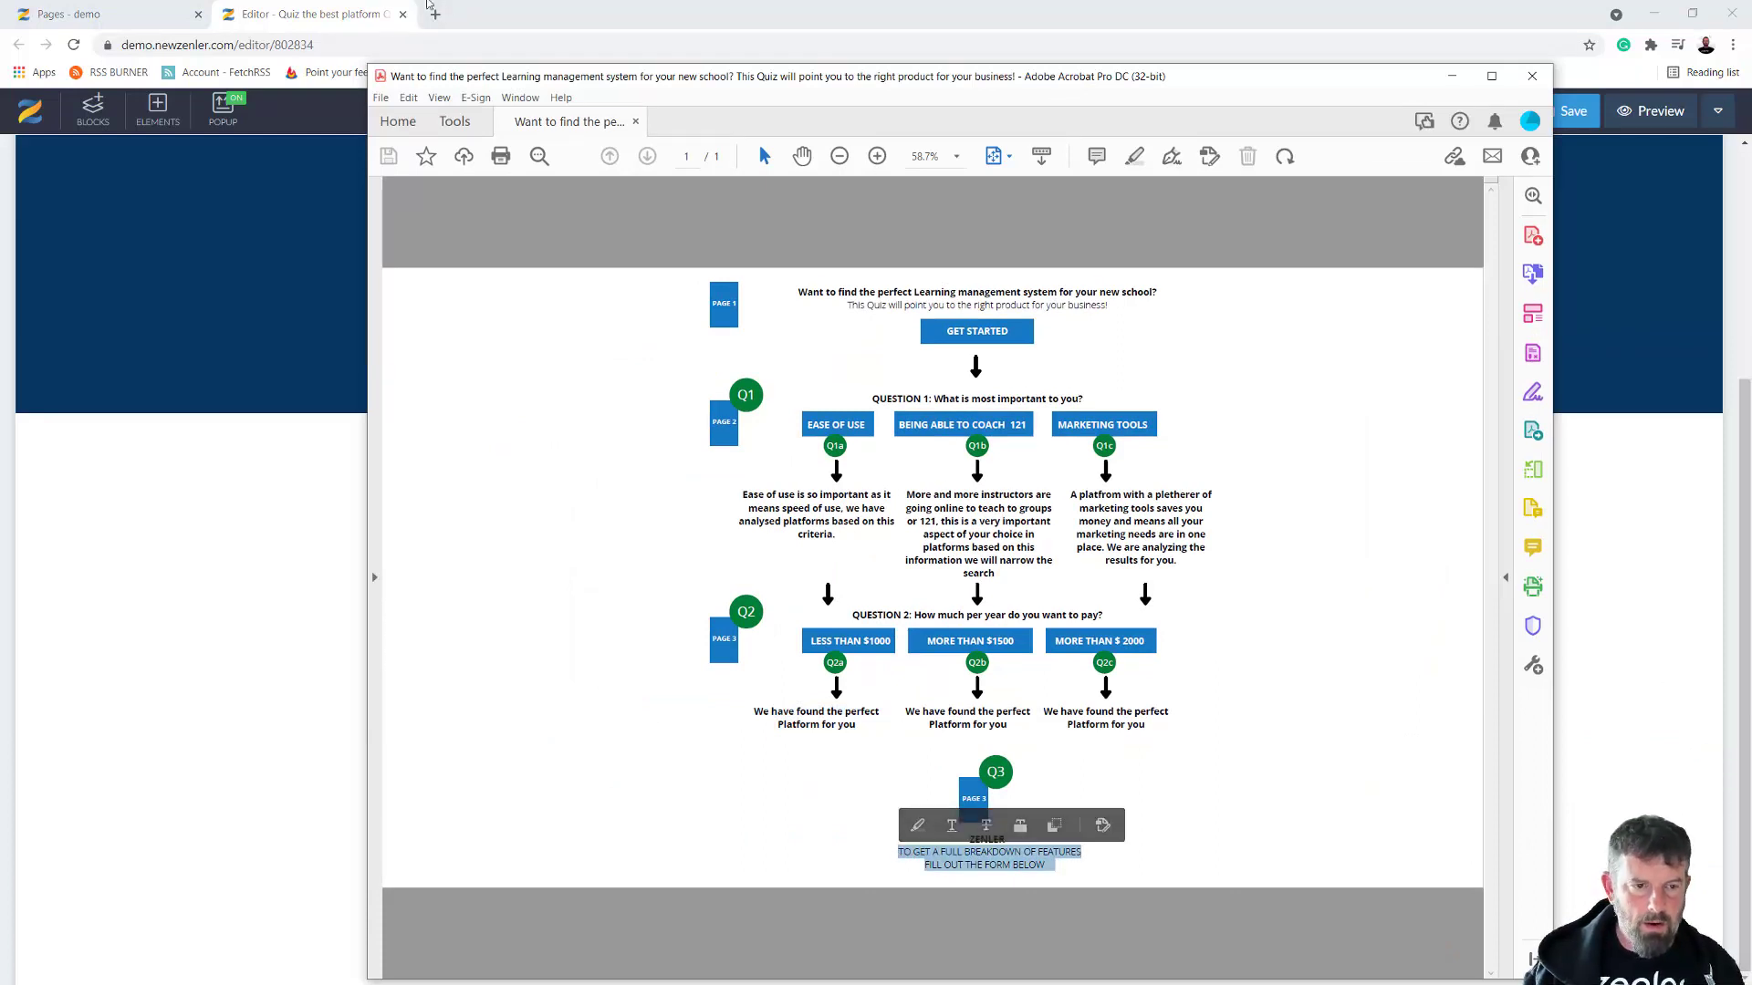
{"action": "key", "text": "alt+Tab"}
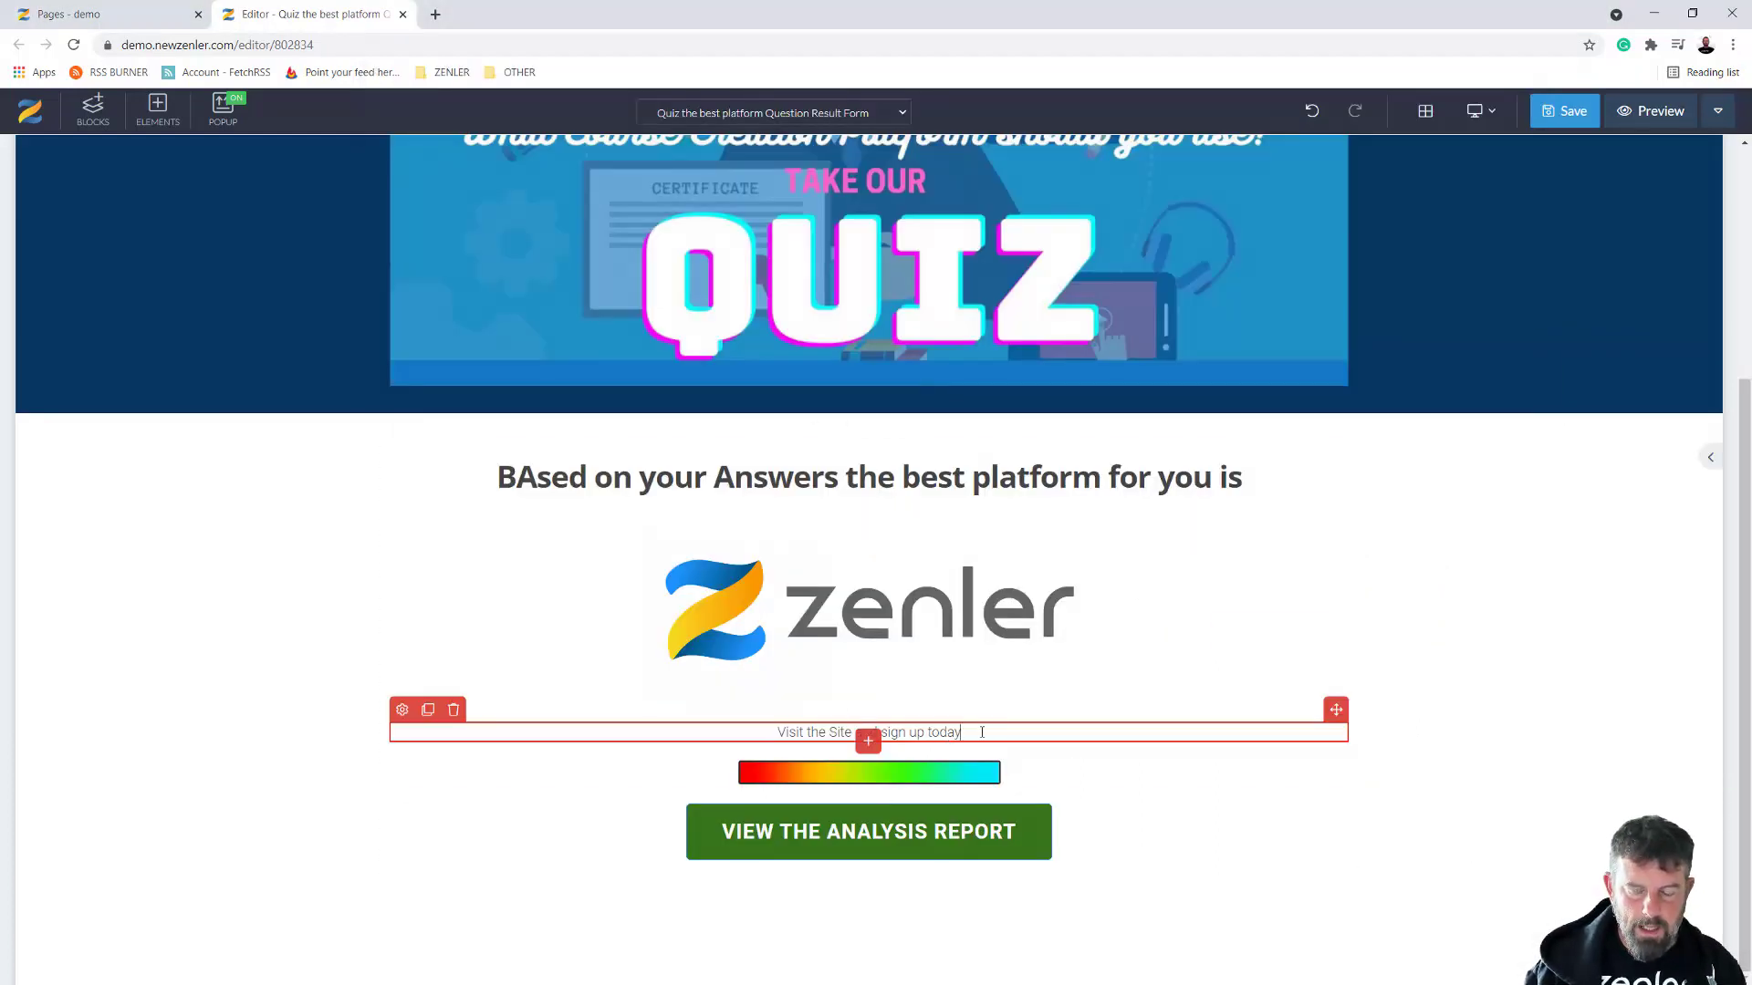
Correct "BAsed" to "Based" in the heading above the Zenler logo
{"action": "left_click", "coordinate": [828, 481]}
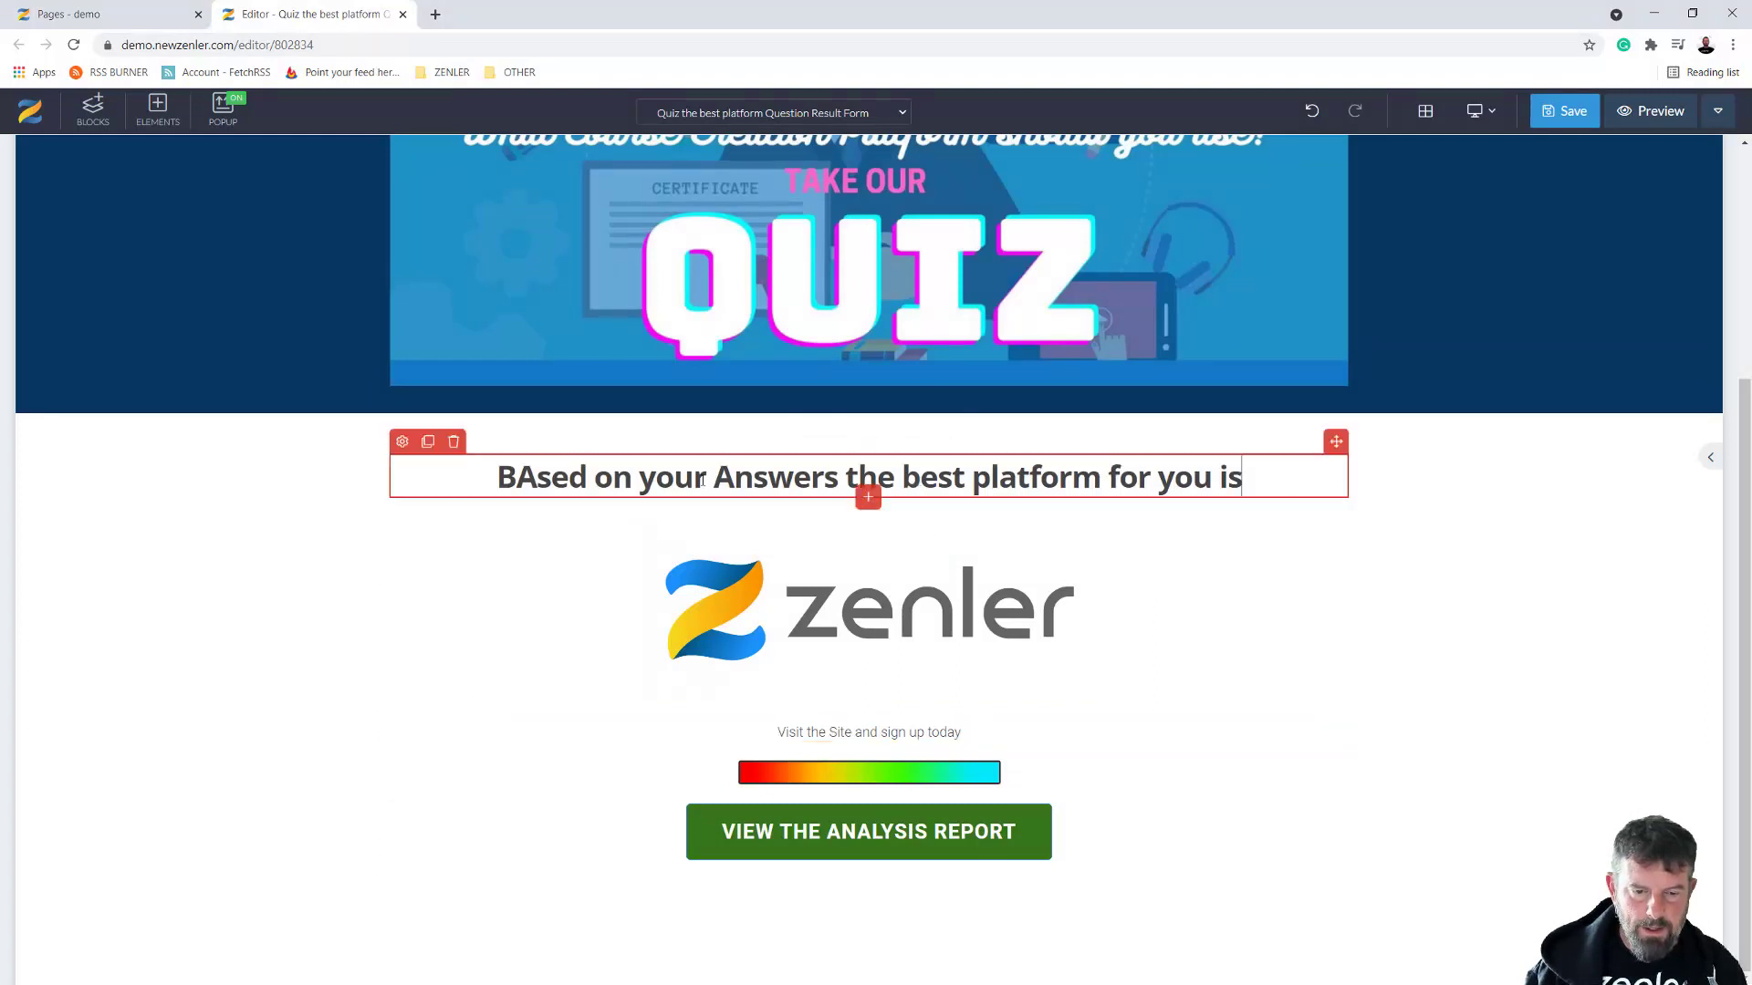
{"action": "left_click_drag", "start_coordinate": [517, 476], "coordinate": [536, 477]}
{"action": "type", "text": "a"}
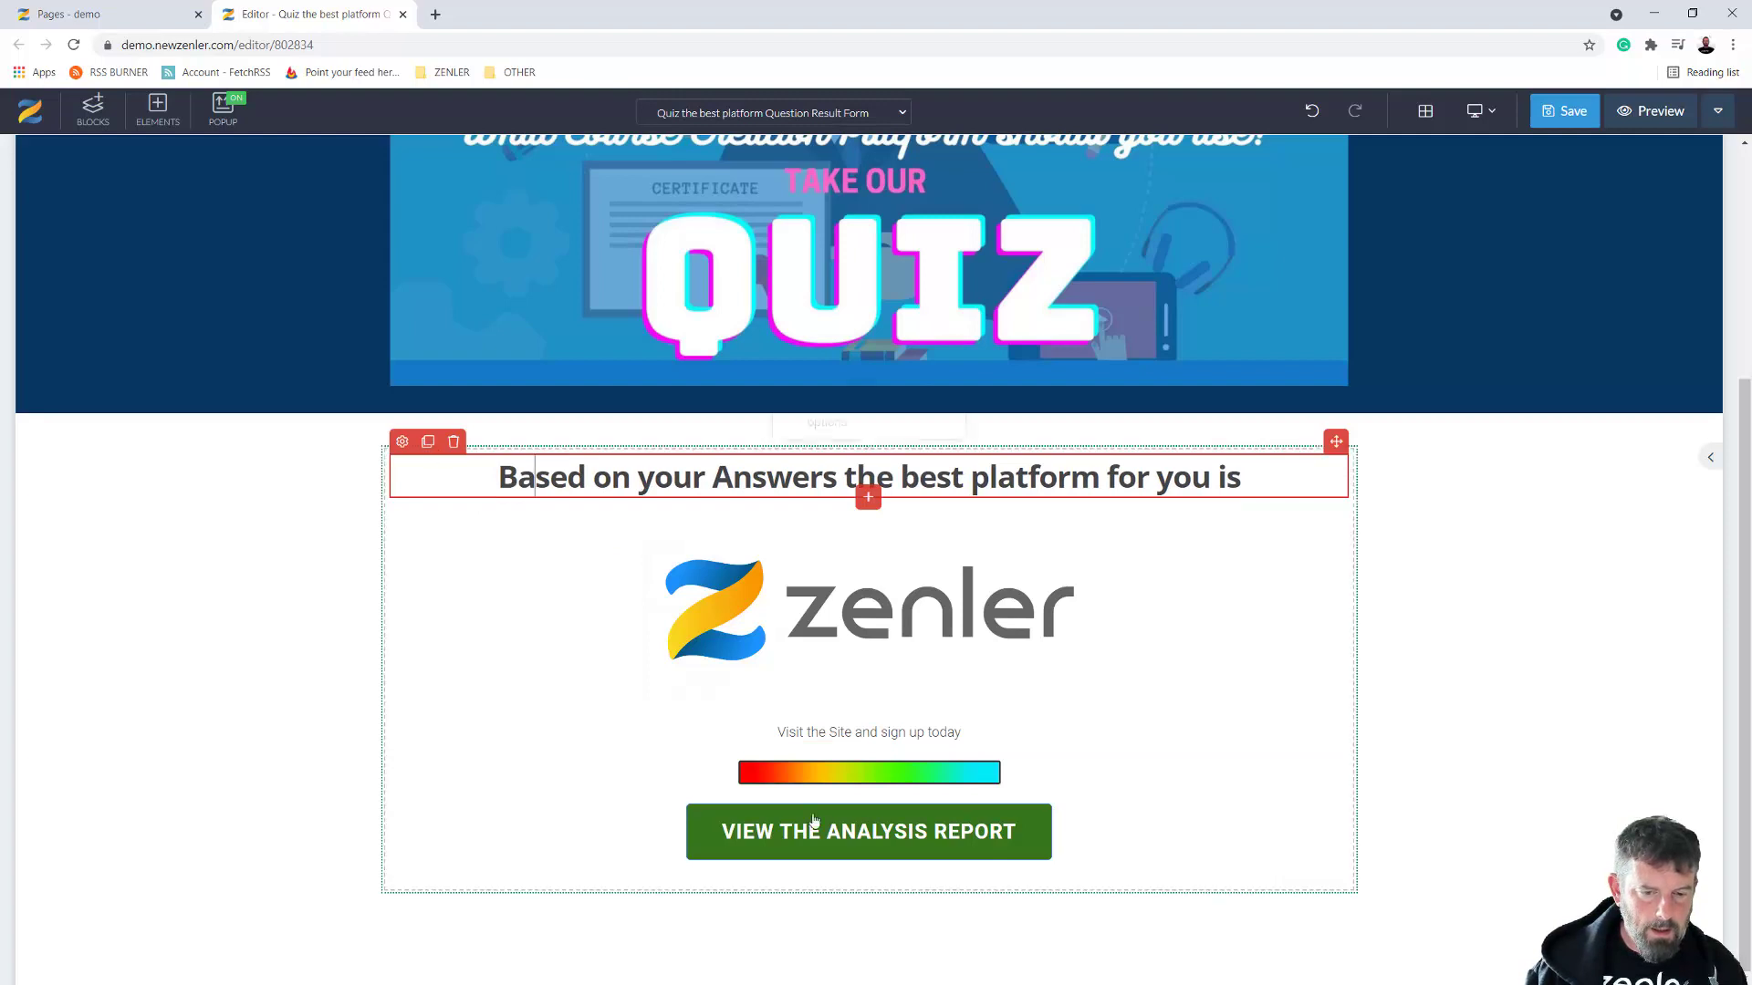
Delete the rainbow gradient bar image above the View the Analysis Report button
{"action": "left_click", "coordinate": [827, 776]}
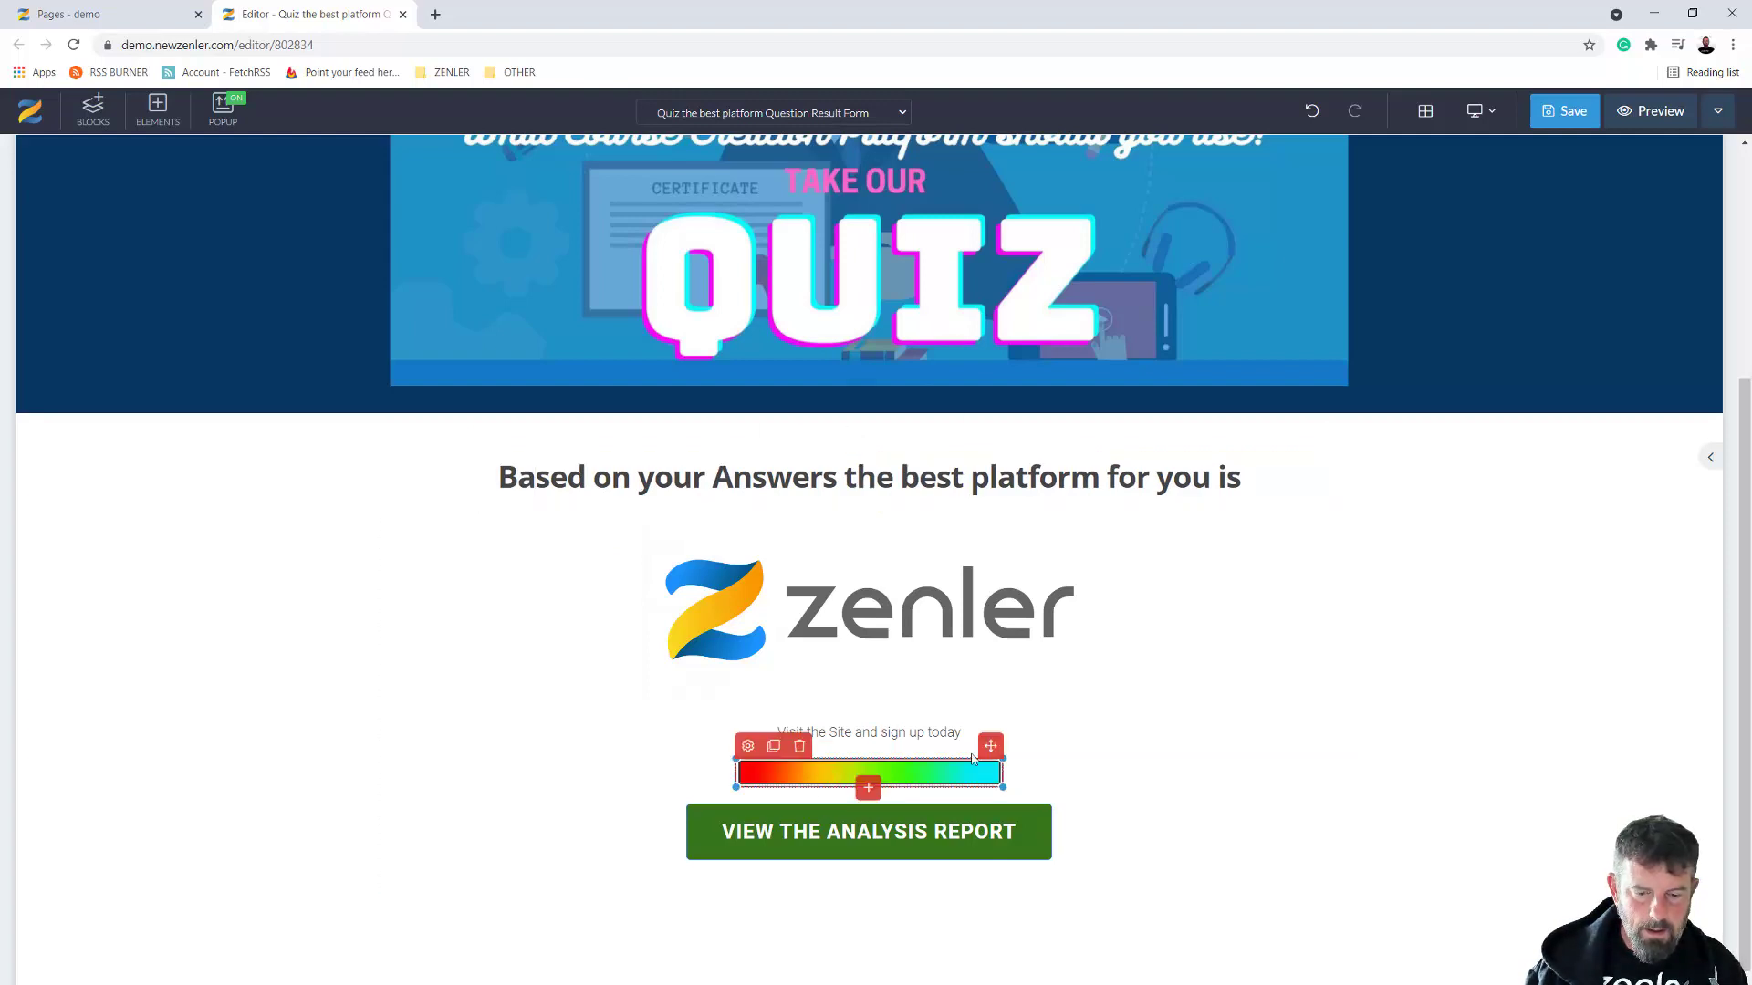
{"action": "left_click", "coordinate": [799, 746]}
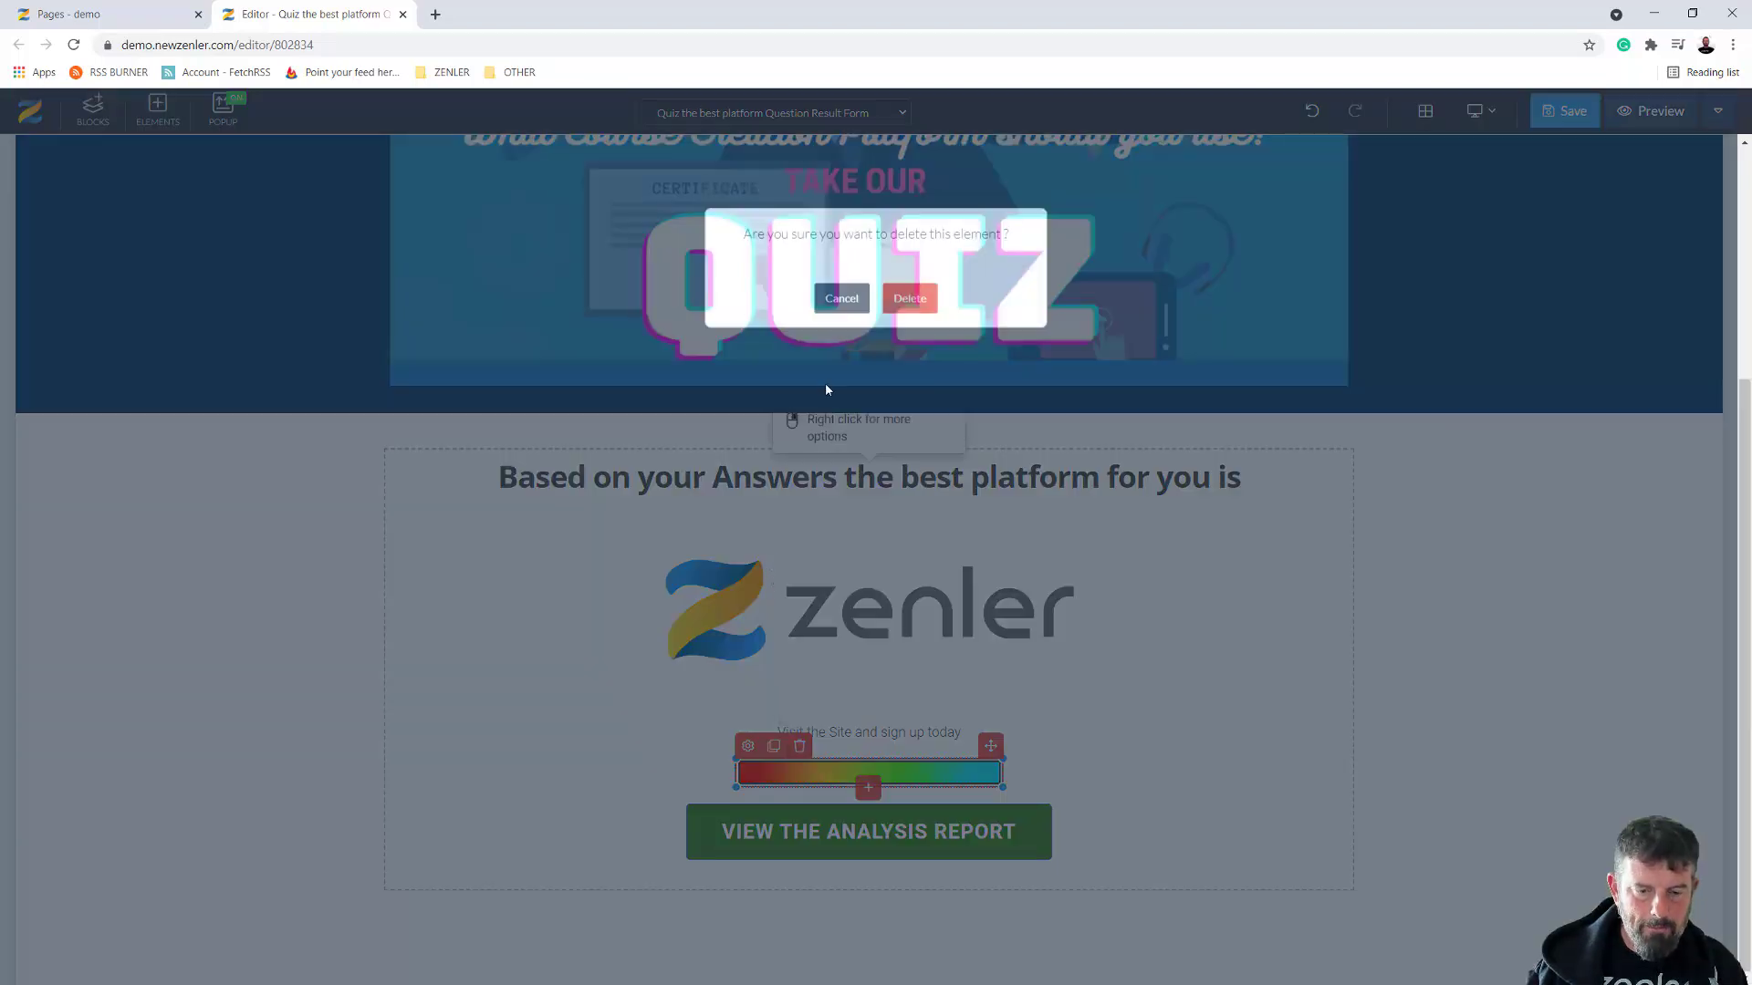
{"action": "left_click", "coordinate": [909, 304]}
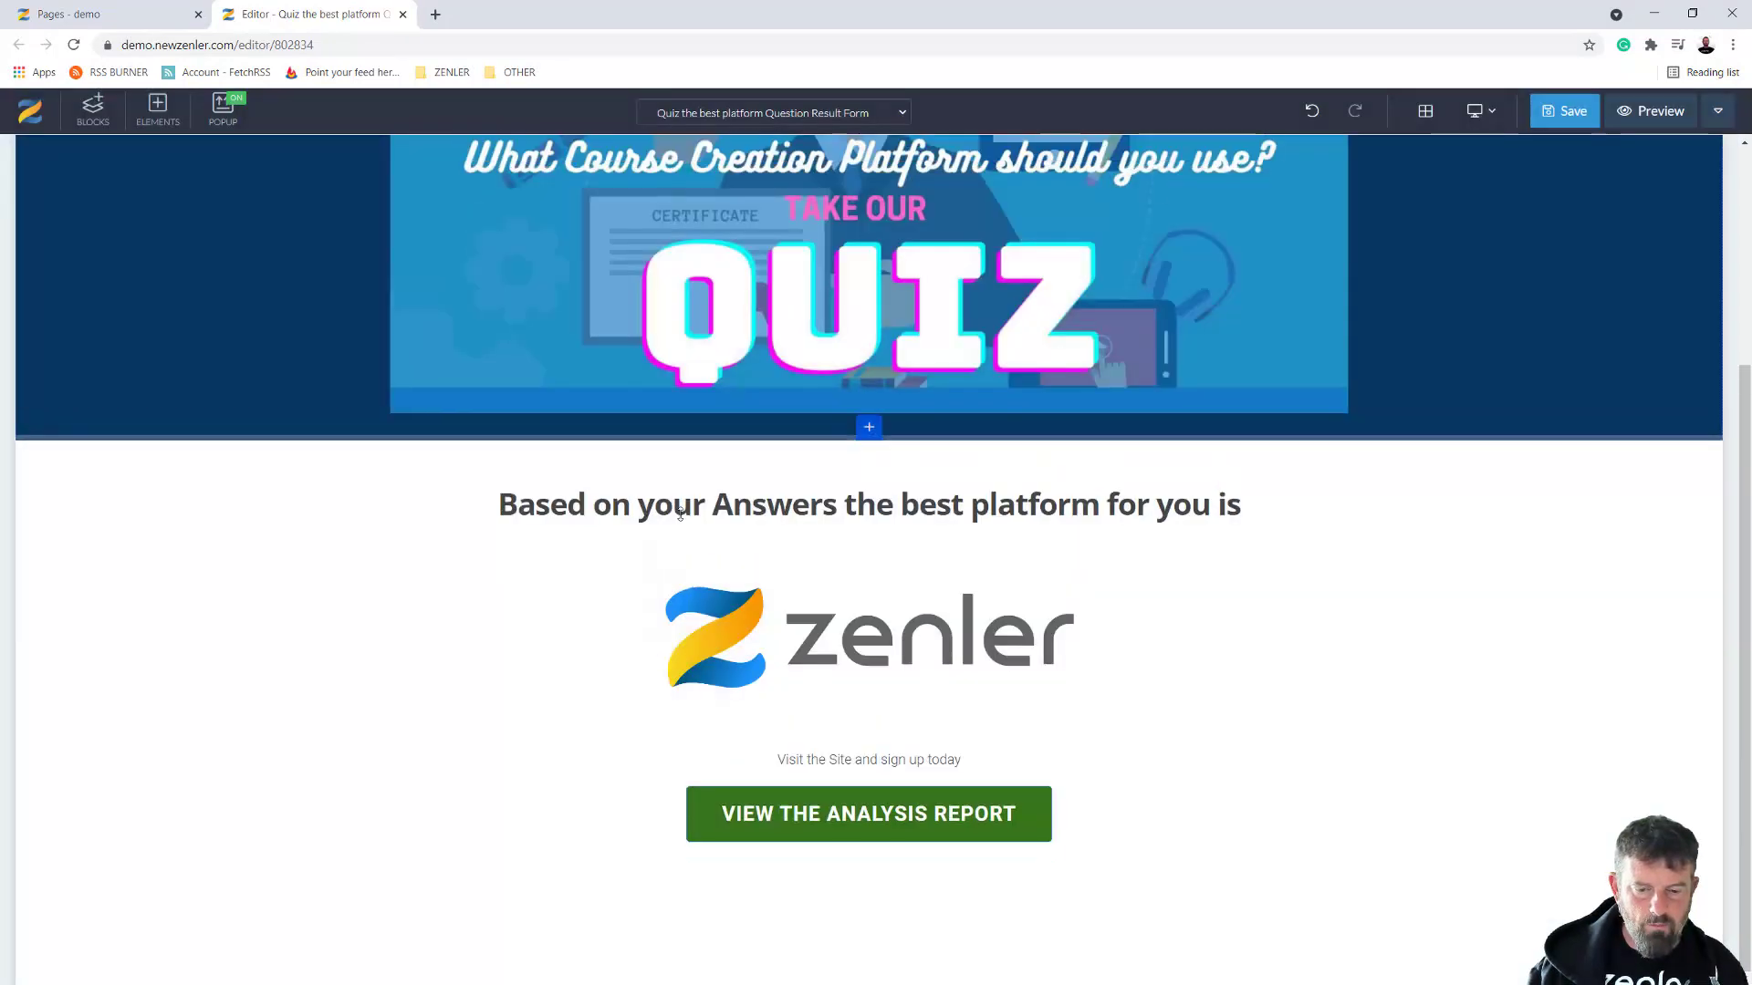
Duplicate the heading, making the copy read "TO GET A FULL BREAKDOWN OF FEATURES FILL OUT THE FORM BELOW" at font size 22 px
{"action": "left_click", "coordinate": [640, 501]}
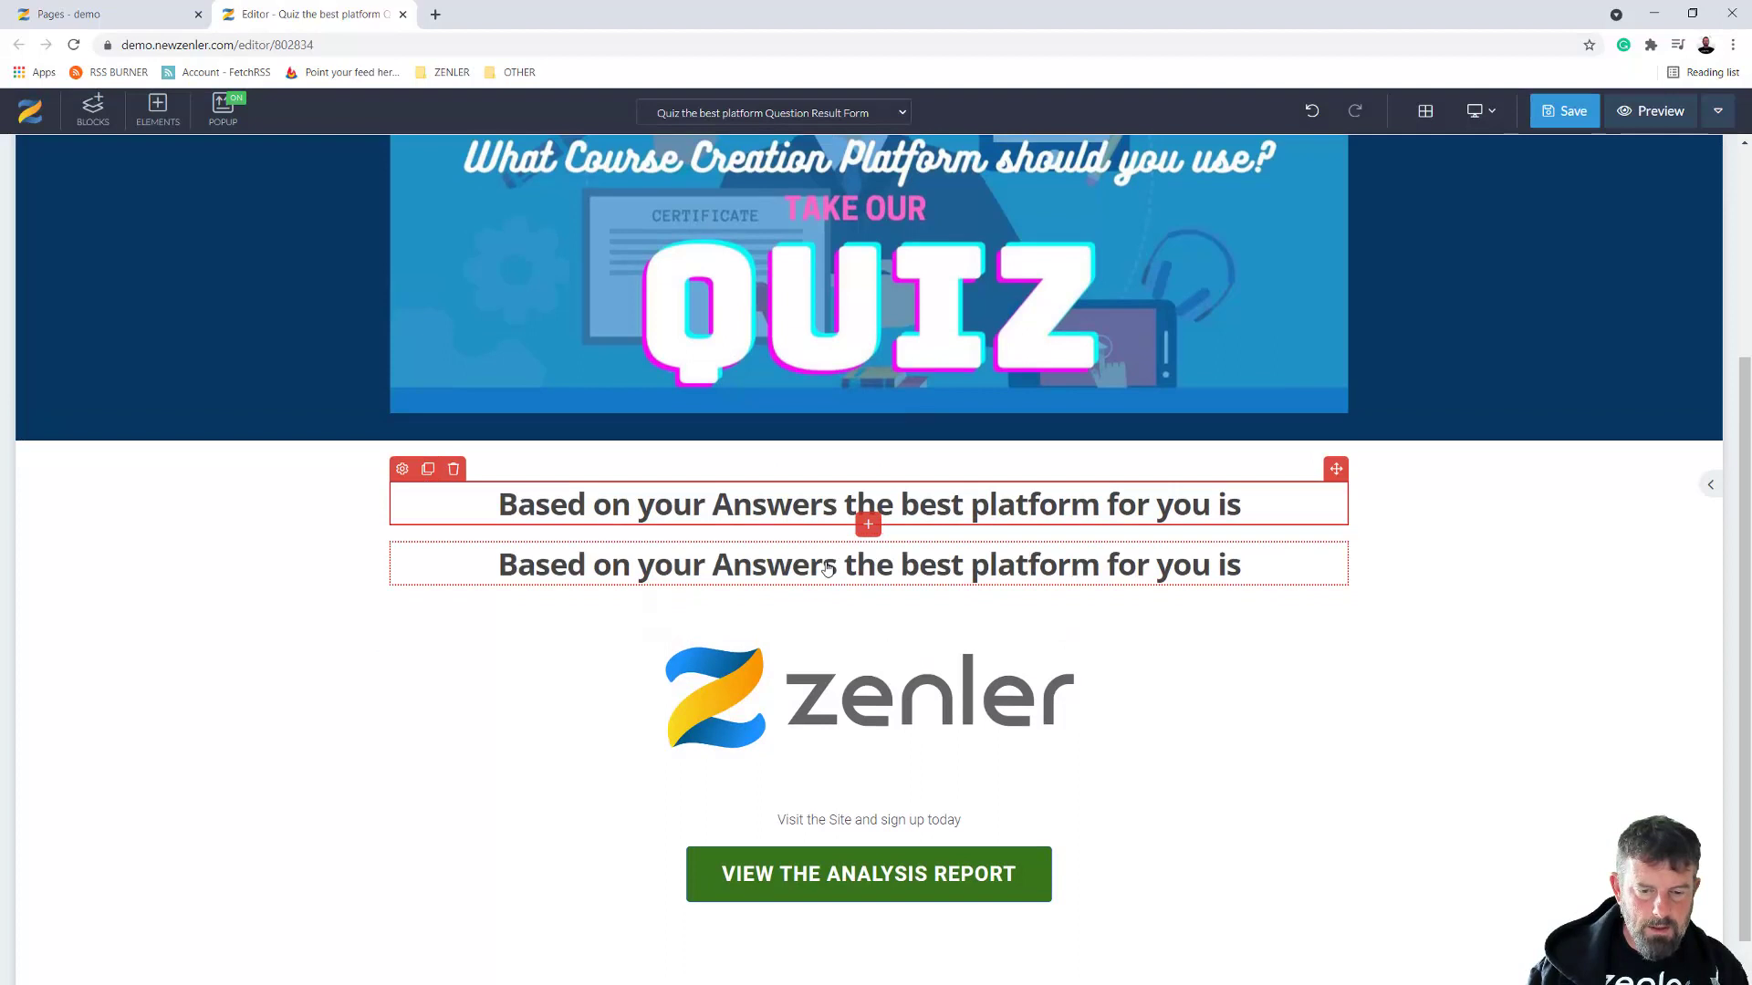
{"action": "triple_click", "coordinate": [826, 563]}
{"action": "type", "text": "TO GET A FULL BREAKDOWN OF FEATURES FILL OUT THE FORM BELOW =="}
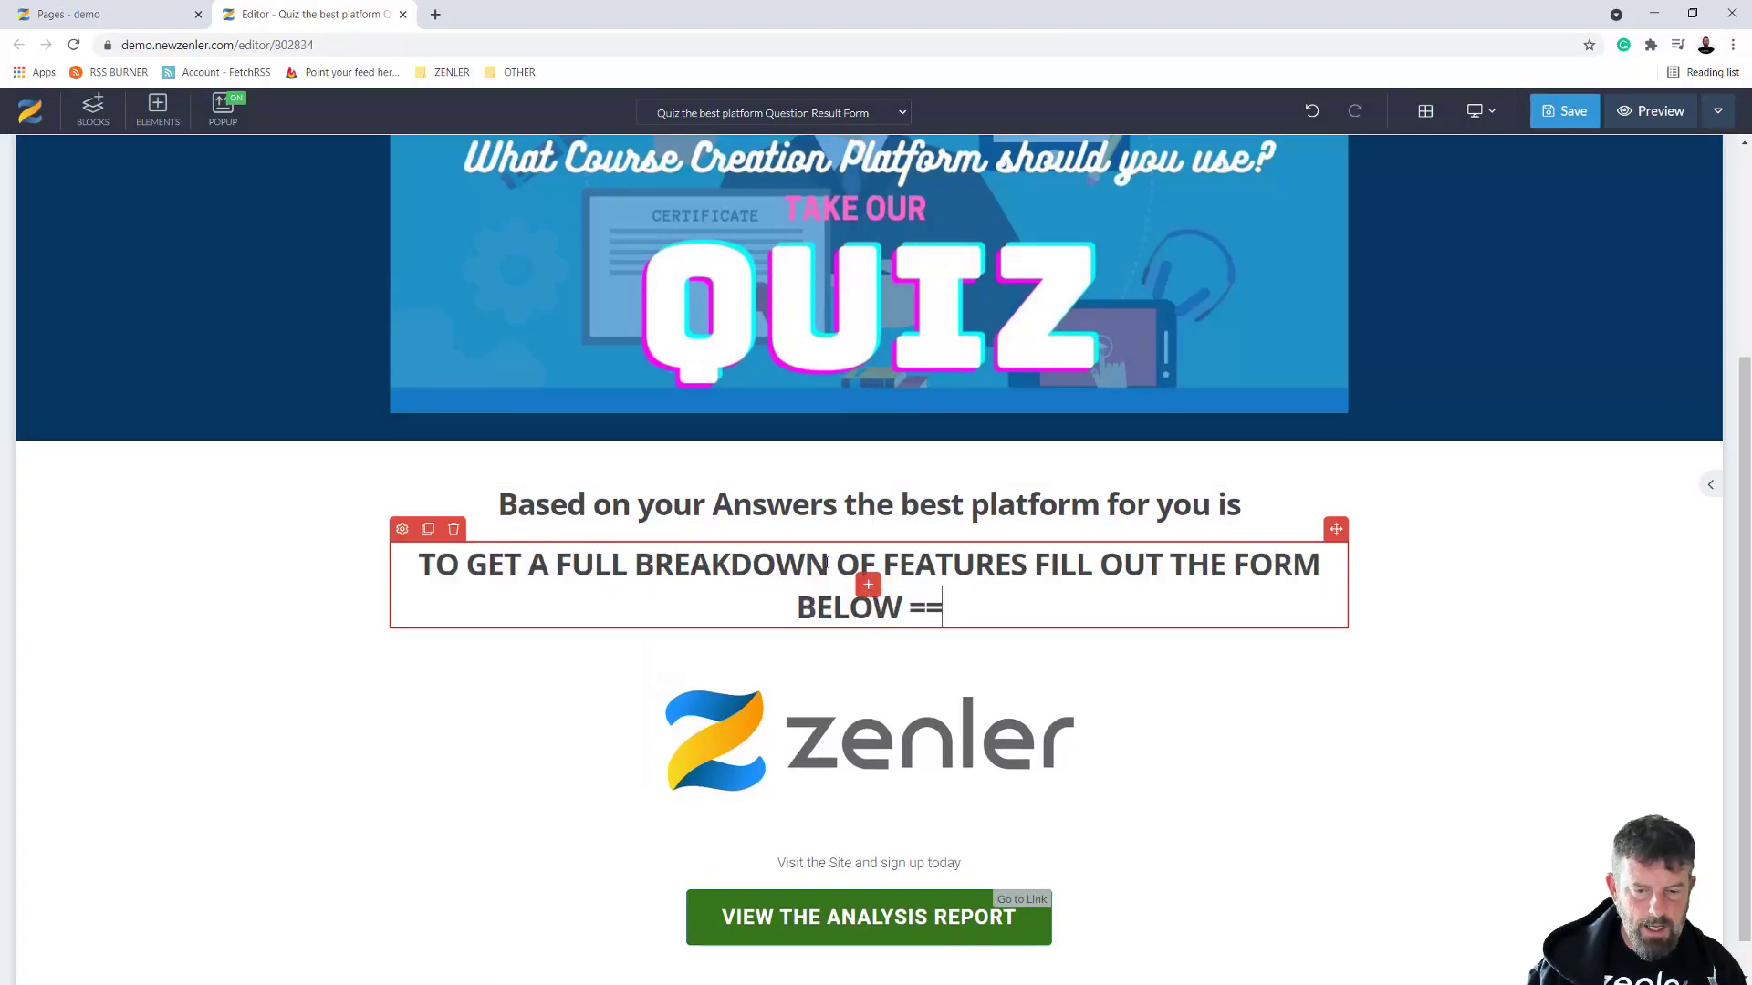
{"action": "key", "text": "BackSpace"}
{"action": "key", "text": "BackSpace"}
{"action": "key", "text": "BackSpace"}
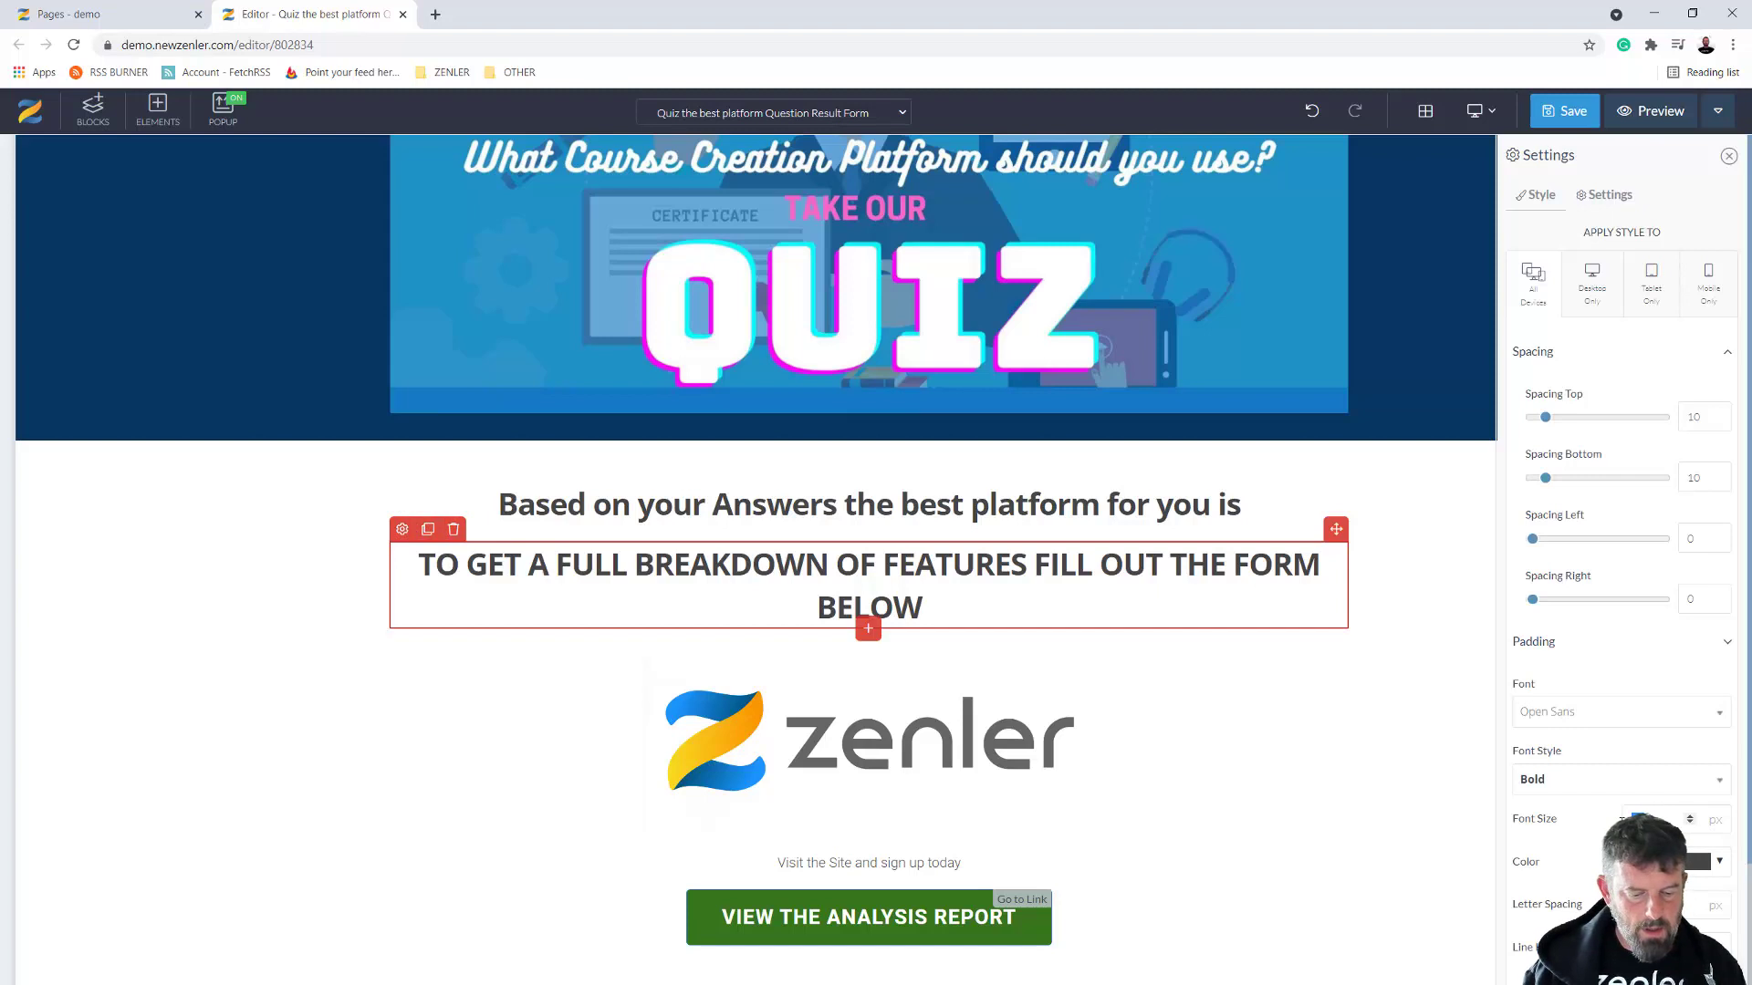
{"action": "type", "text": "22"}
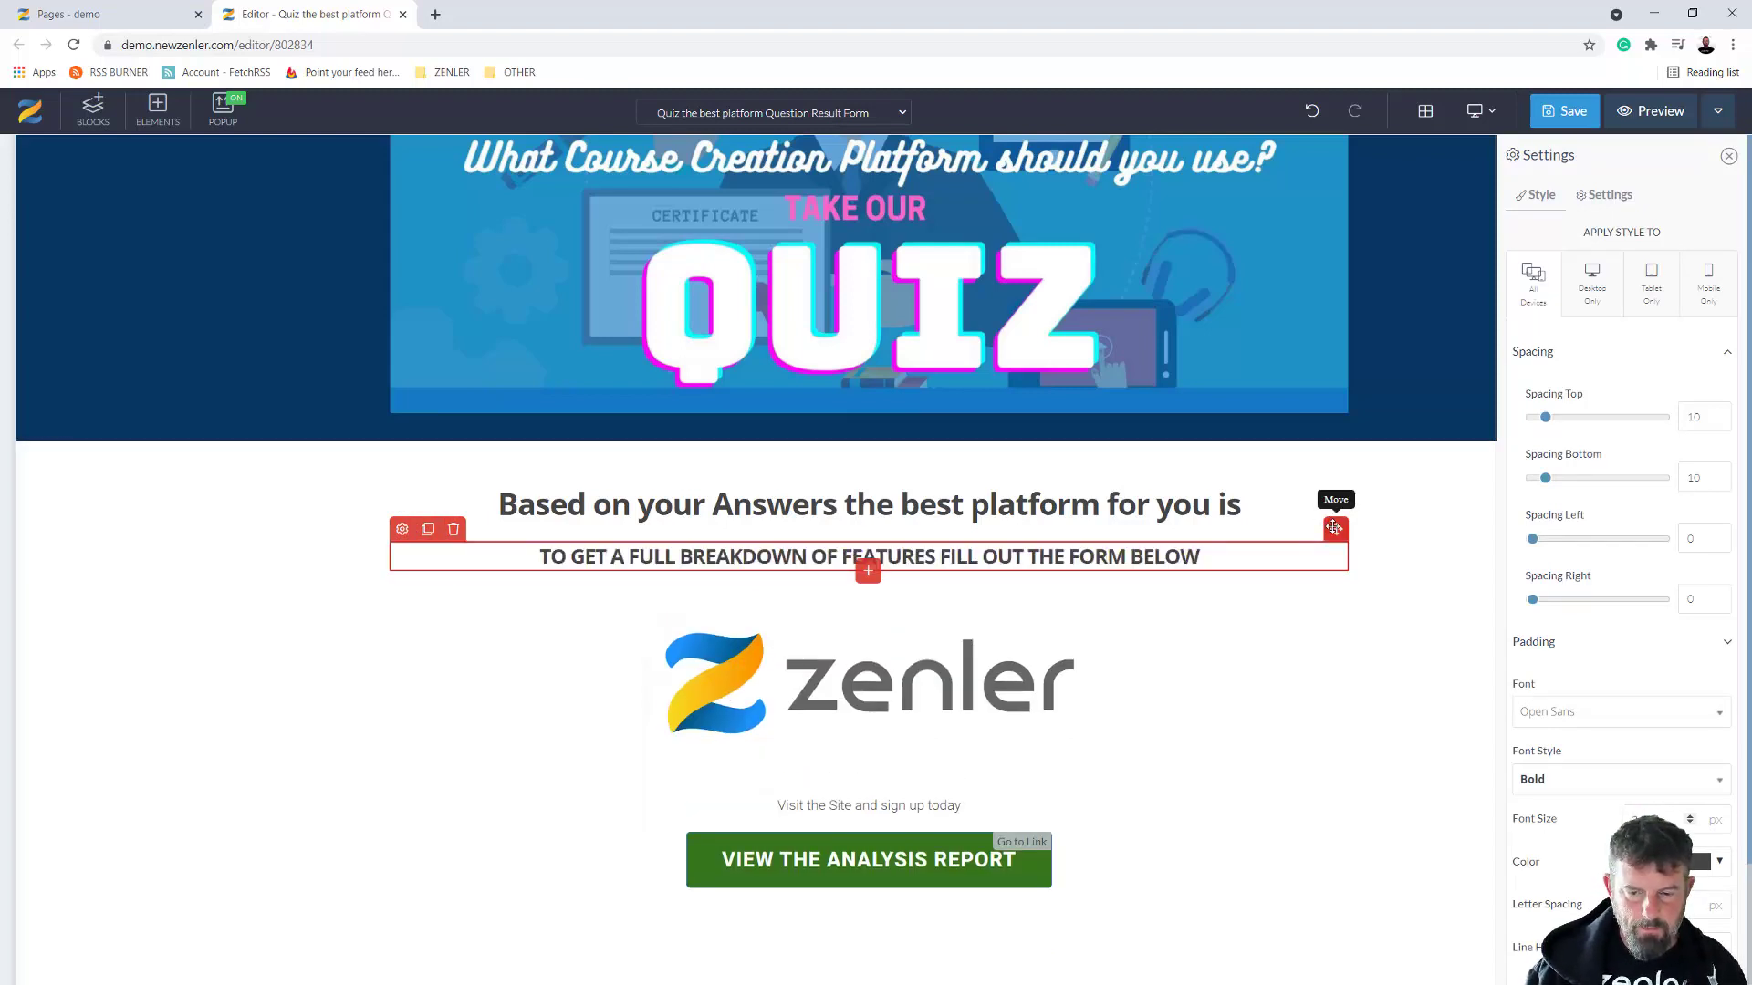
Delete the form holding the View the Analysis Report button and the "Visit the Site and sign up today" text
{"action": "left_click", "coordinate": [803, 891]}
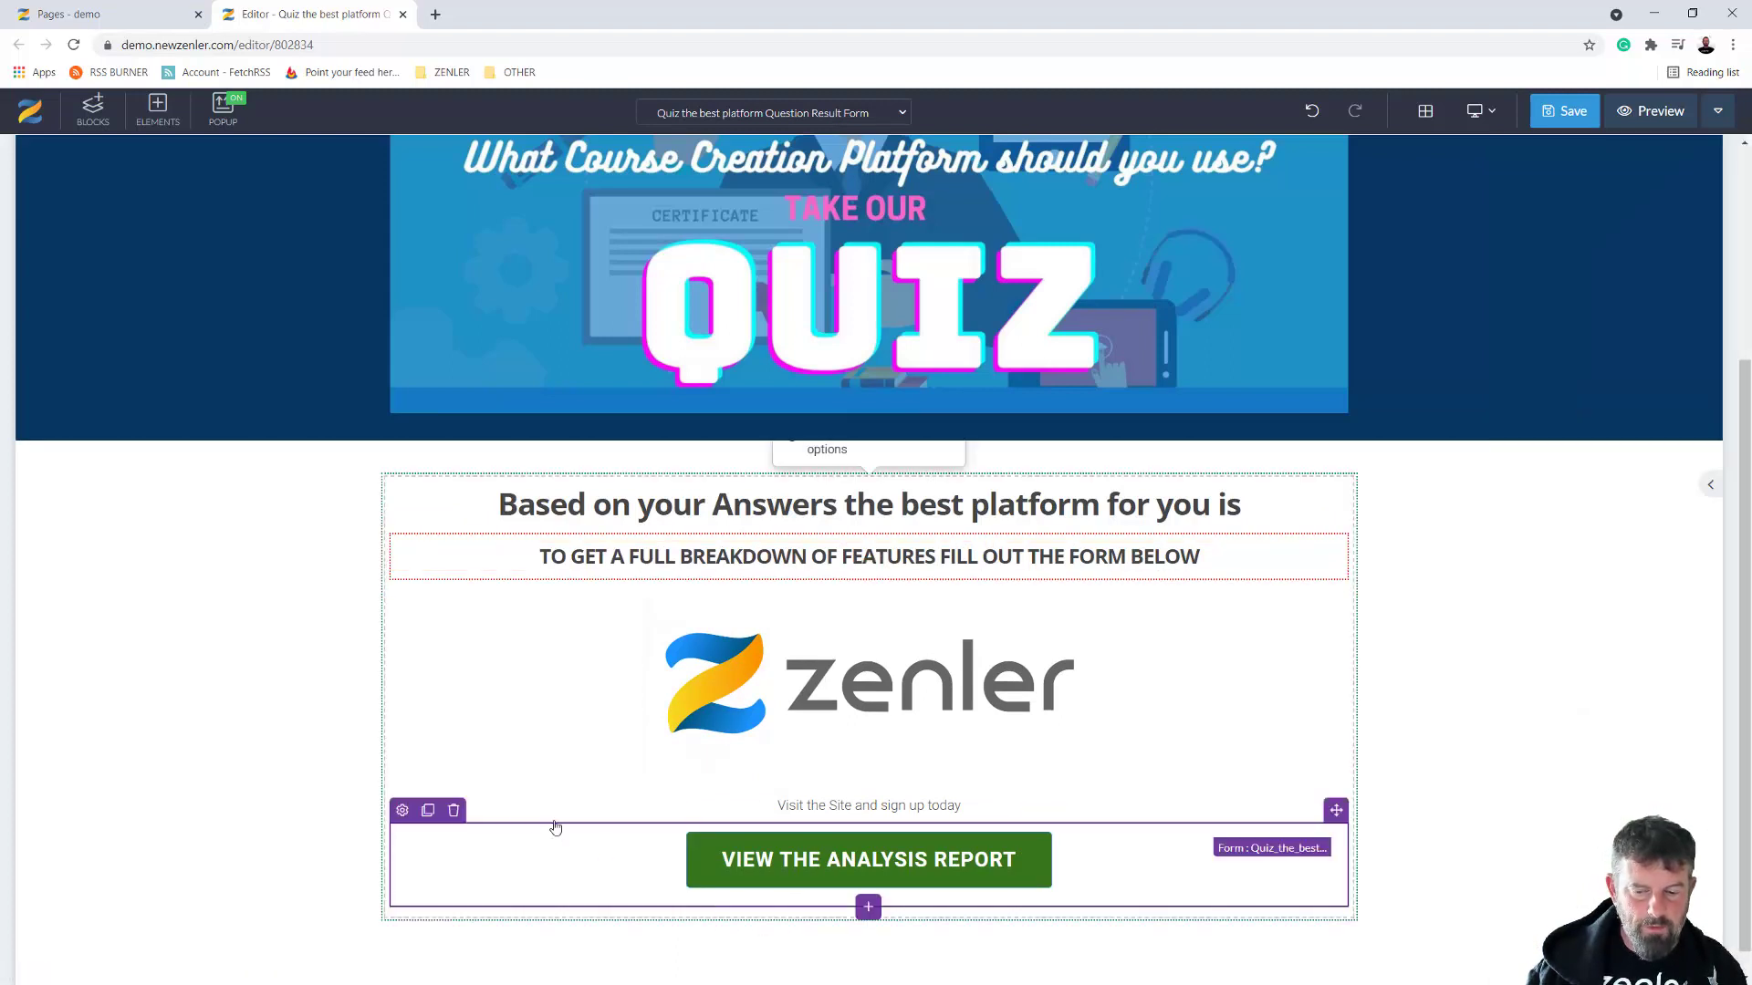
{"action": "left_click", "coordinate": [454, 810]}
{"action": "left_click", "coordinate": [903, 300]}
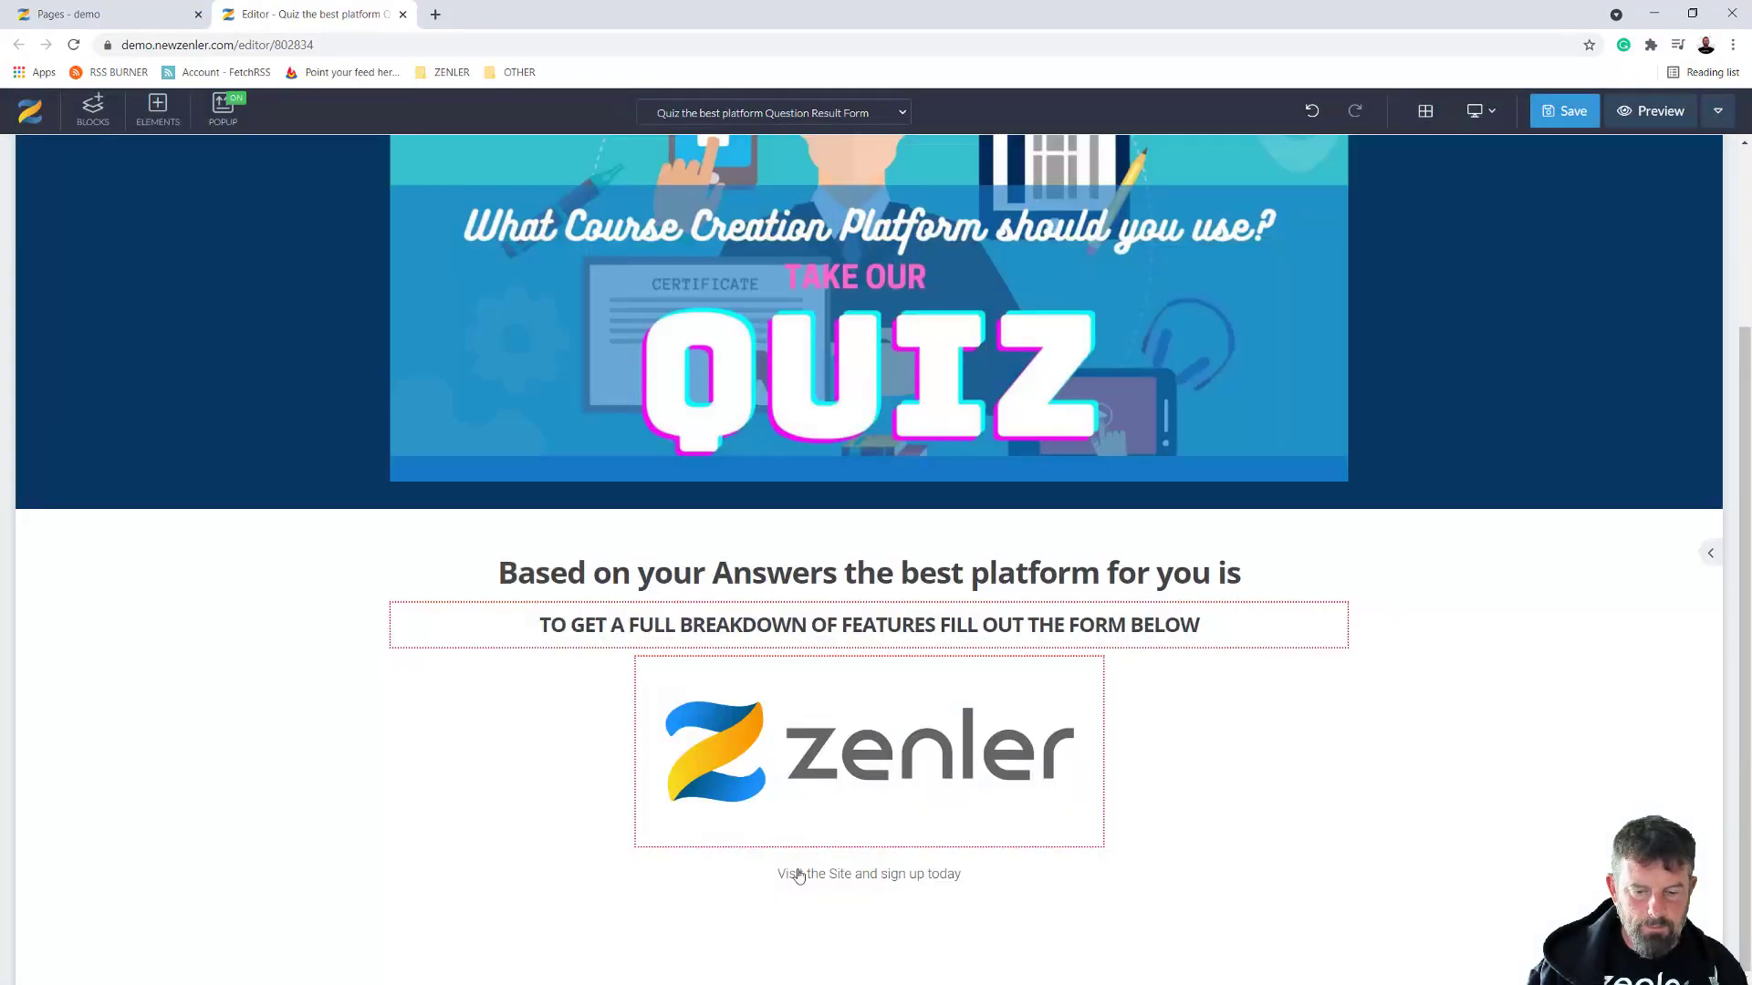
{"action": "left_click", "coordinate": [800, 875]}
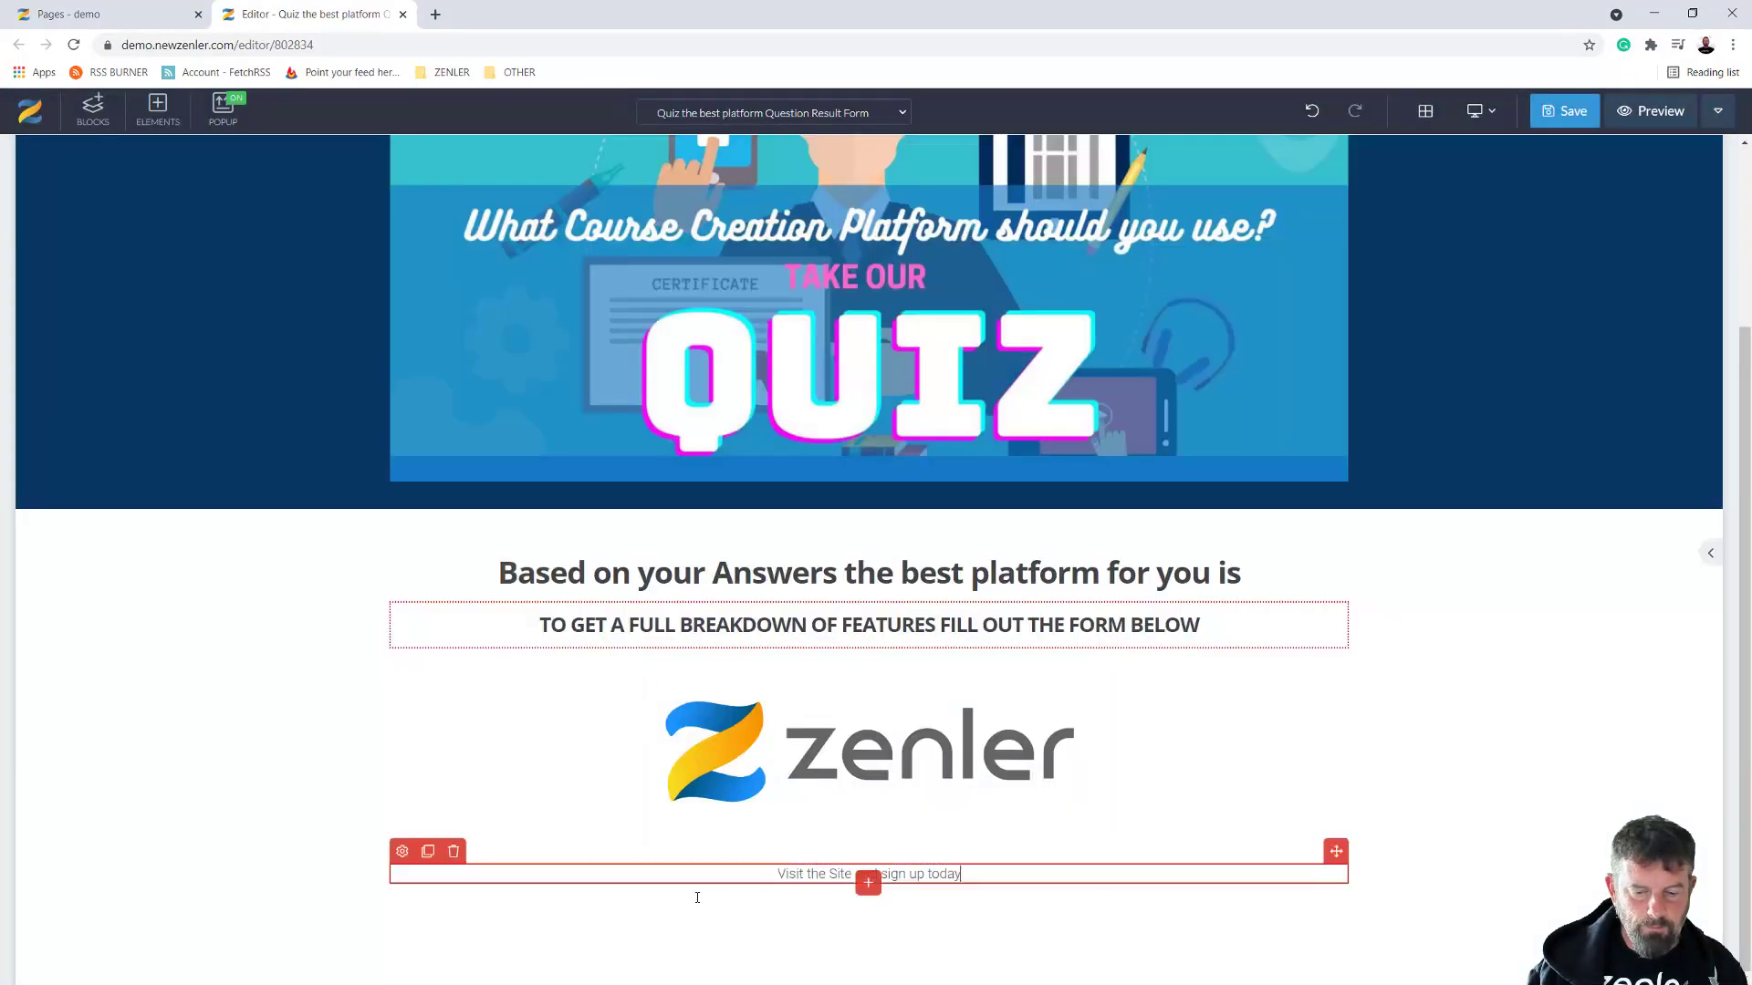
{"action": "left_click", "coordinate": [454, 852]}
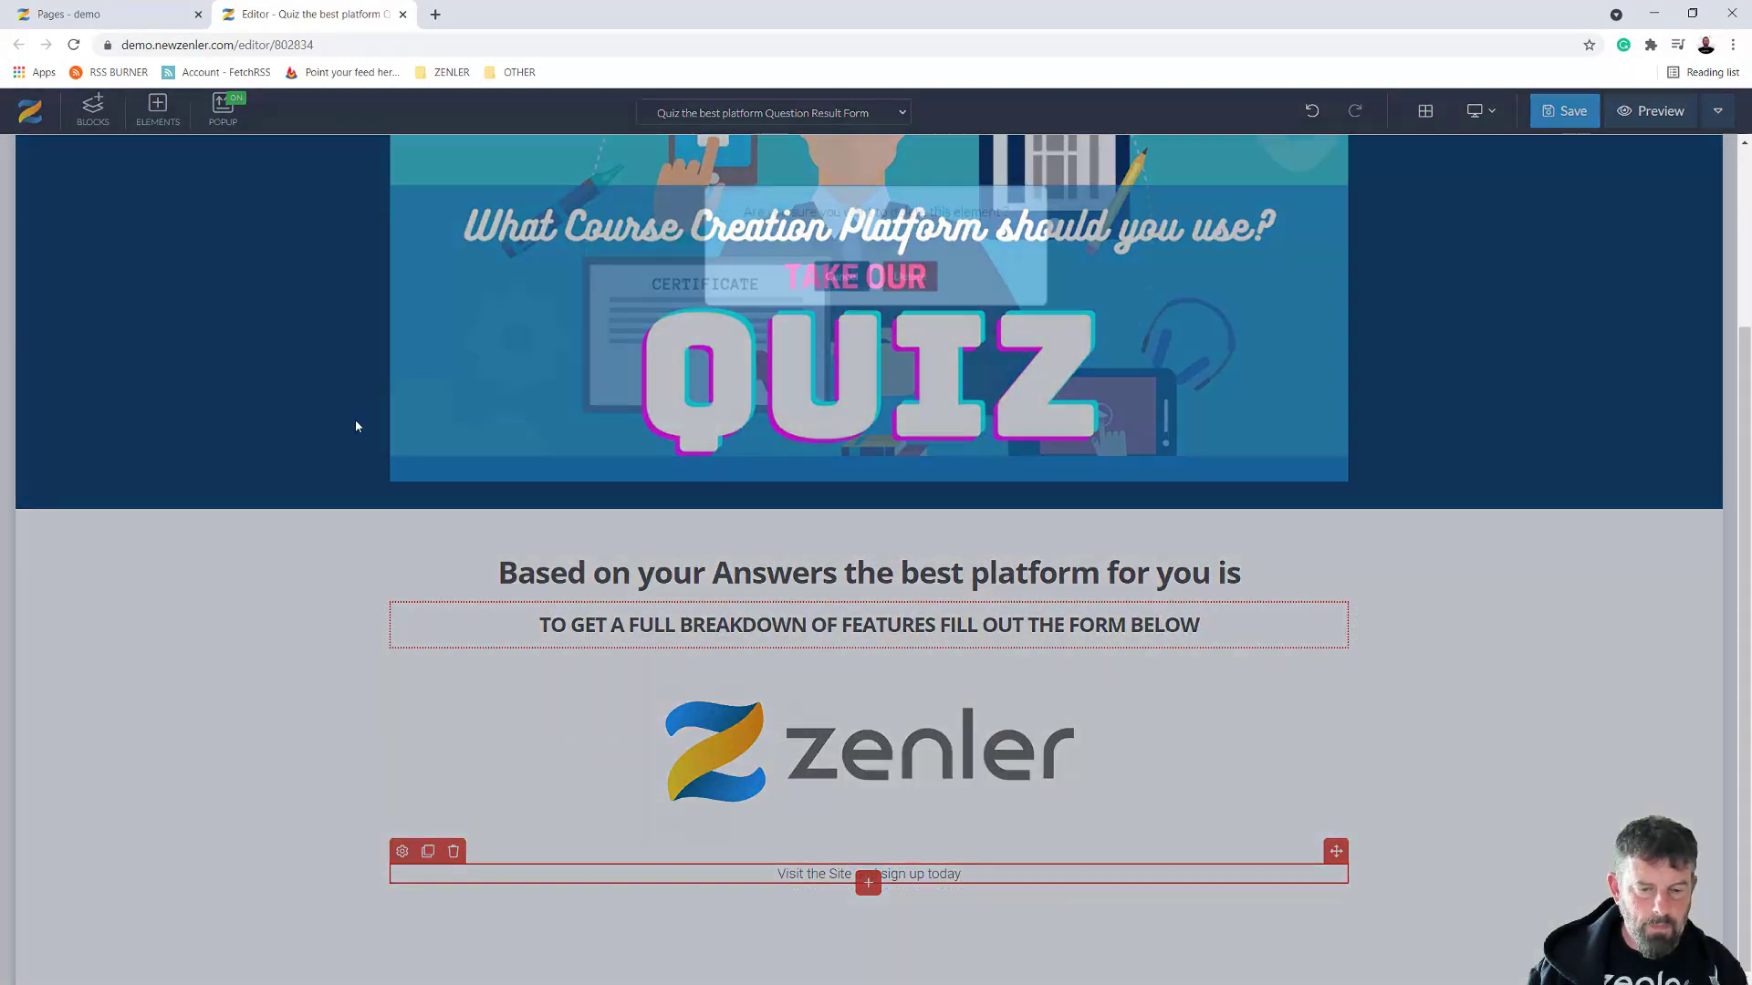
{"action": "left_click", "coordinate": [896, 298]}
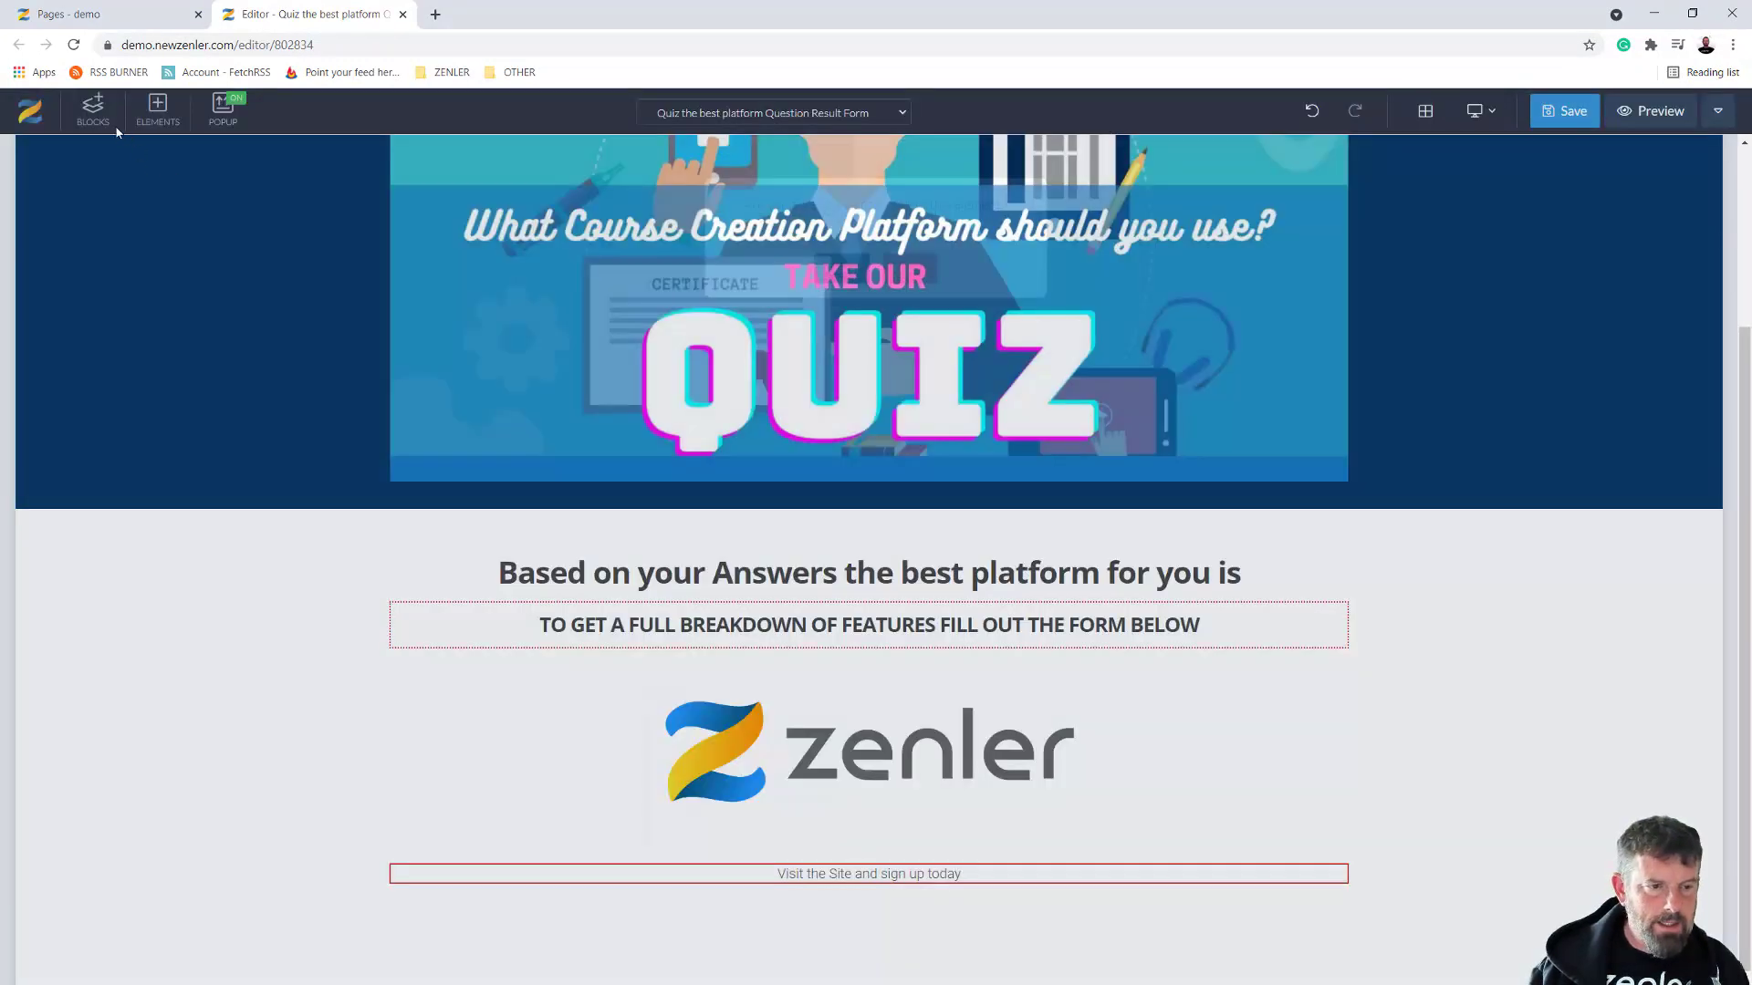
Insert a Form element with name, email and submit fields below the Zenler logo
{"action": "left_click", "coordinate": [105, 110]}
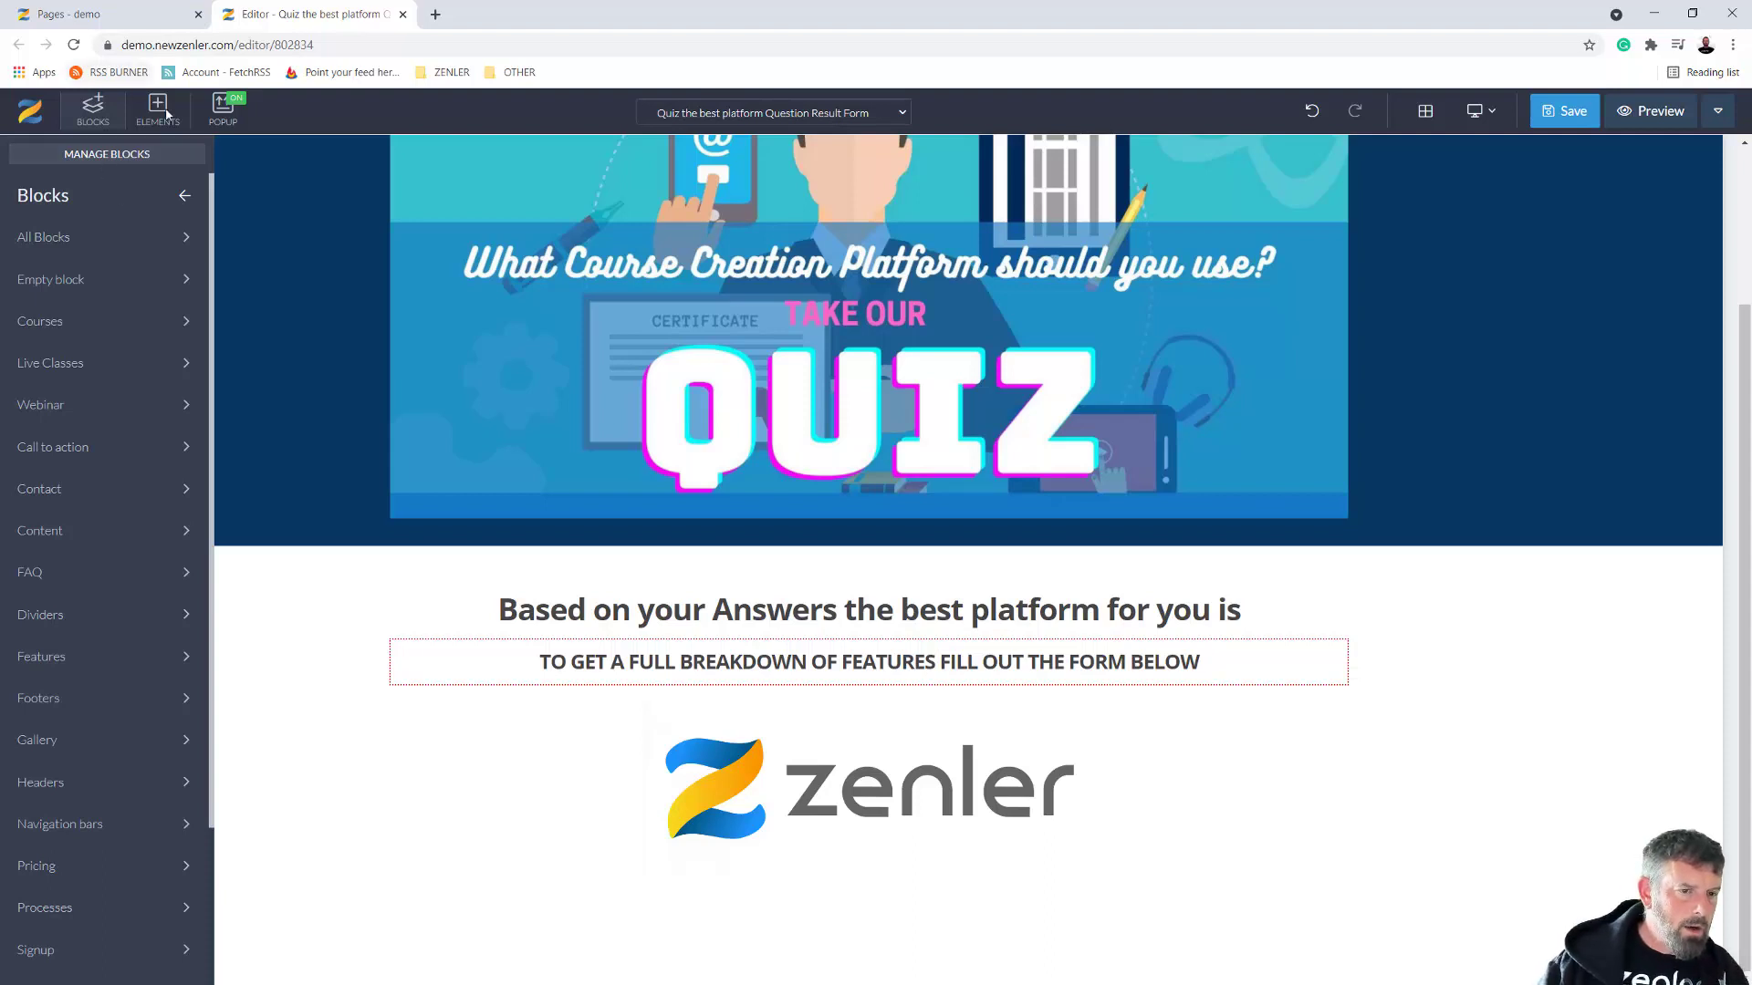
{"action": "left_click", "coordinate": [158, 153]}
{"action": "left_click", "coordinate": [90, 409]}
{"action": "left_click", "coordinate": [159, 112]}
{"action": "left_click", "coordinate": [139, 323]}
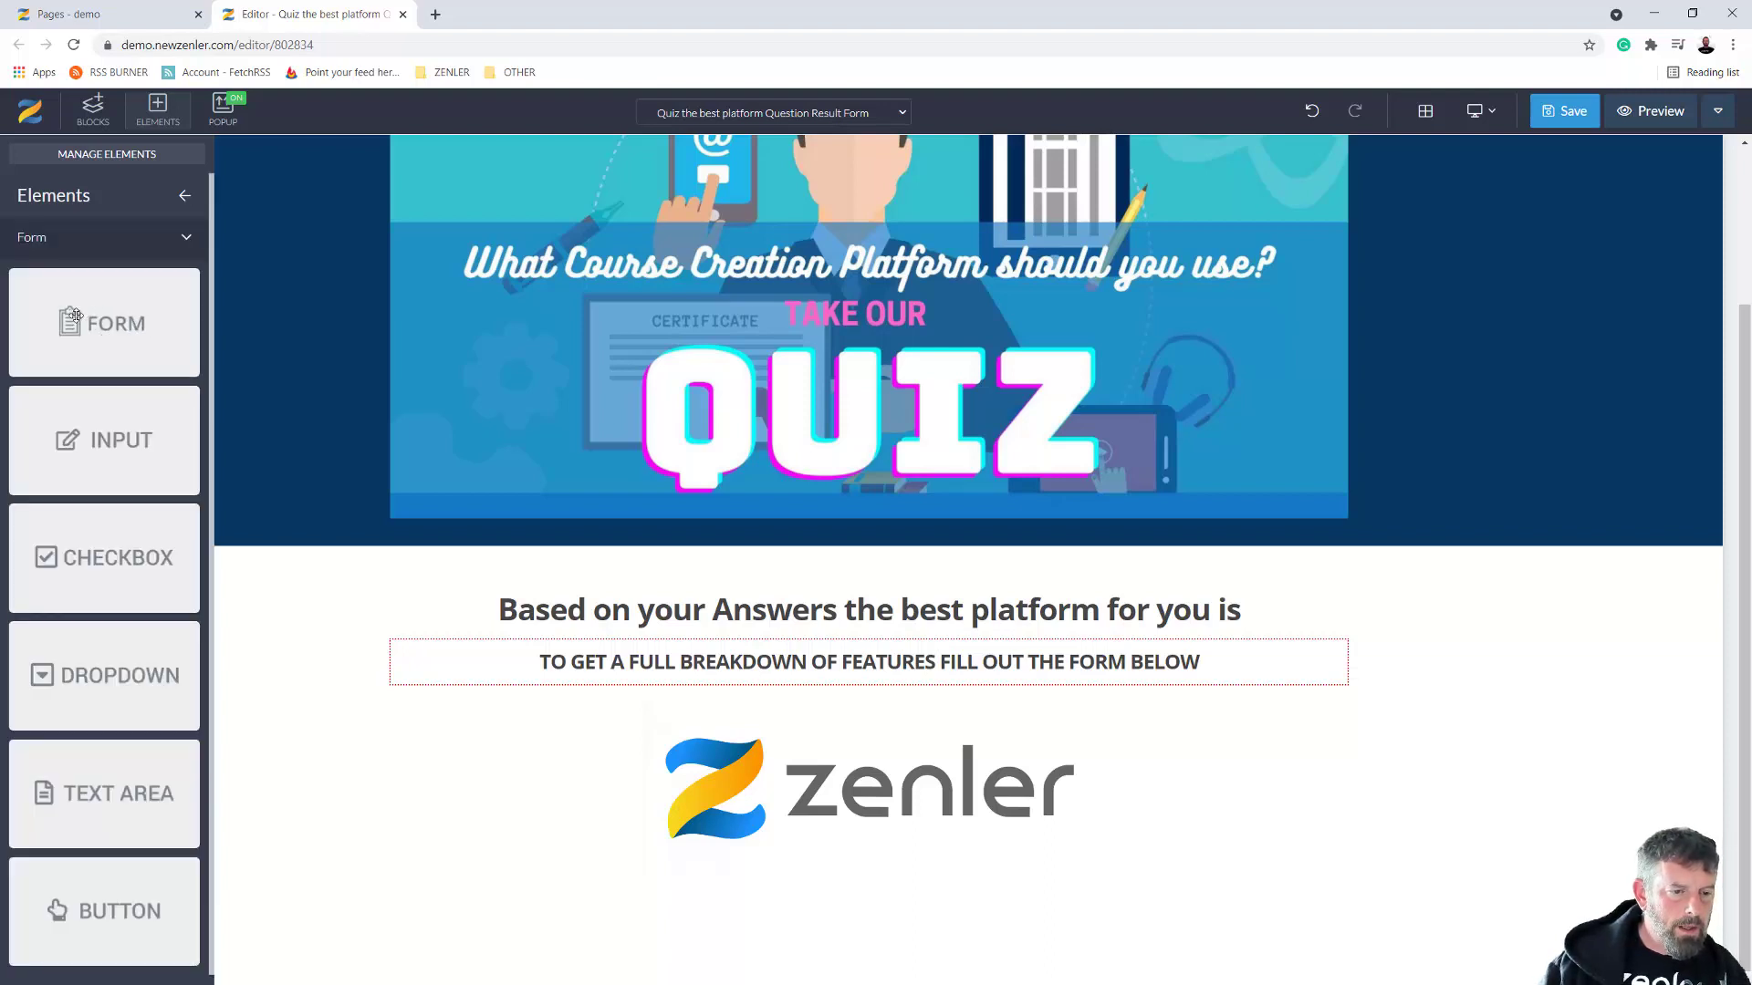
{"action": "left_click_drag", "start_coordinate": [160, 377], "coordinate": [905, 858]}
{"action": "scroll", "coordinate": [1123, 807], "scroll_direction": "down", "scroll_amount": 2}
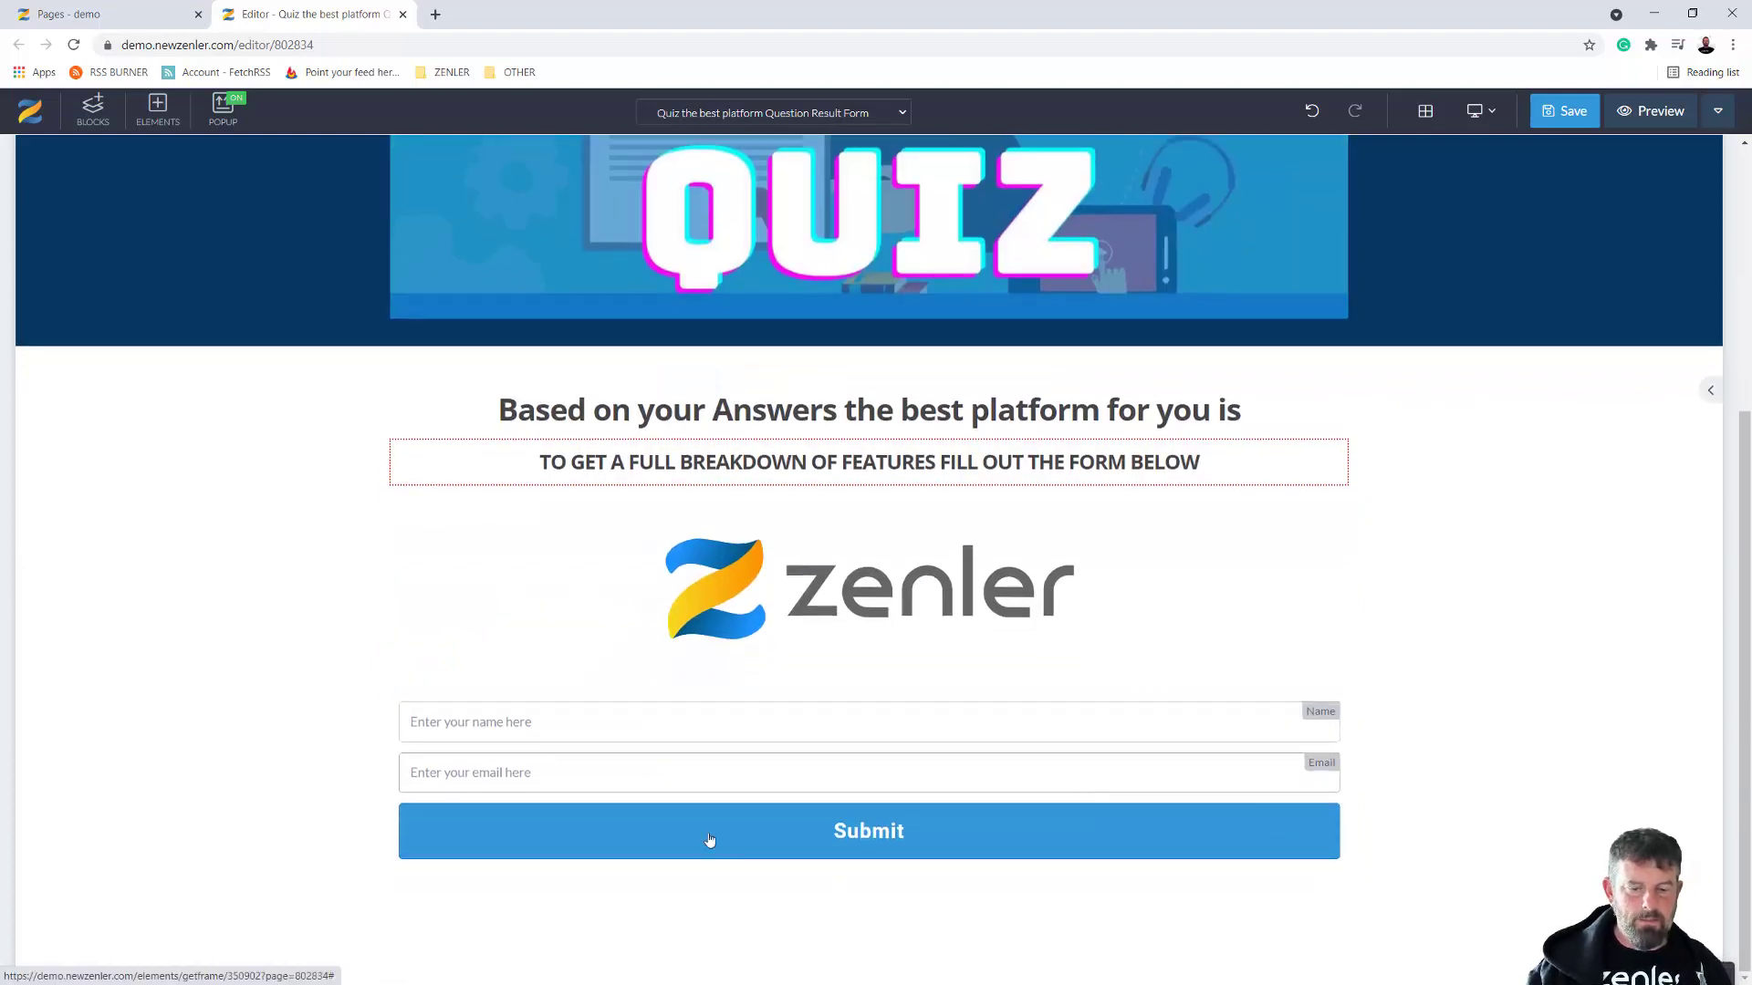
Style the Submit button with a dark green background and left alignment, only as wide as its text
{"action": "left_click", "coordinate": [411, 792]}
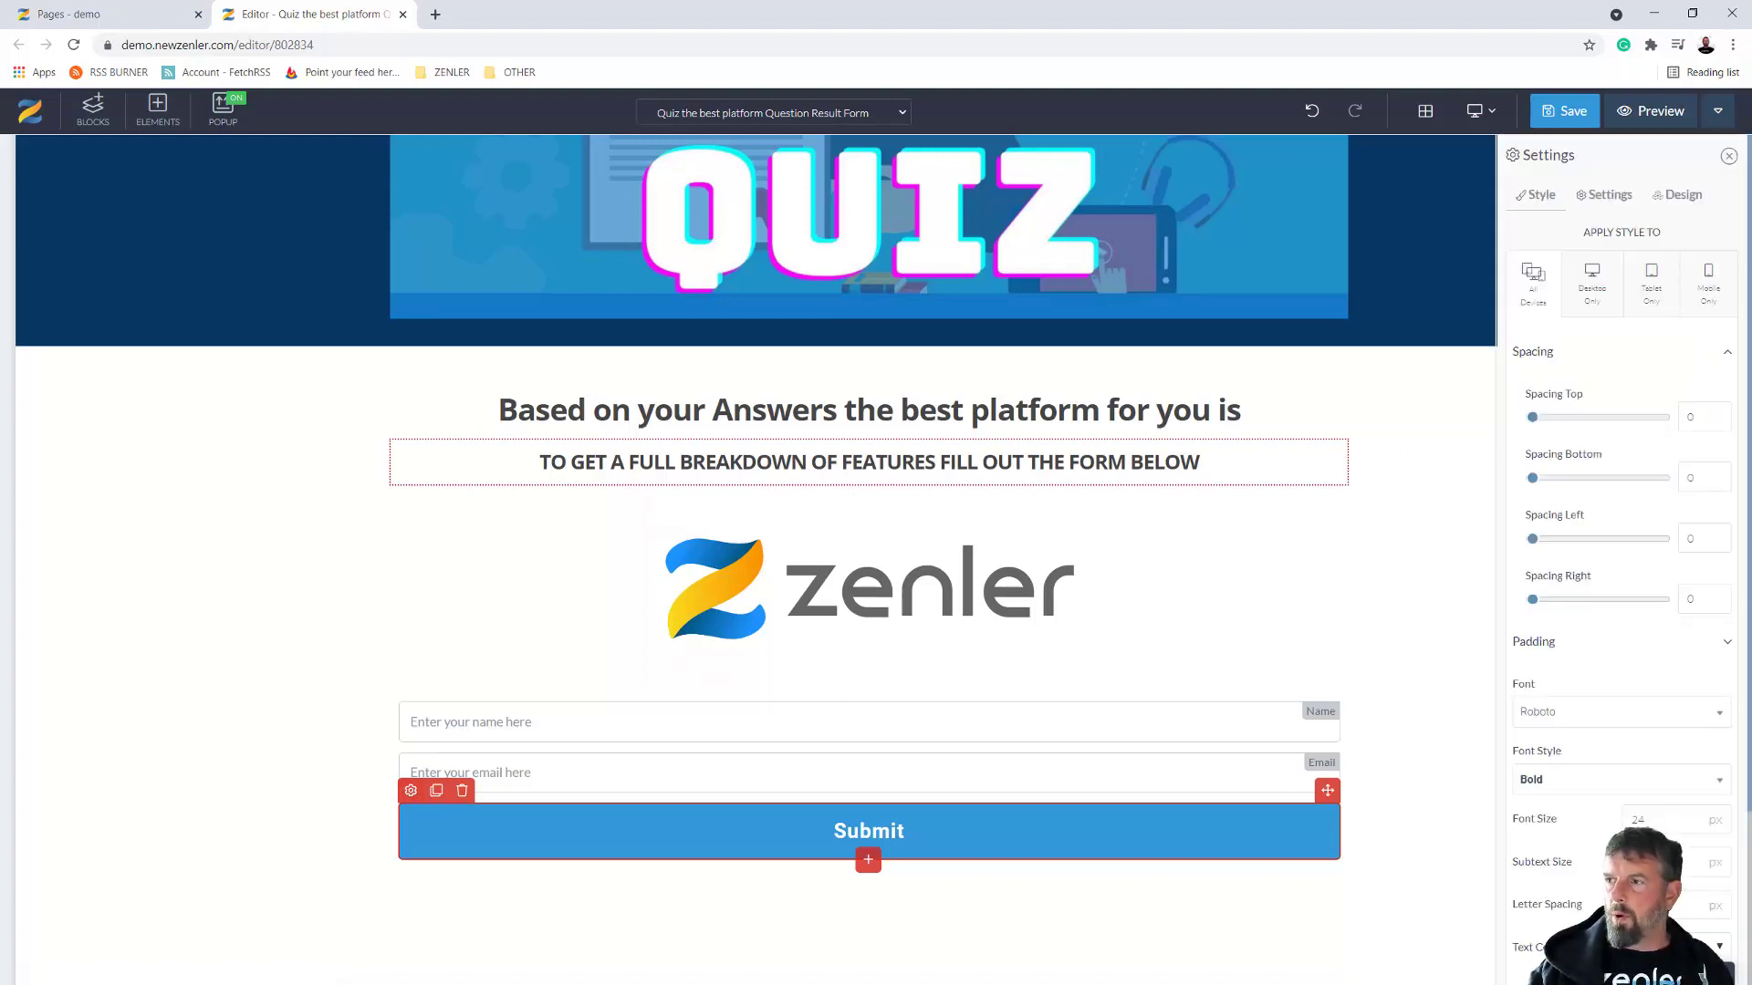
{"action": "key", "text": "alt+Tab"}
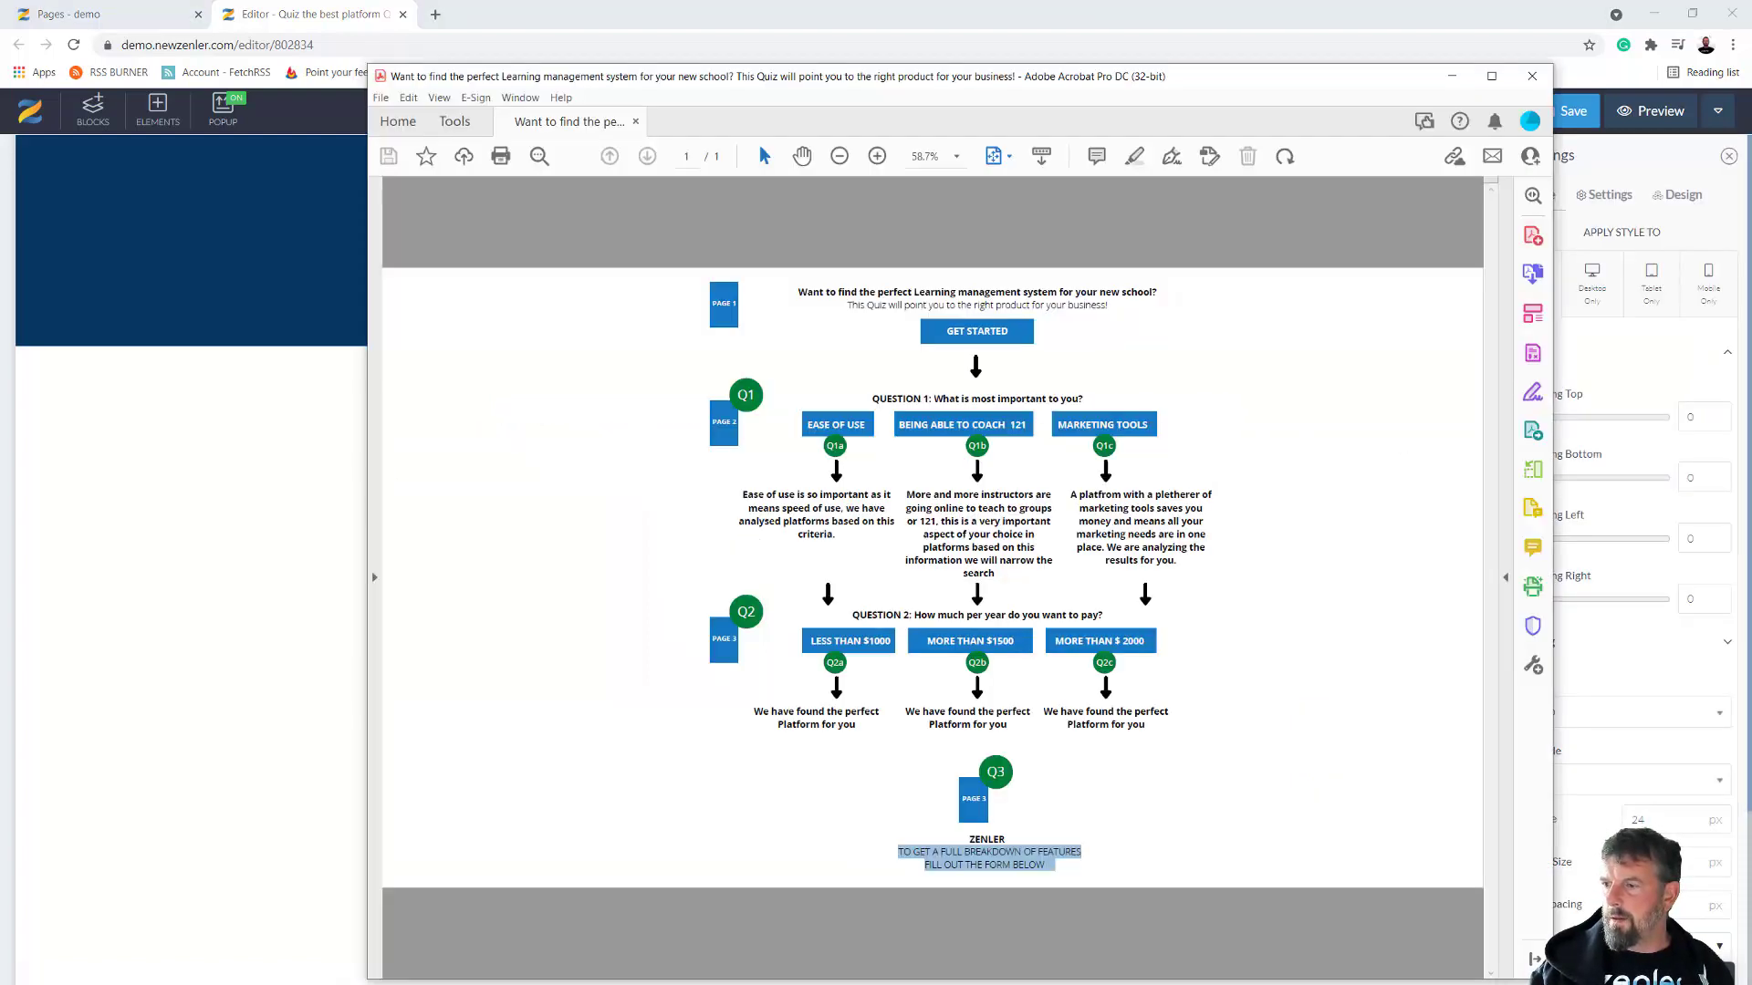
{"action": "left_click_drag", "start_coordinate": [794, 78], "coordinate": [1751, 346]}
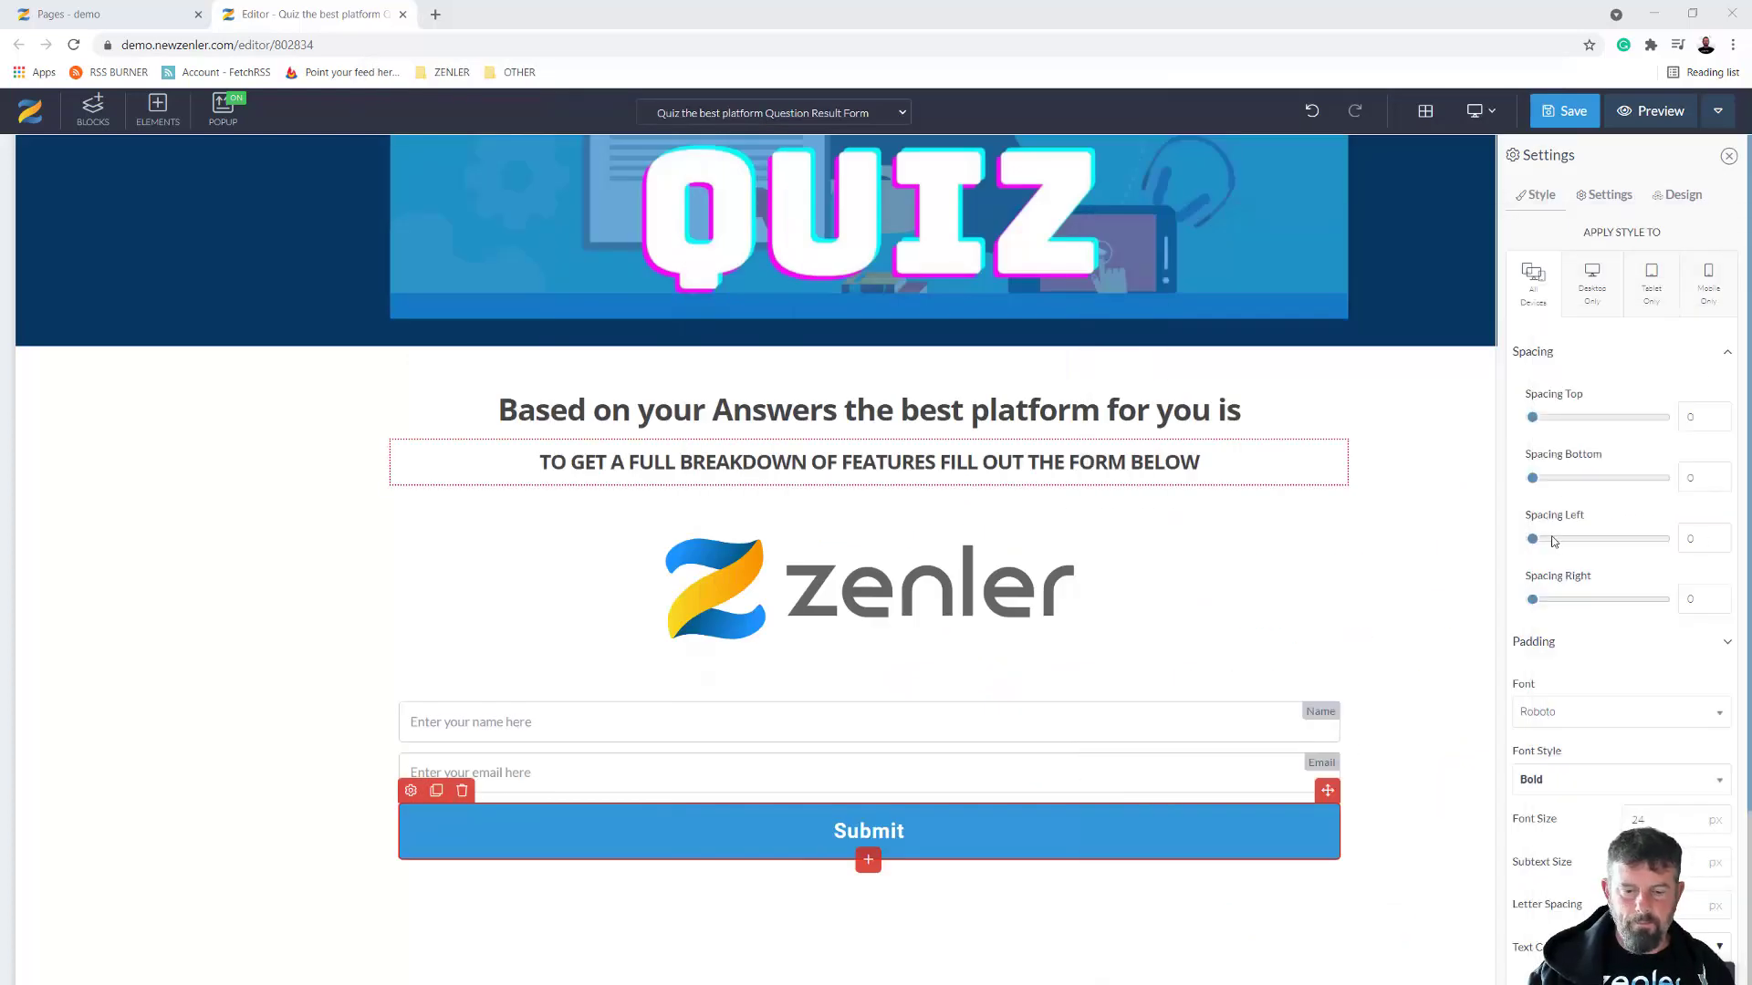
{"action": "left_click", "coordinate": [1542, 198]}
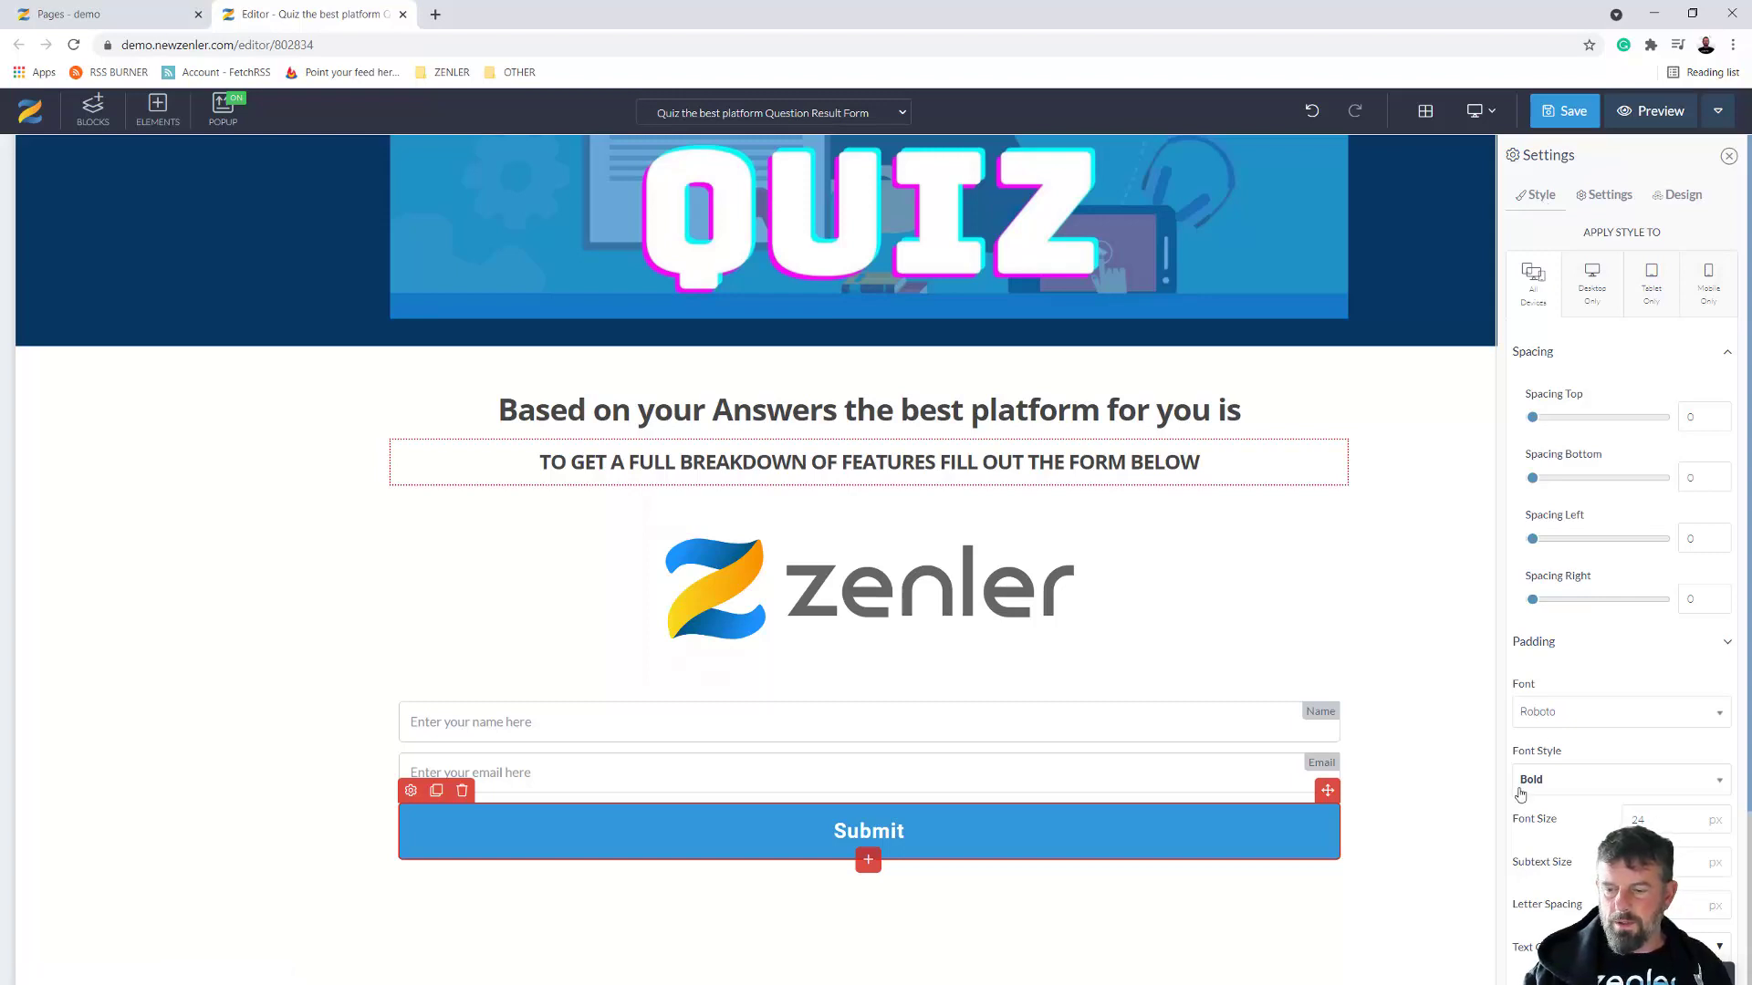
{"action": "scroll", "coordinate": [1521, 793], "scroll_direction": "down", "scroll_amount": 3}
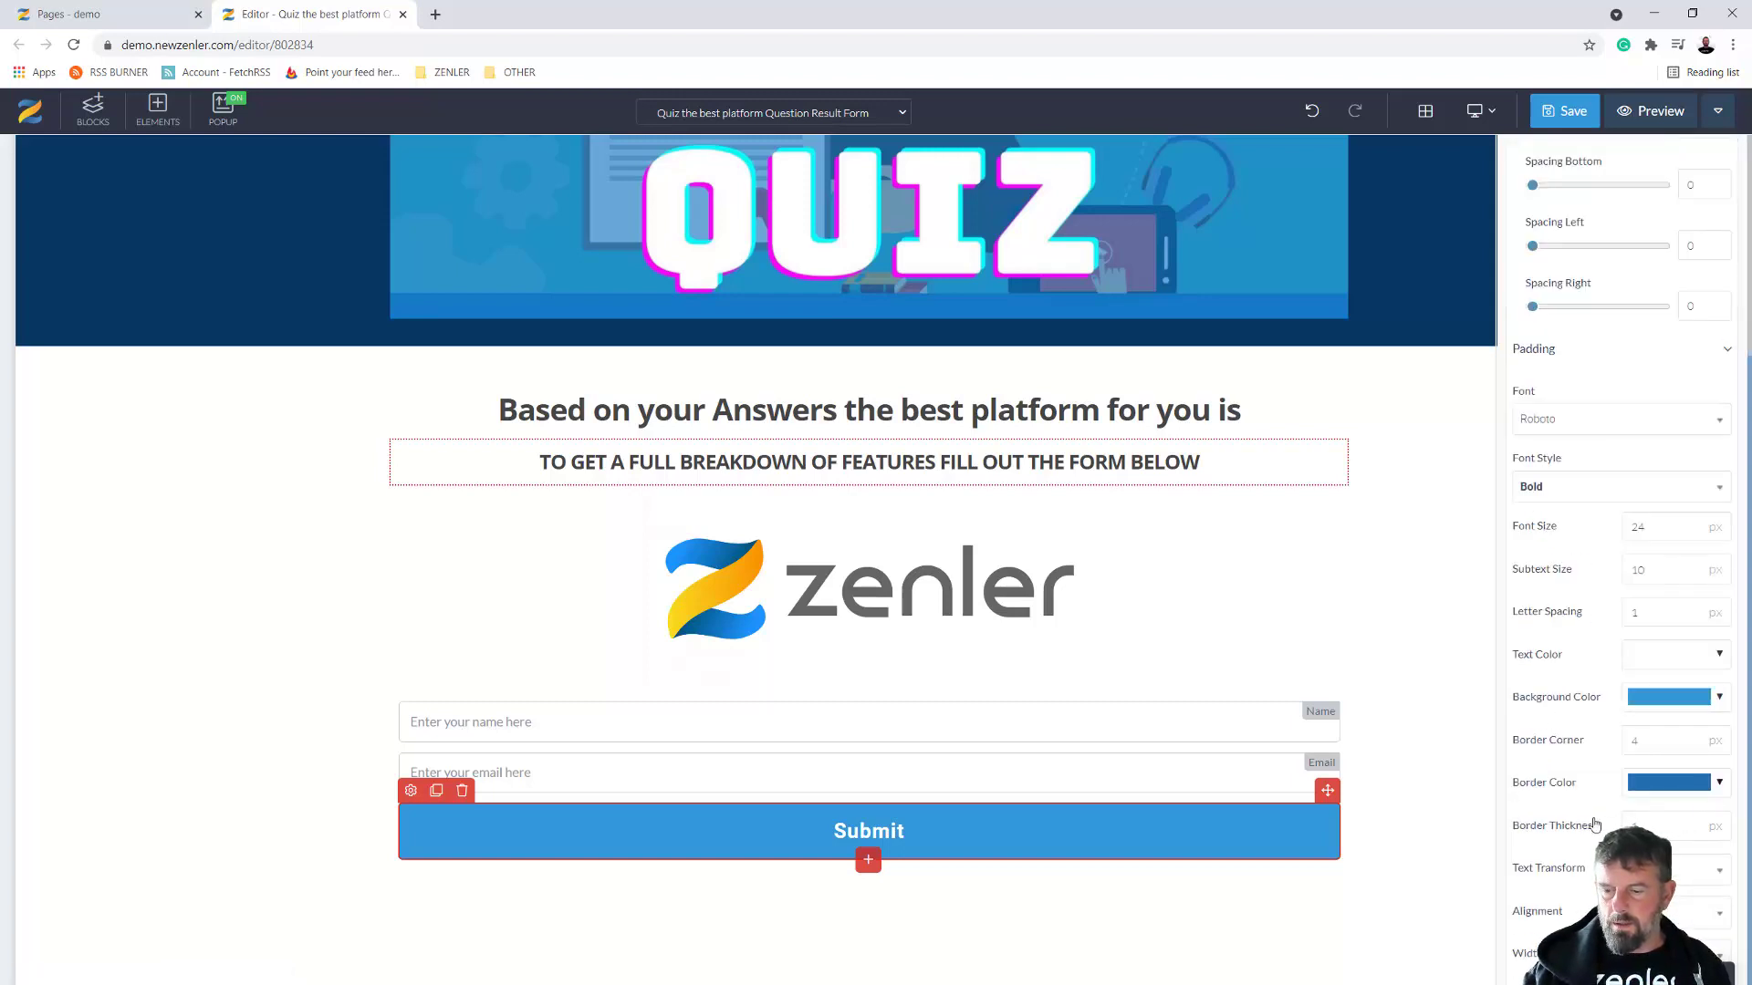
{"action": "left_click", "coordinate": [1721, 698]}
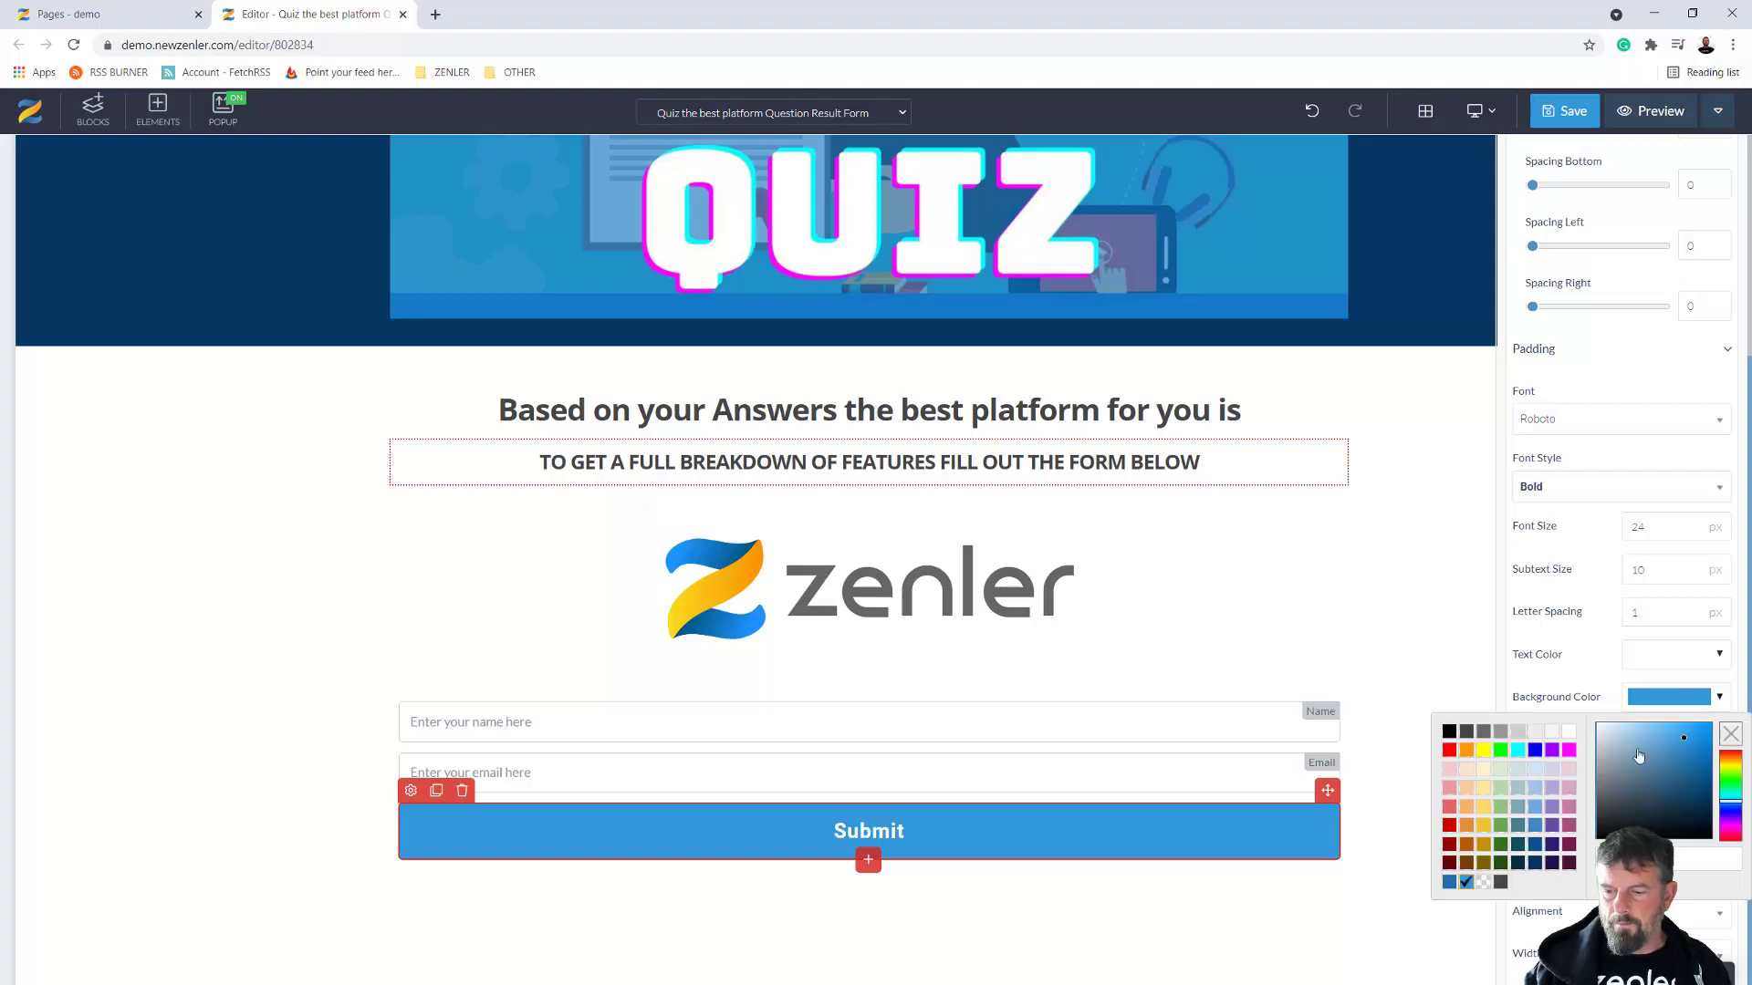
{"action": "left_click", "coordinate": [1501, 845]}
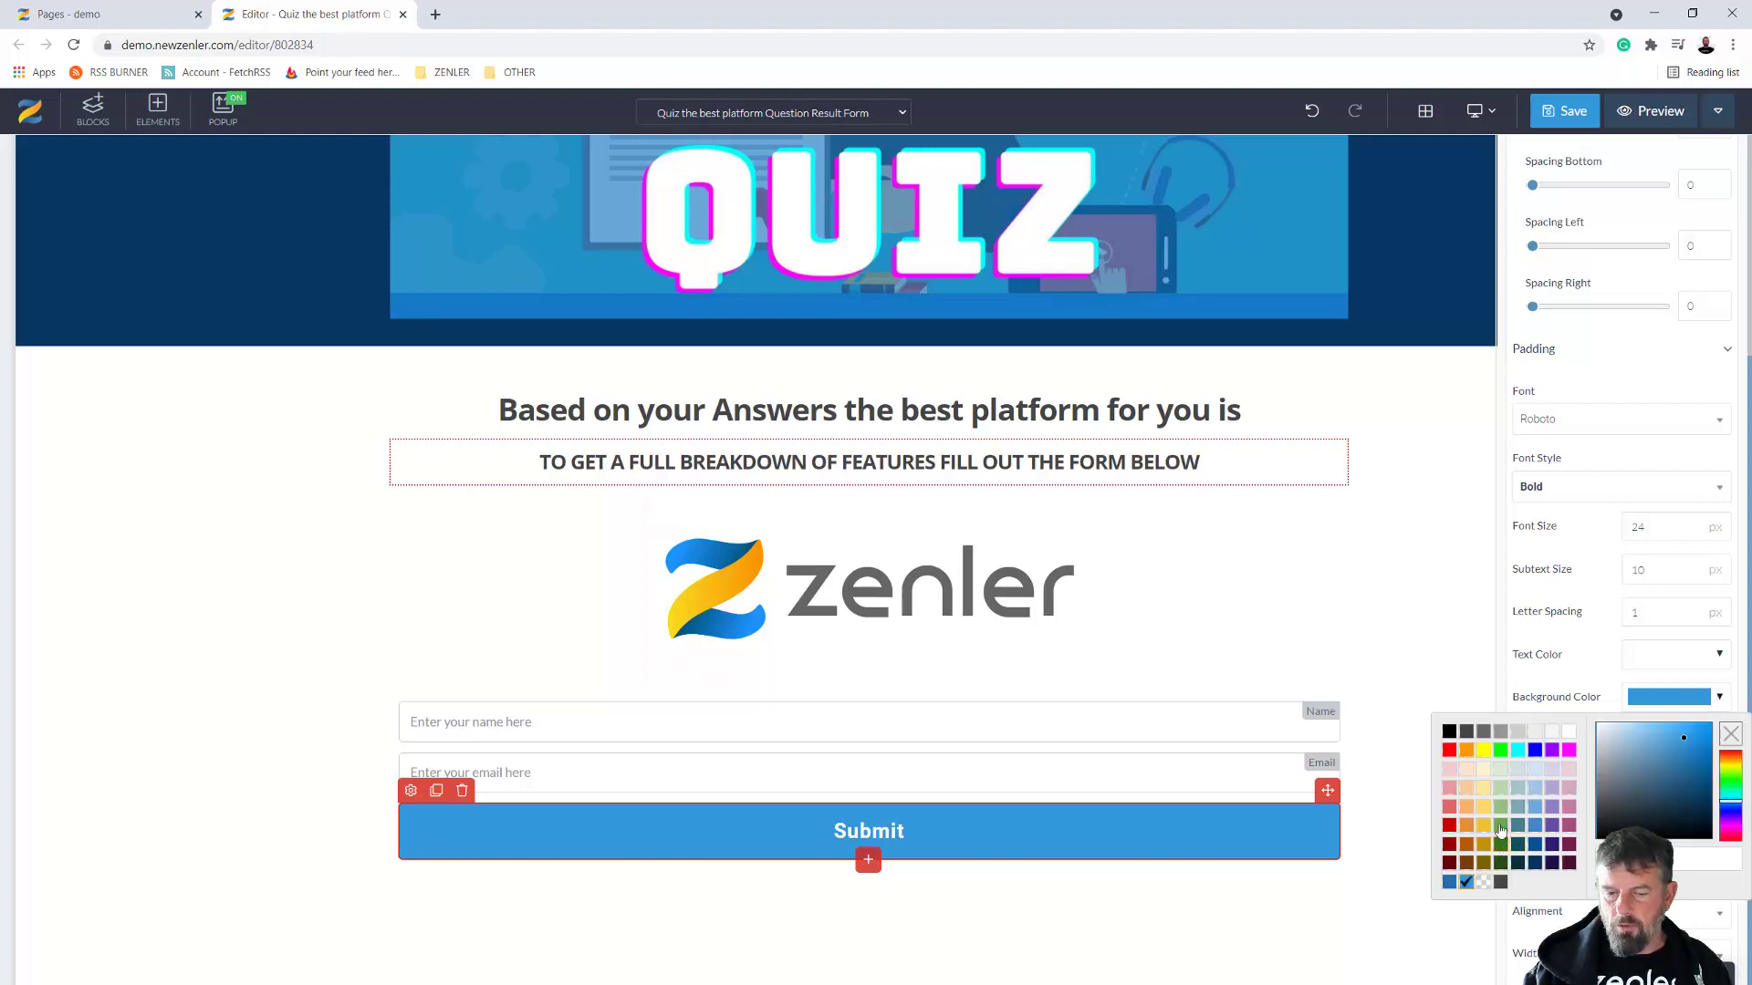
{"action": "left_click", "coordinate": [1571, 446]}
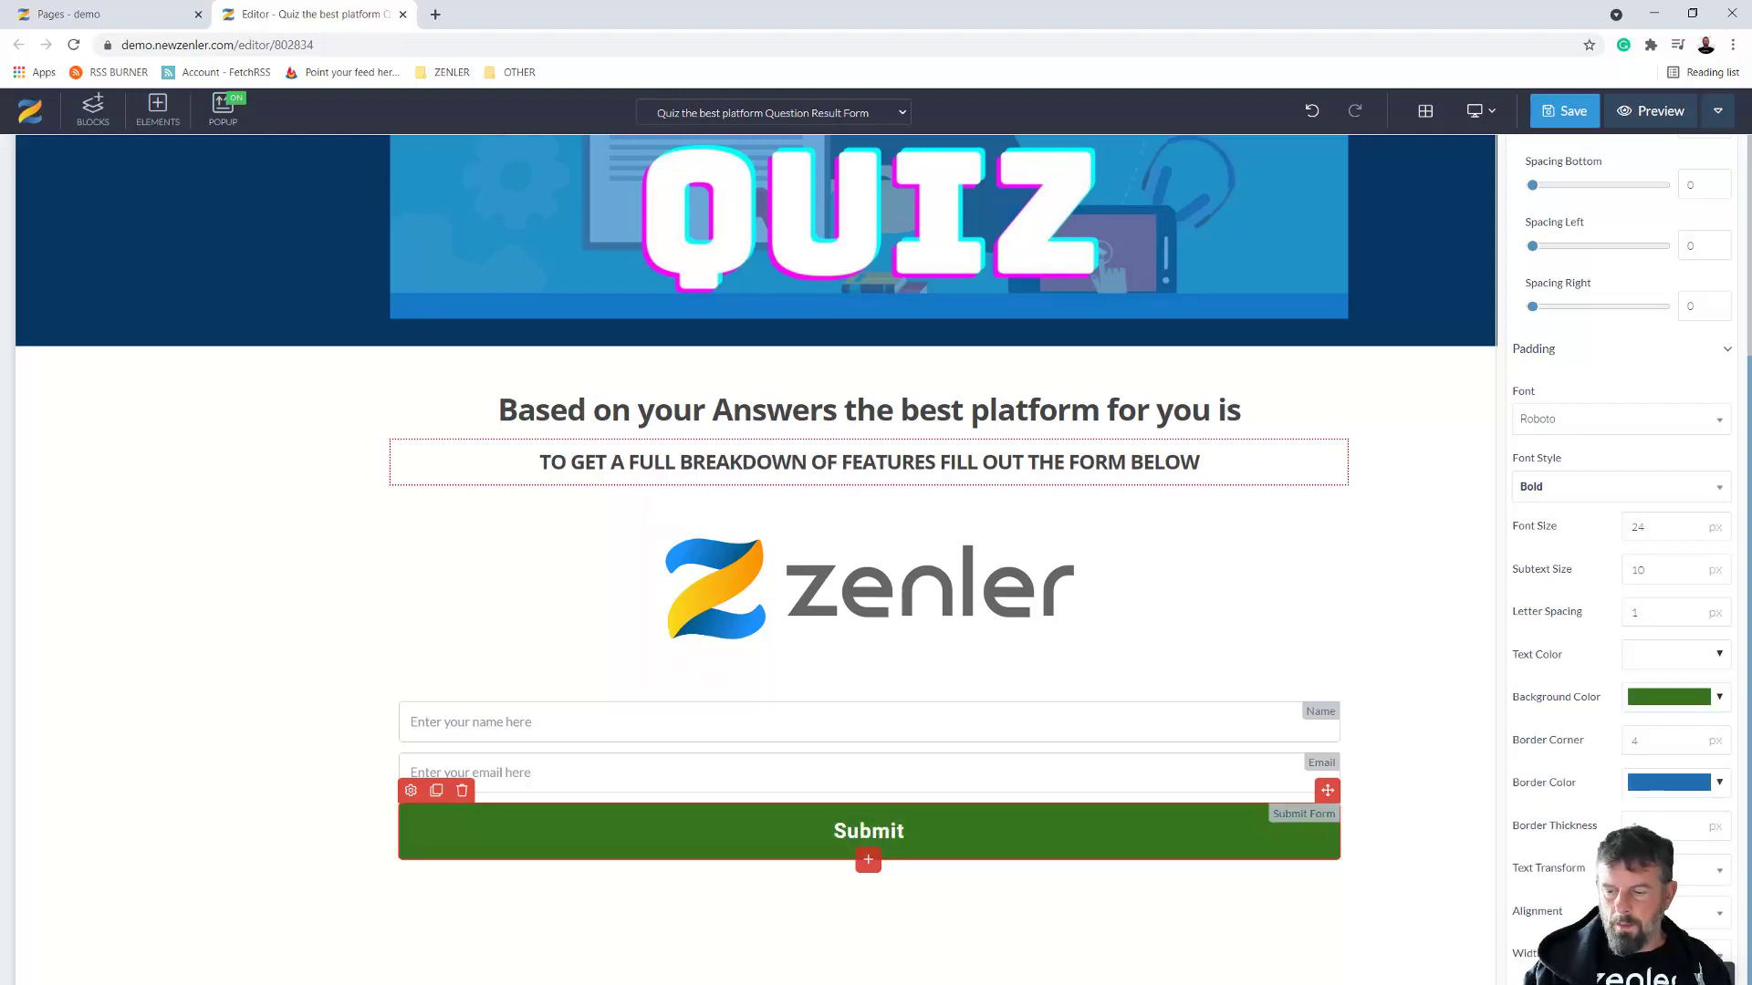
{"action": "left_click", "coordinate": [1652, 924]}
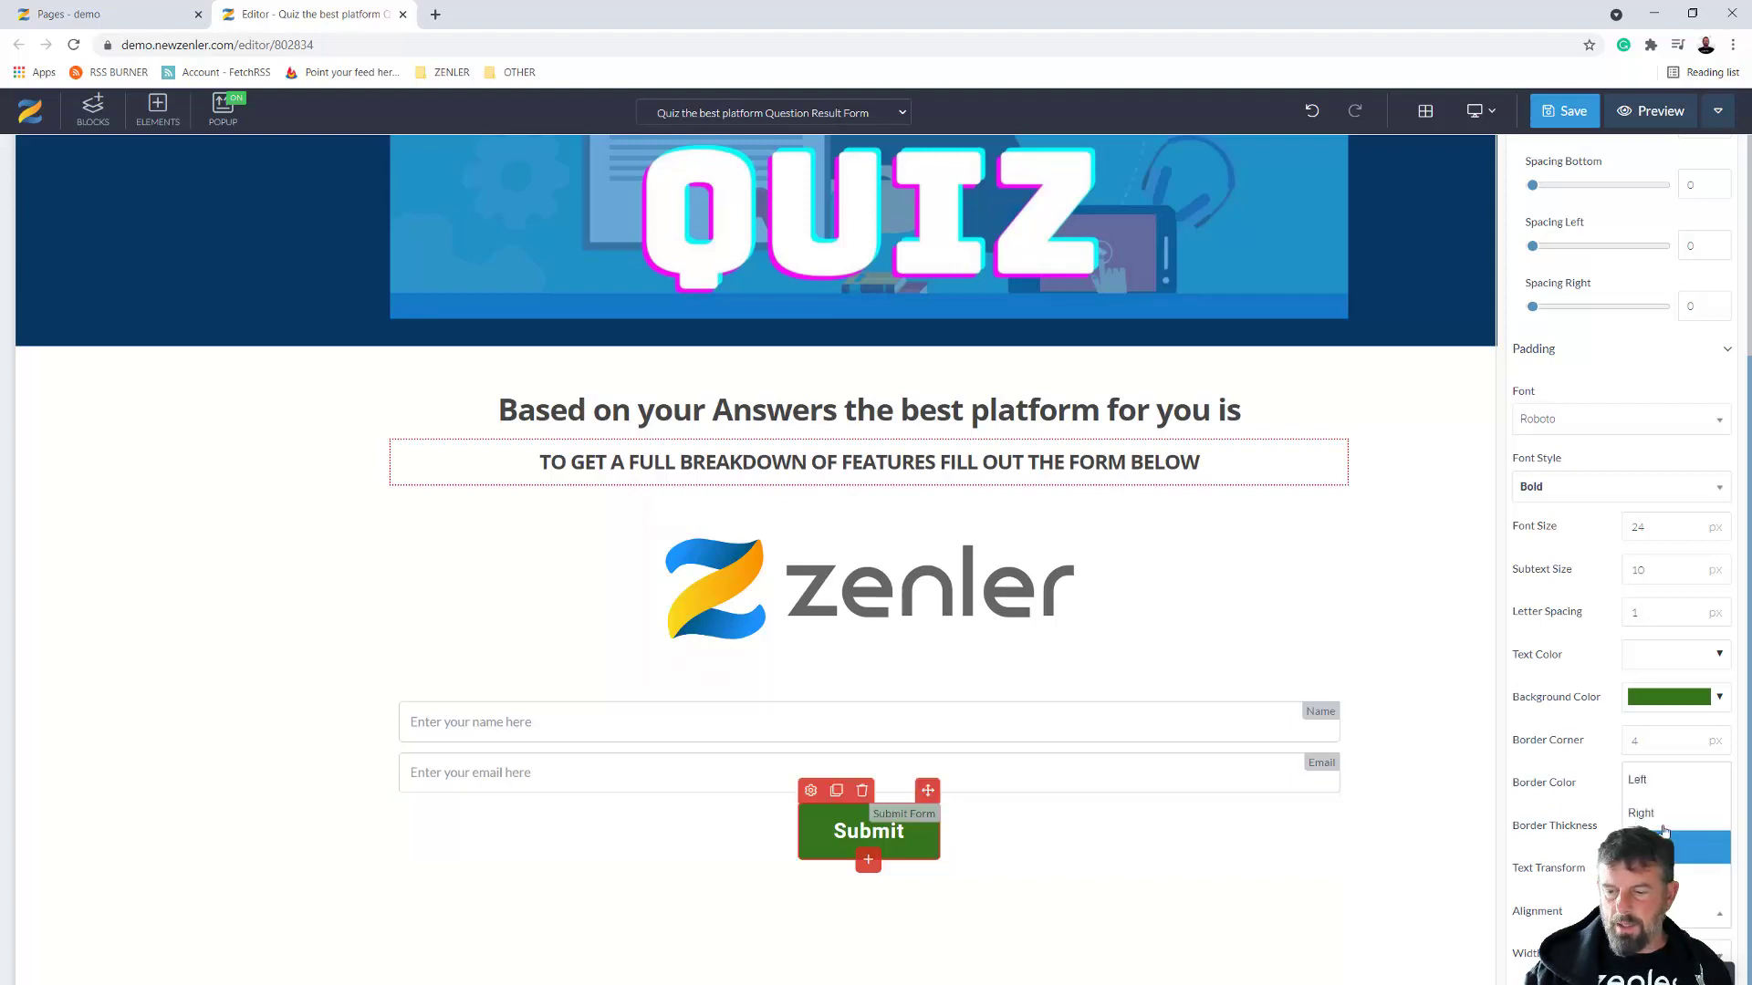
{"action": "left_click", "coordinate": [1638, 782]}
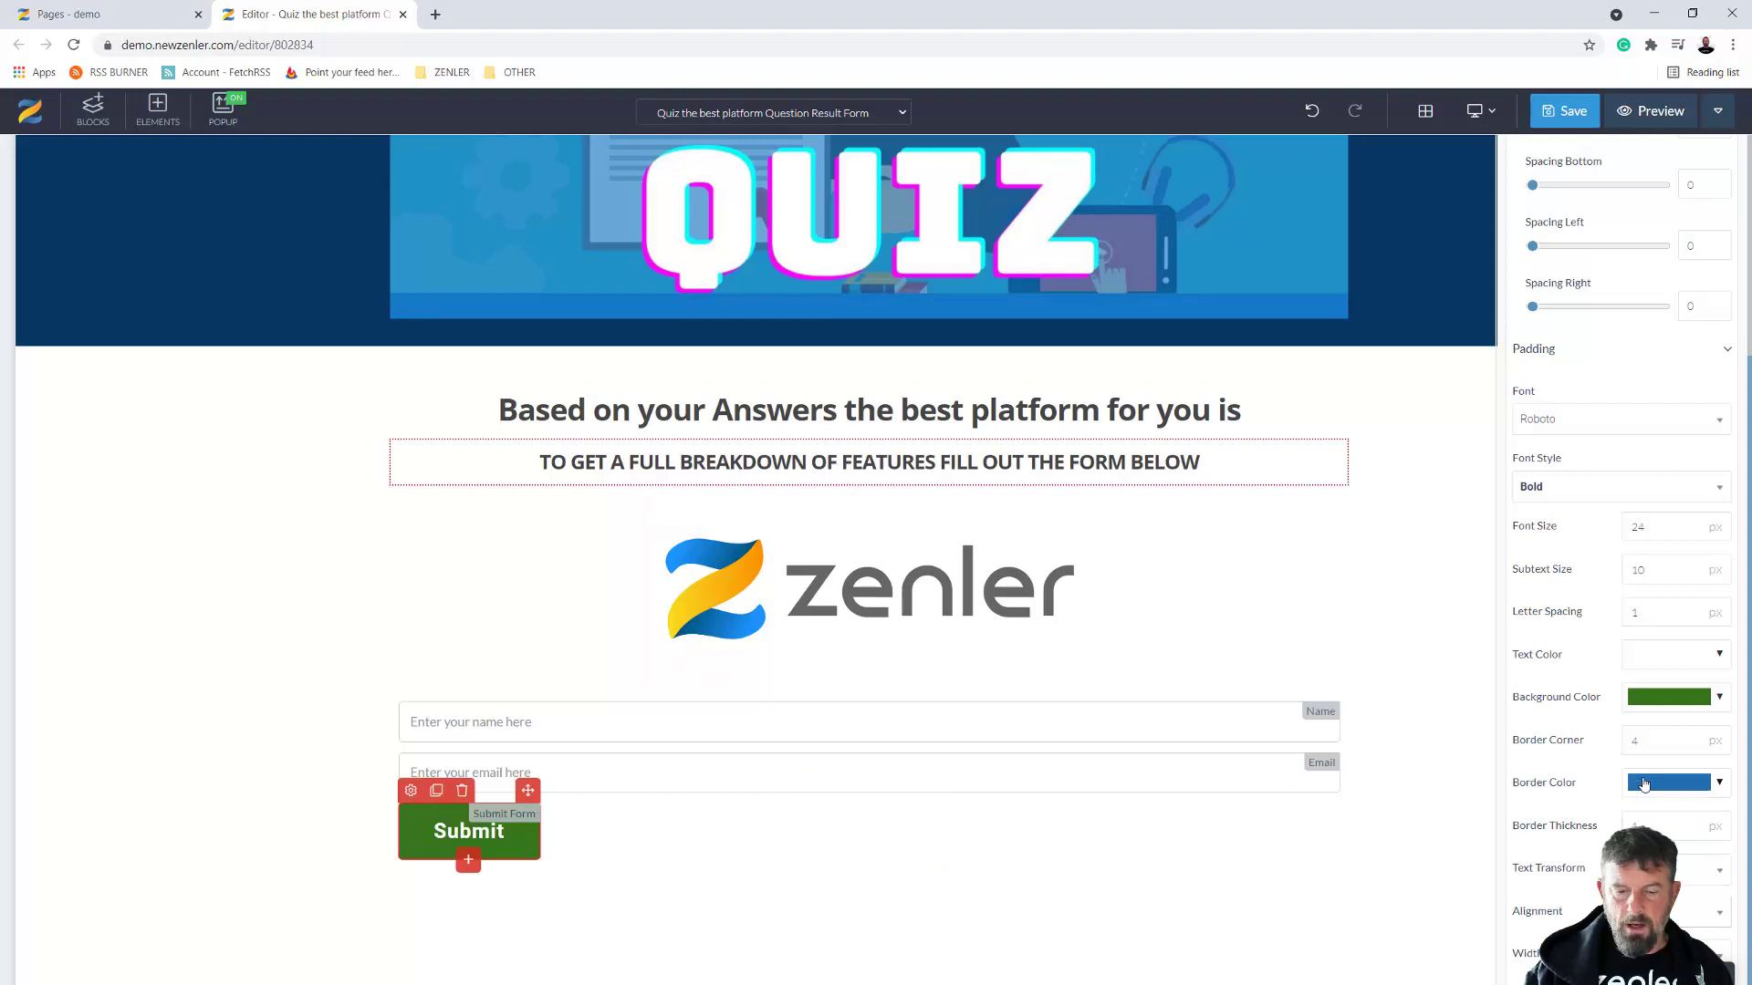
Change the Submit button's text to "GET YOUR FREE BREAKDOWN OF FEATURES ON THIS PLATFROM"
{"action": "scroll", "coordinate": [1610, 410], "scroll_direction": "up", "scroll_amount": 3}
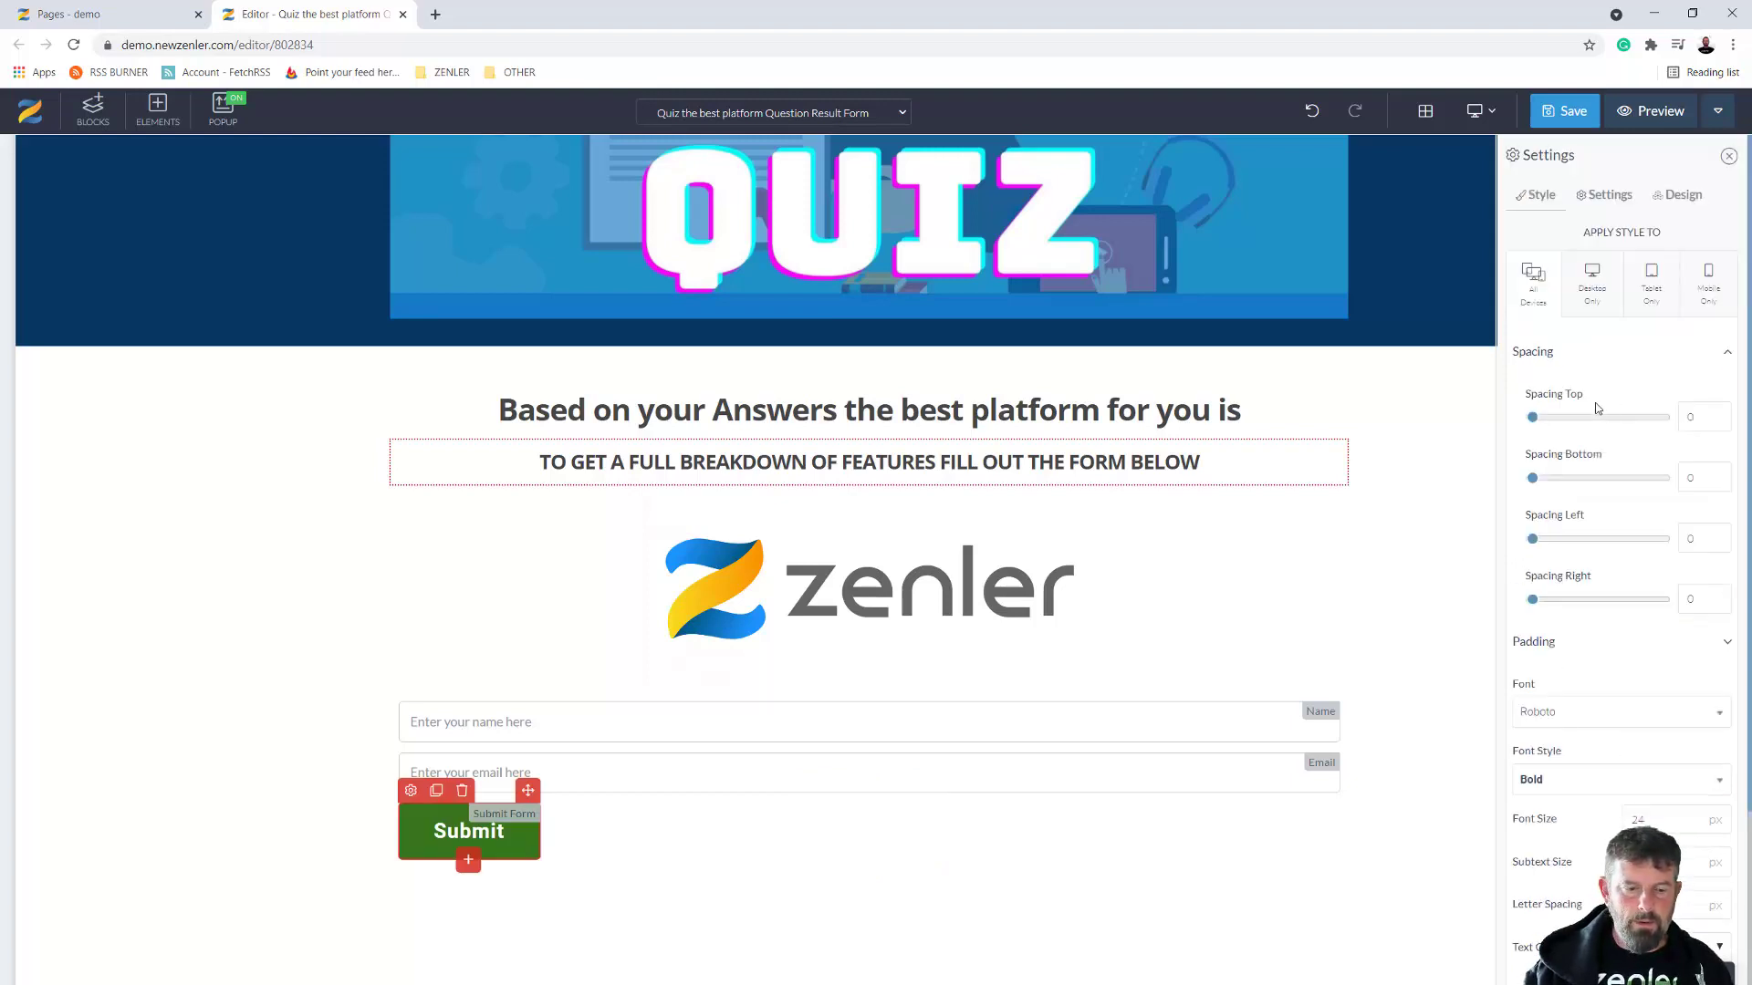
{"action": "left_click", "coordinate": [1610, 196]}
{"action": "left_click_drag", "start_coordinate": [1673, 237], "coordinate": [1601, 238]}
{"action": "type", "text": "G"}
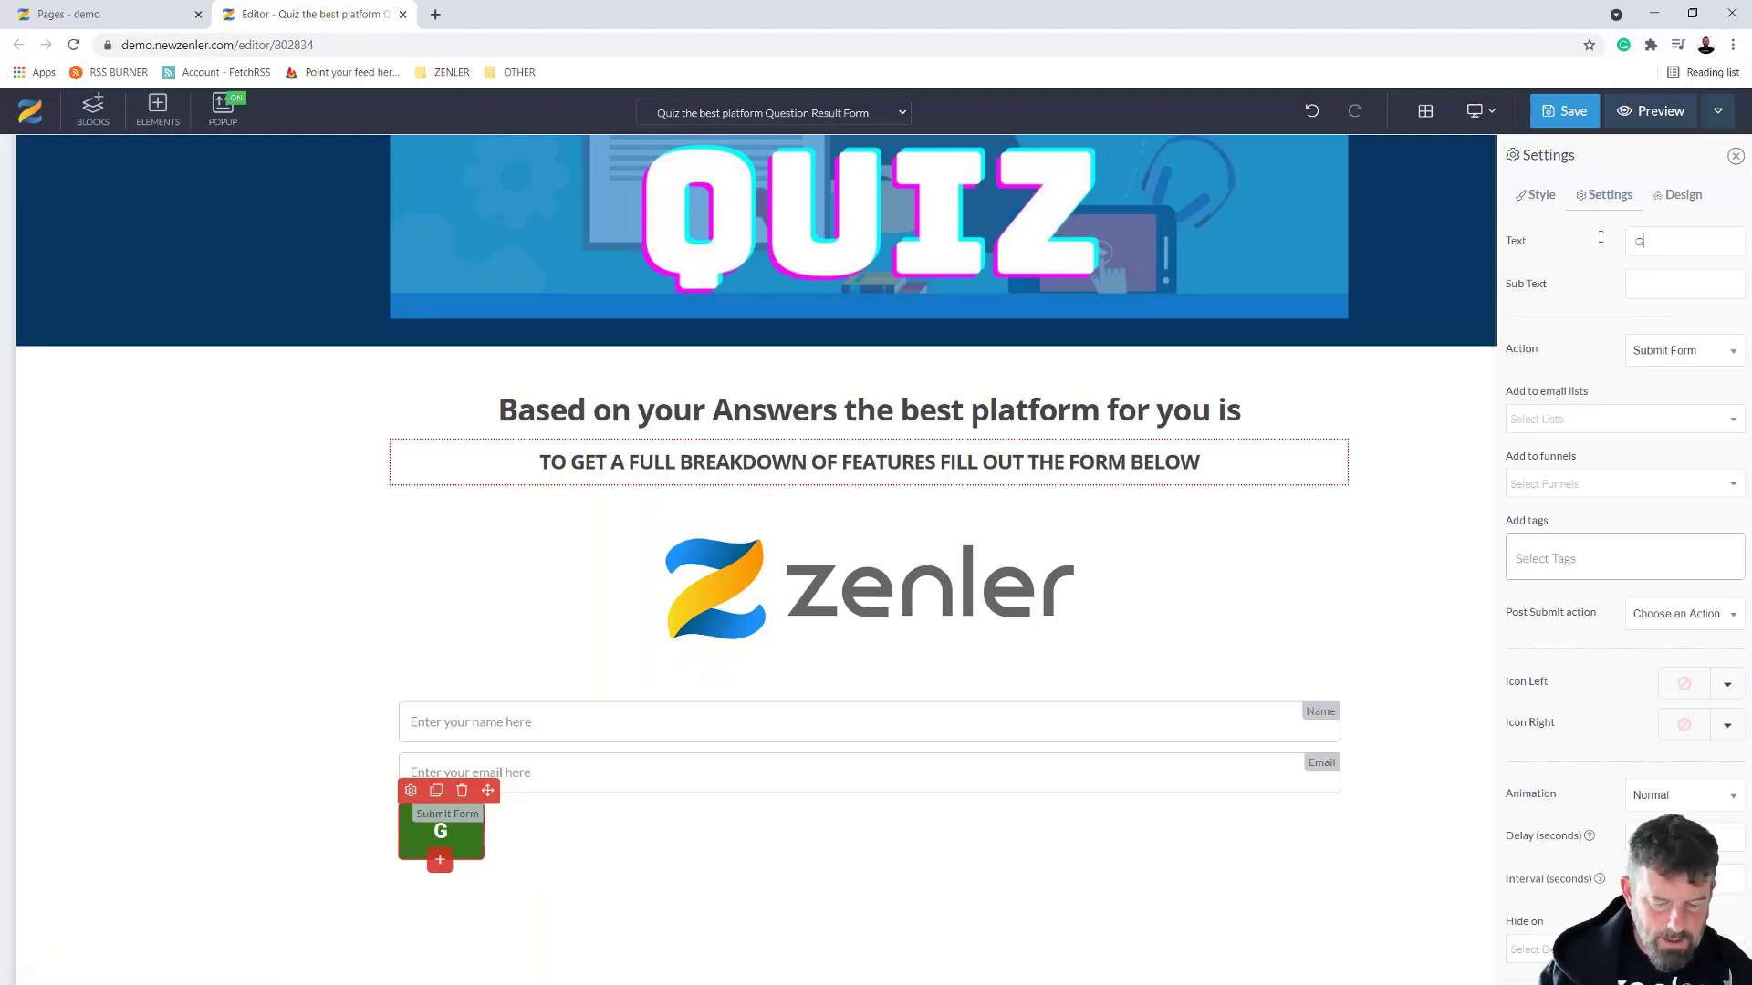
{"action": "type", "text": "ET YOU"}
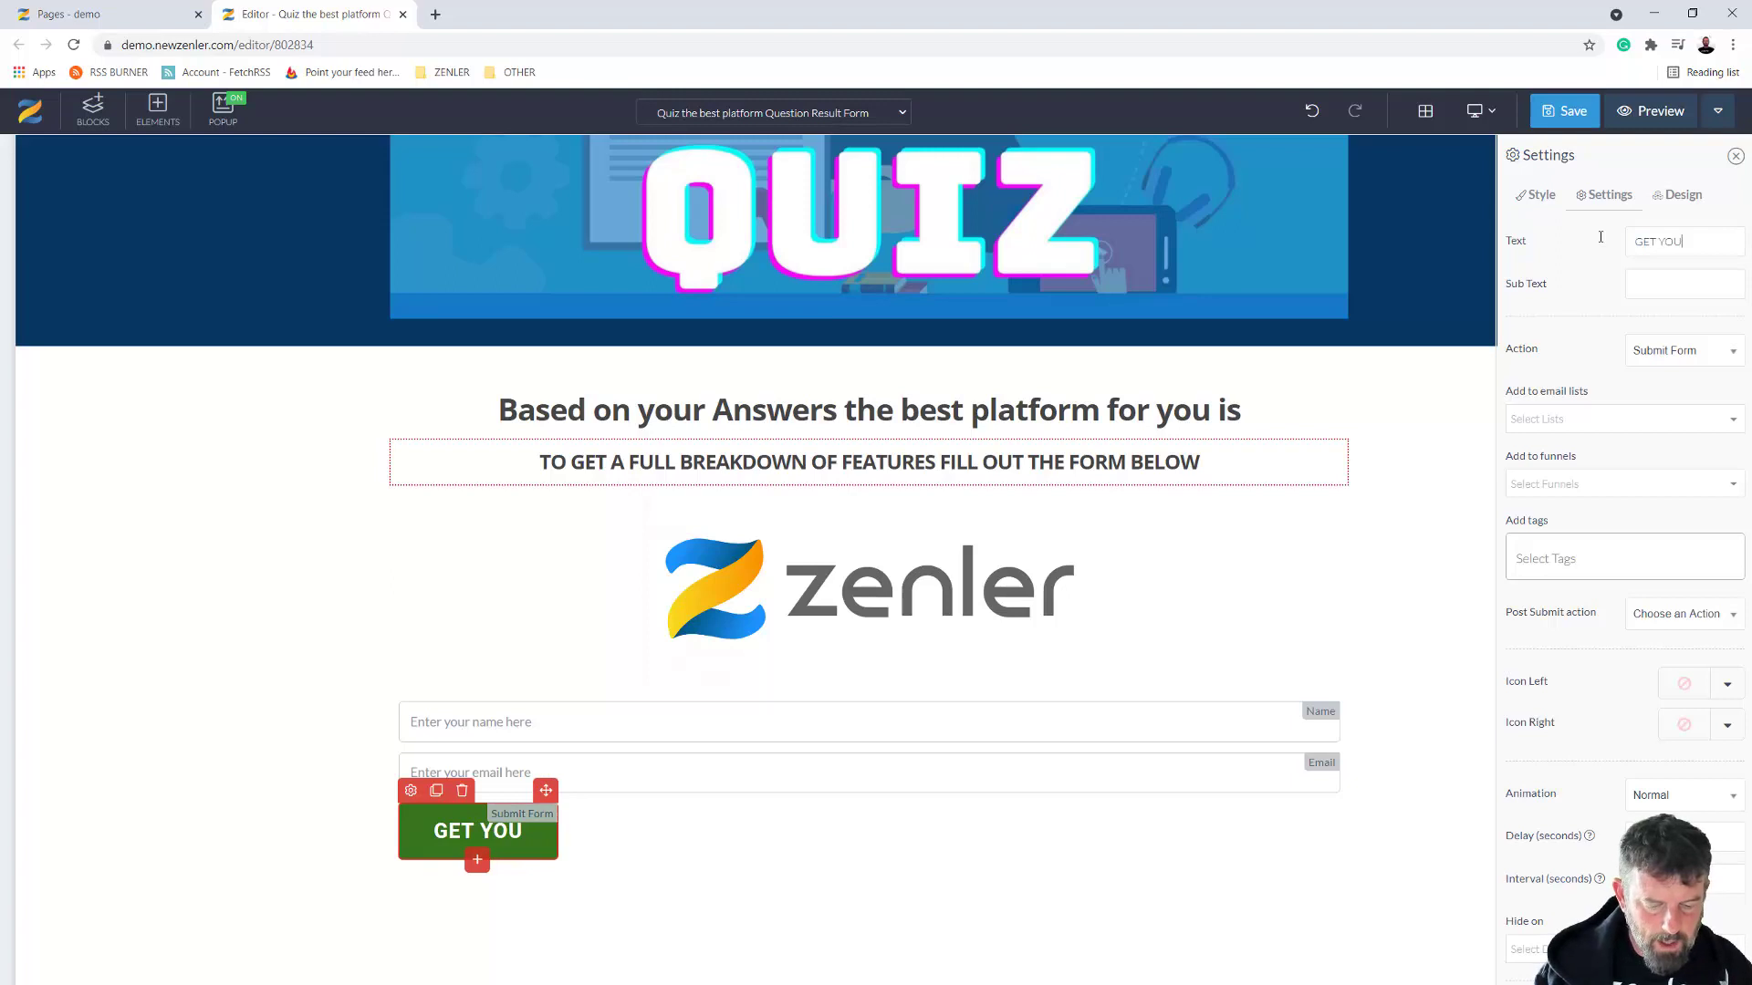
{"action": "type", "text": "R FREE BREA"}
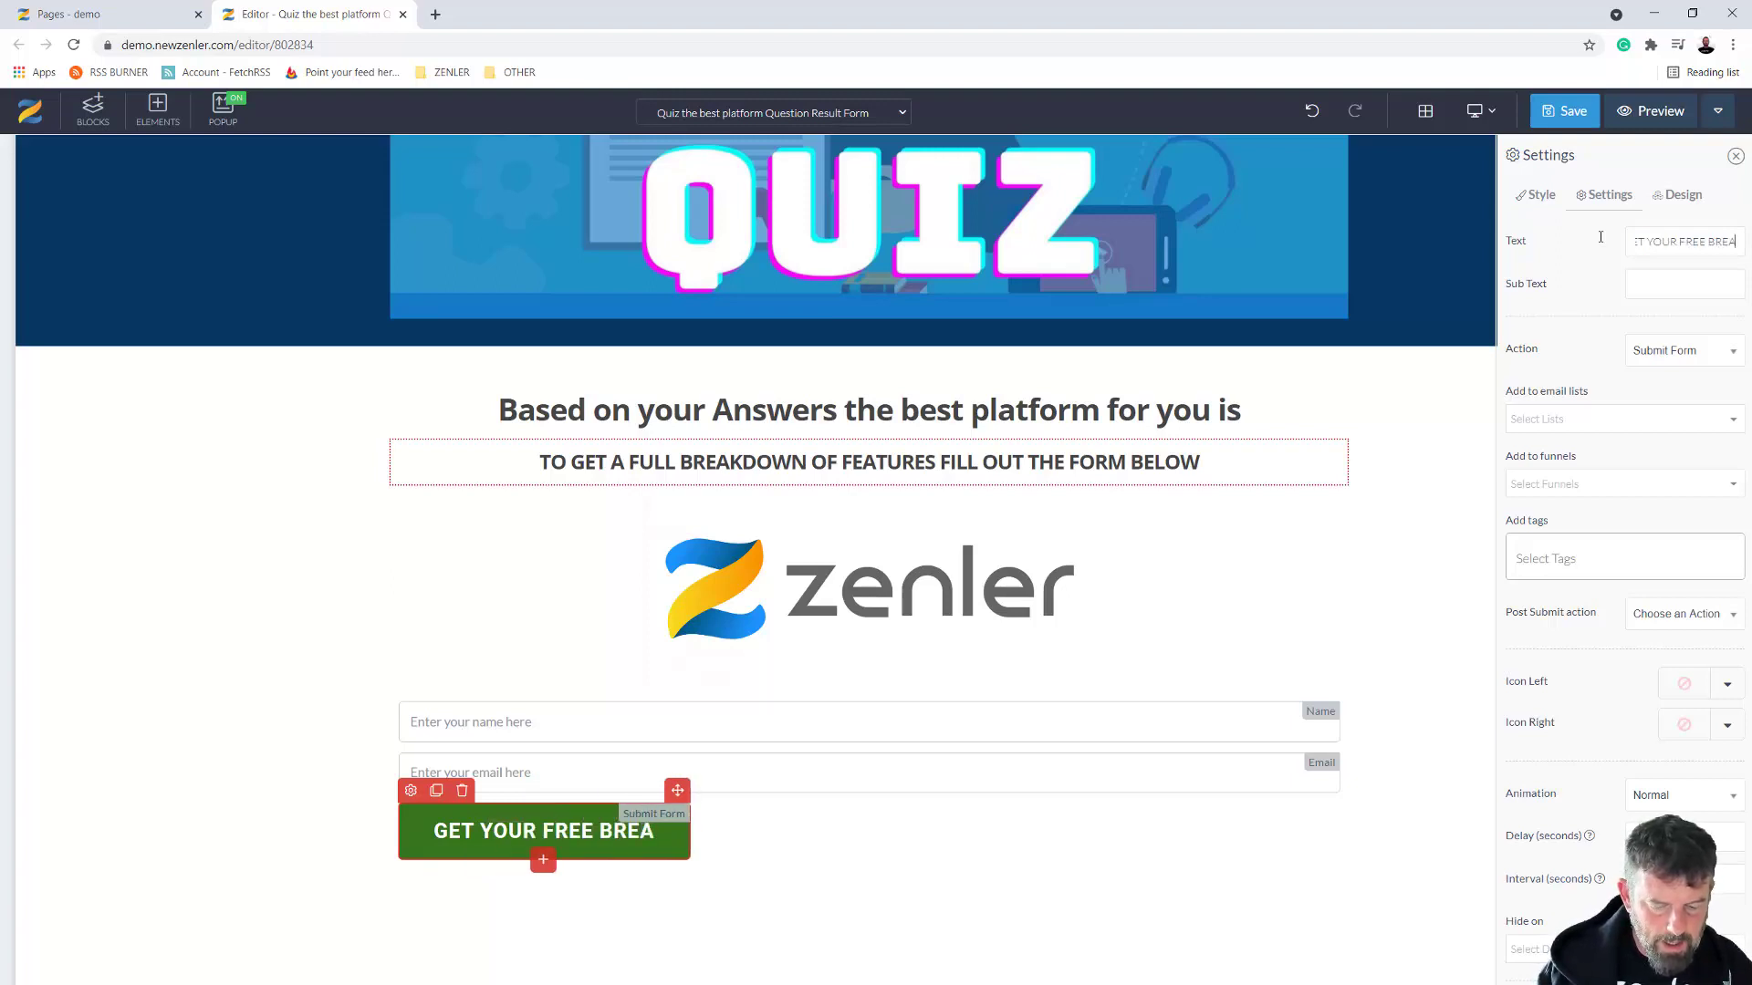
{"action": "type", "text": "KDOWN OF"}
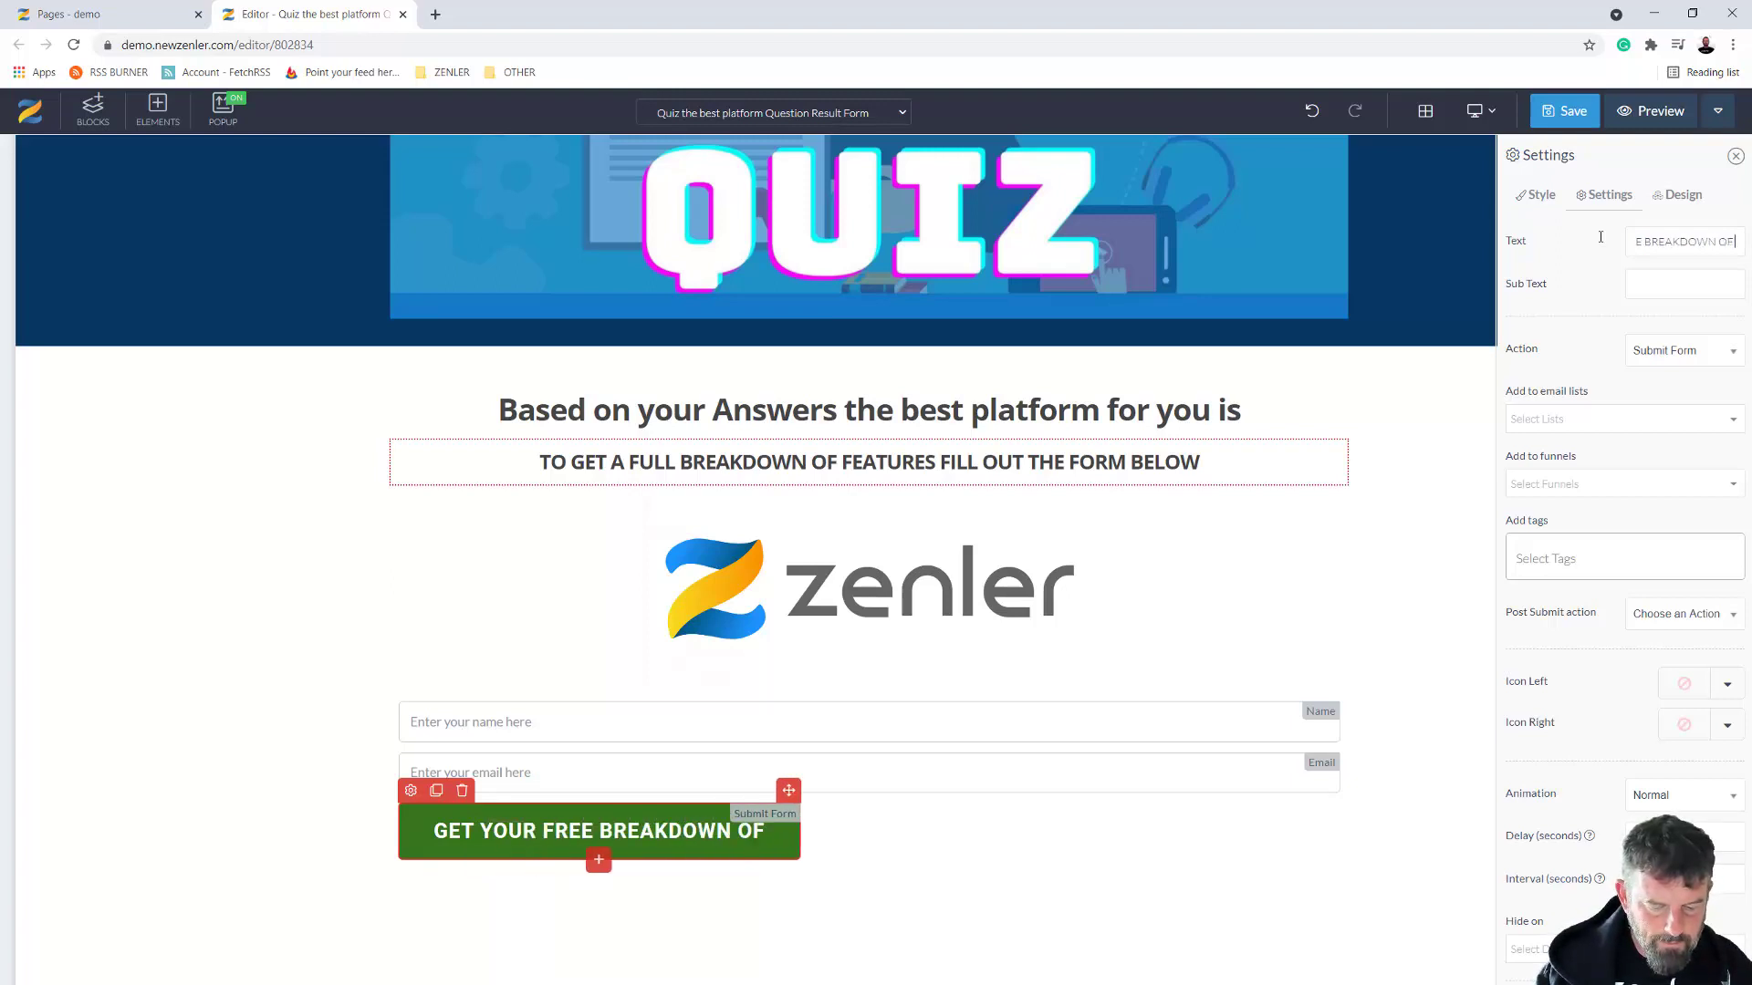
{"action": "type", "text": " FEATURES"}
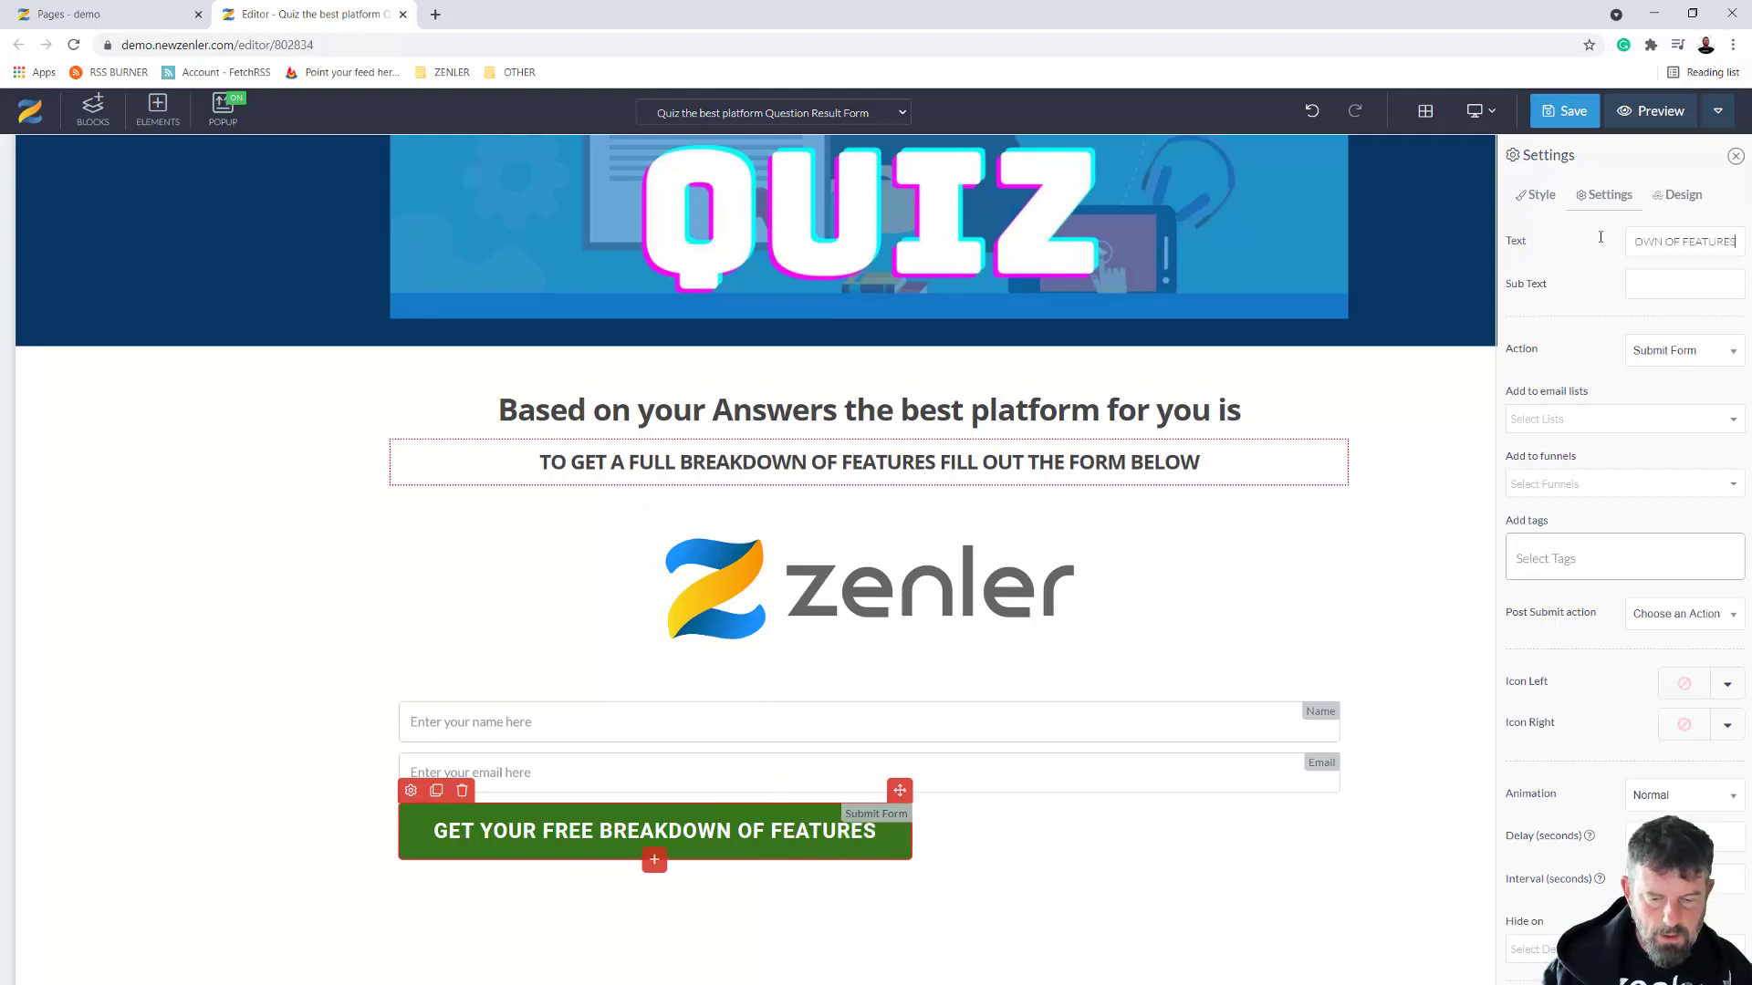
{"action": "type", "text": " ON TH"}
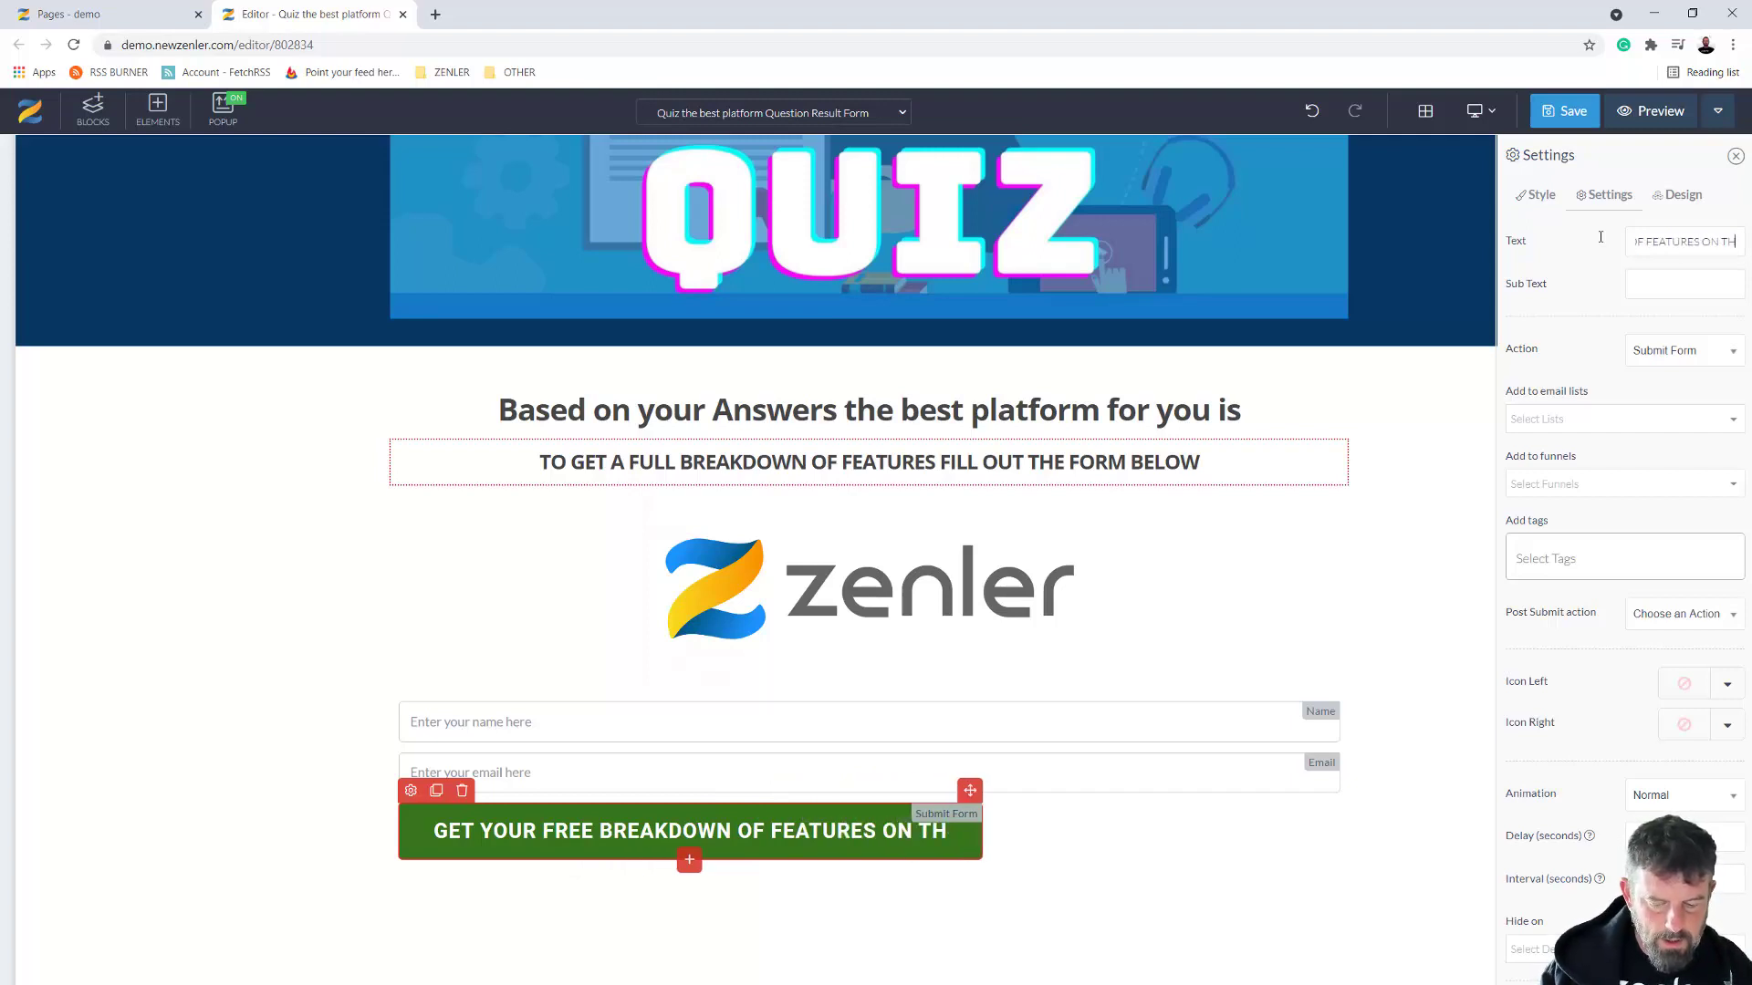
{"action": "type", "text": "IS PLATFROM"}
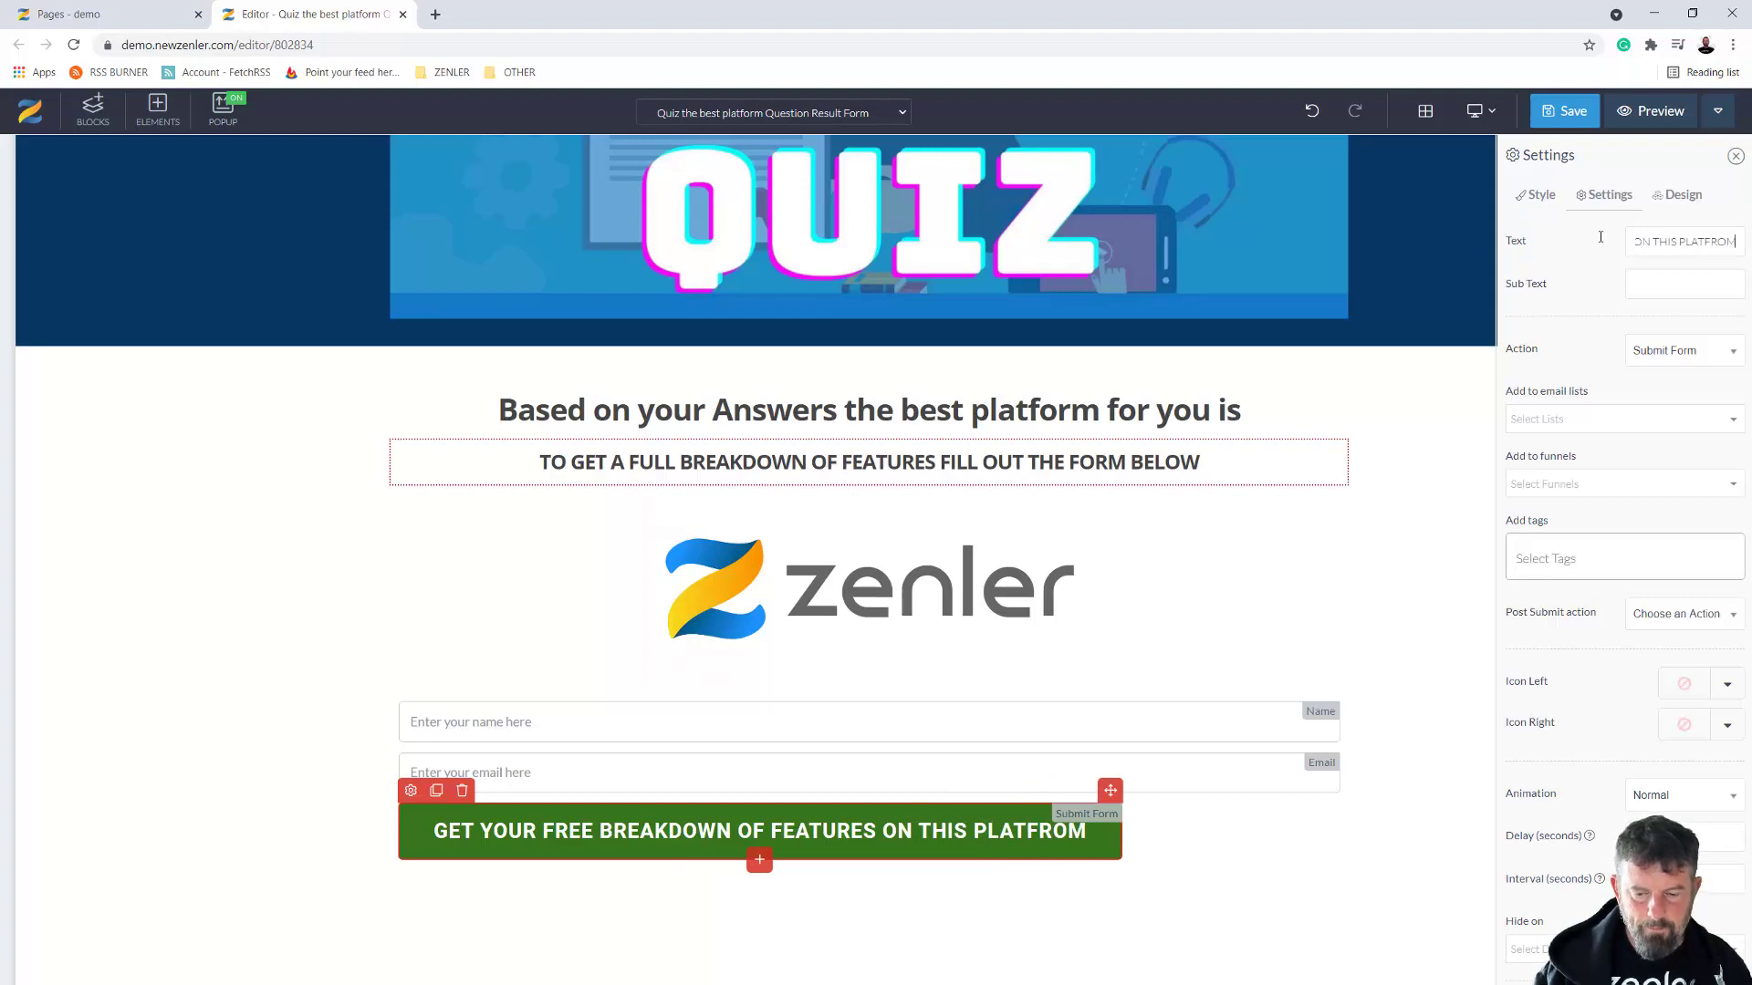
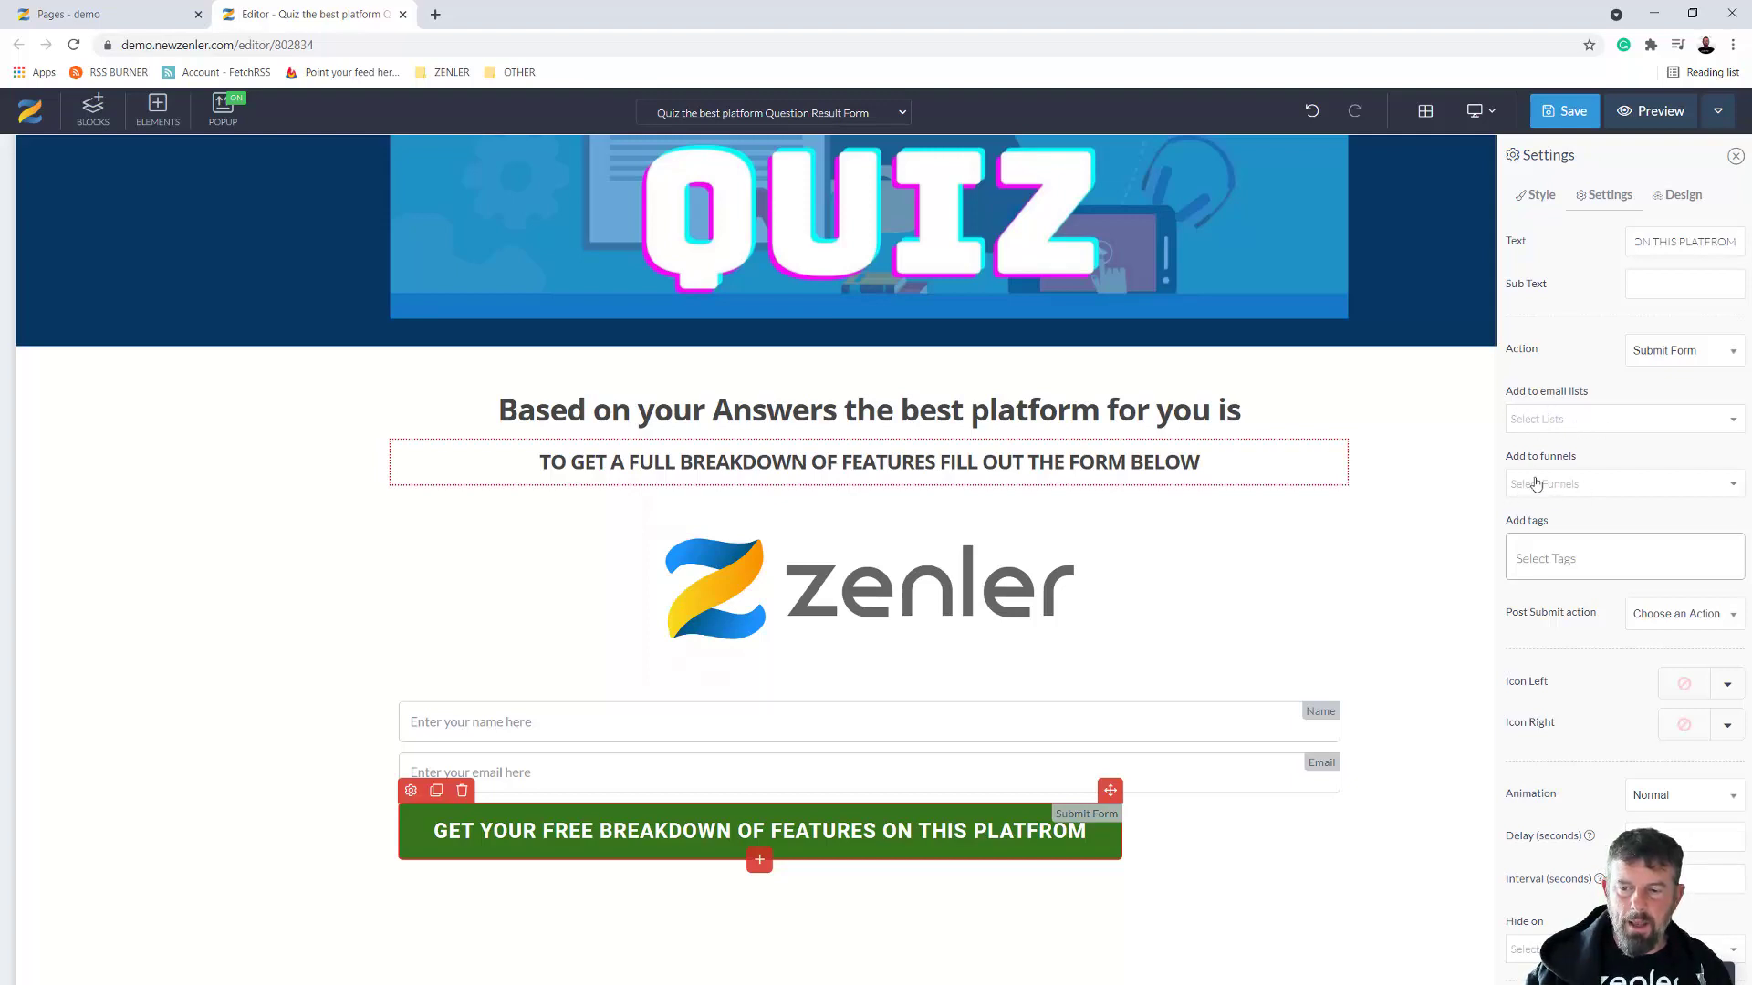
Add the tag FREEBIES to the form's submit button, leaving its post-submit action unchosen
{"action": "left_click", "coordinate": [1535, 554]}
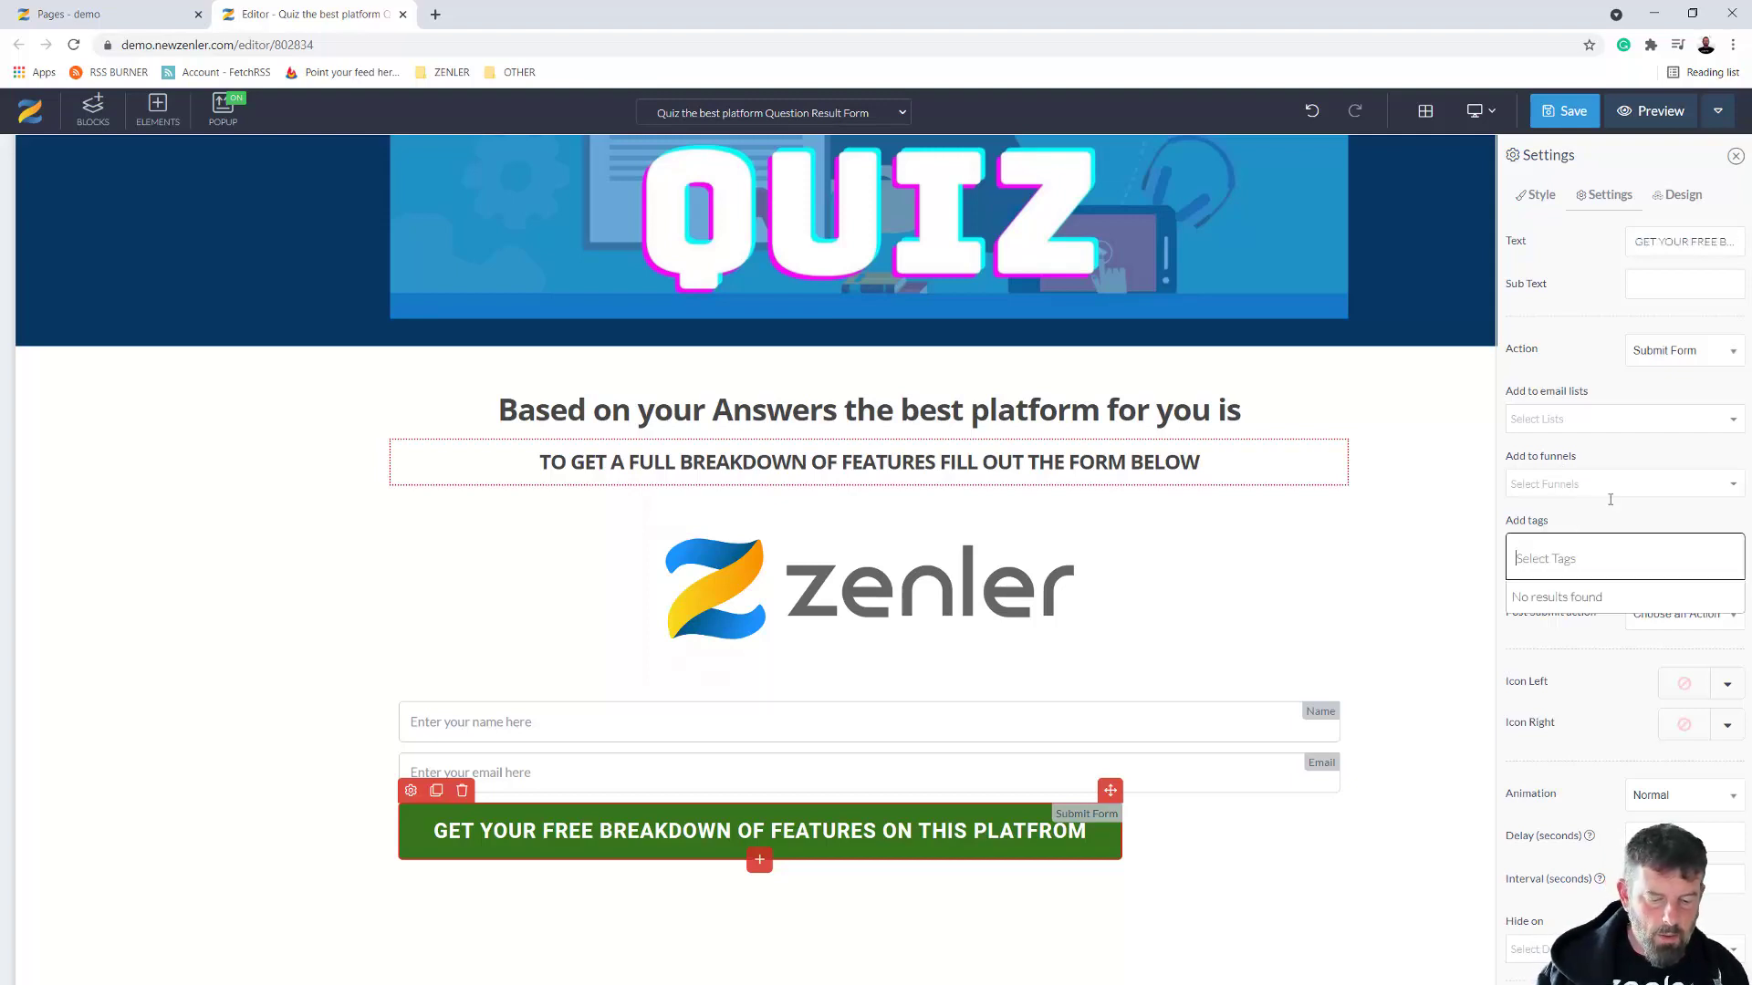
{"action": "type", "text": "FREEBIES"}
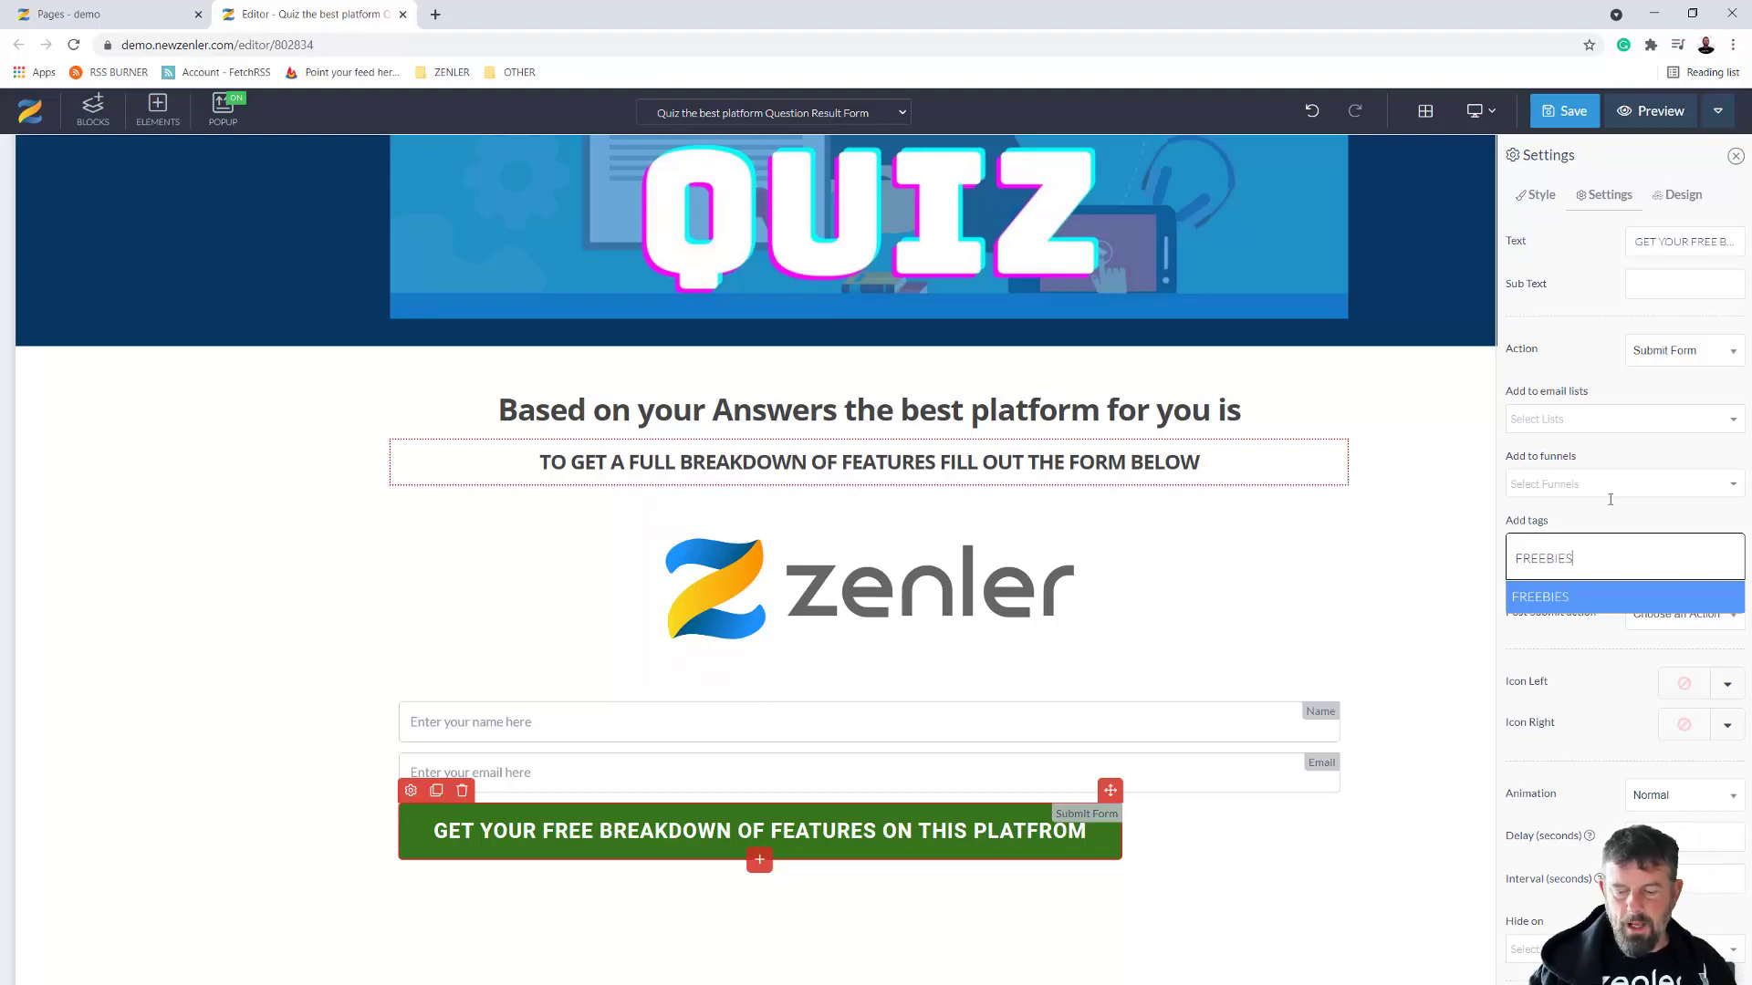
{"action": "key", "text": "Return"}
{"action": "left_click", "coordinate": [1520, 554]}
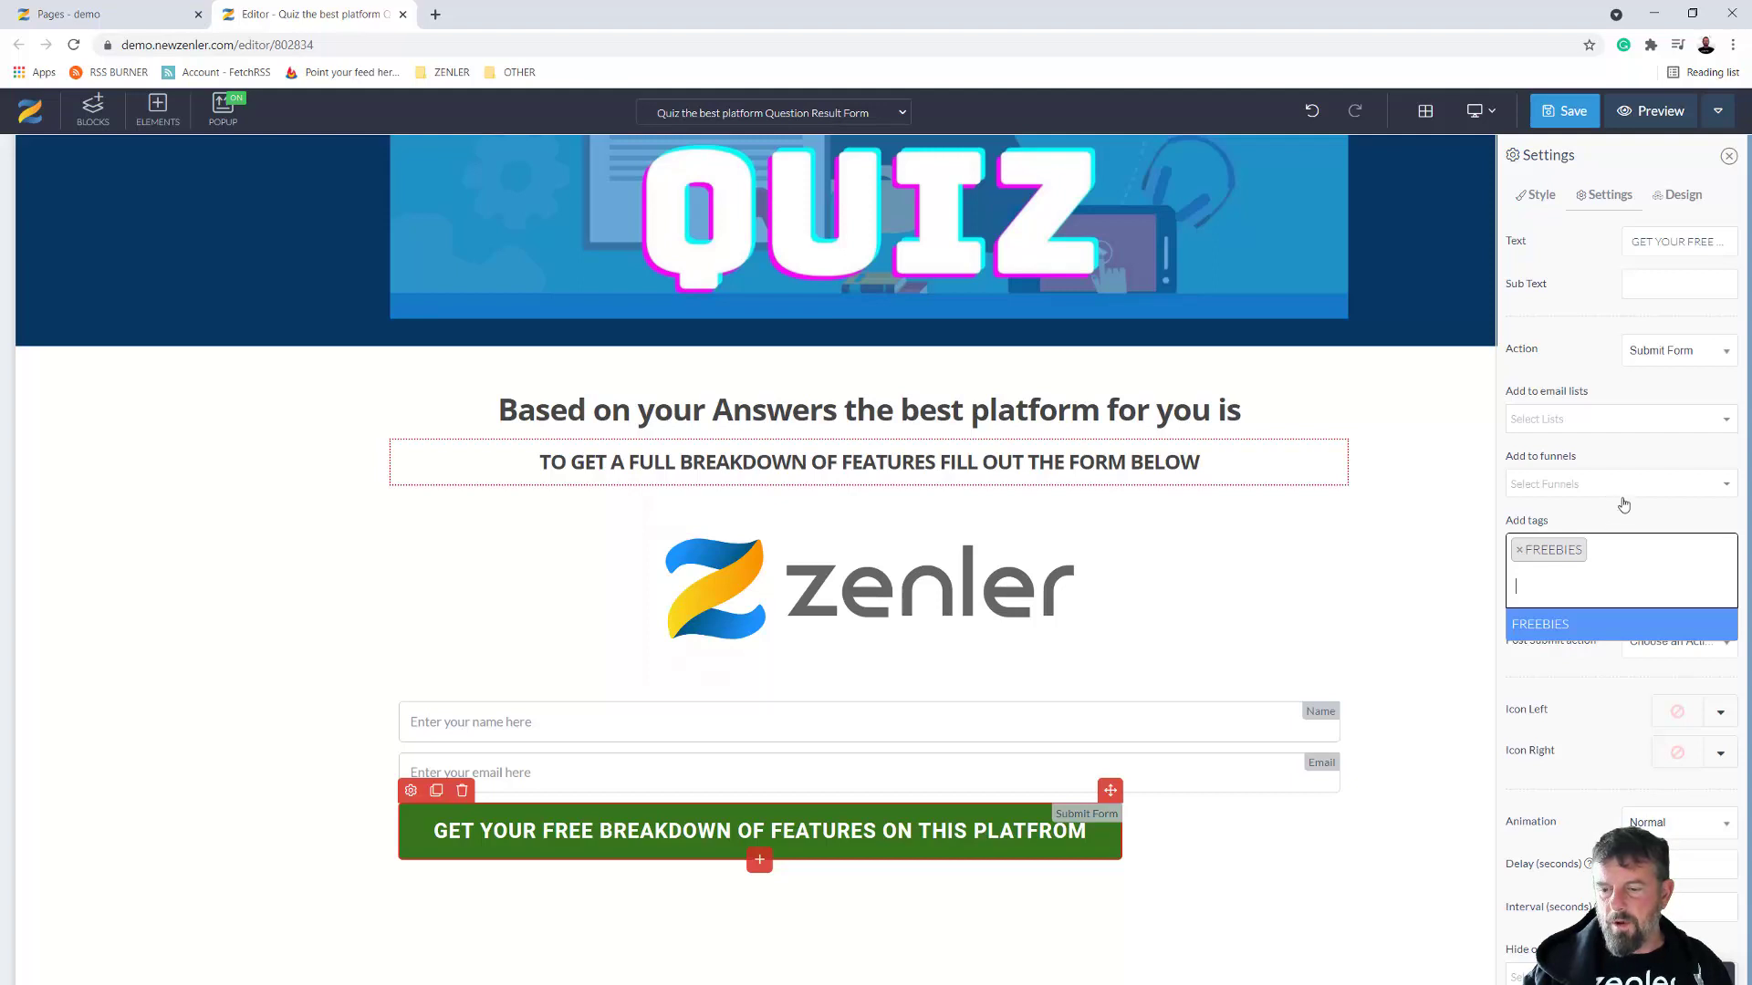
{"action": "left_click", "coordinate": [1622, 503]}
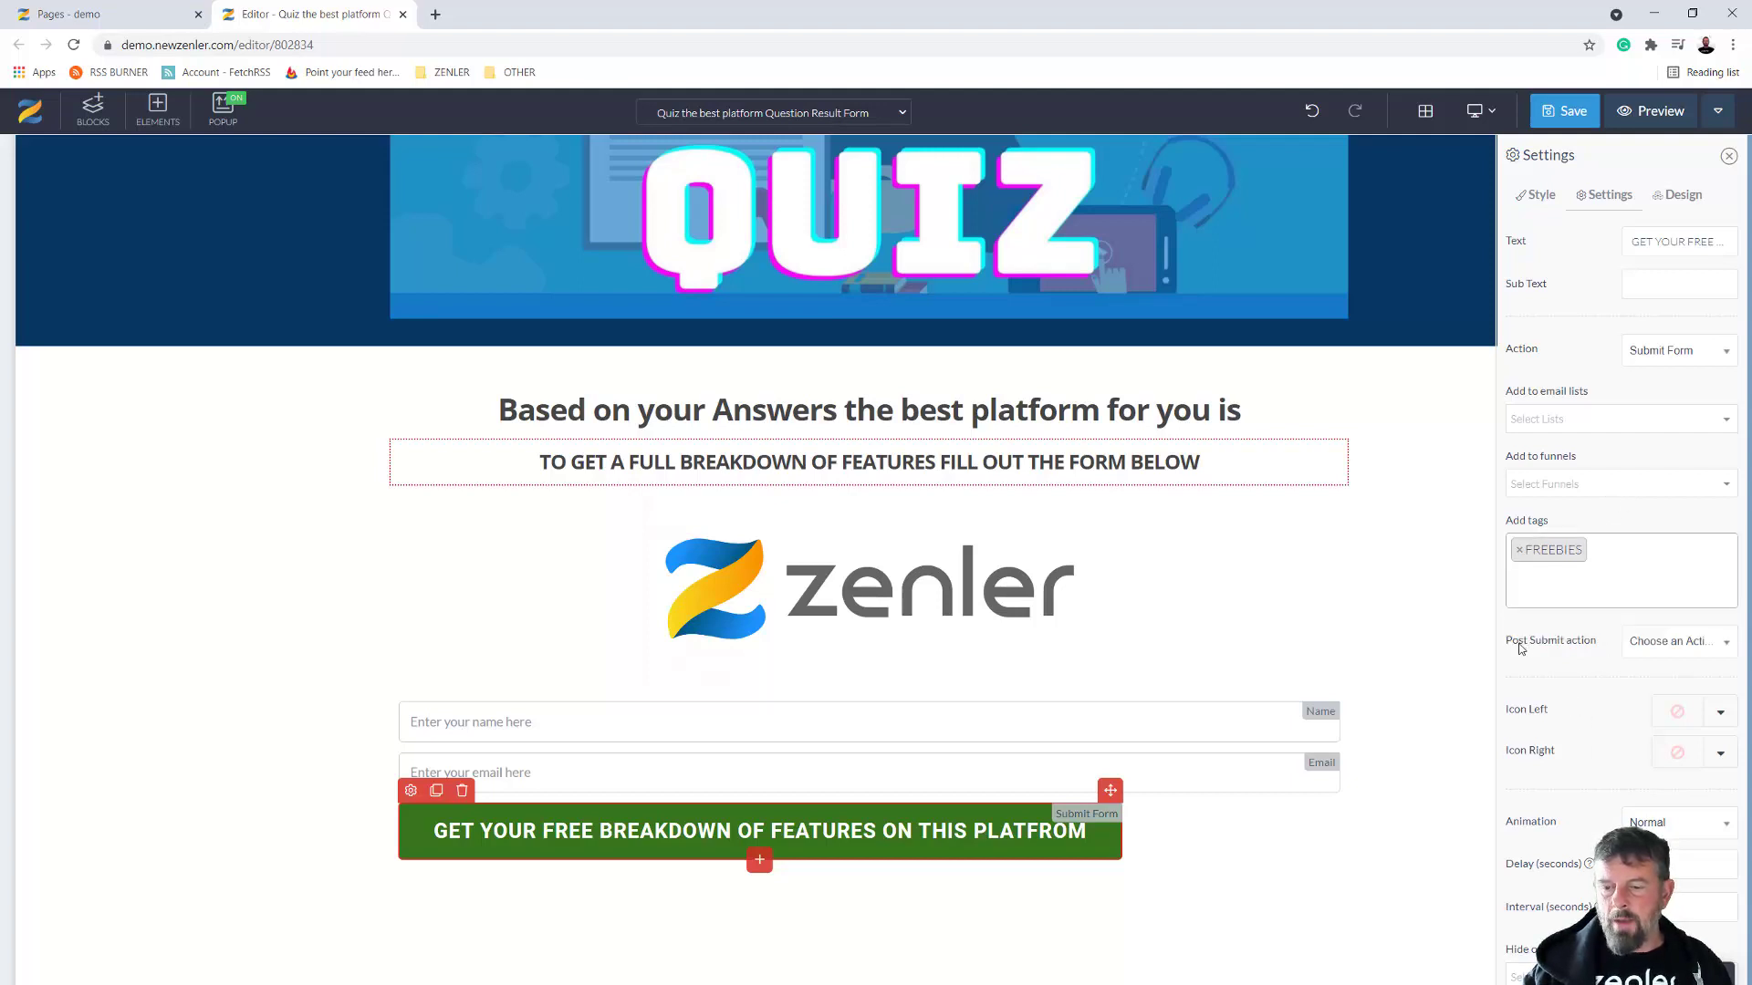
{"action": "left_click", "coordinate": [1727, 649]}
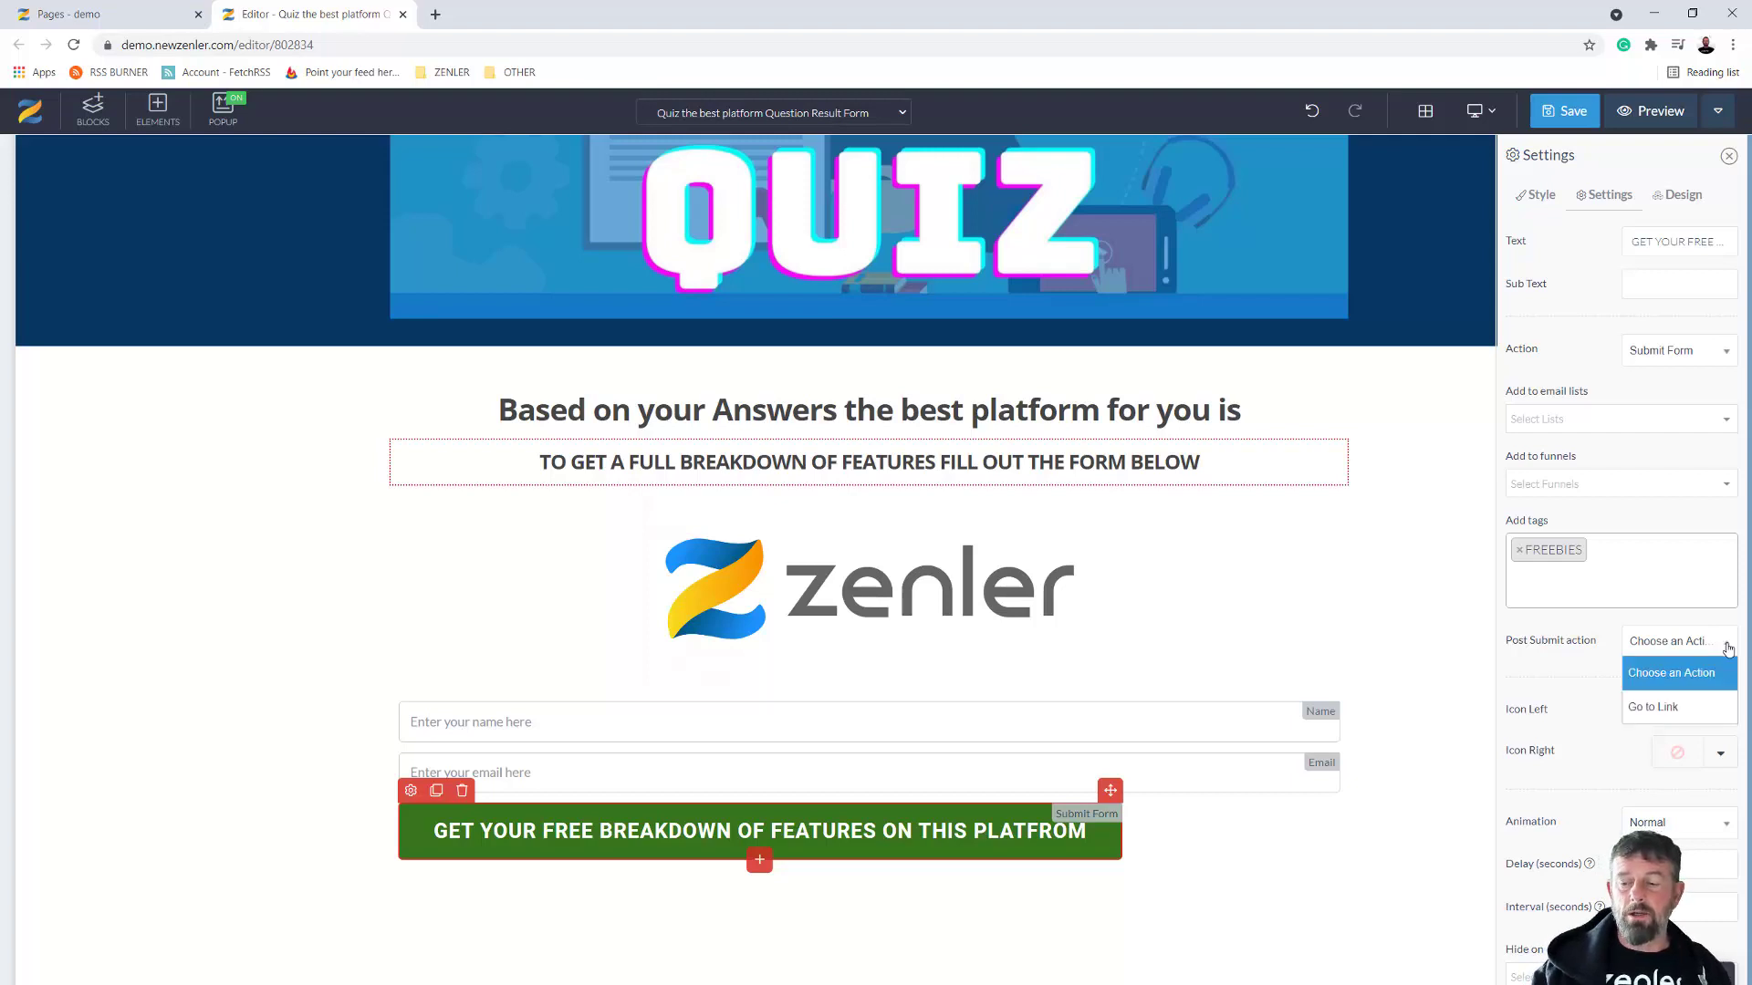
{"action": "left_click", "coordinate": [1477, 450]}
Save the Result Form page, accepting its SEO settings as they are, and close its editor
{"action": "left_click", "coordinate": [1561, 113]}
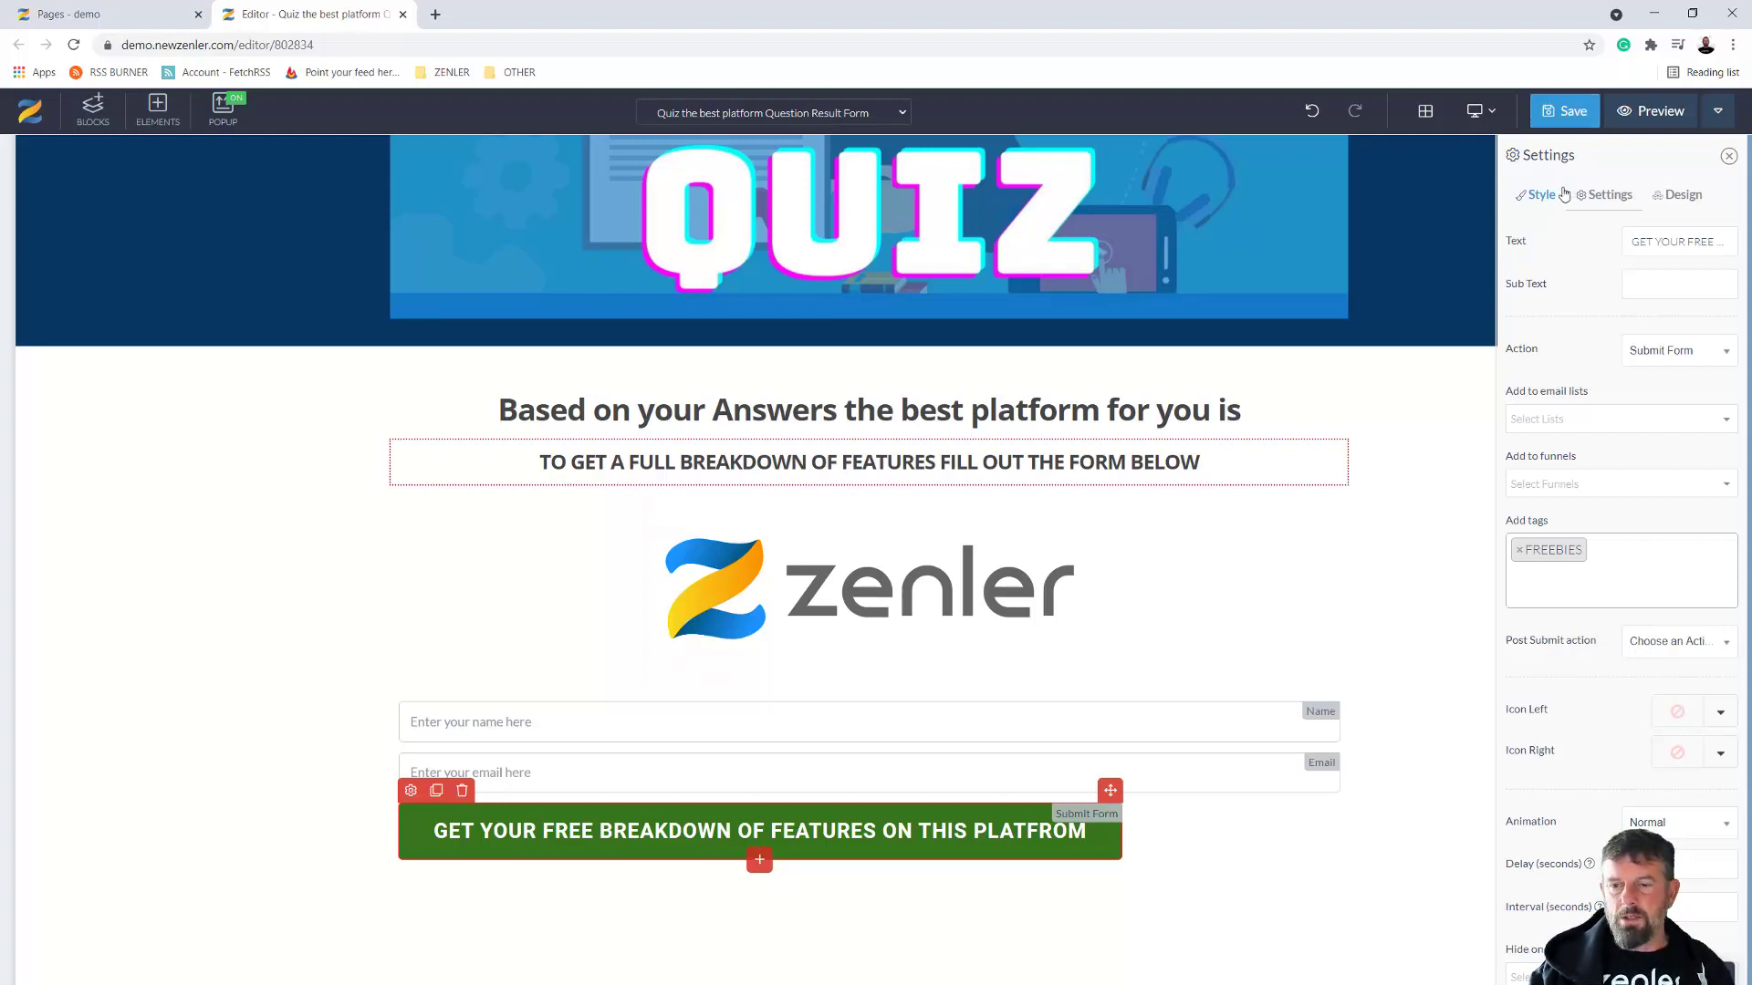
{"action": "left_click", "coordinate": [1568, 119]}
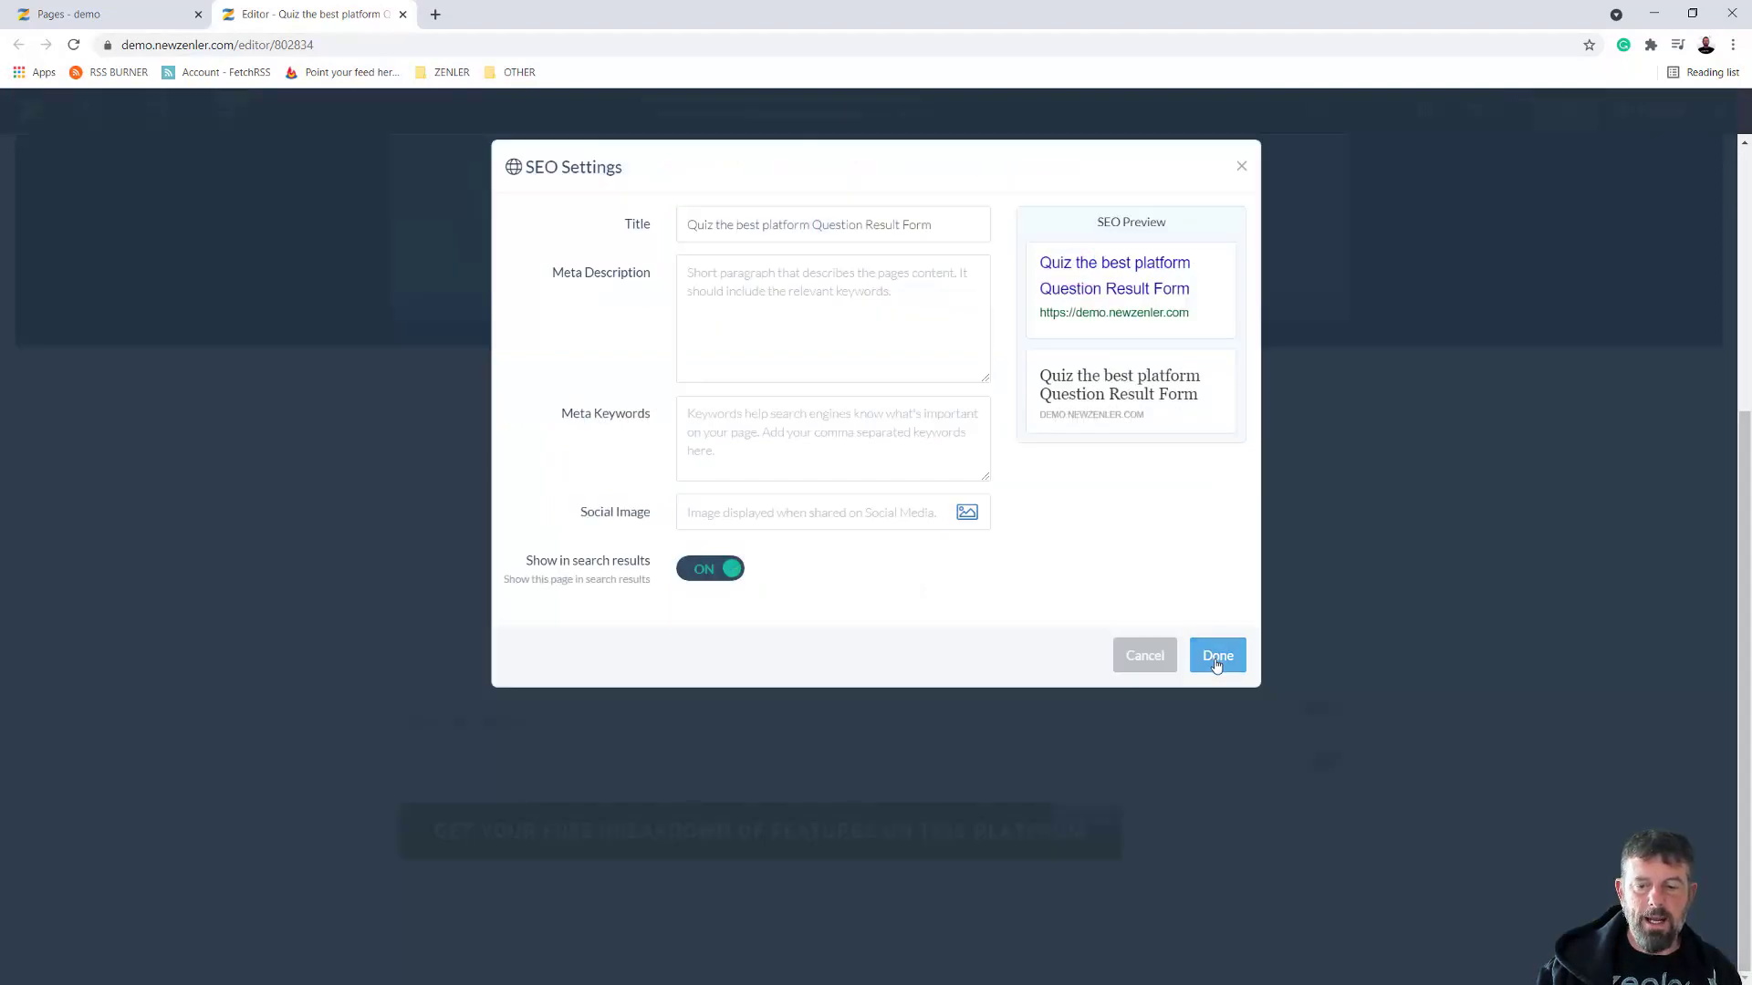
{"action": "left_click", "coordinate": [1217, 661]}
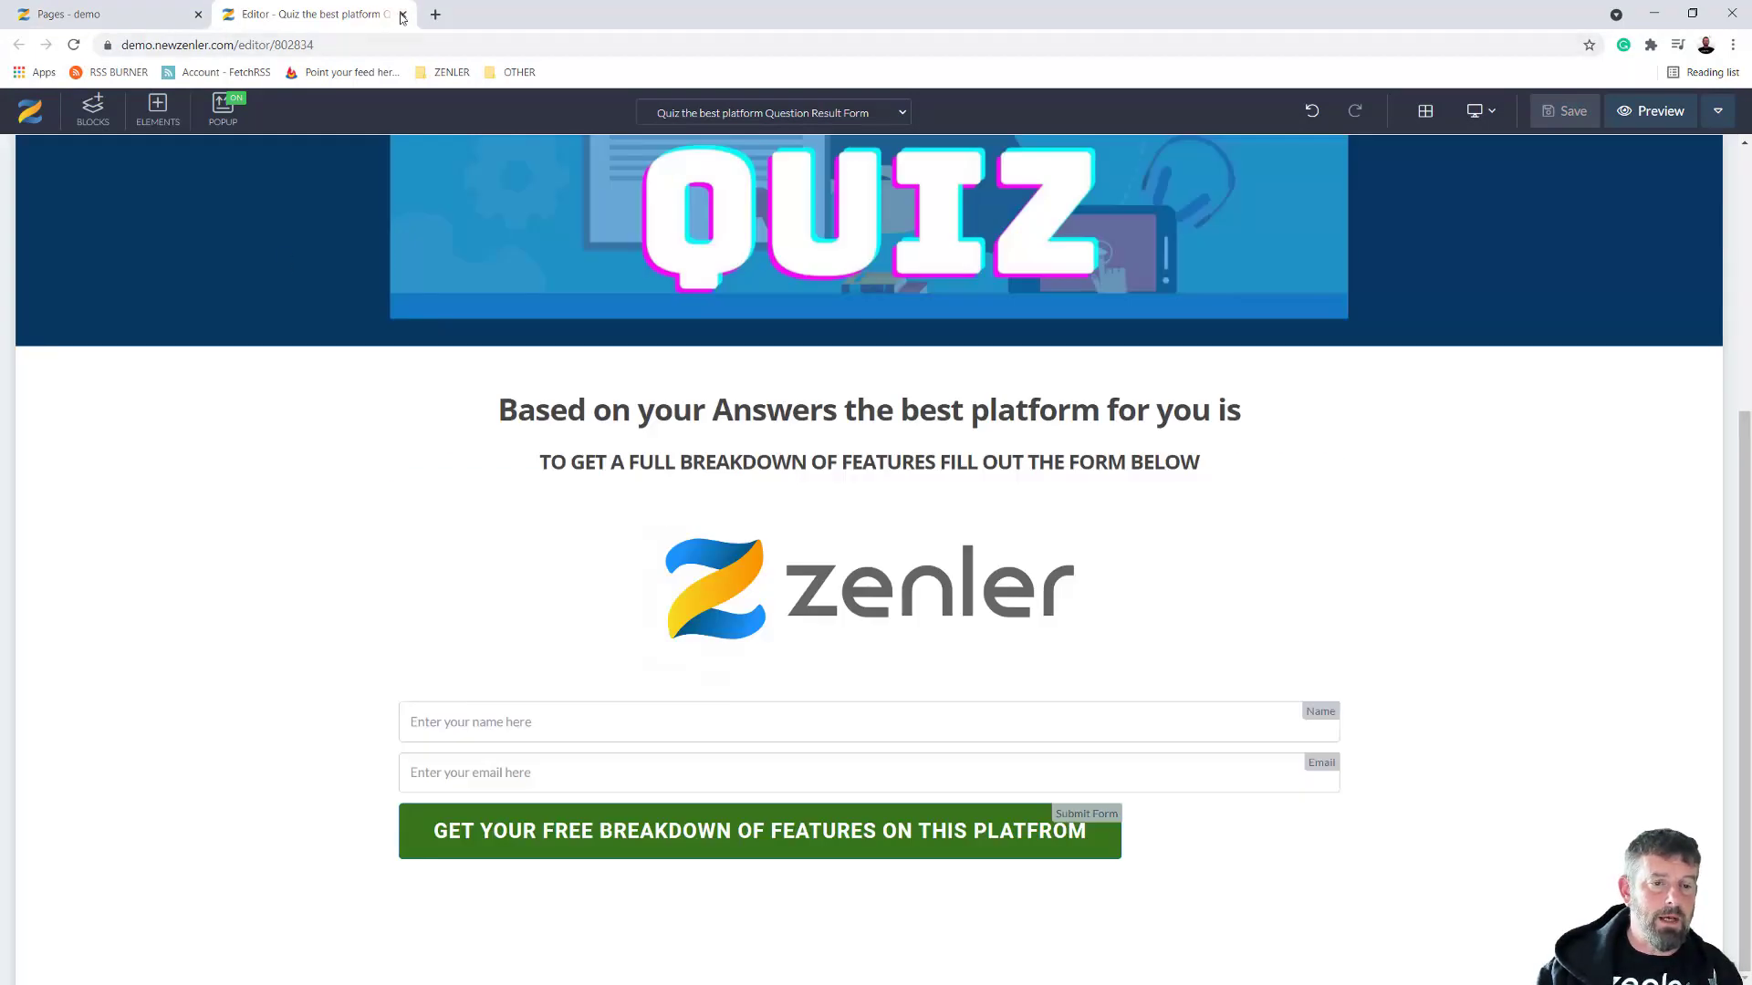
{"action": "left_click", "coordinate": [403, 15]}
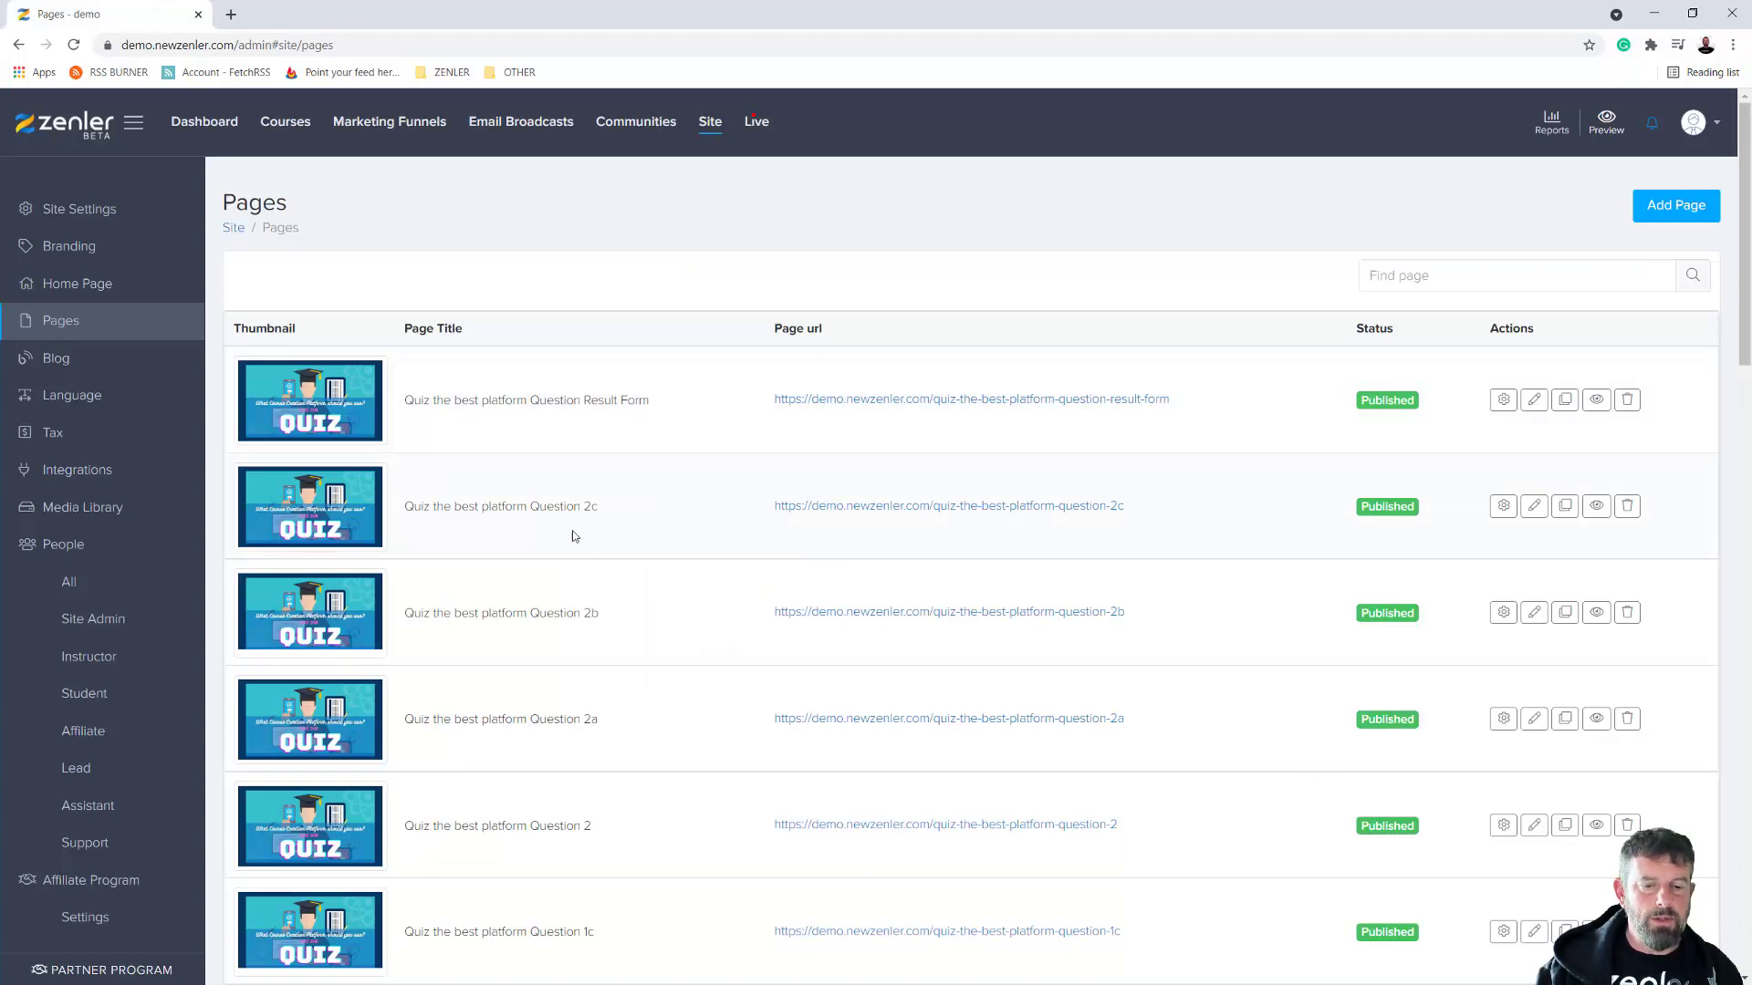
Copy the Result Form page's URL slug and open the Question 2a, 2b and 2c pages for editing in separate tabs
{"action": "left_click_drag", "start_coordinate": [1186, 402], "coordinate": [930, 393]}
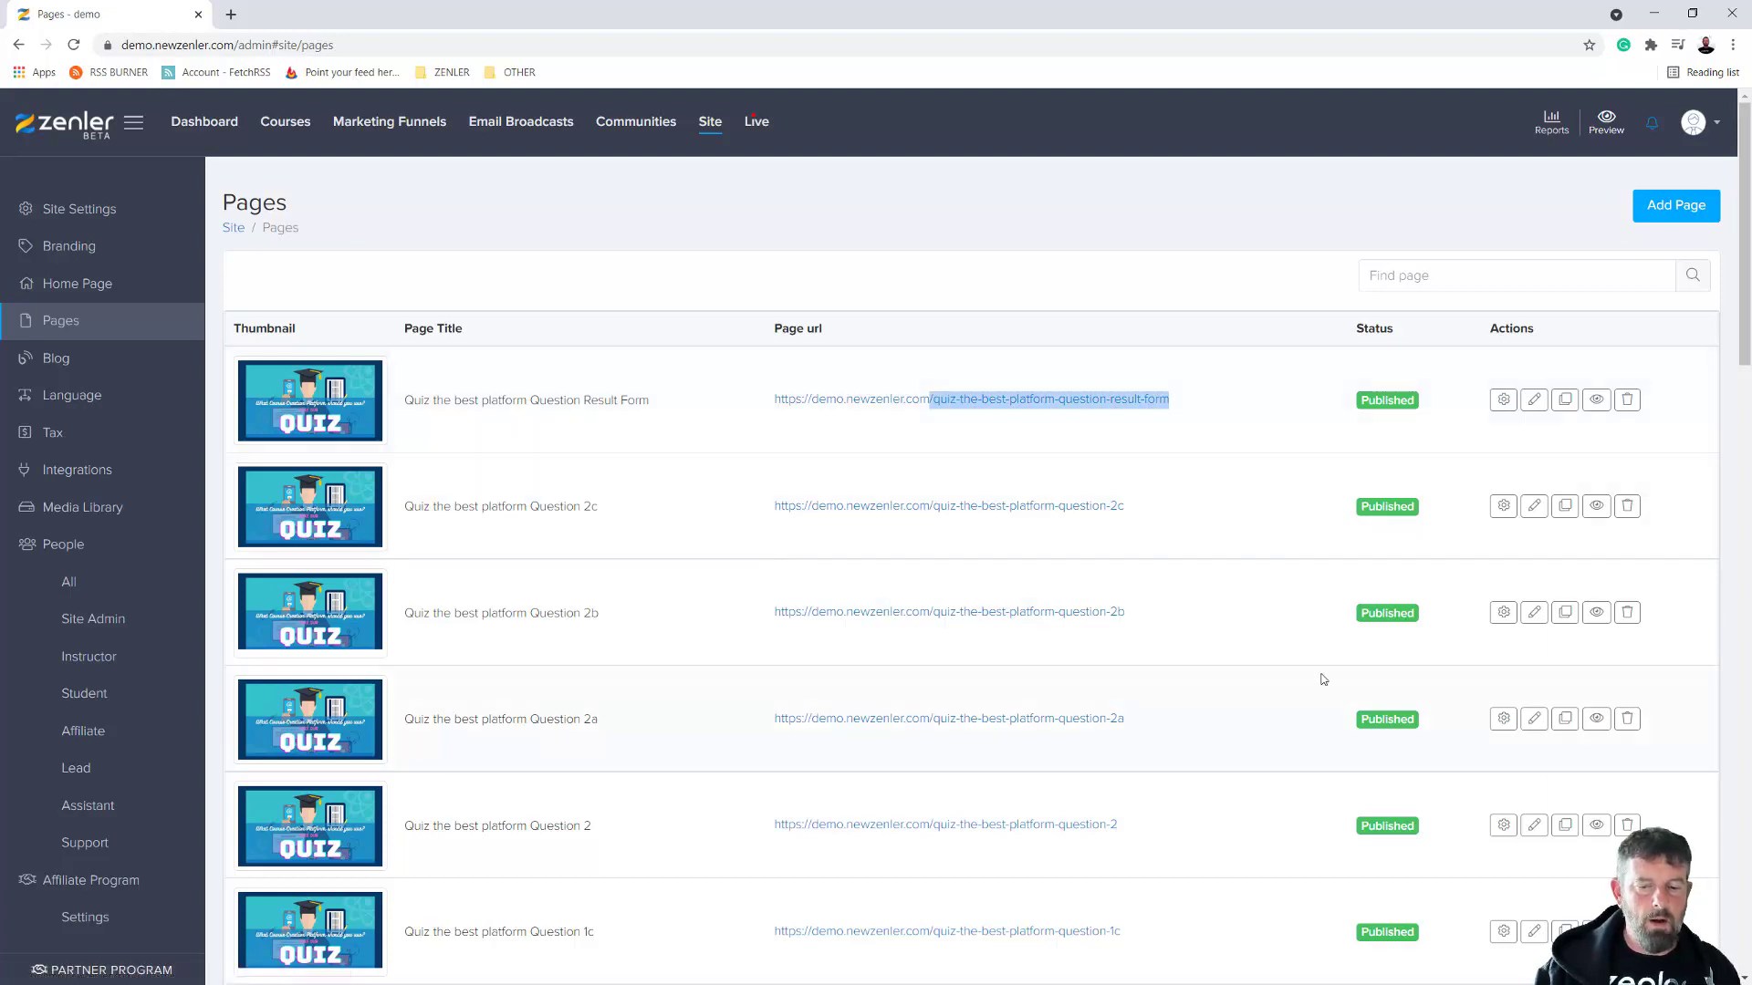
{"action": "left_click", "coordinate": [1531, 719]}
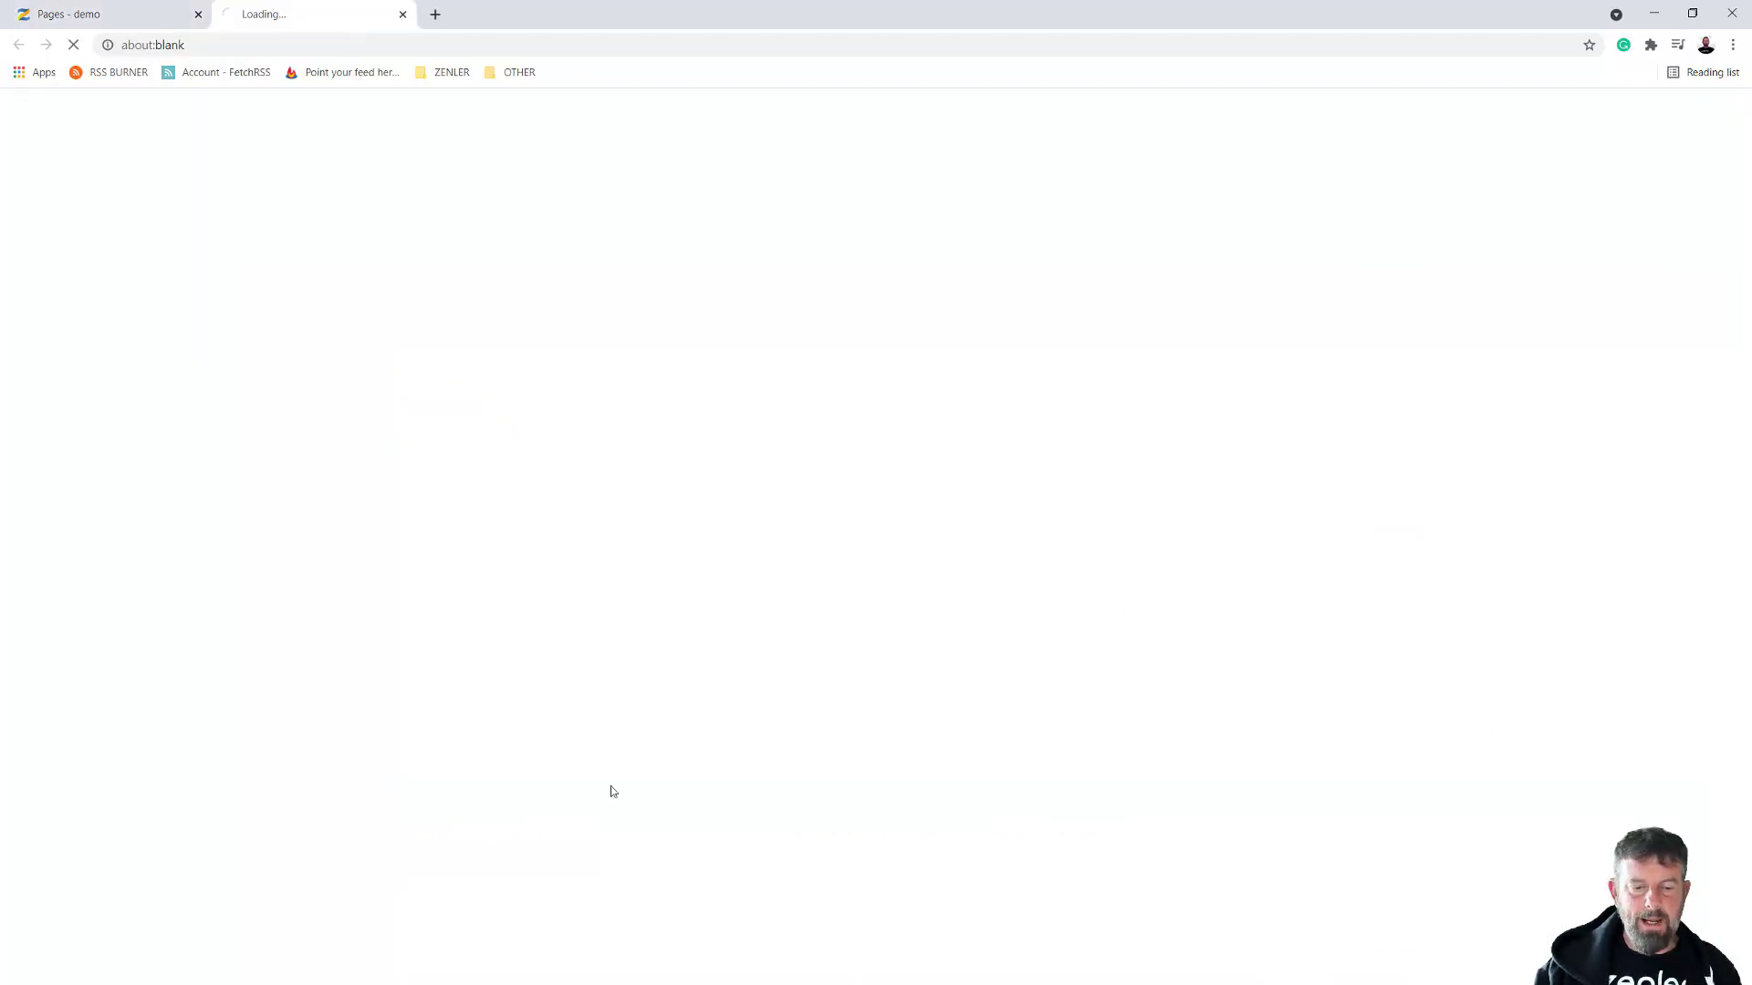
{"action": "left_click", "coordinate": [150, 15]}
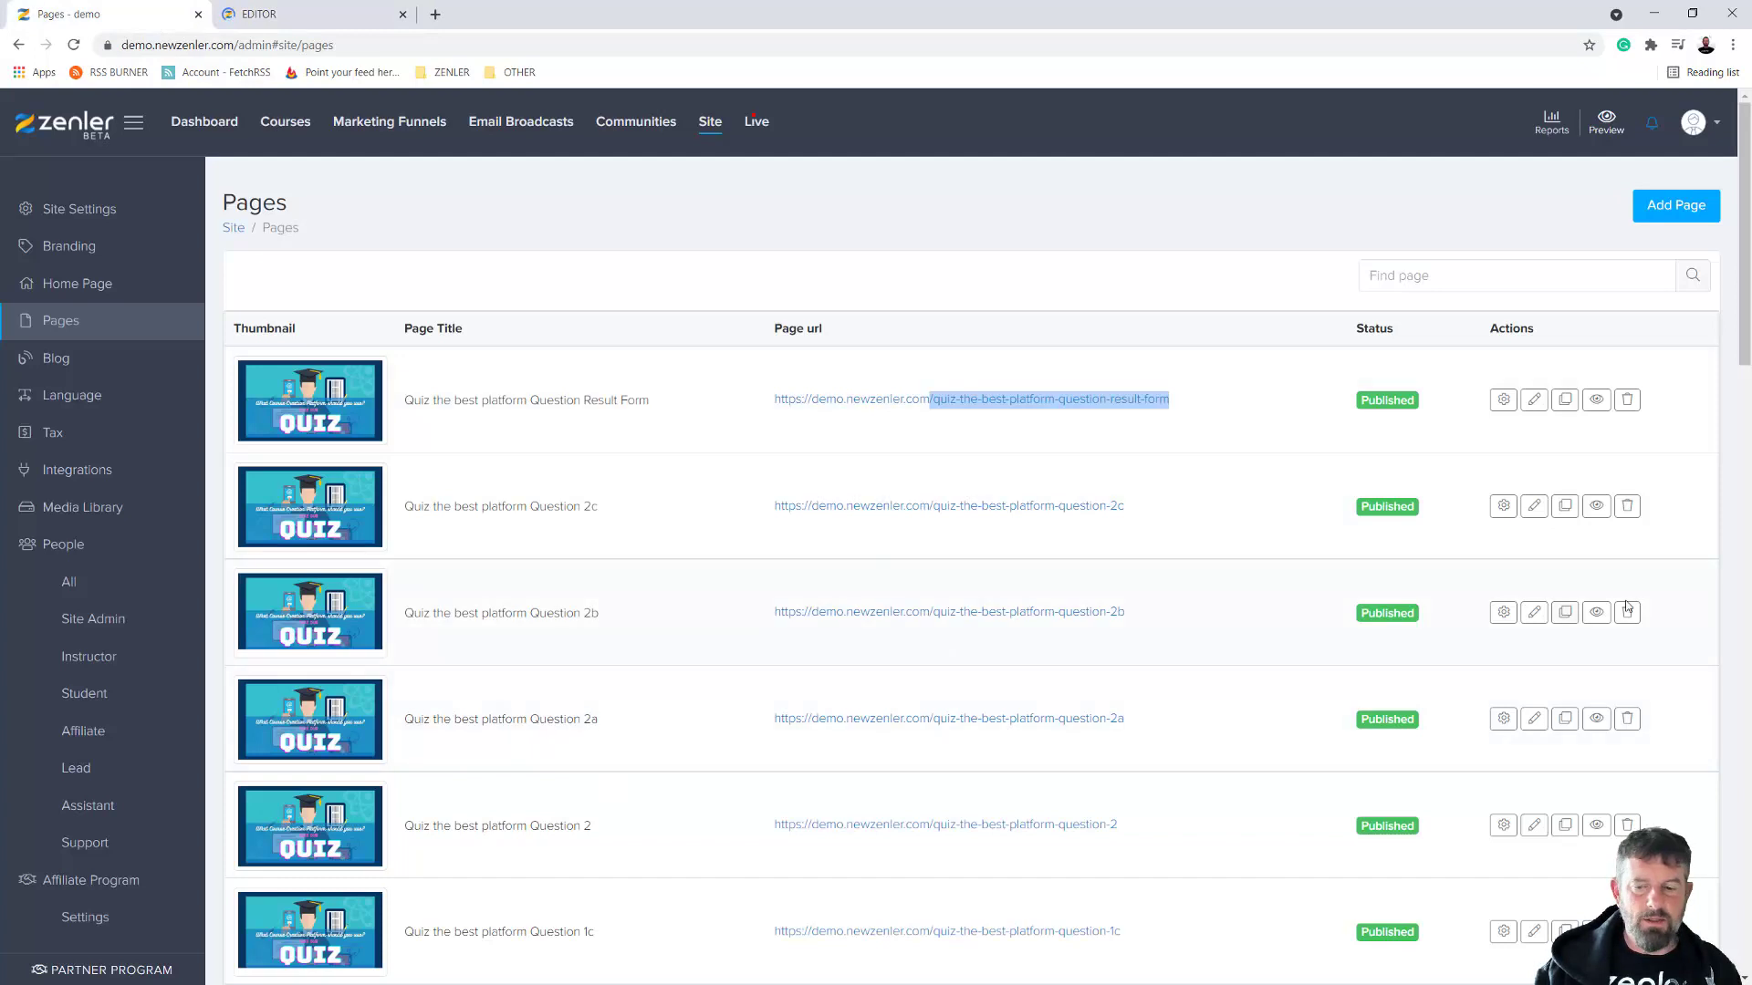
{"action": "left_click", "coordinate": [1534, 611]}
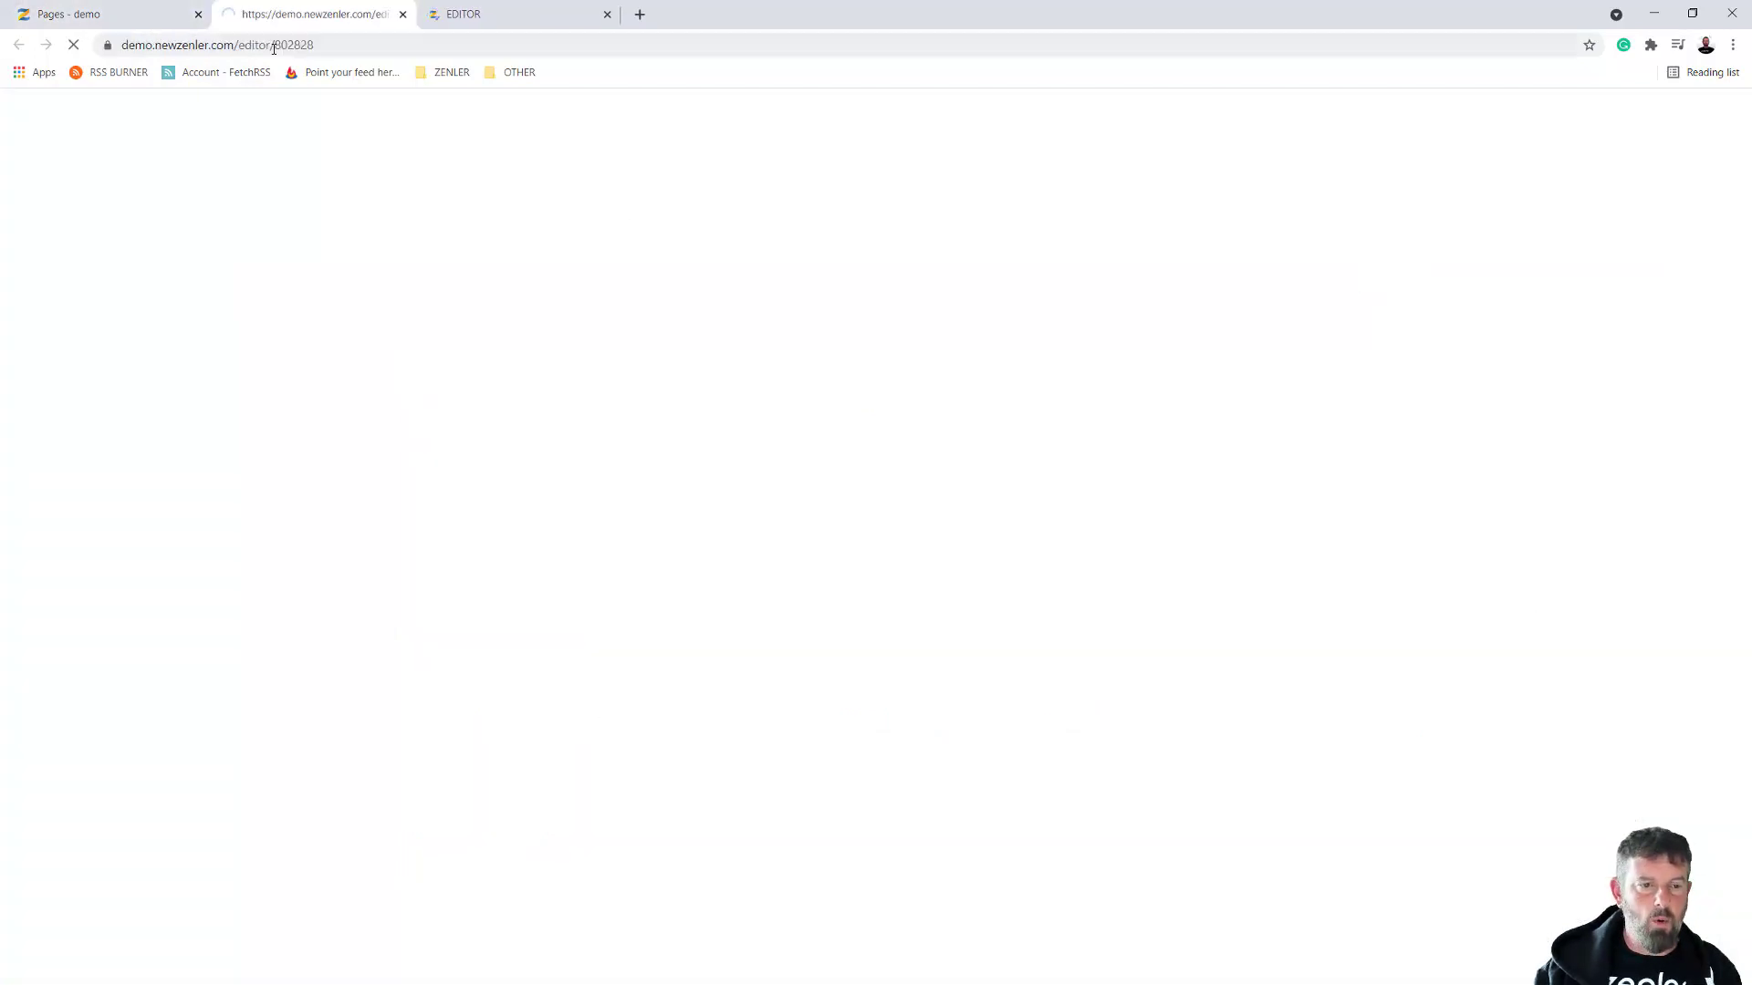
{"action": "left_click", "coordinate": [154, 16]}
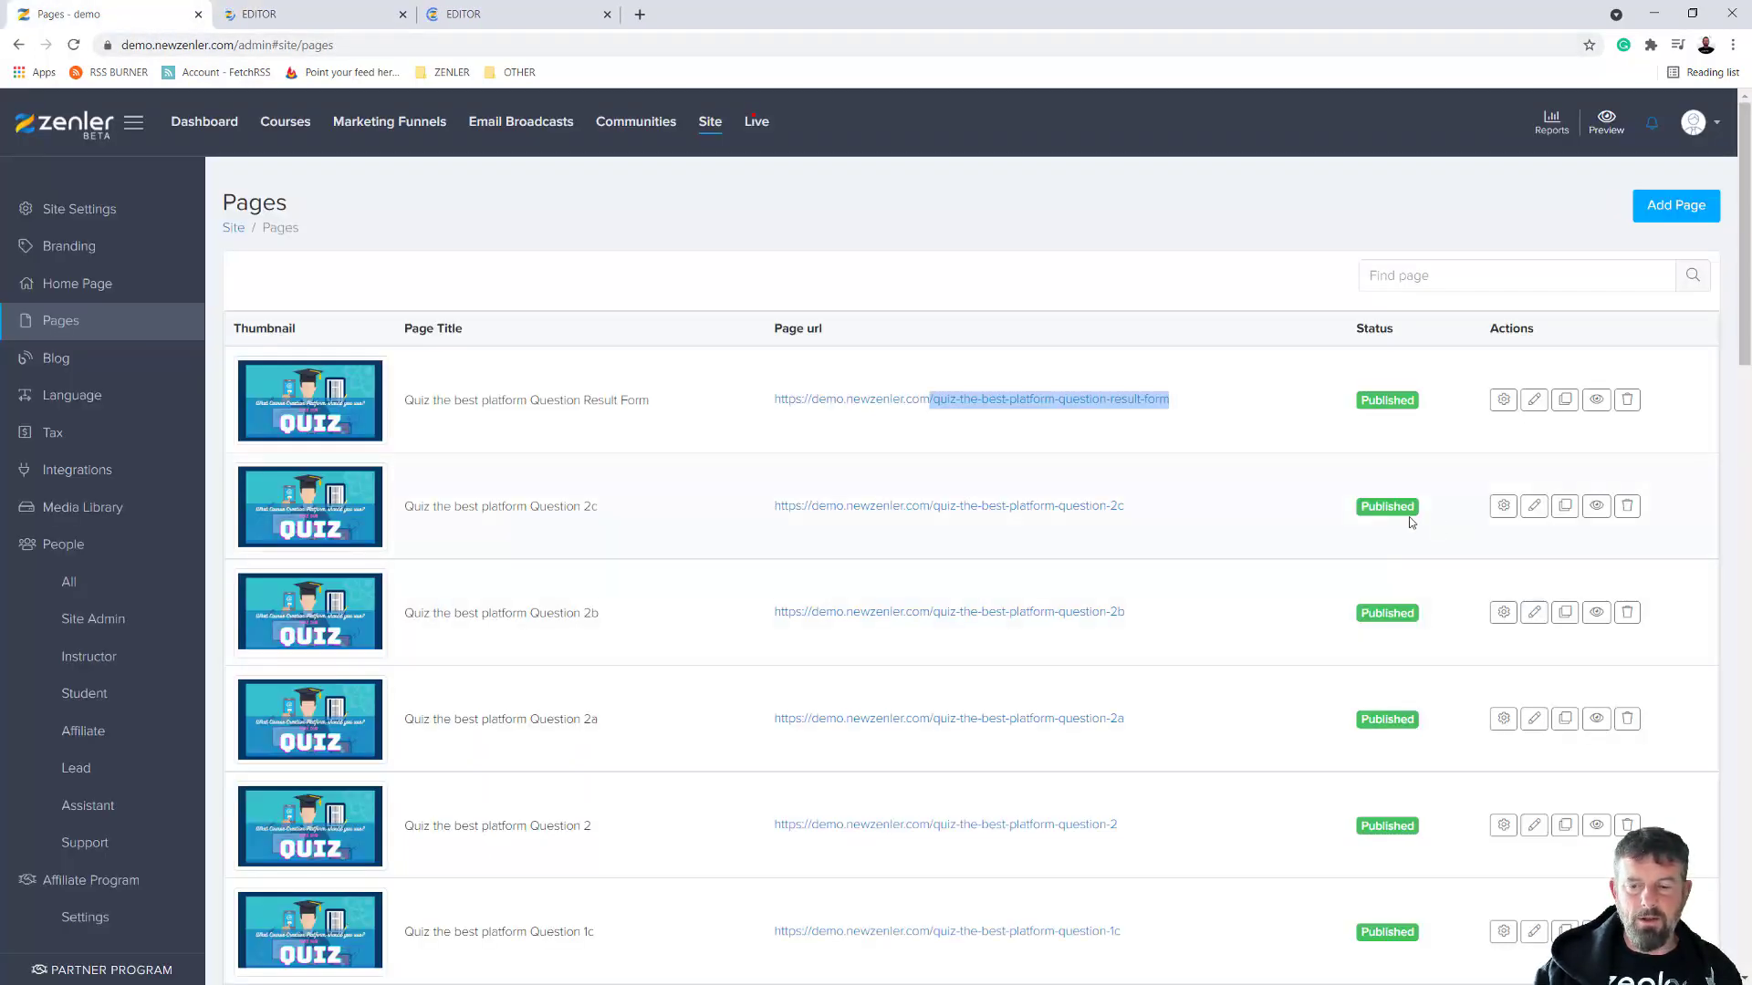
{"action": "left_click", "coordinate": [1534, 505]}
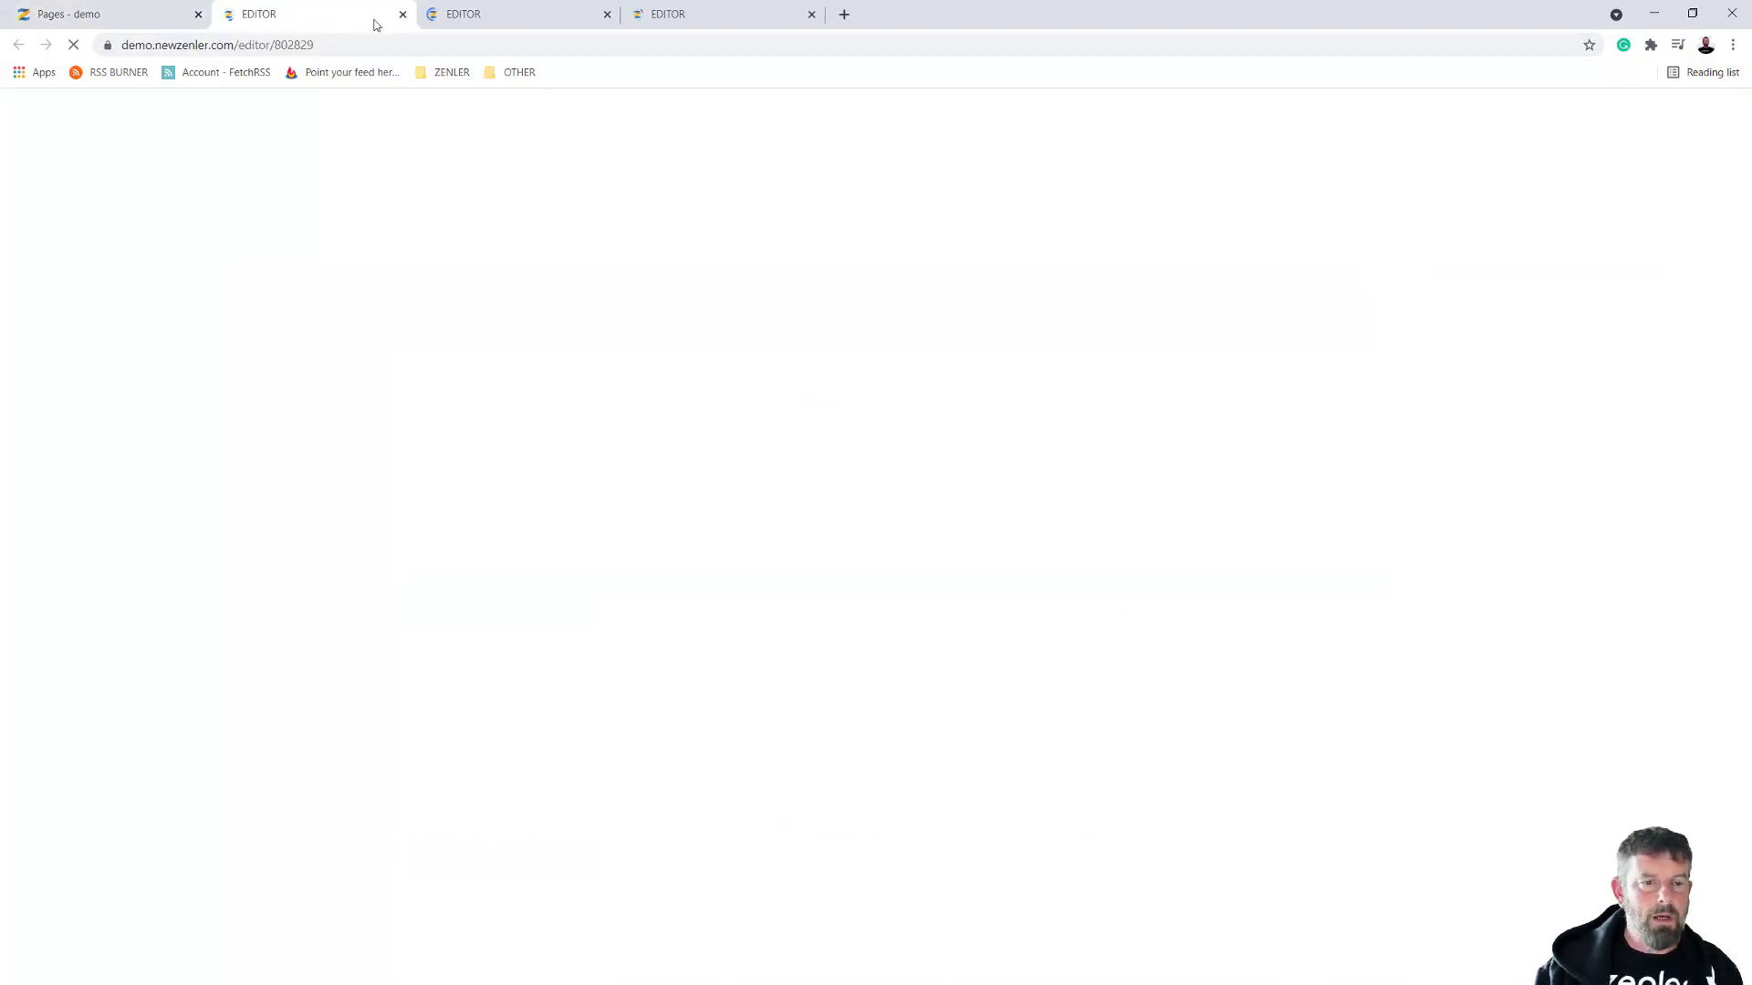
On the Question 2a page, link the View the Analysis Report button to /quiz-the-best-platform-question-result-form and save the page
{"action": "left_click", "coordinate": [759, 18]}
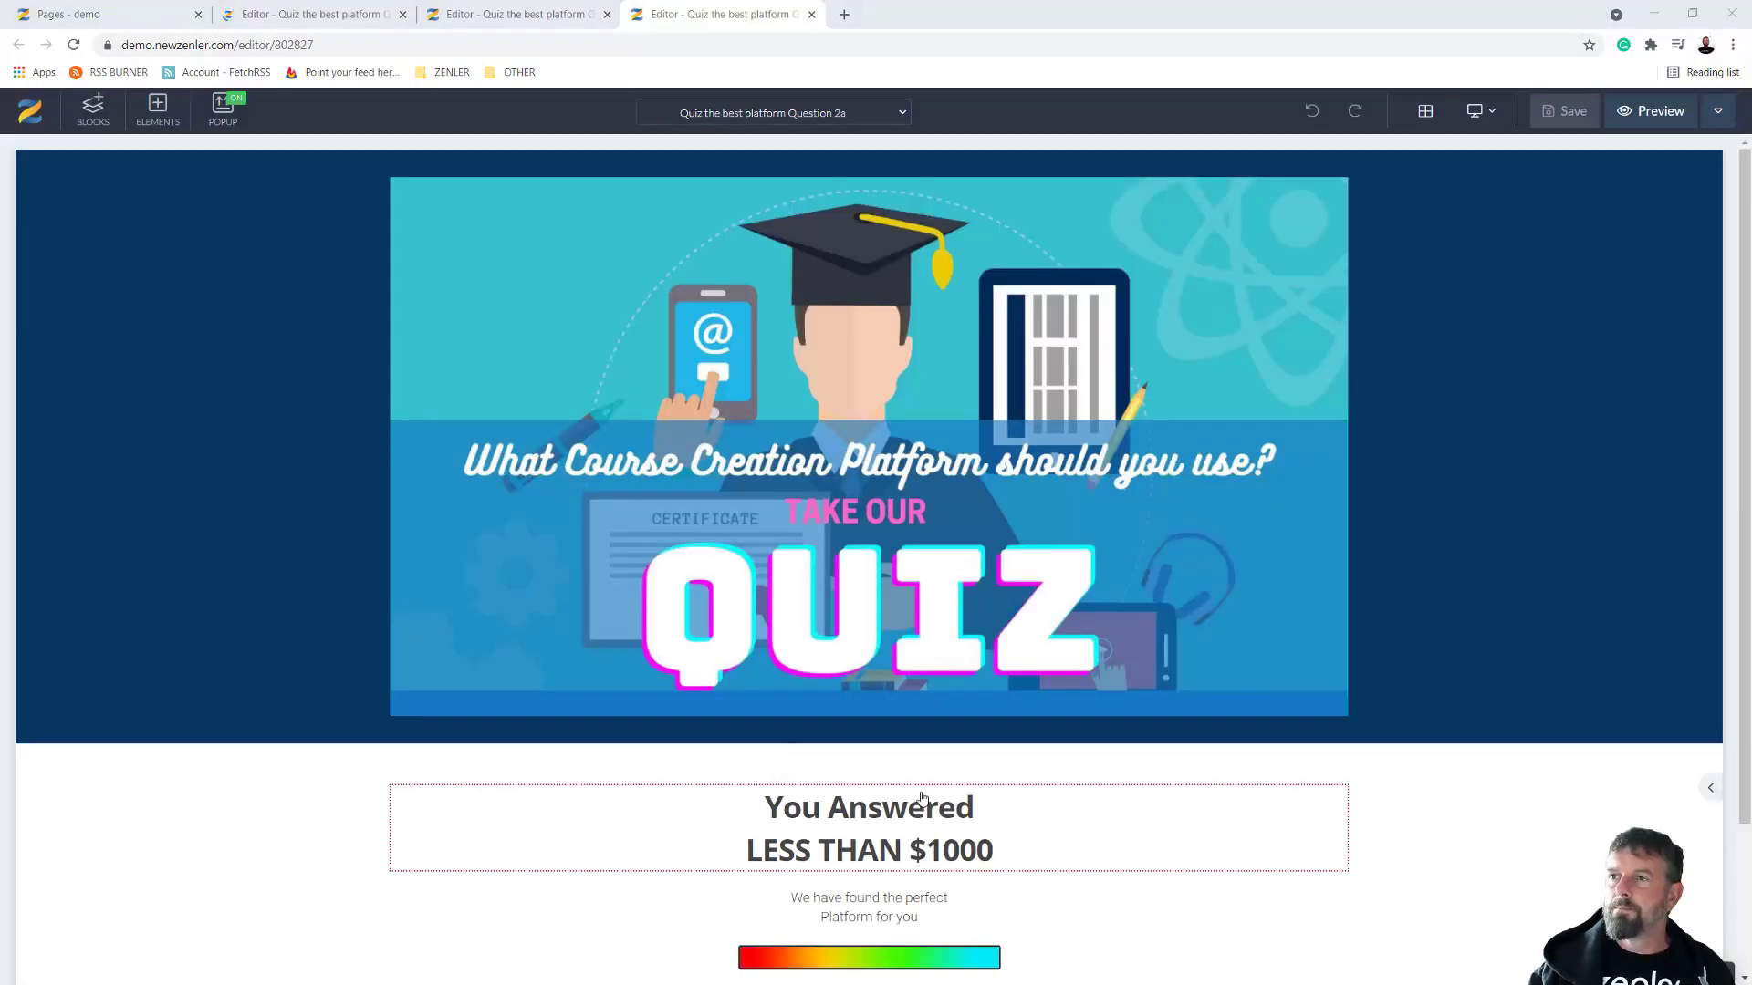
{"action": "scroll", "coordinate": [821, 839], "scroll_direction": "down", "scroll_amount": 2}
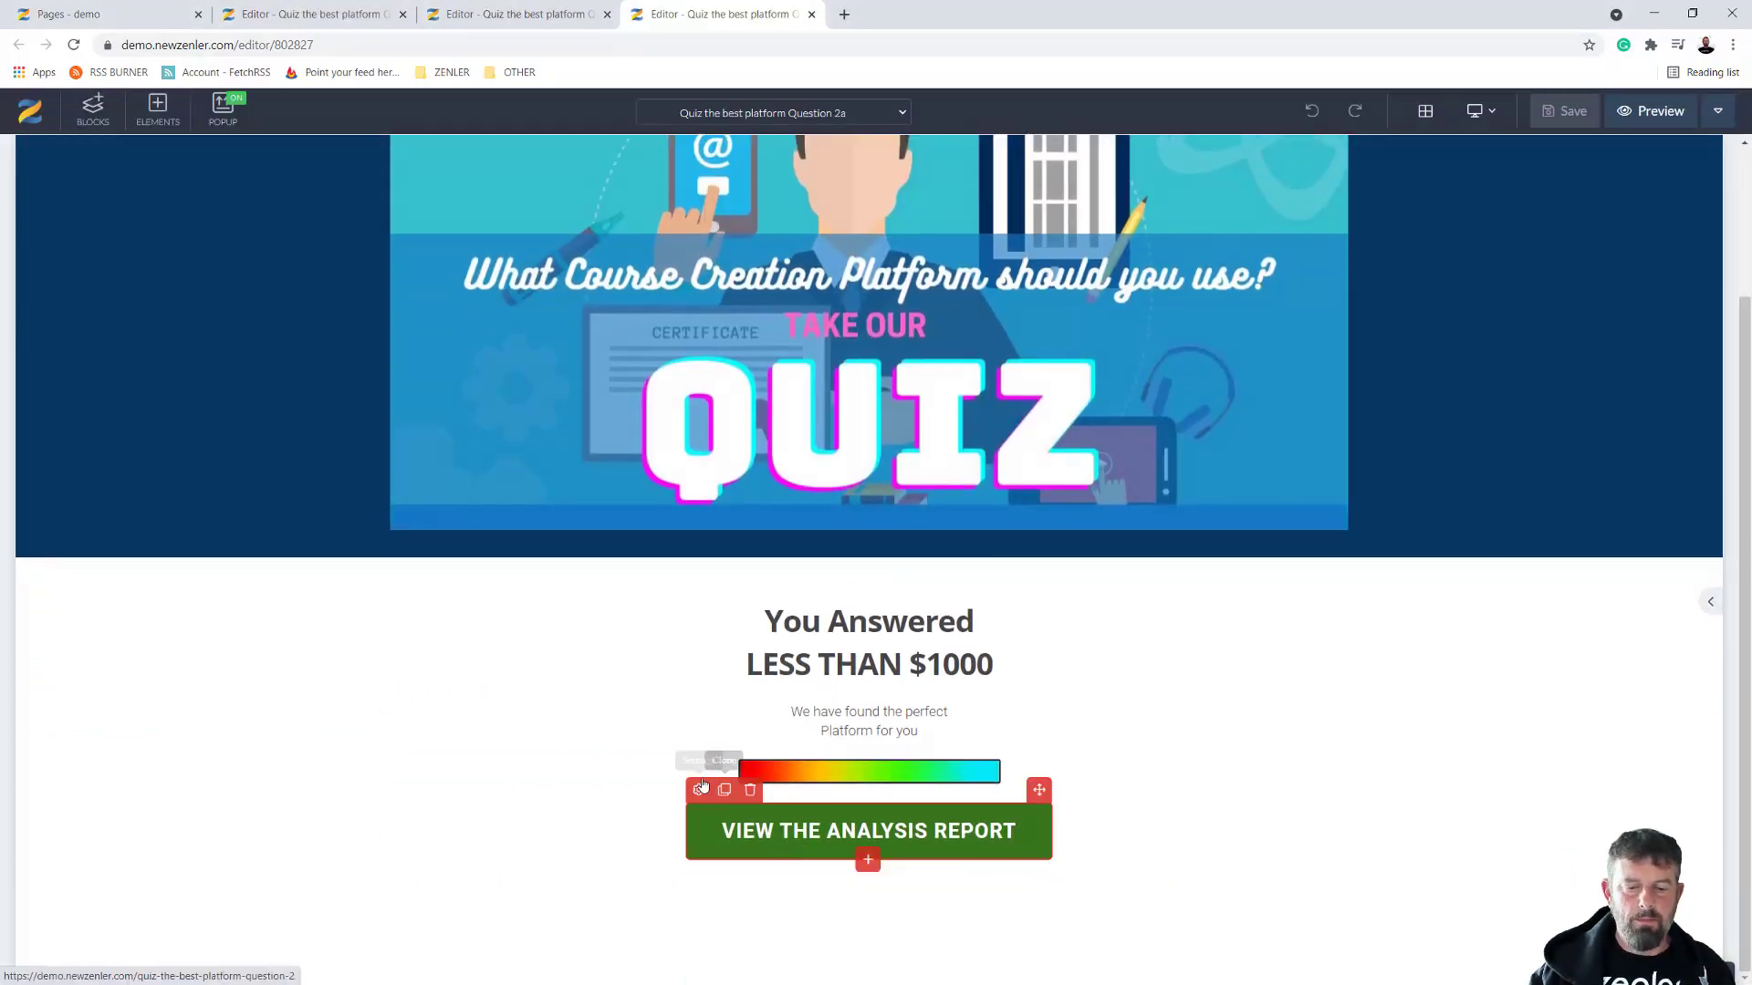
{"action": "left_click", "coordinate": [701, 790]}
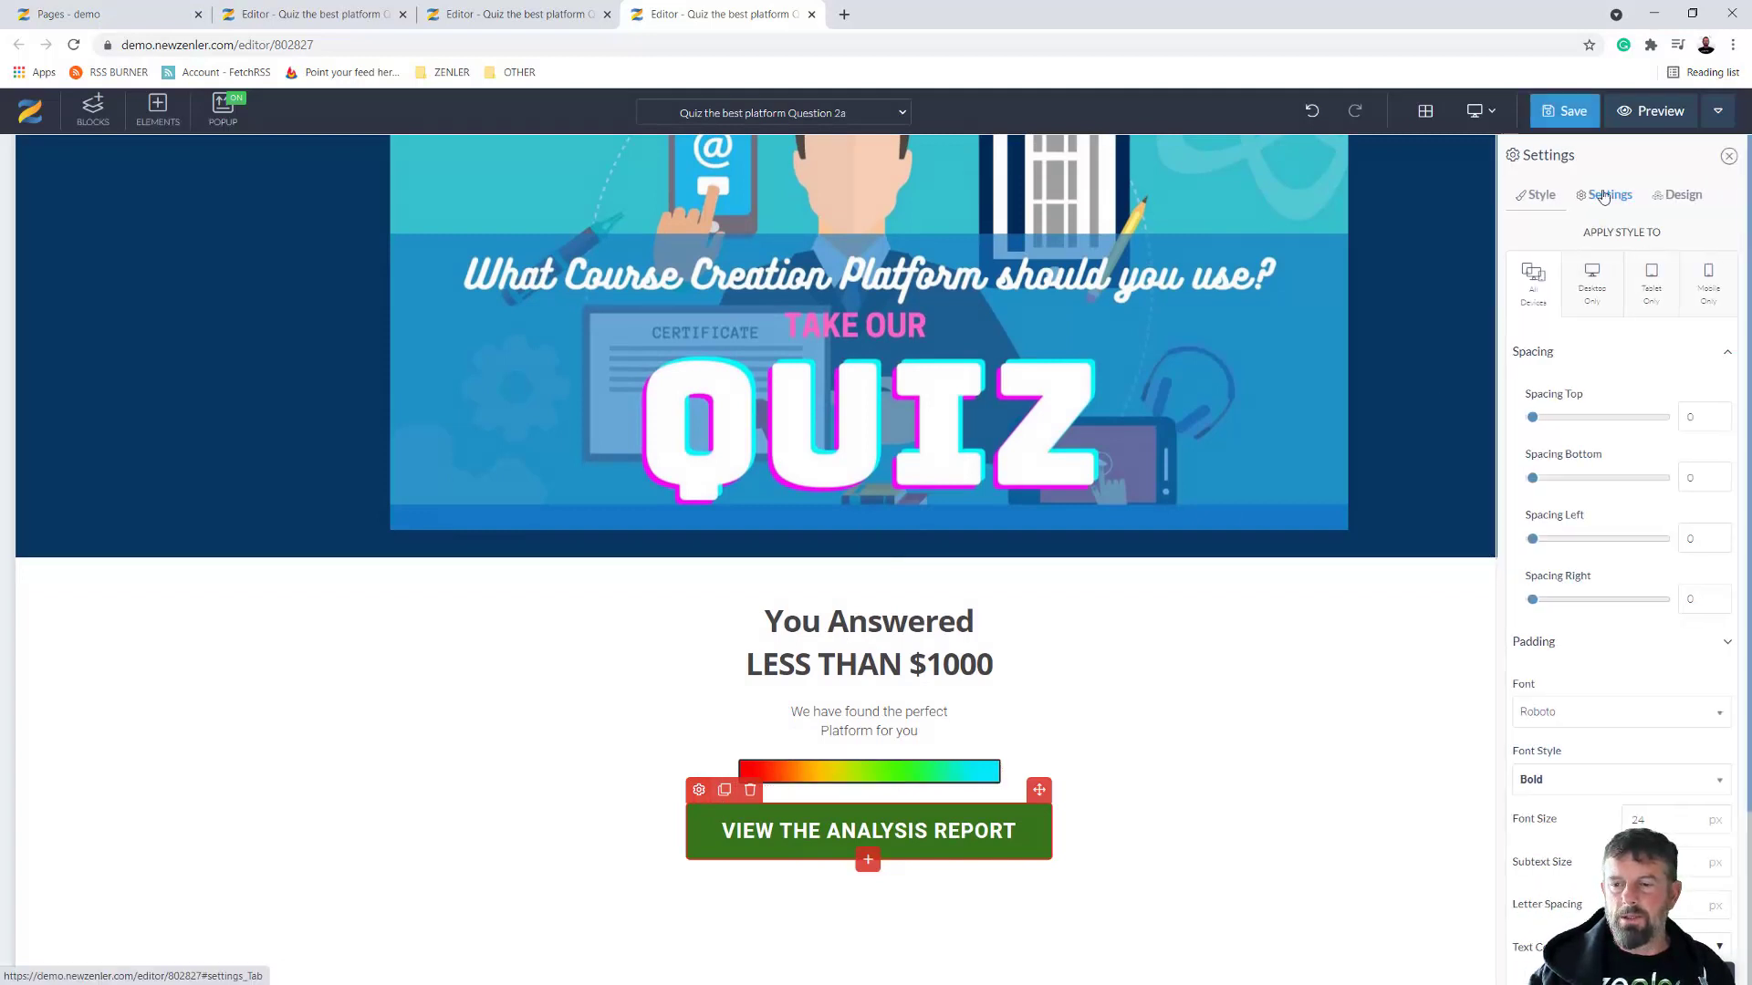
{"action": "left_click", "coordinate": [1603, 194]}
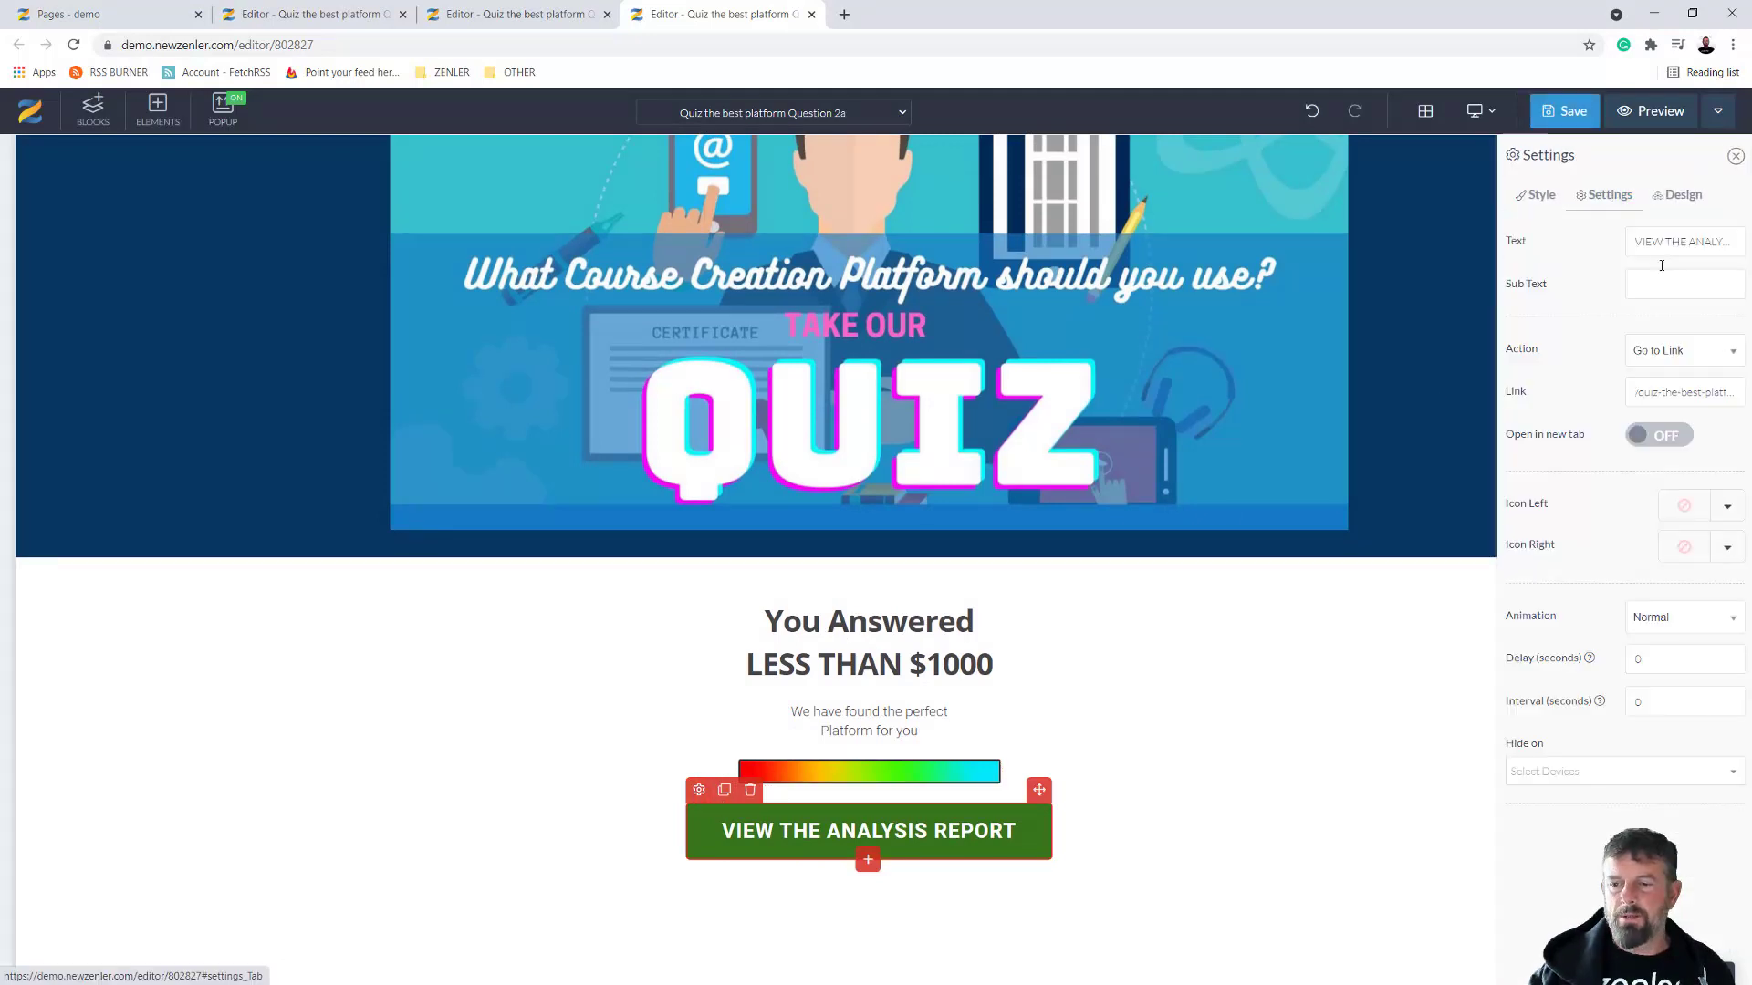
{"action": "triple_click", "coordinate": [1653, 397]}
{"action": "type", "text": "/"}
{"action": "key", "text": "ctrl+v"}
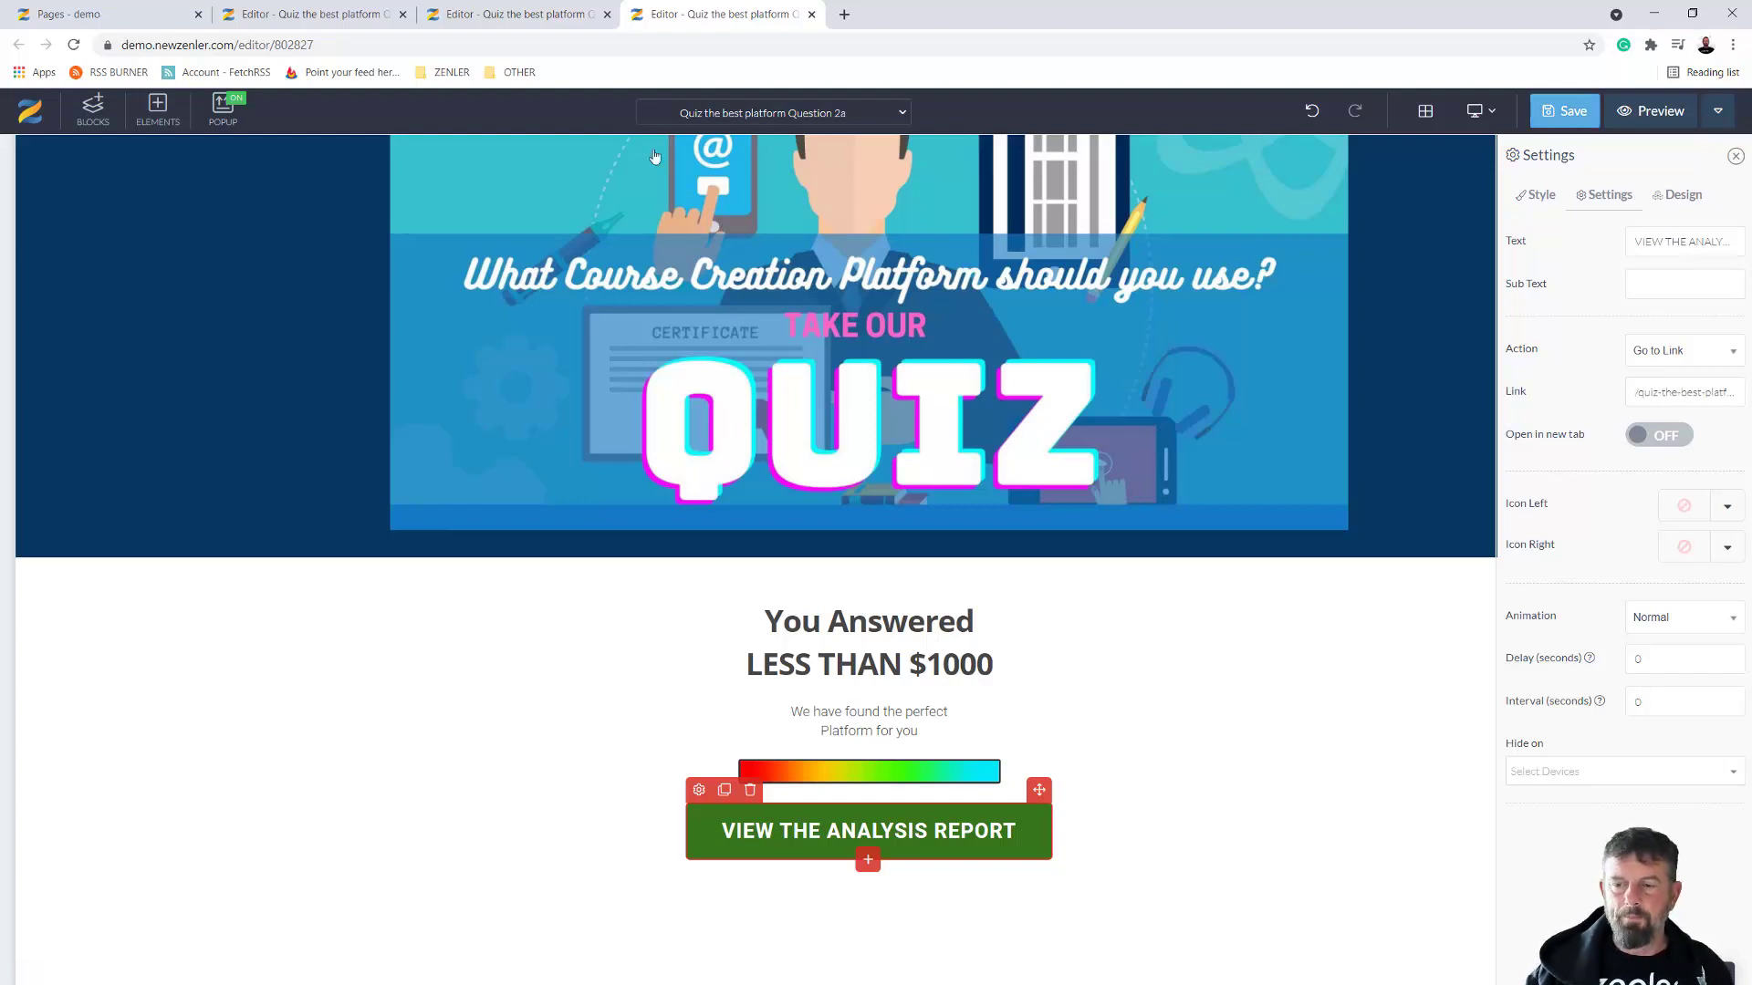
{"action": "left_click", "coordinate": [1564, 110]}
On the Question 2b page, link the View the Analysis Report button to /quiz-the-best-platform-question-result-form
{"action": "left_click", "coordinate": [534, 17]}
{"action": "scroll", "coordinate": [696, 800], "scroll_direction": "down", "scroll_amount": 2}
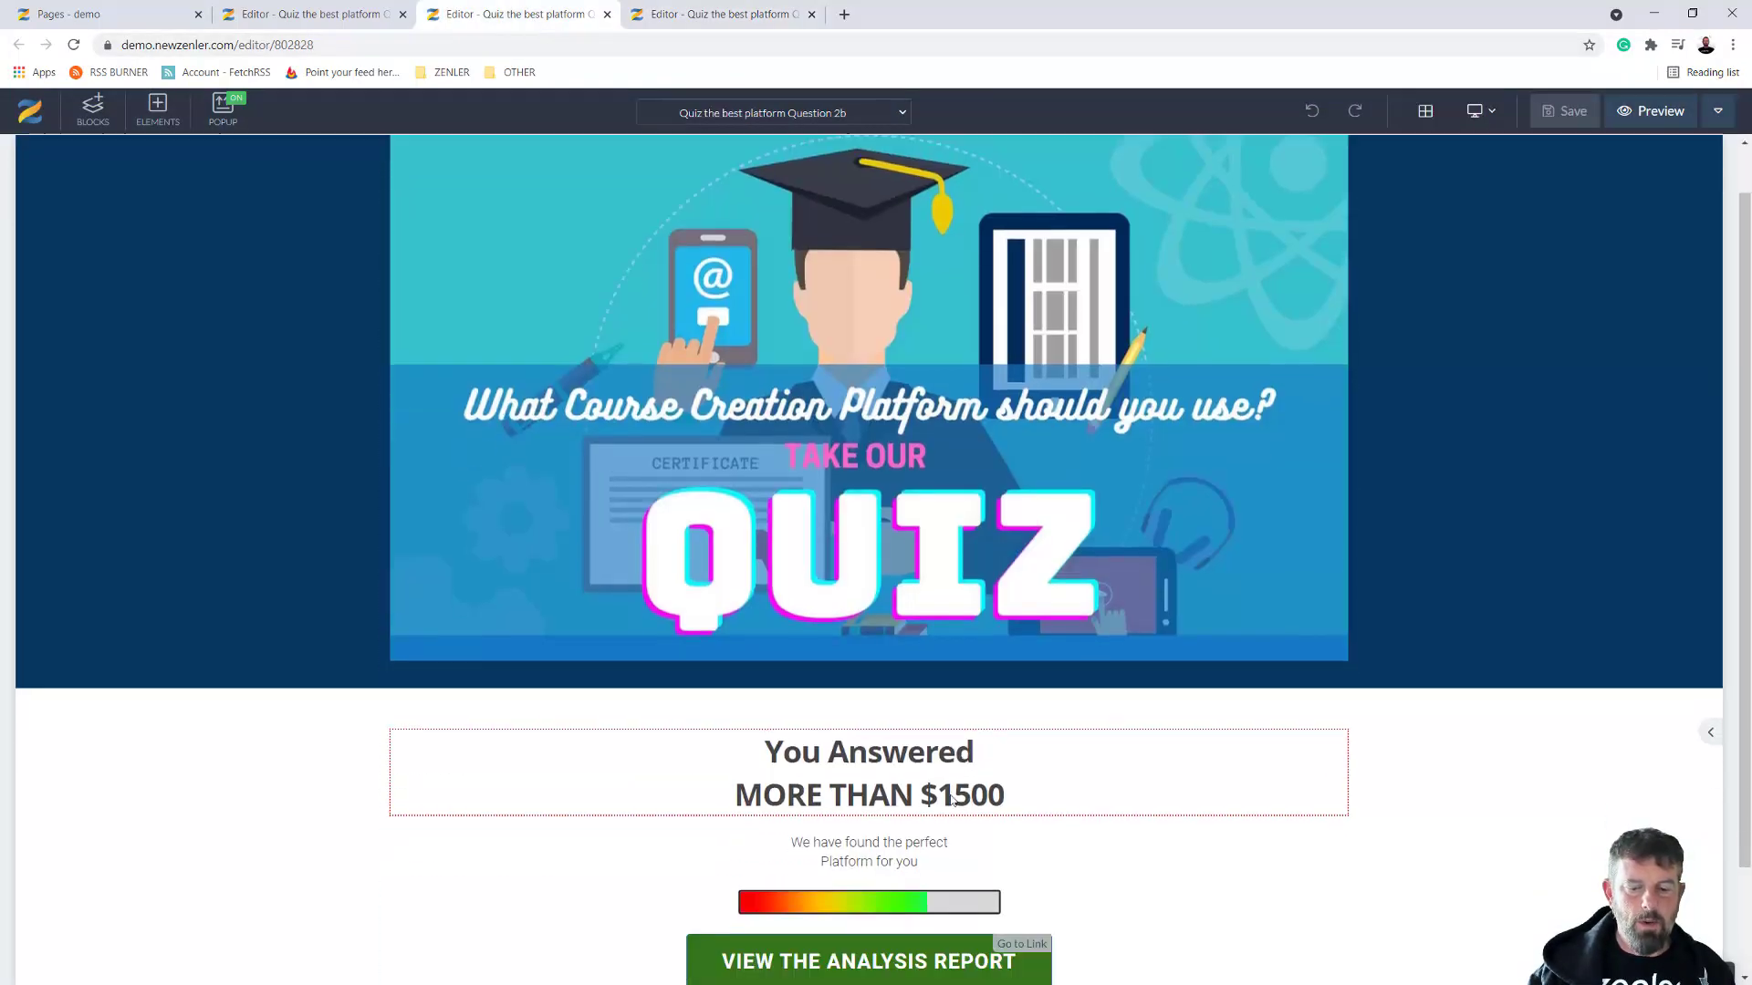
{"action": "left_click", "coordinate": [696, 800]}
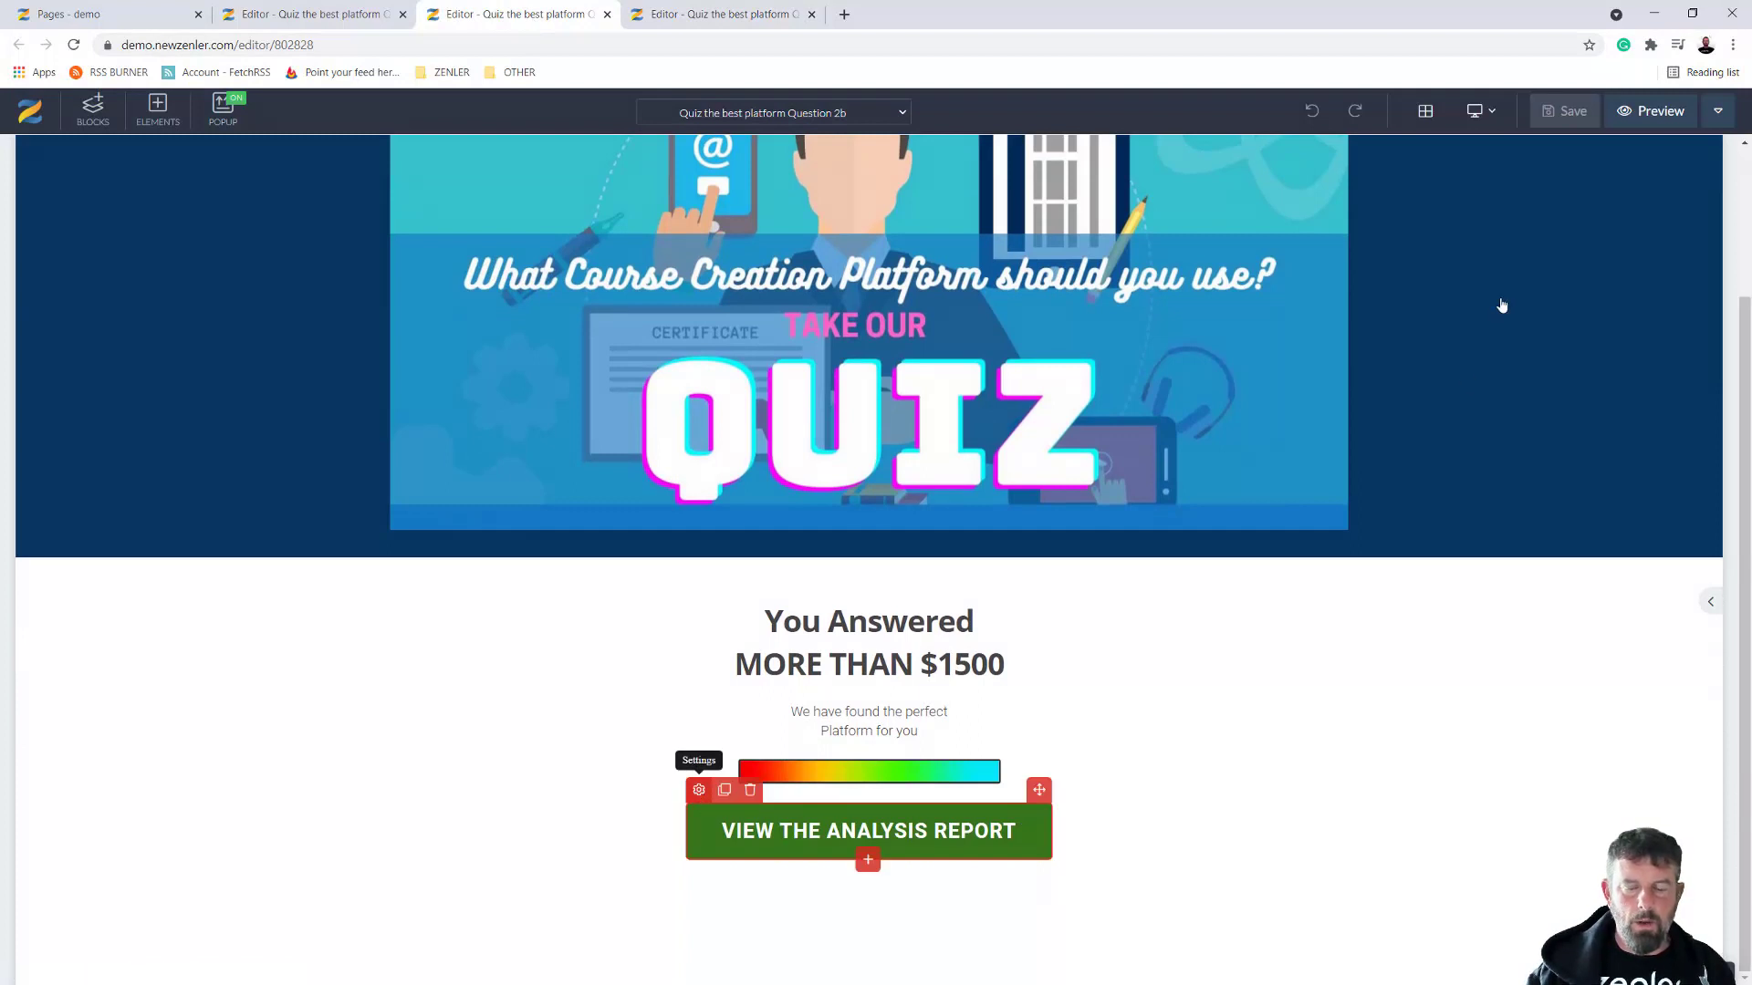
{"action": "left_click", "coordinate": [1609, 198]}
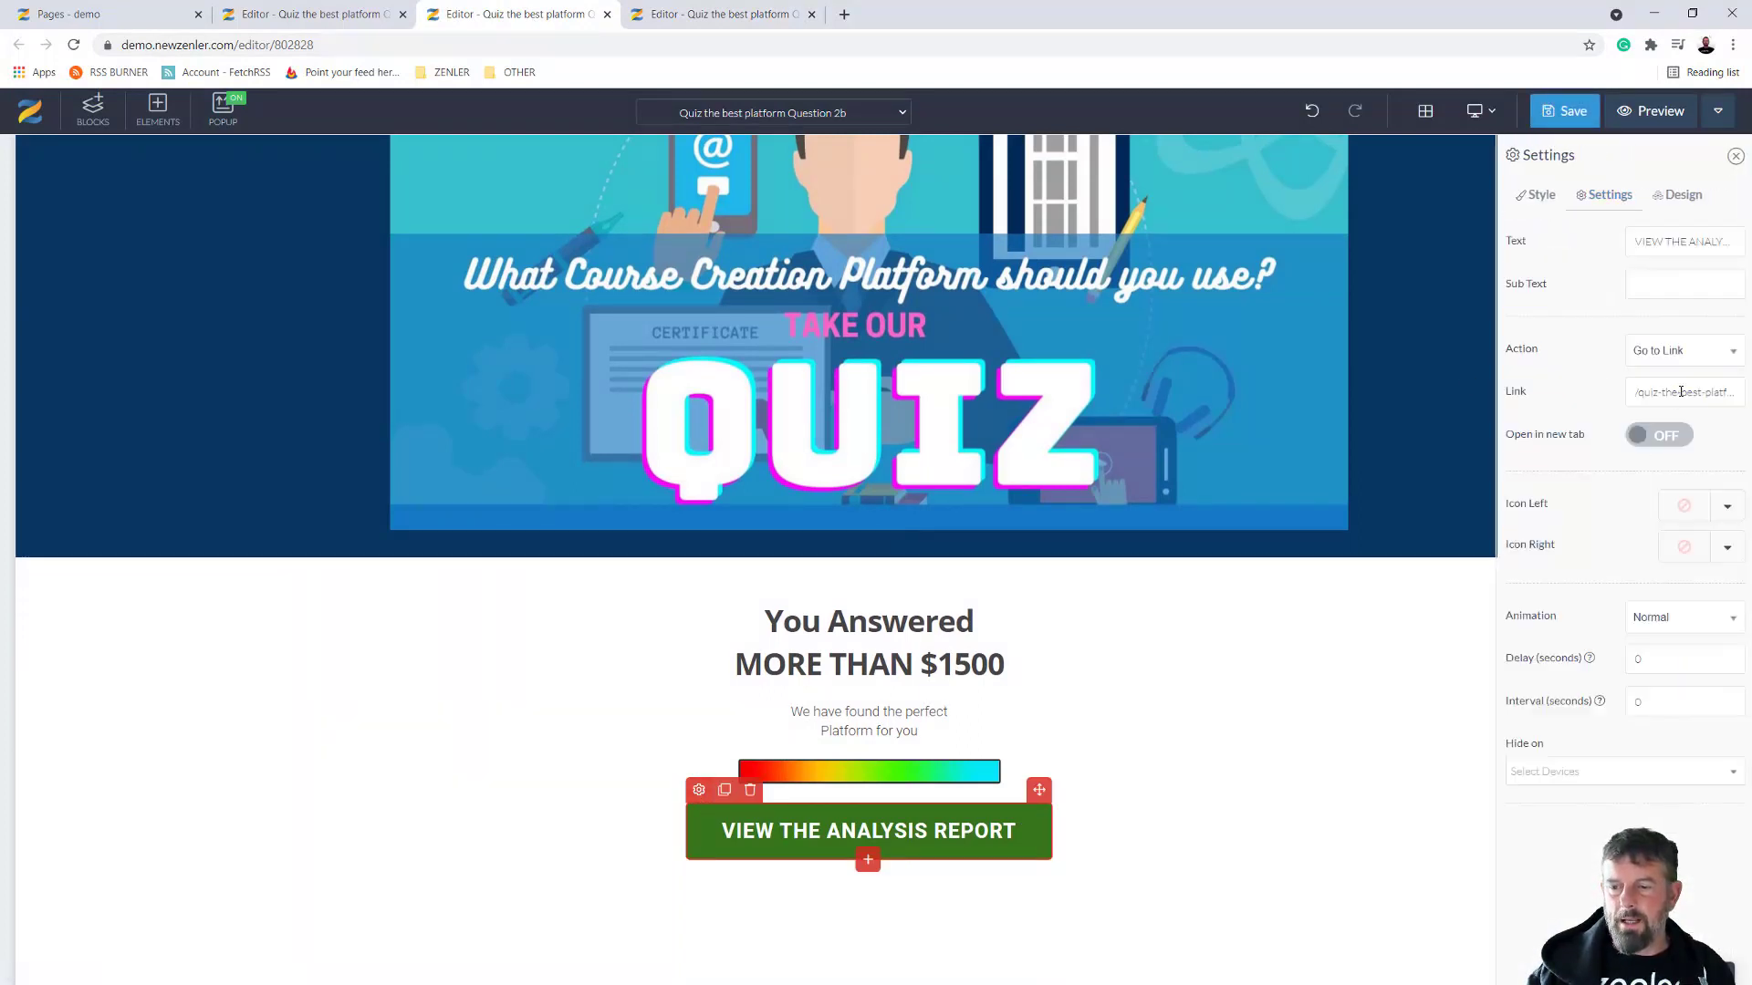
{"action": "key", "text": "ctrl+a"}
{"action": "key", "text": "BackSpace"}
{"action": "key", "text": "ctrl+v"}
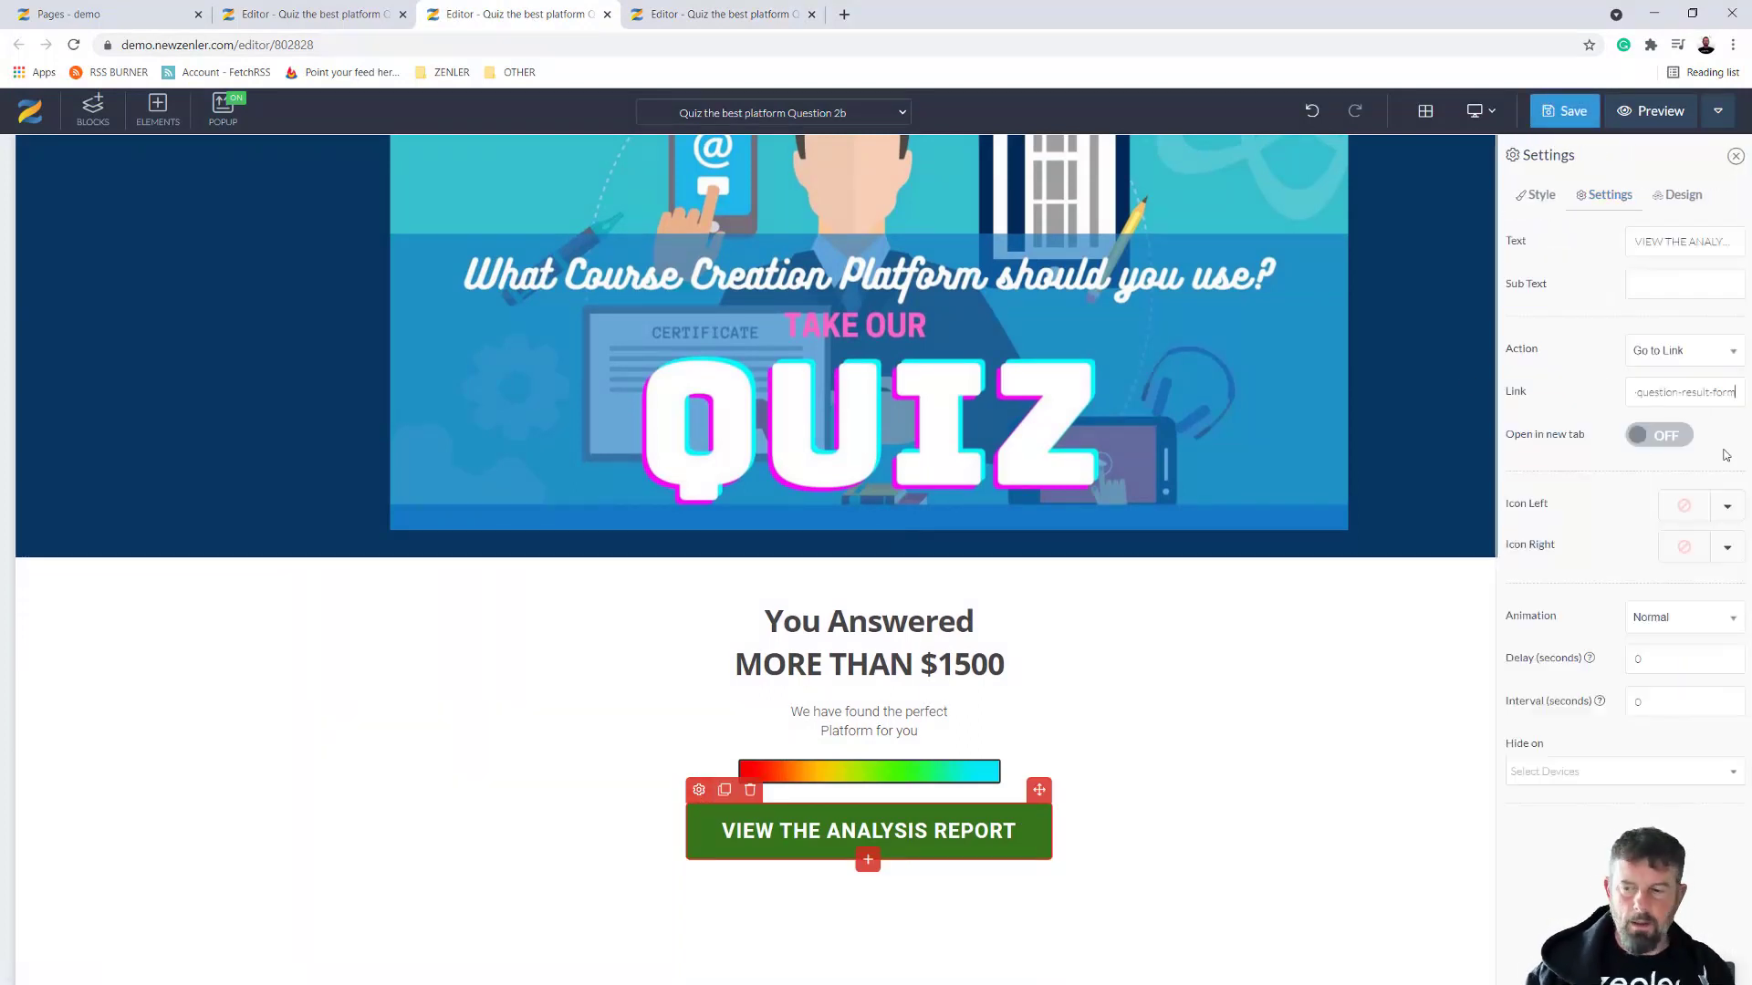
On the Question 2c page, link the View the Analysis Report button to /quiz-the-best-platform-question-result-form and save the page
{"action": "left_click", "coordinate": [305, 13]}
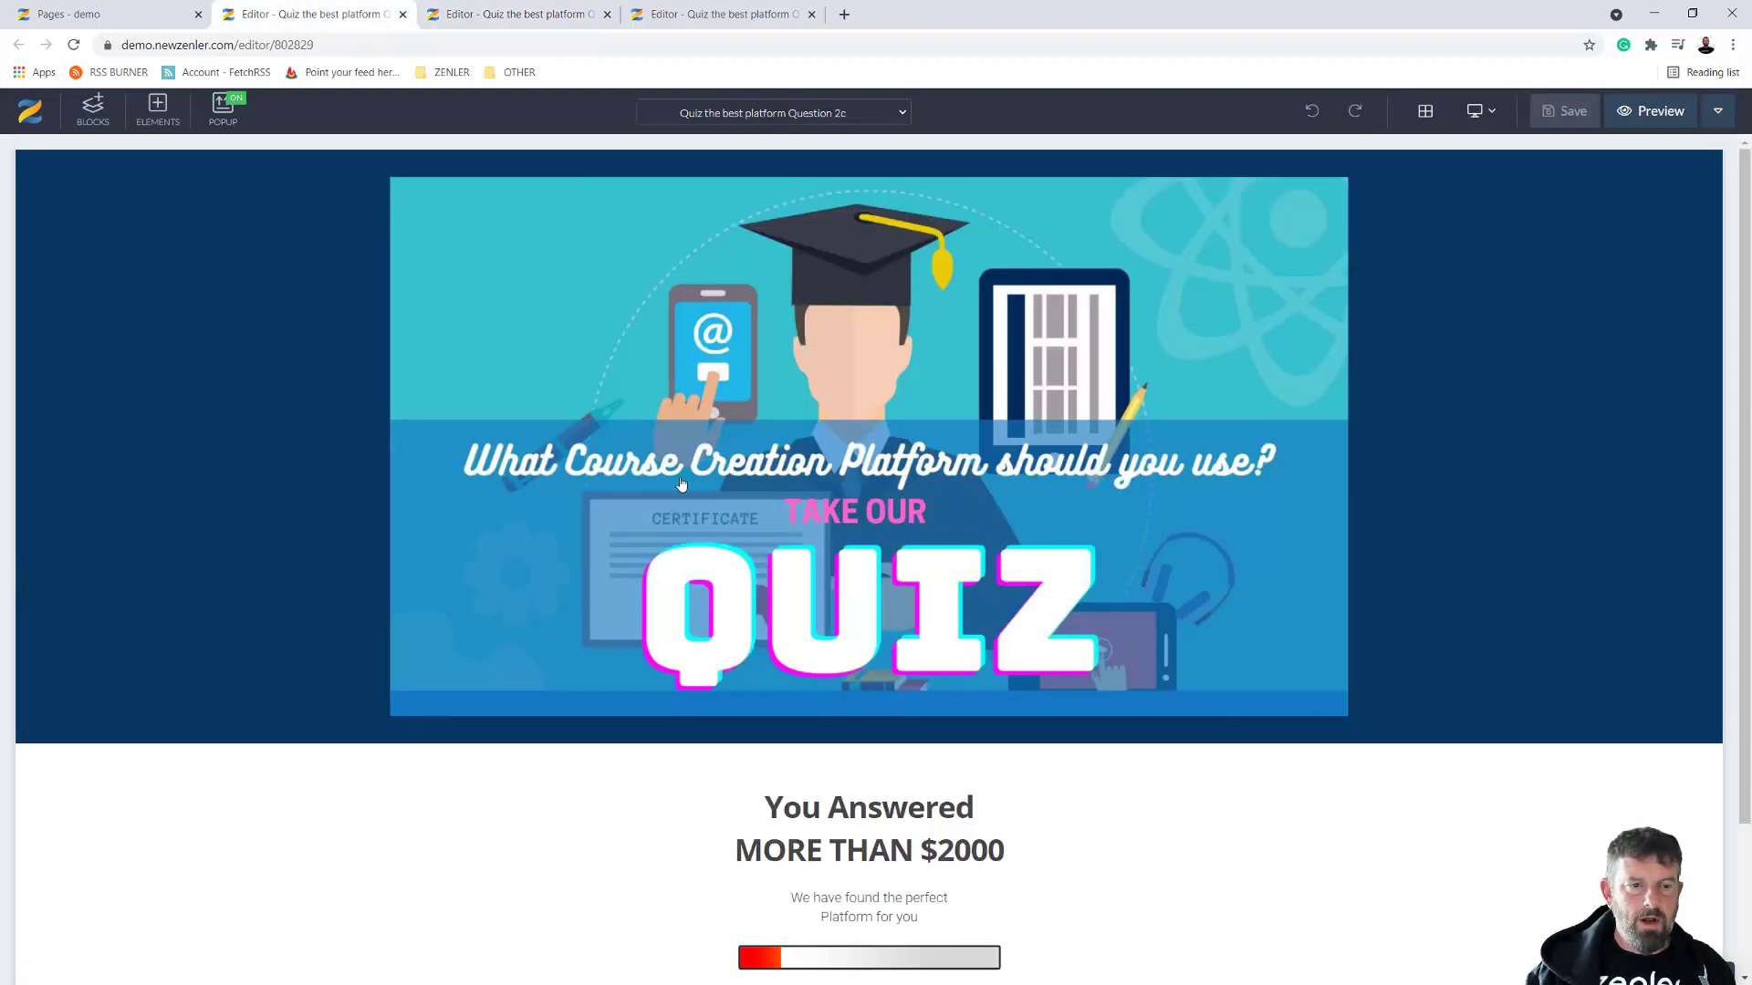
{"action": "scroll", "coordinate": [1078, 878], "scroll_direction": "down", "scroll_amount": 1}
{"action": "scroll", "coordinate": [1078, 879], "scroll_direction": "down", "scroll_amount": 1}
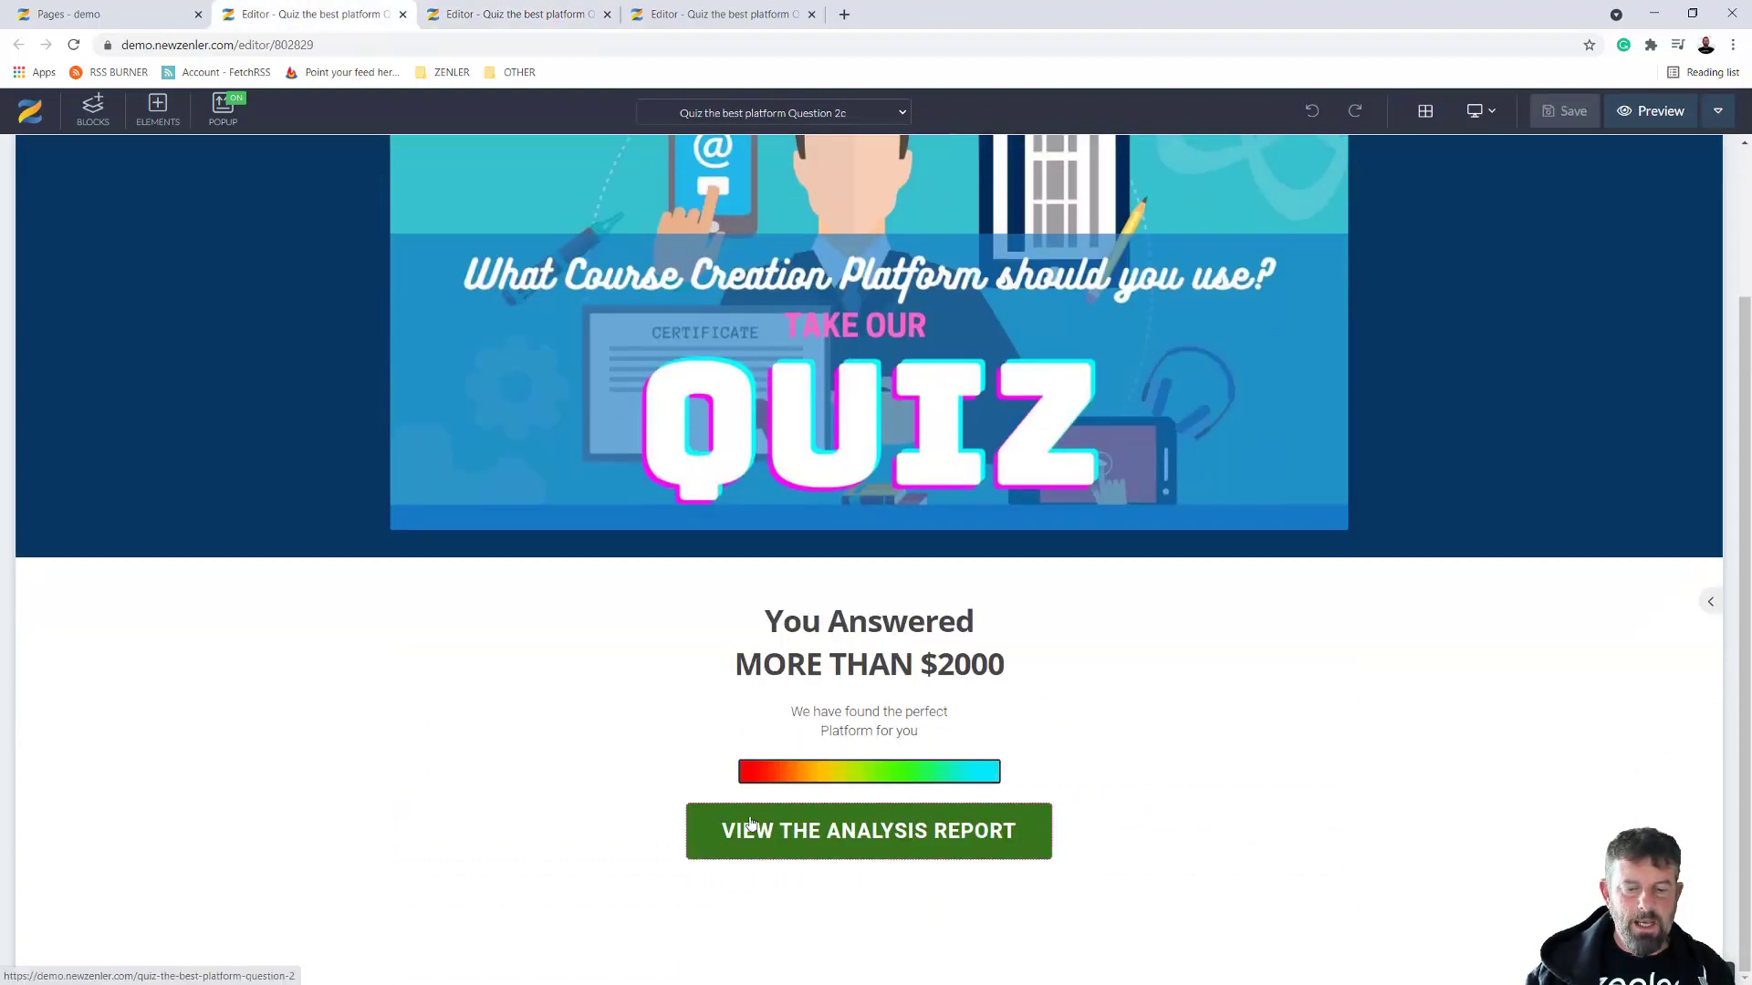
{"action": "left_click", "coordinate": [700, 790]}
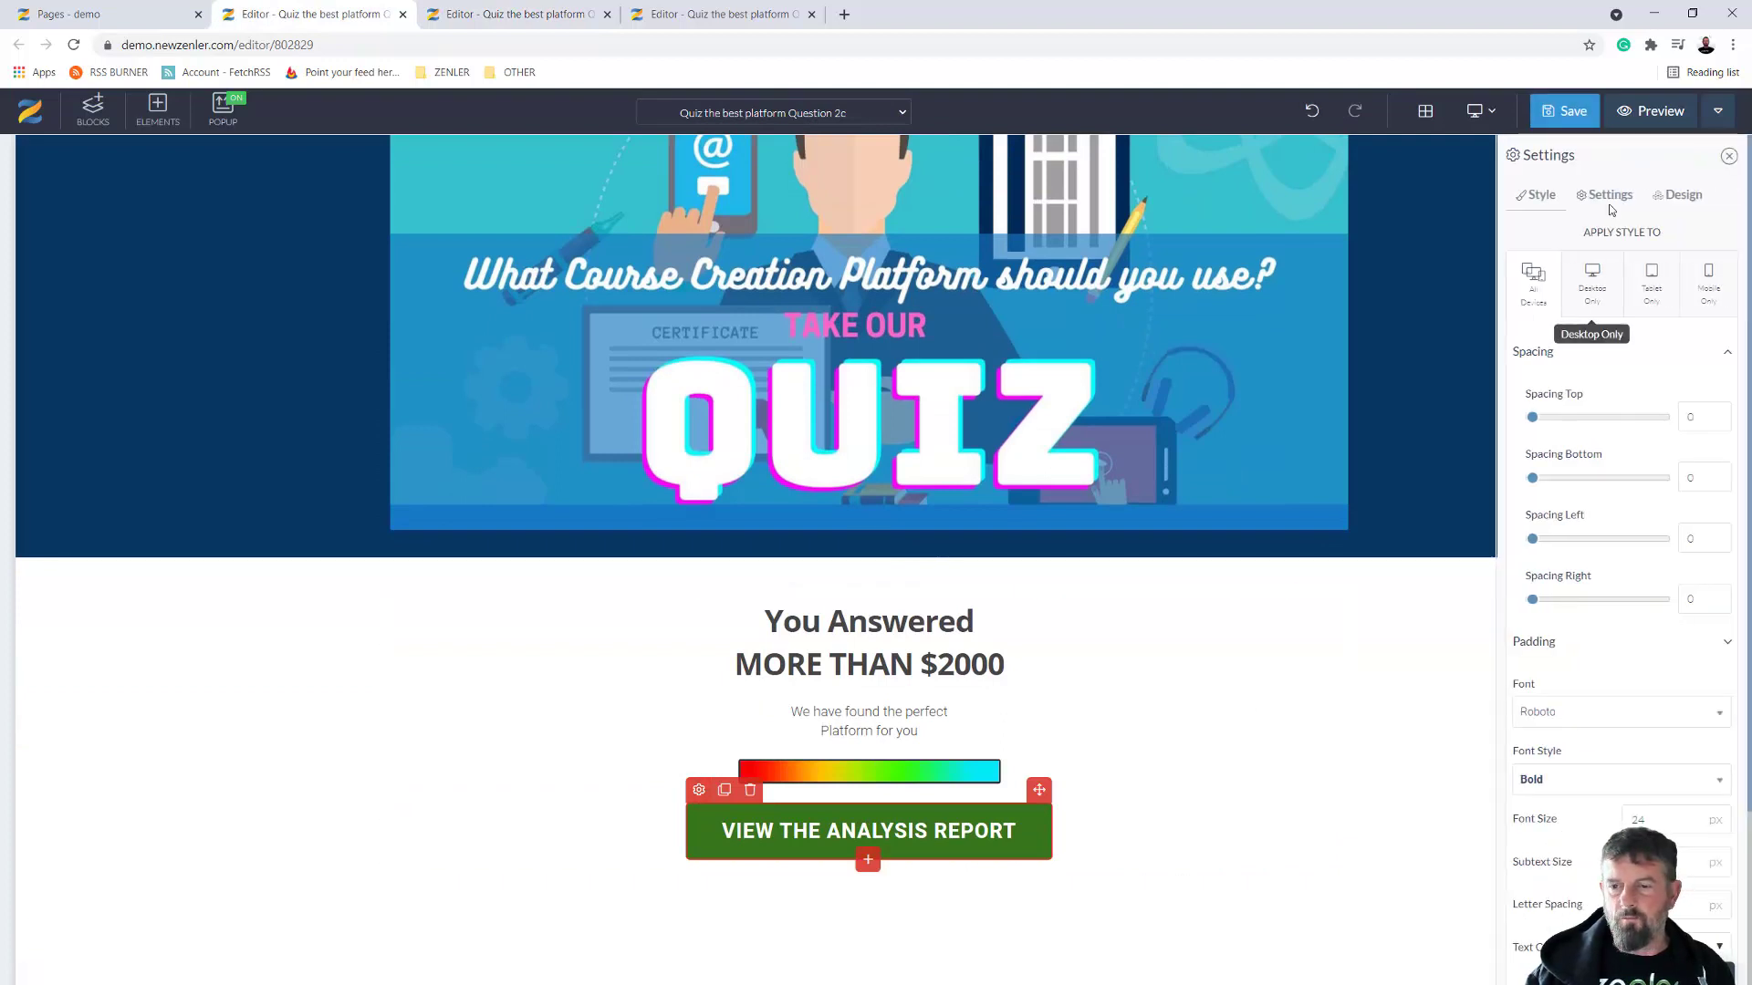
{"action": "left_click", "coordinate": [1606, 194]}
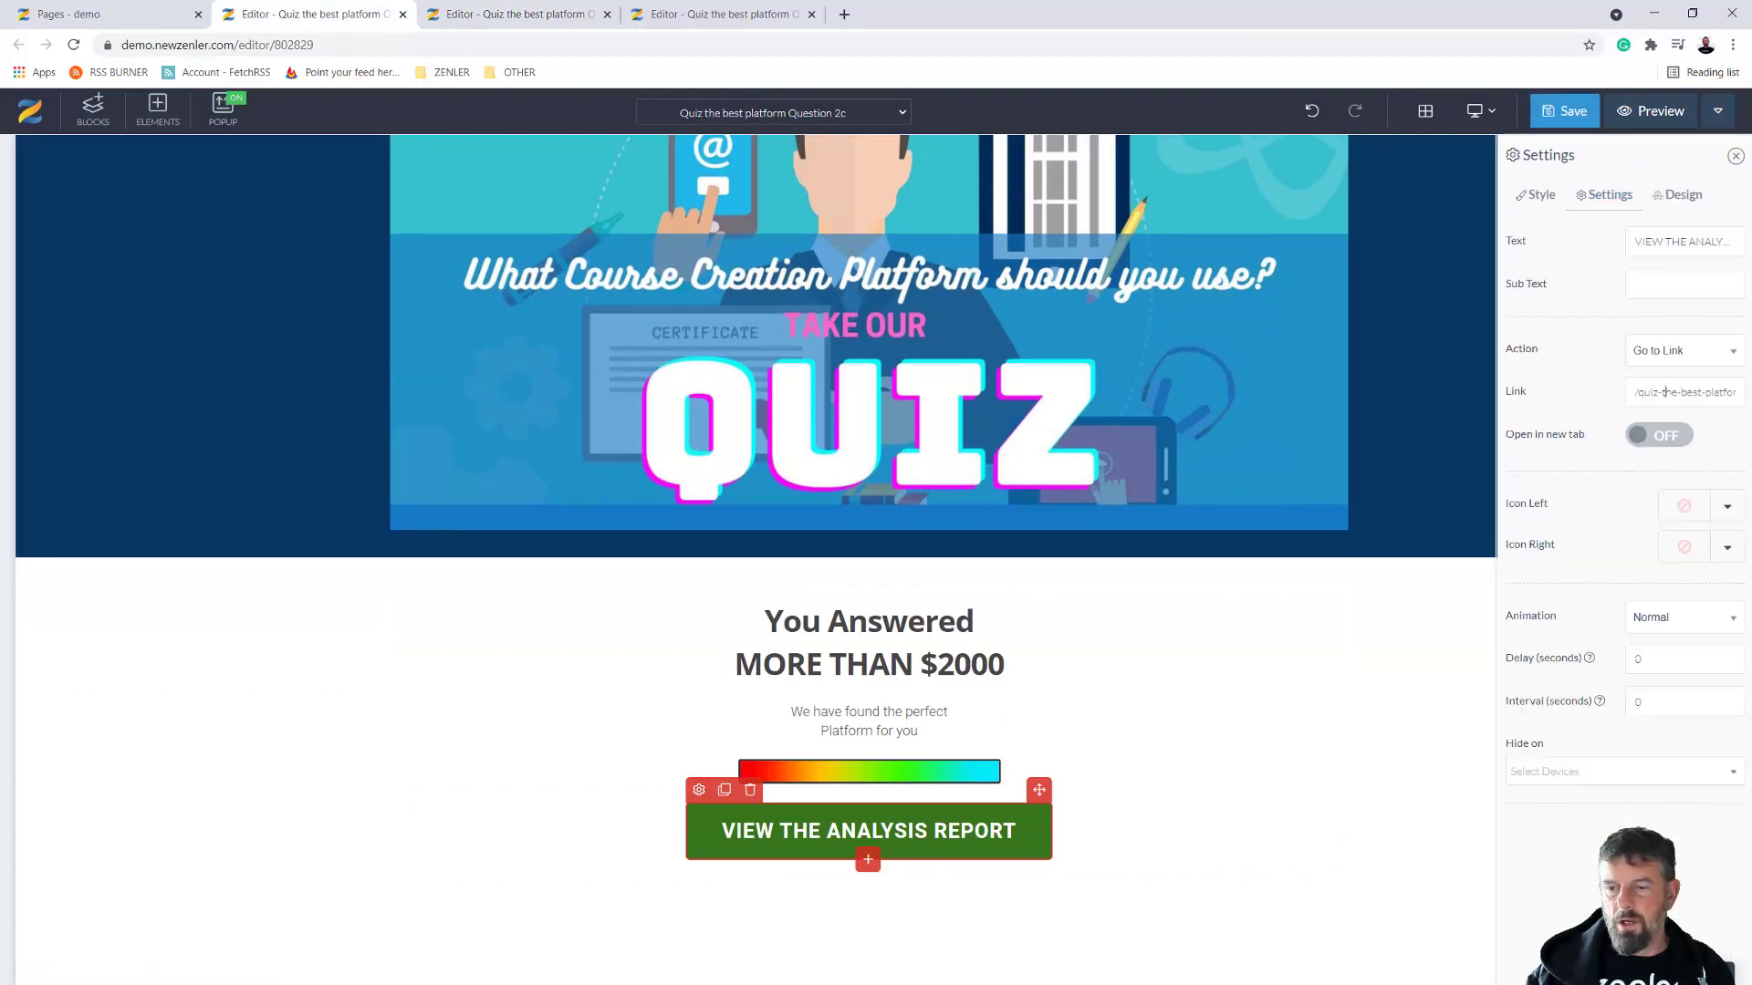
{"action": "key", "text": "ctrl+a"}
{"action": "key", "text": "BackSpace"}
{"action": "key", "text": "ctrl+v"}
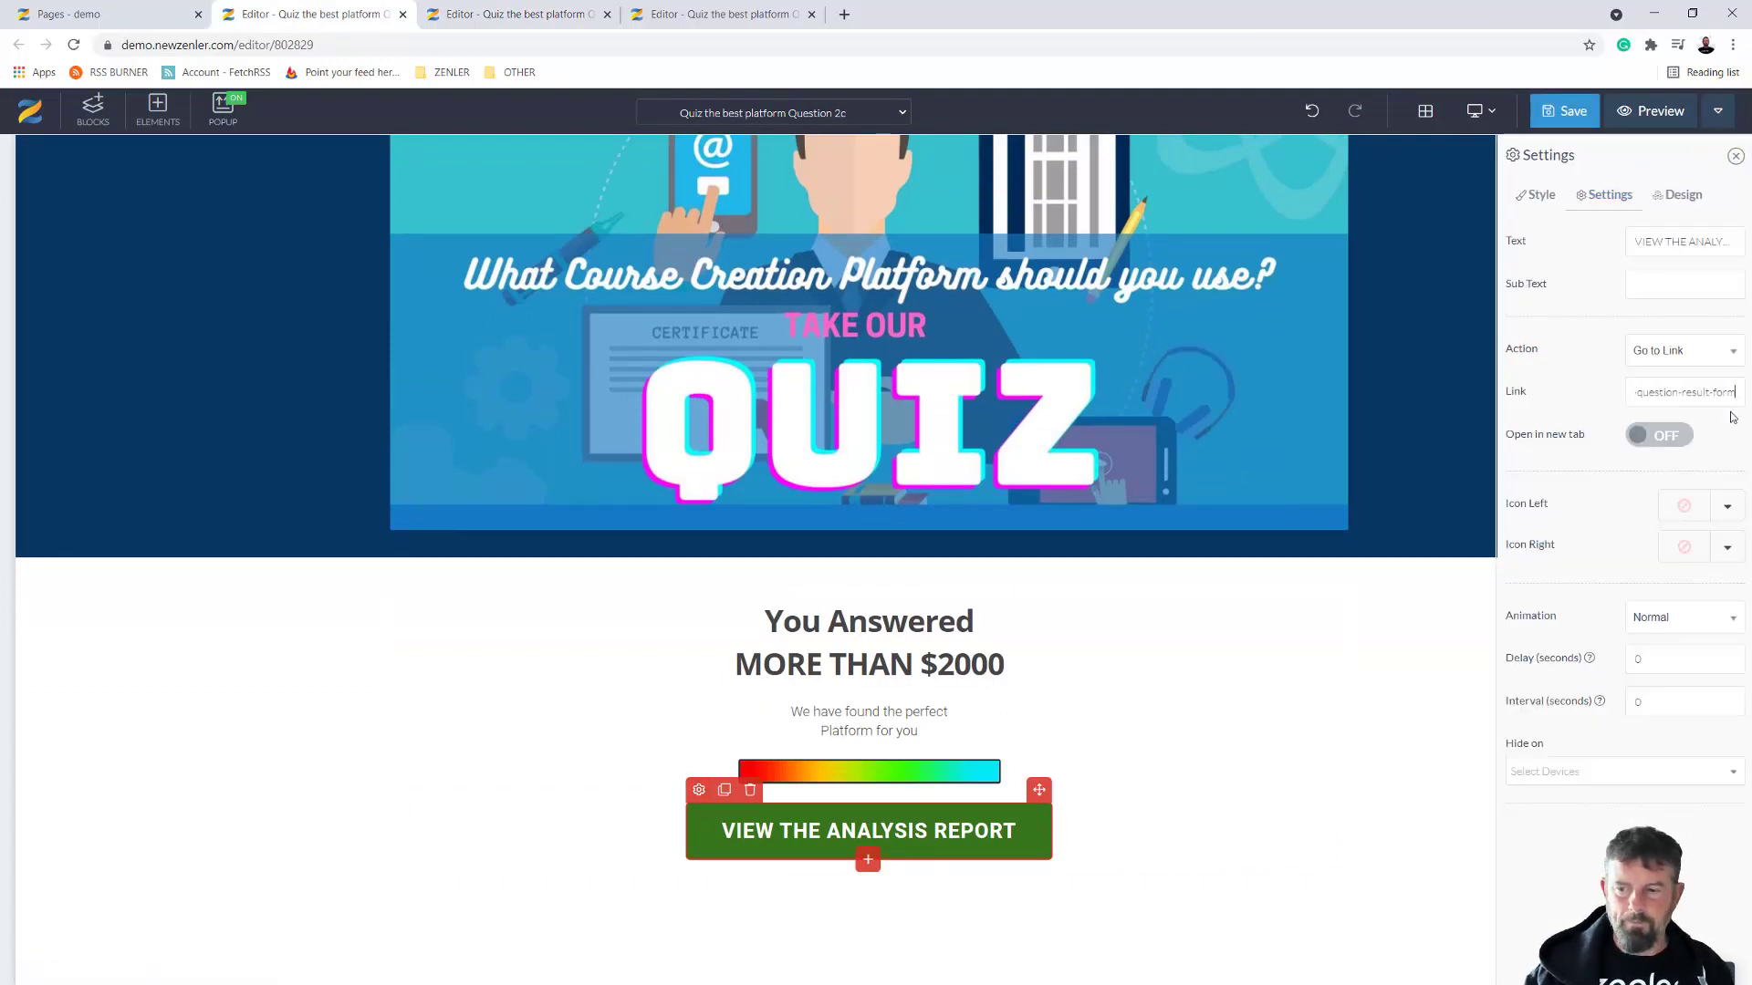
{"action": "left_click", "coordinate": [1566, 112]}
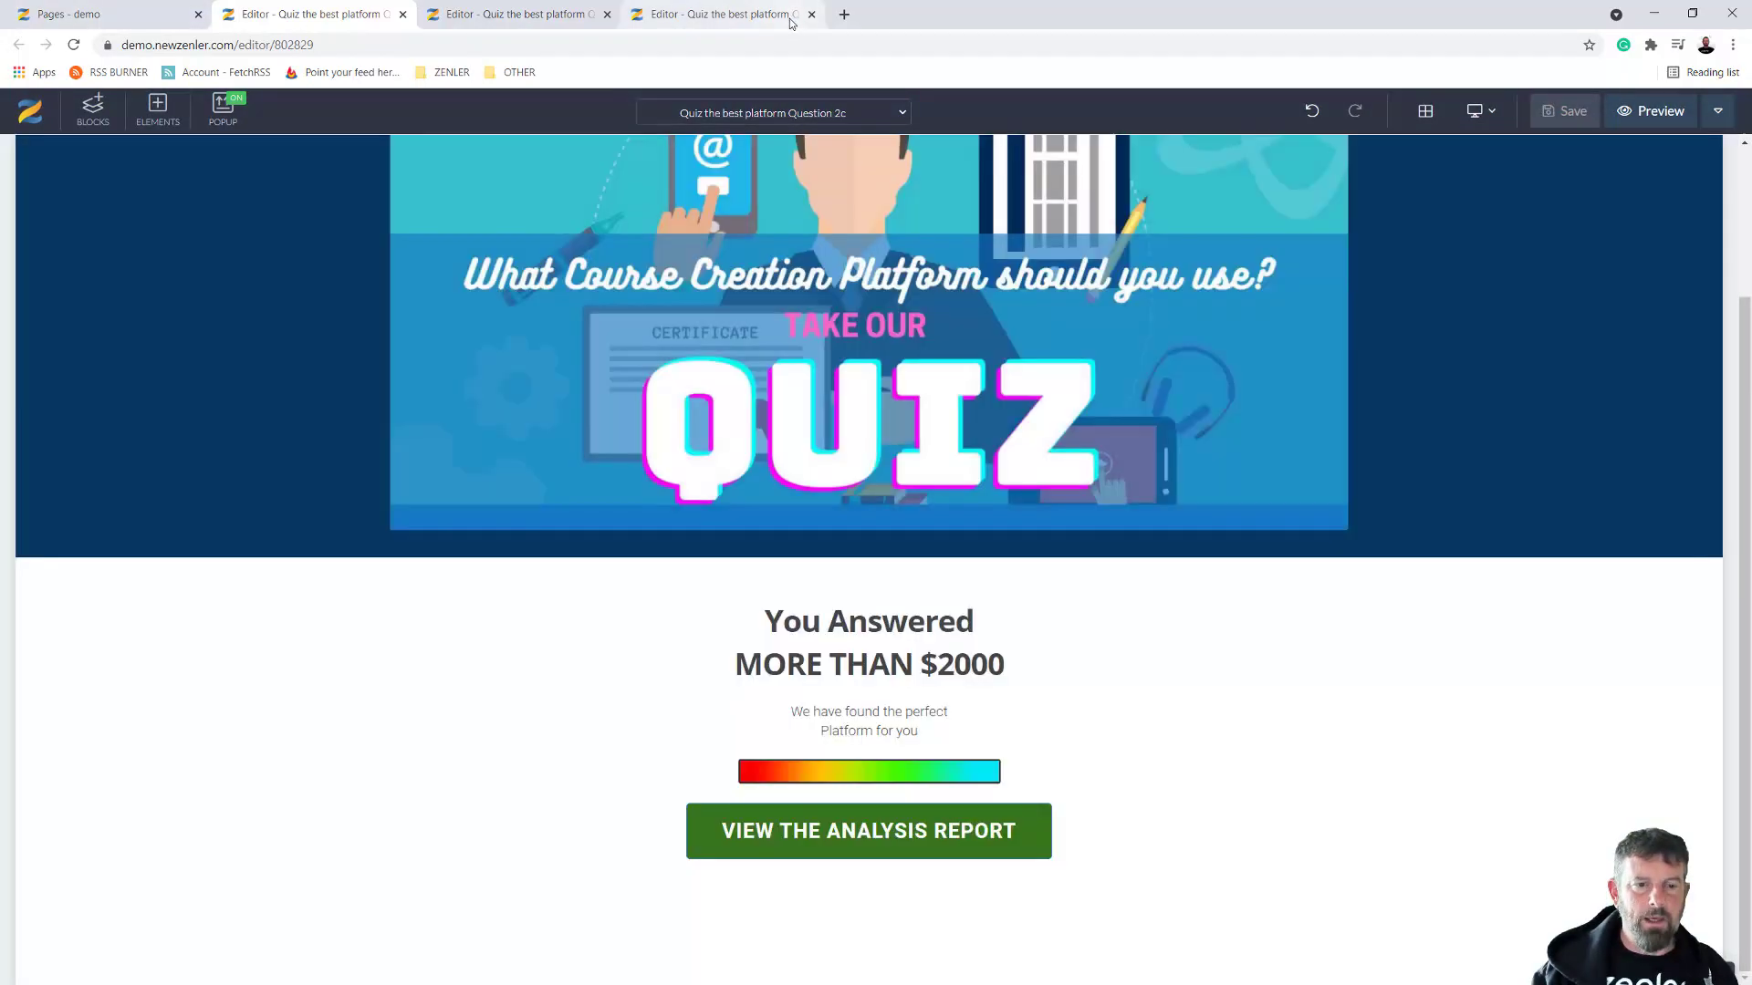
Close the Question 2a, 2b and 2c page editors and return to the Pages list
{"action": "left_click", "coordinate": [811, 13]}
{"action": "left_click", "coordinate": [607, 15]}
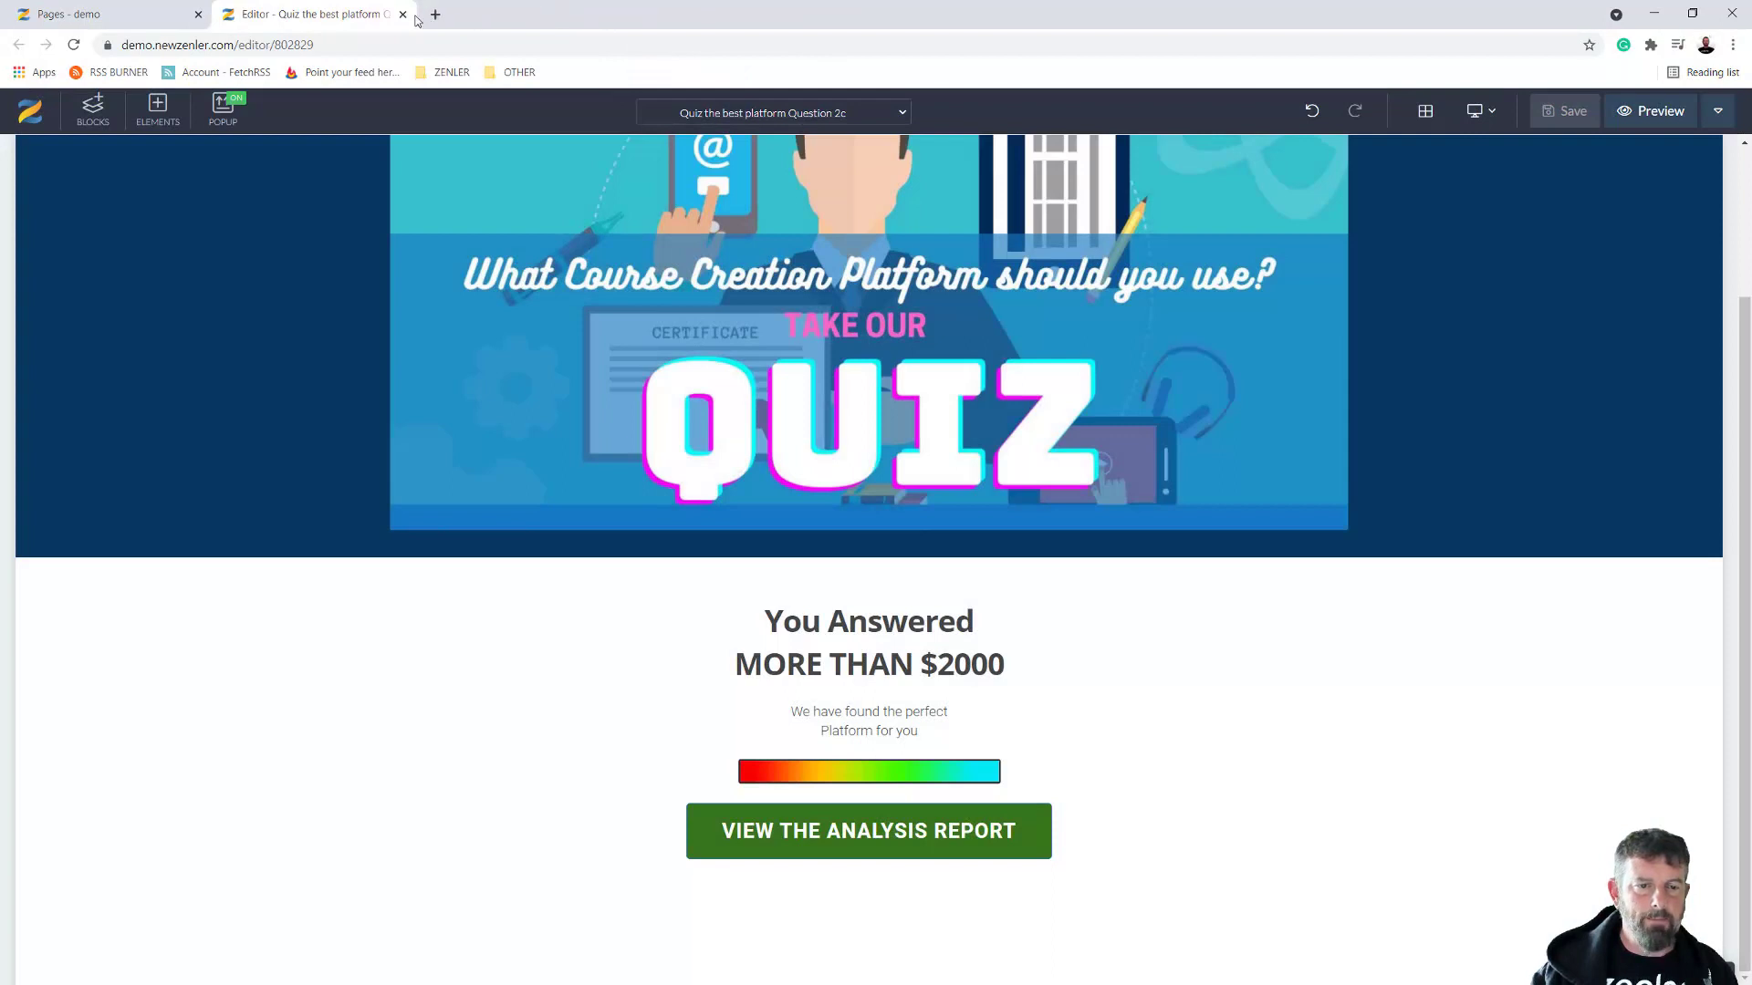
{"action": "left_click", "coordinate": [402, 15]}
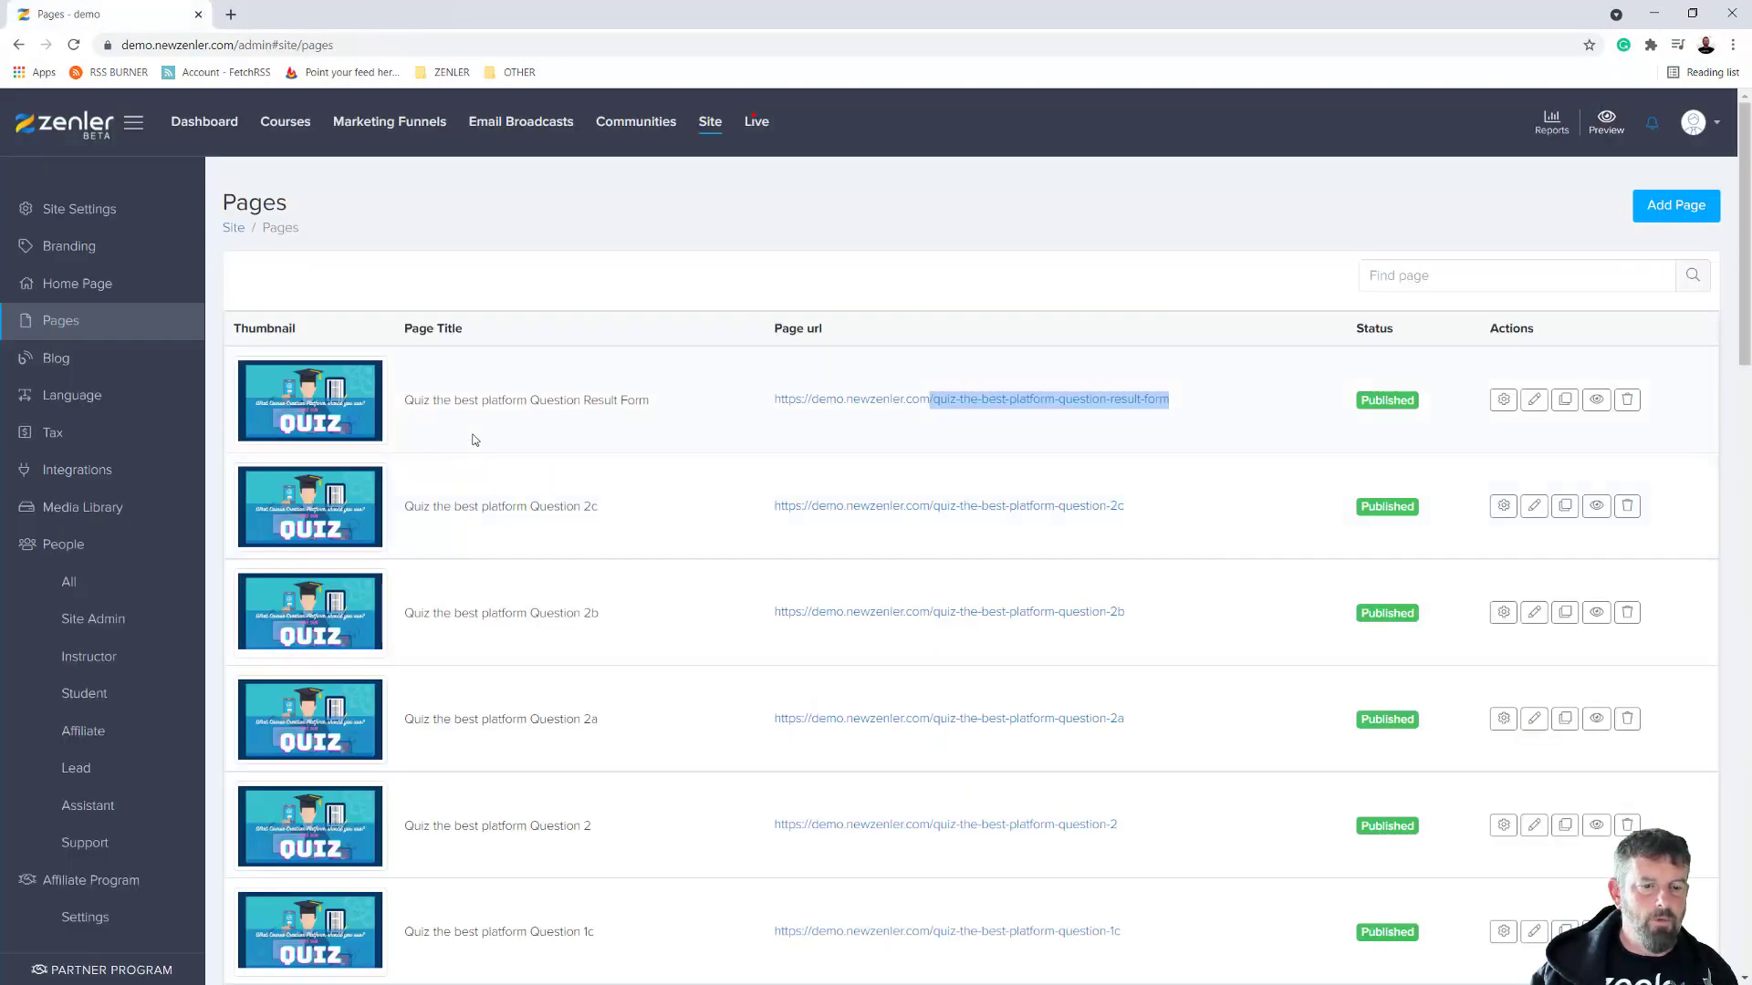
{"action": "left_click", "coordinate": [633, 393]}
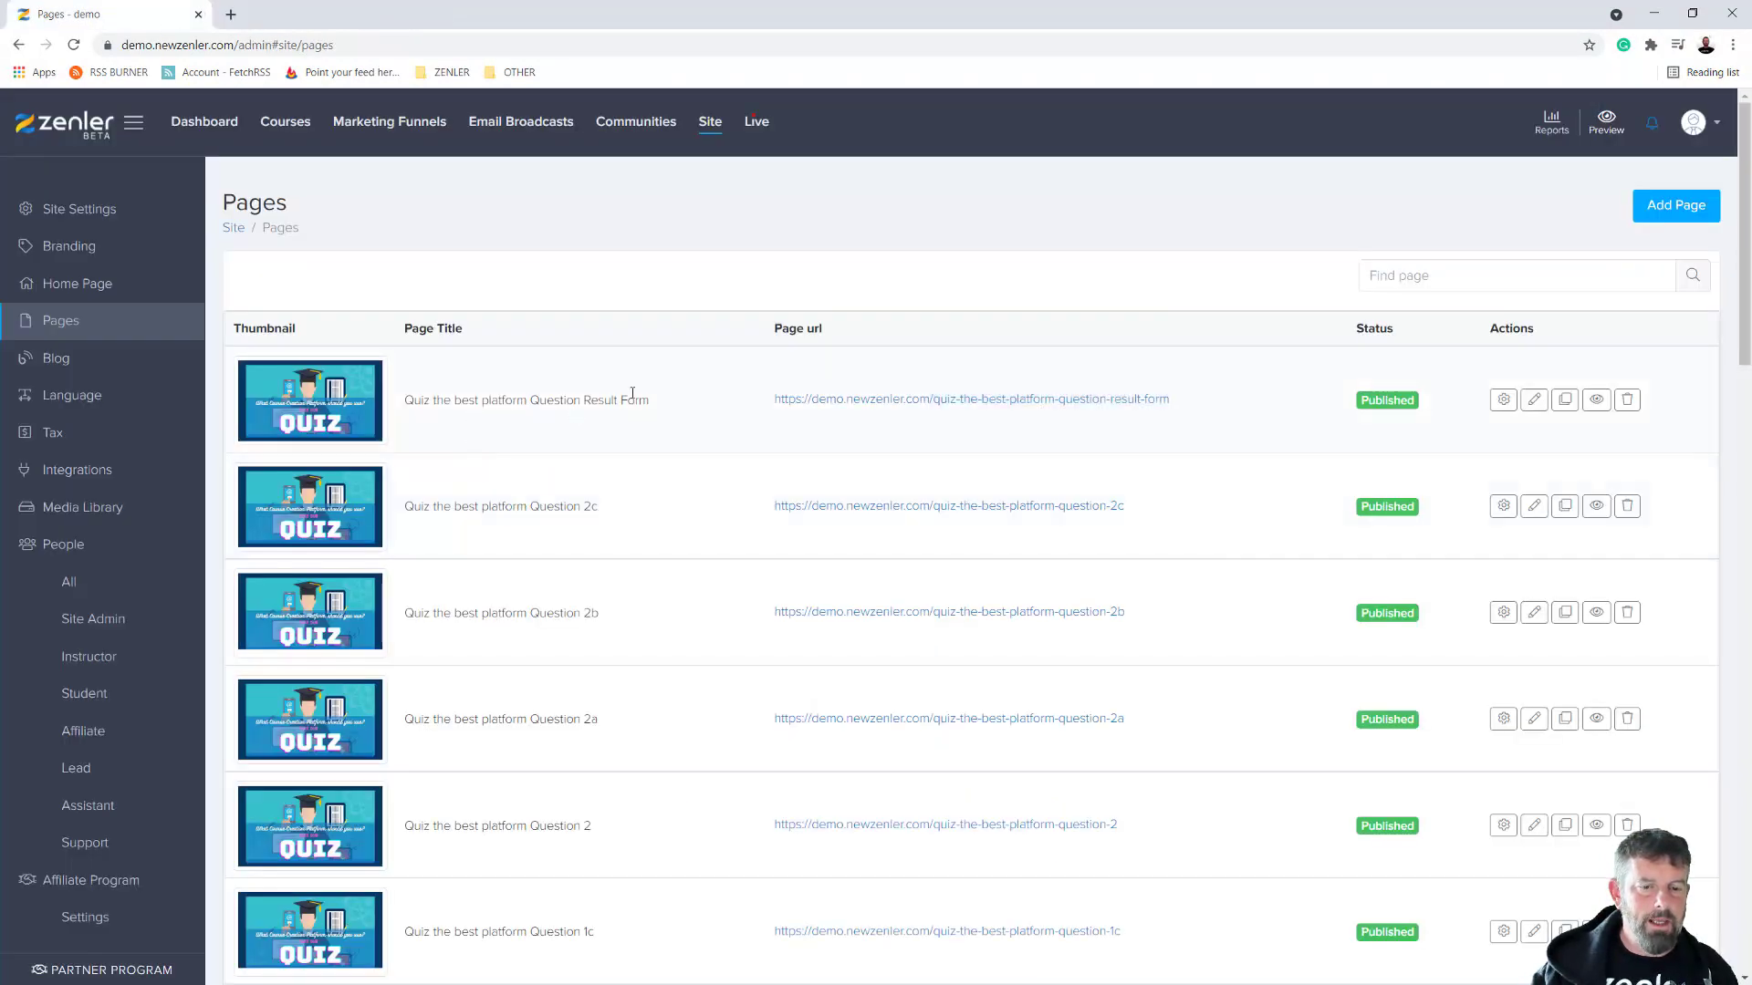
Clone the Result Form page, changing the clone's name ending to Result Form-thanks and its URL to quiz-the-best-platform-question-result-form-thanks
{"action": "left_click", "coordinate": [1565, 400]}
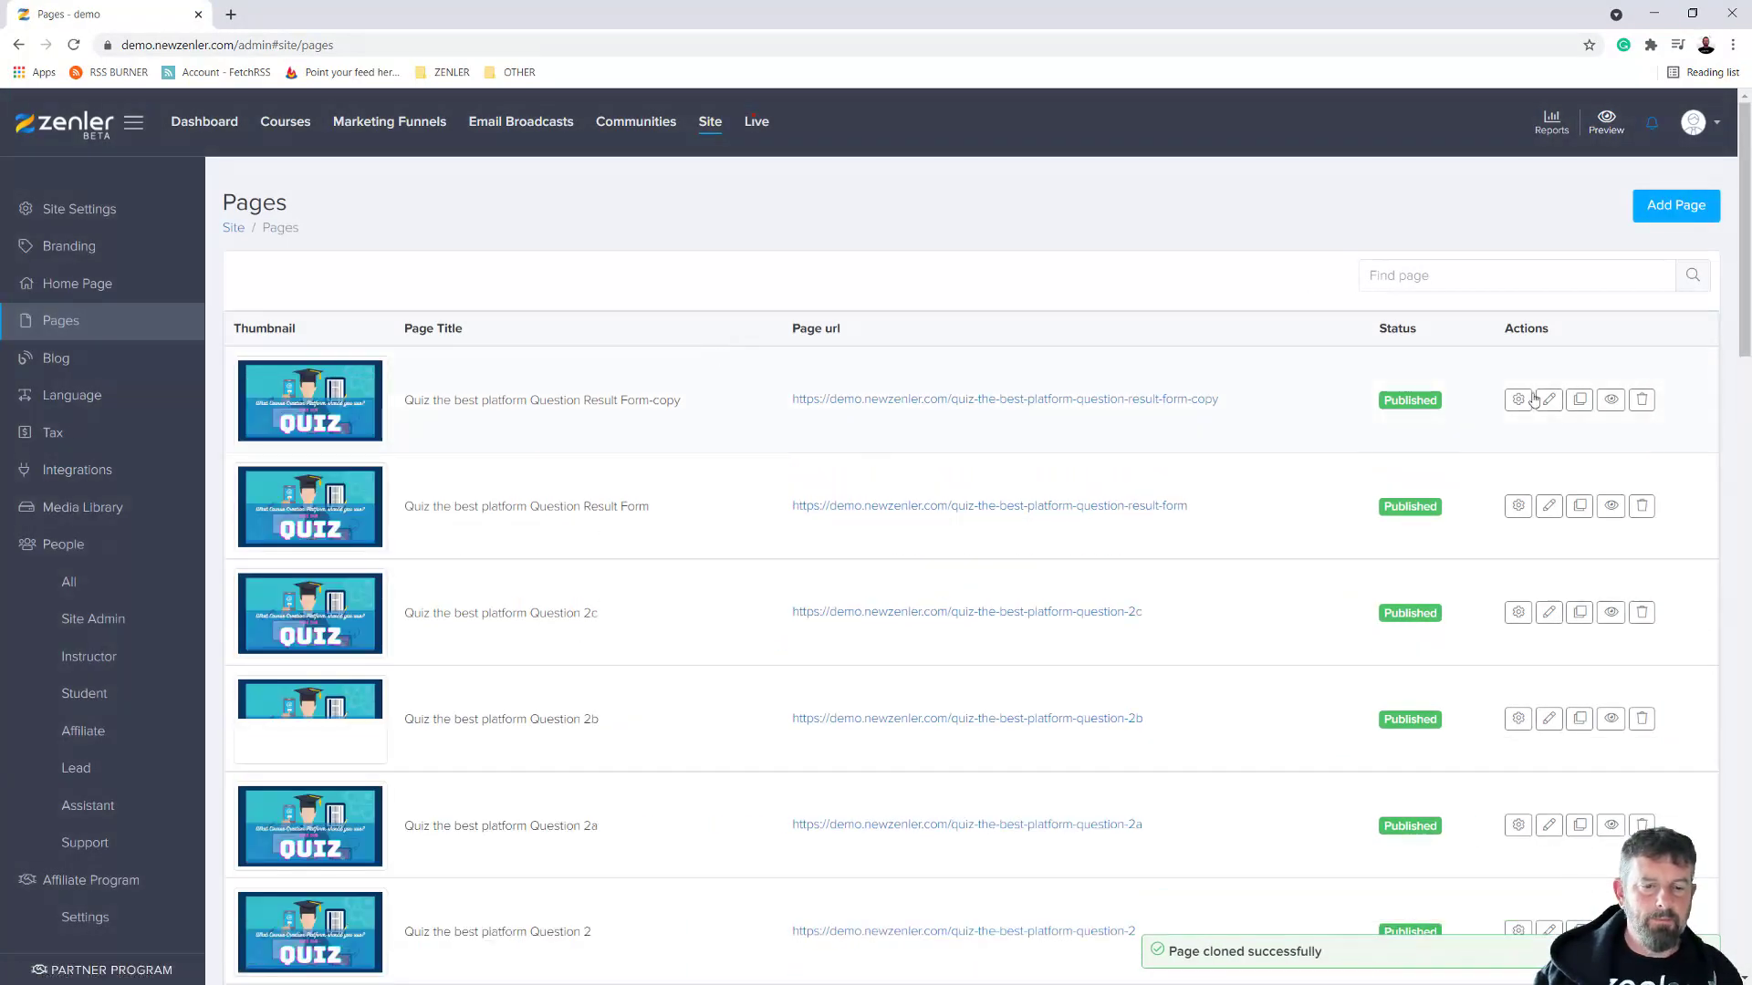
{"action": "left_click", "coordinate": [1518, 399]}
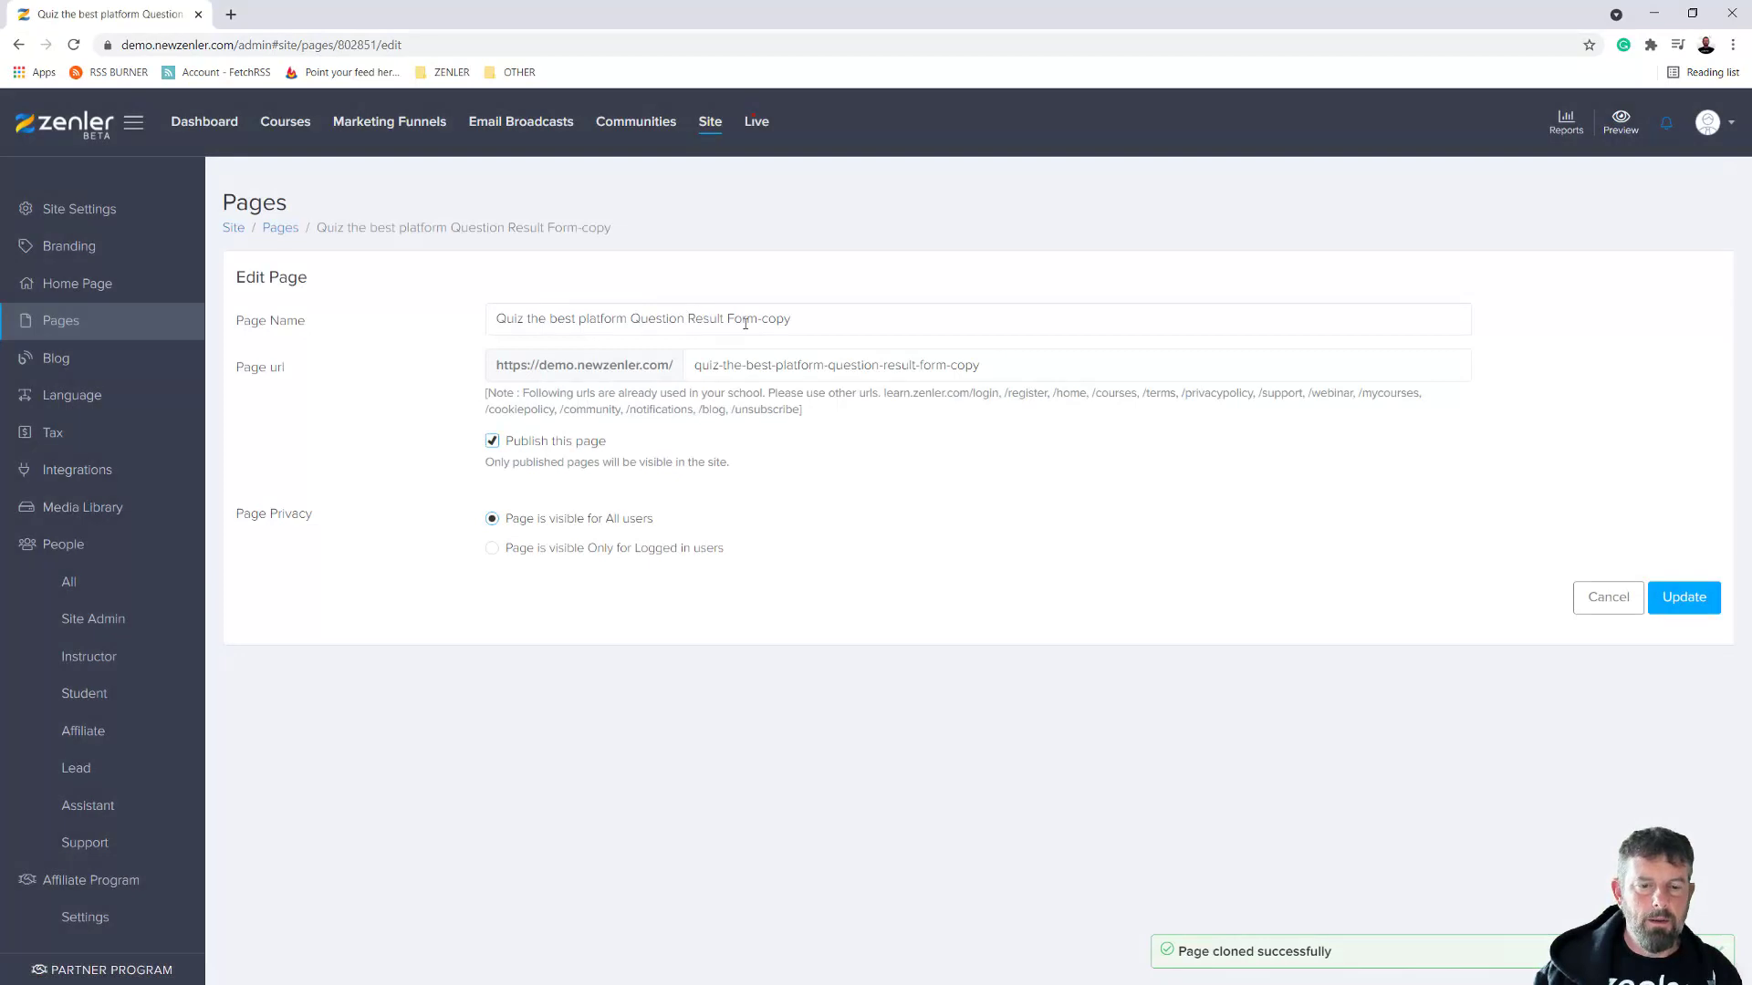
{"action": "key", "text": "shift+End"}
{"action": "type", "text": "thanks"}
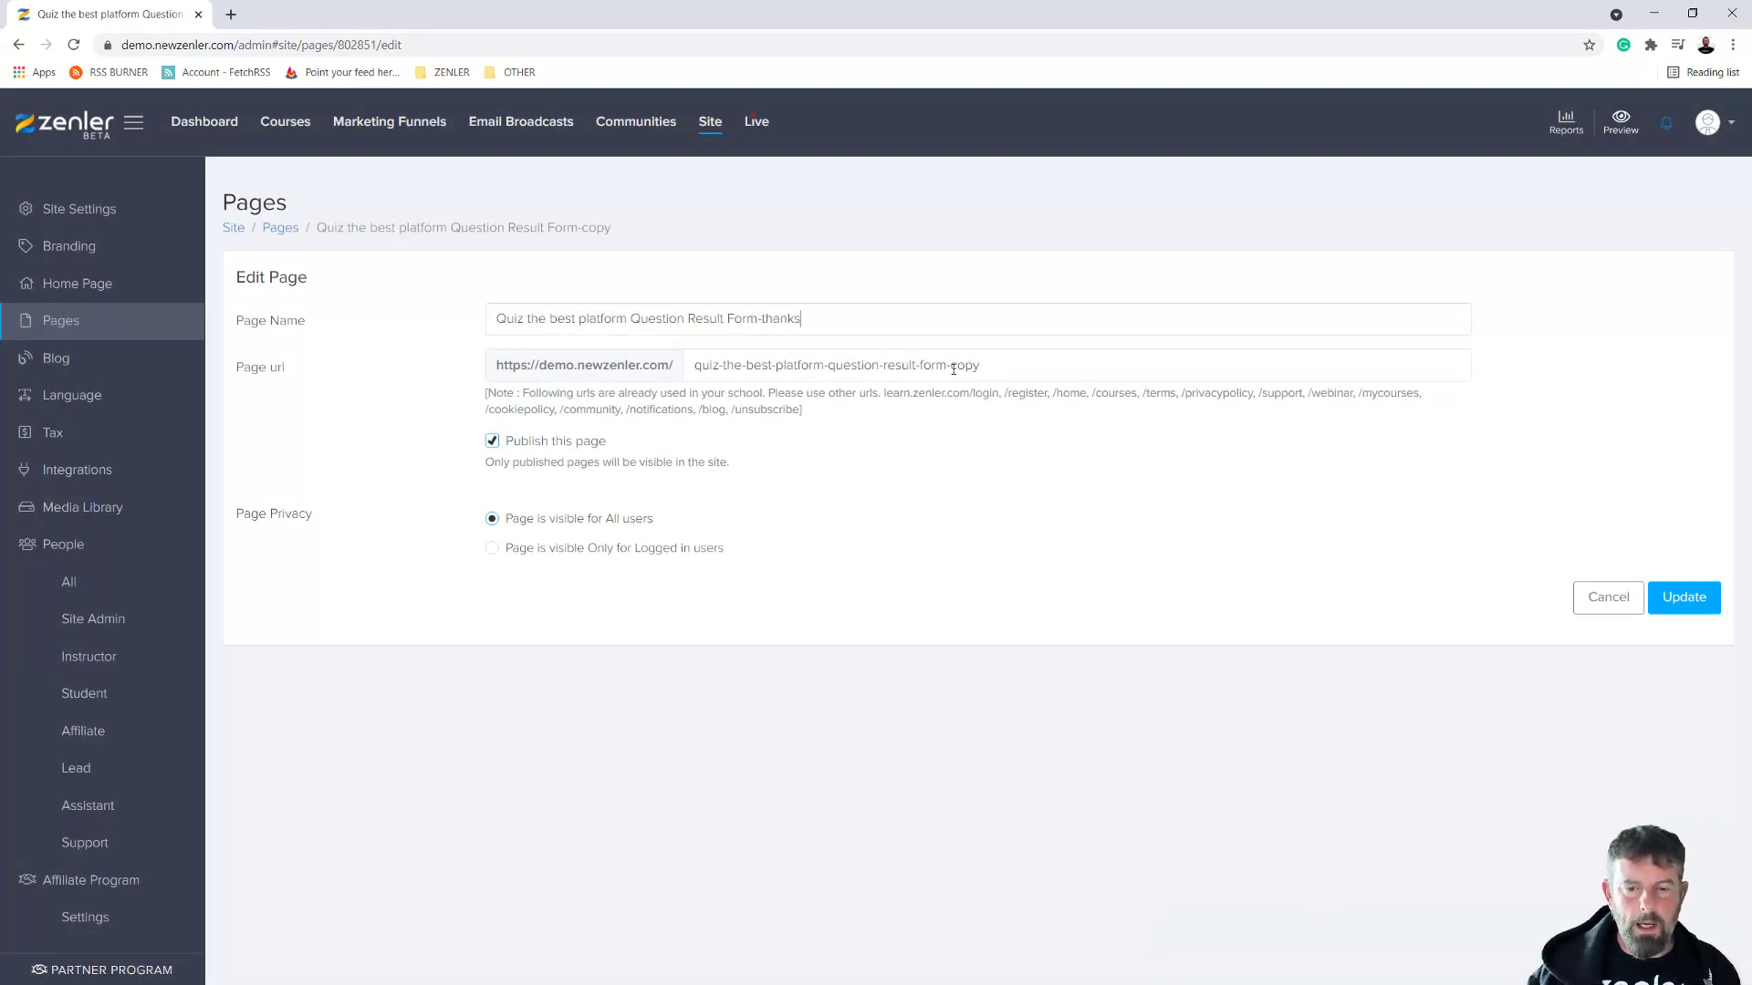
{"action": "key", "text": "shift+End"}
{"action": "type", "text": "th"}
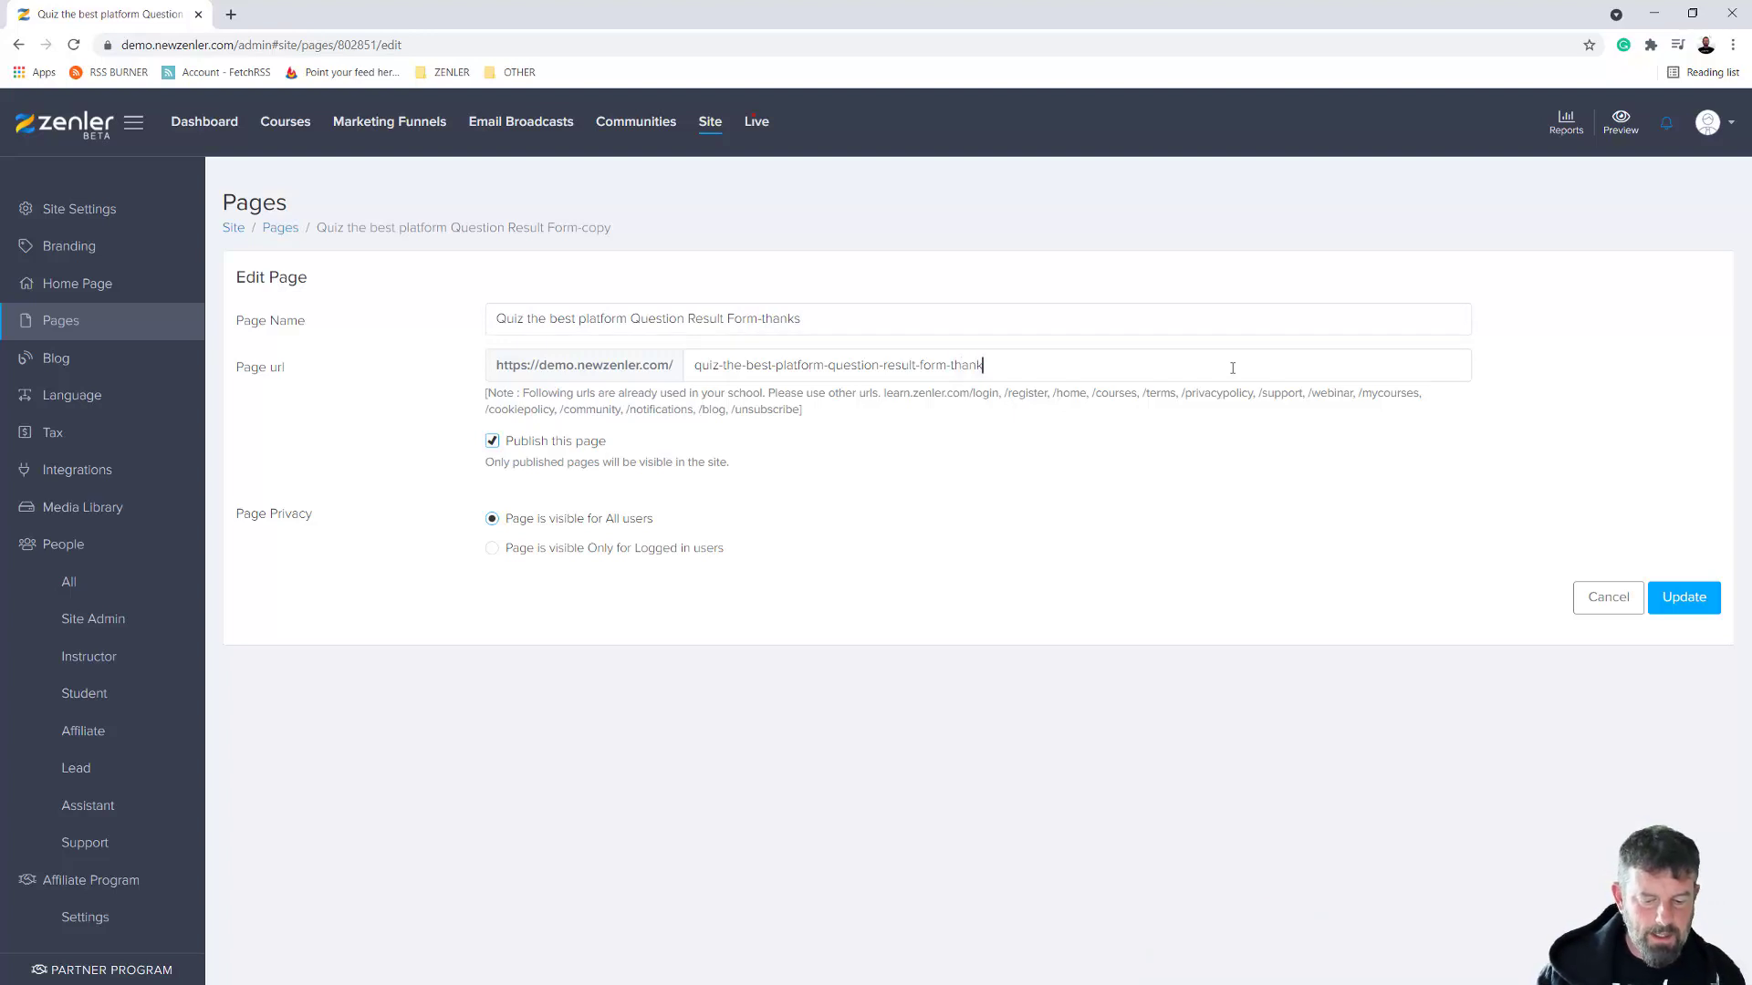
{"action": "left_click", "coordinate": [1684, 599]}
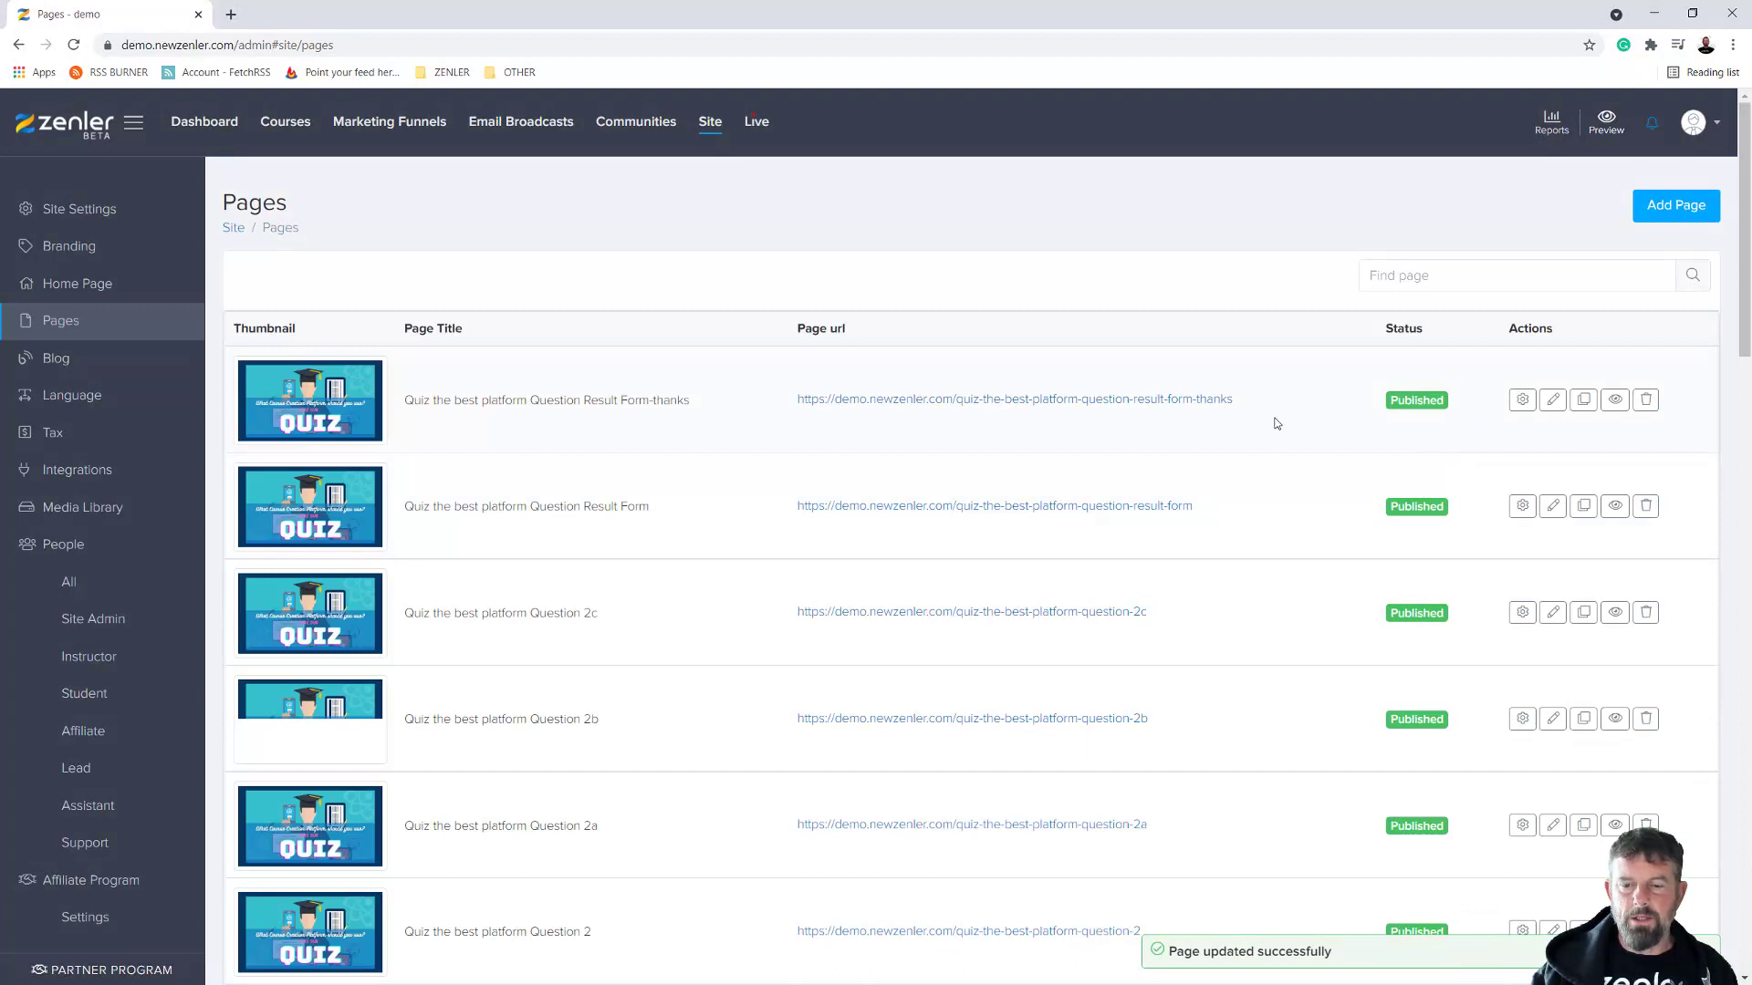
Copy the Result Form-thanks page's URL slug and open that page for editing
{"action": "left_click_drag", "start_coordinate": [1250, 403], "coordinate": [945, 402]}
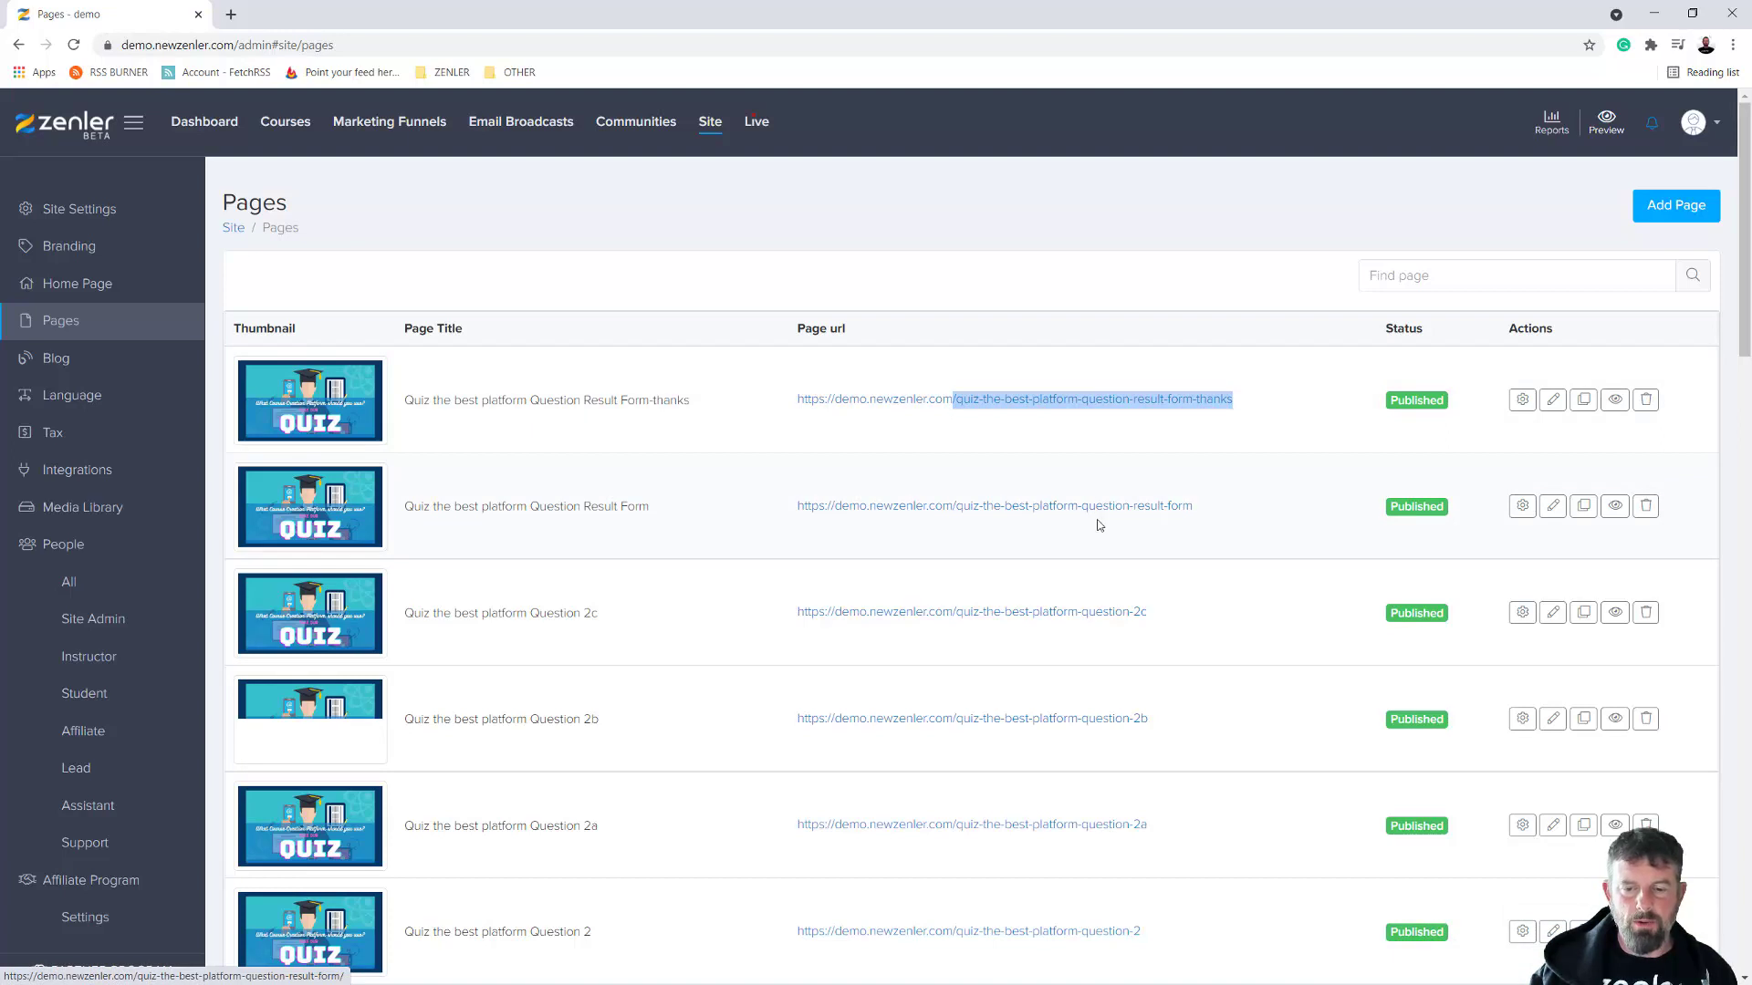
{"action": "left_click", "coordinate": [1552, 400]}
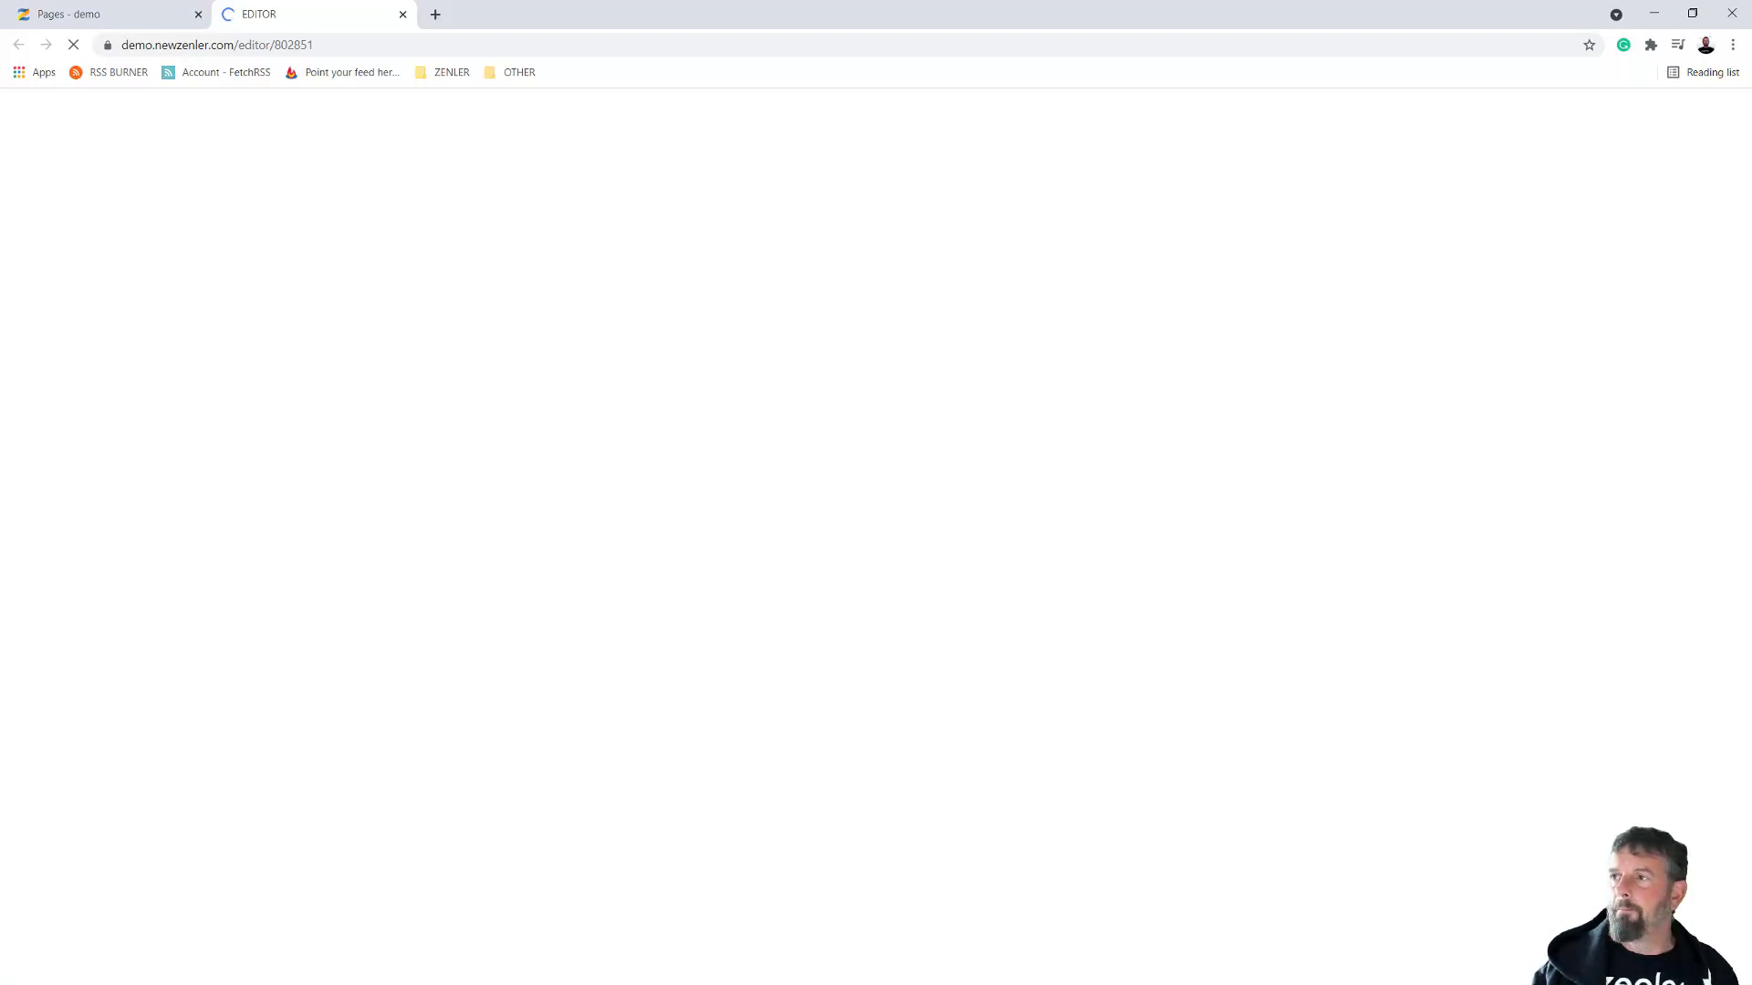
Replace the heading above the Zenler logo with "Thank you for completing the Quiz"
{"action": "scroll", "coordinate": [958, 748], "scroll_direction": "down", "scroll_amount": 4}
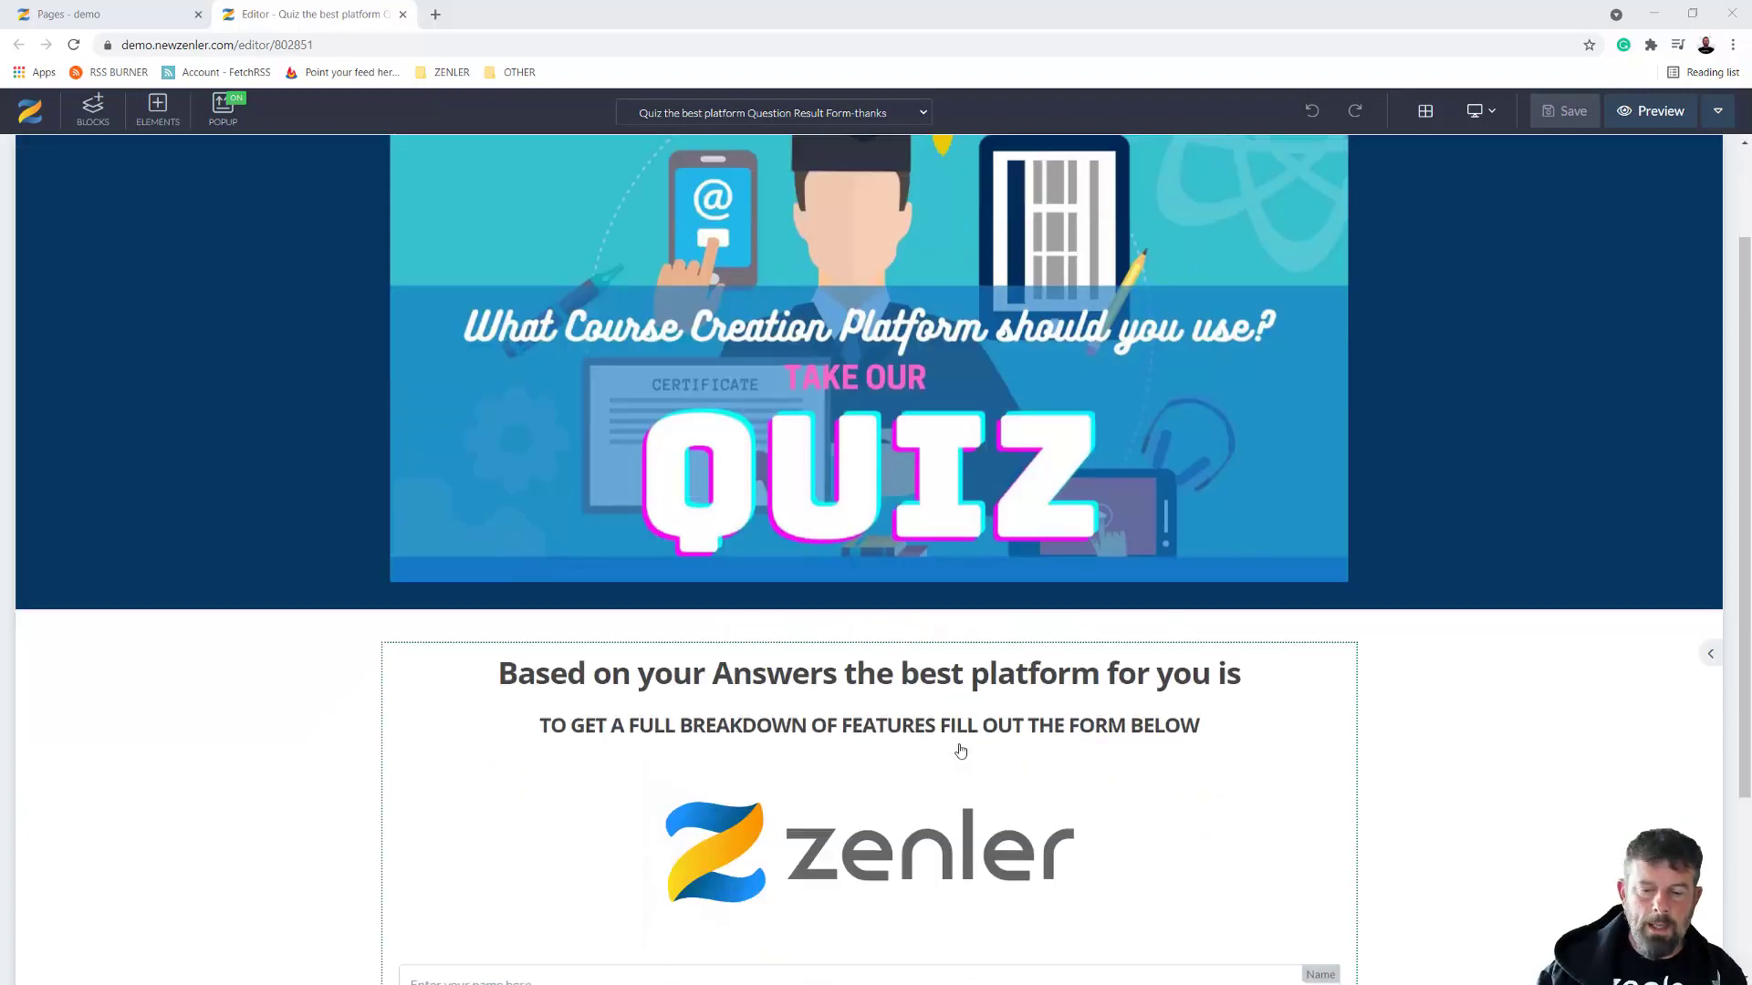
{"action": "left_click", "coordinate": [913, 470]}
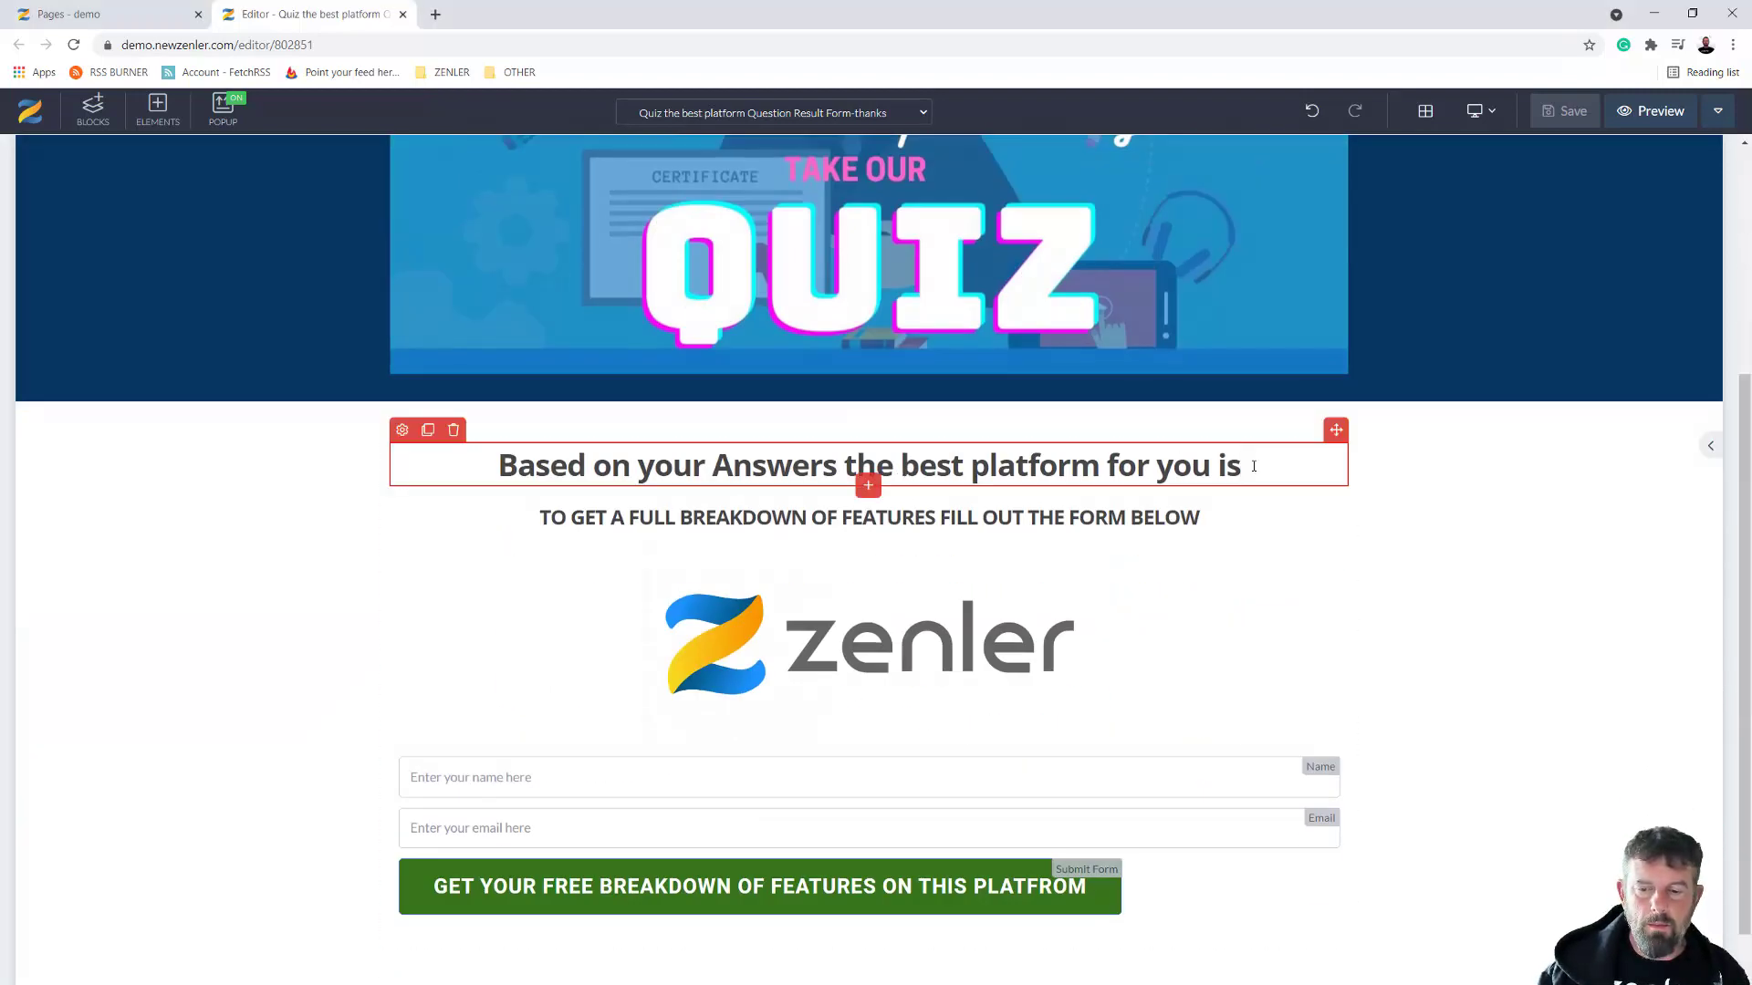
{"action": "left_click_drag", "start_coordinate": [1253, 466], "coordinate": [473, 465]}
{"action": "type", "text": "Thnak you for completing the Quiz"}
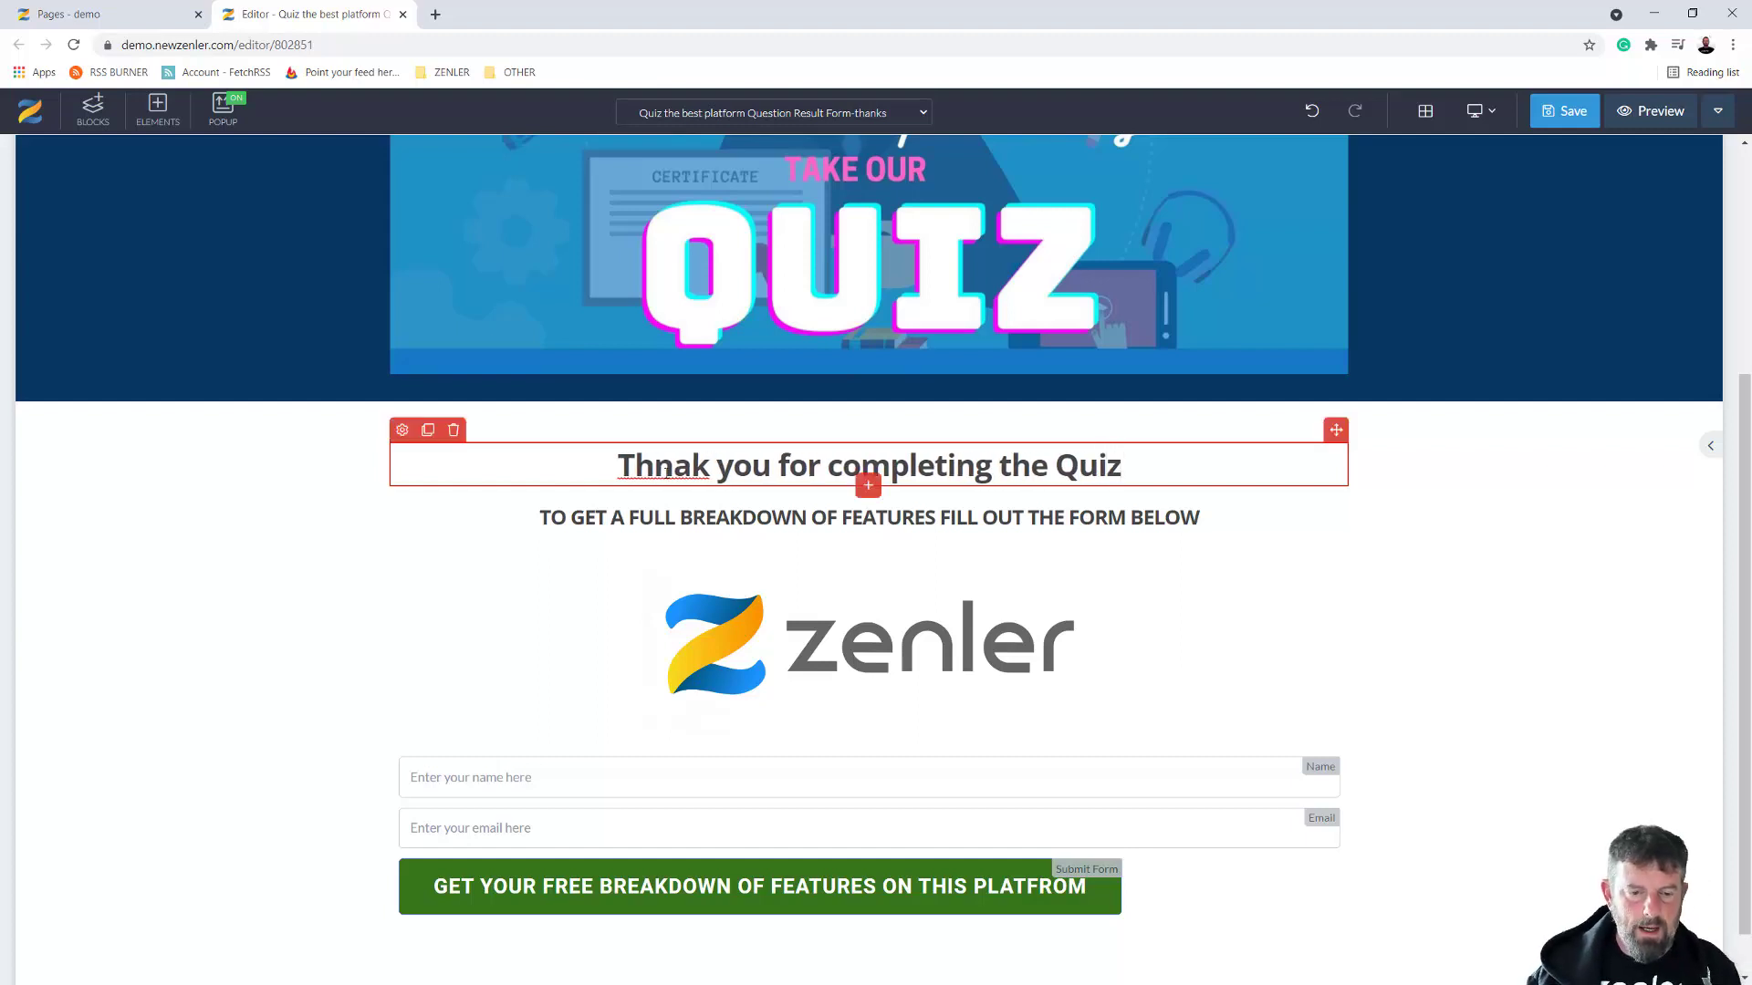
{"action": "left_click_drag", "start_coordinate": [683, 469], "coordinate": [661, 469]}
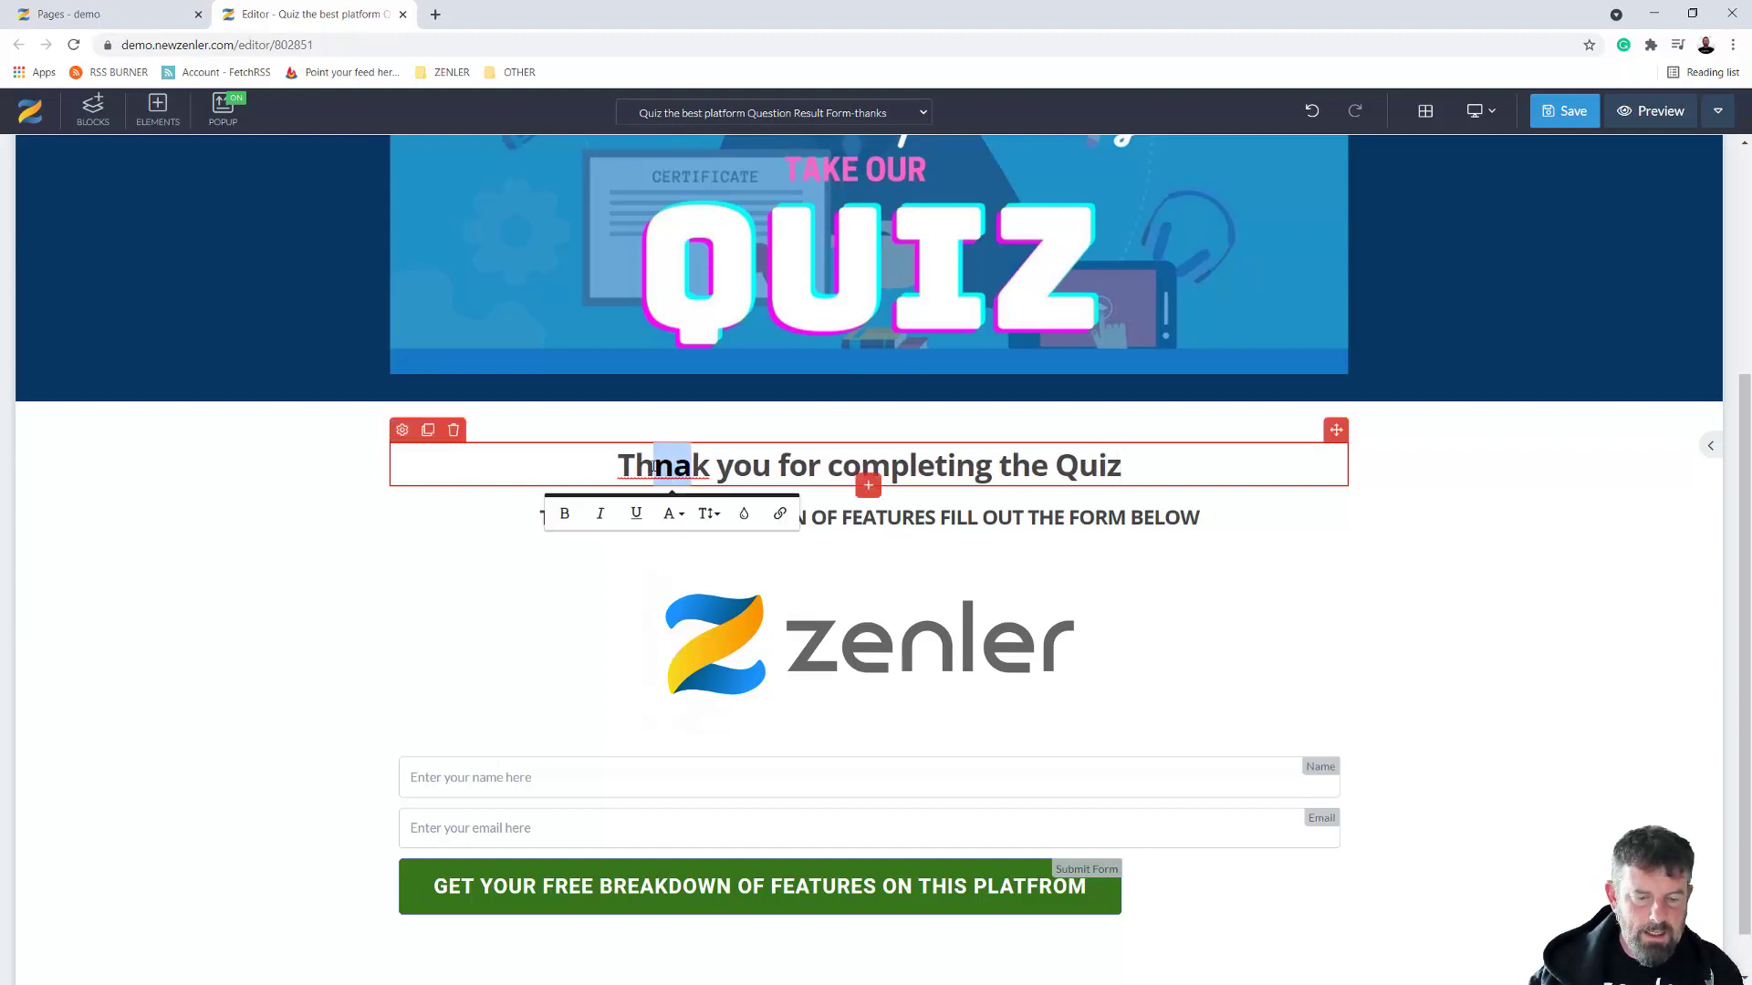
{"action": "key", "text": "BackSpace"}
{"action": "type", "text": "n"}
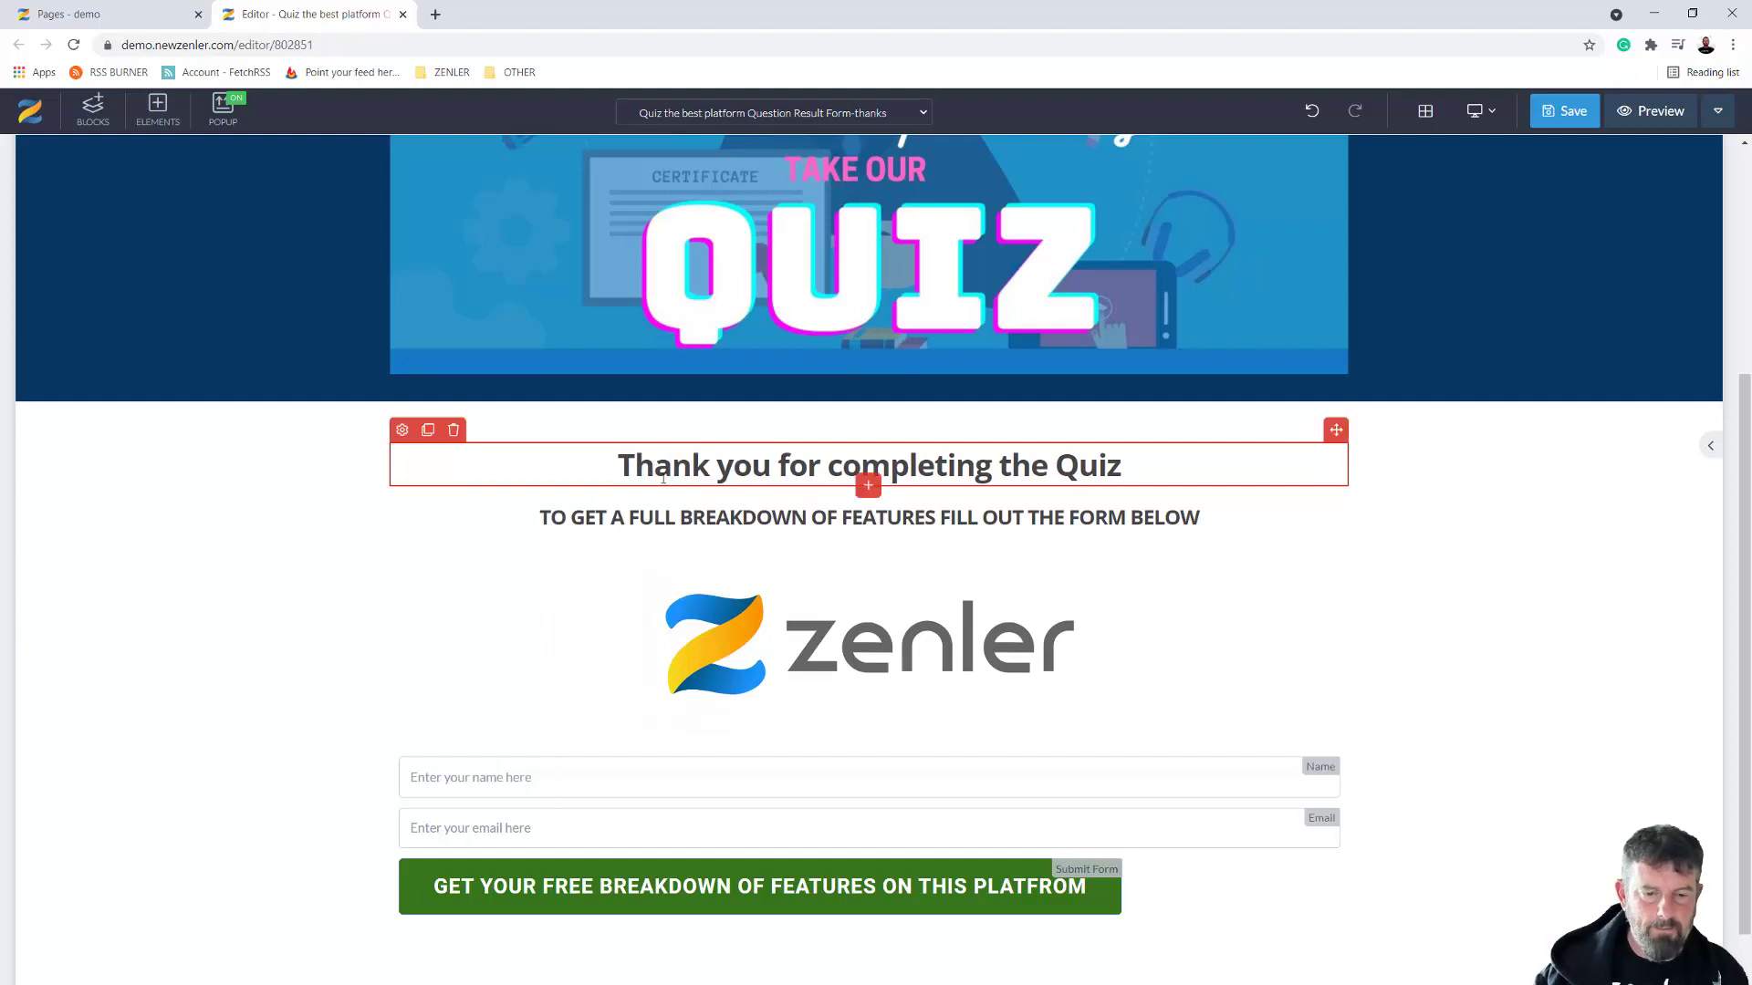
Delete the form instruction subheading and the whole name and email form from the thanks page
{"action": "left_click", "coordinate": [800, 518]}
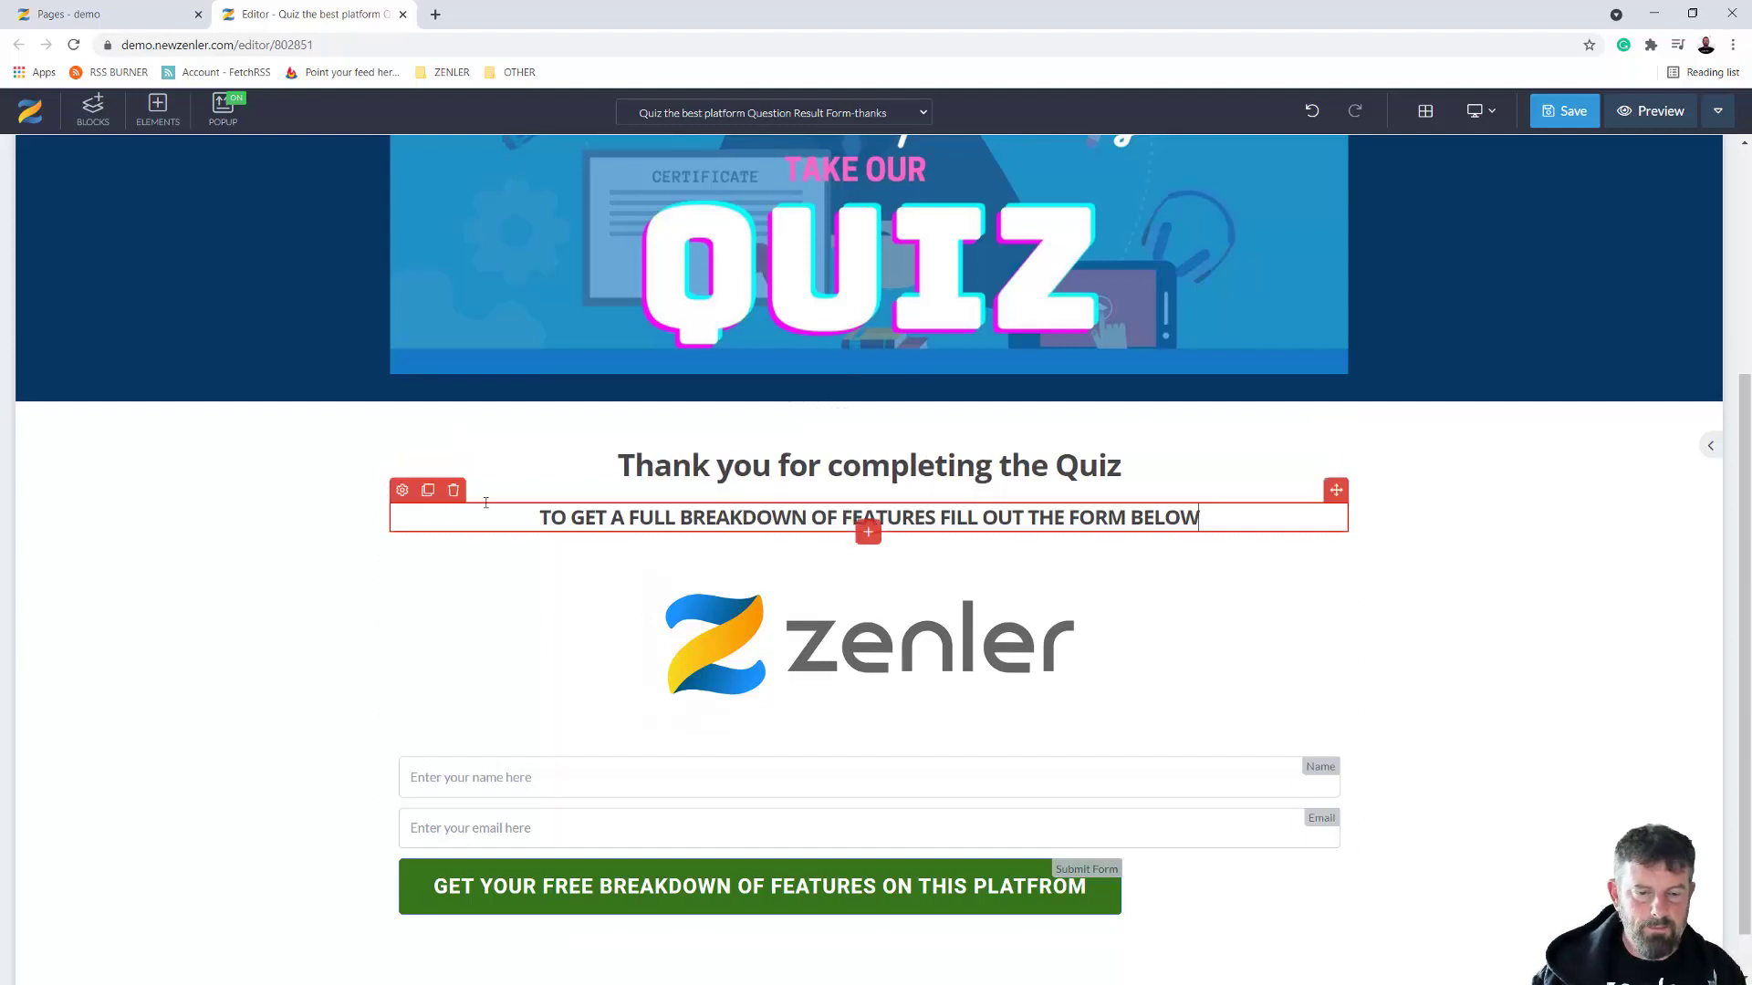
{"action": "left_click", "coordinate": [453, 490]}
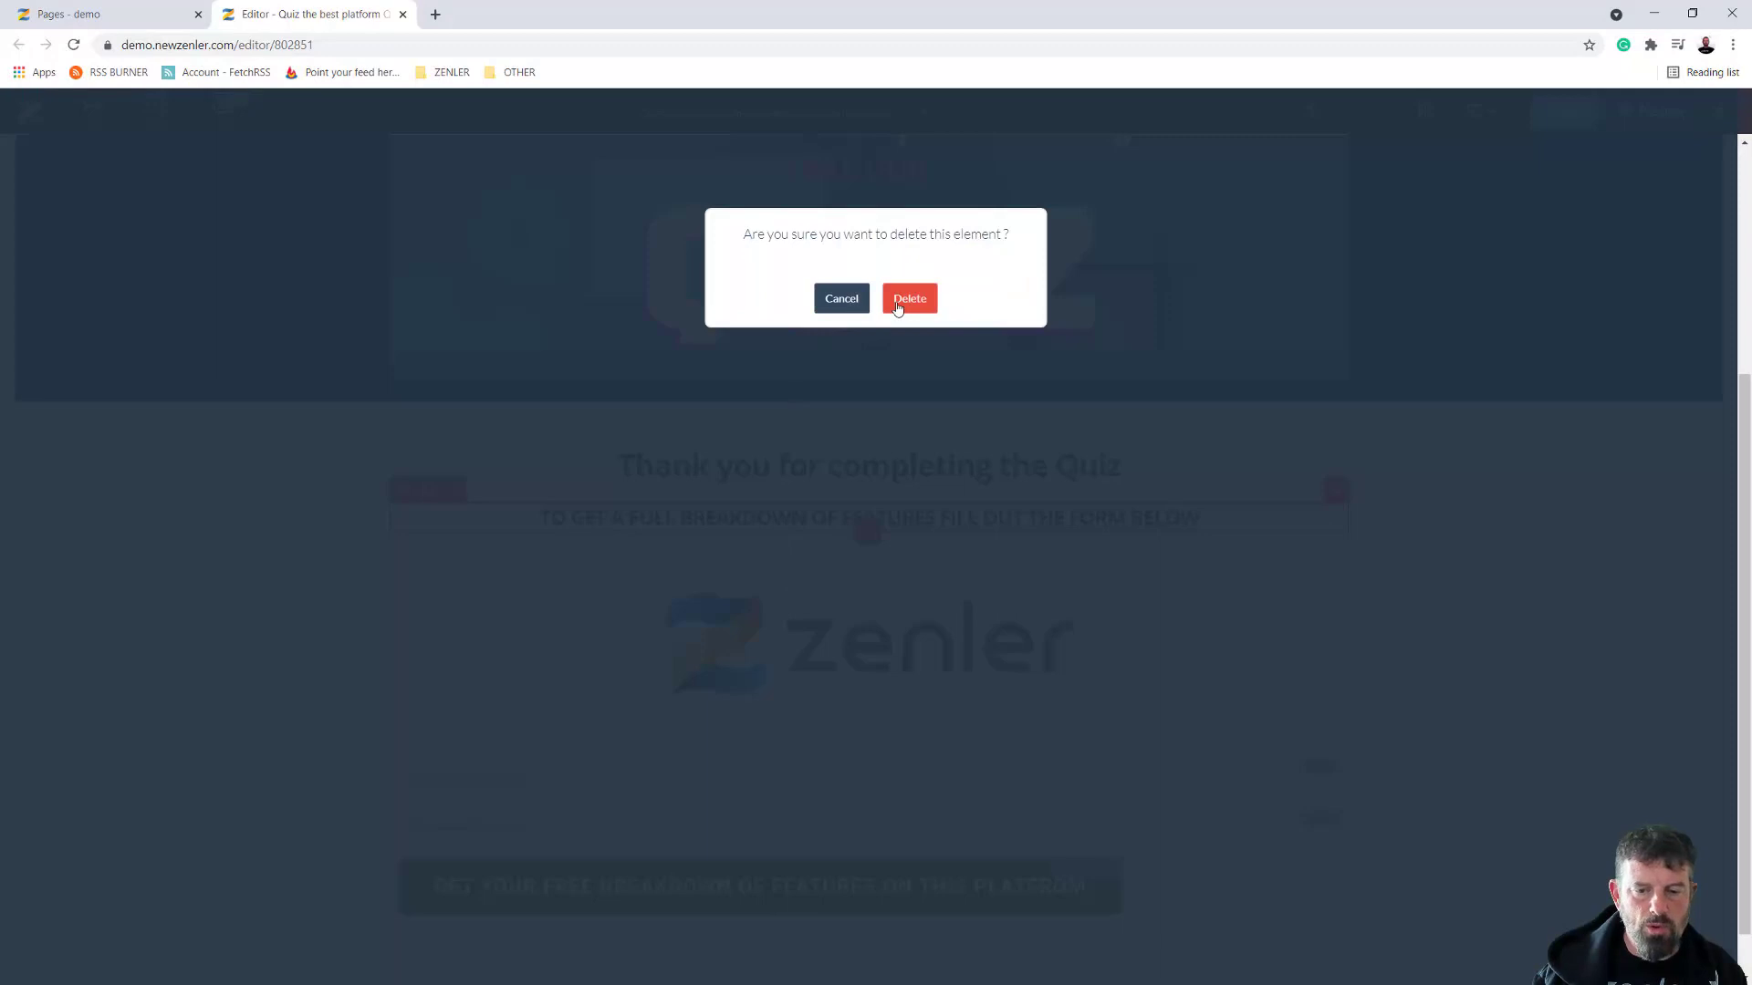
{"action": "left_click", "coordinate": [913, 299]}
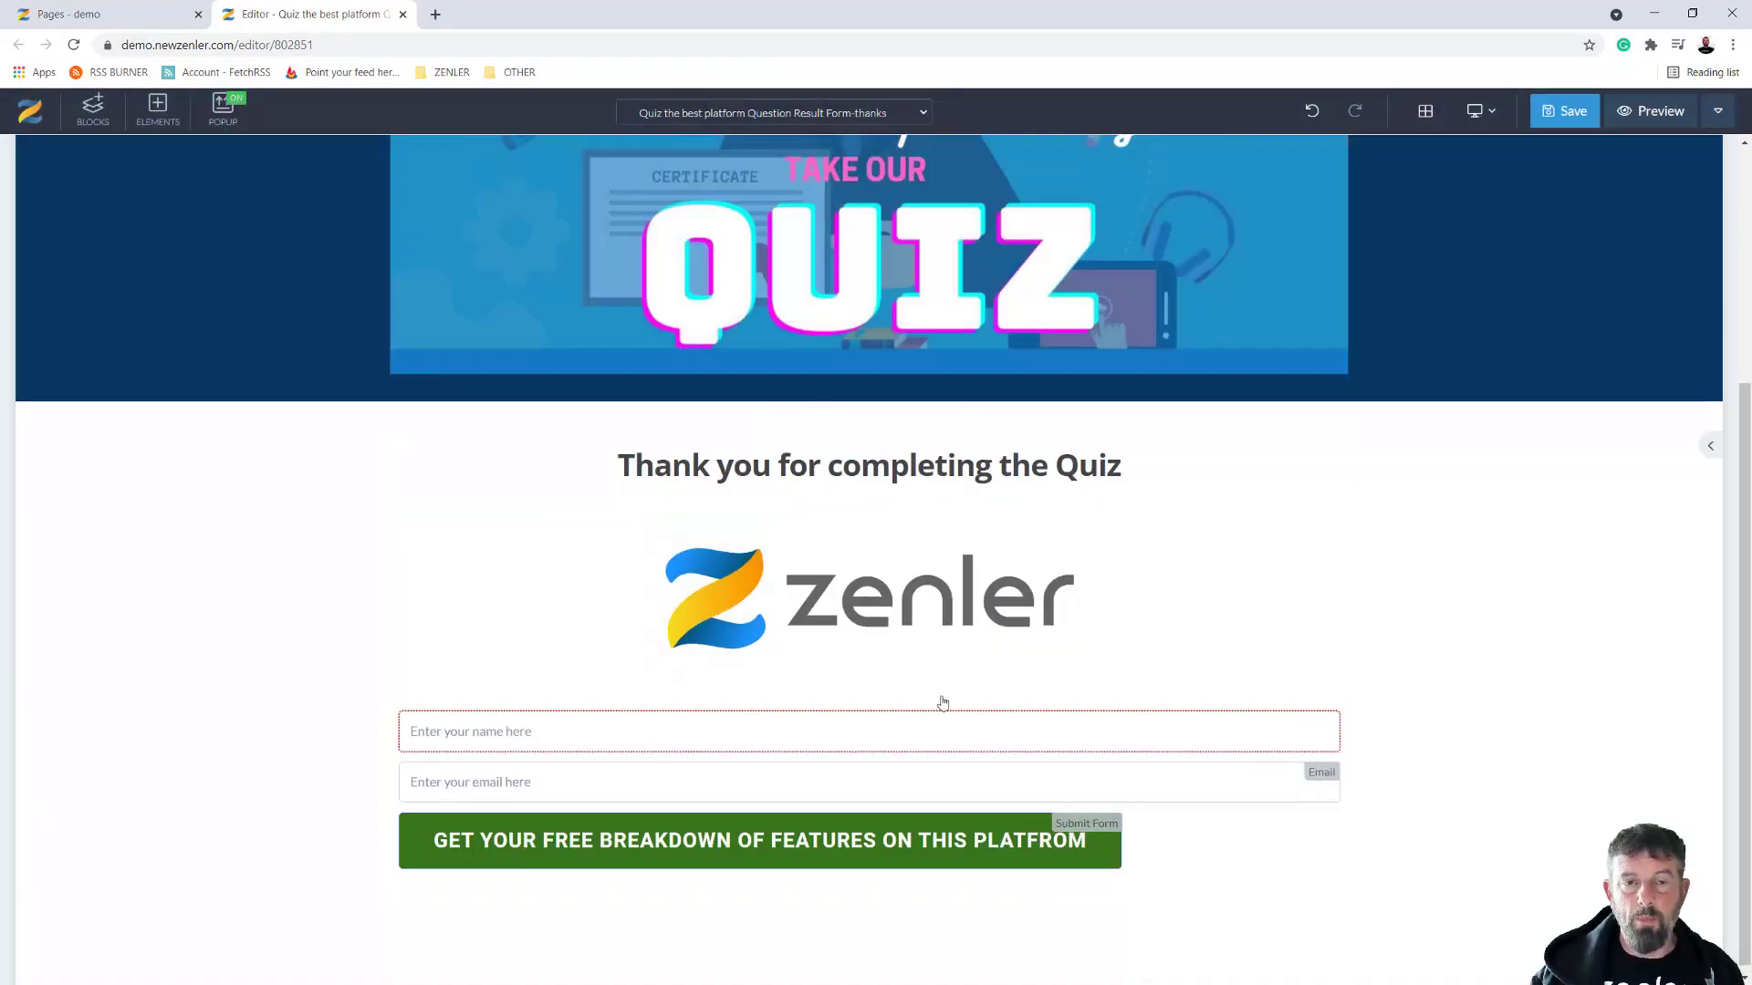
{"action": "left_click", "coordinate": [397, 778]}
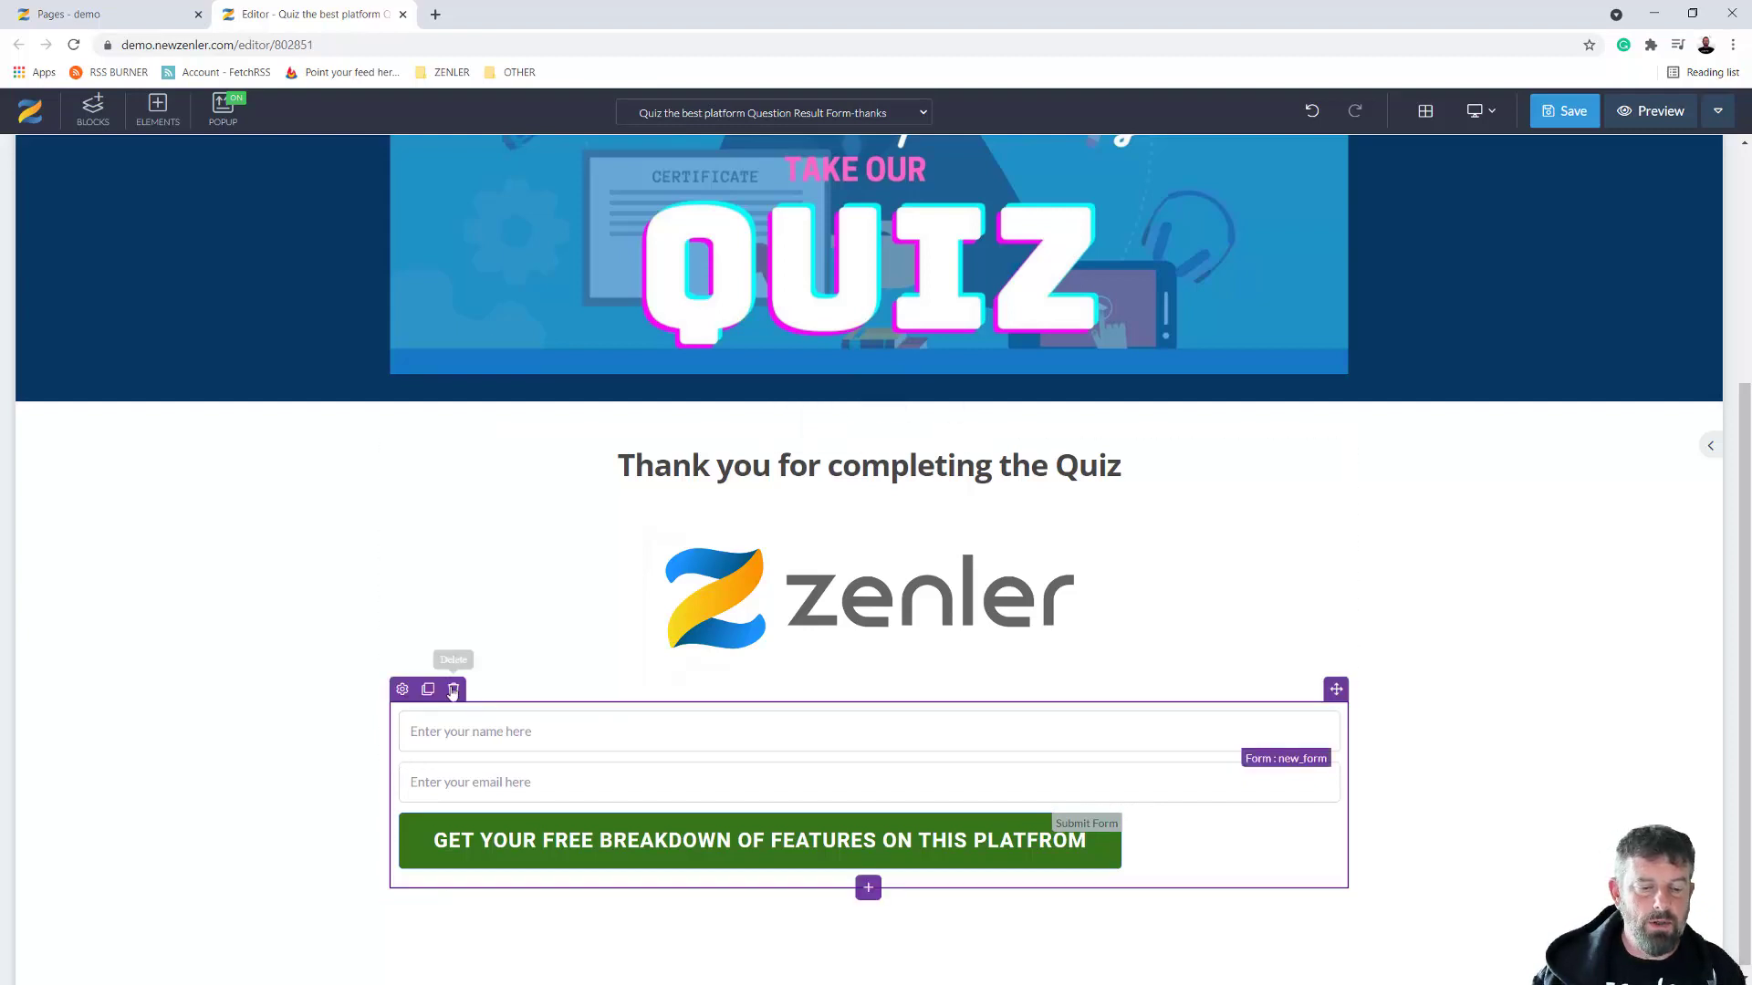
{"action": "left_click", "coordinate": [453, 692]}
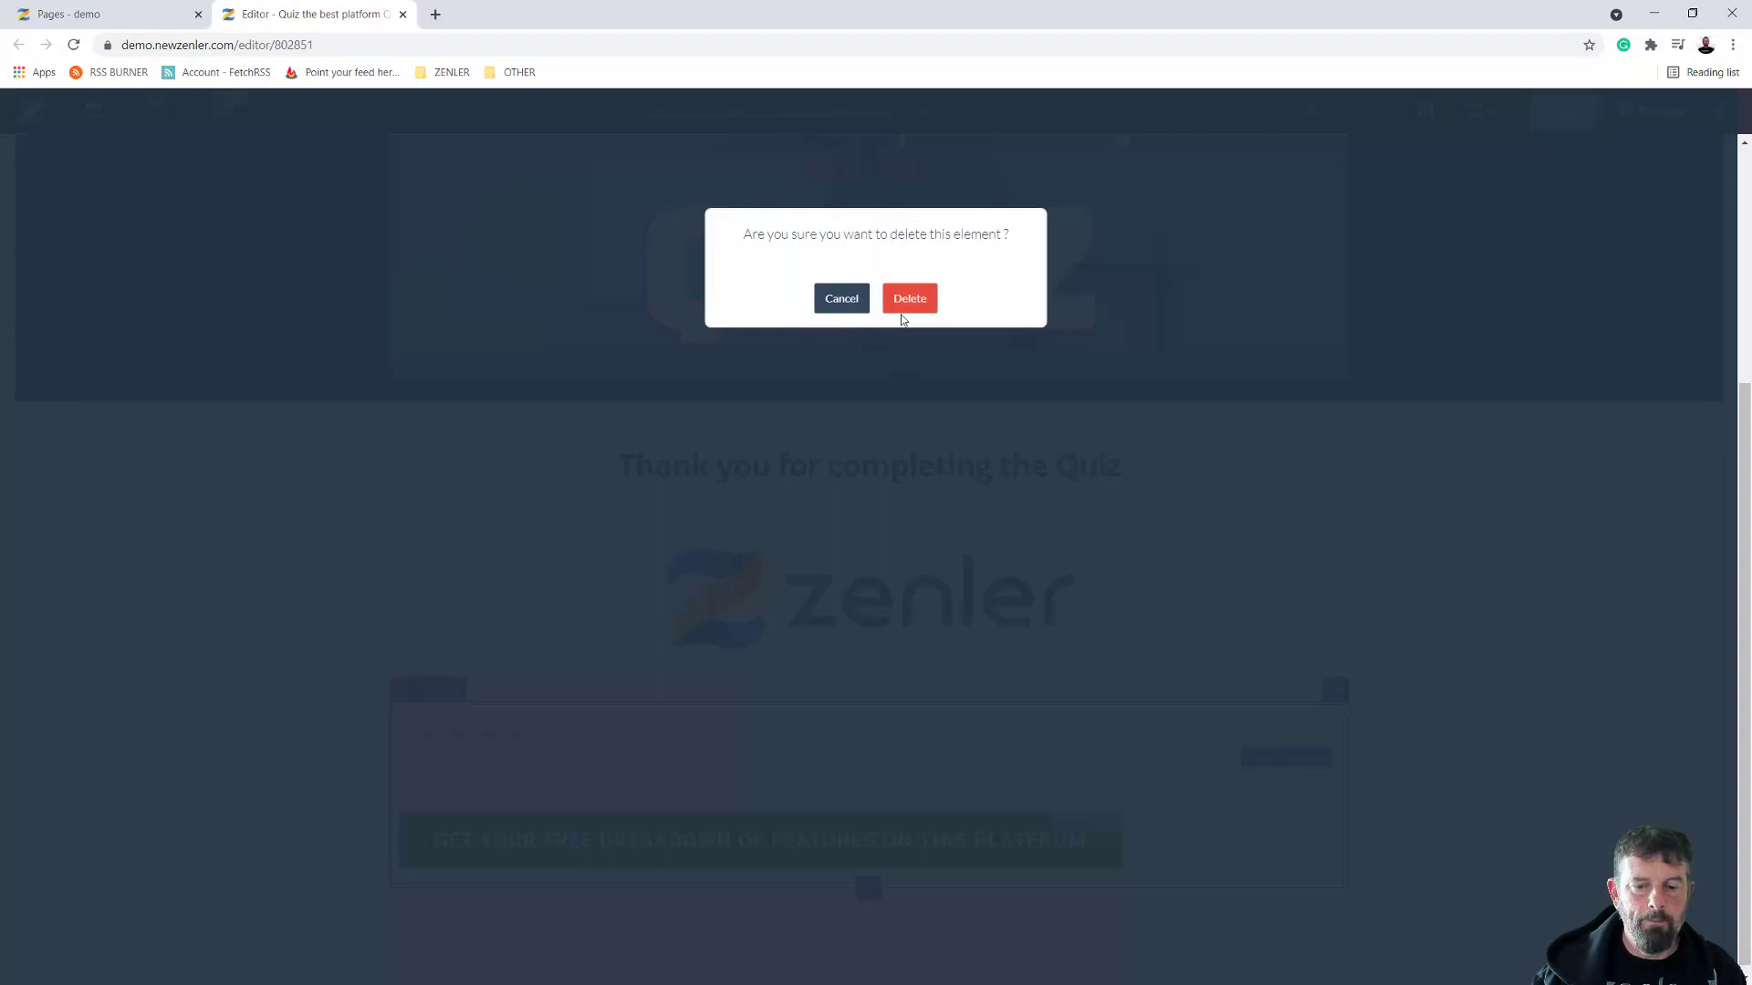
{"action": "left_click", "coordinate": [907, 300]}
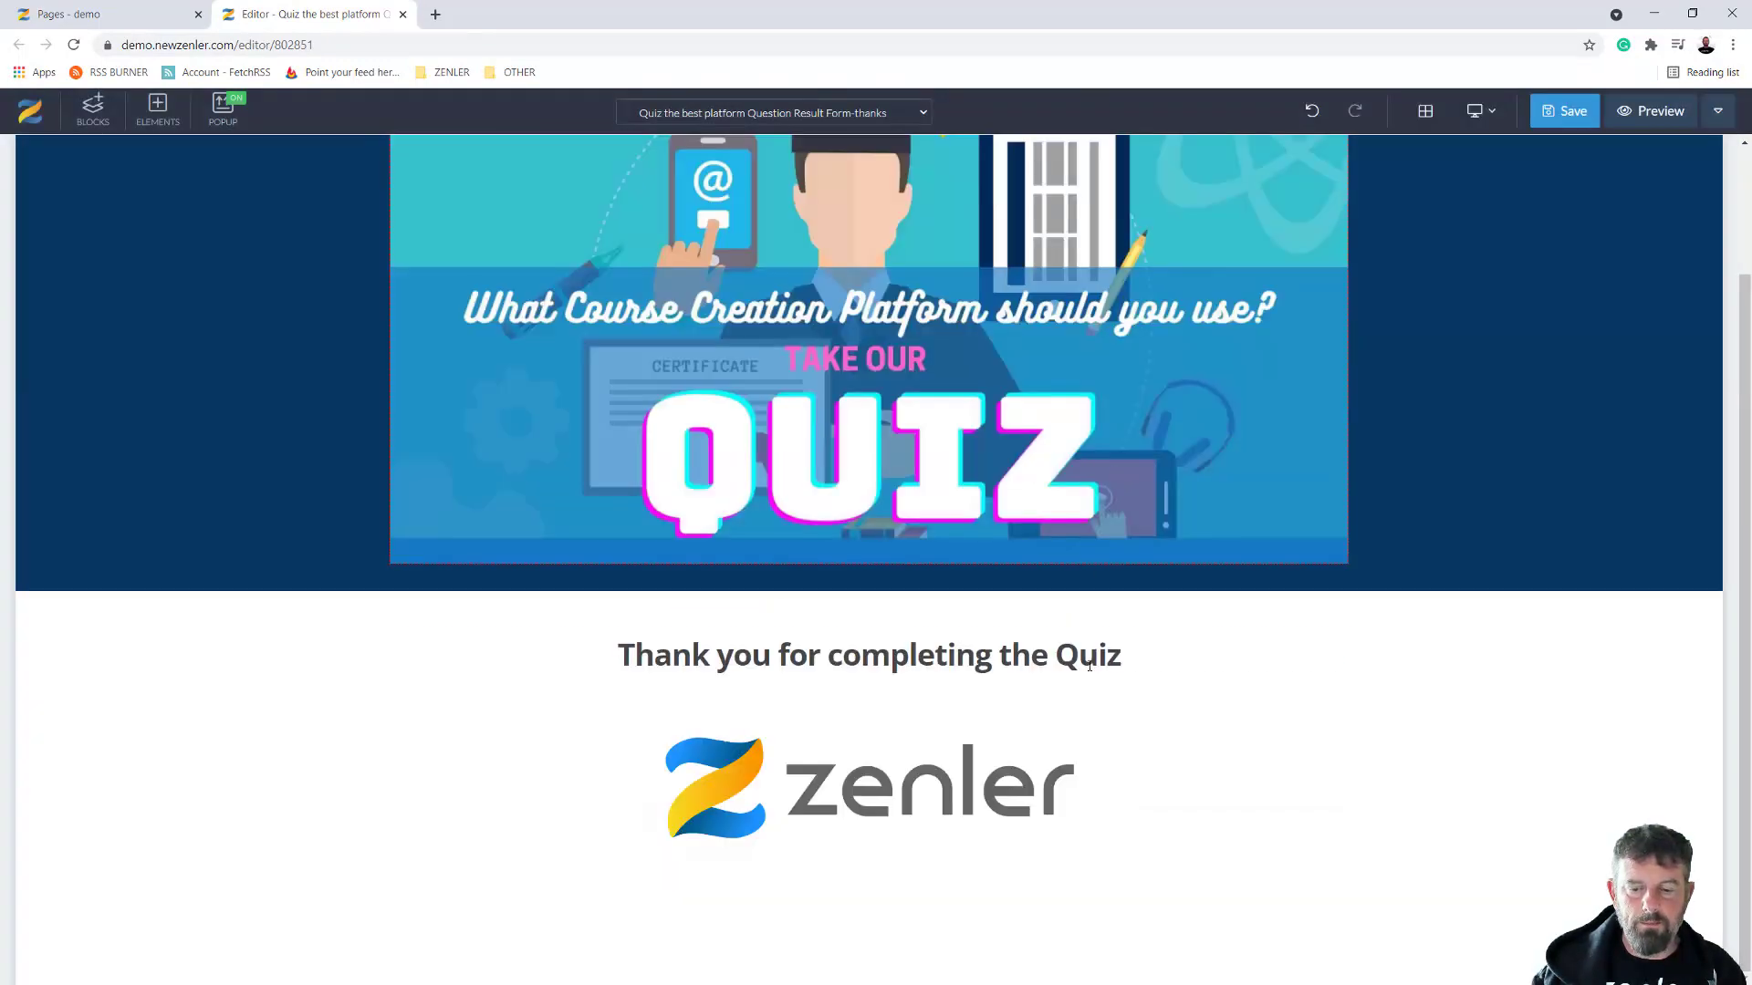
Add a second line to the thank-you heading reading "YOUR PLATFORM COMPATIBILITY IS"
{"action": "left_click", "coordinate": [1115, 653]}
{"action": "key", "text": "Return"}
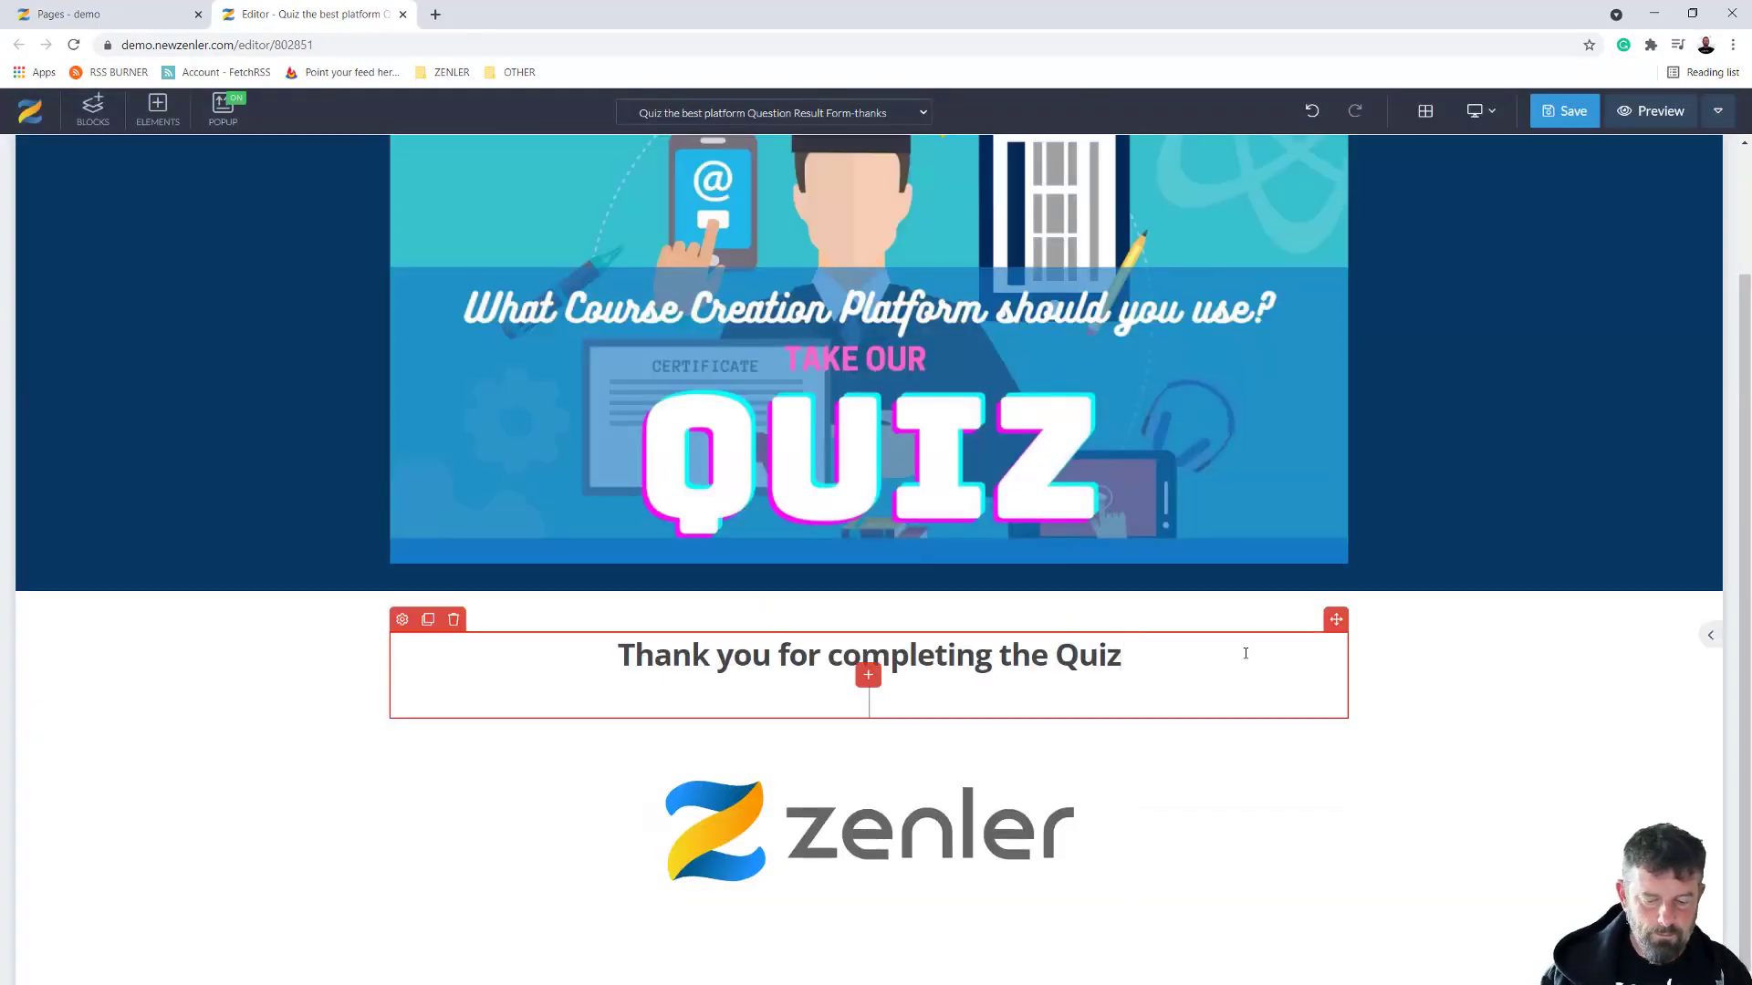
{"action": "type", "text": "YOUR PLAT"}
{"action": "type", "text": "FROM"}
{"action": "key", "text": "BackSpace"}
{"action": "key", "text": "BackSpace"}
{"action": "key", "text": "BackSpace"}
{"action": "type", "text": "ORM"}
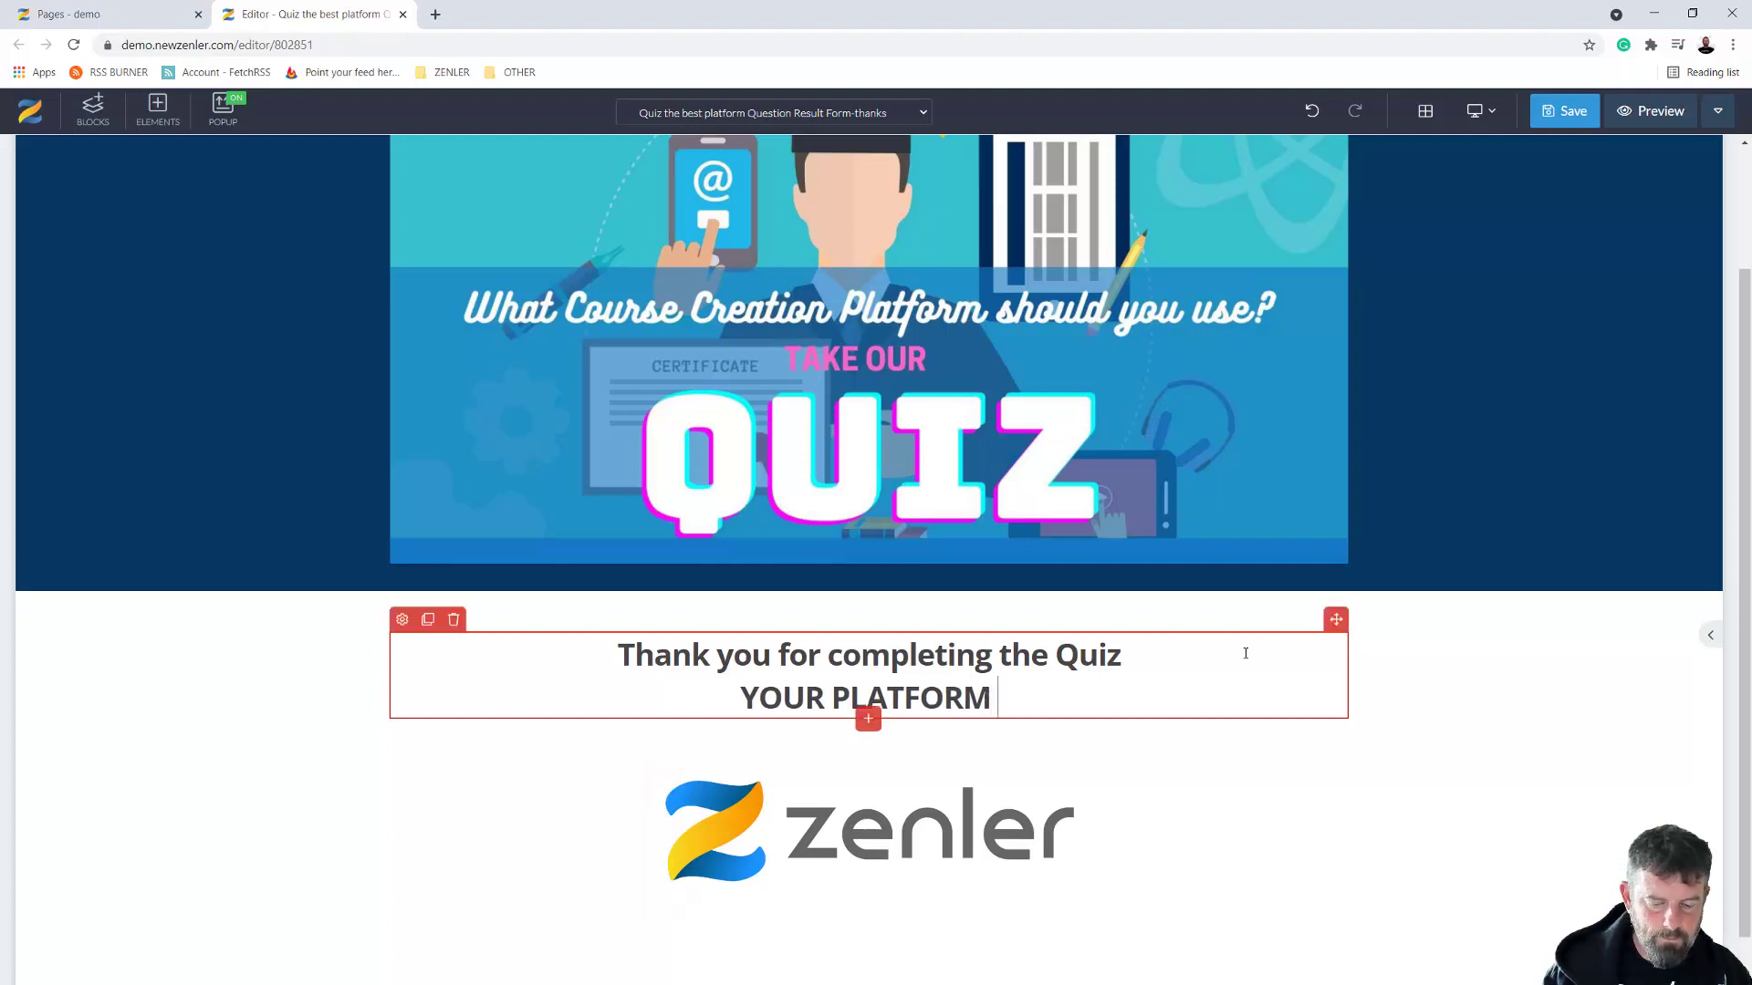
{"action": "type", "text": " COMPAT"}
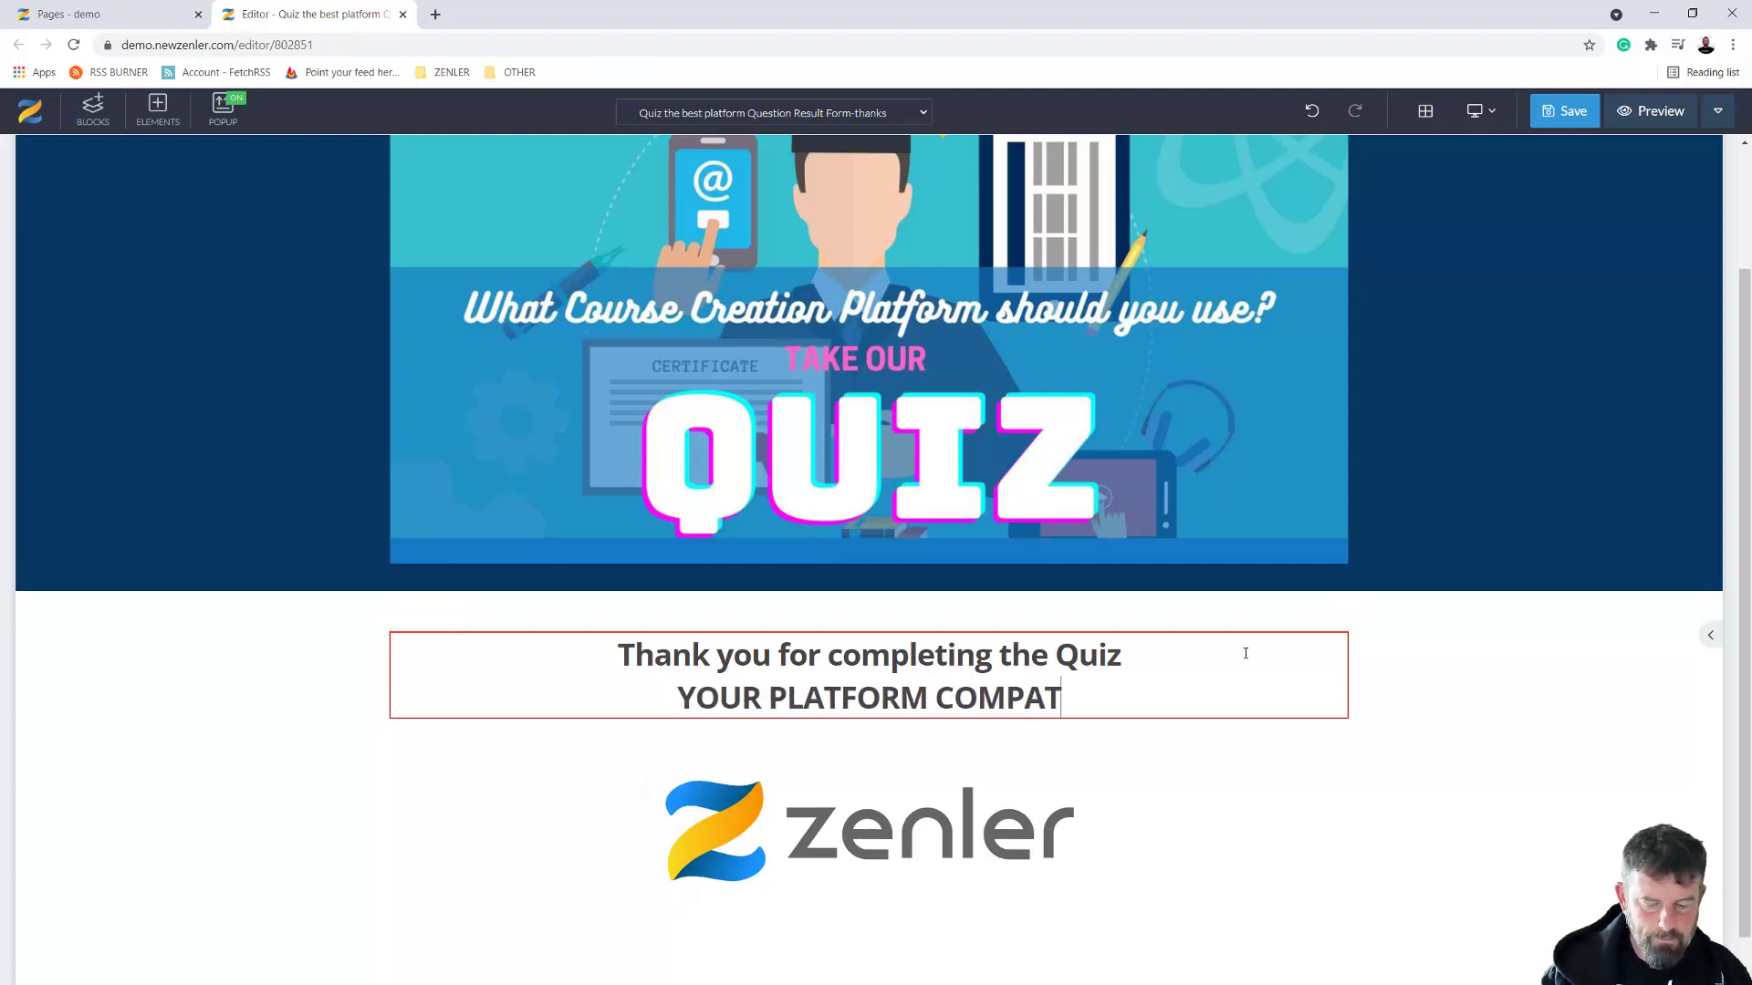
{"action": "type", "text": "ICI"}
{"action": "key", "text": "BackSpace"}
{"action": "key", "text": "BackSpace"}
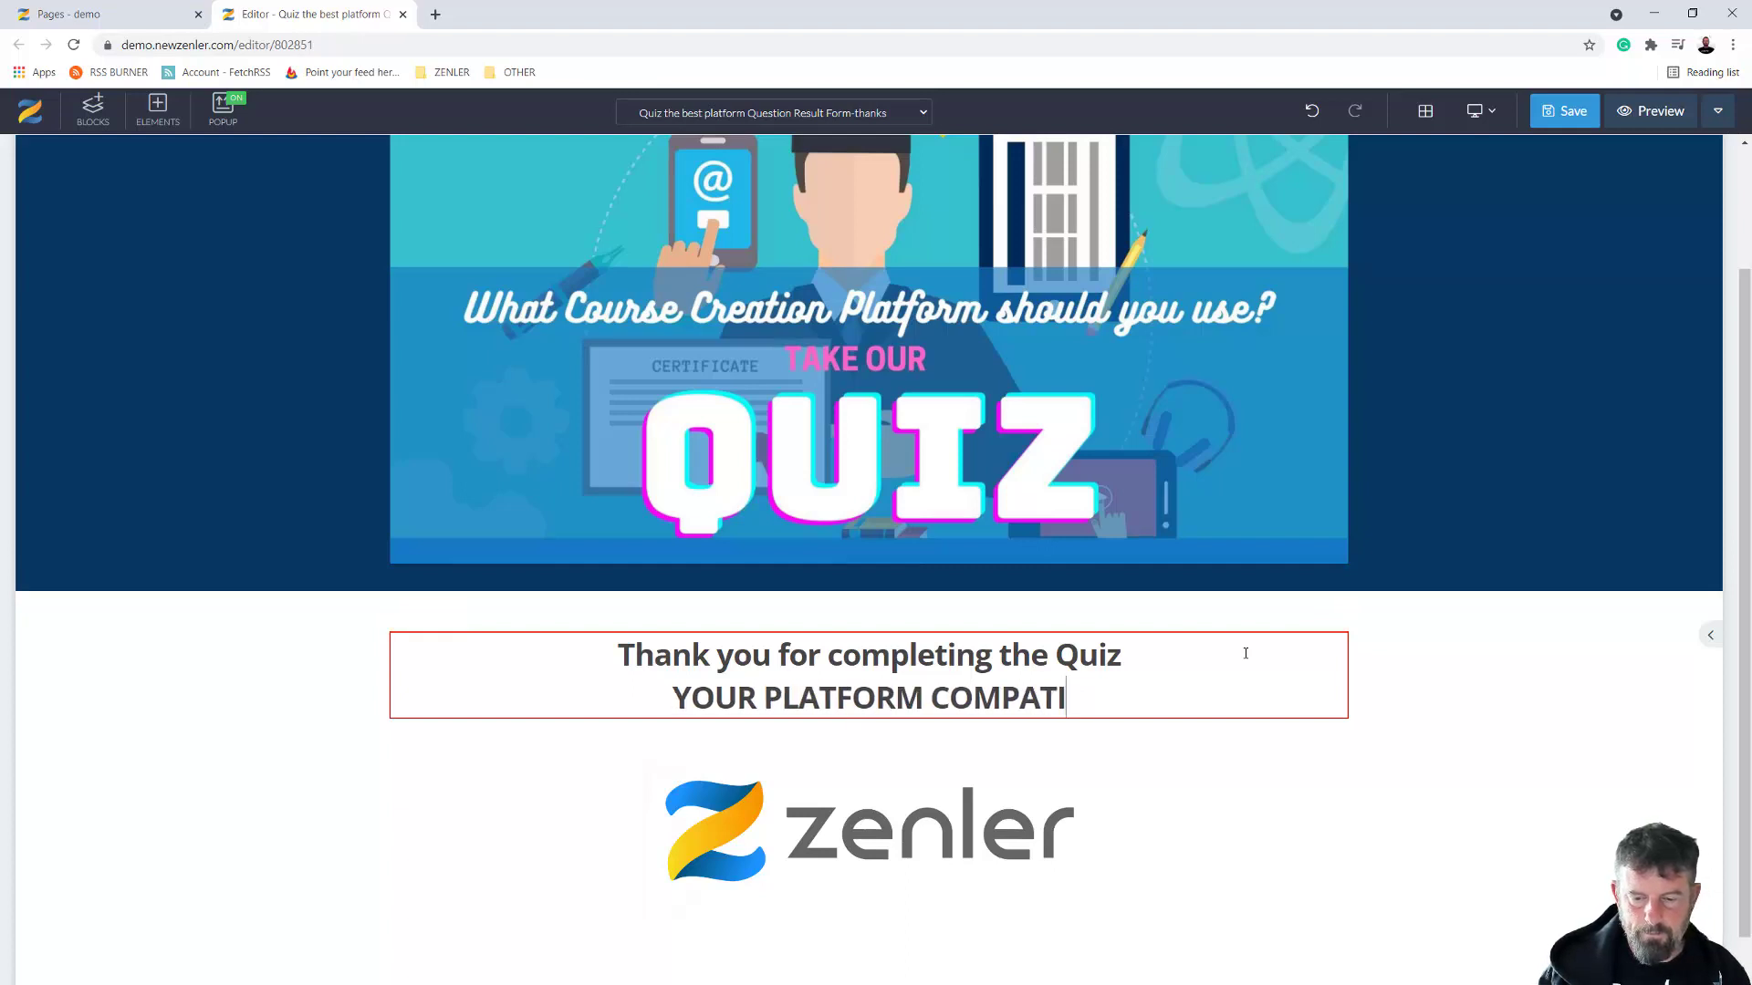
{"action": "type", "text": "BILITY"}
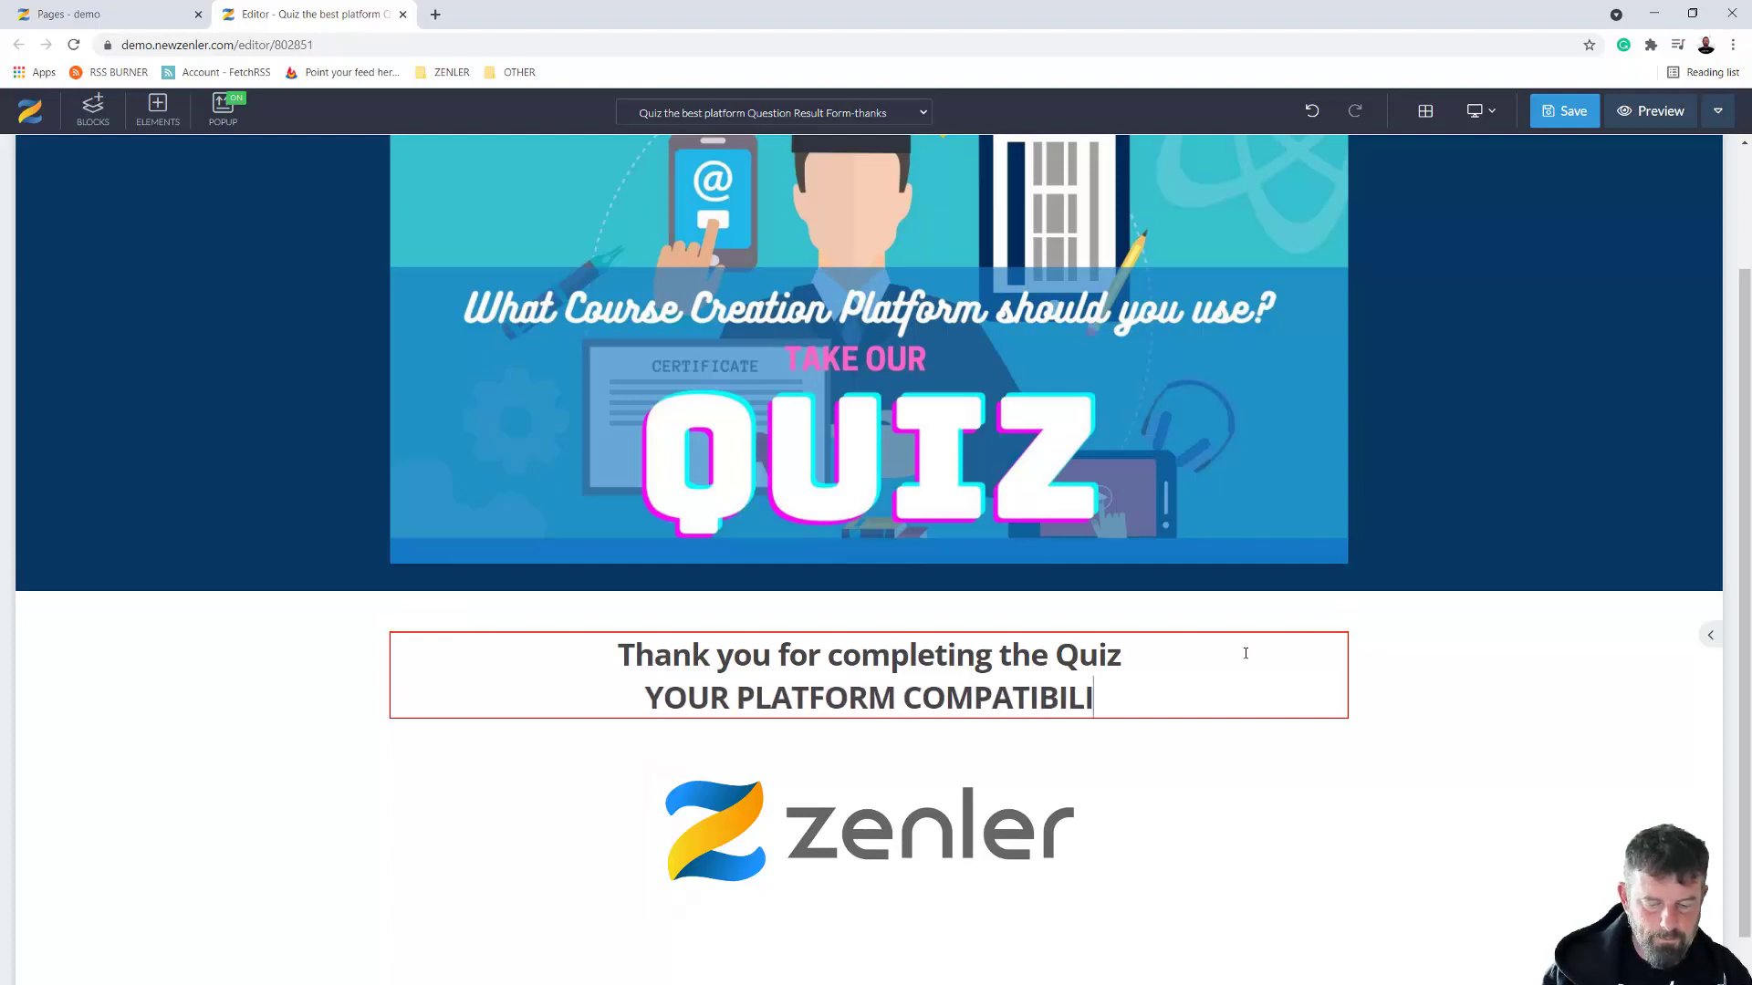
{"action": "type", "text": " IS"}
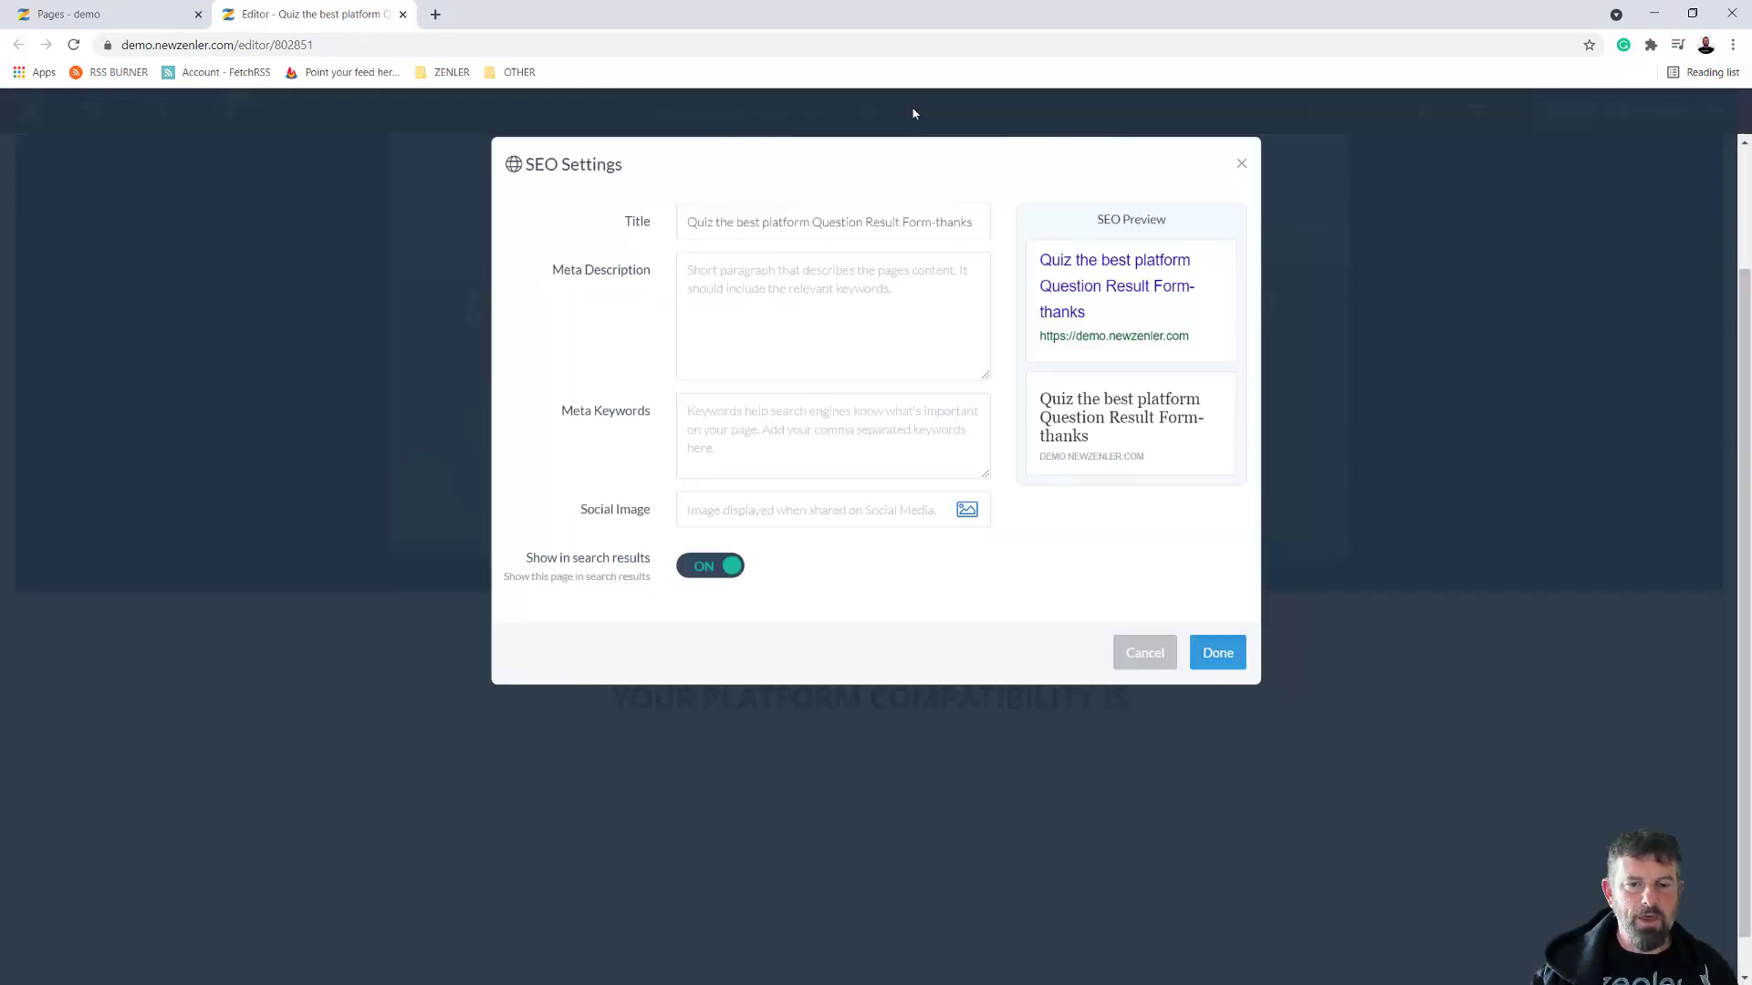
Save the Result Form-thanks page with its SEO settings as they are, and close its editor
{"action": "left_click", "coordinate": [1214, 657]}
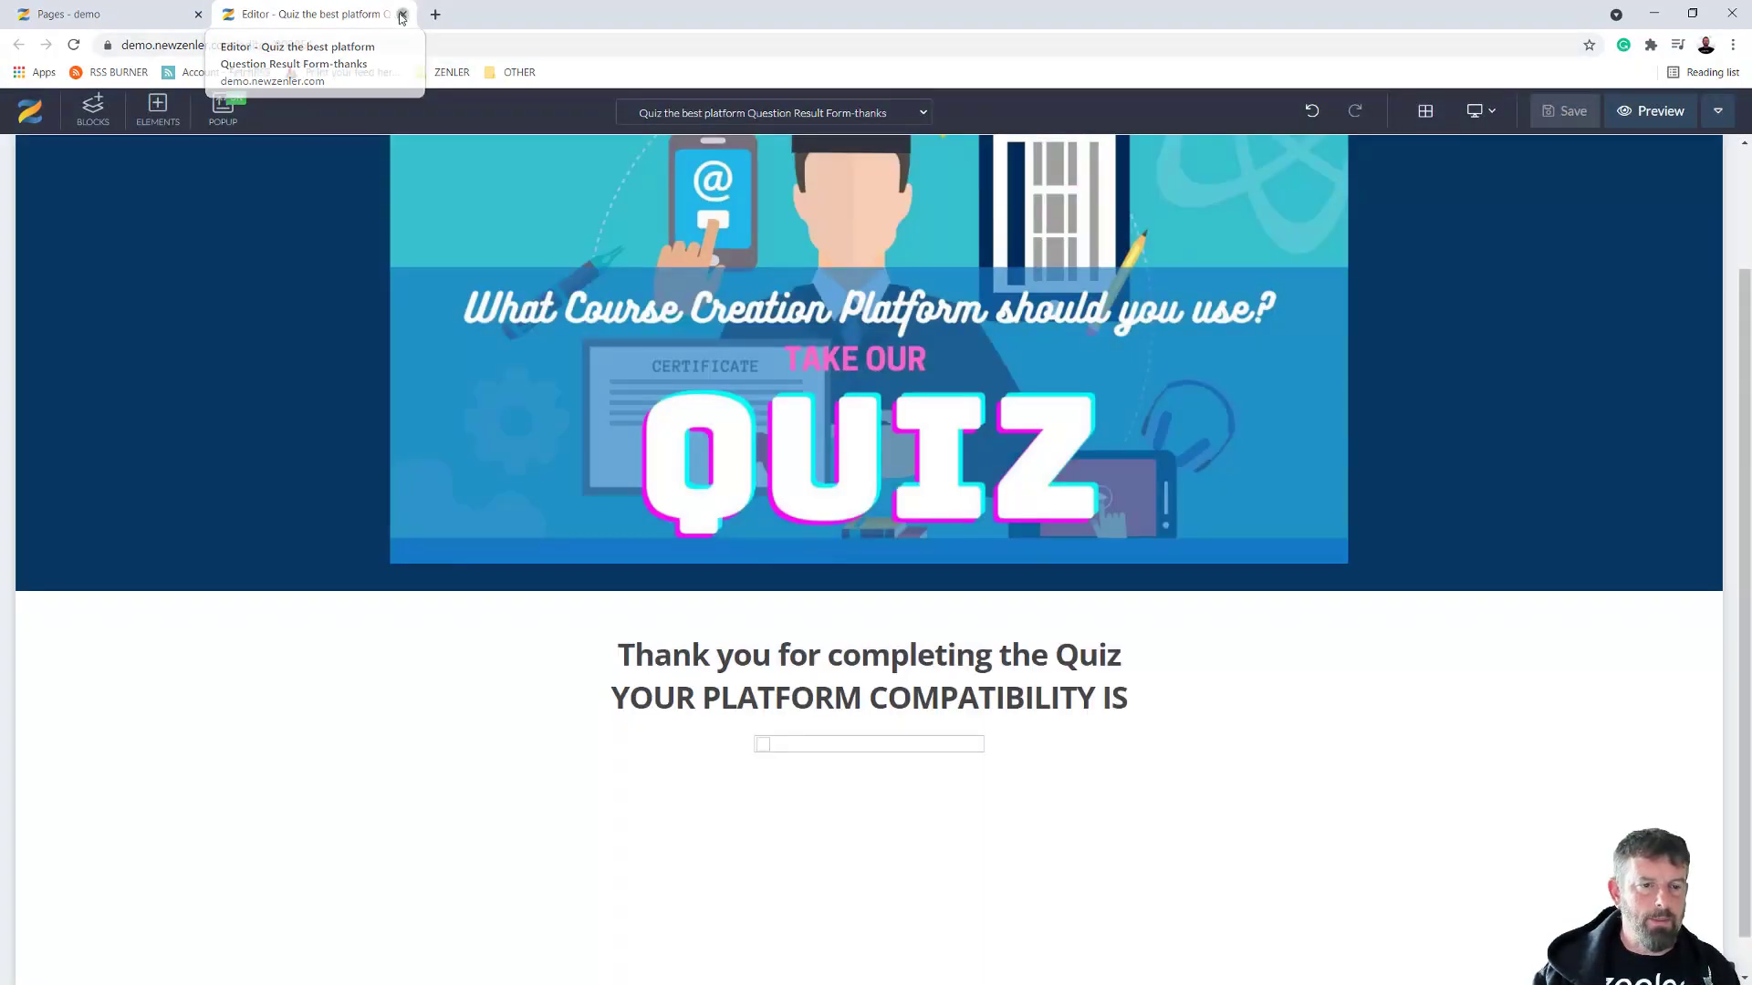
{"action": "left_click", "coordinate": [403, 14]}
{"action": "left_click", "coordinate": [644, 511]}
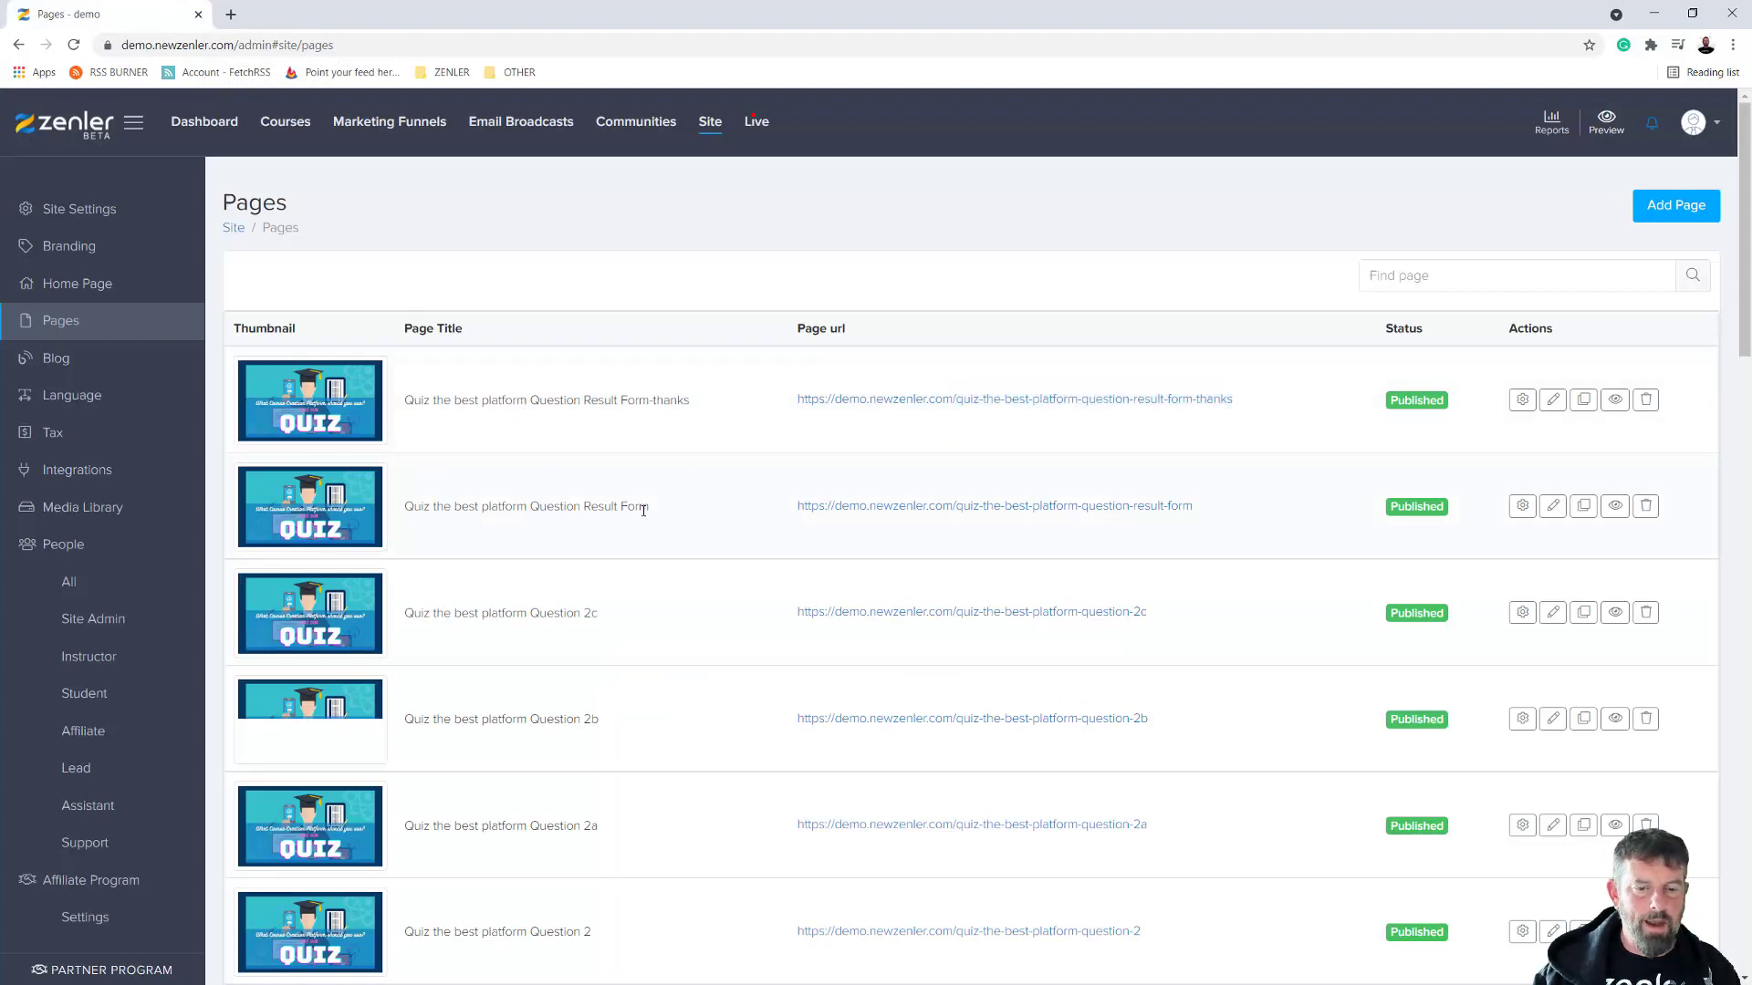
Set the Result Form submit button's Post Submit action to Go to Link with the copied thank-you page link, and save the page
{"action": "left_click", "coordinate": [1552, 505]}
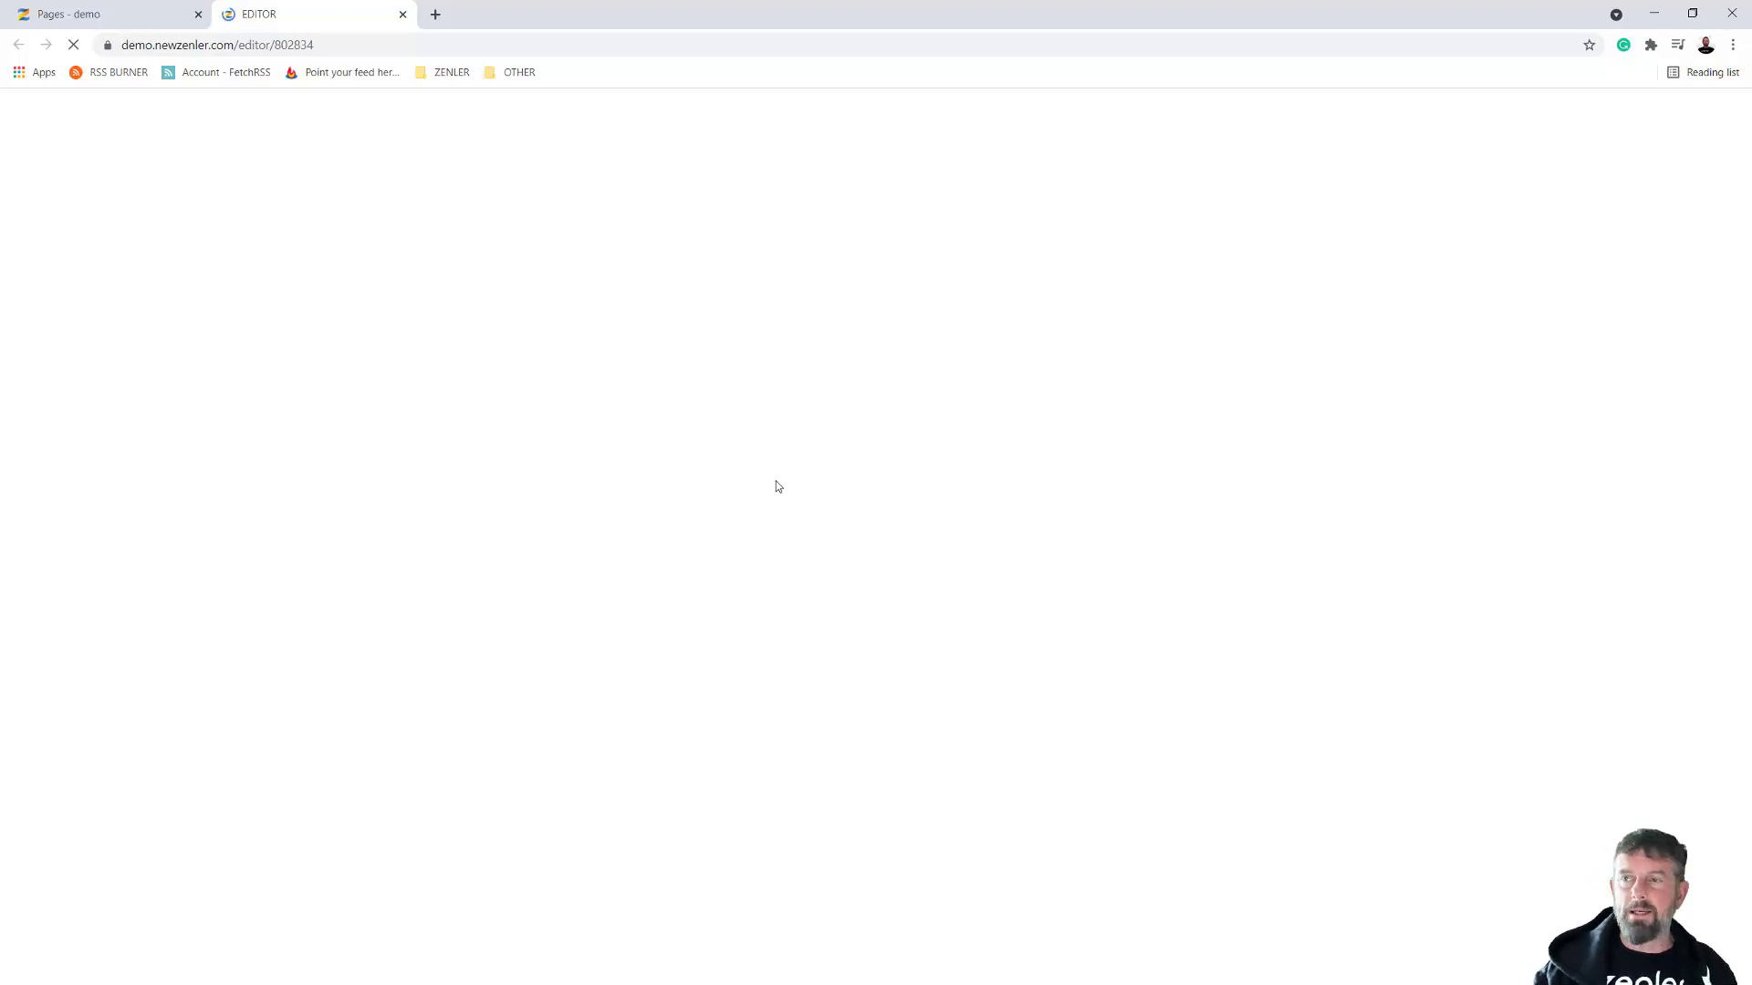
{"action": "scroll", "coordinate": [1185, 665], "scroll_direction": "down", "scroll_amount": 4}
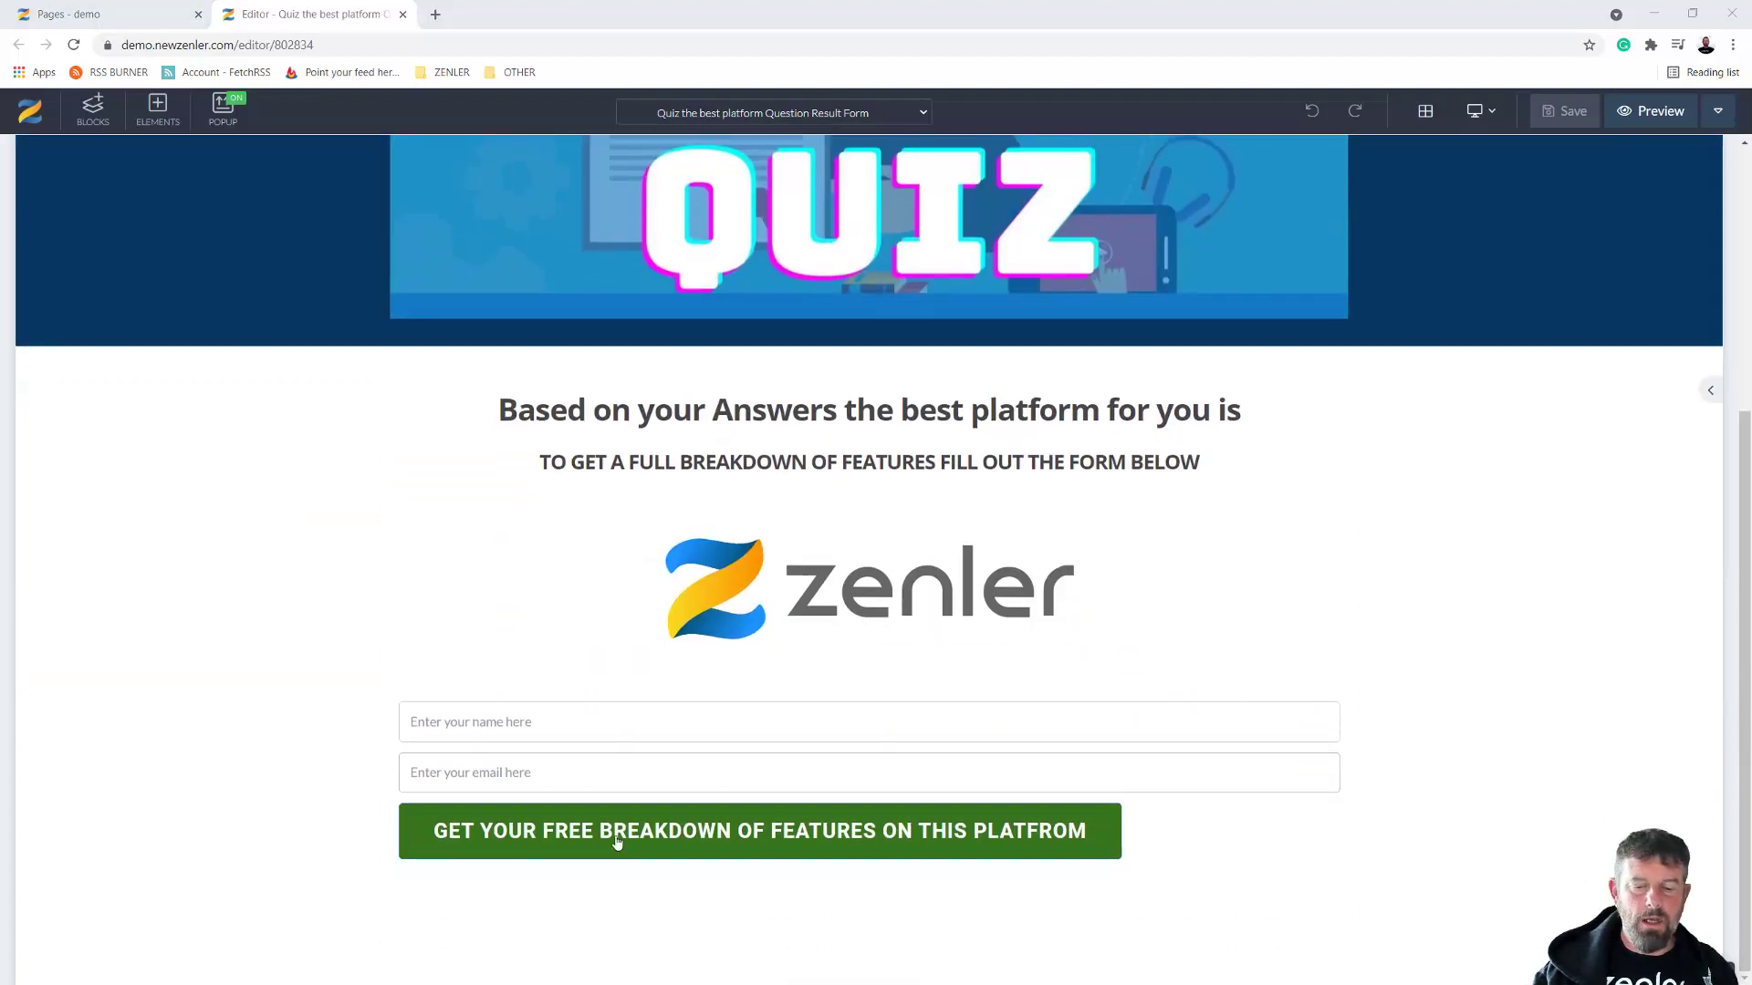
{"action": "left_click", "coordinate": [560, 837]}
{"action": "left_click", "coordinate": [411, 791]}
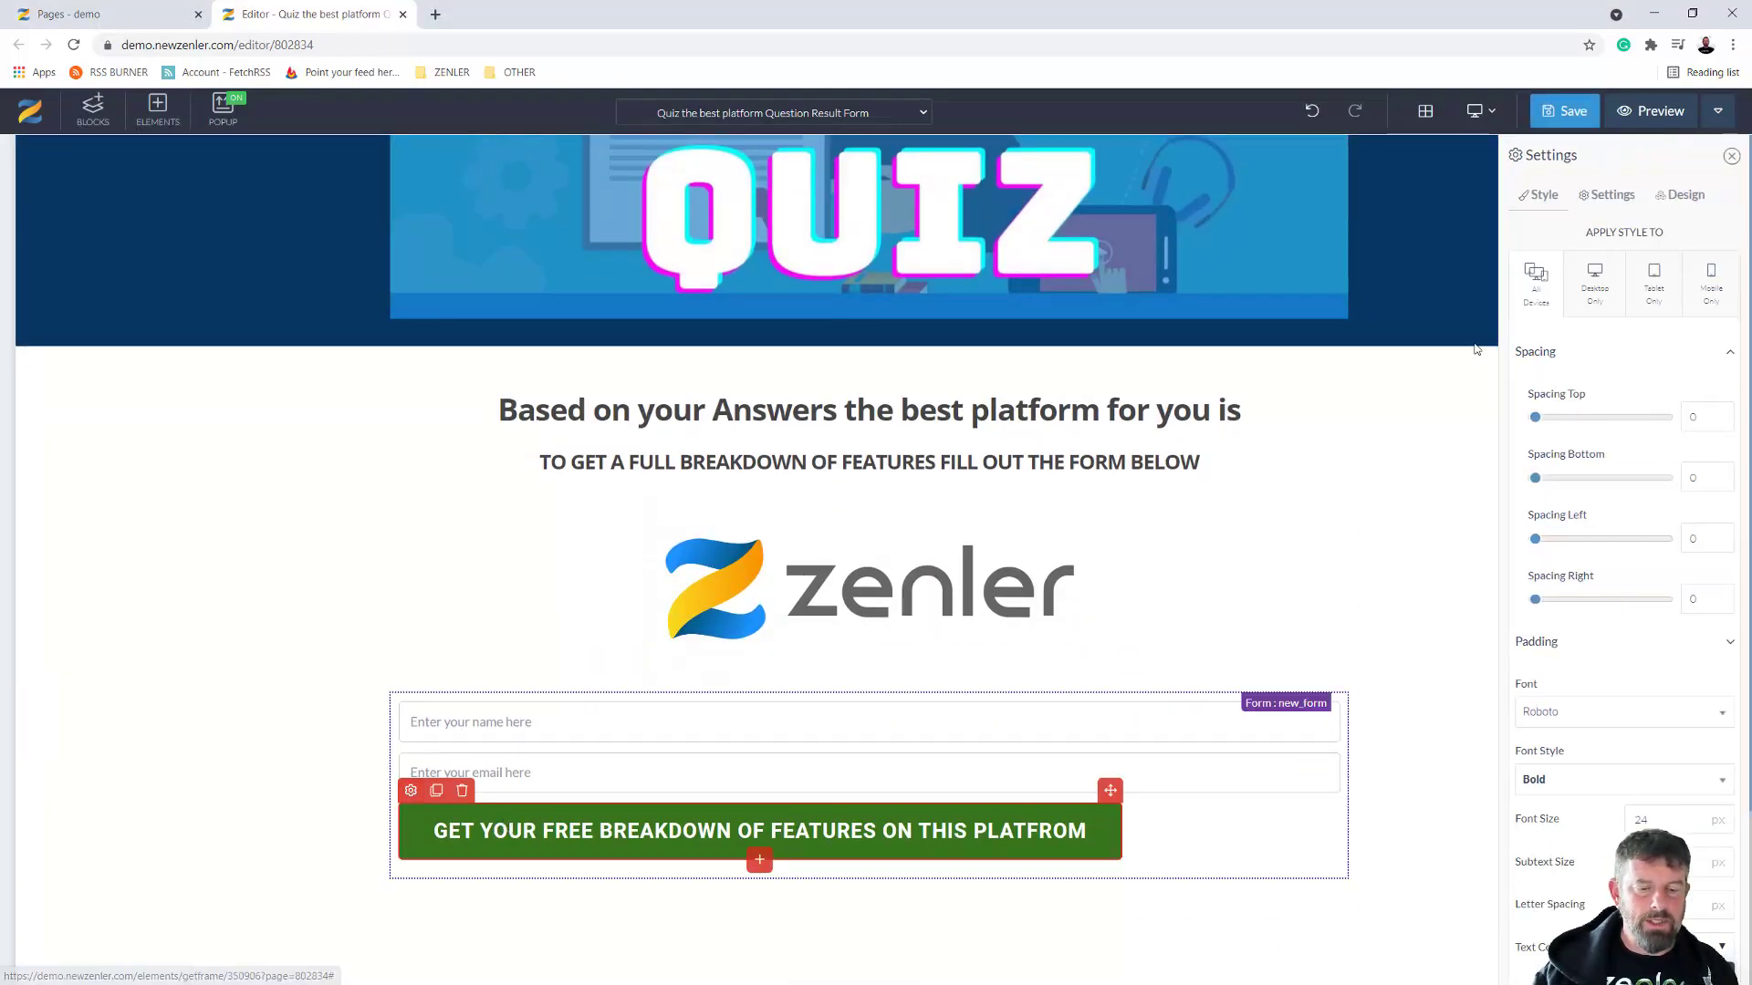
{"action": "left_click", "coordinate": [1606, 194]}
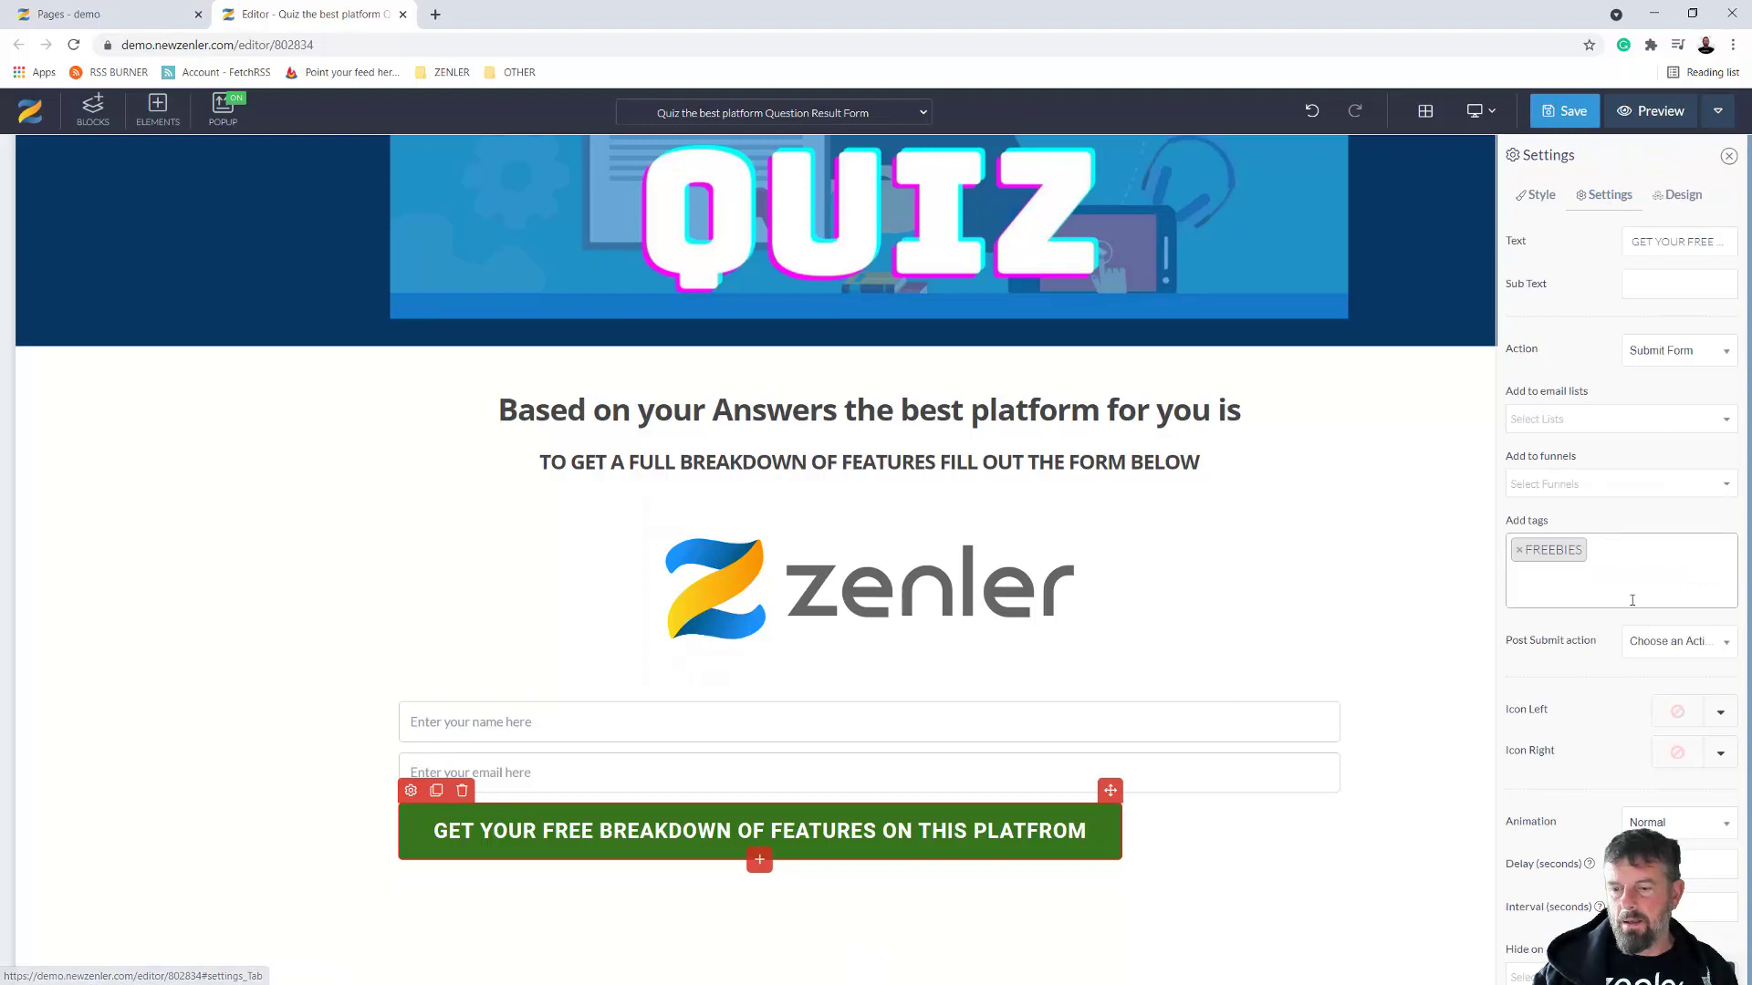
{"action": "left_click", "coordinate": [1666, 650]}
{"action": "left_click", "coordinate": [1646, 704]}
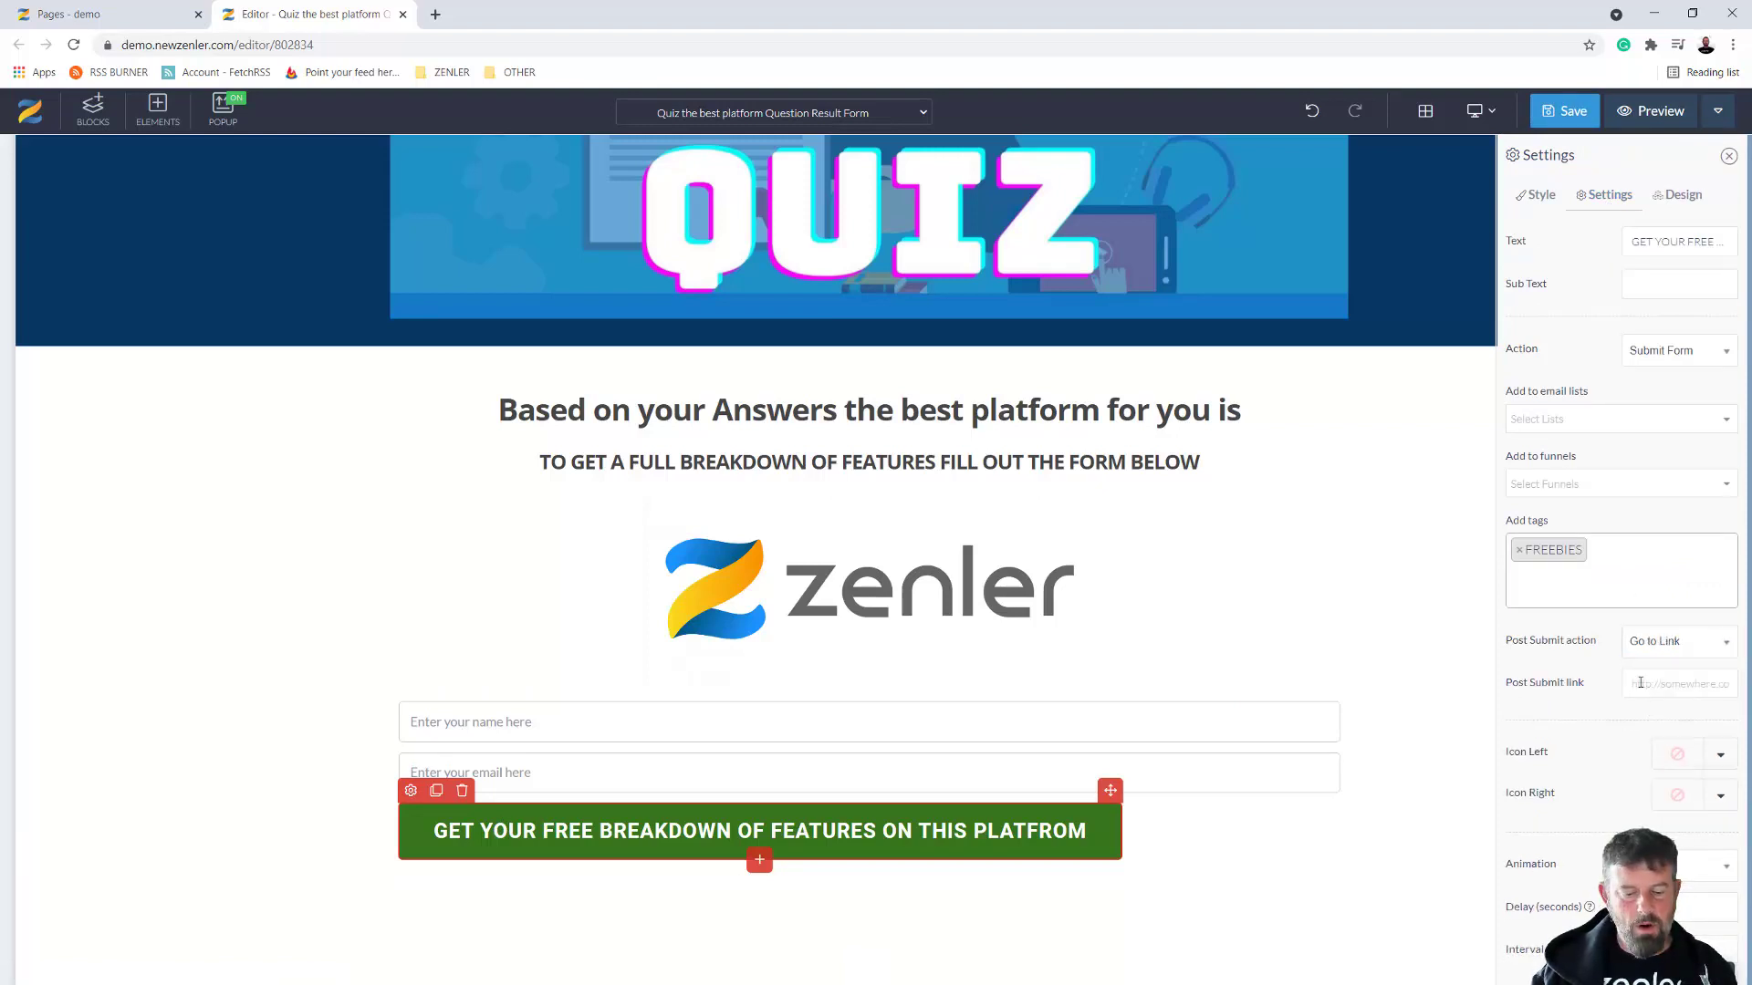
{"action": "key", "text": "ctrl+v"}
{"action": "left_click", "coordinate": [1568, 113]}
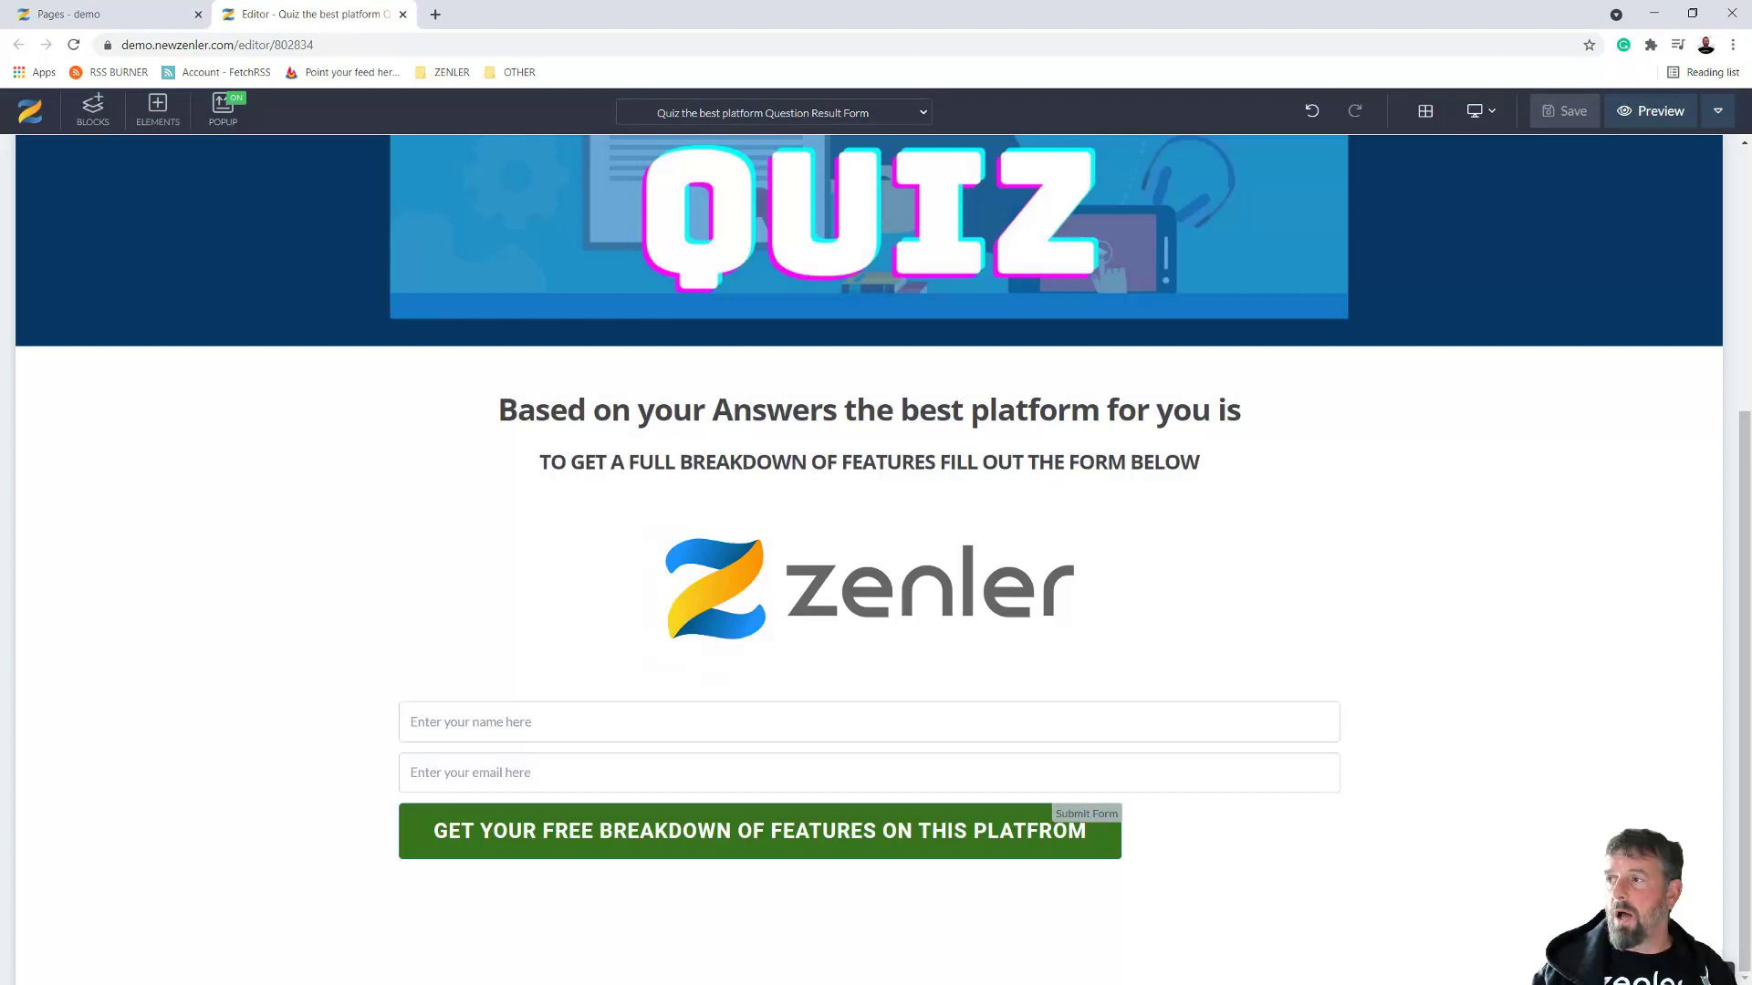
Check the quiz flowchart PDF and close the Result Form page's editor
{"action": "left_click_drag", "start_coordinate": [1751, 392], "coordinate": [678, 284]}
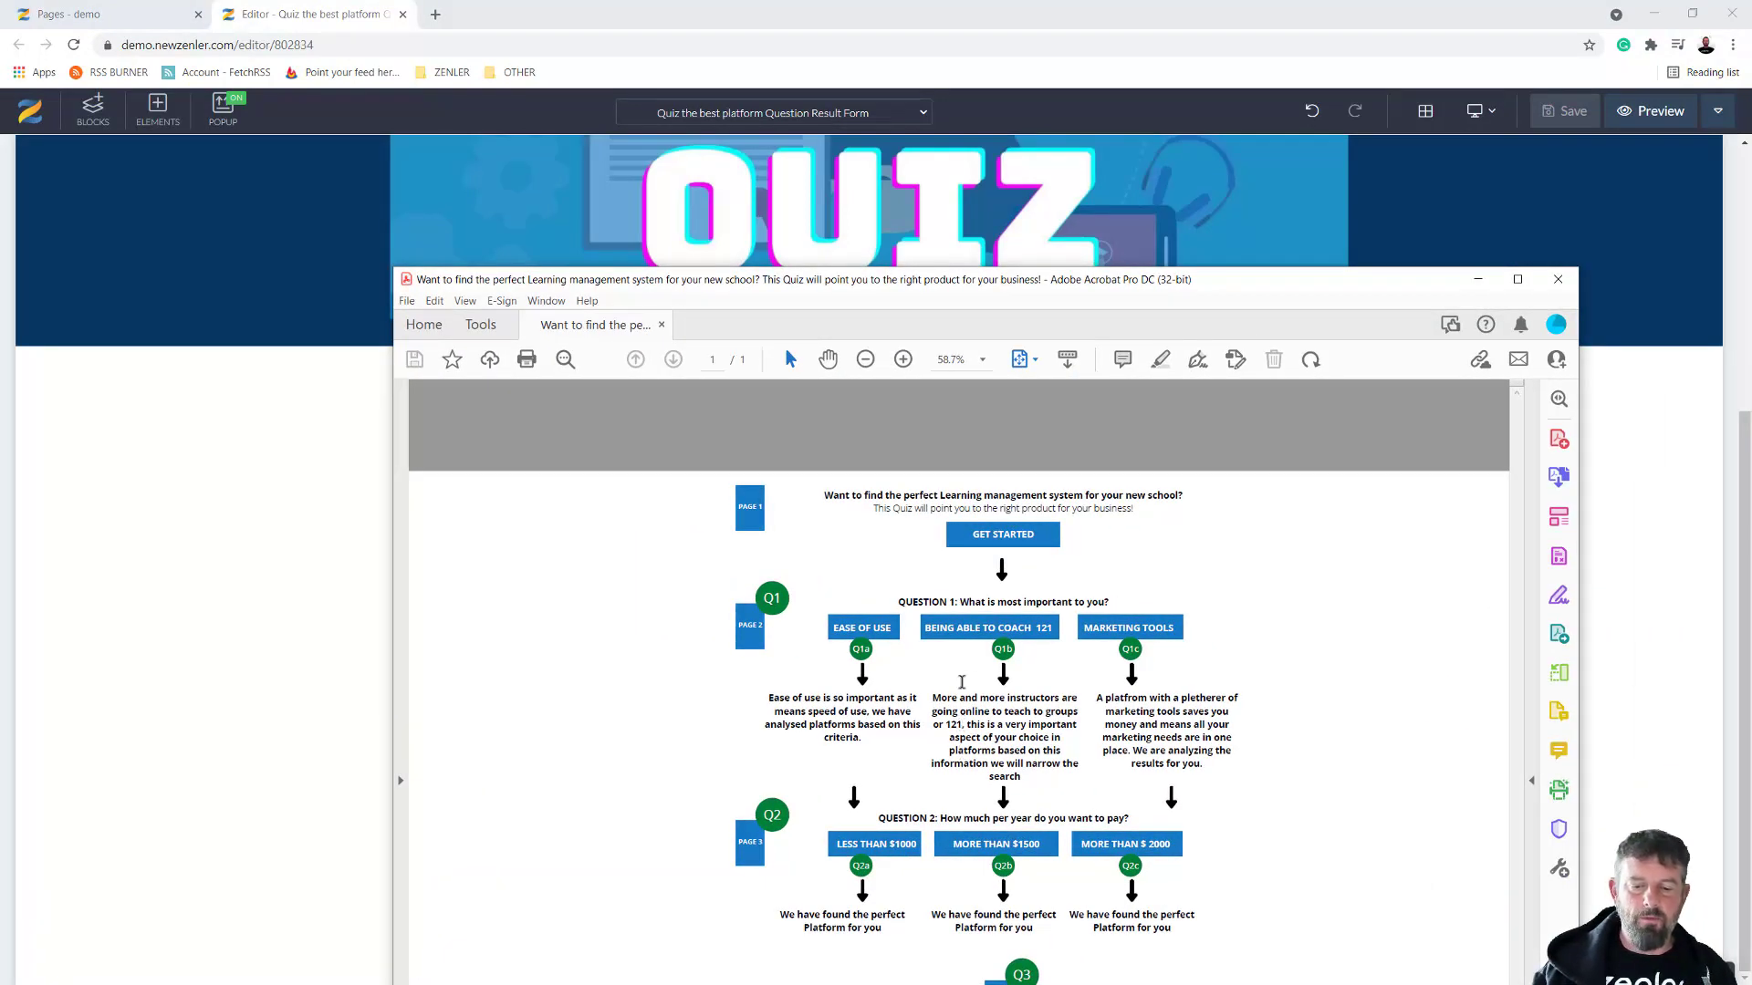
{"action": "left_click_drag", "start_coordinate": [881, 297], "coordinate": [1751, 392]}
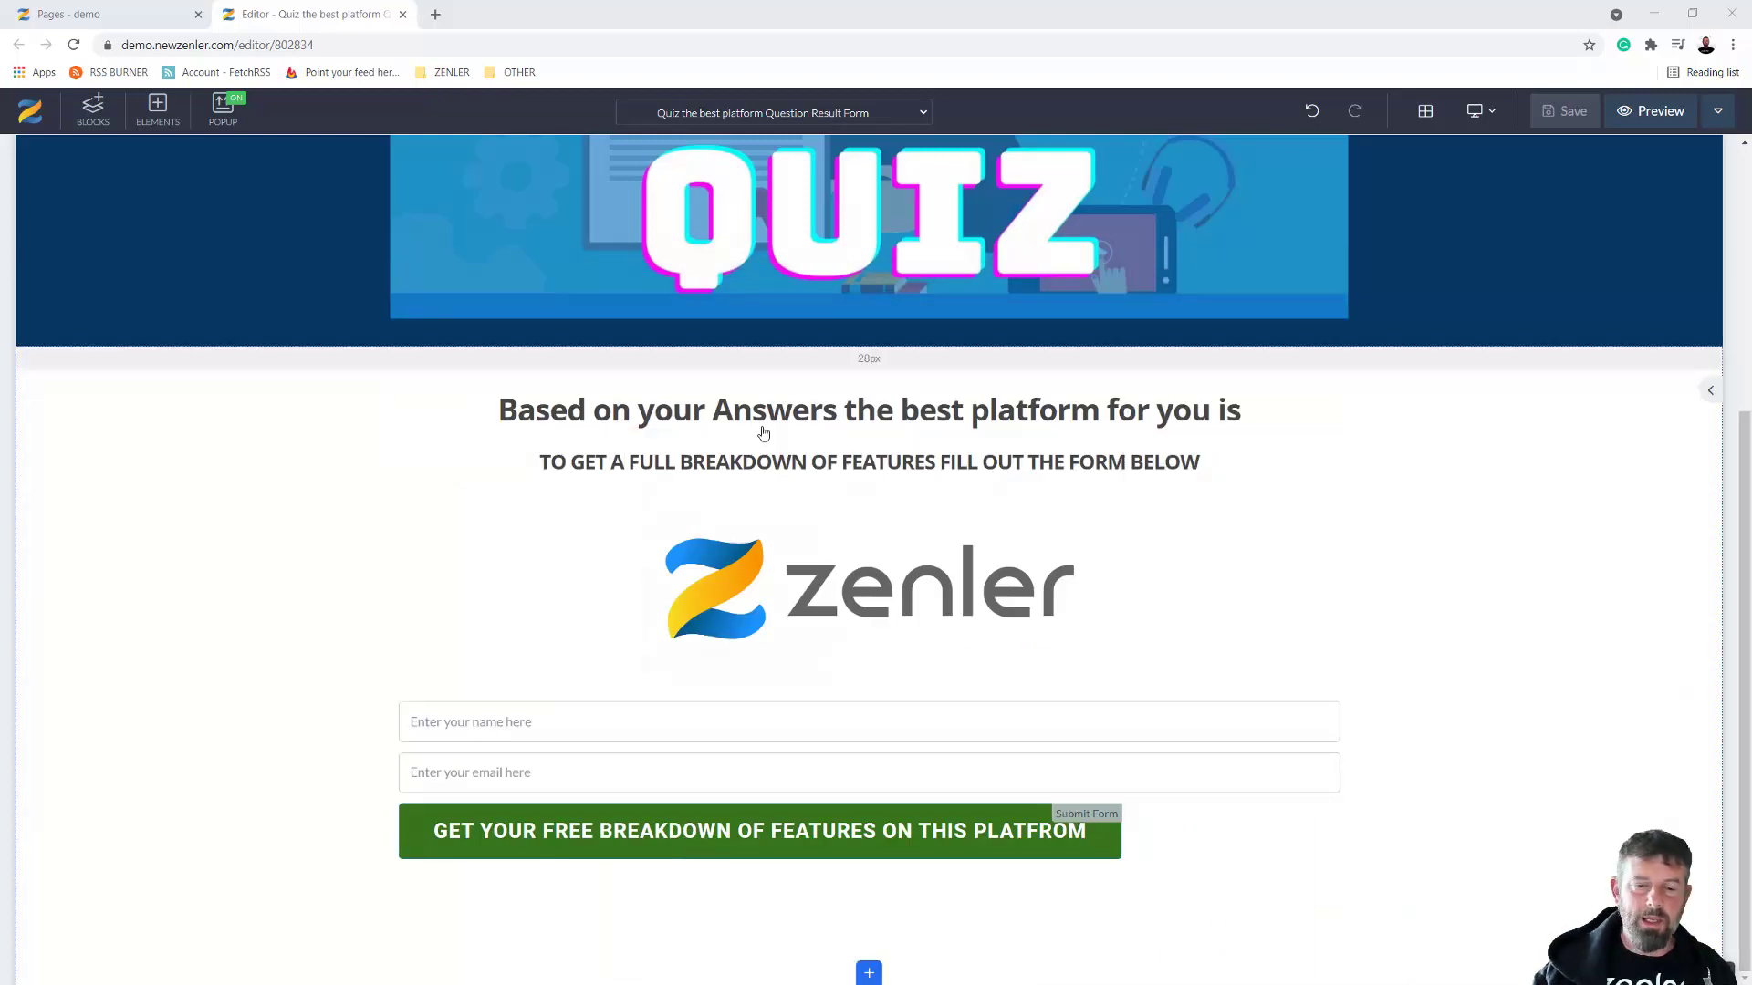
{"action": "left_click", "coordinate": [402, 15]}
Open the "Quiz the best platform Question 1" page for editing
{"action": "scroll", "coordinate": [835, 706], "scroll_direction": "down", "scroll_amount": 8}
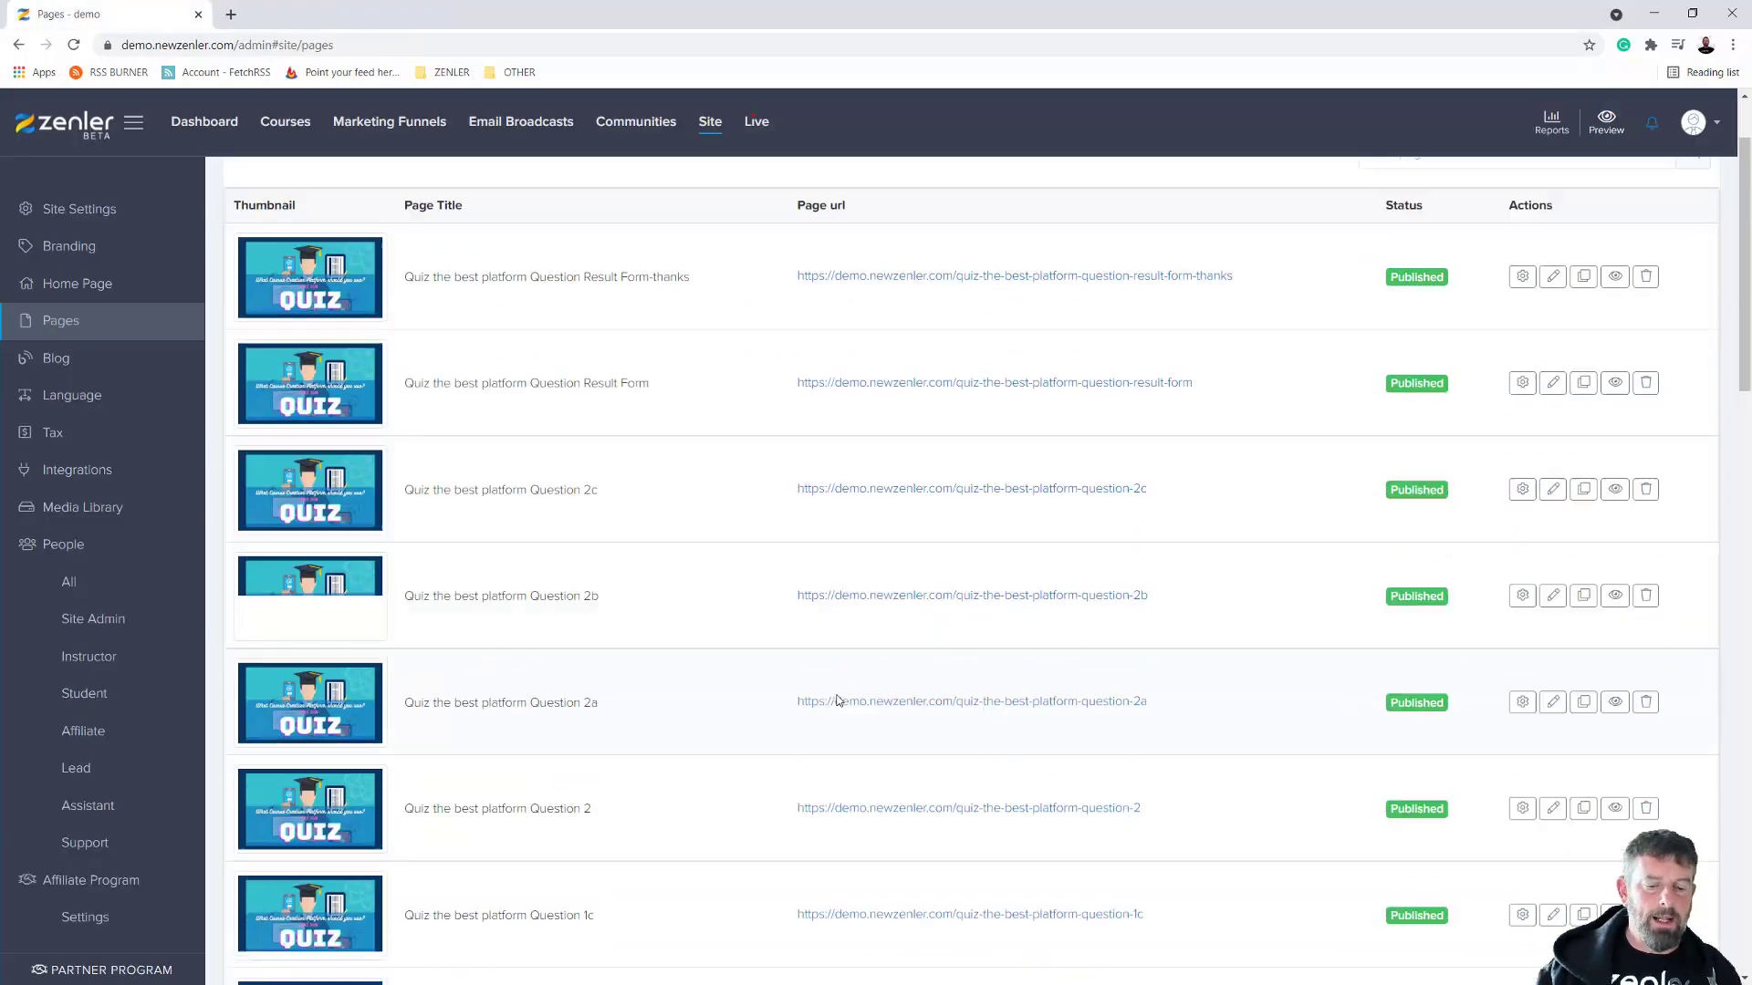
{"action": "left_click_drag", "start_coordinate": [552, 790], "coordinate": [415, 780]}
{"action": "left_click", "coordinate": [1177, 799]}
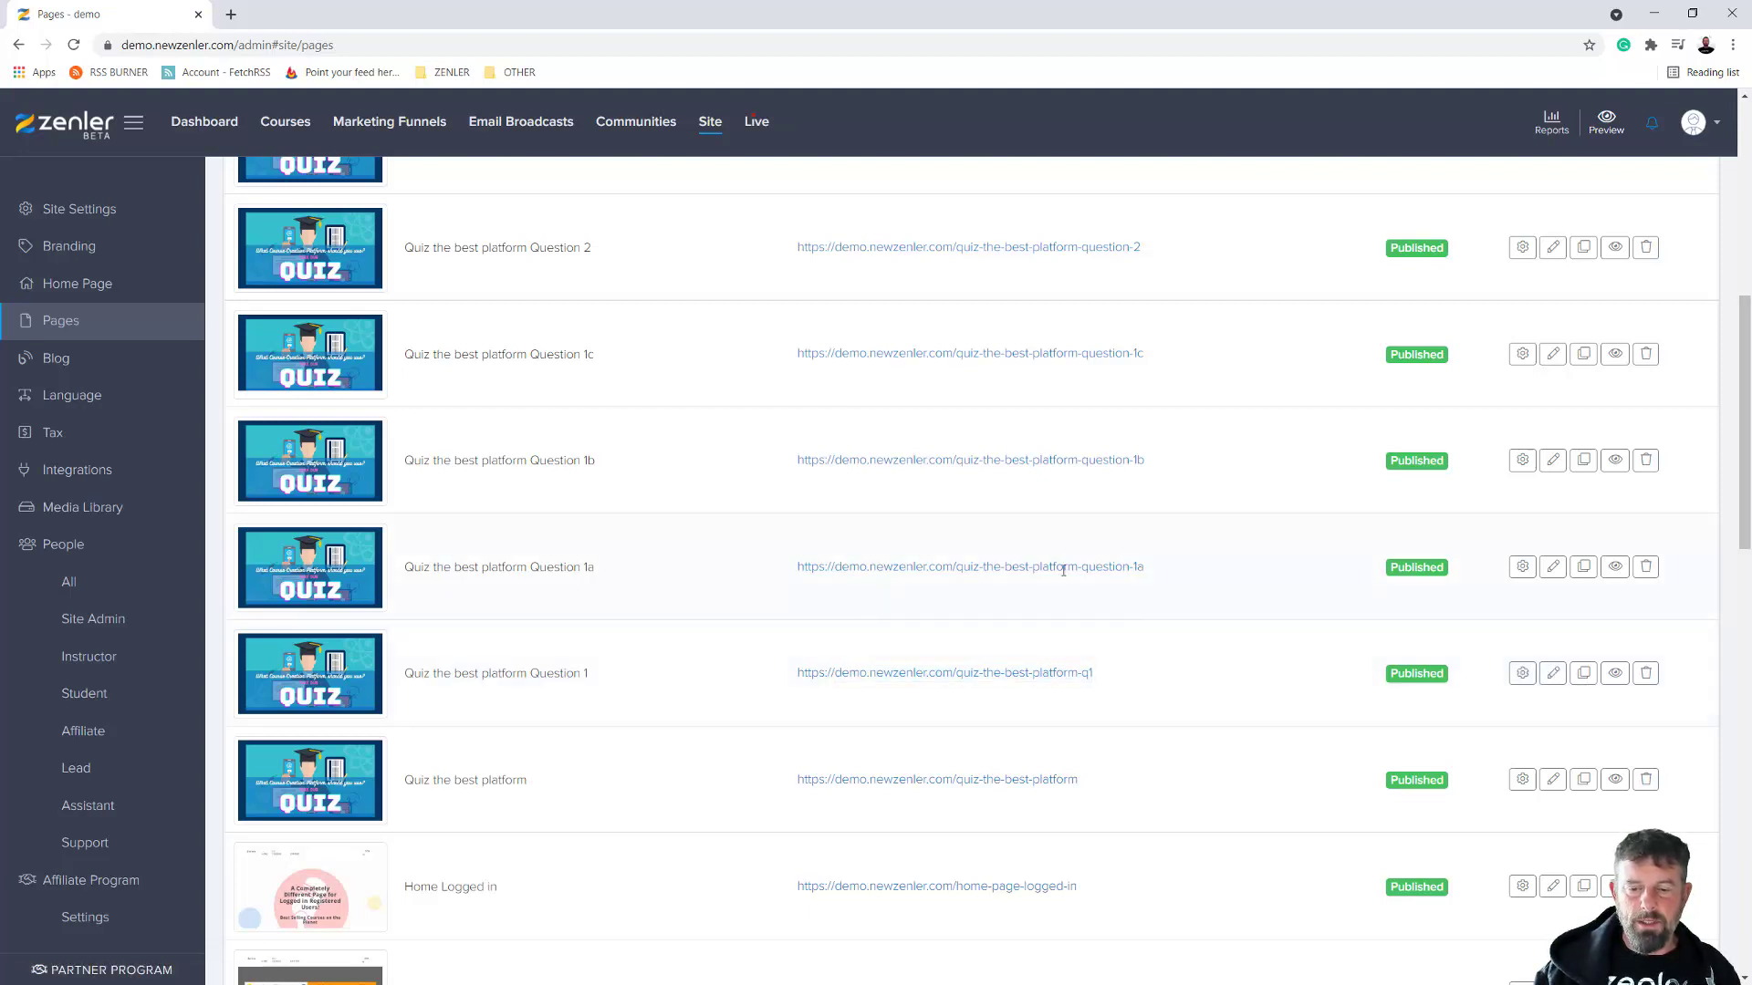
{"action": "left_click", "coordinate": [1553, 672]}
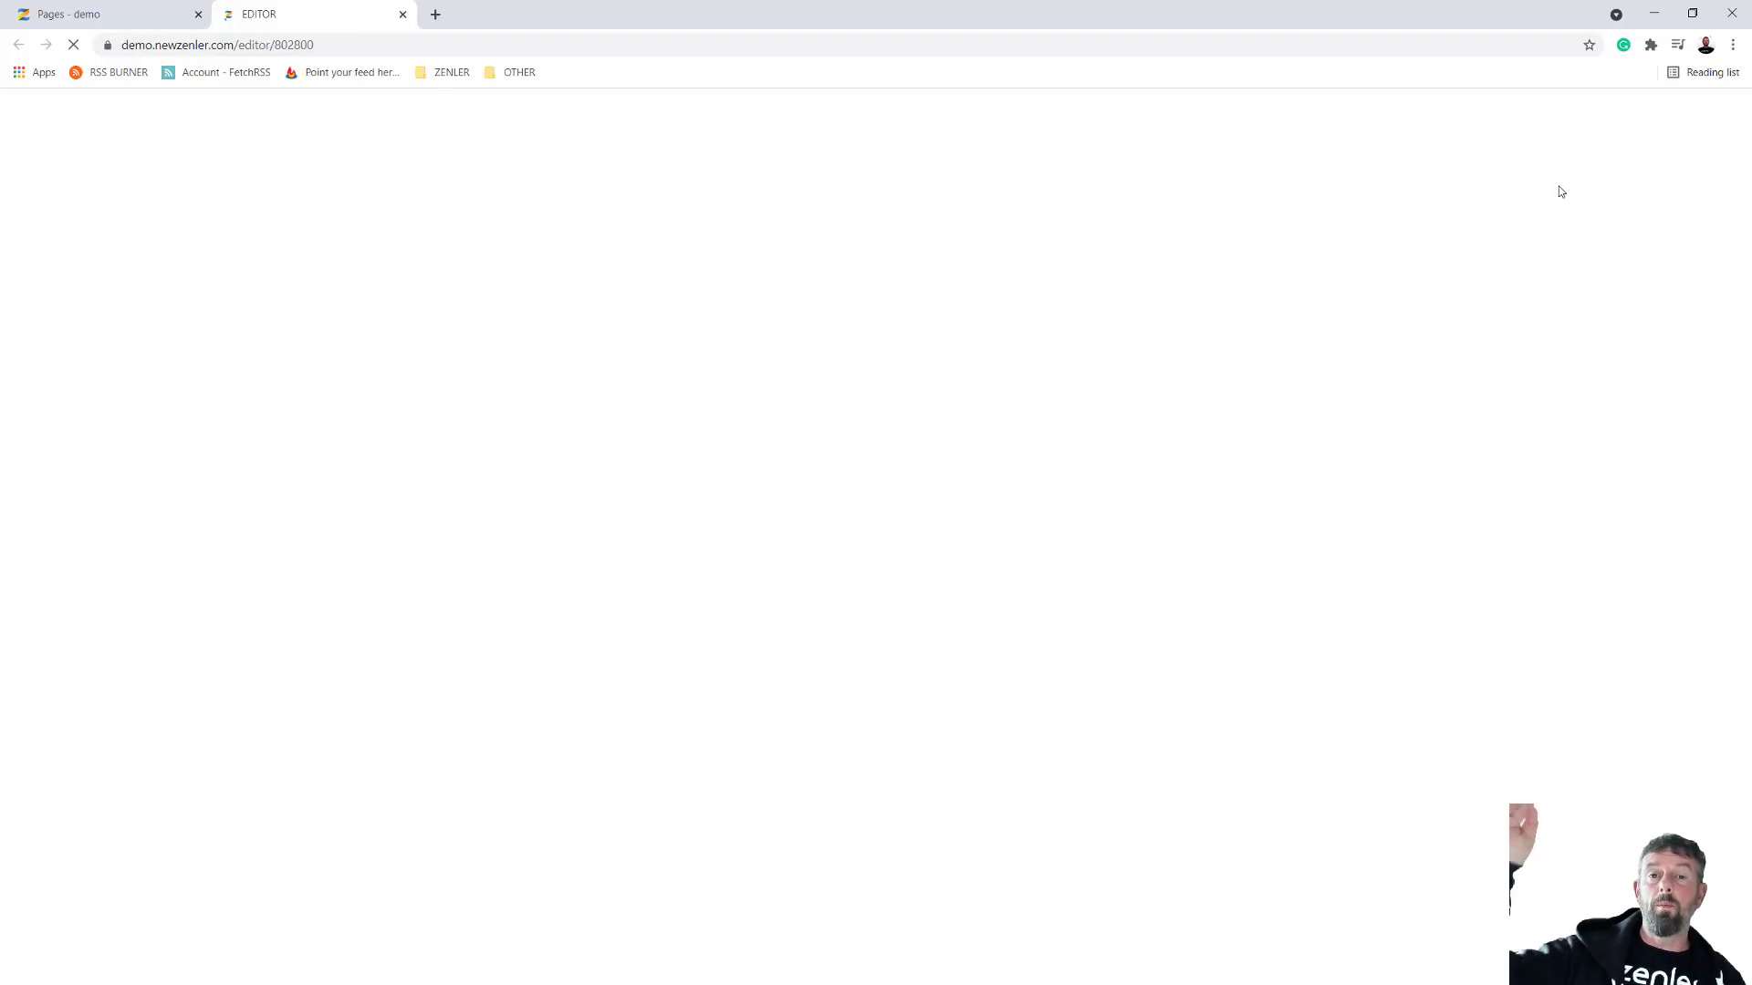
Review the quiz pages in the site's page list, from the quiz start page through Question 2
{"action": "left_click", "coordinate": [160, 15]}
{"action": "triple_click", "coordinate": [523, 781]}
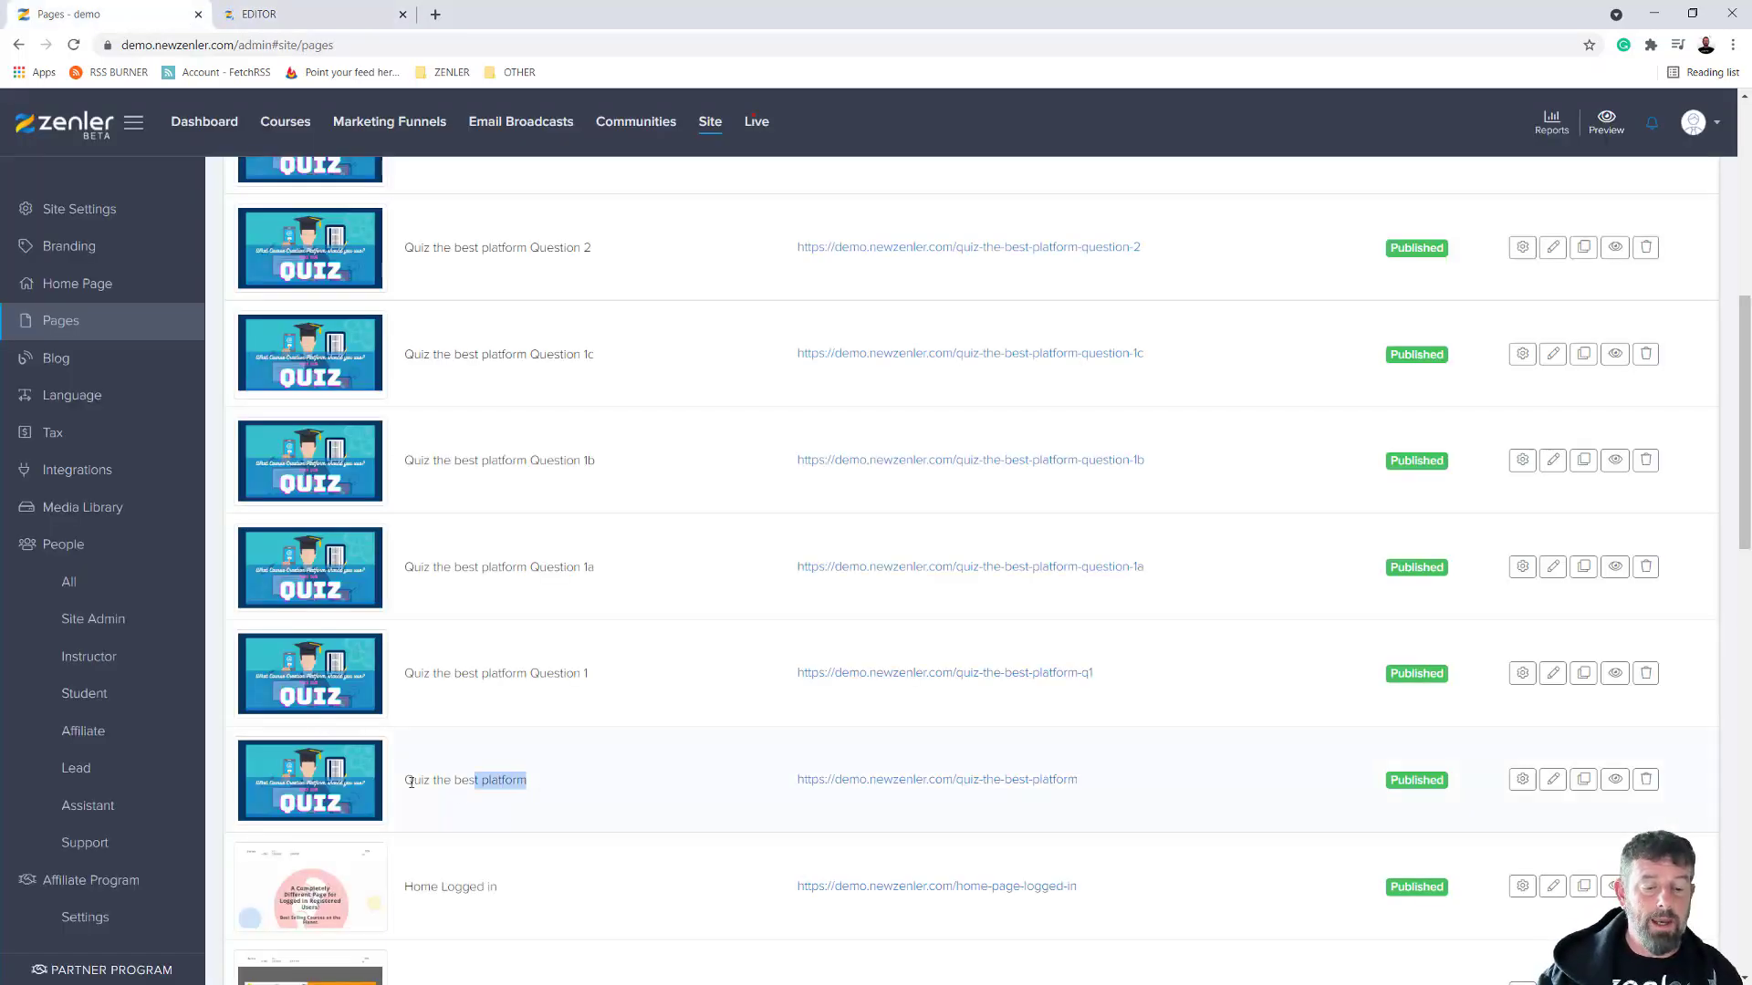
{"action": "left_click_drag", "start_coordinate": [585, 676], "coordinate": [414, 675]}
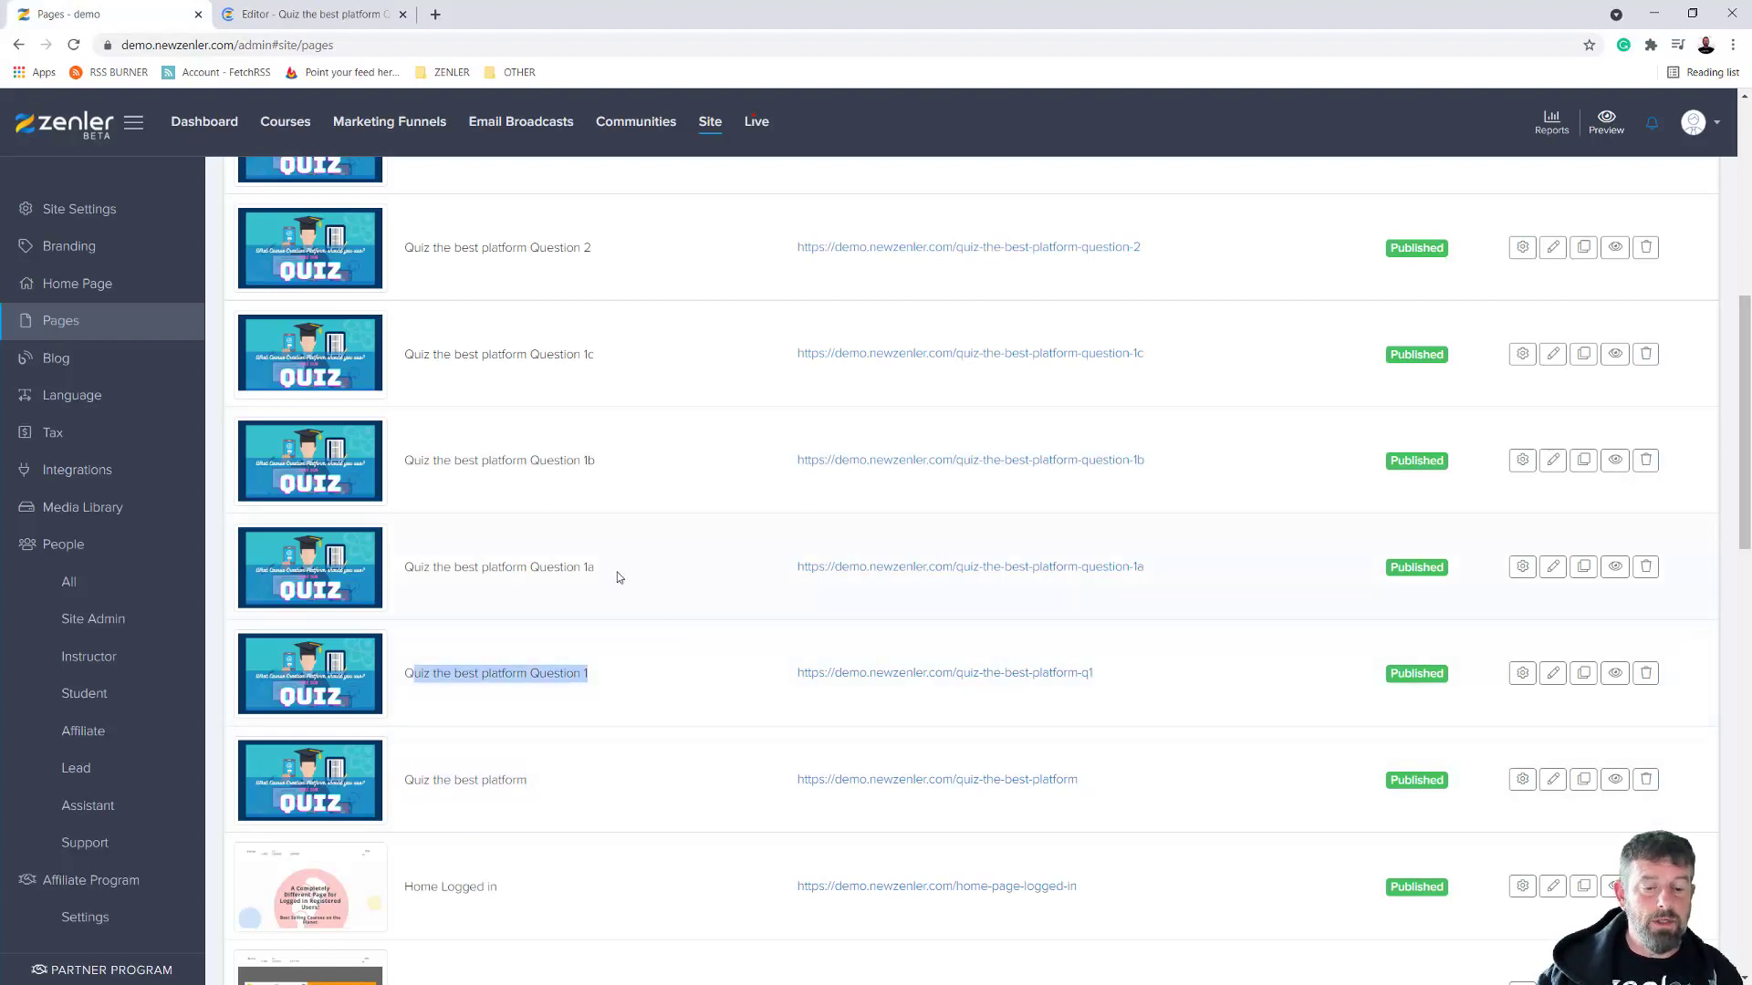
{"action": "left_click_drag", "start_coordinate": [596, 569], "coordinate": [460, 570]}
{"action": "left_click_drag", "start_coordinate": [598, 462], "coordinate": [455, 463]}
{"action": "left_click_drag", "start_coordinate": [597, 356], "coordinate": [460, 357]}
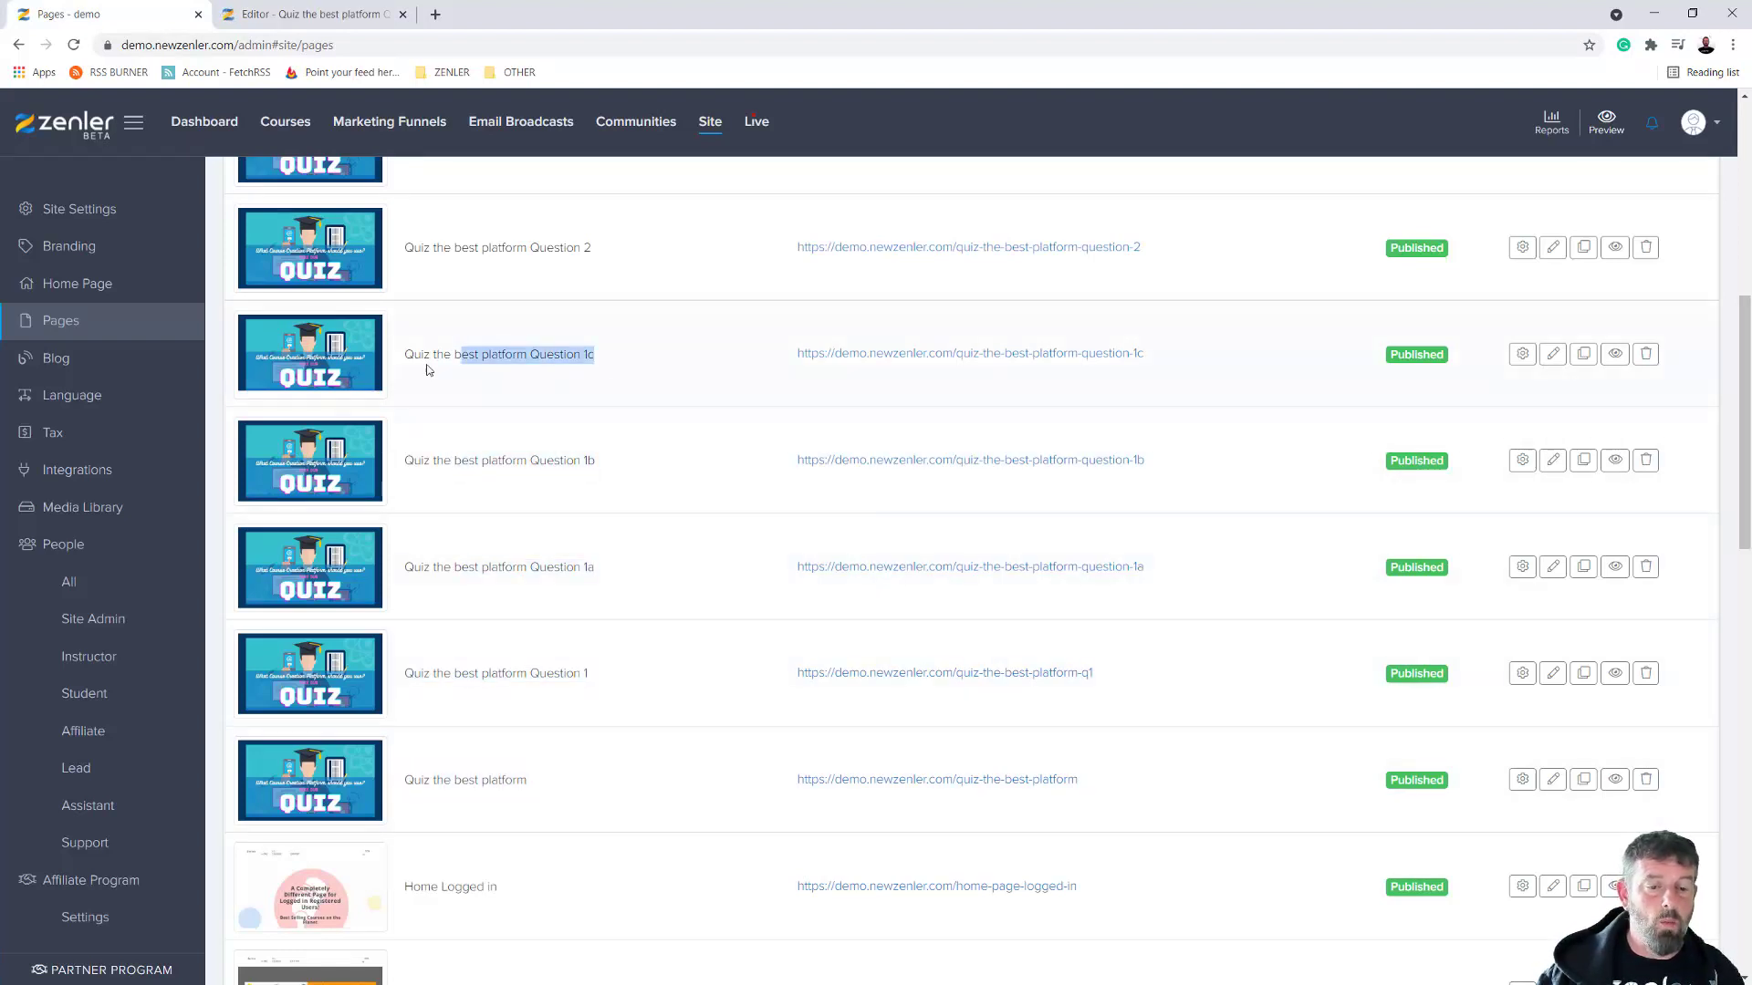
{"action": "left_click_drag", "start_coordinate": [630, 246], "coordinate": [454, 248]}
Turn off "Show in search results" in the Question 1 page's SEO settings and save the page
{"action": "left_click", "coordinate": [345, 15]}
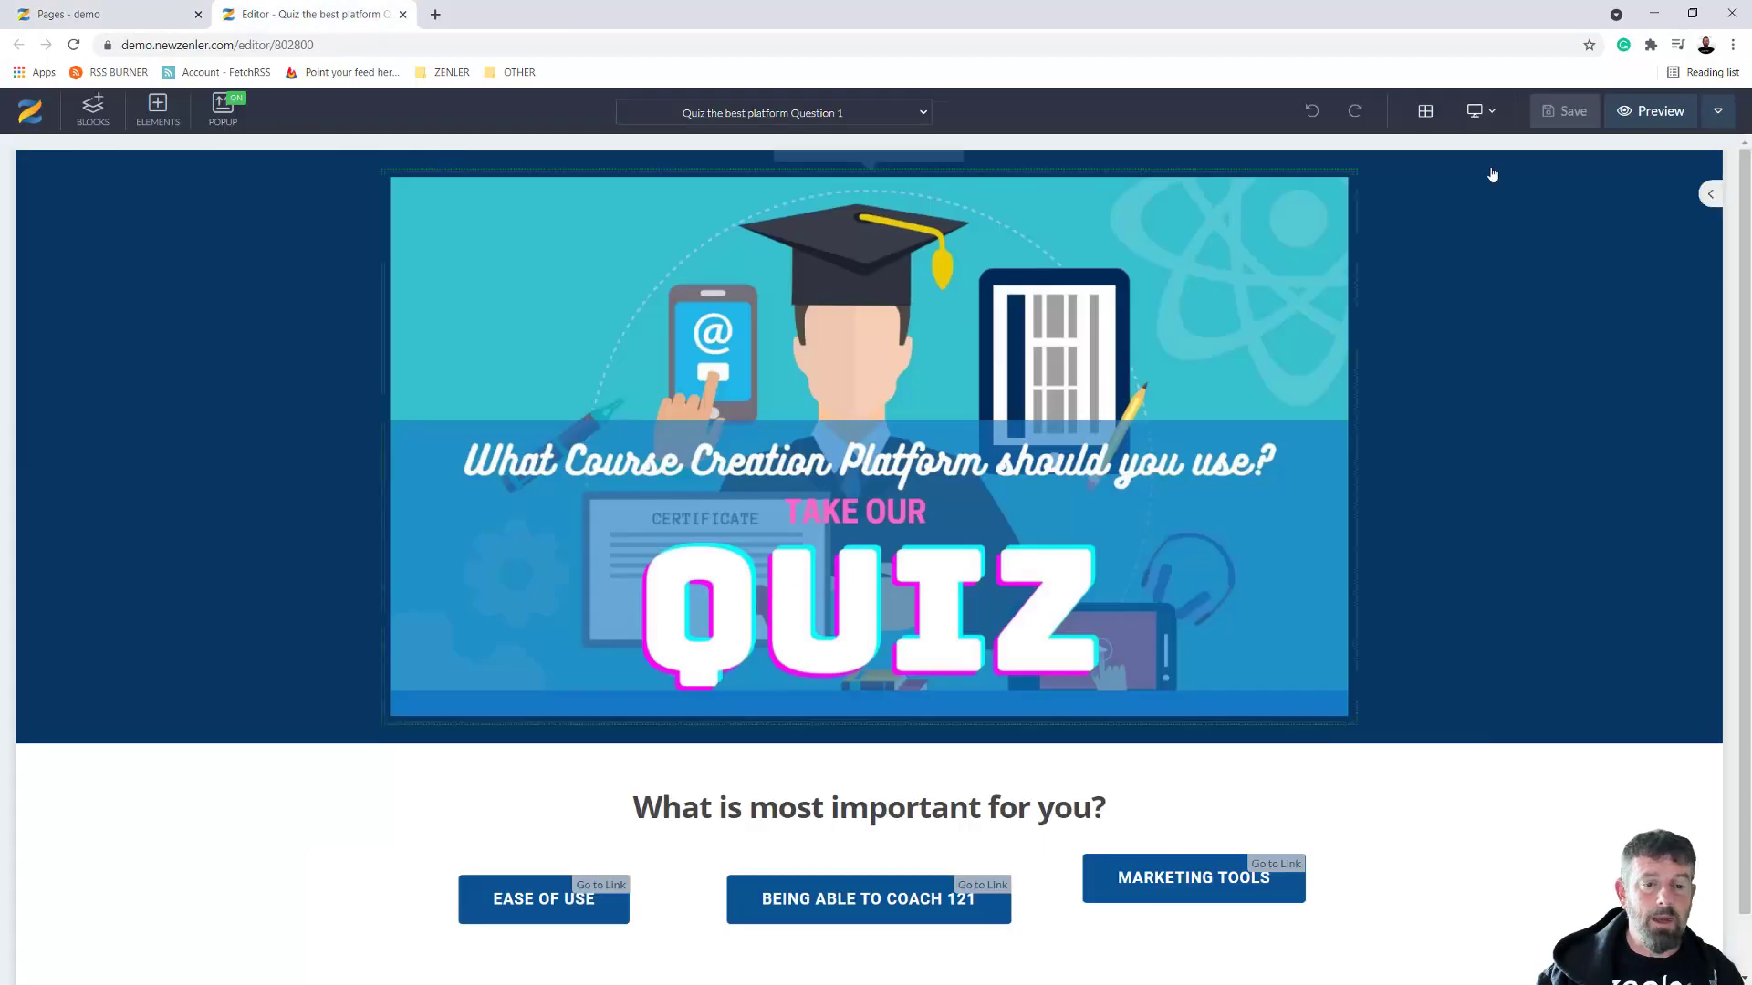
{"action": "left_click", "coordinate": [1717, 111]}
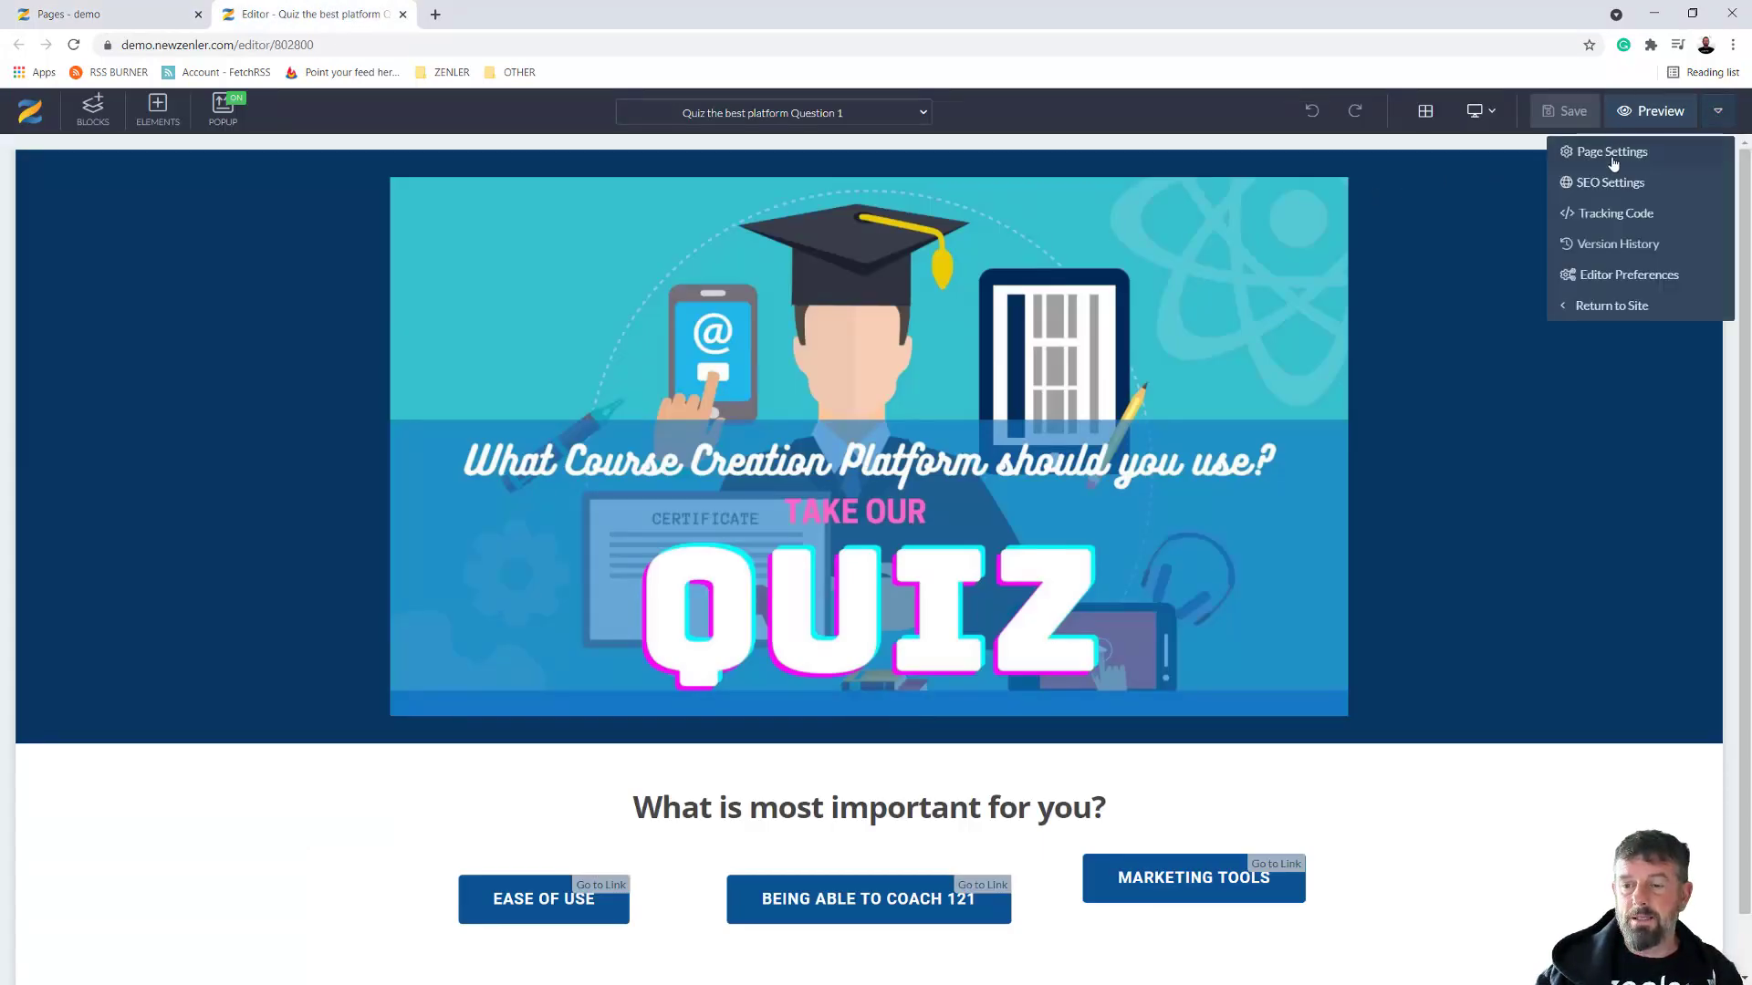
{"action": "left_click", "coordinate": [1606, 185]}
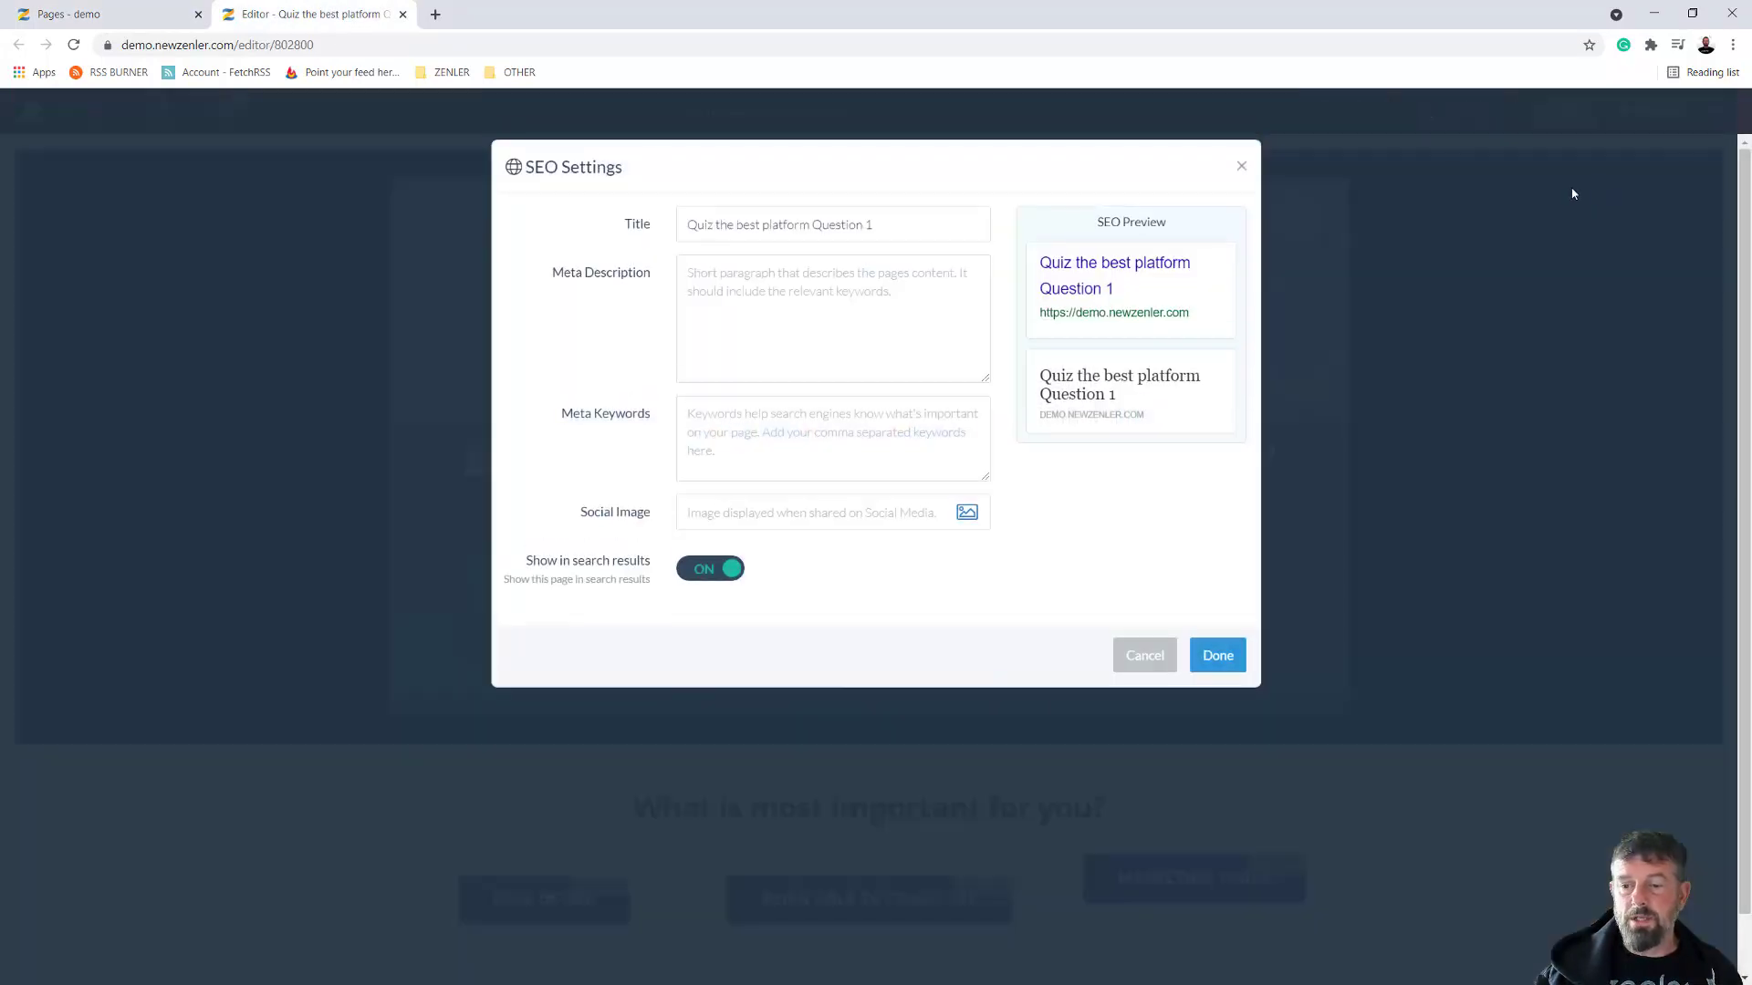
{"action": "left_click", "coordinate": [694, 573]}
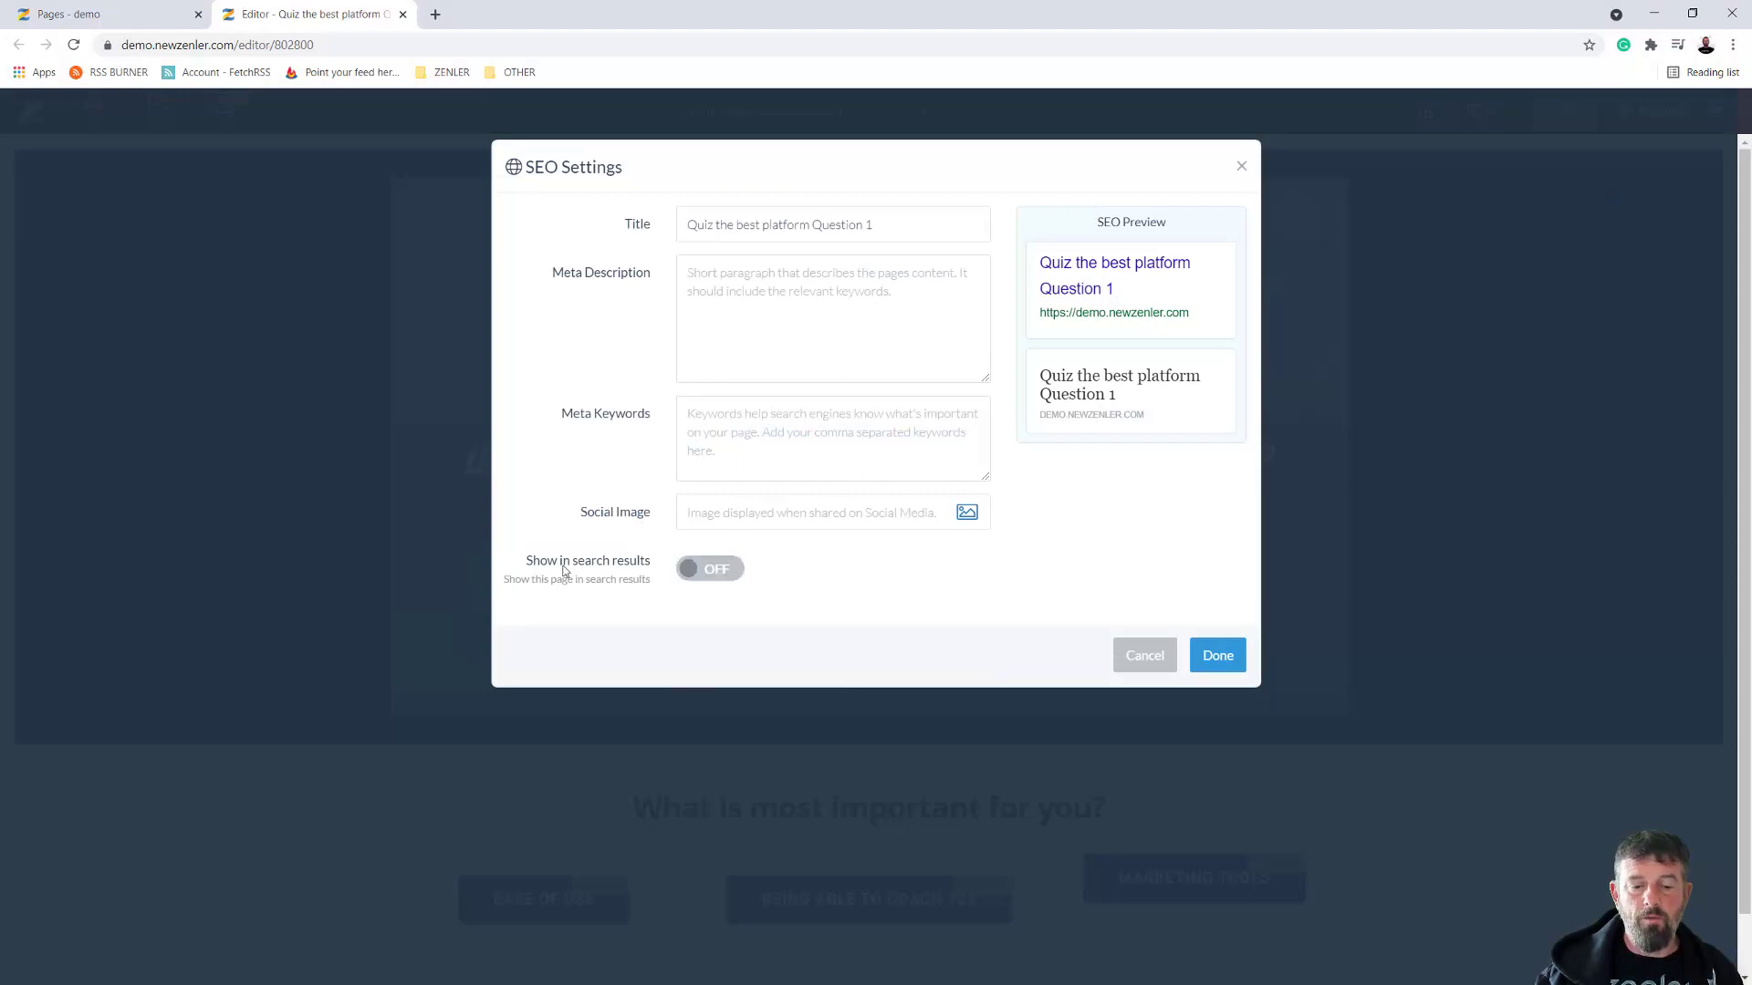
{"action": "left_click", "coordinate": [1216, 657]}
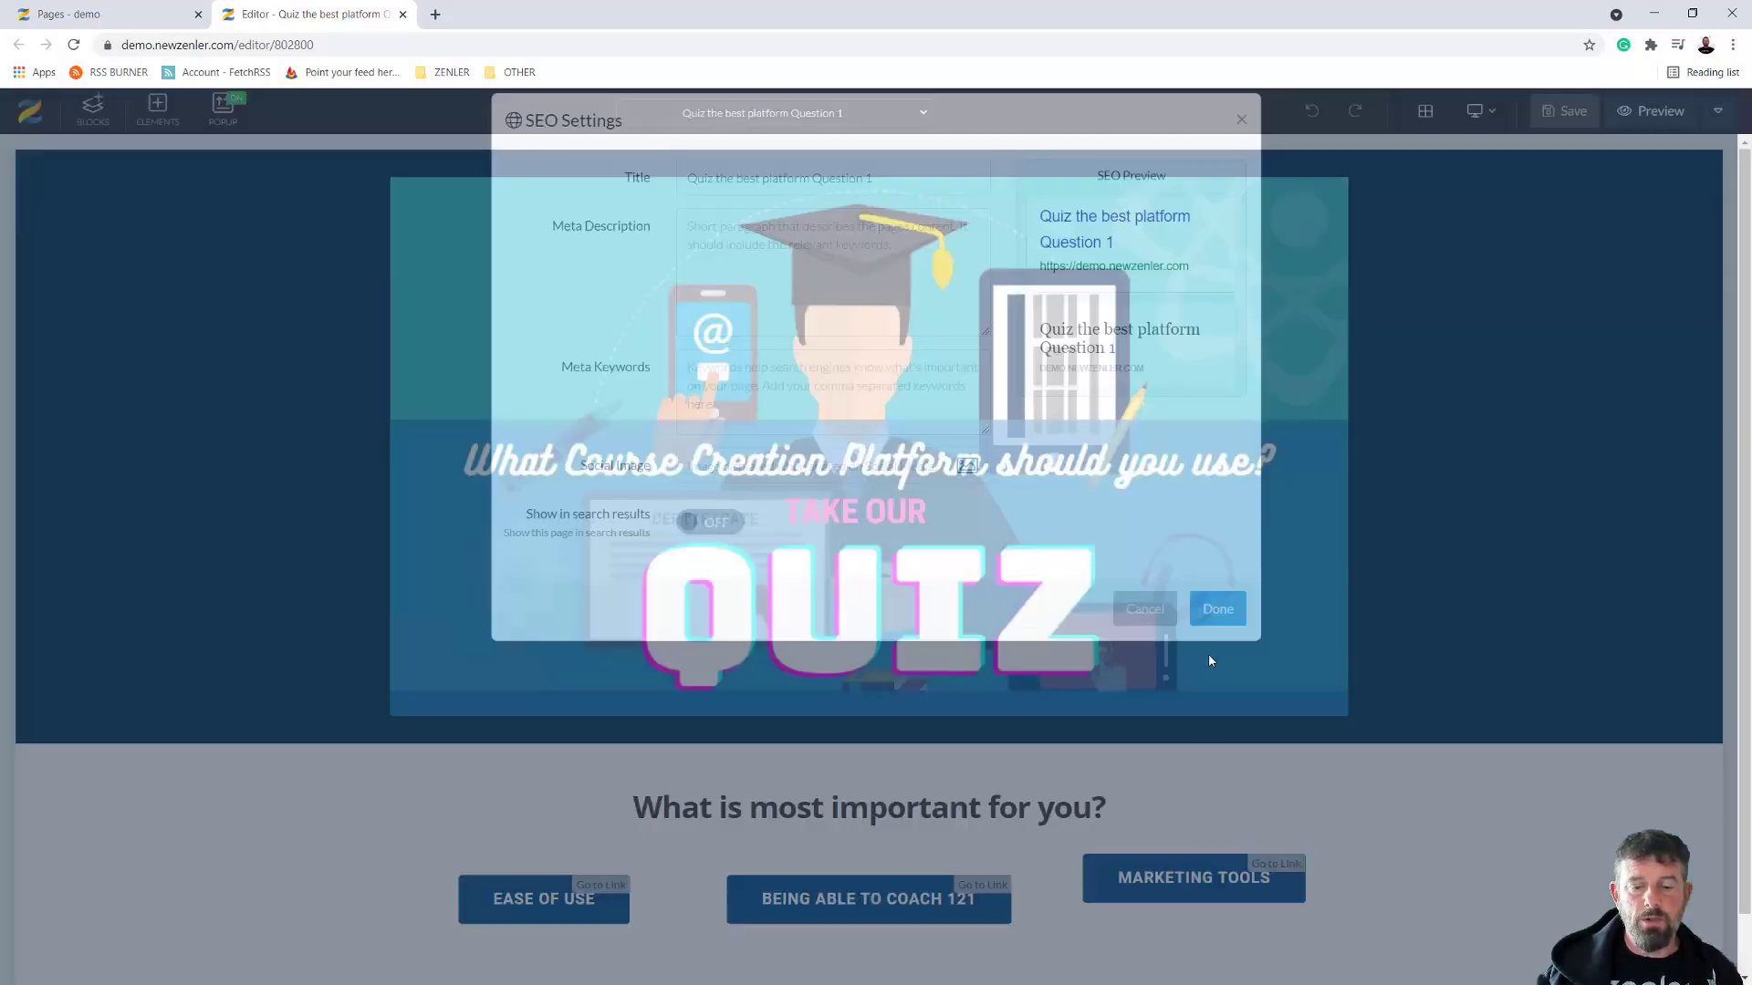
{"action": "left_click", "coordinate": [1553, 119]}
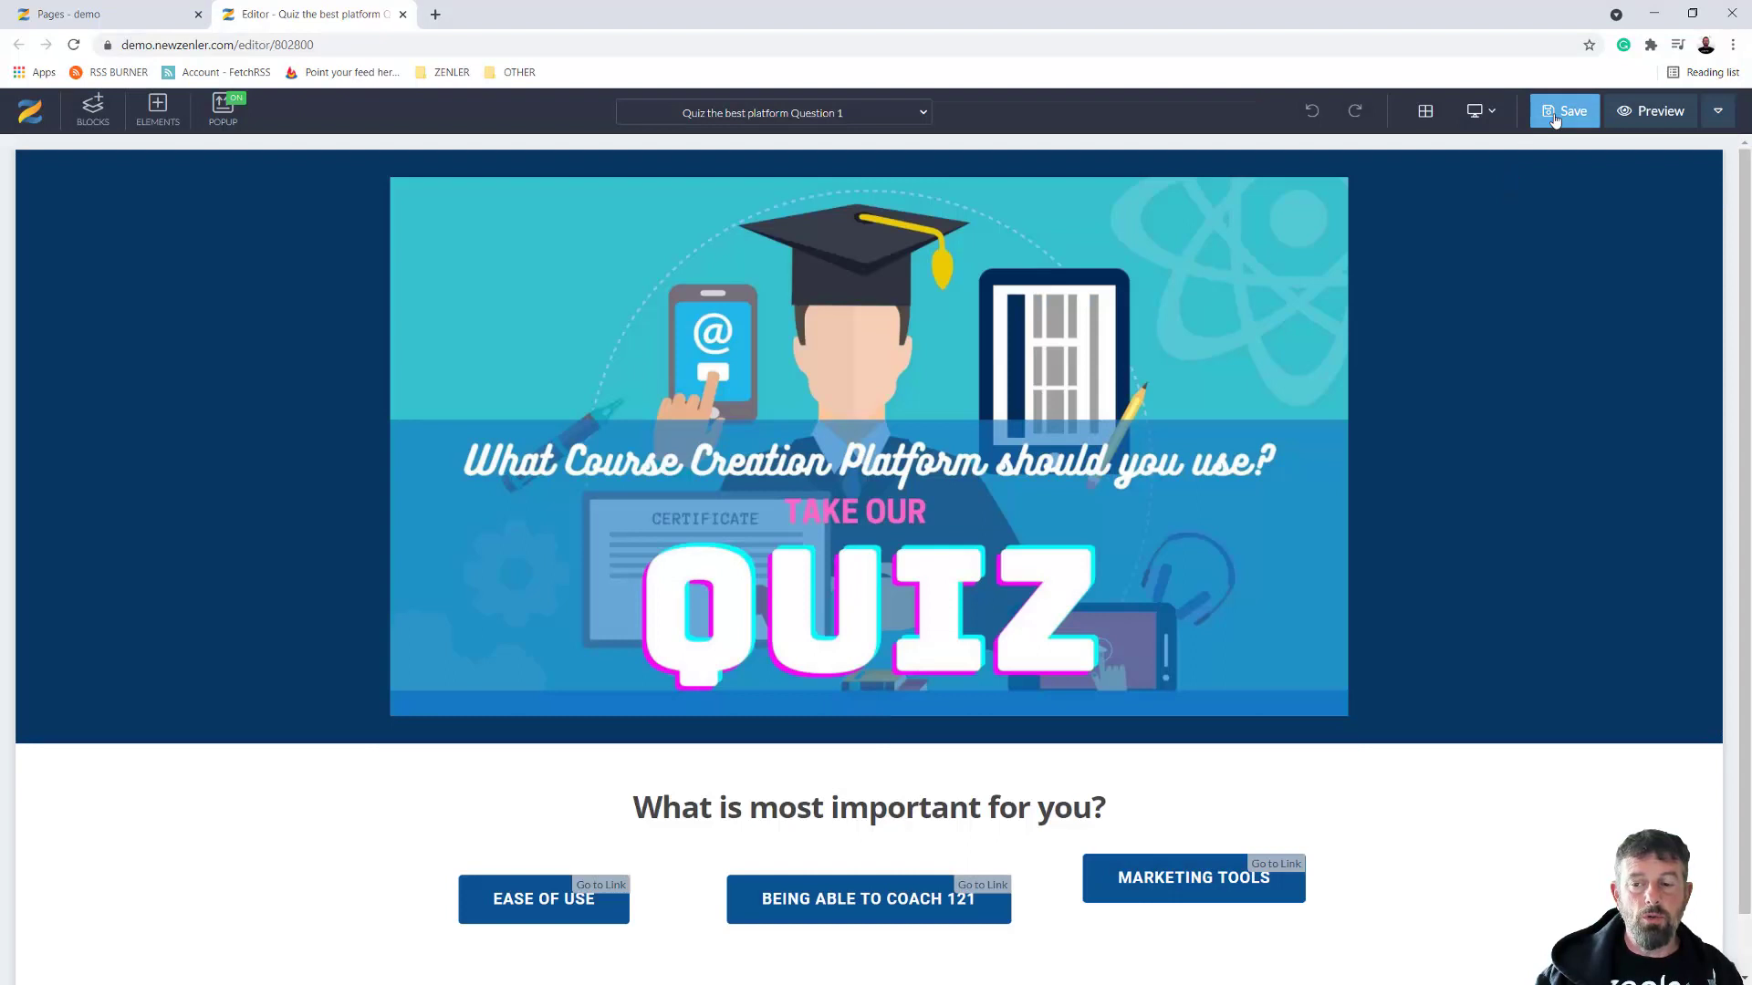
Look through the page list for the other quiz pages, covering the answer pages, Question 2 and the Result Form pages
{"action": "left_click", "coordinate": [81, 18]}
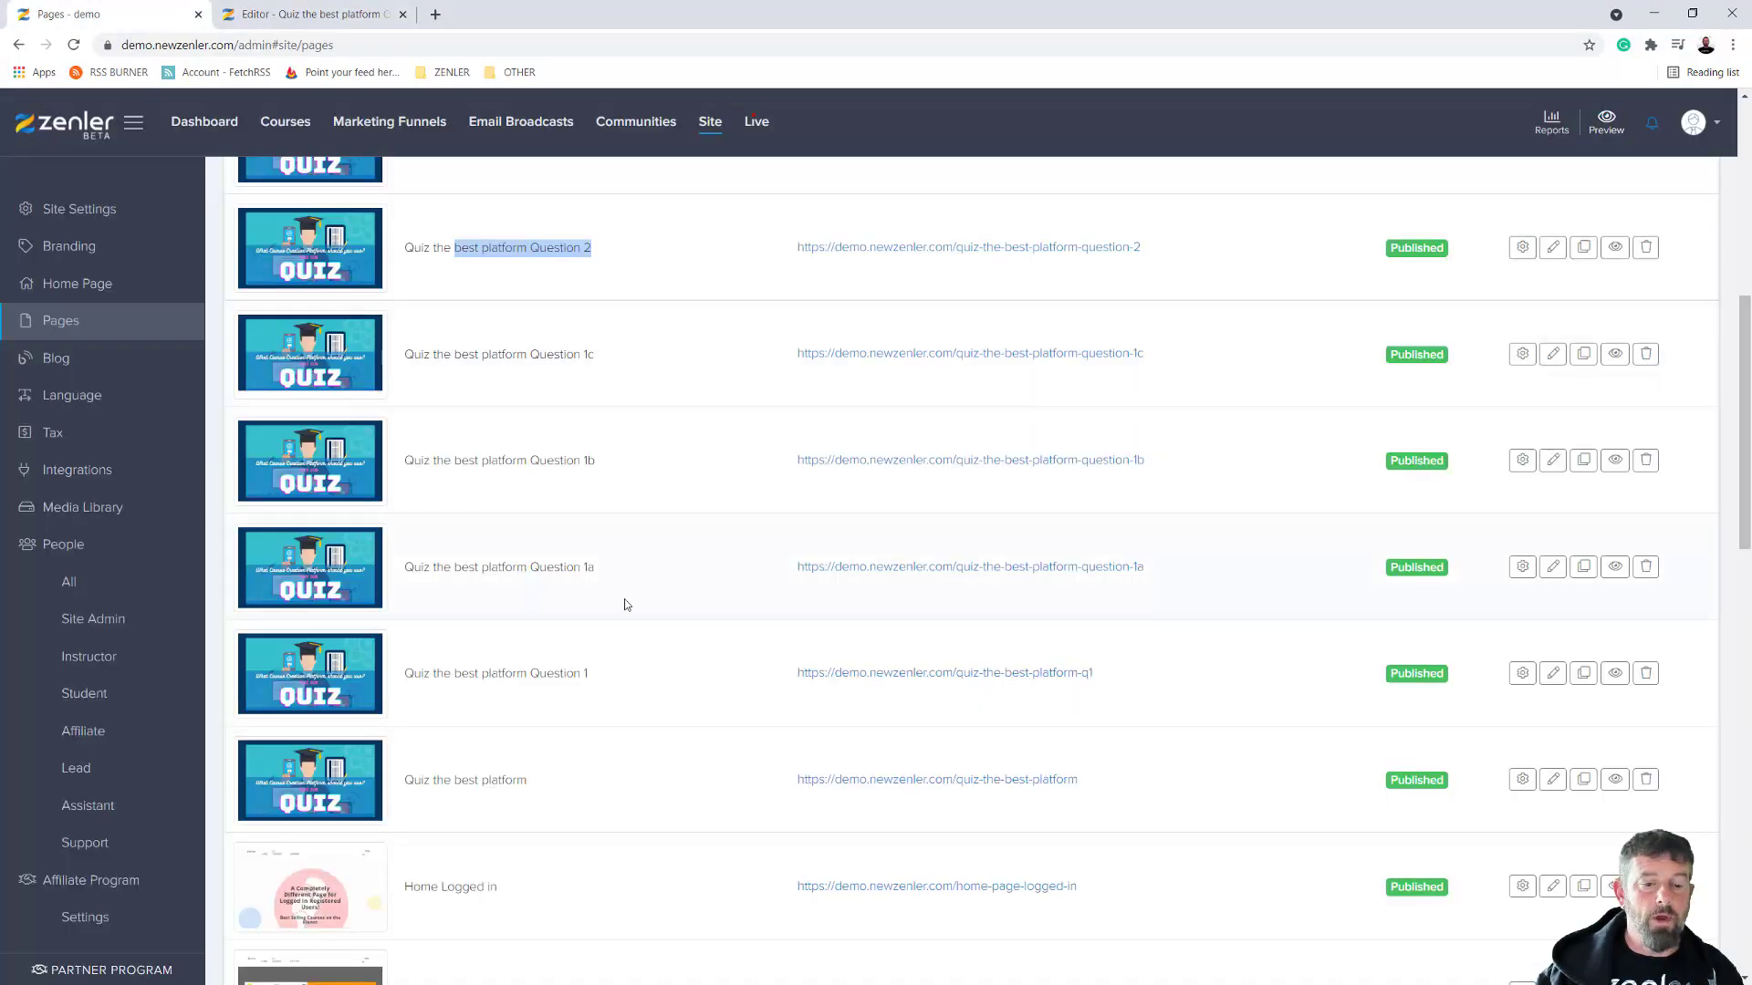
{"action": "left_click_drag", "start_coordinate": [602, 571], "coordinate": [446, 567]}
{"action": "left_click_drag", "start_coordinate": [613, 479], "coordinate": [461, 460]}
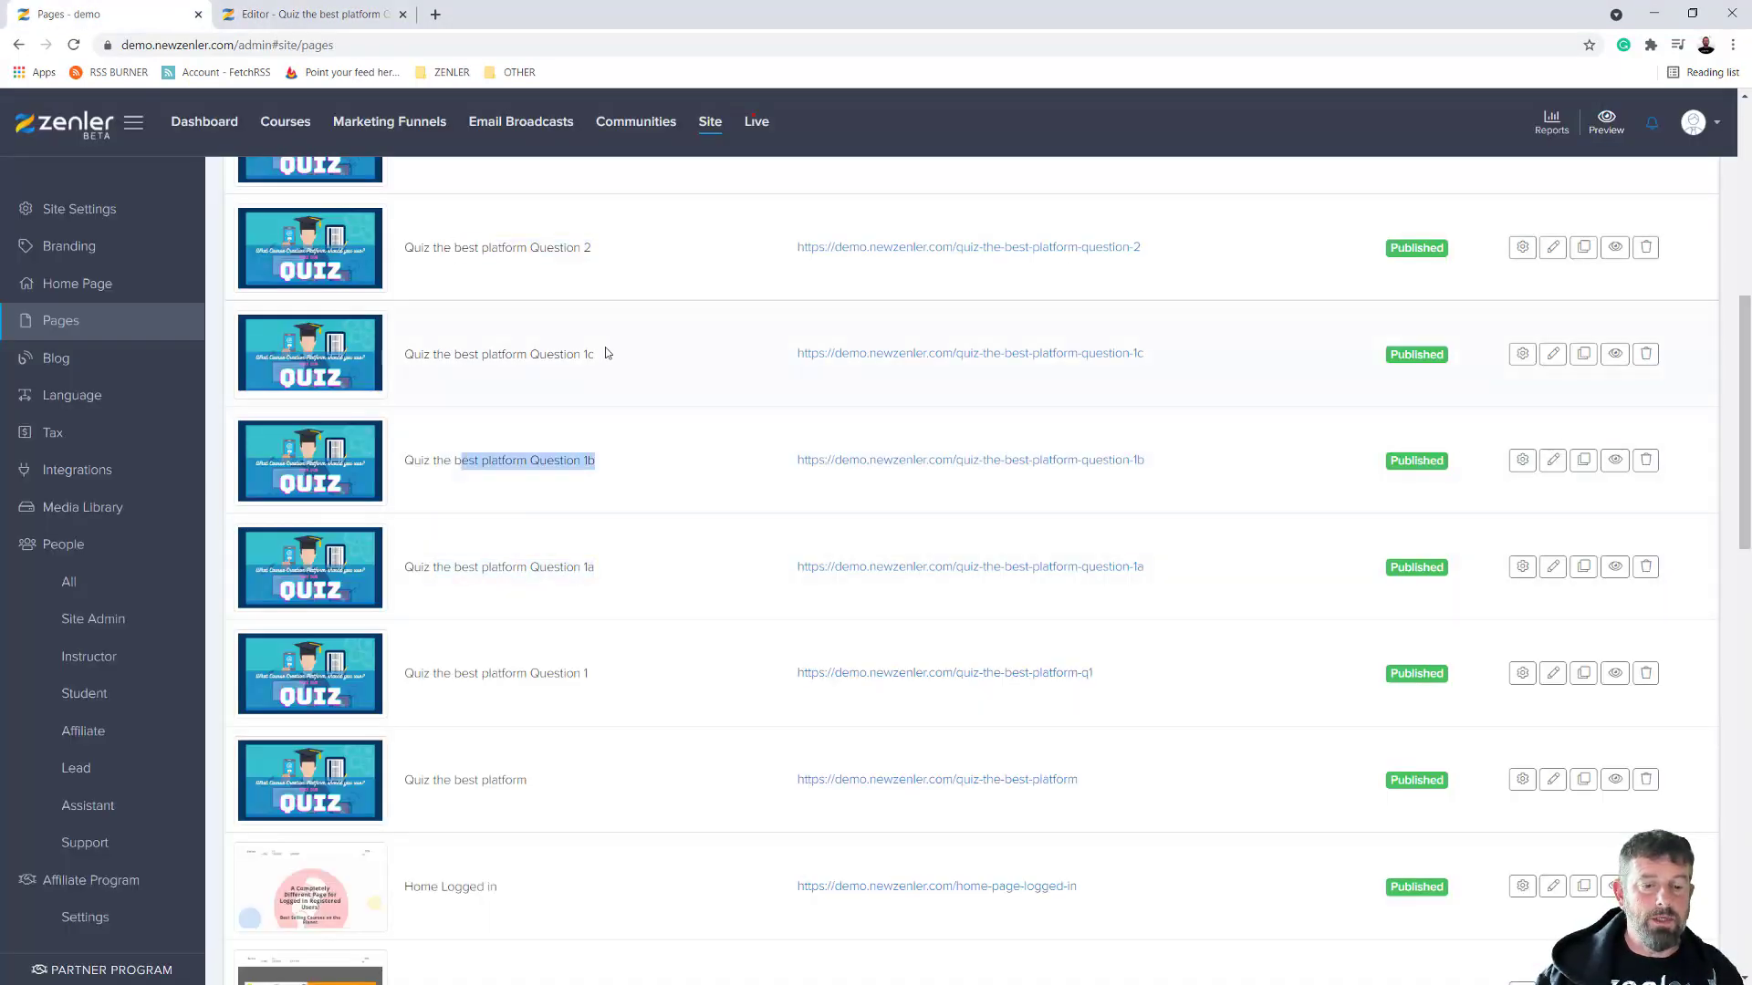
{"action": "left_click_drag", "start_coordinate": [606, 356], "coordinate": [451, 356]}
{"action": "left_click_drag", "start_coordinate": [1171, 355], "coordinate": [795, 355]}
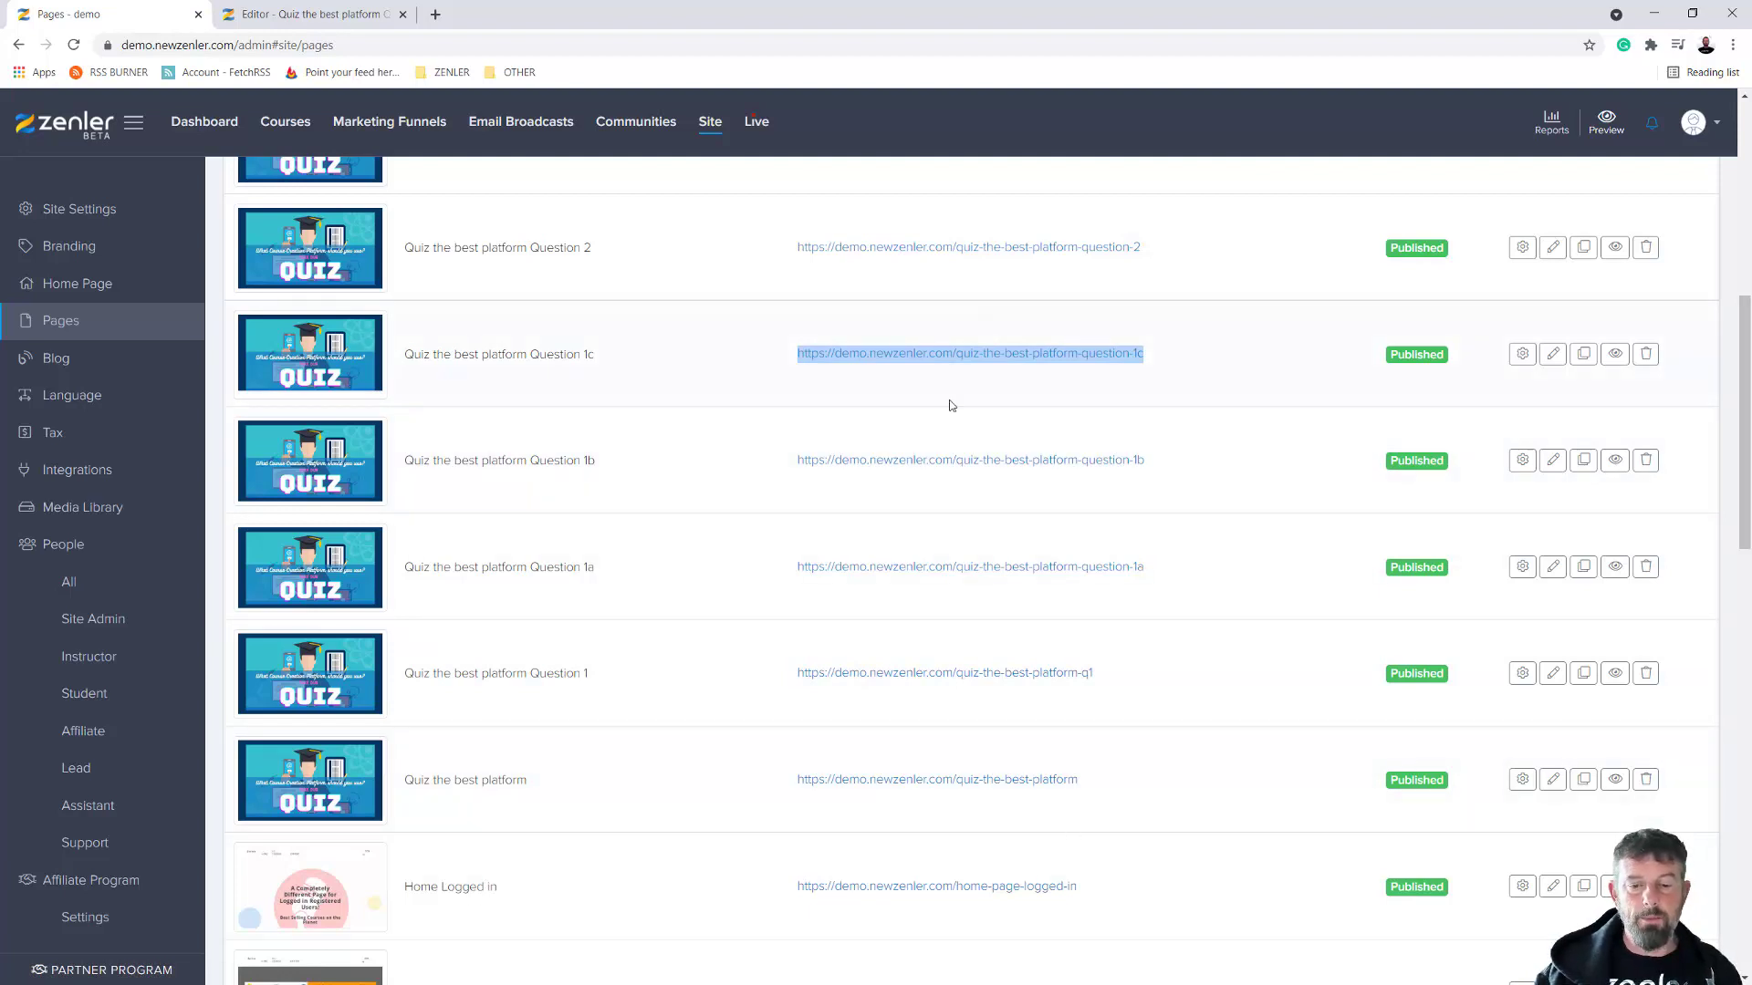
{"action": "scroll", "coordinate": [1000, 539], "scroll_direction": "up", "scroll_amount": 3}
{"action": "scroll", "coordinate": [994, 544], "scroll_direction": "down", "scroll_amount": 5}
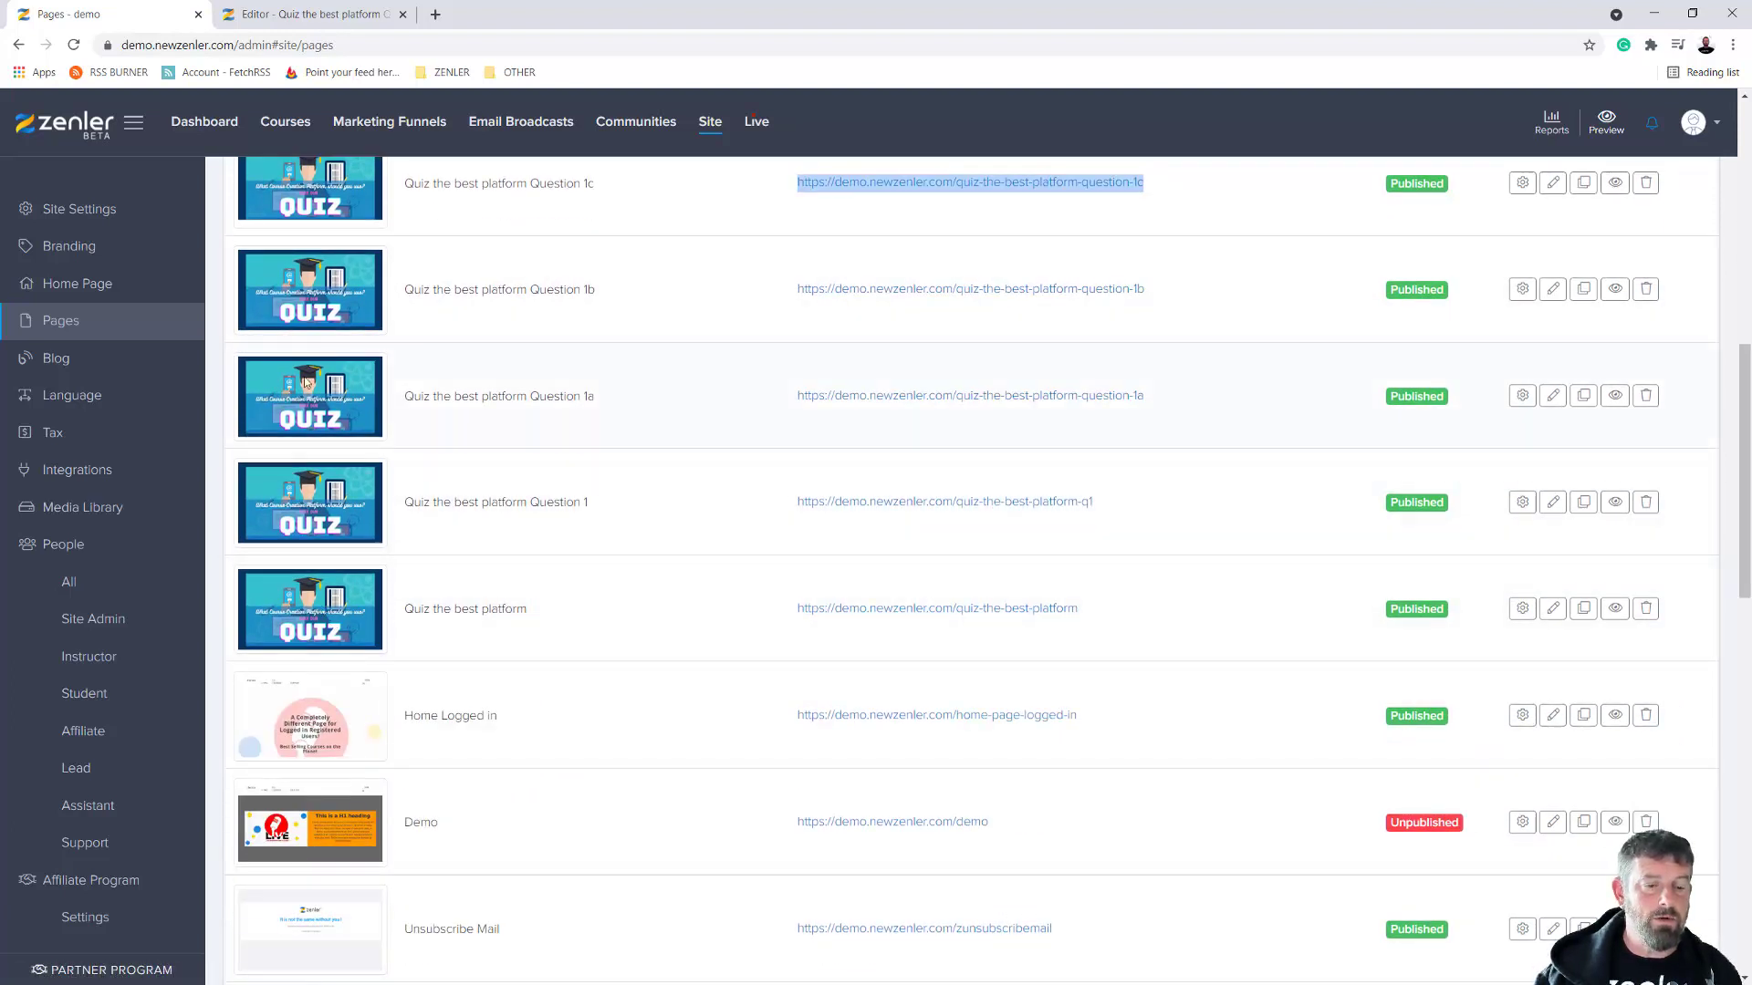
{"action": "scroll", "coordinate": [715, 371], "scroll_direction": "up", "scroll_amount": 5}
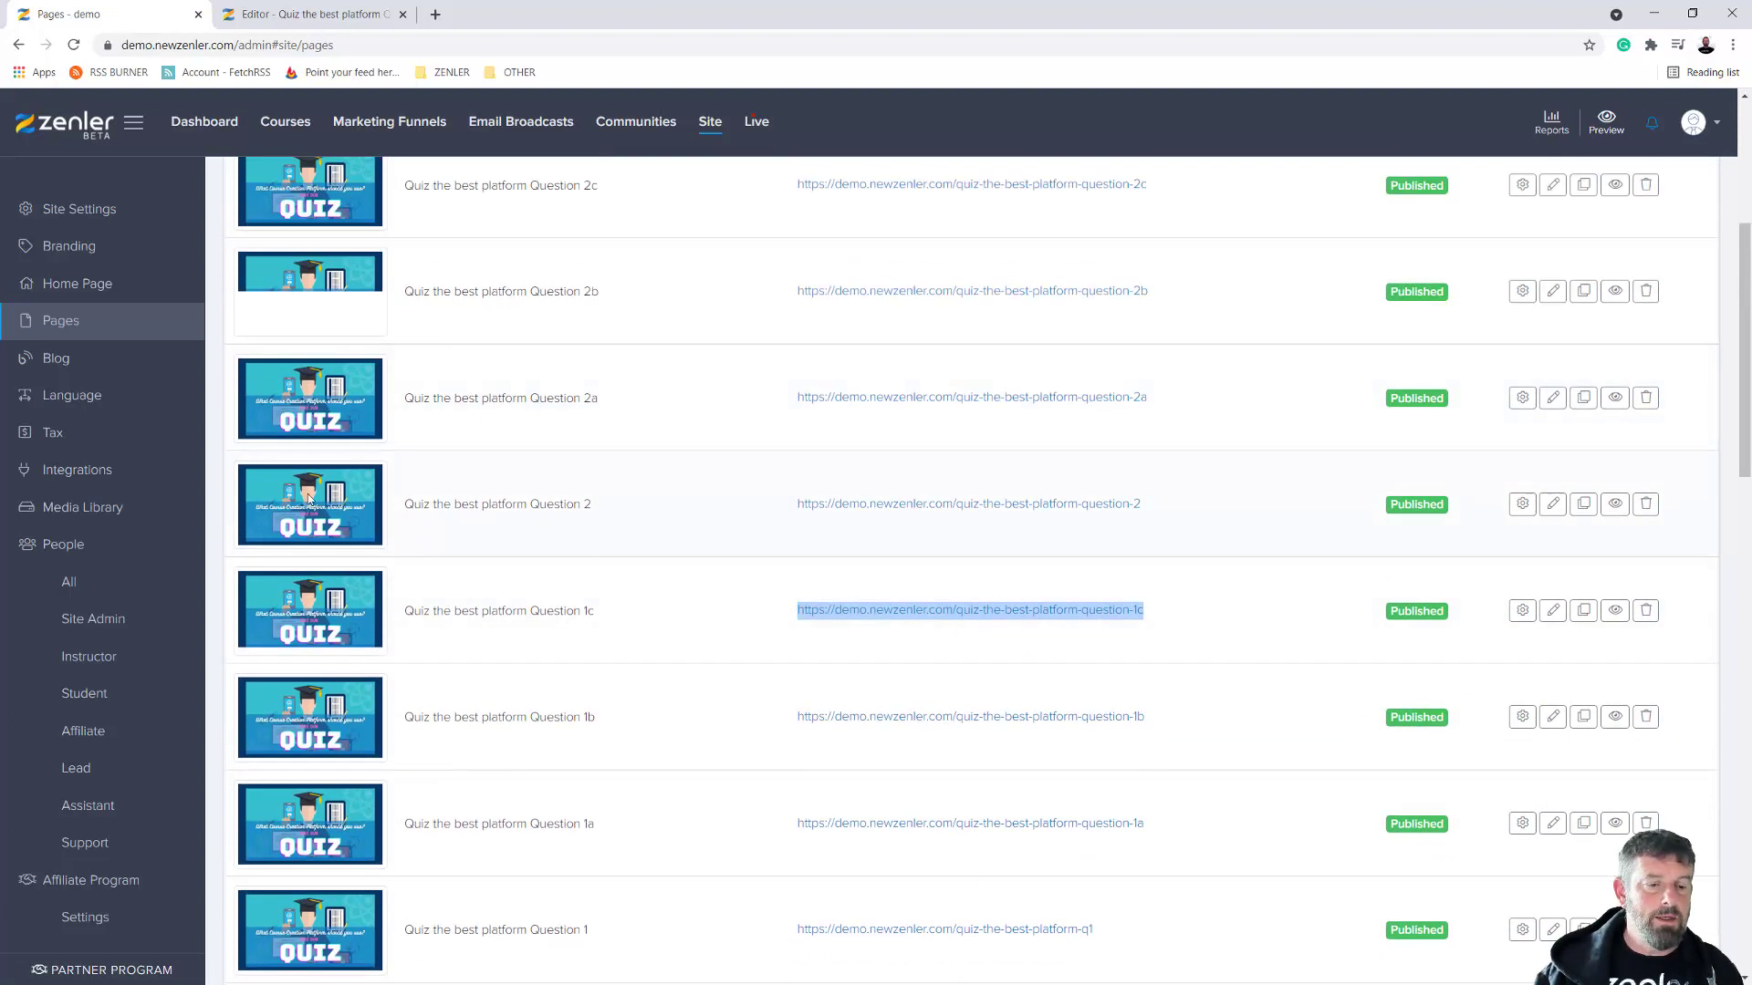
{"action": "scroll", "coordinate": [698, 319], "scroll_direction": "up", "scroll_amount": 3}
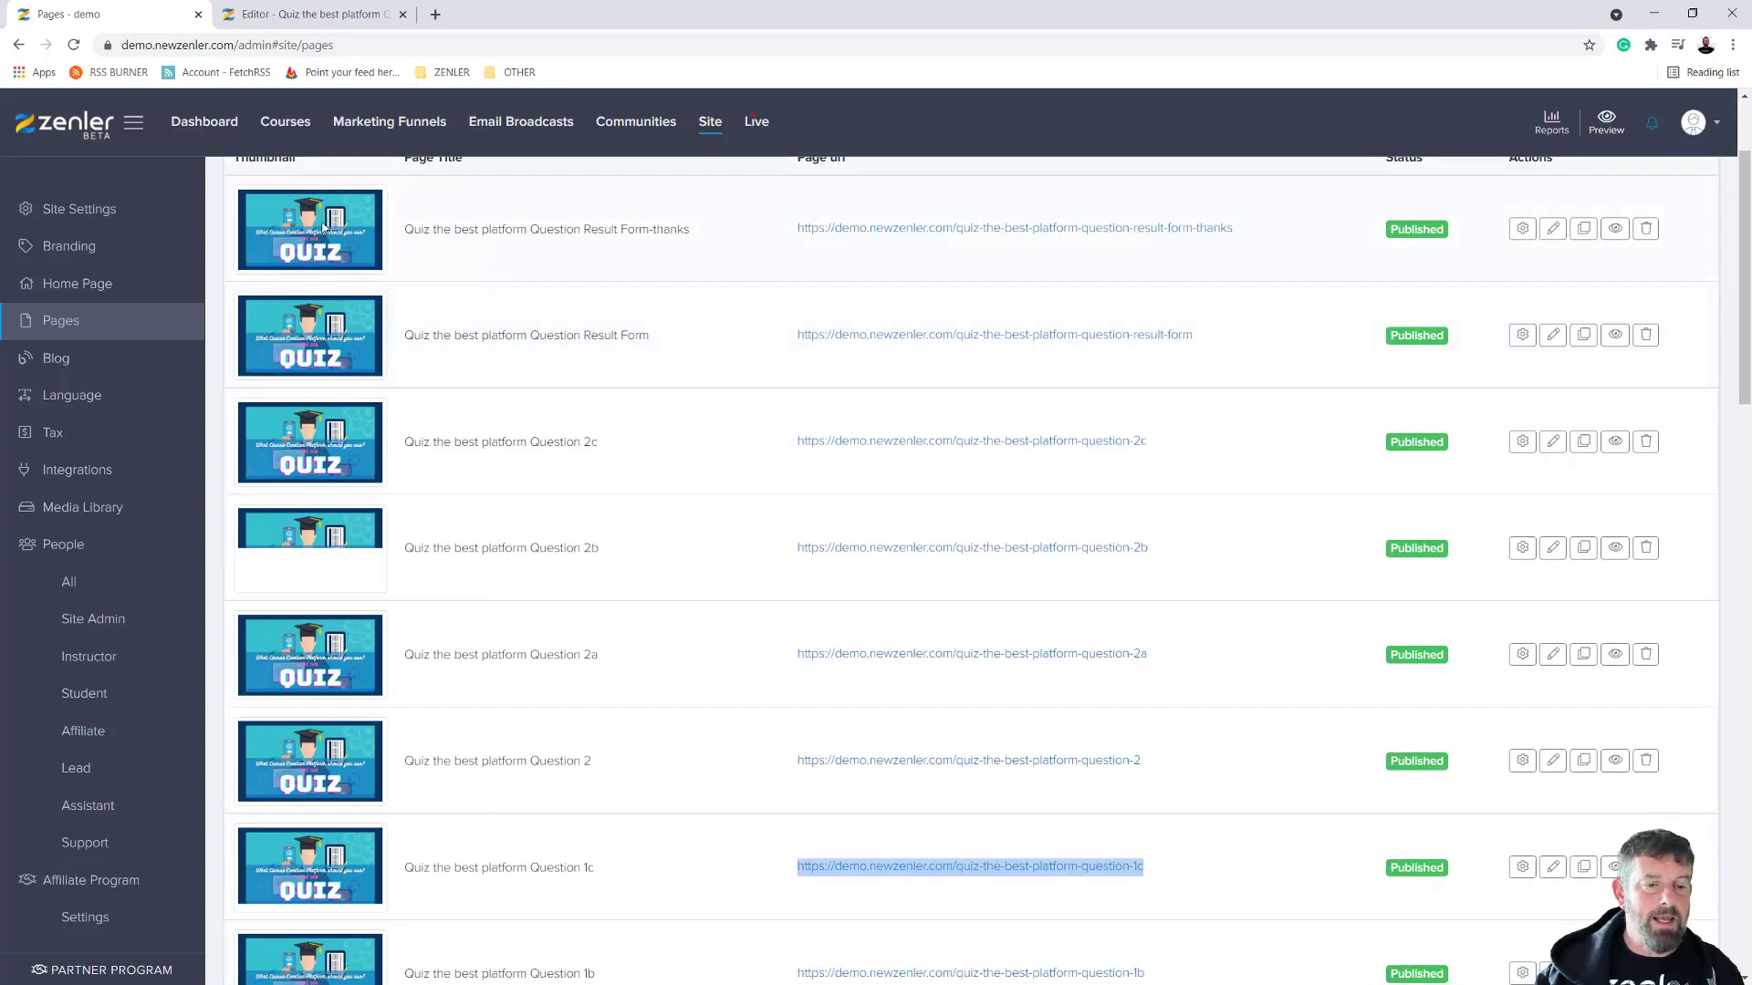
{"action": "scroll", "coordinate": [615, 600], "scroll_direction": "down", "scroll_amount": 9}
{"action": "scroll", "coordinate": [556, 505], "scroll_direction": "up", "scroll_amount": 3}
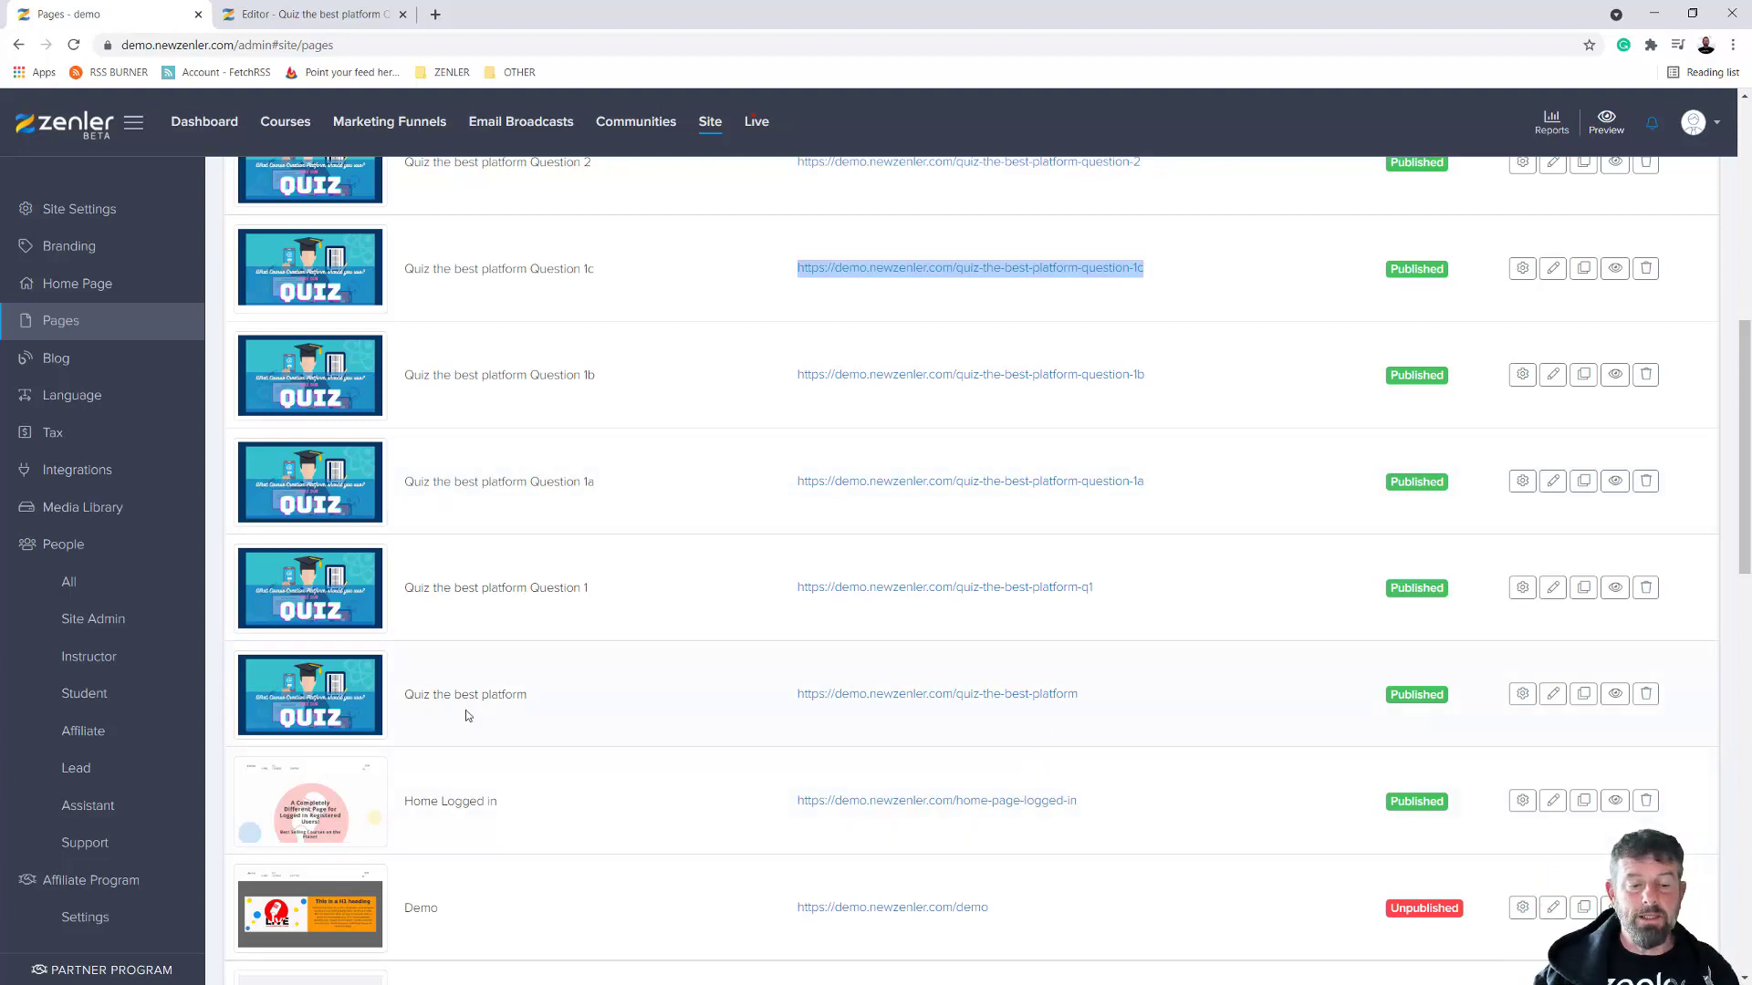
Copy the "Quiz the best platform" start page's URL and open it in a new incognito window
{"action": "left_click_drag", "start_coordinate": [1079, 695], "coordinate": [740, 701]}
{"action": "key", "text": "ctrl+c"}
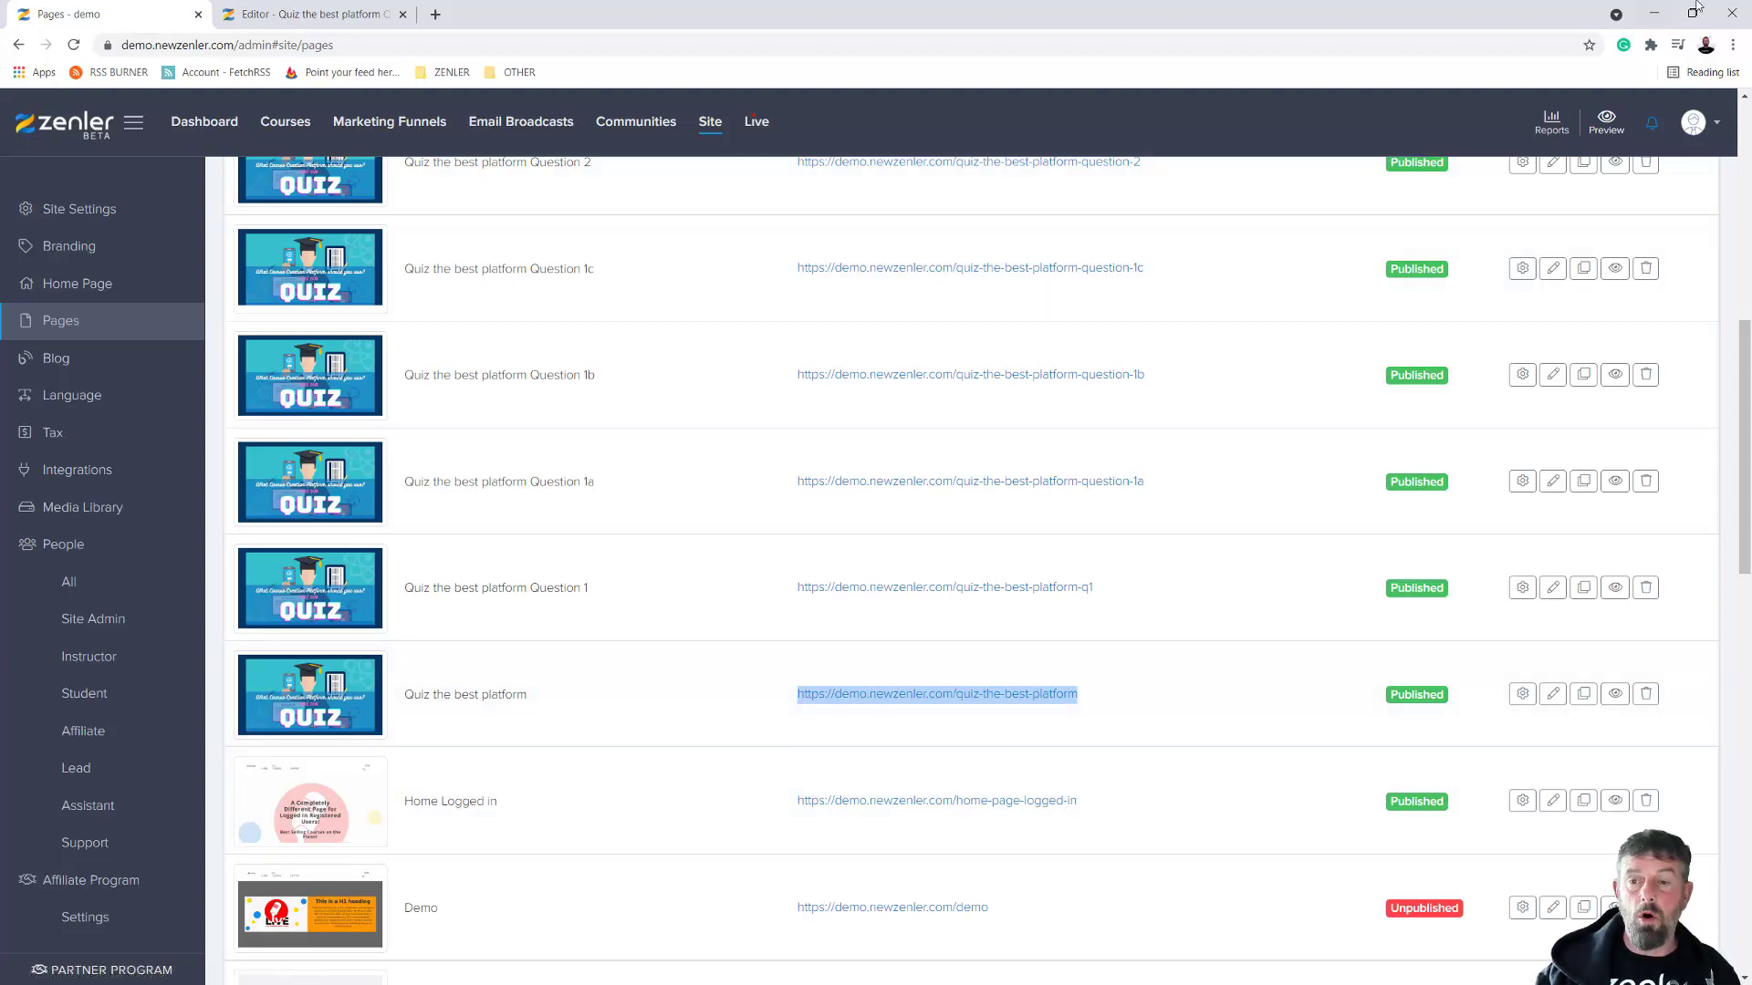
{"action": "left_click", "coordinate": [1733, 45]}
{"action": "left_click", "coordinate": [1634, 109]}
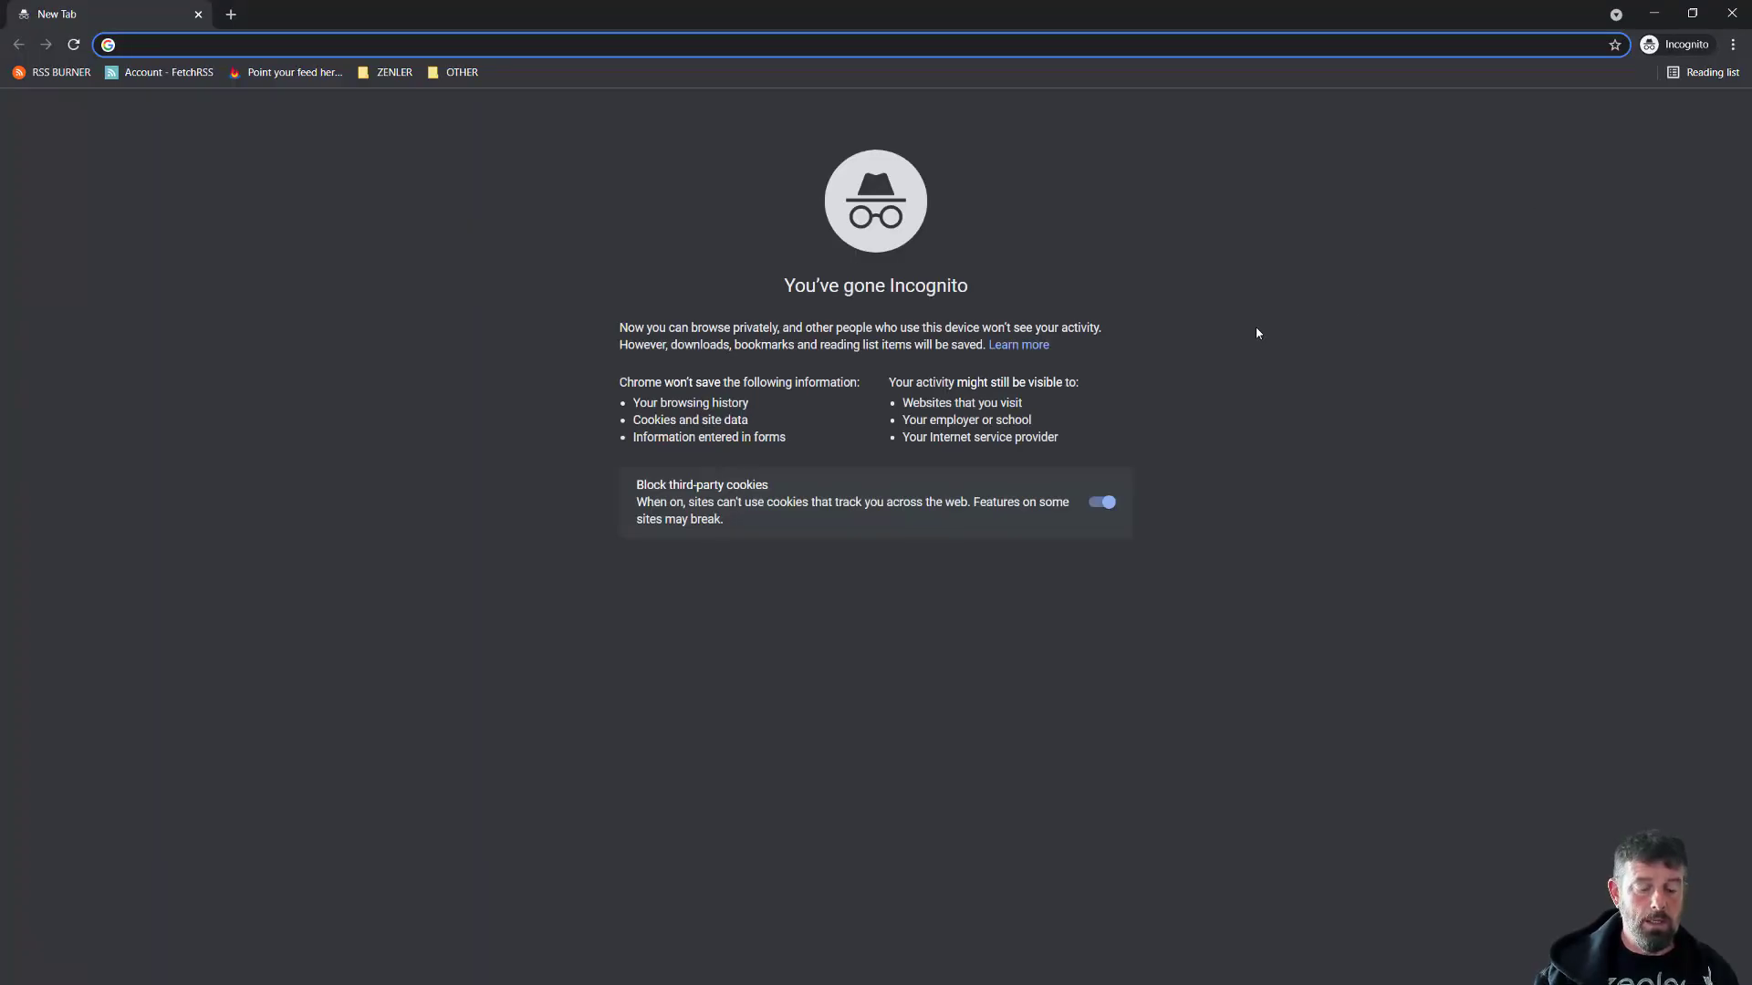
{"action": "key", "text": "ctrl+v"}
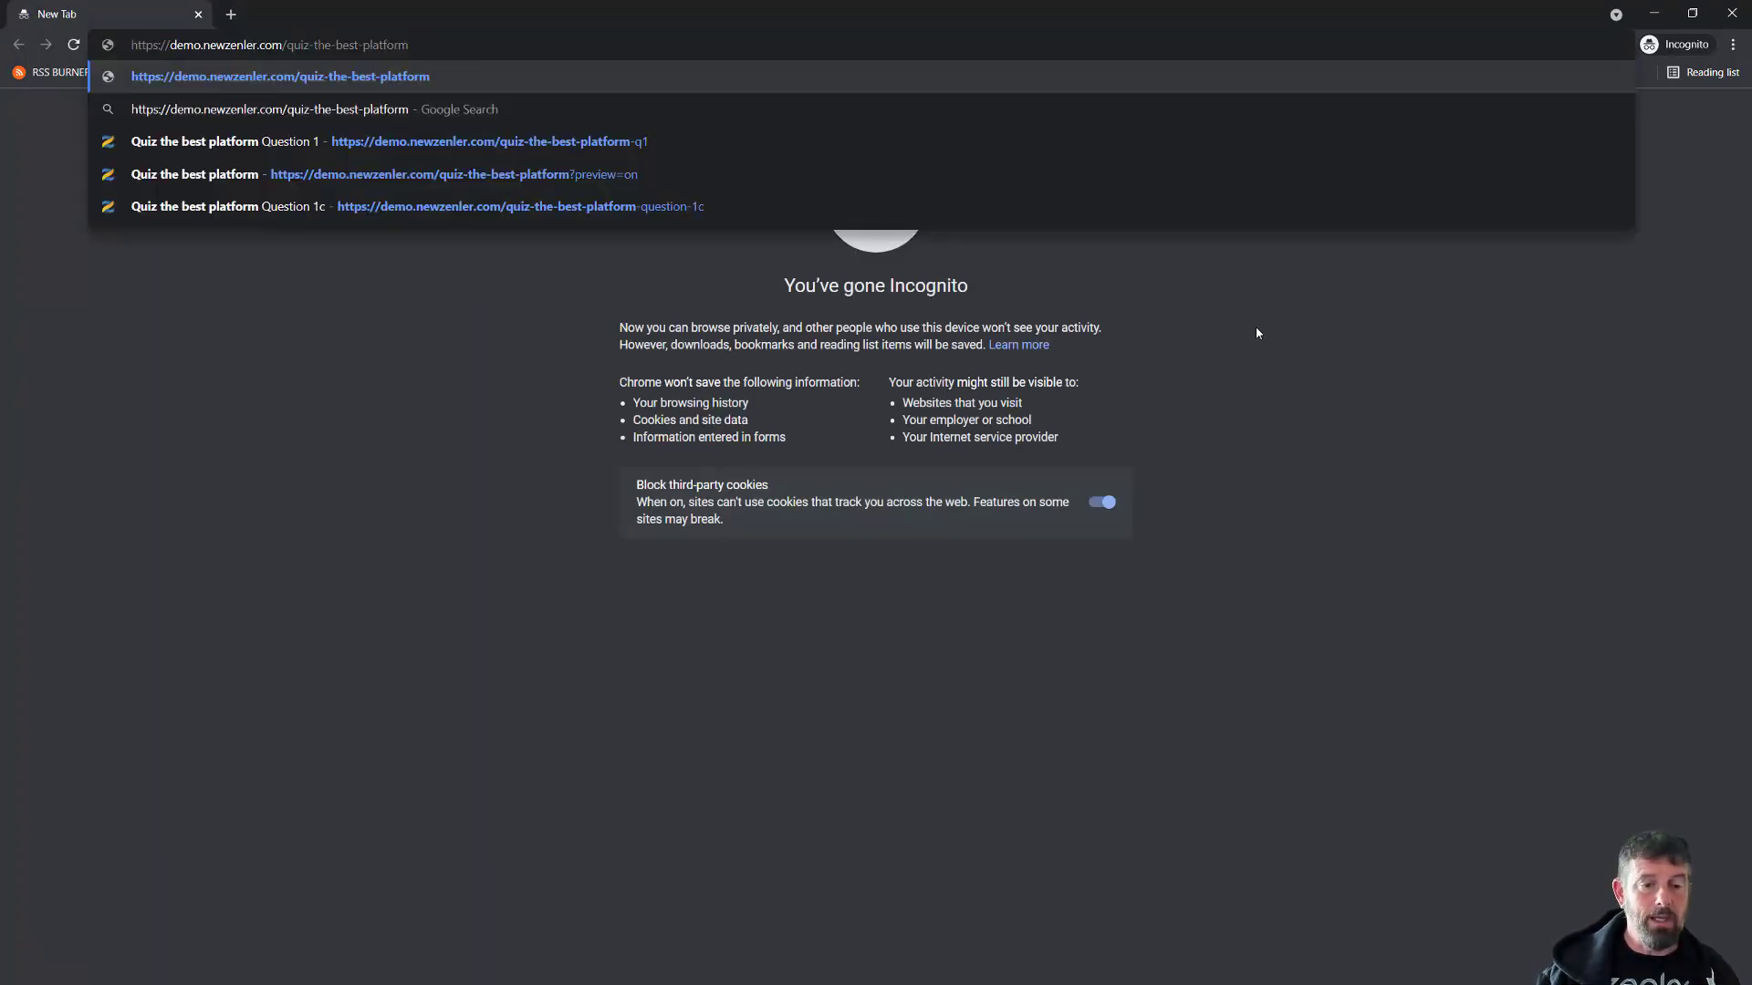
{"action": "key", "text": "Return"}
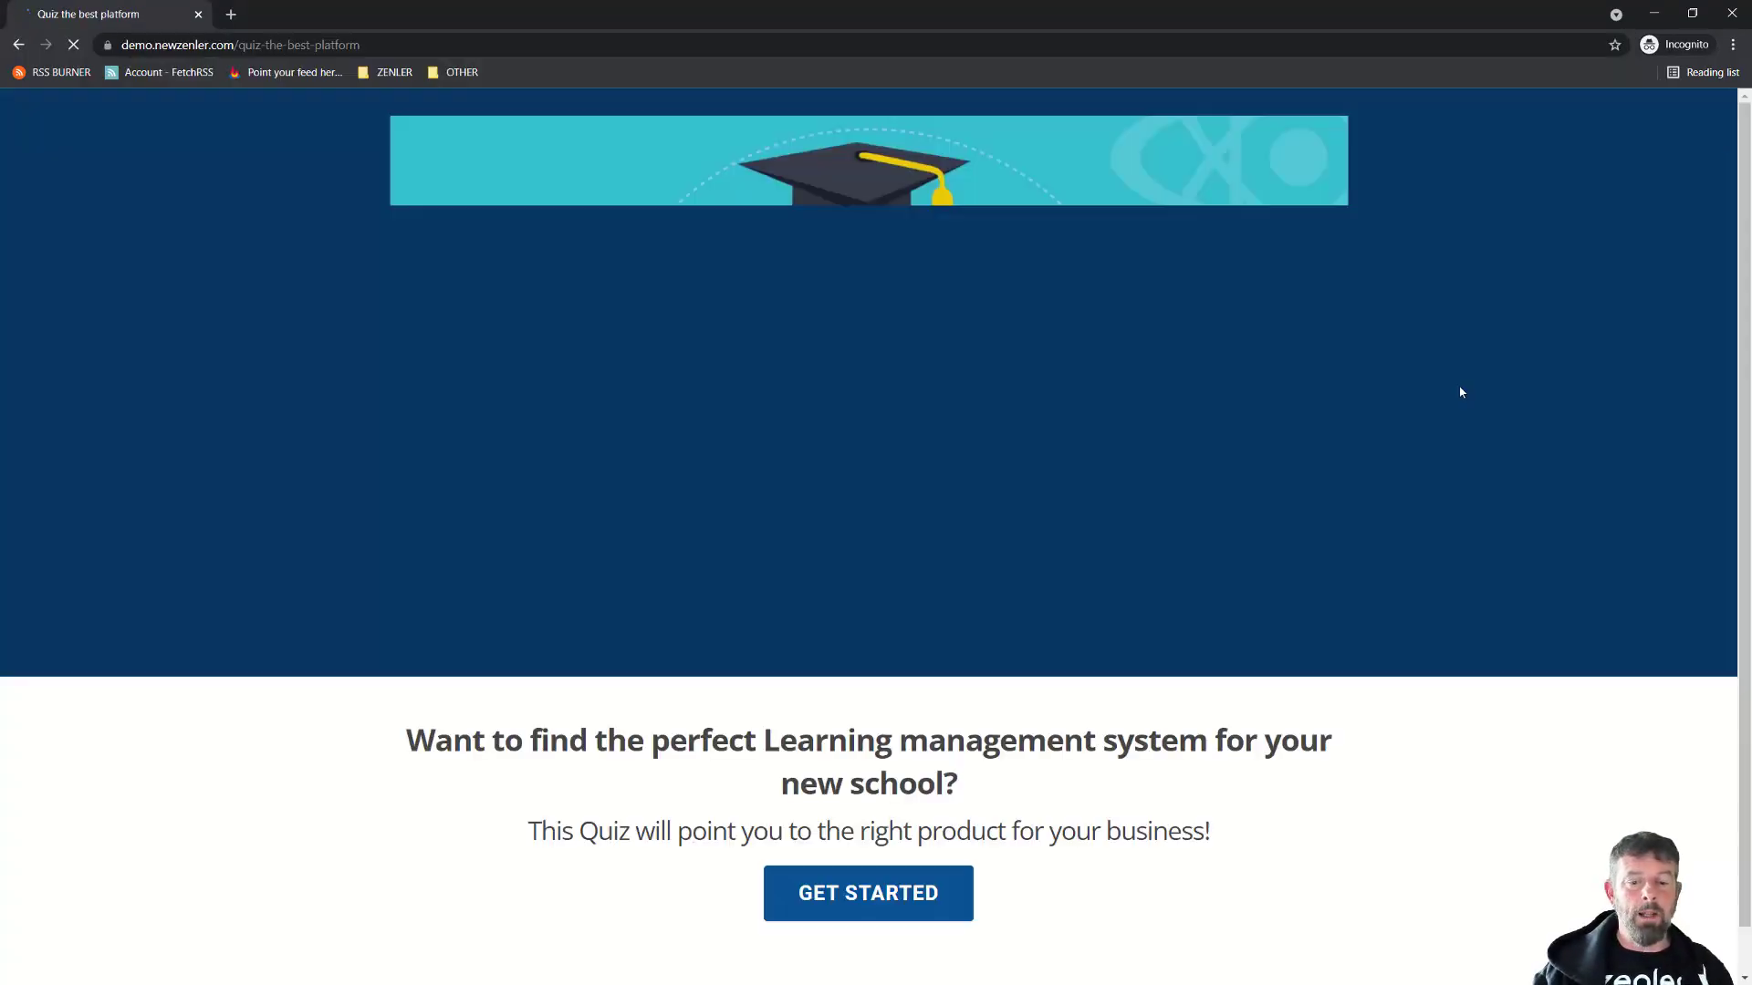
Start the live quiz and answer Question 1 with "Being able to coach 121"
{"action": "scroll", "coordinate": [1629, 517], "scroll_direction": "down", "scroll_amount": 1}
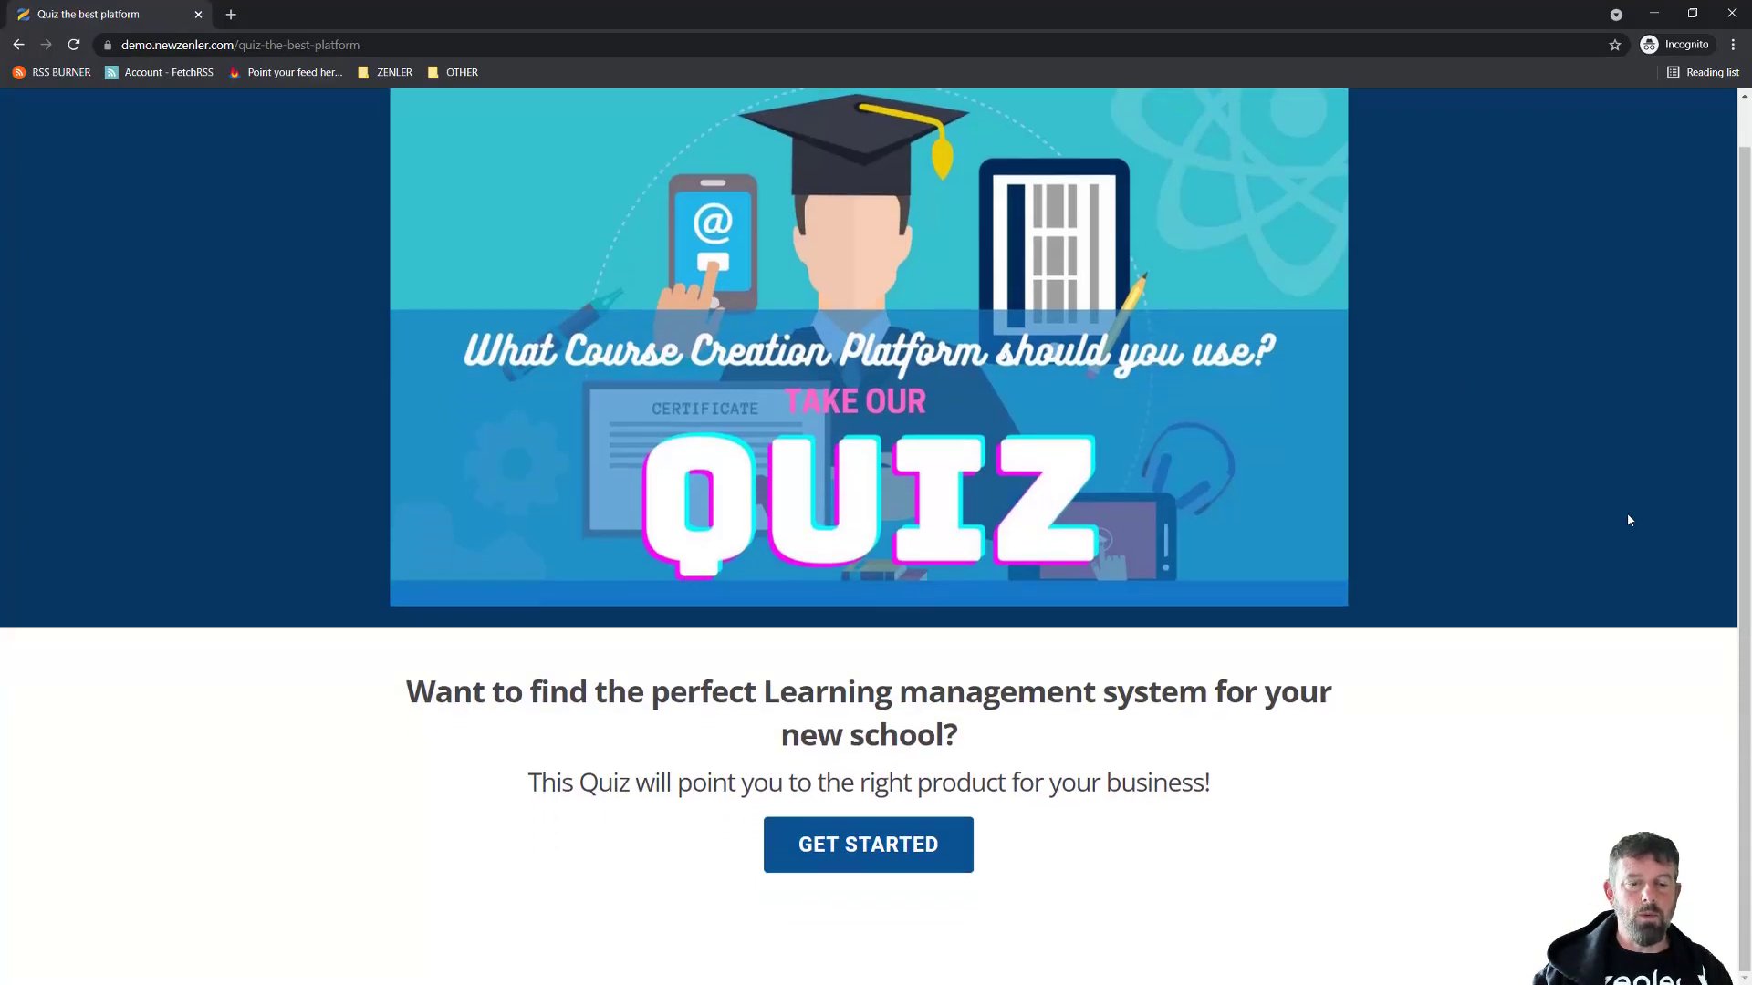
{"action": "left_click", "coordinate": [830, 848]}
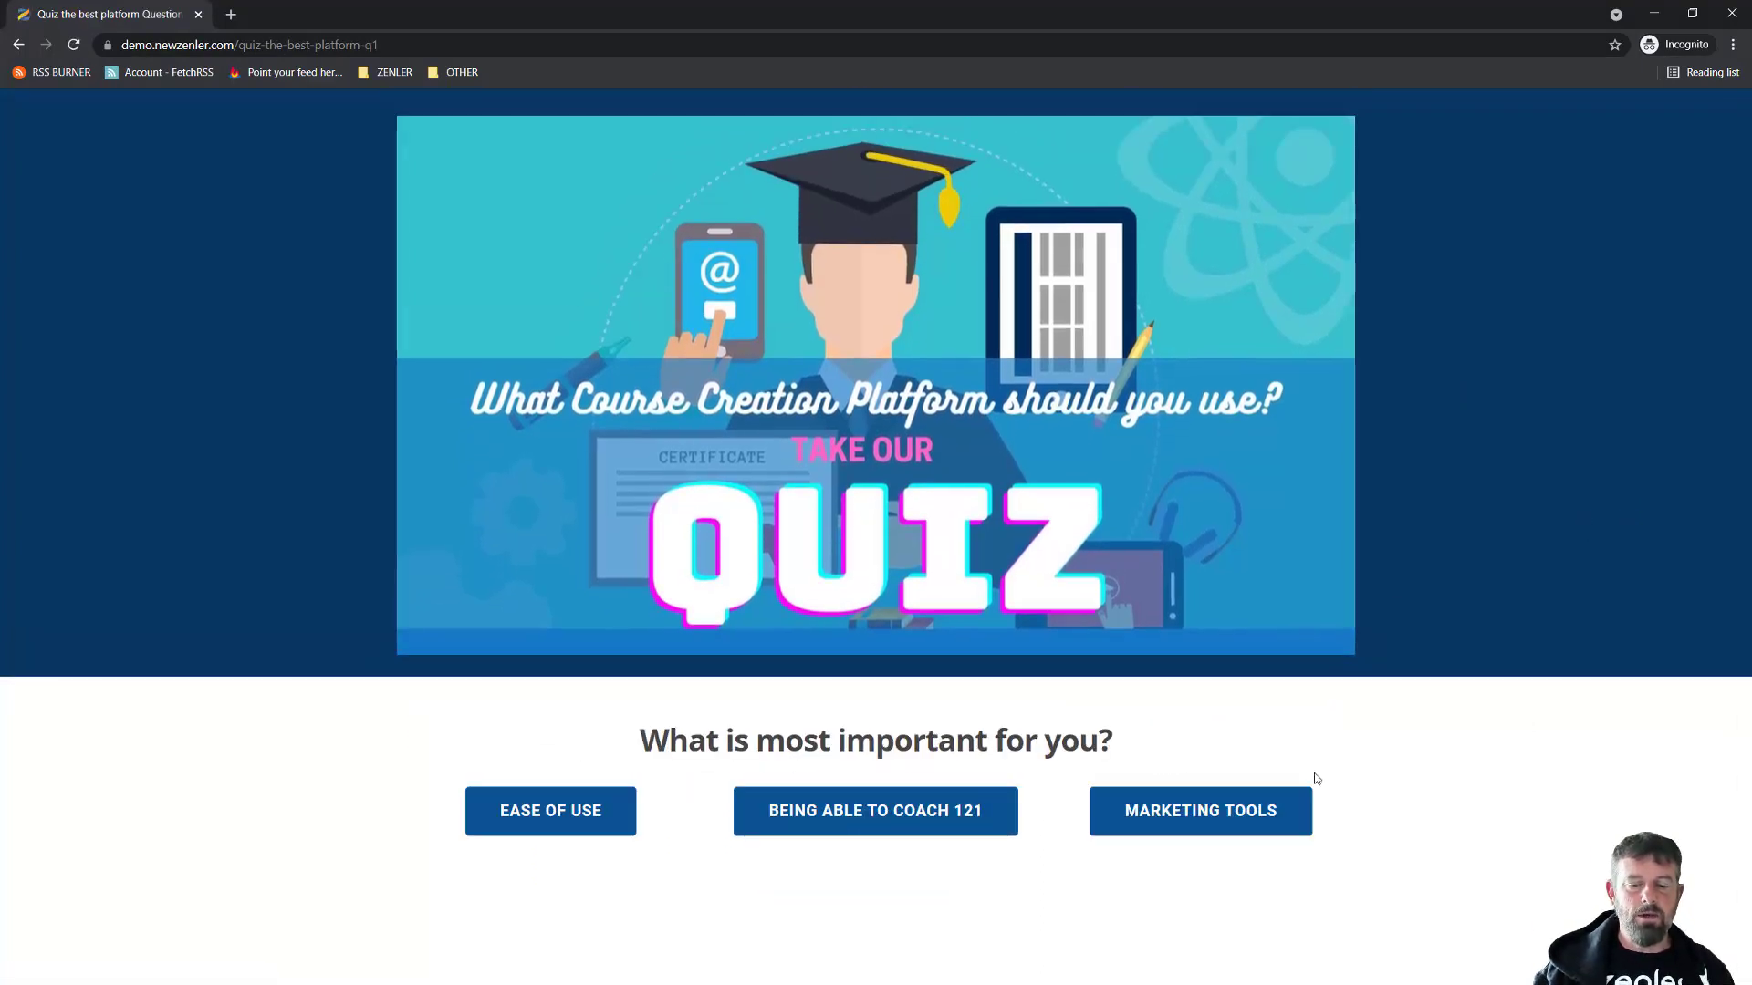
{"action": "left_click", "coordinate": [845, 812]}
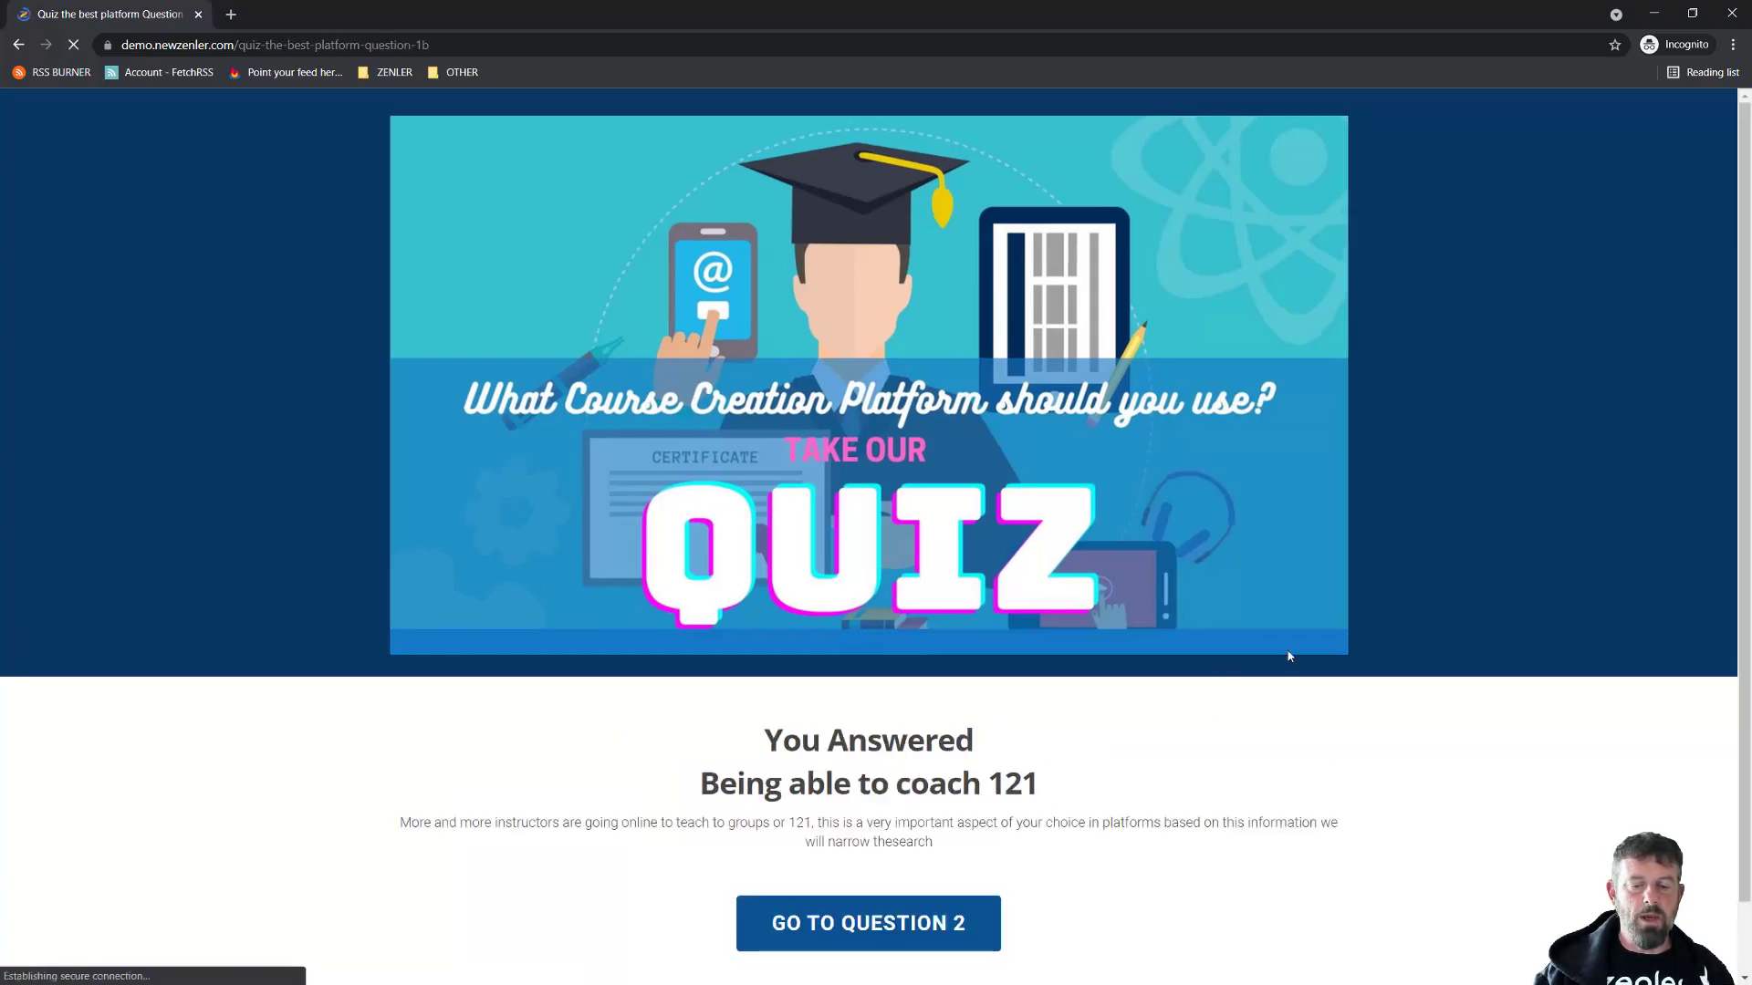
{"action": "scroll", "coordinate": [1411, 638], "scroll_direction": "down", "scroll_amount": 1}
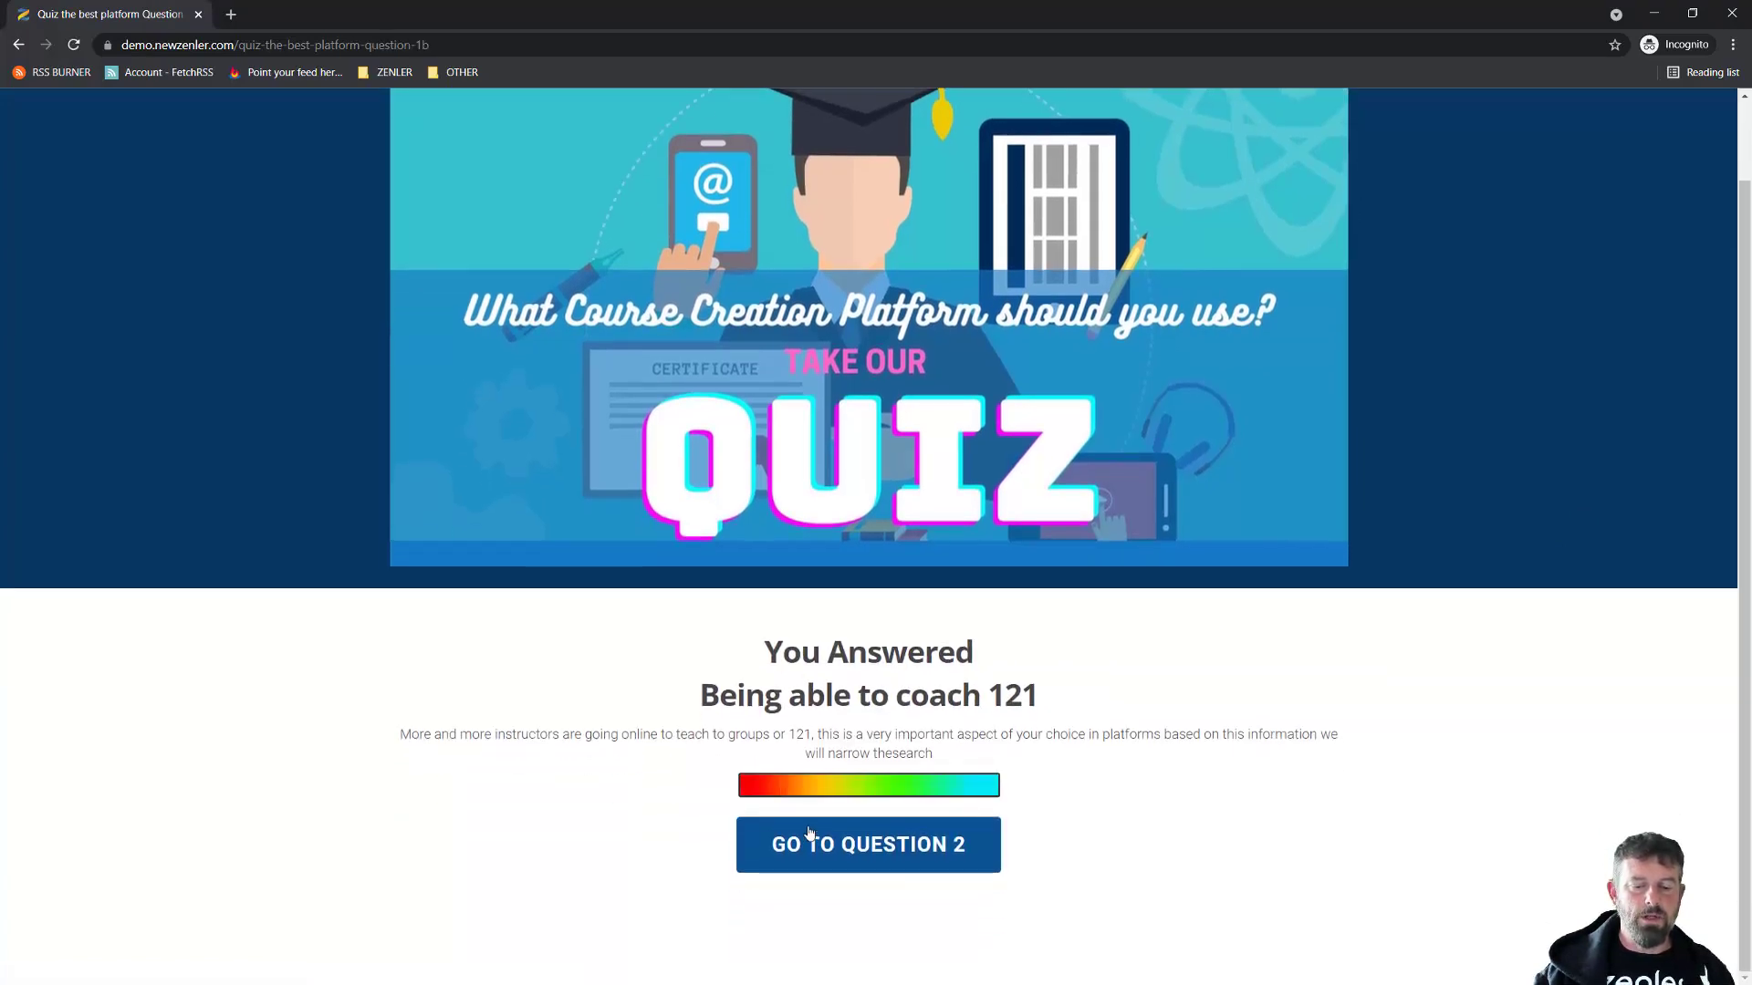
Return to Question 1 of the live quiz and test where the "Ease of Use" and "Marketing Tools" answers lead
{"action": "left_click", "coordinate": [19, 45]}
{"action": "left_click", "coordinate": [607, 811]}
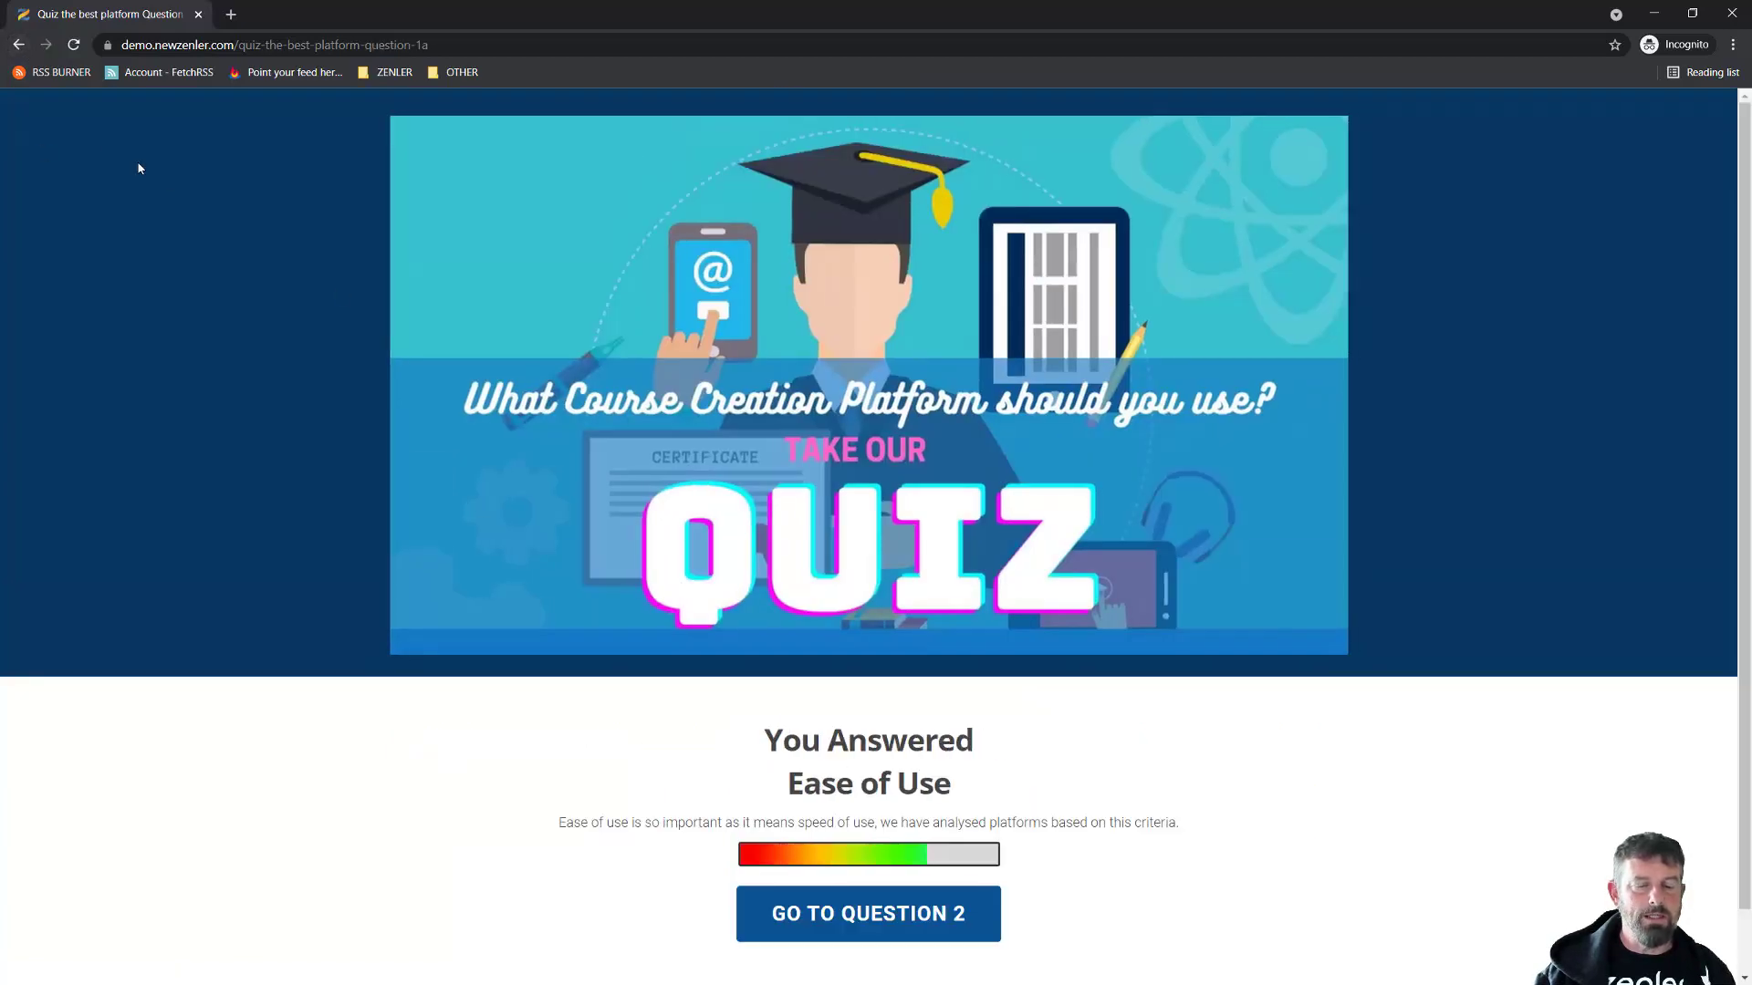
{"action": "left_click", "coordinate": [19, 50]}
{"action": "left_click", "coordinate": [1200, 814]}
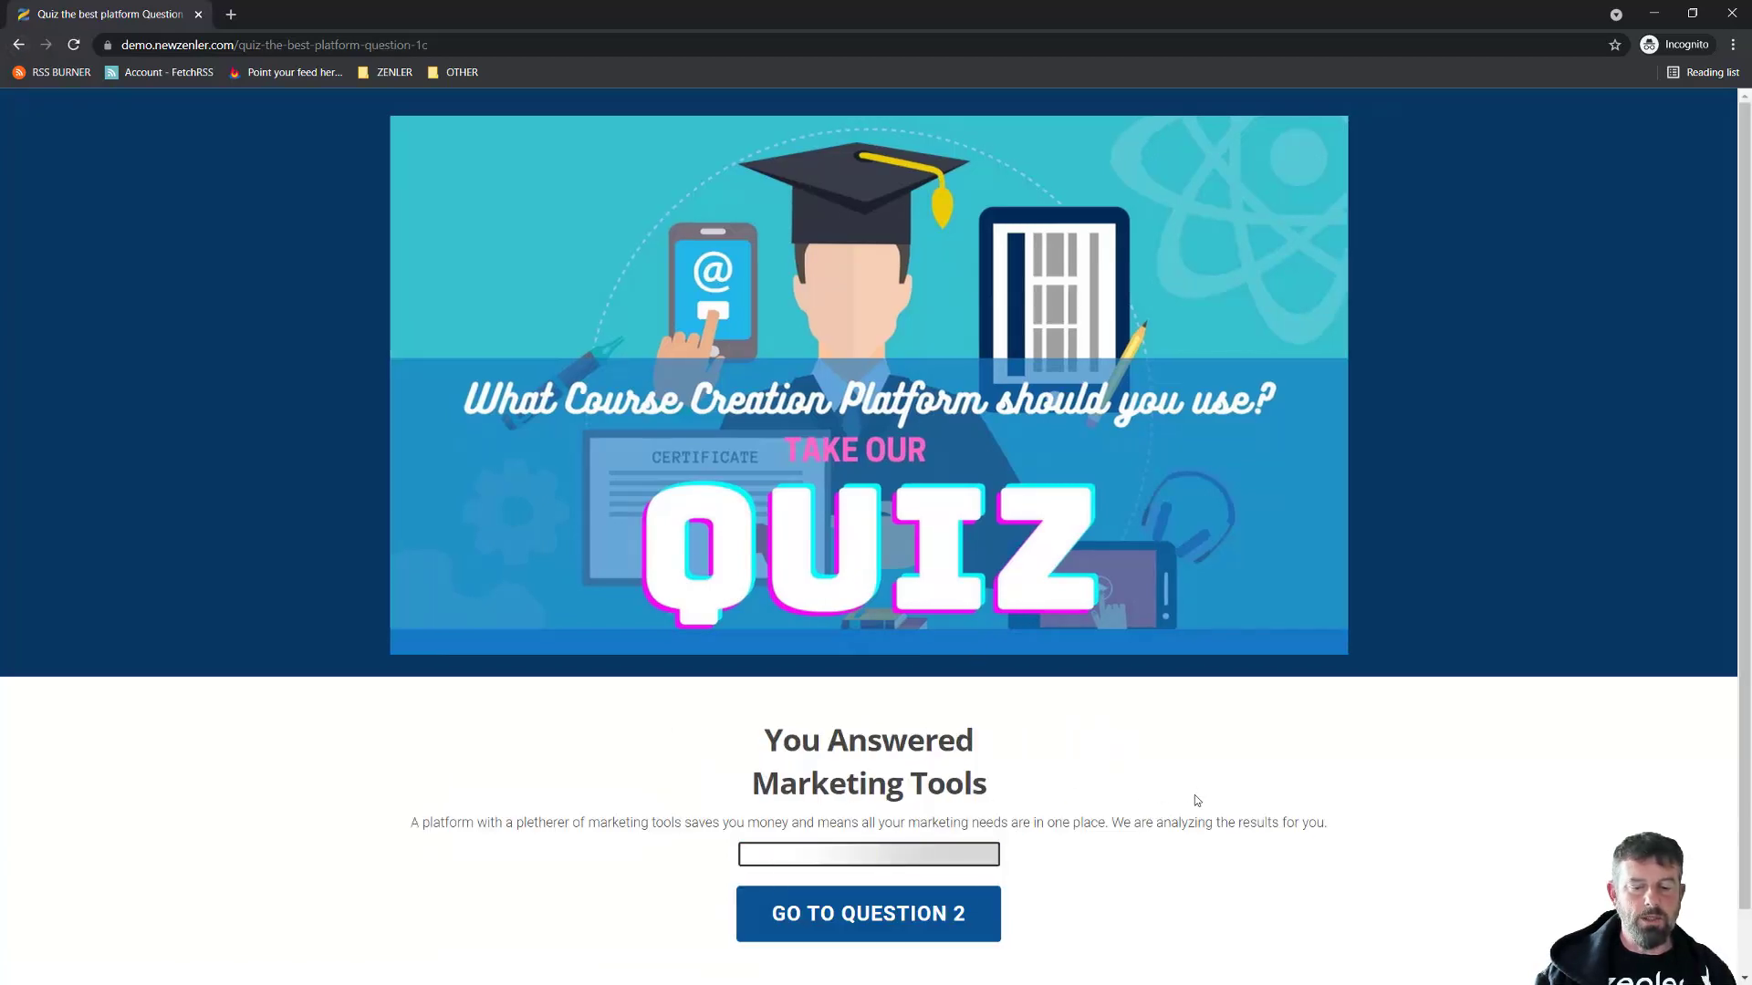
{"action": "scroll", "coordinate": [1195, 796], "scroll_direction": "down", "scroll_amount": 1}
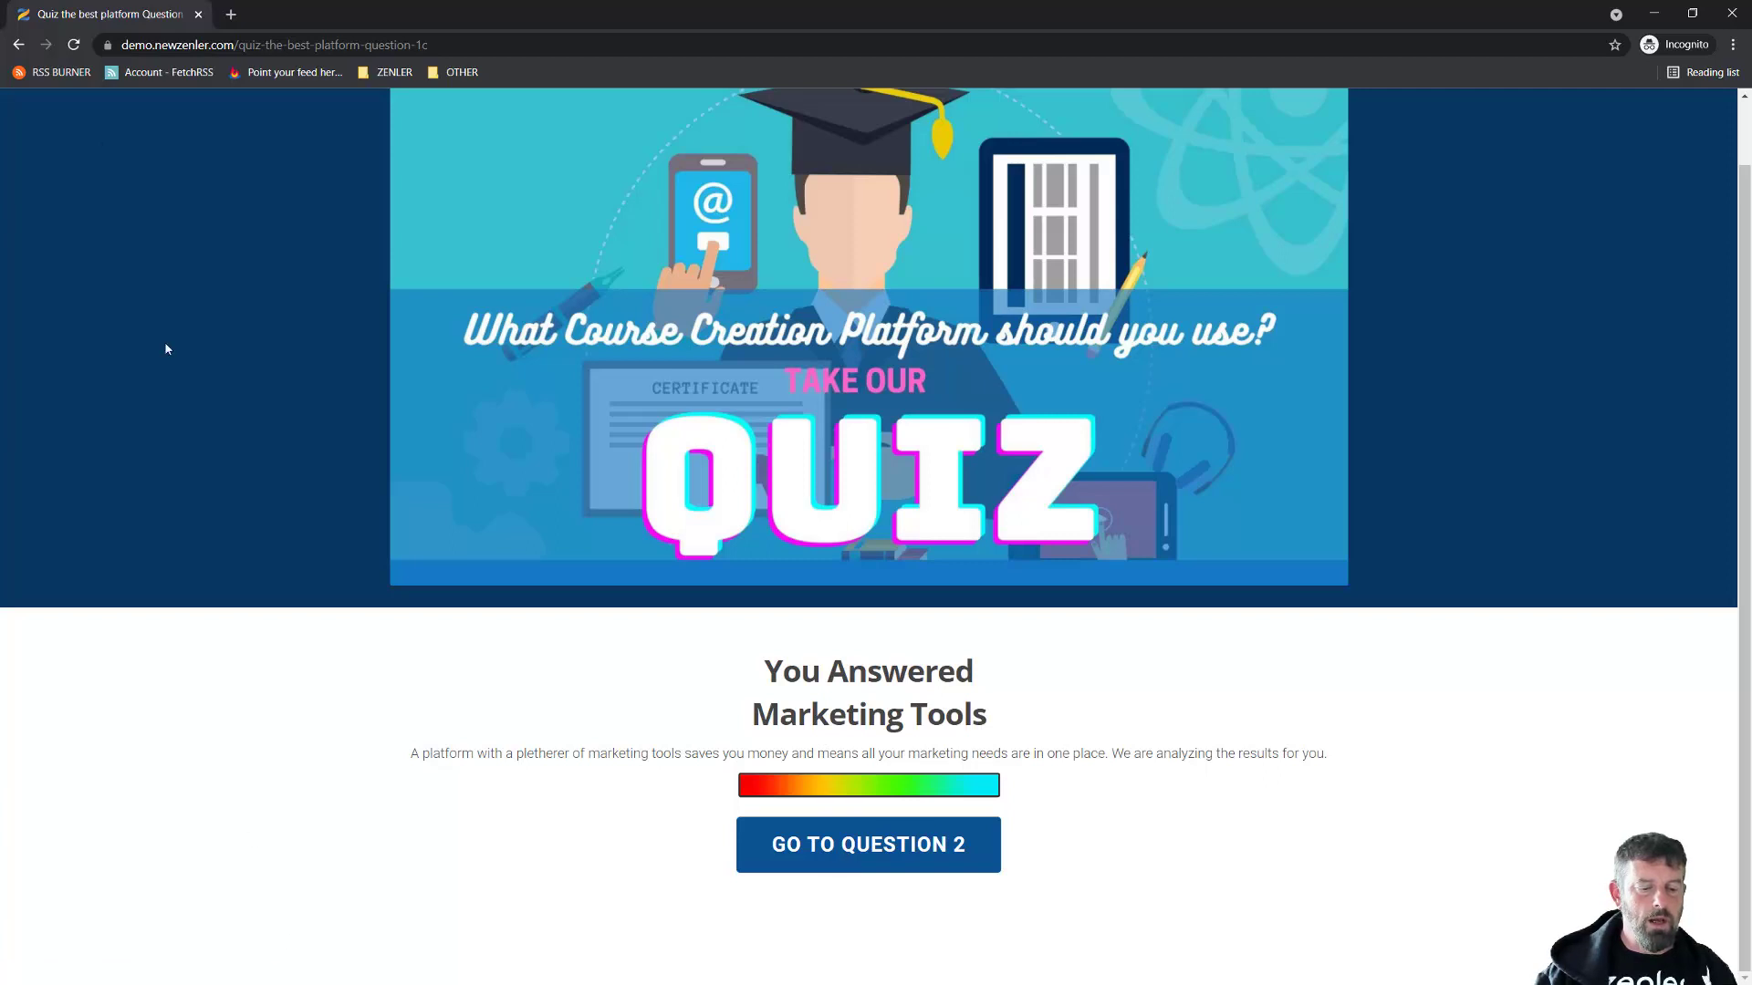
{"action": "left_click", "coordinate": [16, 50]}
{"action": "left_click", "coordinate": [583, 814]}
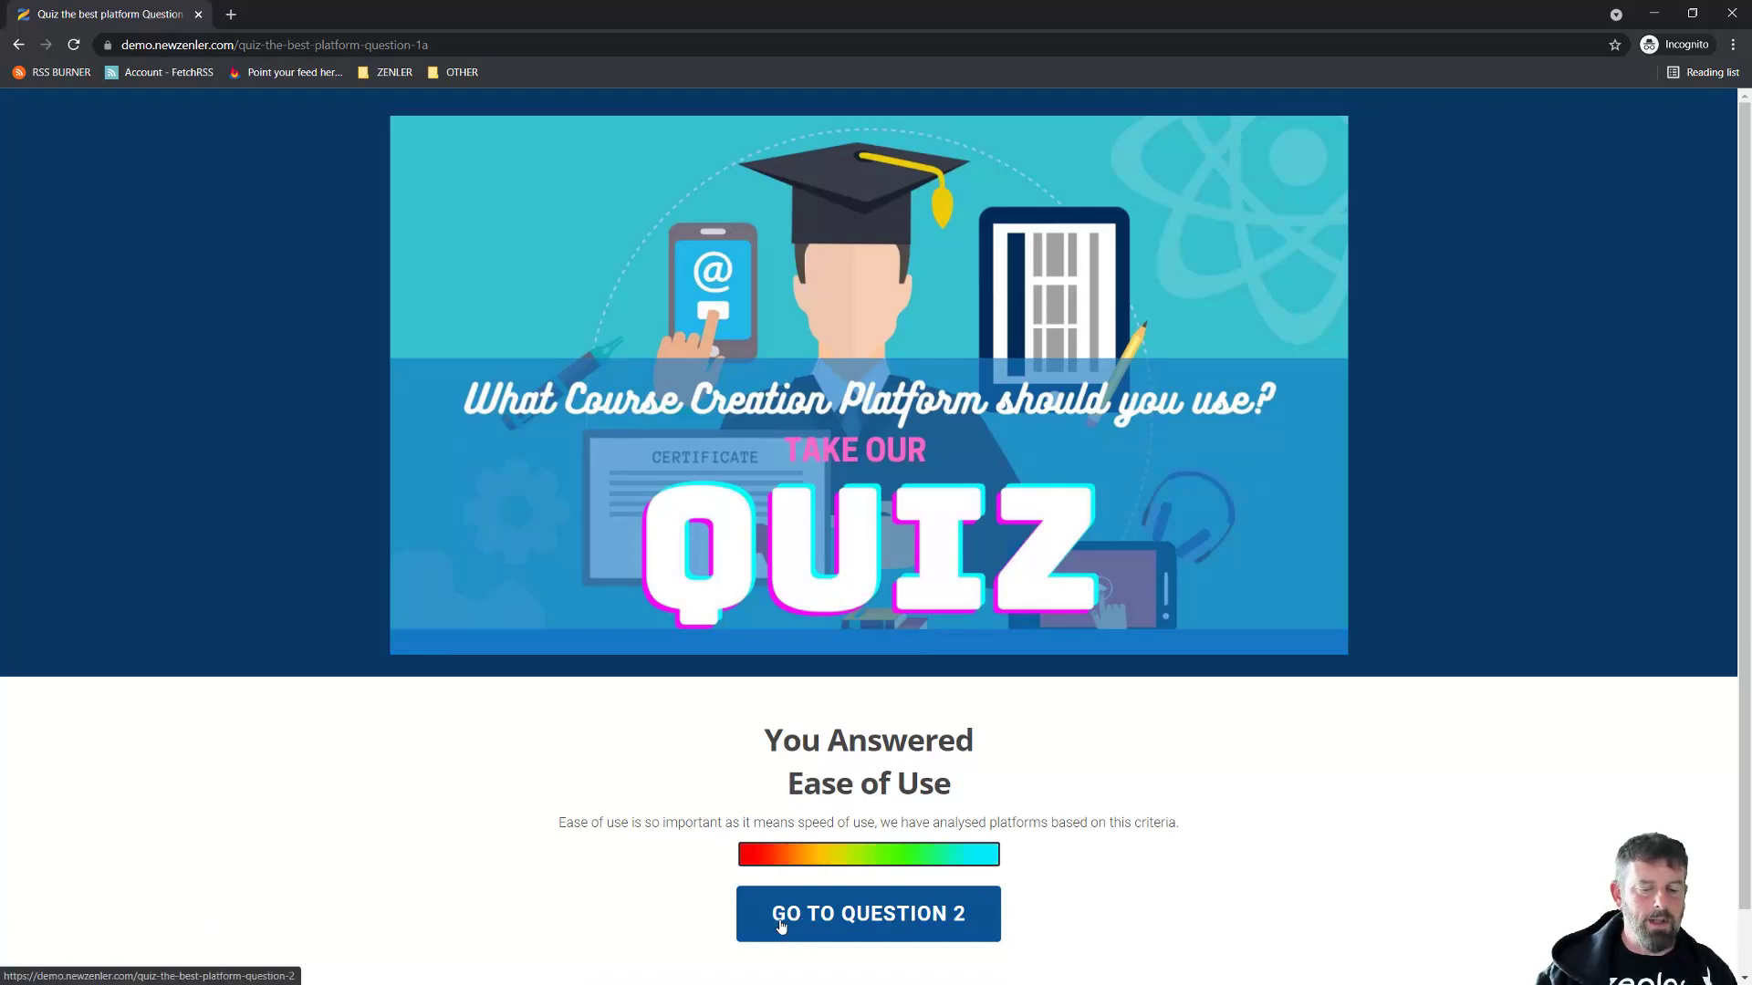
{"action": "left_click", "coordinate": [19, 45]}
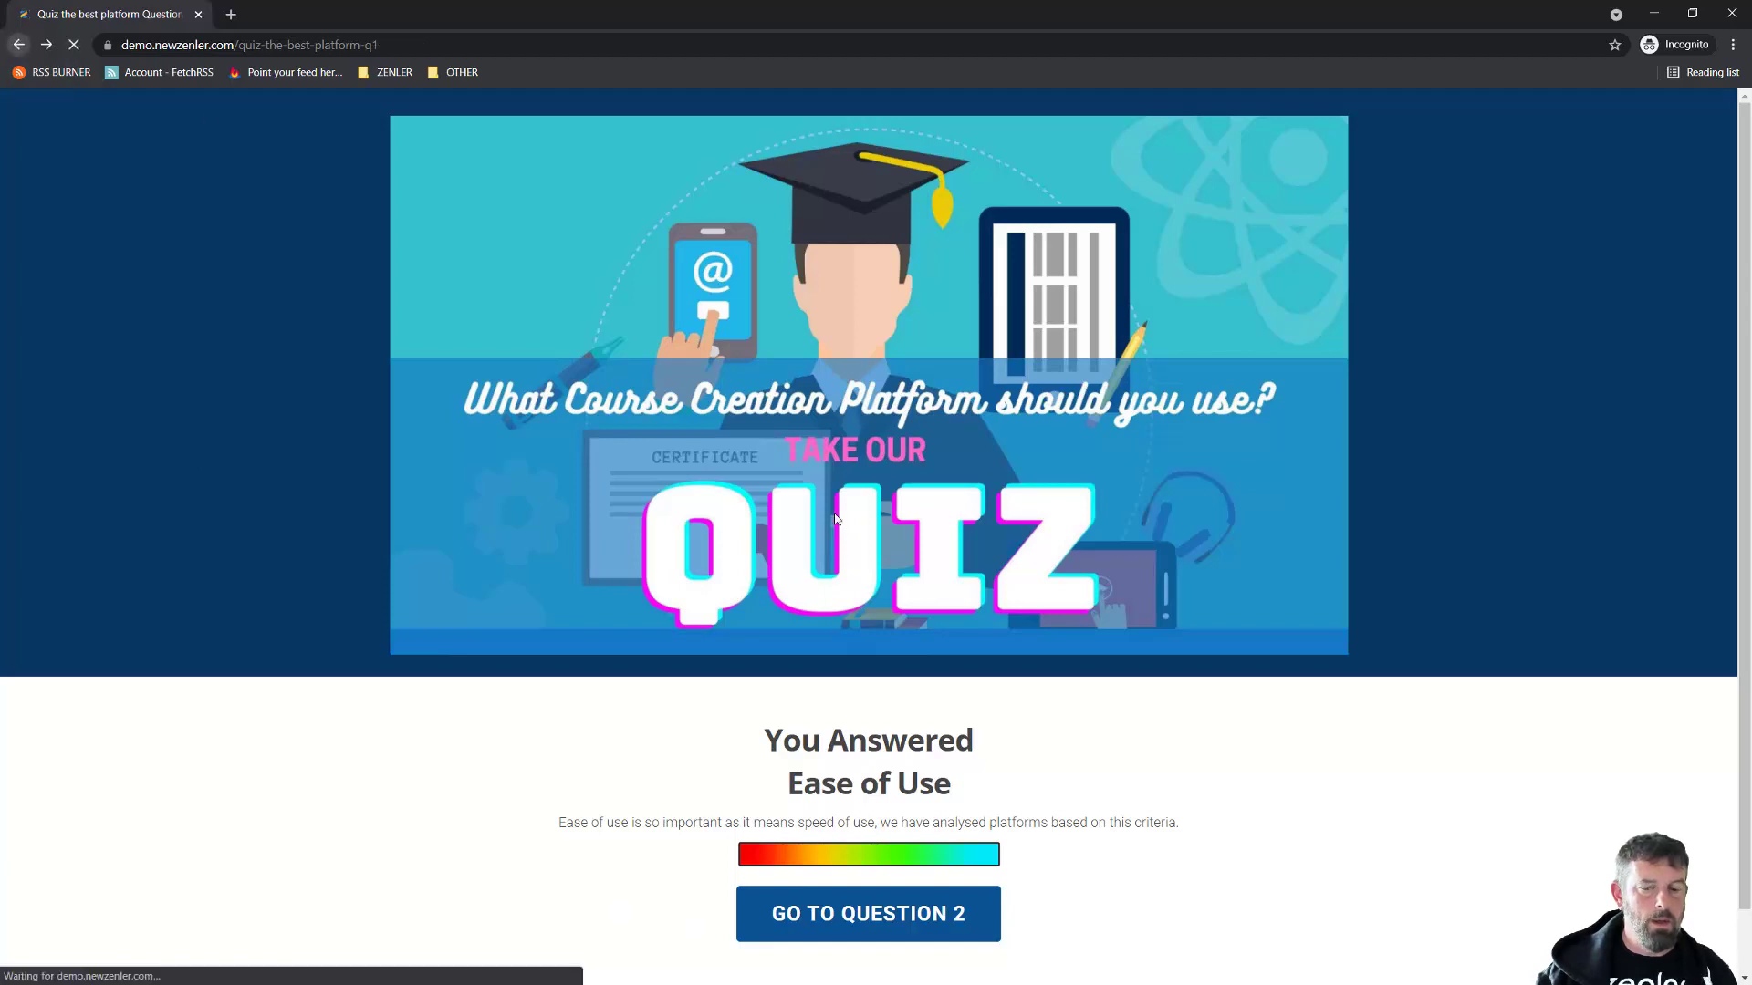
{"action": "left_click", "coordinate": [1131, 810]}
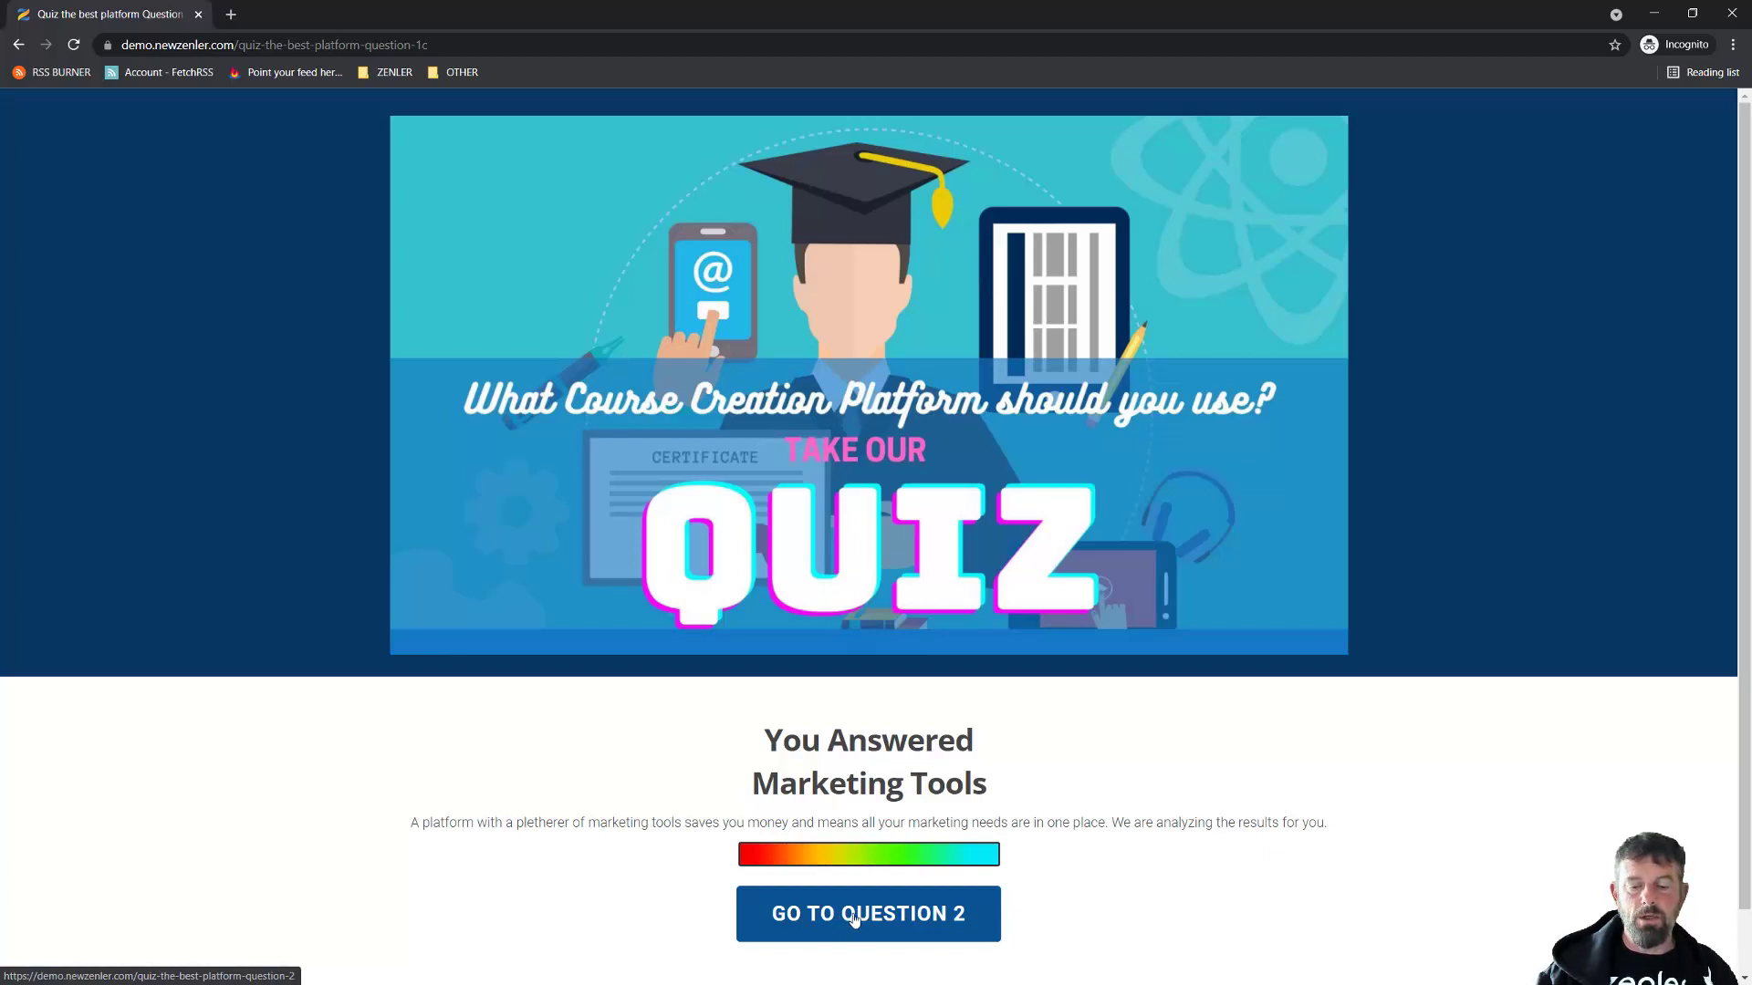
Continue to Question 2 of the live quiz, test its "Less than $1000" answer and return to the question
{"action": "left_click", "coordinate": [861, 924]}
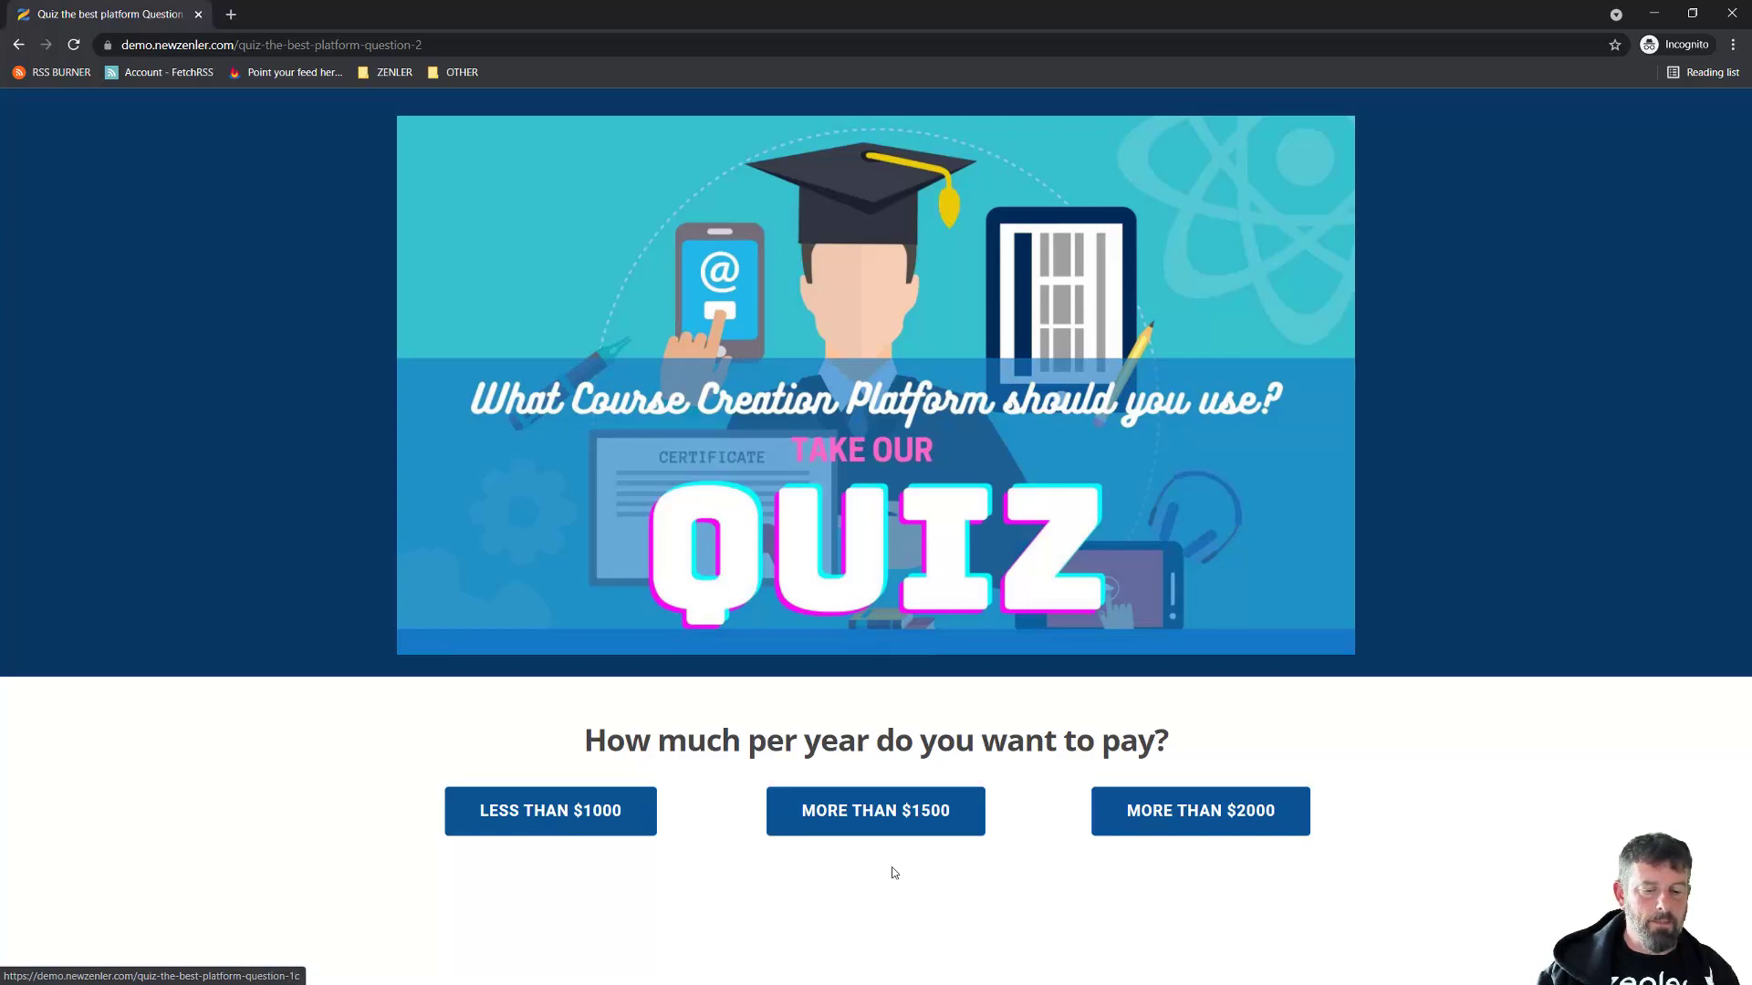
{"action": "left_click", "coordinate": [607, 828]}
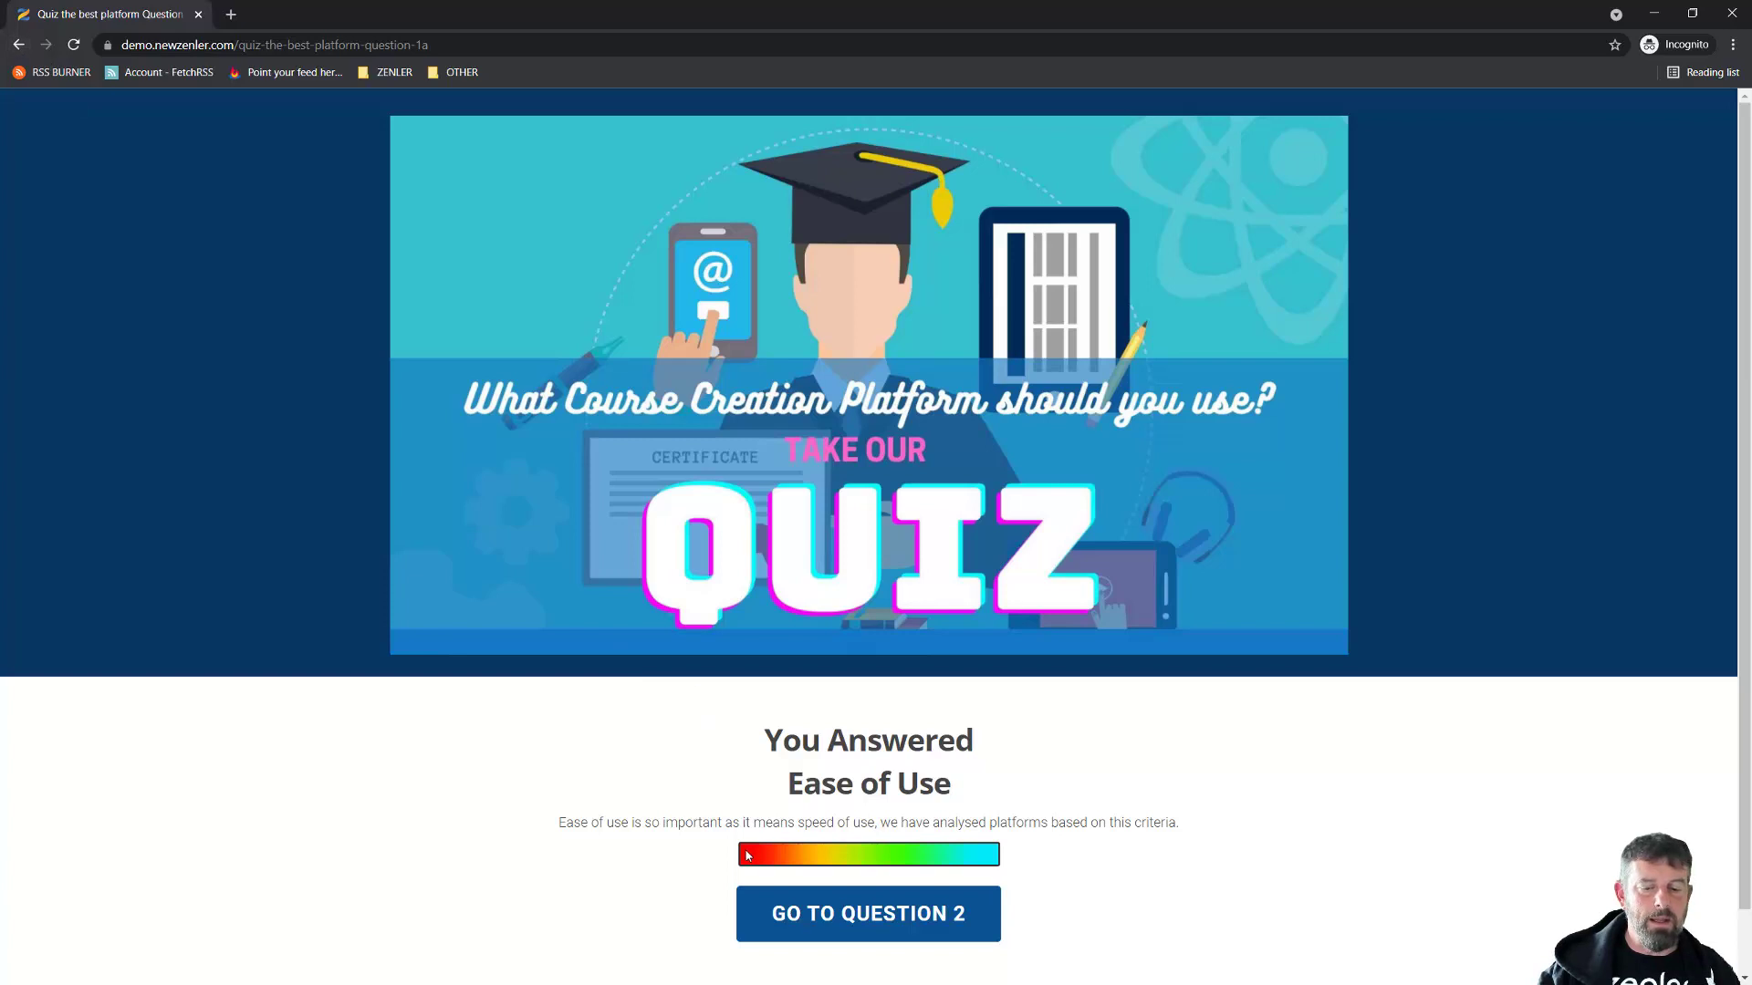
{"action": "left_click", "coordinate": [18, 44]}
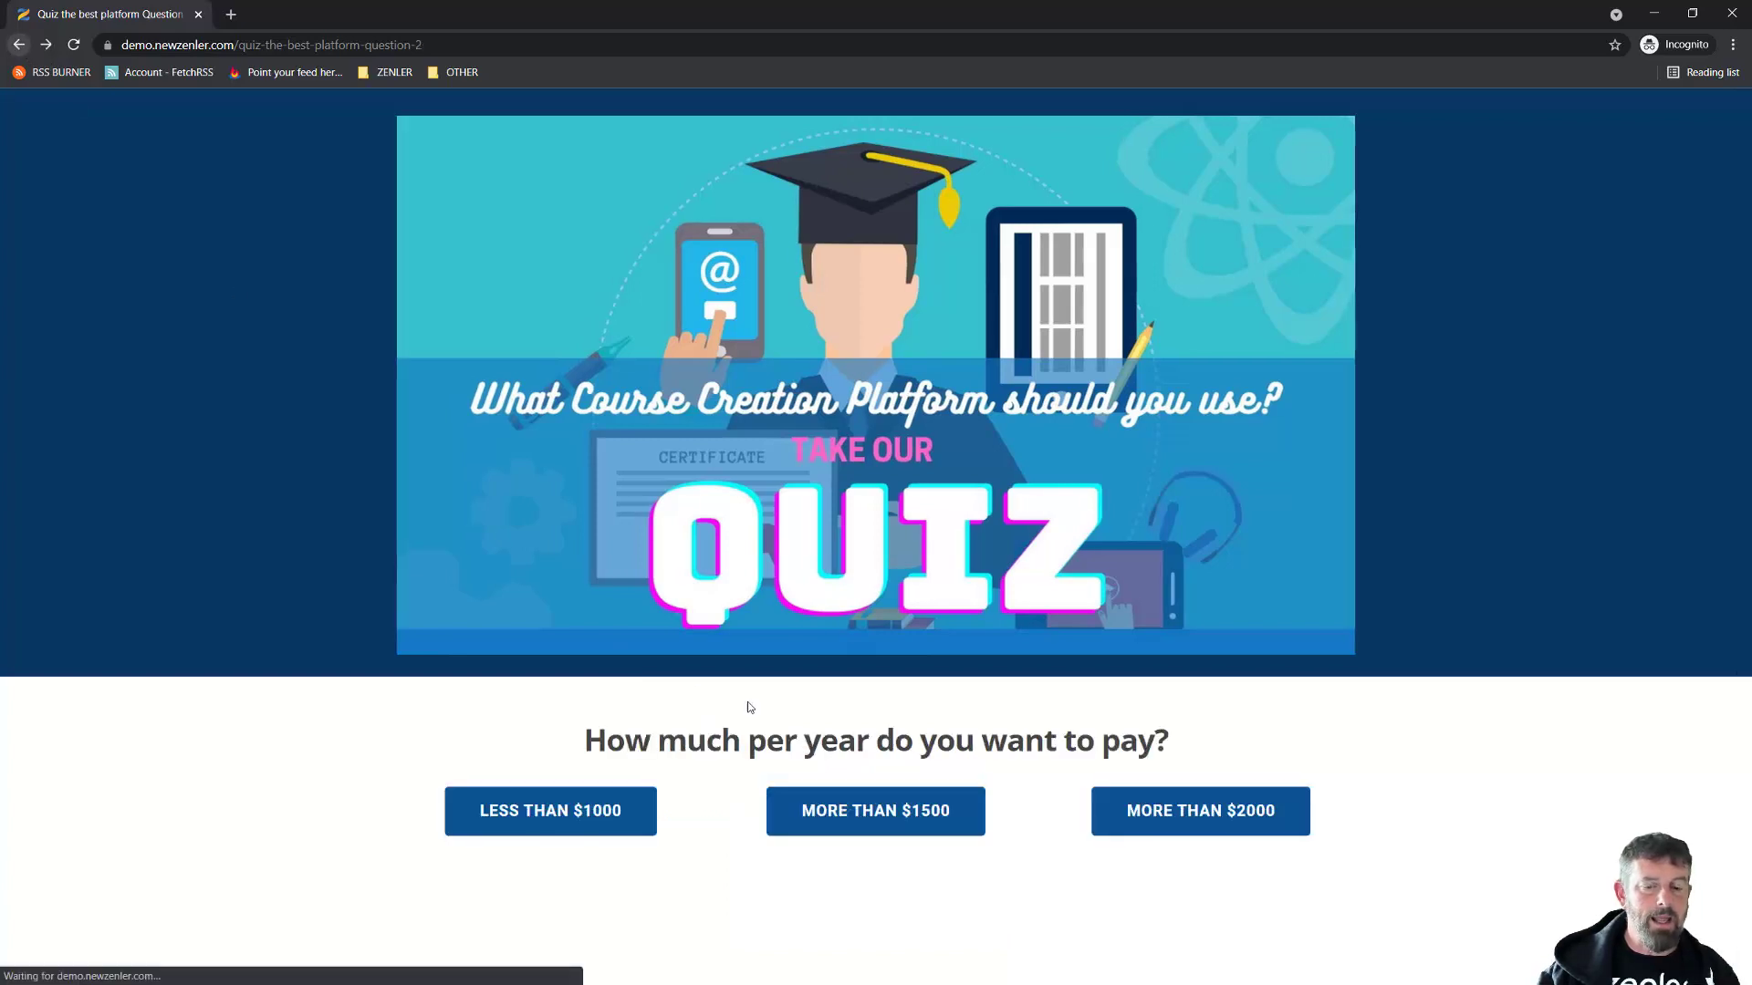
Switch back to the site's page list and open the "Quiz the best platform Question 2" page for editing
{"action": "left_click", "coordinate": [1653, 13]}
{"action": "scroll", "coordinate": [673, 629], "scroll_direction": "up", "scroll_amount": 5}
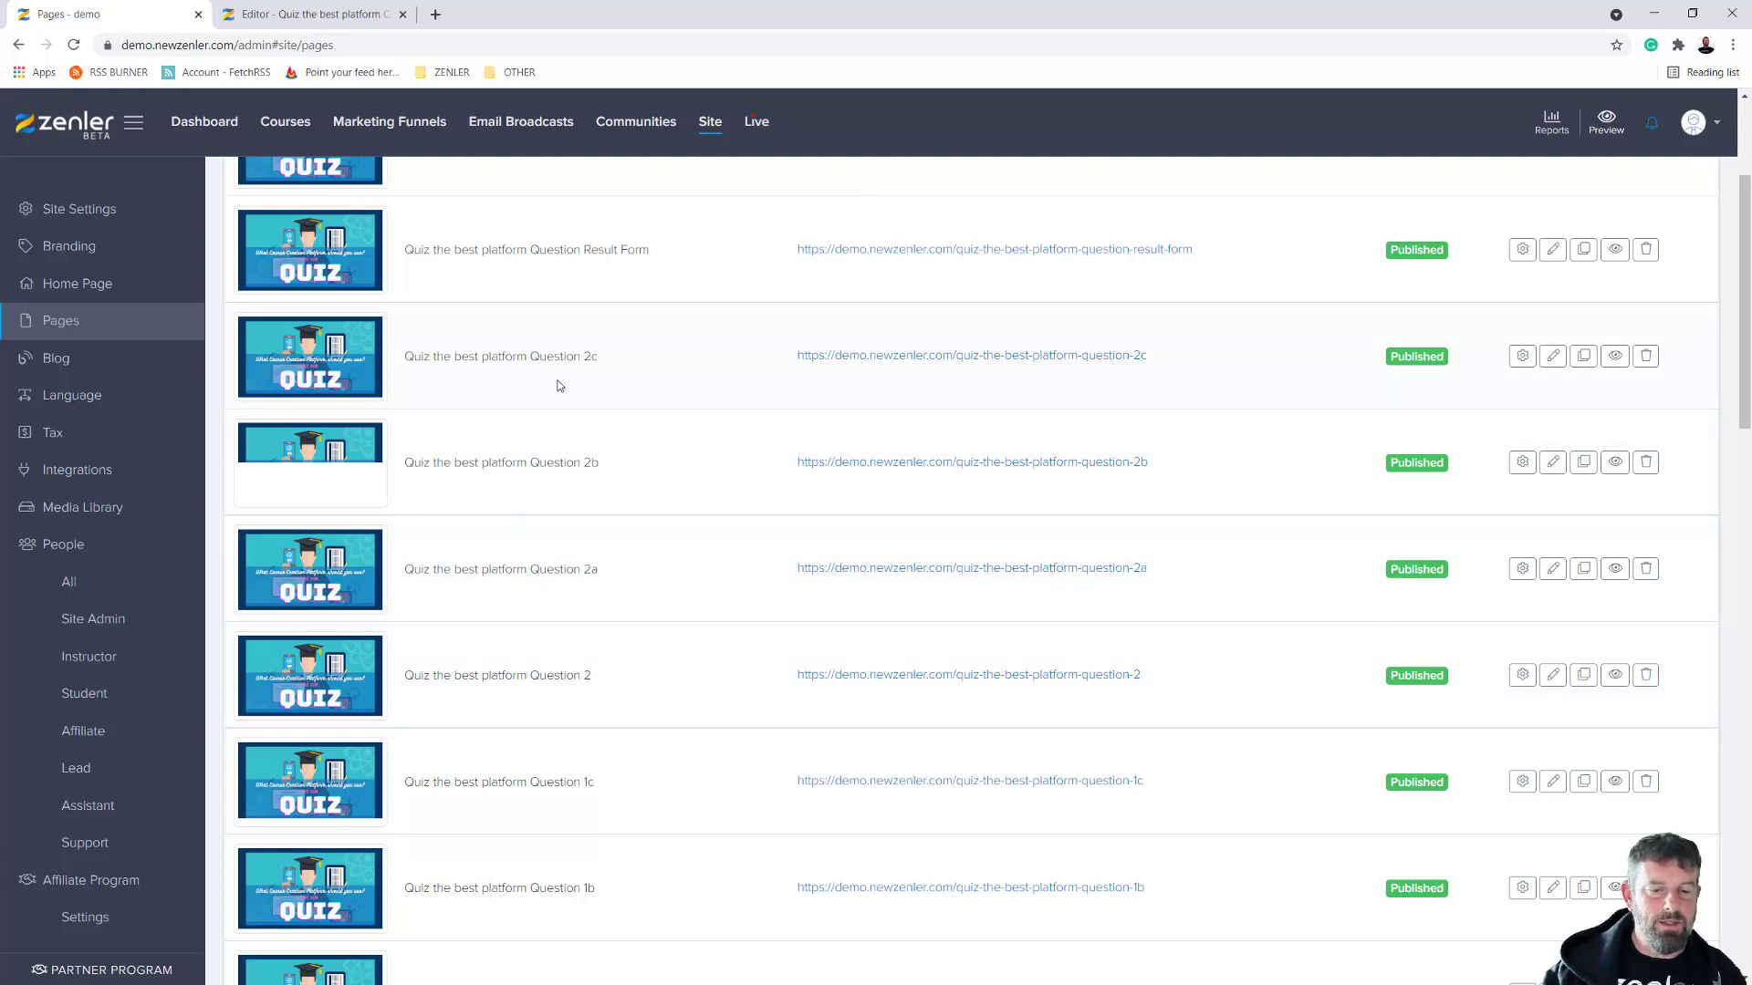
{"action": "left_click", "coordinate": [1552, 675]}
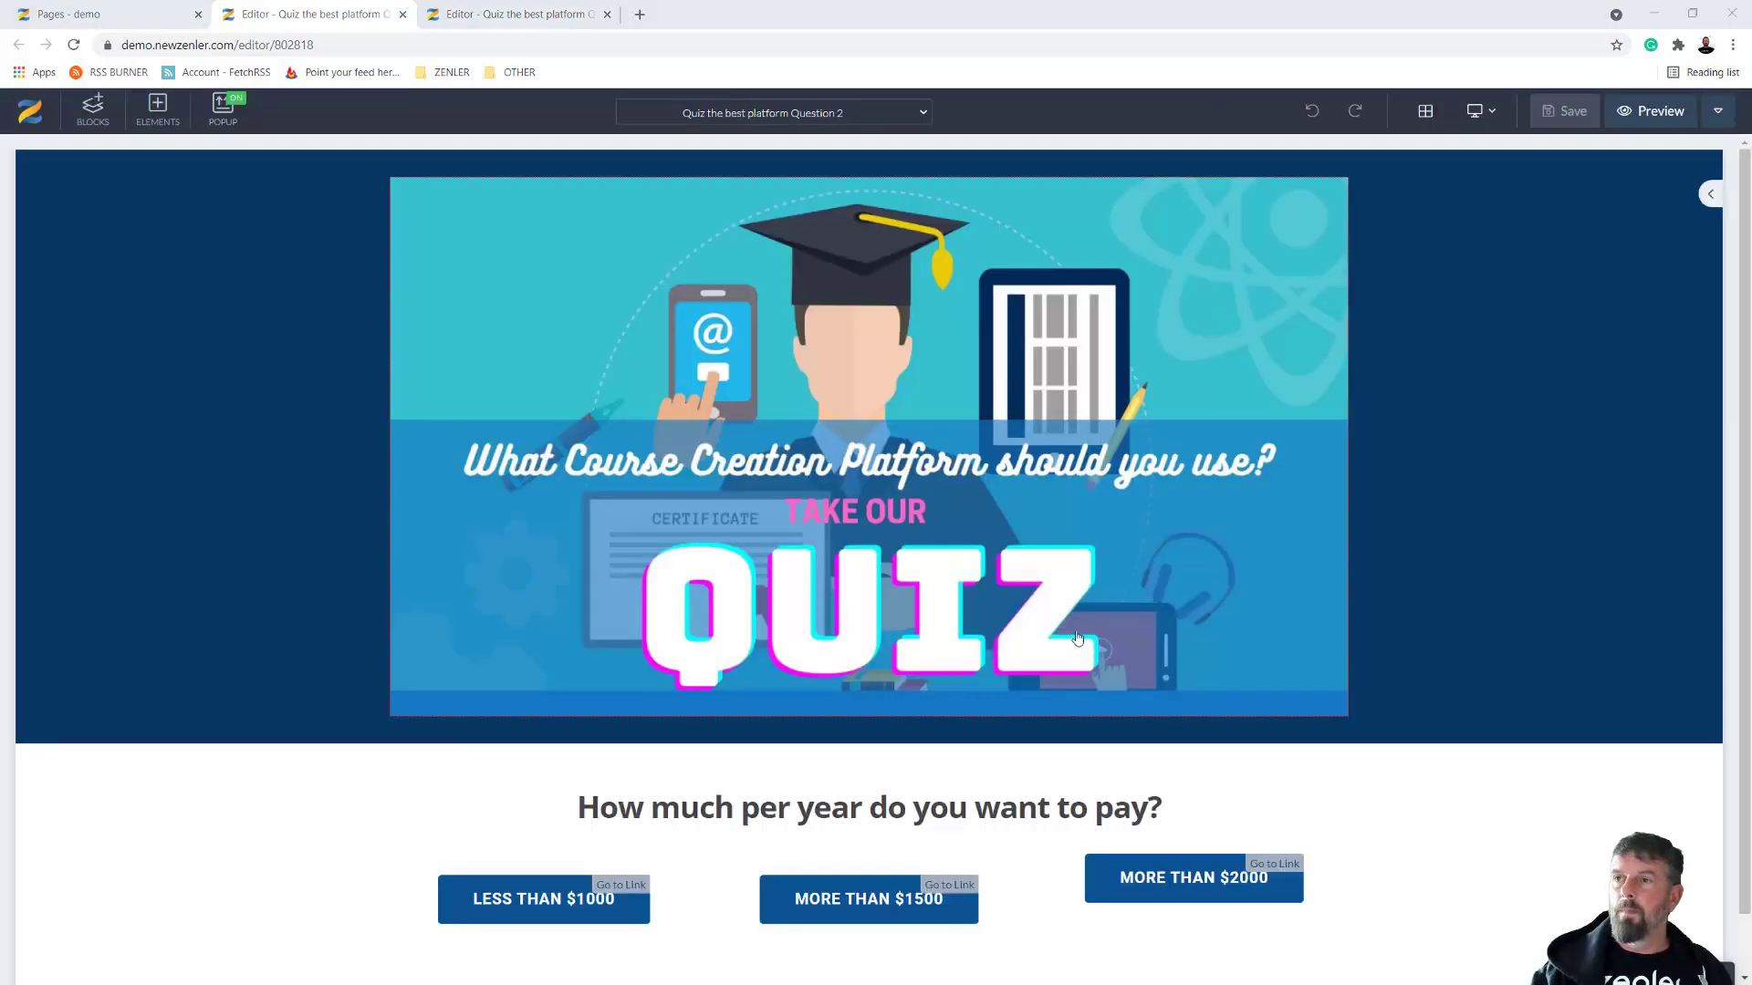
Change the "LESS THAN $1000" answer's link to end in platform-question-2a and save the page
{"action": "left_click", "coordinate": [548, 903]}
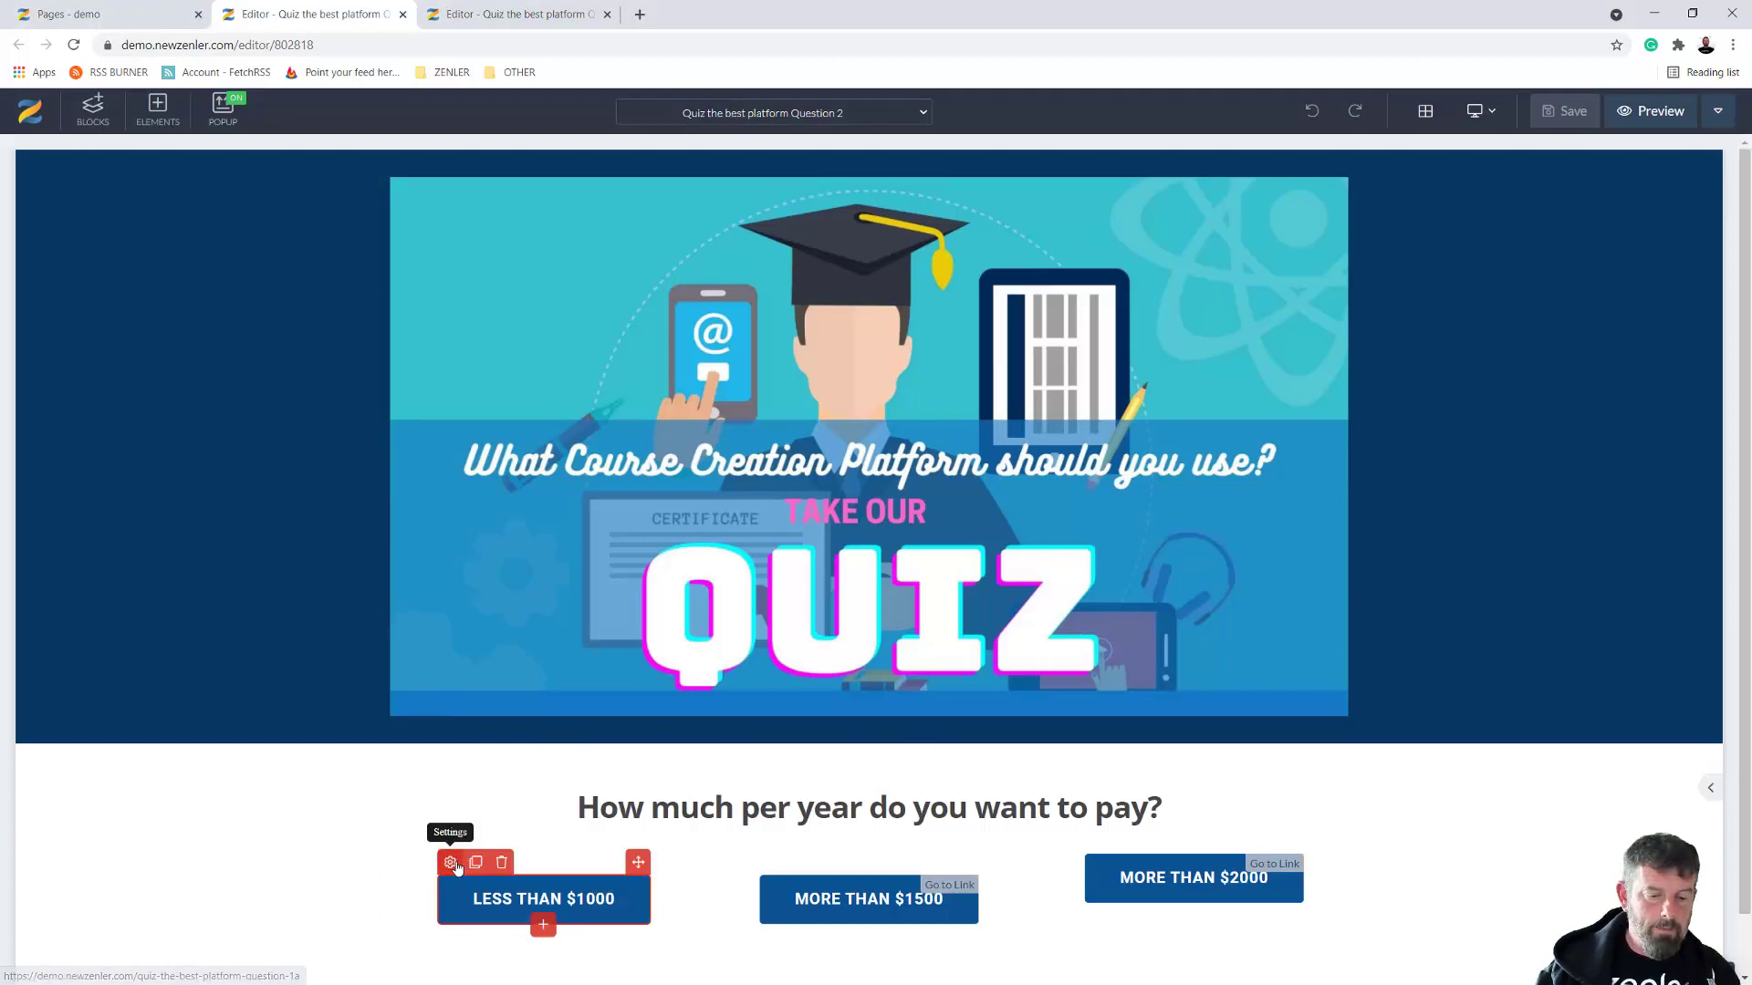
{"action": "left_click", "coordinate": [450, 863]}
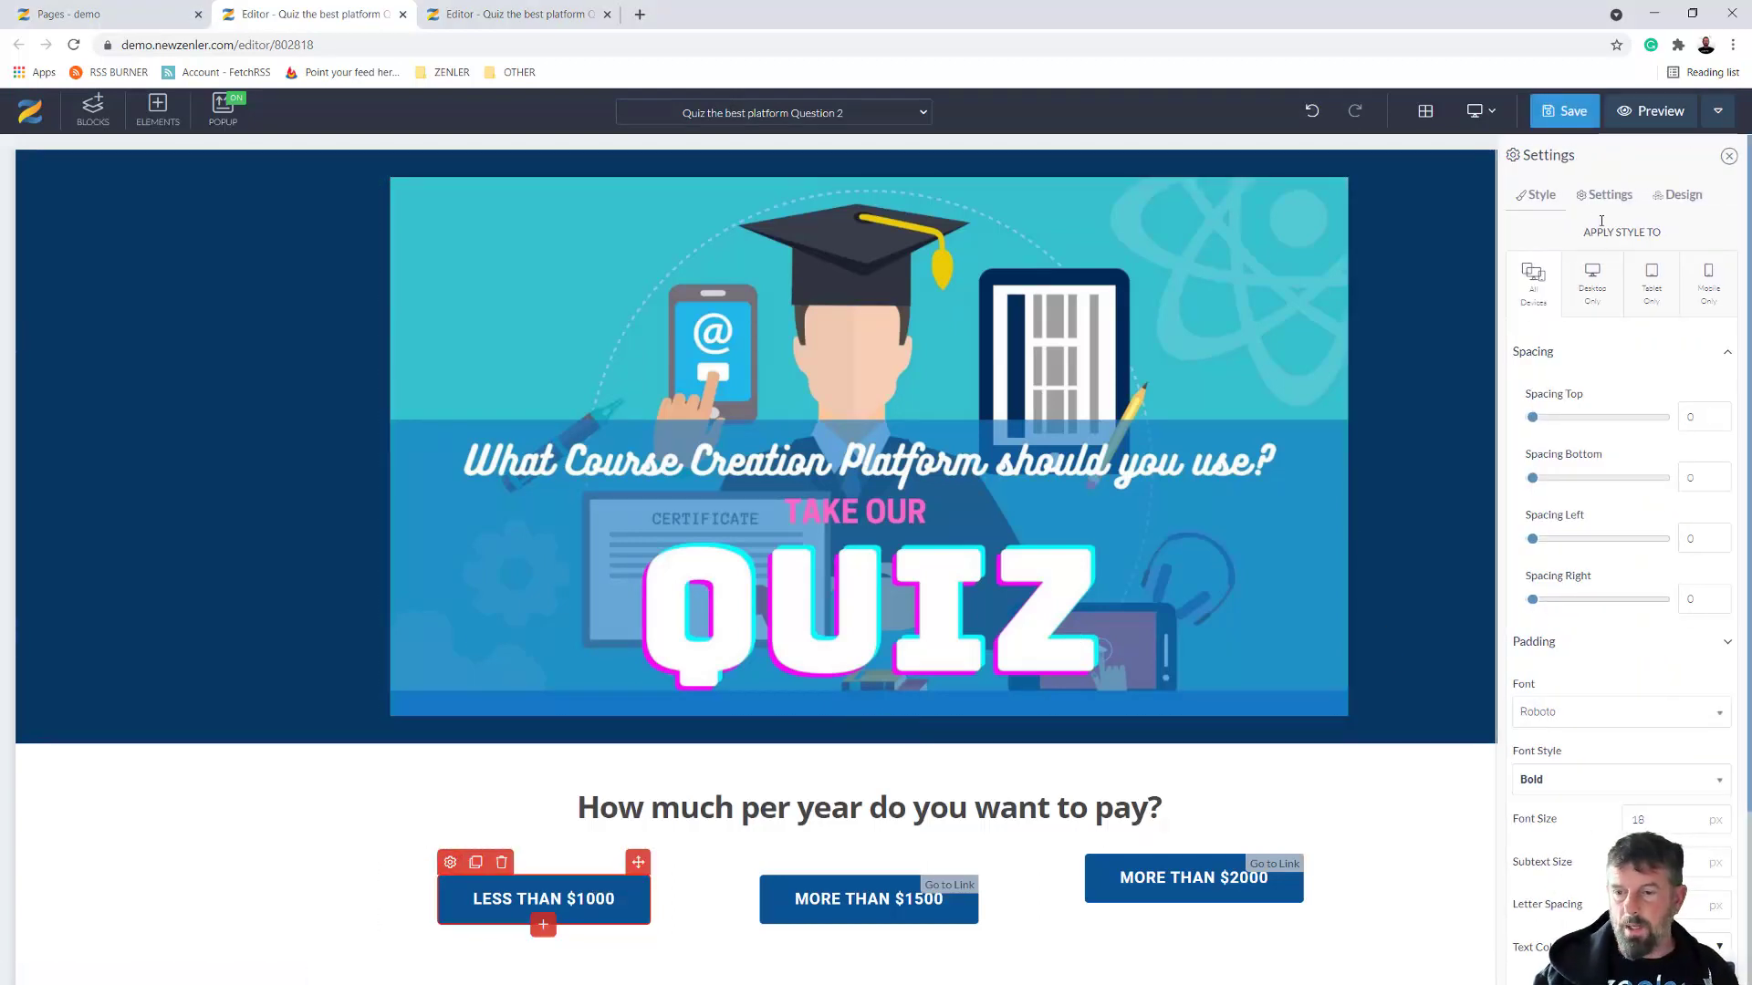
{"action": "left_click", "coordinate": [1605, 196]}
{"action": "left_click_drag", "start_coordinate": [1668, 392], "coordinate": [1745, 402]}
{"action": "left_click", "coordinate": [1733, 395]}
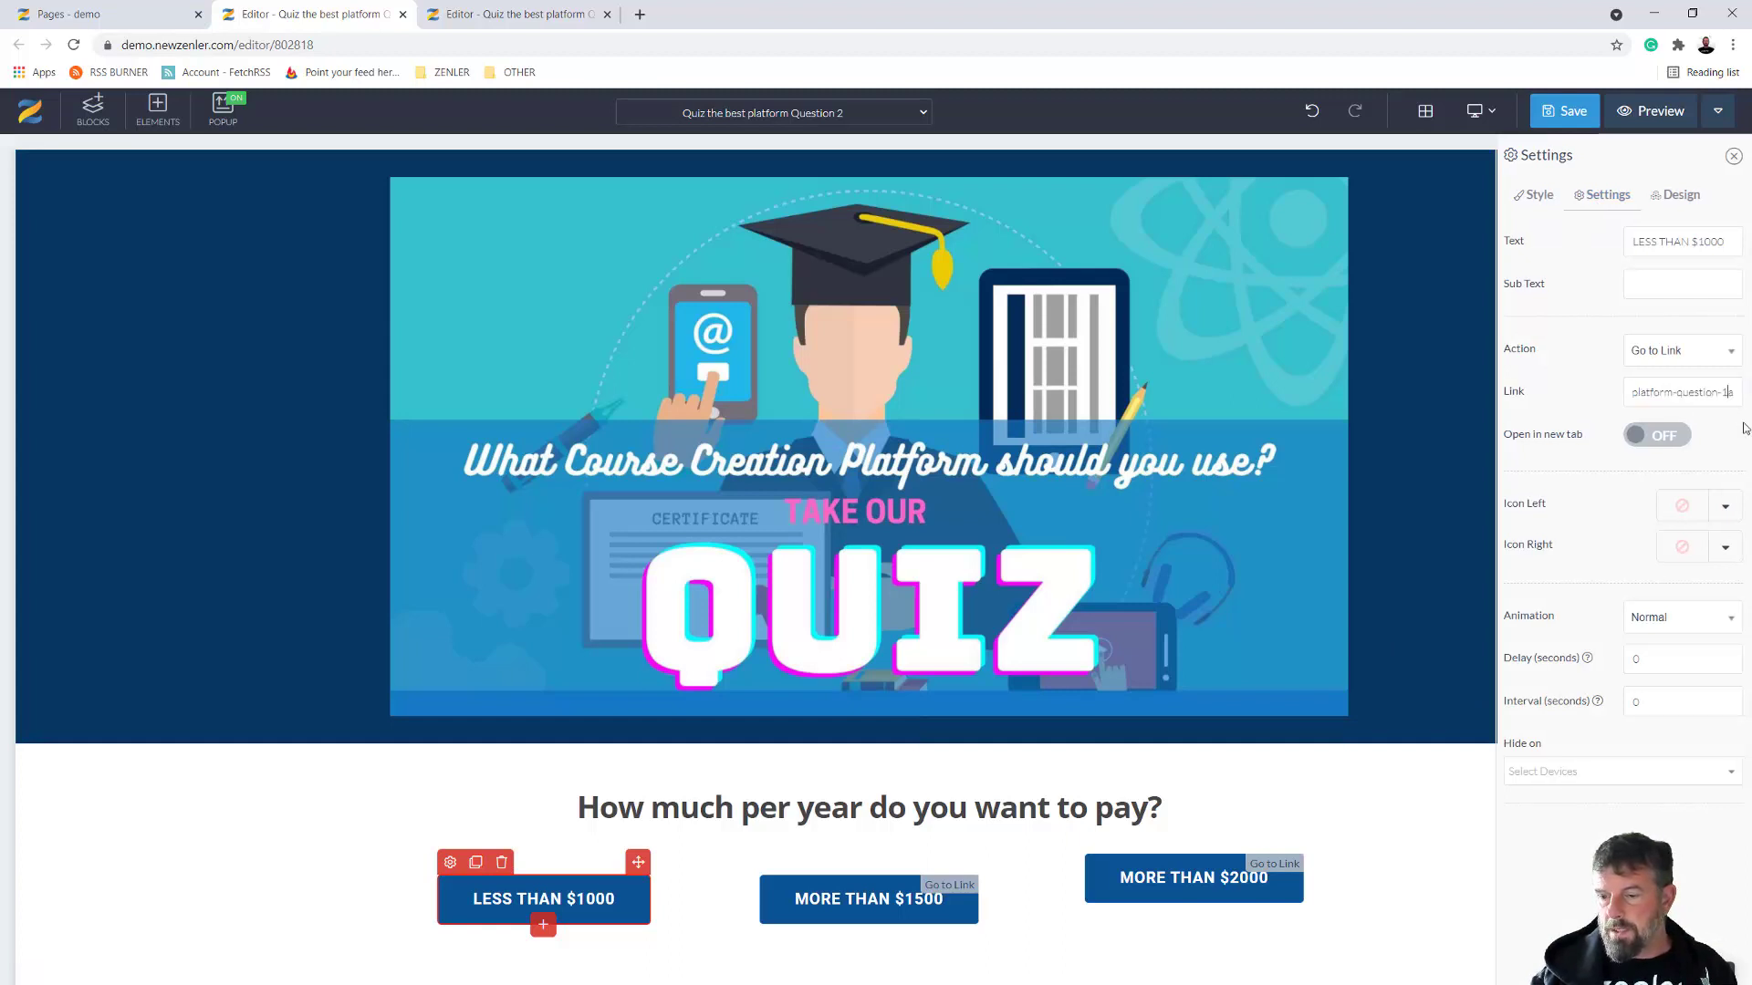
{"action": "key", "text": "BackSpace"}
{"action": "key", "text": "BackSpace"}
{"action": "type", "text": "2"}
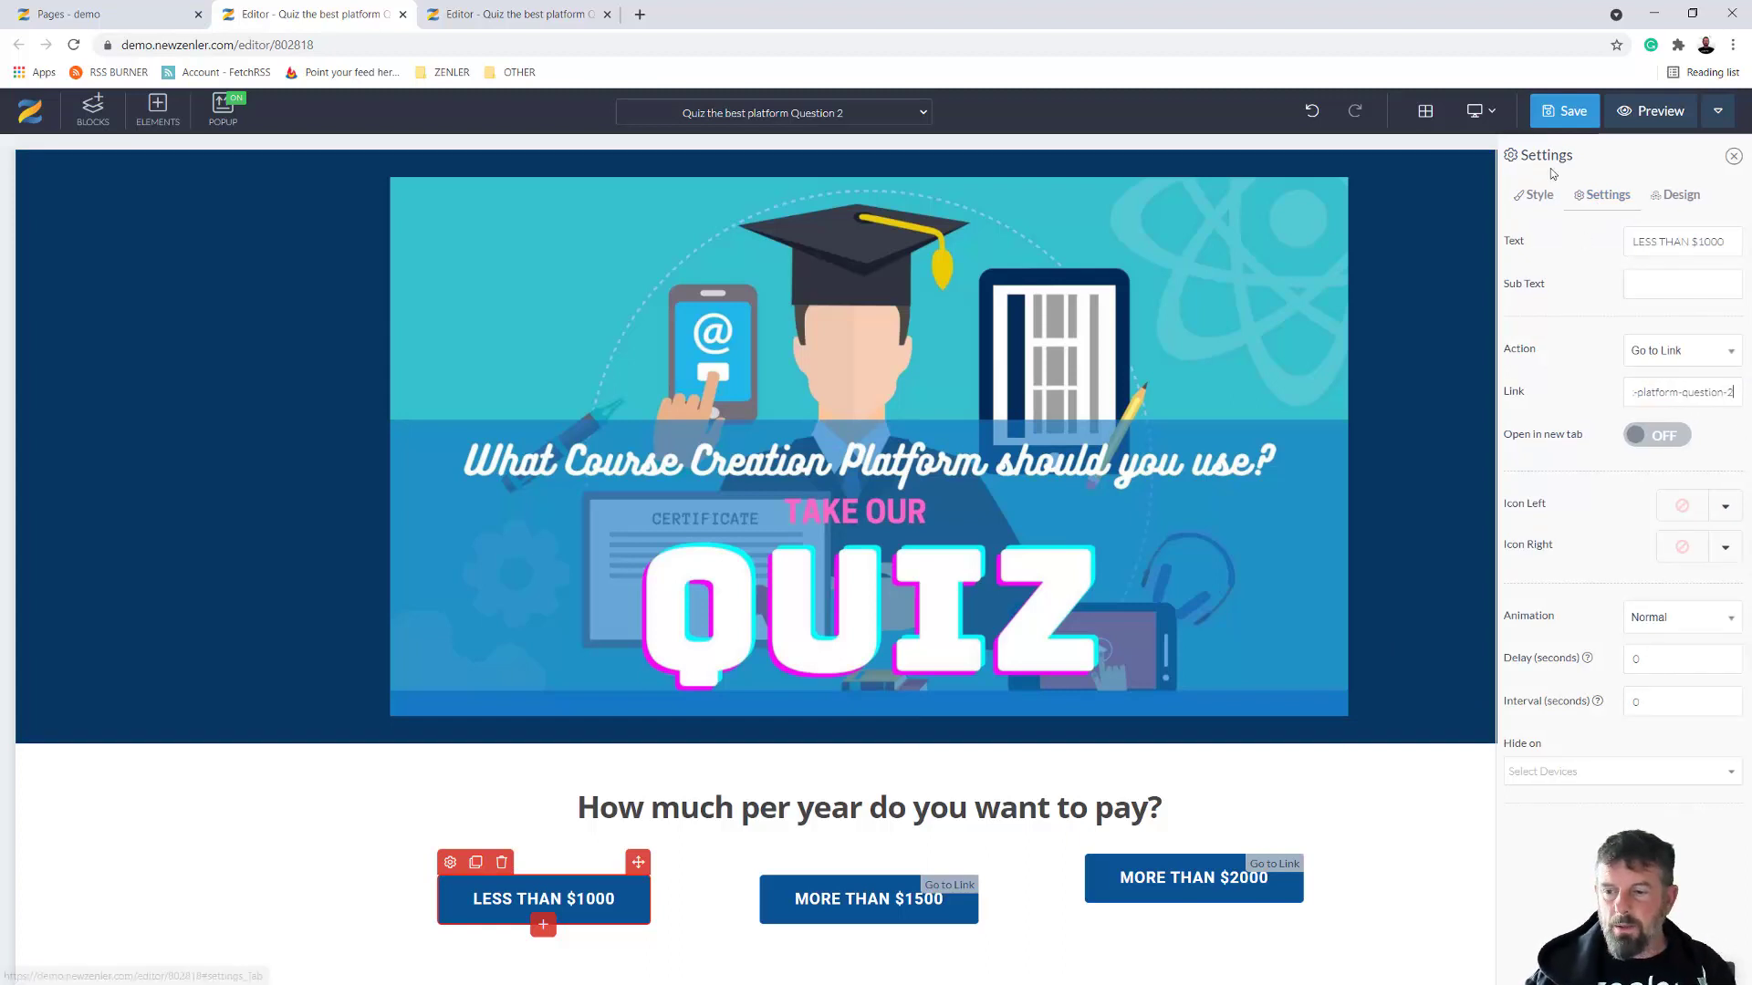
{"action": "left_click", "coordinate": [1568, 116]}
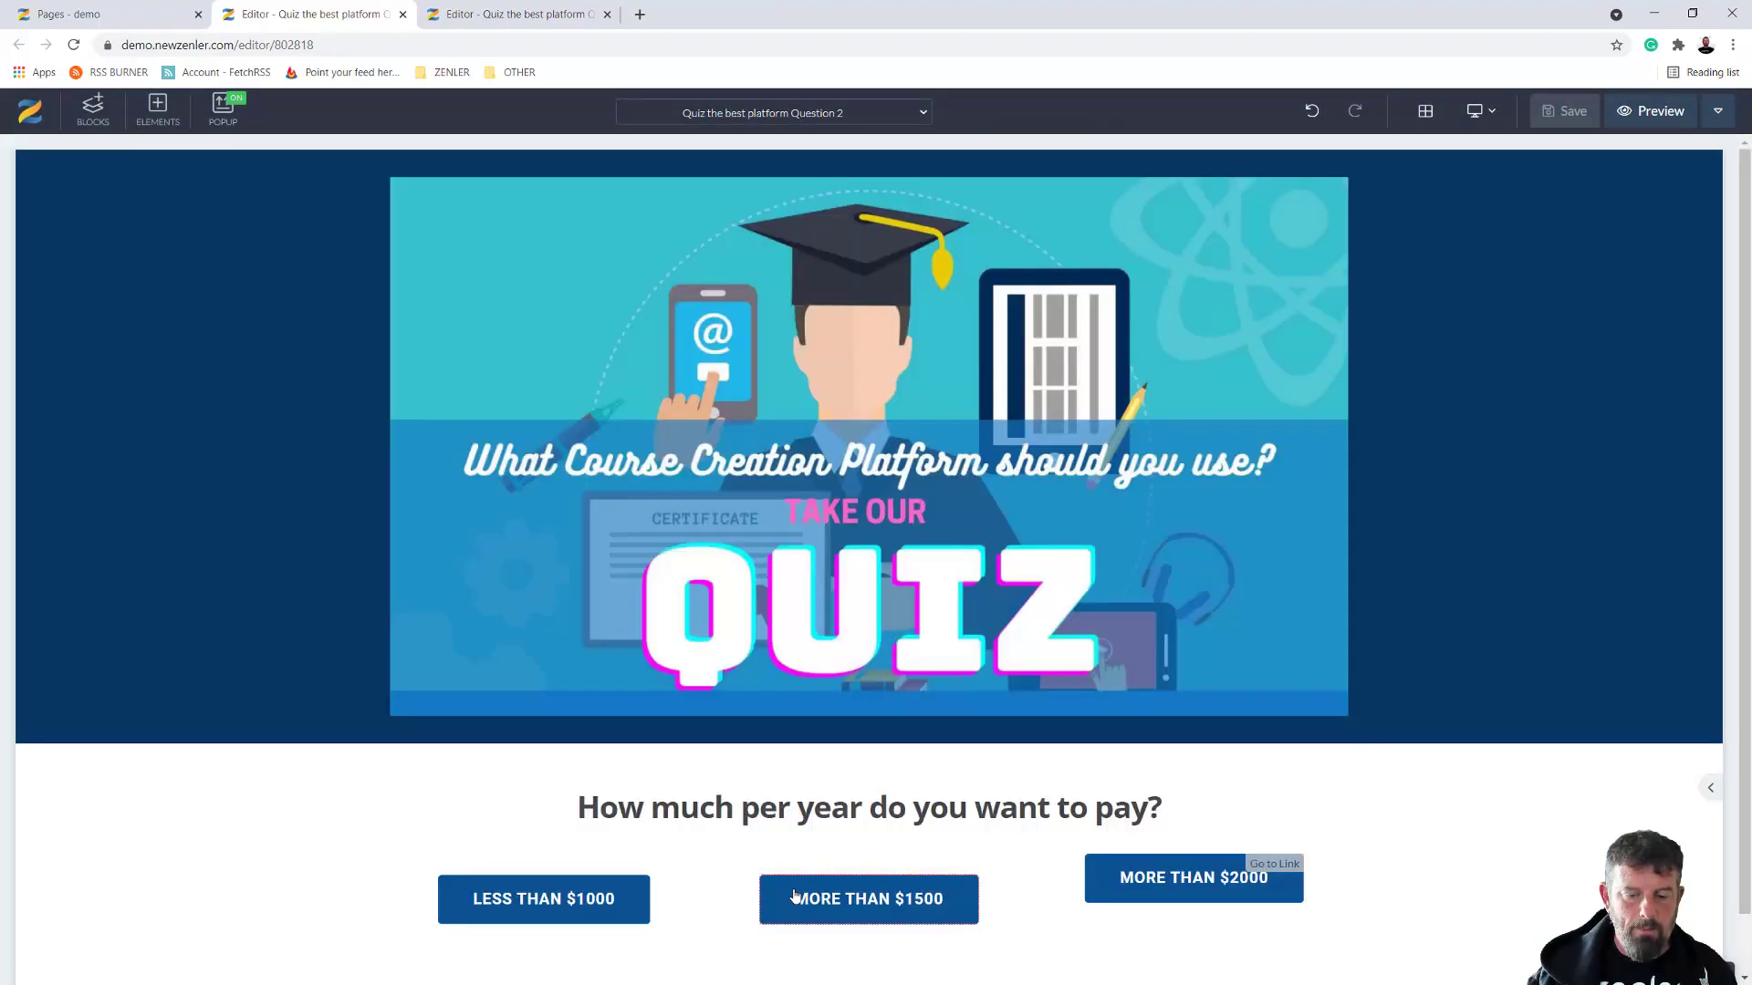
Change the "MORE THAN $1500" answer's link to end in platform-question-2b
{"action": "mouse_move", "coordinate": [791, 892]}
{"action": "left_click", "coordinate": [772, 862]}
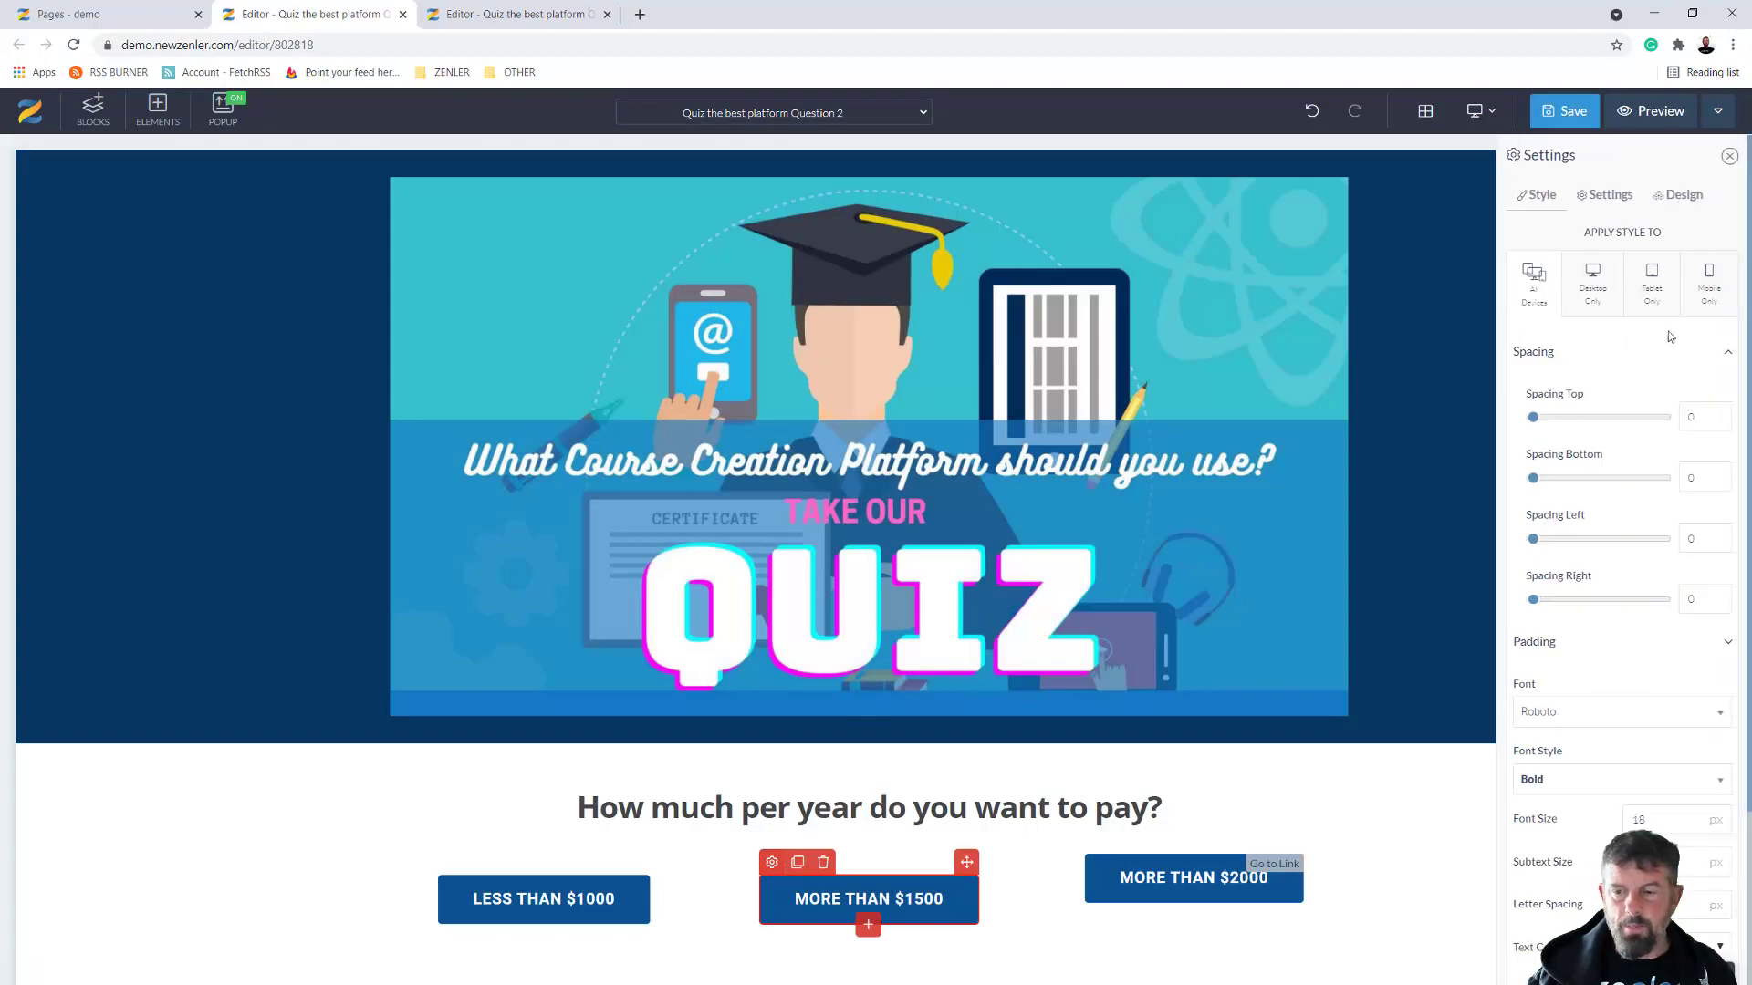
{"action": "left_click", "coordinate": [1604, 194]}
{"action": "triple_click", "coordinate": [1689, 390]}
{"action": "left_click", "coordinate": [1731, 392]}
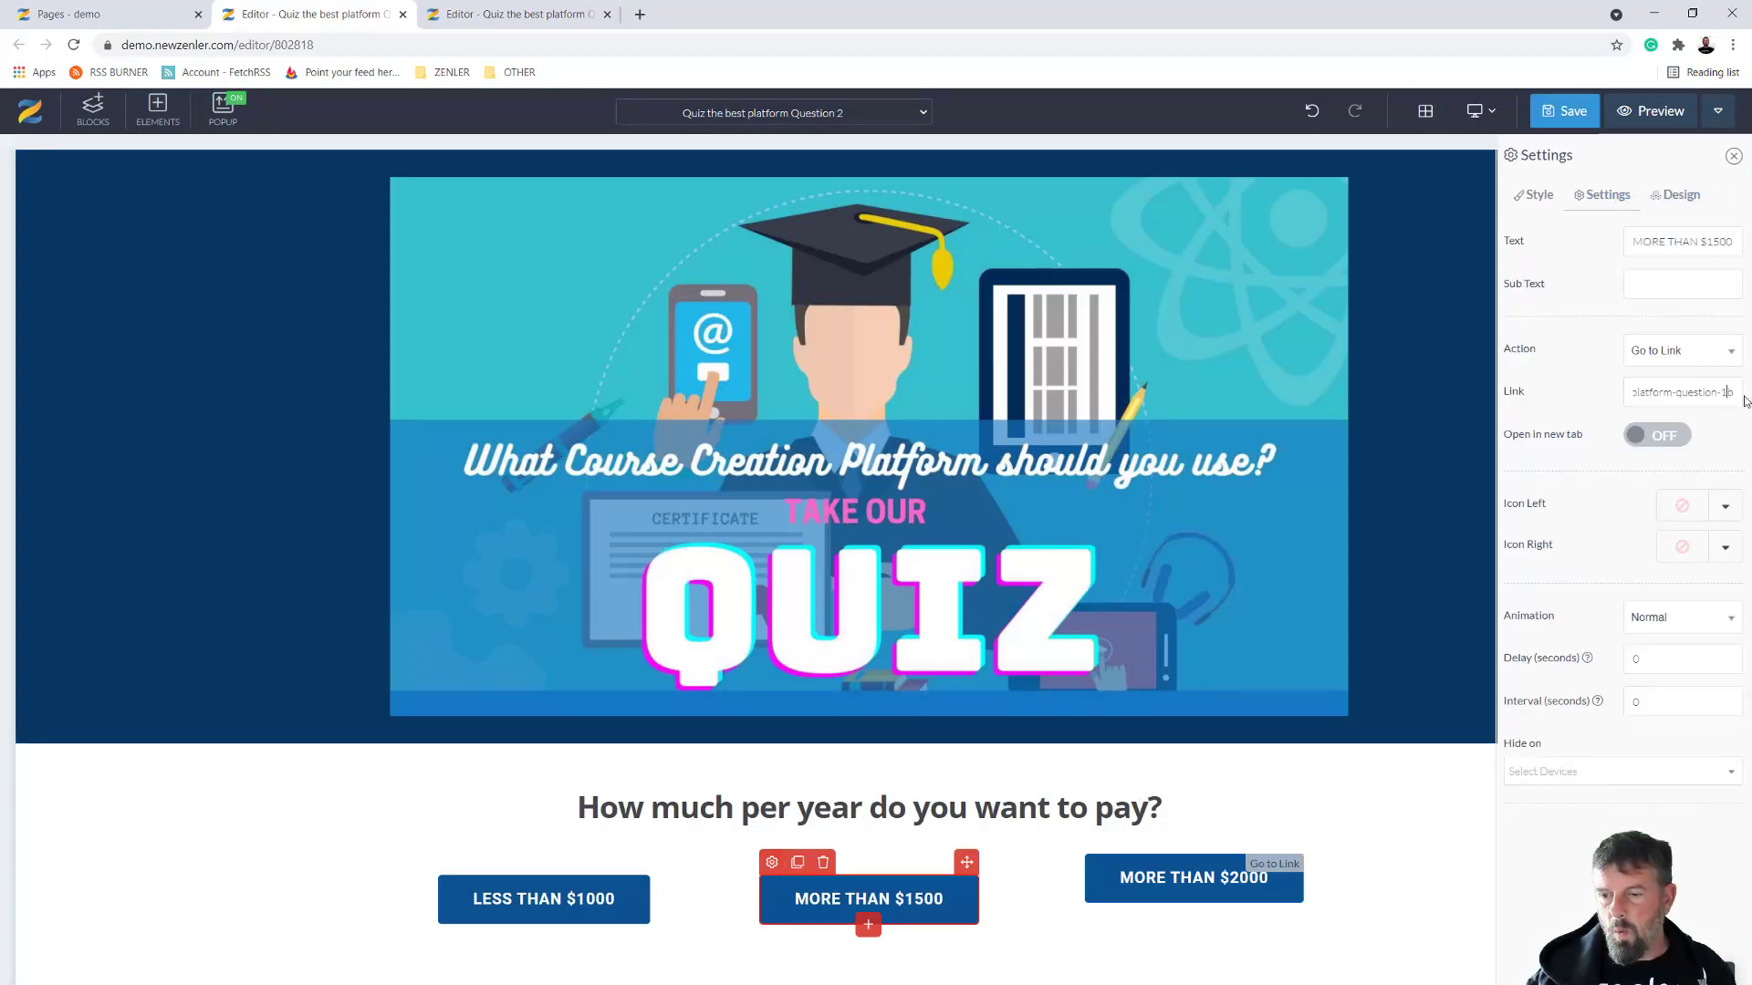
{"action": "key", "text": "BackSpace"}
{"action": "key", "text": "BackSpace"}
{"action": "type", "text": "2"}
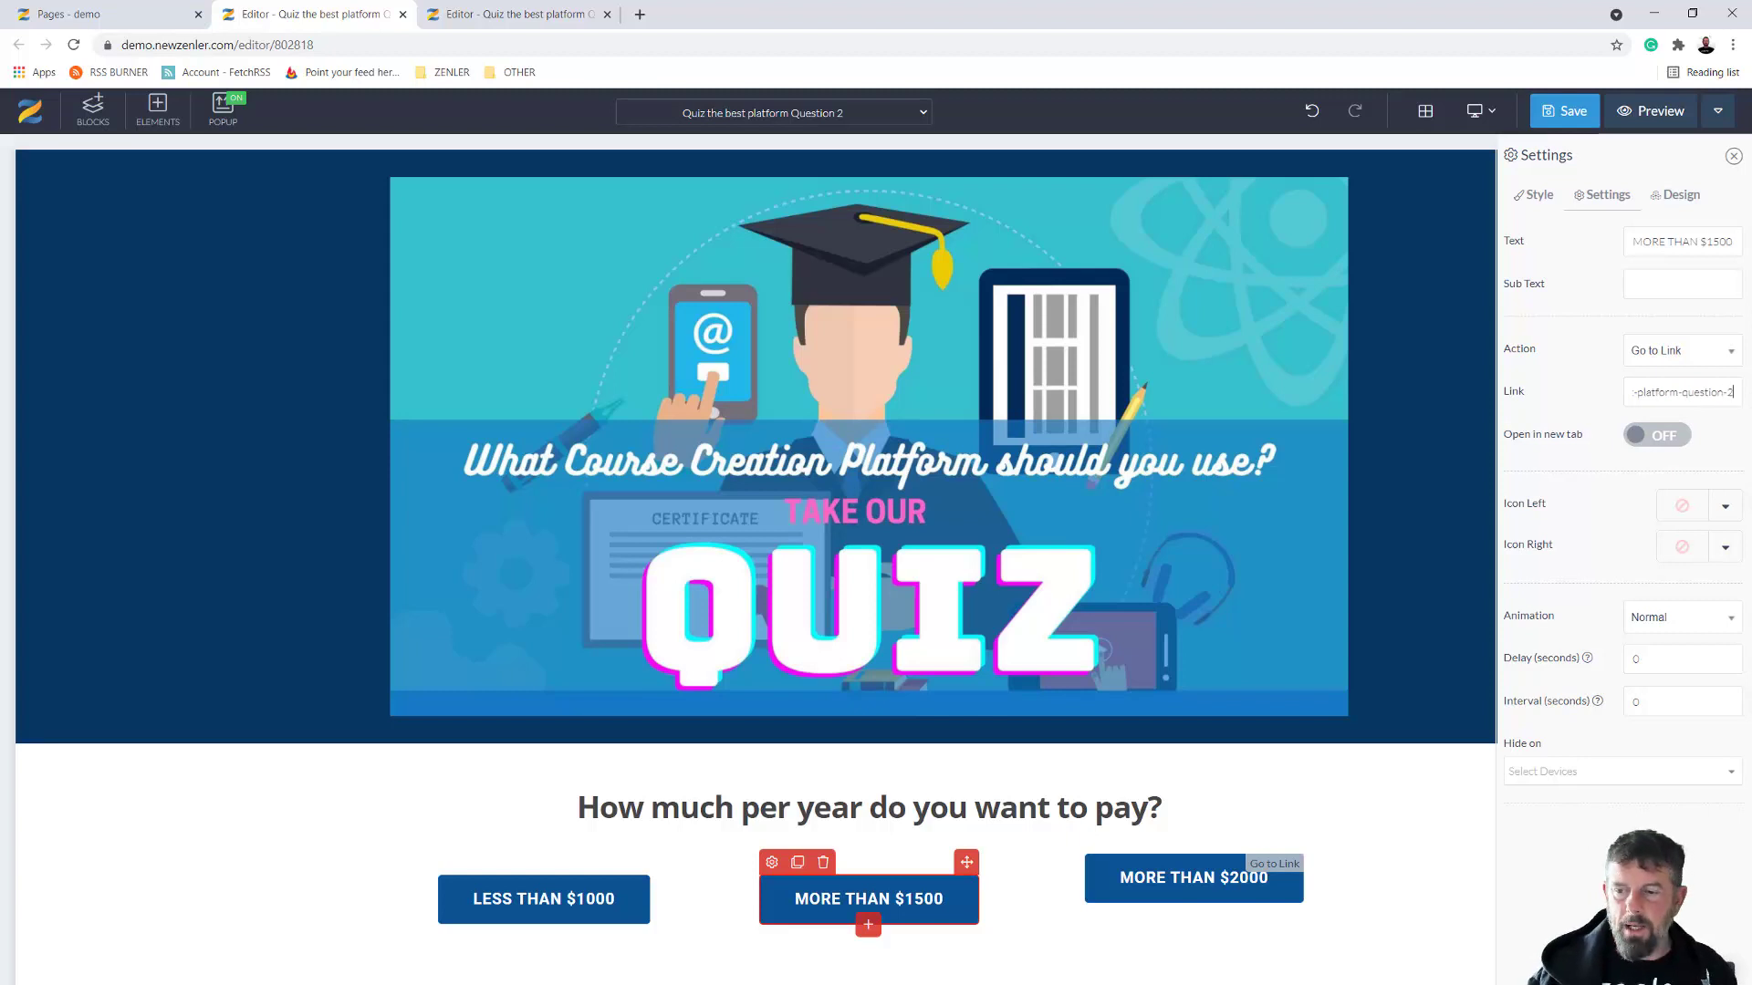
Change the "MORE THAN $2000" answer's link to end in platform-question-2c and save the Question 2 page
{"action": "left_click", "coordinate": [1122, 879]}
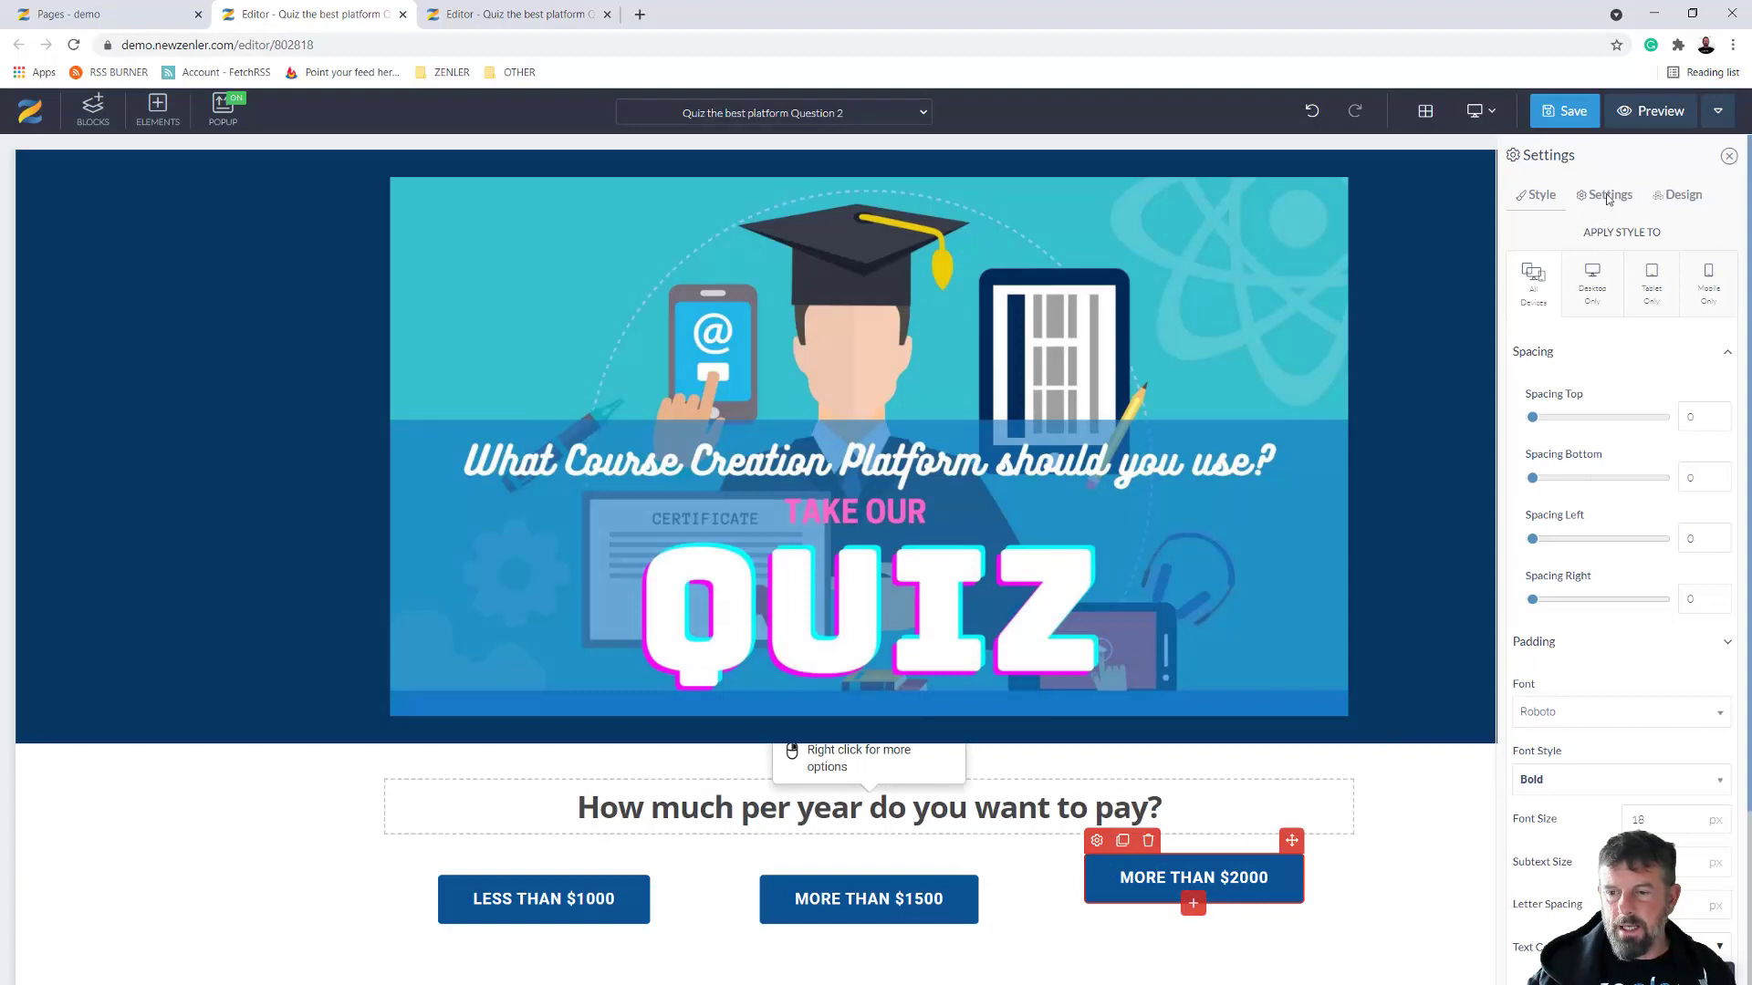
{"action": "left_click", "coordinate": [1605, 195]}
{"action": "left_click_drag", "start_coordinate": [1701, 393], "coordinate": [1749, 394]}
{"action": "left_click", "coordinate": [1739, 396]}
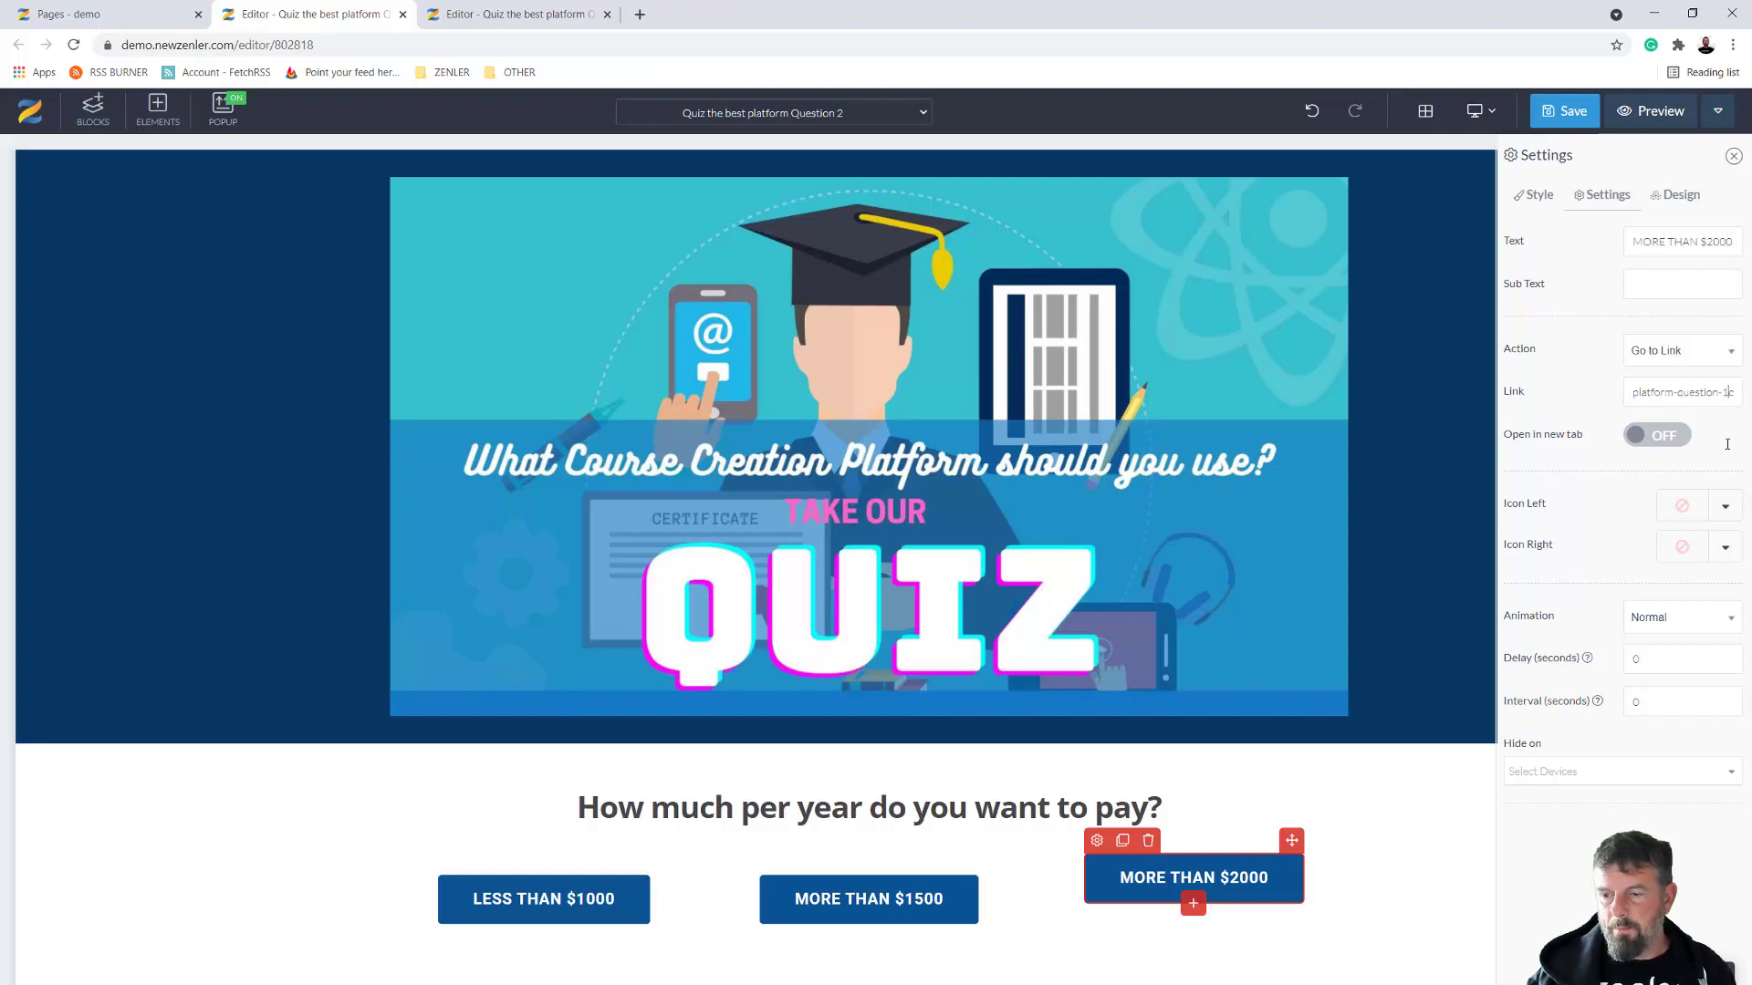
{"action": "key", "text": "BackSpace"}
{"action": "key", "text": "BackSpace"}
{"action": "type", "text": "2"}
{"action": "left_click", "coordinate": [1567, 111]}
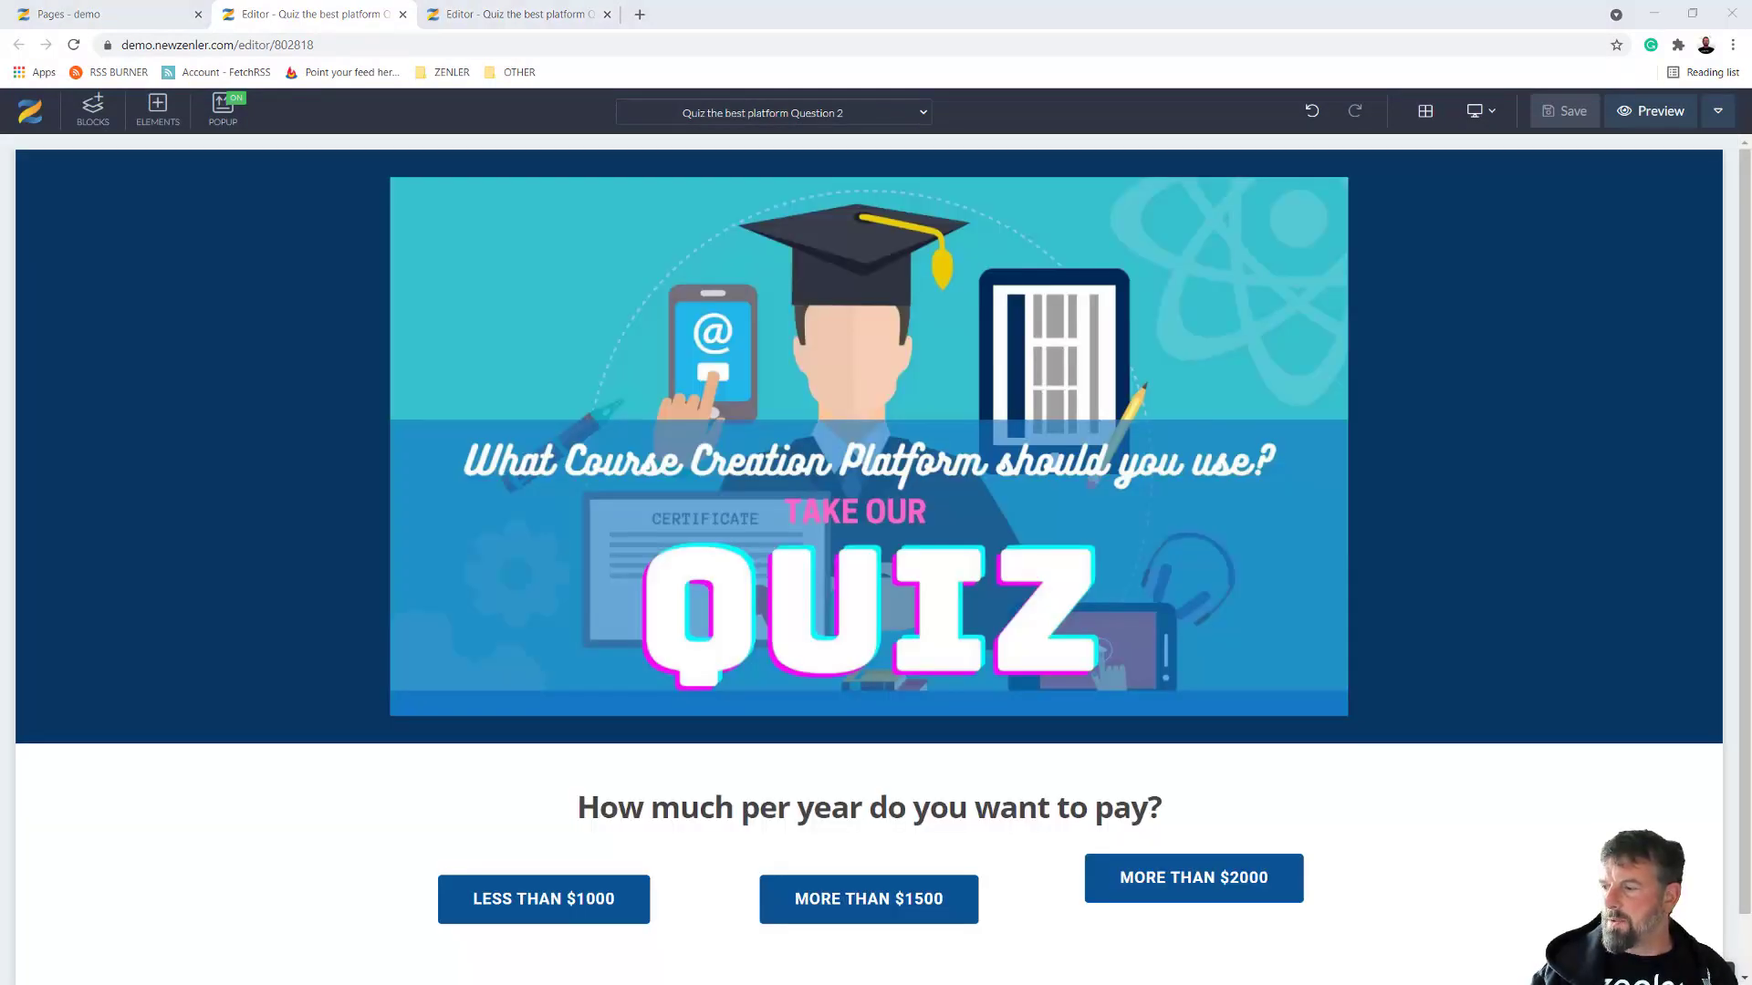
Switch to the incognito window, reload Question 2 and test the "Less than $1000", "More than $1500" and "More than $2000" answers
{"action": "key", "text": "alt+Tab"}
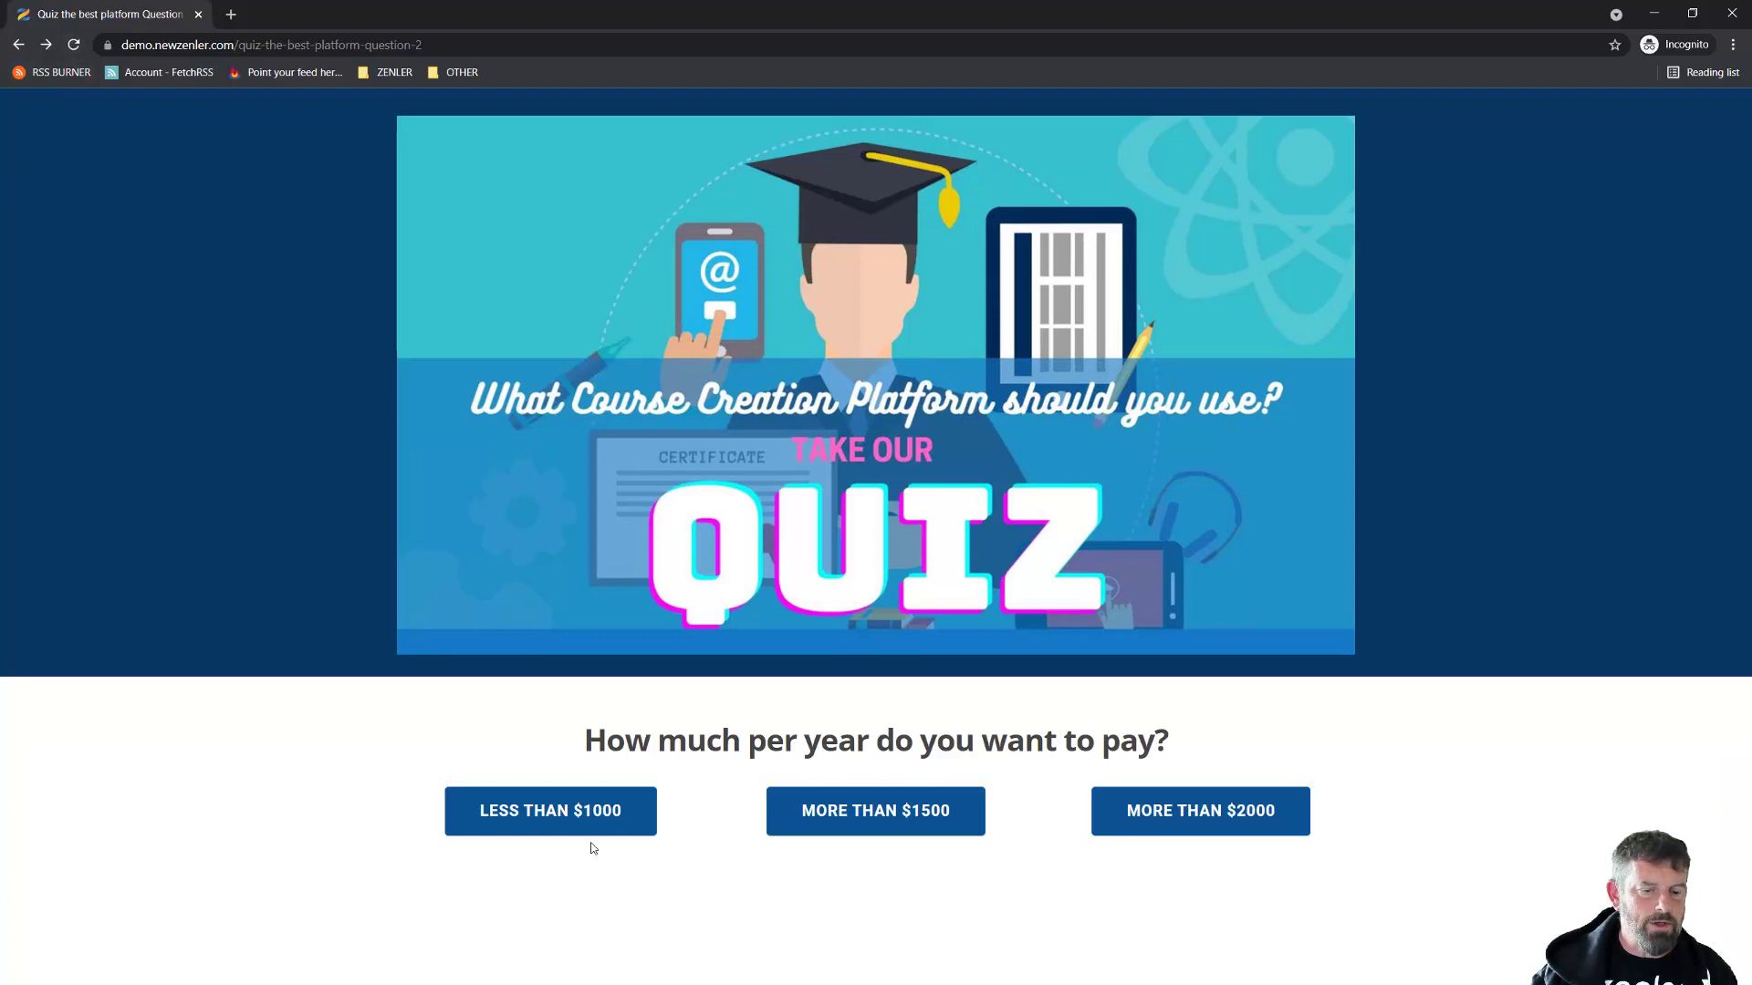
{"action": "left_click", "coordinate": [74, 45]}
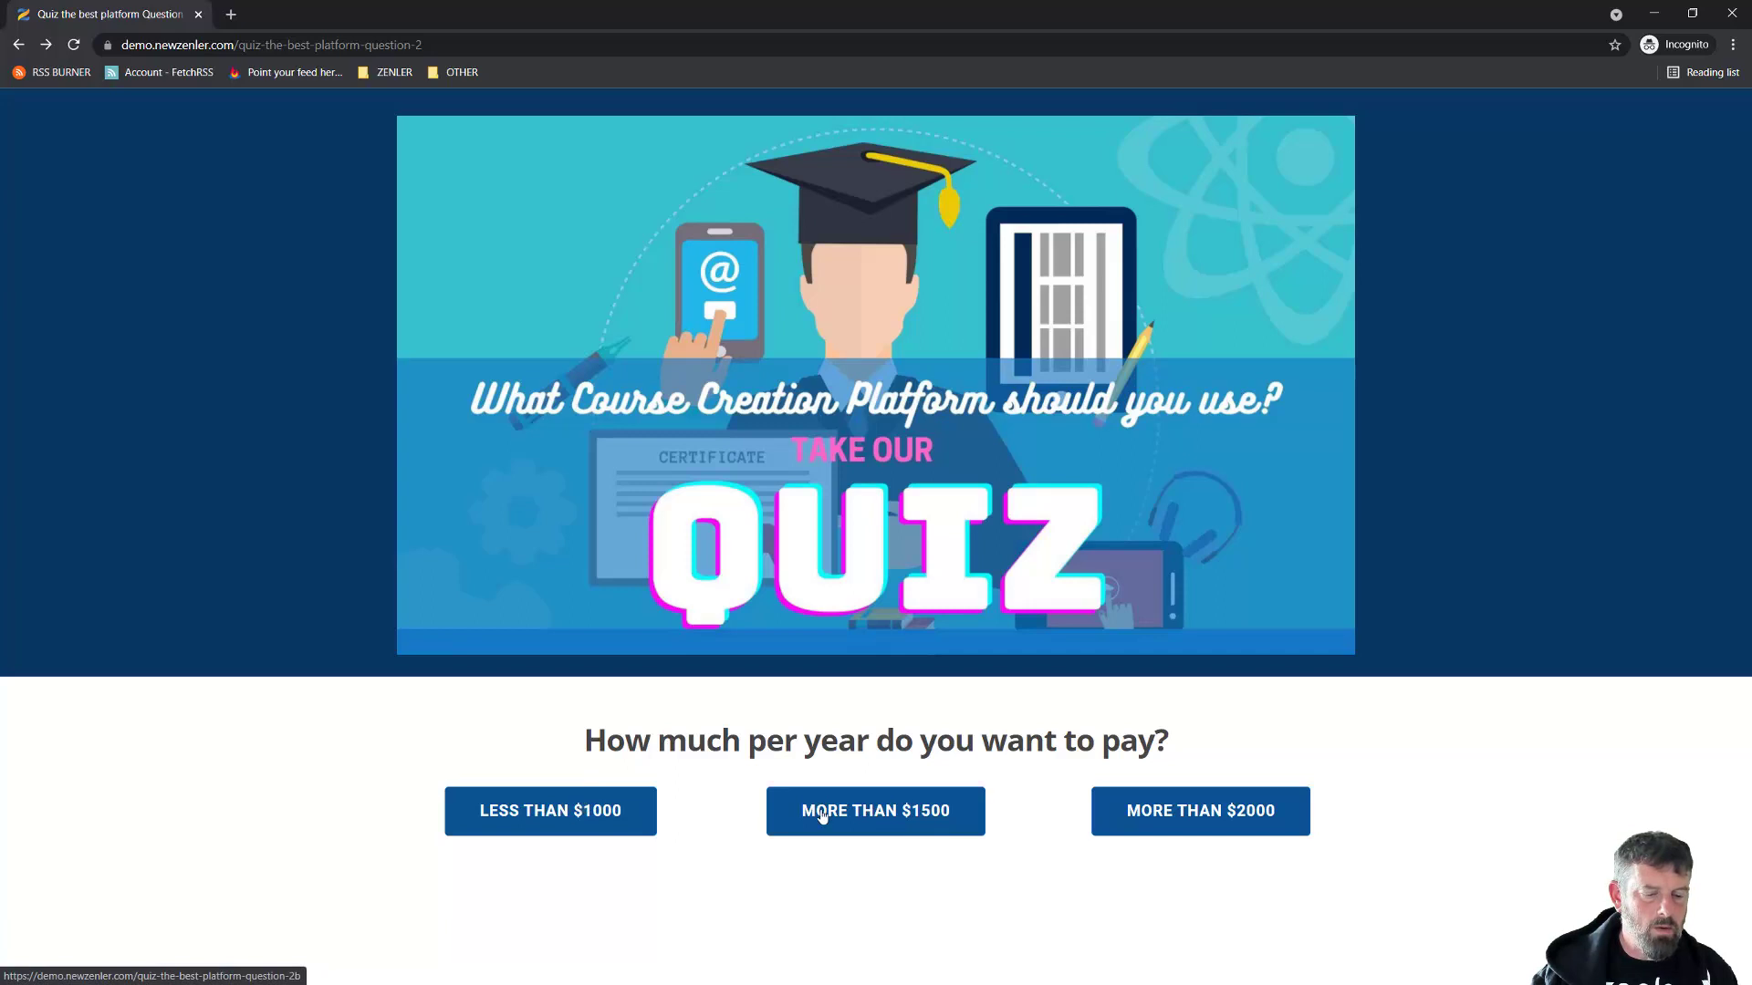
{"action": "left_click", "coordinate": [534, 825]}
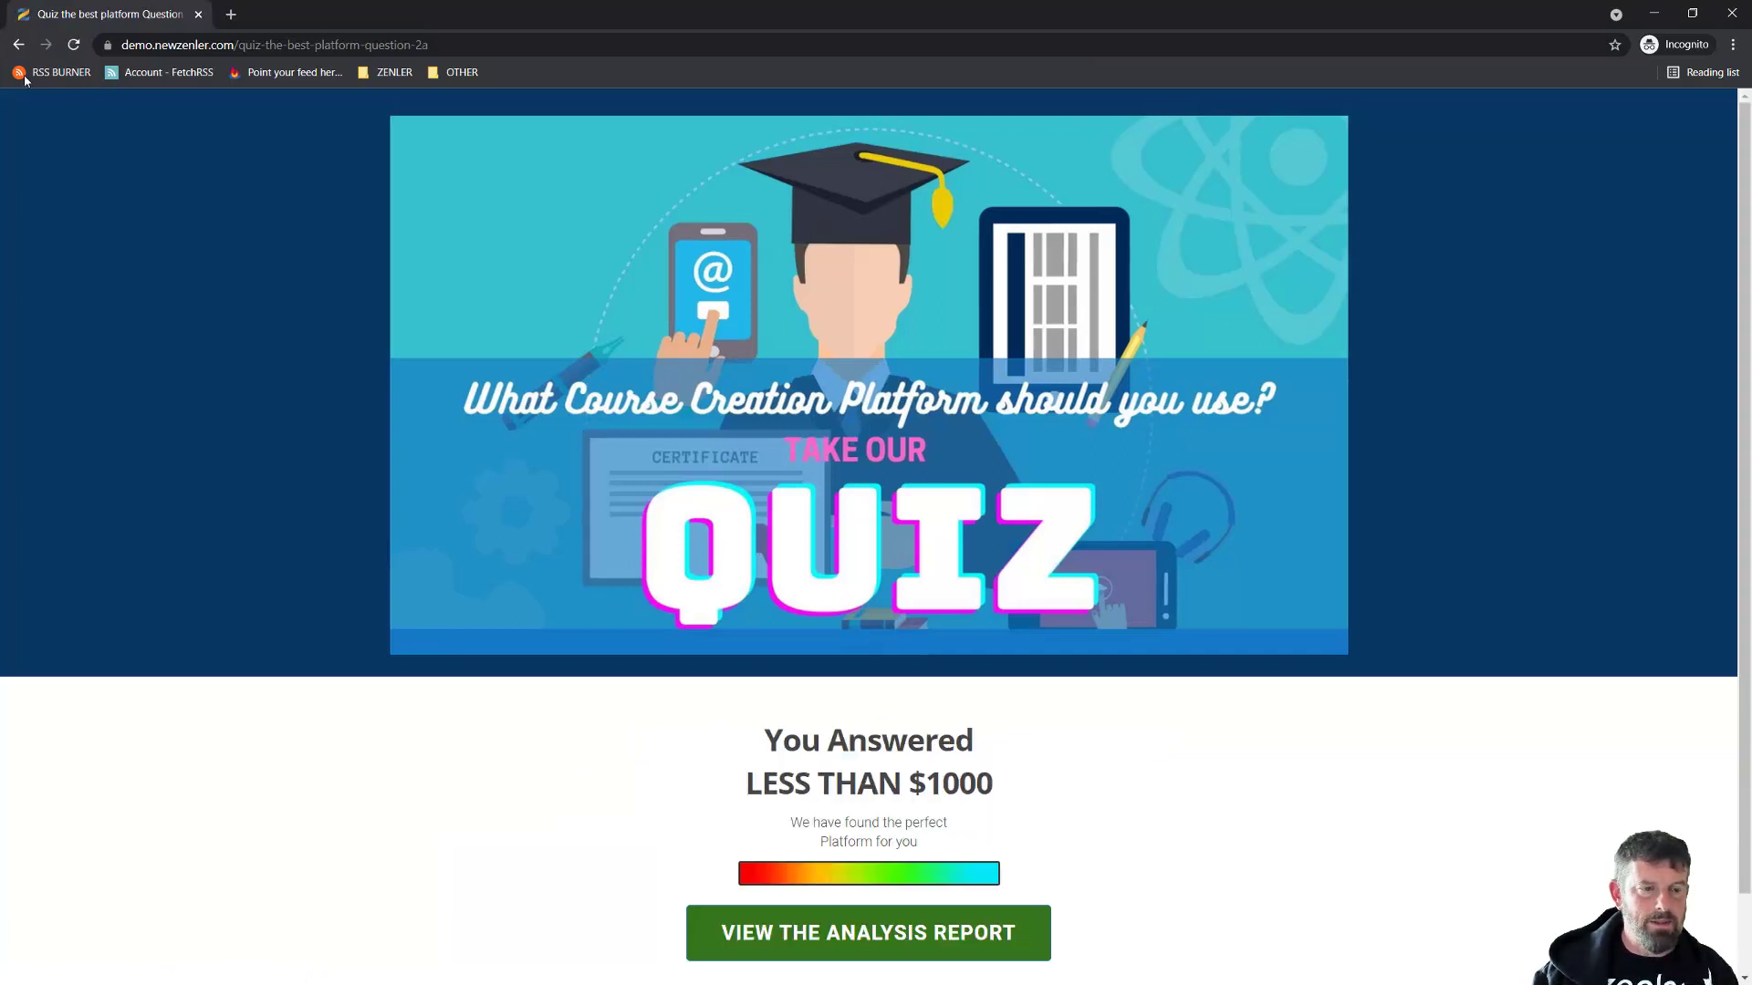
{"action": "left_click", "coordinate": [18, 44]}
{"action": "left_click", "coordinate": [840, 811]}
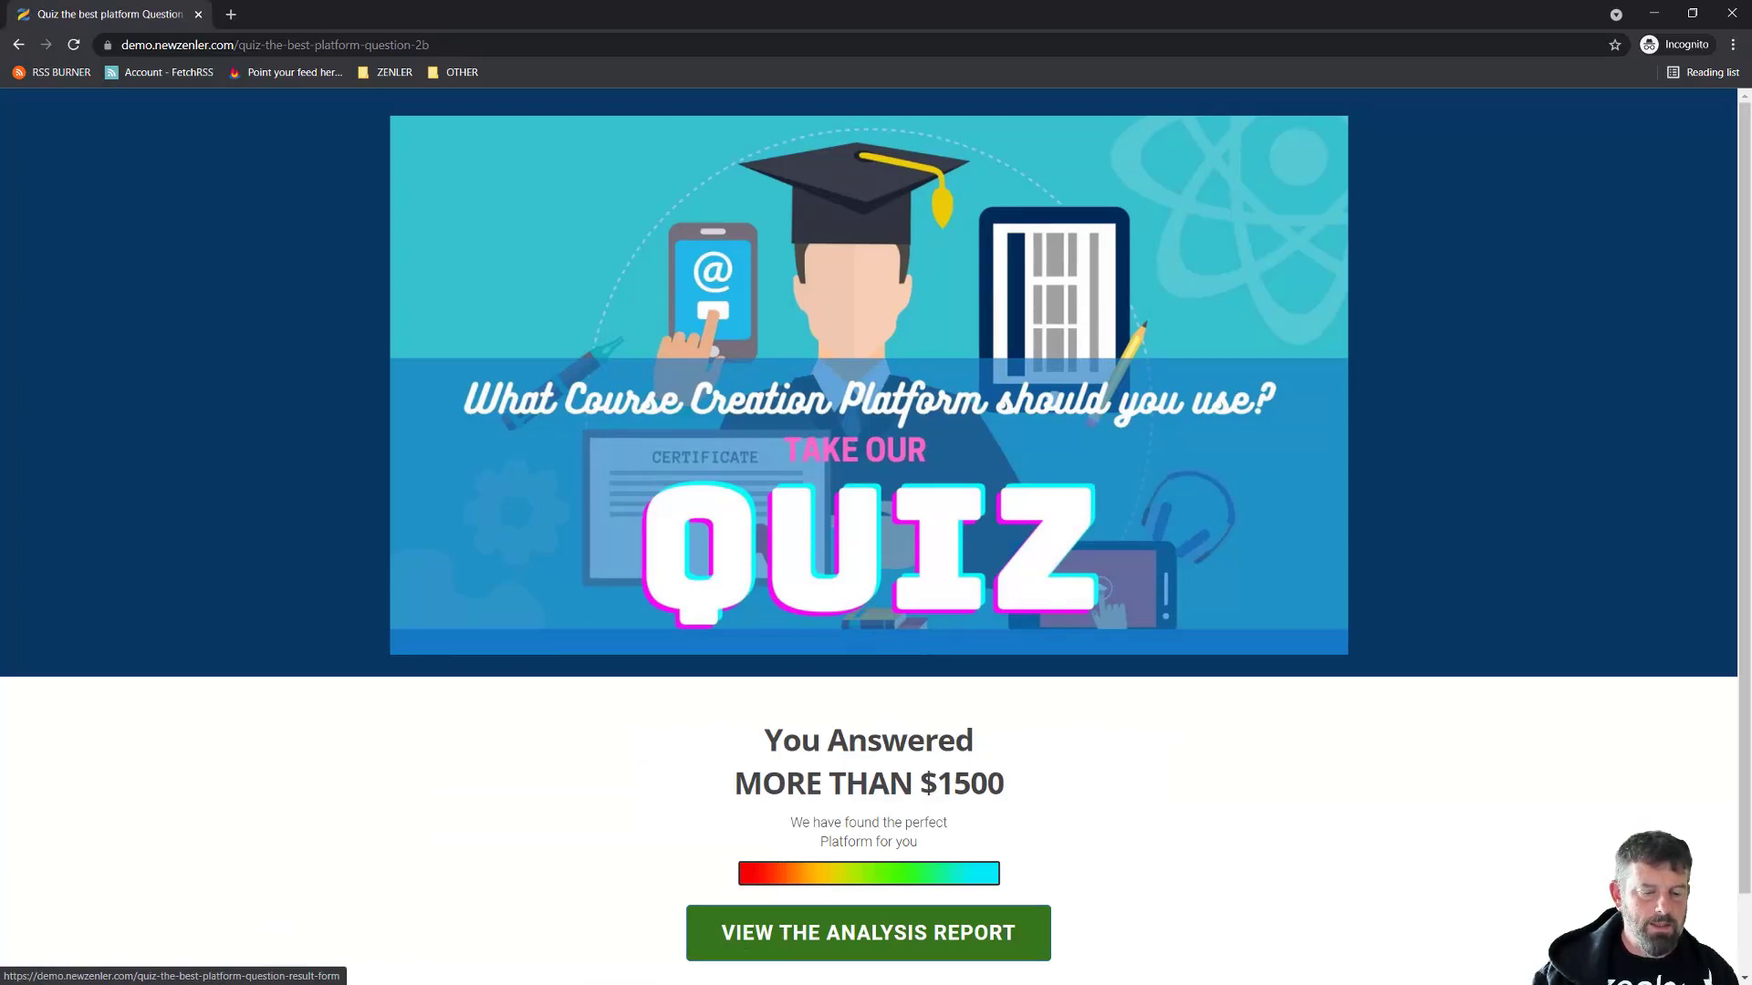
{"action": "left_click", "coordinate": [18, 44]}
{"action": "left_click", "coordinate": [1111, 800]}
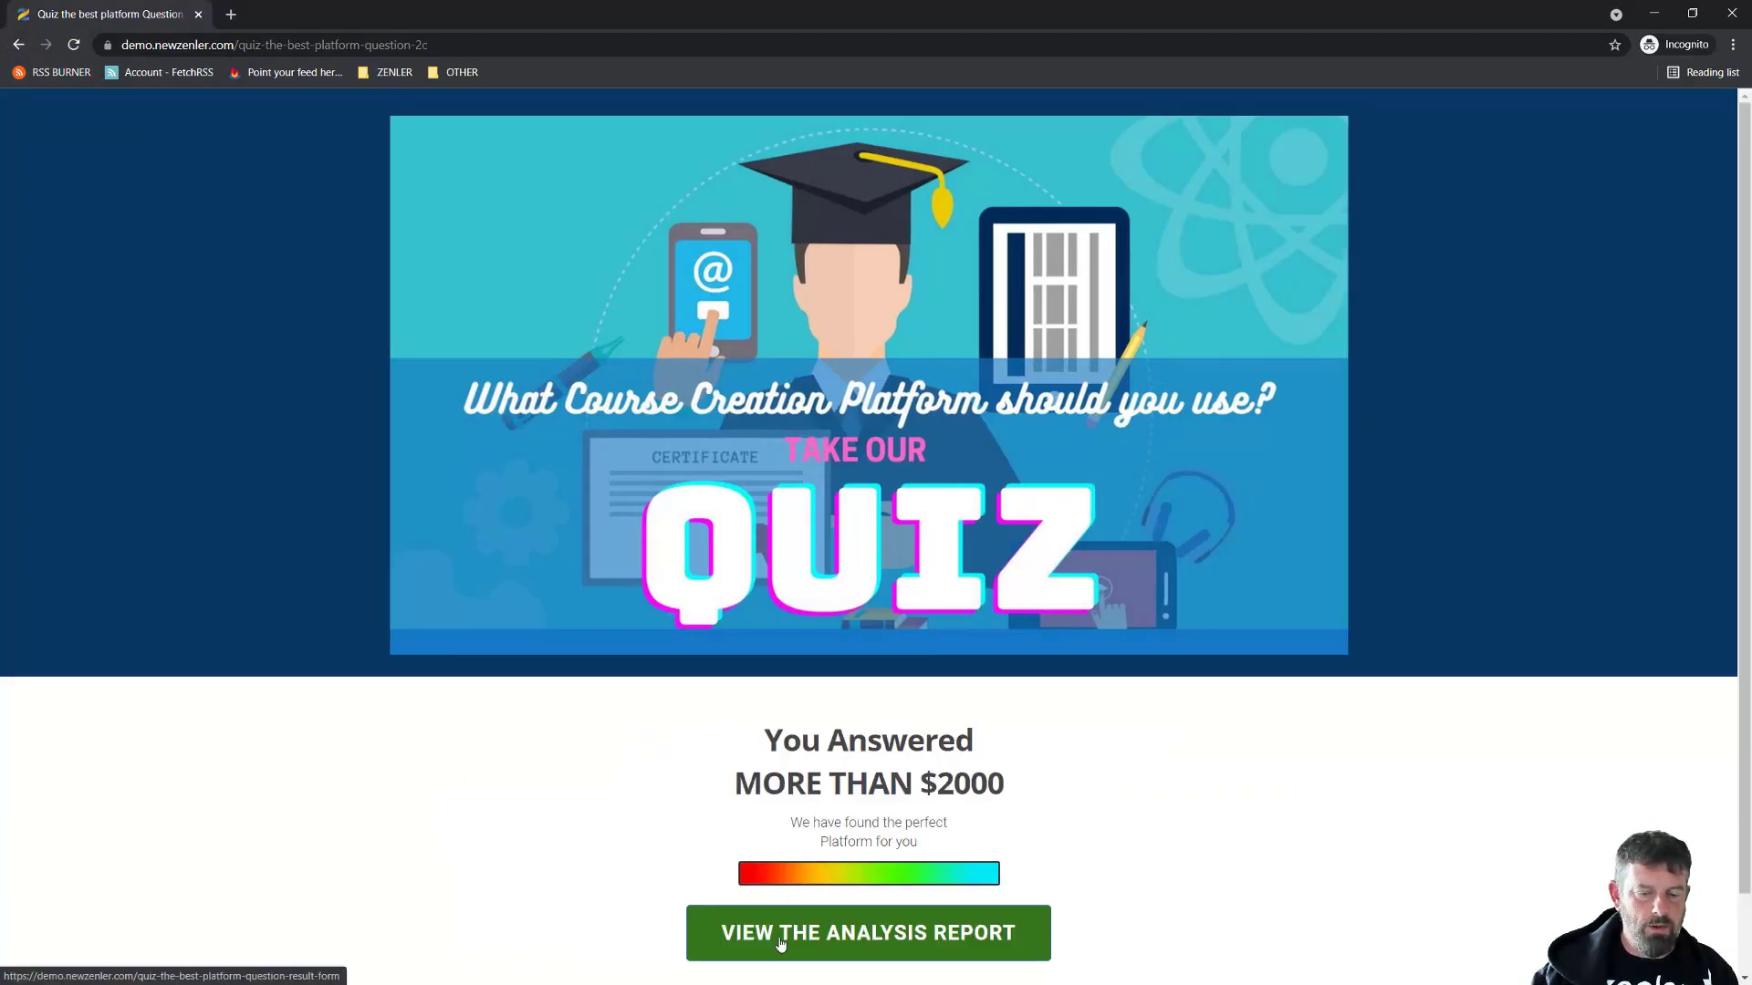
{"action": "left_click", "coordinate": [18, 44]}
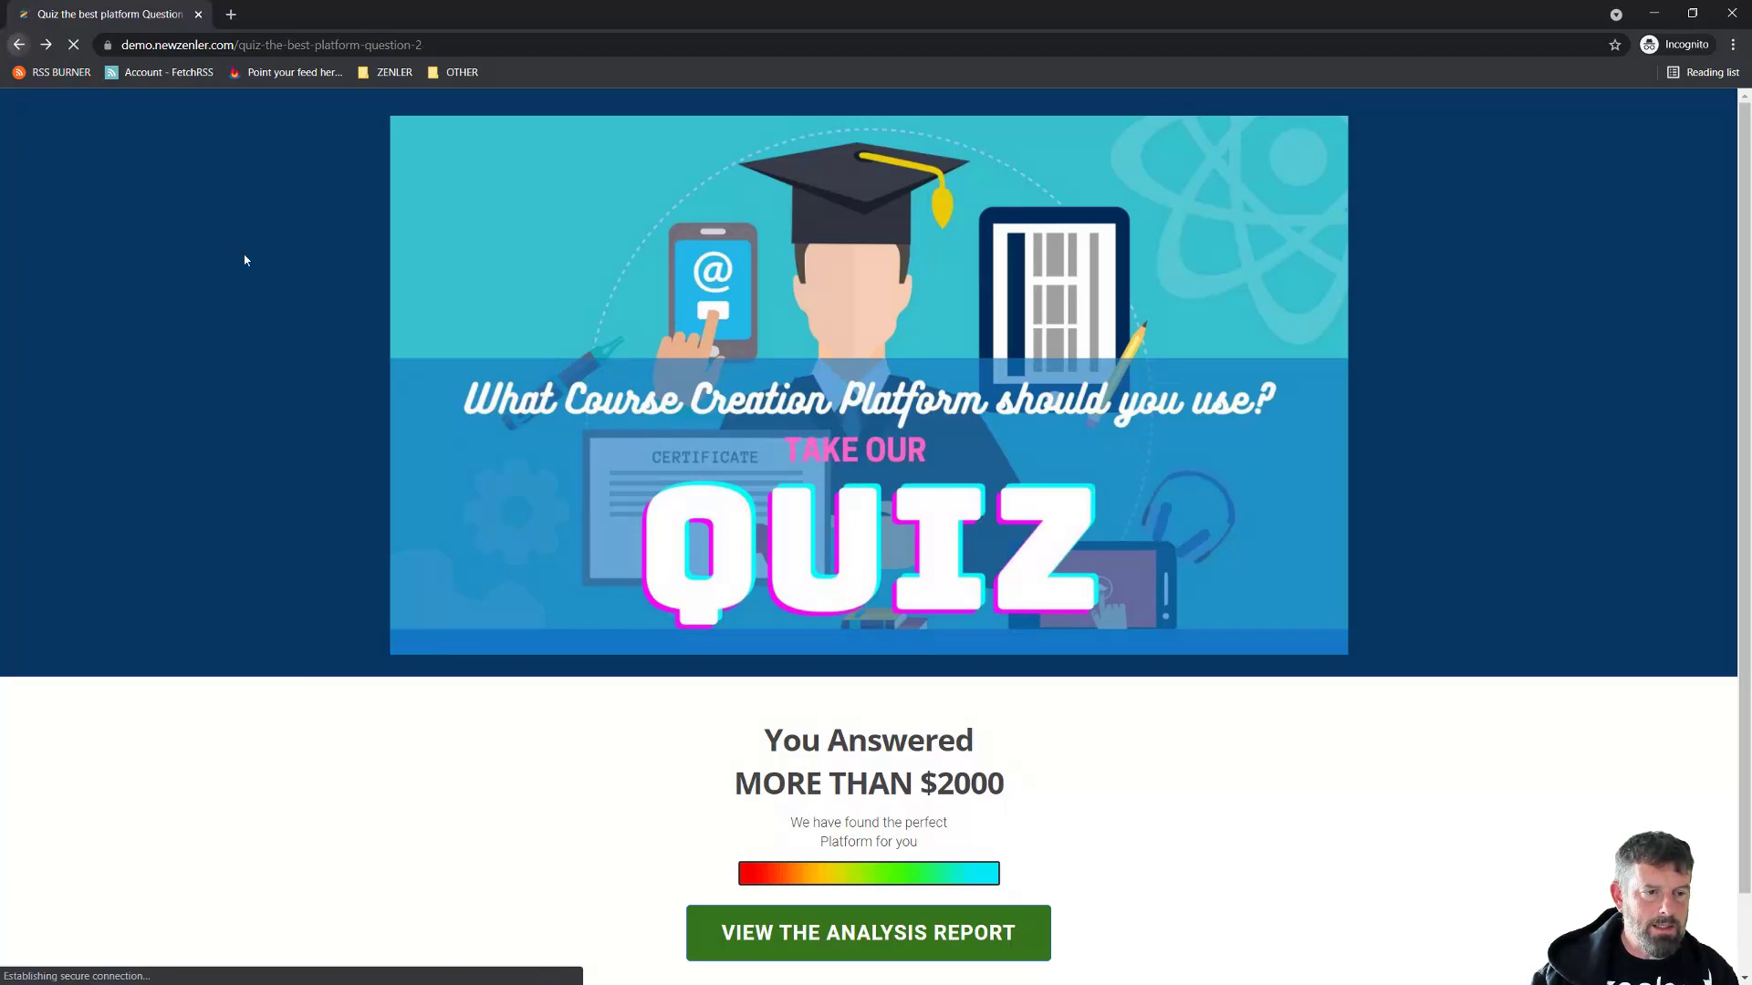
Answer Question 2 with "Less than $1000" and open the analysis report's result form
{"action": "left_click", "coordinate": [554, 803]}
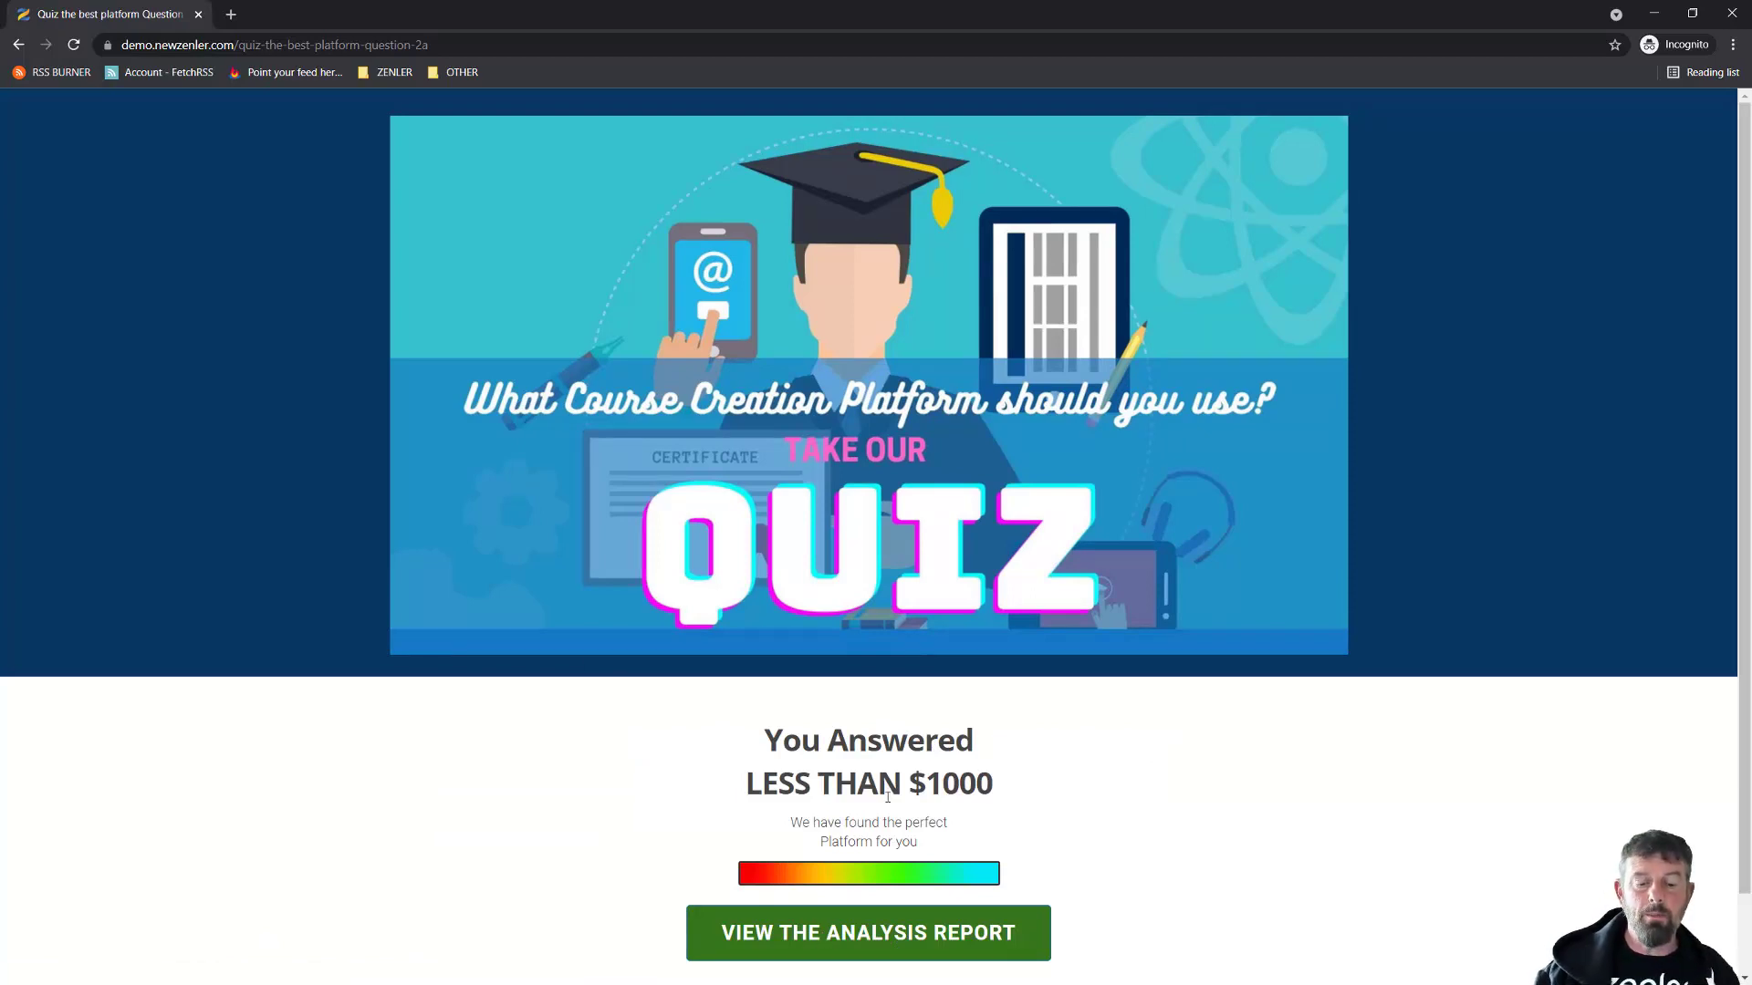
{"action": "left_click", "coordinate": [882, 934]}
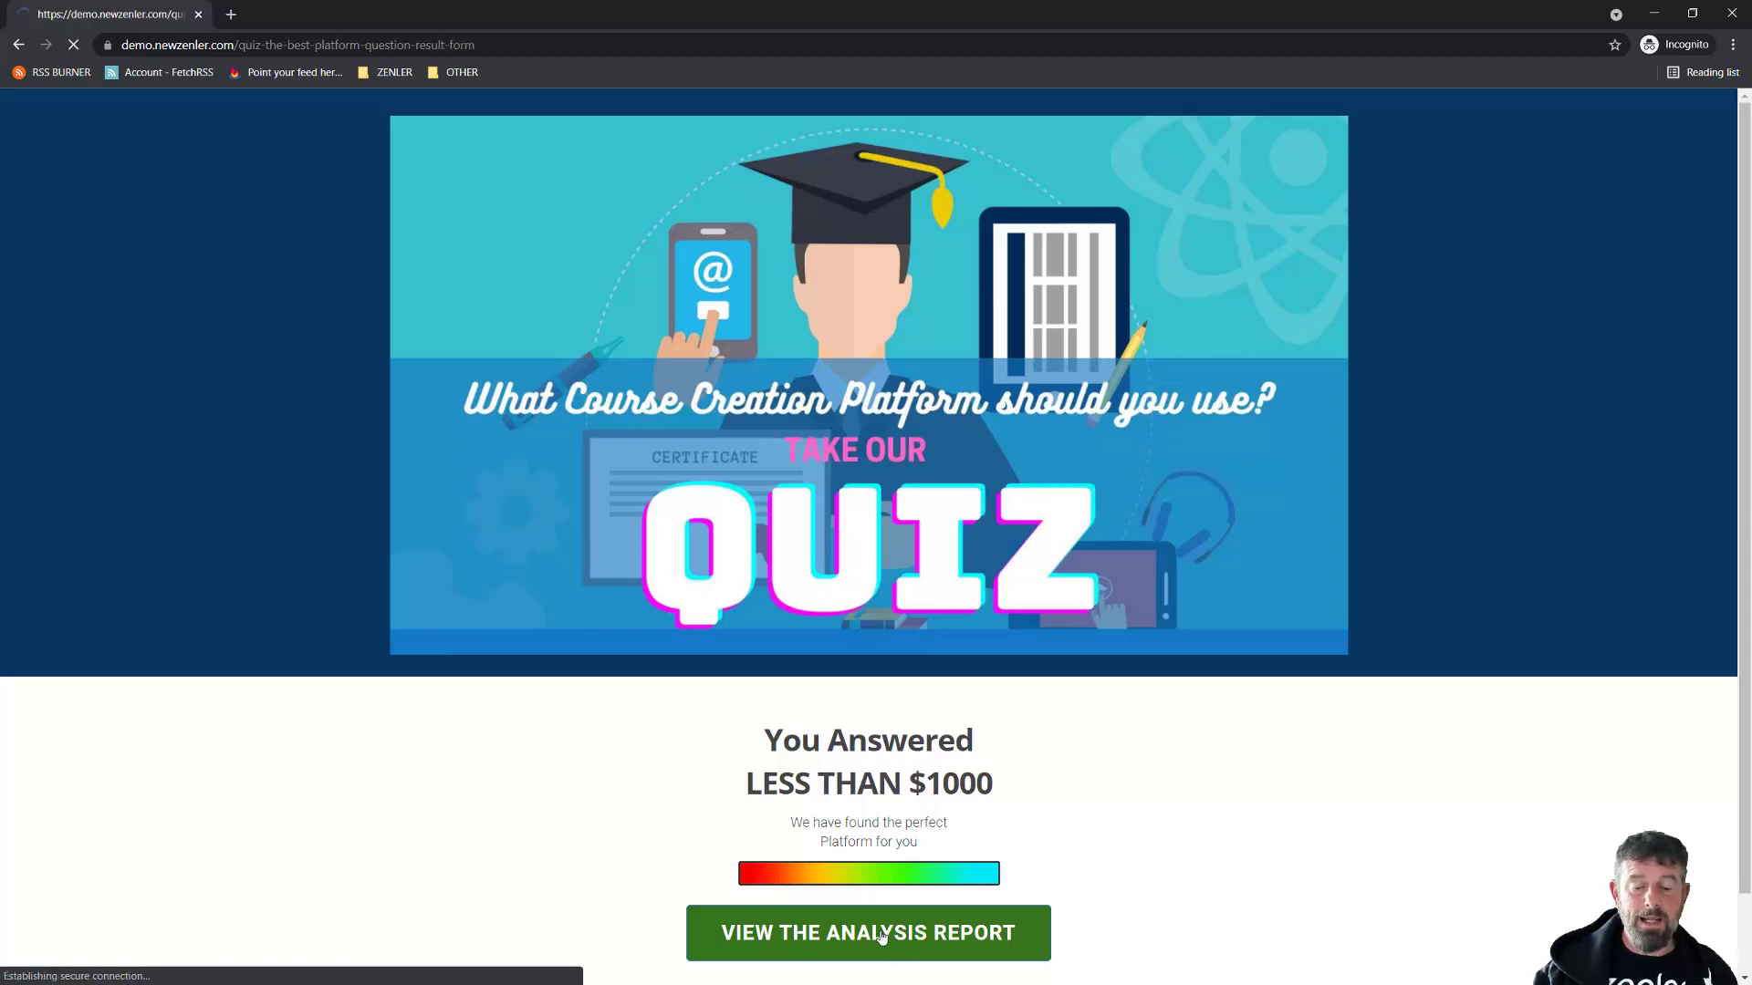
{"action": "scroll", "coordinate": [1336, 771], "scroll_direction": "down", "scroll_amount": 2}
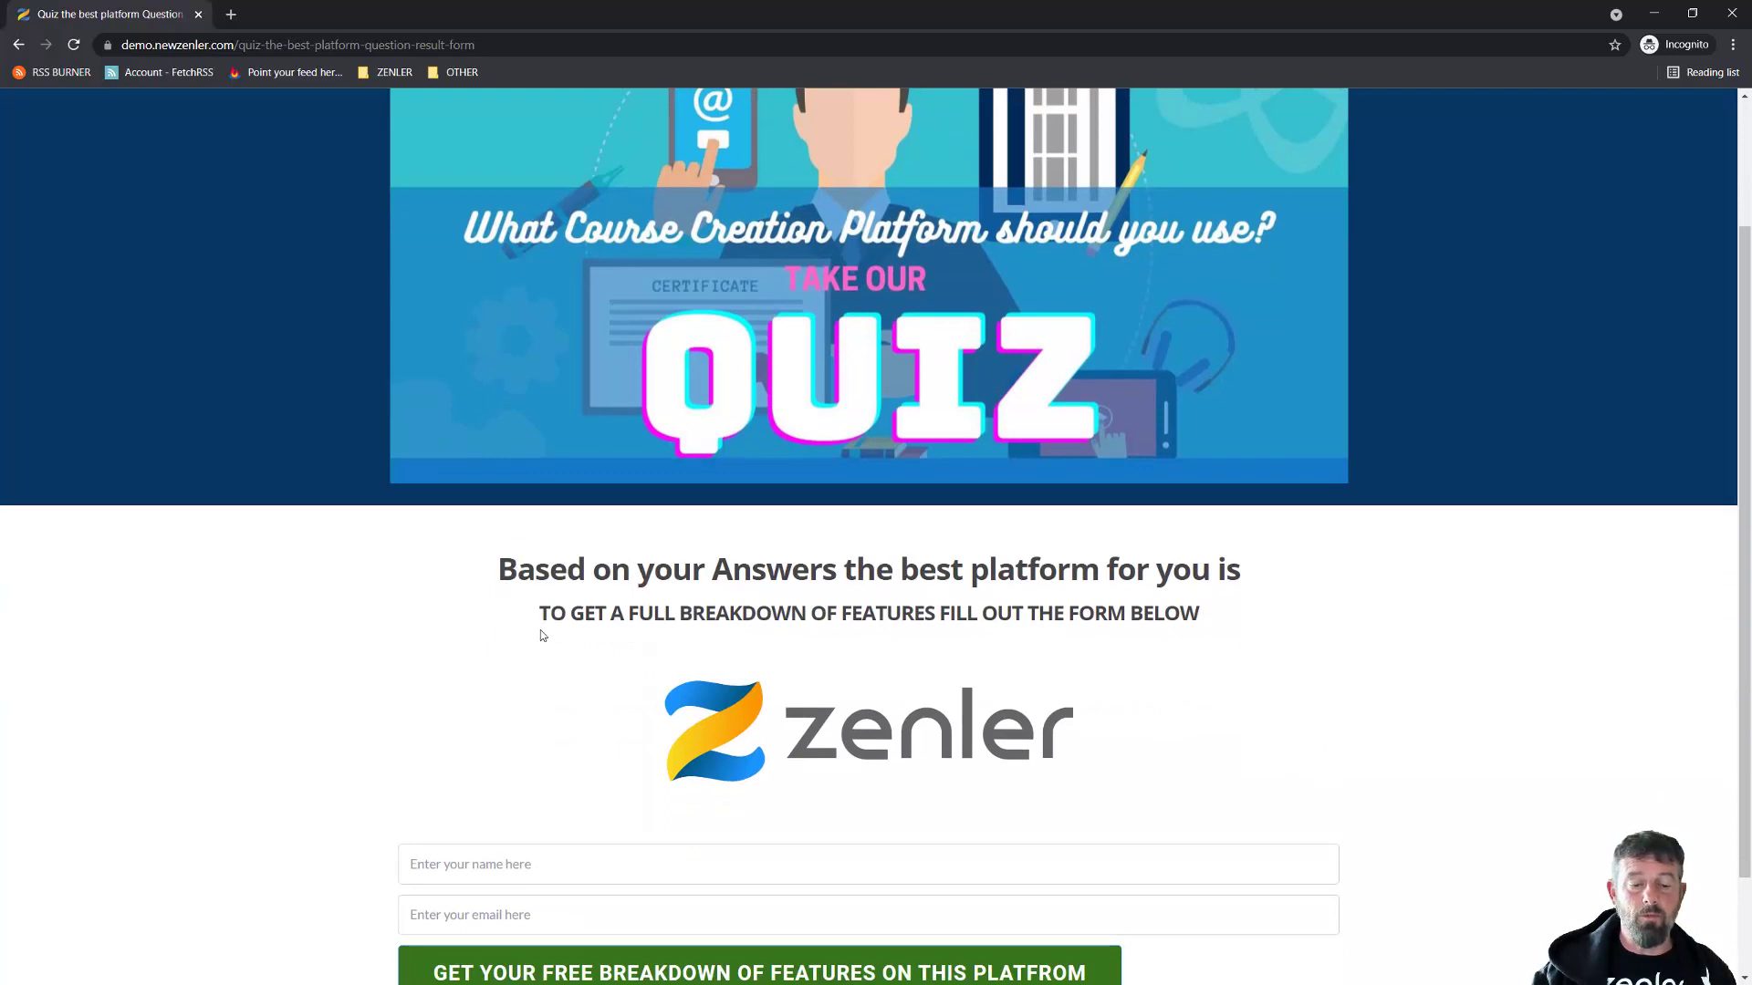
{"action": "scroll", "coordinate": [1327, 723], "scroll_direction": "down", "scroll_amount": 2}
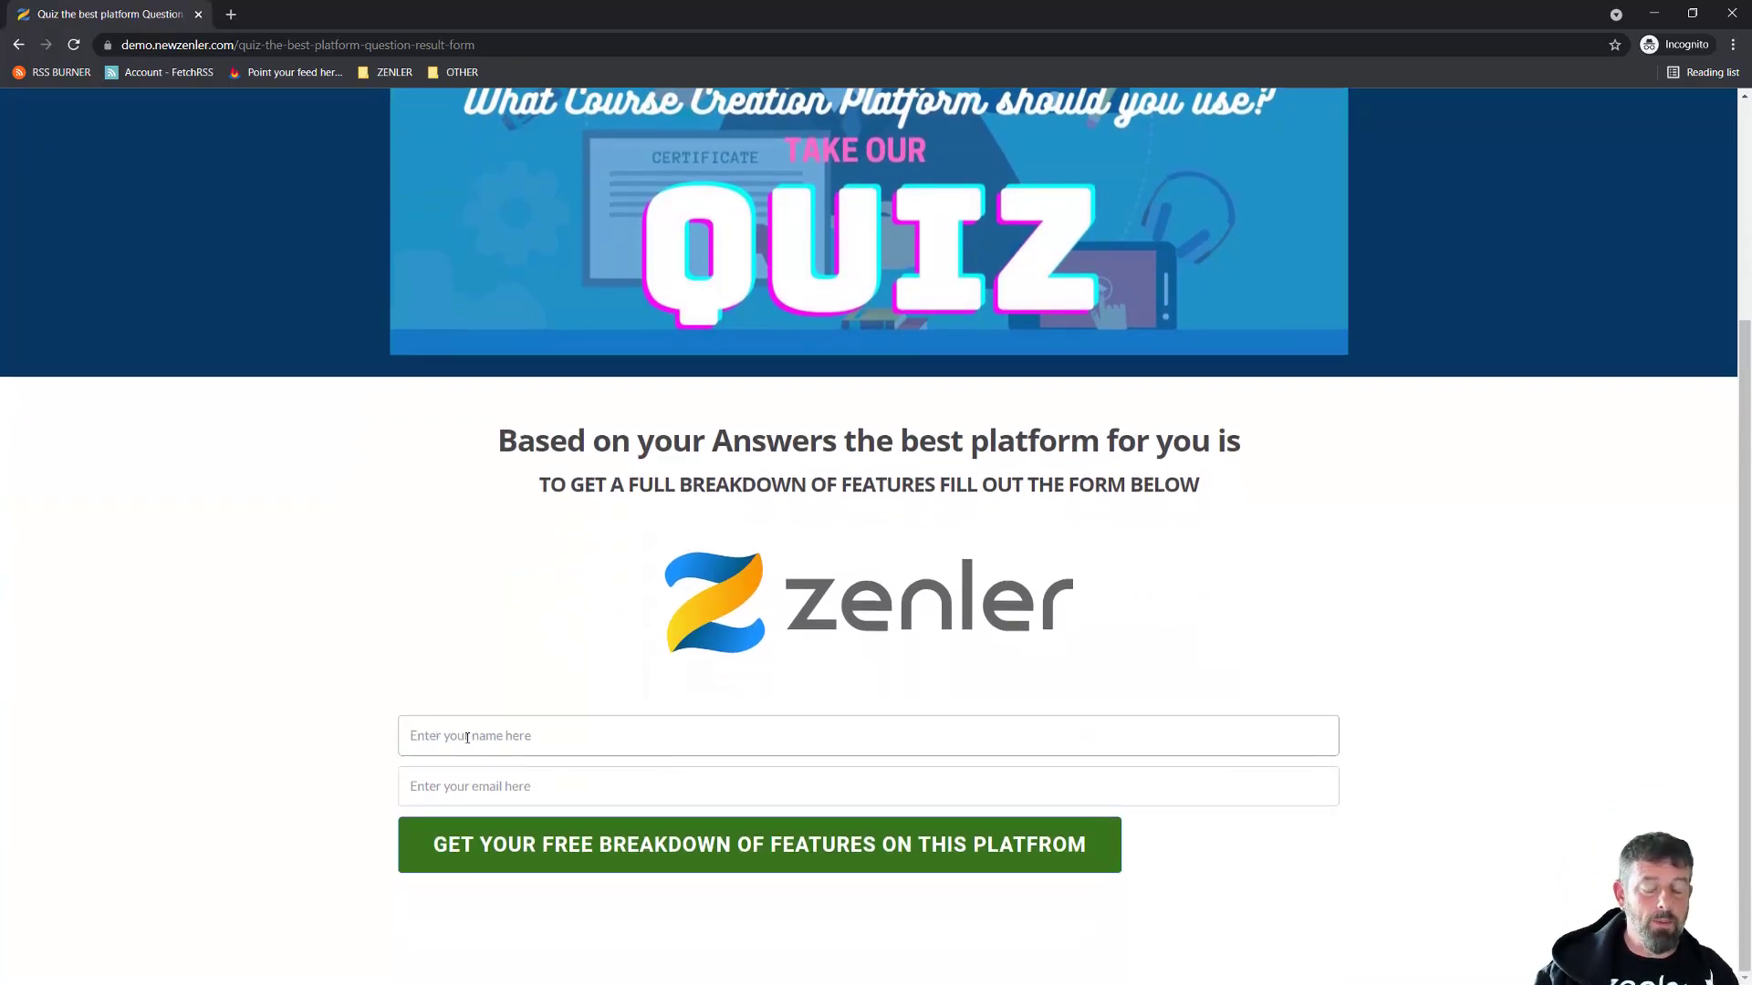
Fill in the result form with the name TESTER and the contact's e-mail, and submit it for the free feature breakdown
{"action": "left_click", "coordinate": [471, 738]}
{"action": "type", "text": "TESTER"}
{"action": "left_click", "coordinate": [462, 786]}
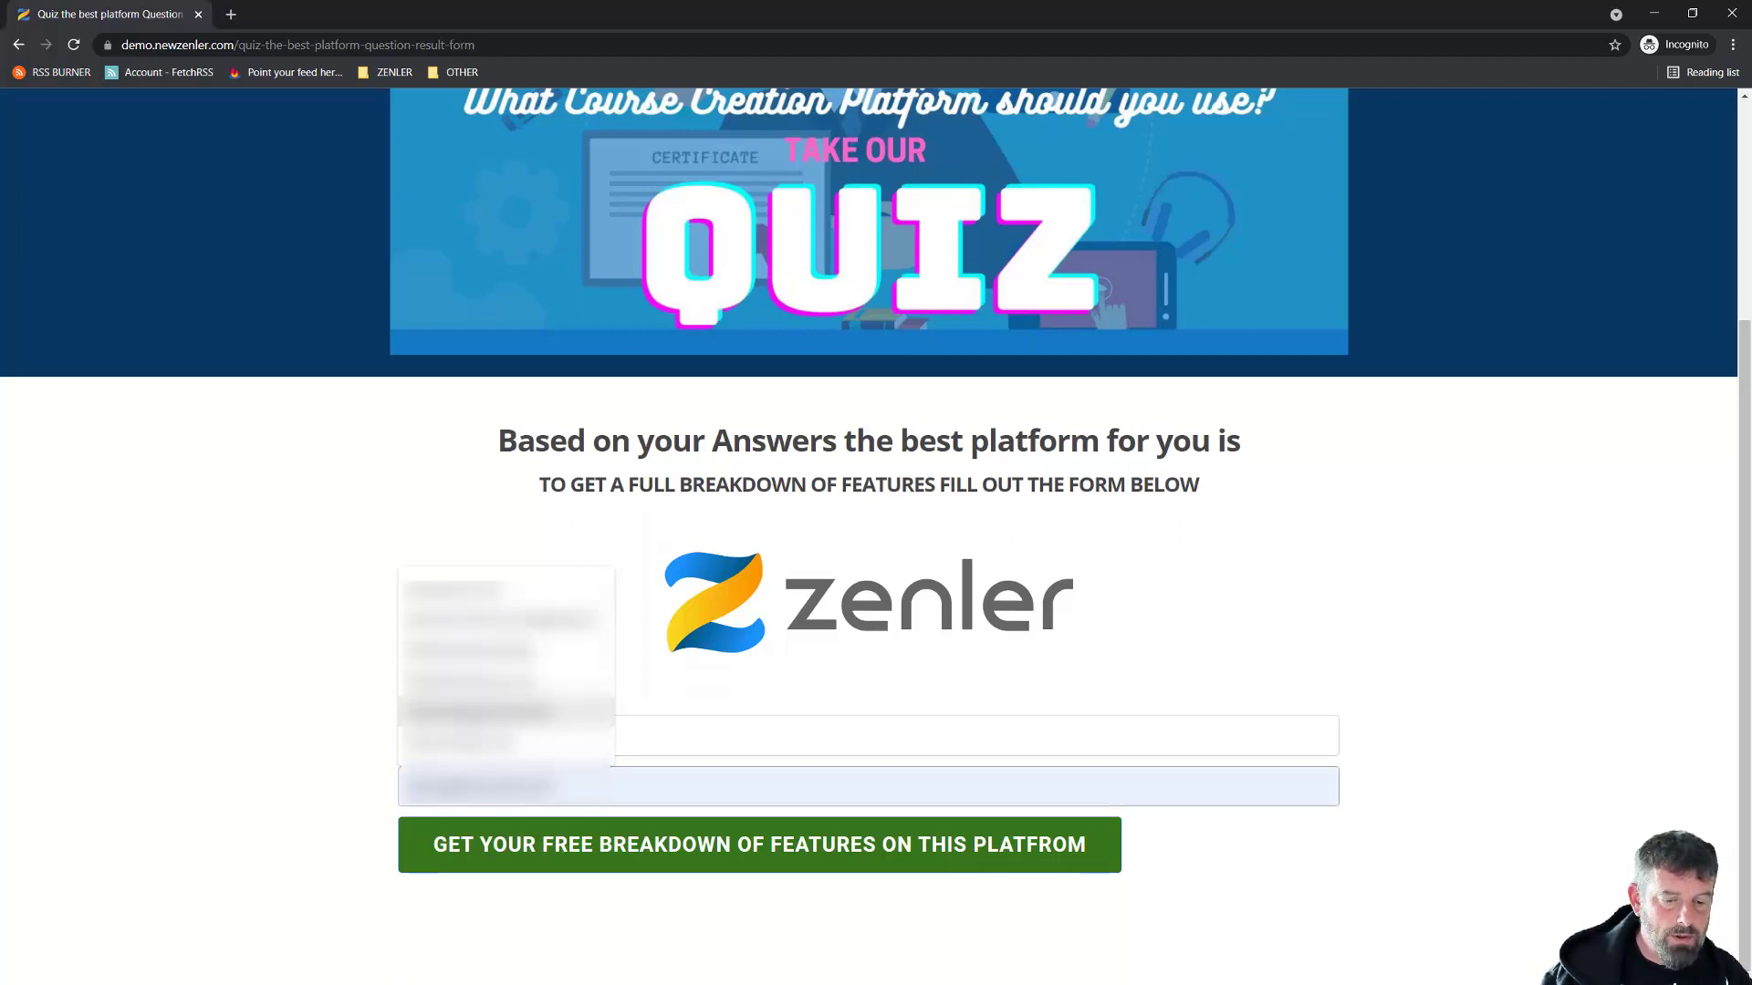
{"action": "left_click", "coordinate": [548, 620]}
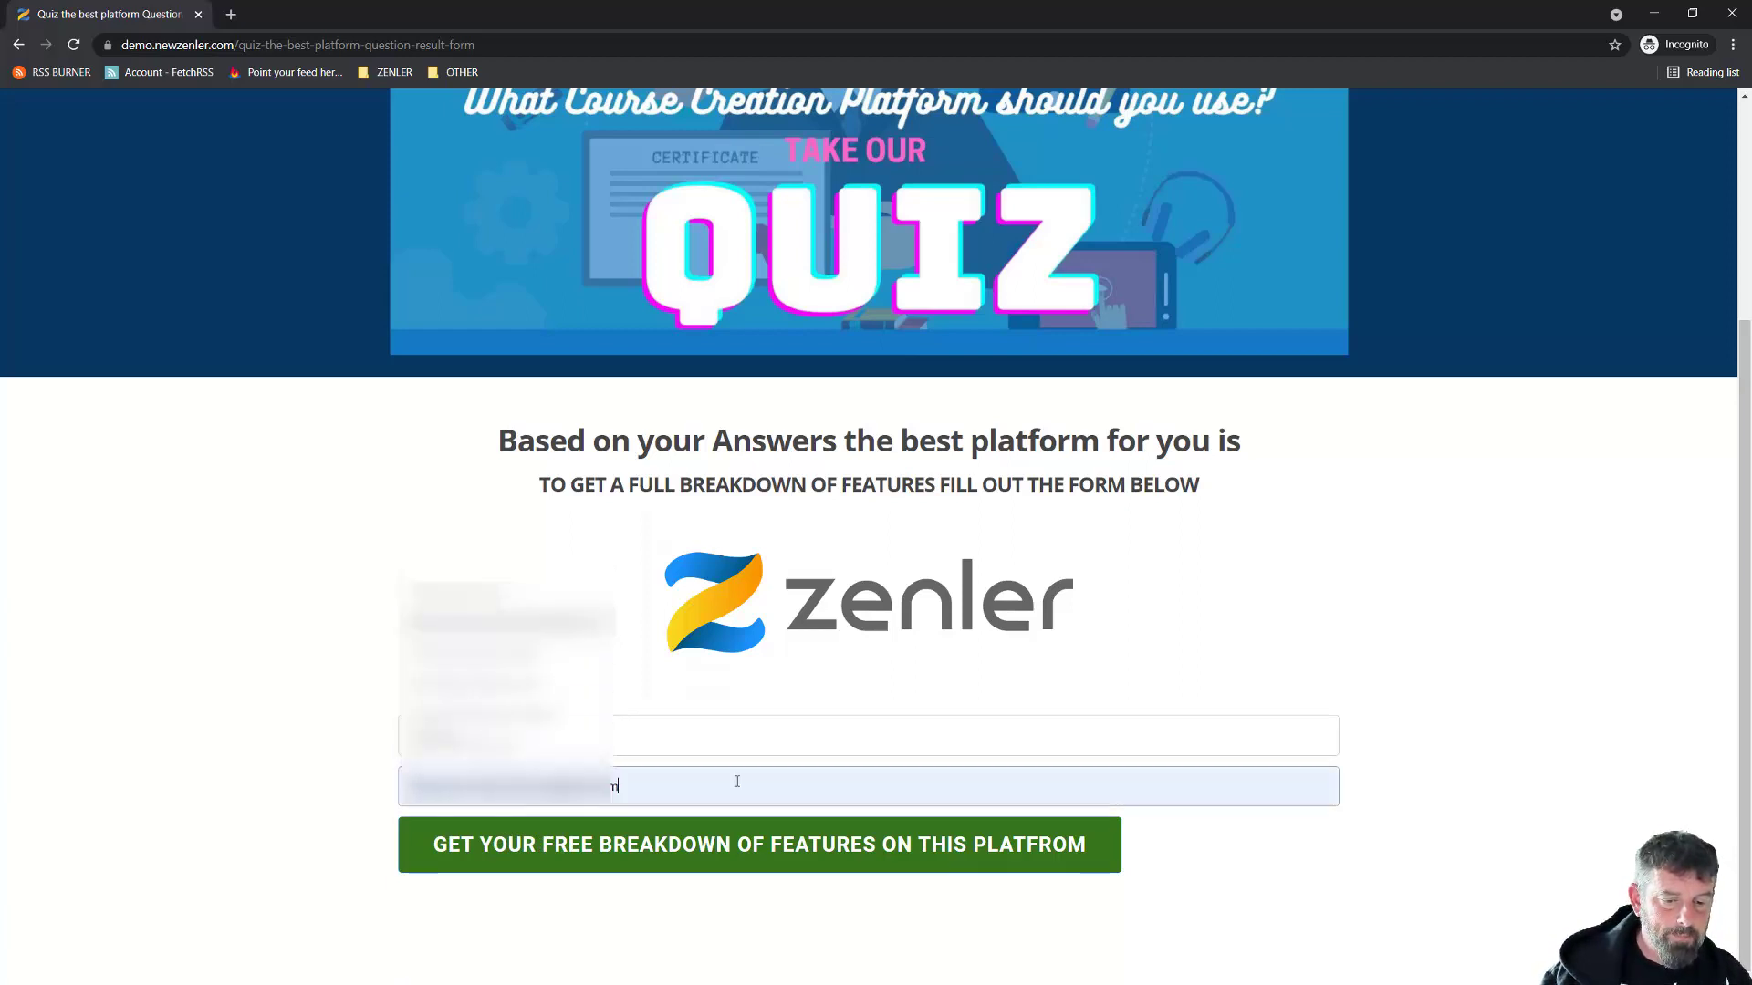
{"action": "left_click", "coordinate": [725, 851]}
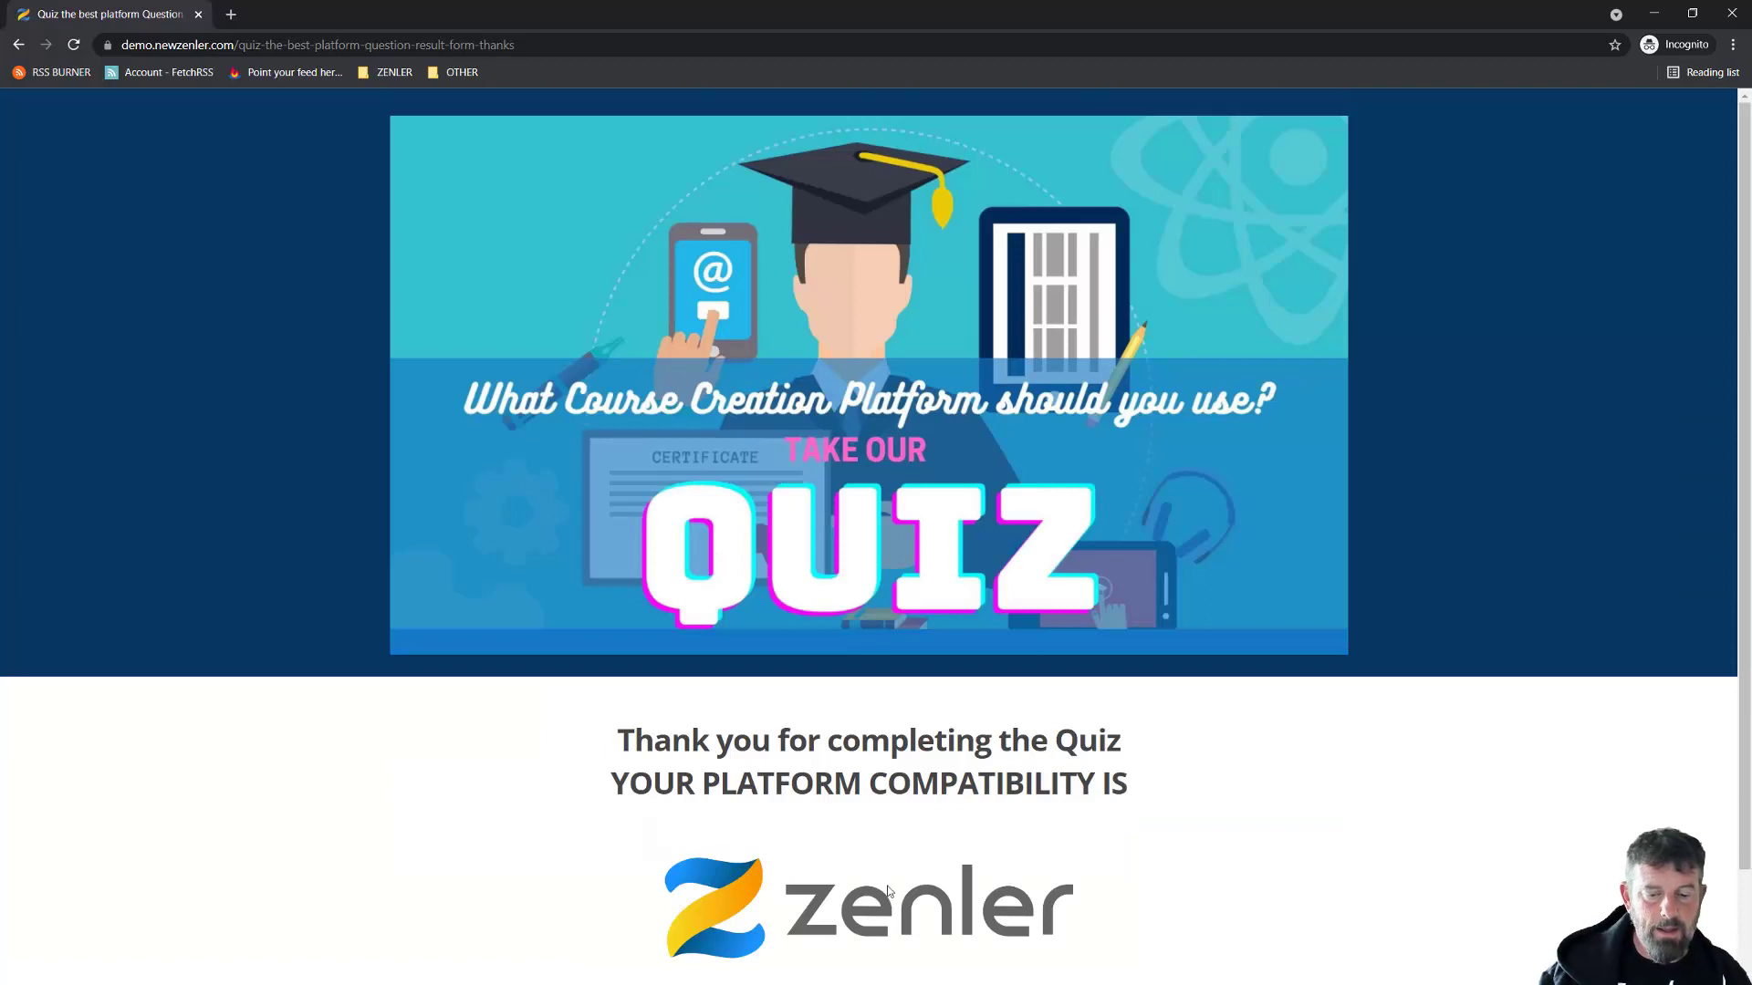
Review the completion message and platform compatibility result on the quiz's thank-you page
{"action": "scroll", "coordinate": [888, 892], "scroll_direction": "down", "scroll_amount": 1}
{"action": "left_click_drag", "start_coordinate": [617, 621], "coordinate": [1128, 670]}
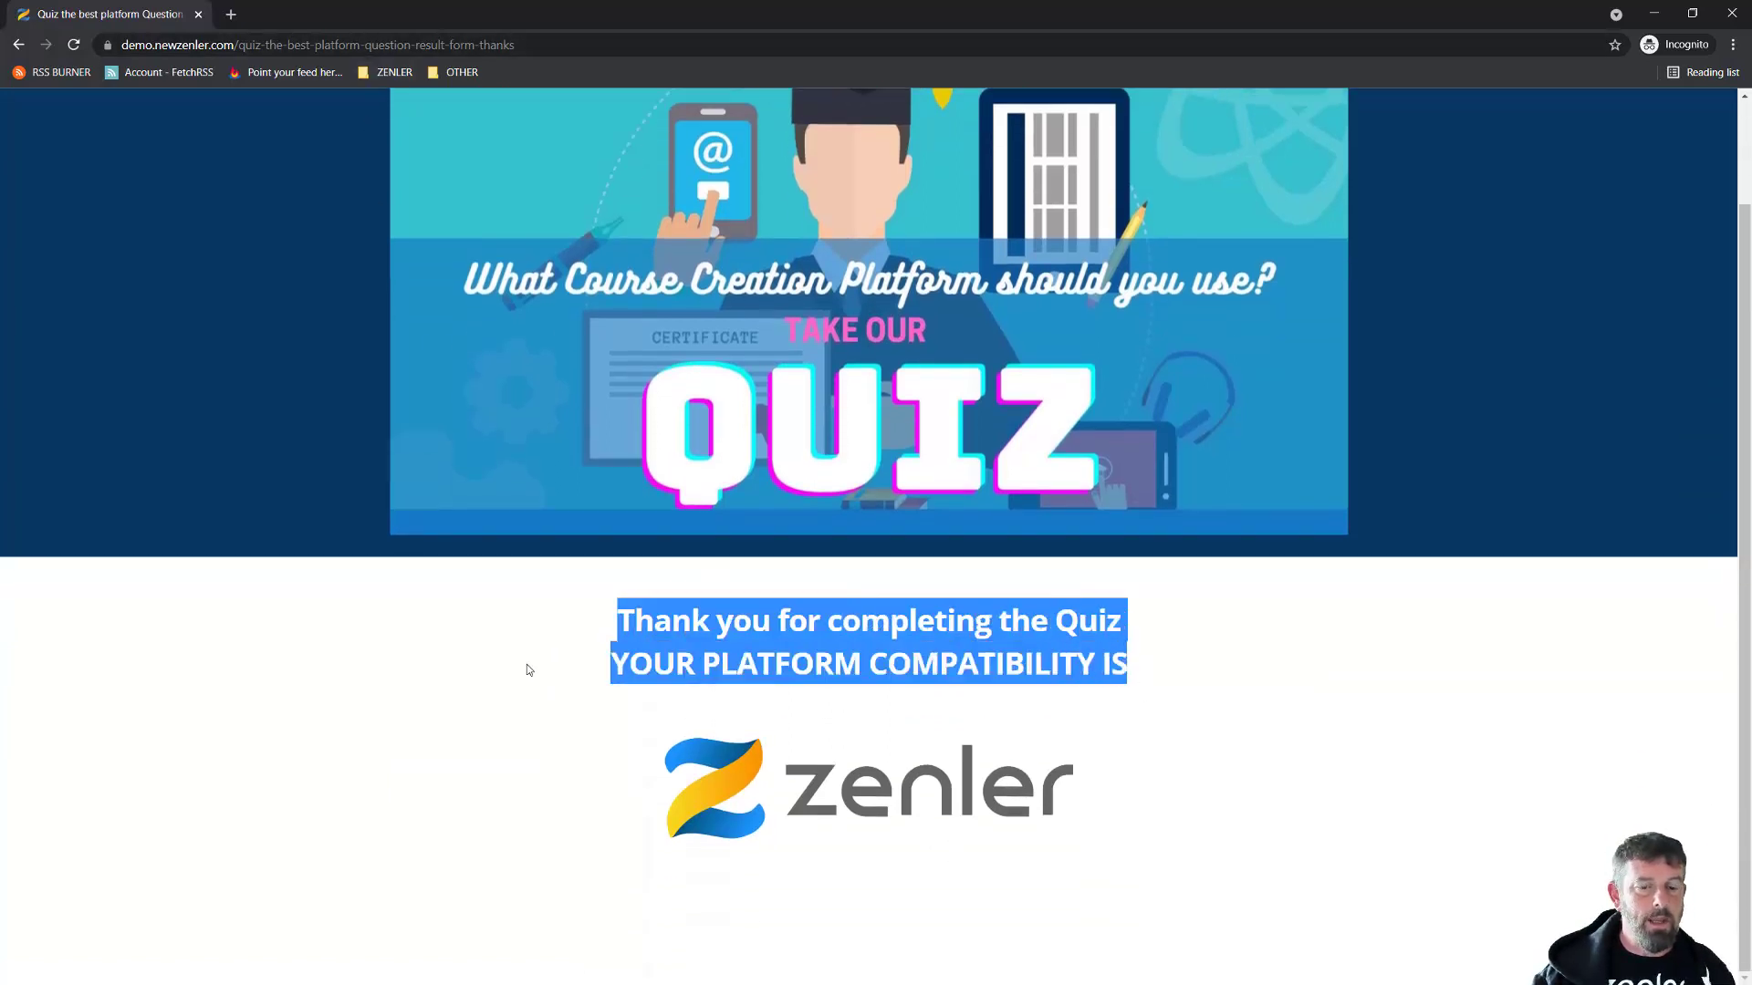
{"action": "left_click", "coordinate": [1328, 760]}
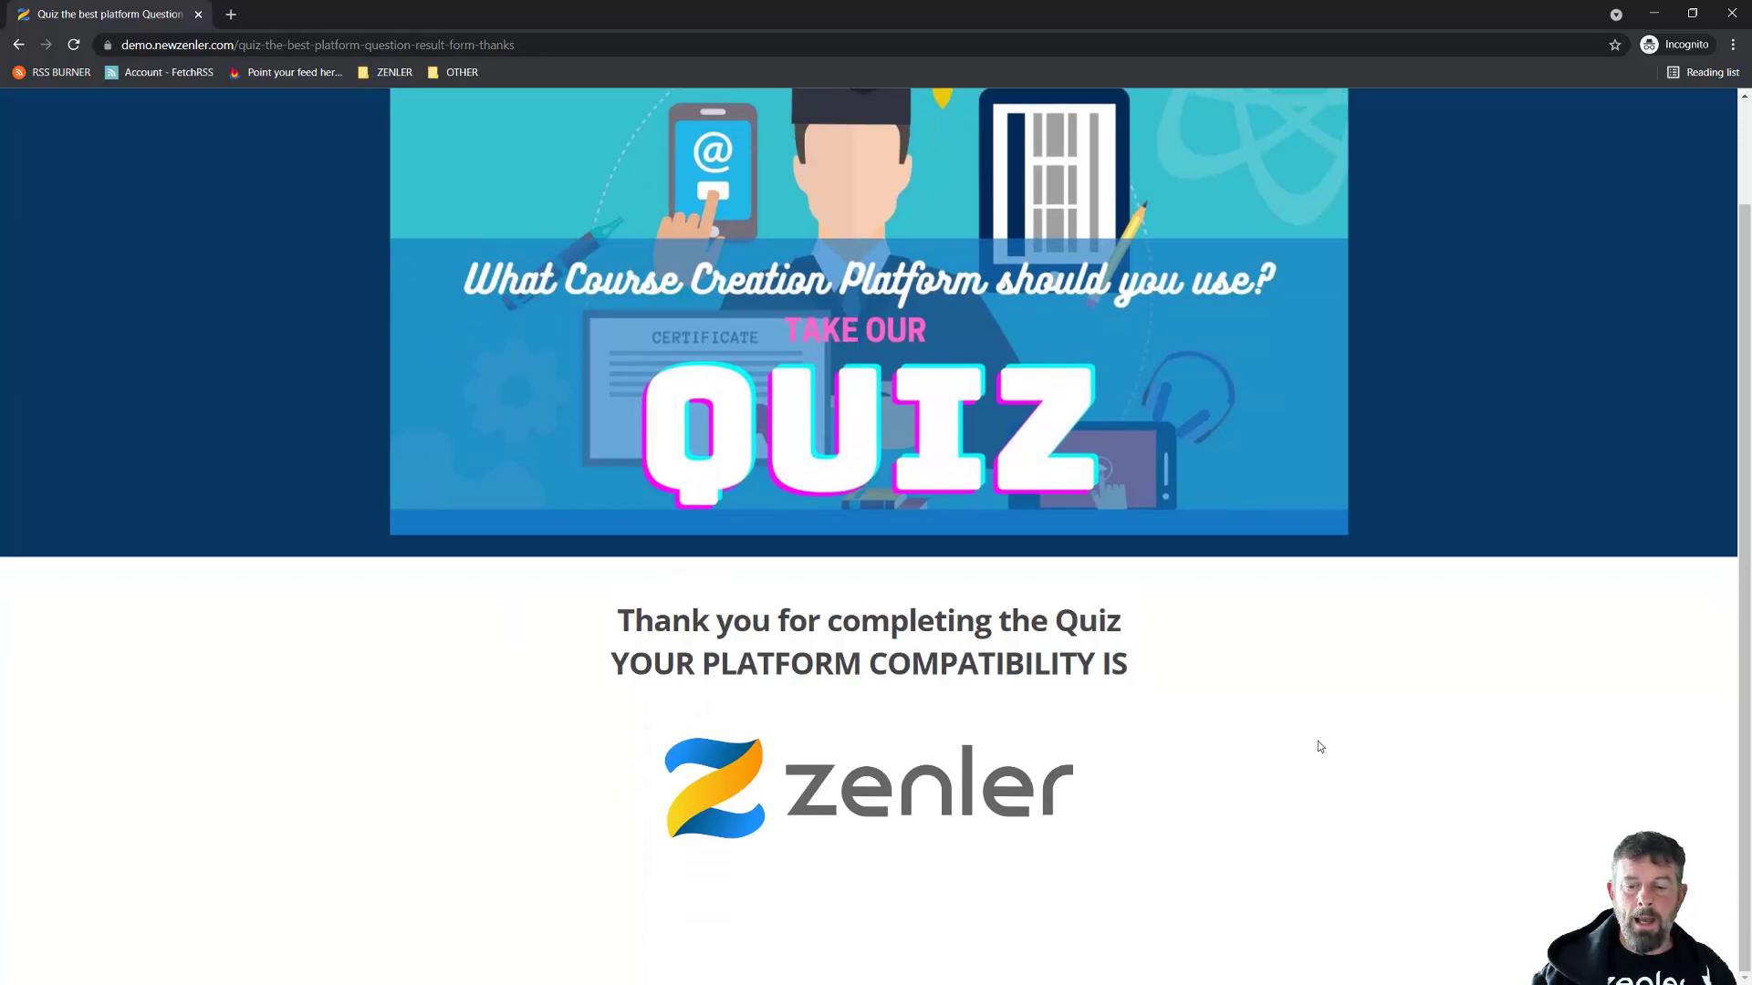
Return to the site admin, list all people and check the TESTER entry's name, e-mail and tag
{"action": "left_click", "coordinate": [1656, 15]}
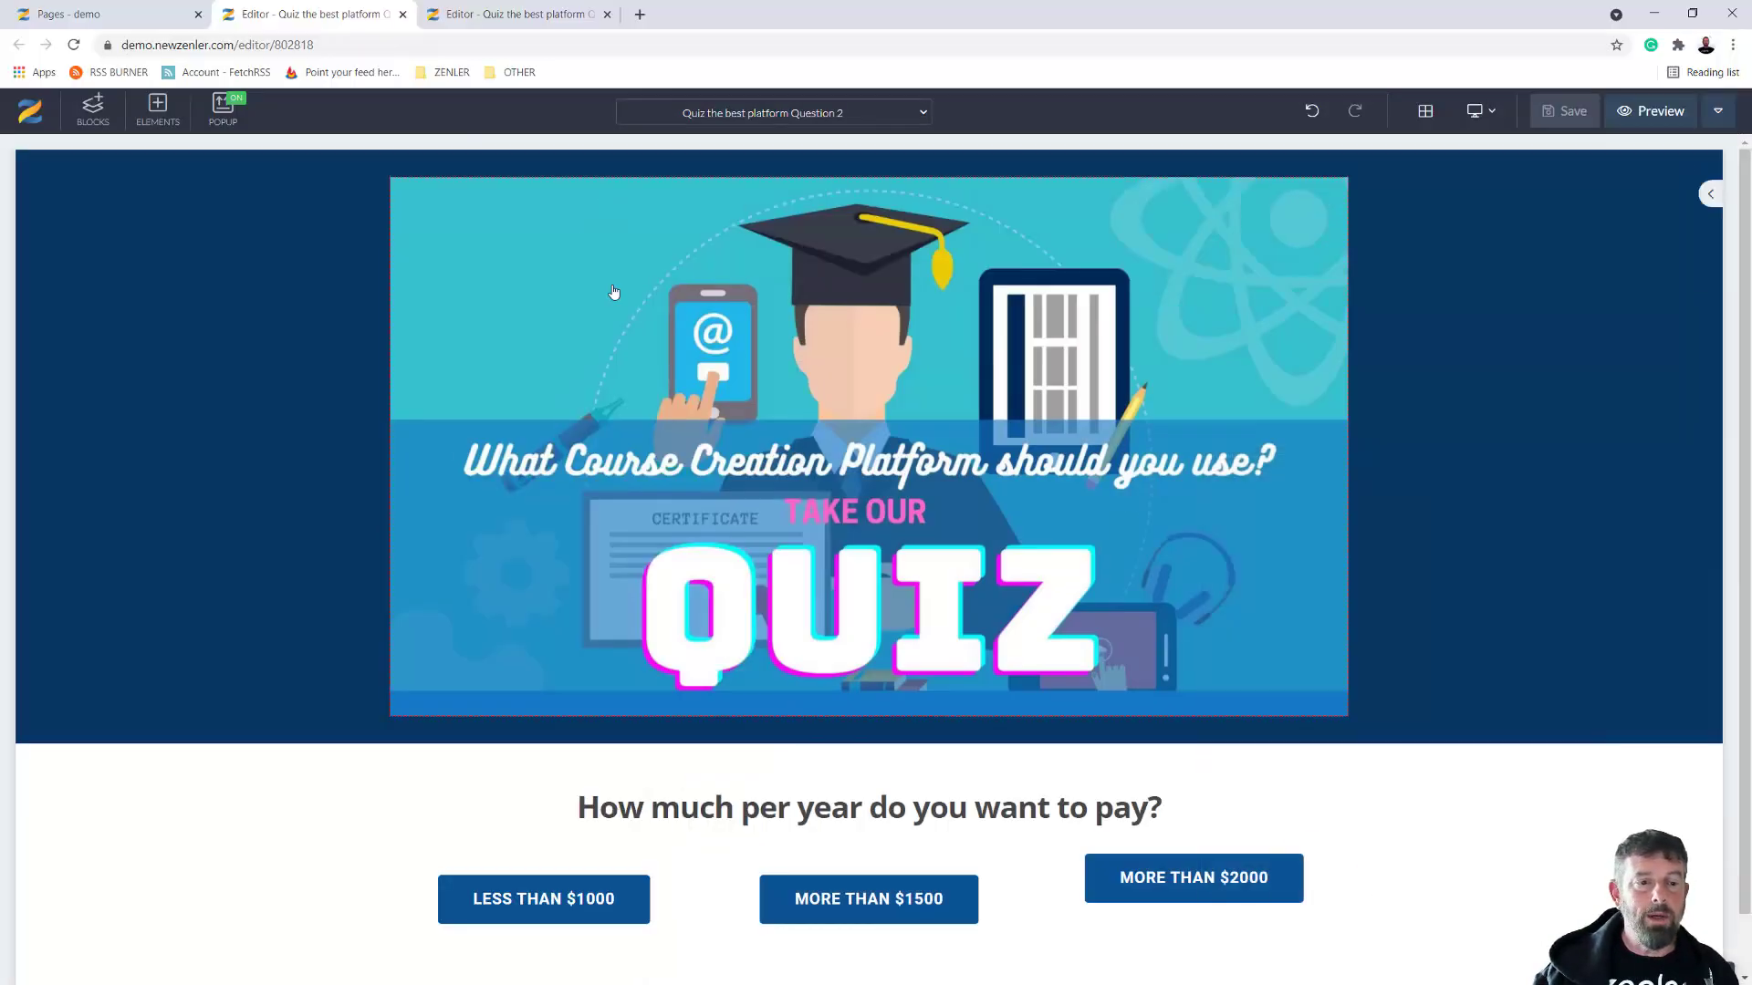
{"action": "left_click", "coordinate": [96, 17]}
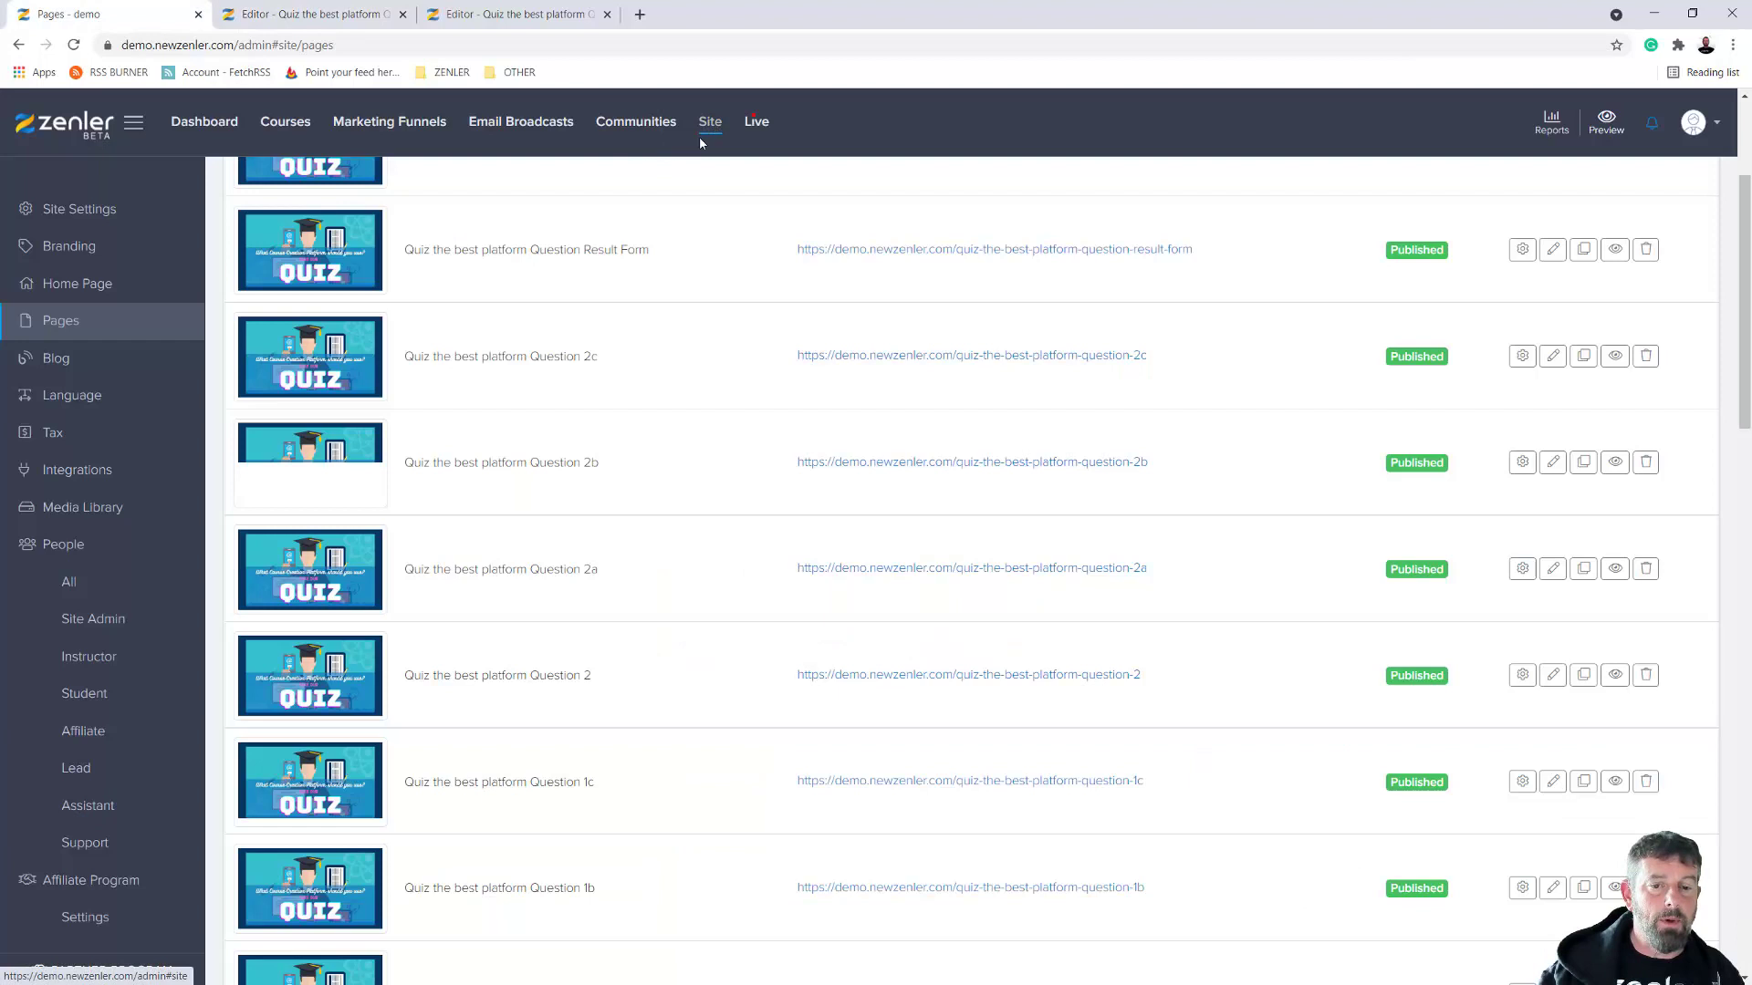
{"action": "left_click", "coordinate": [97, 588]}
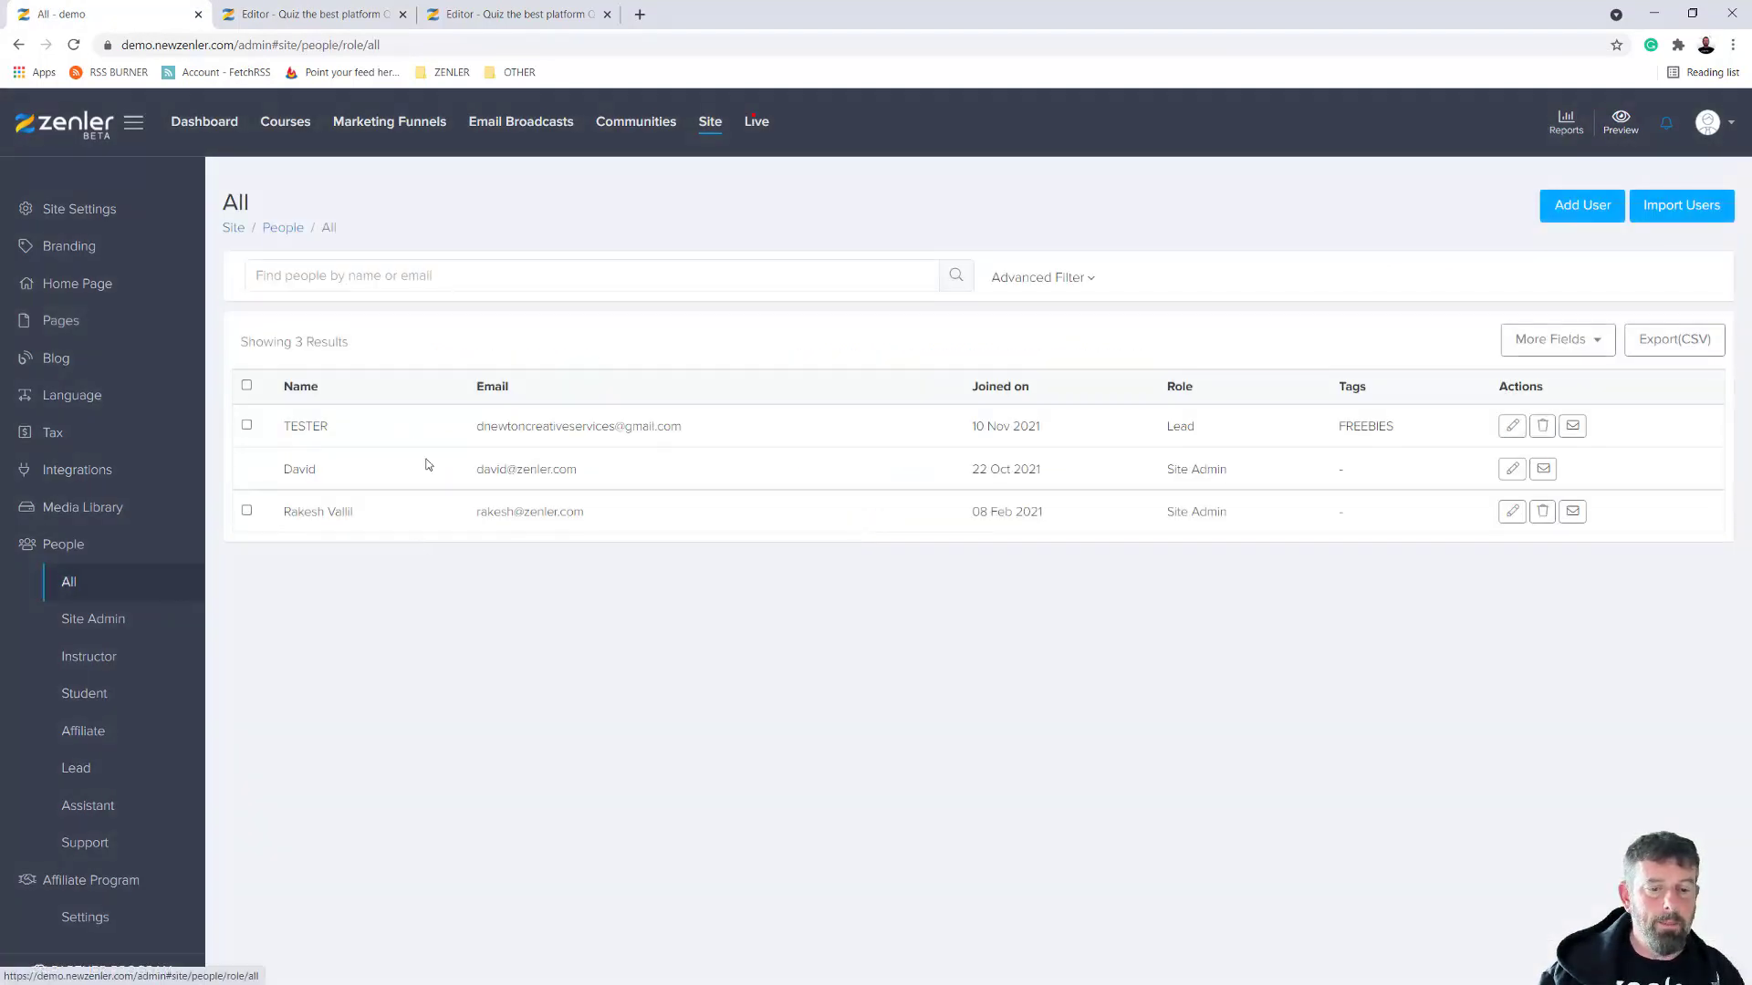
{"action": "left_click_drag", "start_coordinate": [298, 426], "coordinate": [367, 429]}
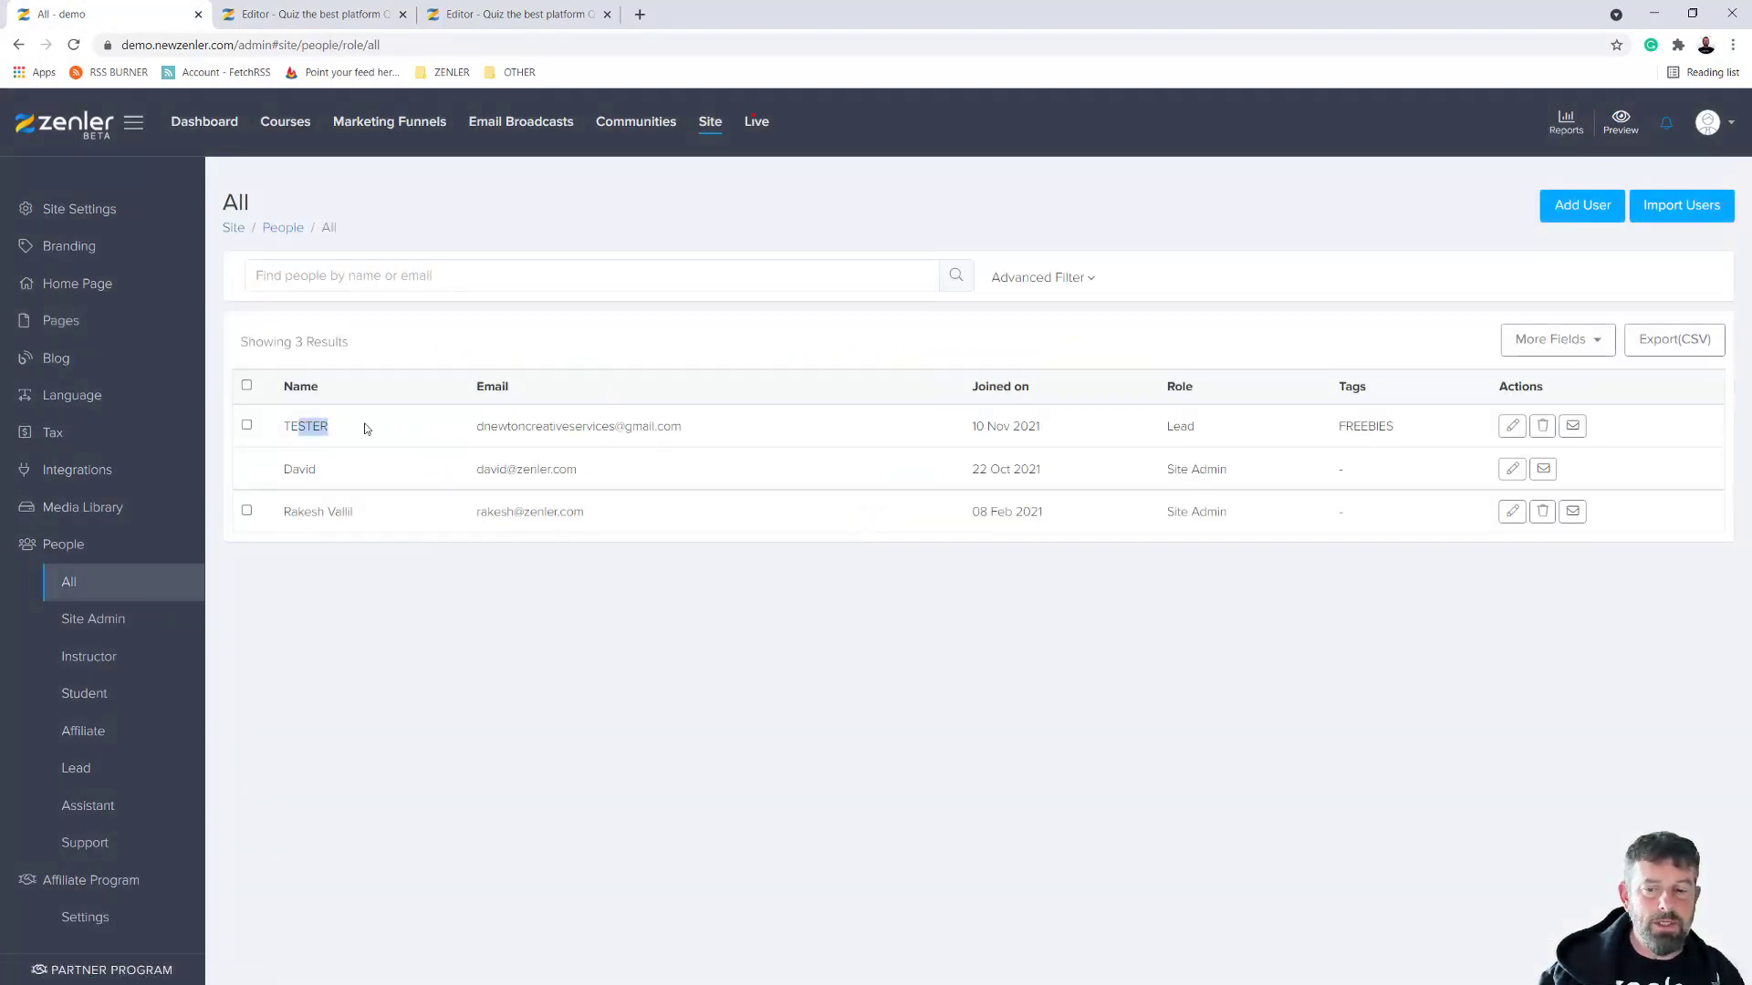
{"action": "double_click", "coordinate": [1378, 427]}
{"action": "left_click_drag", "start_coordinate": [708, 426], "coordinate": [438, 426]}
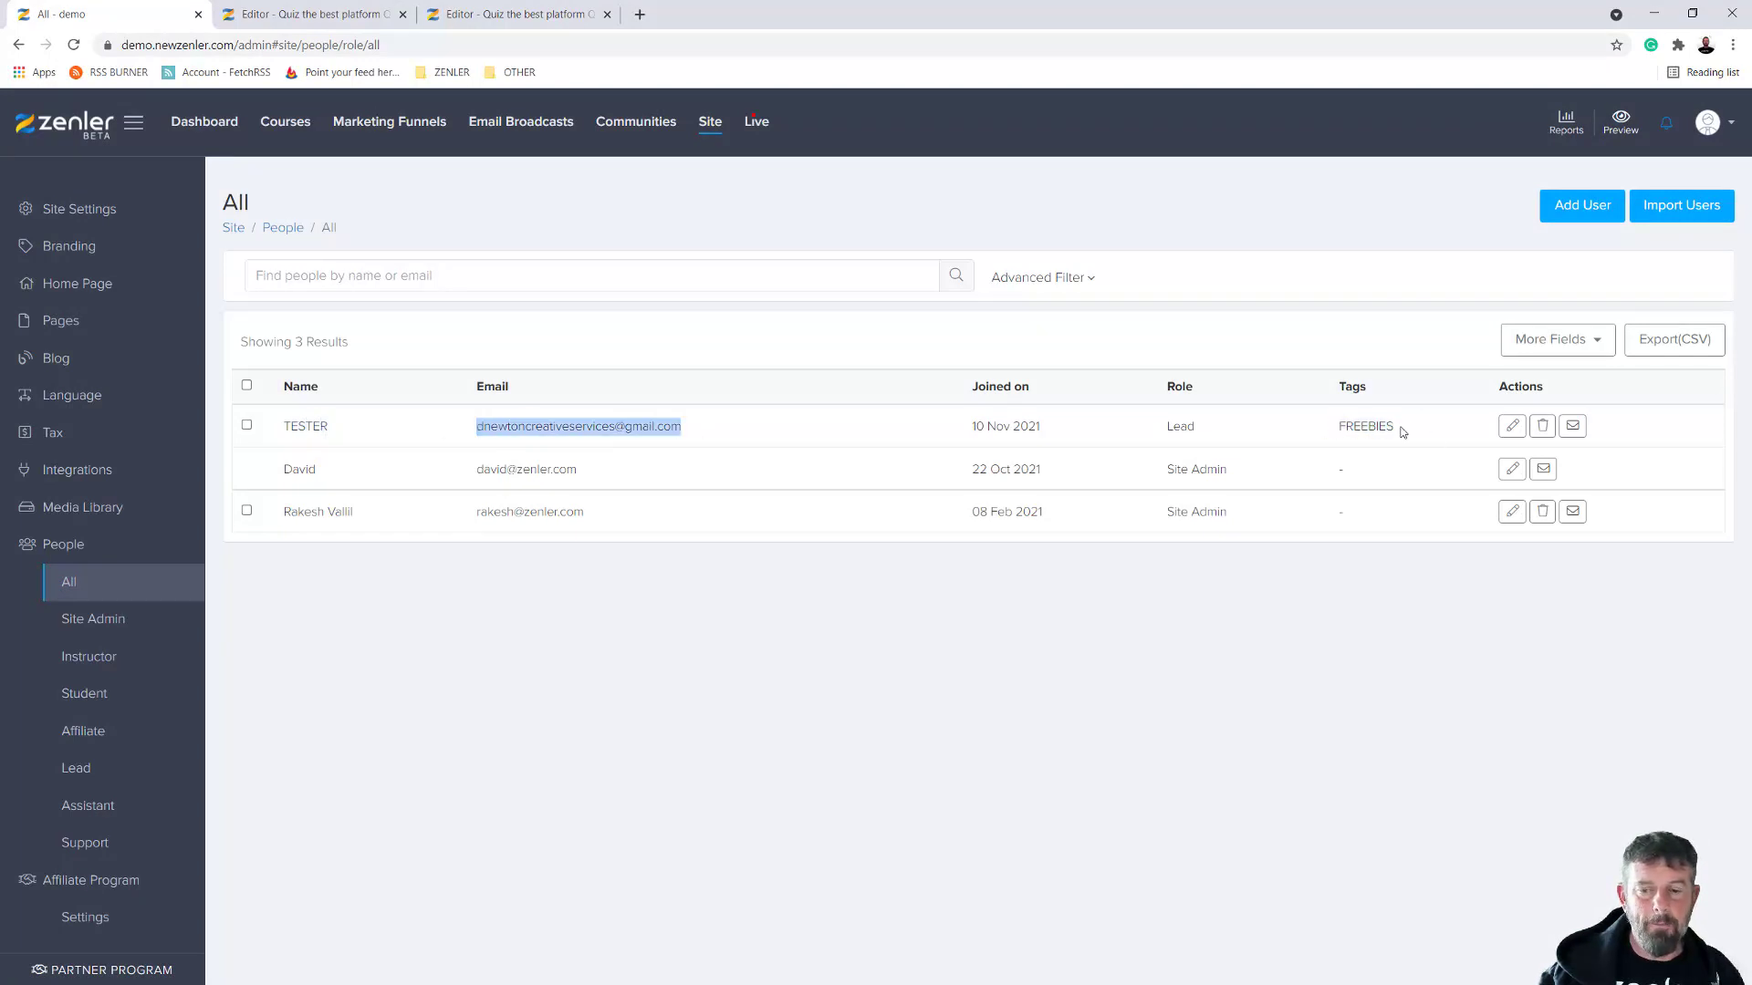
{"action": "left_click_drag", "start_coordinate": [1402, 432], "coordinate": [1317, 430]}
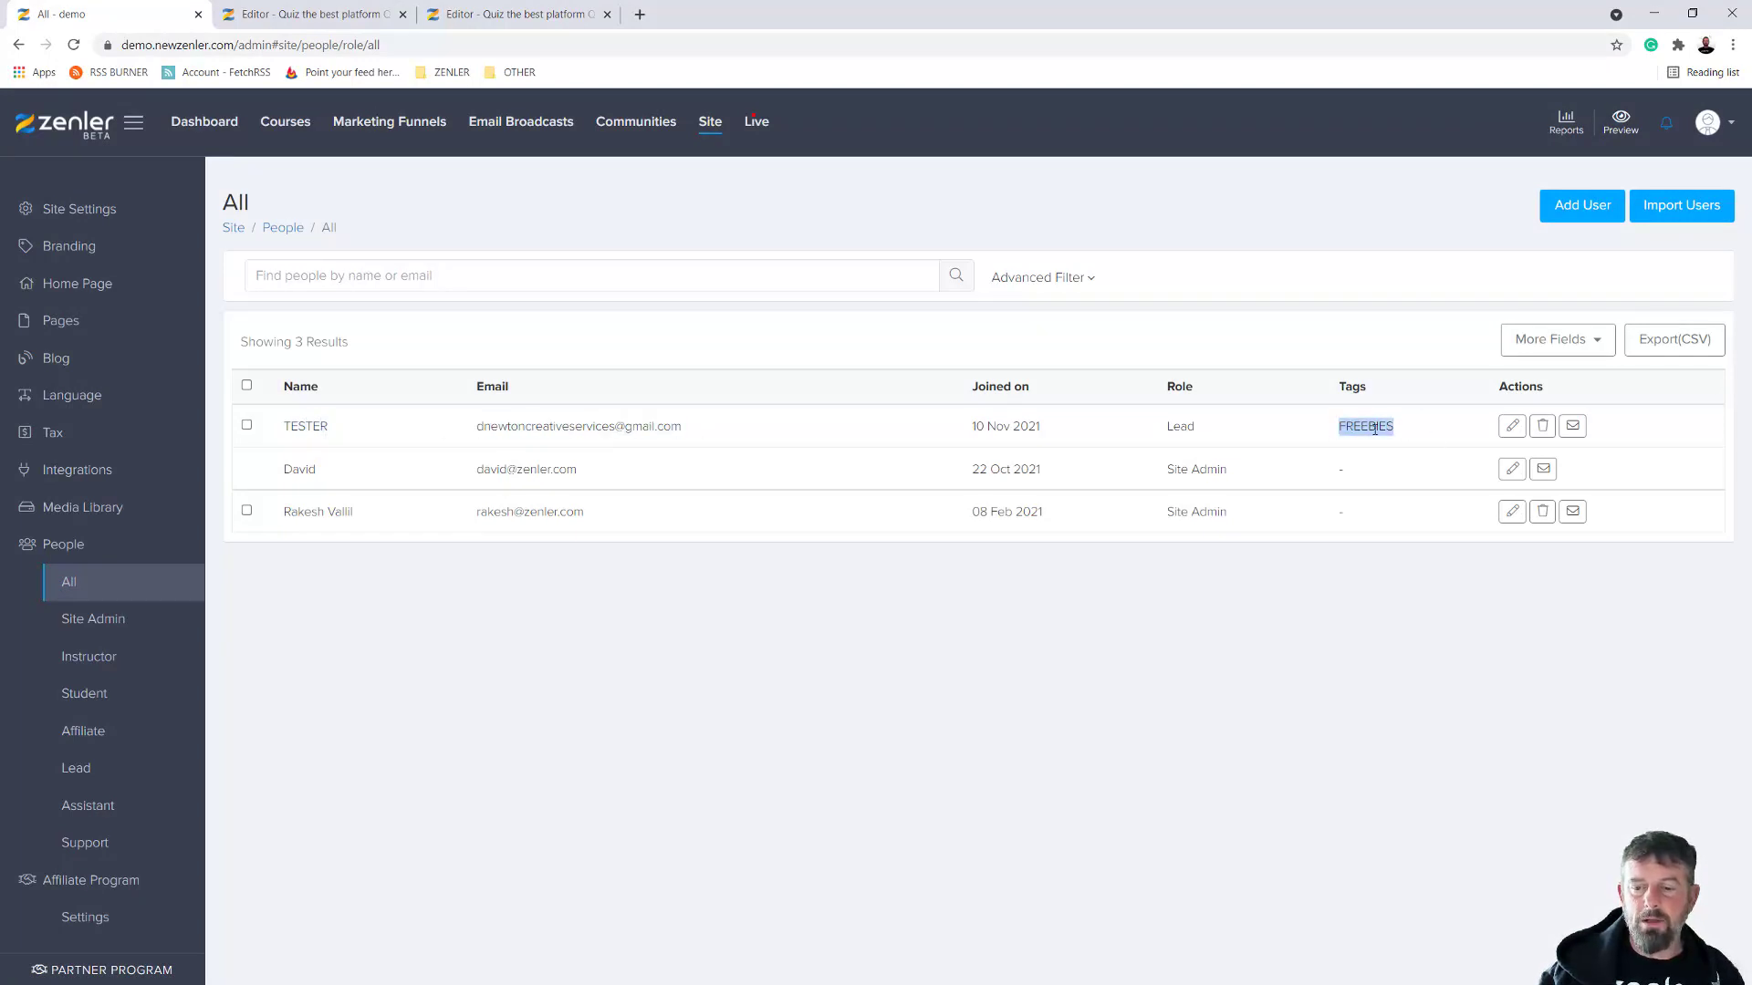
{"action": "left_click", "coordinate": [1335, 673]}
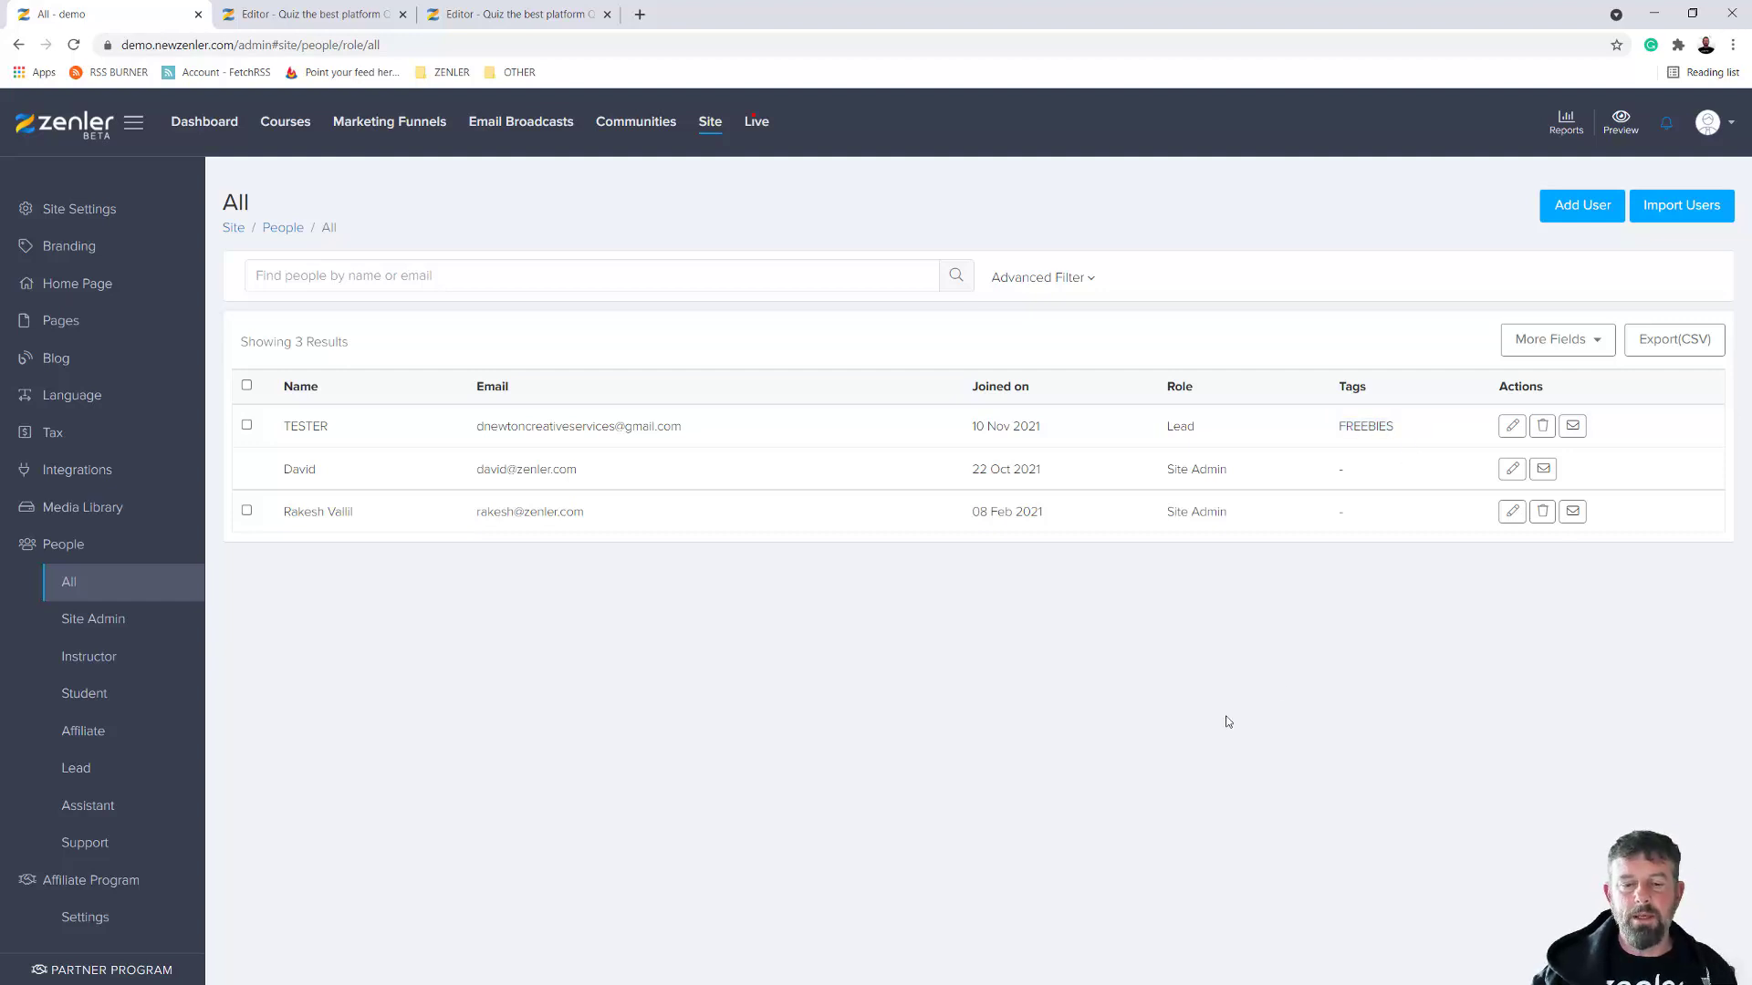
Switch to the Question 1 page editor and bring the quiz flowchart PDF in Adobe Acrobat into view over it
{"action": "left_click", "coordinate": [482, 15]}
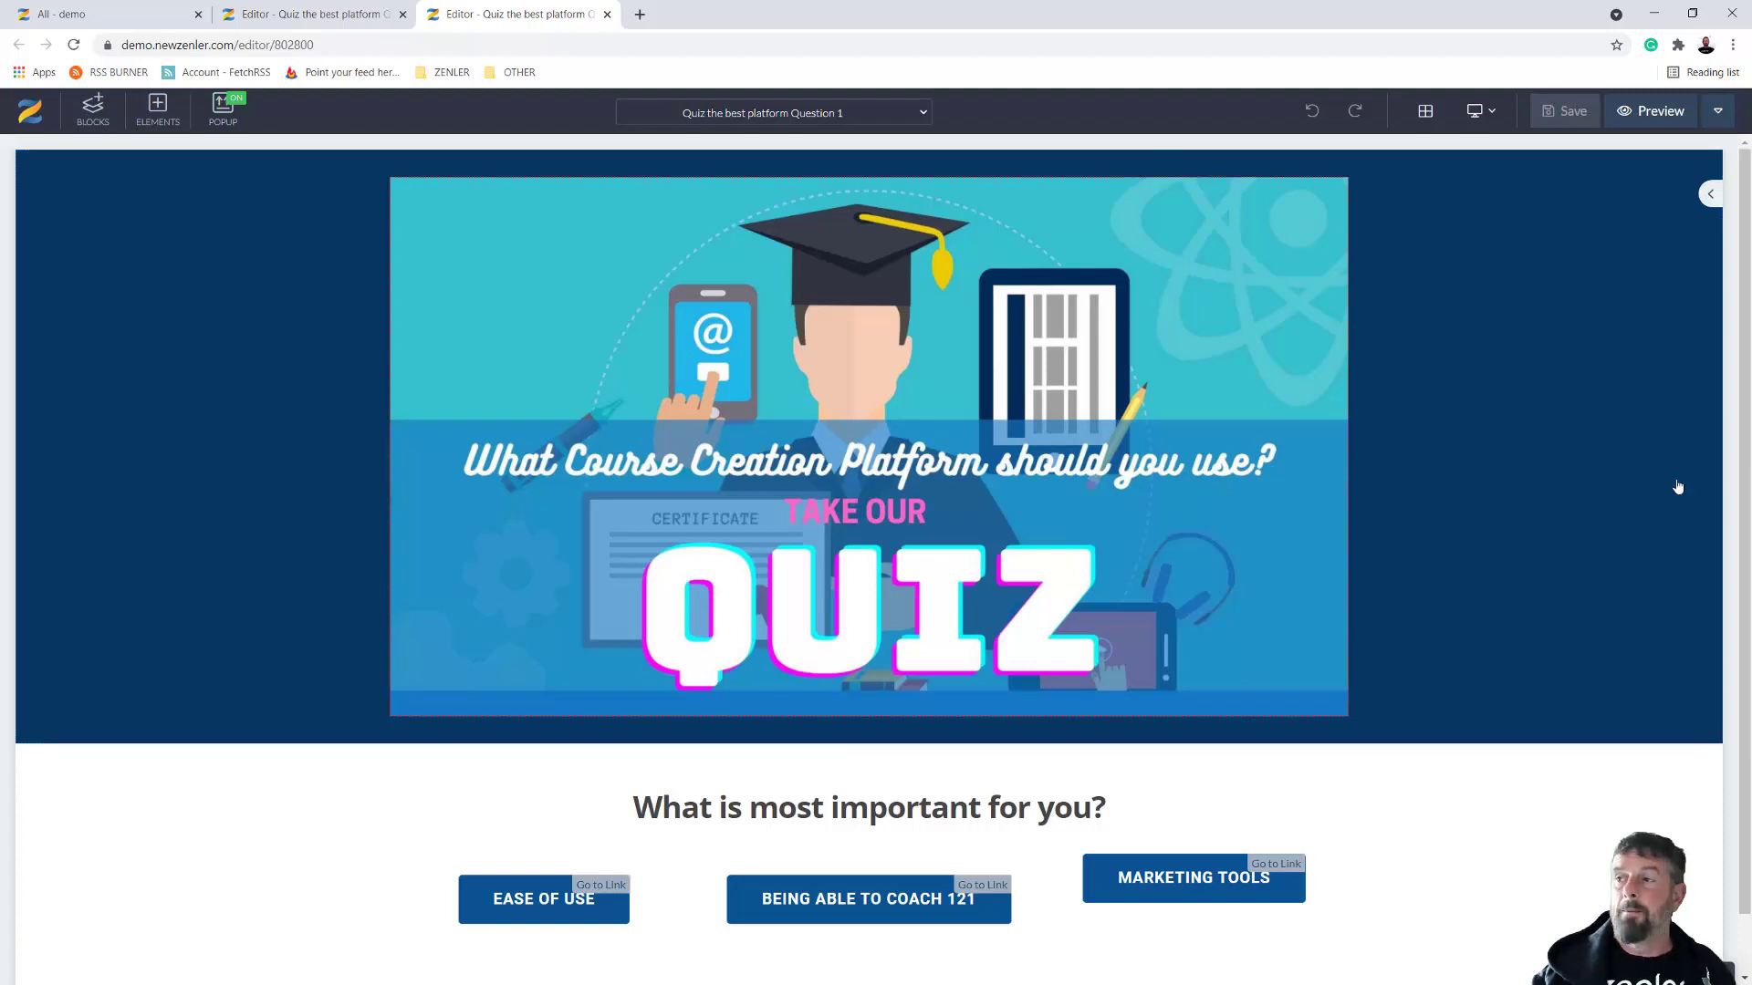
{"action": "left_click_drag", "start_coordinate": [1743, 406], "coordinate": [700, 108]}
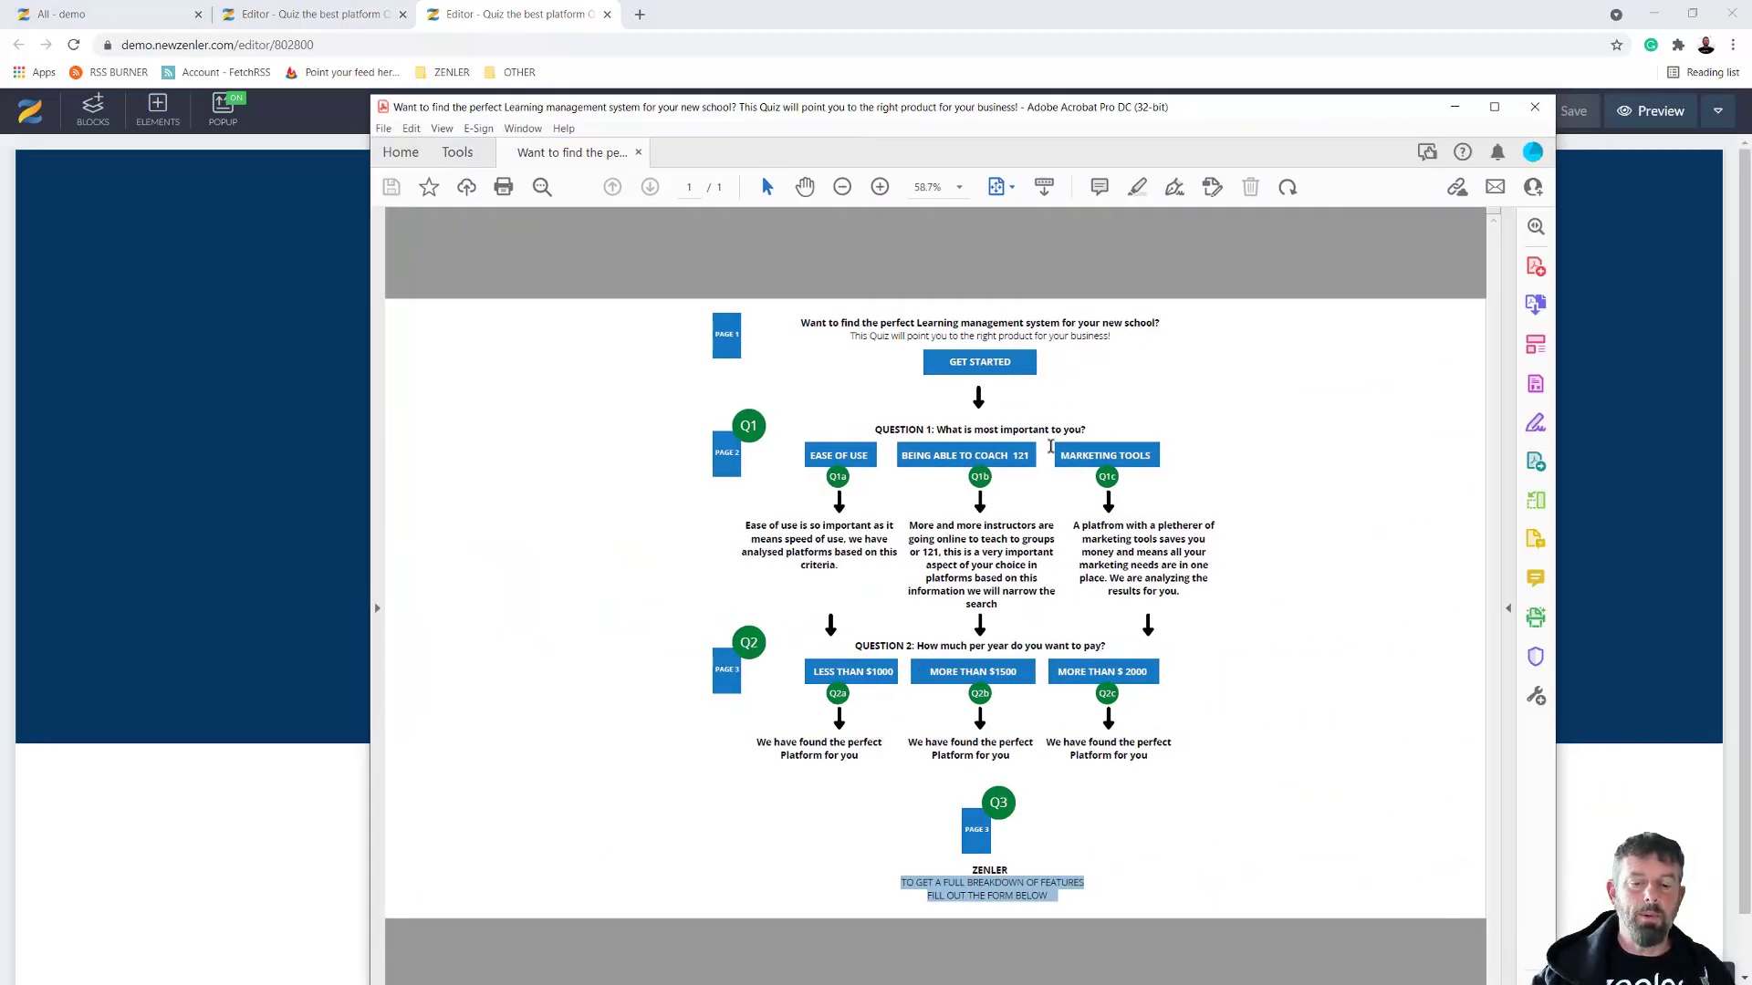